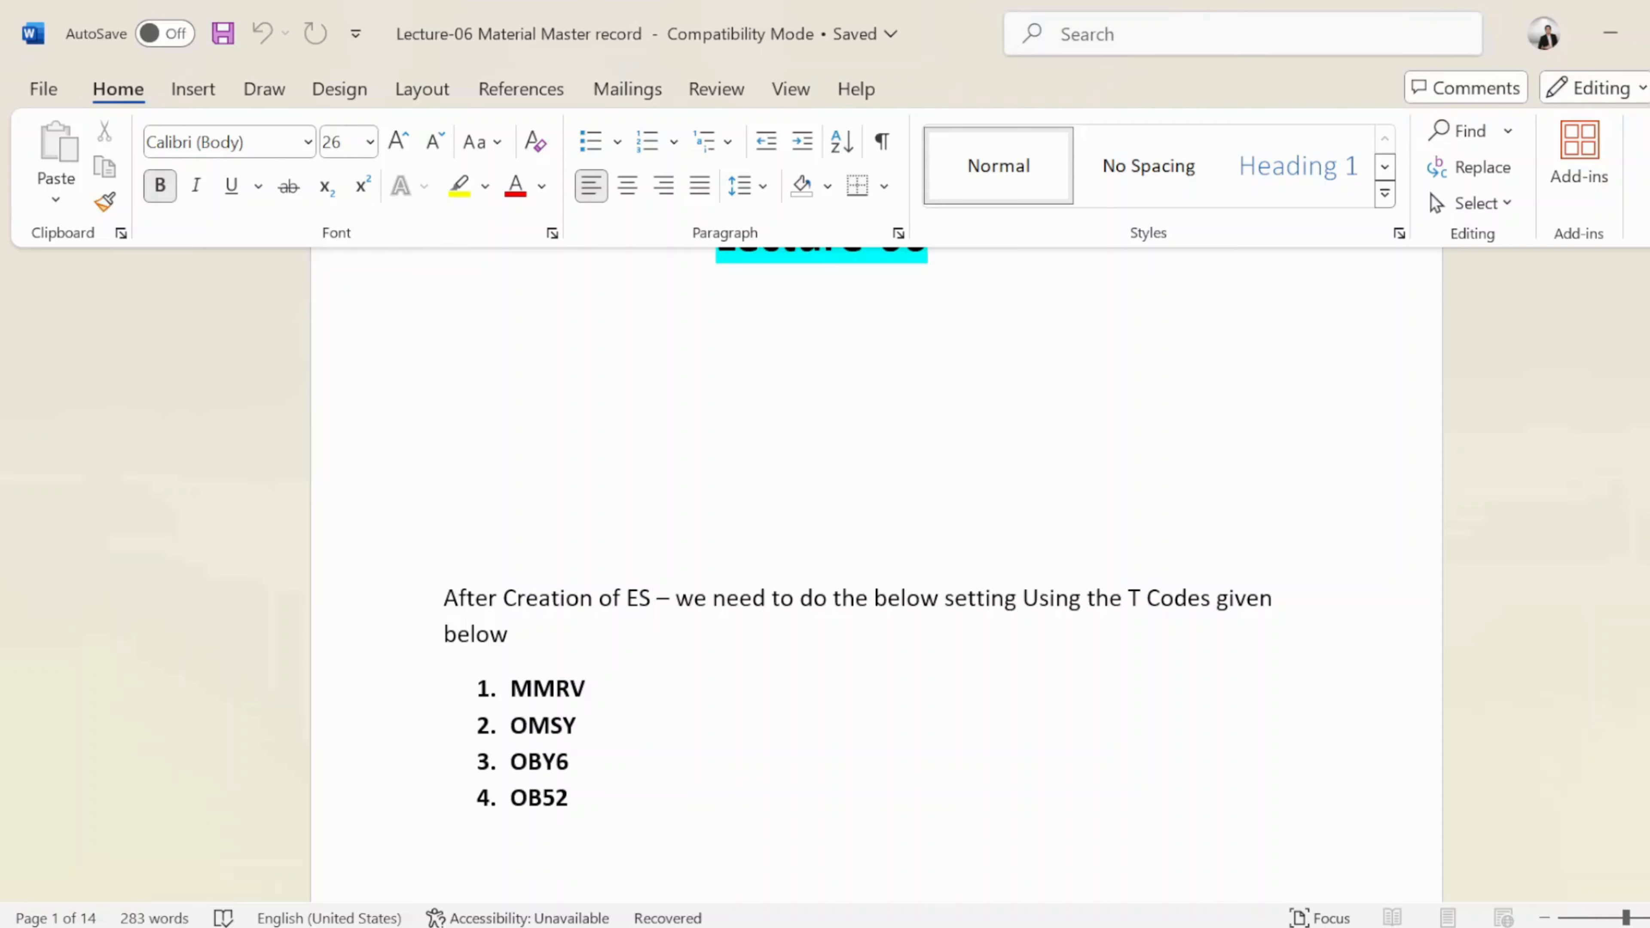
Select the MMRV code and nearby text in the T-code list
{"action": "scroll", "coordinate": [856, 526], "scroll_direction": "down", "scroll_amount": 1}
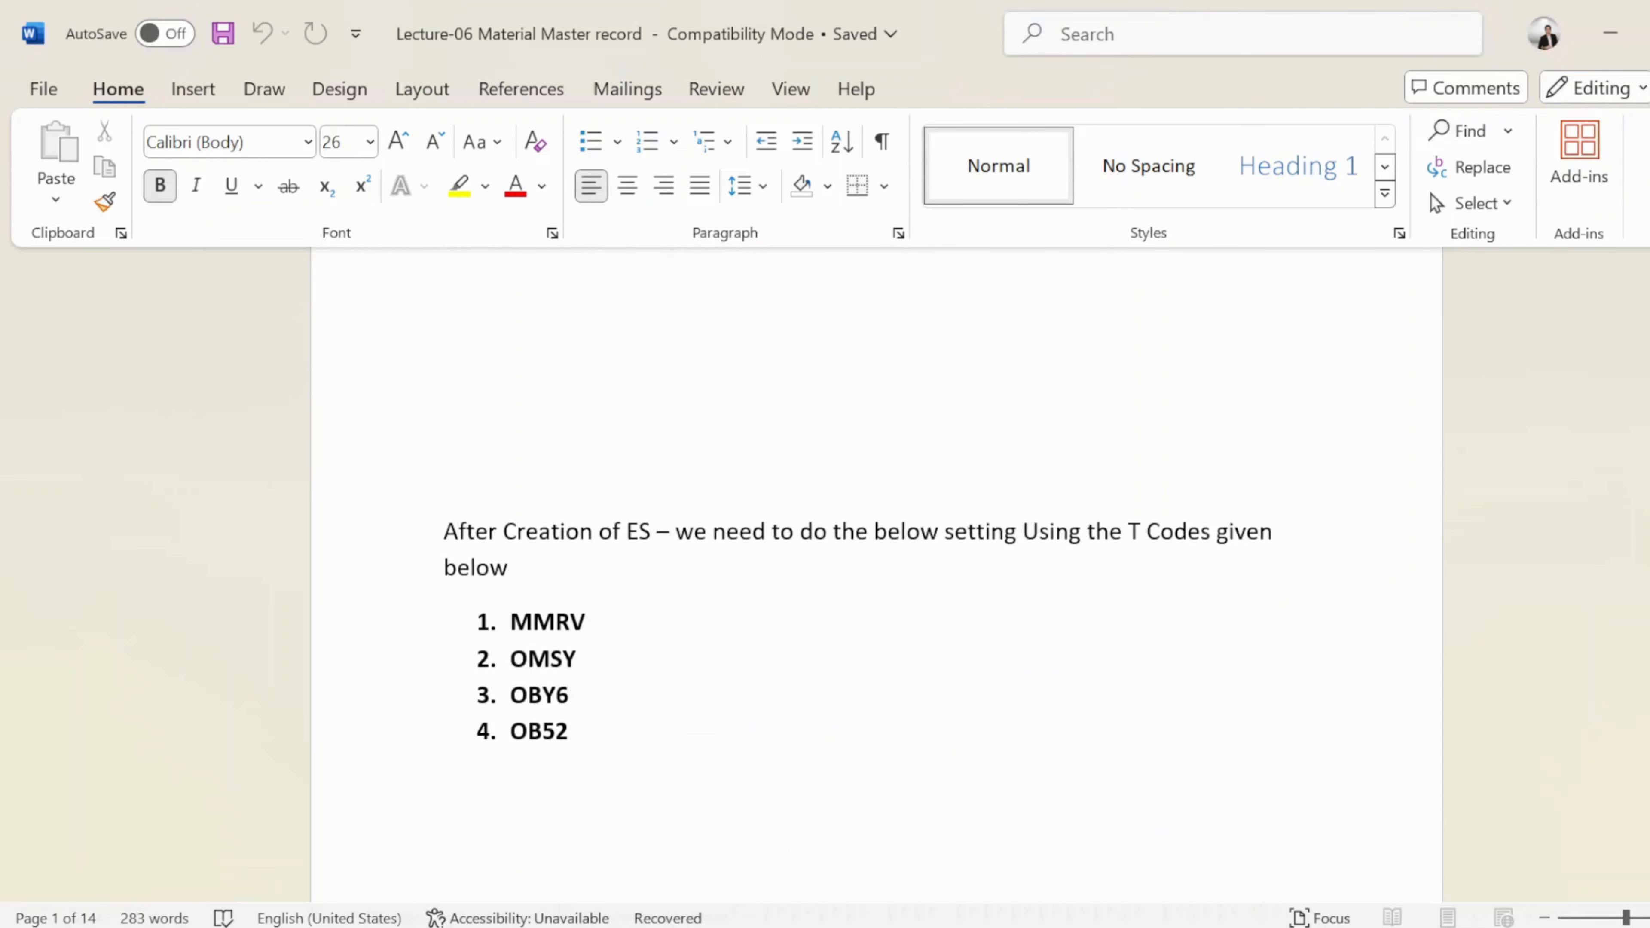
{"action": "double_click", "coordinate": [578, 621]}
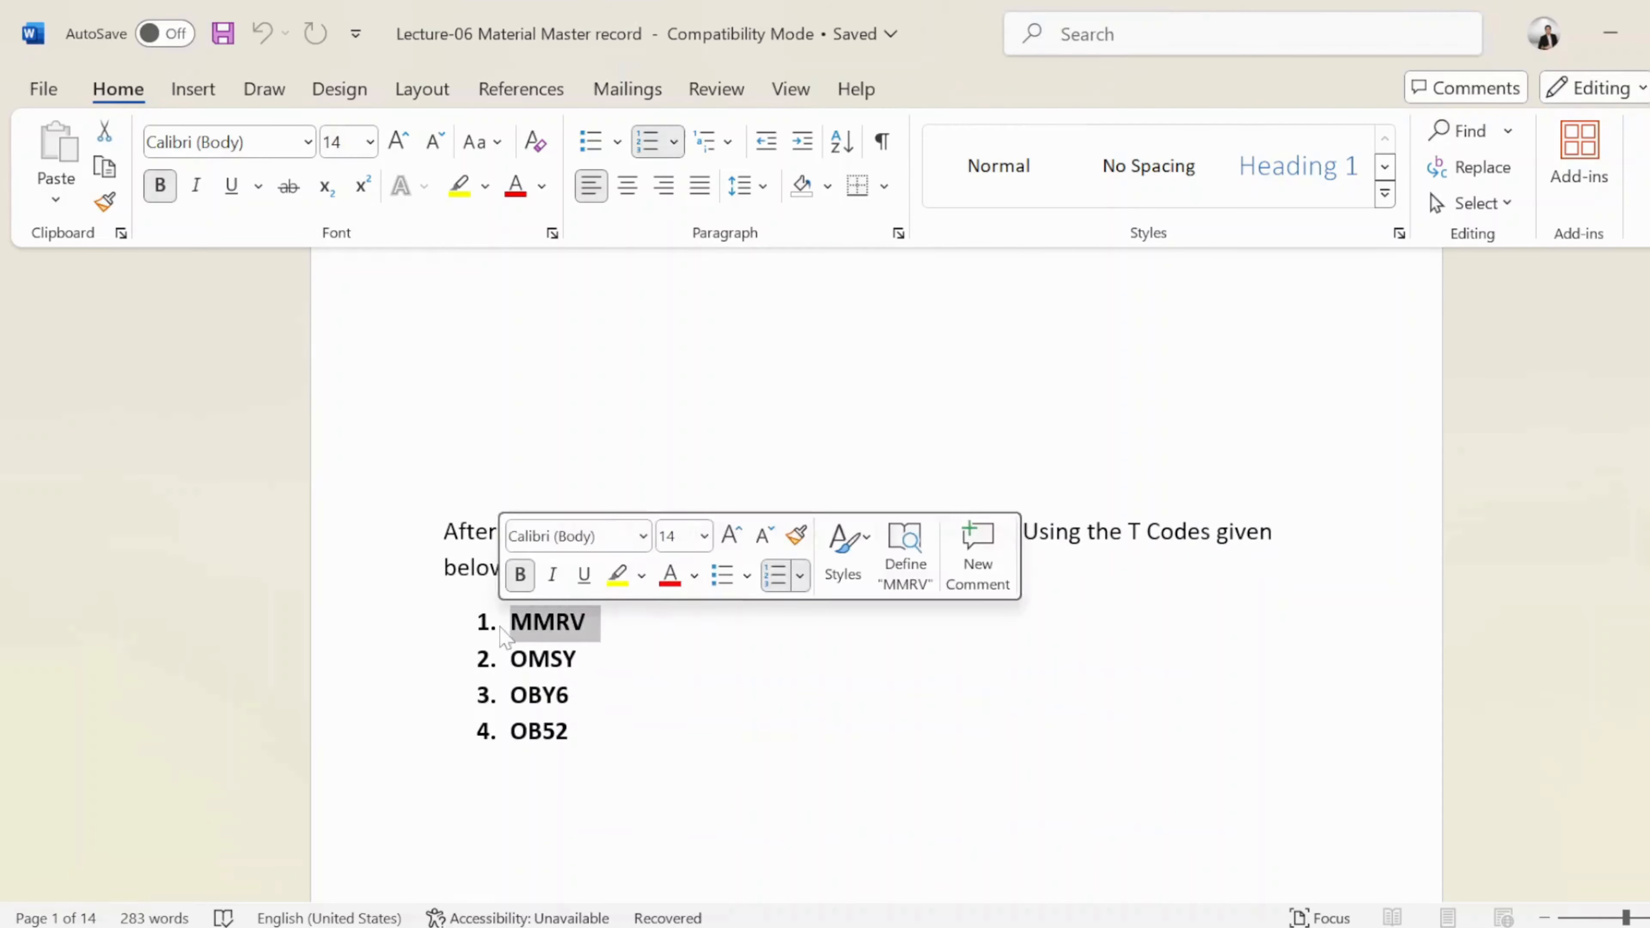
{"action": "left_click_drag", "start_coordinate": [575, 658], "coordinate": [546, 740]}
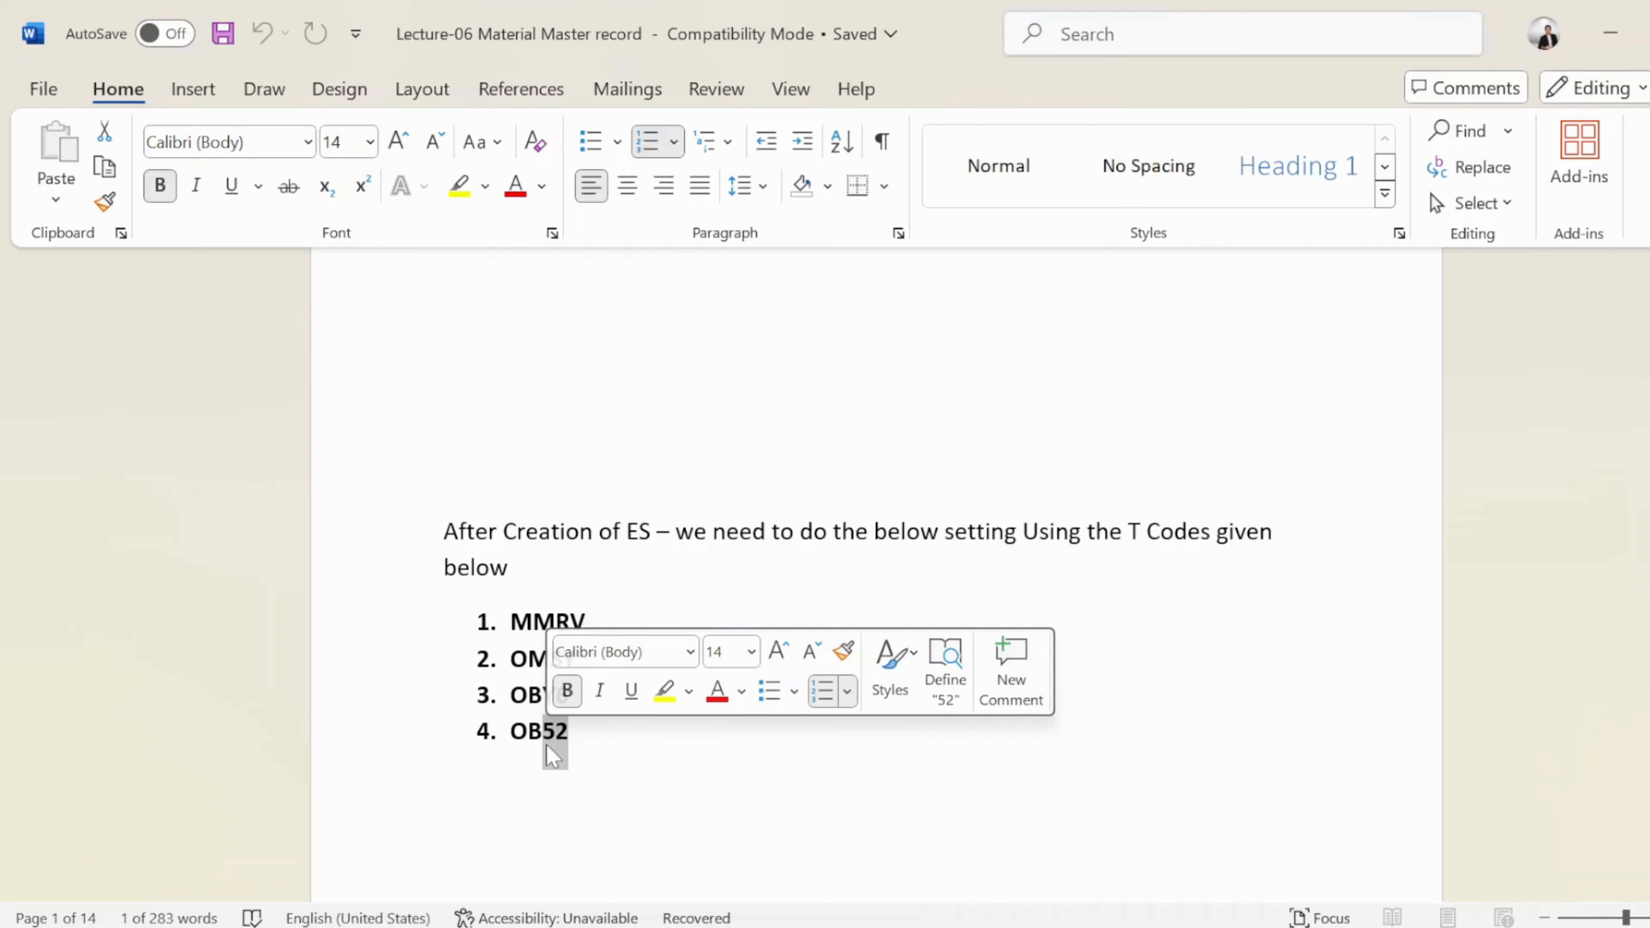
Scroll down to the Master Data heading and its material master record text
{"action": "scroll", "coordinate": [553, 756], "scroll_direction": "down", "scroll_amount": 4}
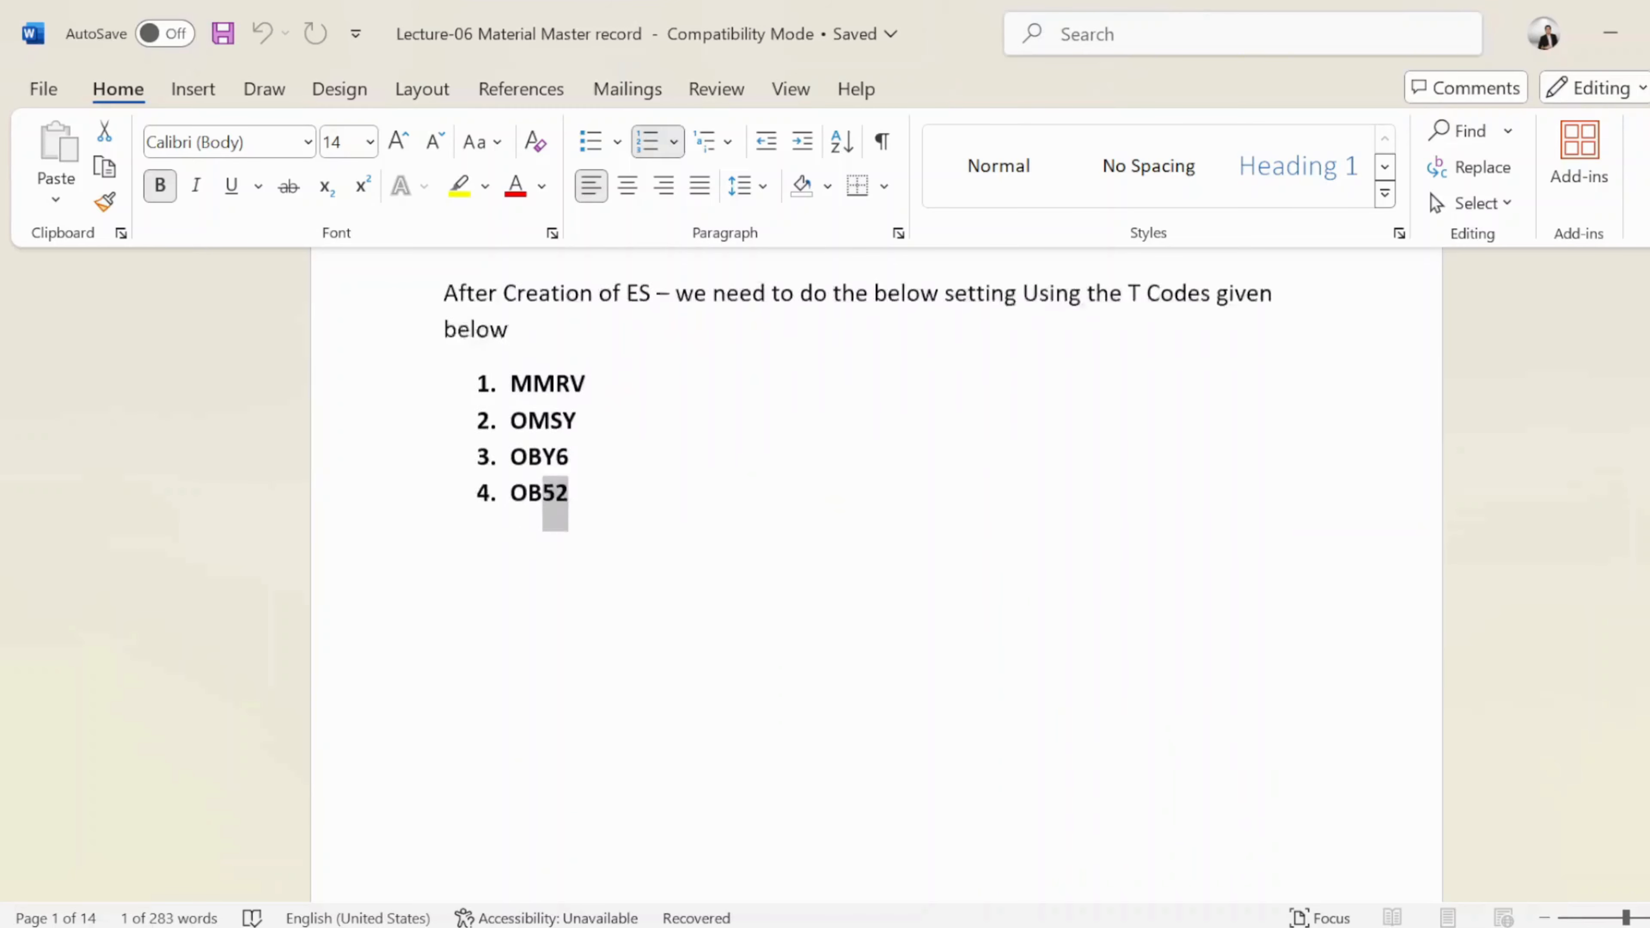
{"action": "scroll", "coordinate": [877, 571], "scroll_direction": "down", "scroll_amount": 2}
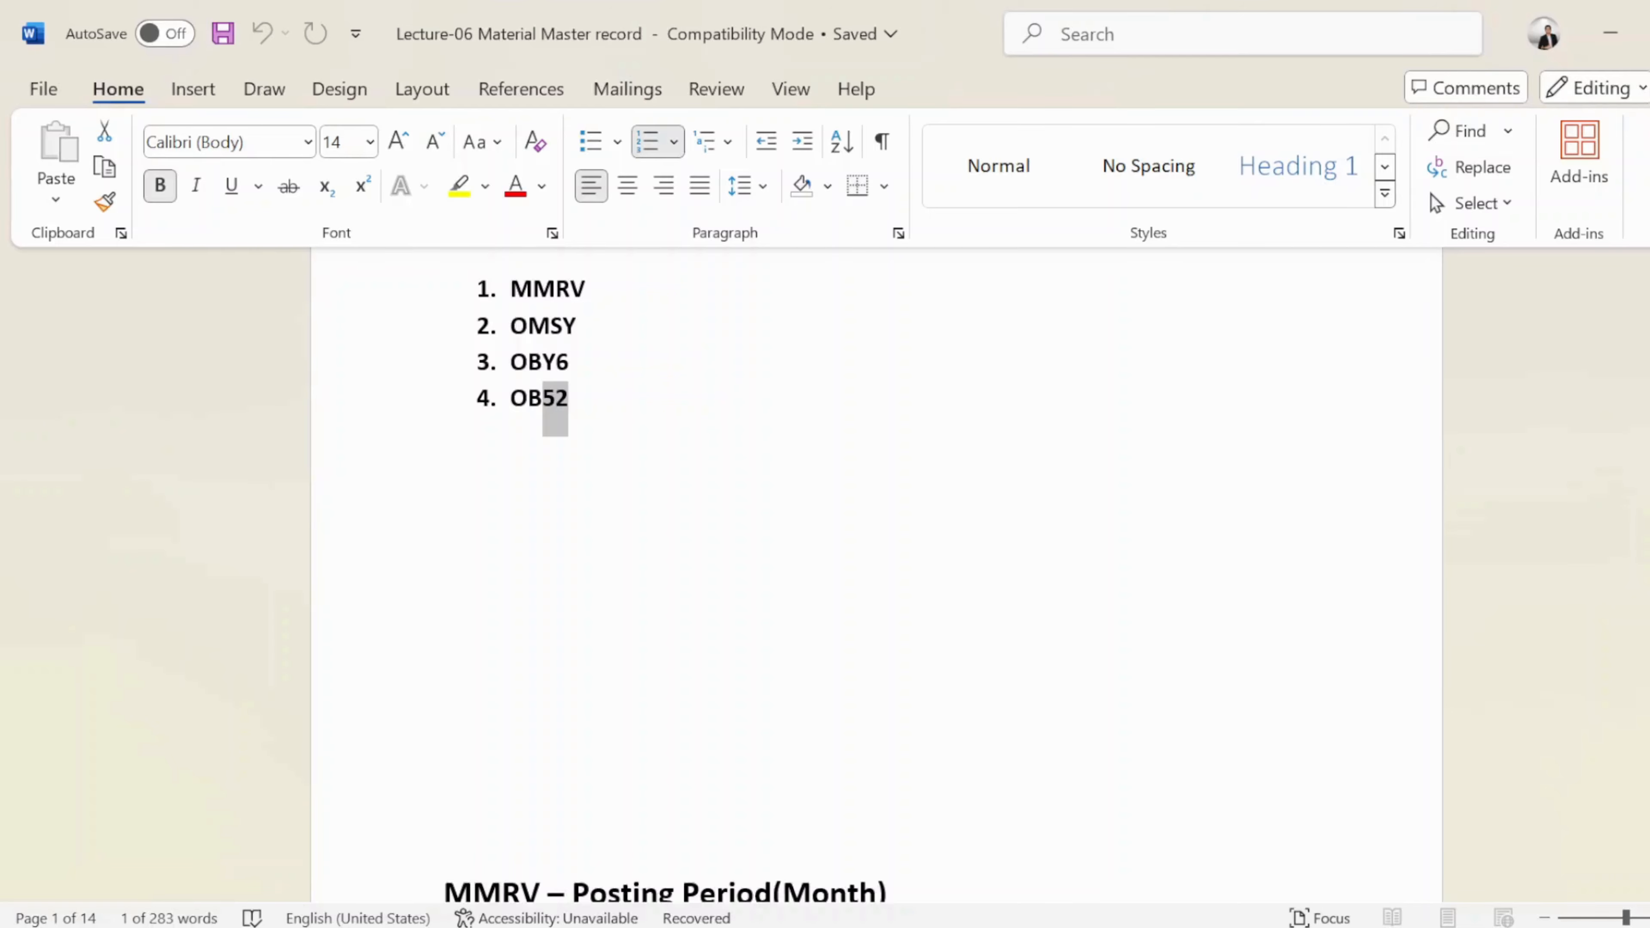
{"action": "scroll", "coordinate": [700, 682], "scroll_direction": "down", "scroll_amount": 15}
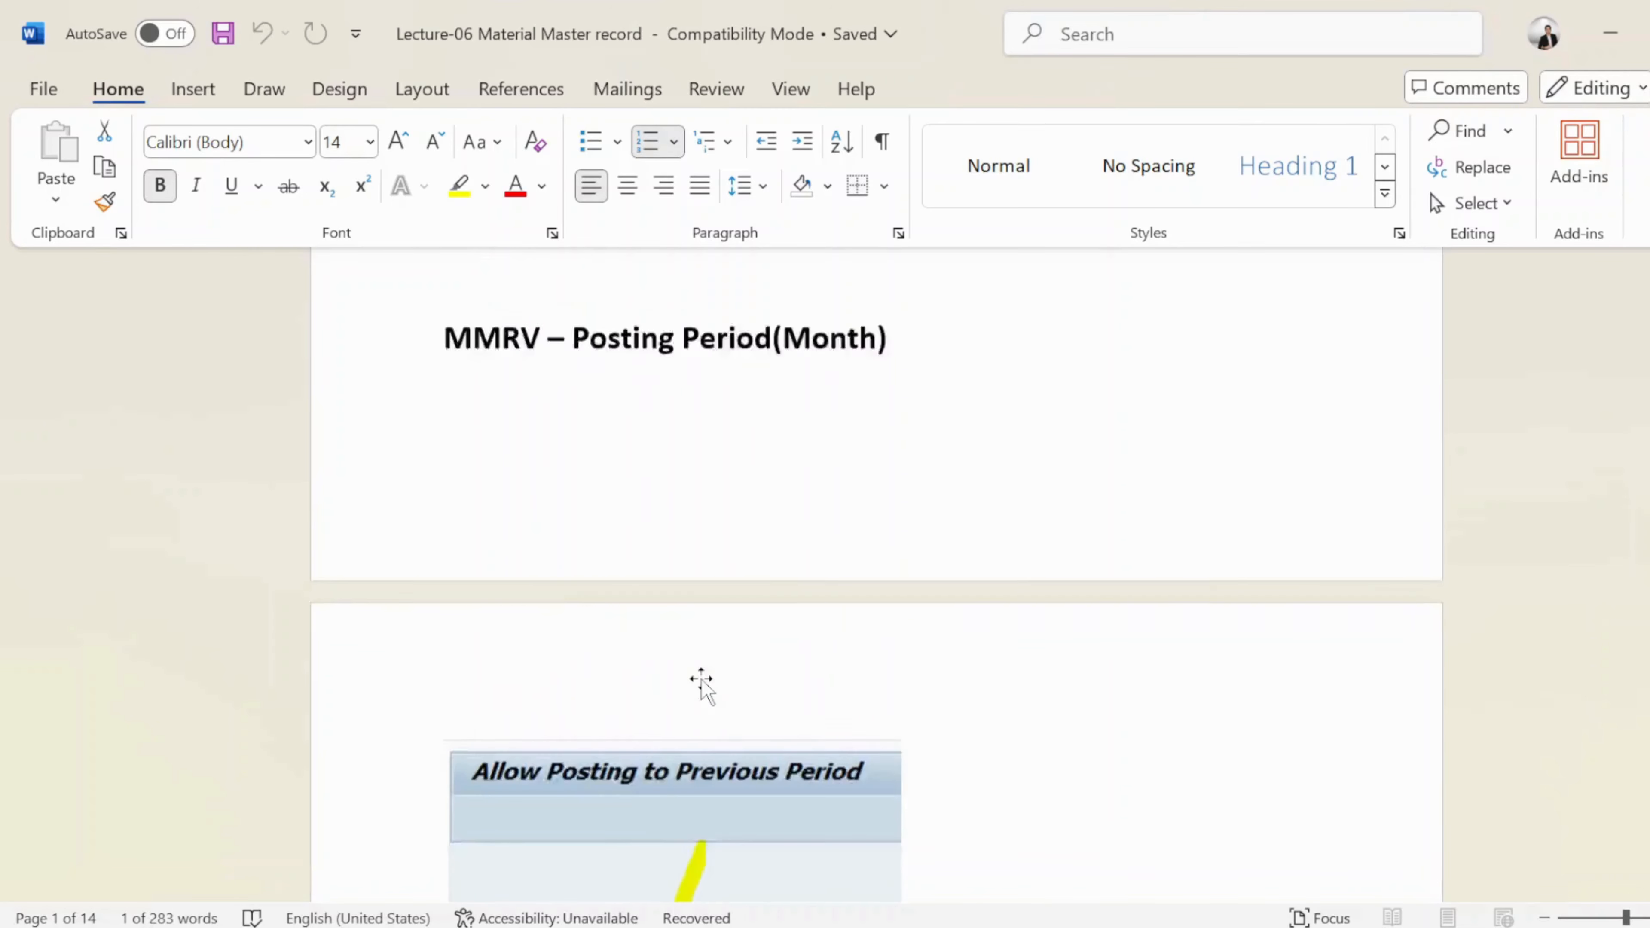
{"action": "scroll", "coordinate": [701, 682], "scroll_direction": "down", "scroll_amount": 15}
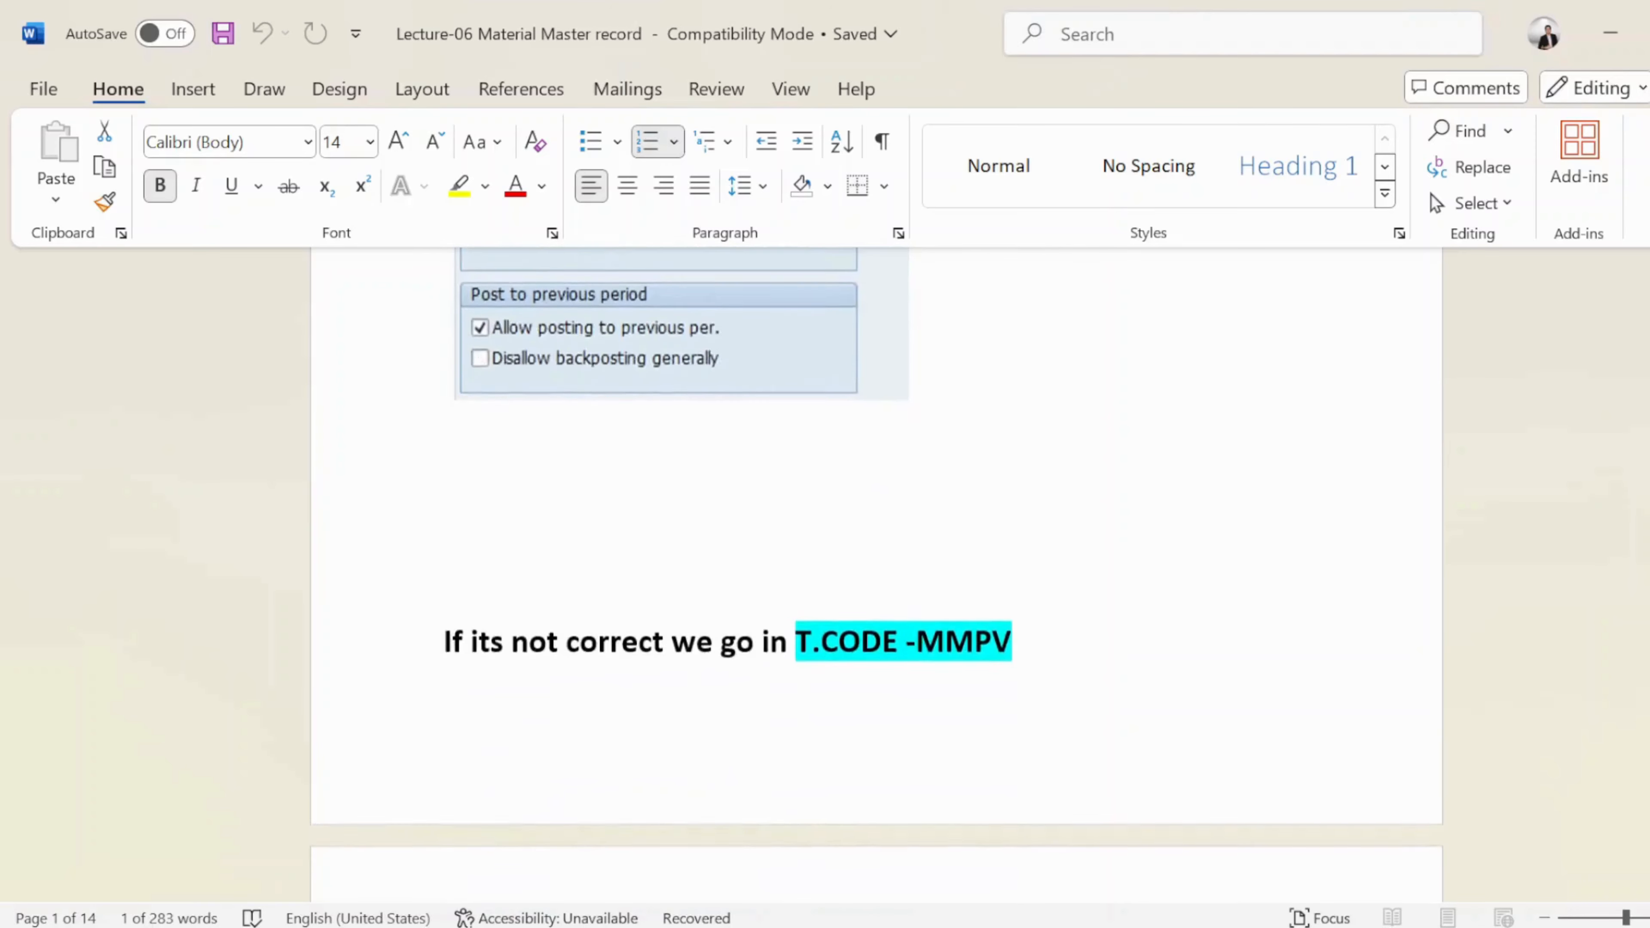
{"action": "scroll", "coordinate": [702, 688], "scroll_direction": "down", "scroll_amount": 15}
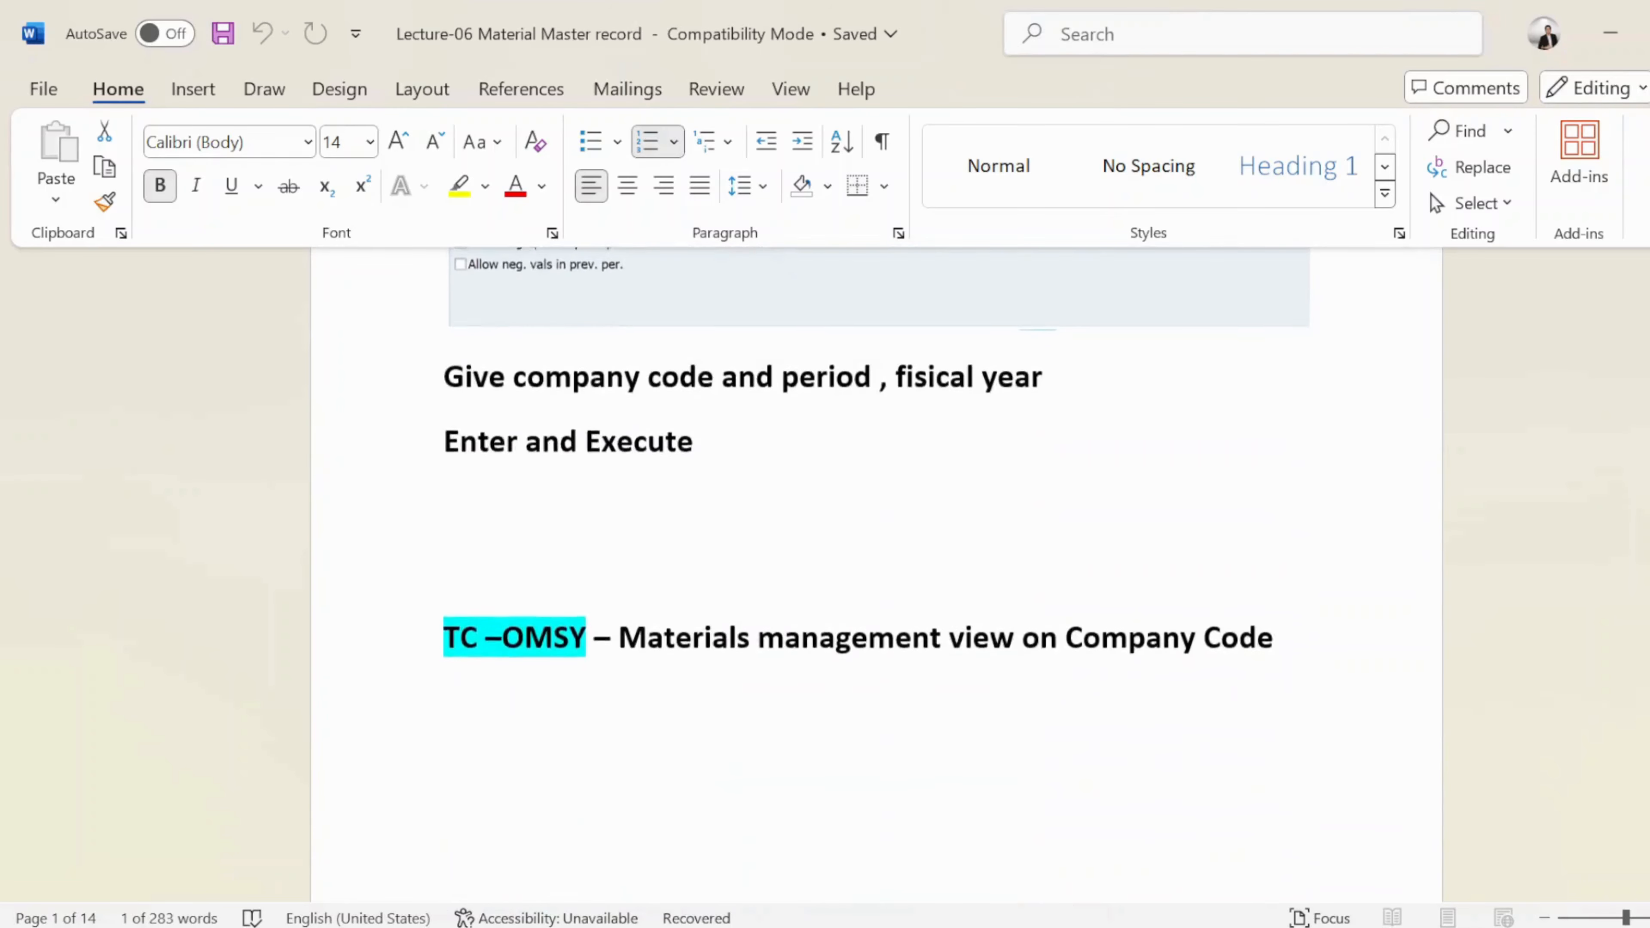
{"action": "scroll", "coordinate": [701, 689], "scroll_direction": "down", "scroll_amount": 15}
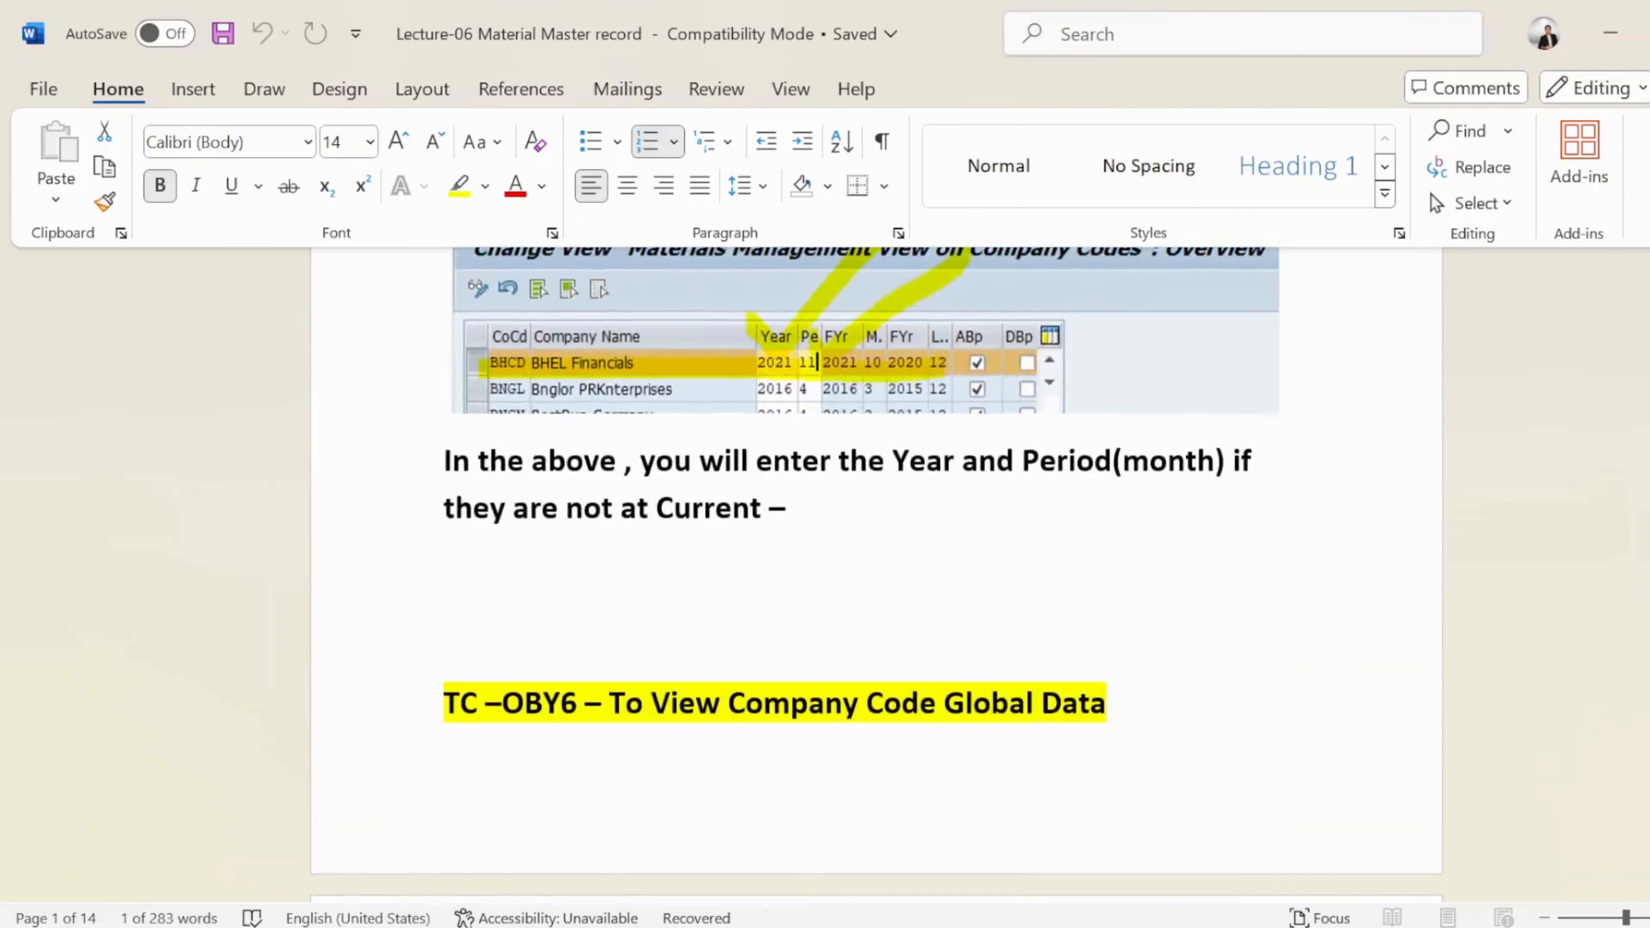
{"action": "scroll", "coordinate": [705, 688], "scroll_direction": "down", "scroll_amount": 5}
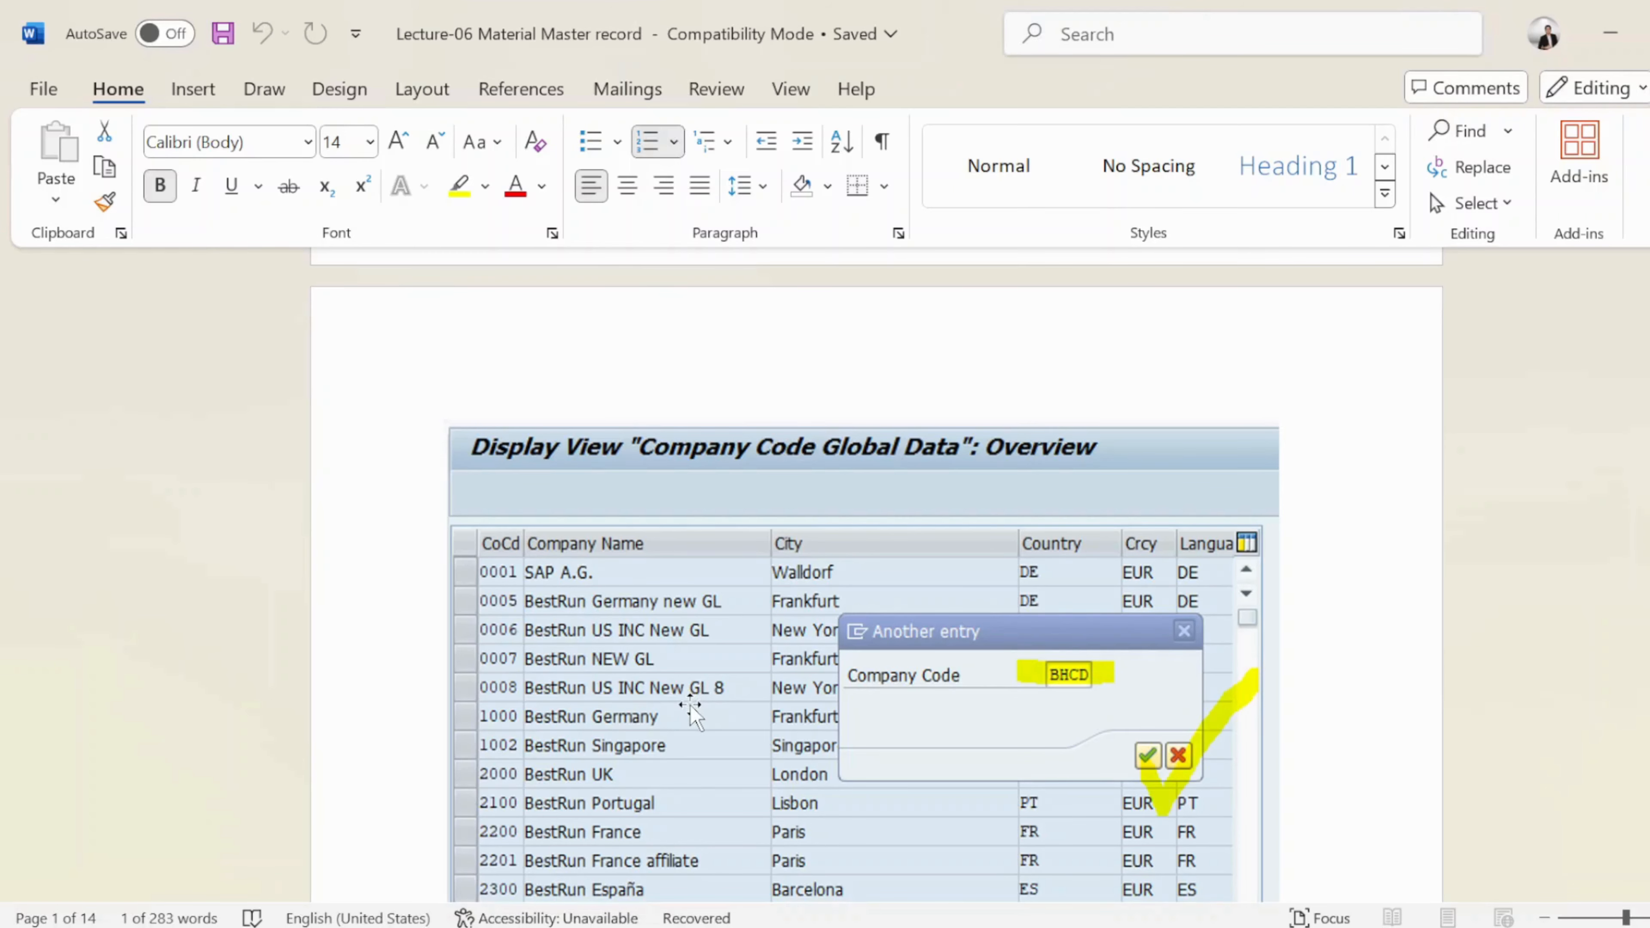
{"action": "scroll", "coordinate": [692, 712], "scroll_direction": "down", "scroll_amount": 20}
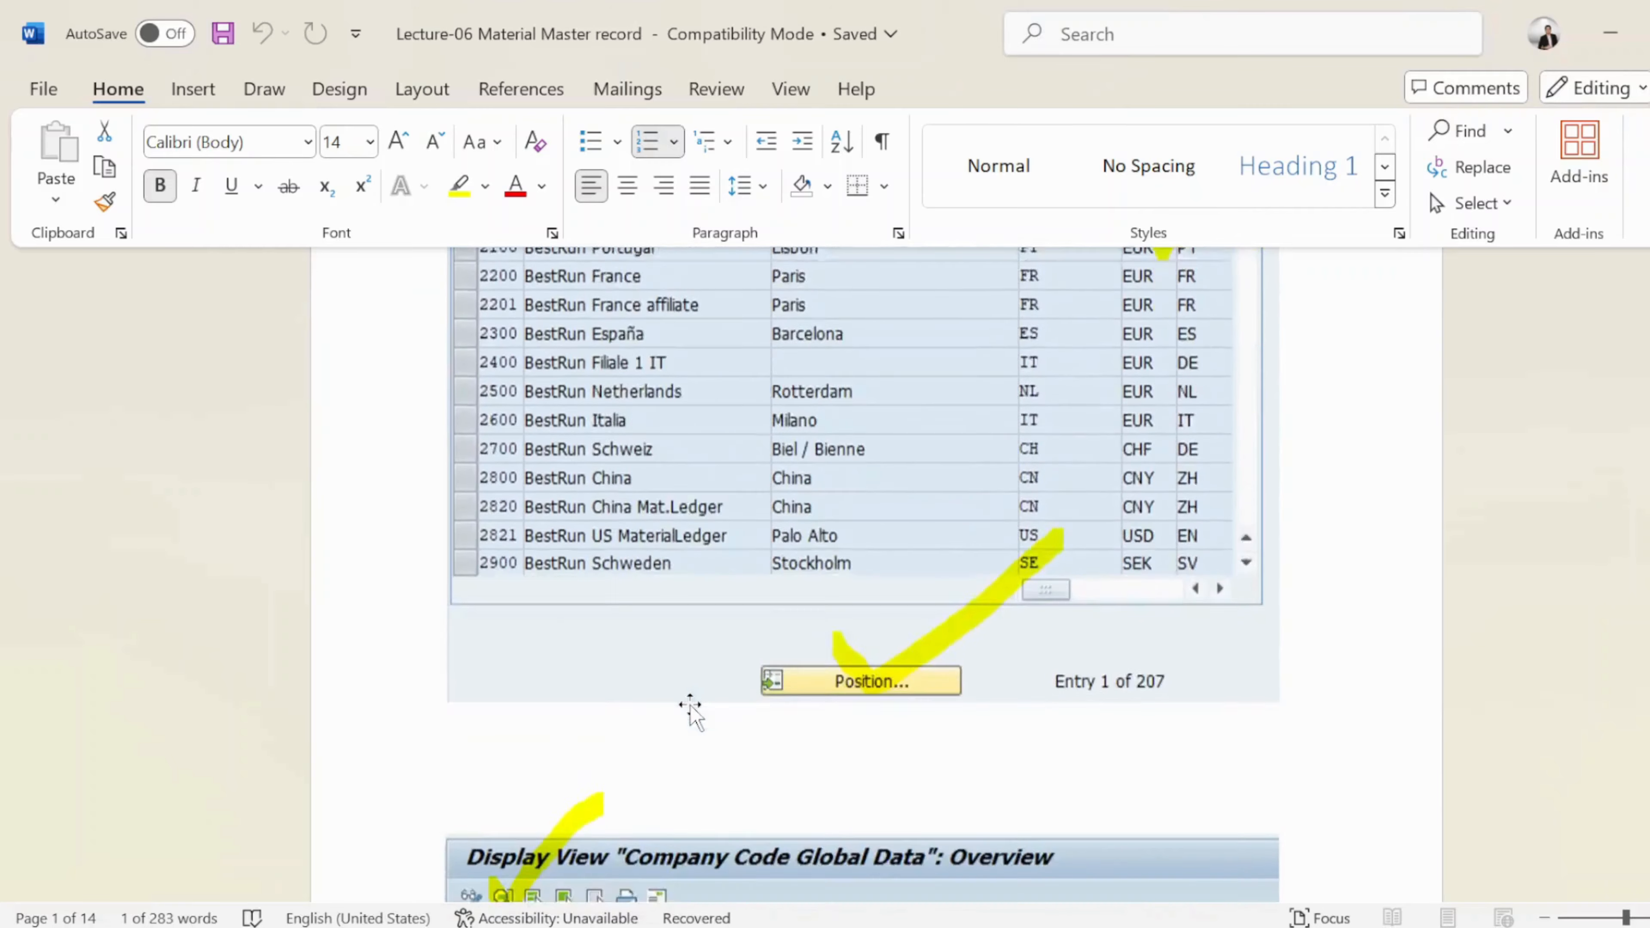
{"action": "scroll", "coordinate": [692, 711], "scroll_direction": "down", "scroll_amount": 20}
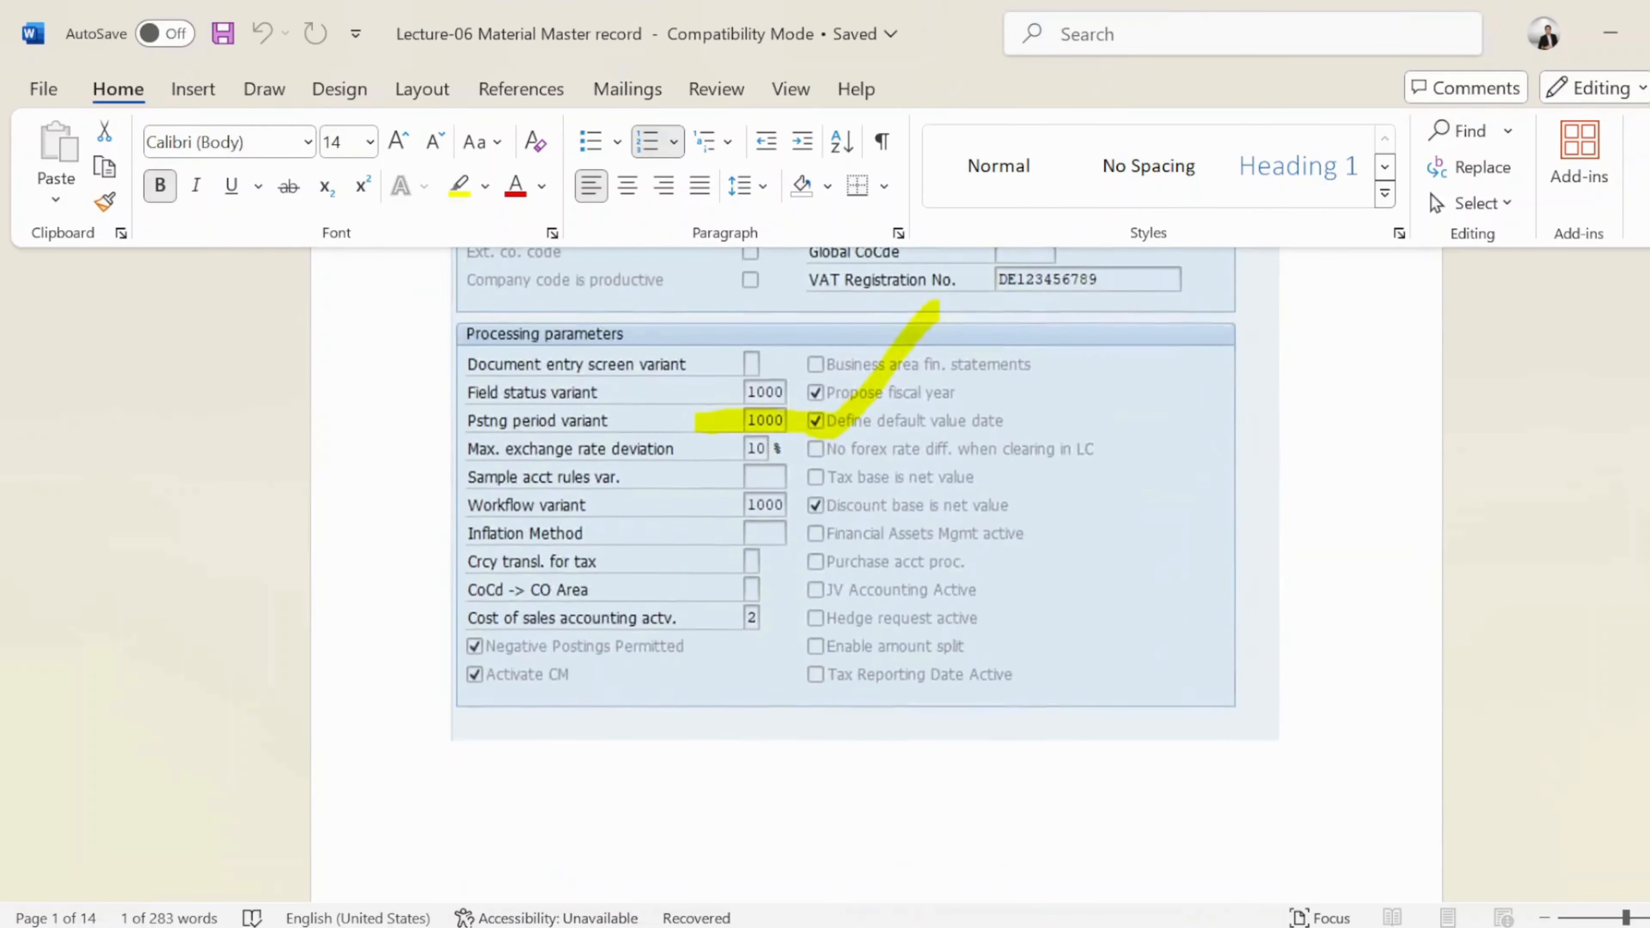
{"action": "scroll", "coordinate": [692, 711], "scroll_direction": "down", "scroll_amount": 10}
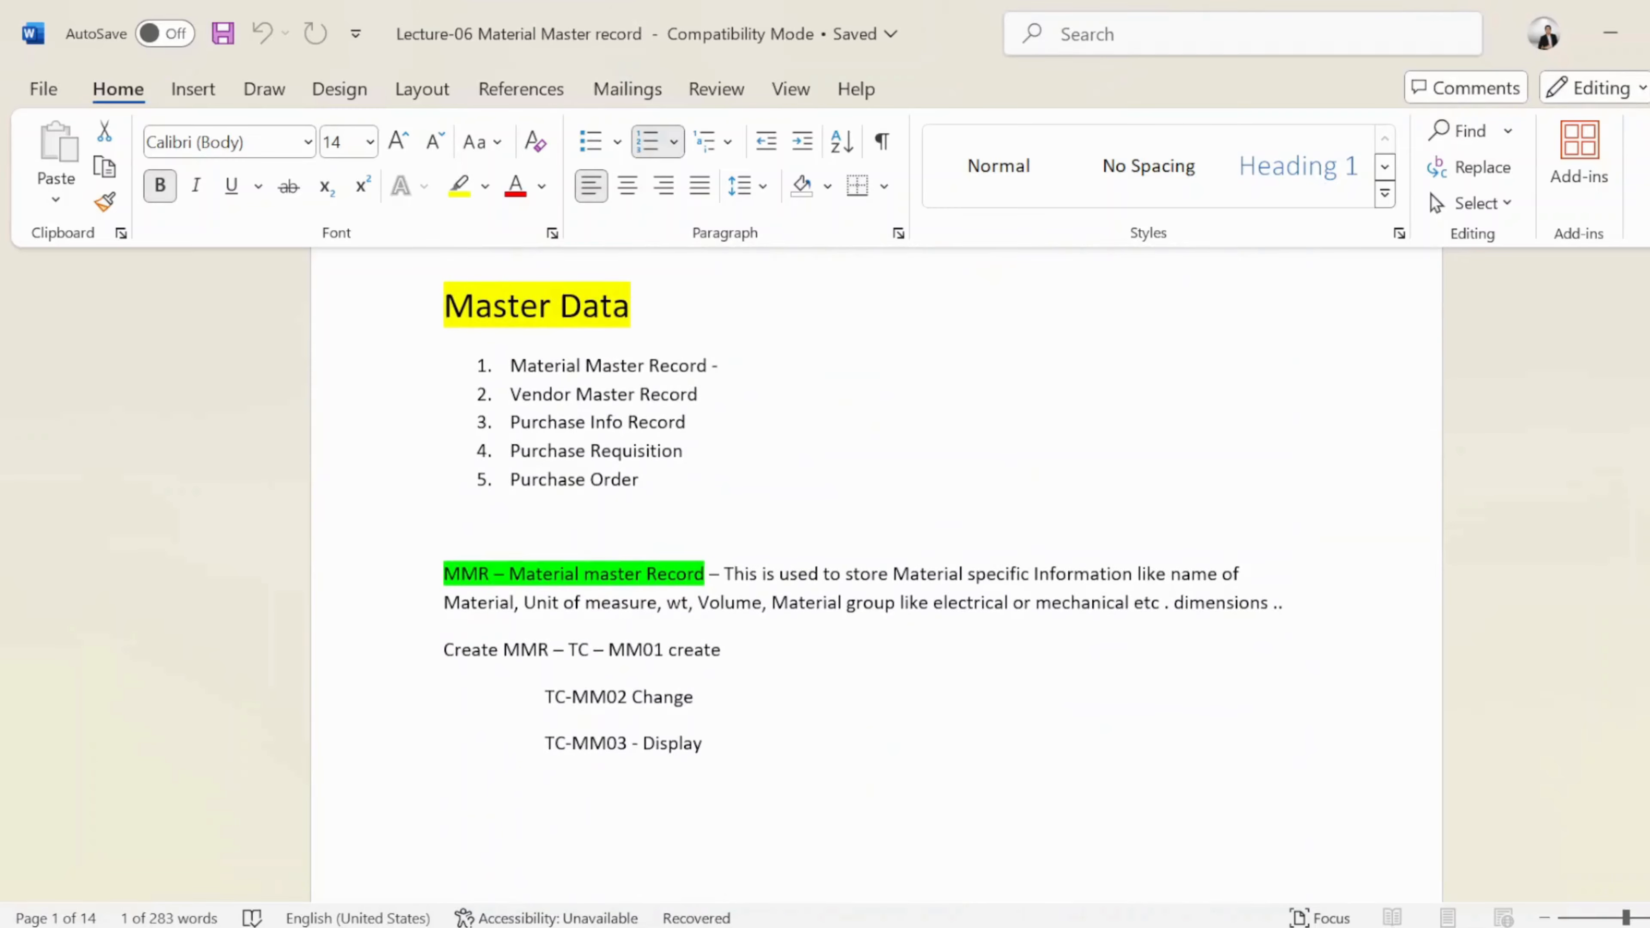
{"action": "scroll", "coordinate": [877, 578], "scroll_direction": "up", "scroll_amount": 2}
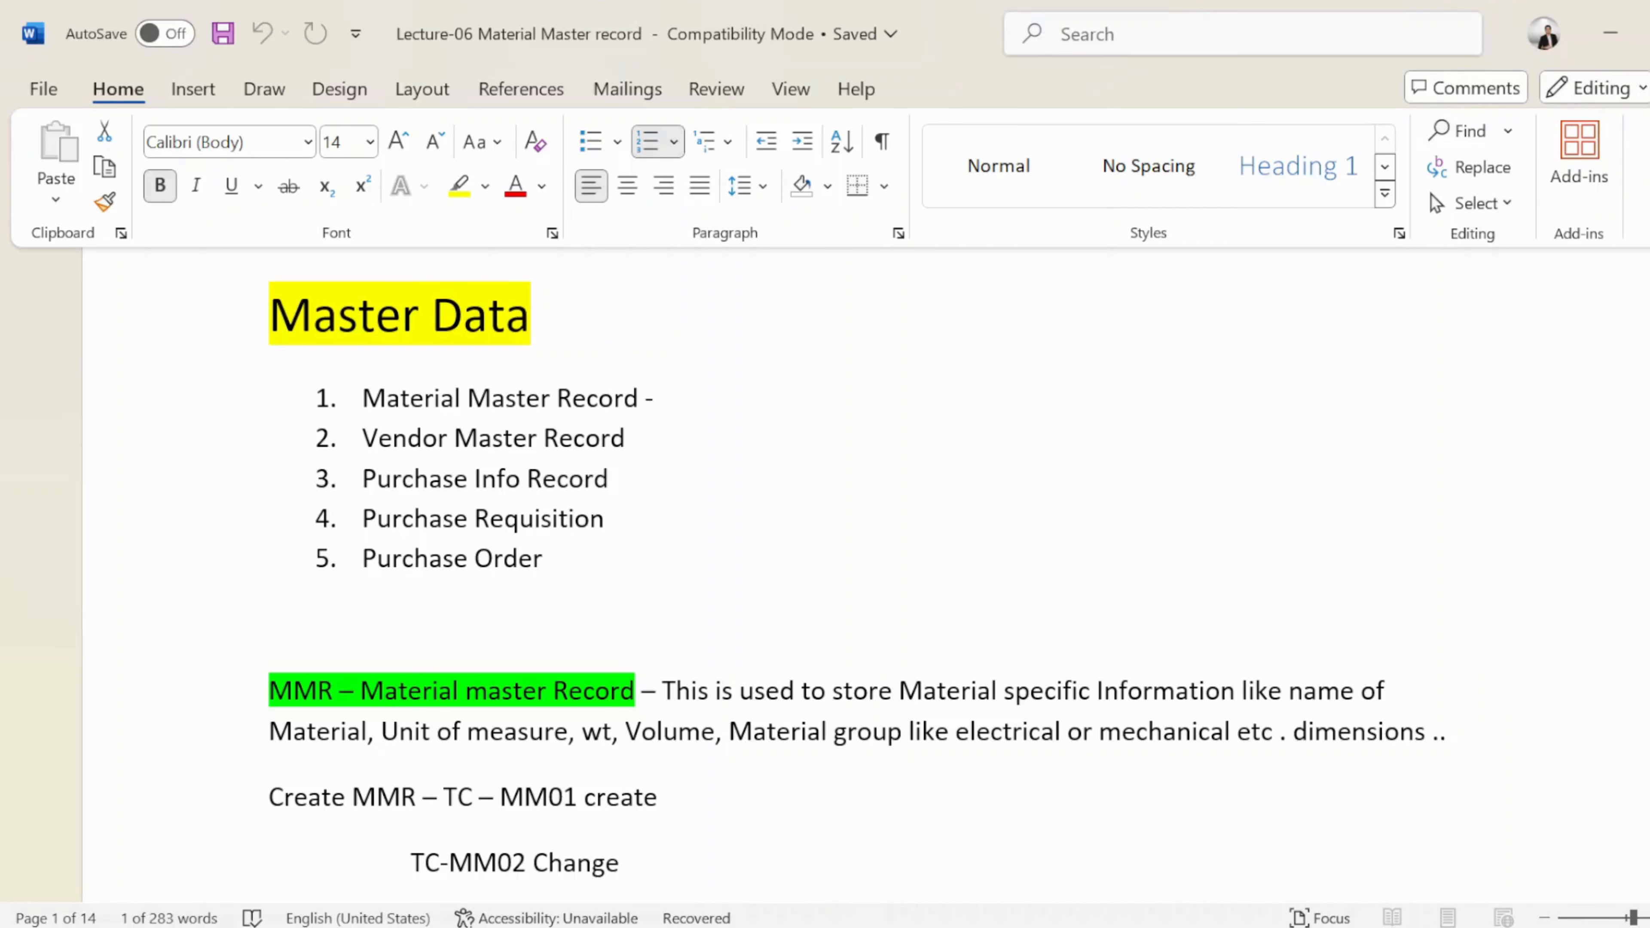
{"action": "scroll", "coordinate": [844, 559], "scroll_direction": "down", "scroll_amount": 2}
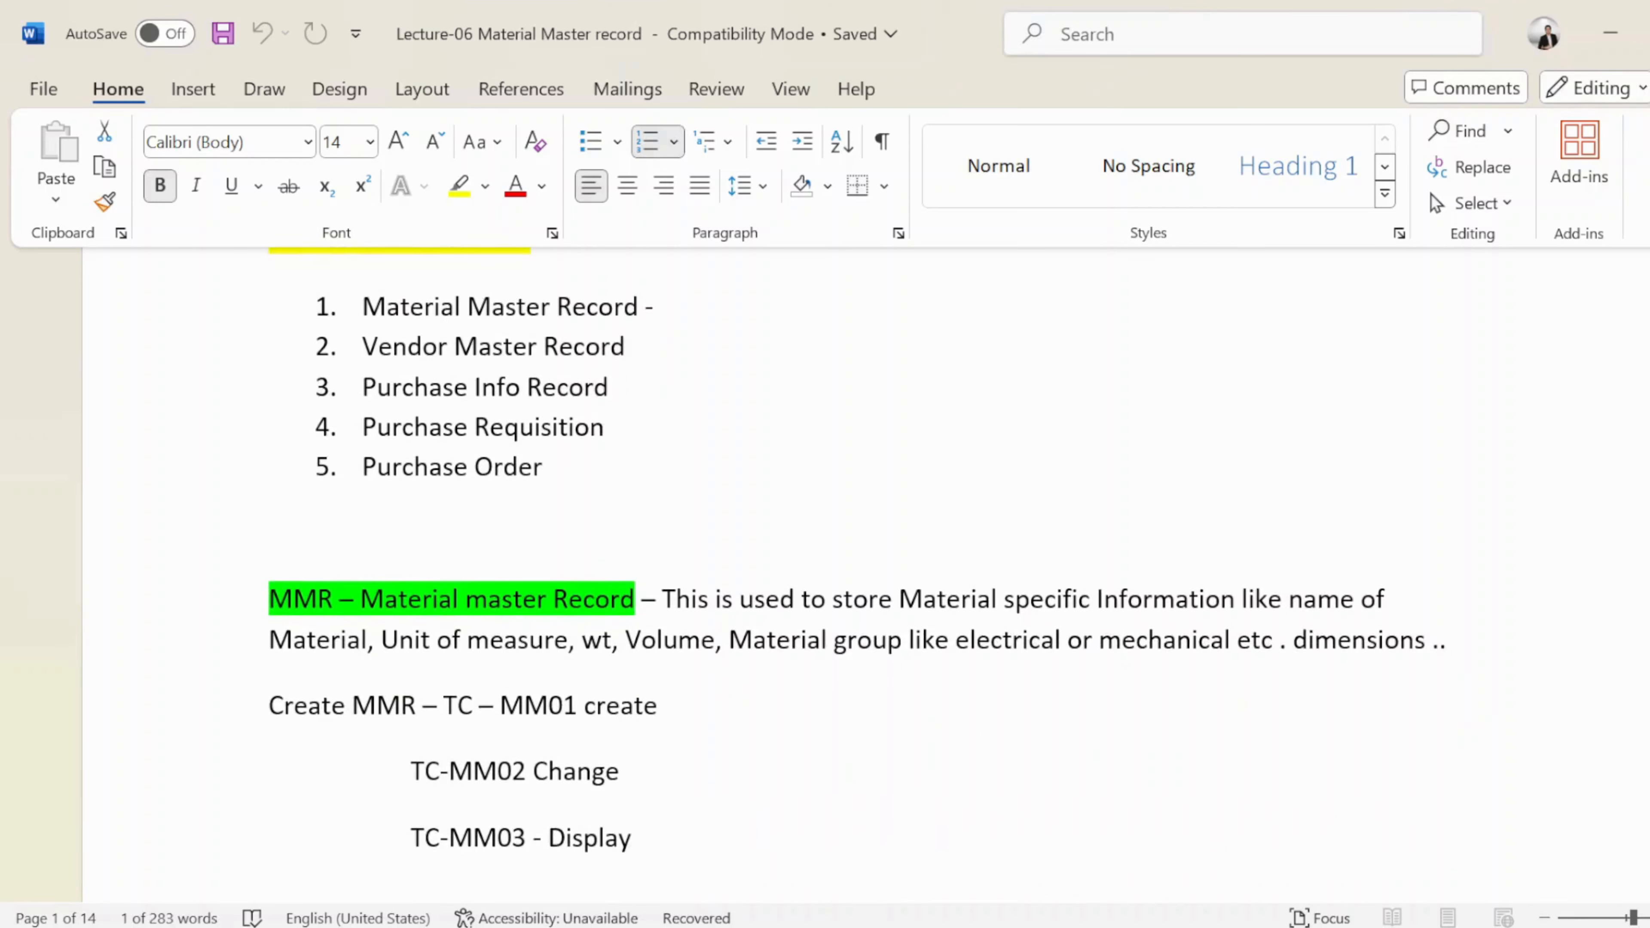
{"action": "scroll", "coordinate": [844, 559], "scroll_direction": "down", "scroll_amount": 6}
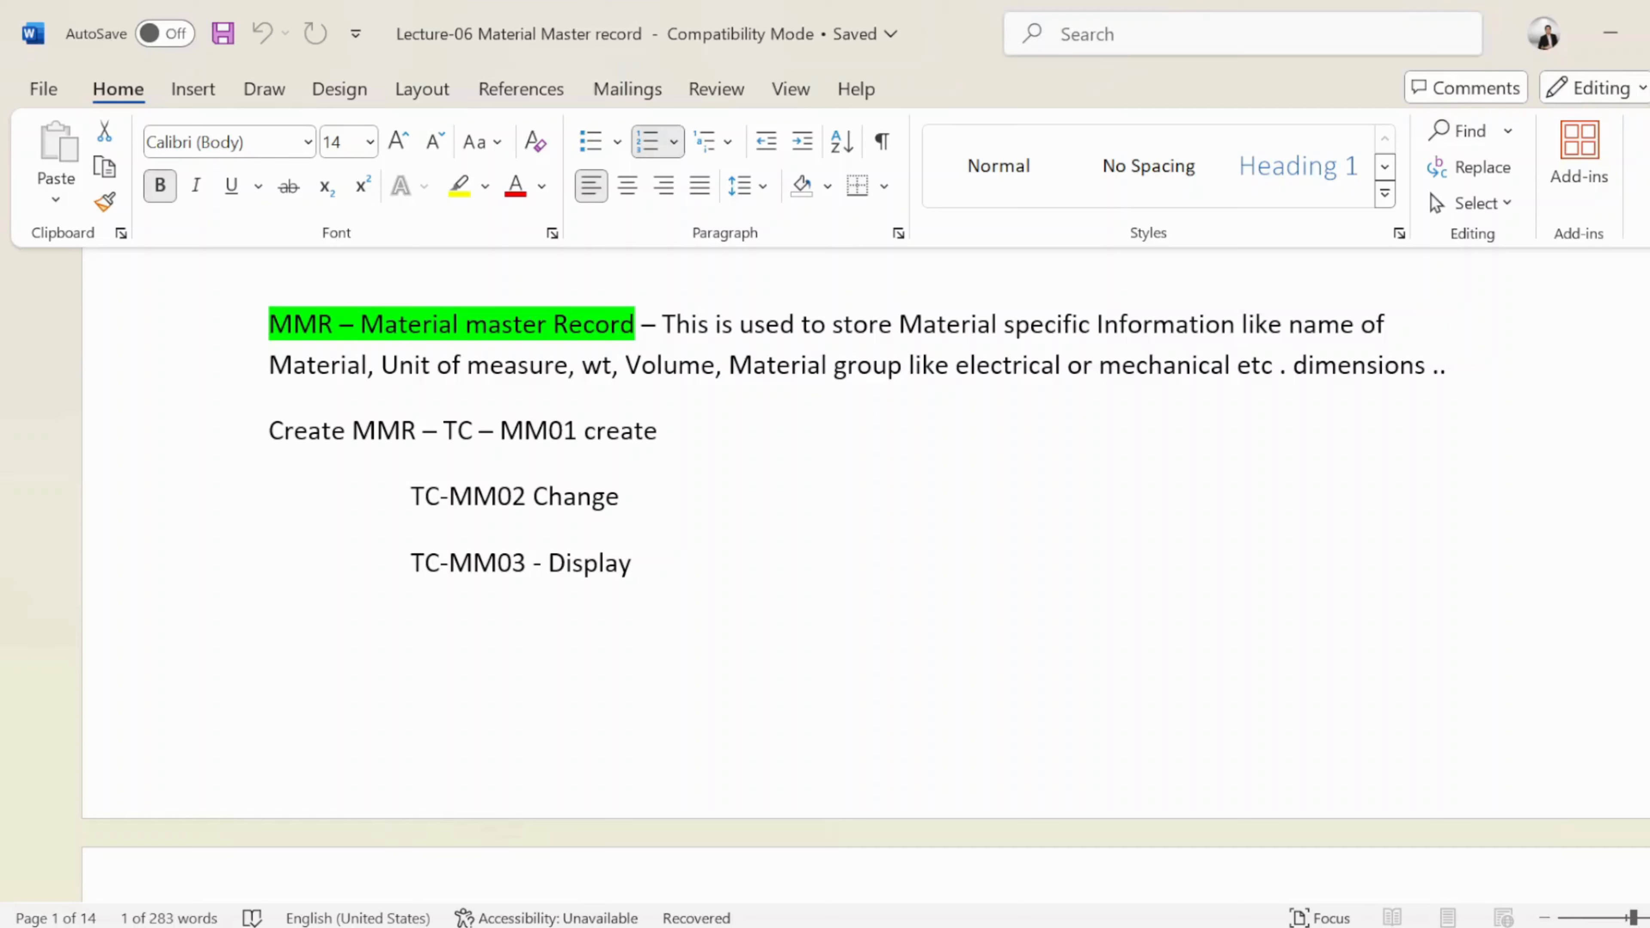
Apply cyan highlighting to the MM01, MM02 Change and TC-MM03 - Display lines
{"action": "left_click_drag", "start_coordinate": [579, 434], "coordinate": [497, 451]}
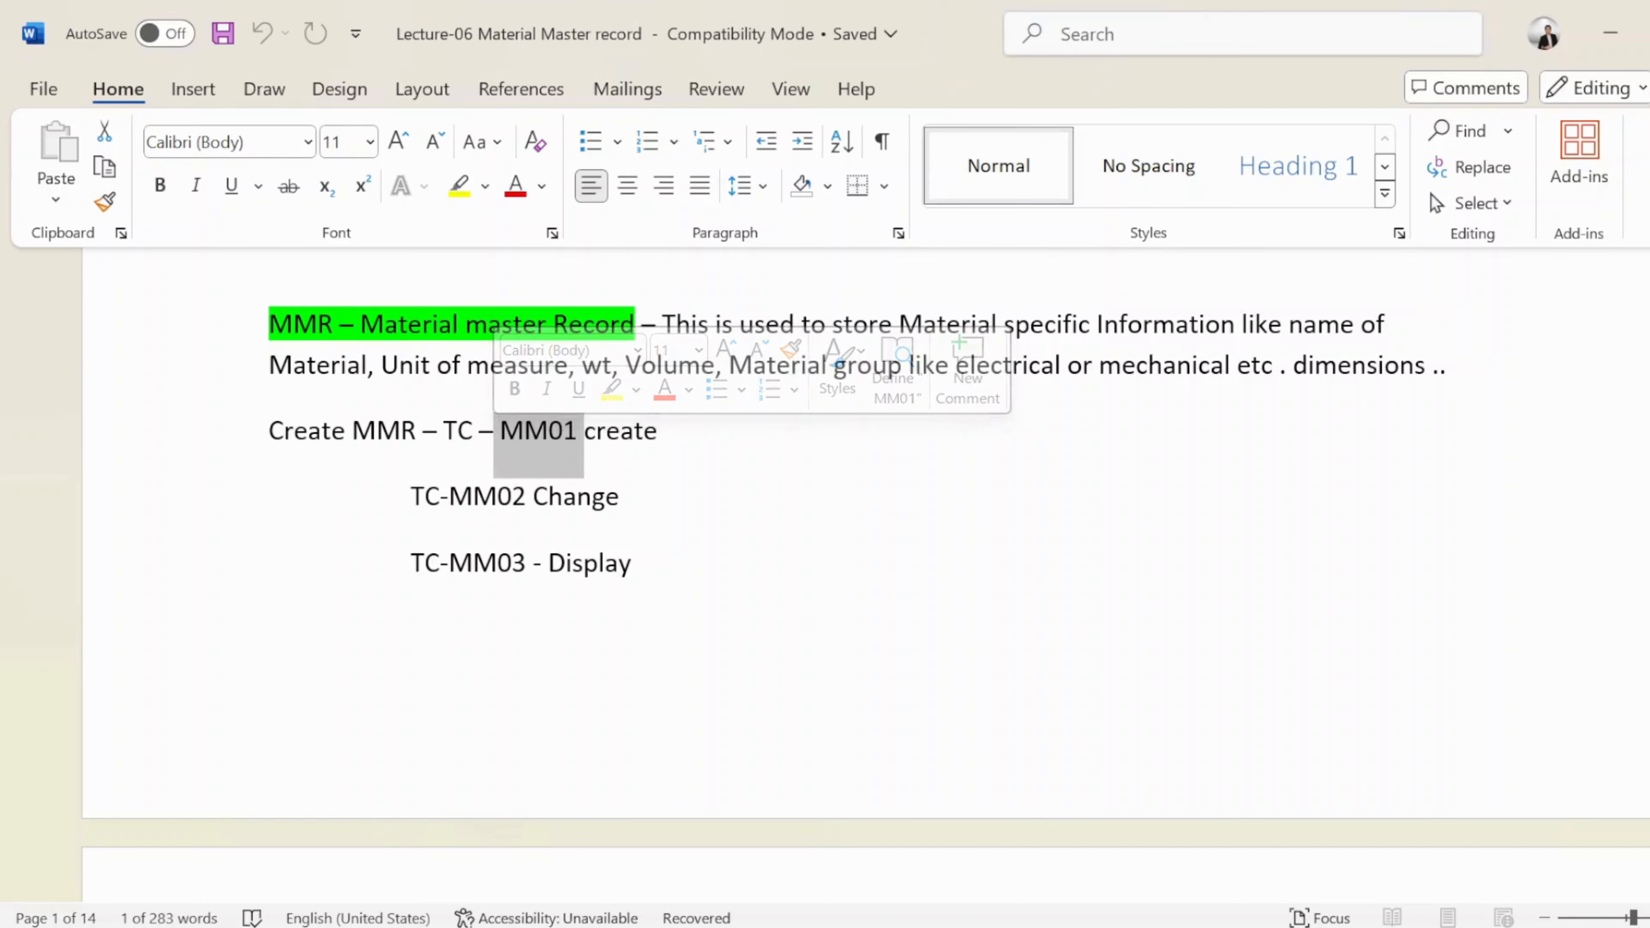
{"action": "left_click", "coordinate": [636, 390]}
{"action": "left_click", "coordinate": [701, 486]}
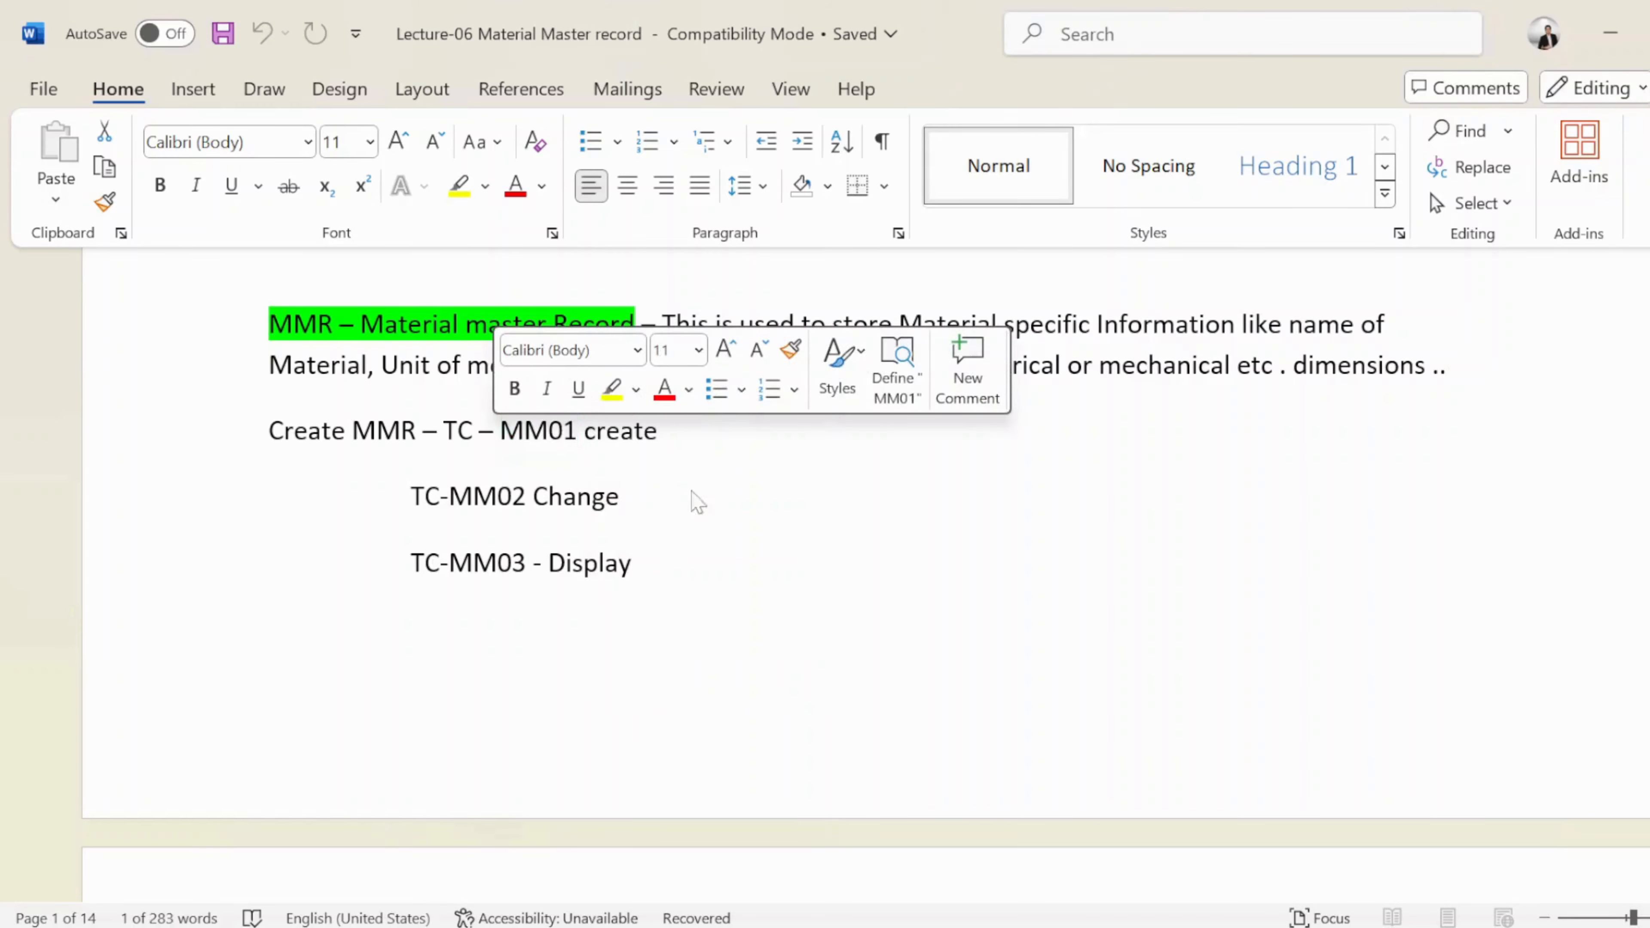
{"action": "left_click_drag", "start_coordinate": [448, 497], "coordinate": [624, 497]}
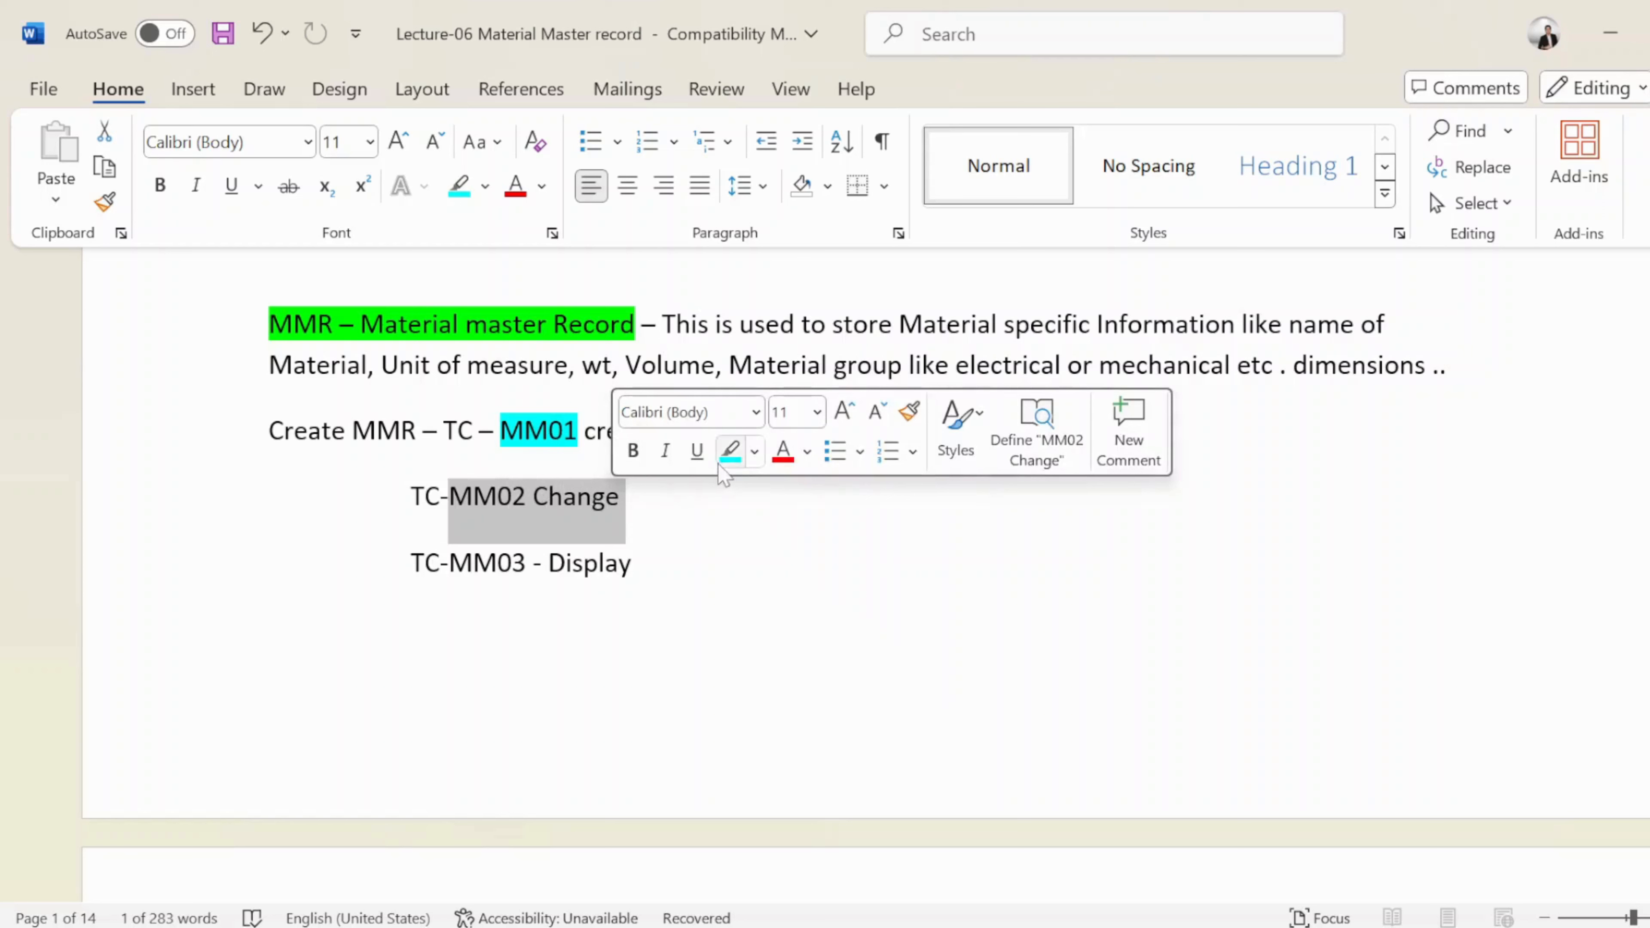
{"action": "left_click", "coordinate": [730, 450]}
{"action": "left_click_drag", "start_coordinate": [631, 563], "coordinate": [411, 563]}
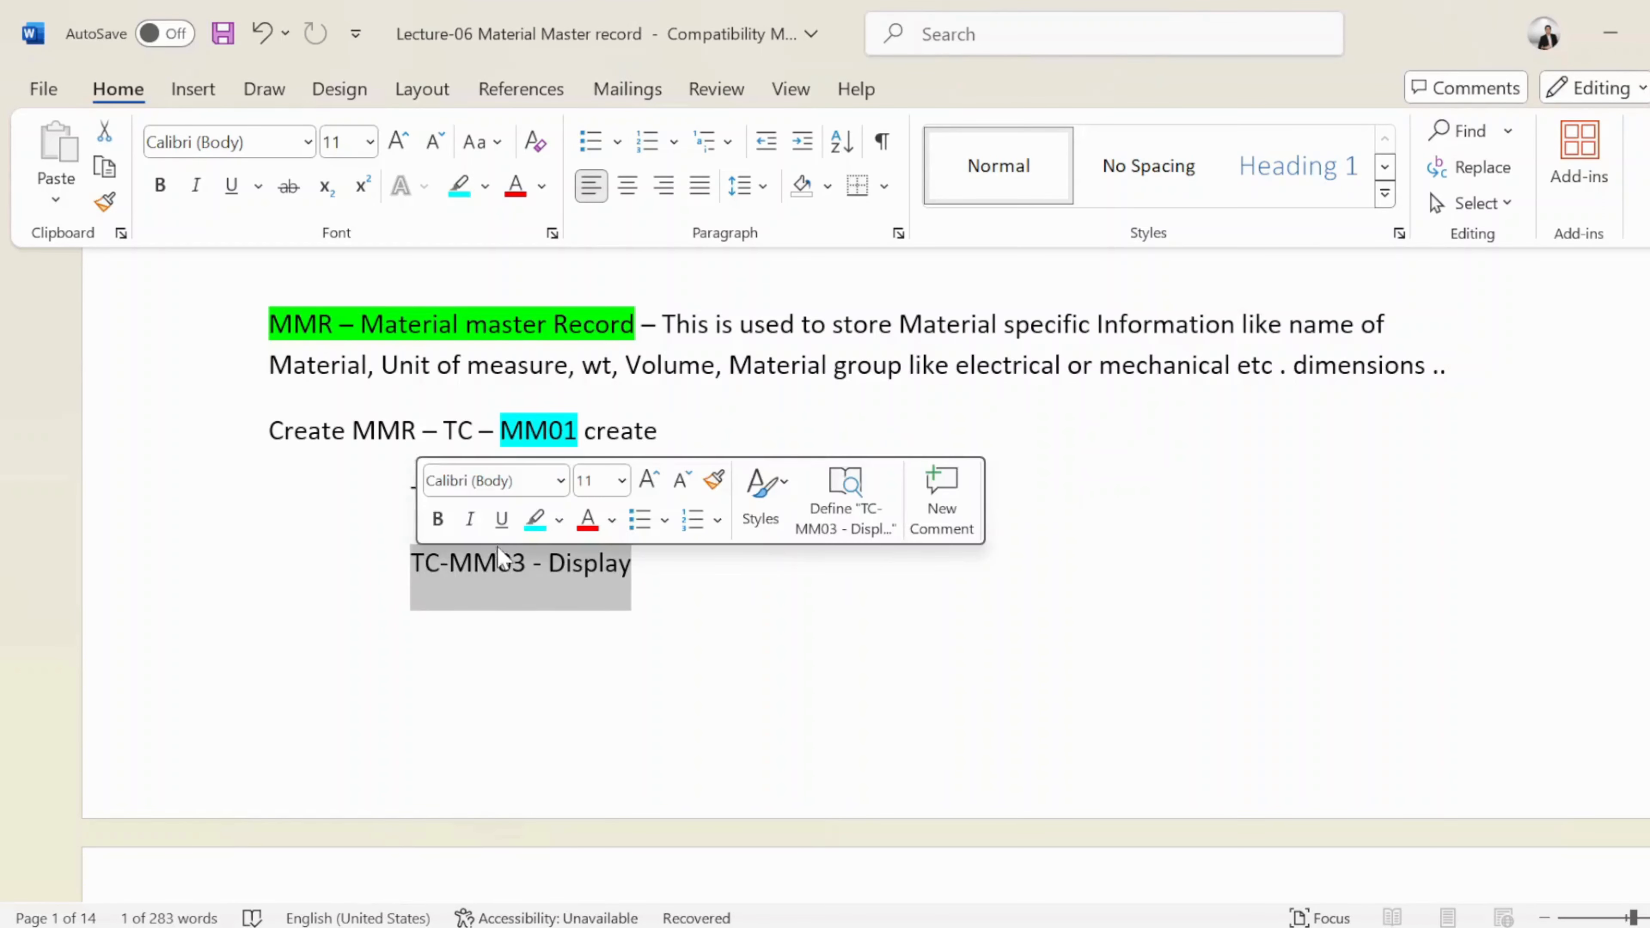
{"action": "left_click", "coordinate": [535, 518]}
{"action": "left_click", "coordinate": [616, 612]}
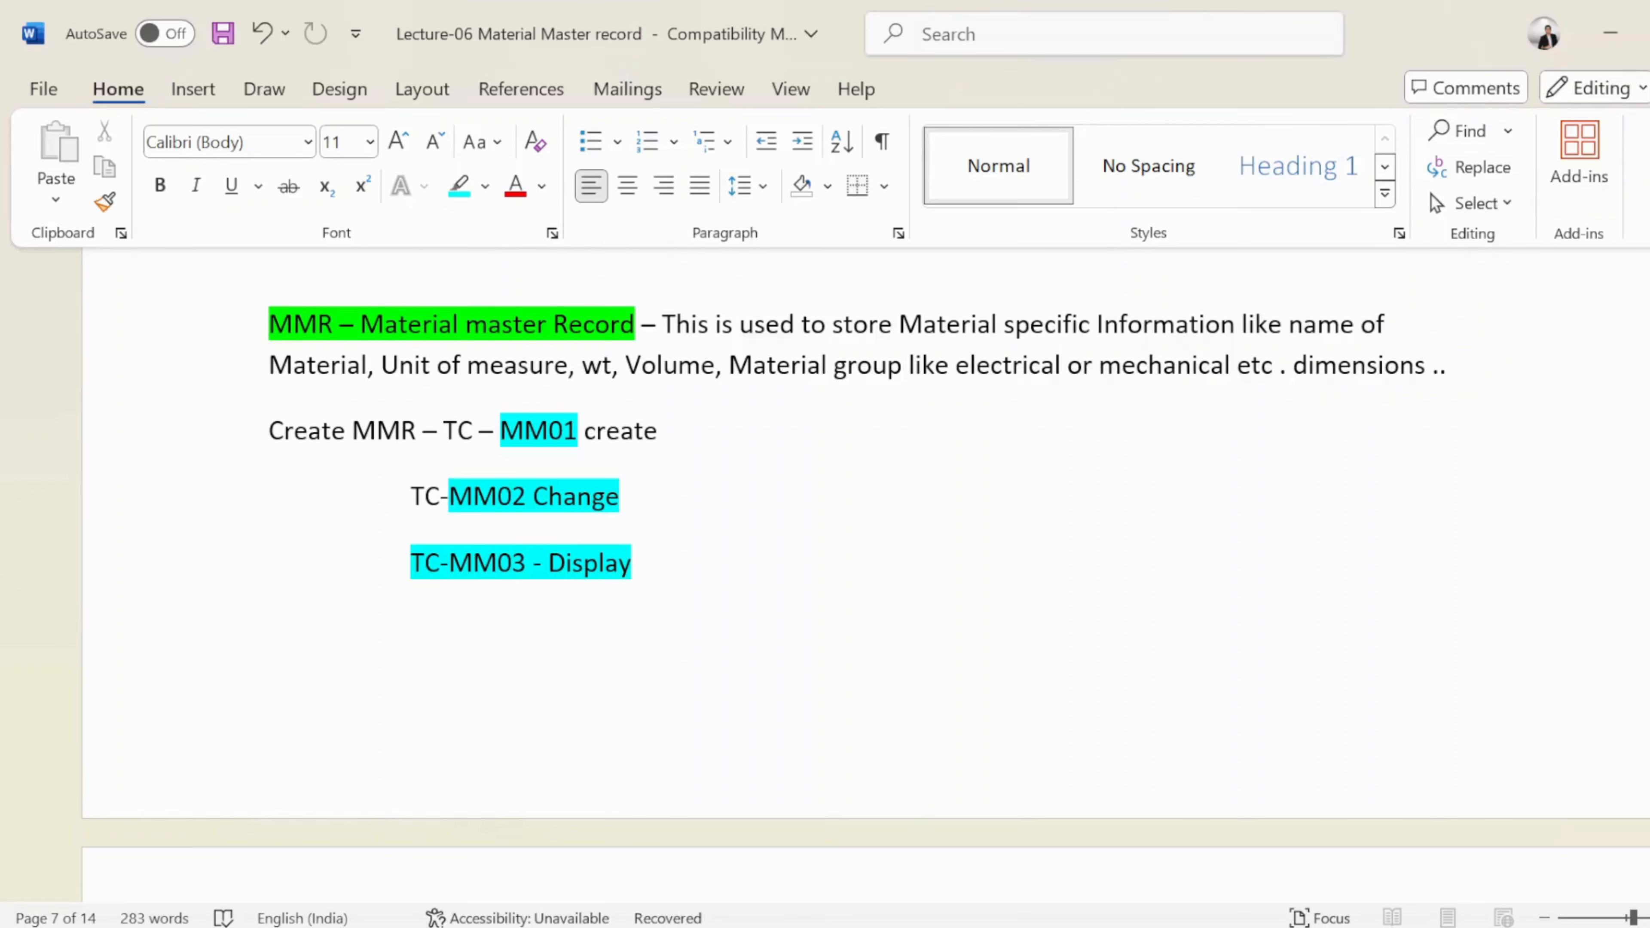
Select the ROH, ERSA, HALB and FERT material-type lines
{"action": "scroll", "coordinate": [617, 611], "scroll_direction": "down", "scroll_amount": 8}
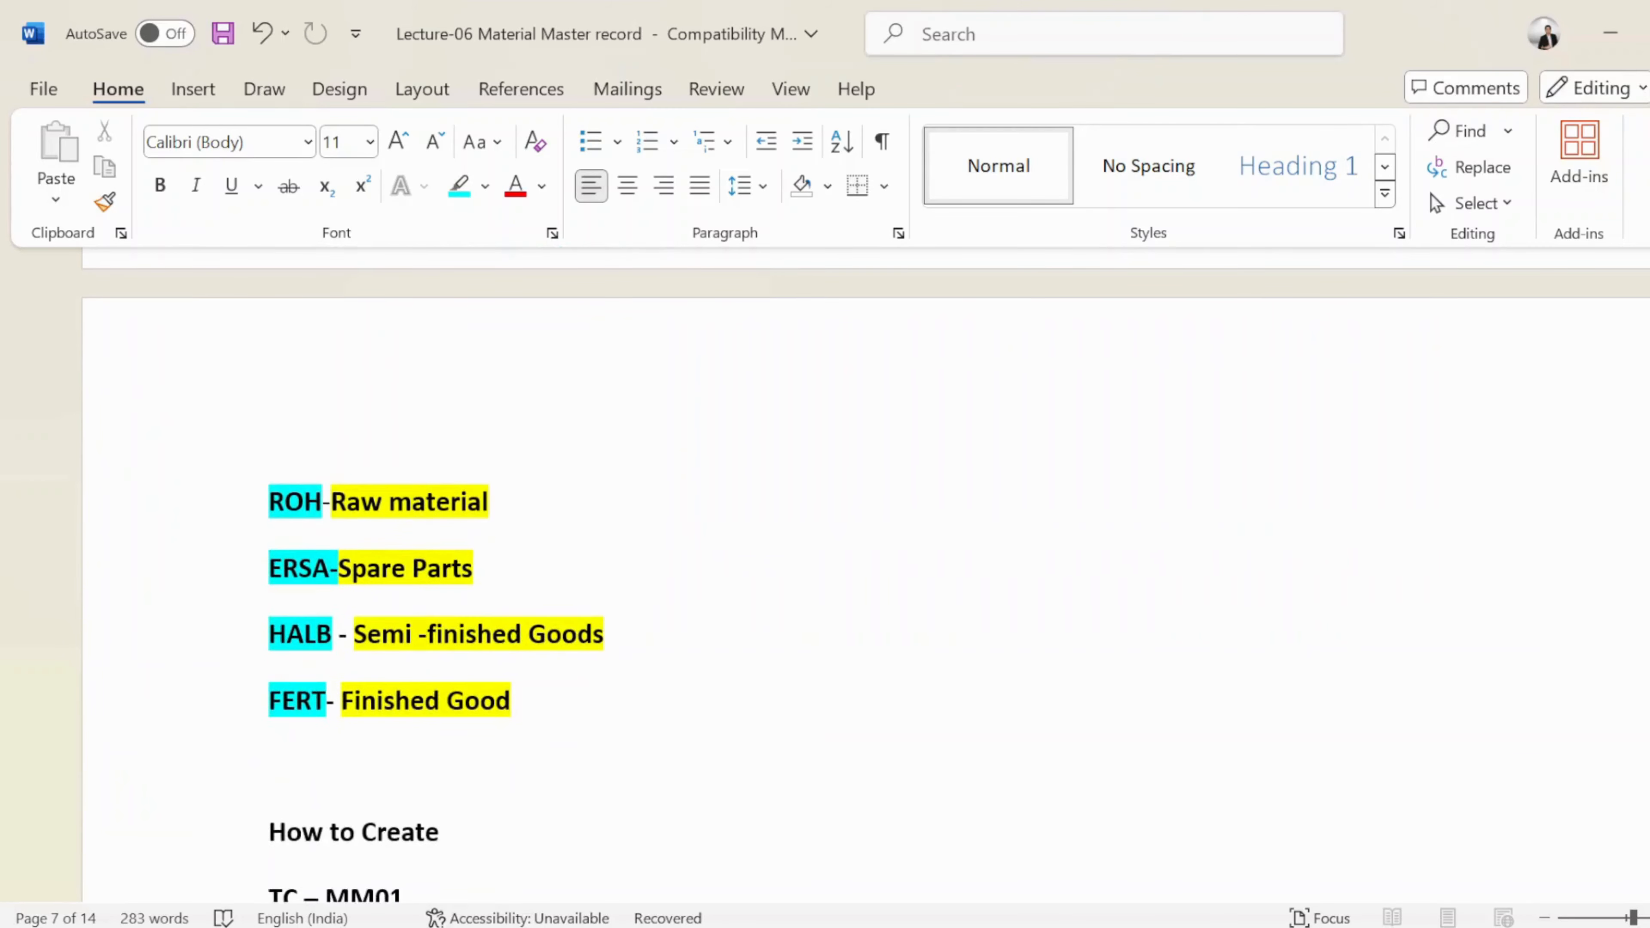
{"action": "left_click_drag", "start_coordinate": [269, 502], "coordinate": [510, 702]}
{"action": "left_click", "coordinate": [512, 700]}
Scroll further down and select the TC – MM01 line
{"action": "scroll", "coordinate": [864, 585], "scroll_direction": "down", "scroll_amount": 2}
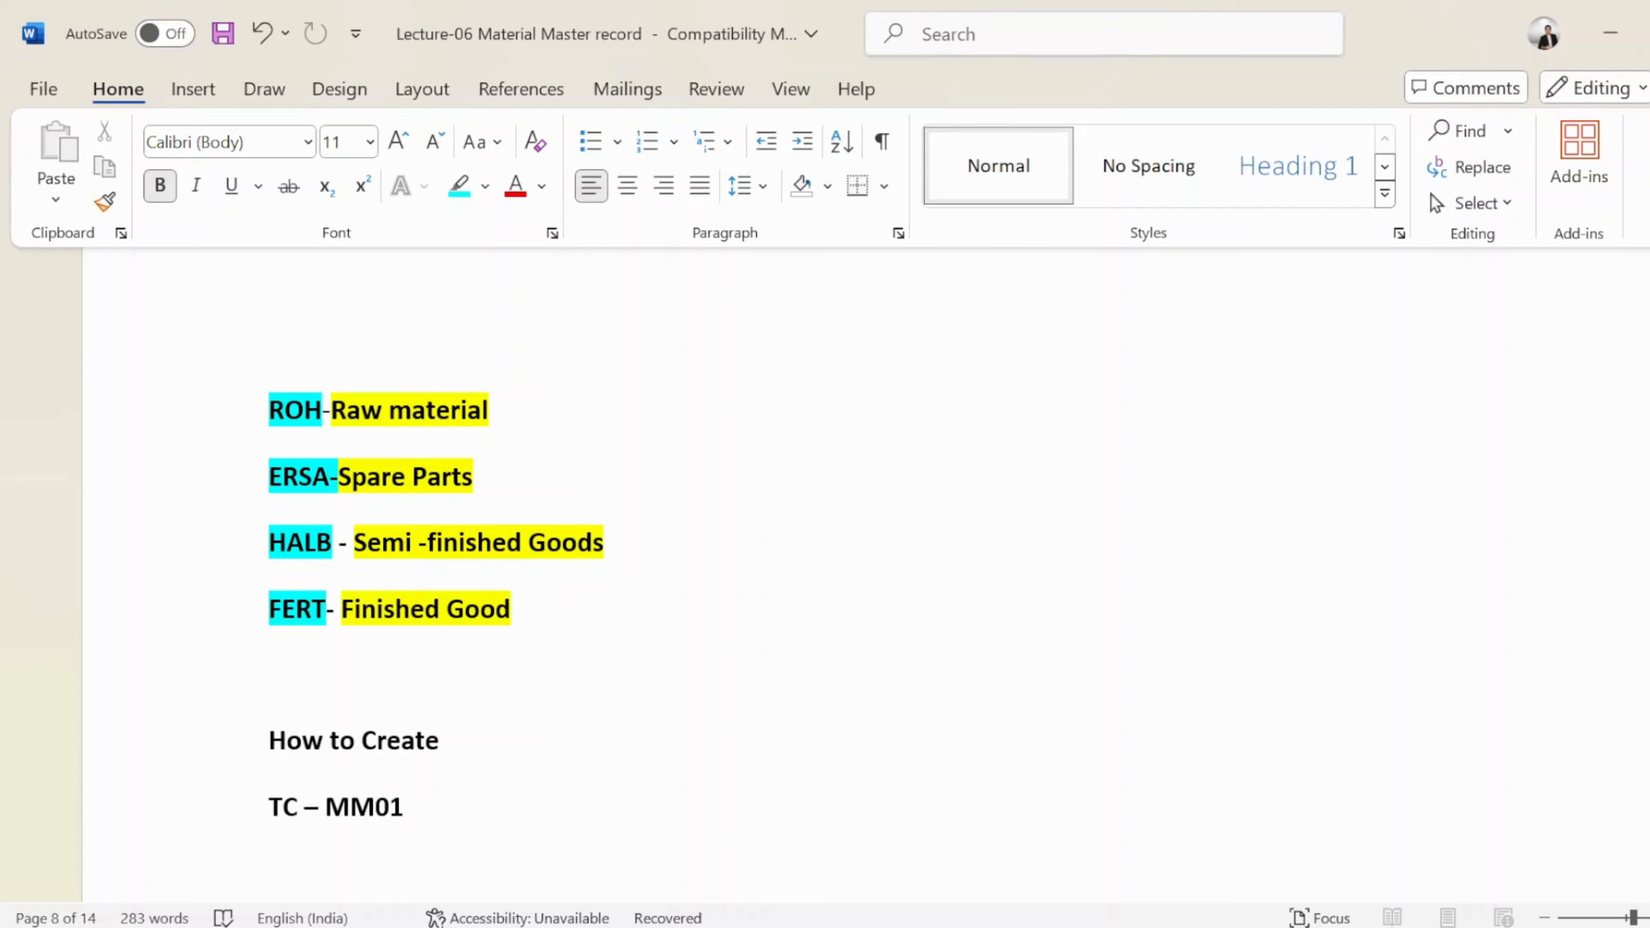
{"action": "scroll", "coordinate": [864, 585], "scroll_direction": "down", "scroll_amount": 4}
{"action": "scroll", "coordinate": [368, 663], "scroll_direction": "down", "scroll_amount": 2}
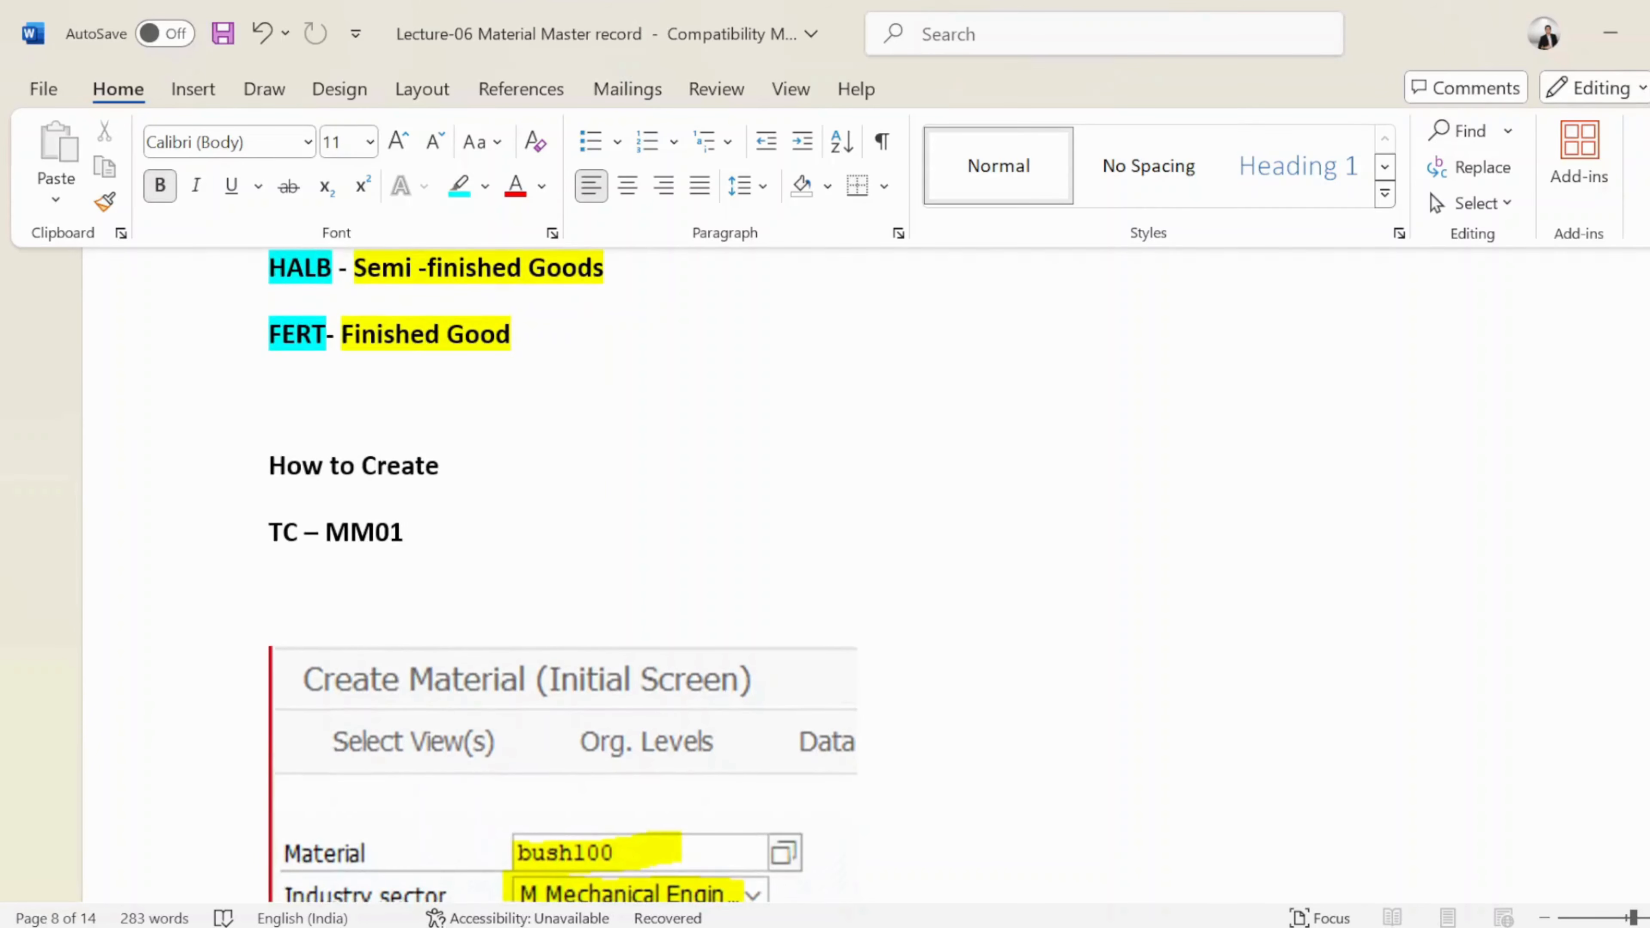
{"action": "left_click_drag", "start_coordinate": [404, 534], "coordinate": [270, 534]}
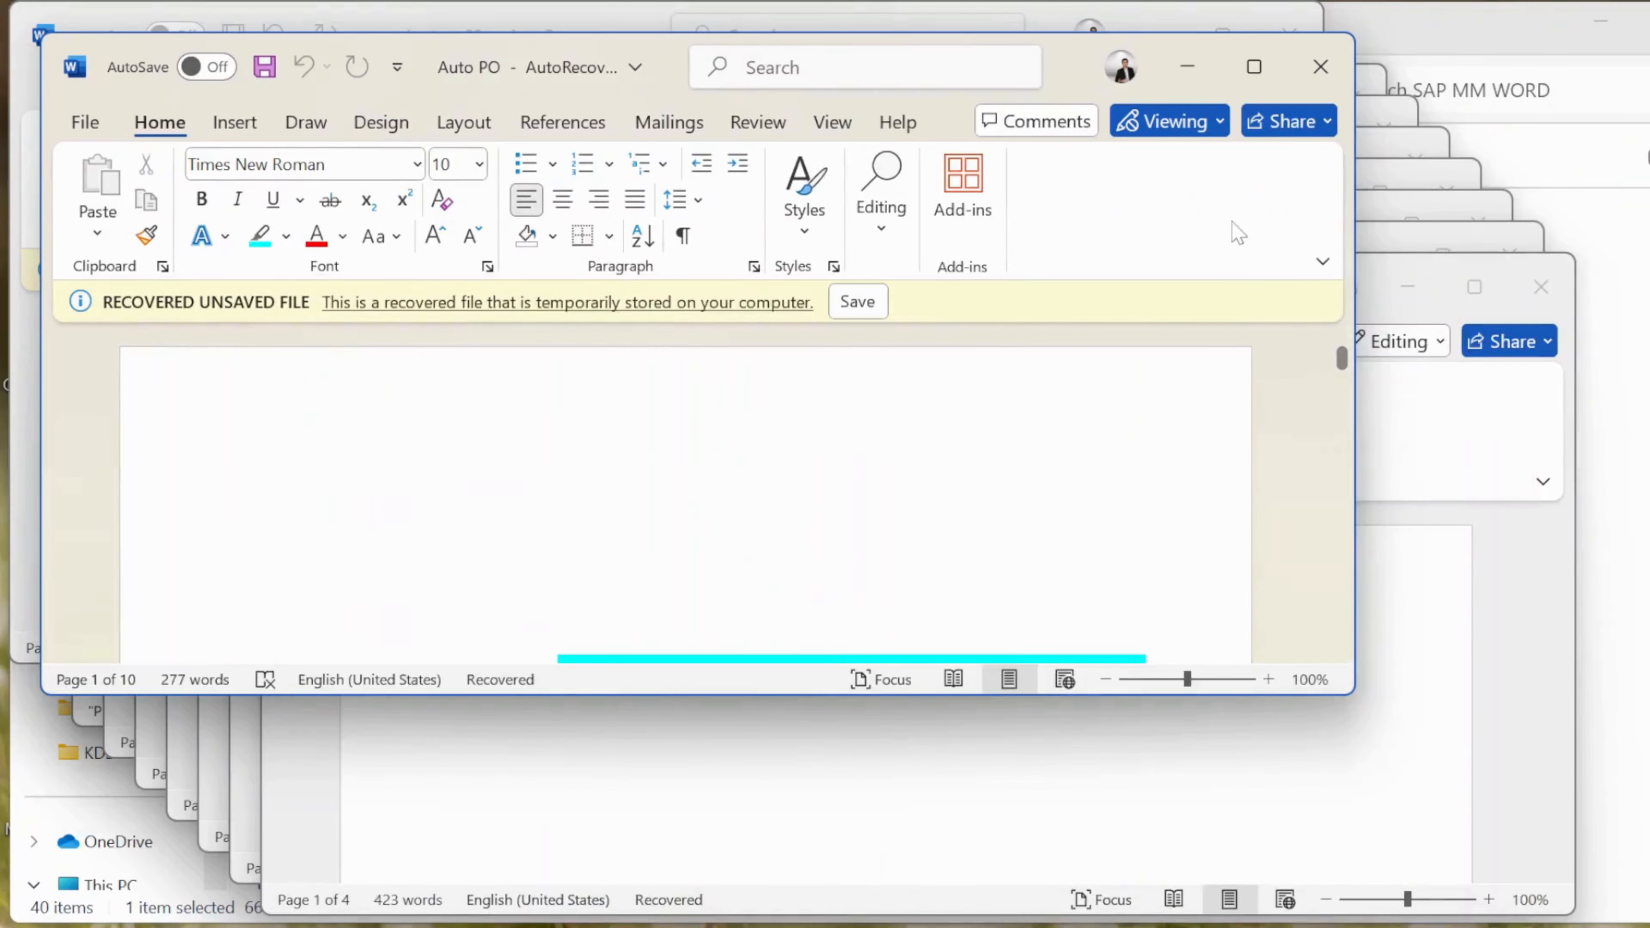
Put away the Auto PO, Lecture-02 and SAP MM WORD windows to reveal the desktop
{"action": "left_click", "coordinate": [1188, 66]}
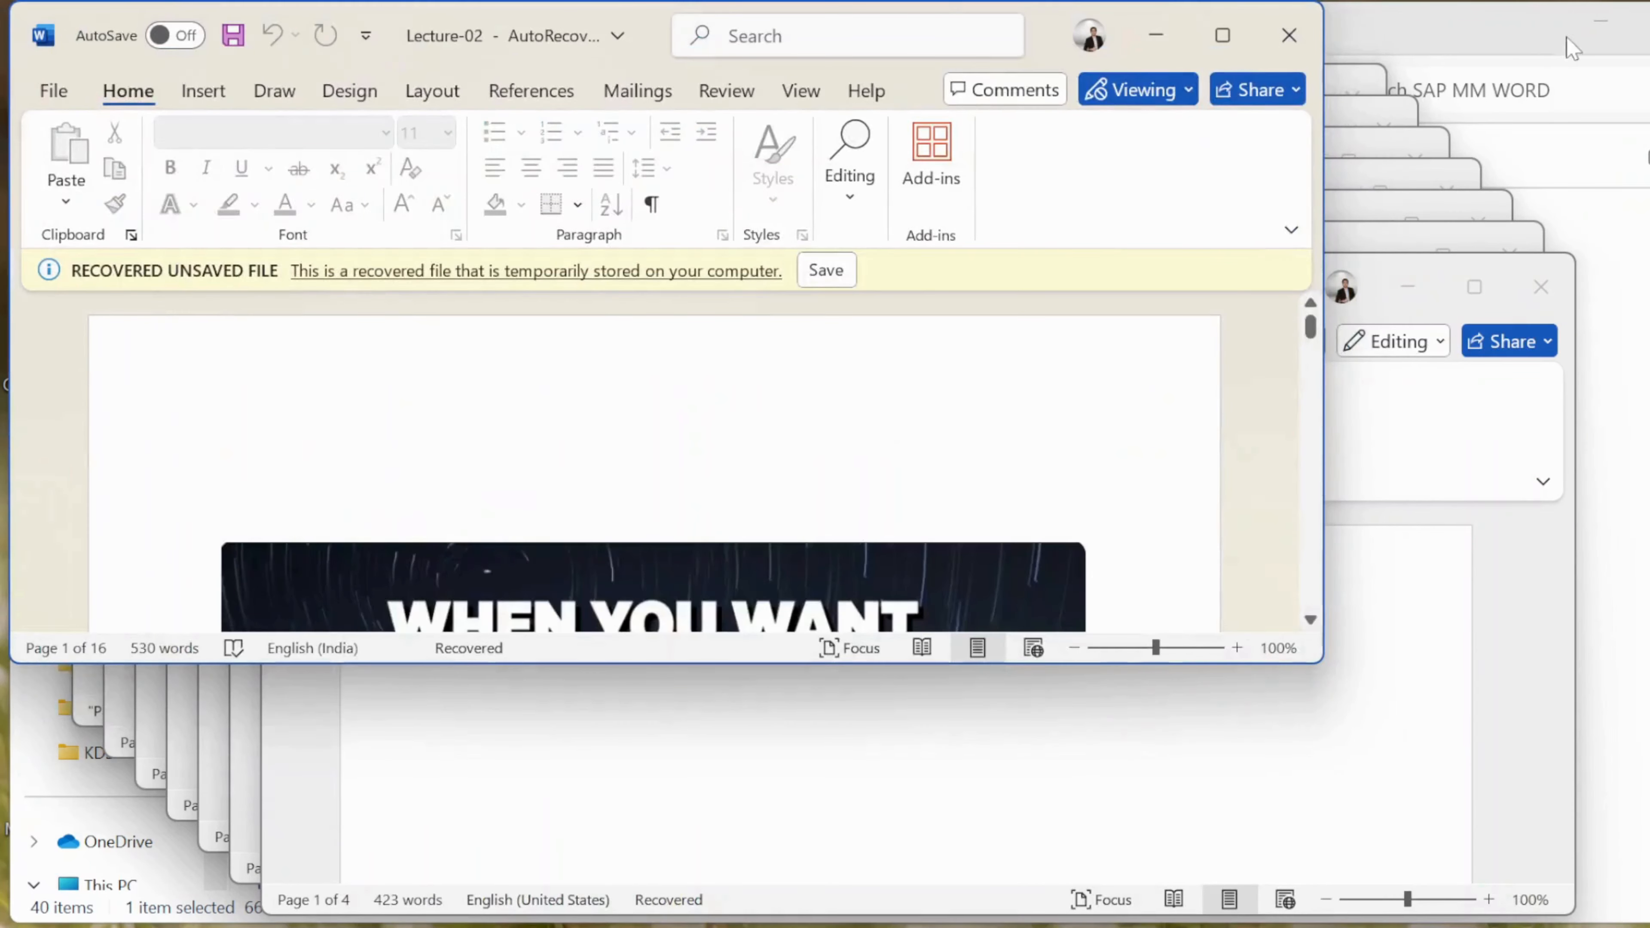
{"action": "left_click", "coordinate": [1162, 36]}
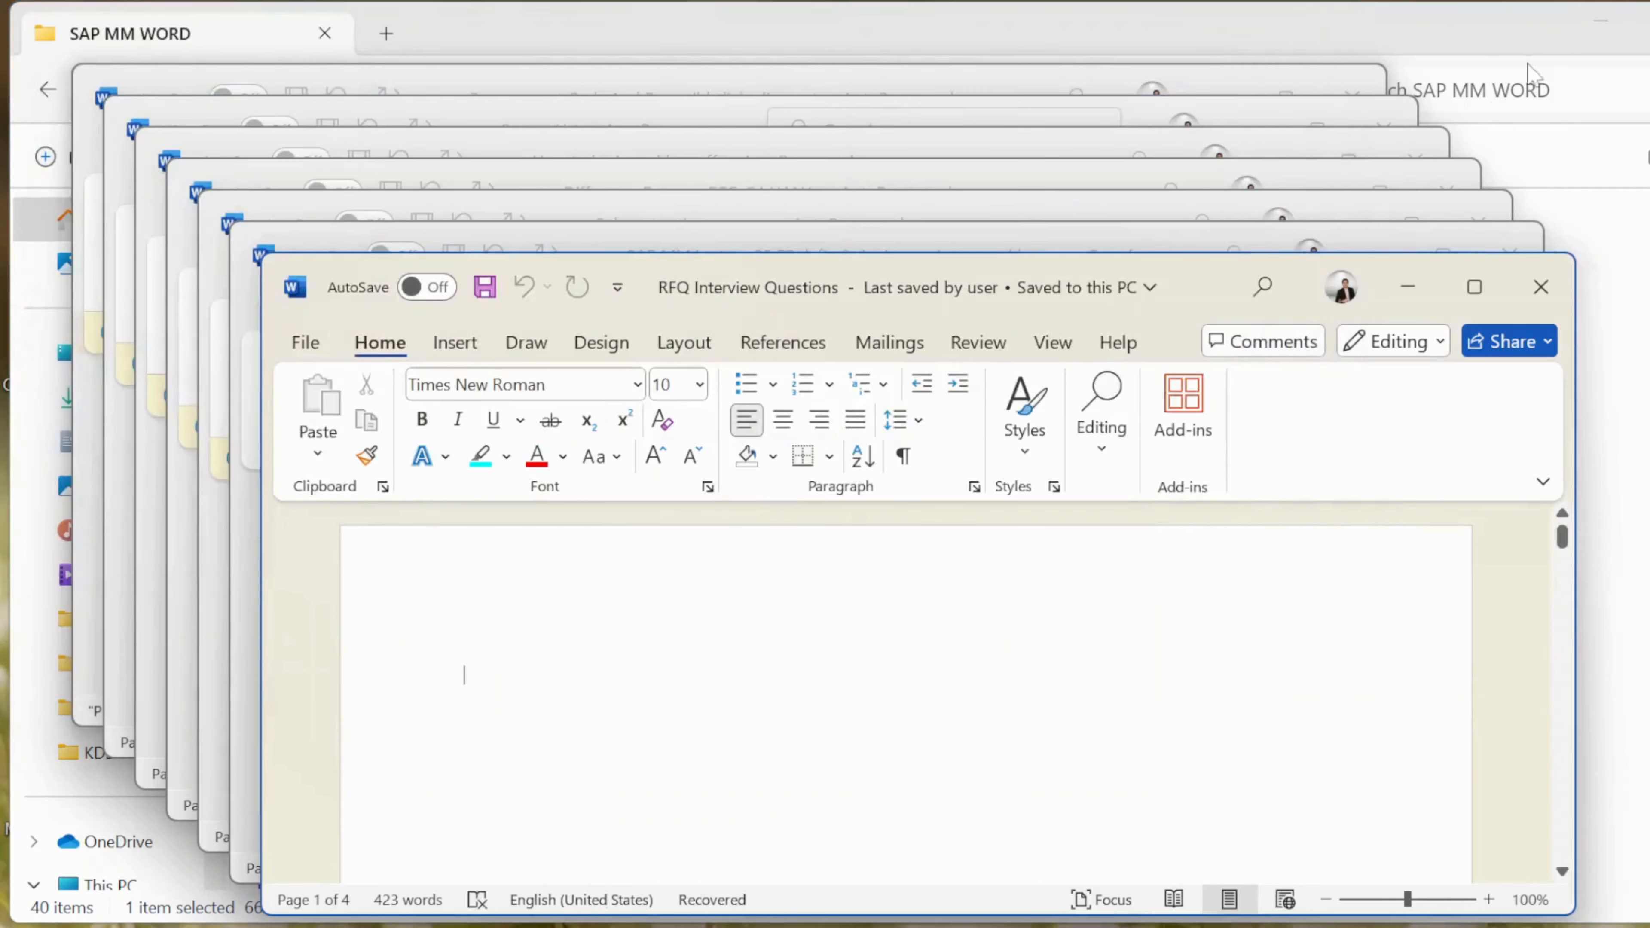
{"action": "left_click", "coordinate": [1592, 14]}
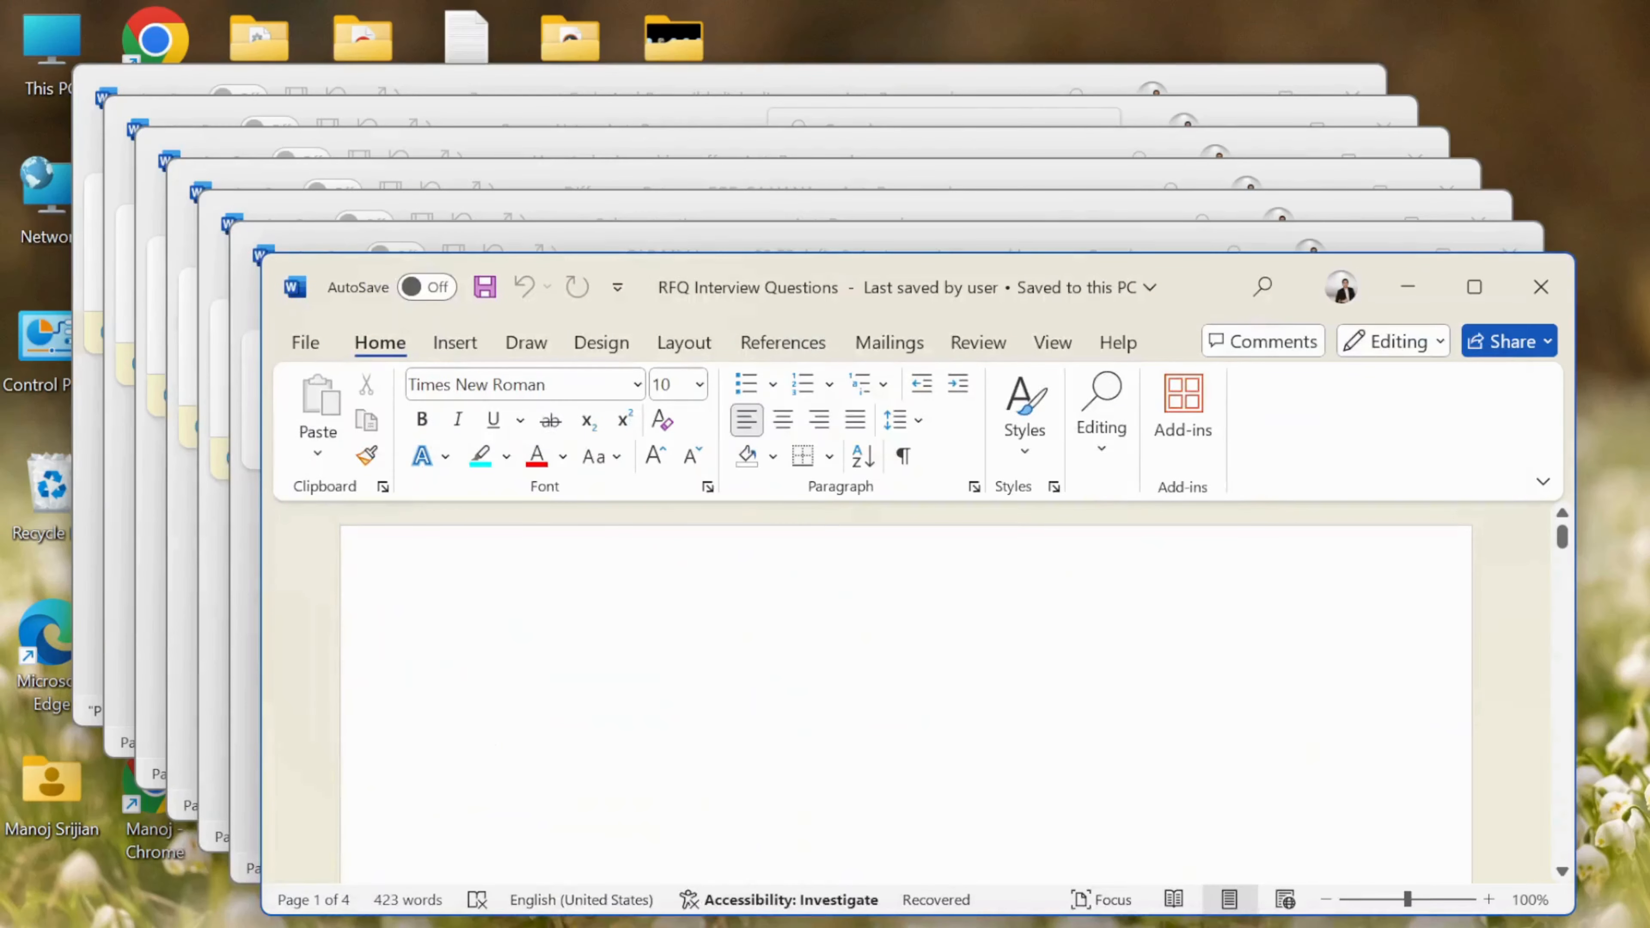
{"action": "key", "text": "super+d"}
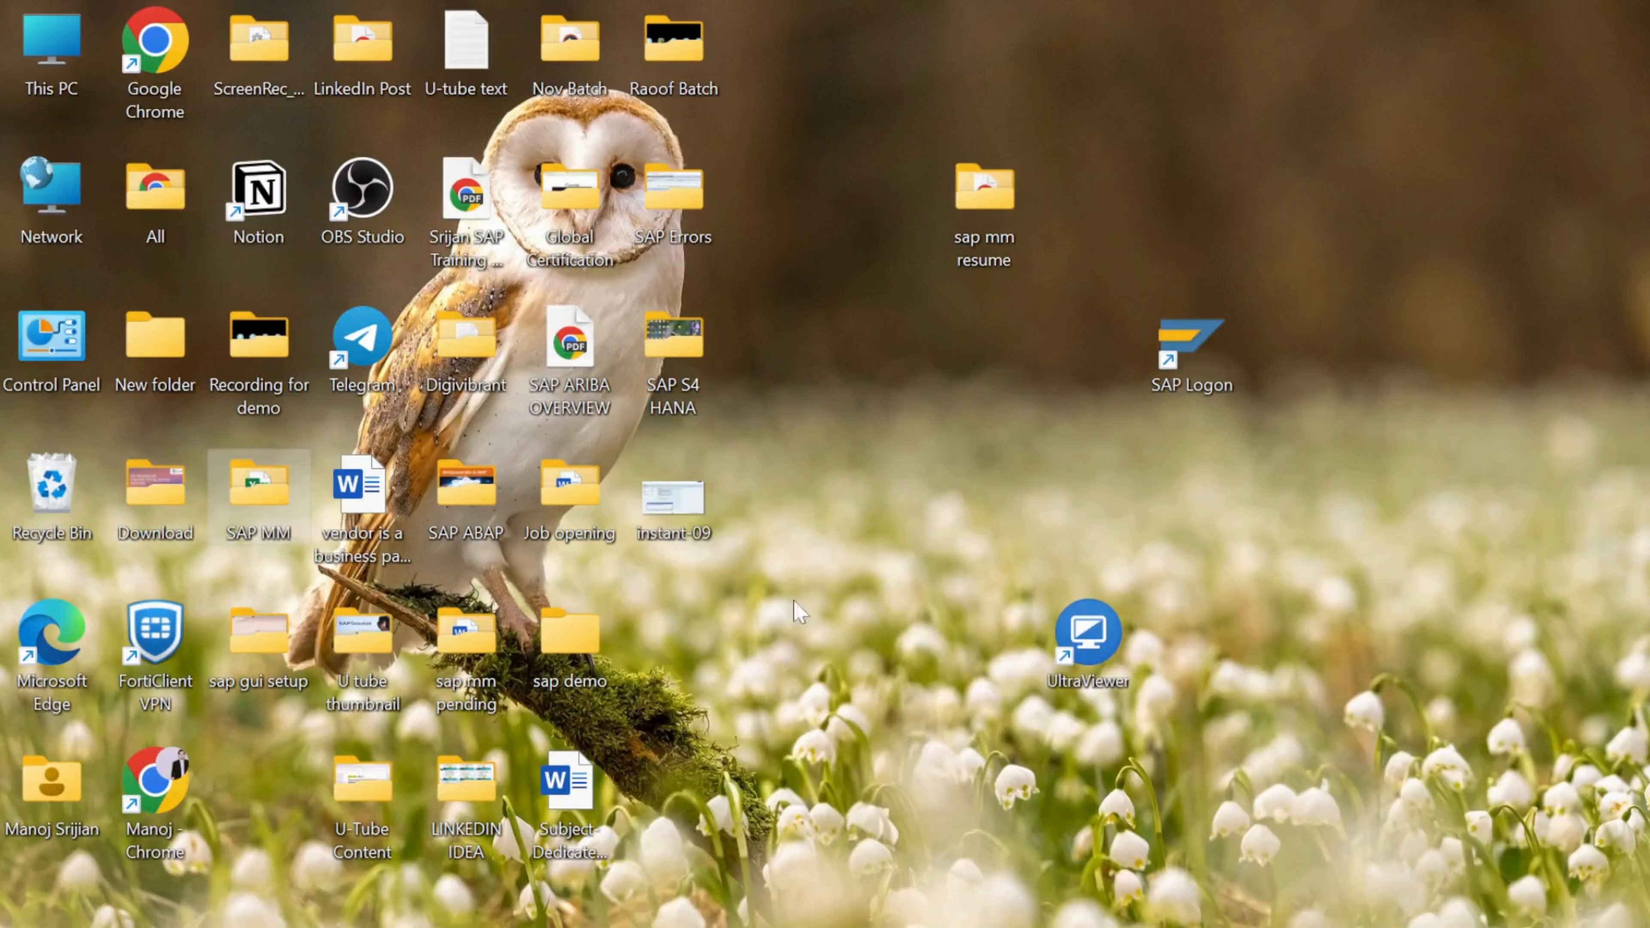
Launch SAP Logon and sign in to S/4 HANA 2023 - INSTANCE-26 with the saved user
{"action": "double_click", "coordinate": [1191, 365]}
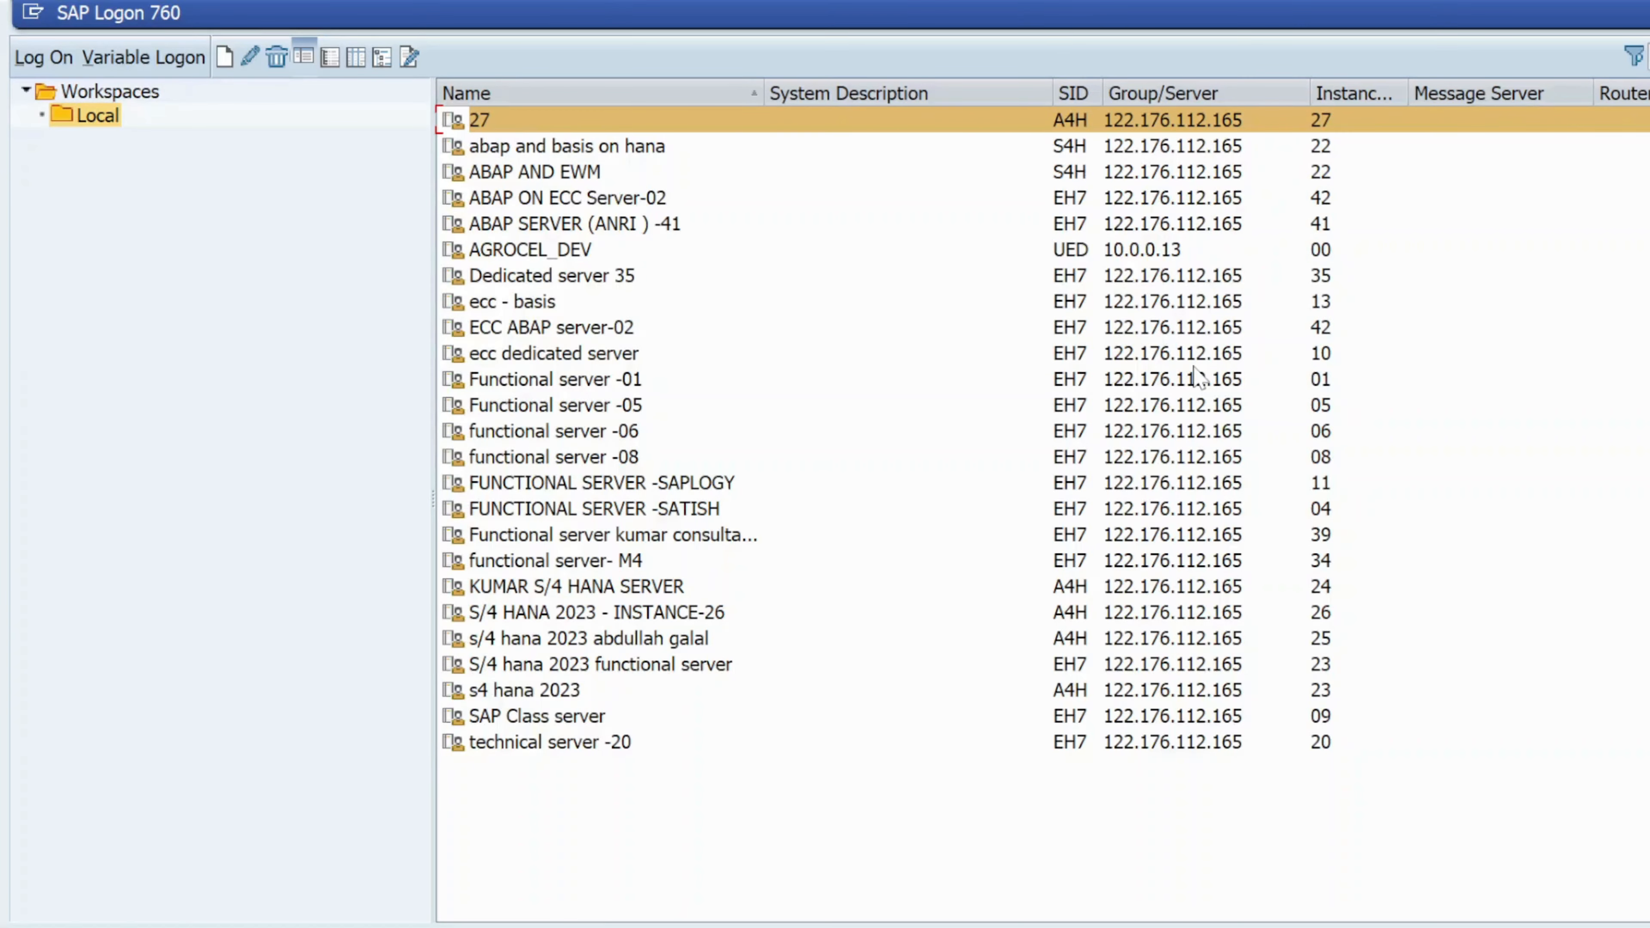
{"action": "double_click", "coordinate": [656, 617]}
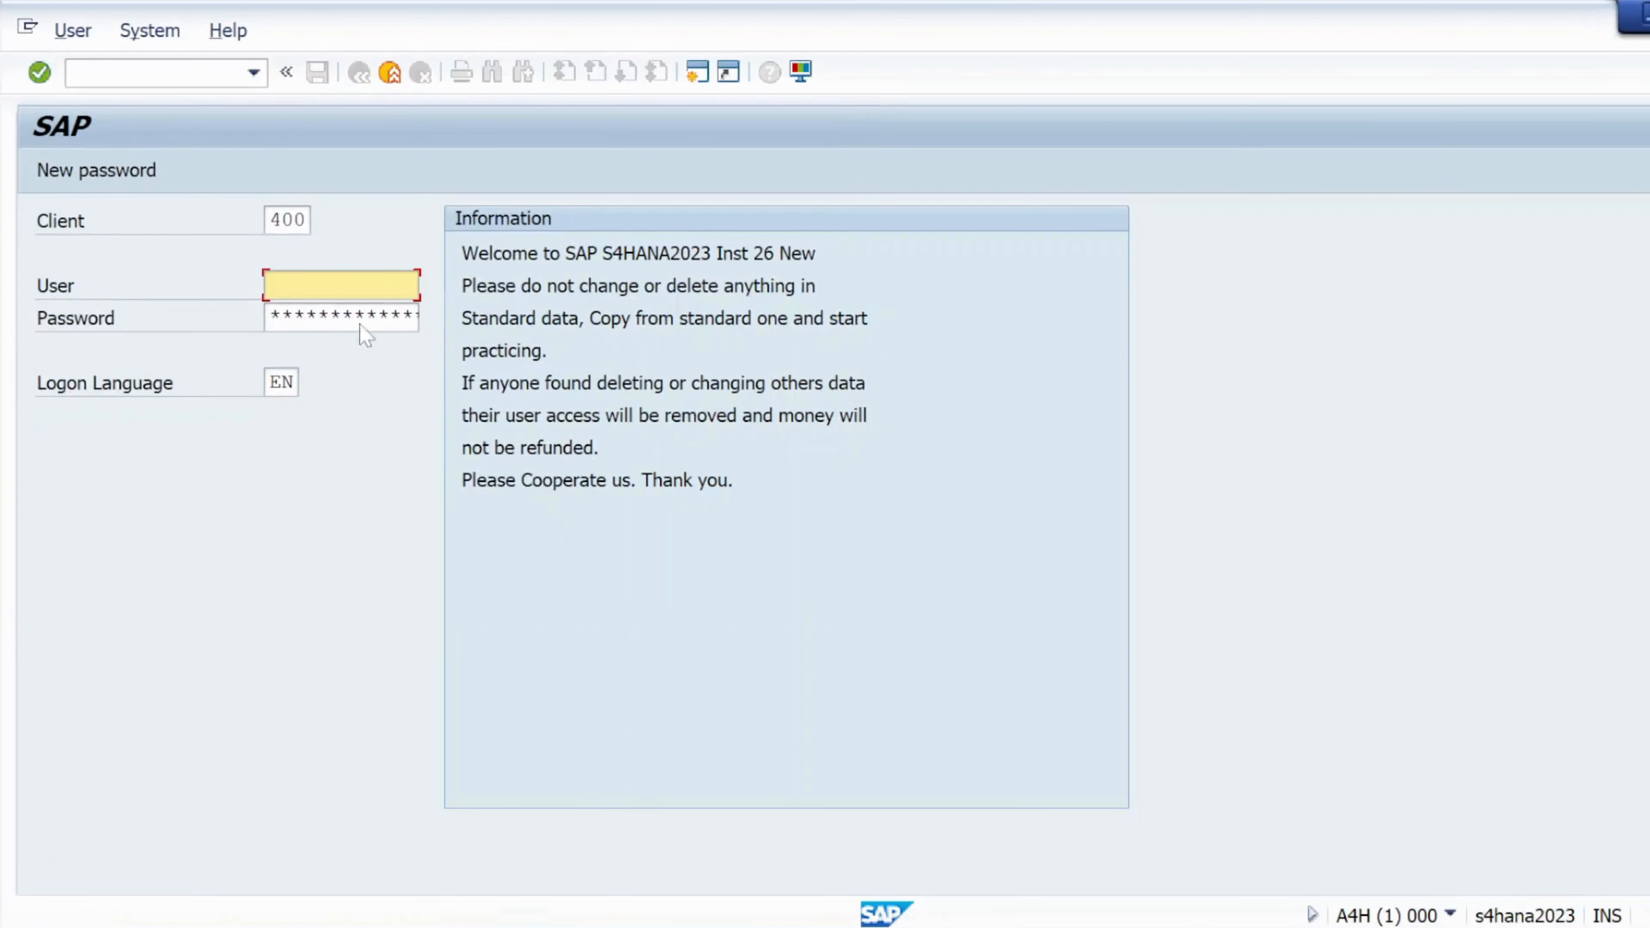
{"action": "left_click", "coordinate": [356, 286]}
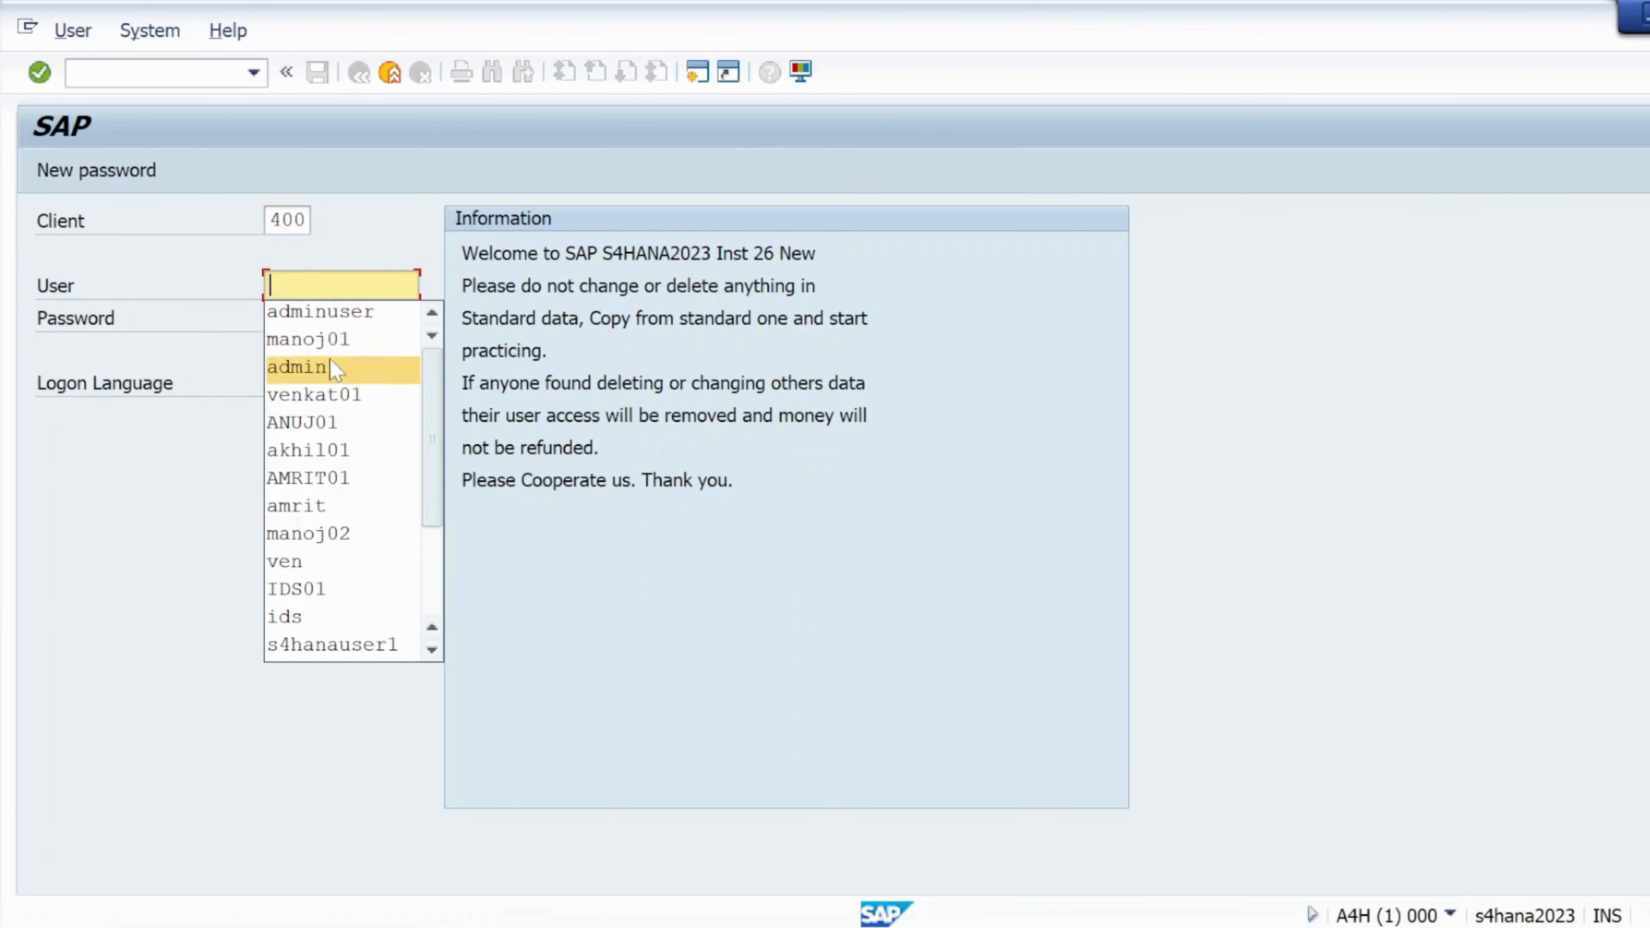
{"action": "left_click", "coordinate": [305, 366]}
{"action": "key", "text": "Tab"}
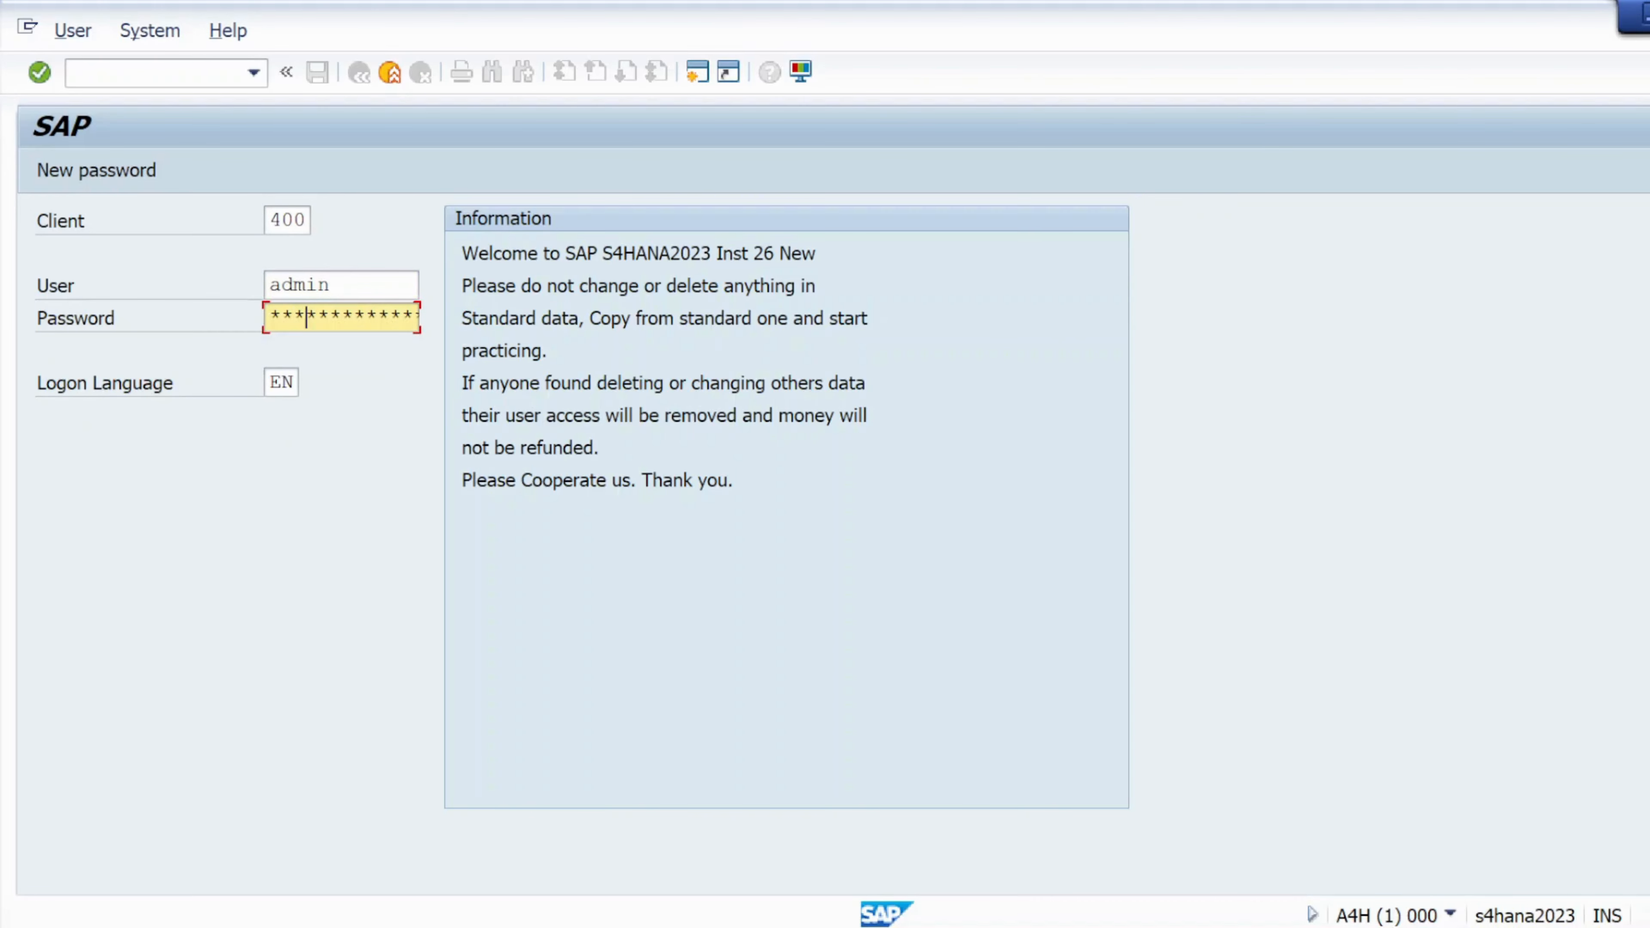
{"action": "key", "text": "Return"}
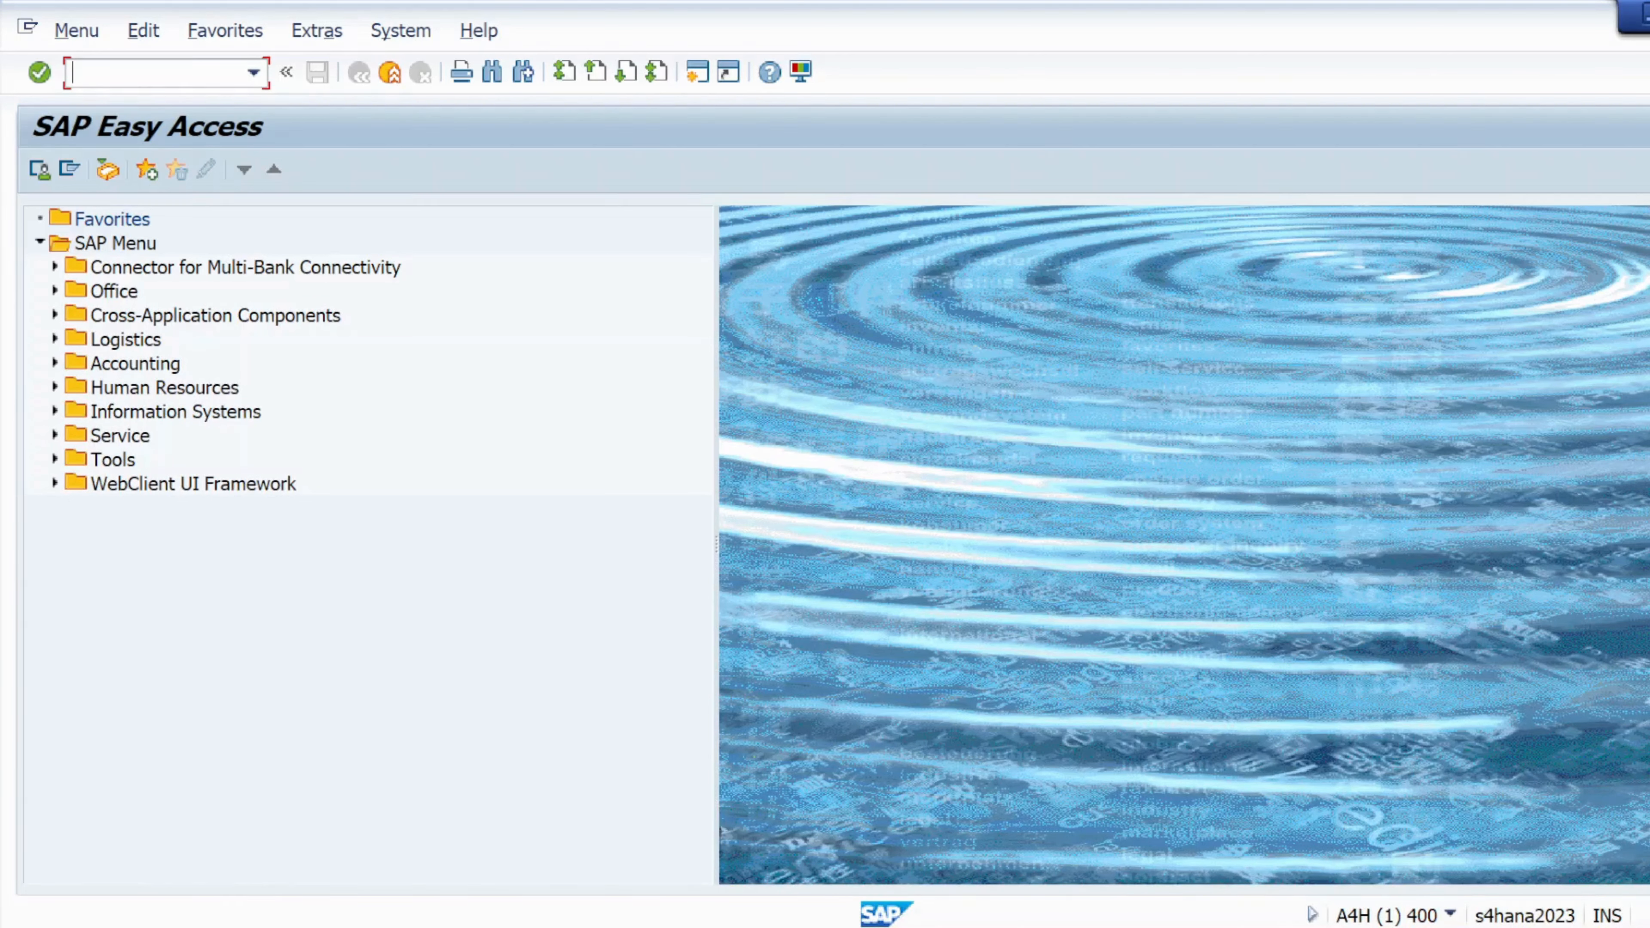
Run transaction mm01 after a mistyped code and a stray Bluetooth settings search
{"action": "type", "text": "mmo1"}
{"action": "key", "text": "Return"}
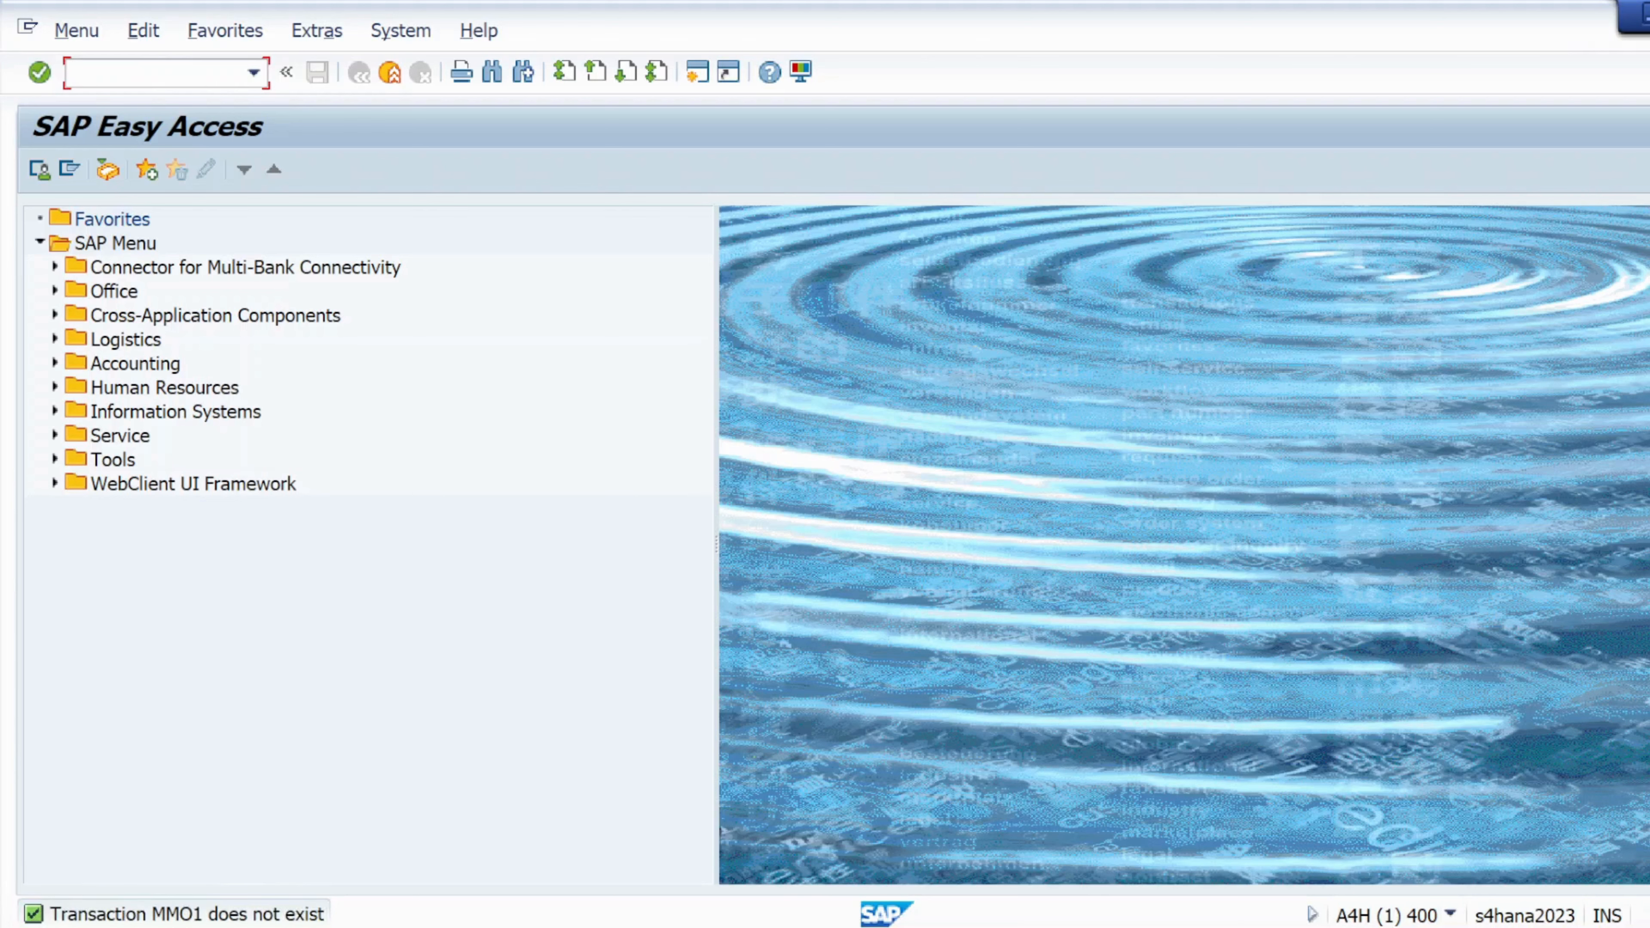
{"action": "key", "text": "super"}
{"action": "type", "text": "blu"}
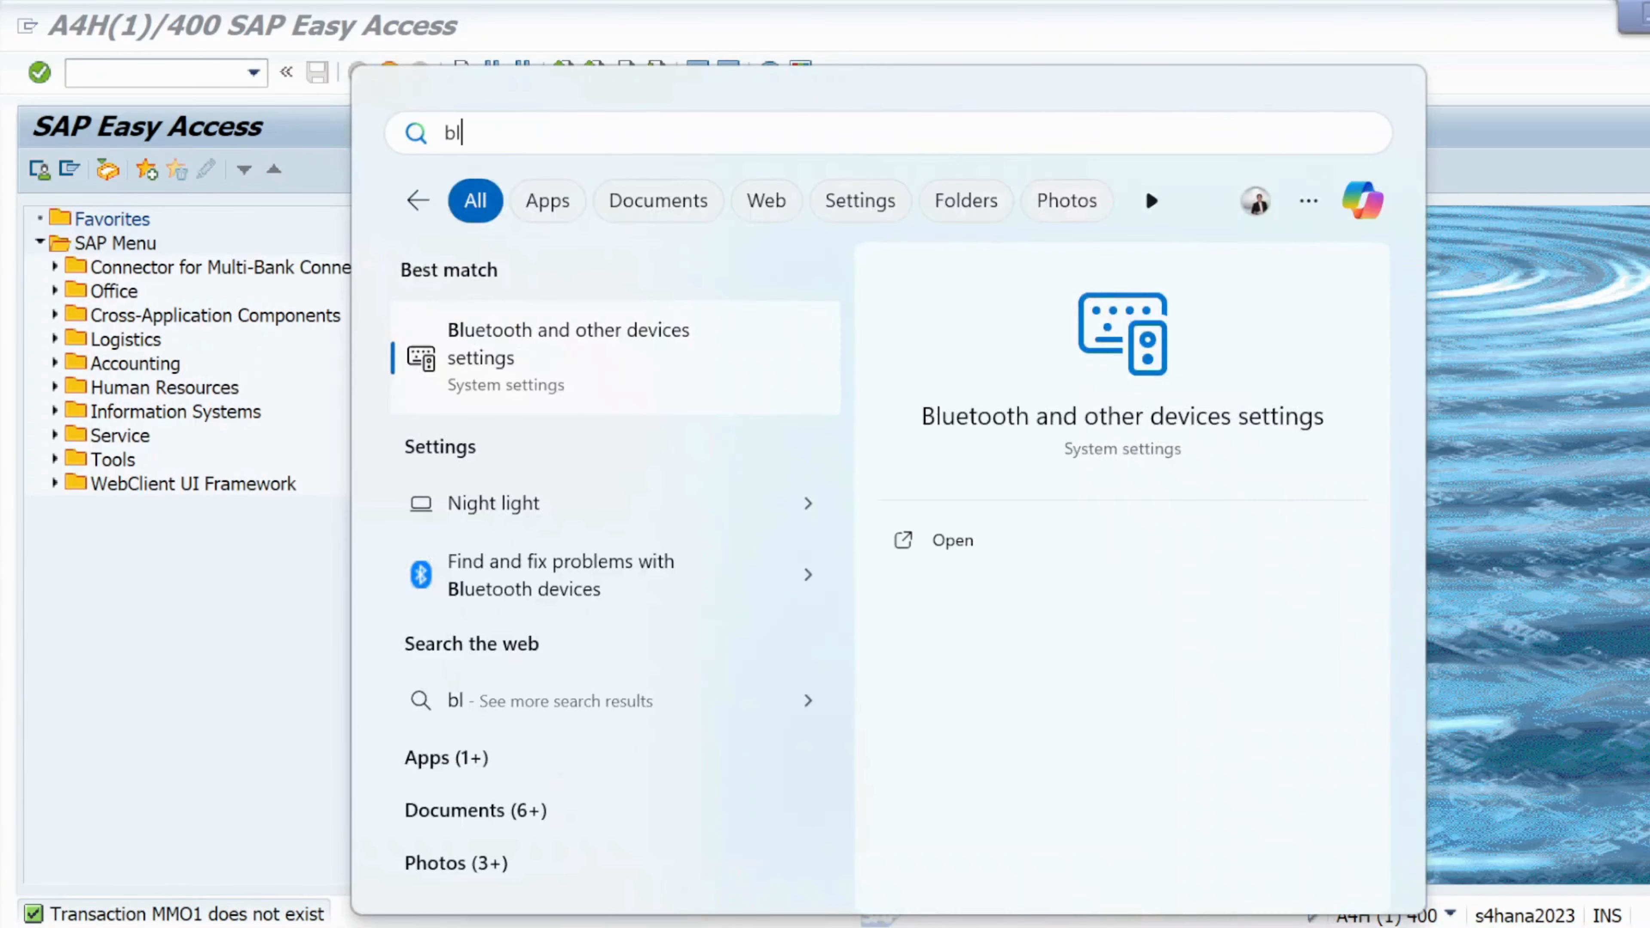
{"action": "left_click", "coordinate": [719, 356]}
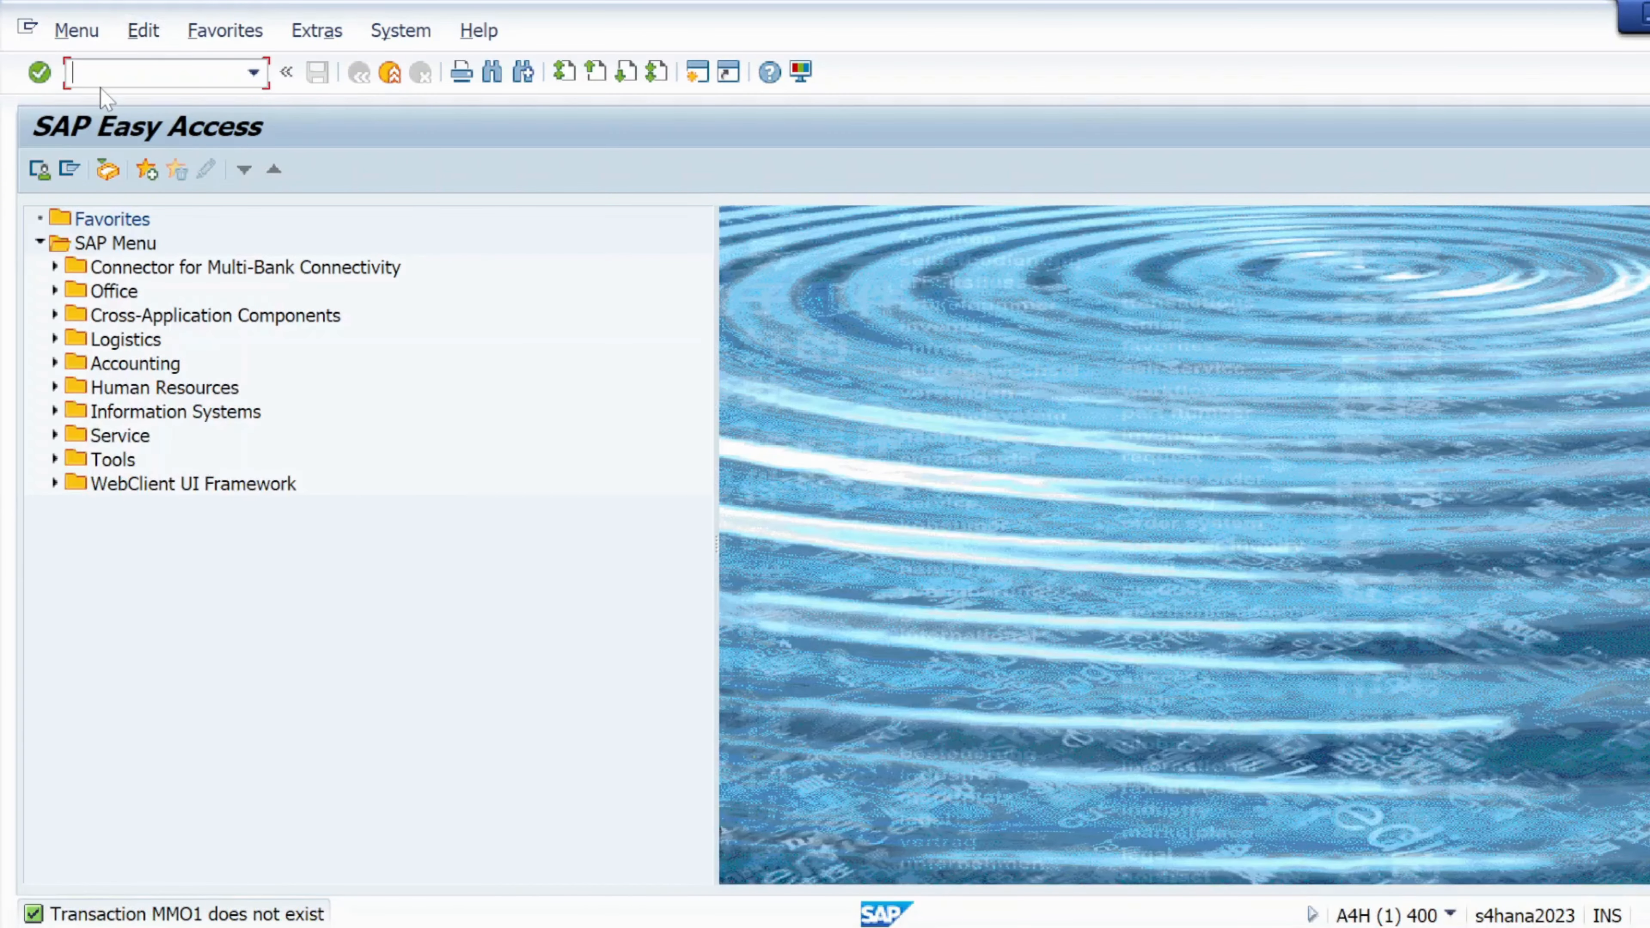
{"action": "type", "text": "mm01"}
{"action": "key", "text": "Return"}
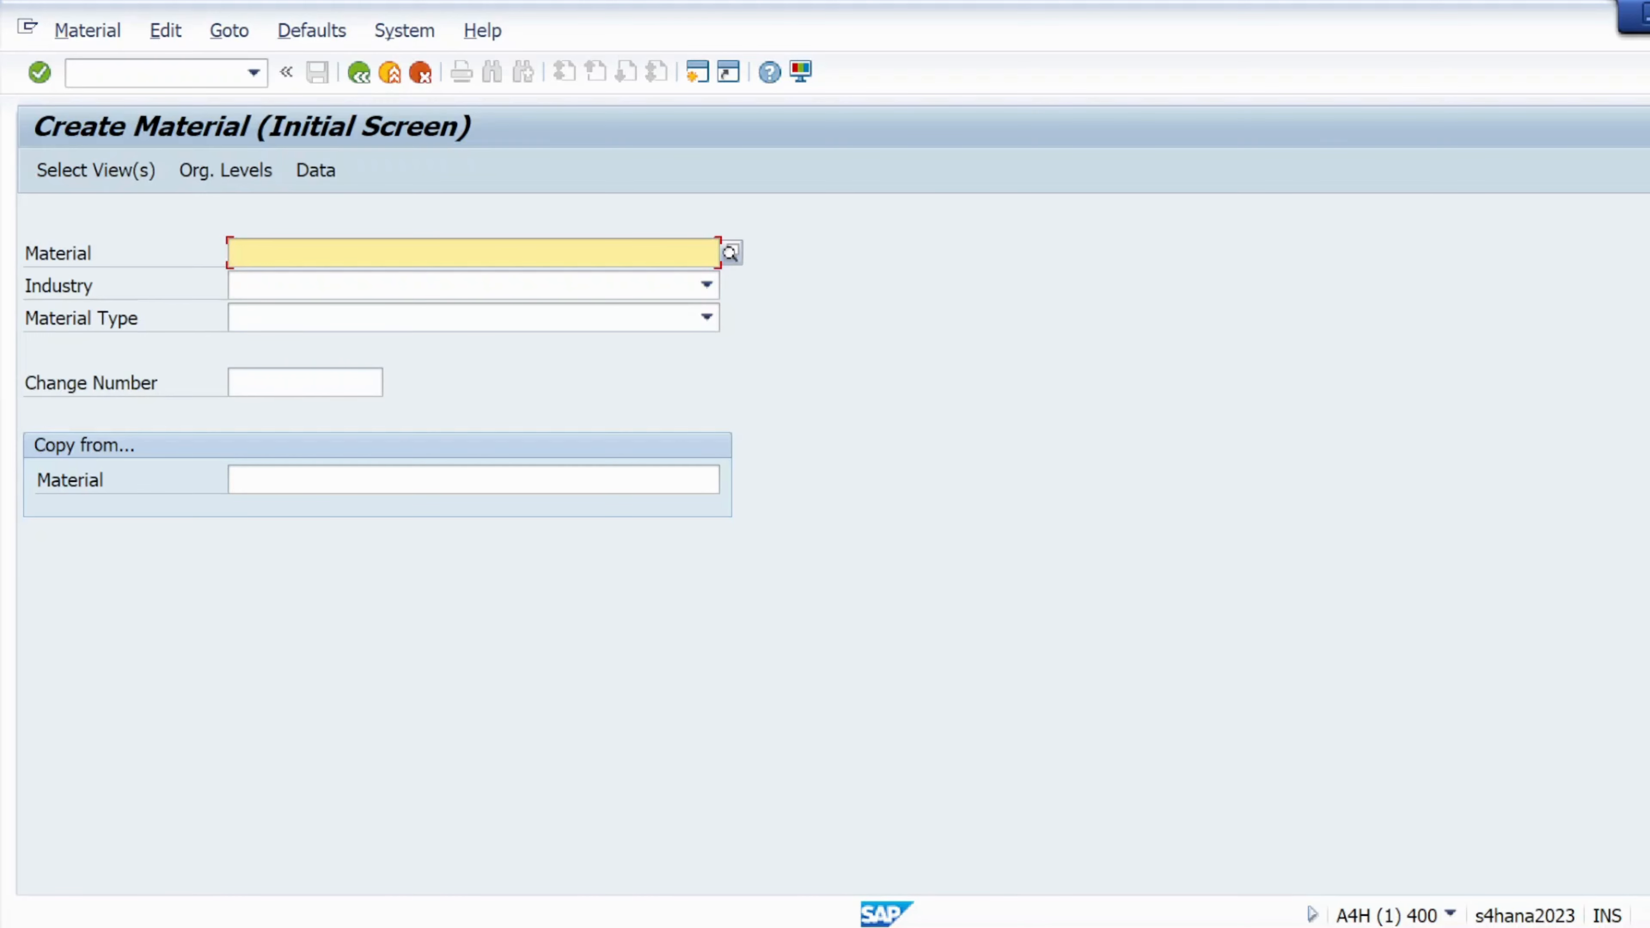
Enter material mat01 and set the industry sector to M Mechanical engineering
{"action": "type", "text": "mat0"}
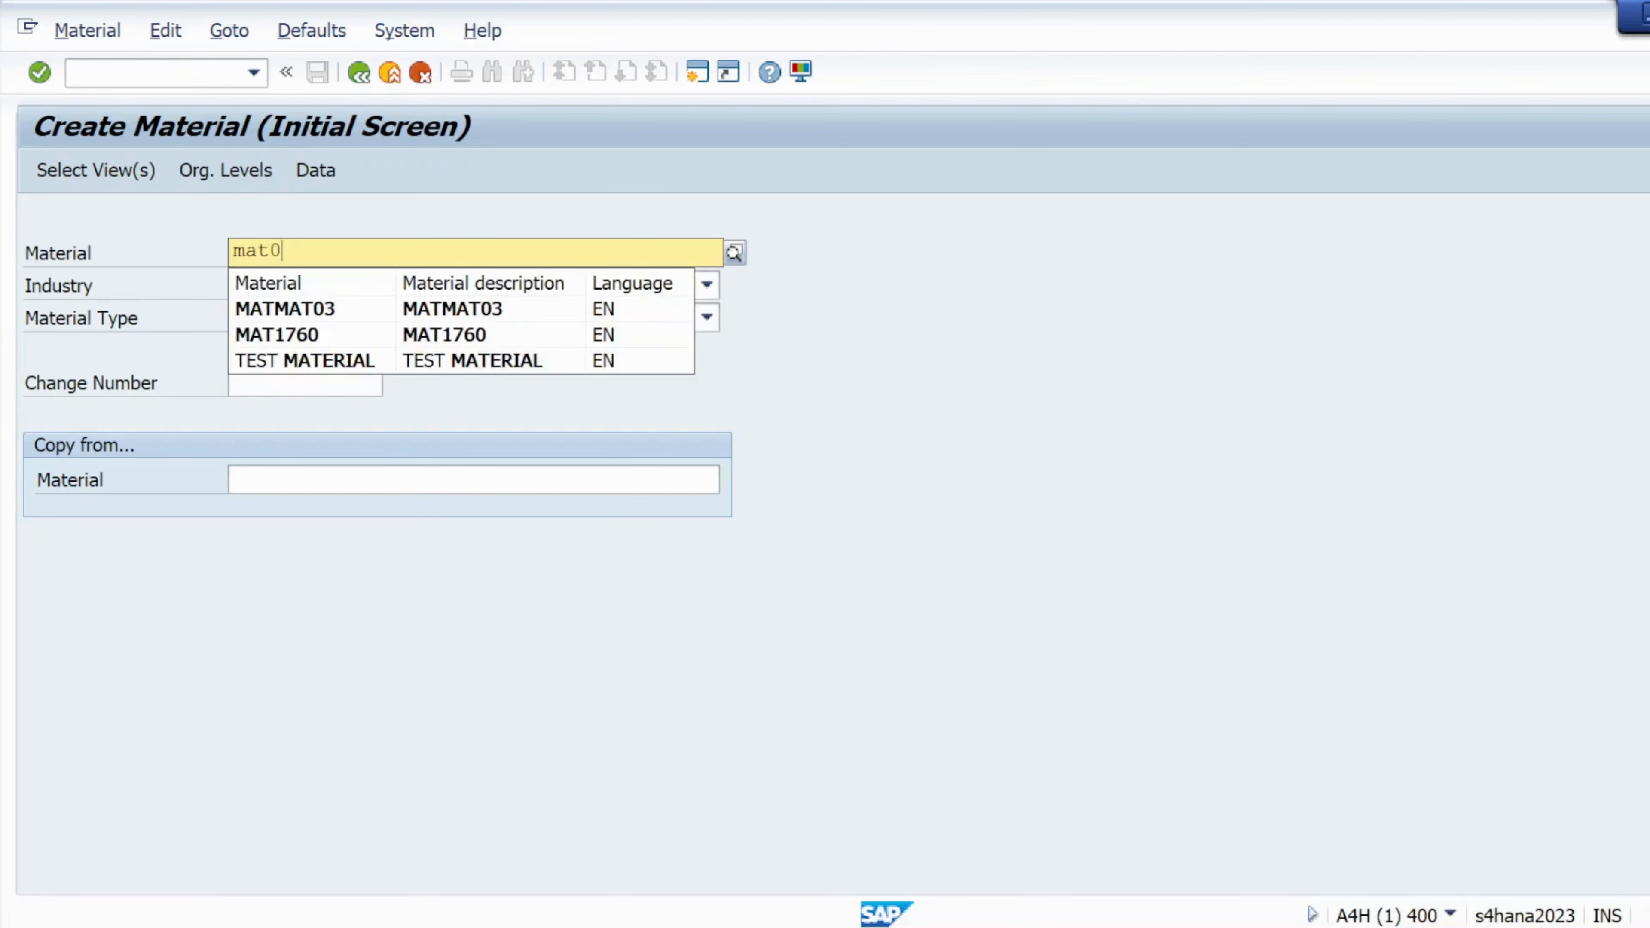
{"action": "type", "text": "1"}
{"action": "left_click", "coordinate": [890, 445]}
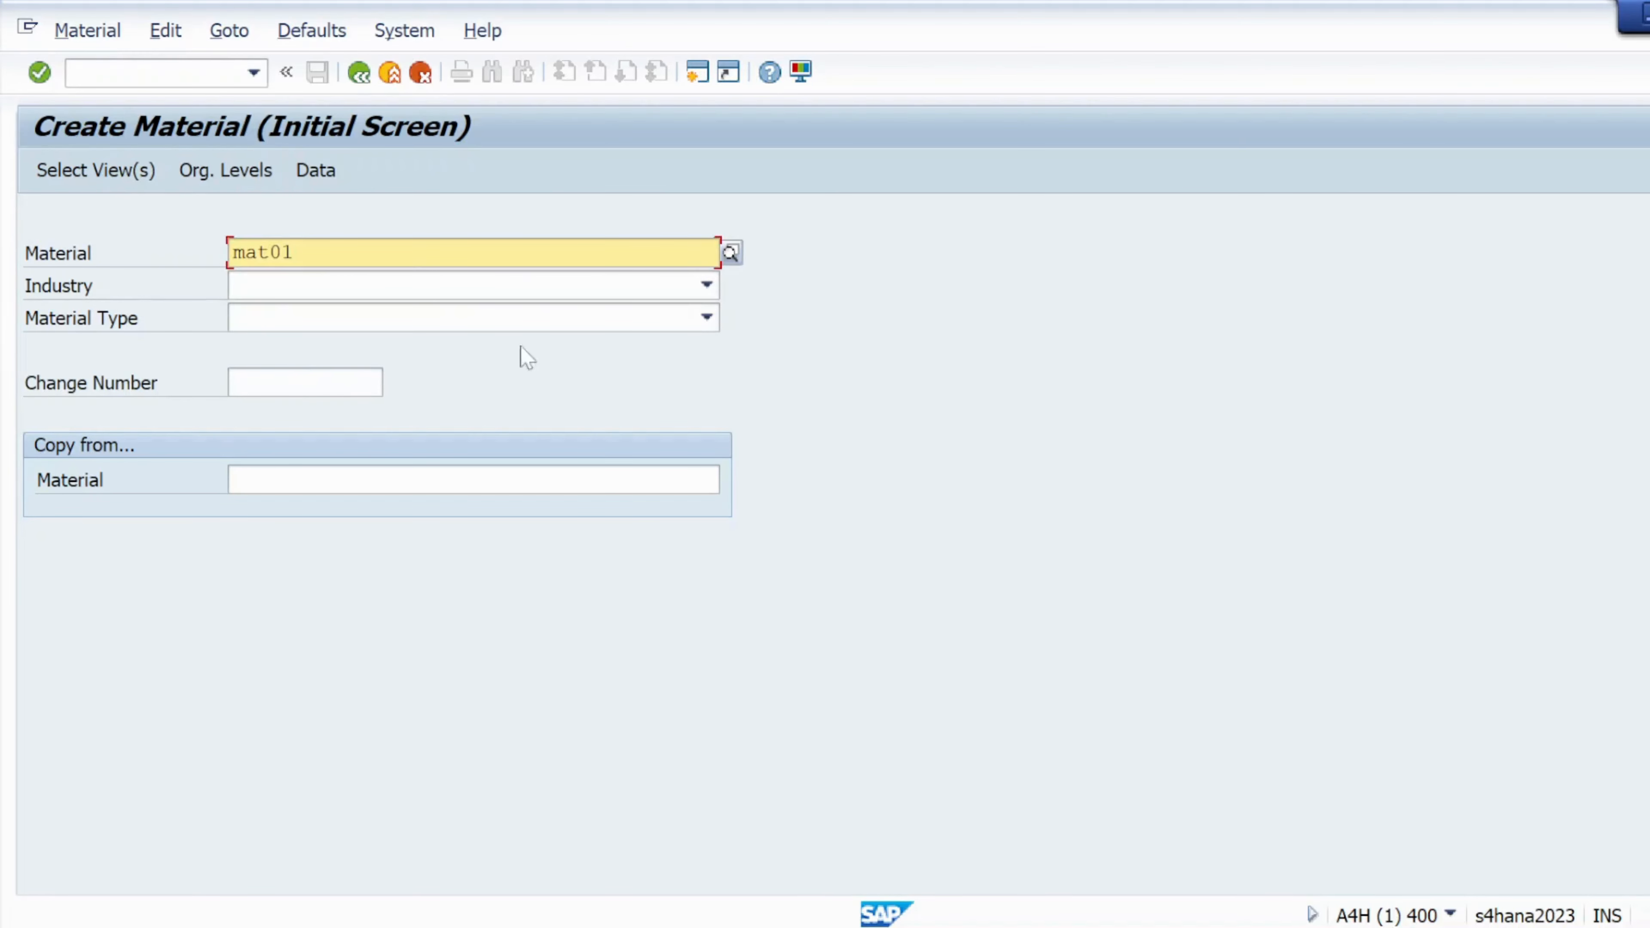
{"action": "left_click", "coordinate": [373, 290]}
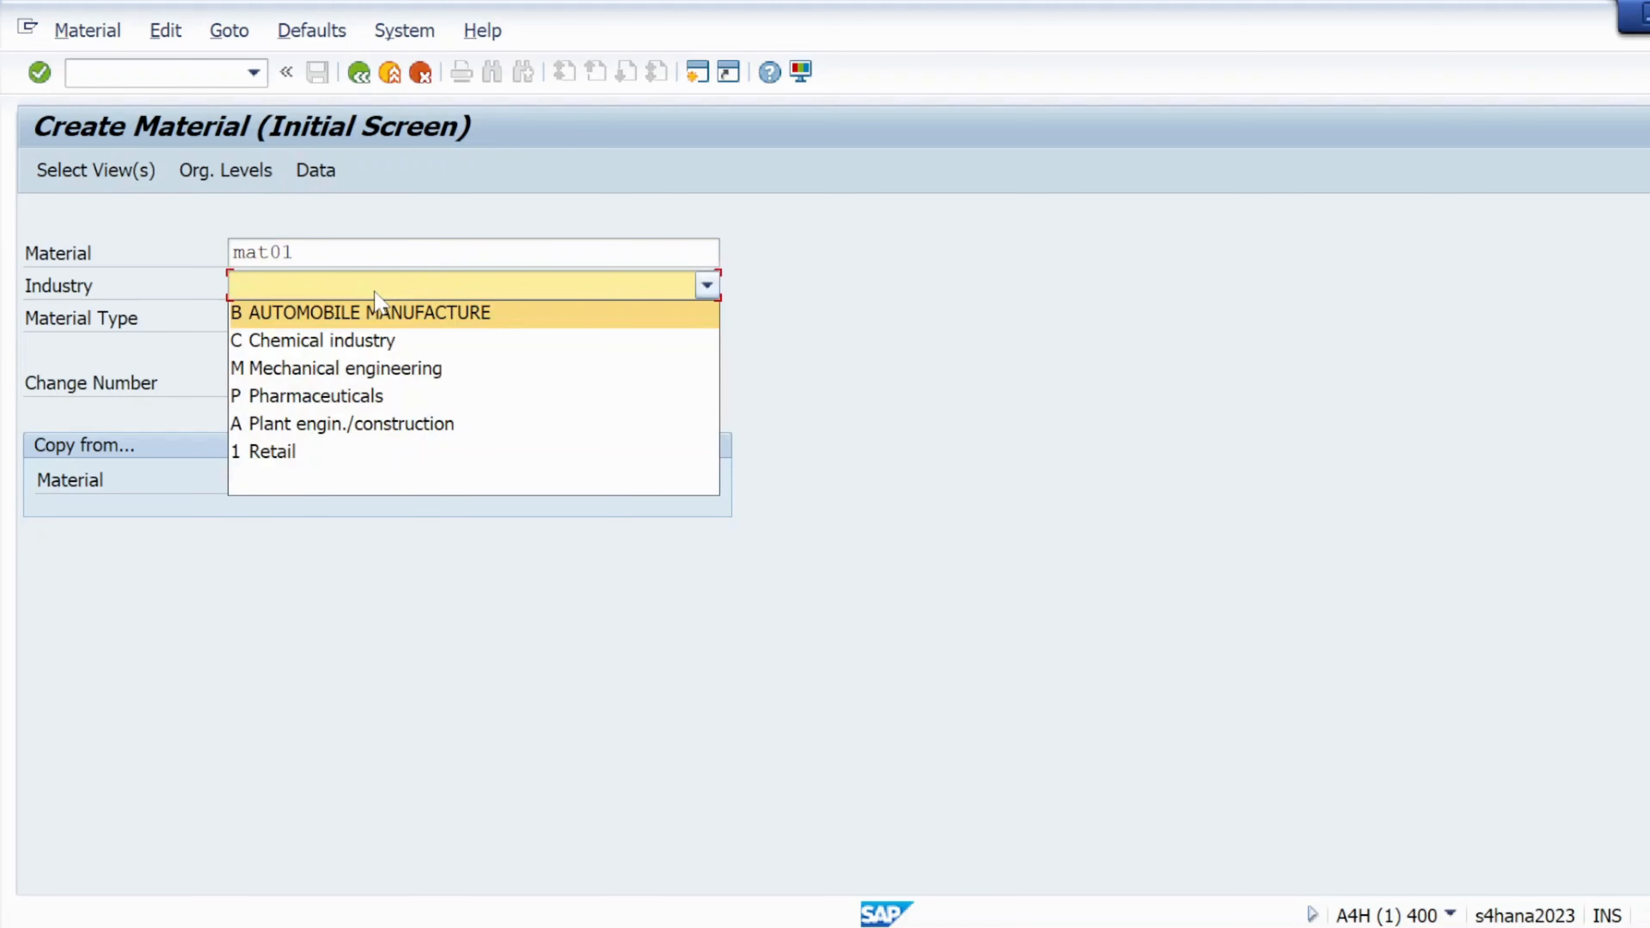
{"action": "left_click", "coordinate": [327, 371]}
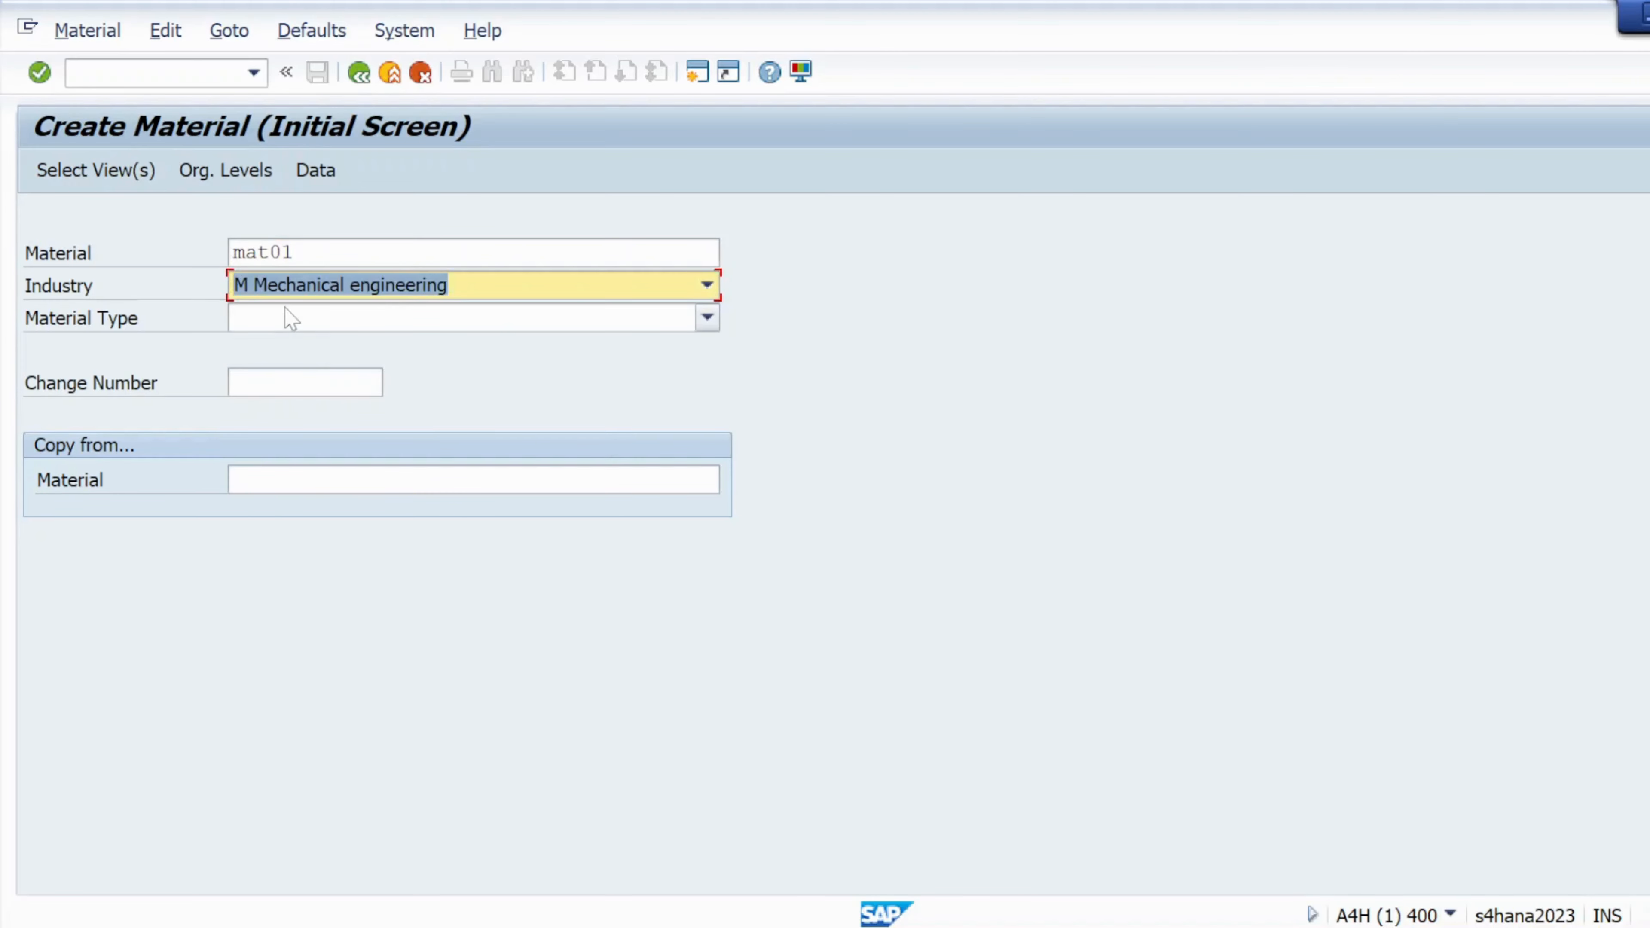
{"action": "left_click", "coordinate": [288, 318]}
{"action": "scroll", "coordinate": [279, 706], "scroll_direction": "down", "scroll_amount": 10}
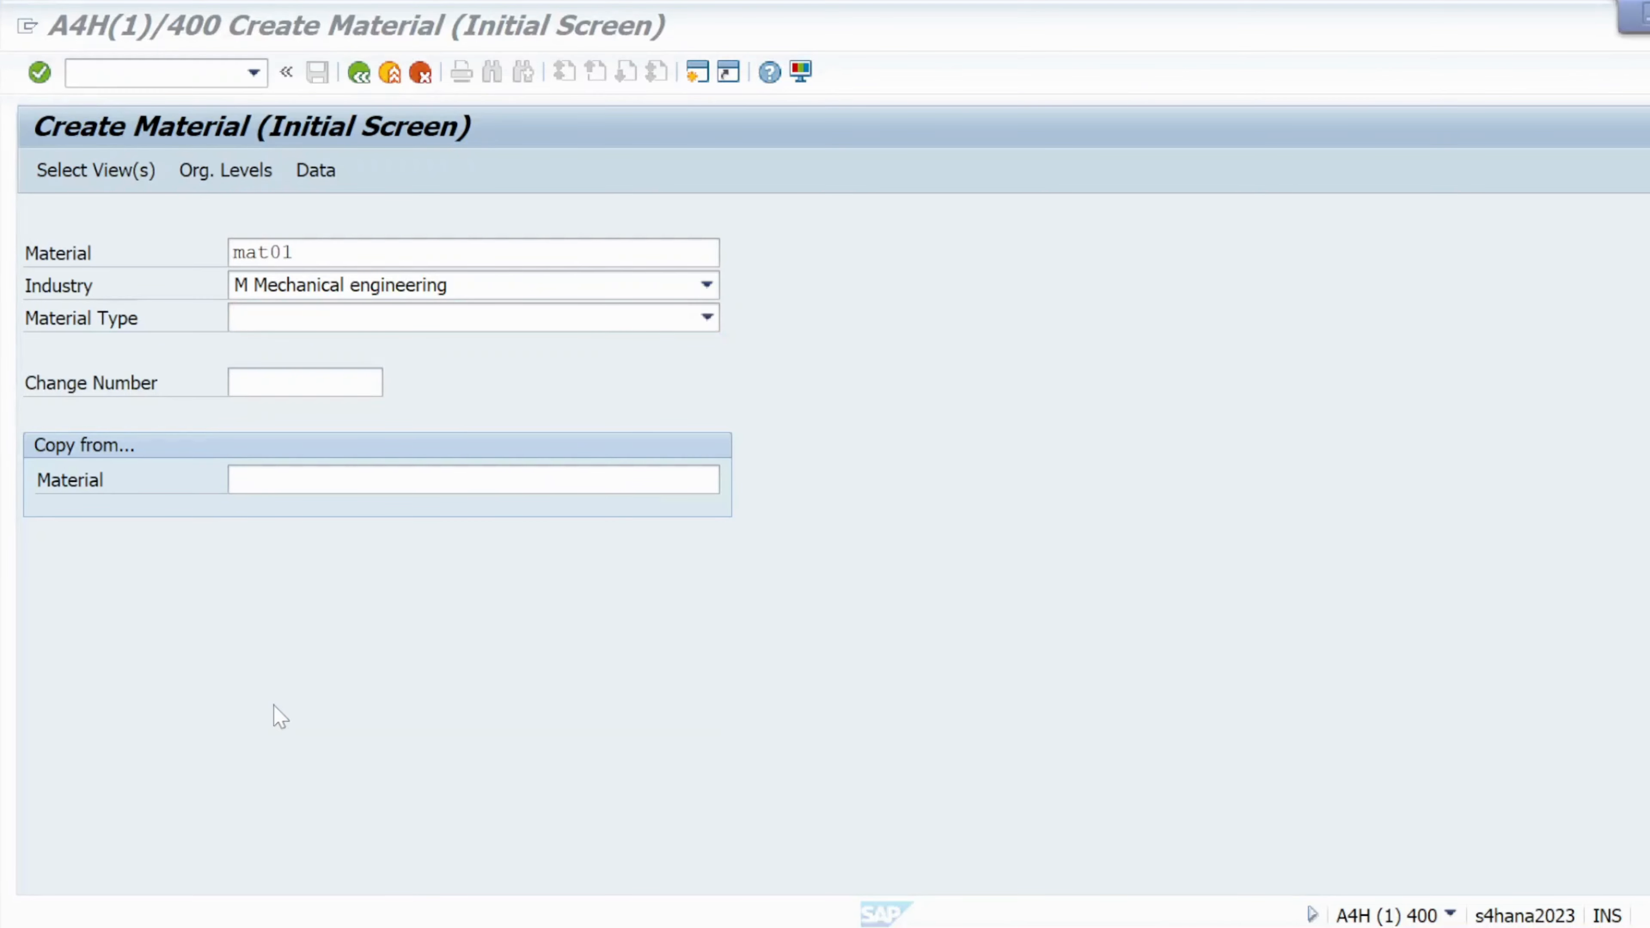
{"action": "key", "text": "alt+Tab"}
{"action": "key", "text": "alt+Tab"}
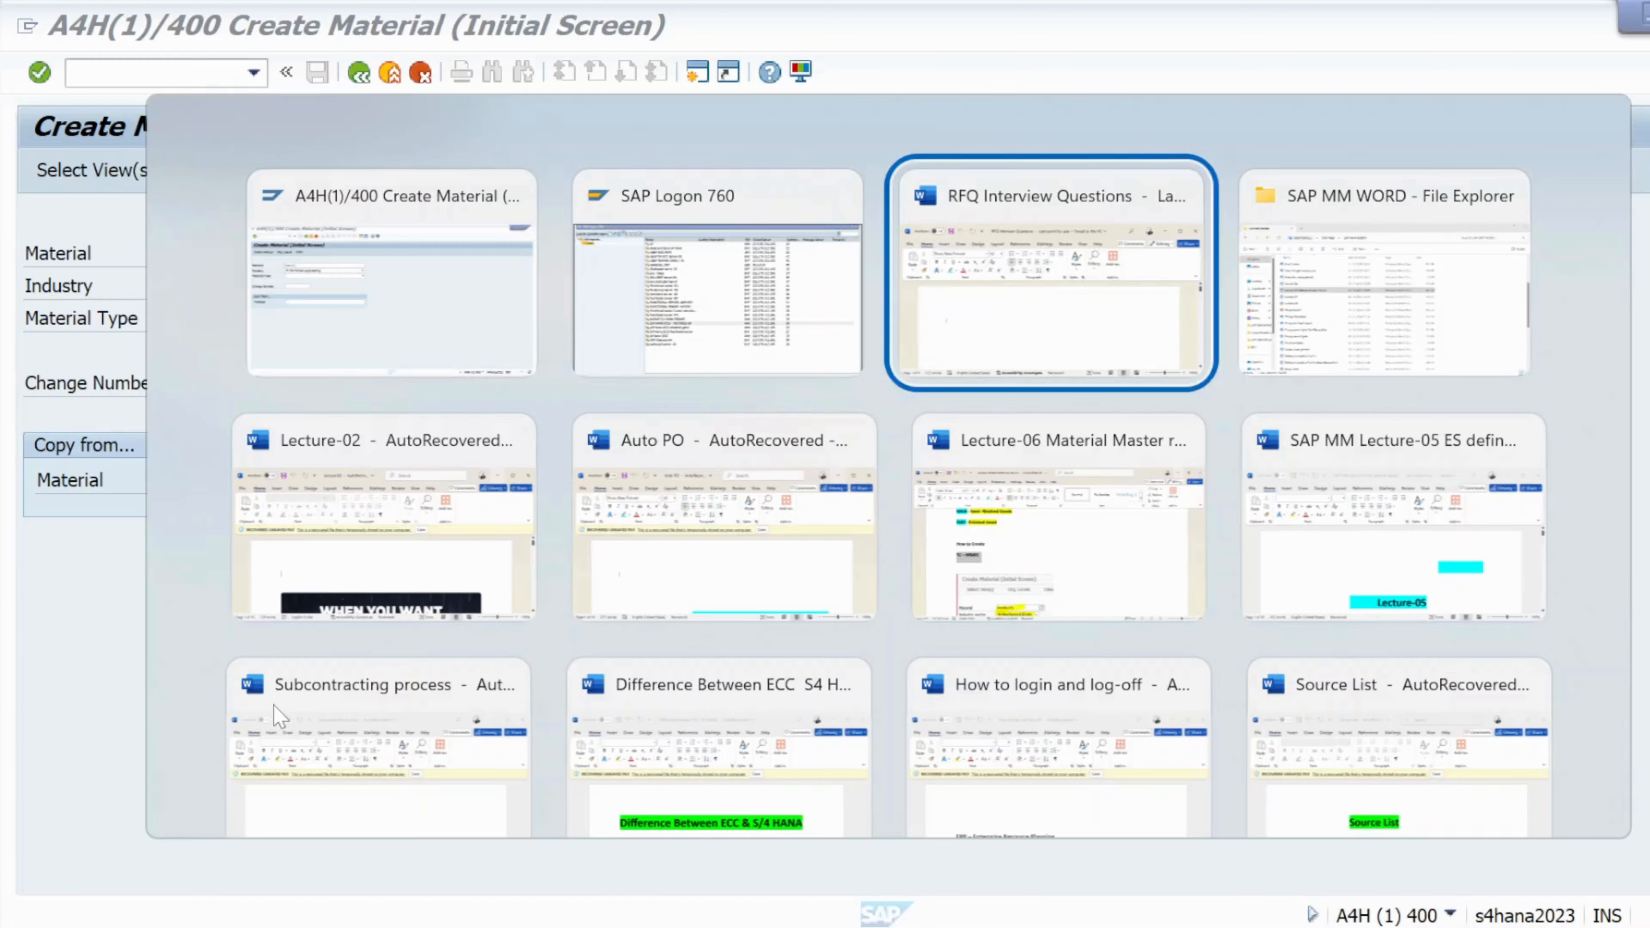
Check the material type codes in the Lecture-06 notes, then return to SAP
{"action": "key", "text": "alt+Tab"}
{"action": "key", "text": "alt+Tab"}
{"action": "key", "text": "alt+Tab"}
{"action": "key", "text": "alt+Tab"}
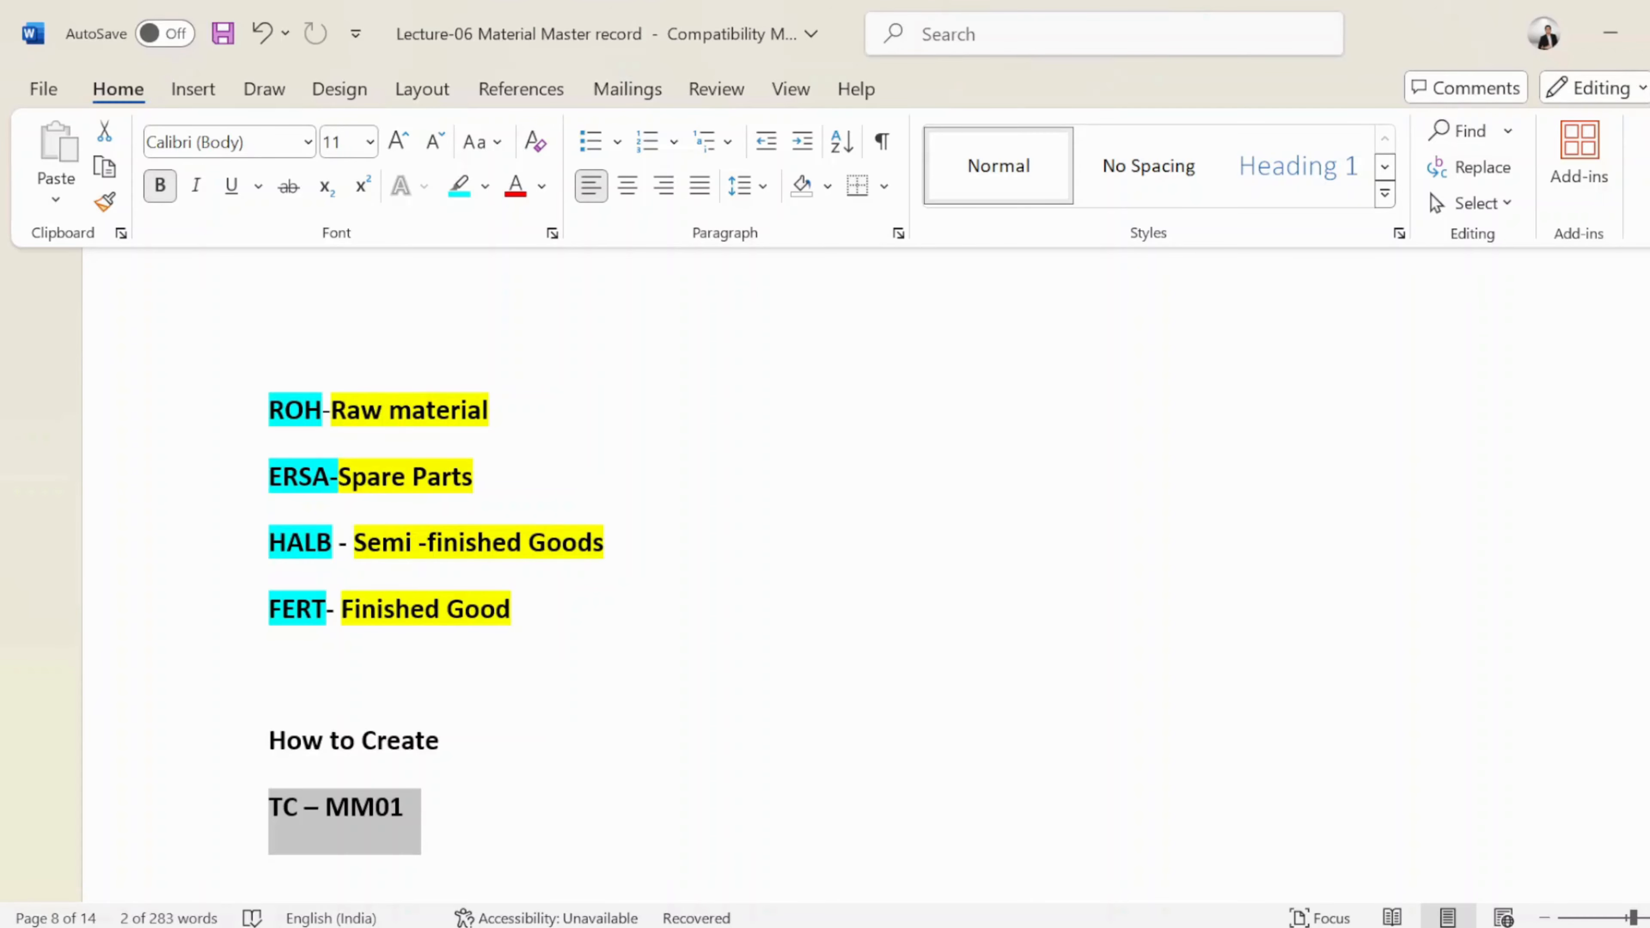
{"action": "key", "text": "alt+Tab"}
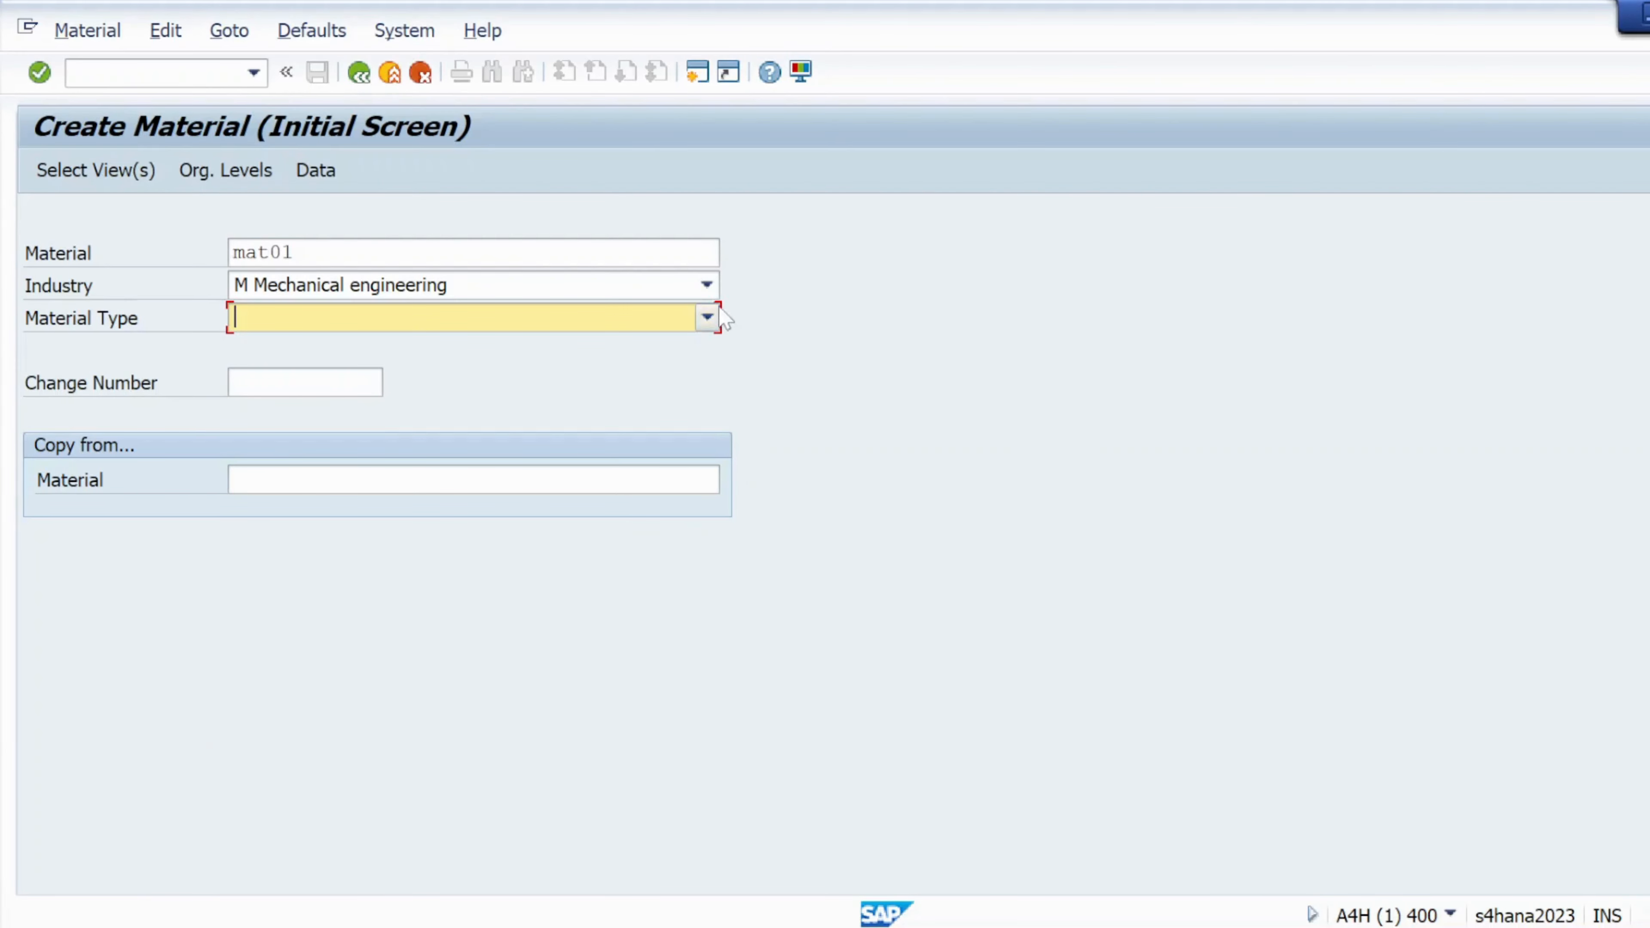
Set the material type to ROH Raw materials
{"action": "left_click", "coordinate": [707, 317]}
{"action": "scroll", "coordinate": [429, 463], "scroll_direction": "down", "scroll_amount": 6}
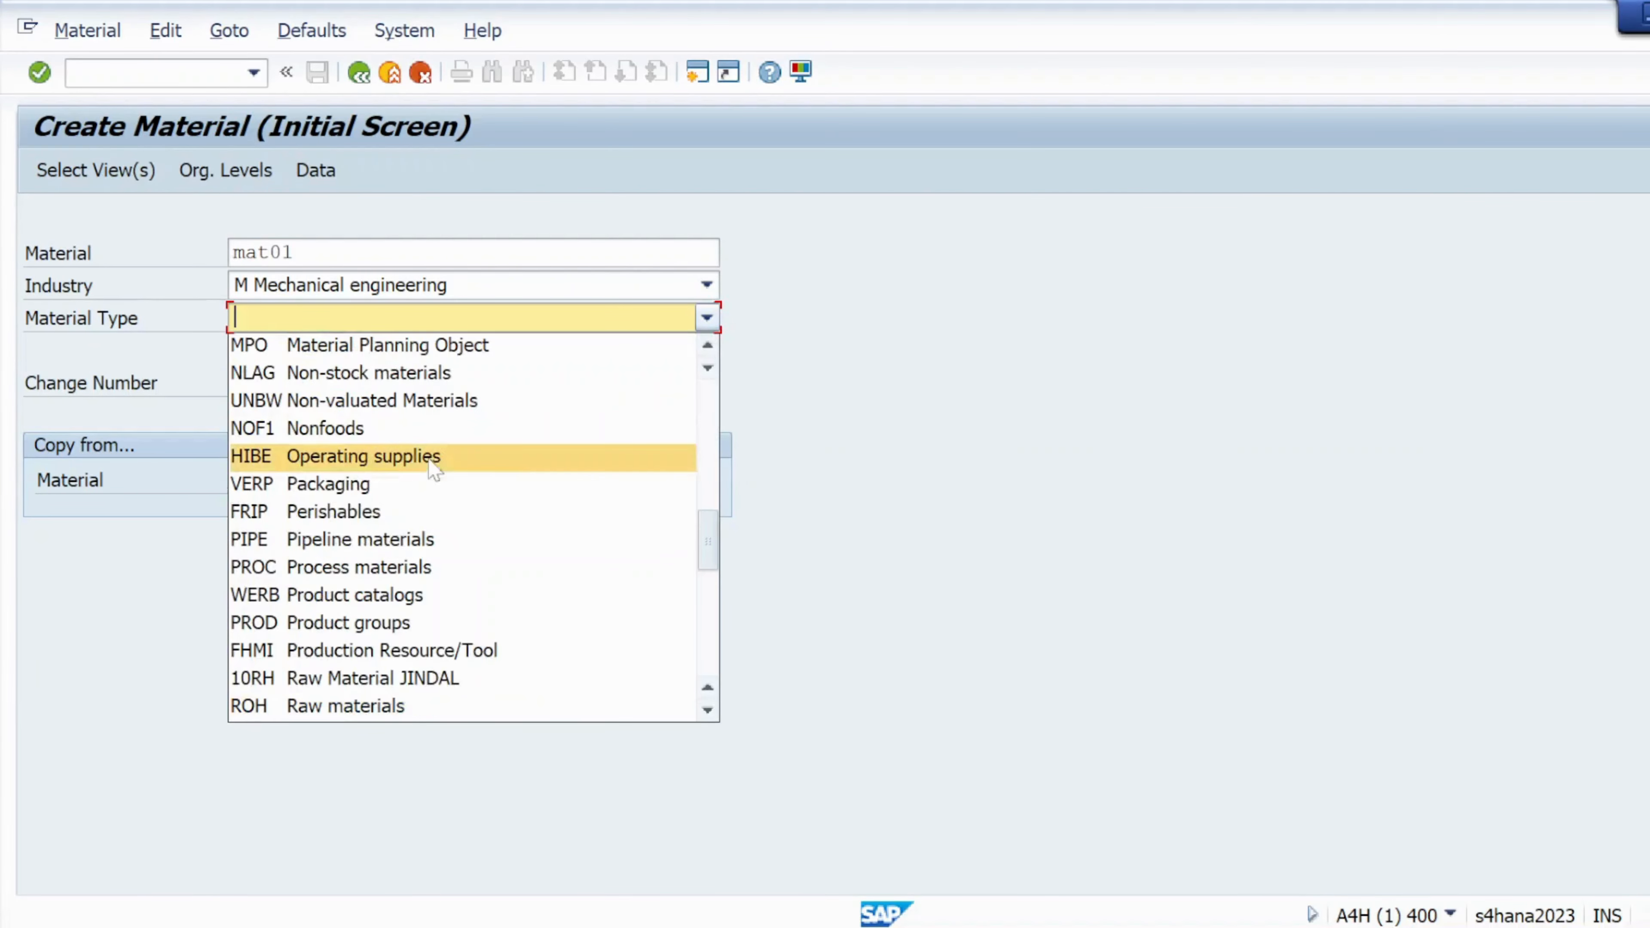
{"action": "left_click", "coordinate": [300, 706]}
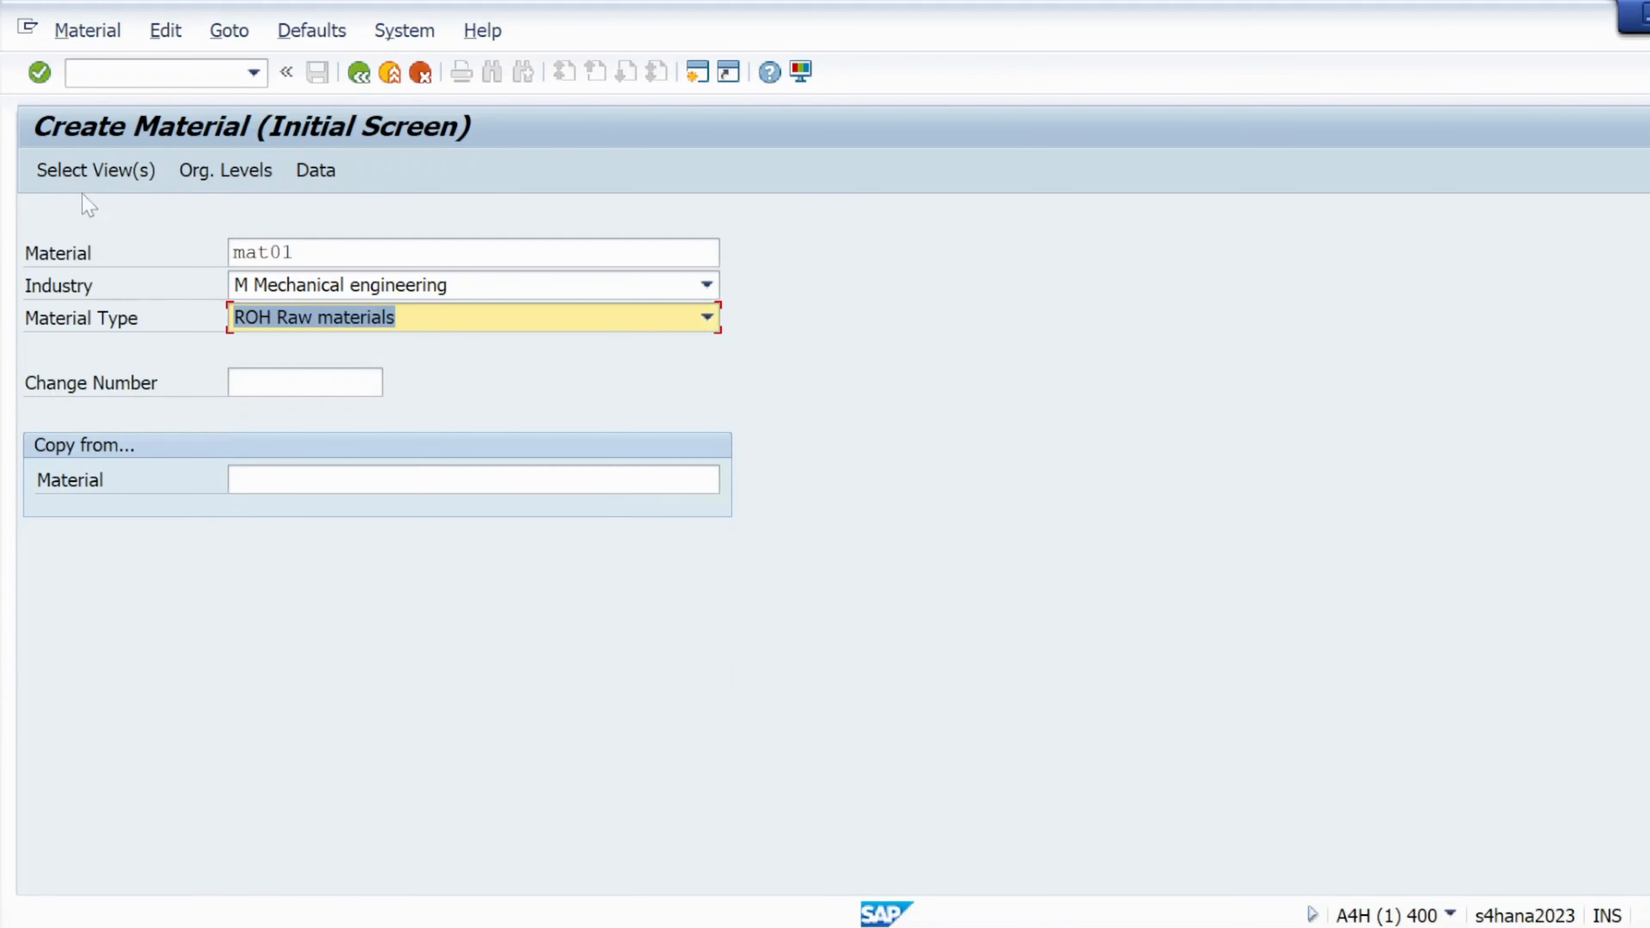
Select the Basic Data 1, Purchasing, General Plant Data / Storage 1 and Accounting 1 views
{"action": "left_click", "coordinate": [96, 170]}
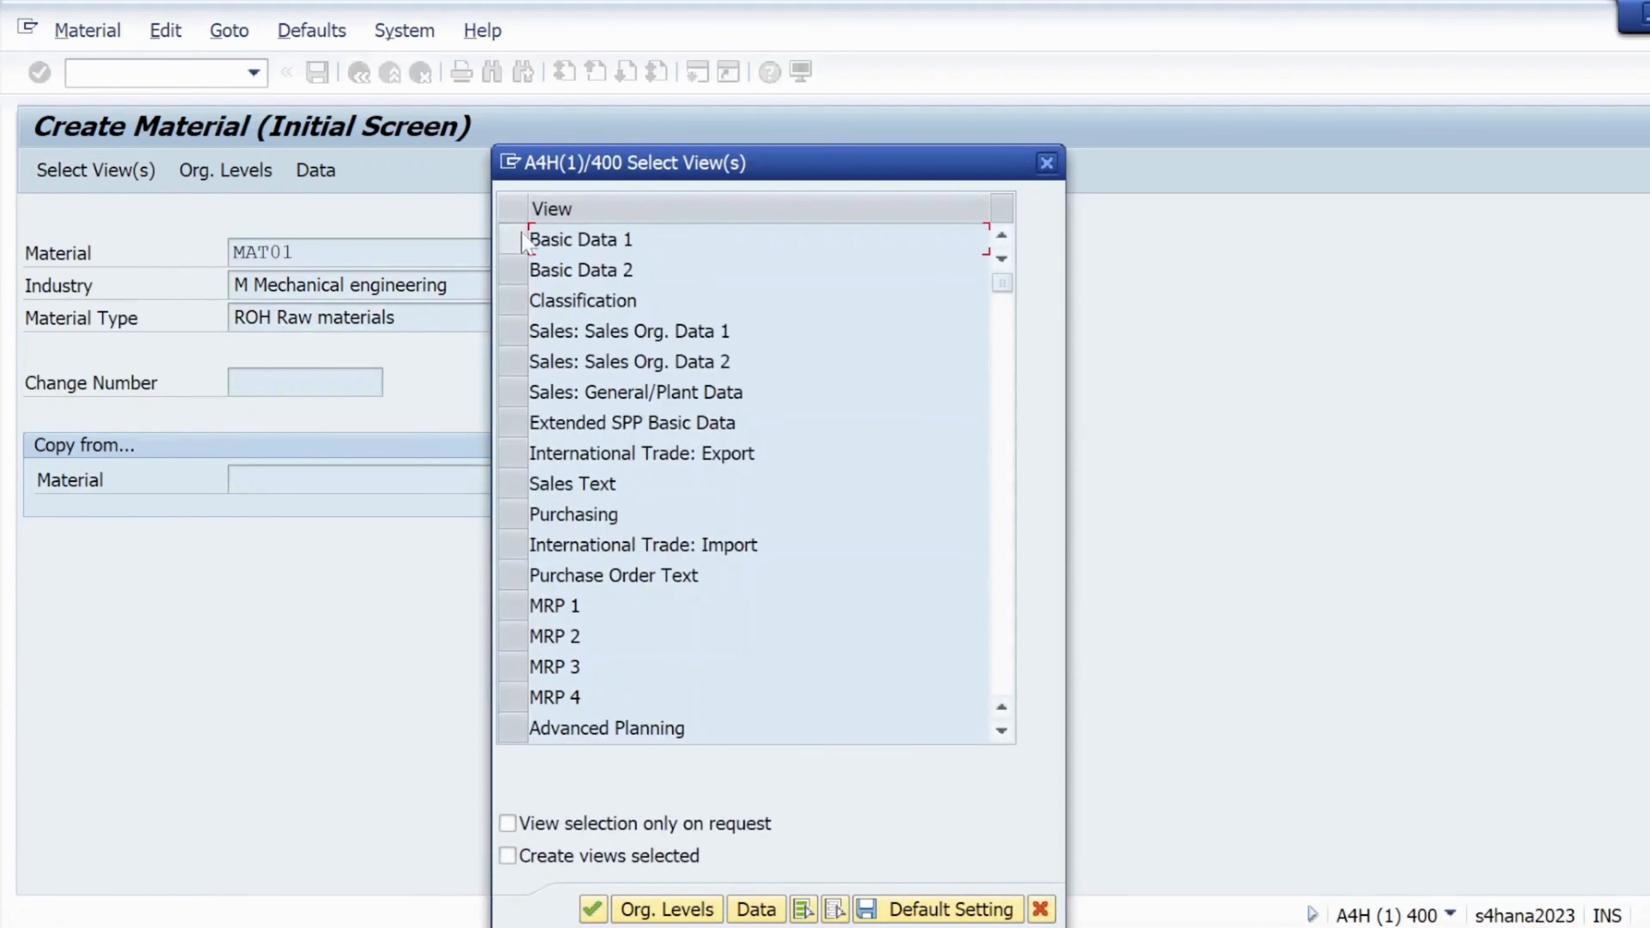
{"action": "left_click", "coordinate": [501, 239]}
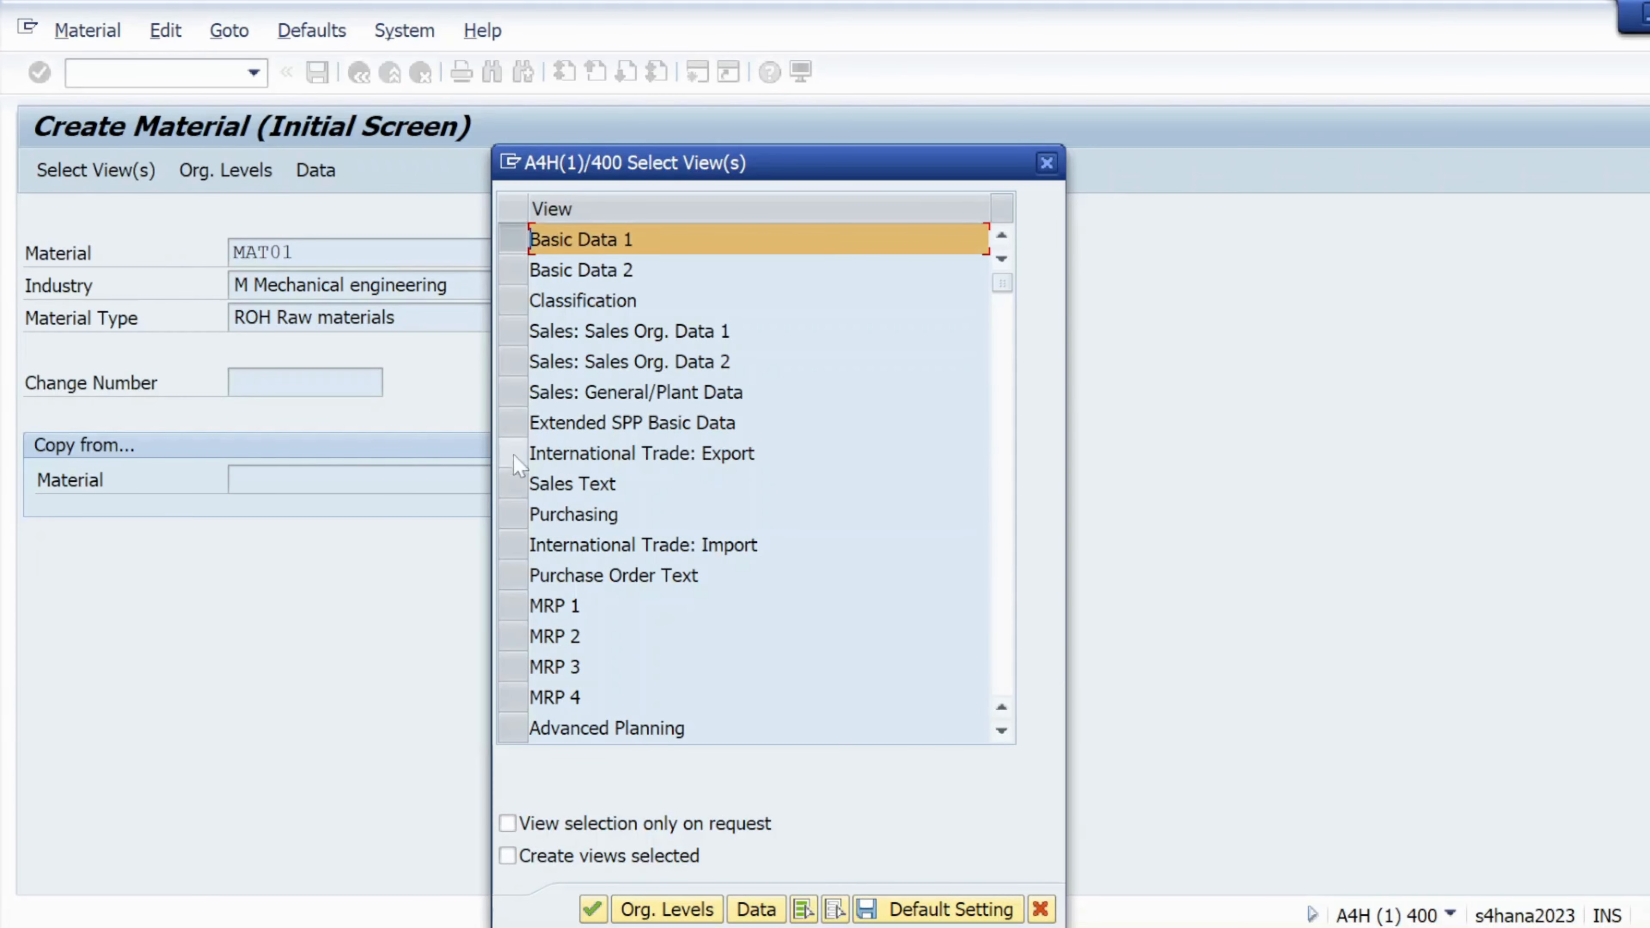
{"action": "left_click", "coordinate": [510, 513]}
{"action": "scroll", "coordinate": [546, 565], "scroll_direction": "down", "scroll_amount": 1}
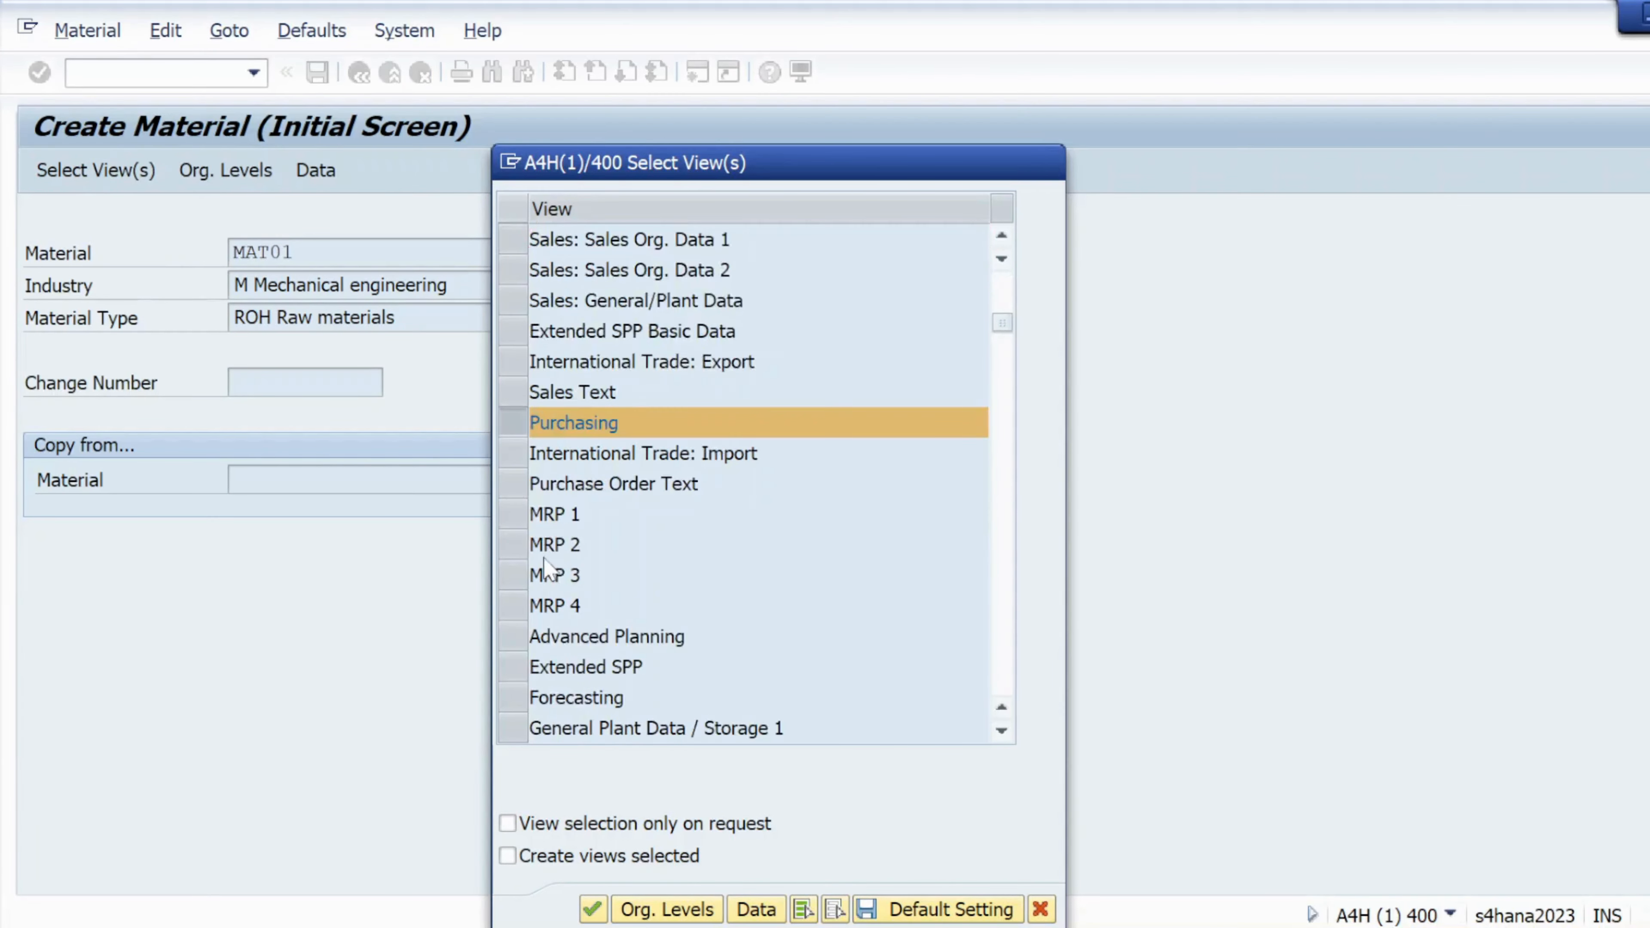
{"action": "scroll", "coordinate": [546, 570], "scroll_direction": "down", "scroll_amount": 2}
{"action": "left_click", "coordinate": [514, 546]}
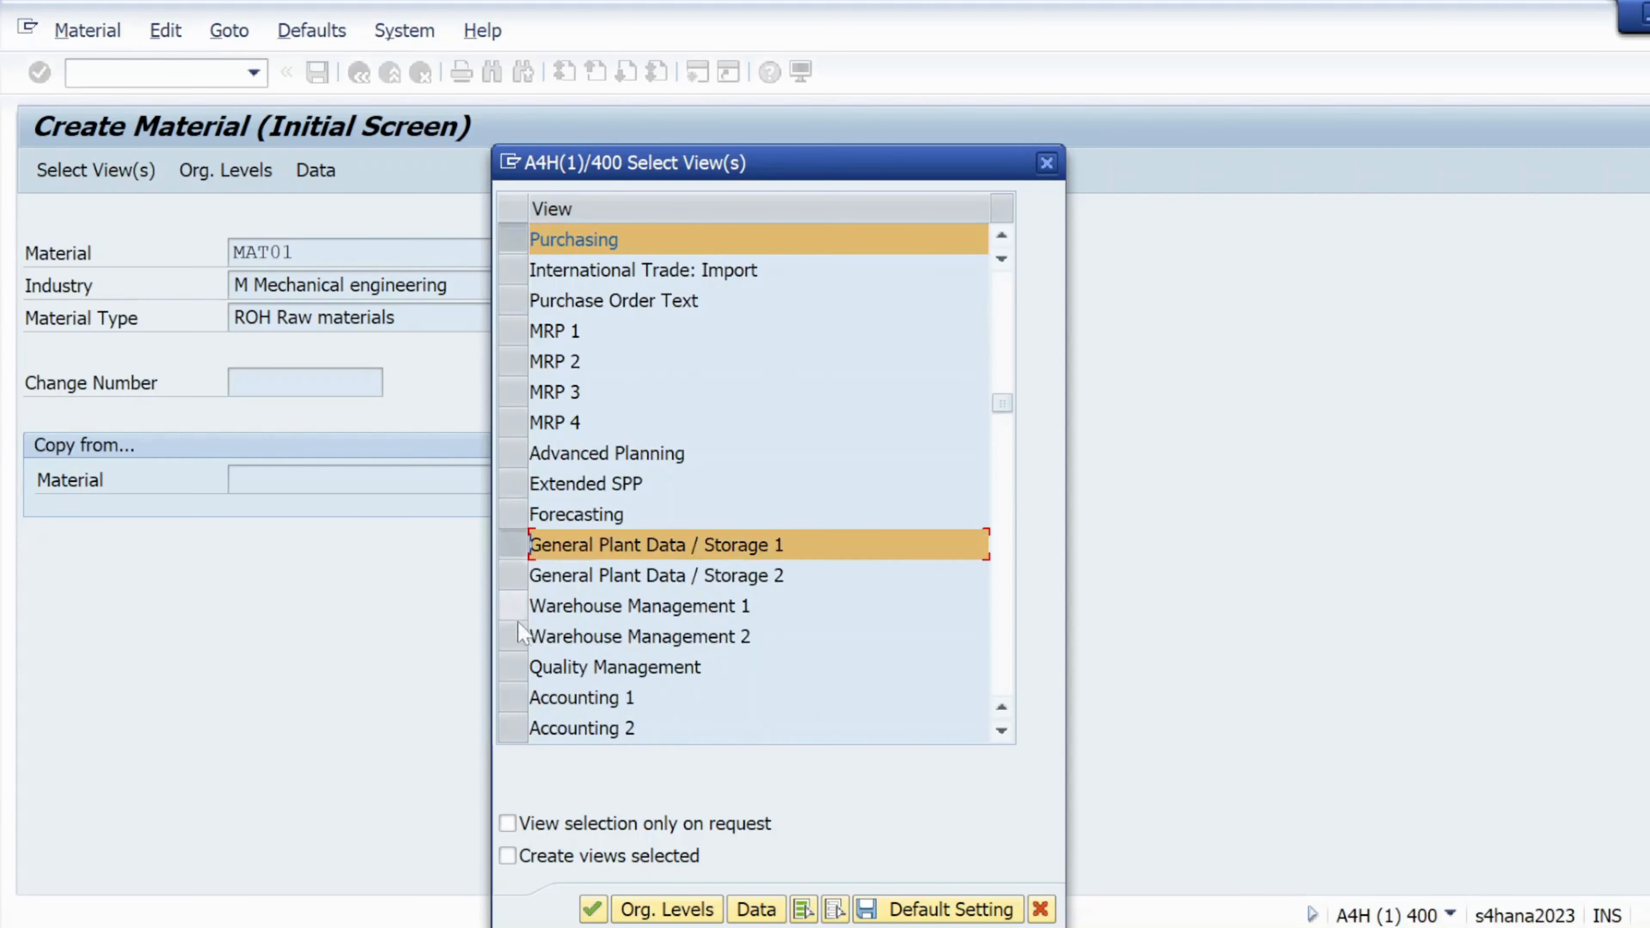
{"action": "left_click", "coordinate": [513, 697]}
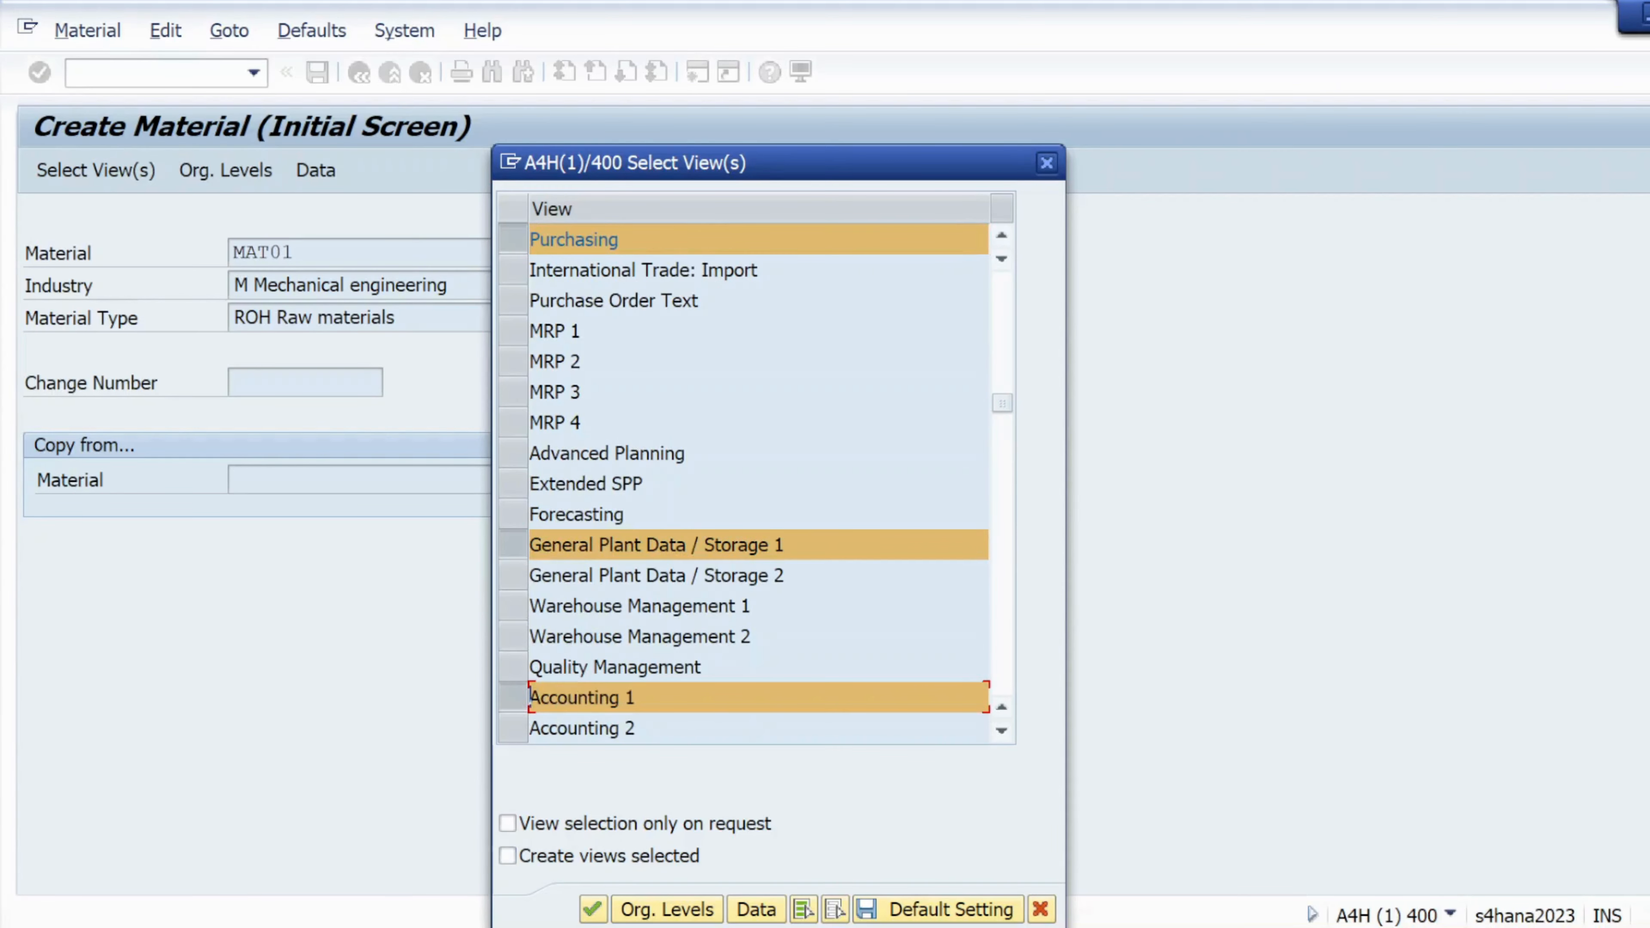
{"action": "left_click", "coordinate": [653, 907]}
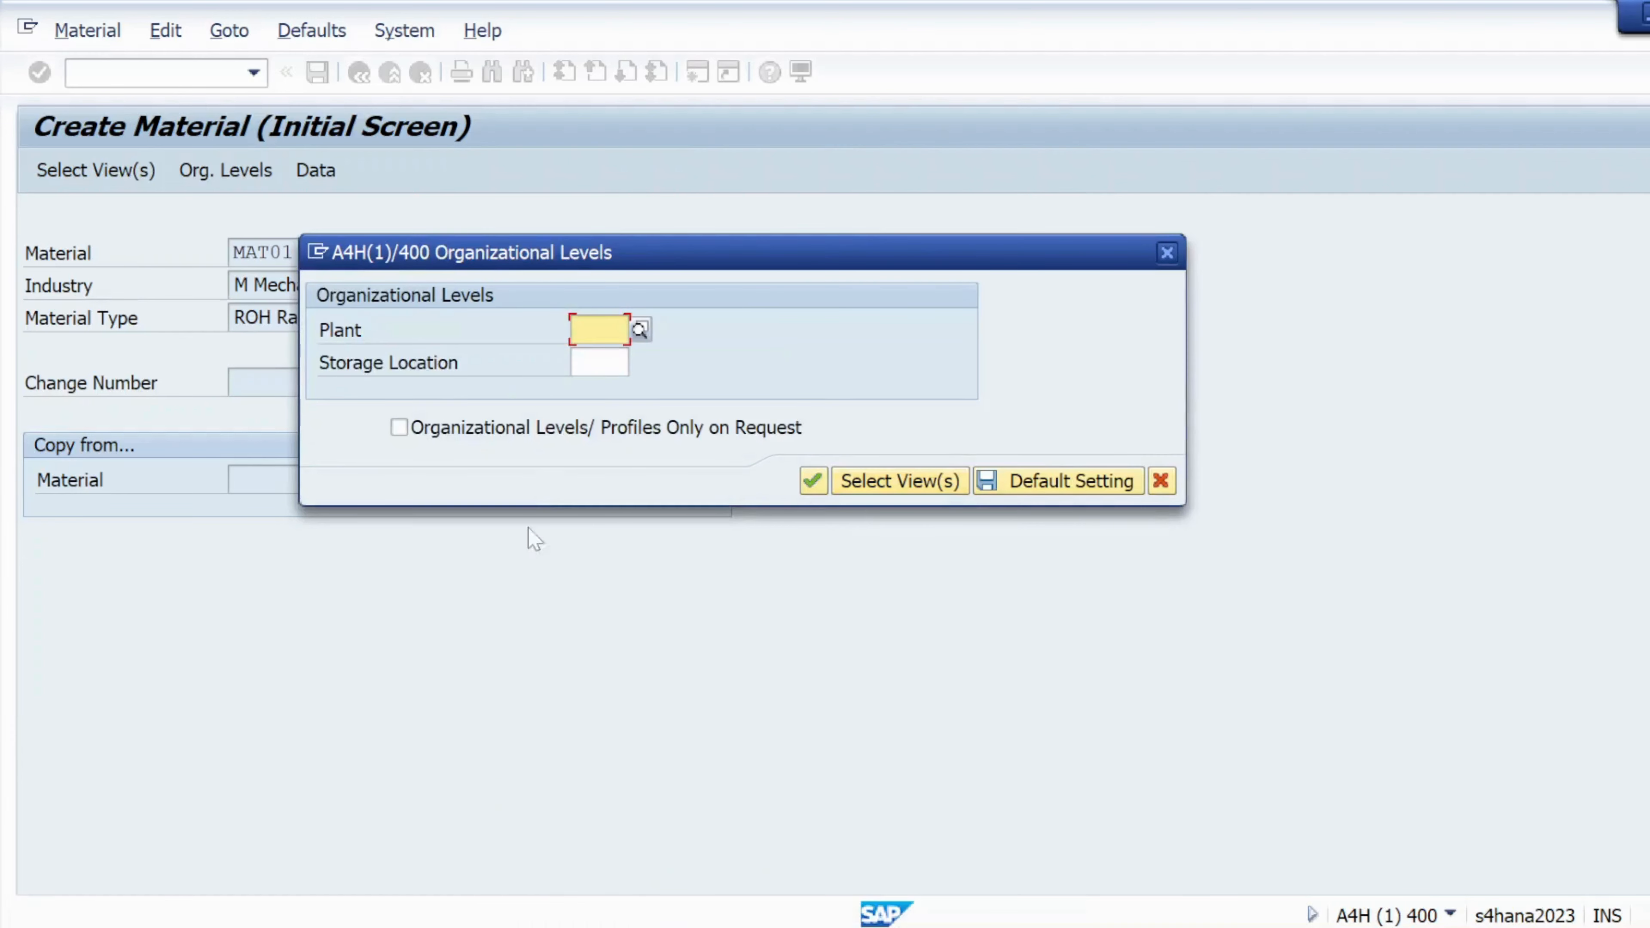
Enter plant KL01 and storage location KS01 and confirm them
{"action": "left_click", "coordinate": [588, 329]}
{"action": "left_click", "coordinate": [589, 358]}
{"action": "left_click", "coordinate": [591, 363]}
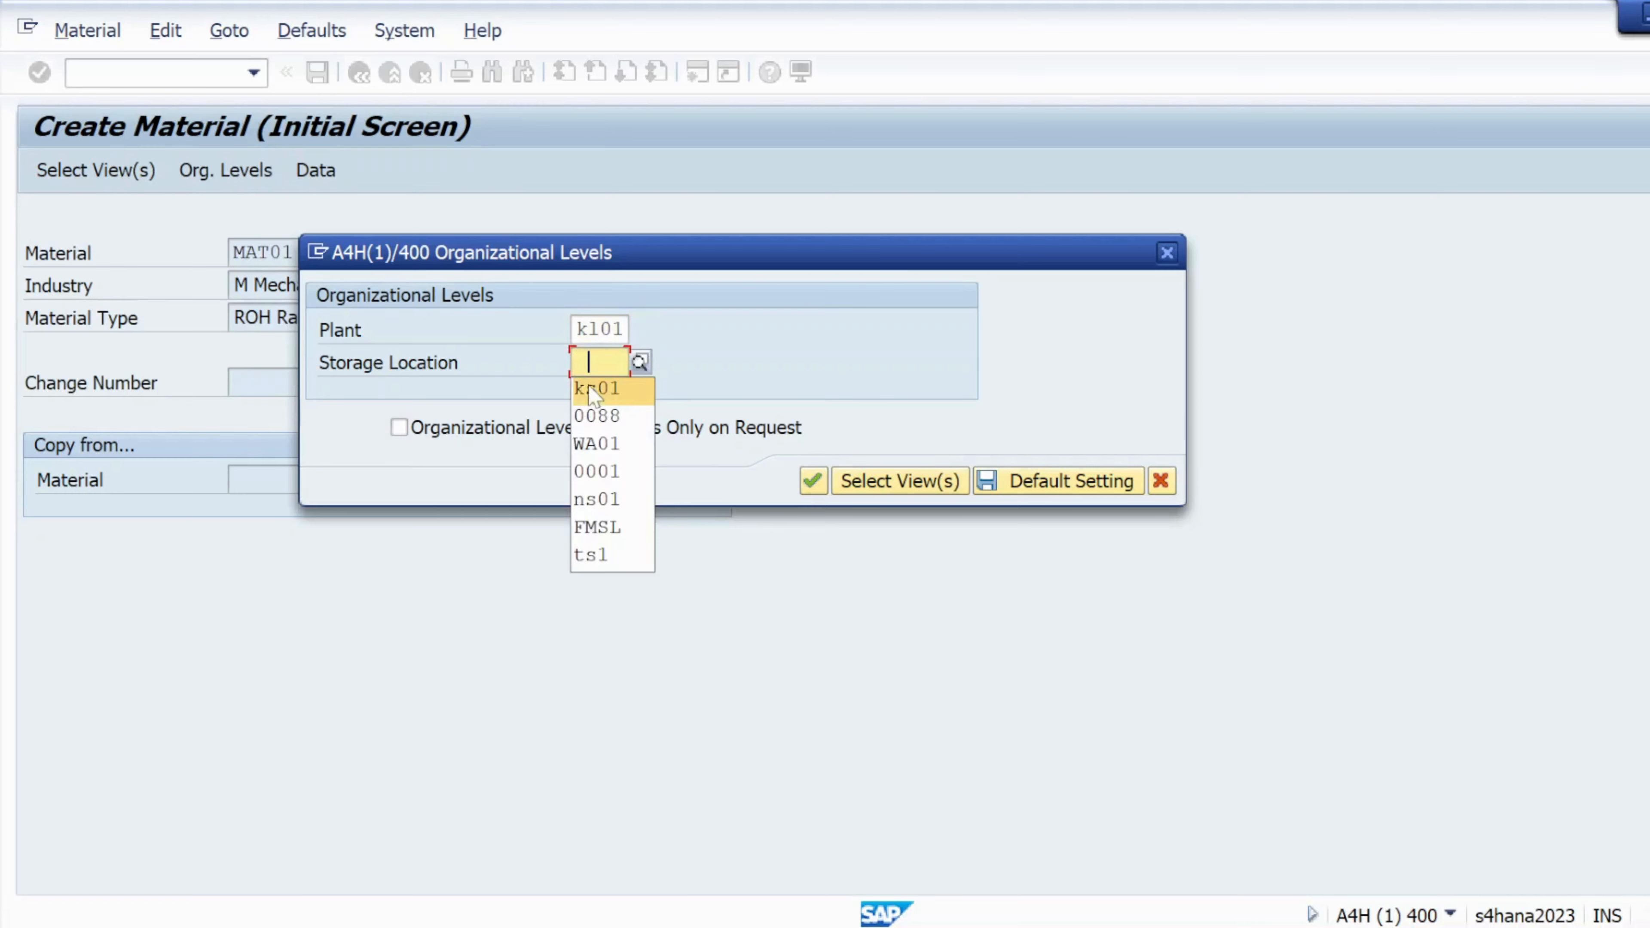
{"action": "left_click", "coordinate": [594, 388]}
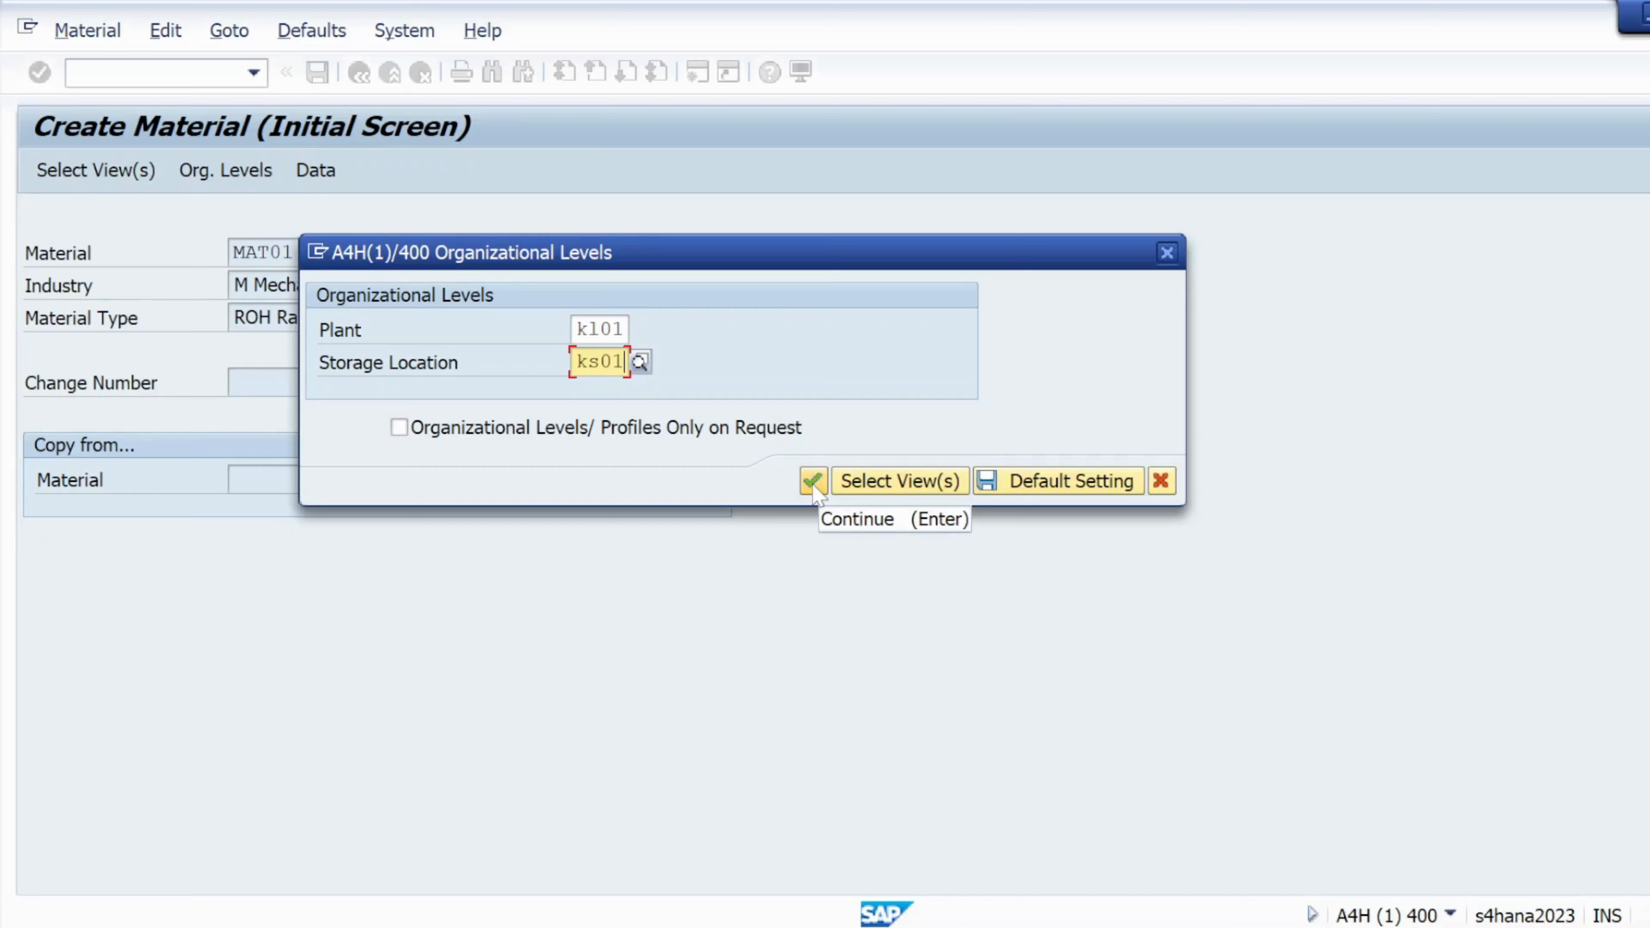
{"action": "left_click", "coordinate": [813, 484]}
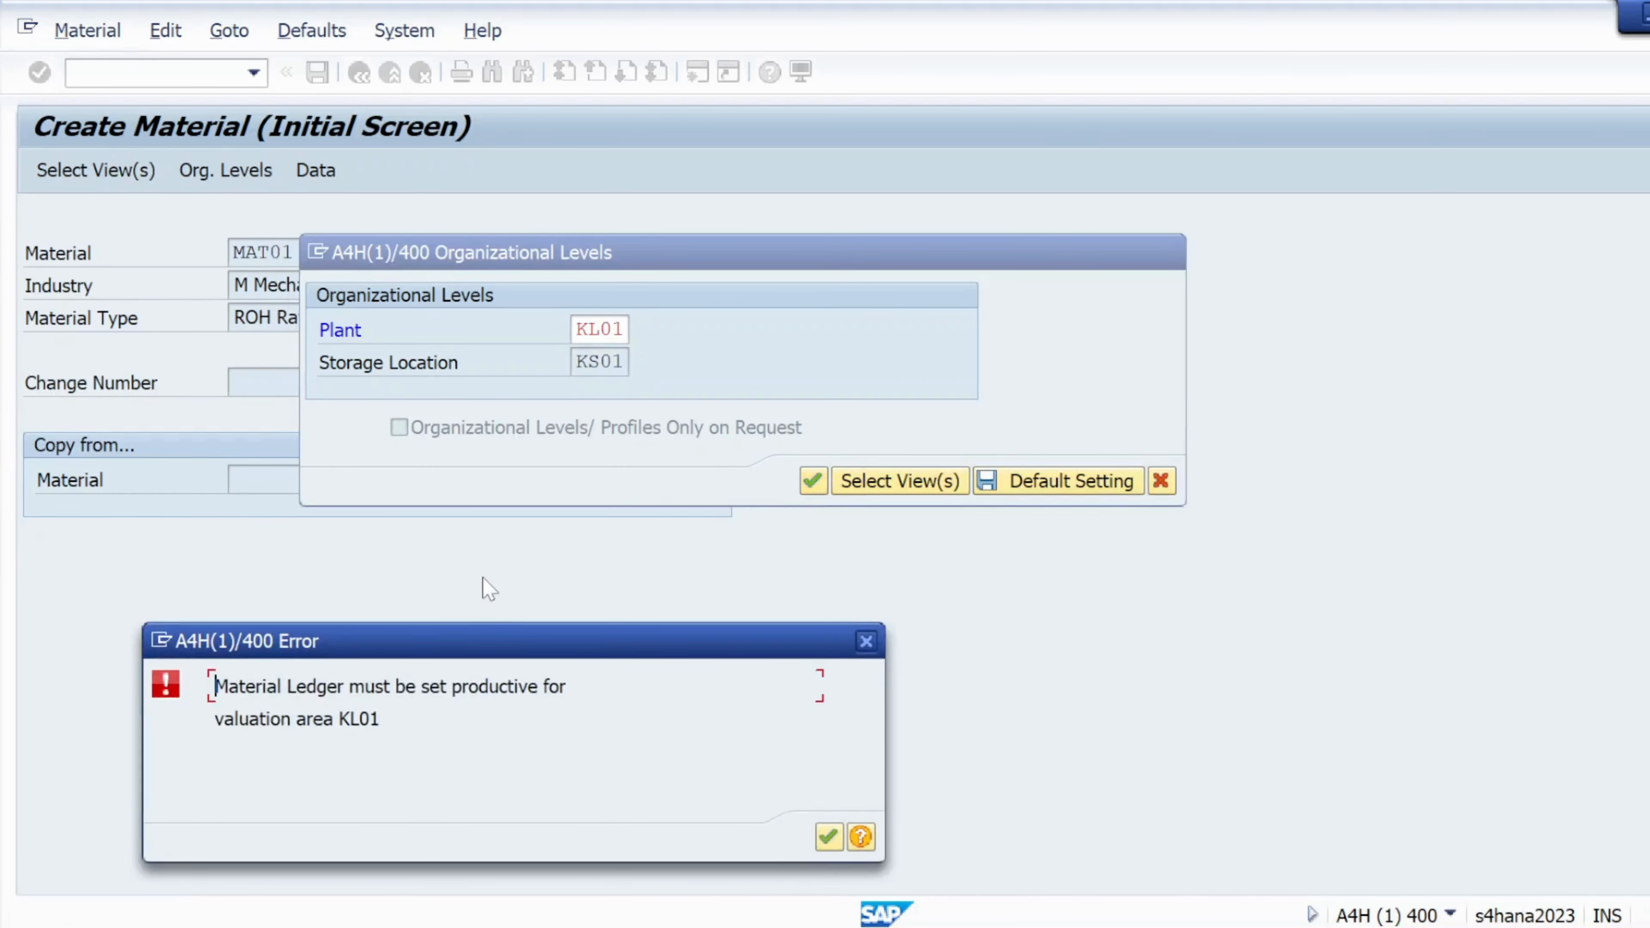
Move the Material Ledger error to the centre, highlight valuation area KL01, and confirm it
{"action": "left_click_drag", "start_coordinate": [479, 642], "coordinate": [594, 310]}
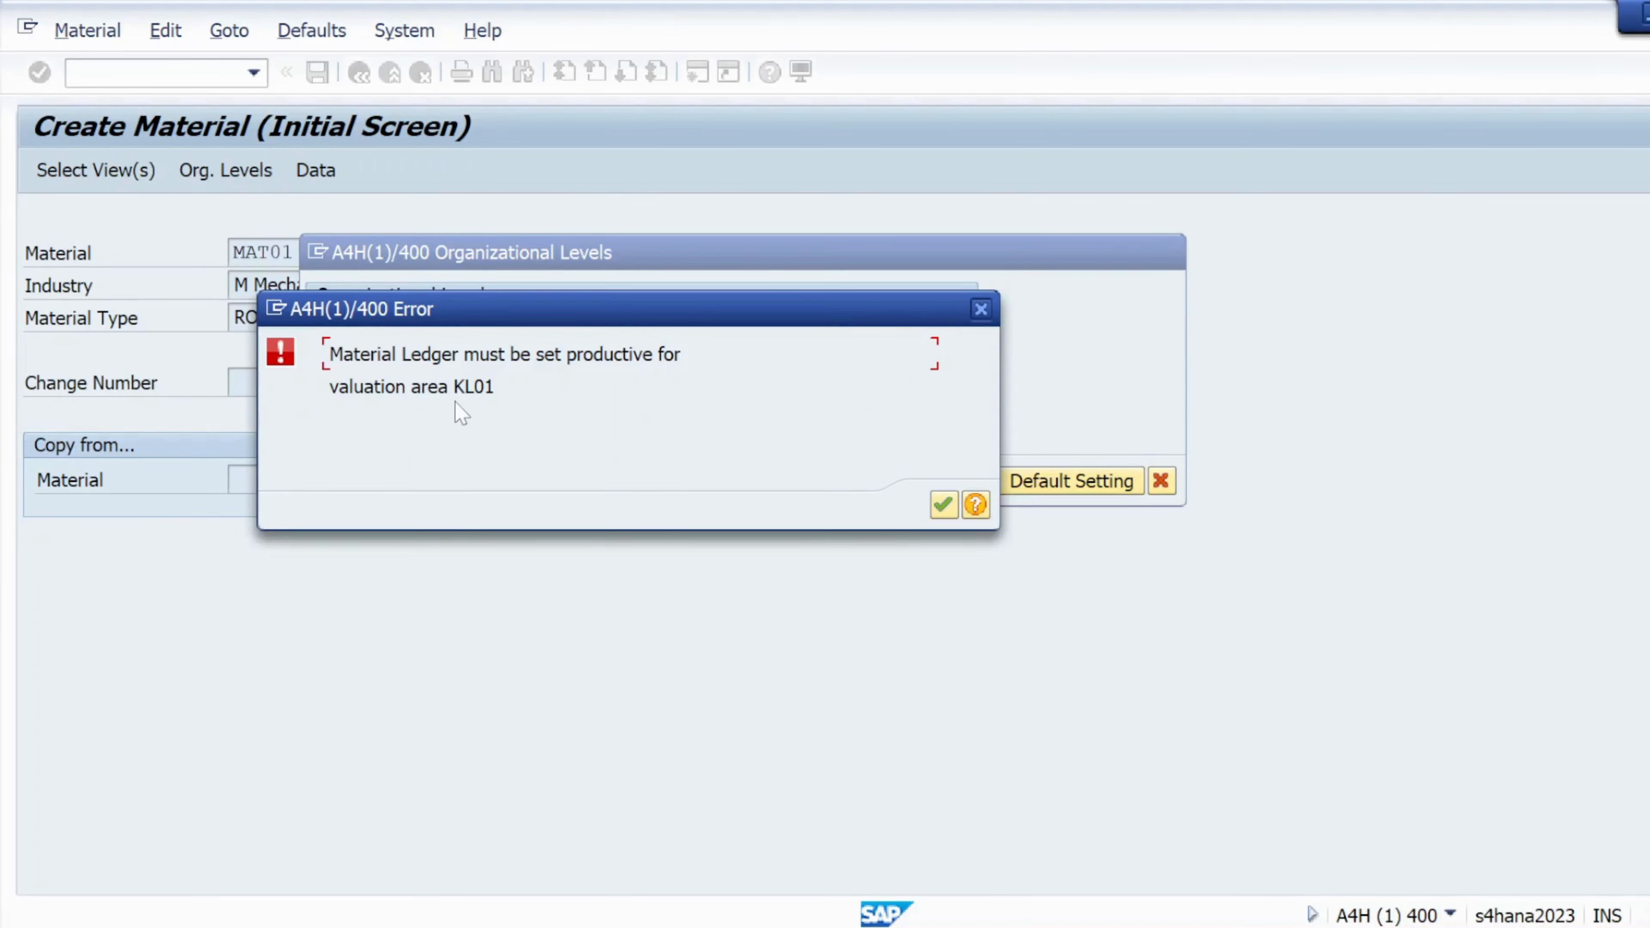
{"action": "left_click_drag", "start_coordinate": [449, 386], "coordinate": [326, 388]}
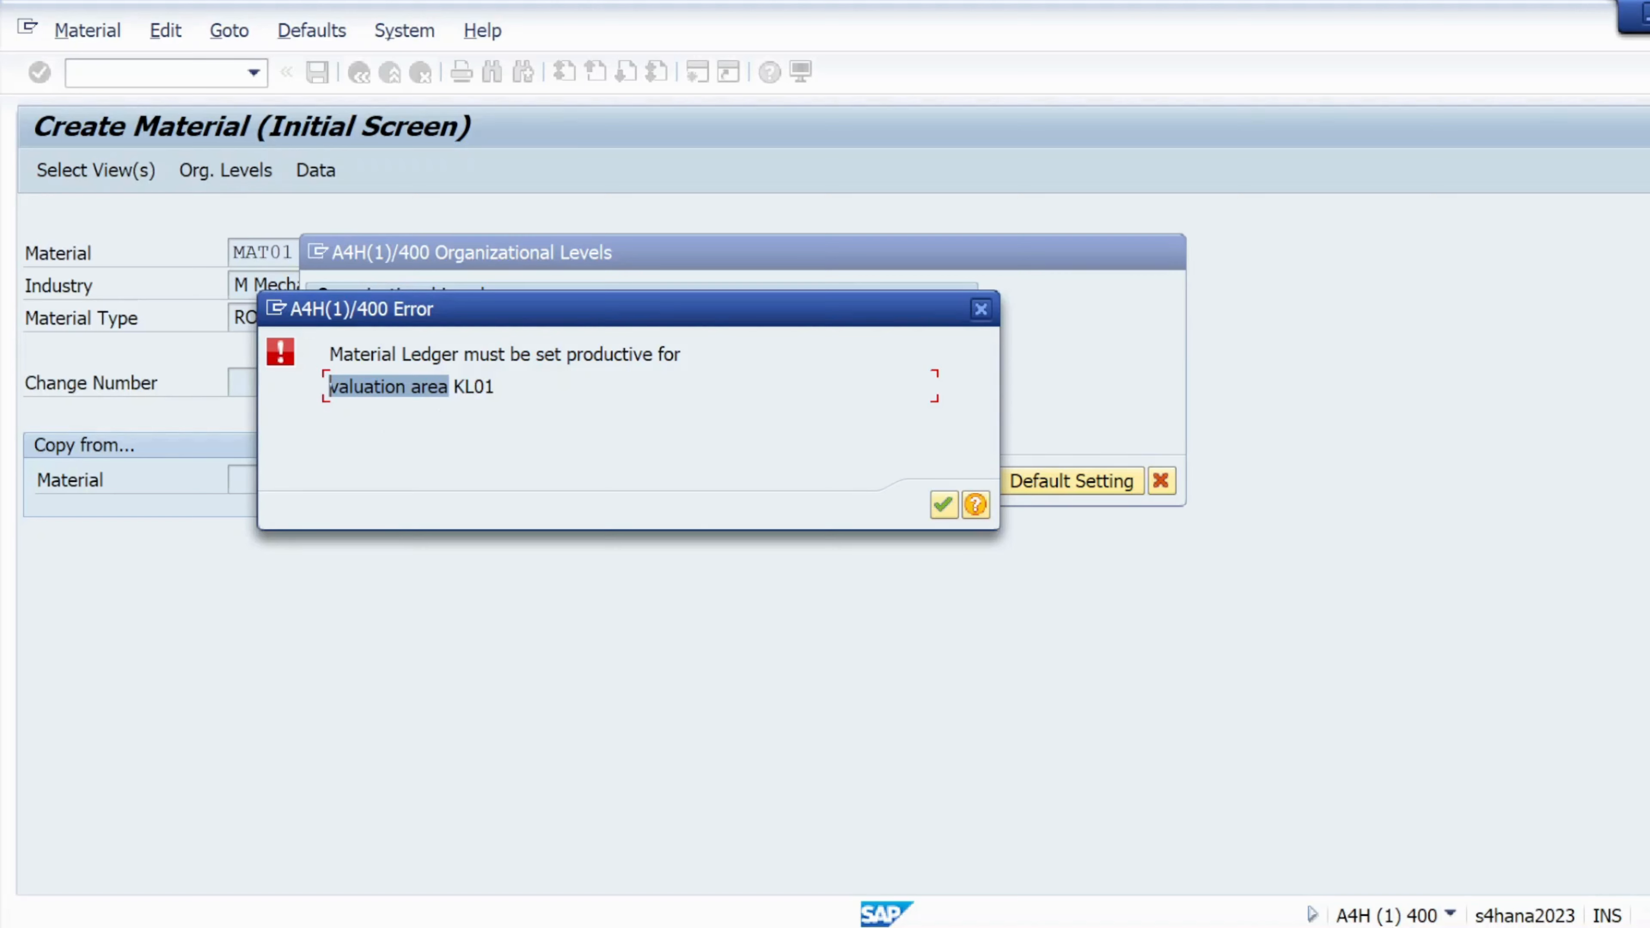
{"action": "left_click_drag", "start_coordinate": [483, 386], "coordinate": [465, 386]}
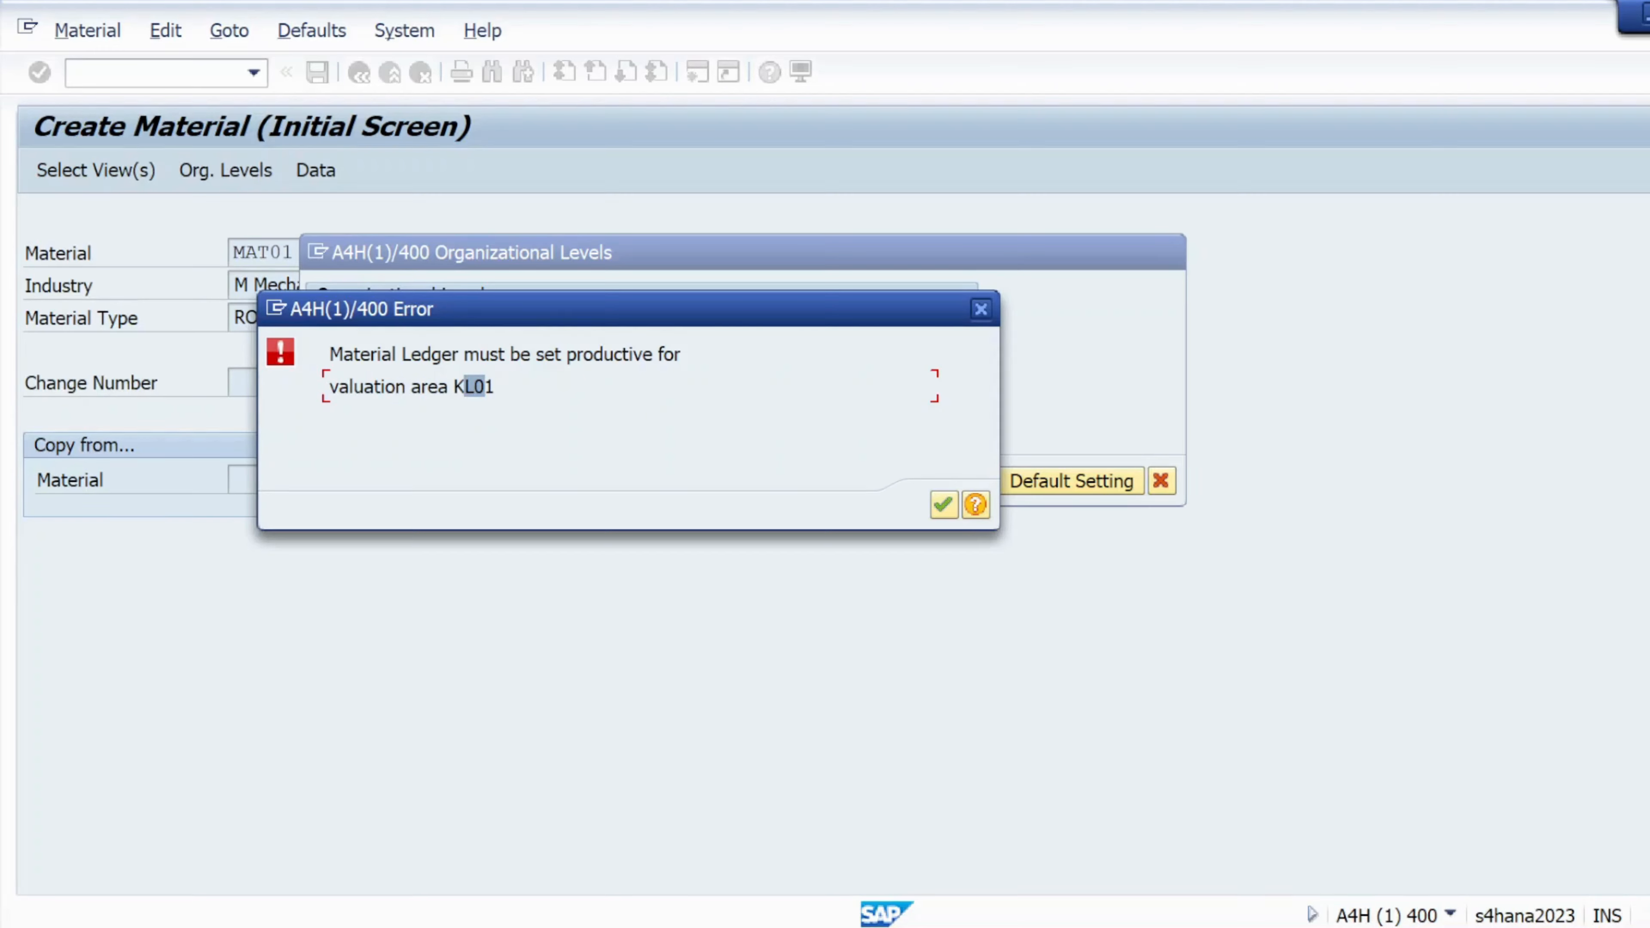
{"action": "left_click_drag", "start_coordinate": [328, 353], "coordinate": [680, 354]}
{"action": "left_click_drag", "start_coordinate": [453, 385], "coordinate": [495, 385]}
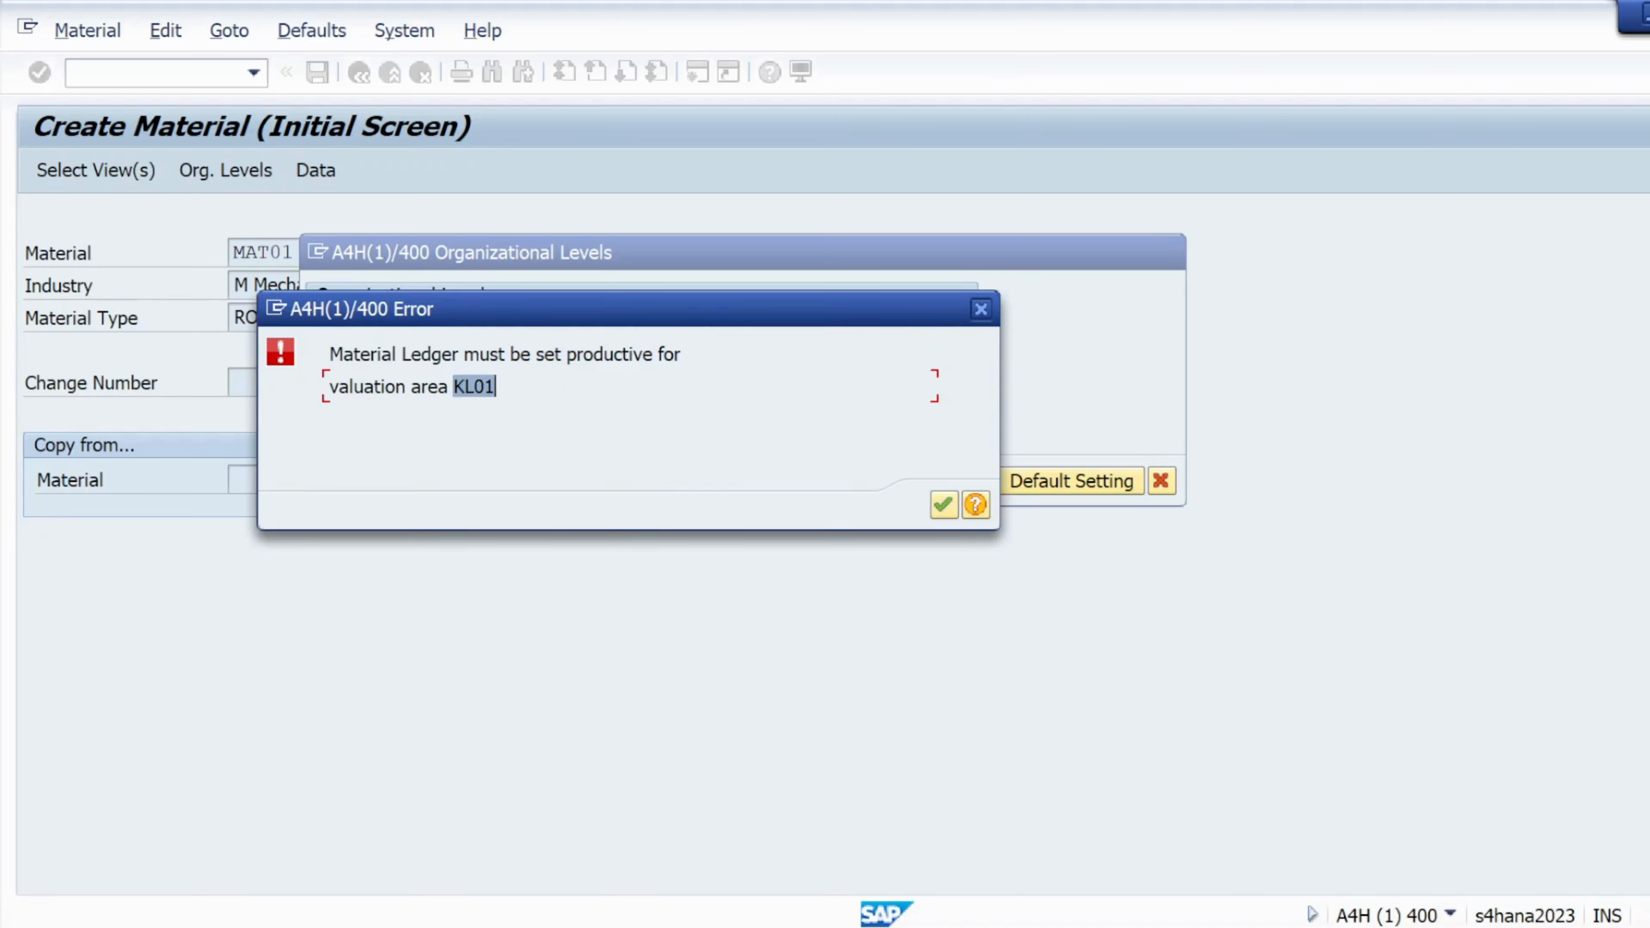
{"action": "left_click", "coordinate": [943, 504]}
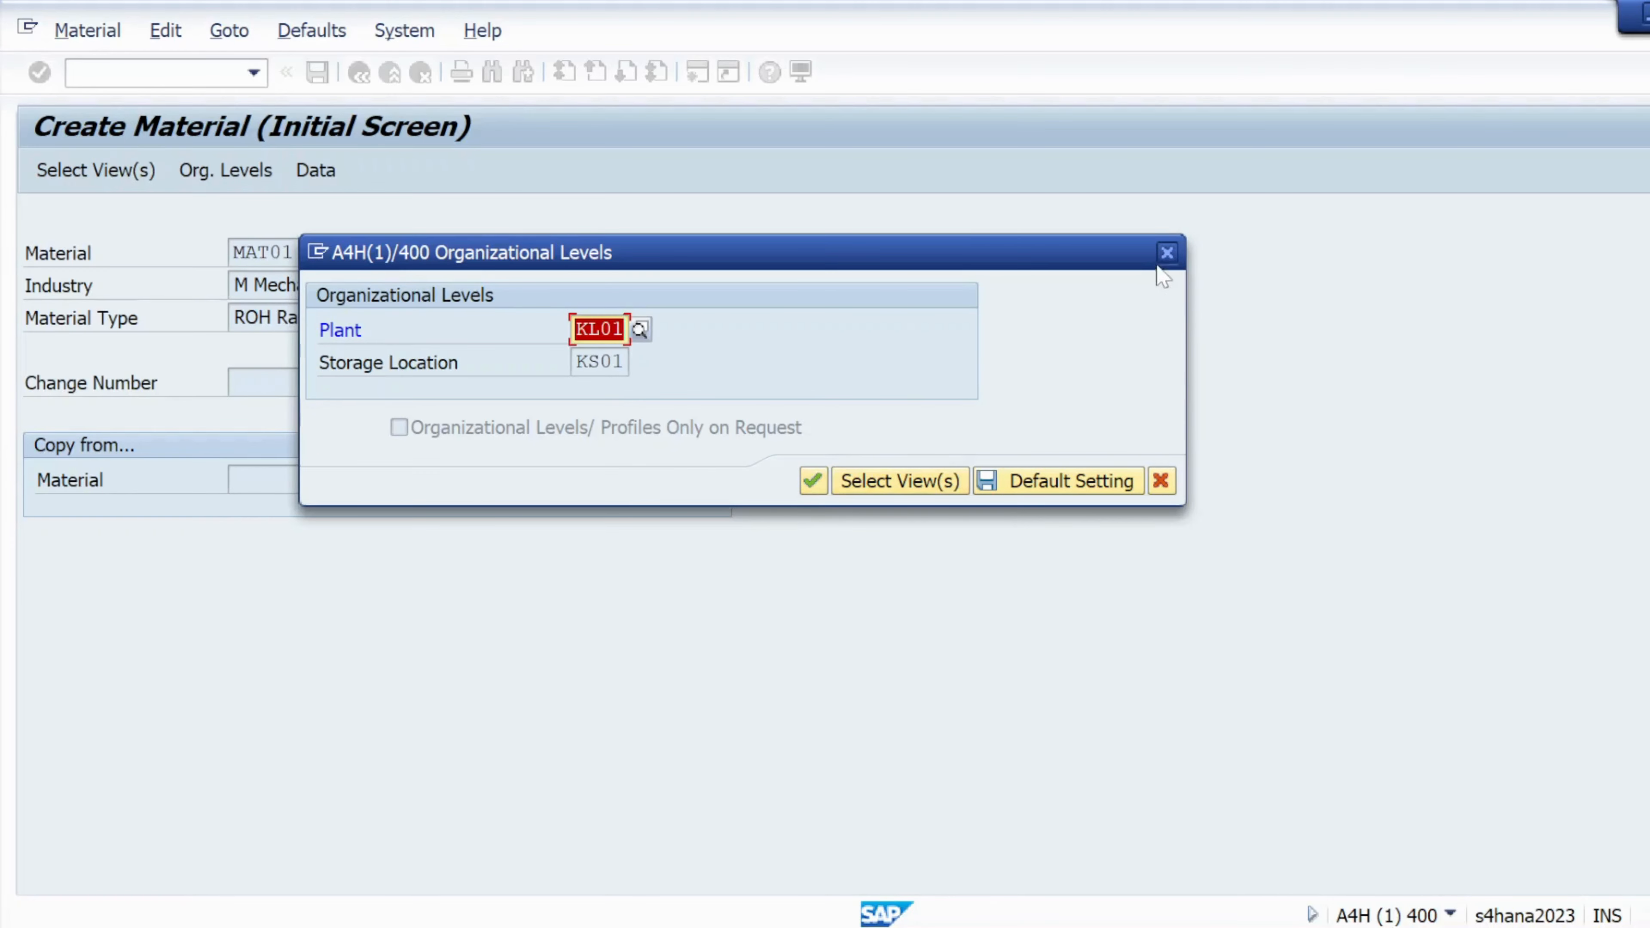
Reselect the Basic Data 1, Purchasing, General Plant Data / Storage 1 and Accounting 1 views
{"action": "left_click", "coordinate": [1165, 252]}
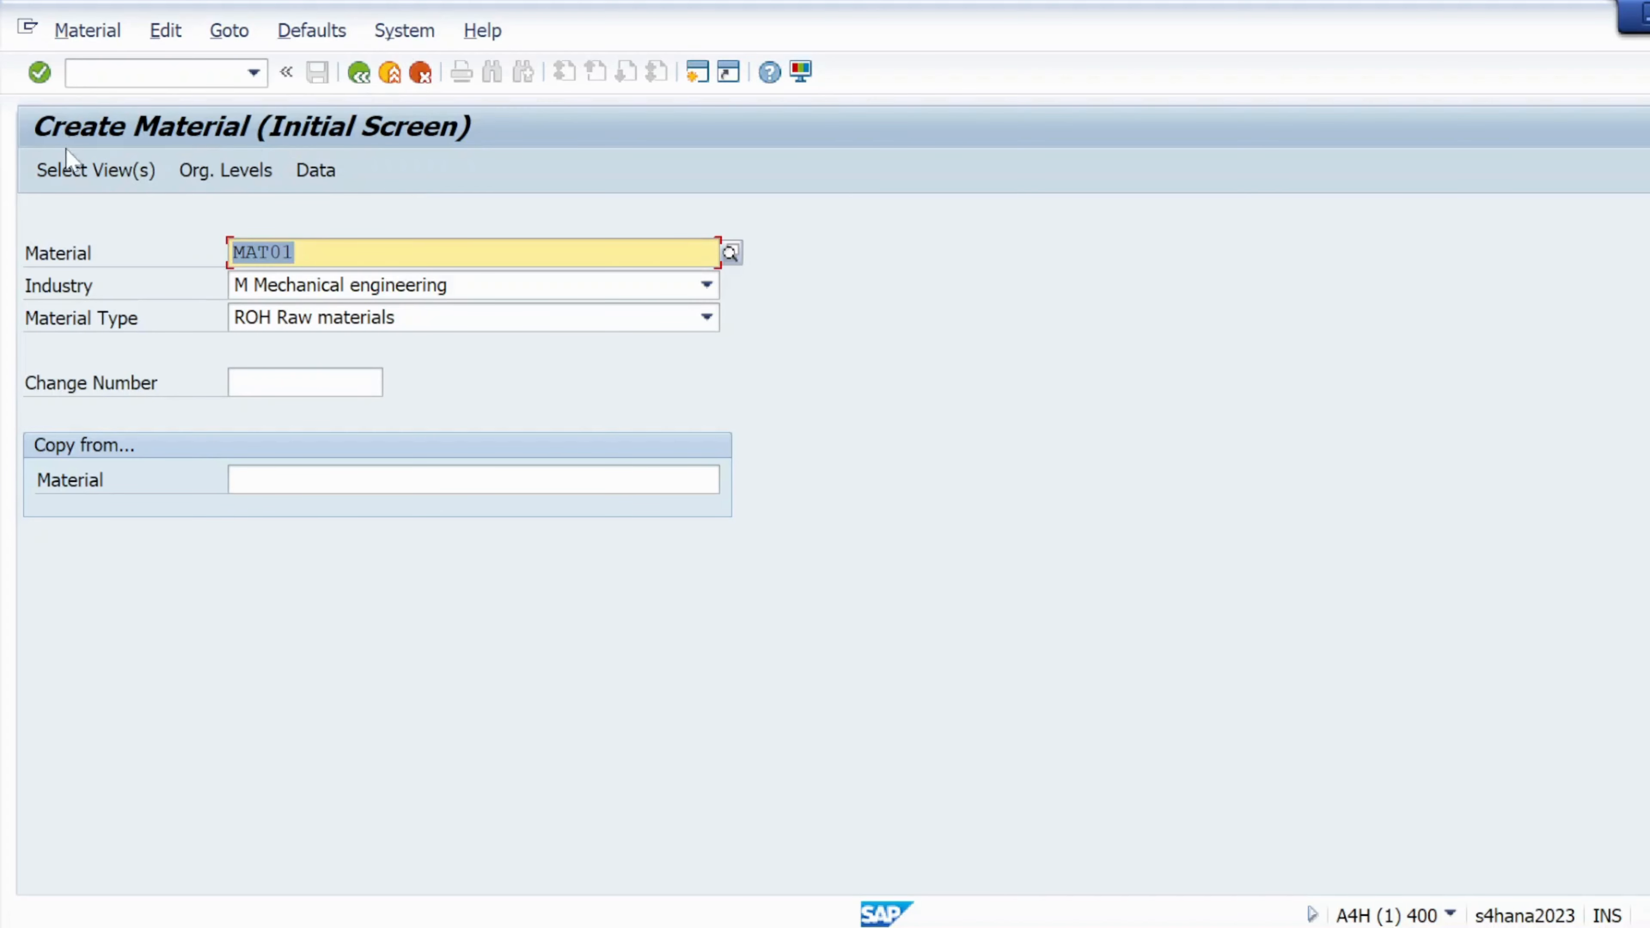
{"action": "left_click", "coordinate": [66, 172]}
{"action": "left_click", "coordinate": [513, 240]}
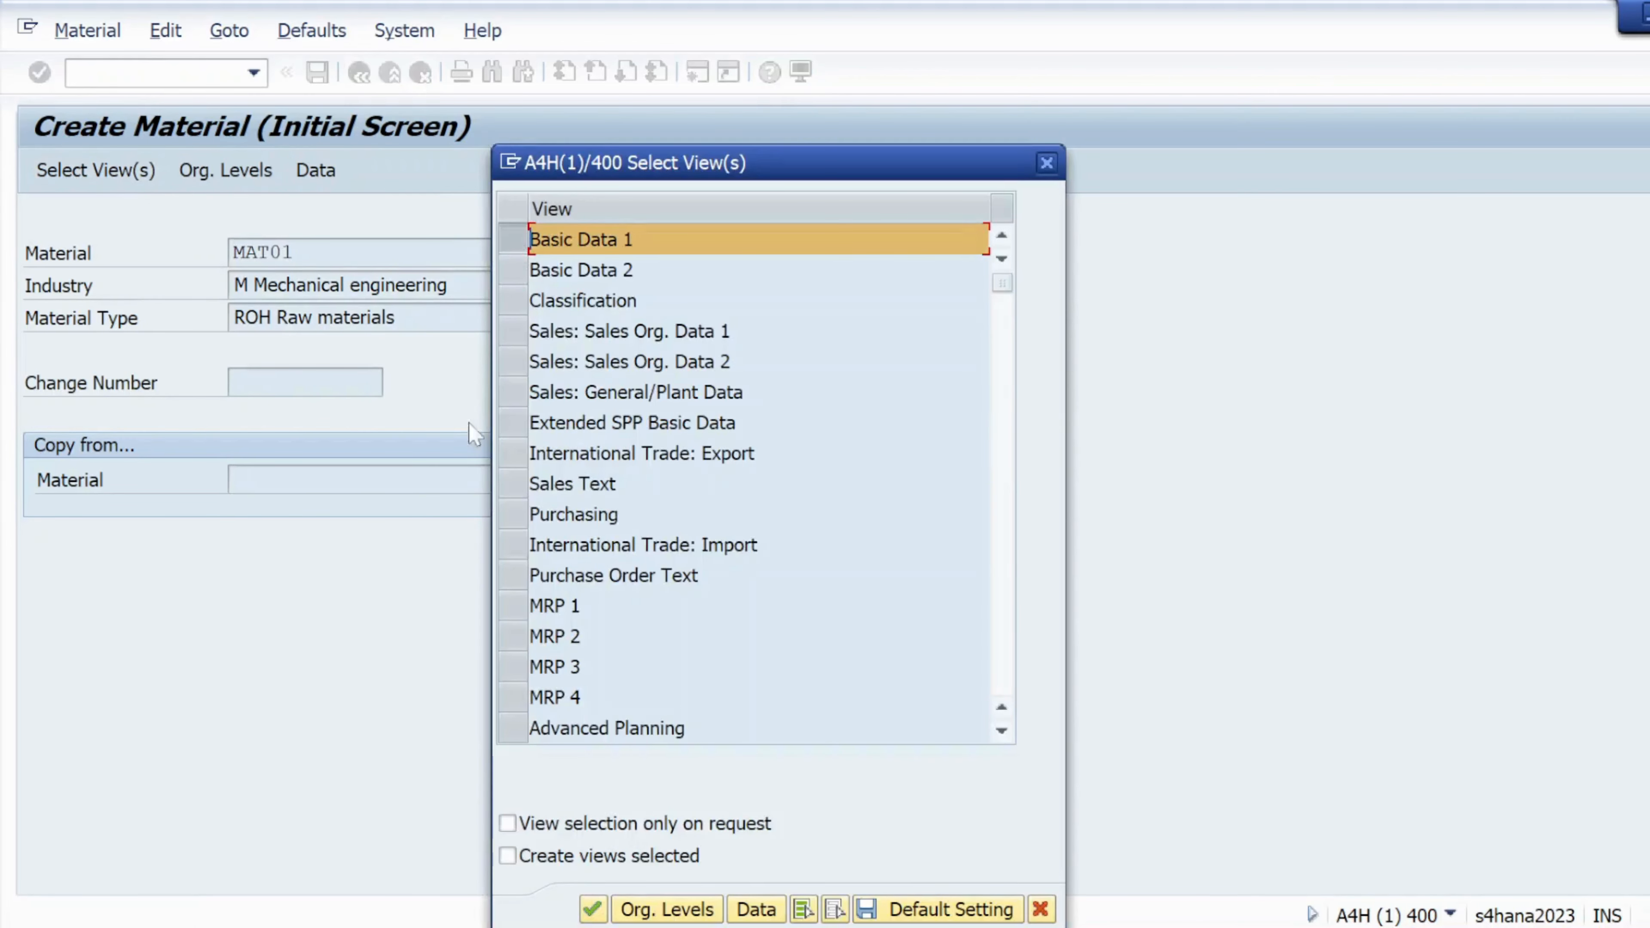
{"action": "left_click", "coordinate": [513, 514]}
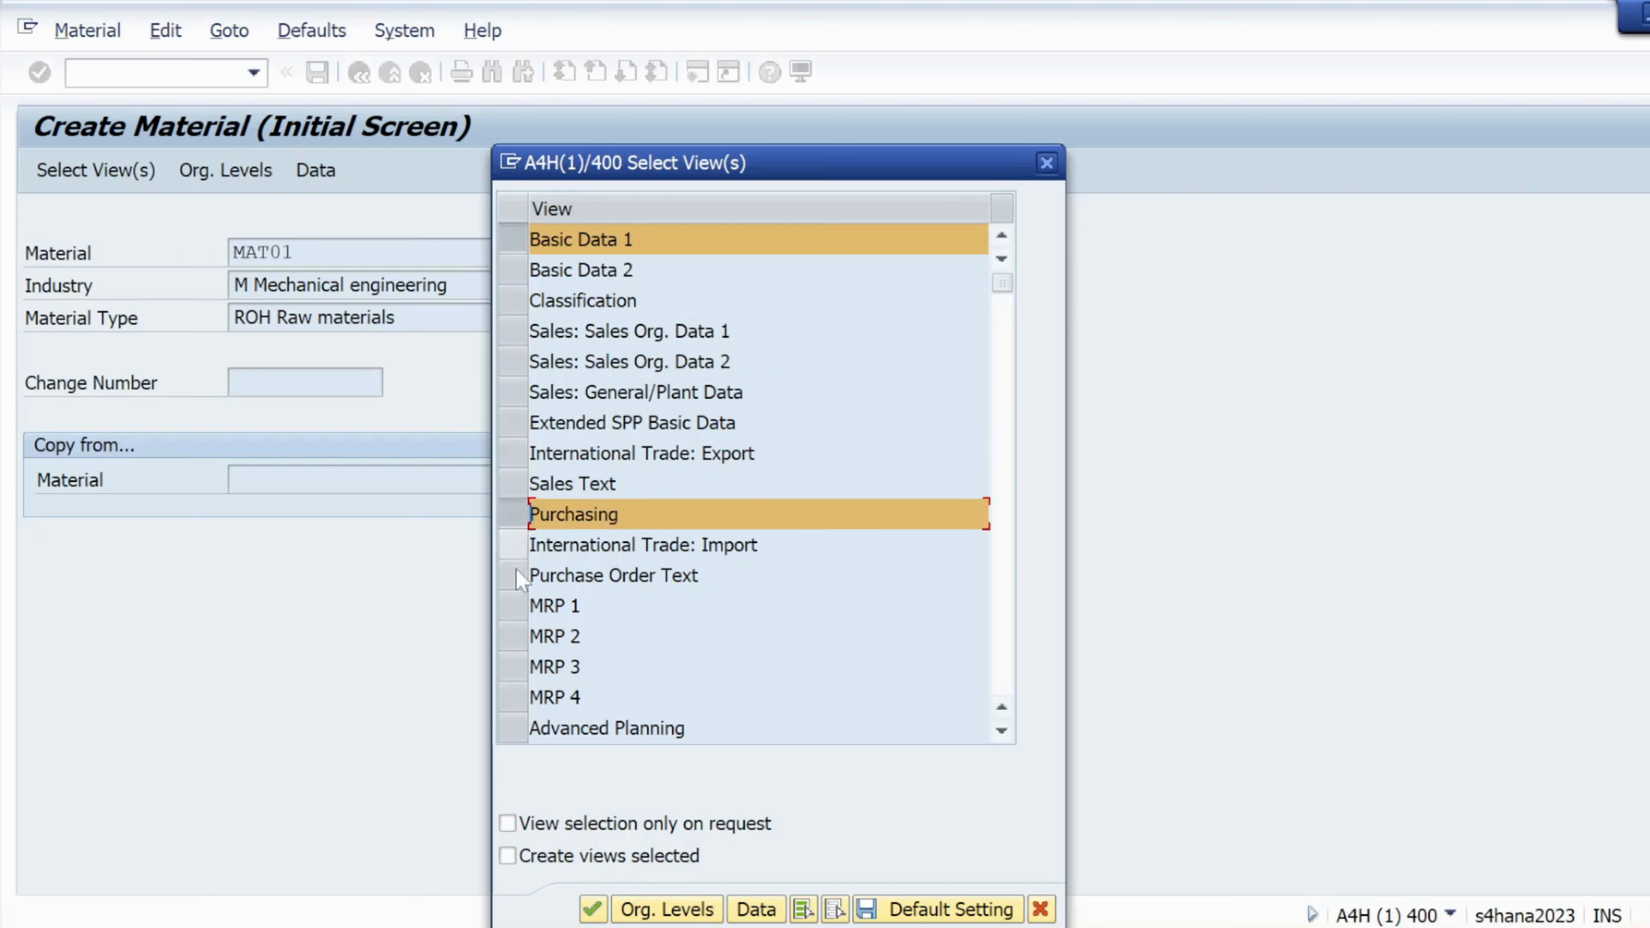
{"action": "scroll", "coordinate": [527, 650], "scroll_direction": "down", "scroll_amount": 1}
{"action": "scroll", "coordinate": [528, 663], "scroll_direction": "down", "scroll_amount": 1}
{"action": "left_click", "coordinate": [516, 634]}
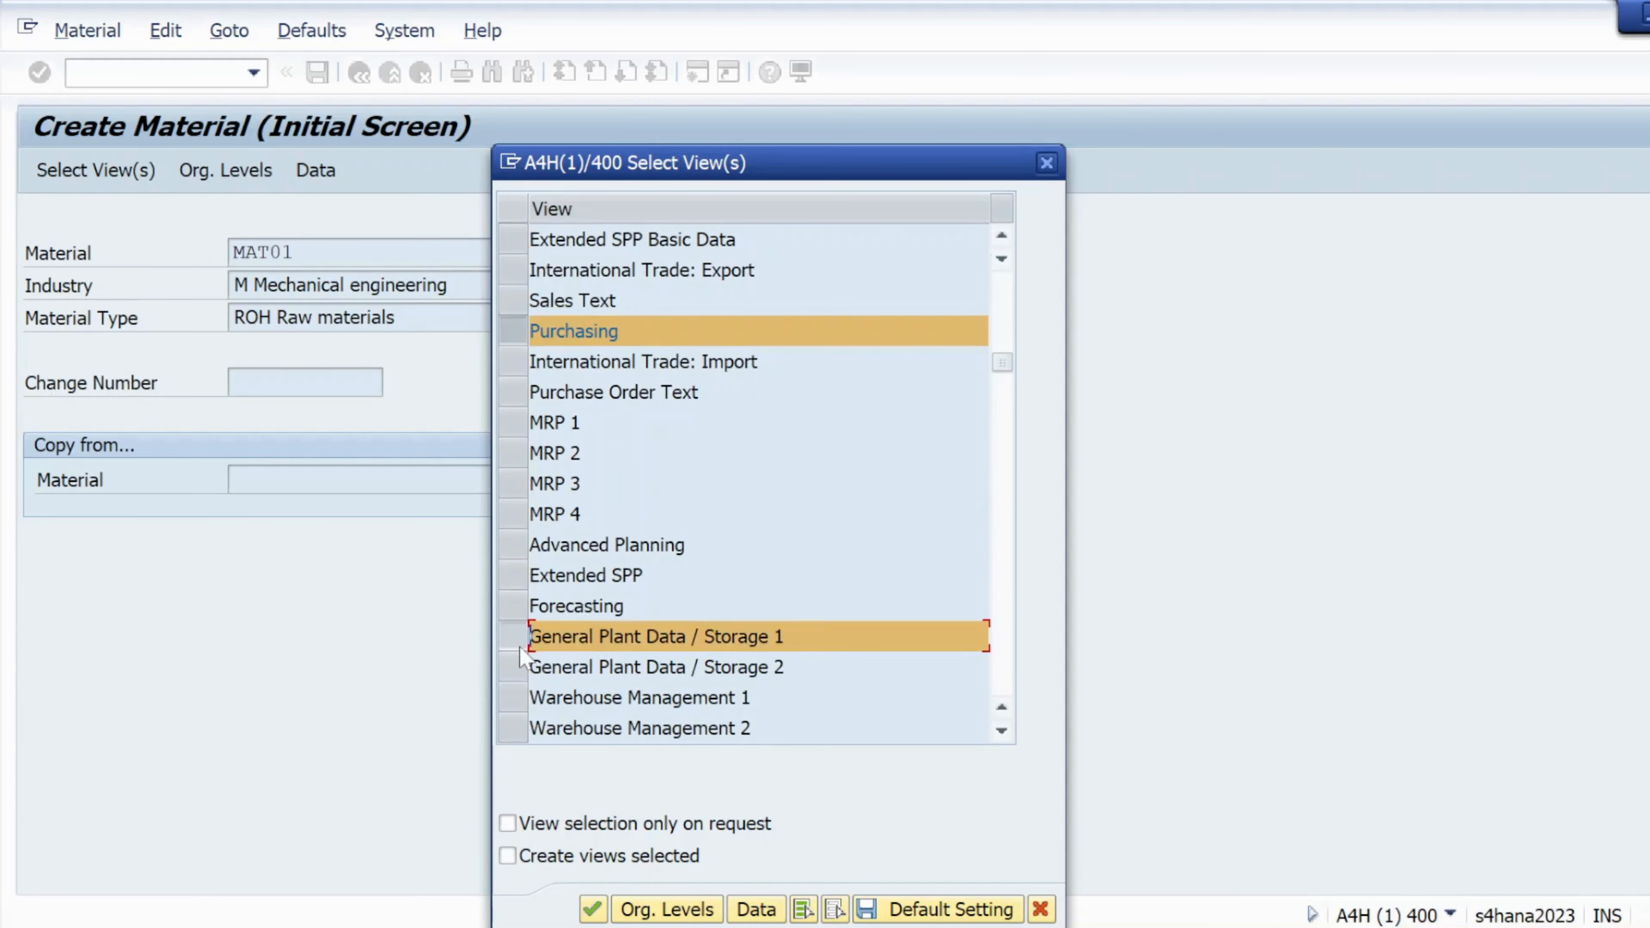
{"action": "scroll", "coordinate": [523, 659], "scroll_direction": "down", "scroll_amount": 1}
{"action": "scroll", "coordinate": [523, 659], "scroll_direction": "down", "scroll_amount": 1}
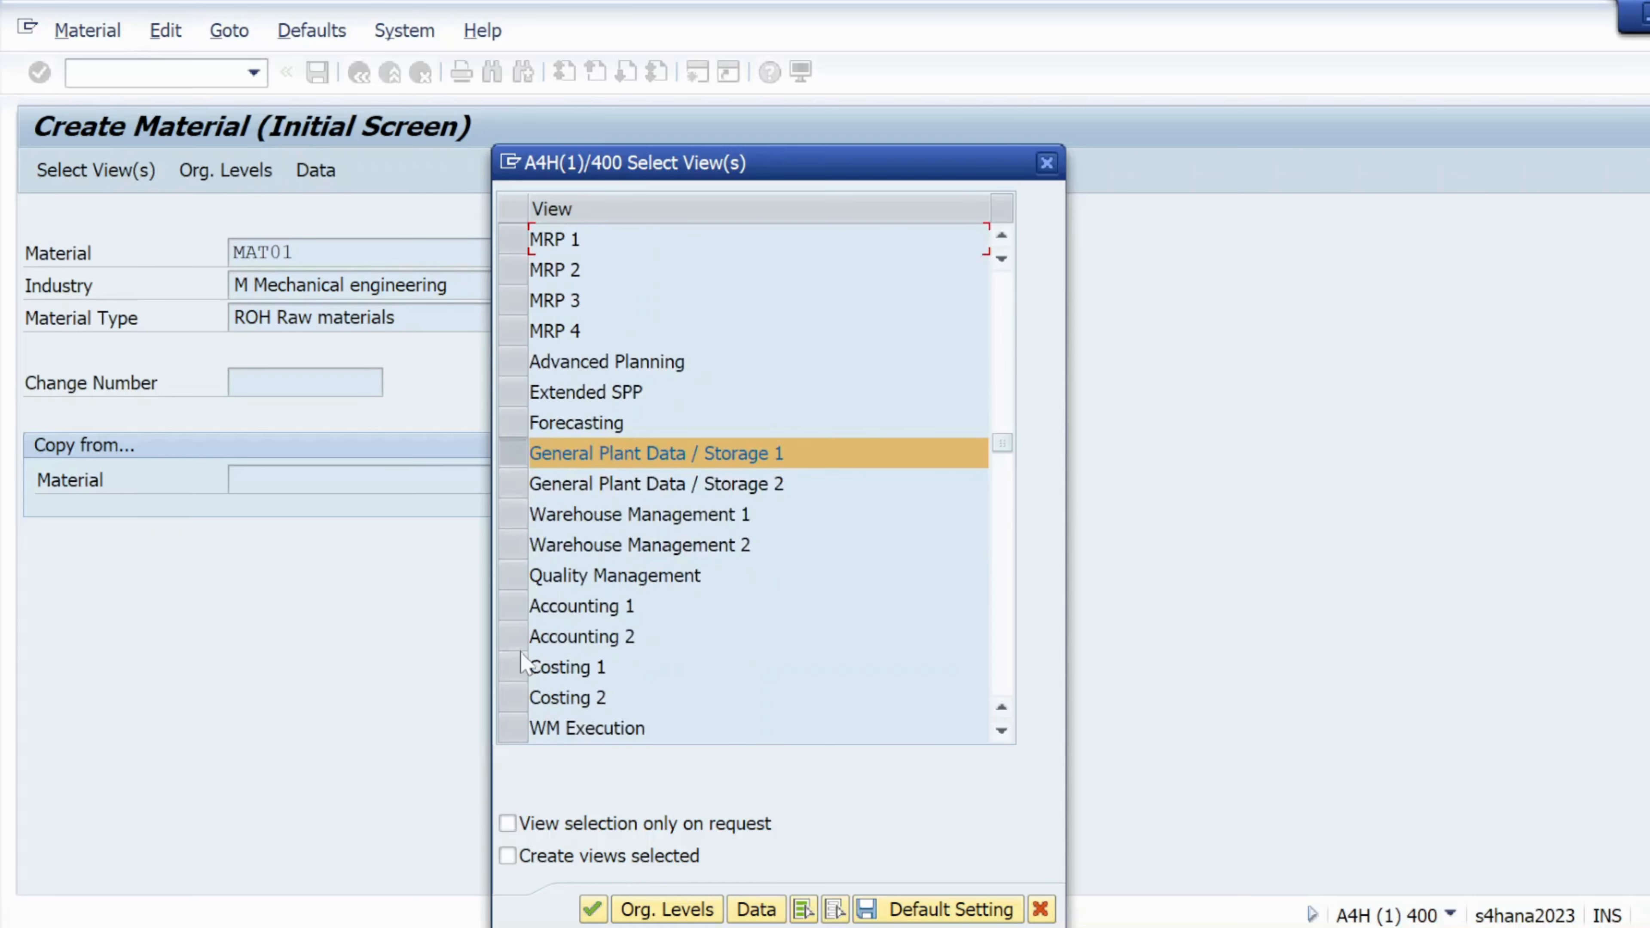
{"action": "left_click", "coordinate": [513, 606]}
{"action": "left_click", "coordinate": [667, 909]}
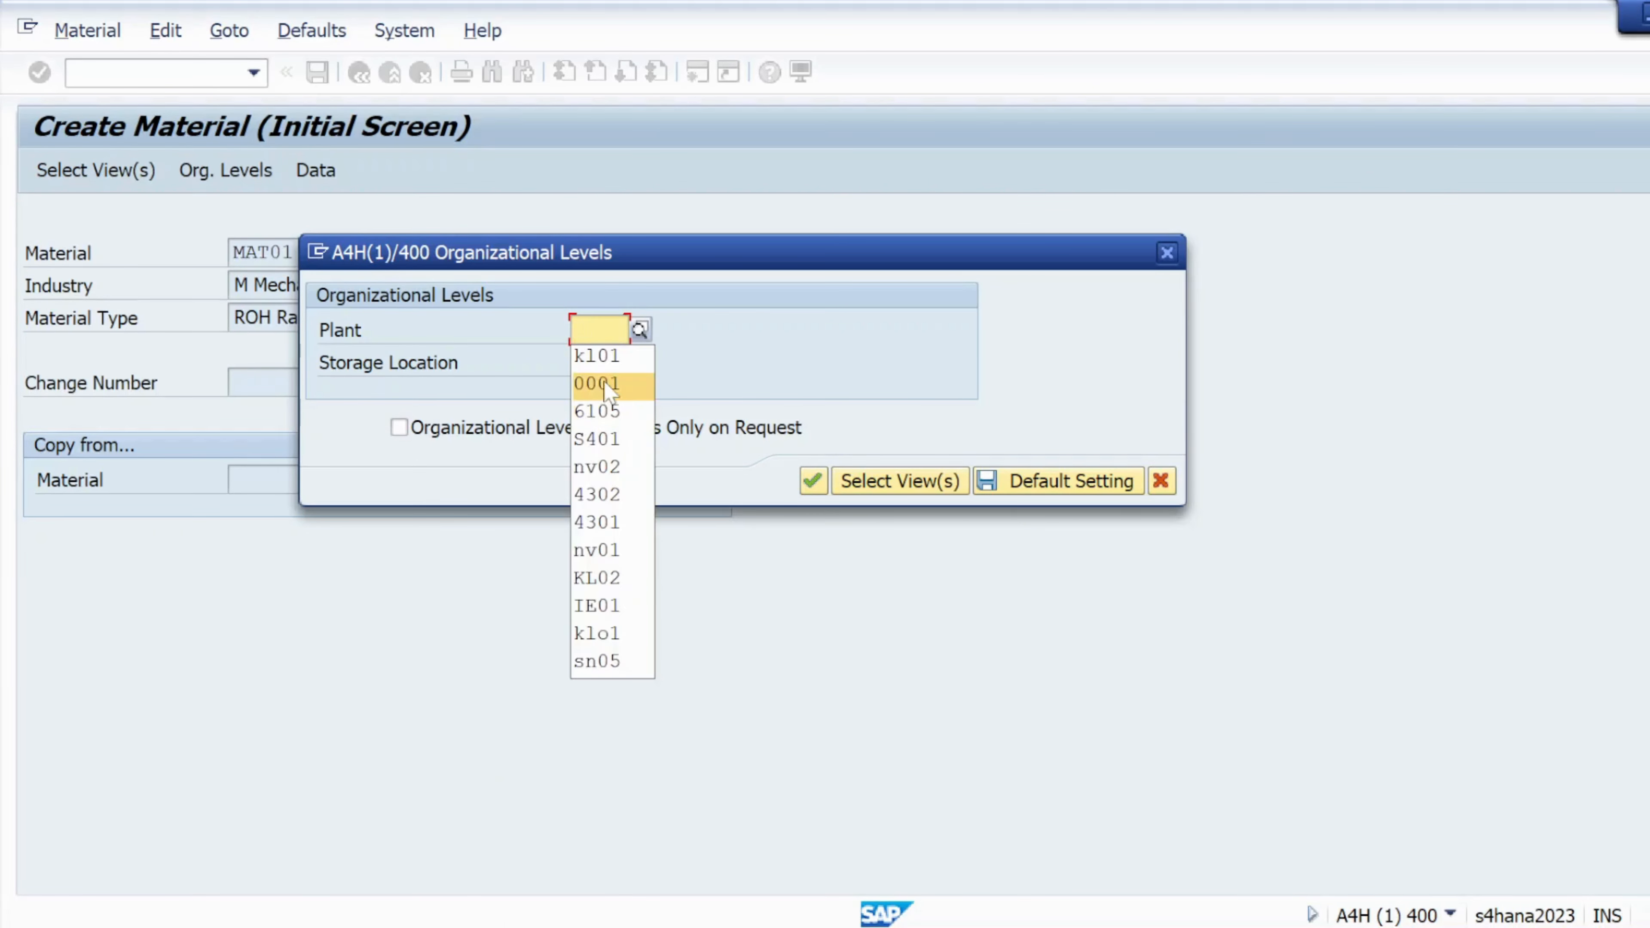
Re-enter plant KL01 and storage location KS01, confirm, and move the returning error into view
{"action": "left_click", "coordinate": [605, 360]}
{"action": "left_click", "coordinate": [604, 362]}
{"action": "left_click", "coordinate": [600, 393]}
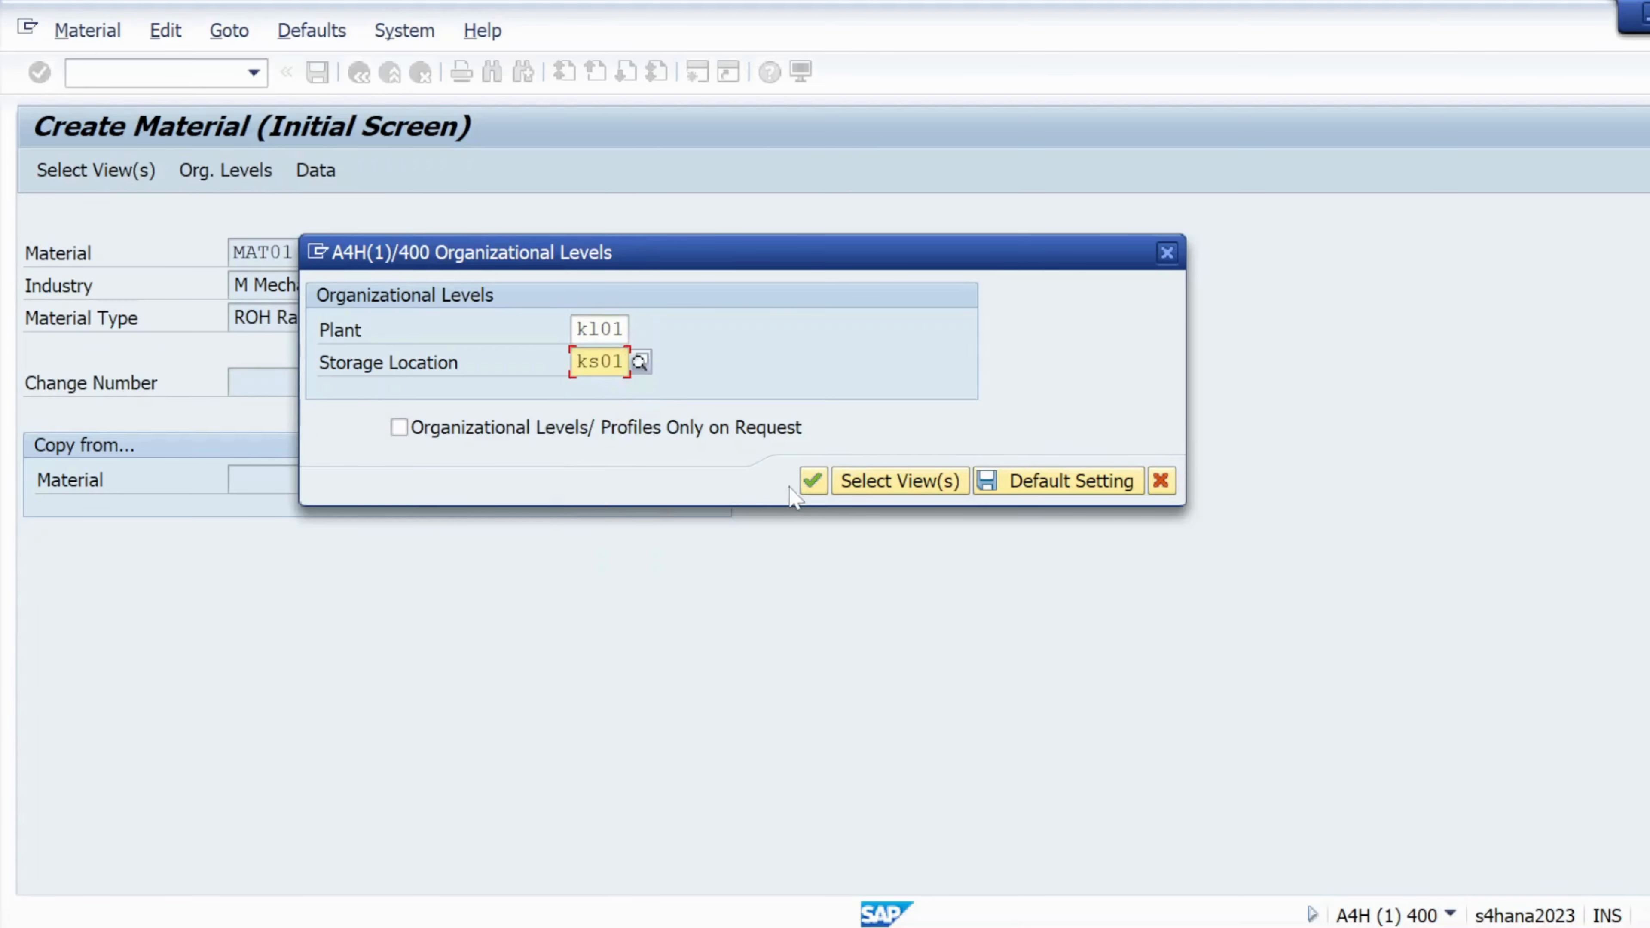
{"action": "left_click", "coordinate": [812, 481]}
{"action": "left_click_drag", "start_coordinate": [479, 633], "coordinate": [566, 329]}
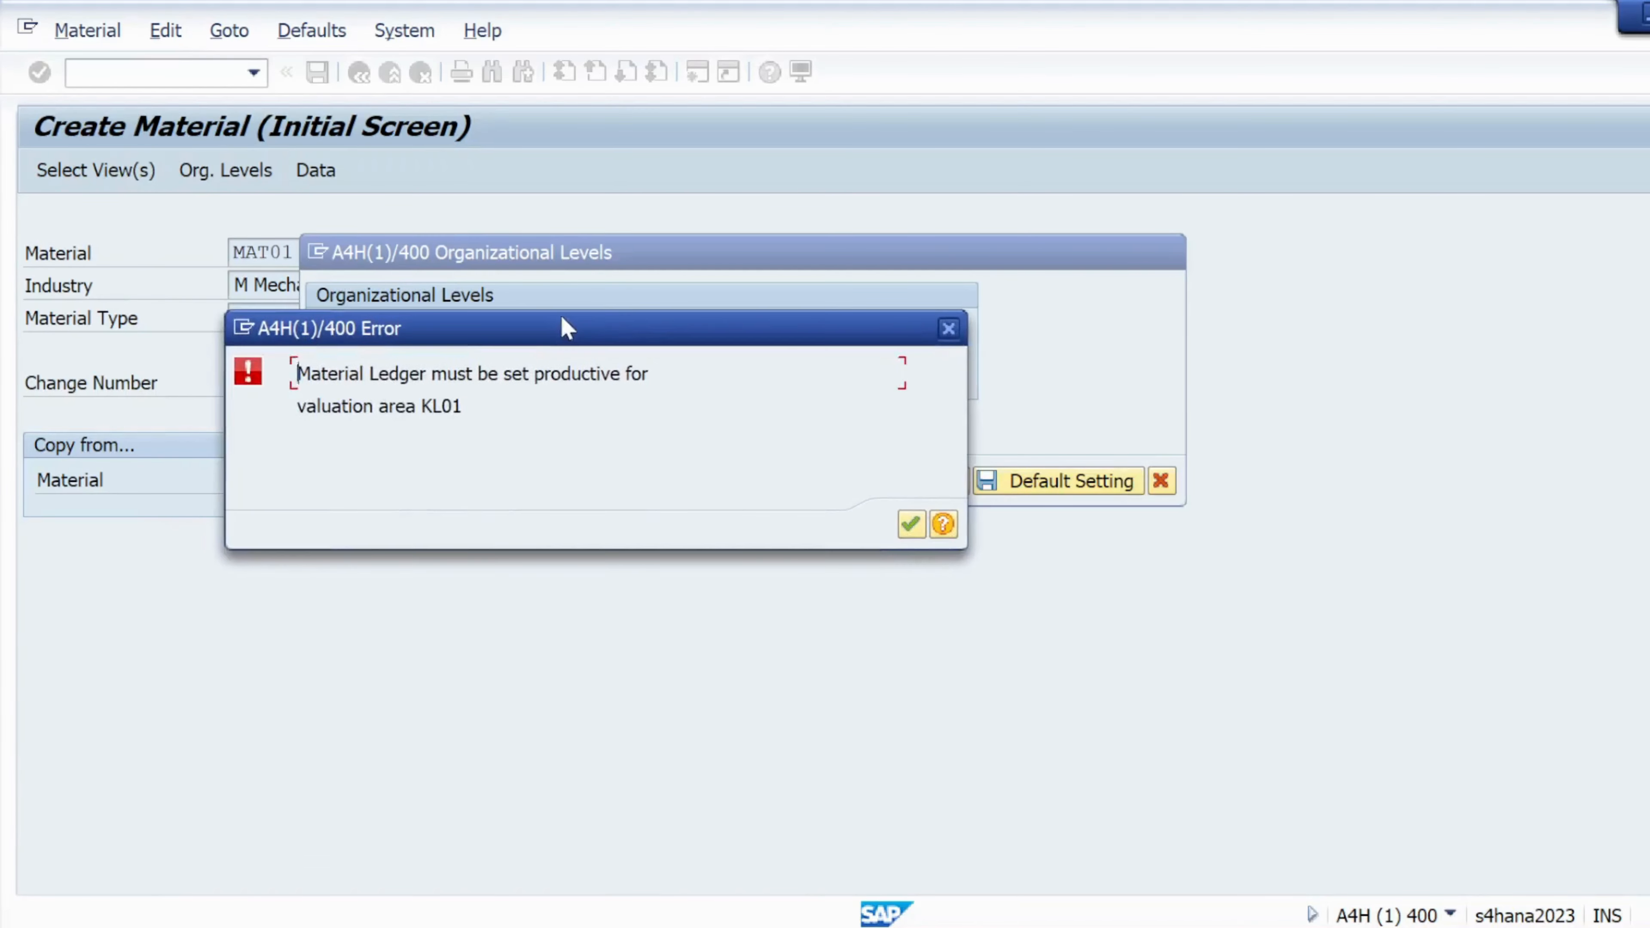
{"action": "left_click", "coordinate": [943, 525]}
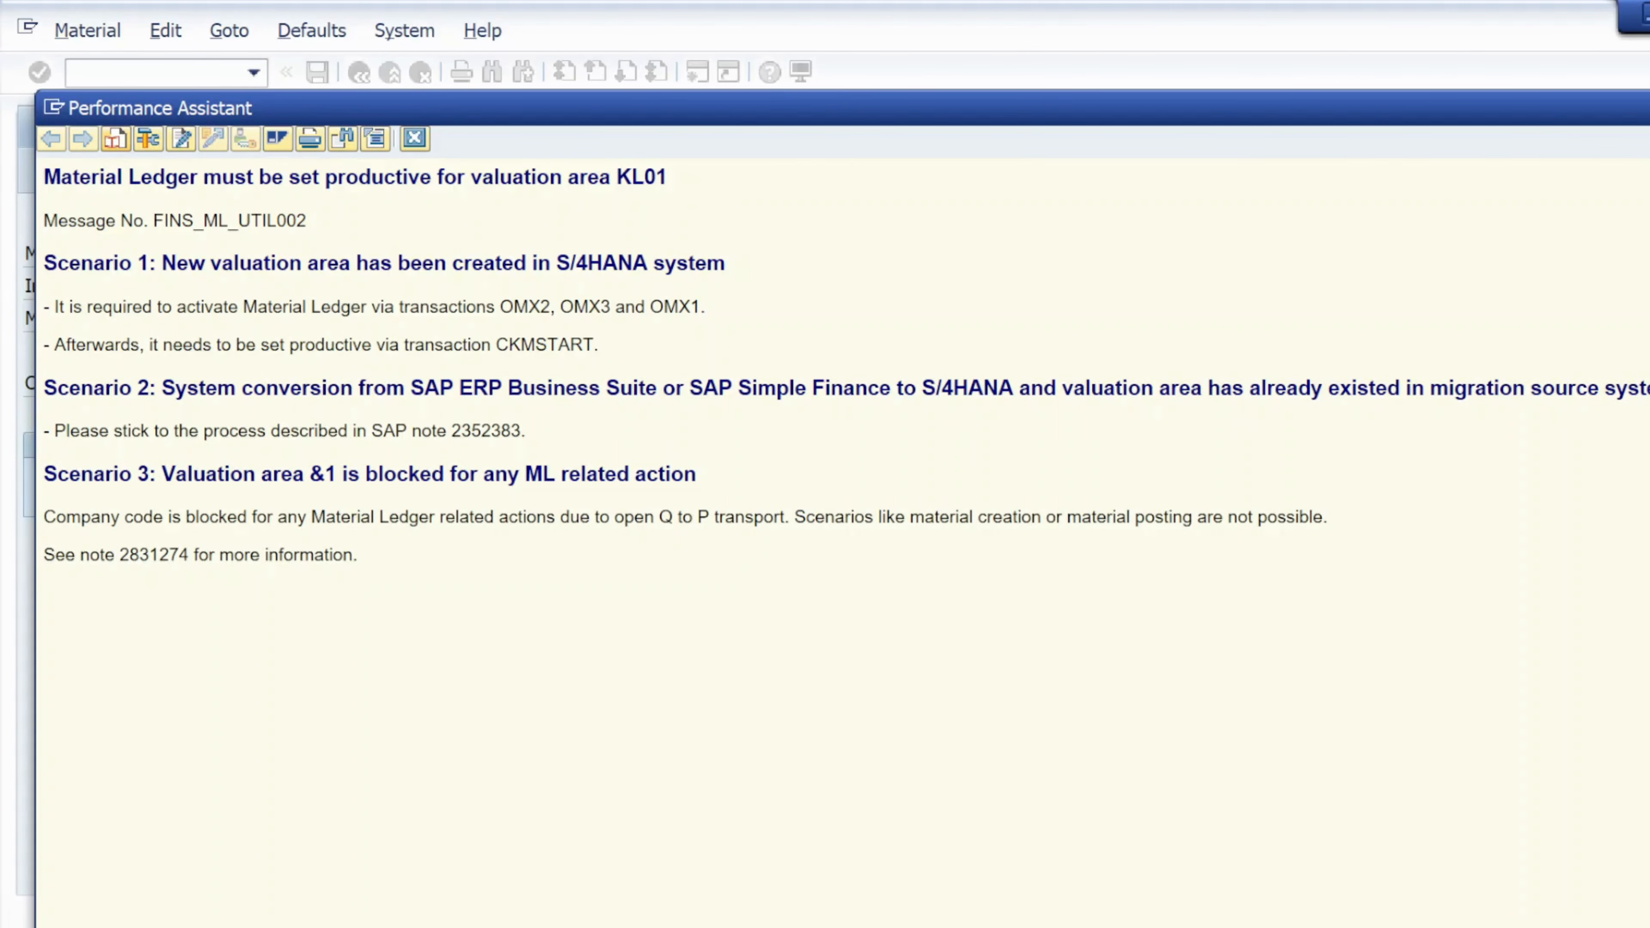
{"action": "left_click_drag", "start_coordinate": [44, 177], "coordinate": [666, 181]}
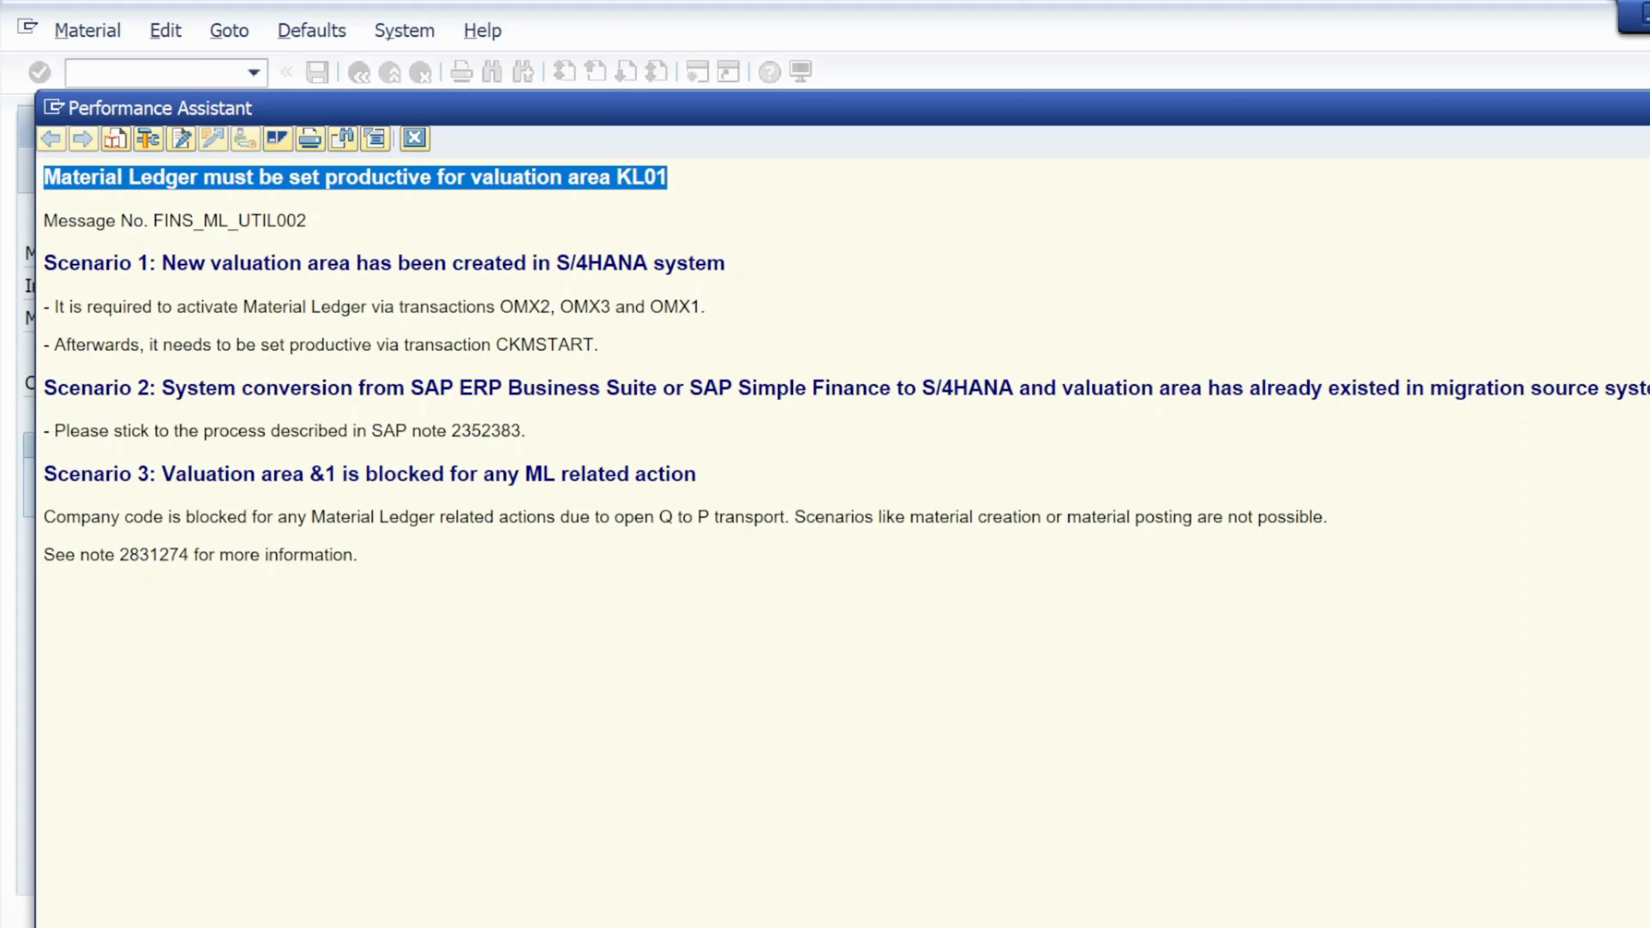
{"action": "left_click_drag", "start_coordinate": [153, 221], "coordinate": [307, 221]}
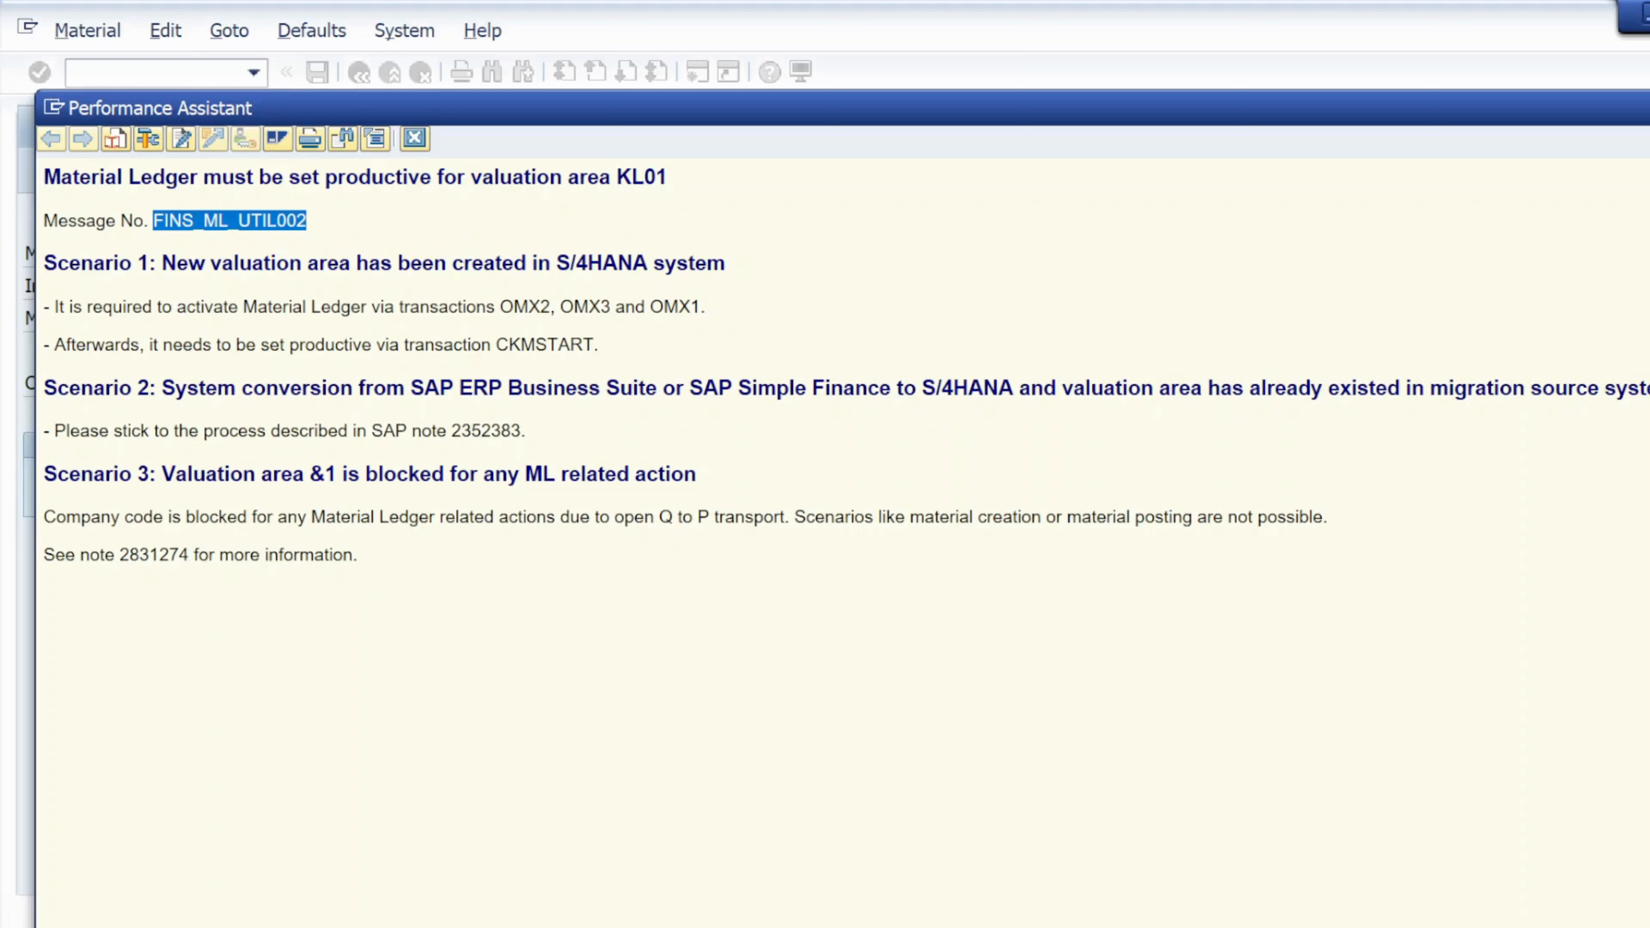
{"action": "left_click_drag", "start_coordinate": [162, 263], "coordinate": [724, 262]}
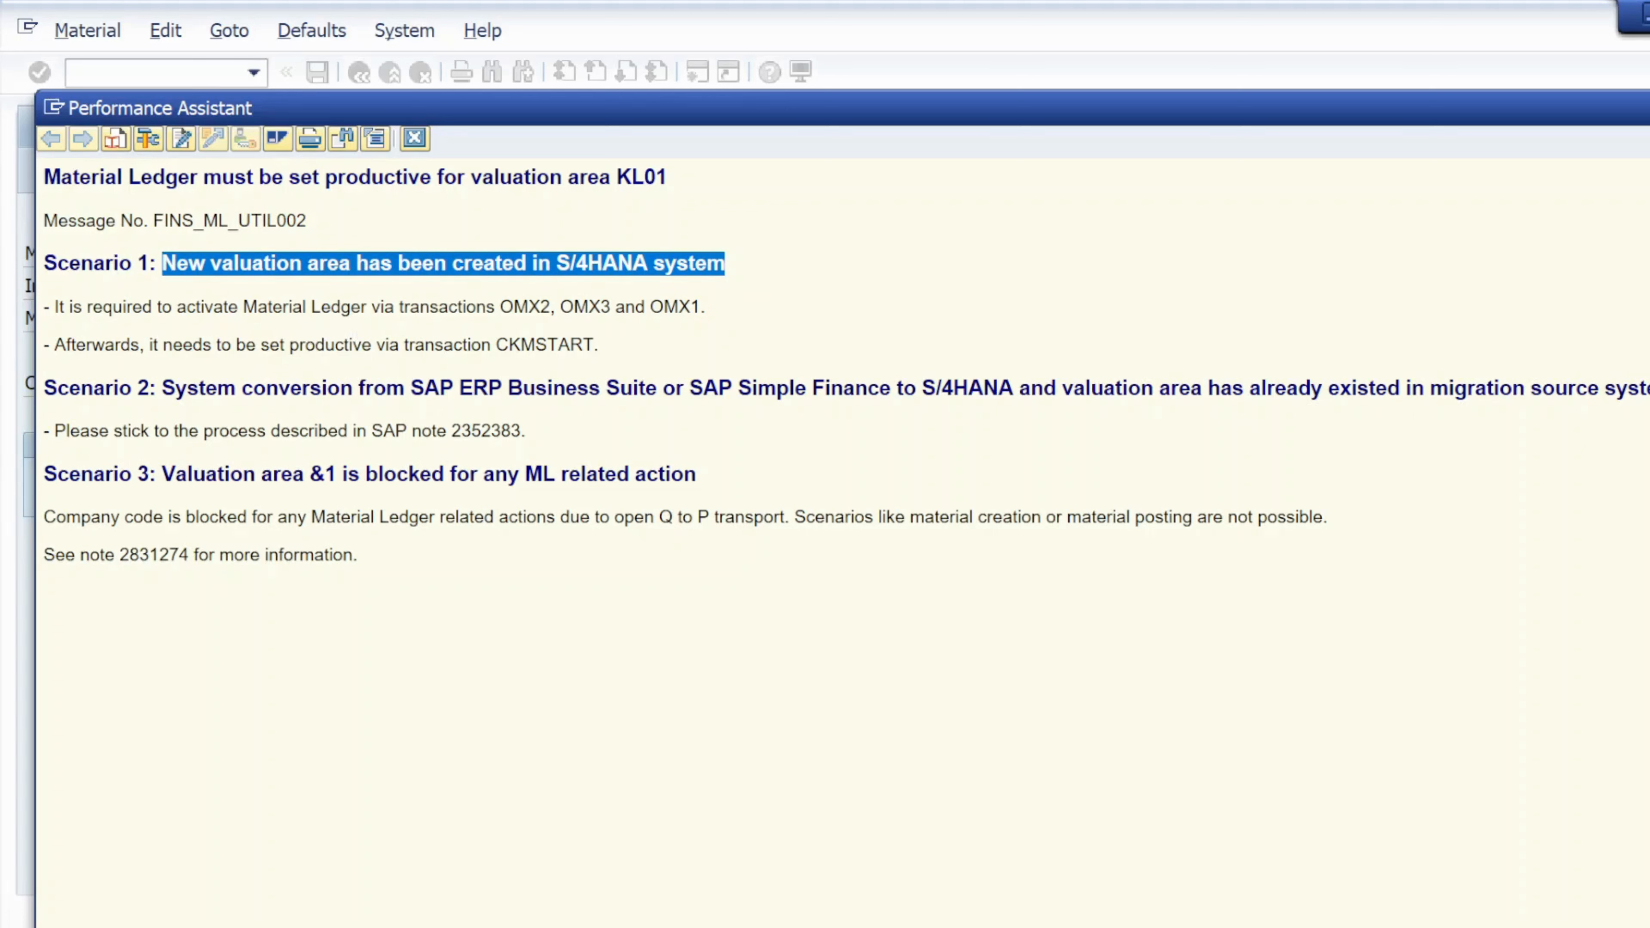
{"action": "left_click_drag", "start_coordinate": [367, 306], "coordinate": [243, 307]}
{"action": "left_click", "coordinate": [315, 318]}
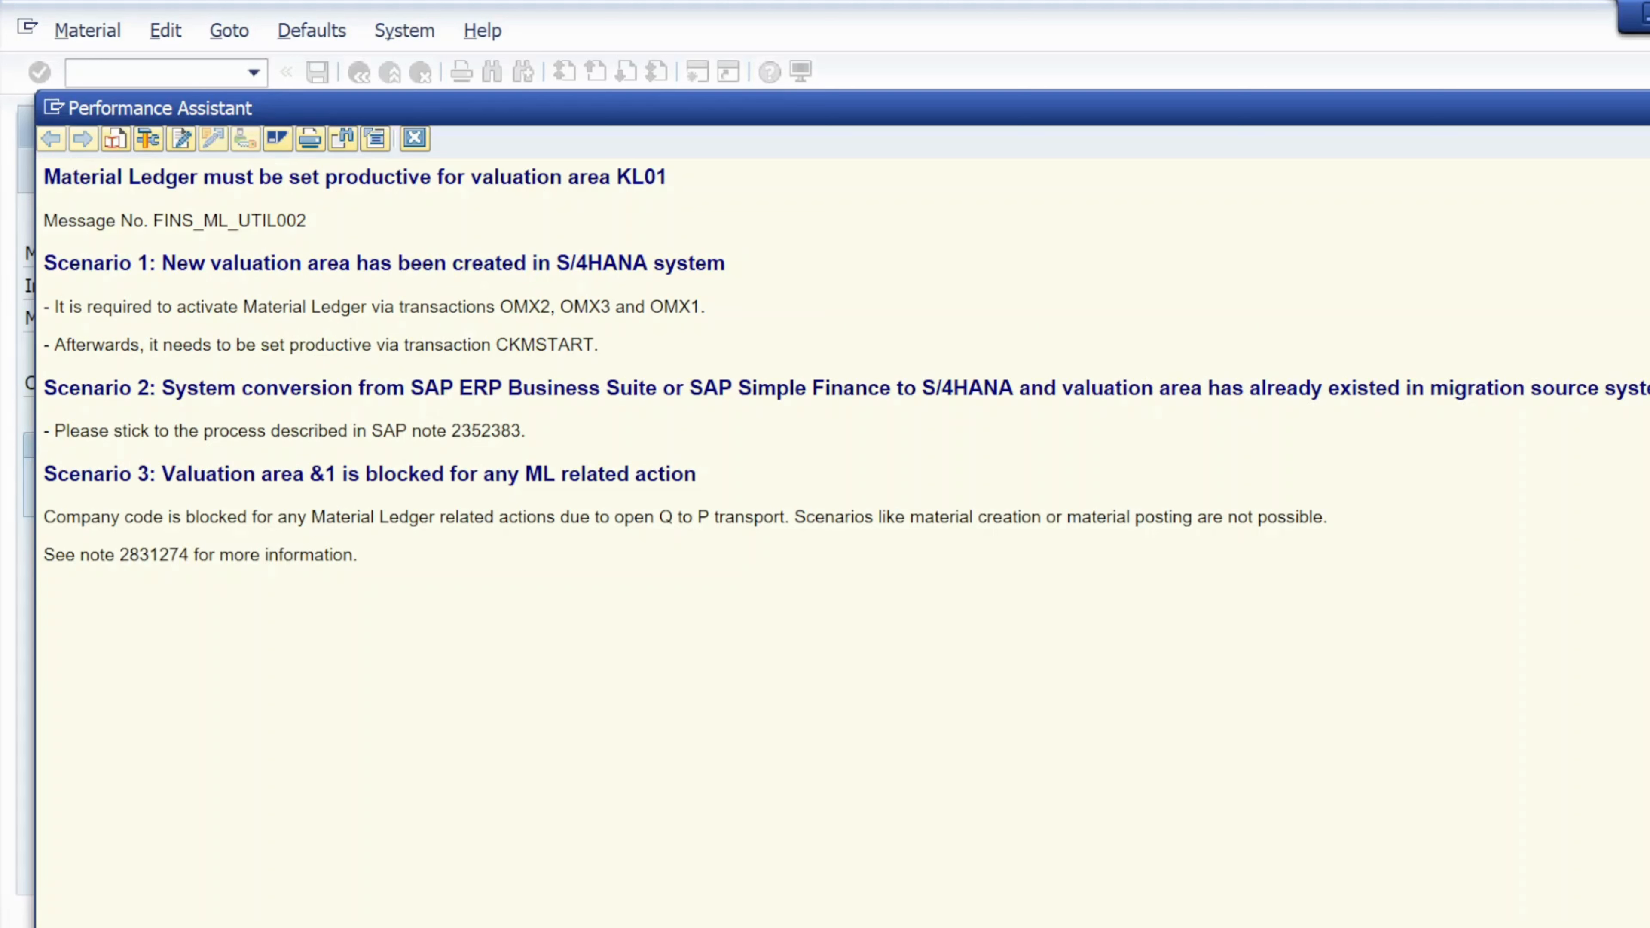
{"action": "mouse_move", "coordinate": [551, 307]}
{"action": "left_mouse_down"}
{"action": "mouse_move", "coordinate": [514, 307]}
{"action": "mouse_move", "coordinate": [609, 307]}
{"action": "mouse_move", "coordinate": [574, 307]}
{"action": "left_mouse_up"}
{"action": "left_click_drag", "start_coordinate": [700, 307], "coordinate": [664, 306]}
{"action": "left_click_drag", "start_coordinate": [55, 345], "coordinate": [216, 345]}
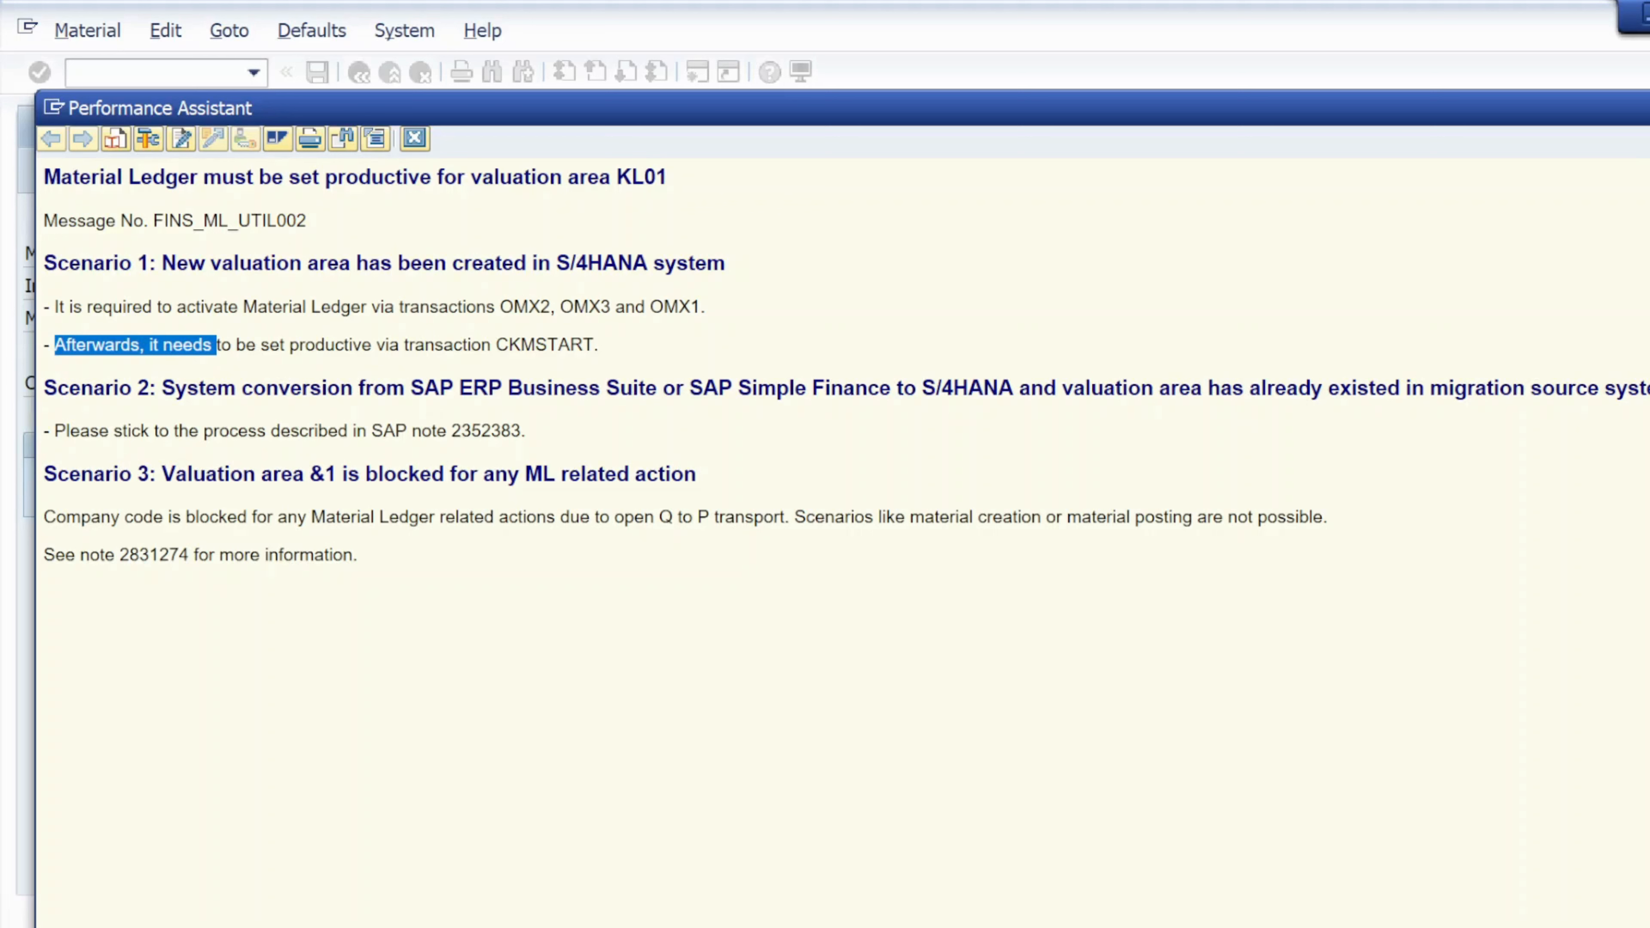
{"action": "left_click_drag", "start_coordinate": [610, 344], "coordinate": [497, 344]}
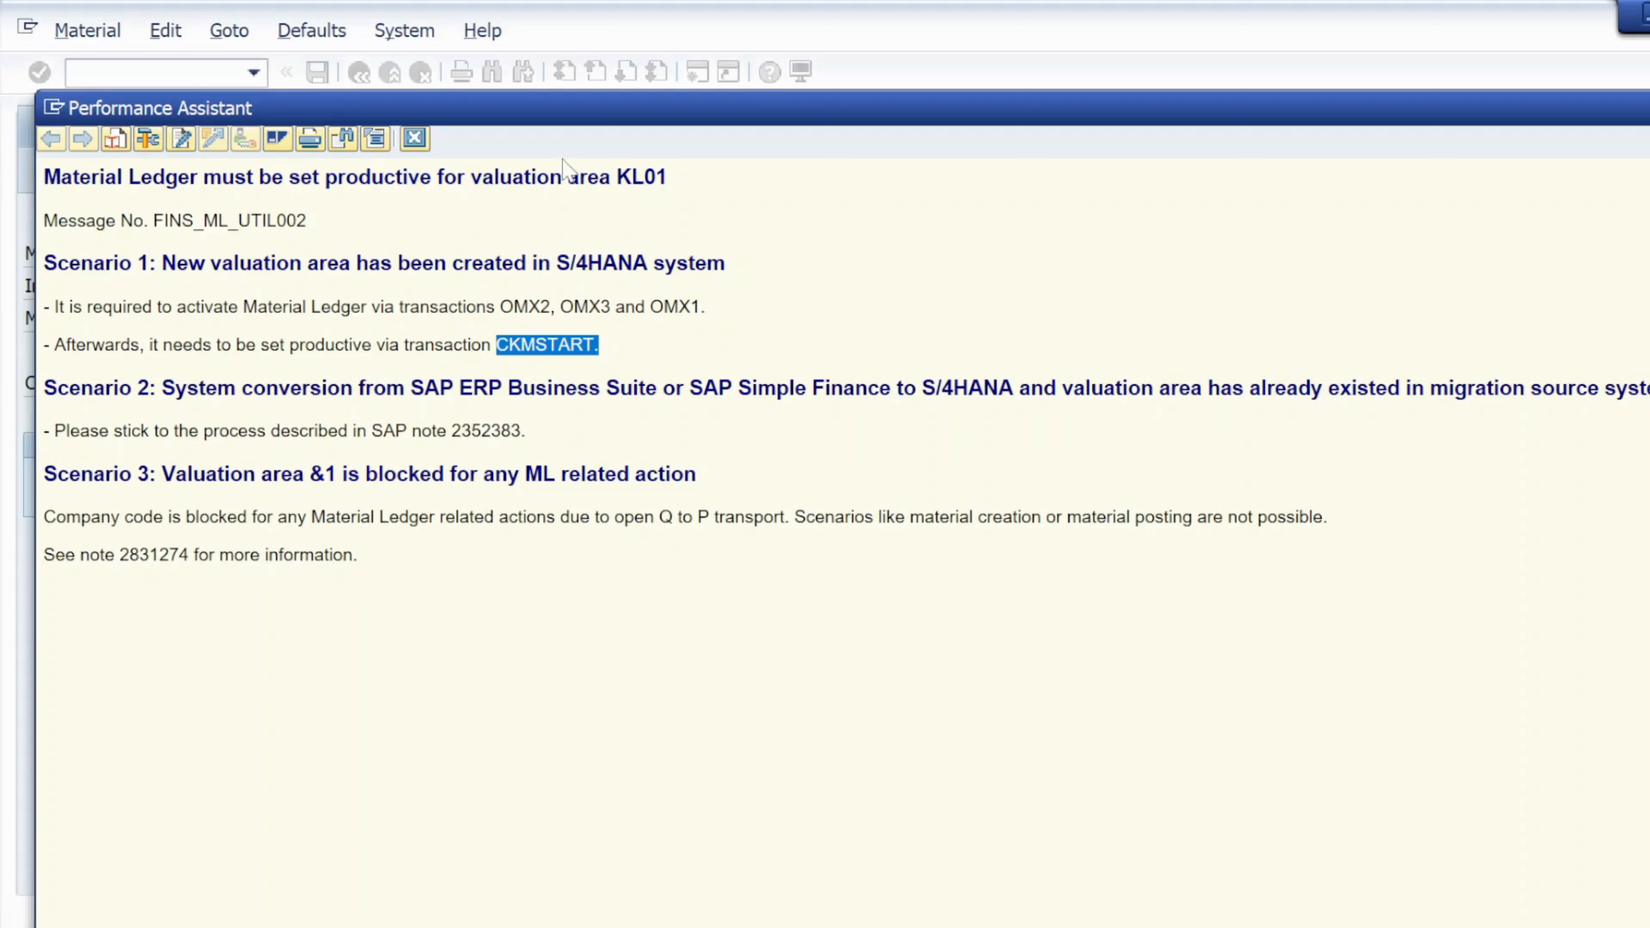
{"action": "left_click", "coordinate": [414, 139]}
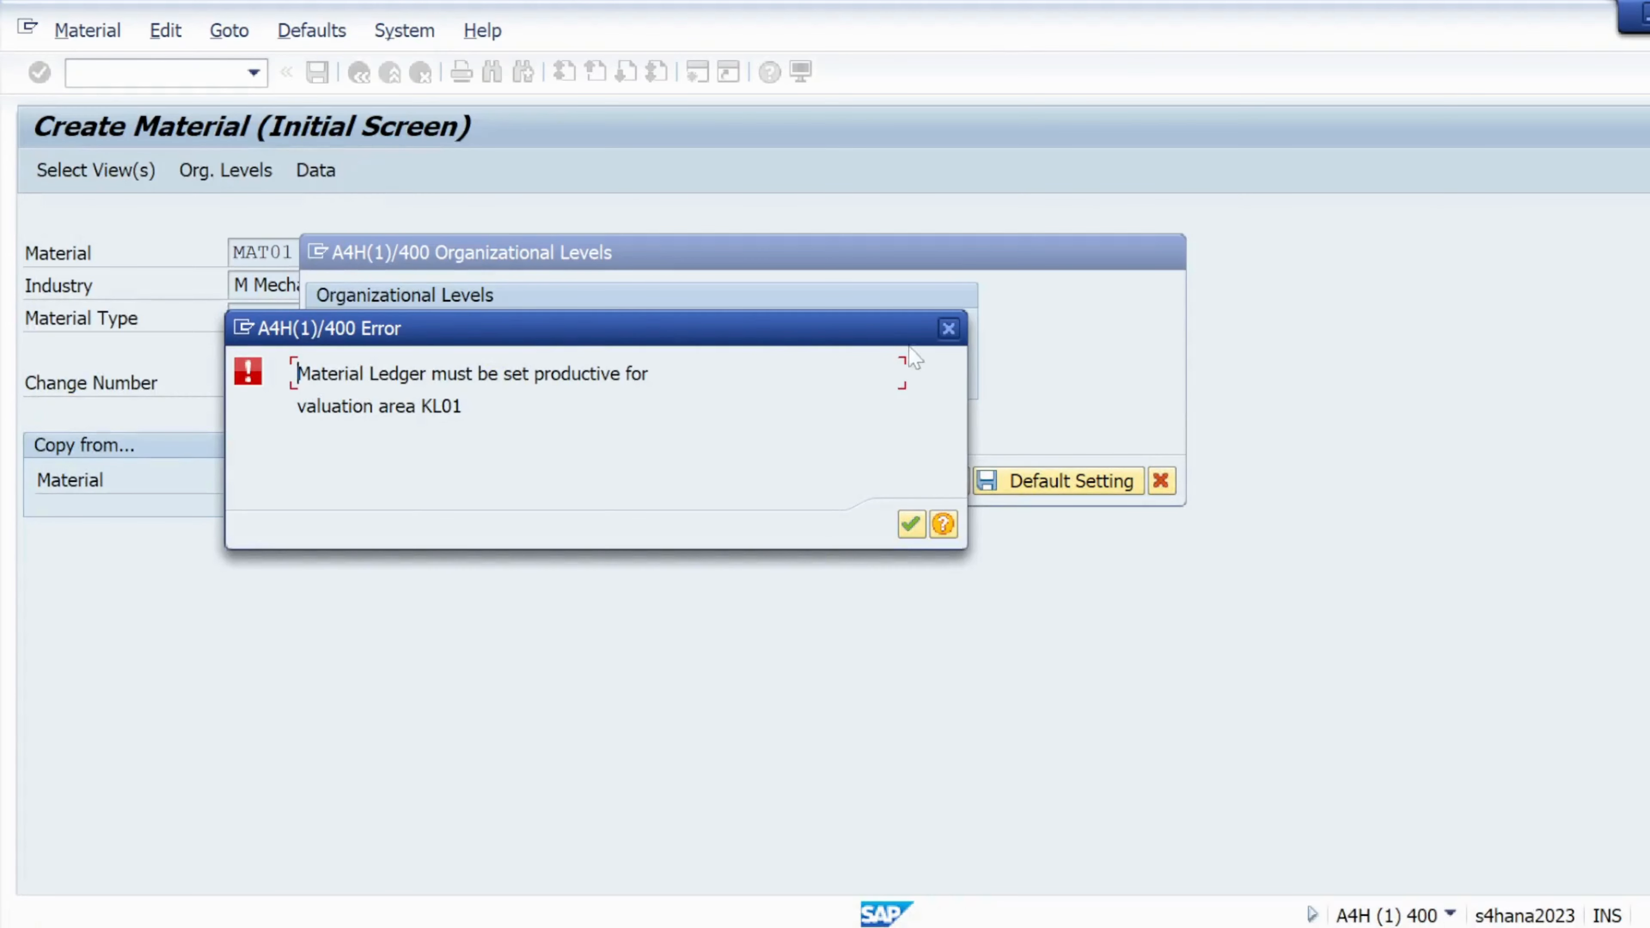
Dismiss the Material Ledger error and Org Levels popups, then run /oomx2 in a new session
{"action": "left_click", "coordinate": [948, 328]}
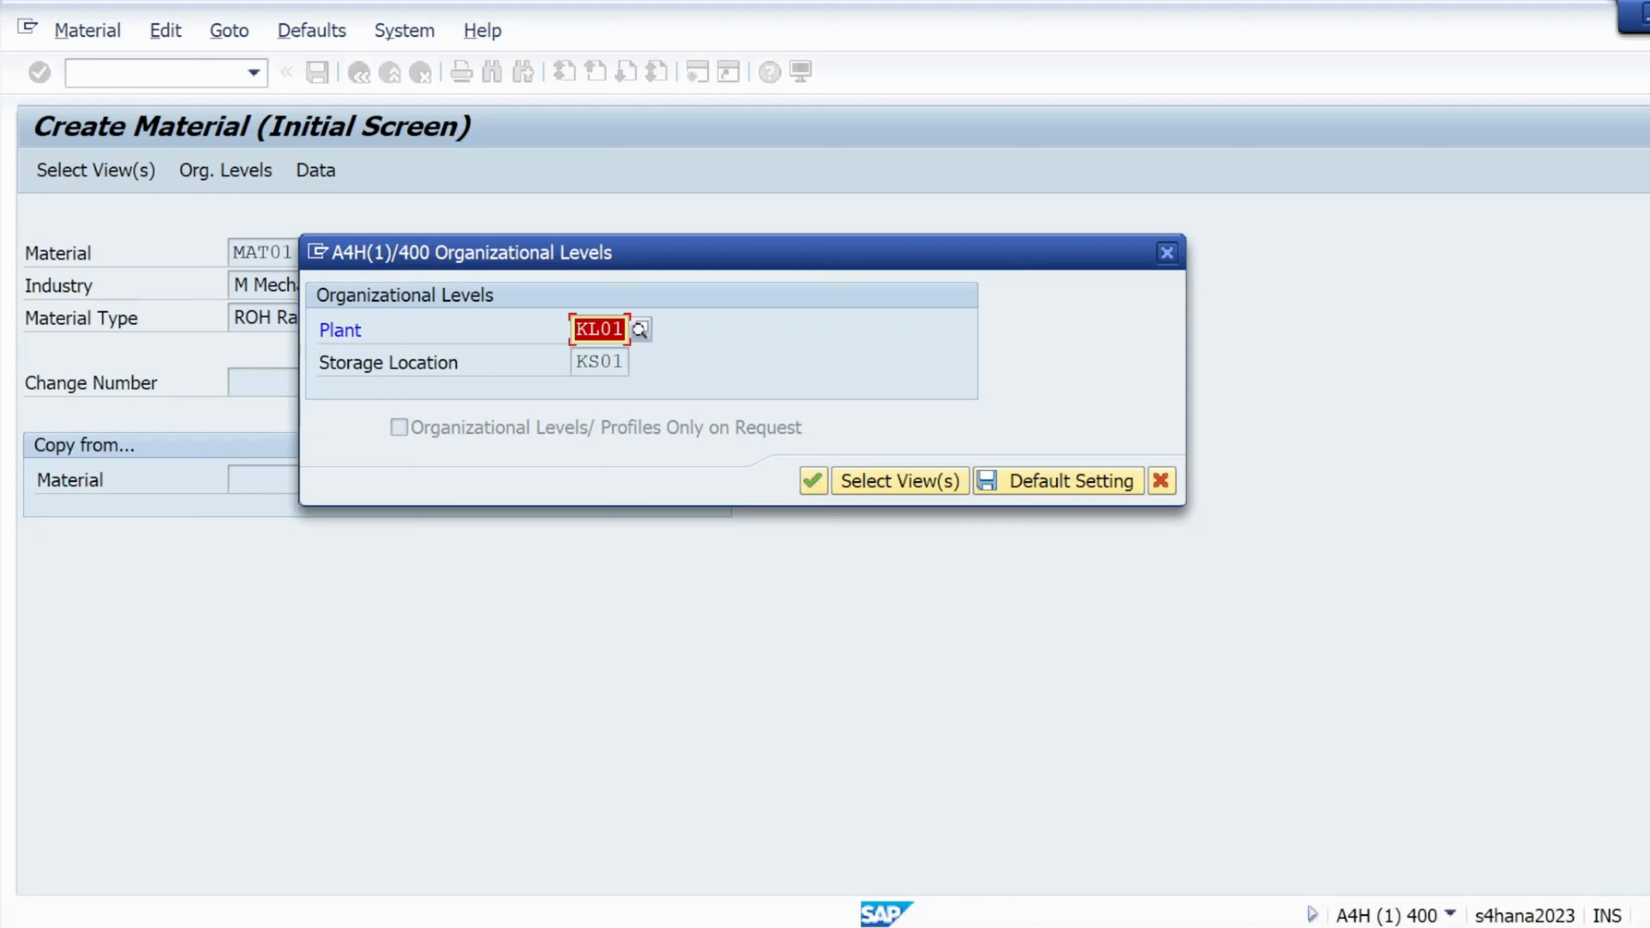
{"action": "left_click", "coordinate": [1167, 253]}
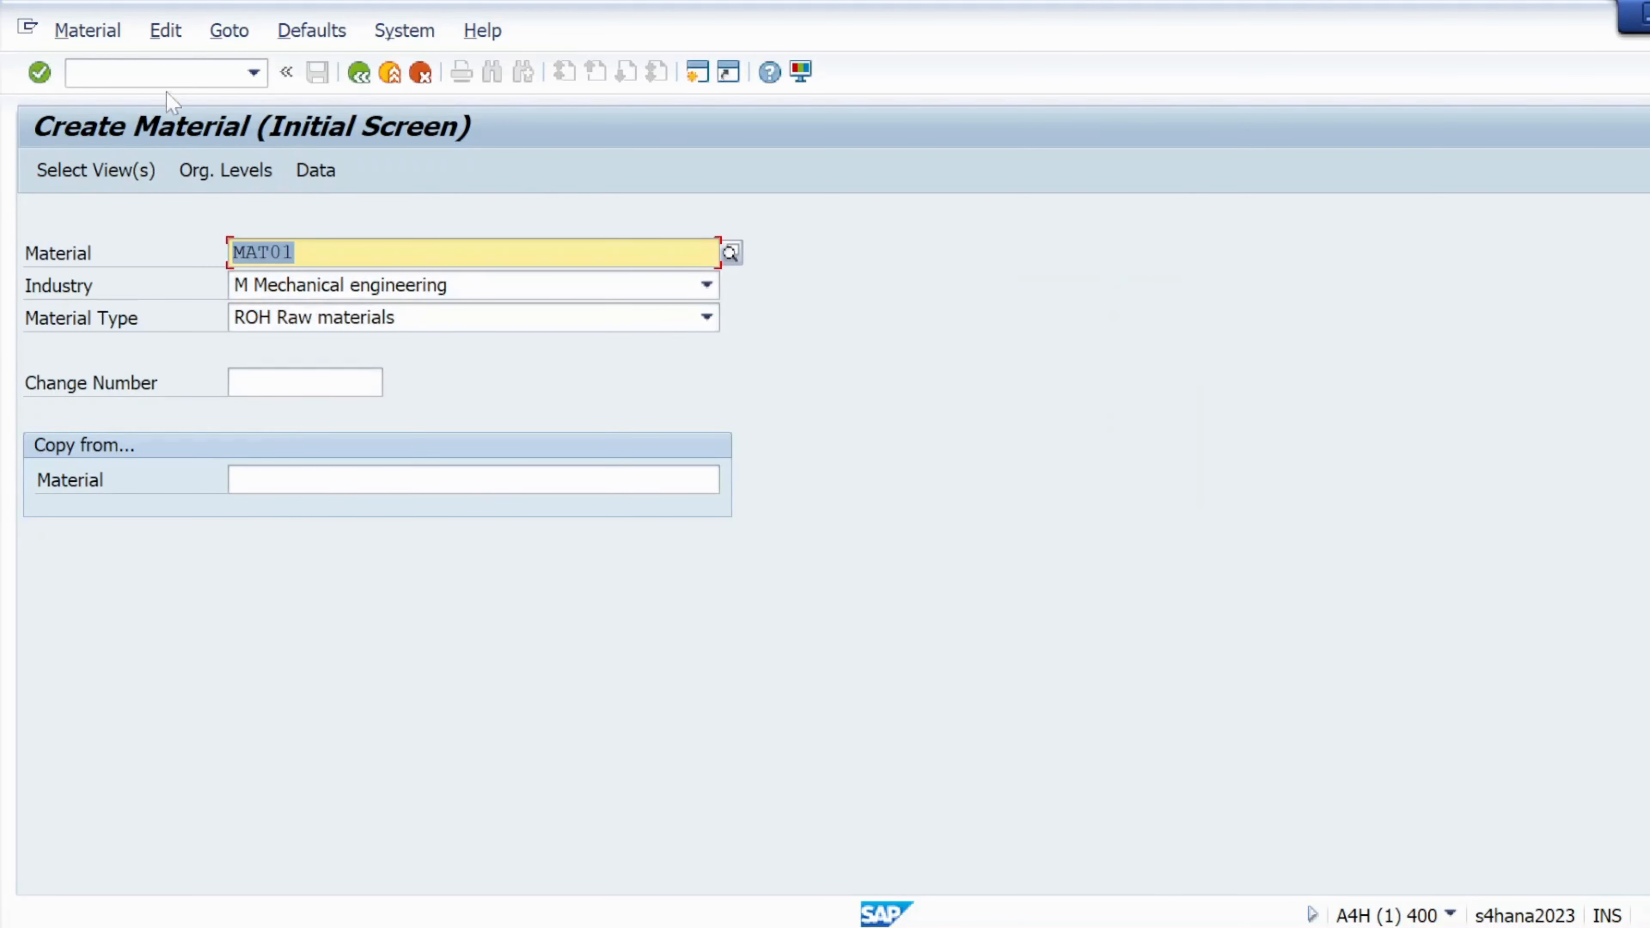
{"action": "left_click", "coordinate": [168, 72]}
{"action": "type", "text": "/o"}
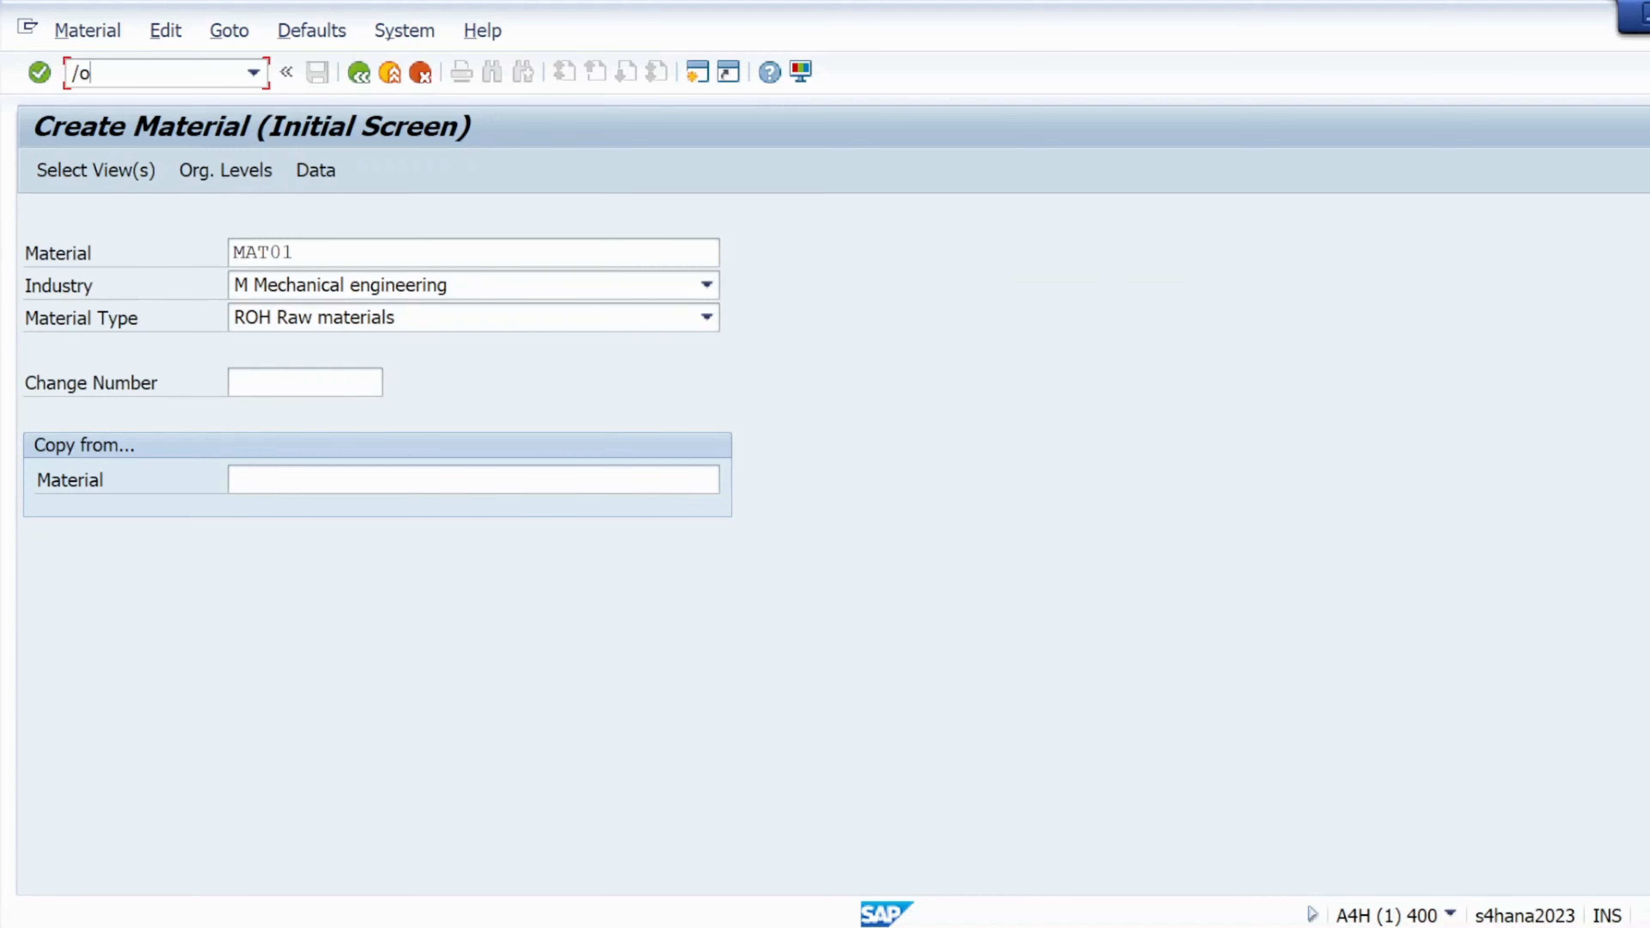
{"action": "type", "text": "m"}
{"action": "key", "text": "BackSpace"}
{"action": "type", "text": "omx2"}
{"action": "key", "text": "Return"}
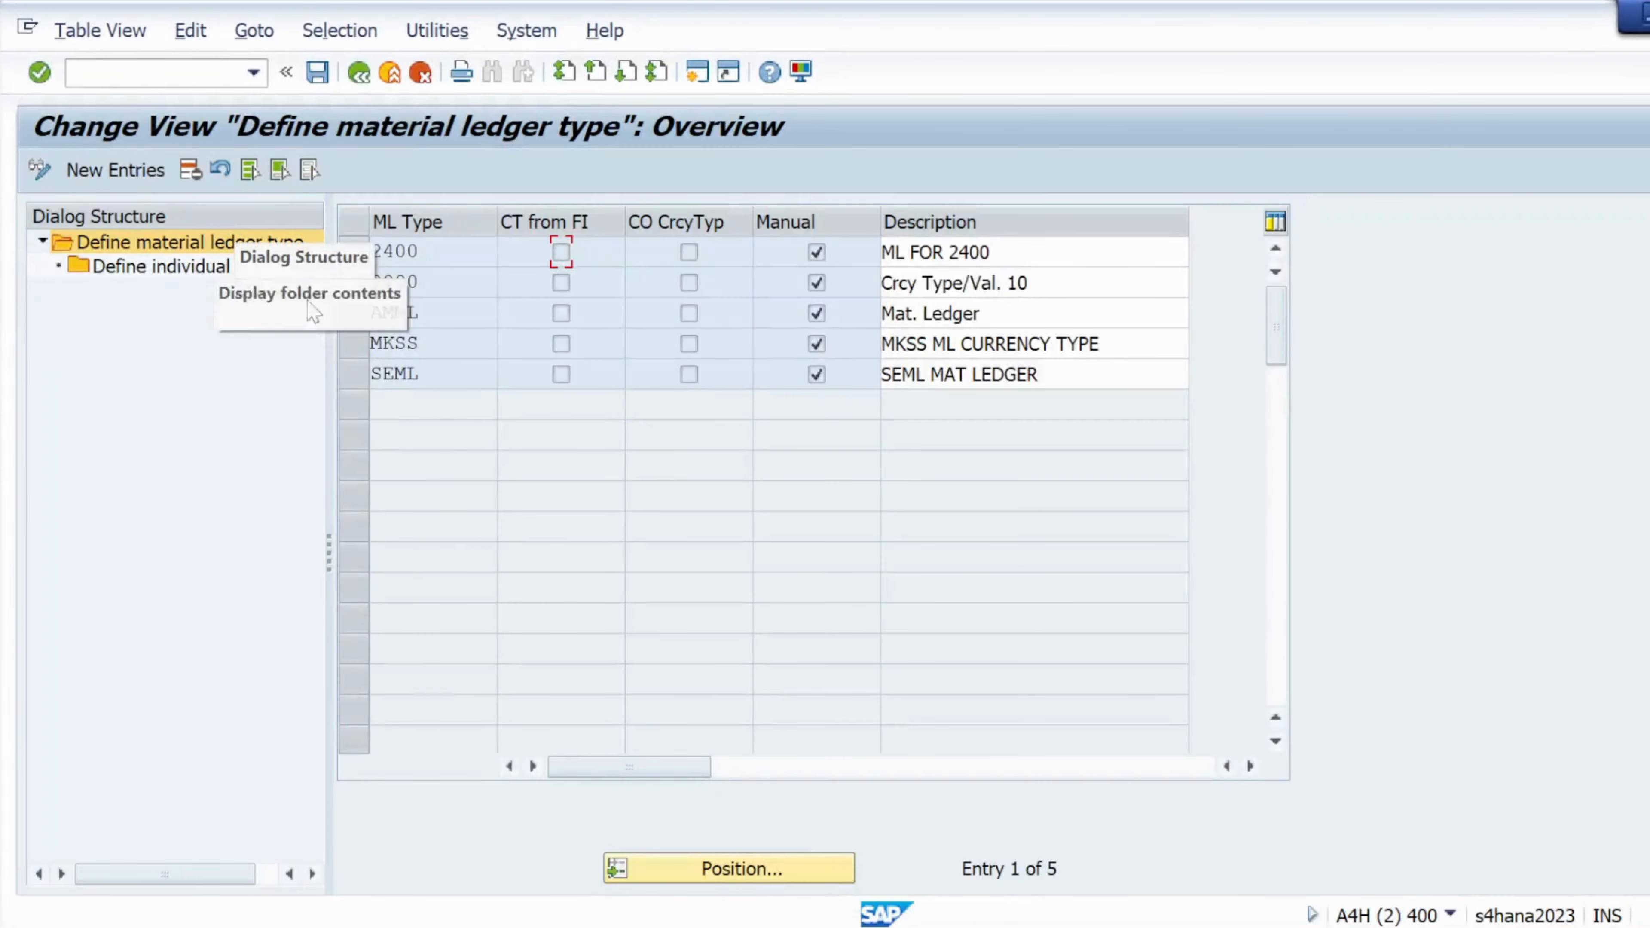
Select the 9000 material ledger type row in the ML type overview
{"action": "left_click", "coordinate": [350, 284]}
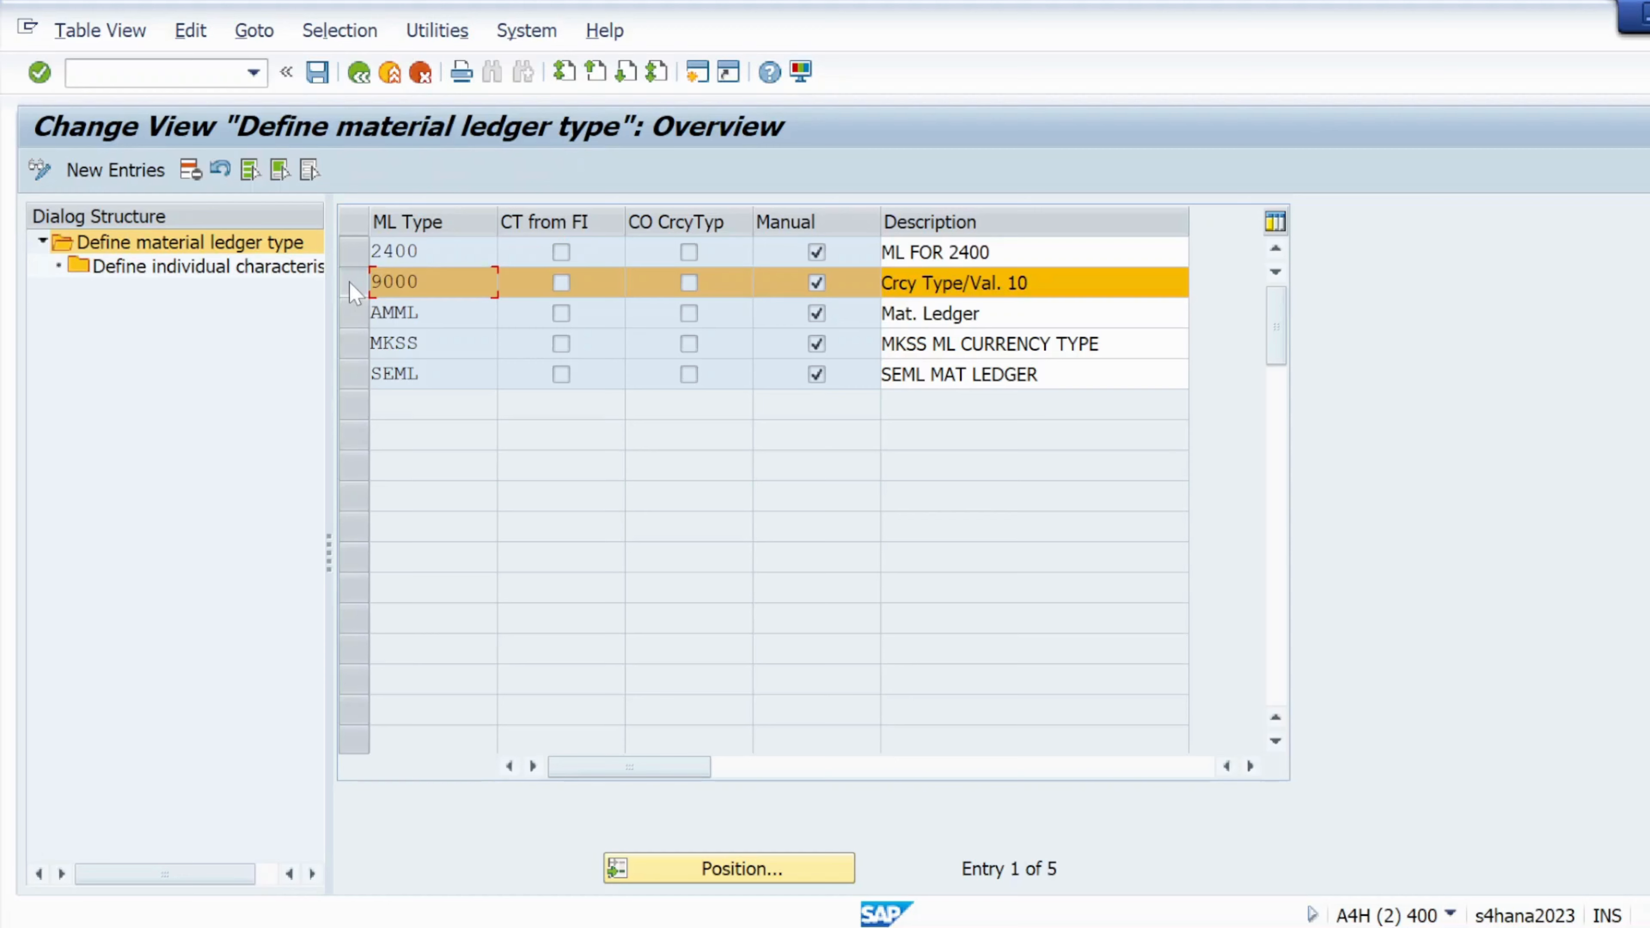
{"action": "left_click", "coordinate": [351, 283]}
{"action": "left_click", "coordinate": [143, 71]}
{"action": "left_click", "coordinate": [407, 282]}
{"action": "key", "text": "shift+Home"}
Run /nomx3 to list material ledger type assignments to valuation areas
{"action": "left_click", "coordinate": [189, 72]}
{"action": "type", "text": "/nomx3"}
{"action": "key", "text": "Return"}
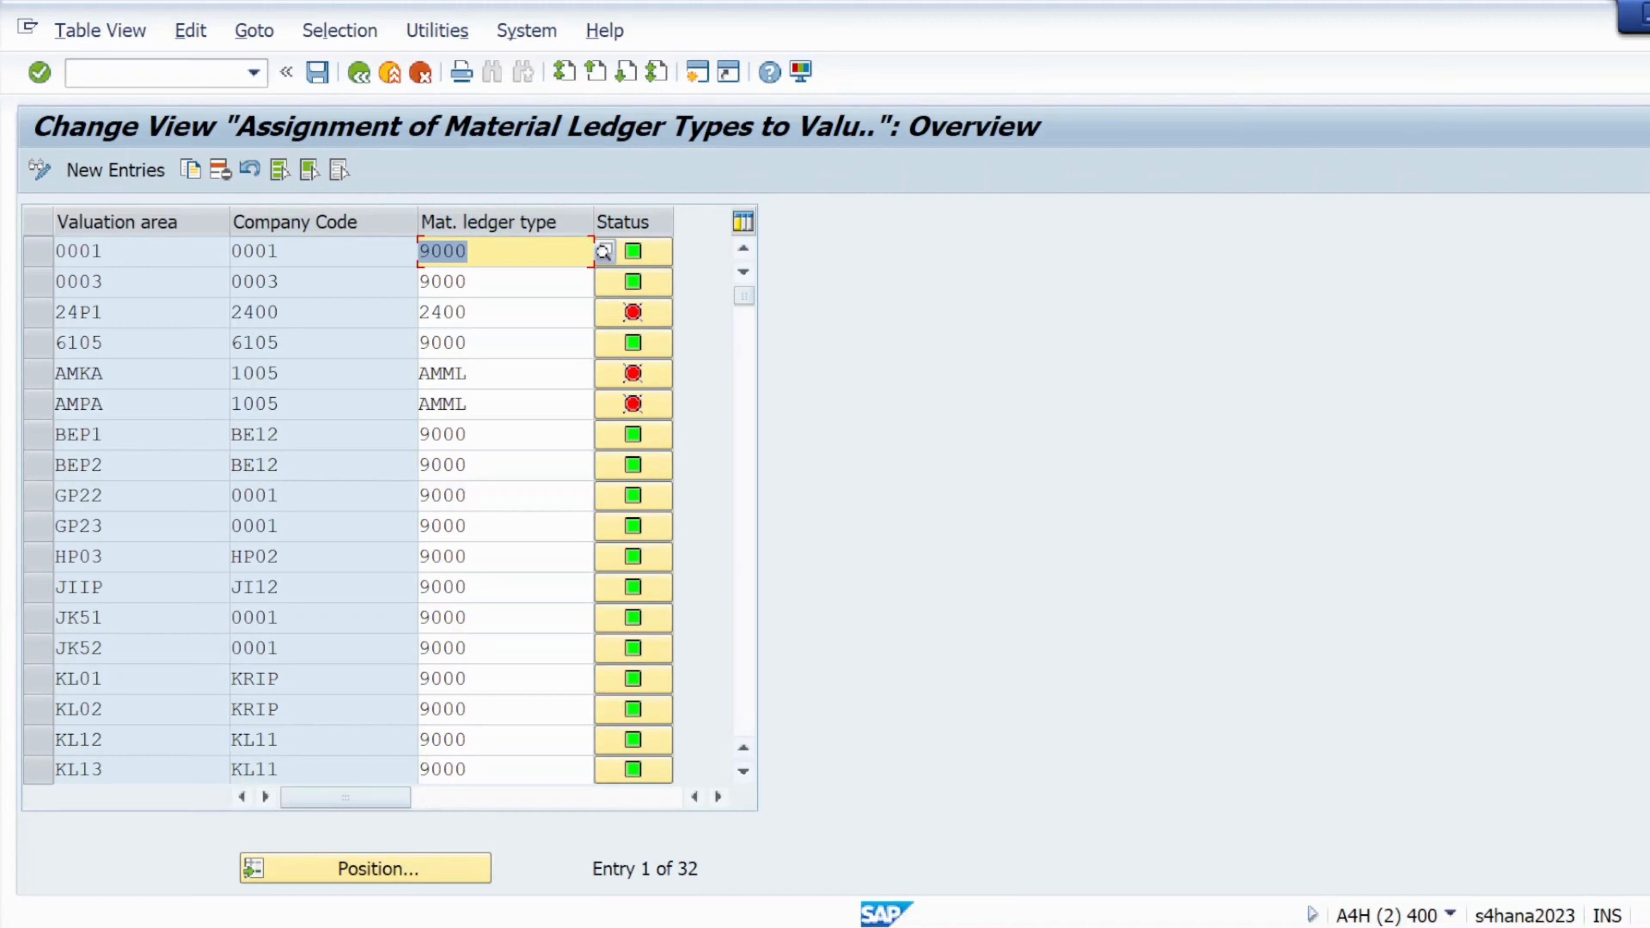
Position the assignment list at valuation area KL01 and select the KL01 and KL02 rows
{"action": "left_click", "coordinate": [359, 869]}
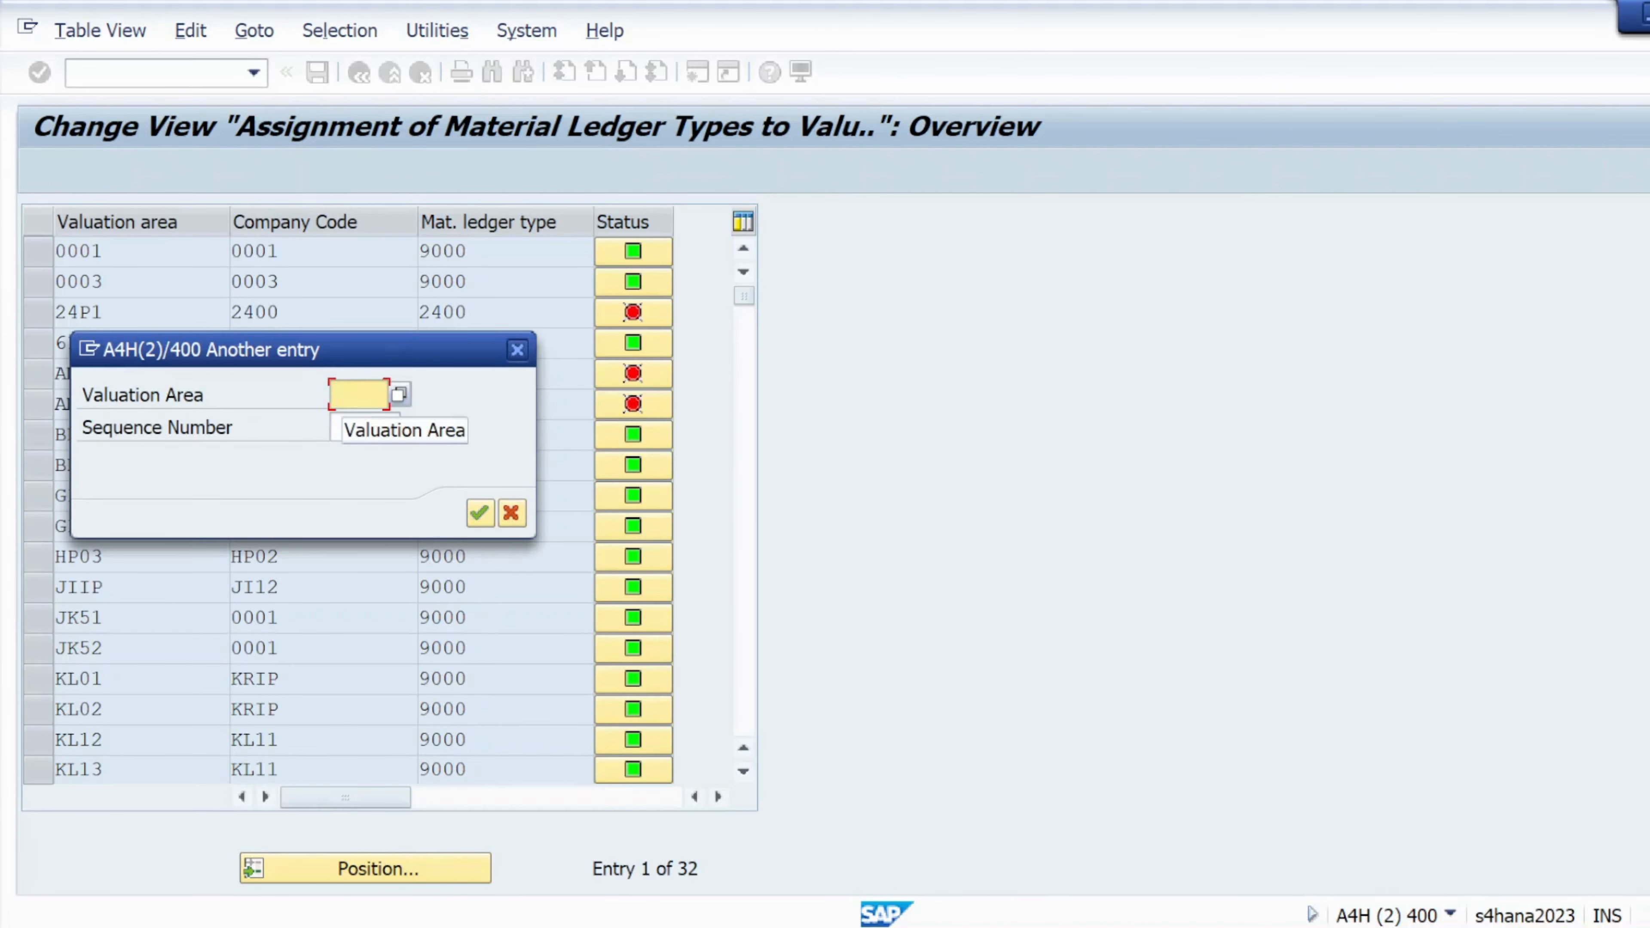
{"action": "type", "text": "kl01"}
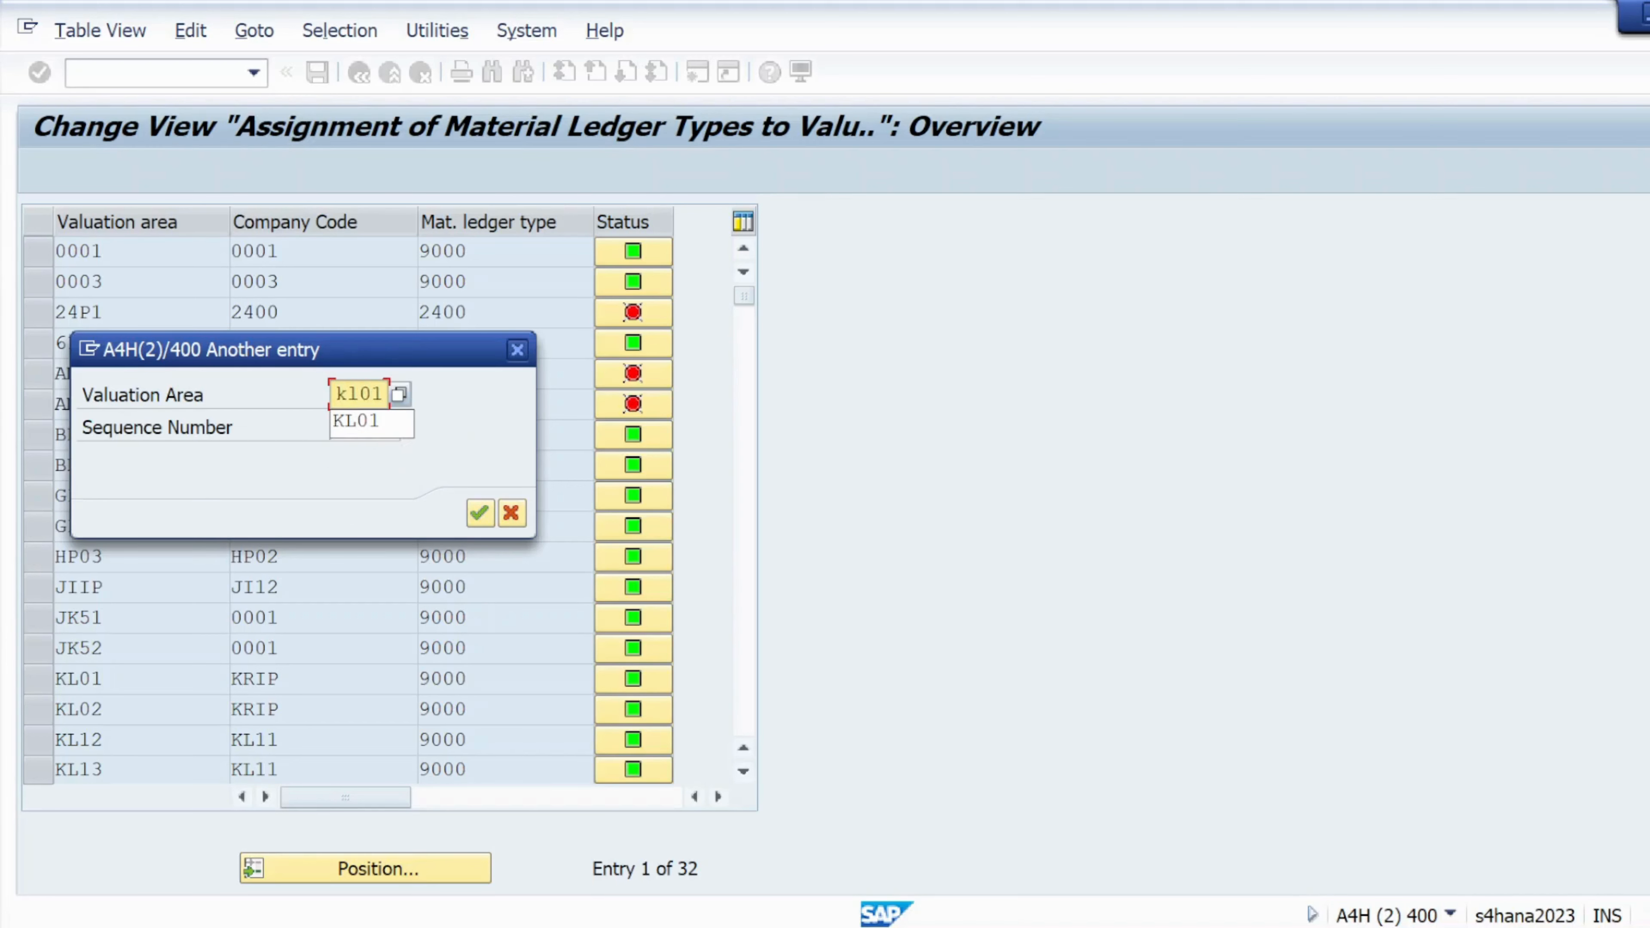
{"action": "key", "text": "Return"}
{"action": "key", "text": "Return"}
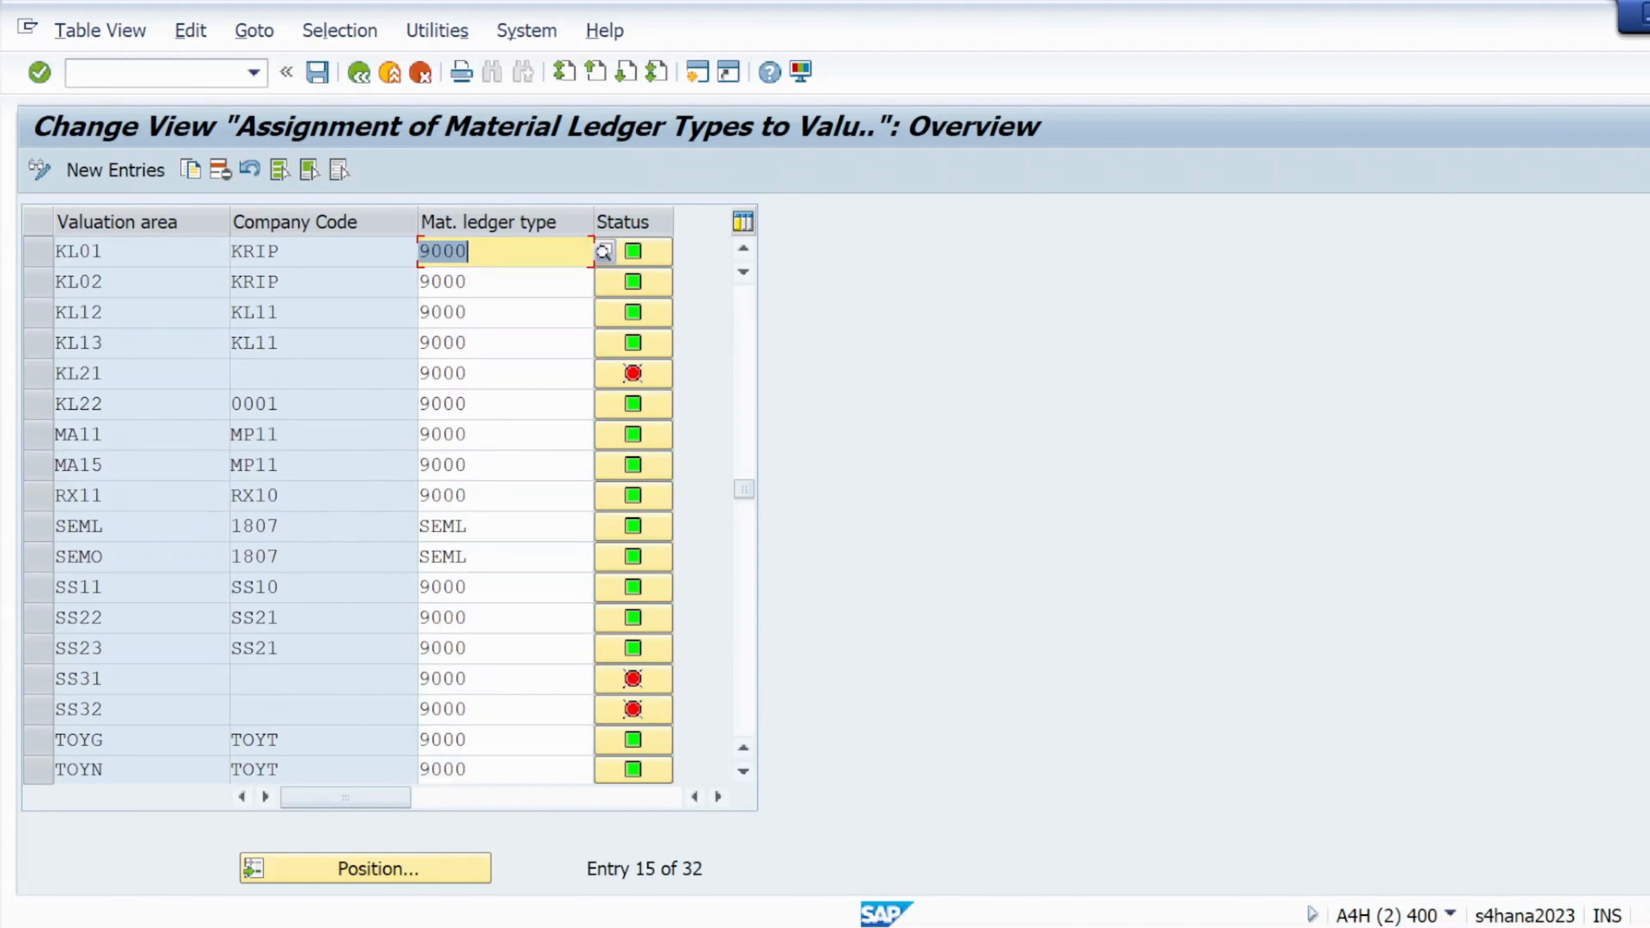
{"action": "left_click", "coordinate": [38, 252]}
{"action": "left_click", "coordinate": [32, 288]}
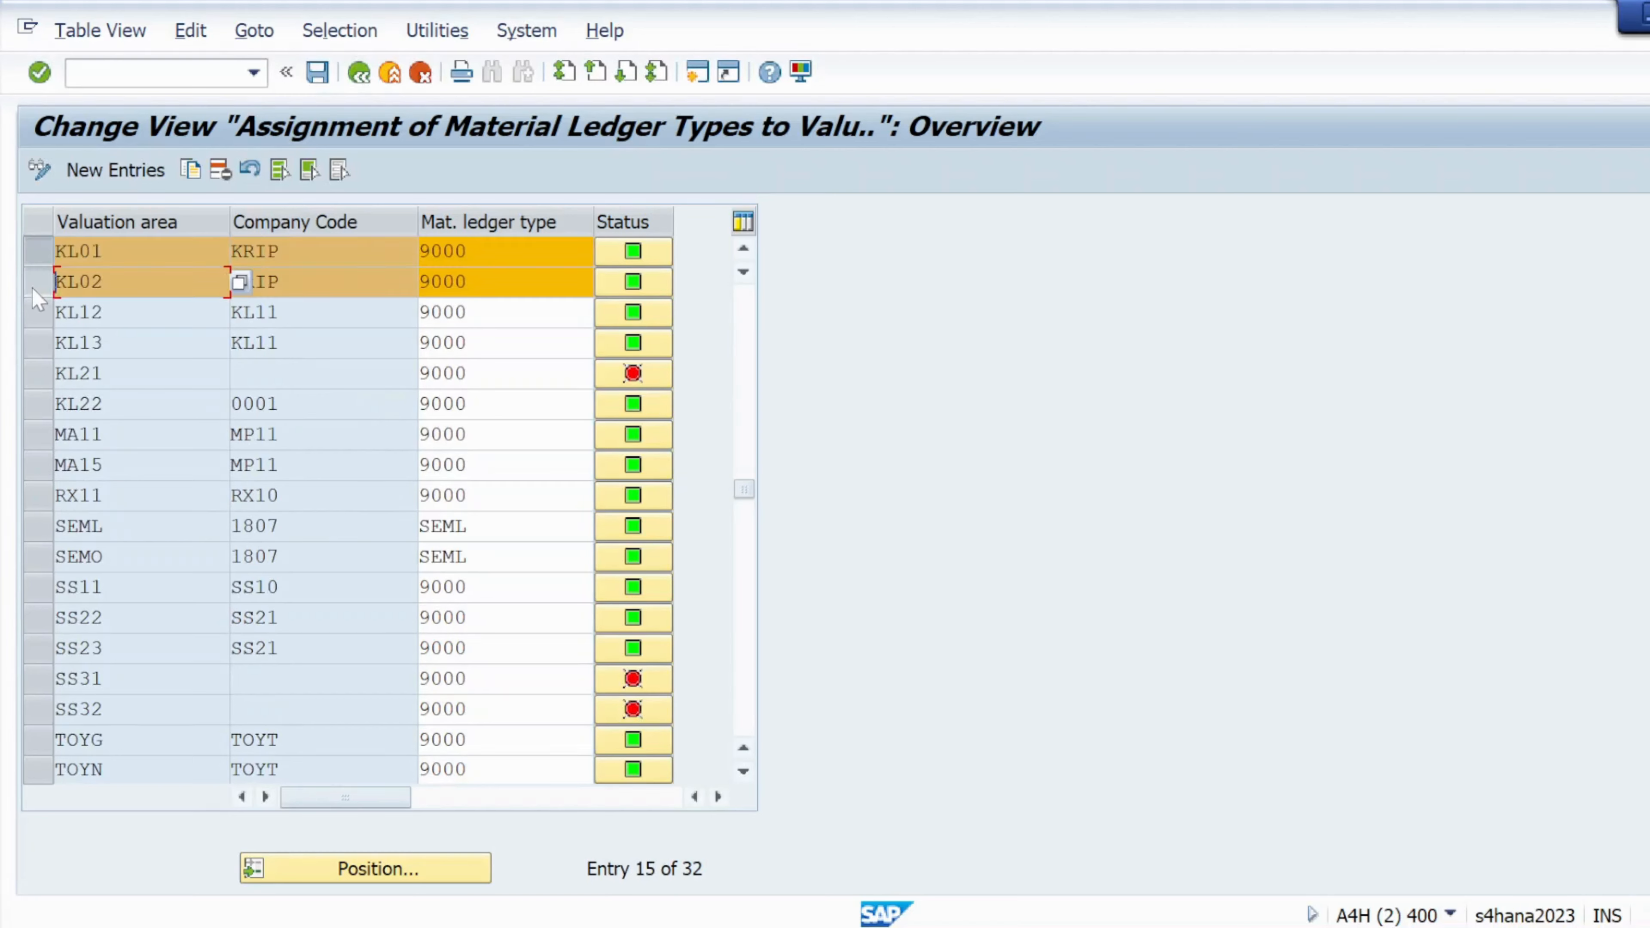
{"action": "left_click", "coordinate": [38, 283]}
{"action": "left_click", "coordinate": [36, 253]}
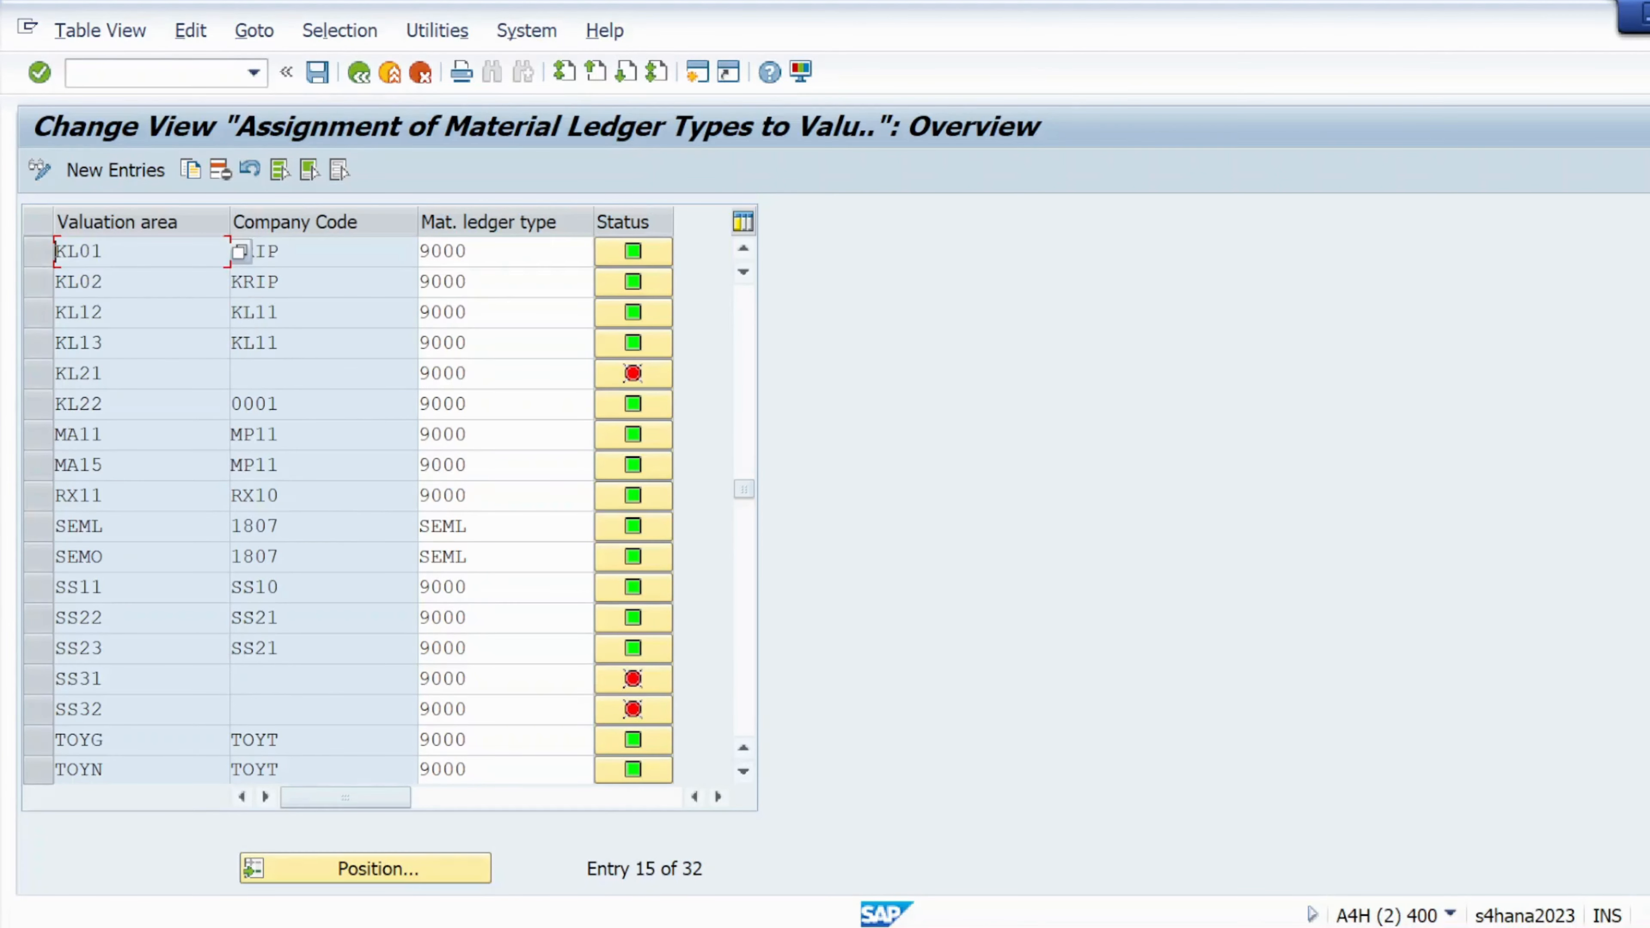
Confirm KL01 and KL02 both carry ledger type 9000, then check and save the entries
{"action": "left_click", "coordinate": [279, 281]}
{"action": "left_click", "coordinate": [494, 253]}
{"action": "left_click", "coordinate": [495, 282]}
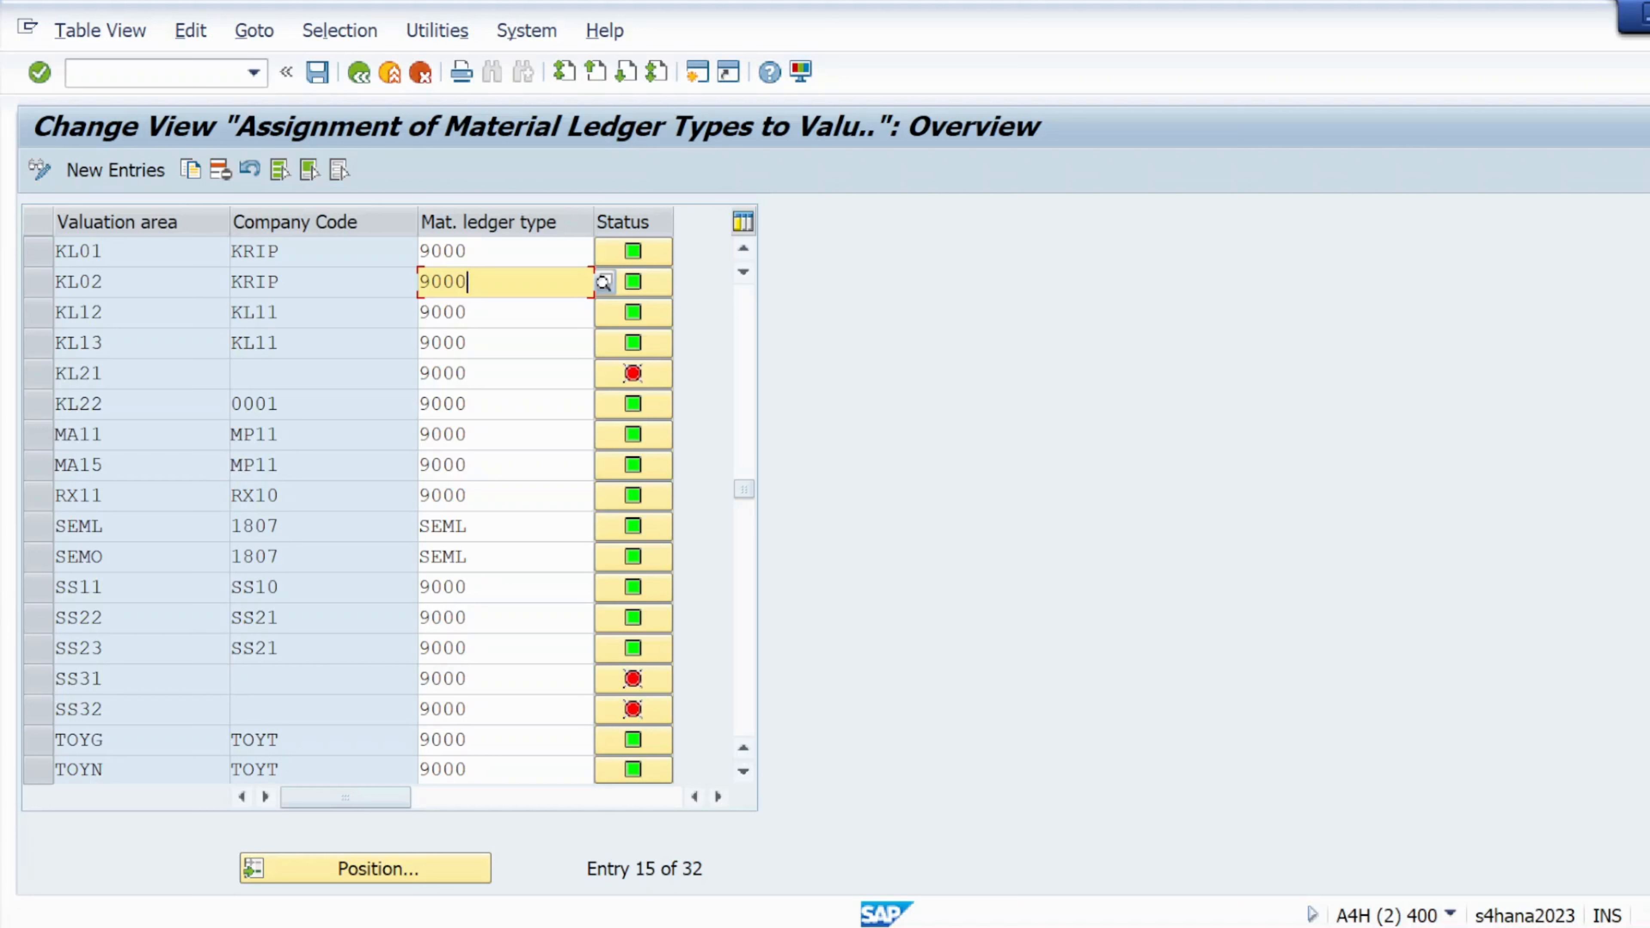
{"action": "left_click_drag", "start_coordinate": [104, 282], "coordinate": [55, 251]}
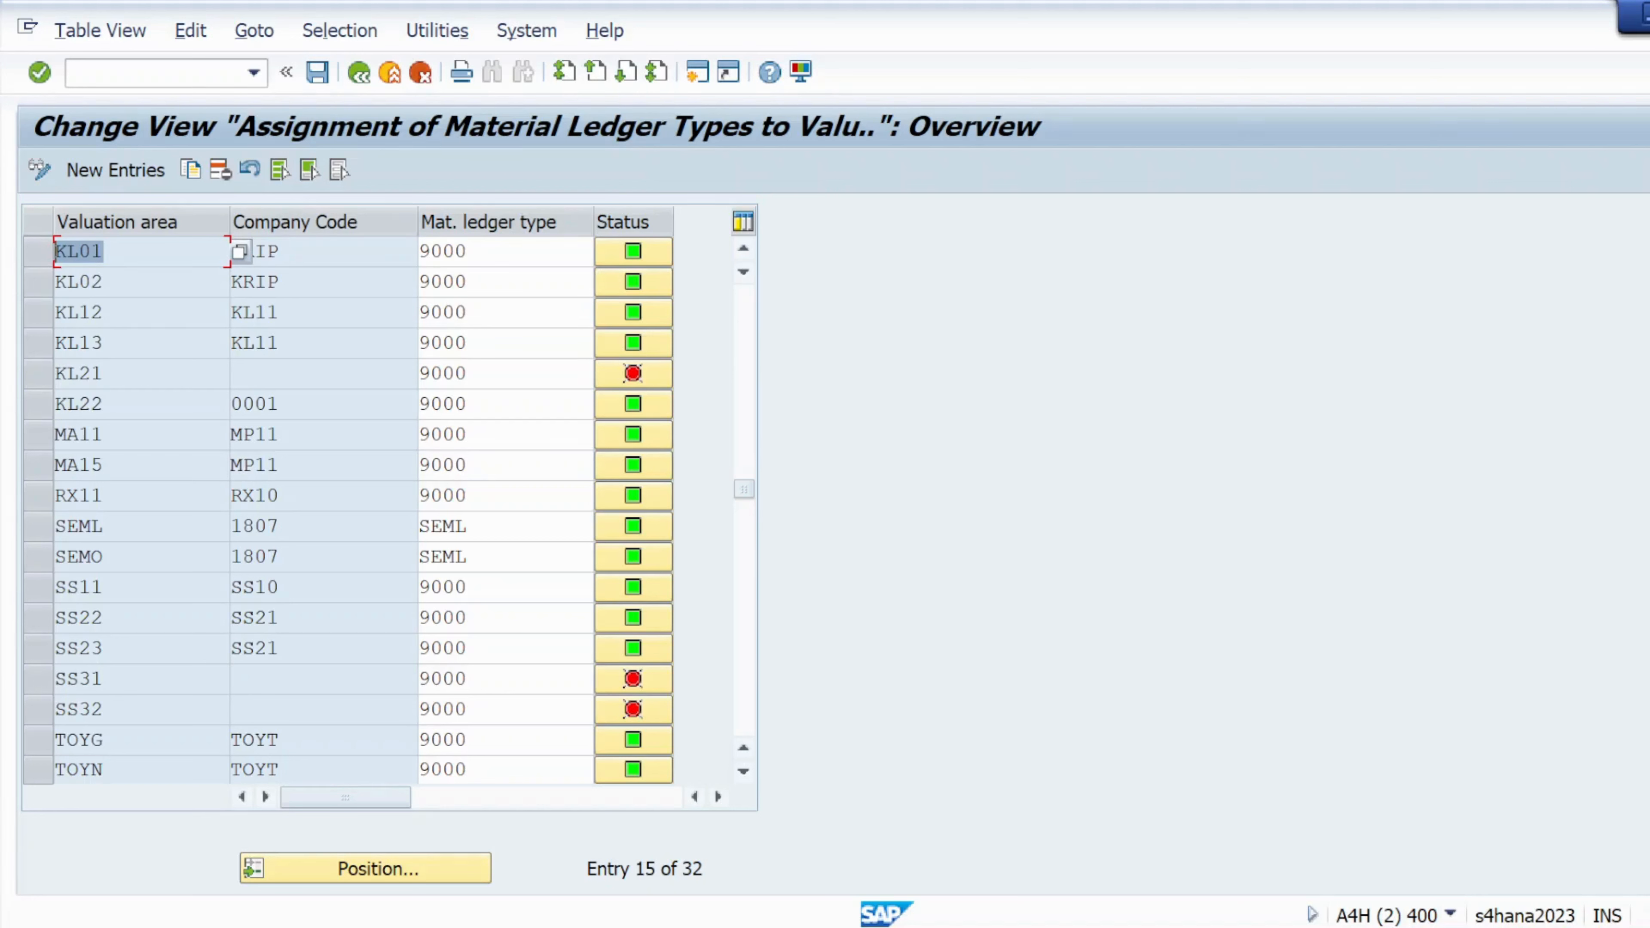
{"action": "left_click_drag", "start_coordinate": [468, 282], "coordinate": [414, 259]}
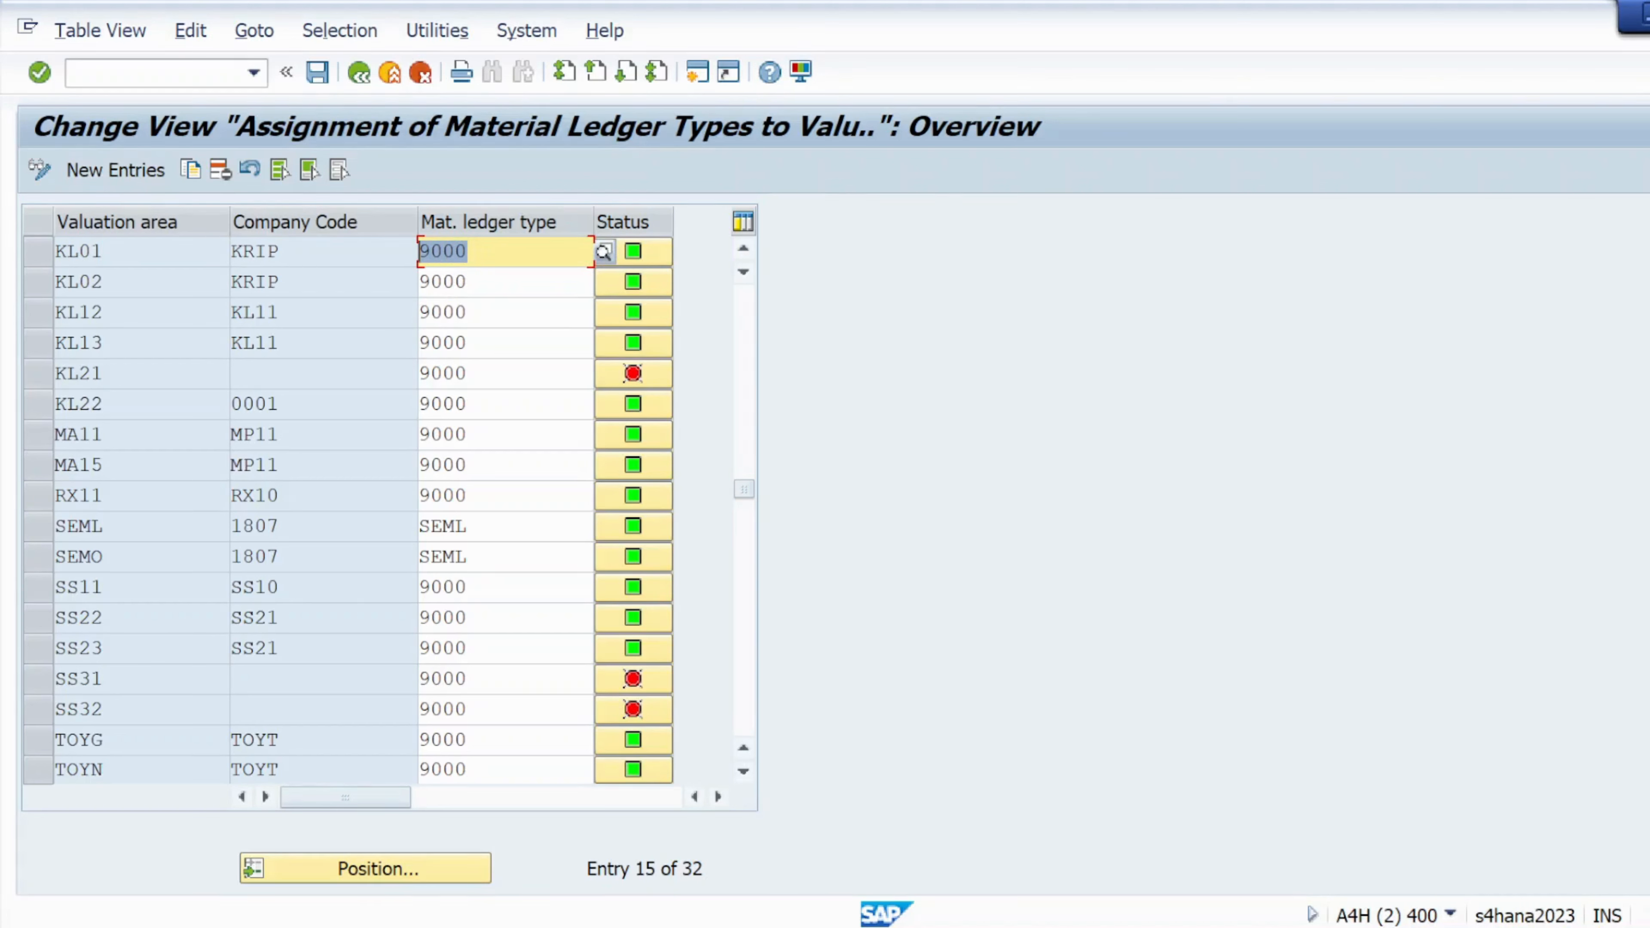
{"action": "mouse_move", "coordinate": [640, 258]}
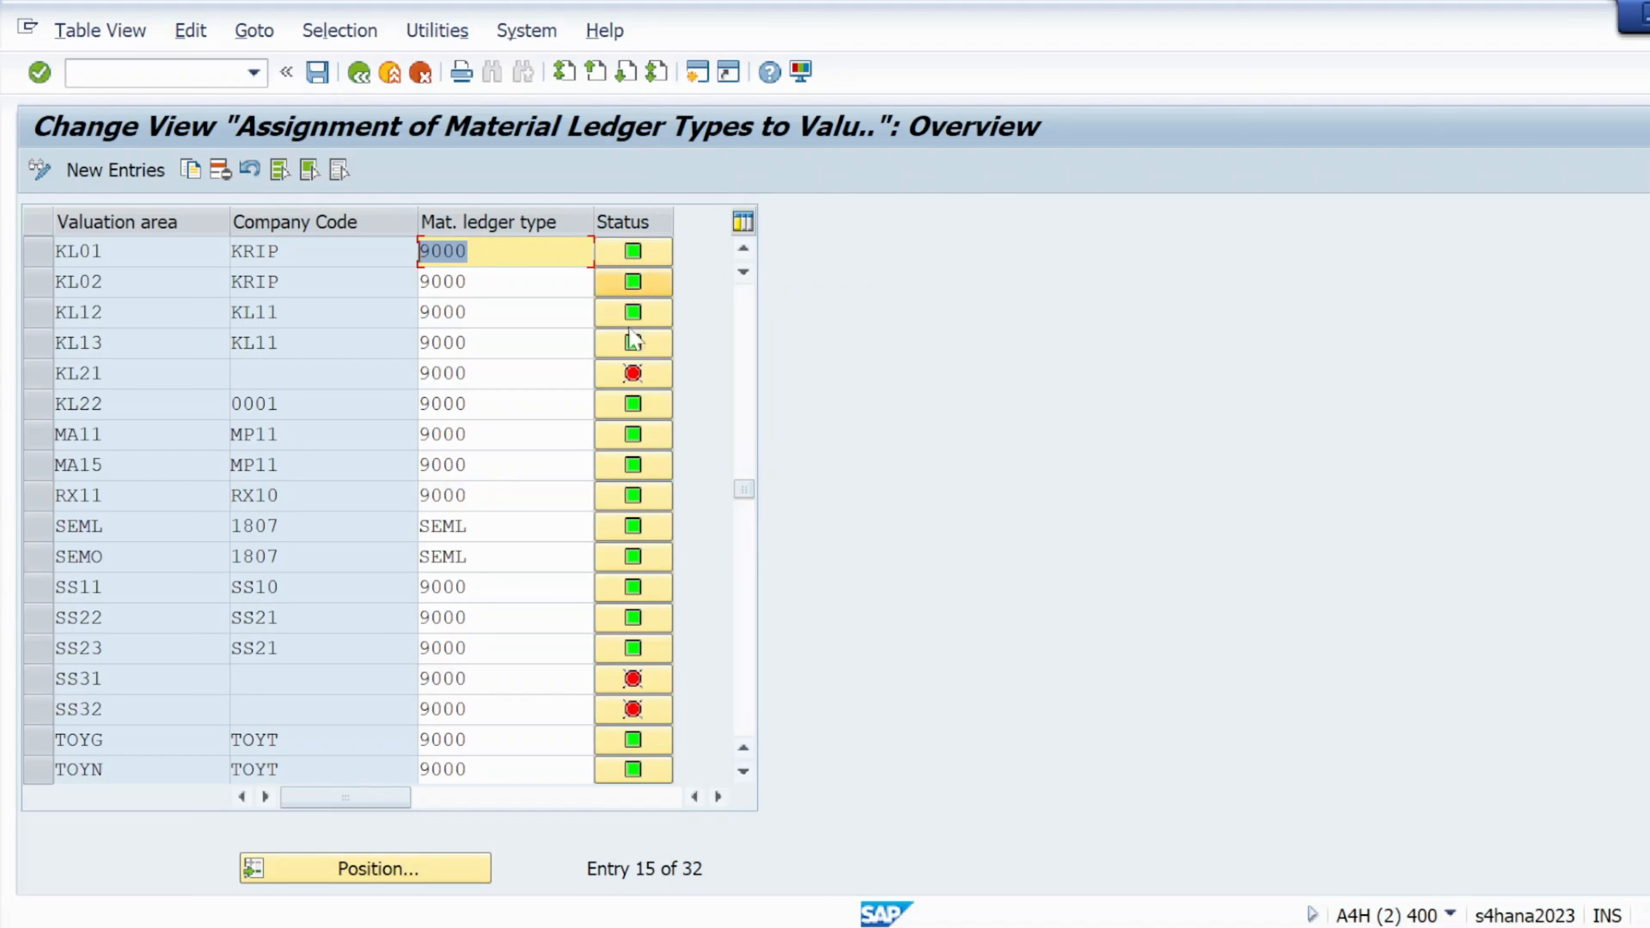
{"action": "mouse_move", "coordinate": [633, 374]}
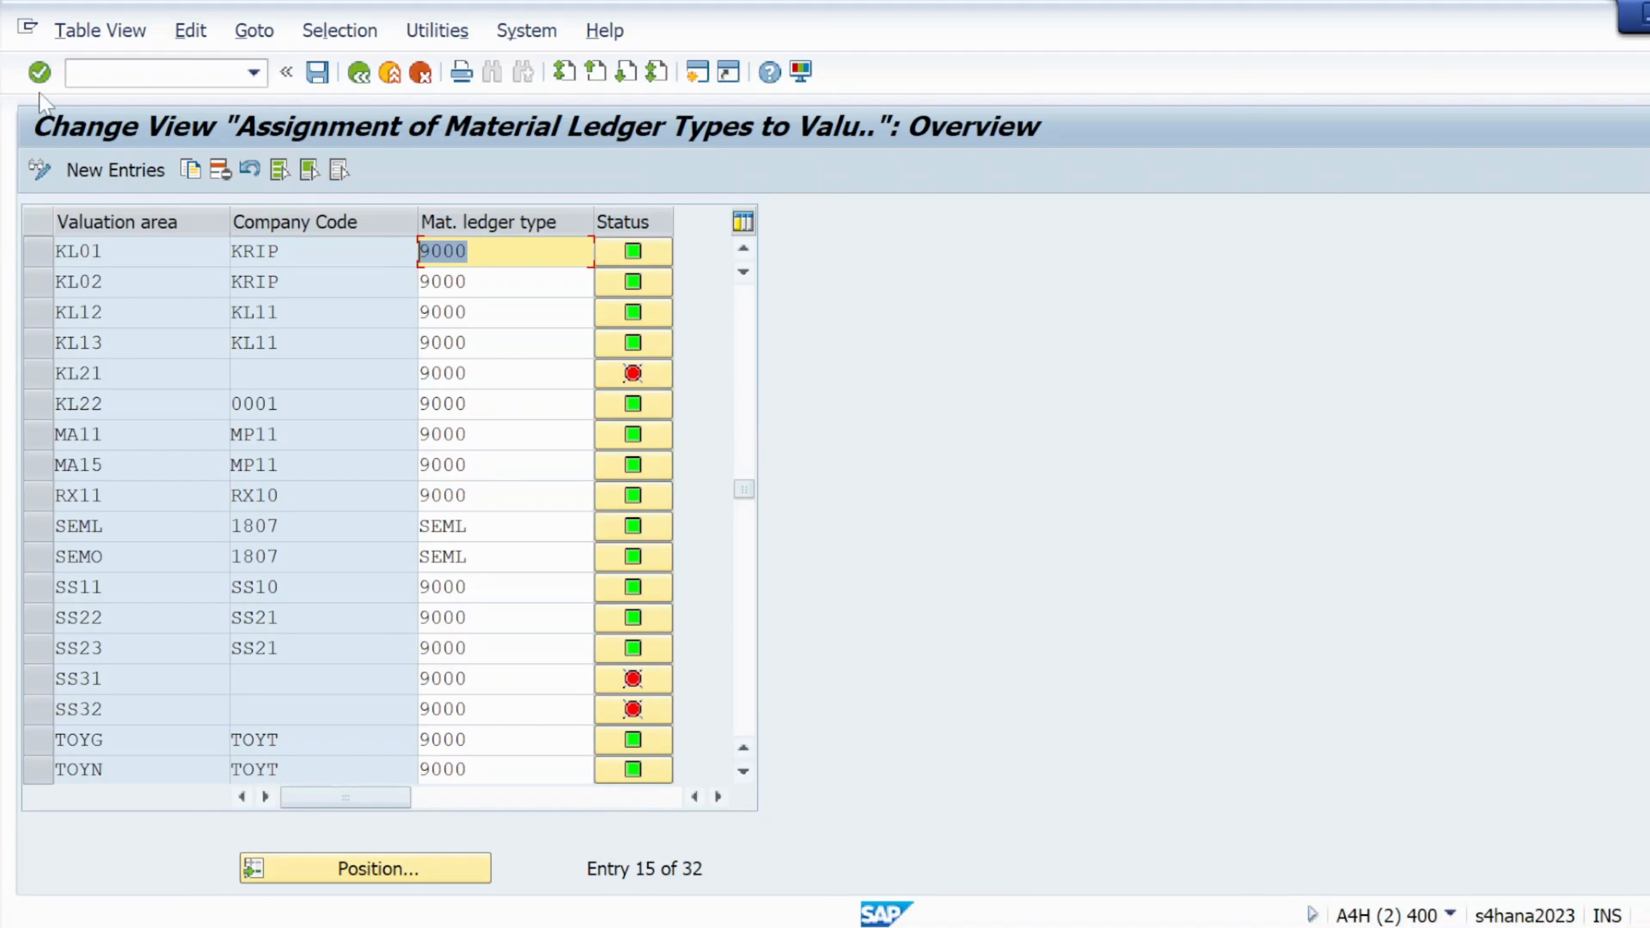
{"action": "left_click", "coordinate": [39, 71]}
{"action": "left_click", "coordinate": [317, 73]}
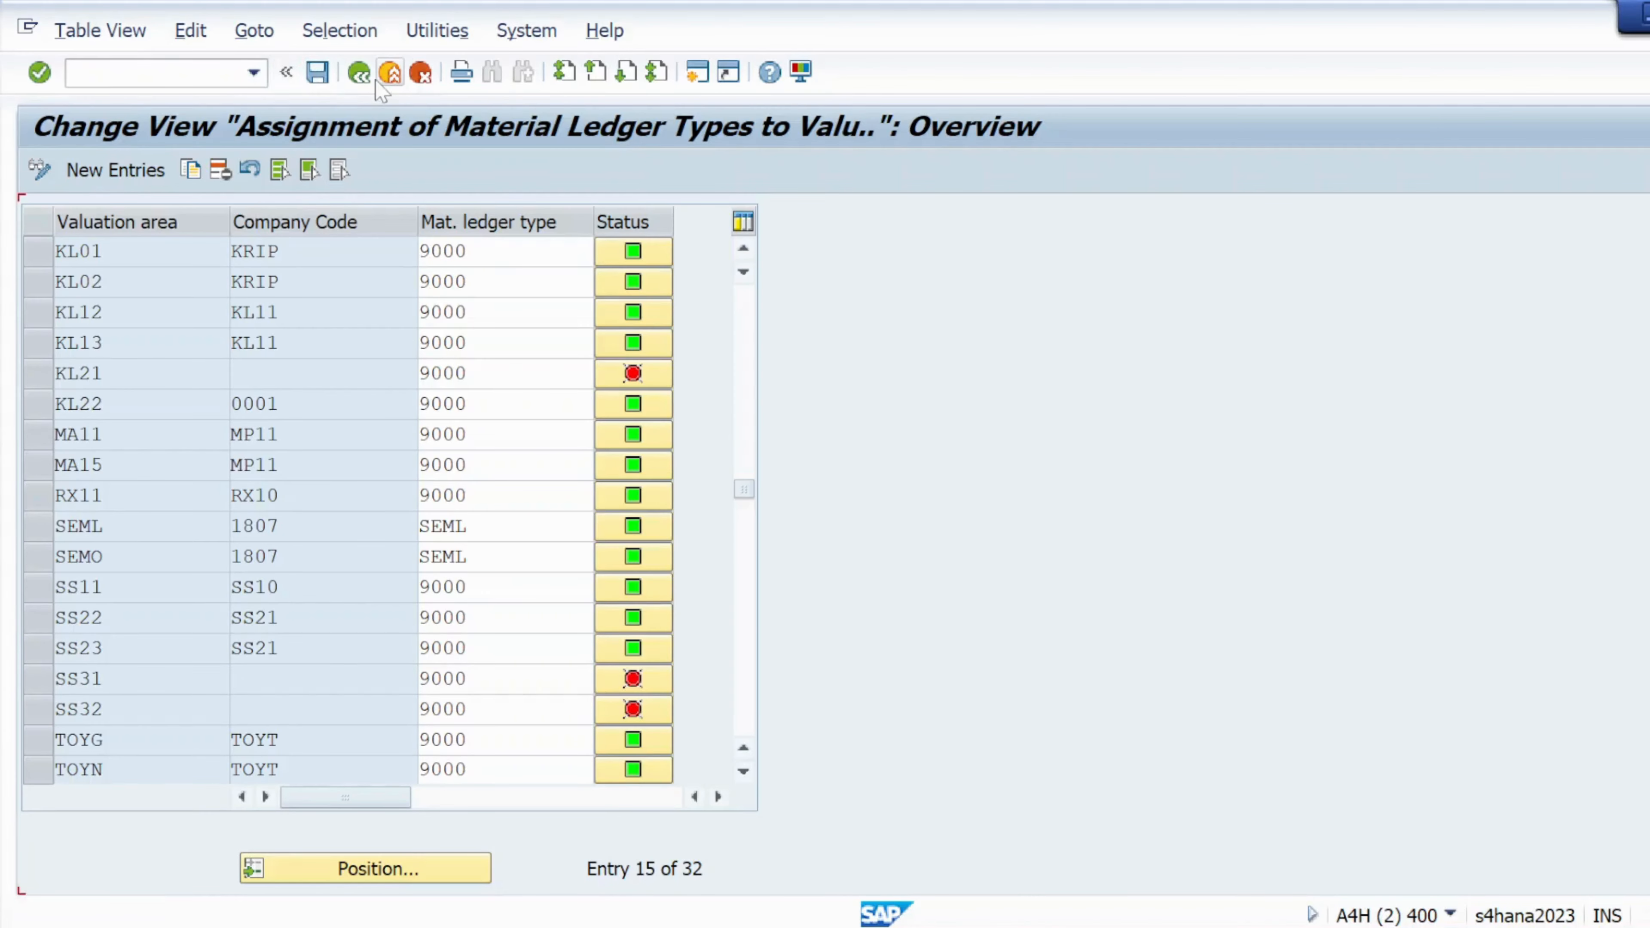
Go back, run OMX1 and position the activation list at valuation area KL01
{"action": "left_click", "coordinate": [359, 77]}
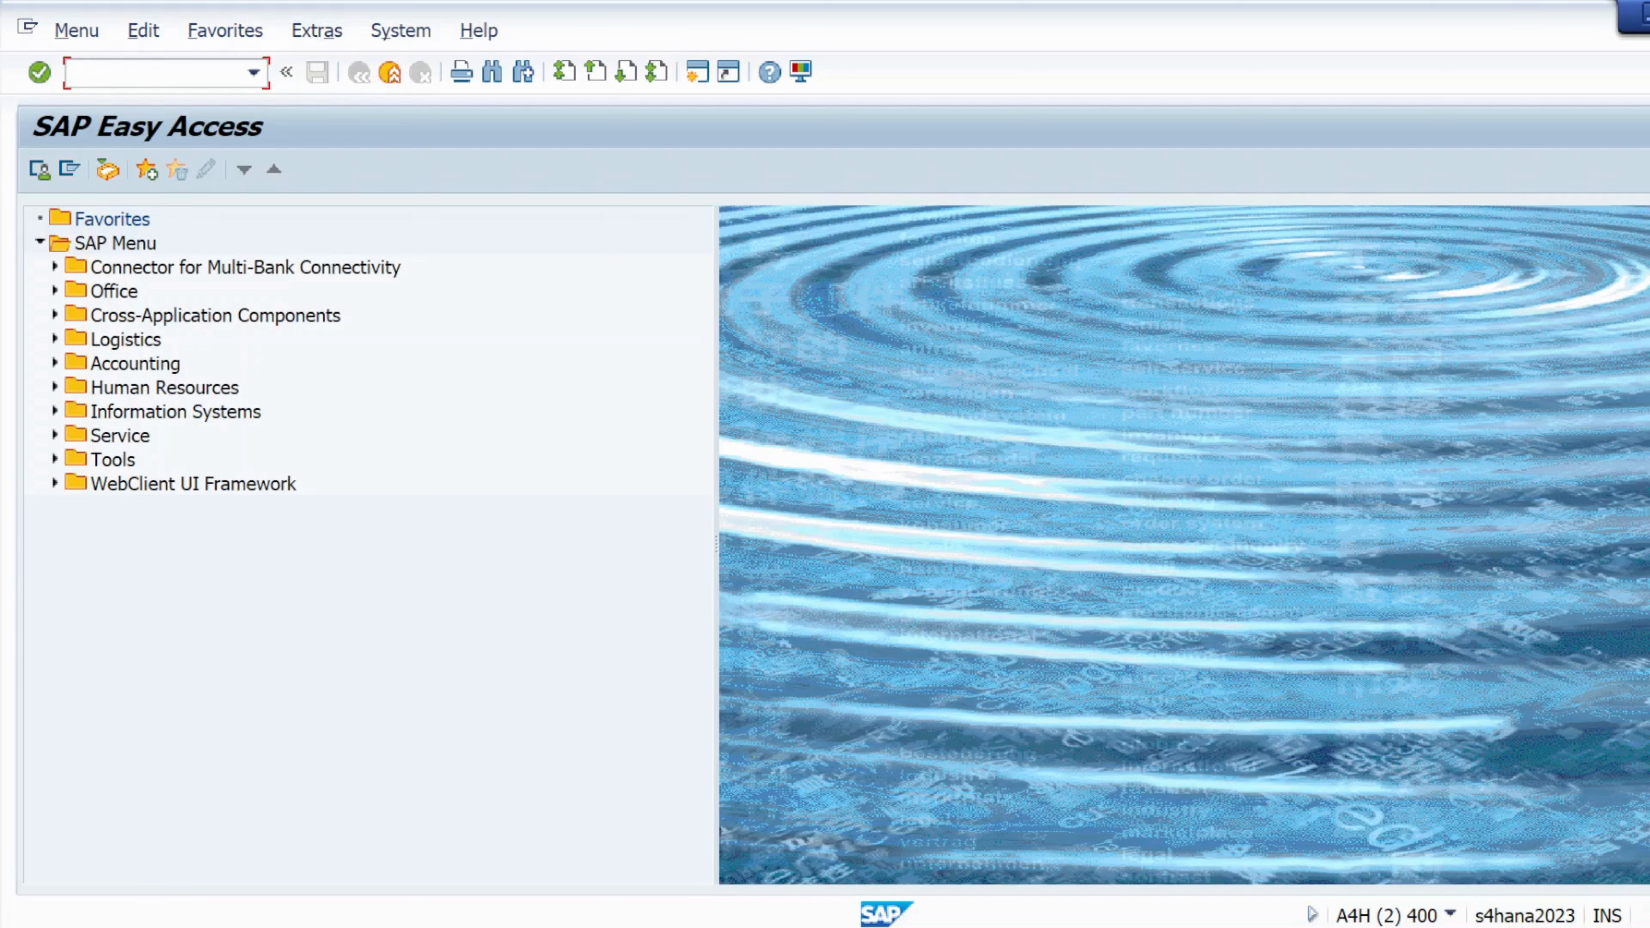
{"action": "type", "text": "omx1"}
{"action": "key", "text": "Return"}
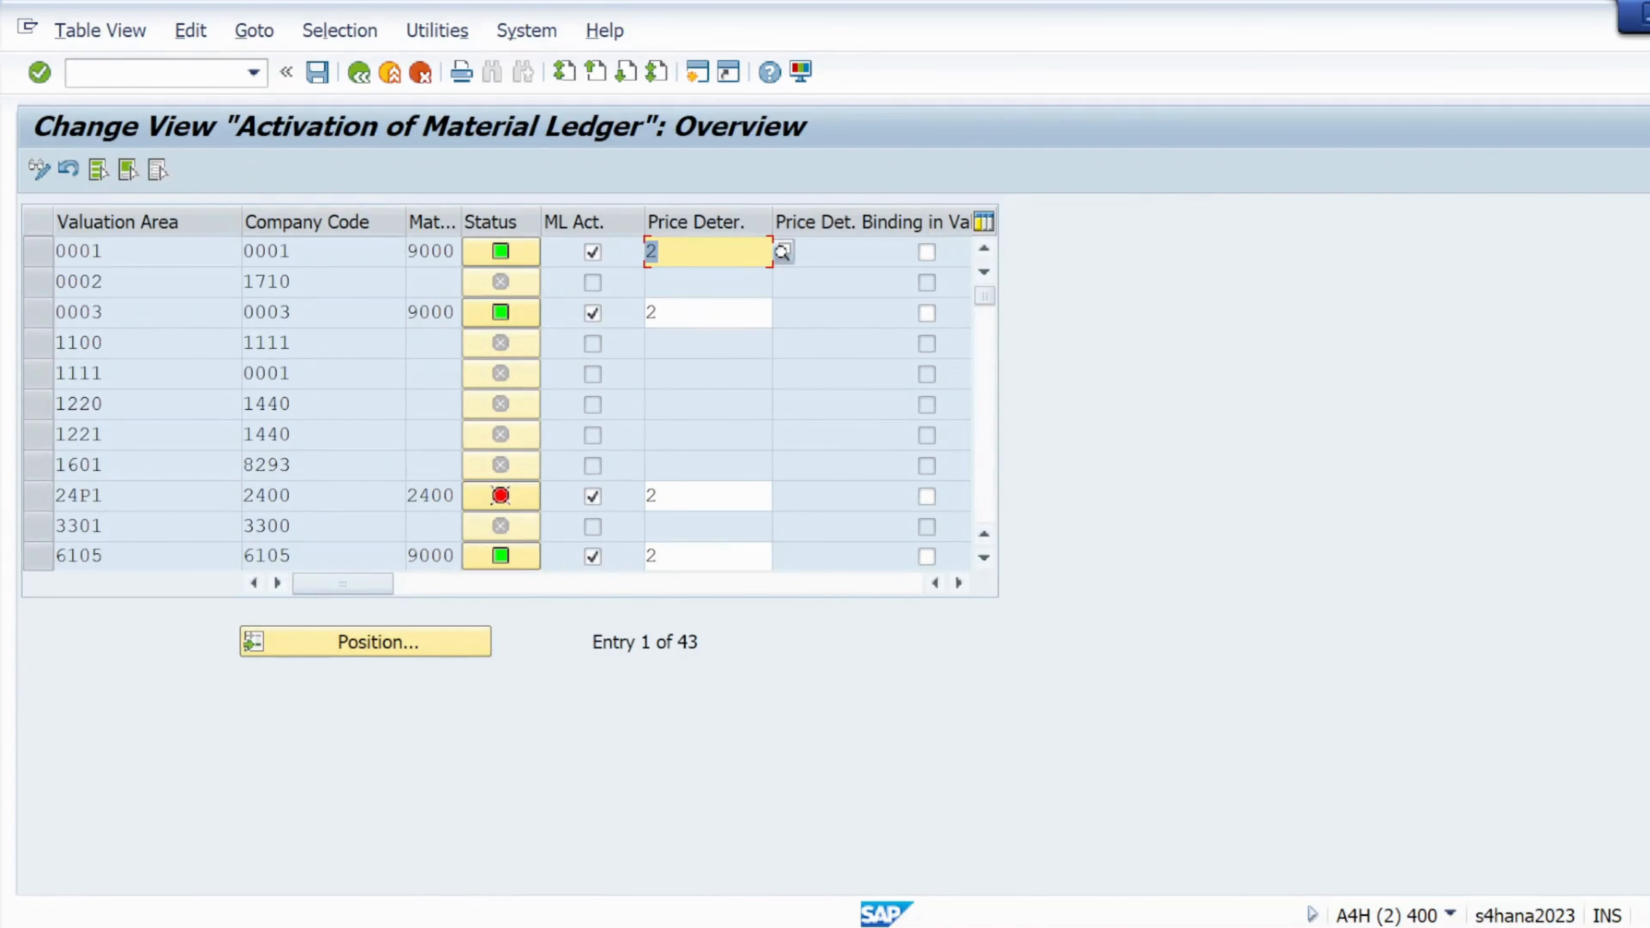
{"action": "left_click", "coordinate": [256, 641]}
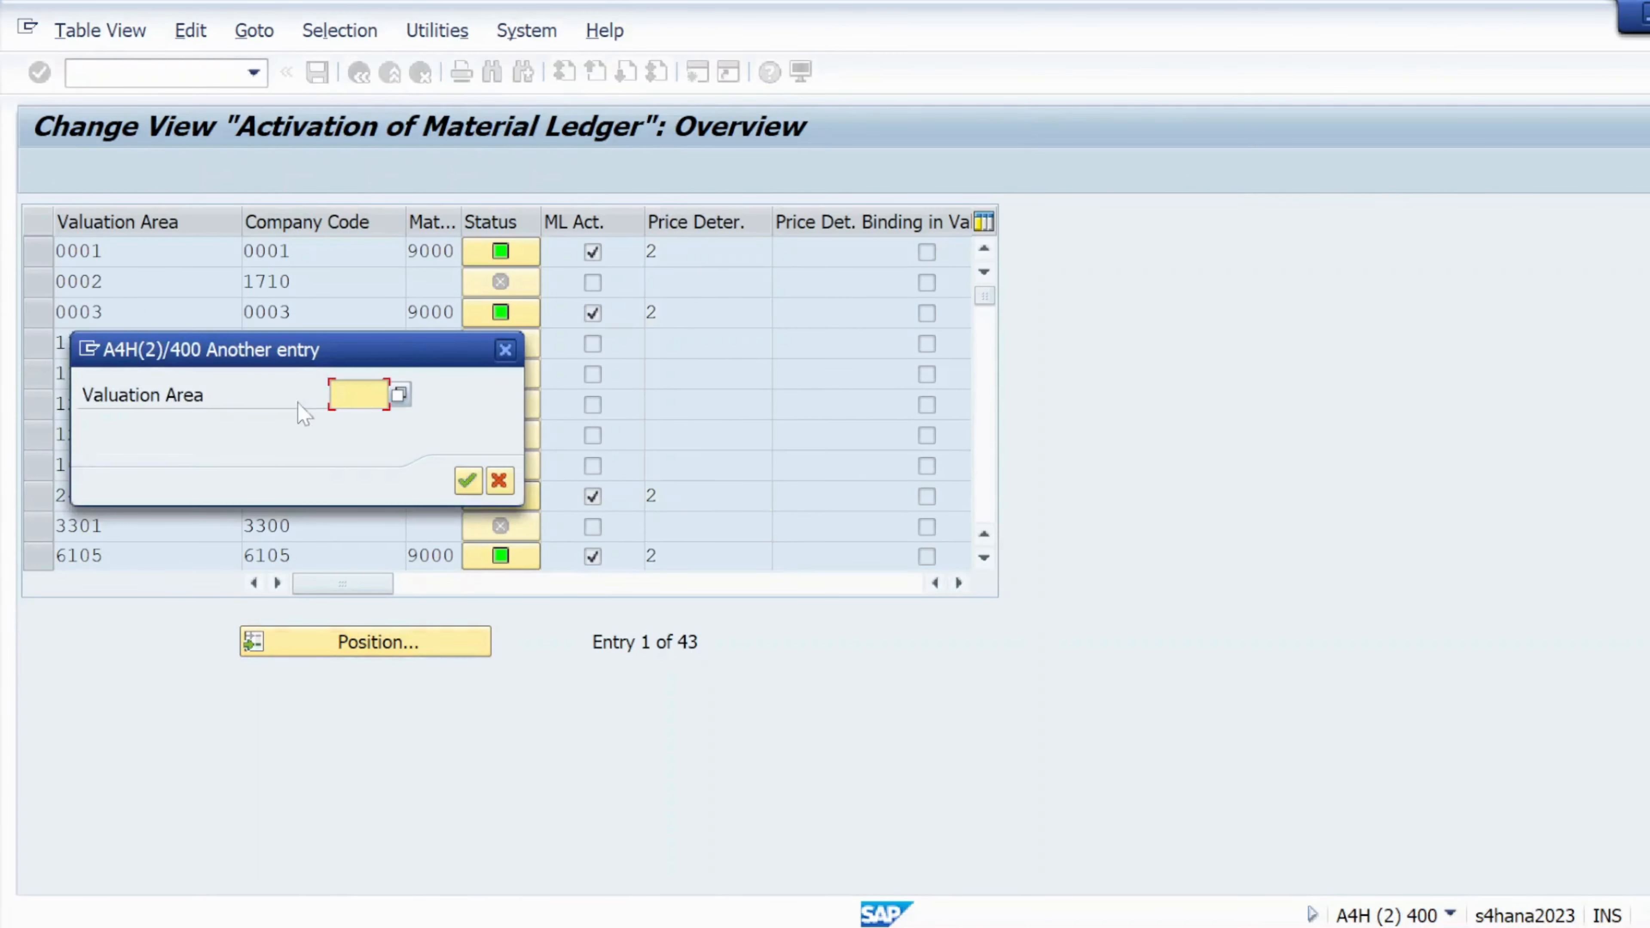
{"action": "type", "text": "k101"}
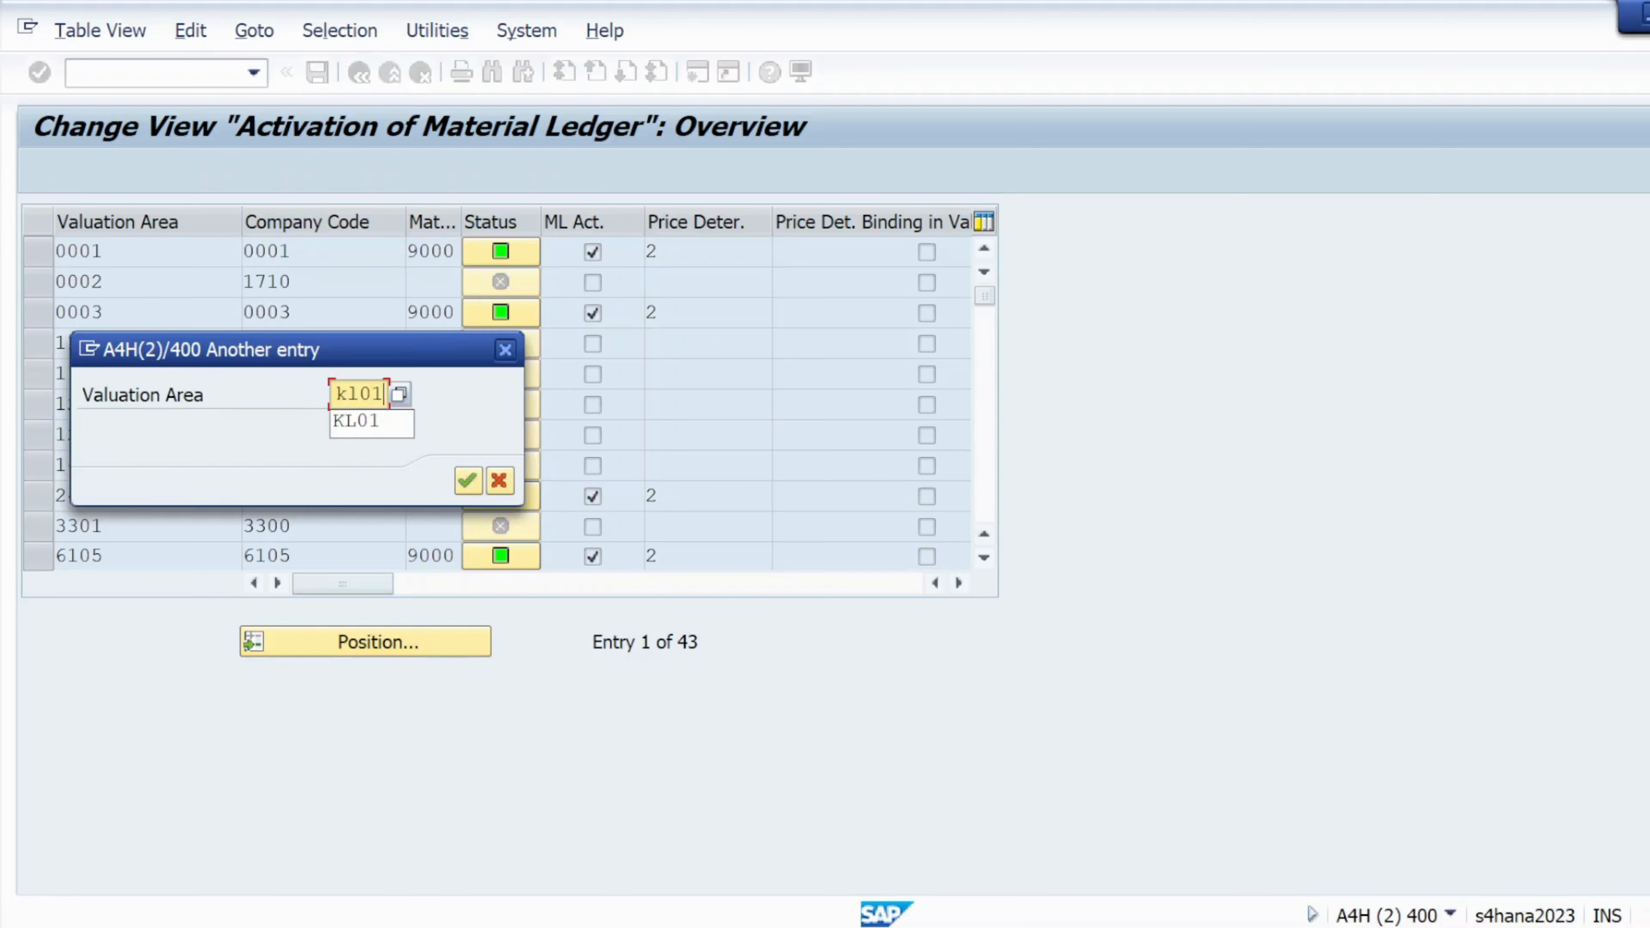
{"action": "key", "text": "Return"}
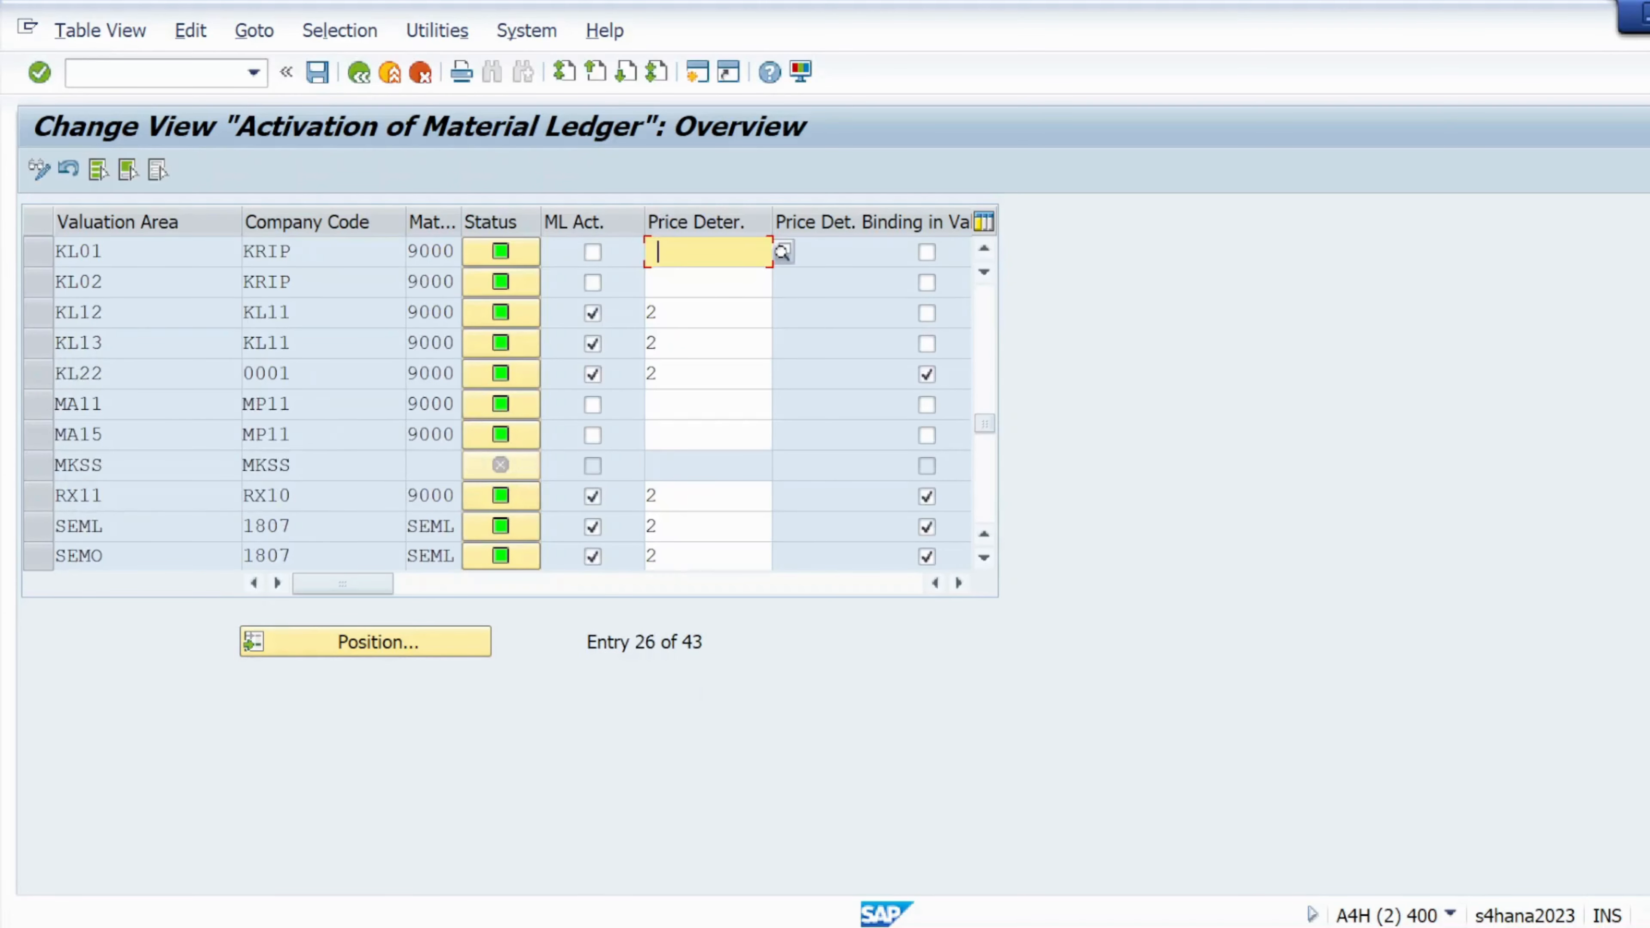
Tick ML Act. for KL01 and KL02, set price determination 2 Transaction-Based for both, and save
{"action": "left_click", "coordinate": [35, 248]}
{"action": "left_click", "coordinate": [30, 285]}
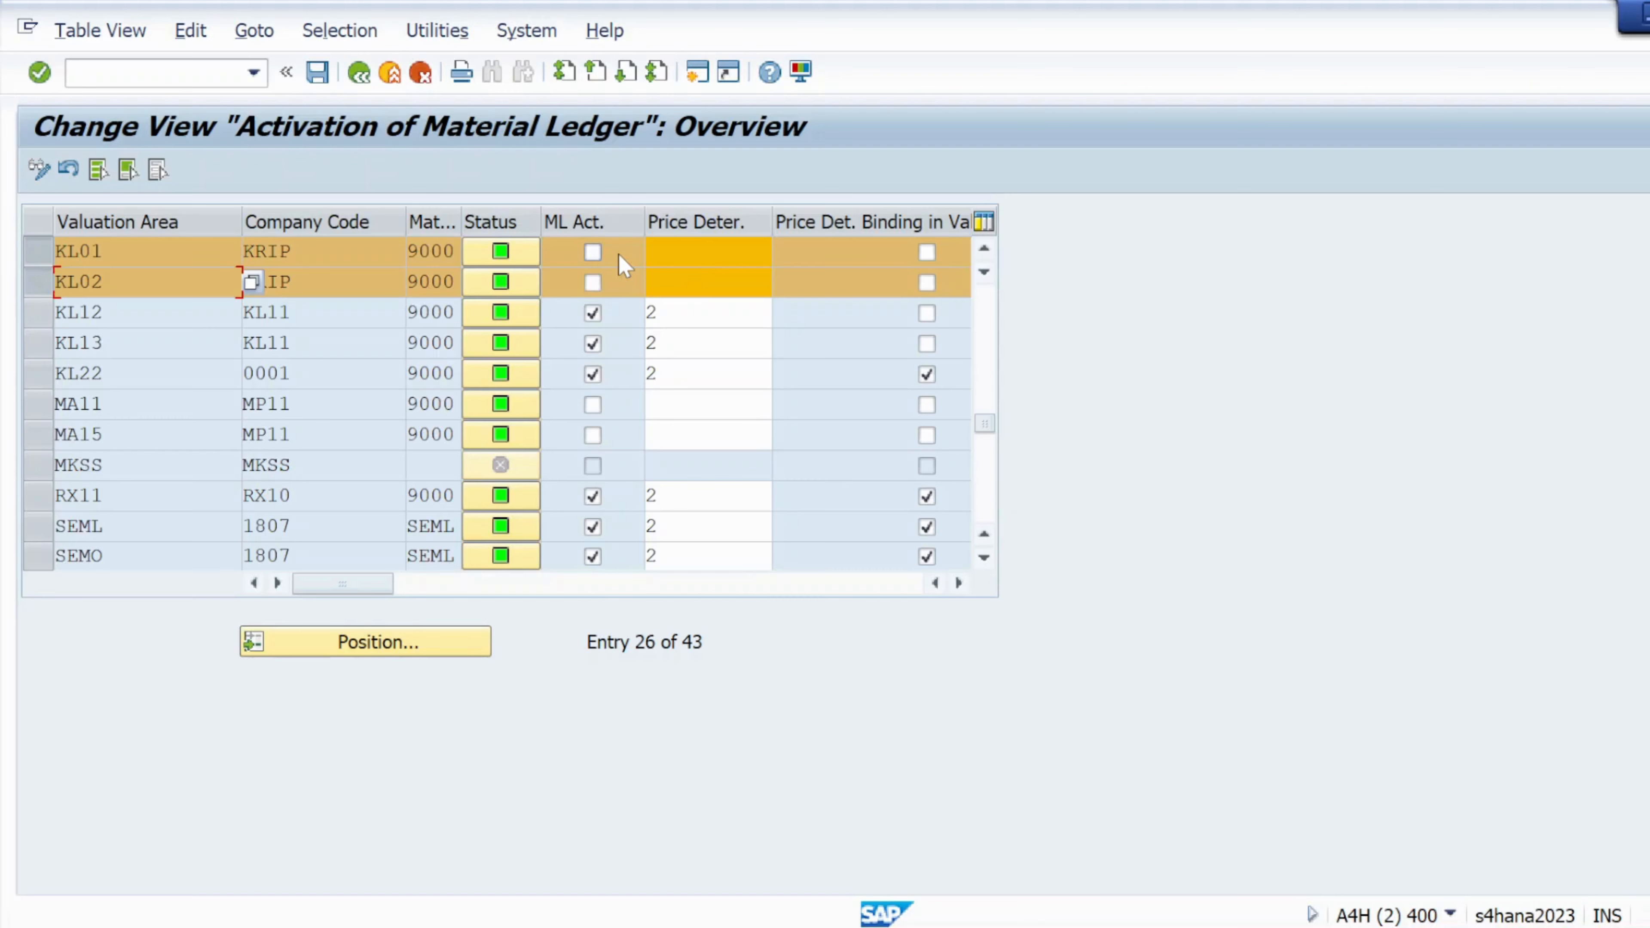
{"action": "left_click", "coordinate": [593, 252]}
{"action": "left_click", "coordinate": [675, 252]}
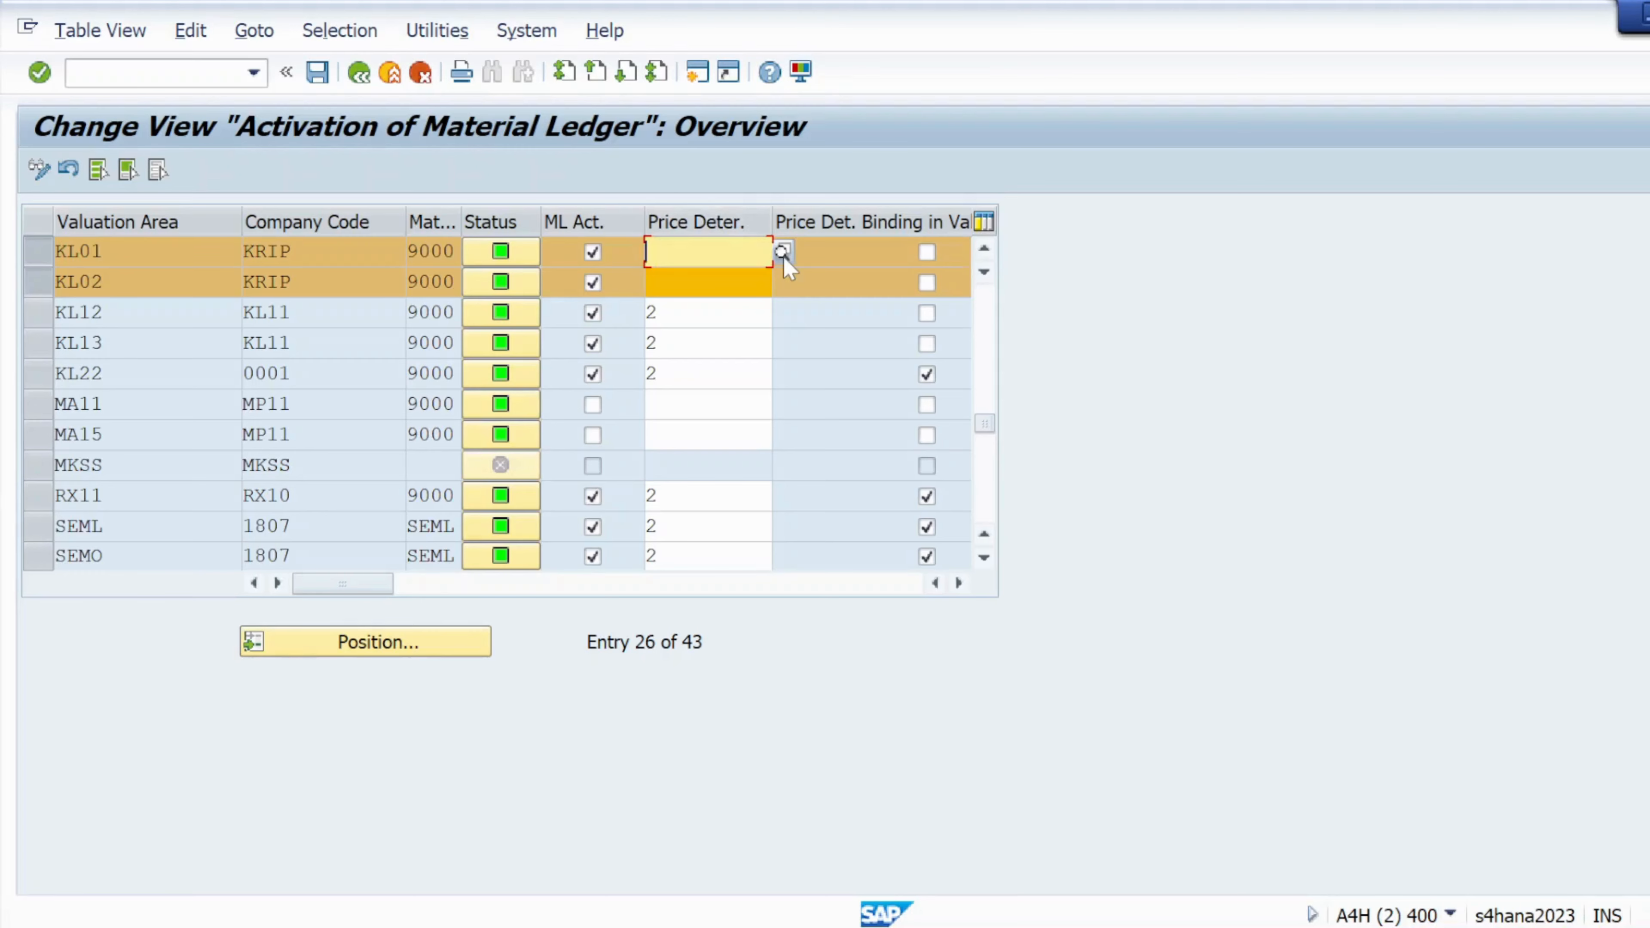
{"action": "left_click", "coordinate": [782, 252]}
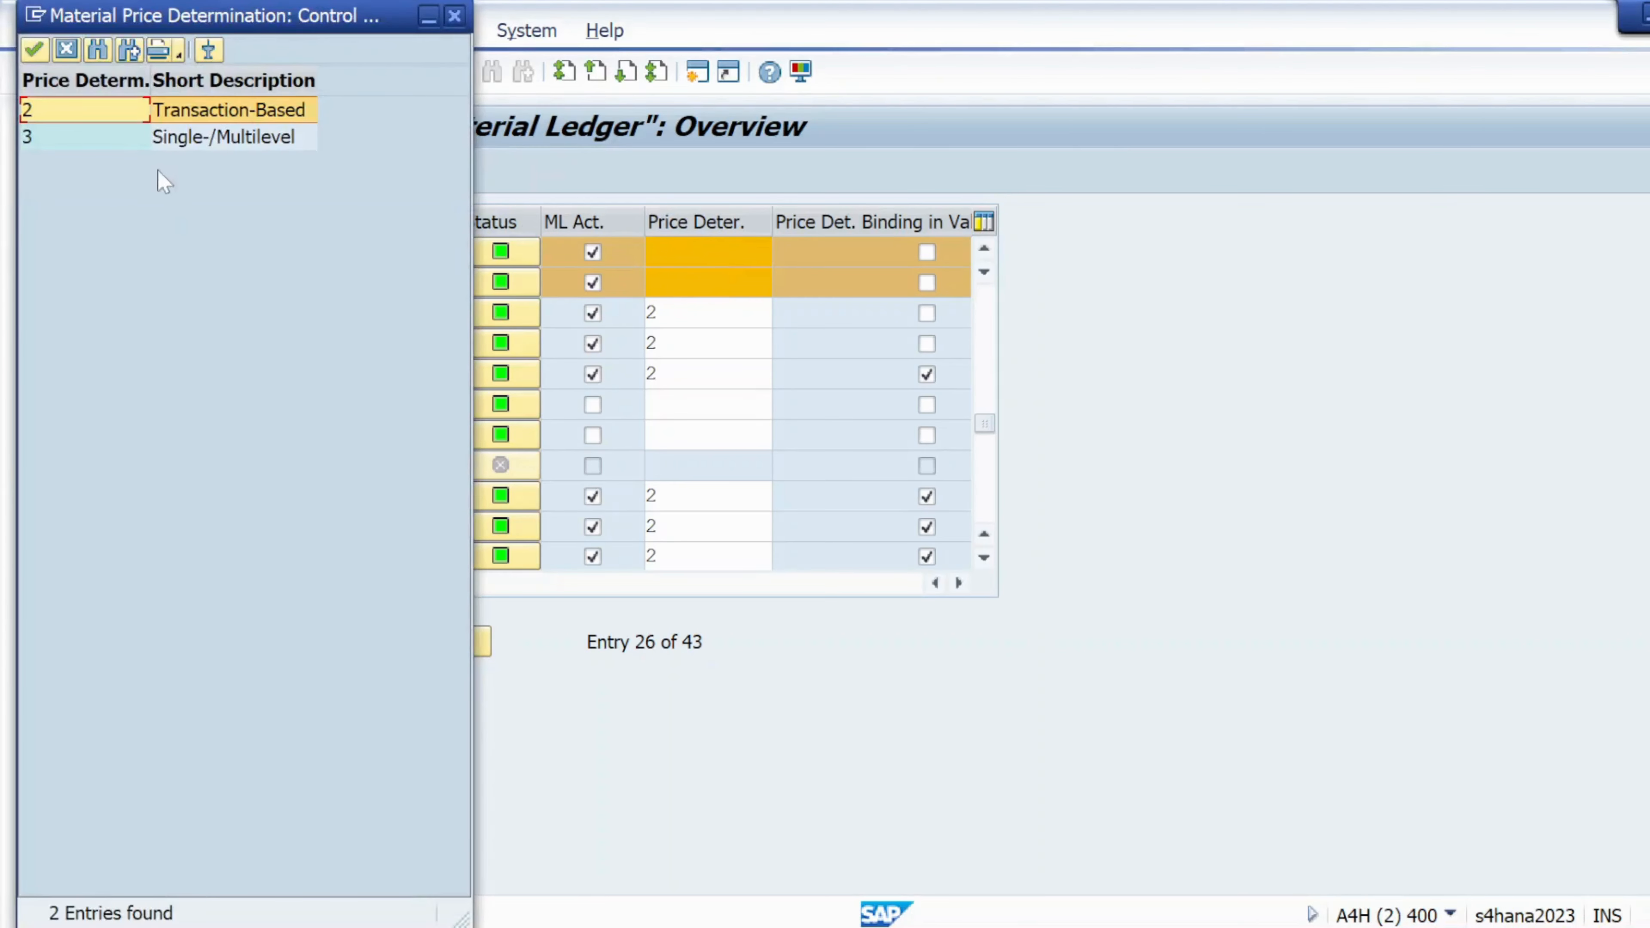
{"action": "double_click", "coordinate": [184, 118]}
{"action": "left_click", "coordinate": [674, 282]}
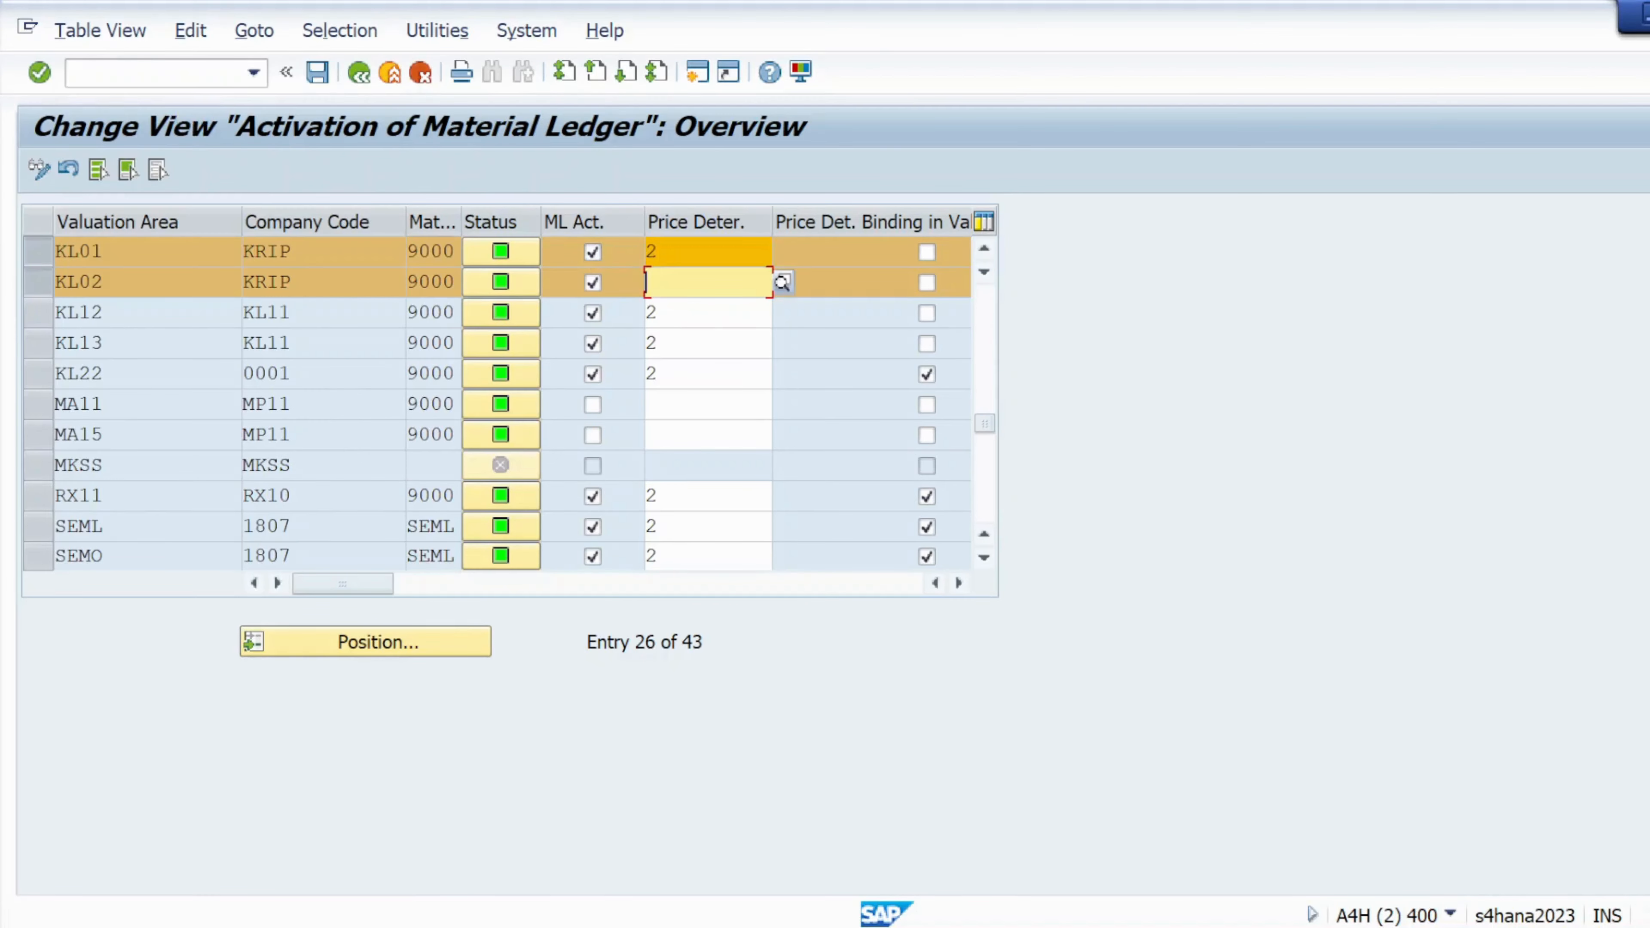
{"action": "left_click", "coordinate": [782, 282]}
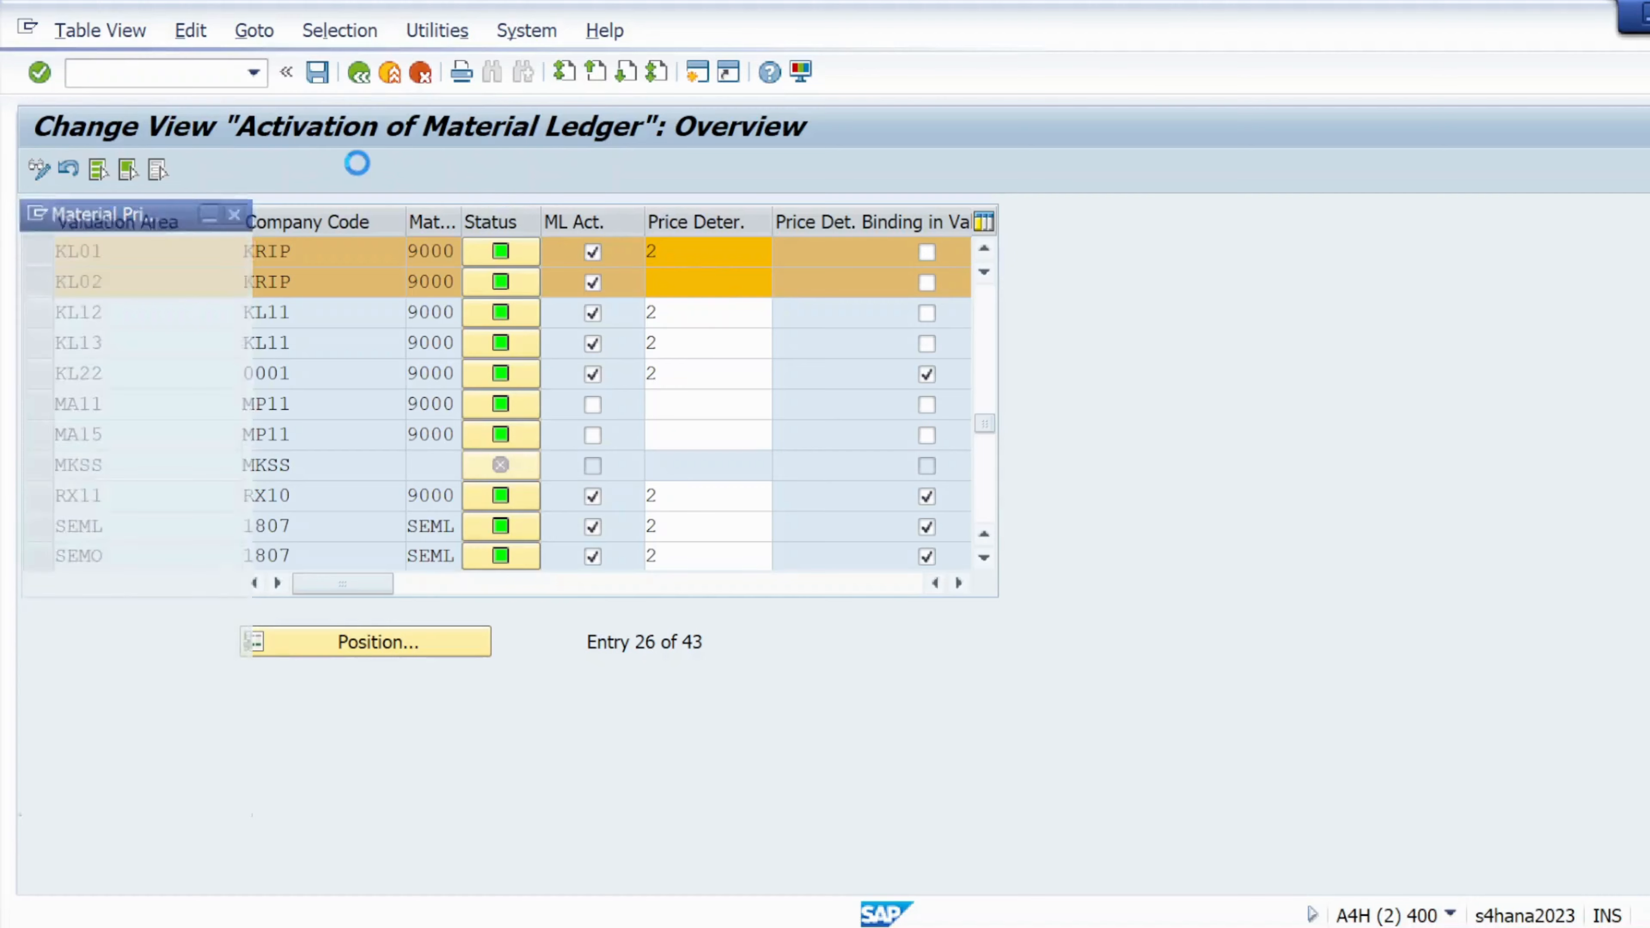
{"action": "double_click", "coordinate": [175, 121]}
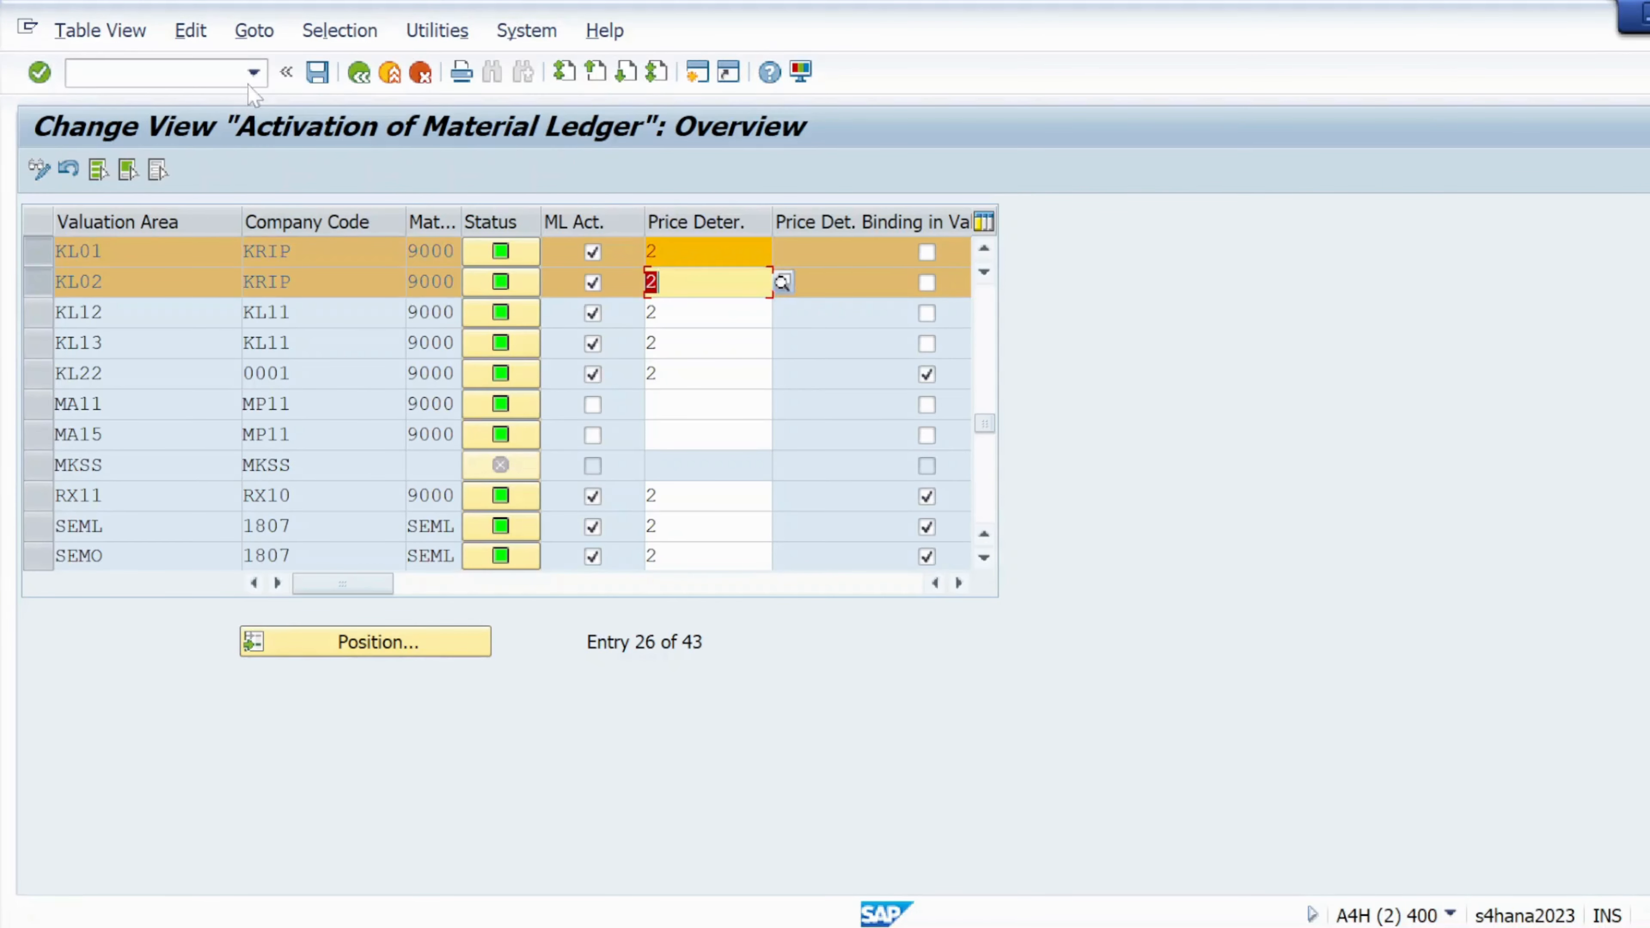
{"action": "left_click", "coordinate": [317, 71]}
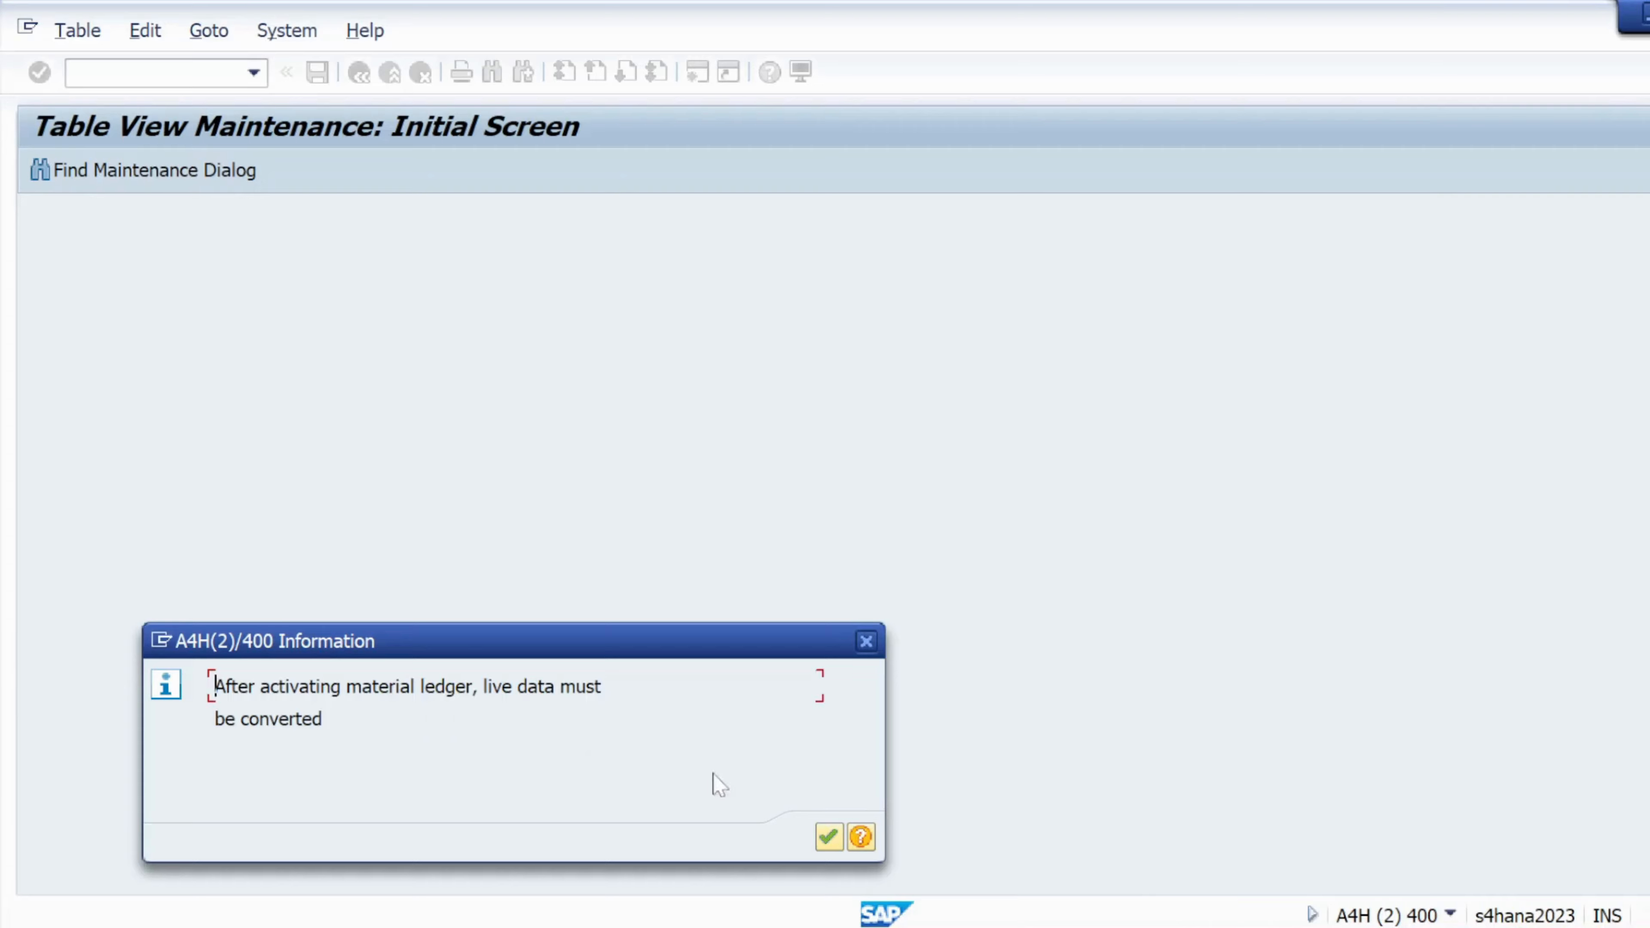
Acknowledge the live-data conversion notice and record the activation in the suggested customizing request
{"action": "left_click", "coordinate": [828, 836]}
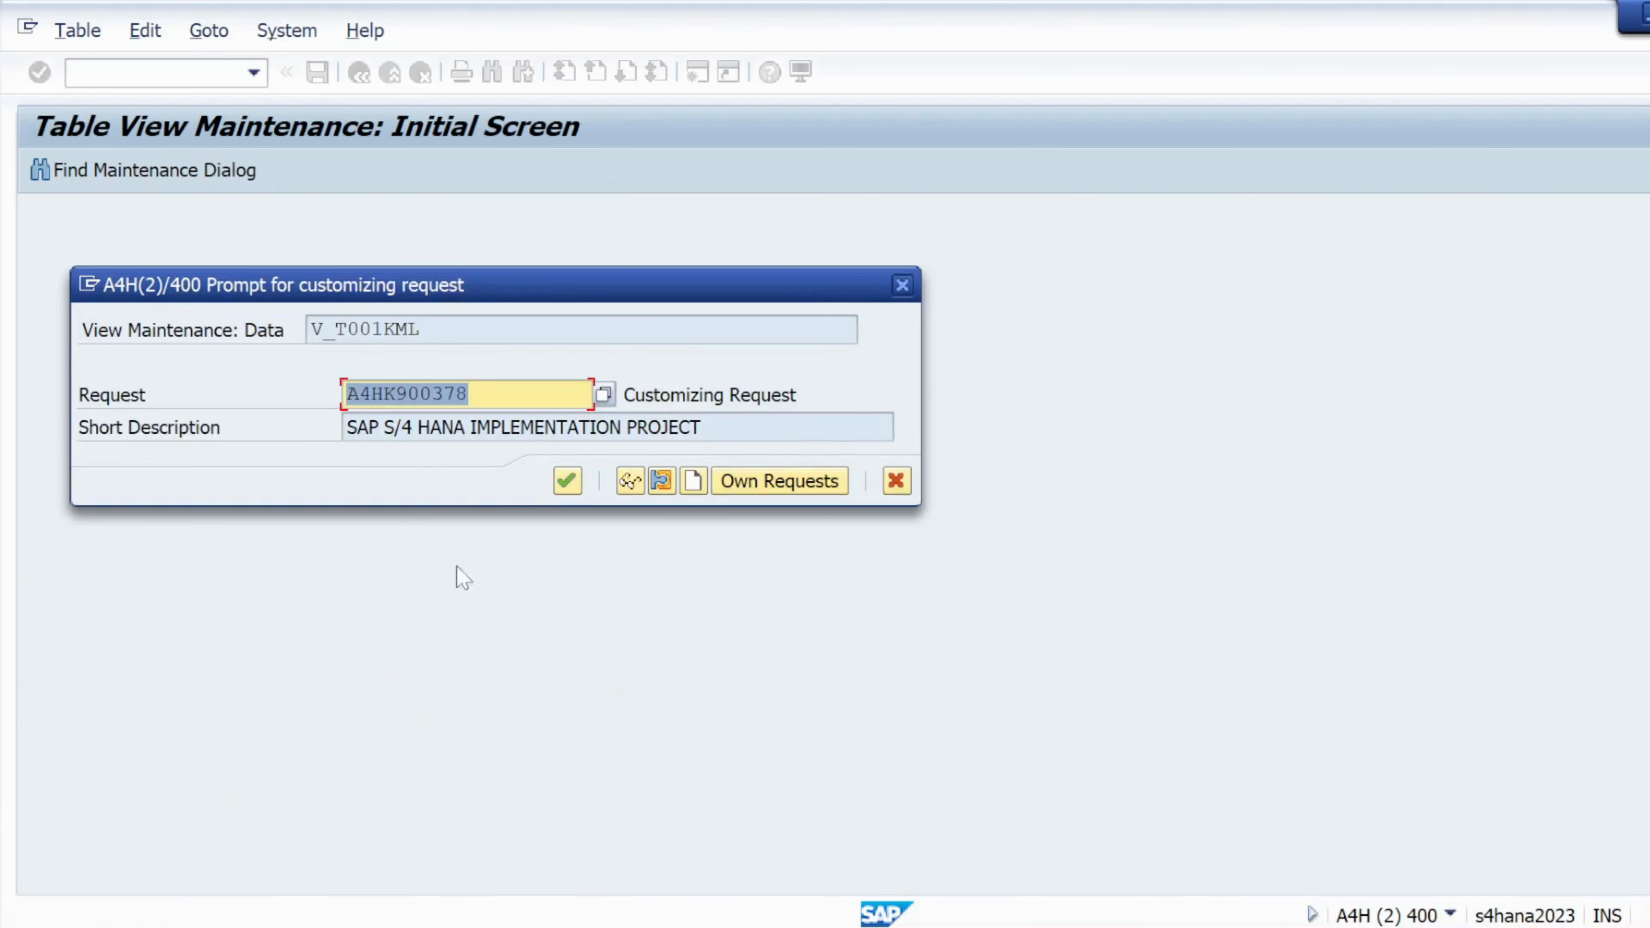
{"action": "left_click", "coordinate": [562, 488]}
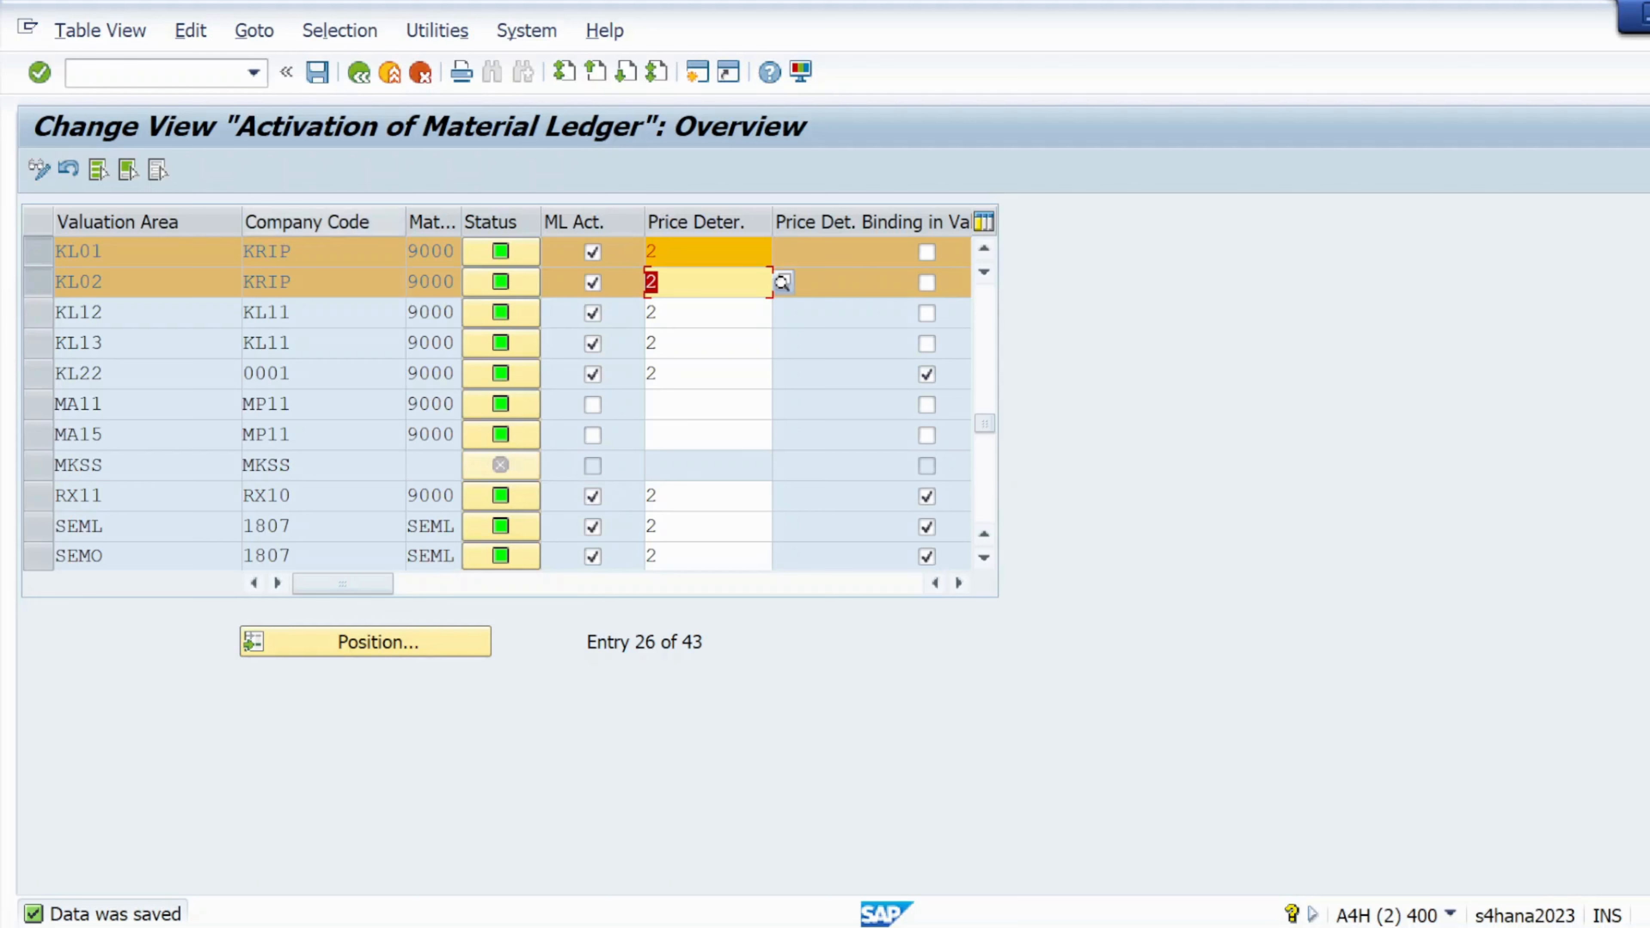
{"action": "left_click", "coordinate": [149, 72]}
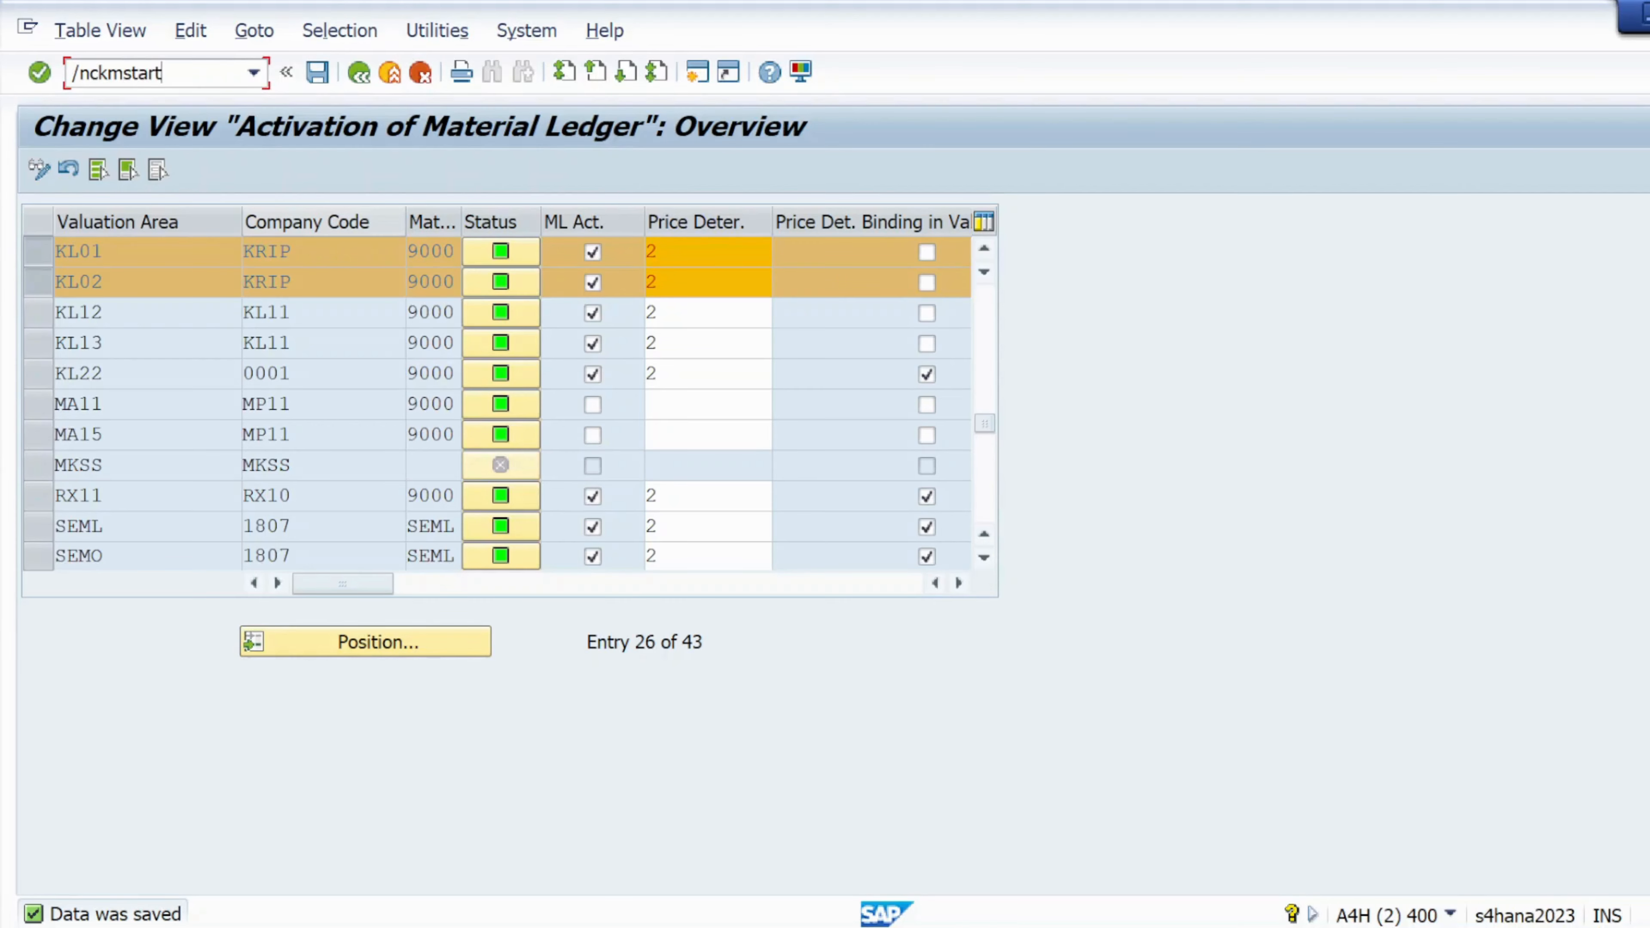
Test-run CKMSTART for plant KL01 with exchange rate type M in the foreground
{"action": "key", "text": "Return"}
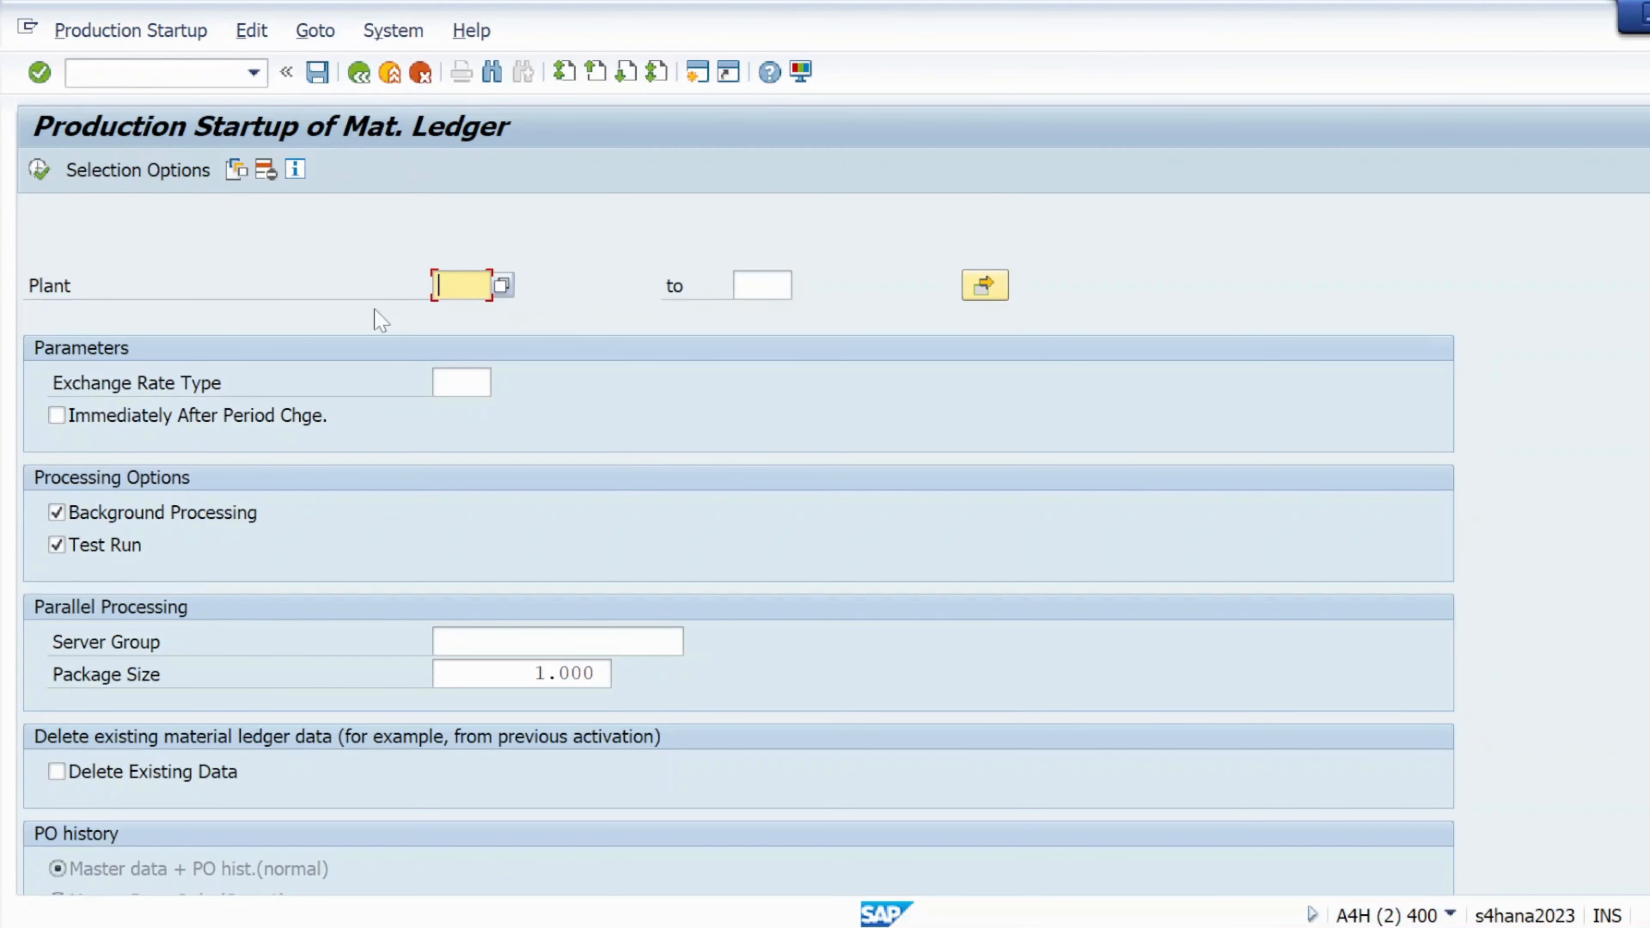
{"action": "type", "text": "k101"}
{"action": "left_click", "coordinate": [462, 383]}
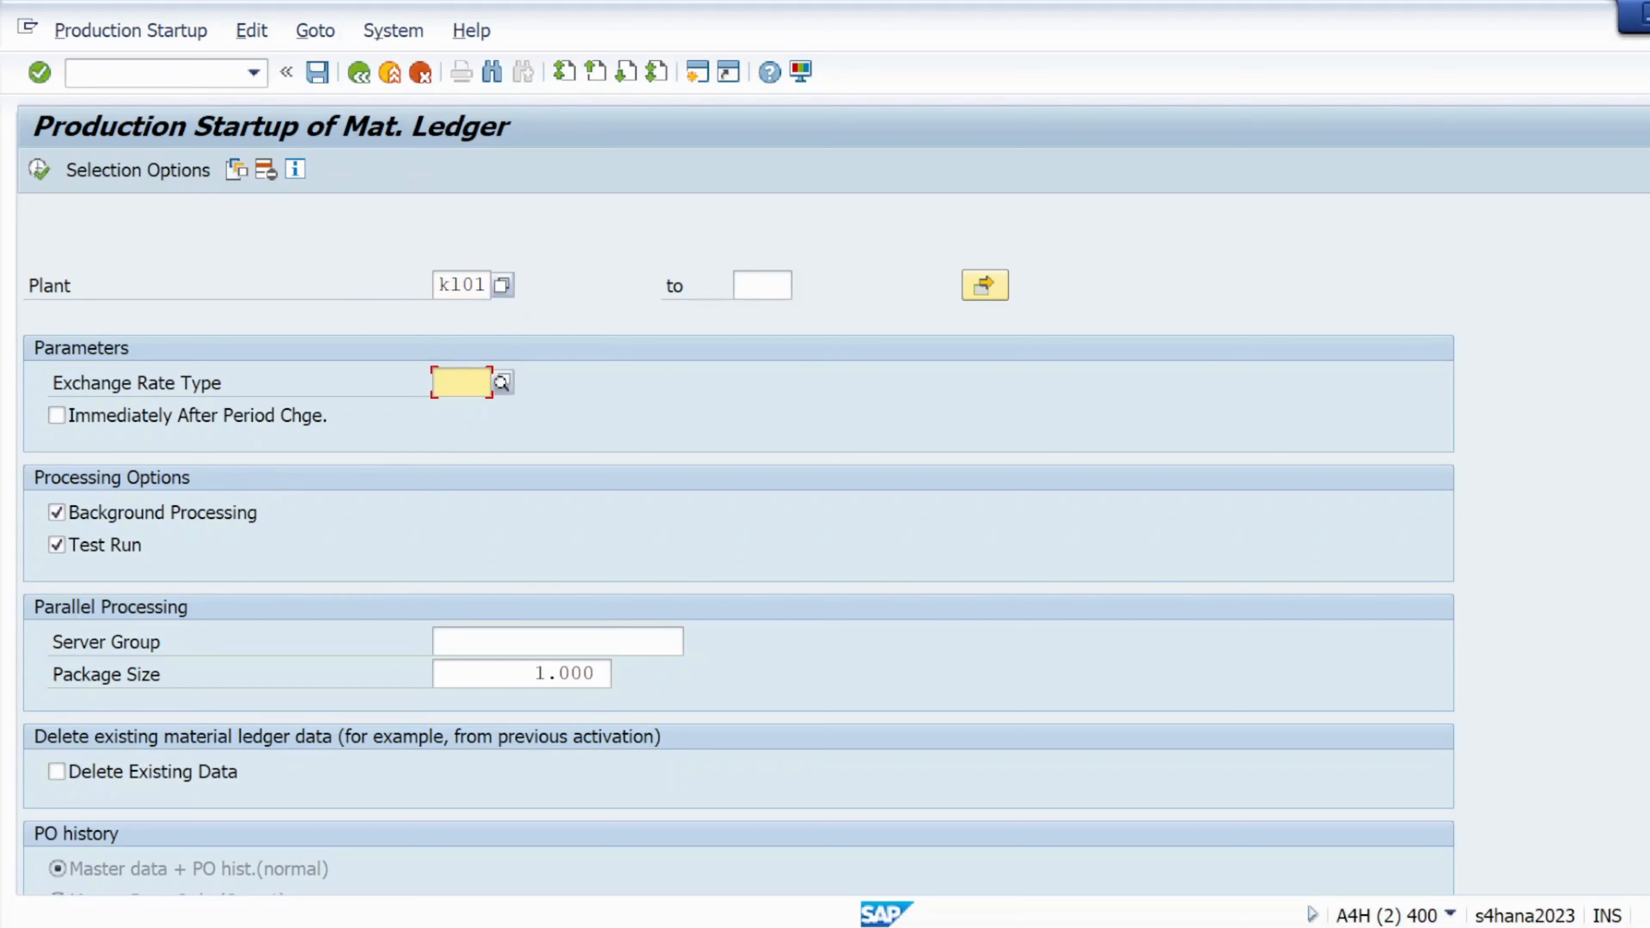
{"action": "left_click", "coordinate": [502, 384]}
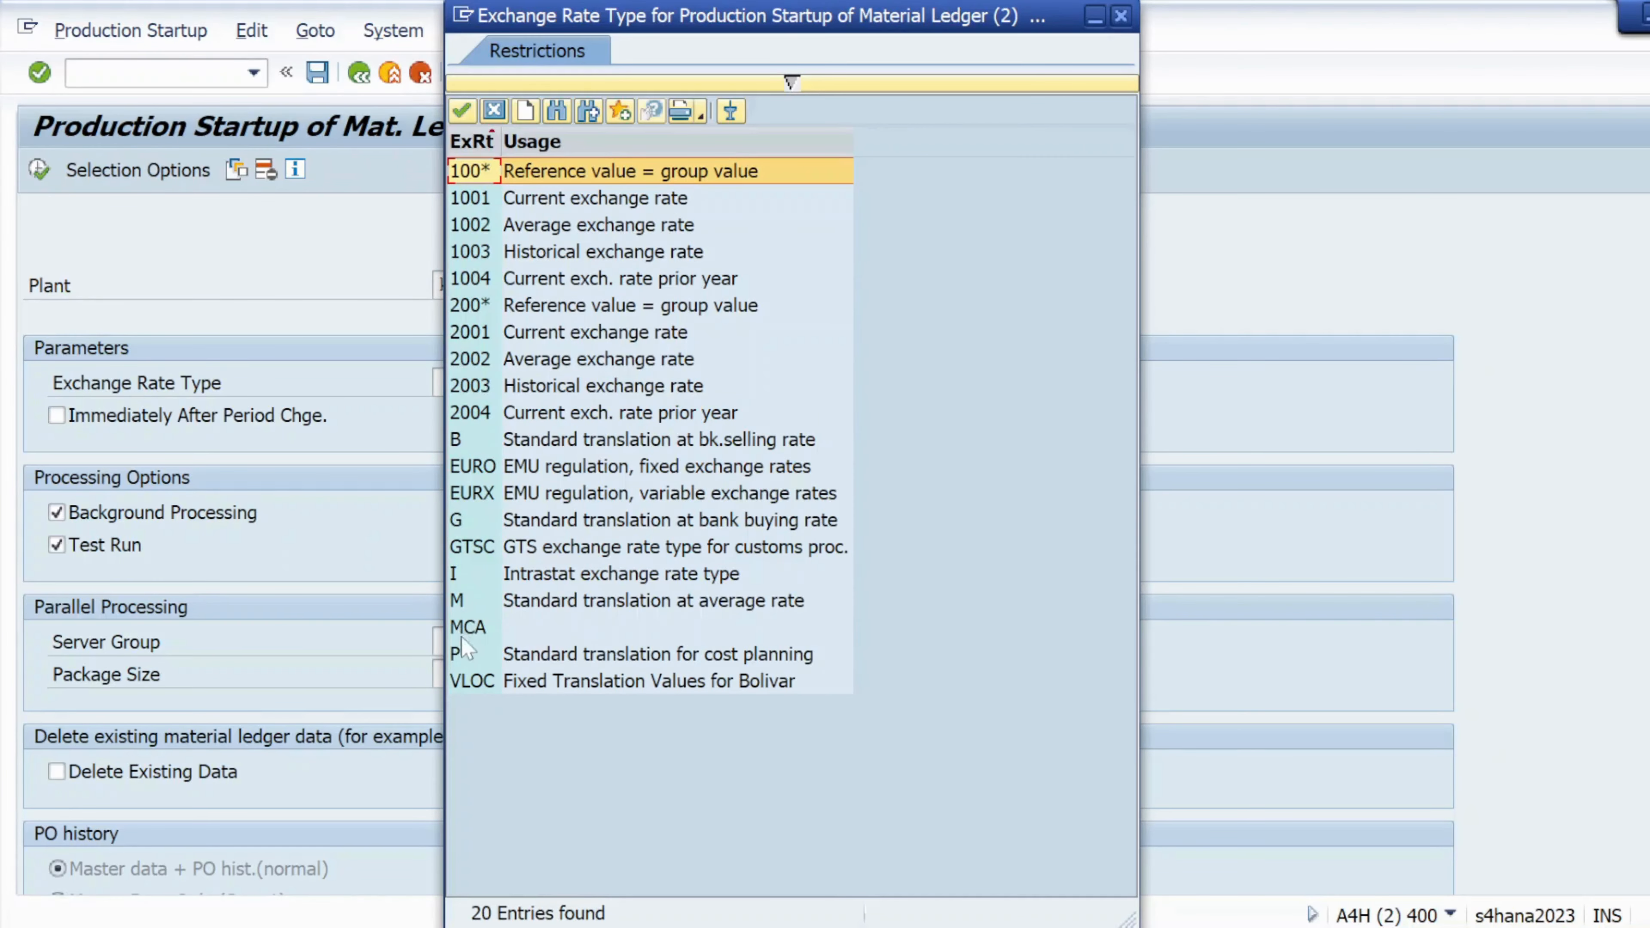
{"action": "double_click", "coordinate": [583, 601]}
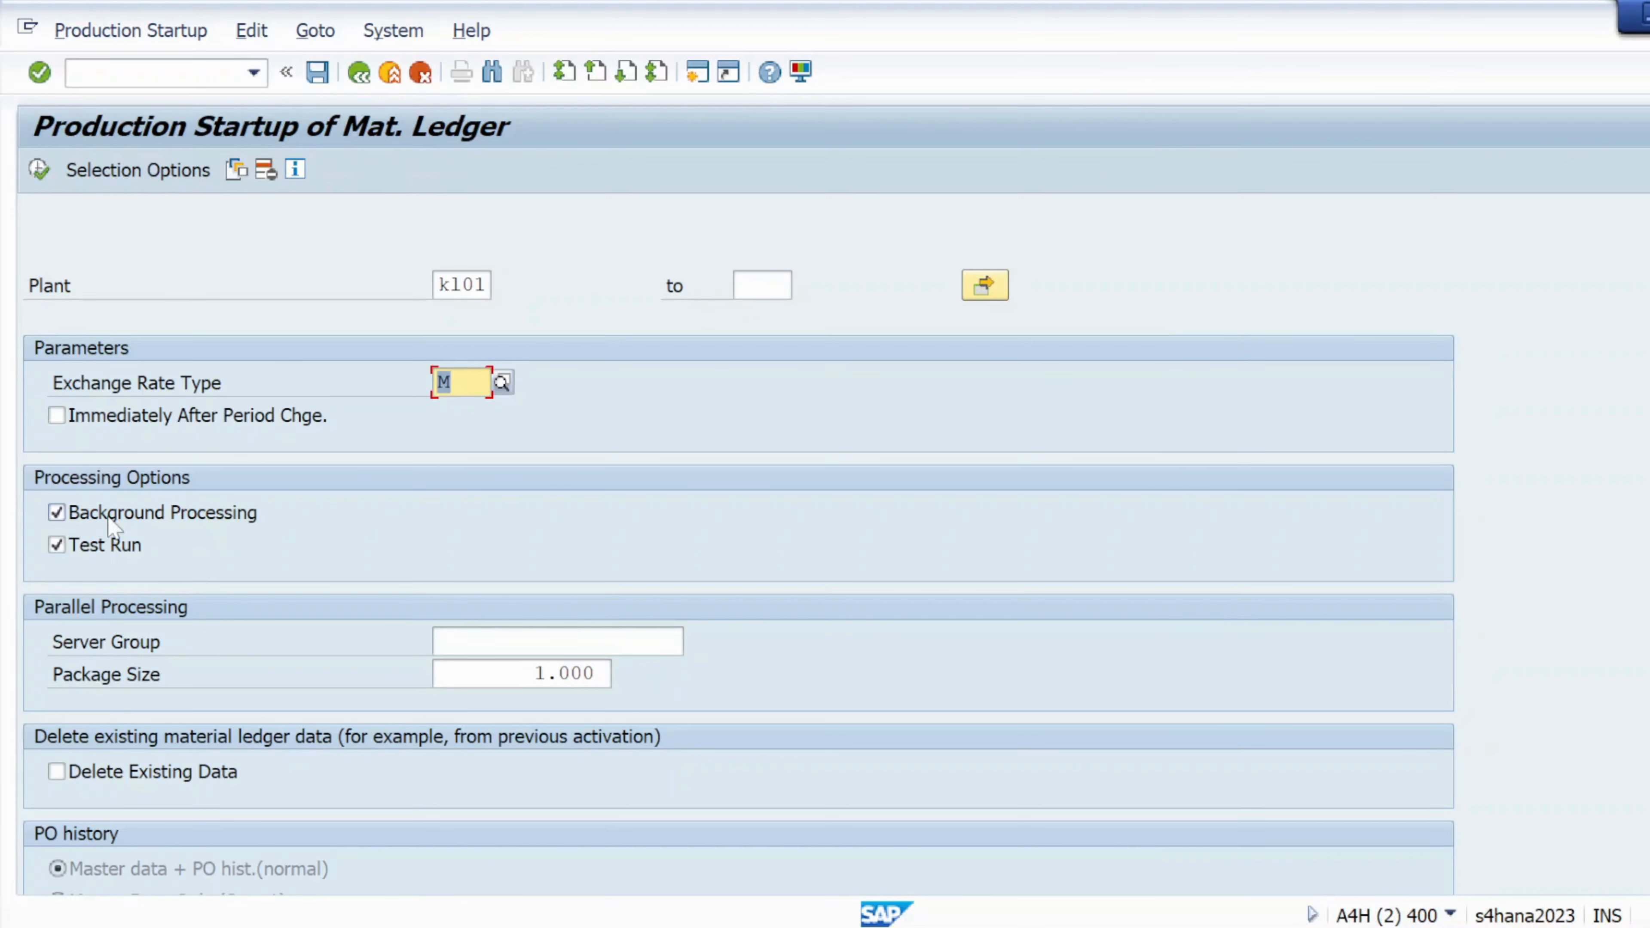
{"action": "left_click", "coordinate": [57, 512]}
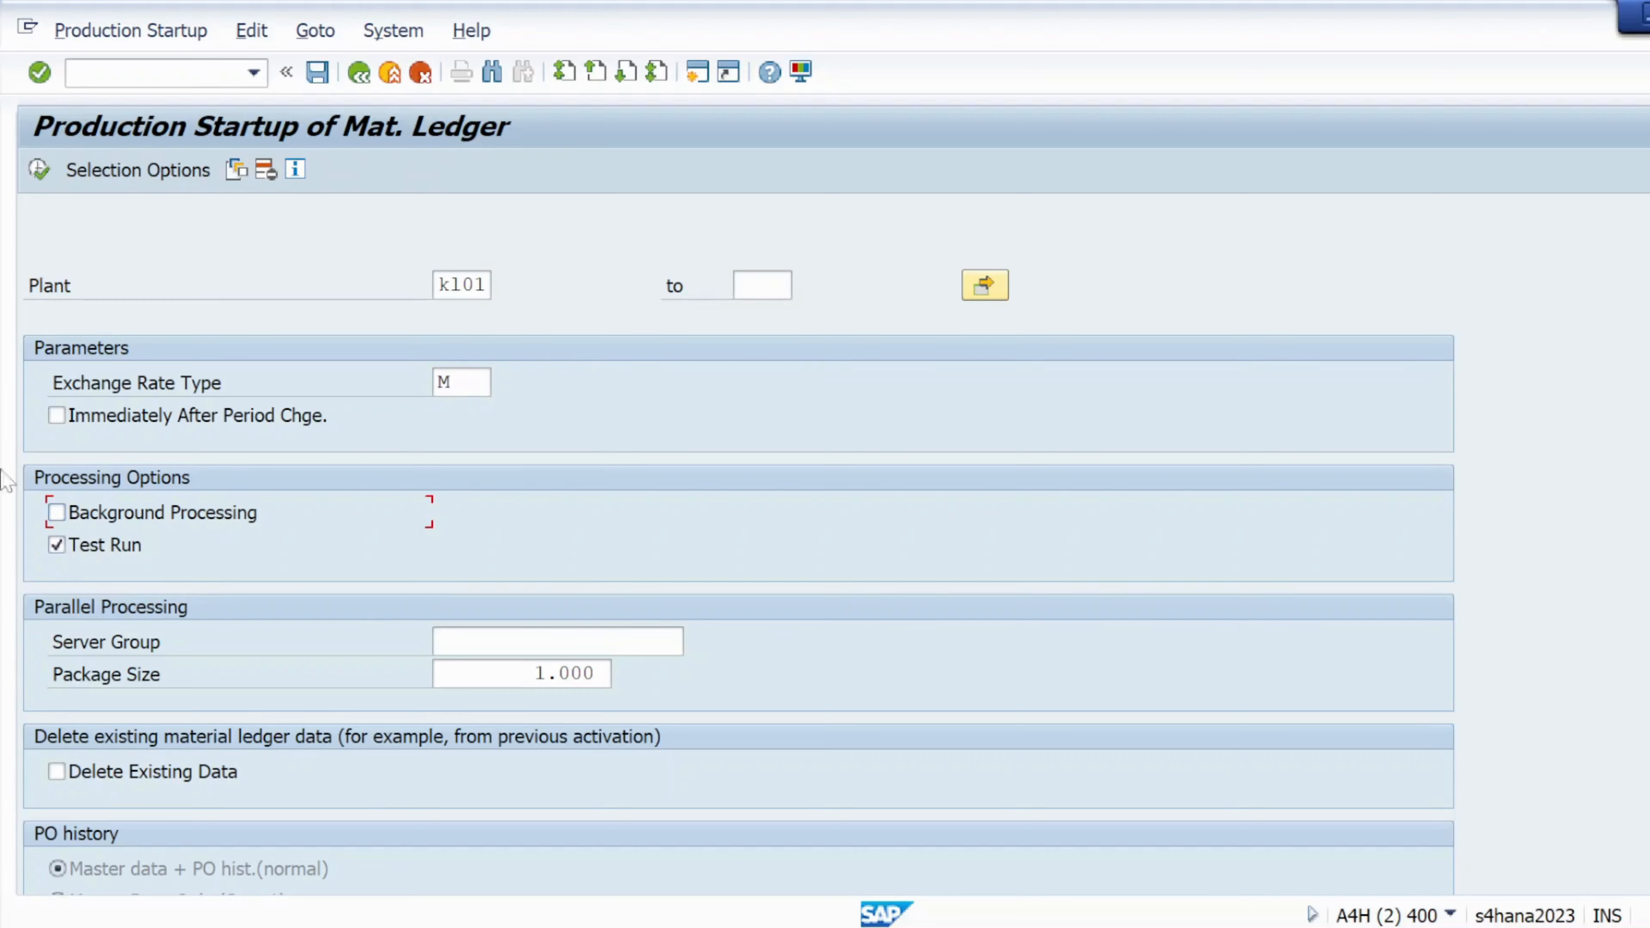
{"action": "left_click", "coordinate": [39, 169]}
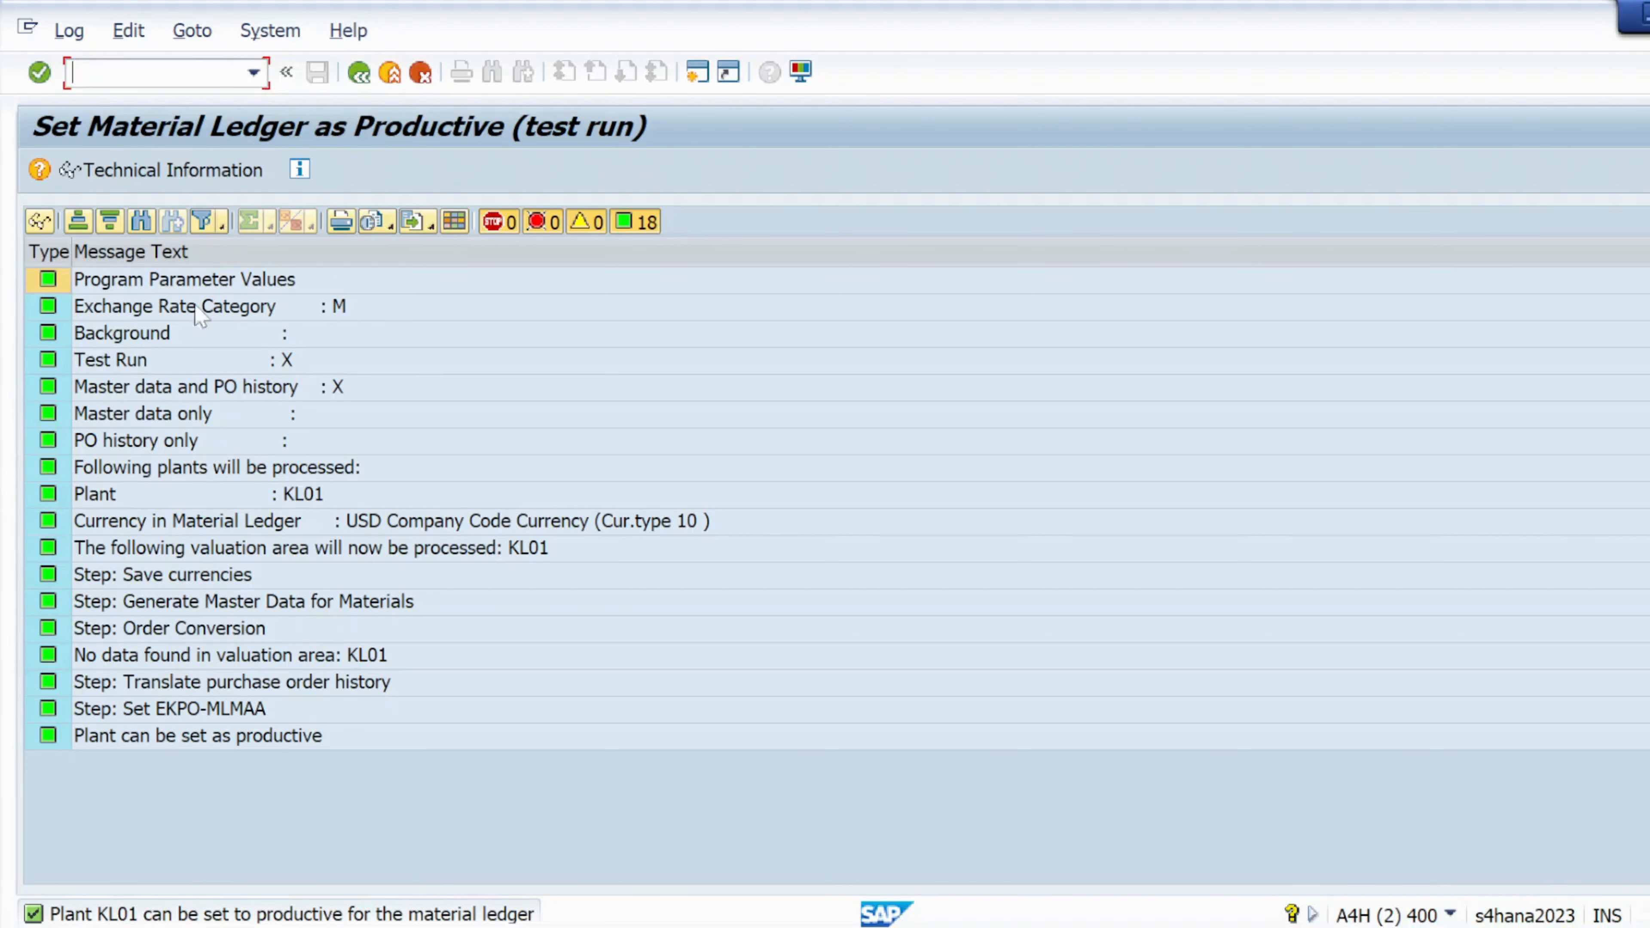
Rerun the KL01 production startup with Test Run unticked, making its material ledger productive
{"action": "left_click", "coordinate": [359, 72]}
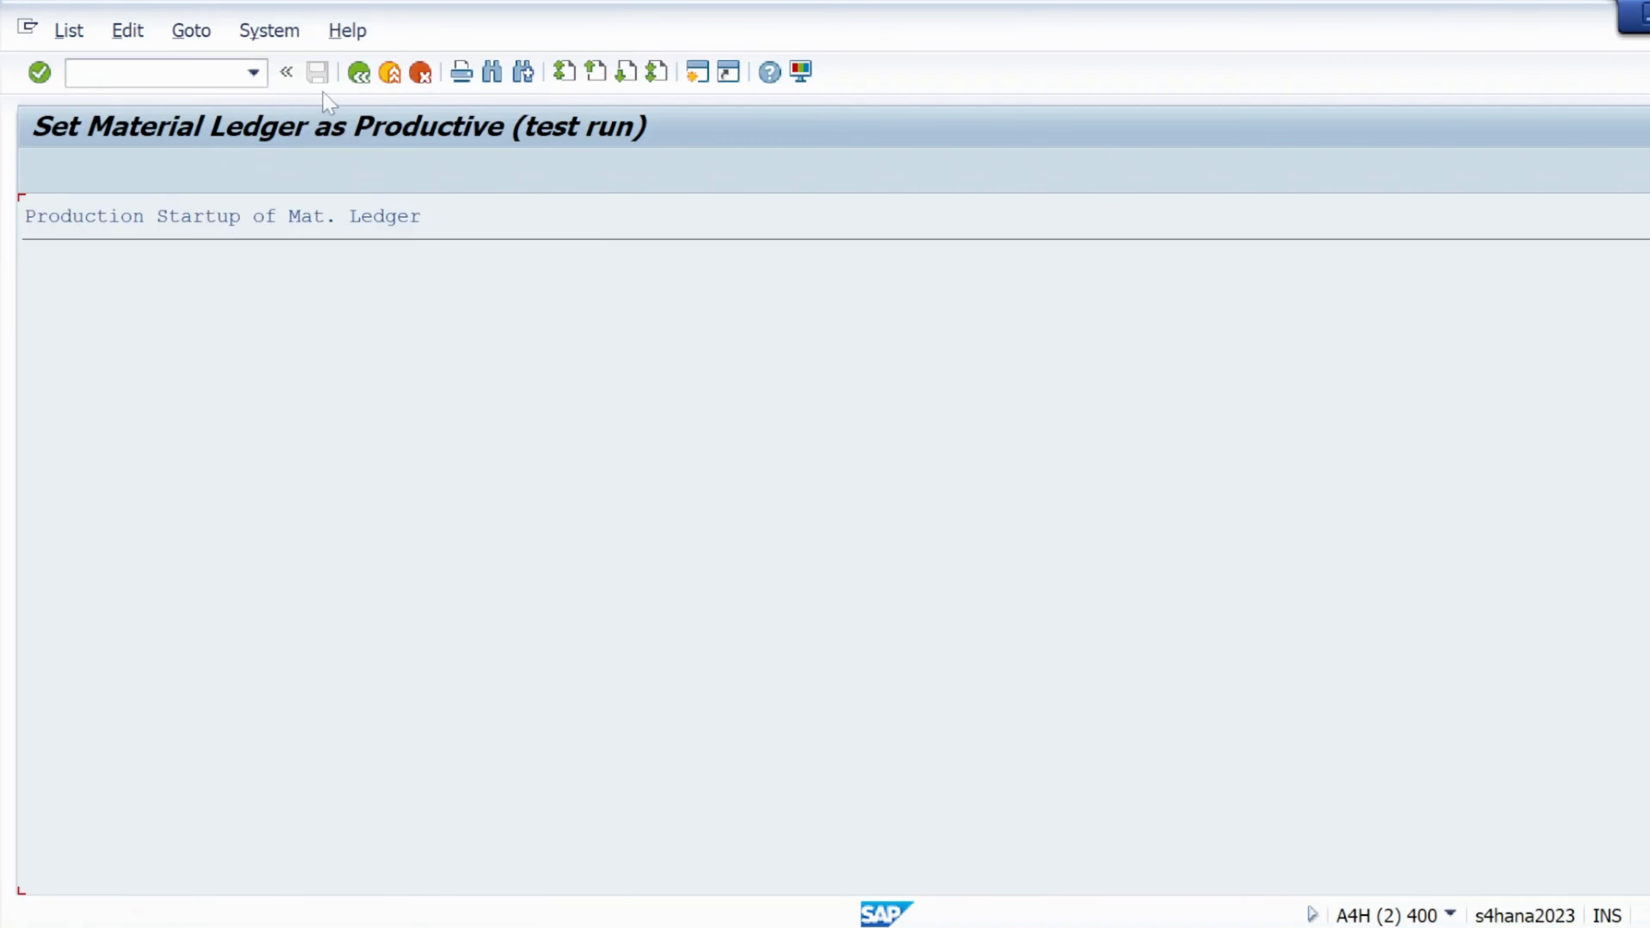
{"action": "left_click", "coordinate": [359, 72]}
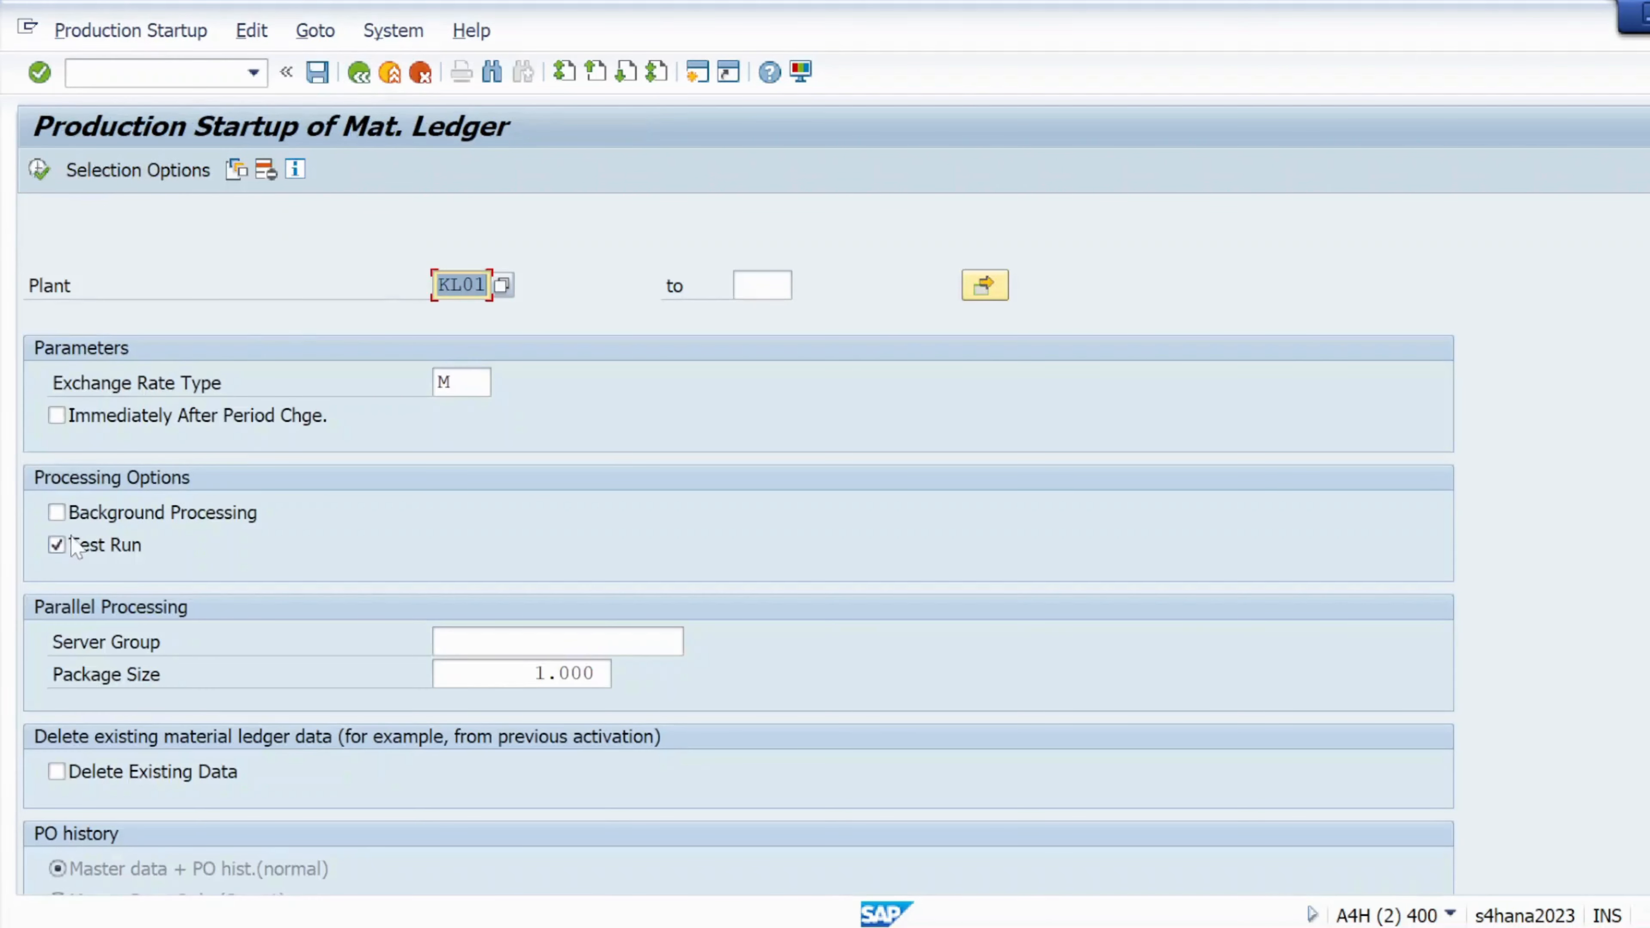
{"action": "left_click", "coordinate": [59, 545]}
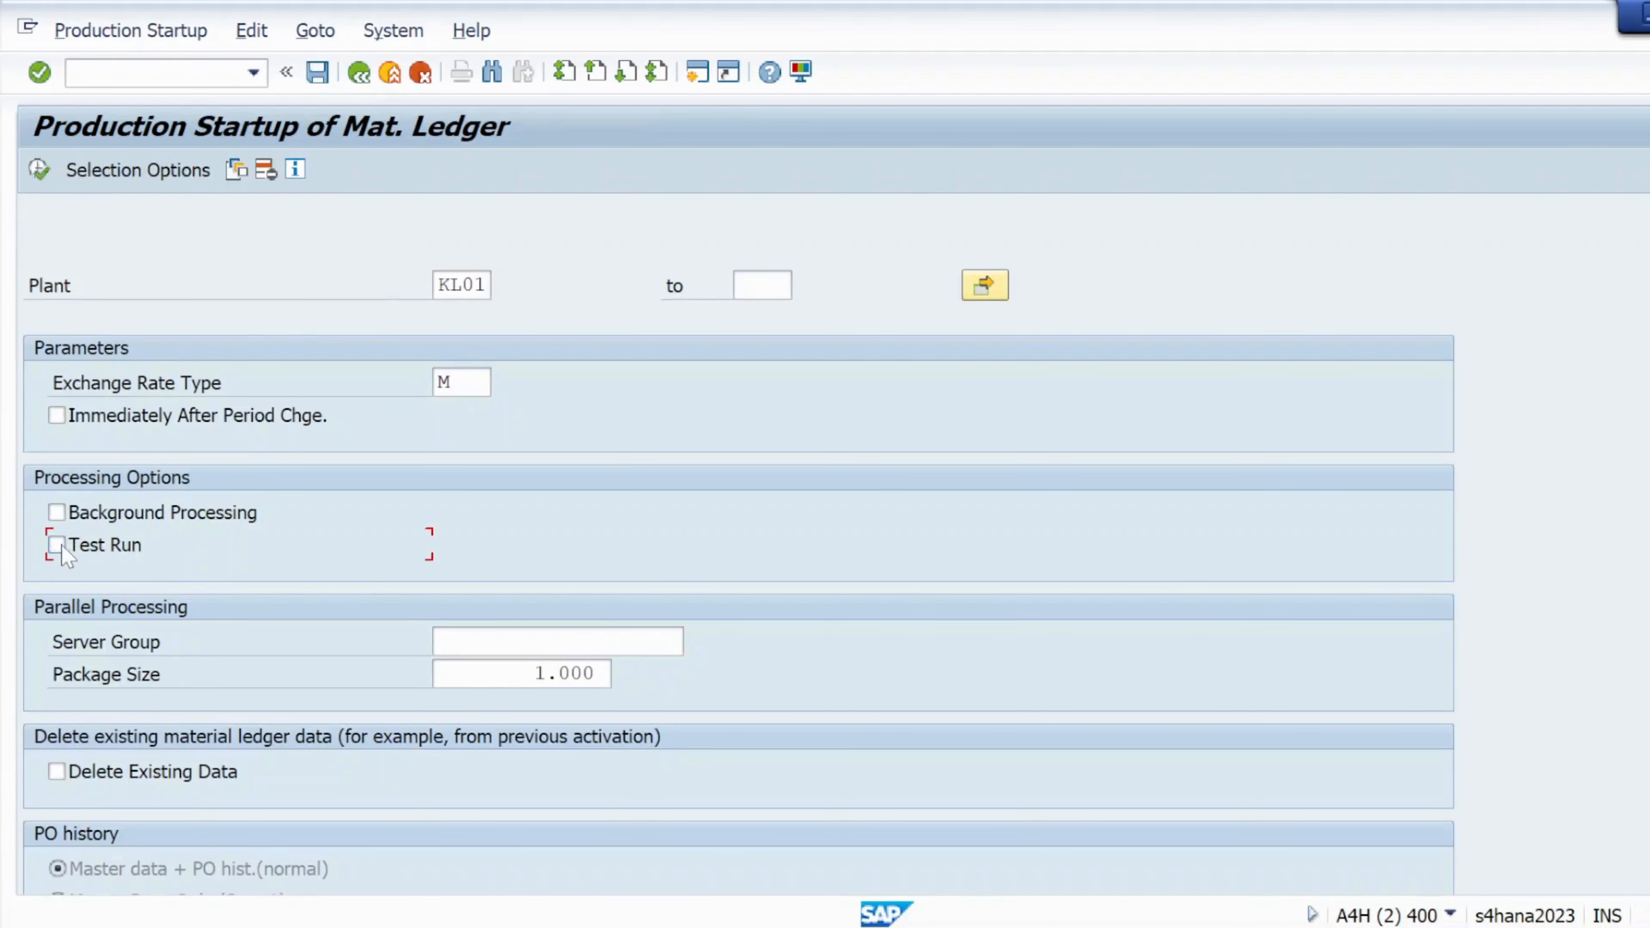
{"action": "left_click", "coordinate": [43, 173]}
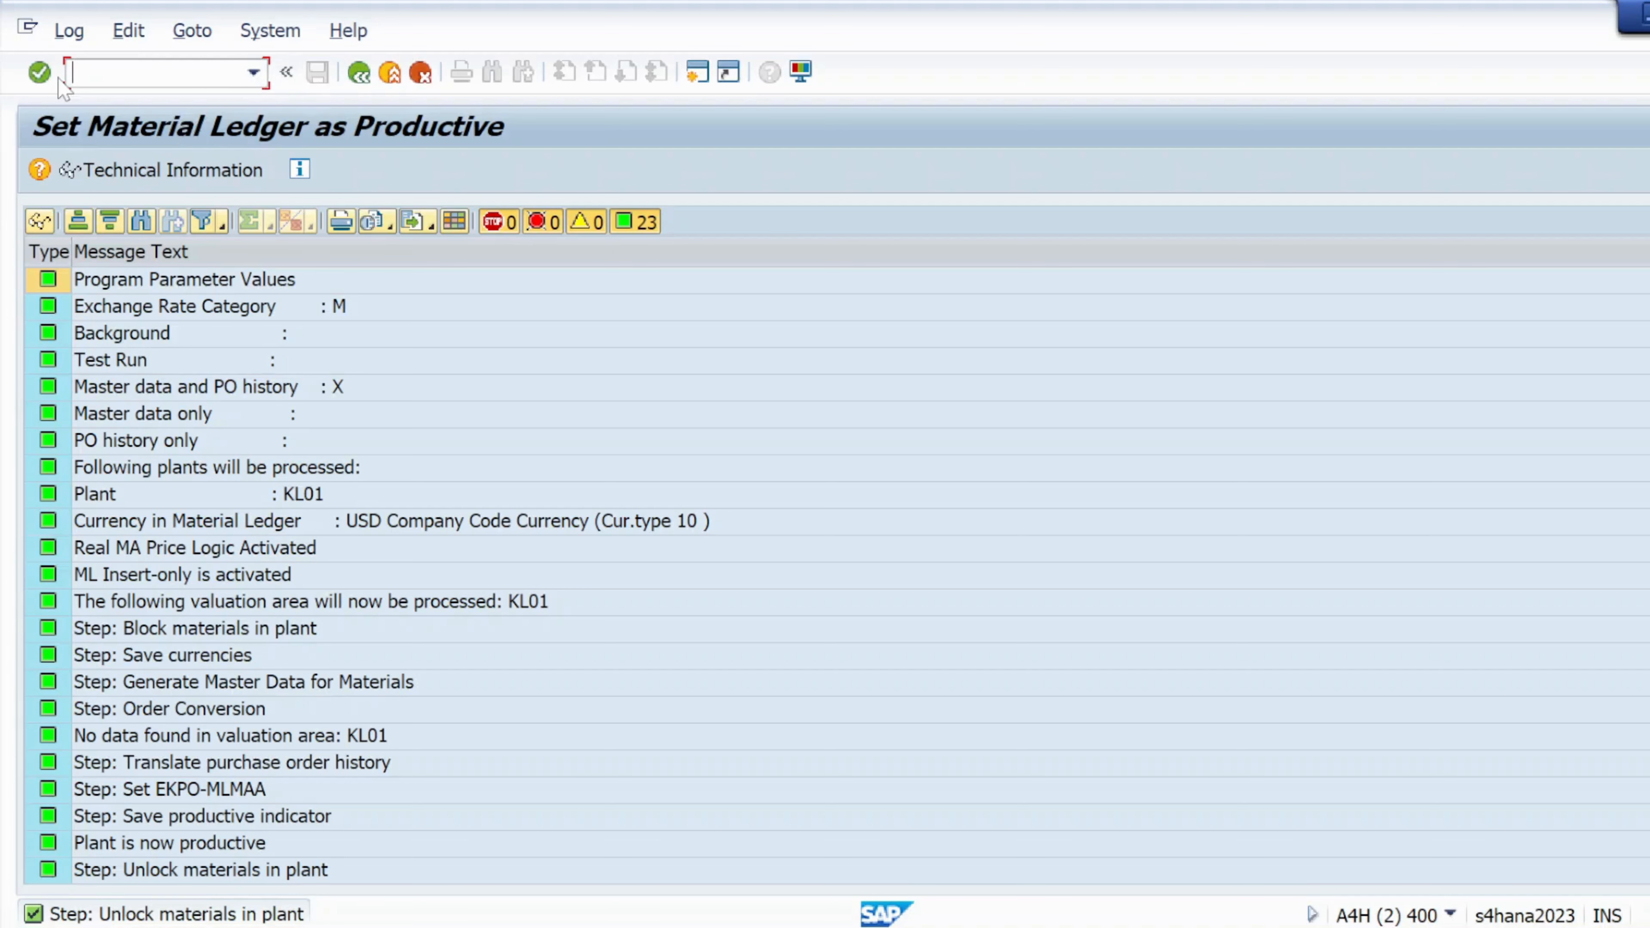
{"action": "left_click", "coordinate": [39, 71]}
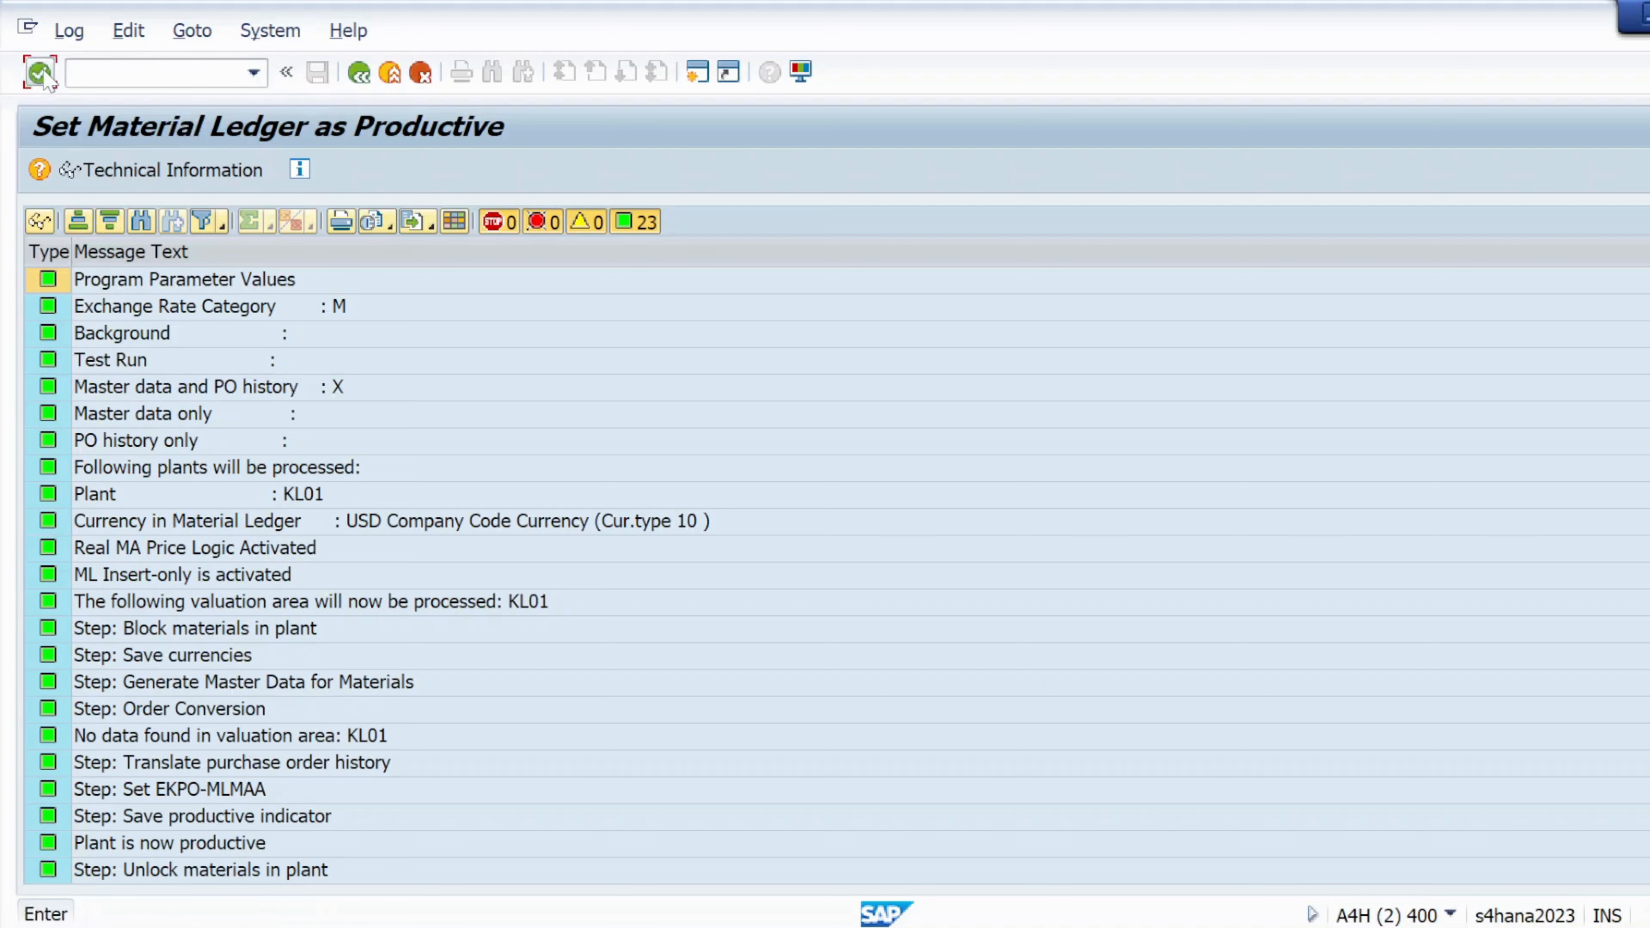
{"action": "left_click", "coordinate": [358, 73]}
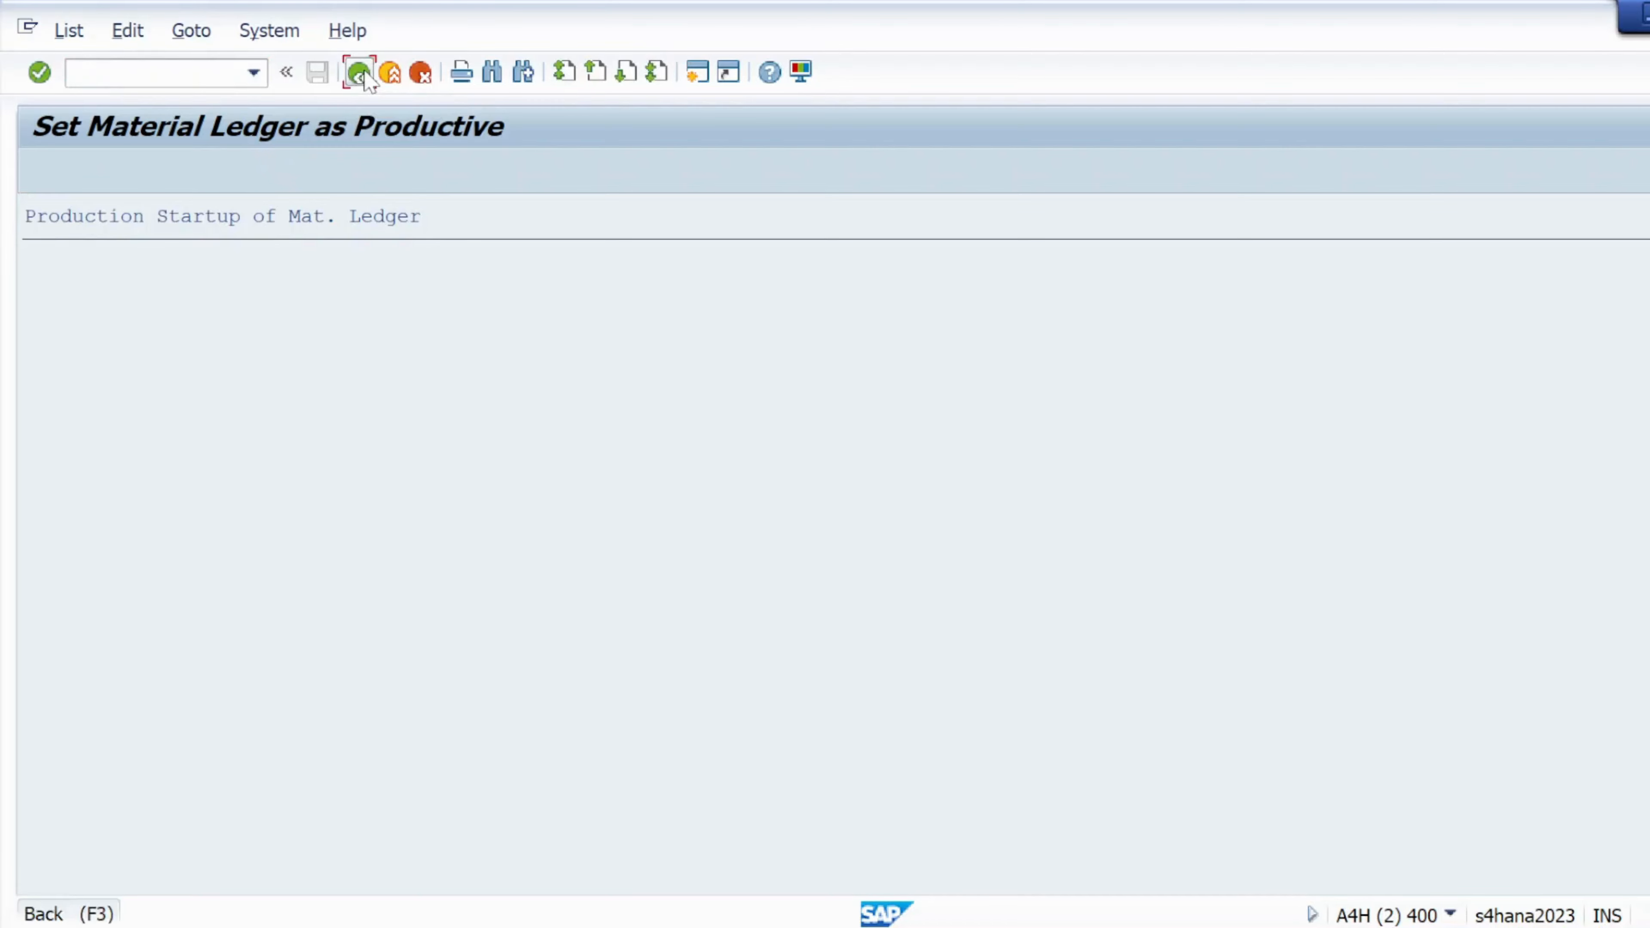
Save the startup selection screen as variant S4SYSTEM with description s4system
{"action": "left_click", "coordinate": [358, 72]}
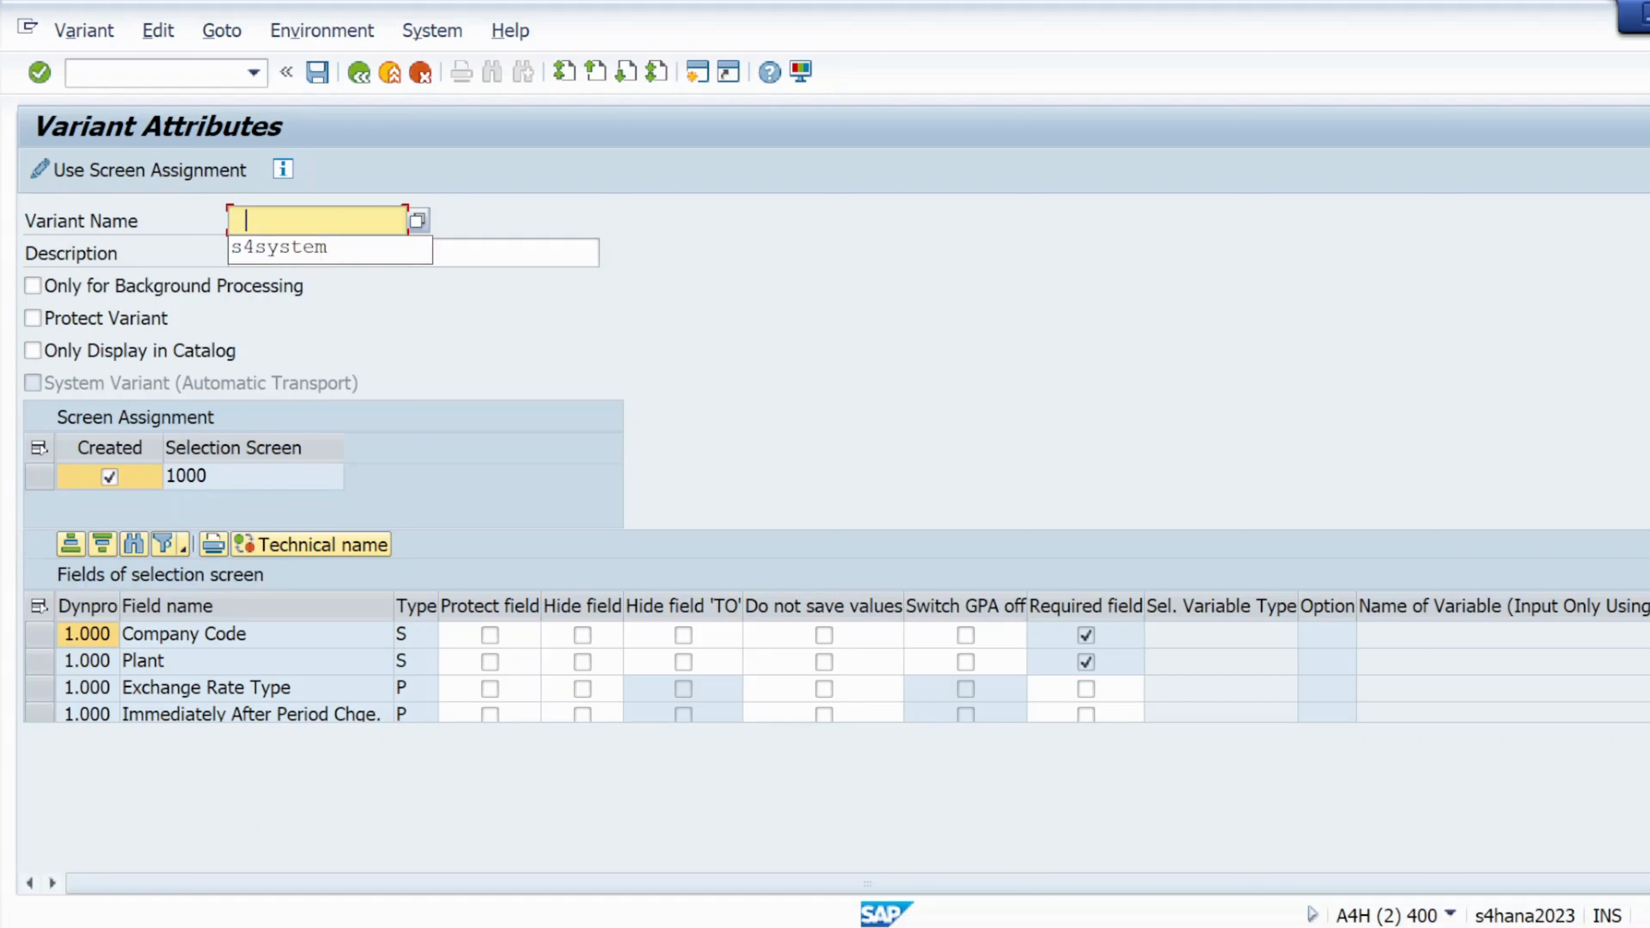
{"action": "key", "text": "Down"}
{"action": "key", "text": "Return"}
{"action": "key", "text": "Tab"}
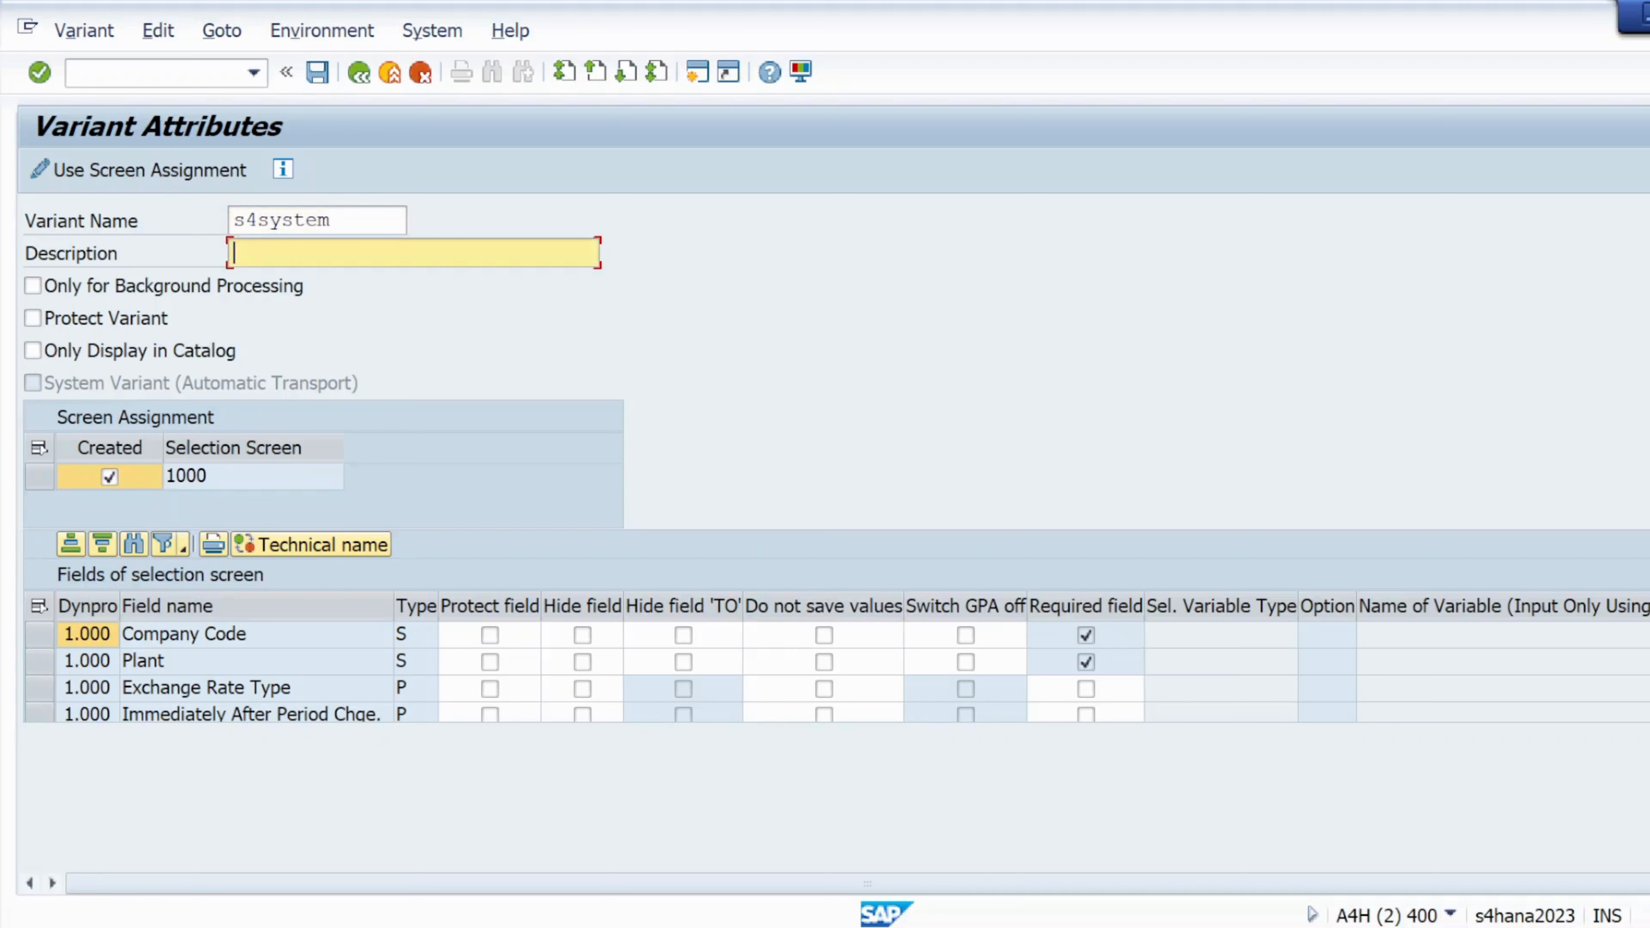
{"action": "key", "text": "Down"}
{"action": "key", "text": "Return"}
{"action": "left_click", "coordinate": [39, 73]}
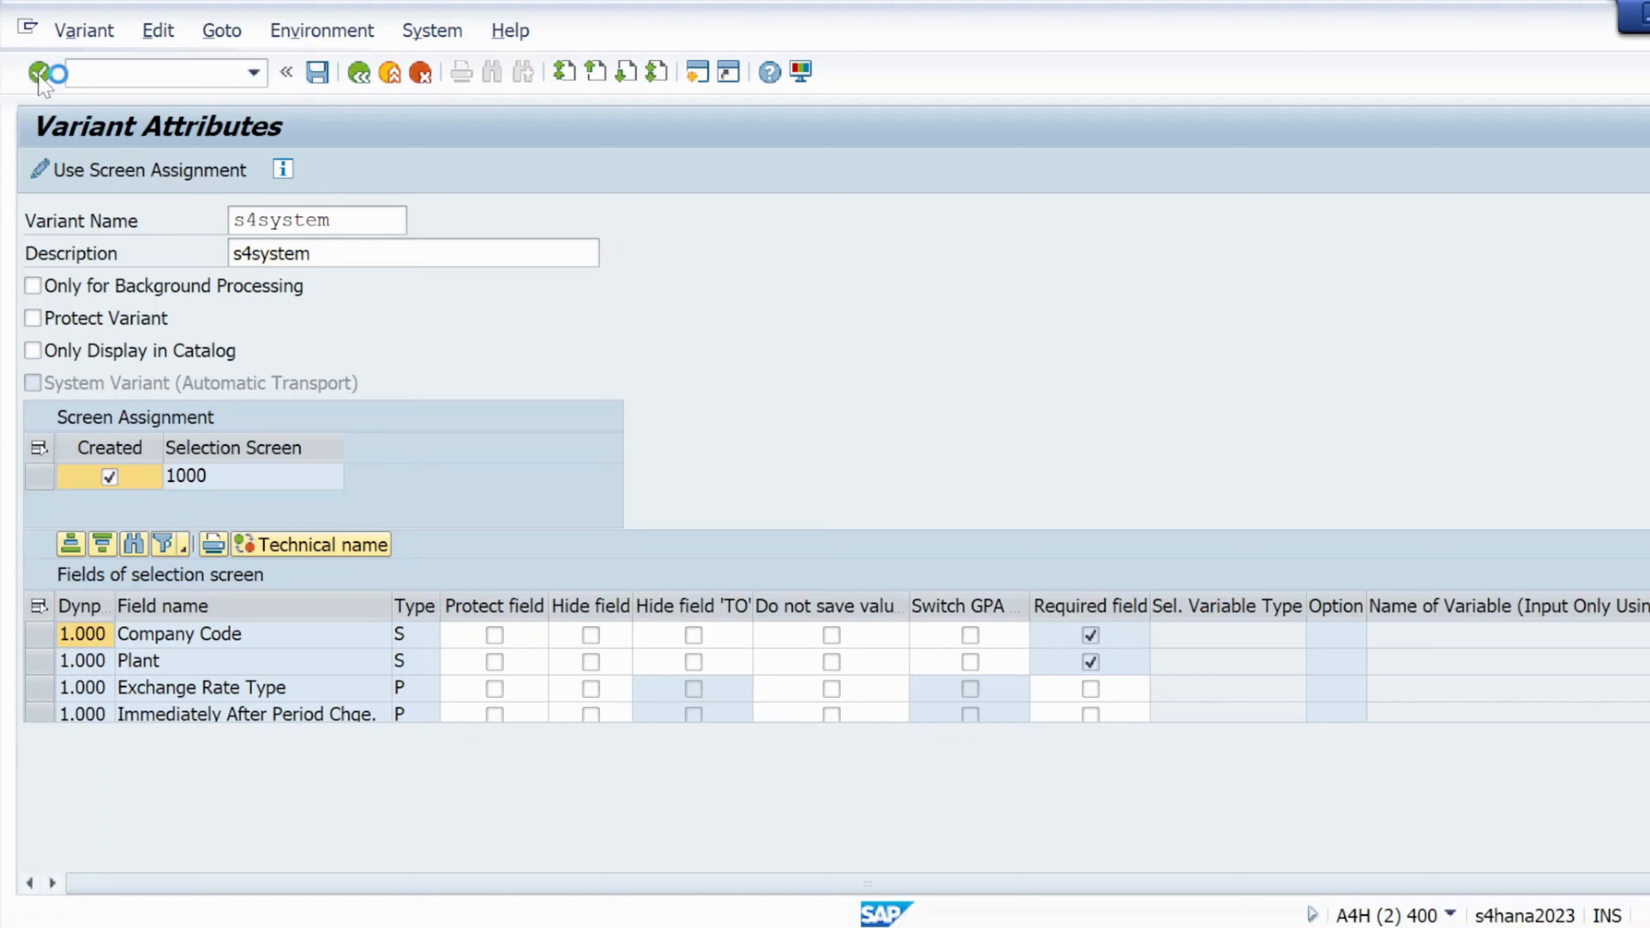
{"action": "left_click", "coordinate": [317, 71]}
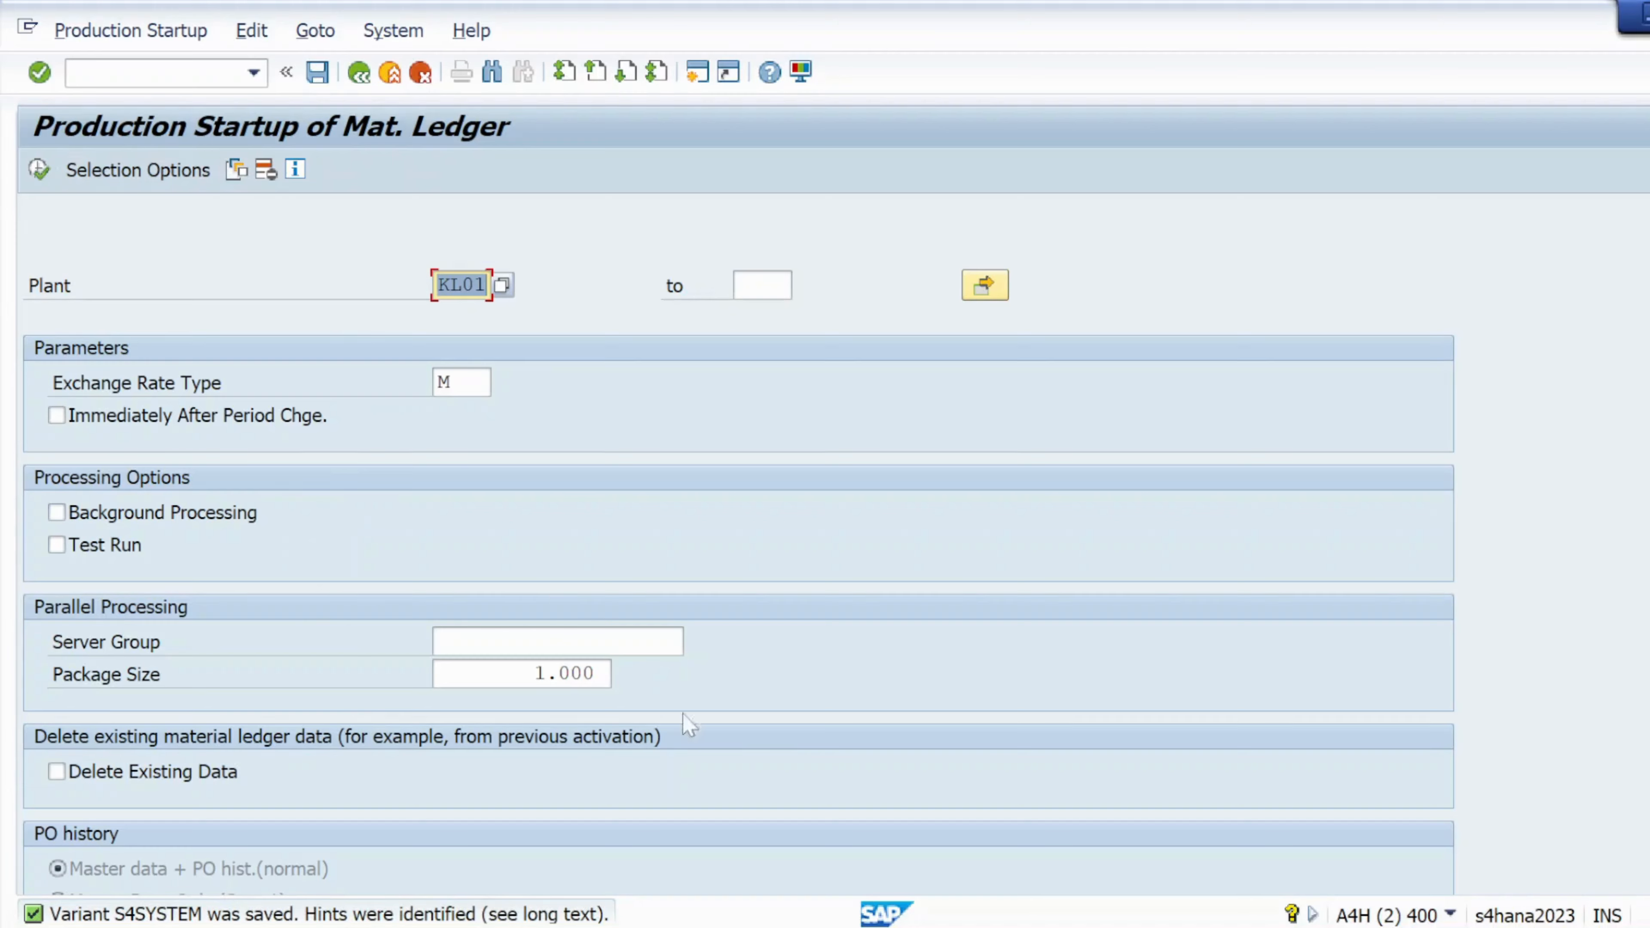
{"action": "mouse_move", "coordinate": [1097, 924]}
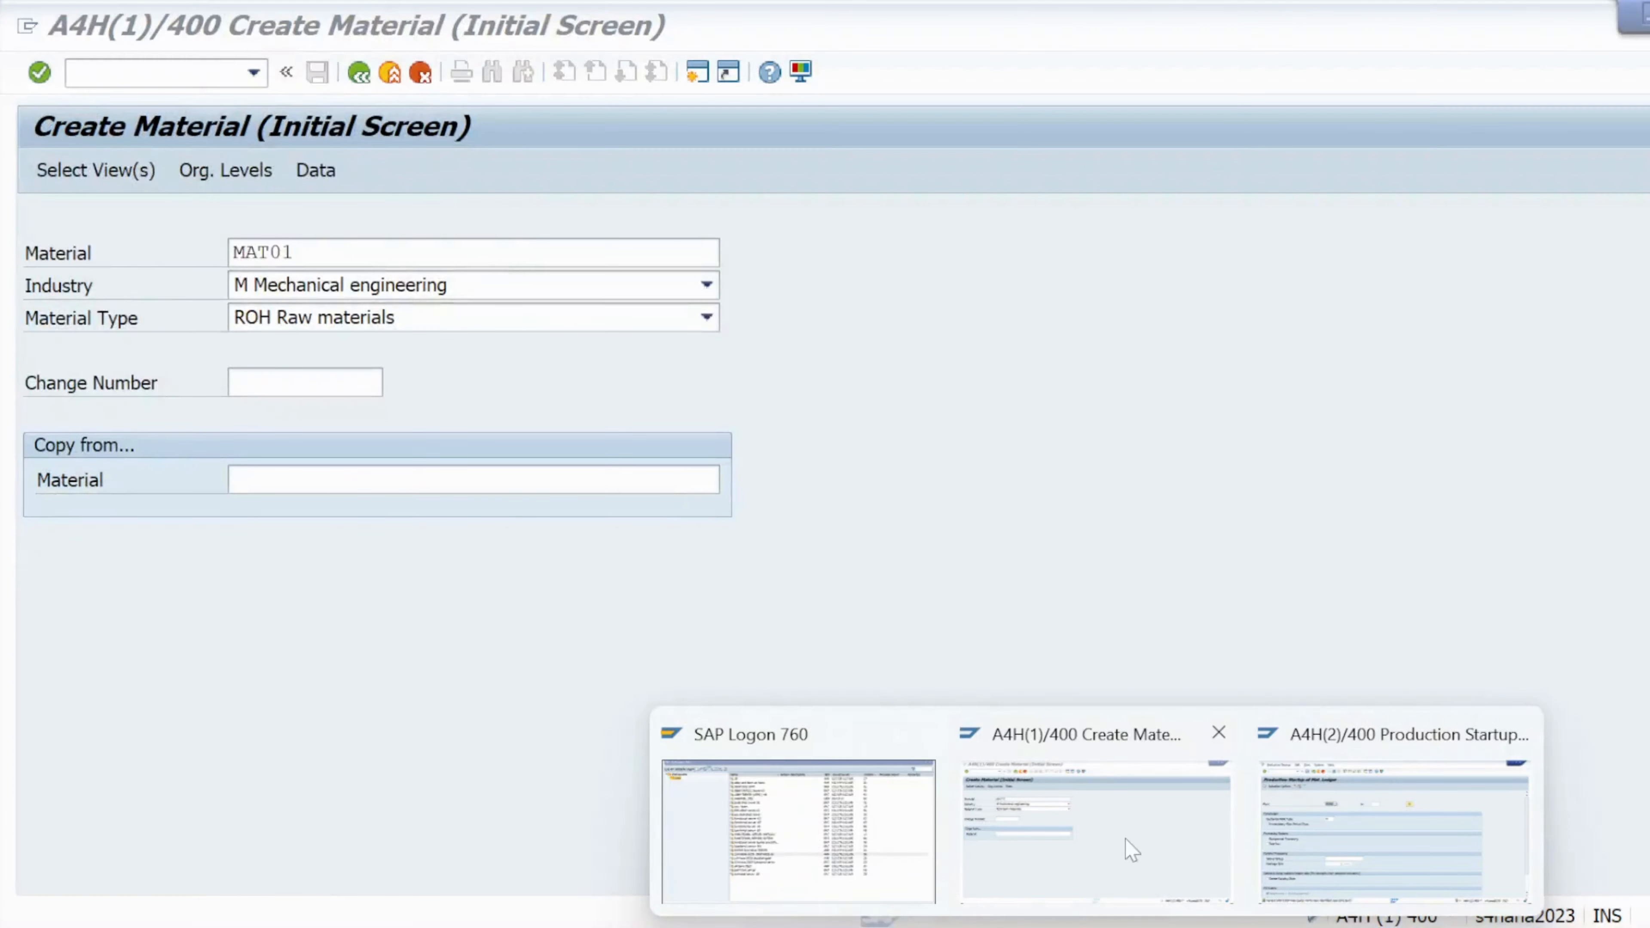
Select the Basic Data 1, Purchasing, General Plant Data / Storage 1 and Accounting 1 views for MAT01
{"action": "left_click", "coordinate": [1125, 838]}
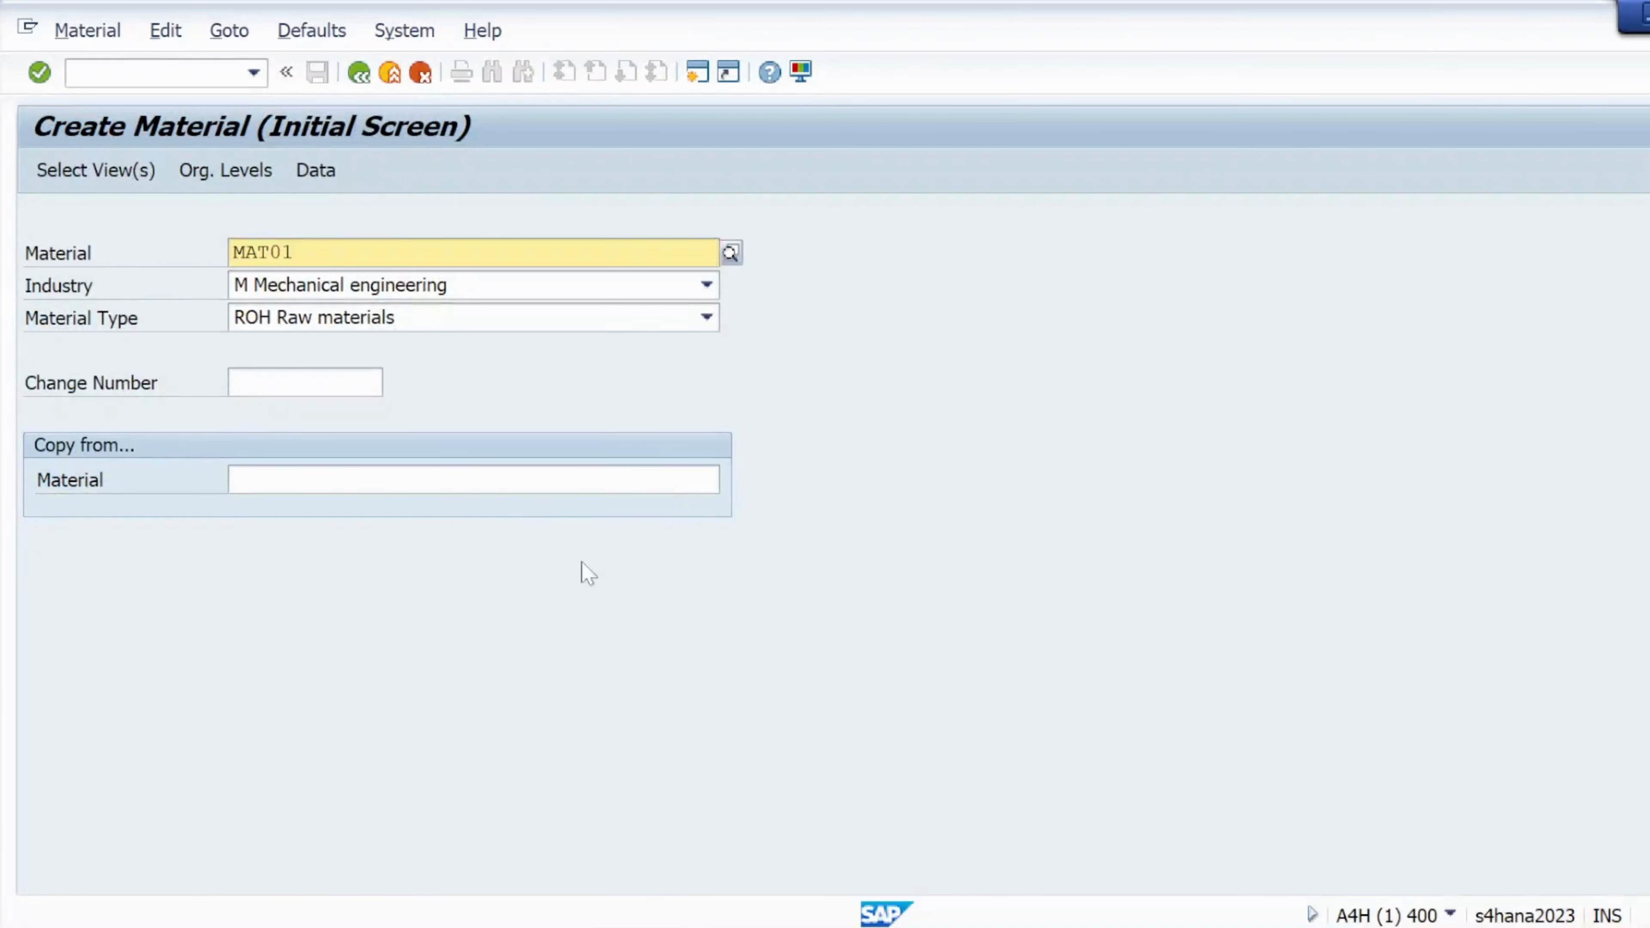
{"action": "left_click", "coordinate": [96, 170]}
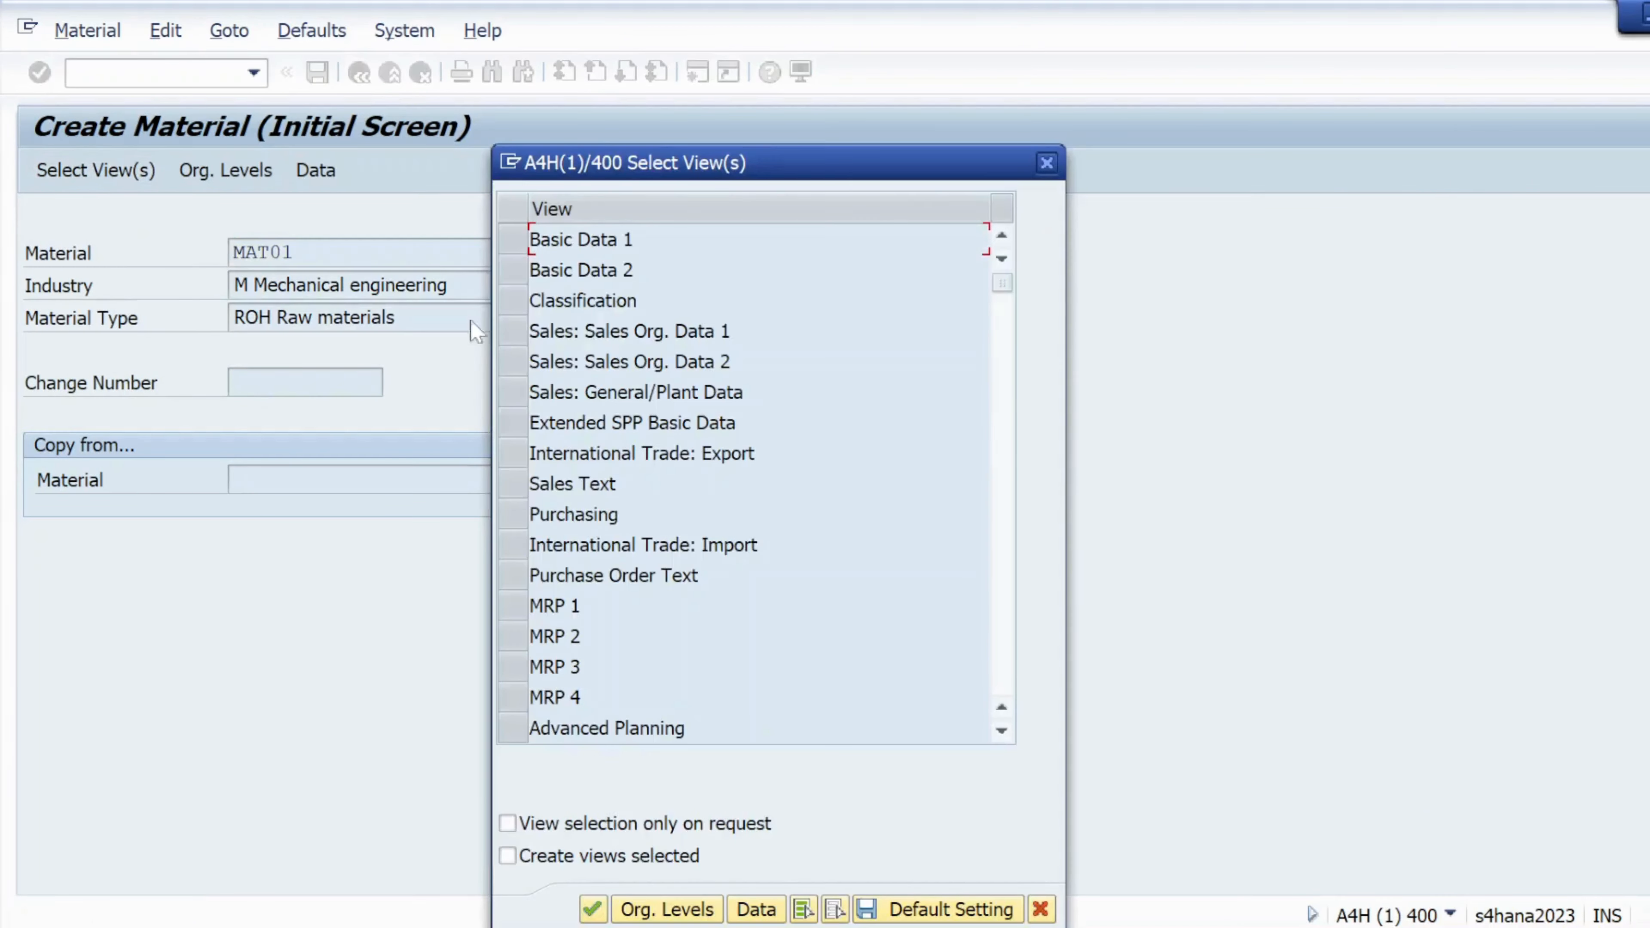
{"action": "left_click", "coordinate": [513, 238]}
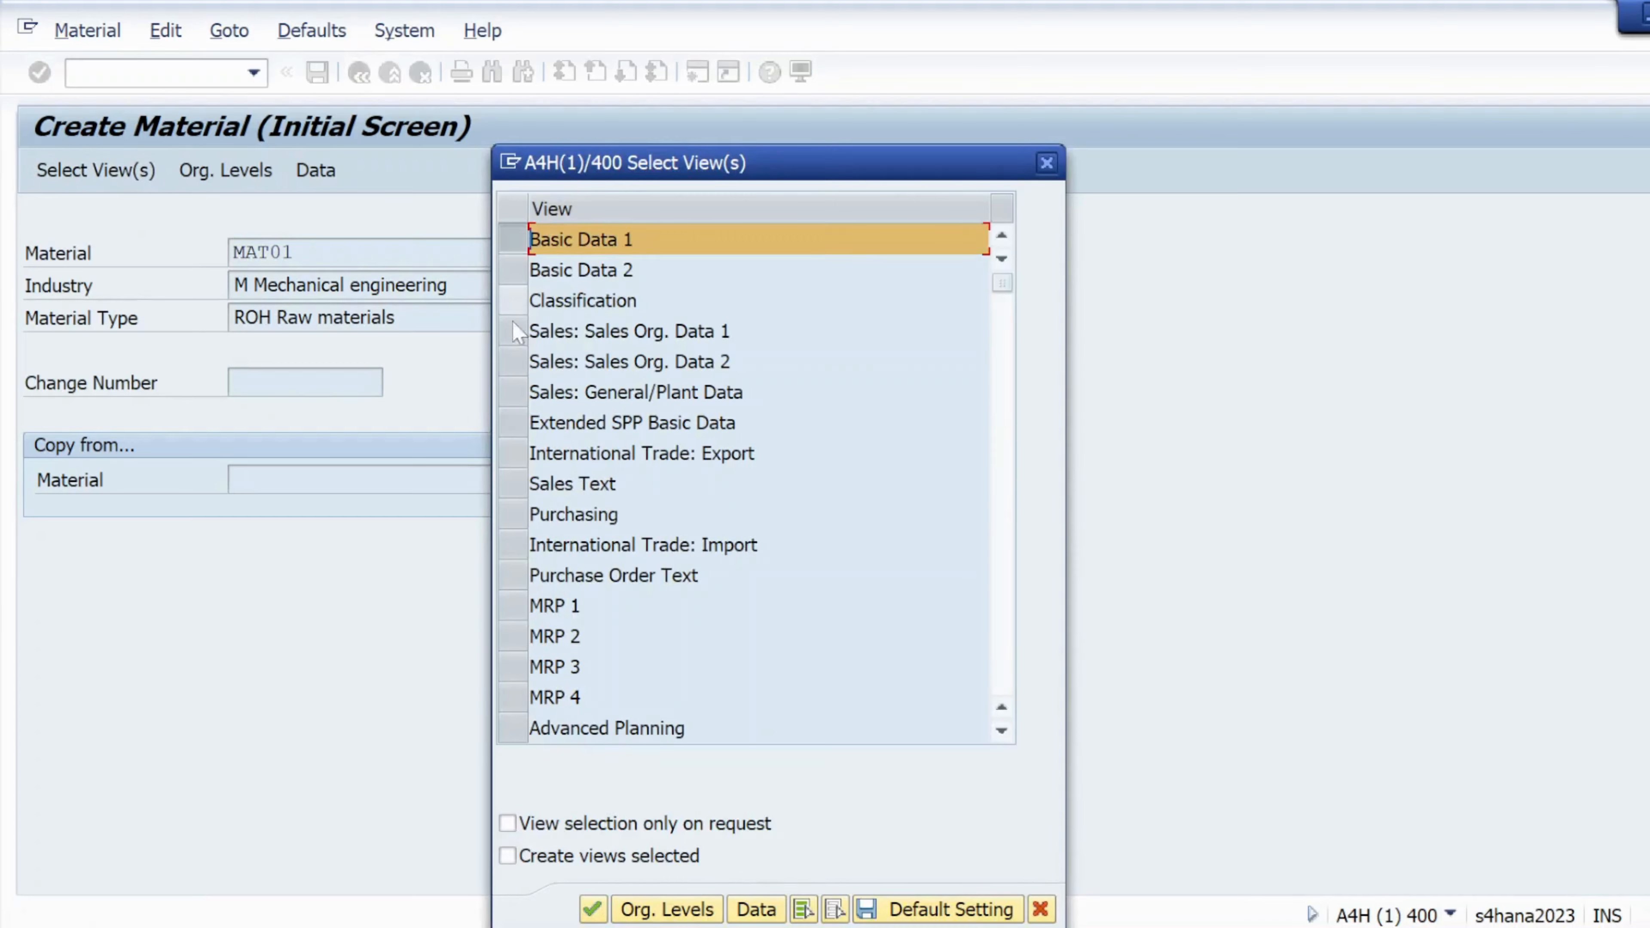
{"action": "left_click", "coordinate": [513, 513]}
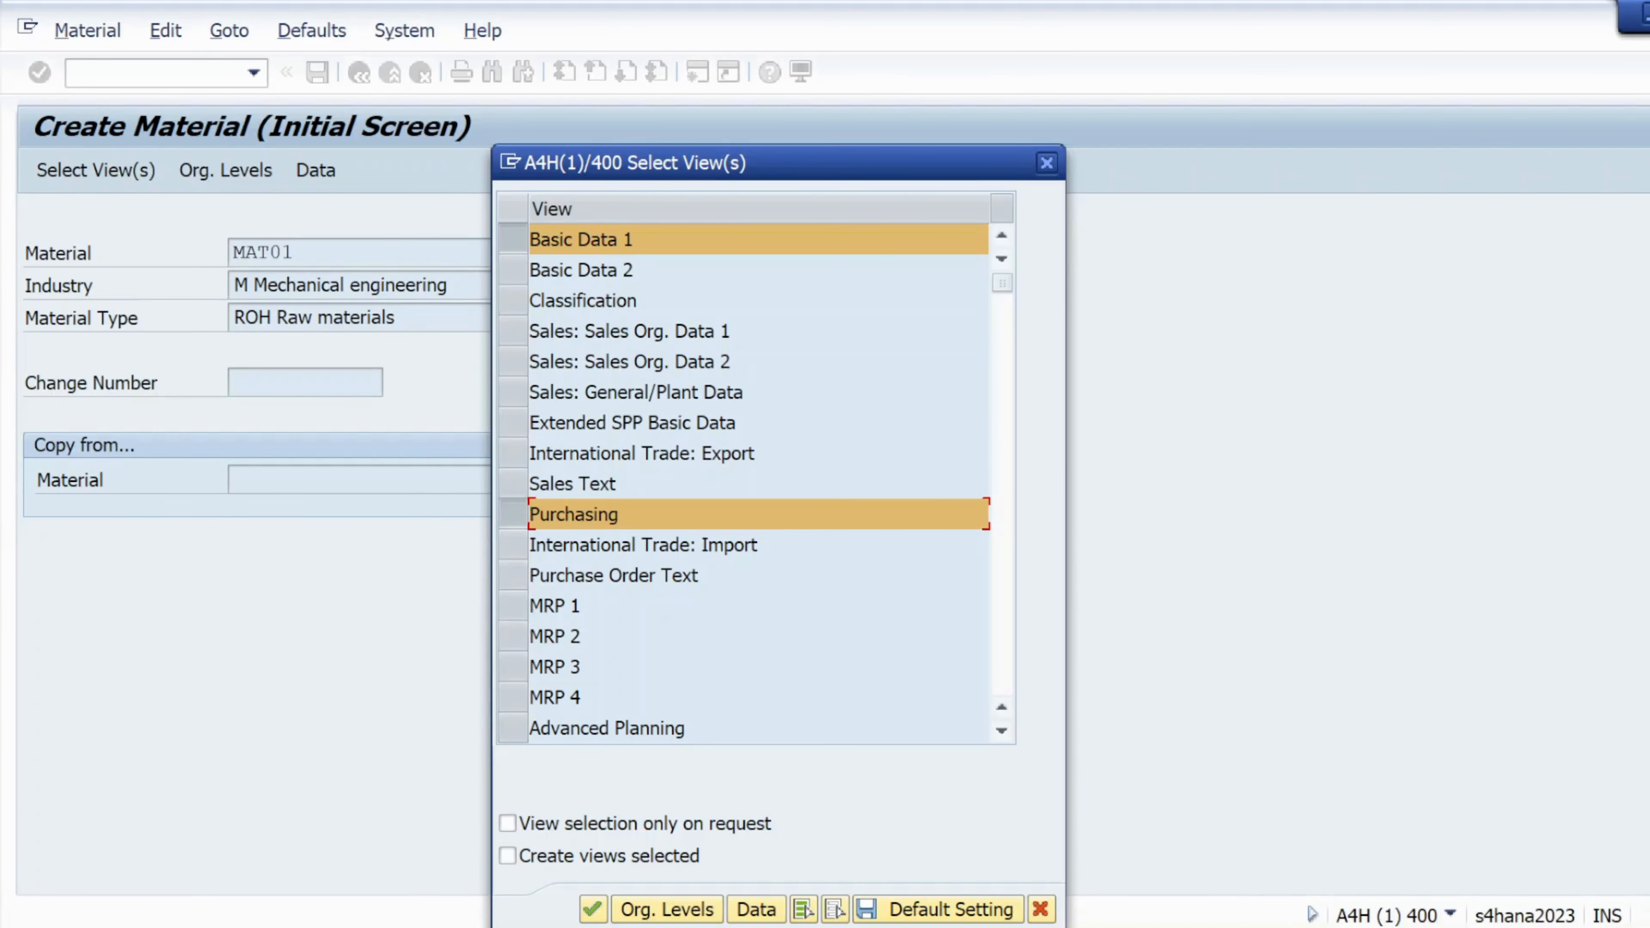
{"action": "scroll", "coordinate": [556, 480], "scroll_direction": "down", "scroll_amount": 1}
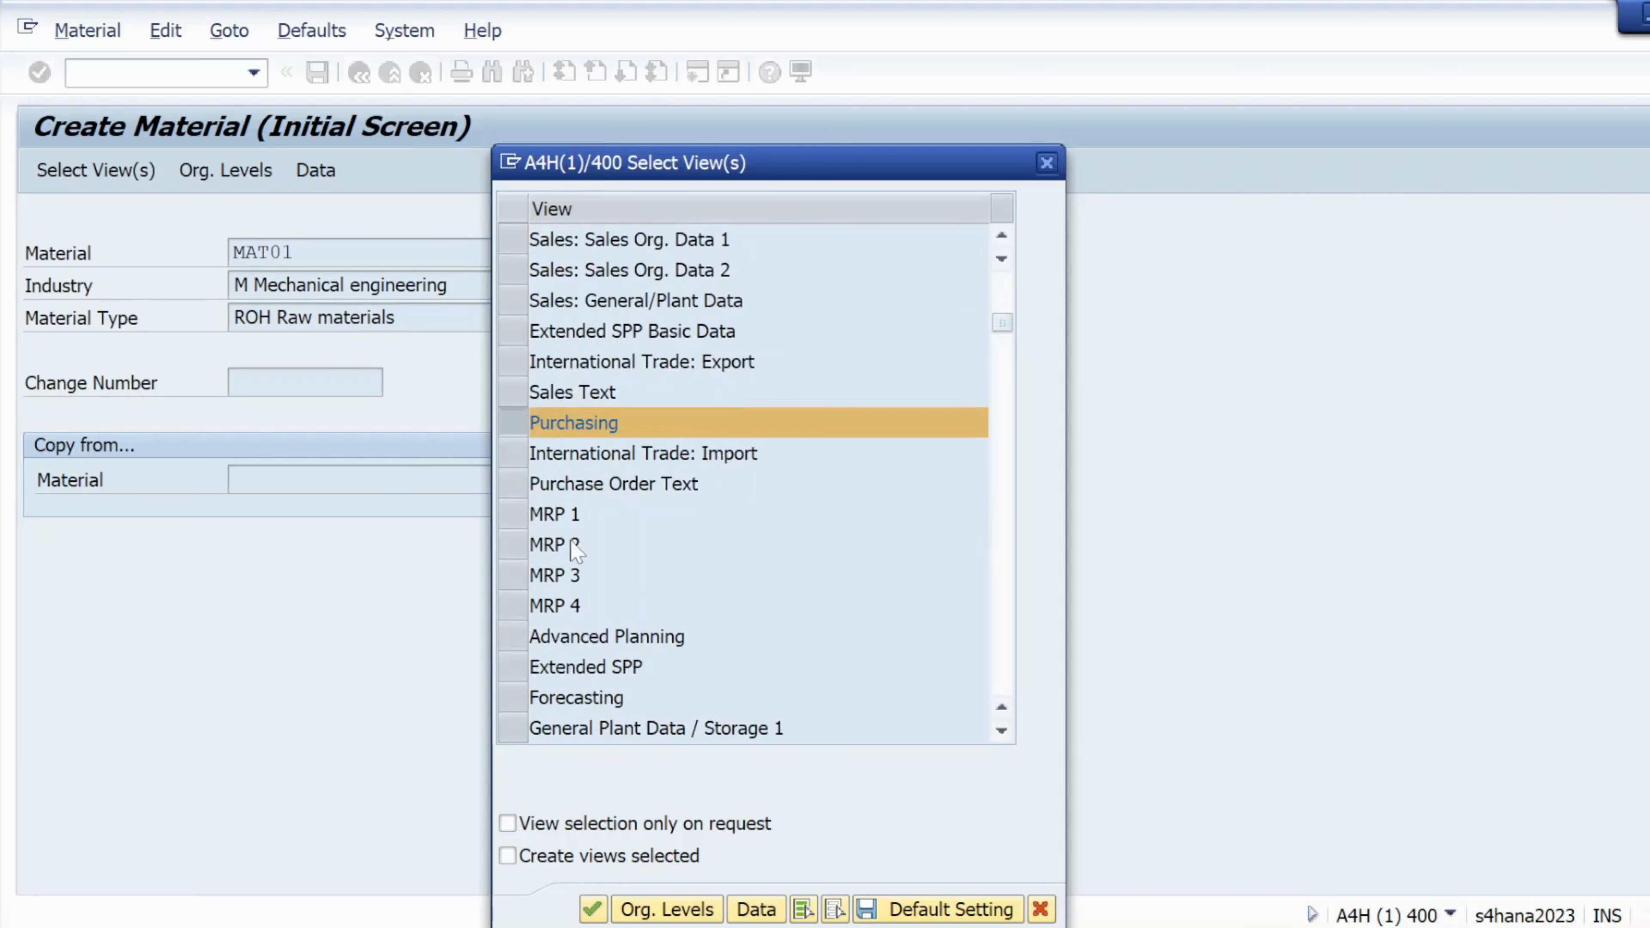
{"action": "scroll", "coordinate": [576, 551], "scroll_direction": "down", "scroll_amount": 1}
{"action": "left_click", "coordinate": [513, 637]}
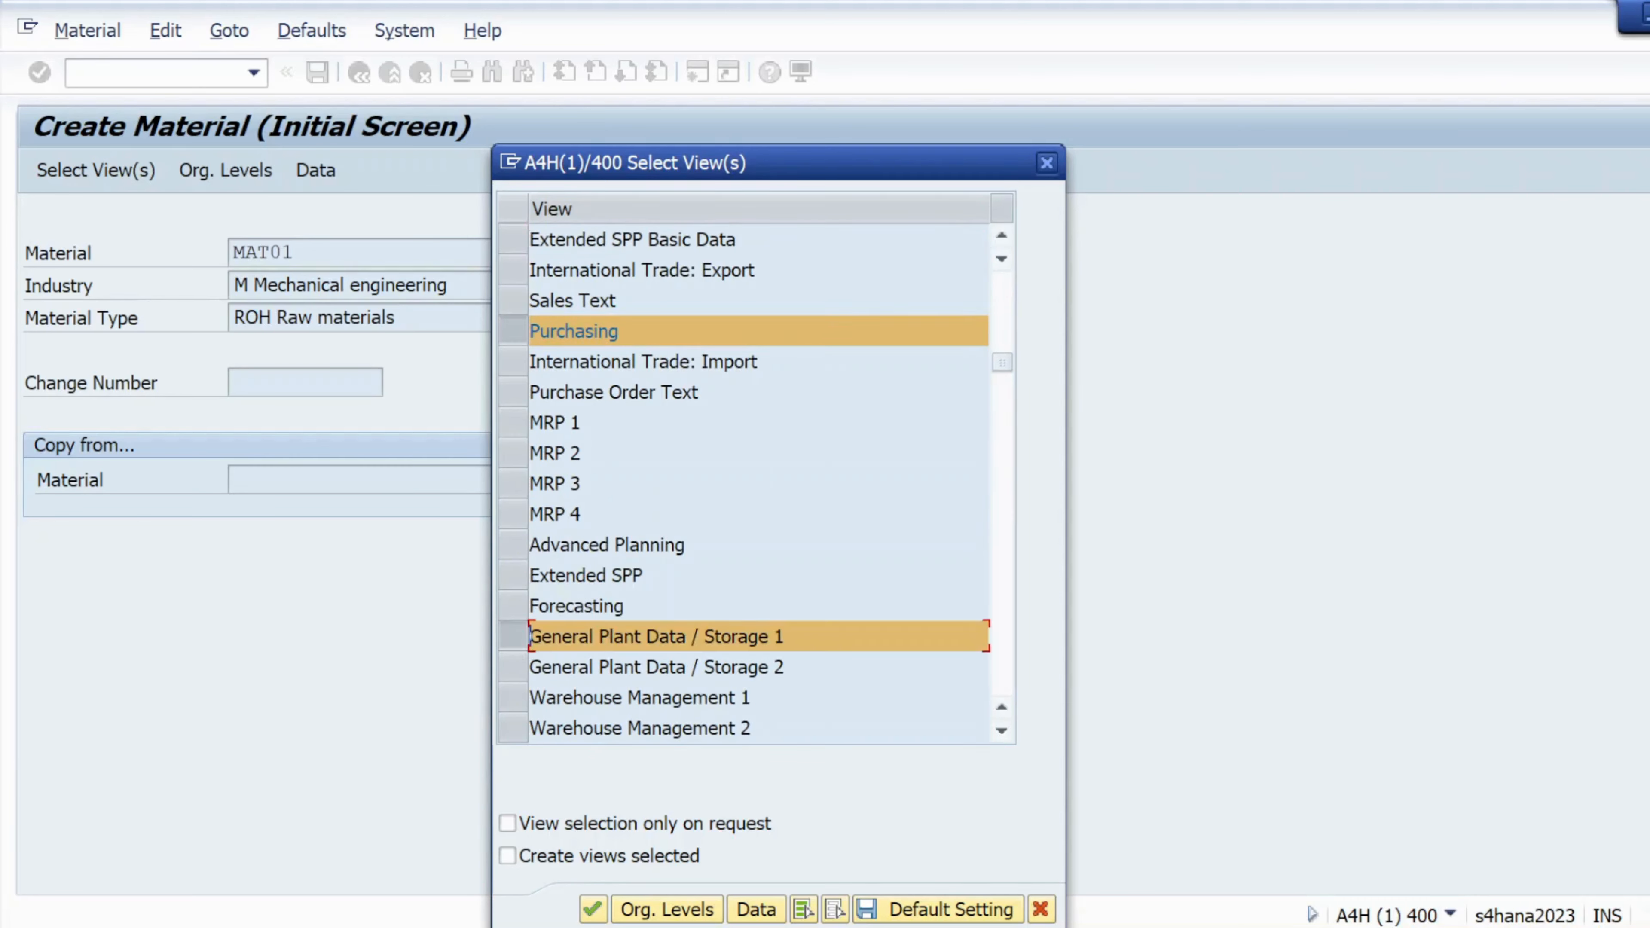
{"action": "scroll", "coordinate": [519, 585], "scroll_direction": "down", "scroll_amount": 3}
{"action": "left_click", "coordinate": [513, 516]}
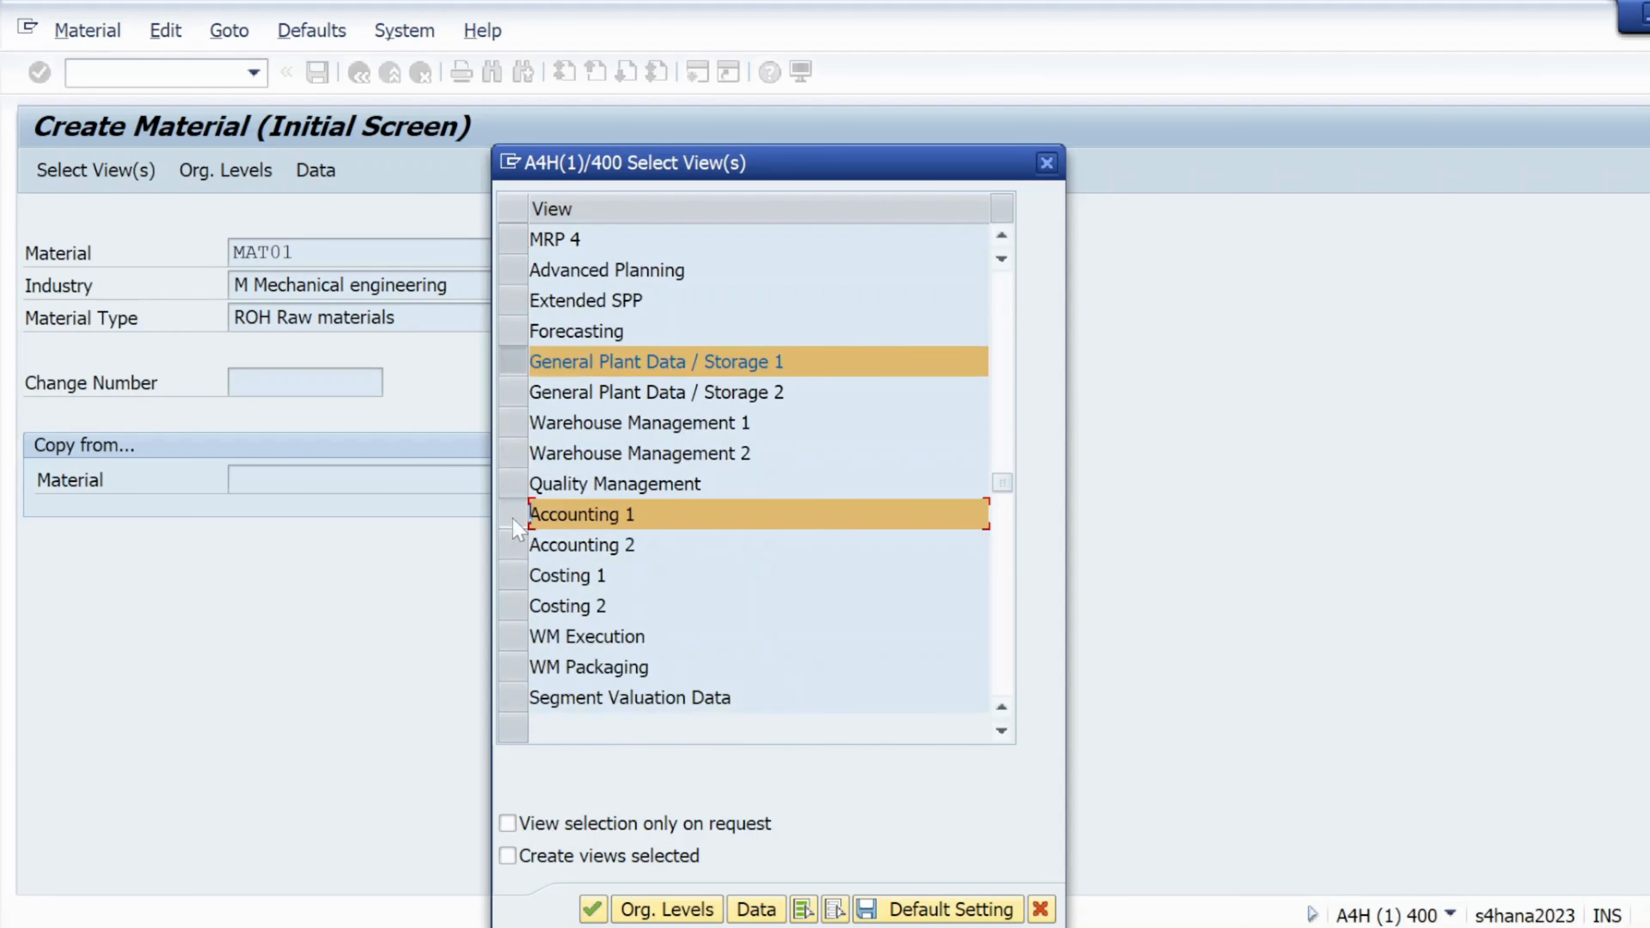
{"action": "left_click", "coordinate": [593, 909]}
Enter plant KL01 and storage location KS01 as organizational levels and confirm
{"action": "left_click", "coordinate": [592, 330]}
{"action": "left_click", "coordinate": [593, 354]}
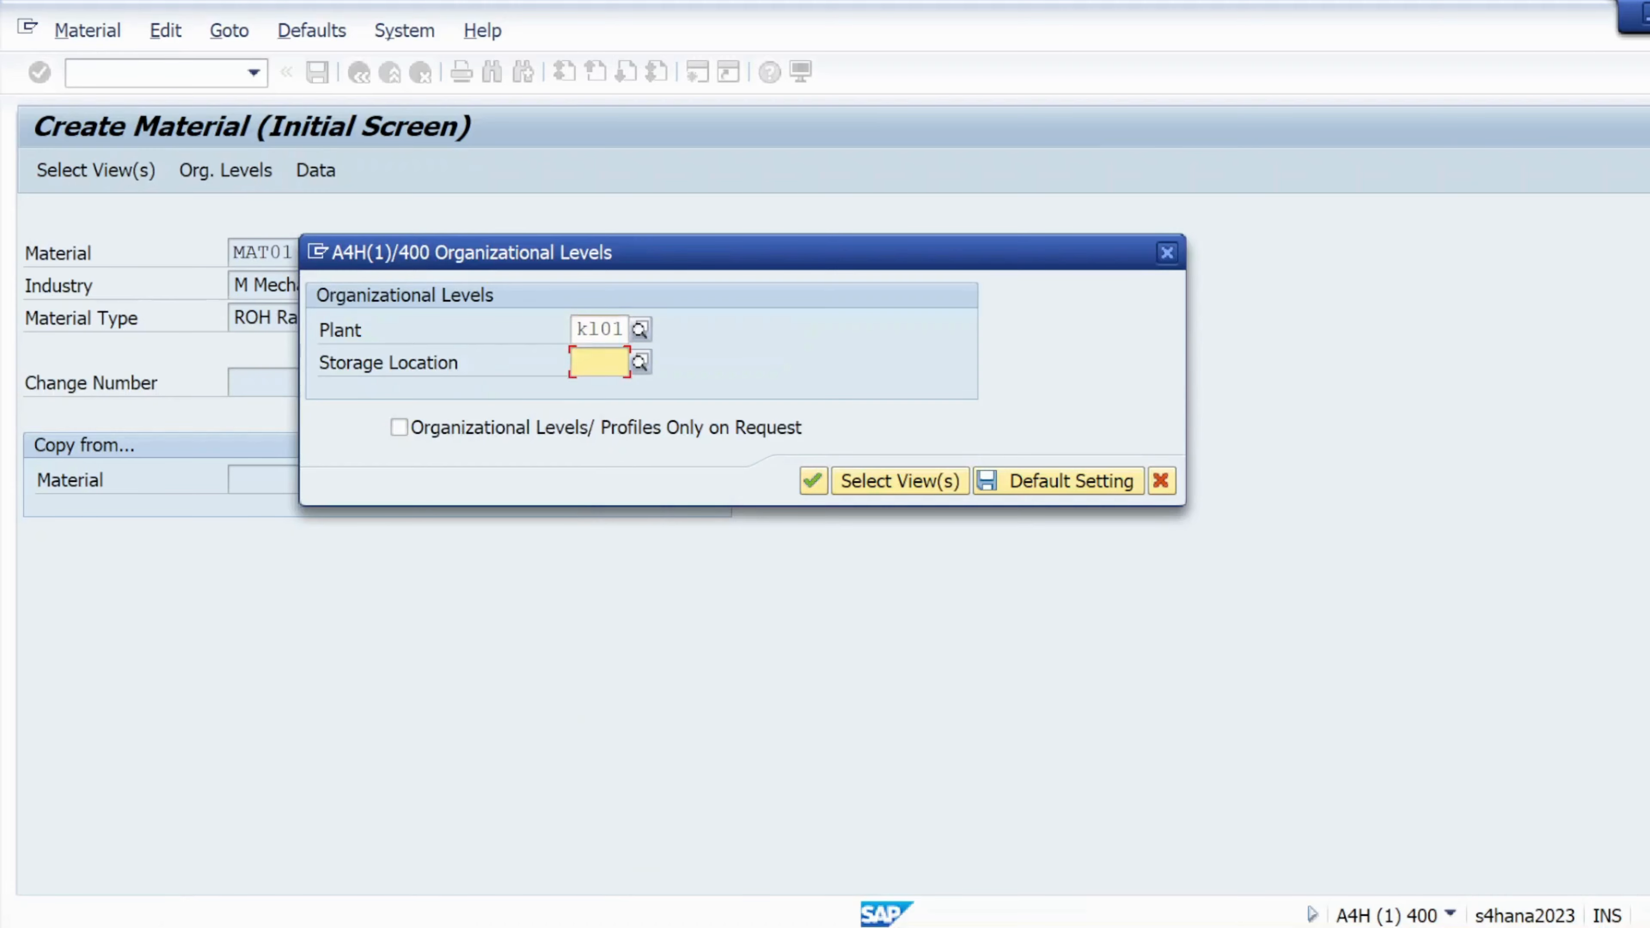
{"action": "left_click", "coordinate": [612, 393]}
{"action": "left_click", "coordinate": [808, 479]}
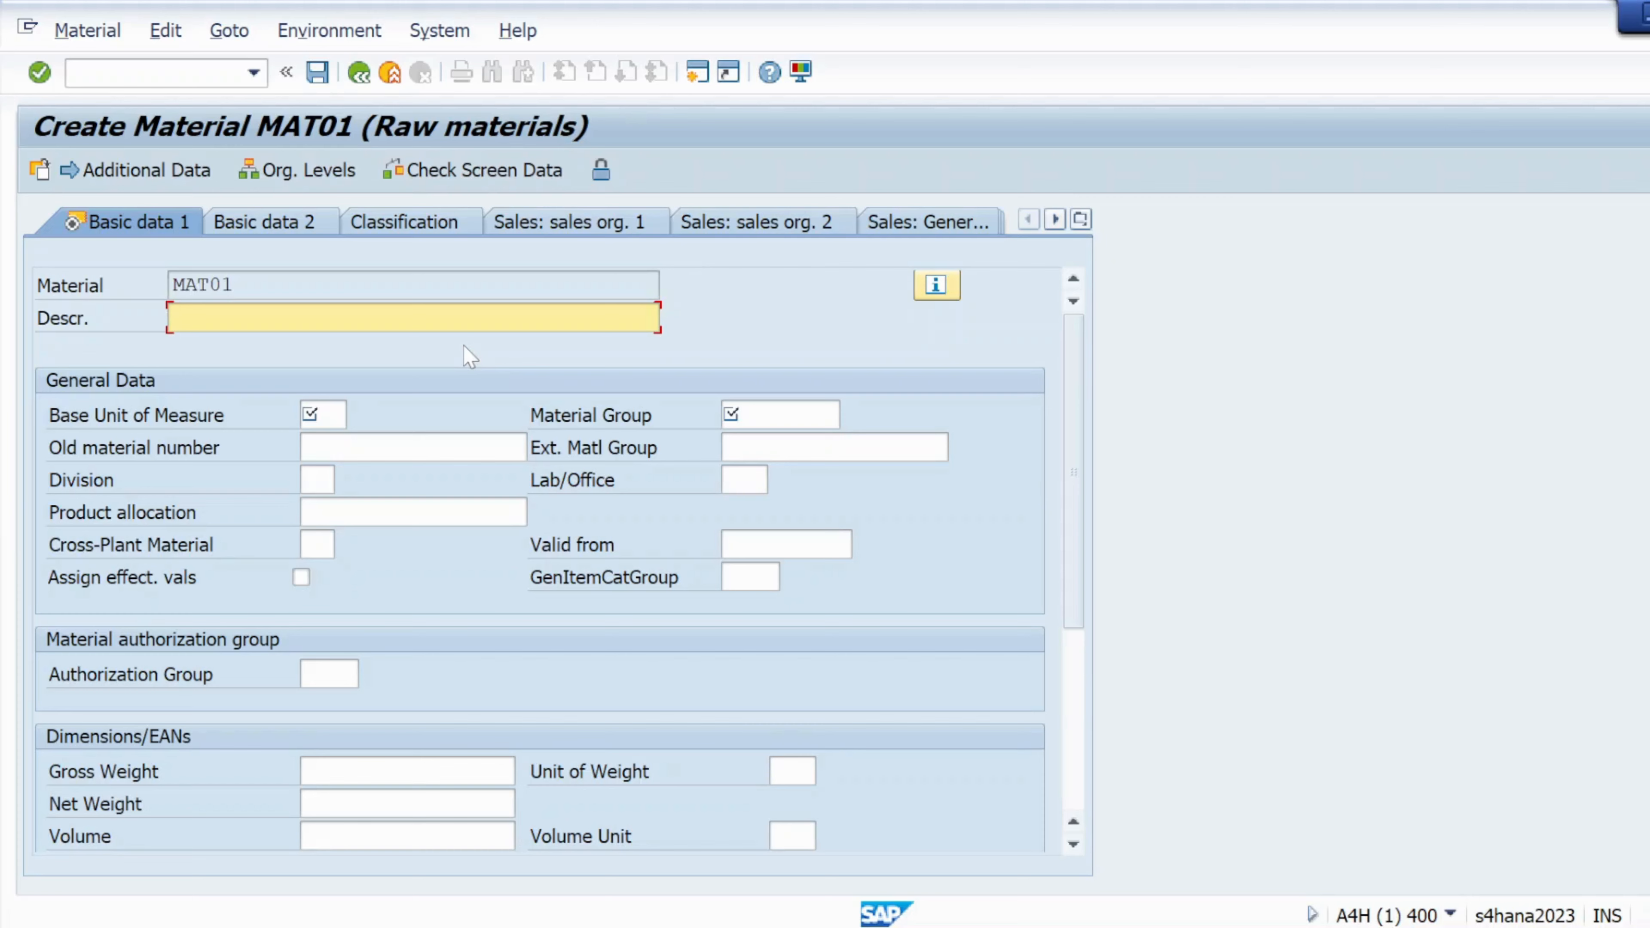
Paste MAT01 as the material description and set base unit EA
{"action": "left_click_drag", "start_coordinate": [234, 285], "coordinate": [173, 285]}
{"action": "key", "text": "ctrl+c"}
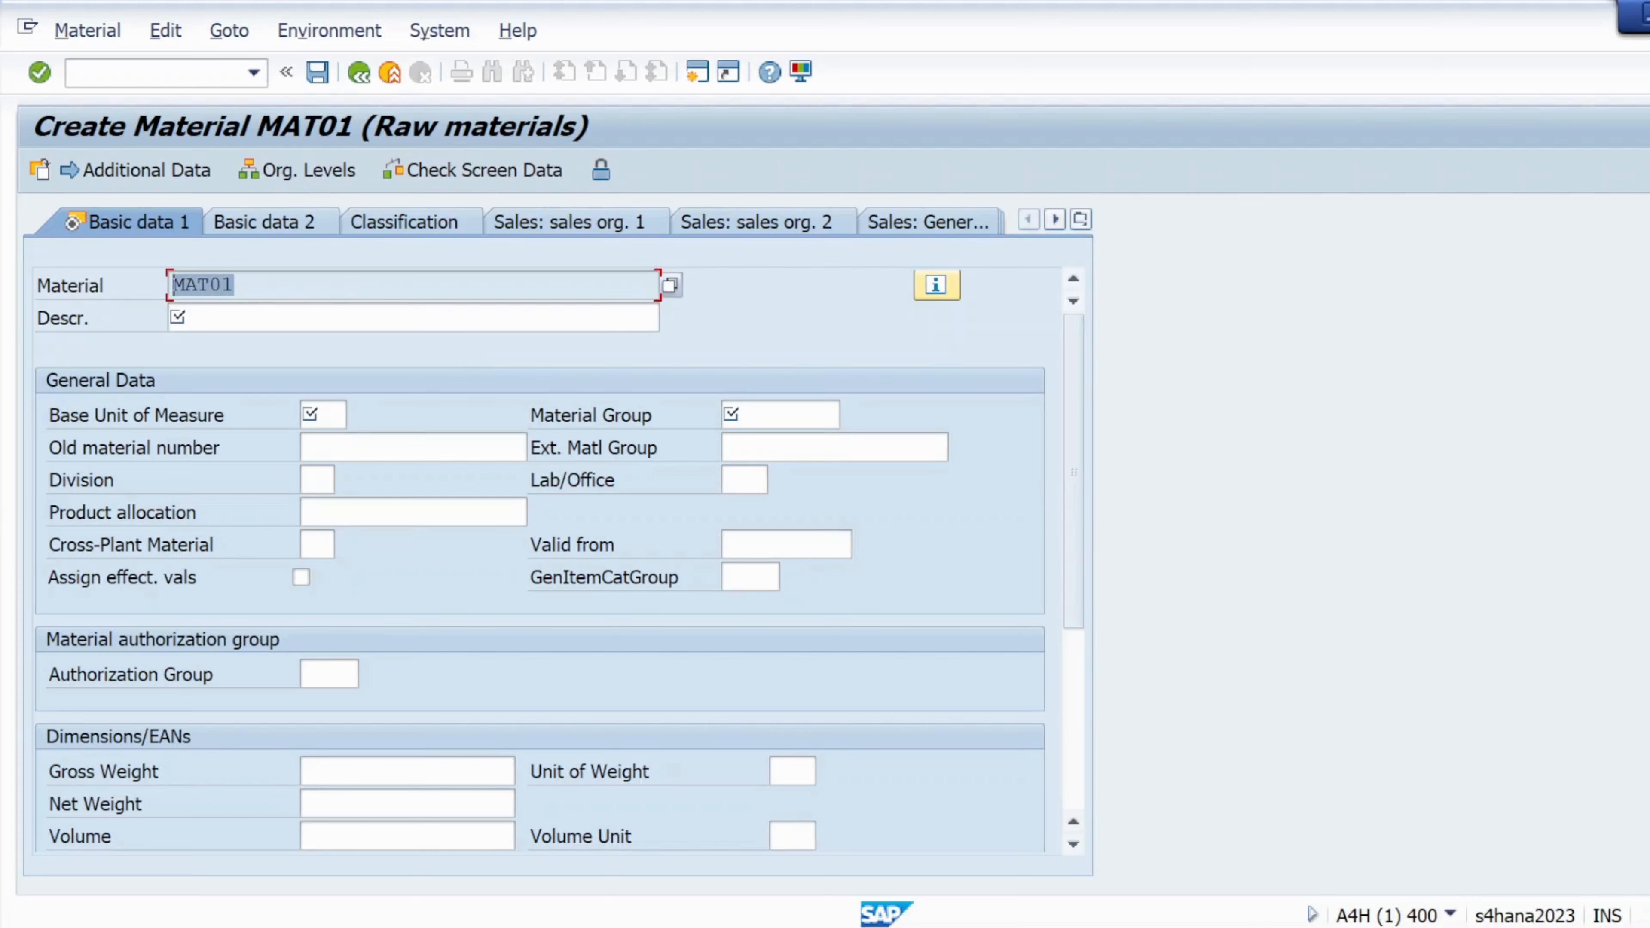
{"action": "left_click", "coordinate": [174, 318]}
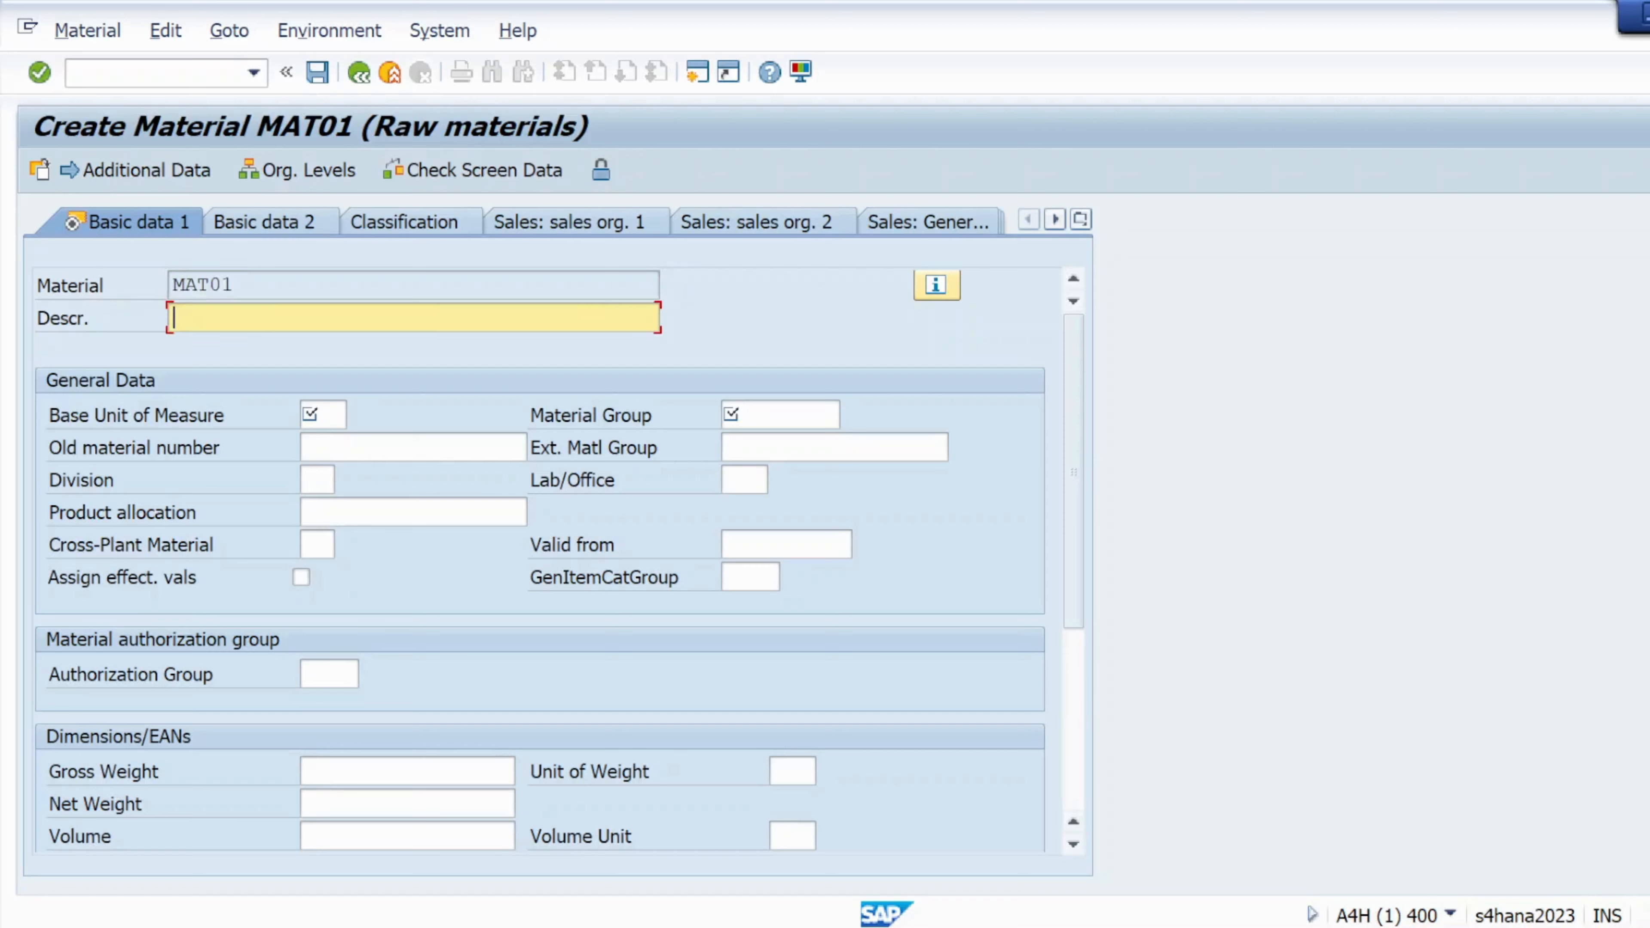
{"action": "key", "text": "ctrl+v"}
{"action": "left_click", "coordinate": [318, 415]}
{"action": "left_click", "coordinate": [336, 448]}
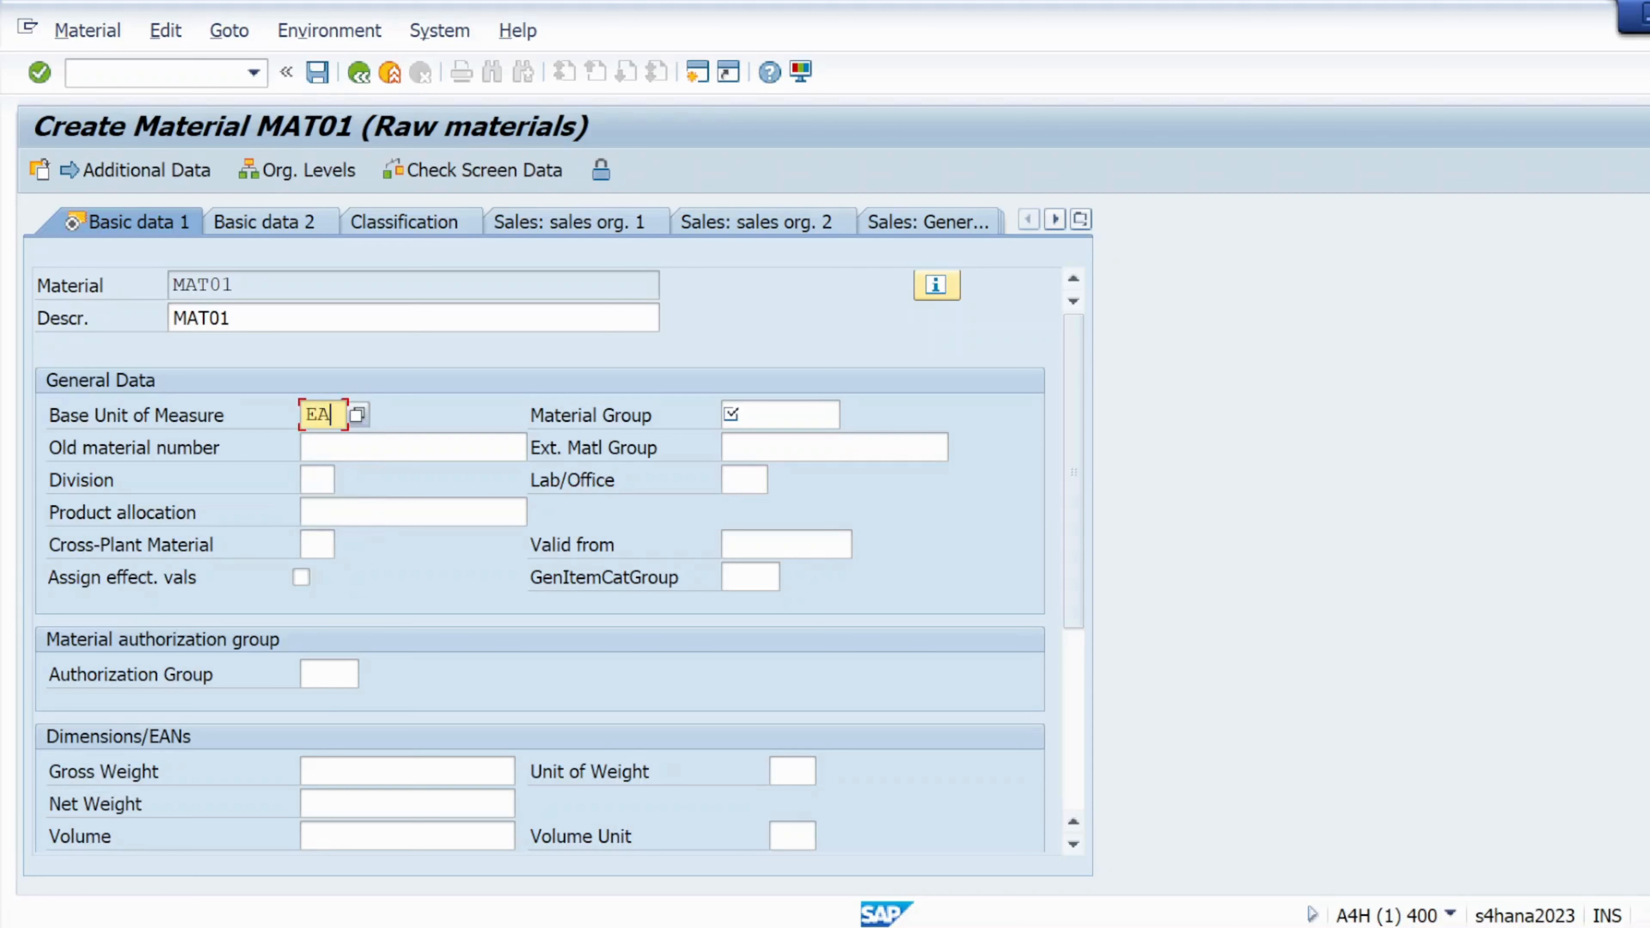
Correct the material group to 01 via search help and confirm the basic data
{"action": "left_click", "coordinate": [732, 414]}
{"action": "left_click", "coordinate": [765, 445]}
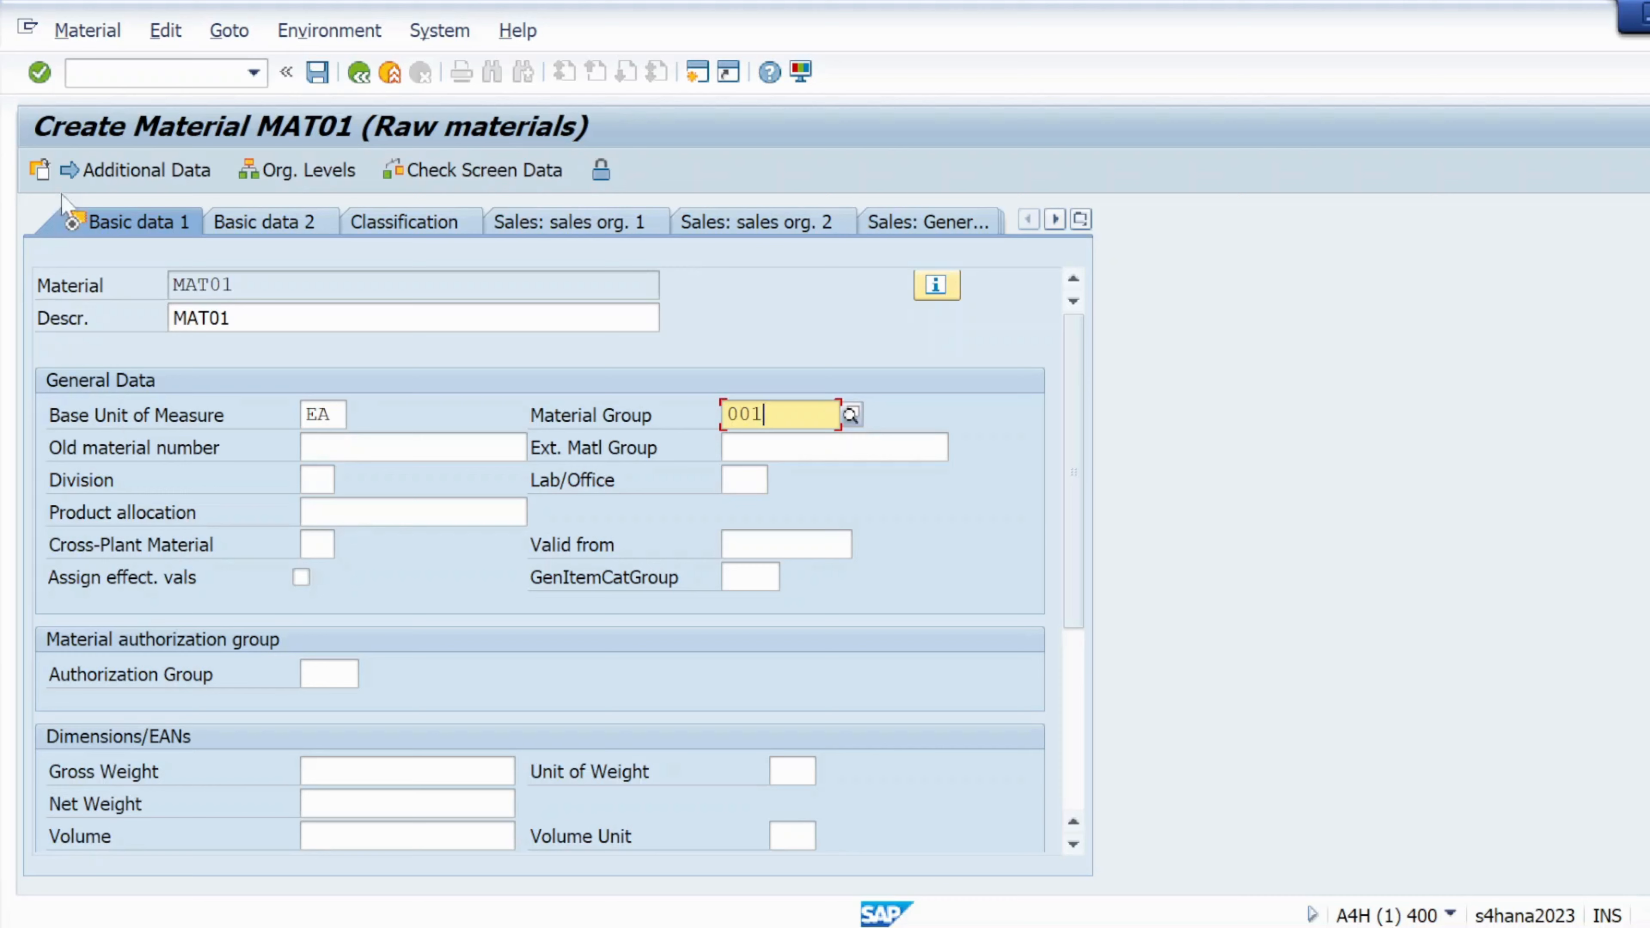
{"action": "left_click", "coordinate": [39, 73]}
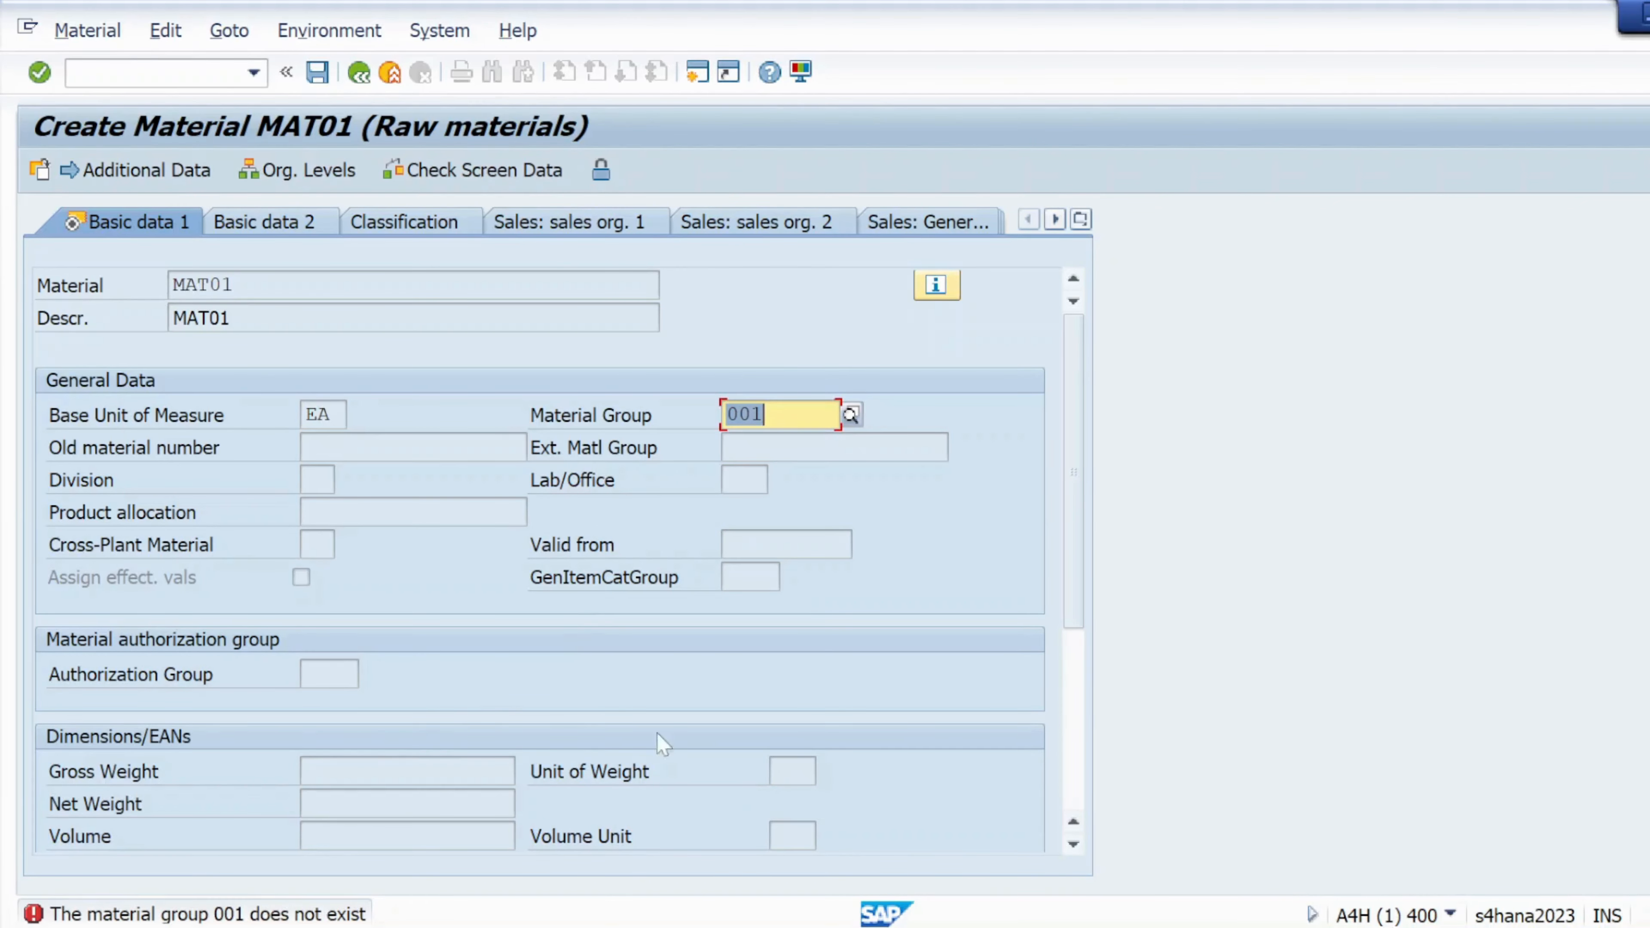
{"action": "left_click", "coordinate": [850, 414]}
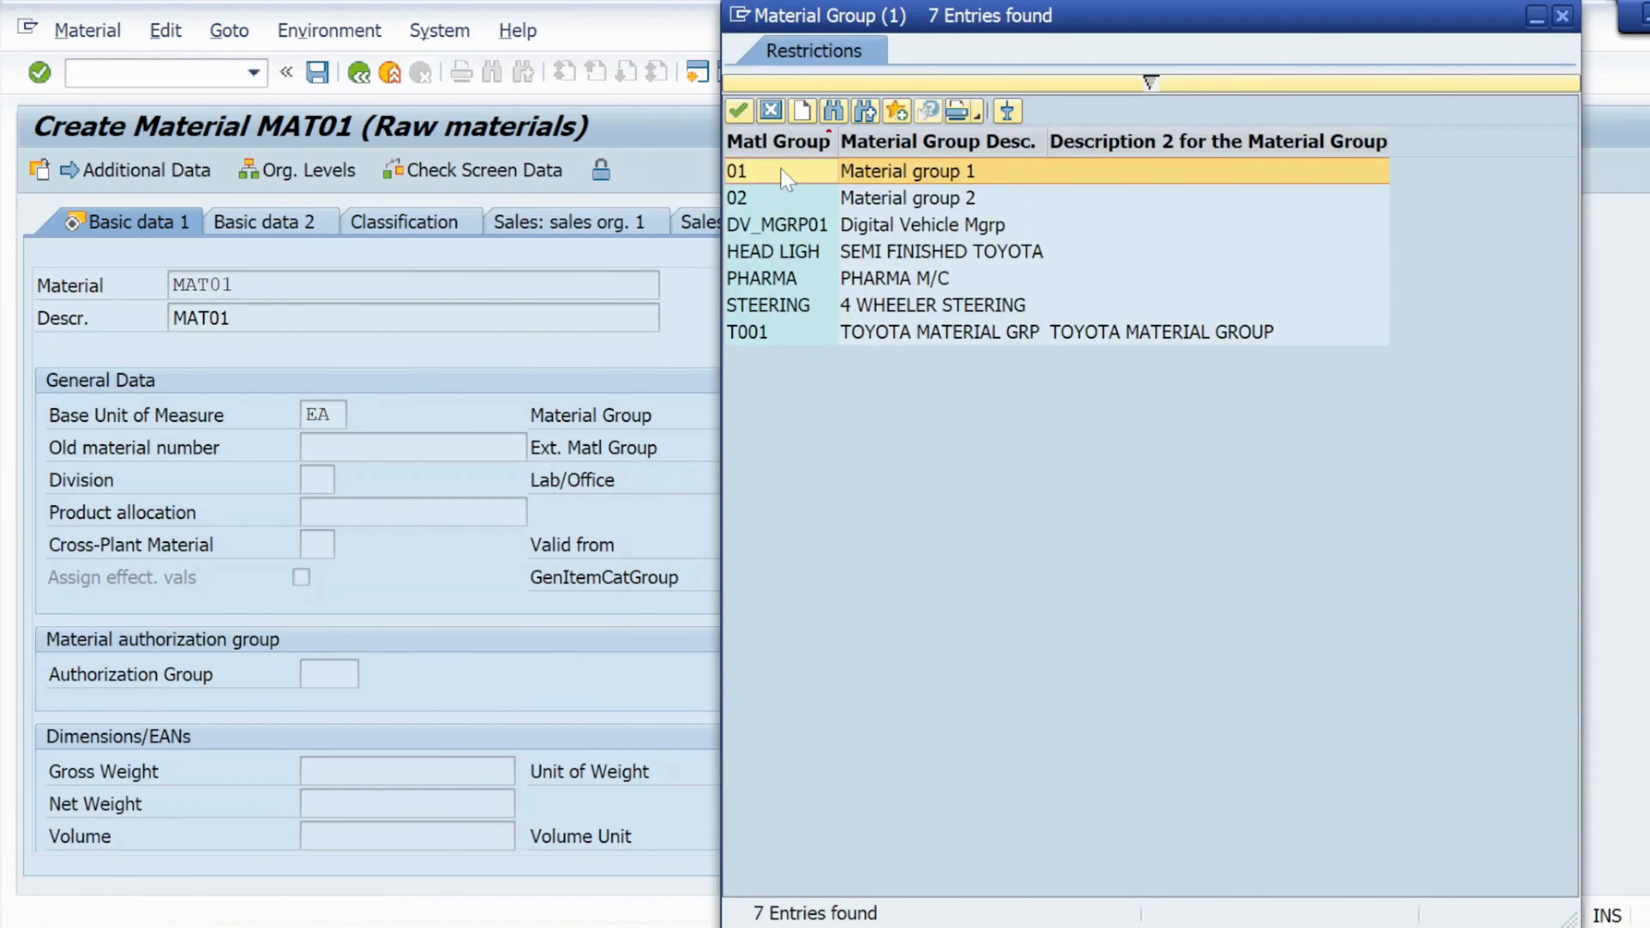
{"action": "double_click", "coordinate": [733, 173]}
{"action": "left_click", "coordinate": [39, 73]}
{"action": "left_click", "coordinate": [39, 73]}
{"action": "left_click", "coordinate": [39, 72]}
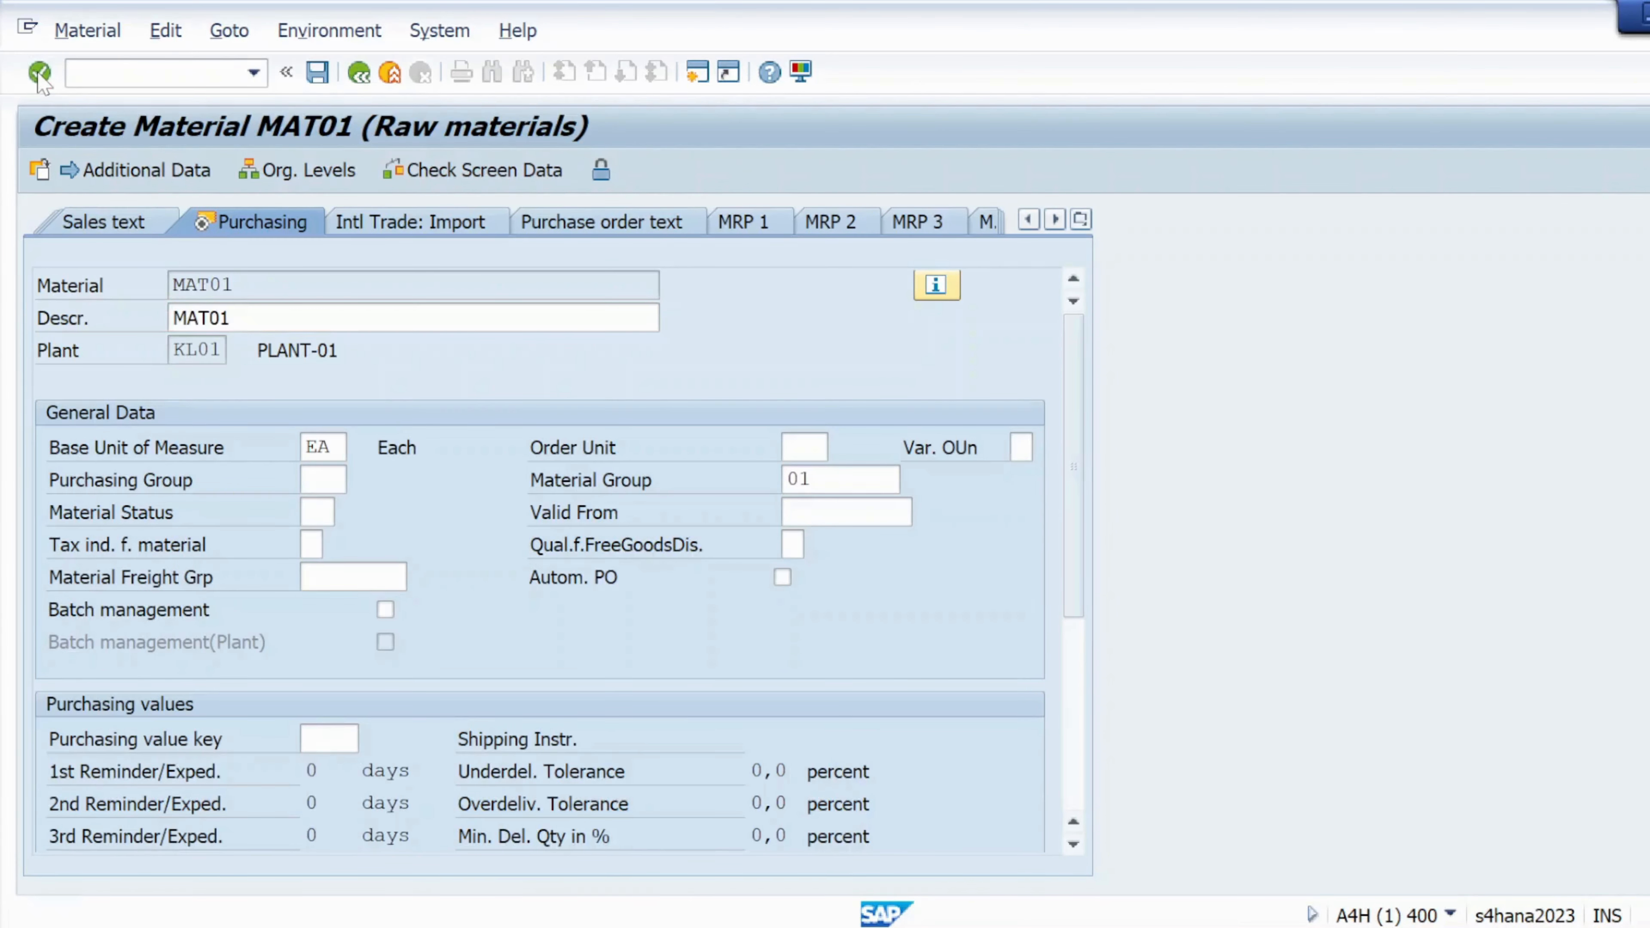
On Accounting 1, choose valuation class 3001 and moving average price control V
{"action": "left_click", "coordinate": [39, 72]}
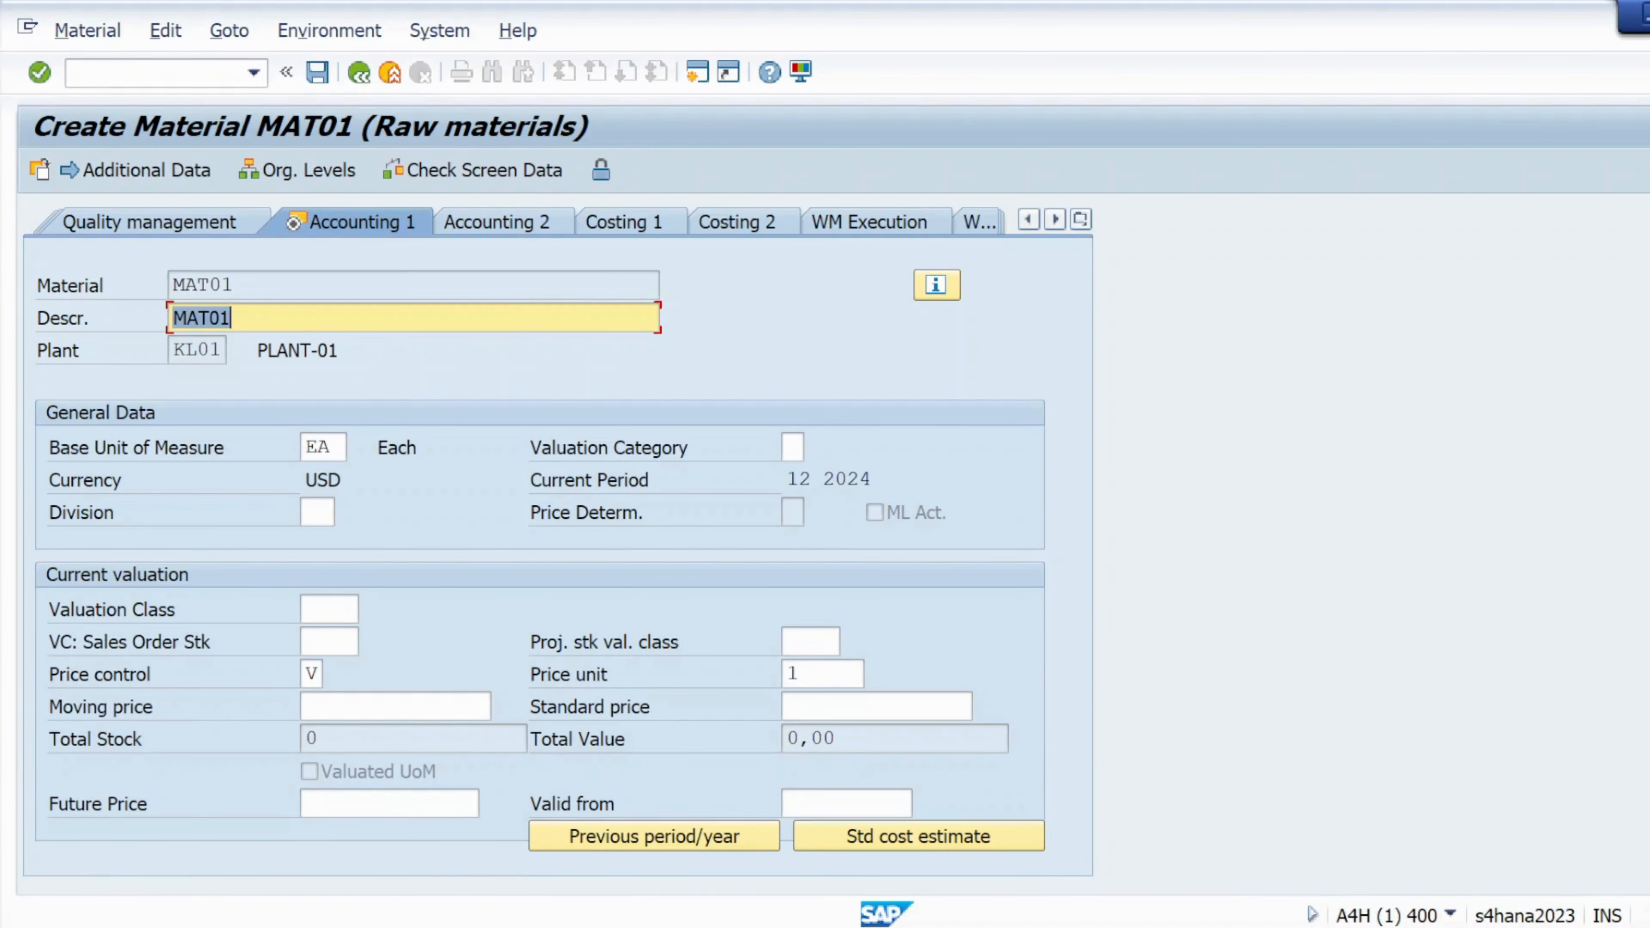
{"action": "left_click", "coordinate": [329, 609]}
{"action": "left_click", "coordinate": [370, 609]}
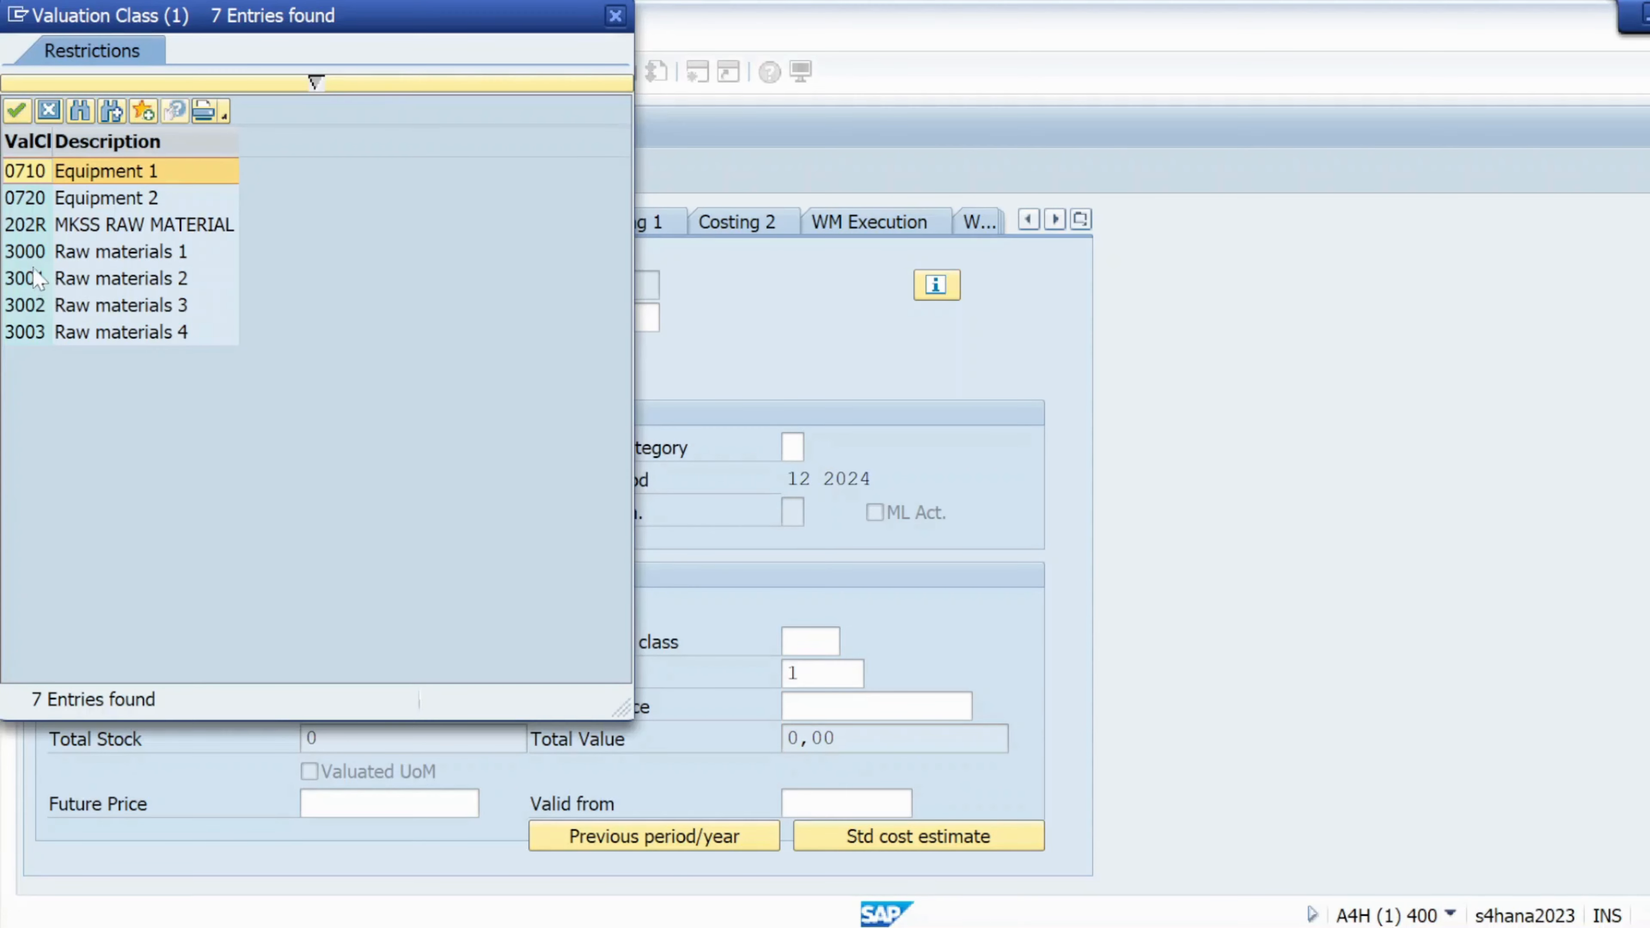
{"action": "double_click", "coordinate": [40, 280]}
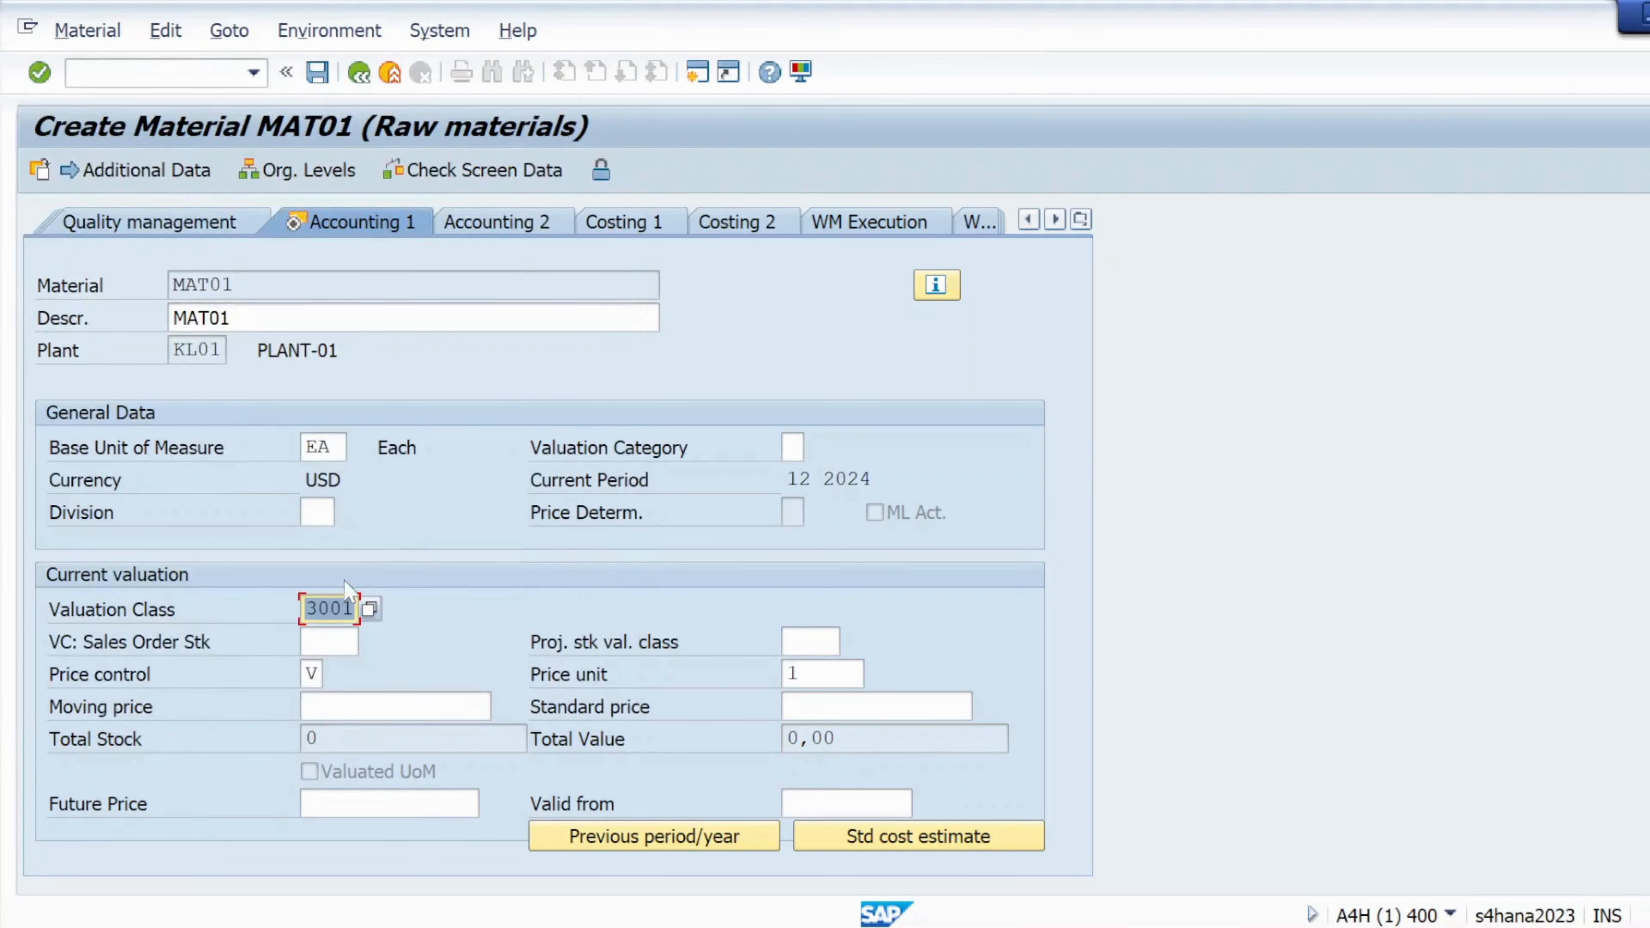
{"action": "left_click", "coordinate": [312, 674]}
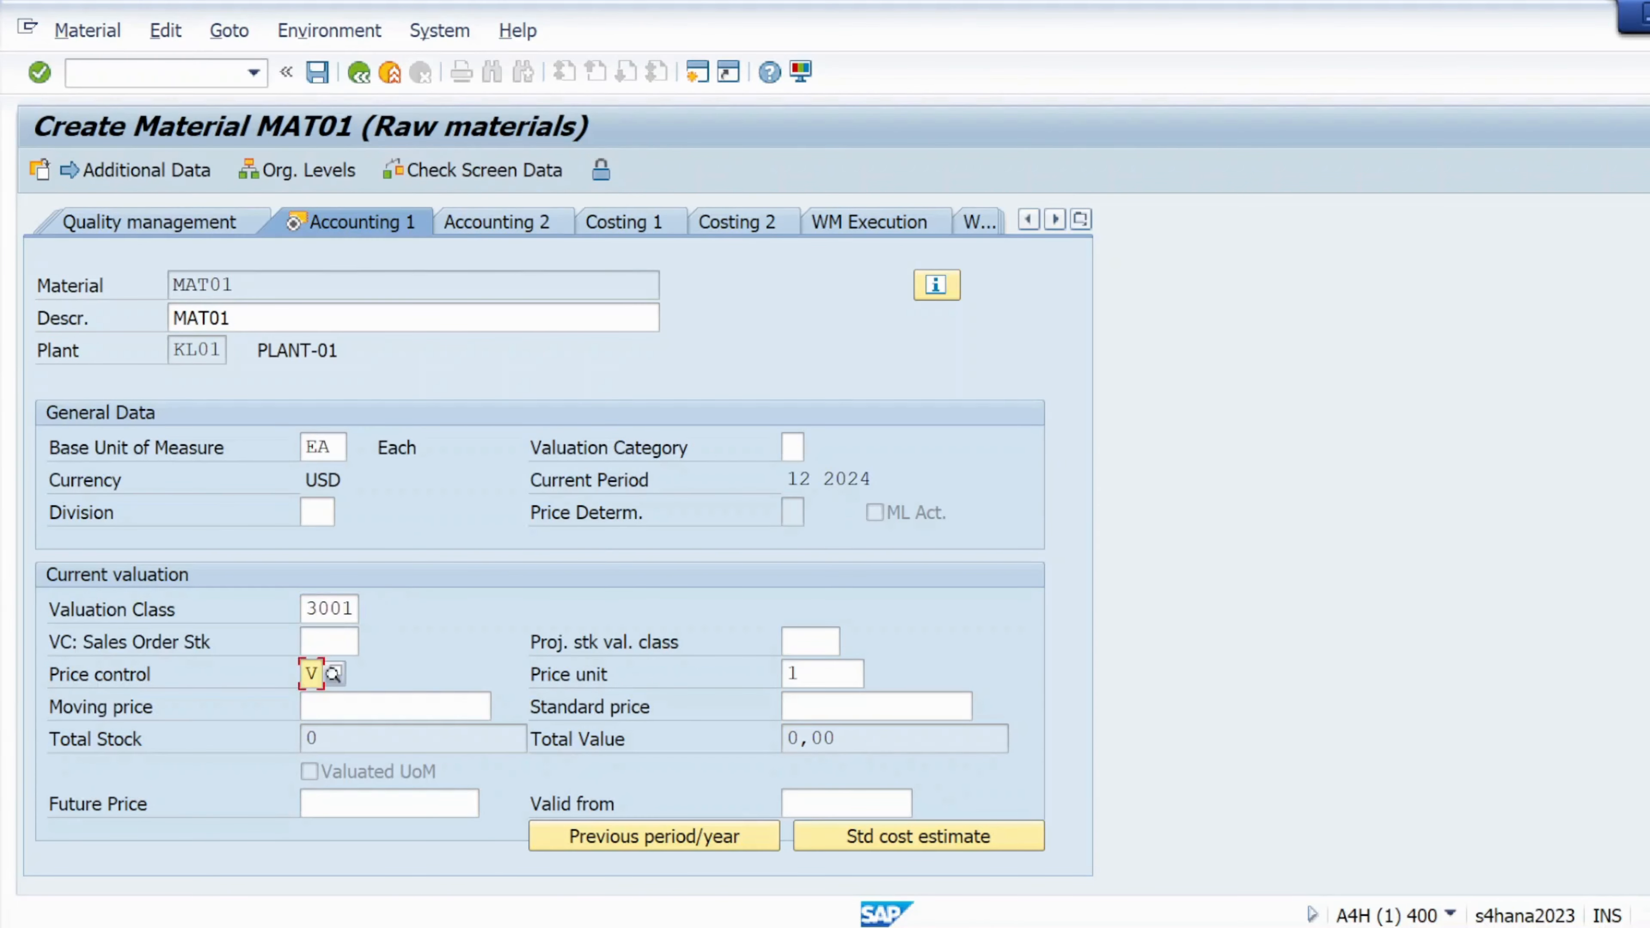
{"action": "left_click", "coordinate": [334, 674]}
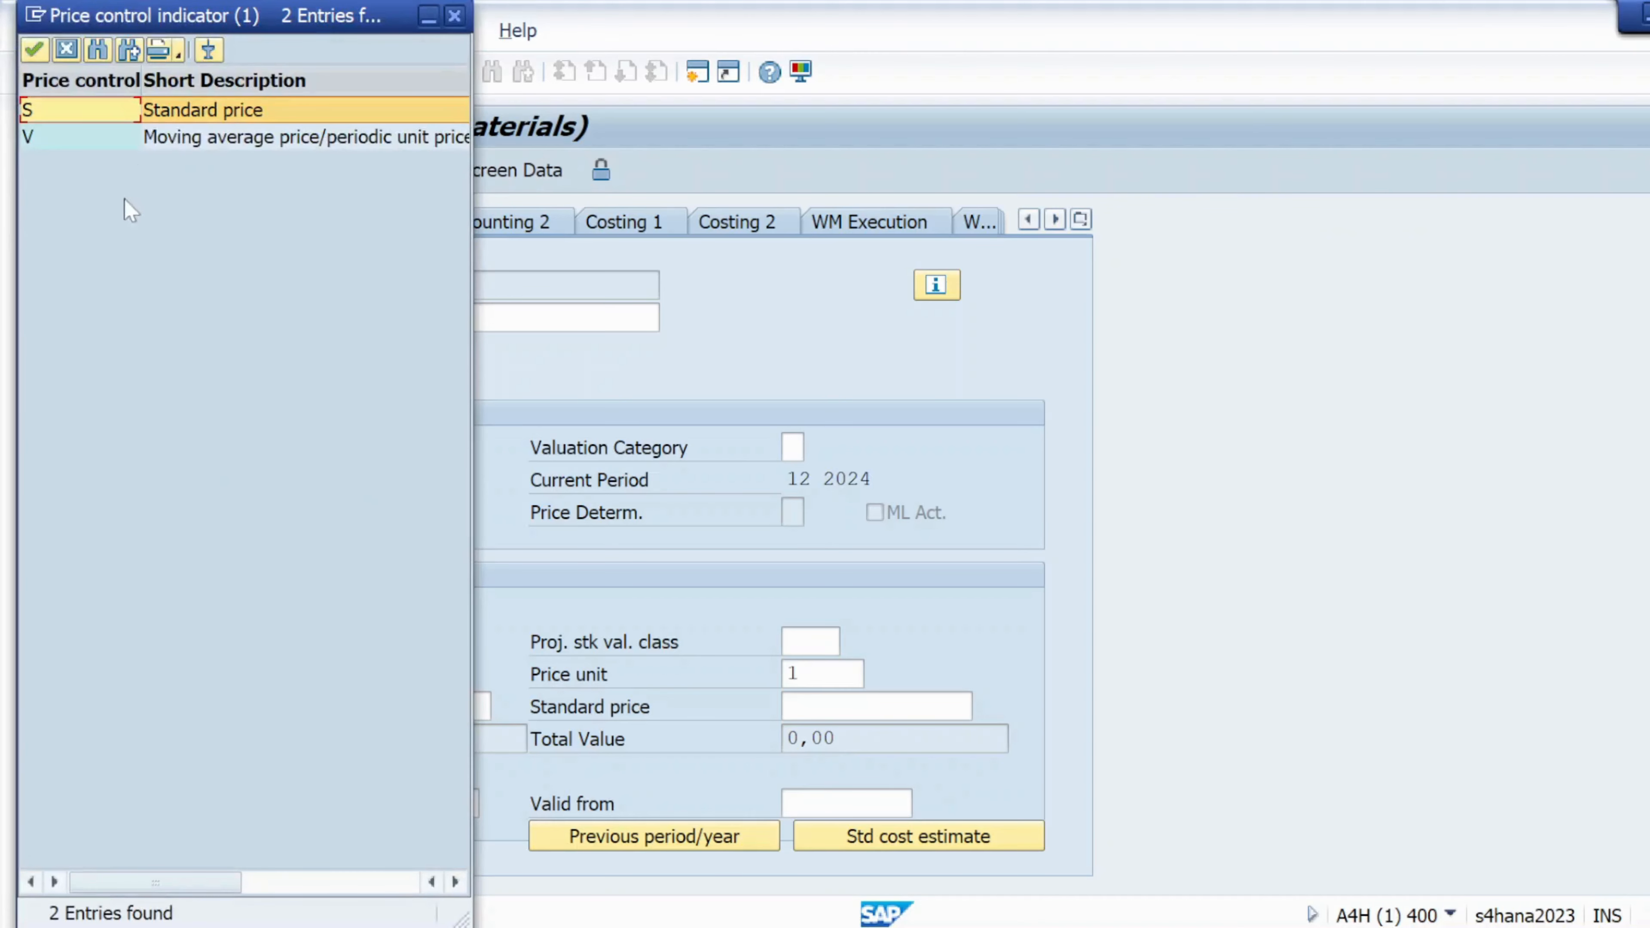
{"action": "double_click", "coordinate": [203, 138]}
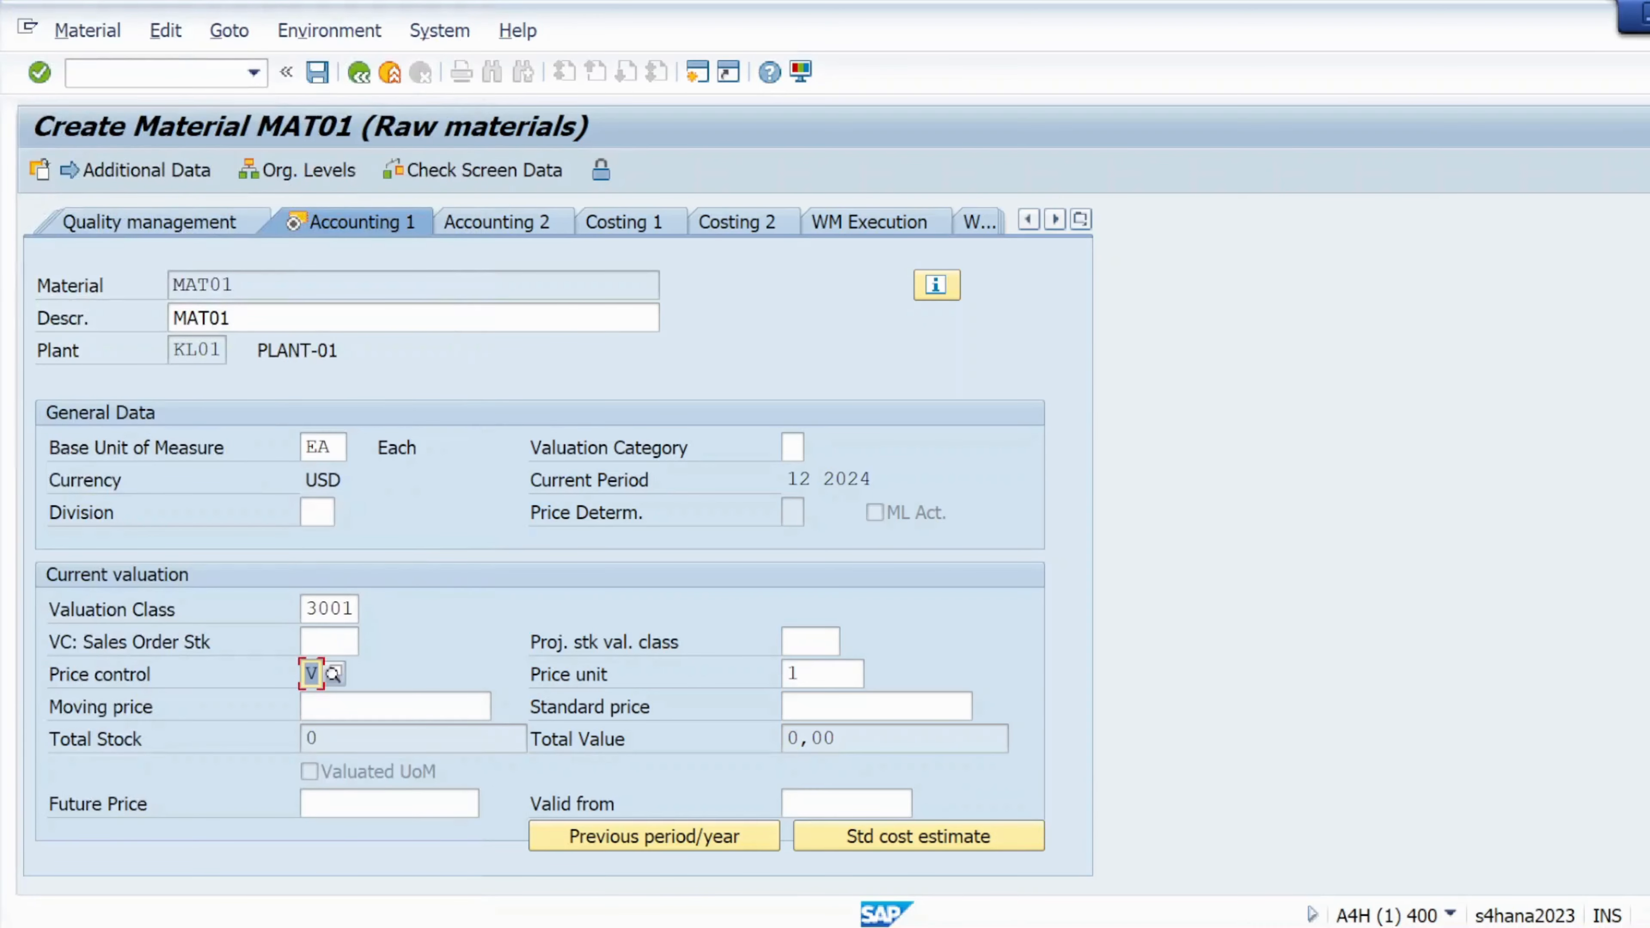
Enter moving price 10, confirm the accounting data and save MAT01
{"action": "left_click", "coordinate": [364, 706]}
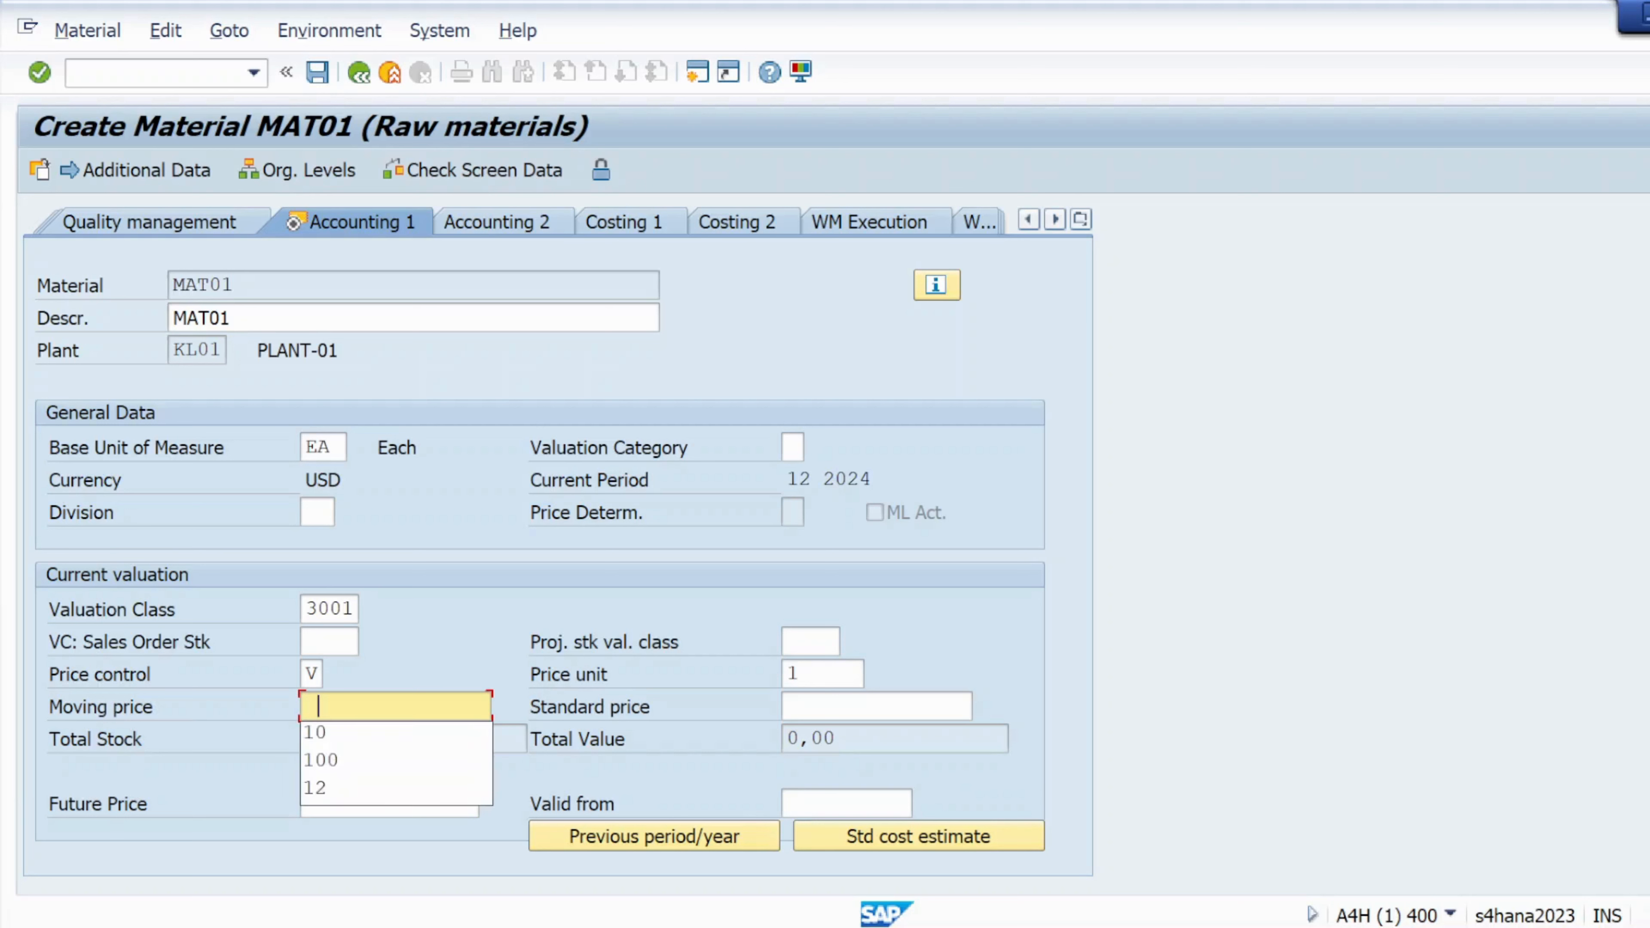
{"action": "key", "text": "Down"}
{"action": "key", "text": "Return"}
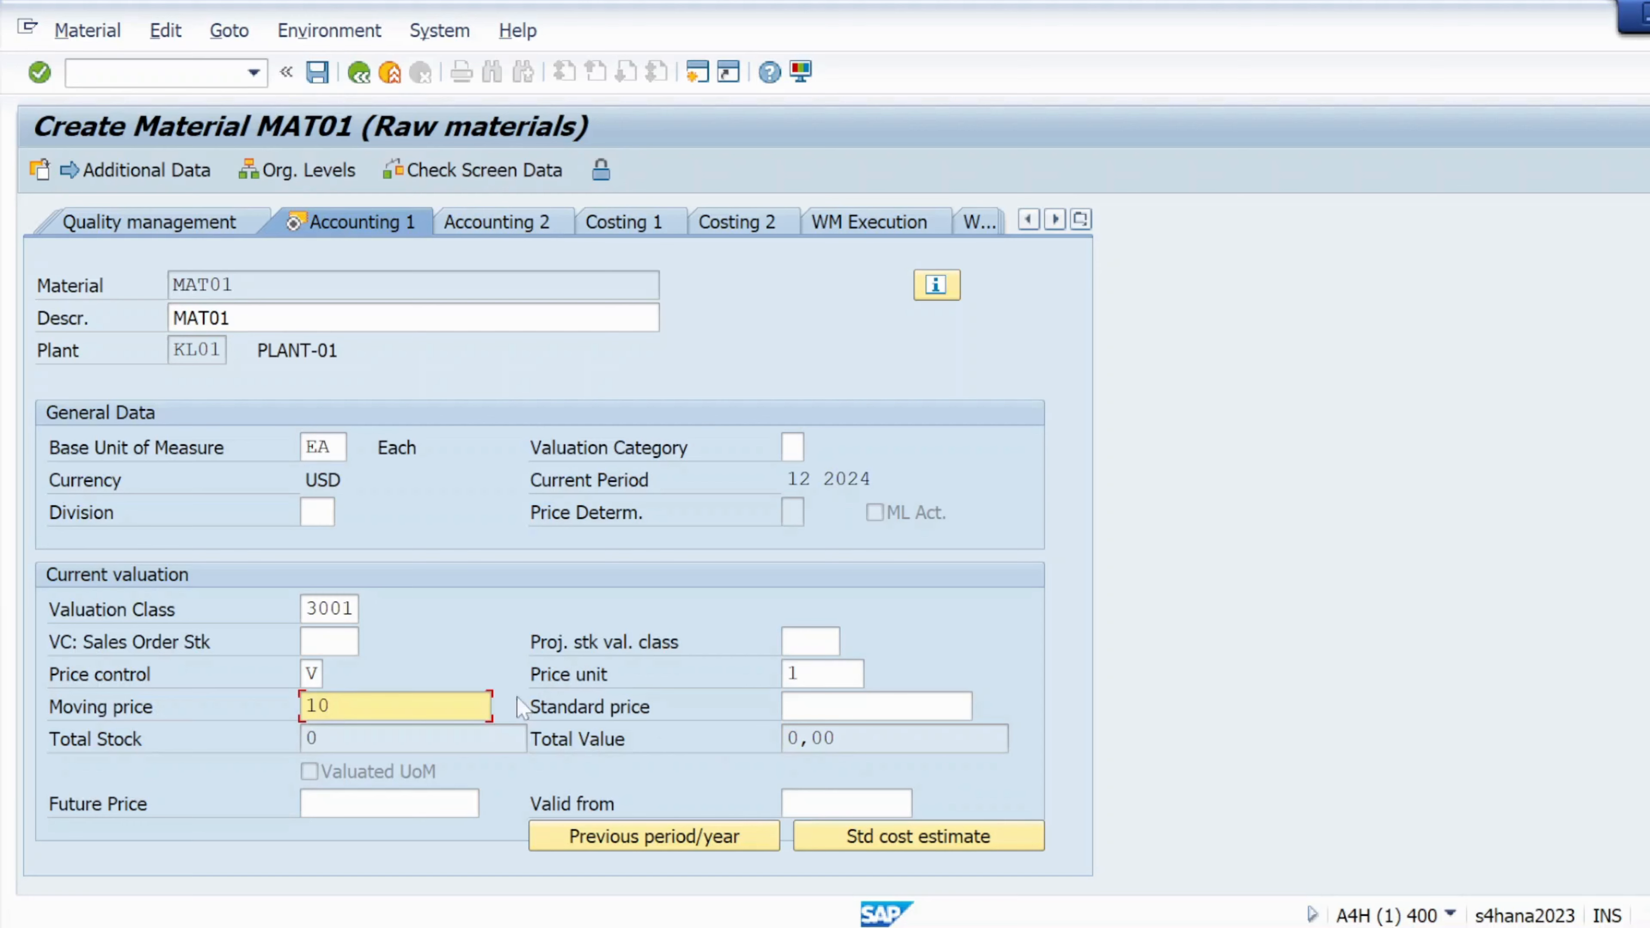
{"action": "left_click", "coordinate": [39, 73]}
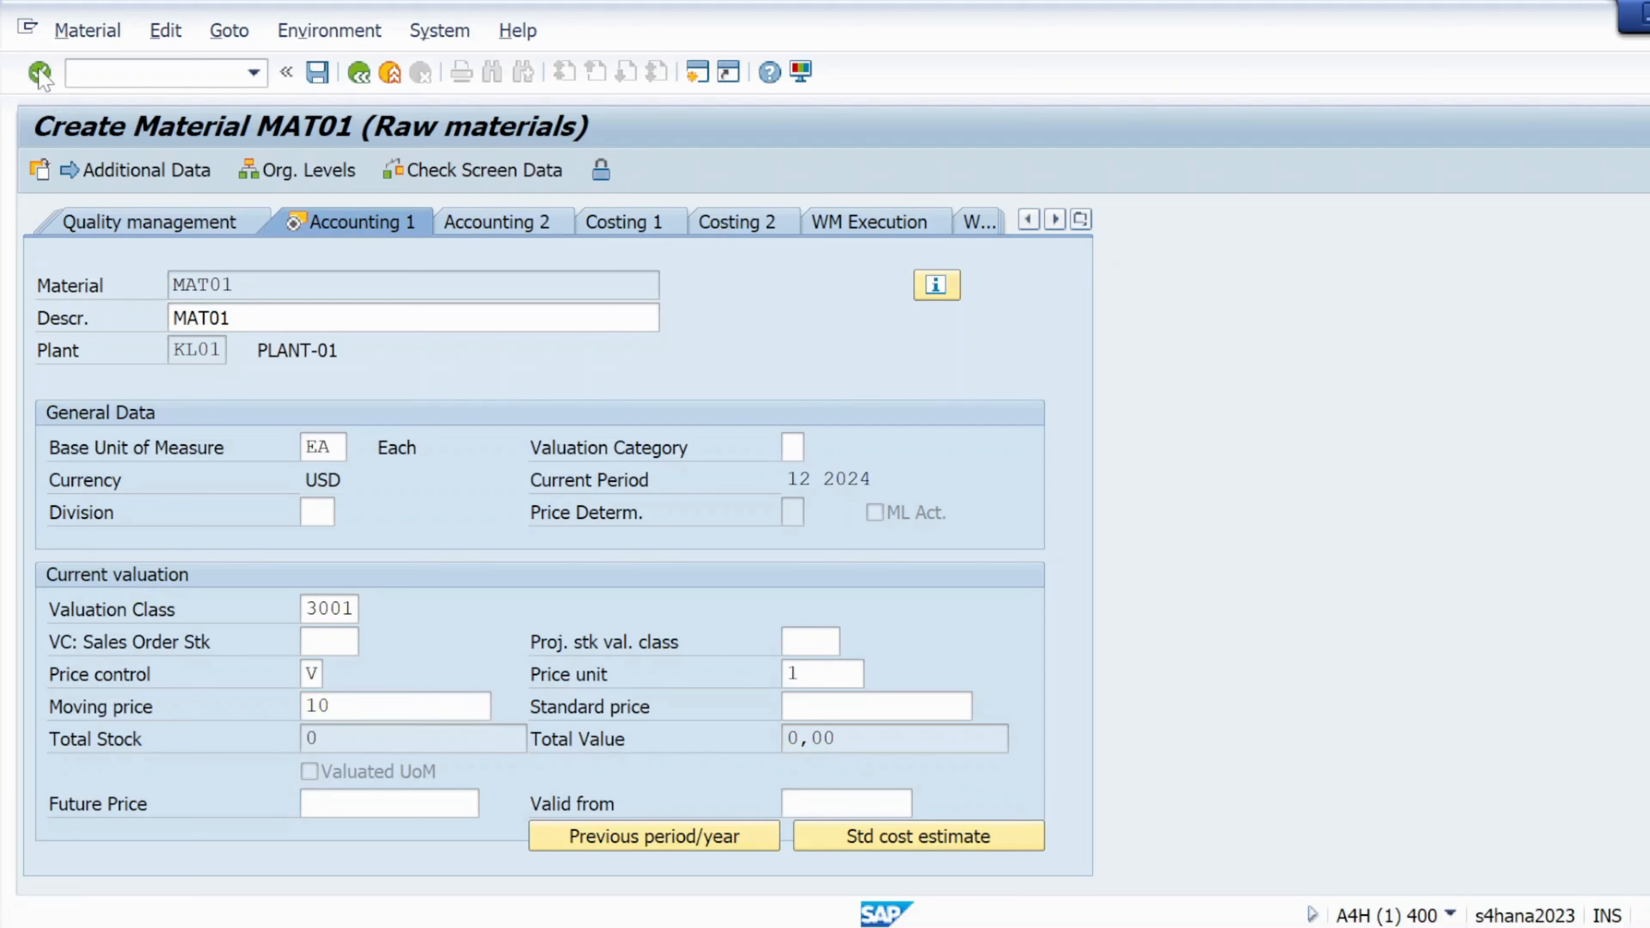
{"action": "left_click", "coordinate": [457, 596]}
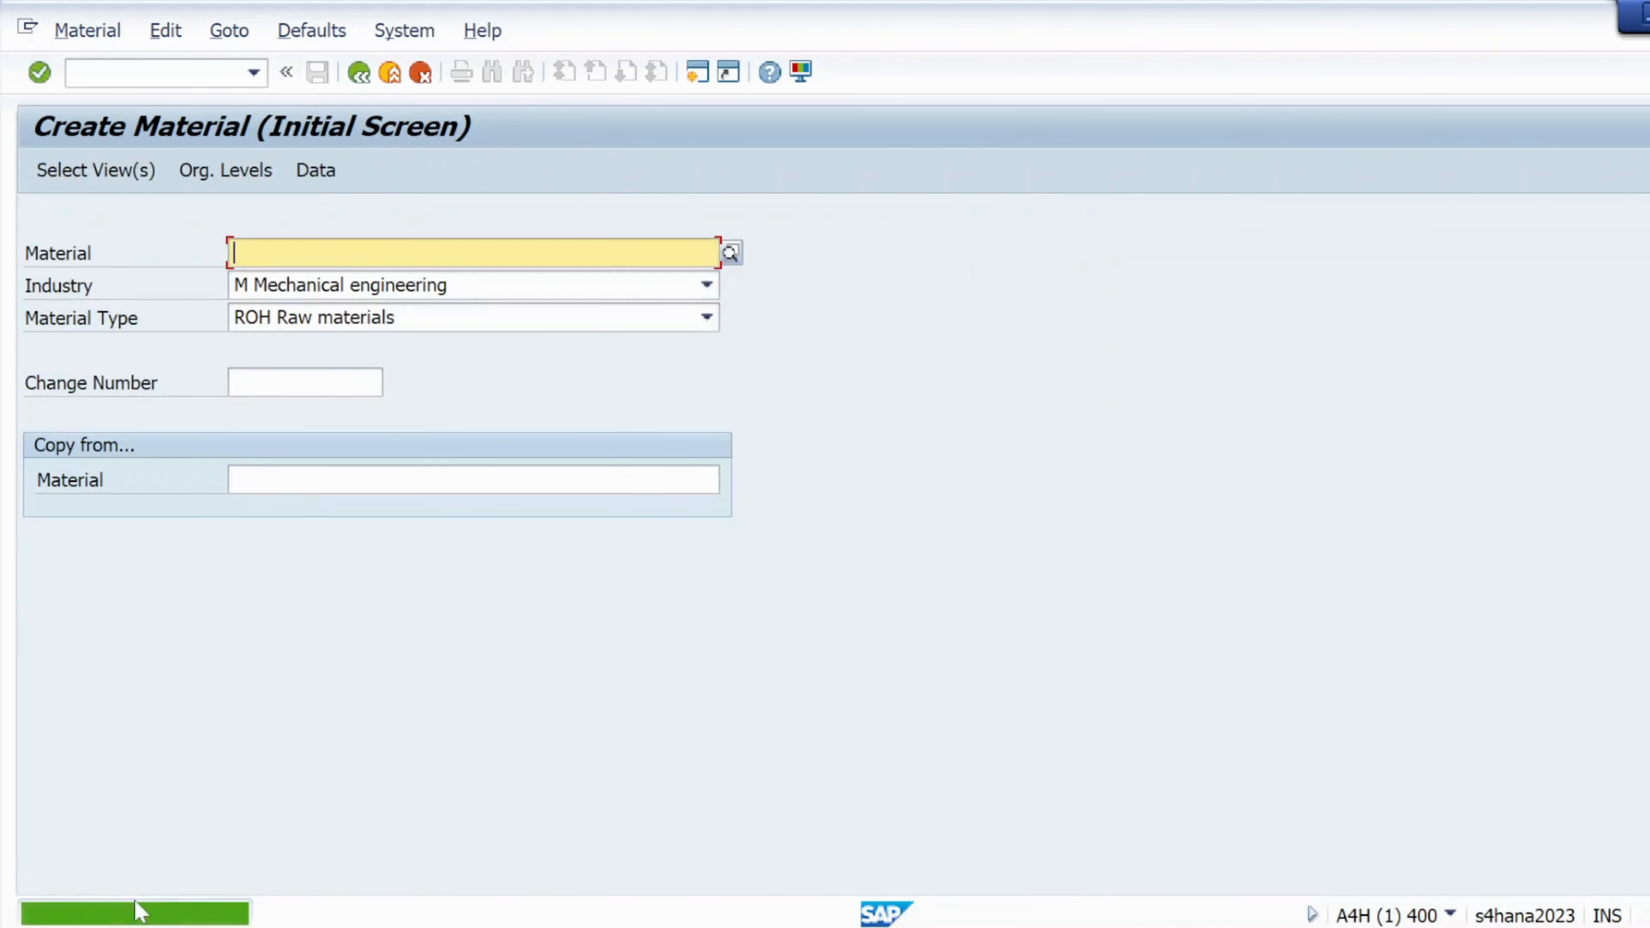
Open the 'Material MAT01 created' message details, select its text, then abandon a Notepad search
{"action": "left_click", "coordinate": [139, 913]}
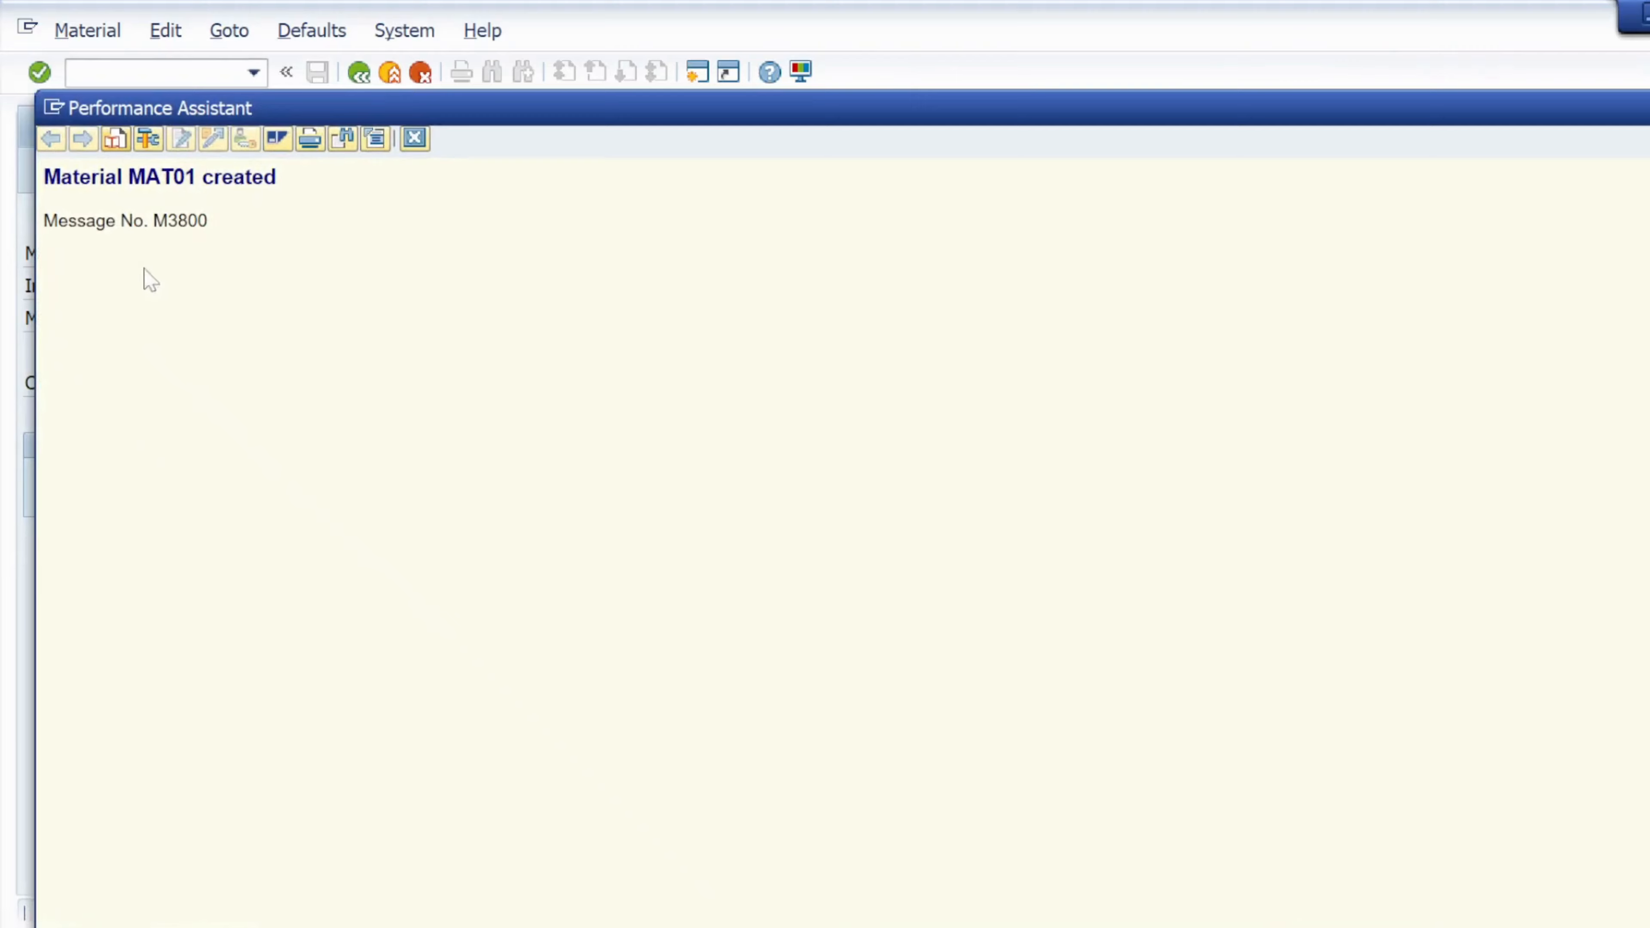
{"action": "left_click_drag", "start_coordinate": [44, 177], "coordinate": [276, 177]}
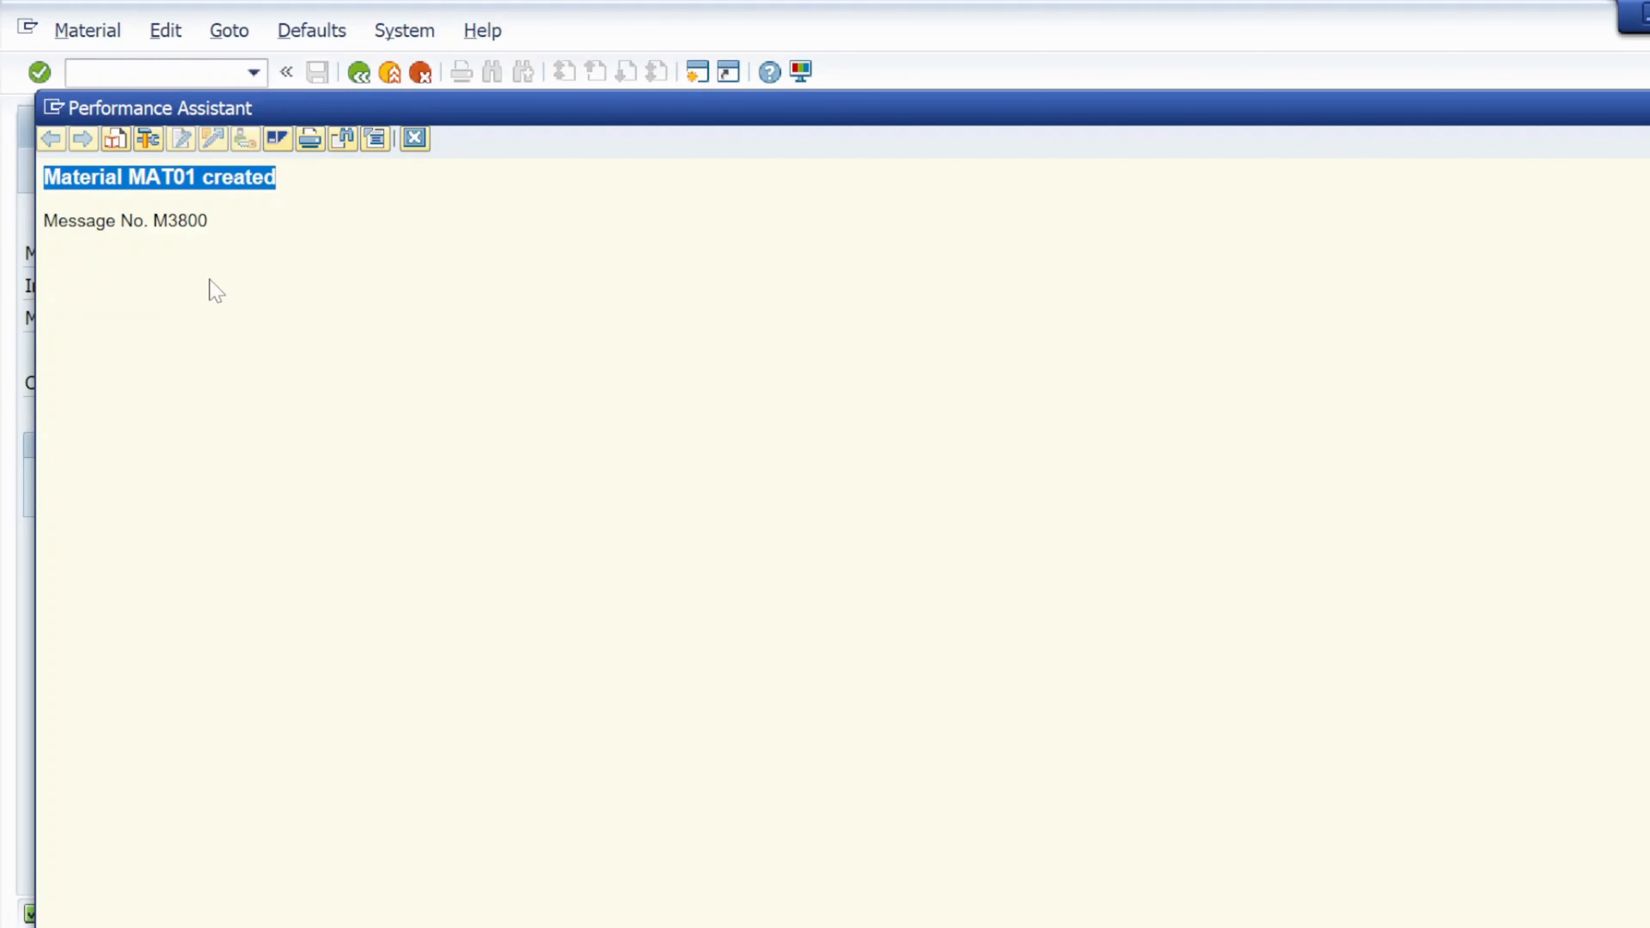
{"action": "key", "text": "super"}
{"action": "type", "text": "no"}
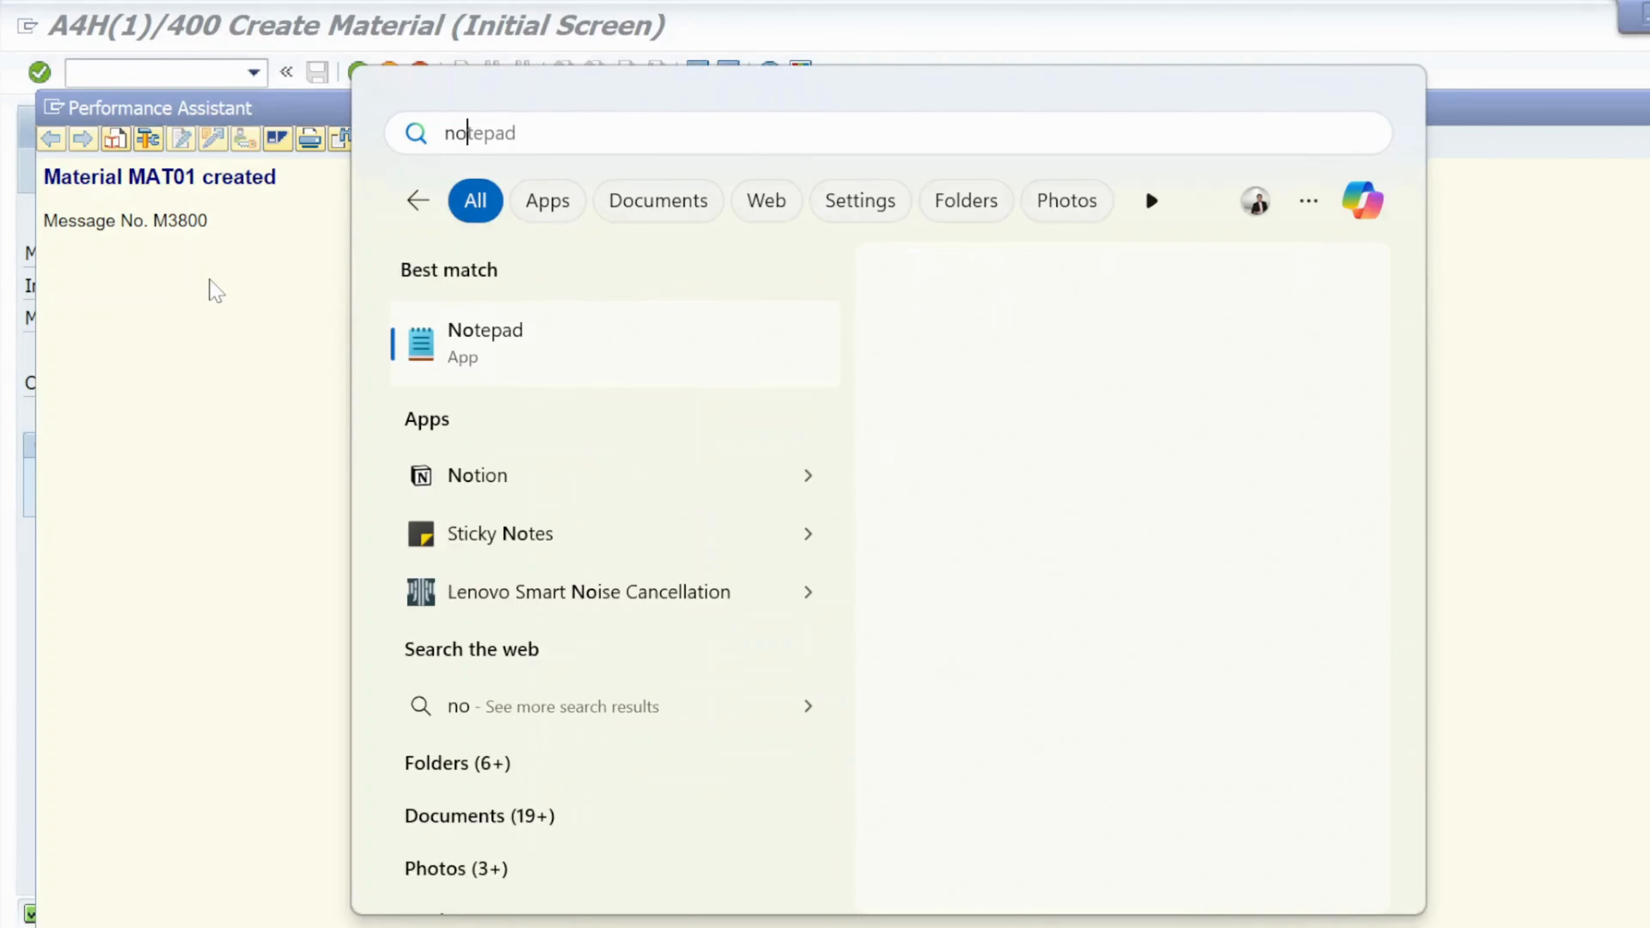
{"action": "type", "text": "te"}
{"action": "key", "text": "BackSpace"}
{"action": "key", "text": "BackSpace"}
{"action": "key", "text": "BackSpace"}
{"action": "key", "text": "BackSpace"}
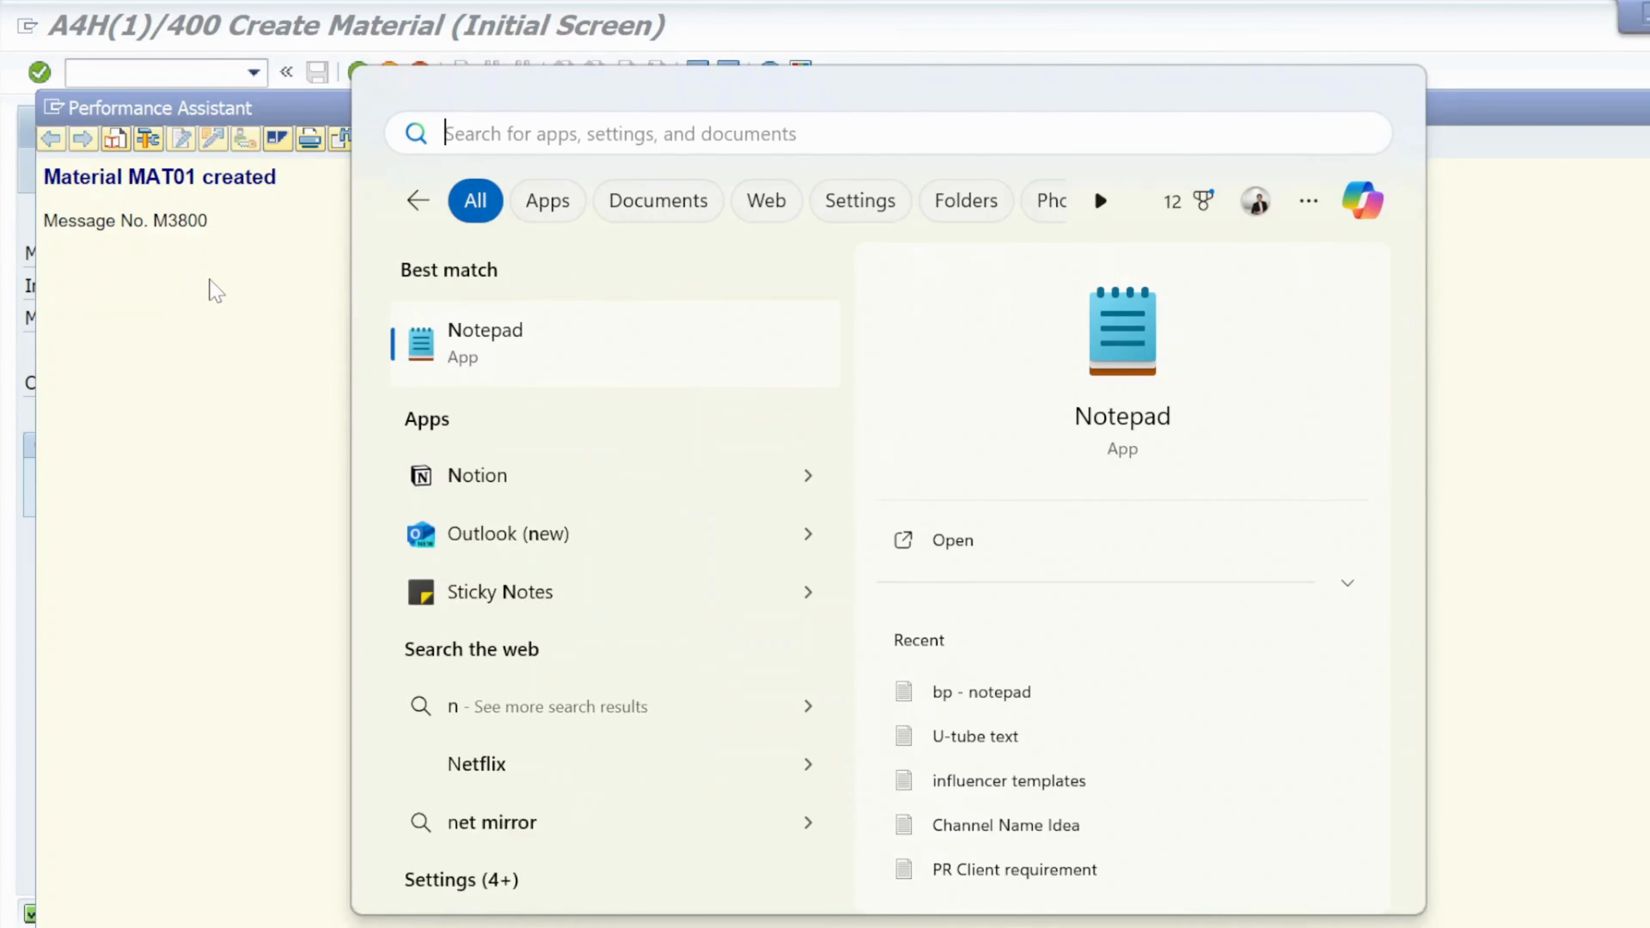
Cycle through the open windows, then minimise everything to show the desktop
{"action": "key", "text": "alt+Tab"}
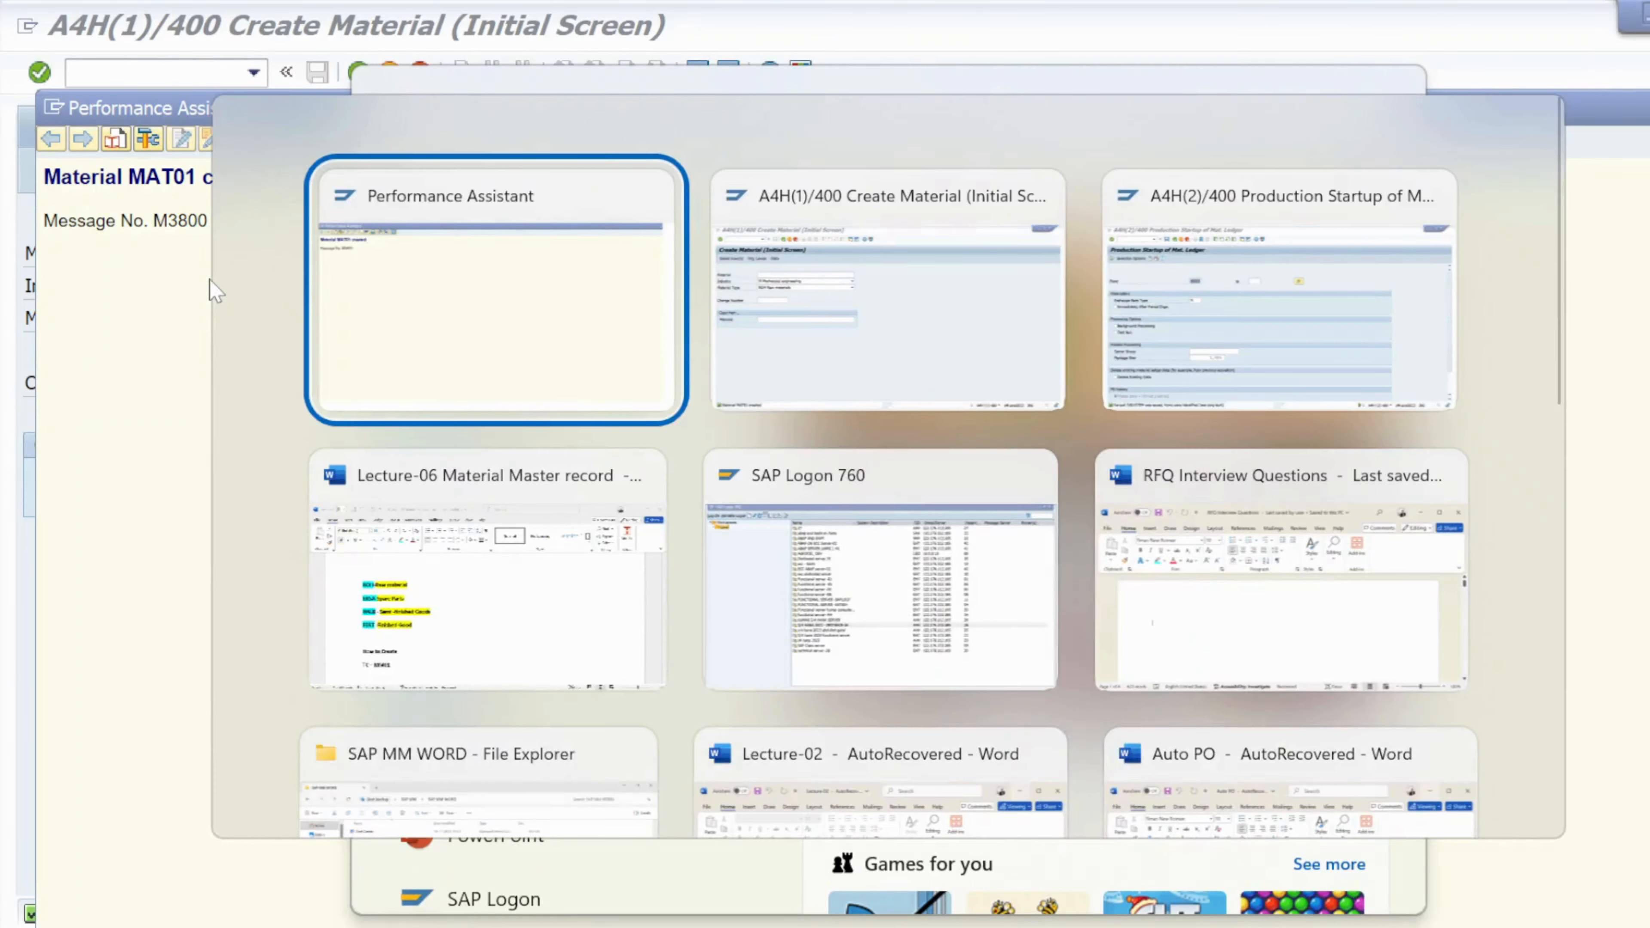
{"action": "key", "text": "alt+Tab"}
{"action": "key", "text": "Down"}
{"action": "key", "text": "Right"}
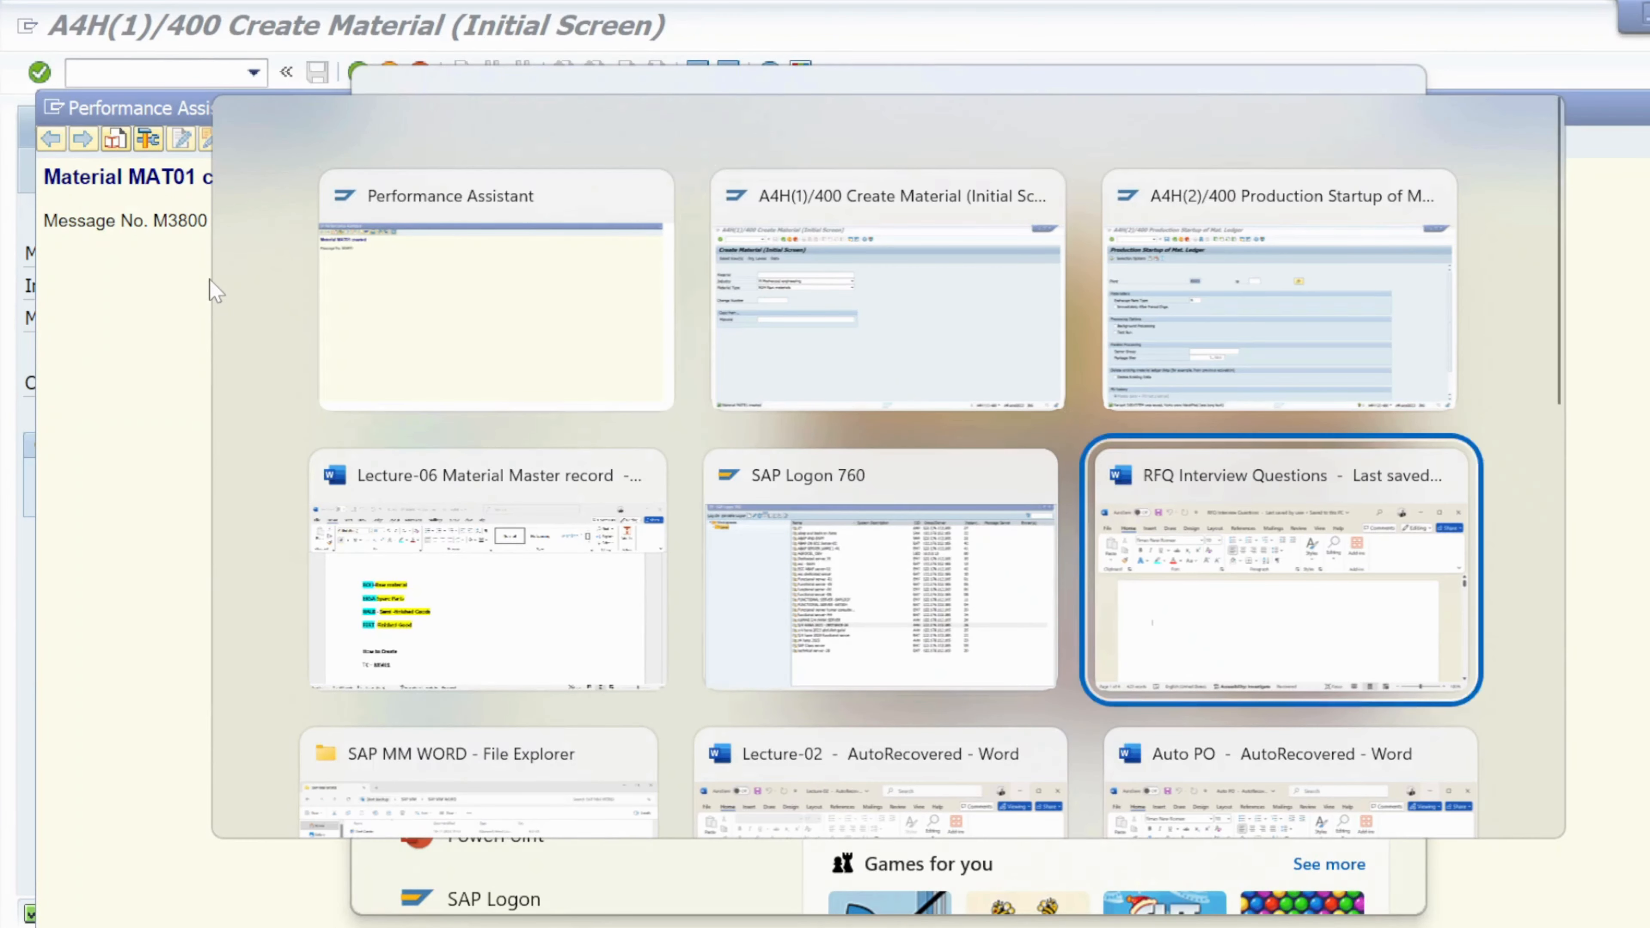
{"action": "key", "text": "Down"}
{"action": "key", "text": "Left"}
{"action": "key", "text": "Right"}
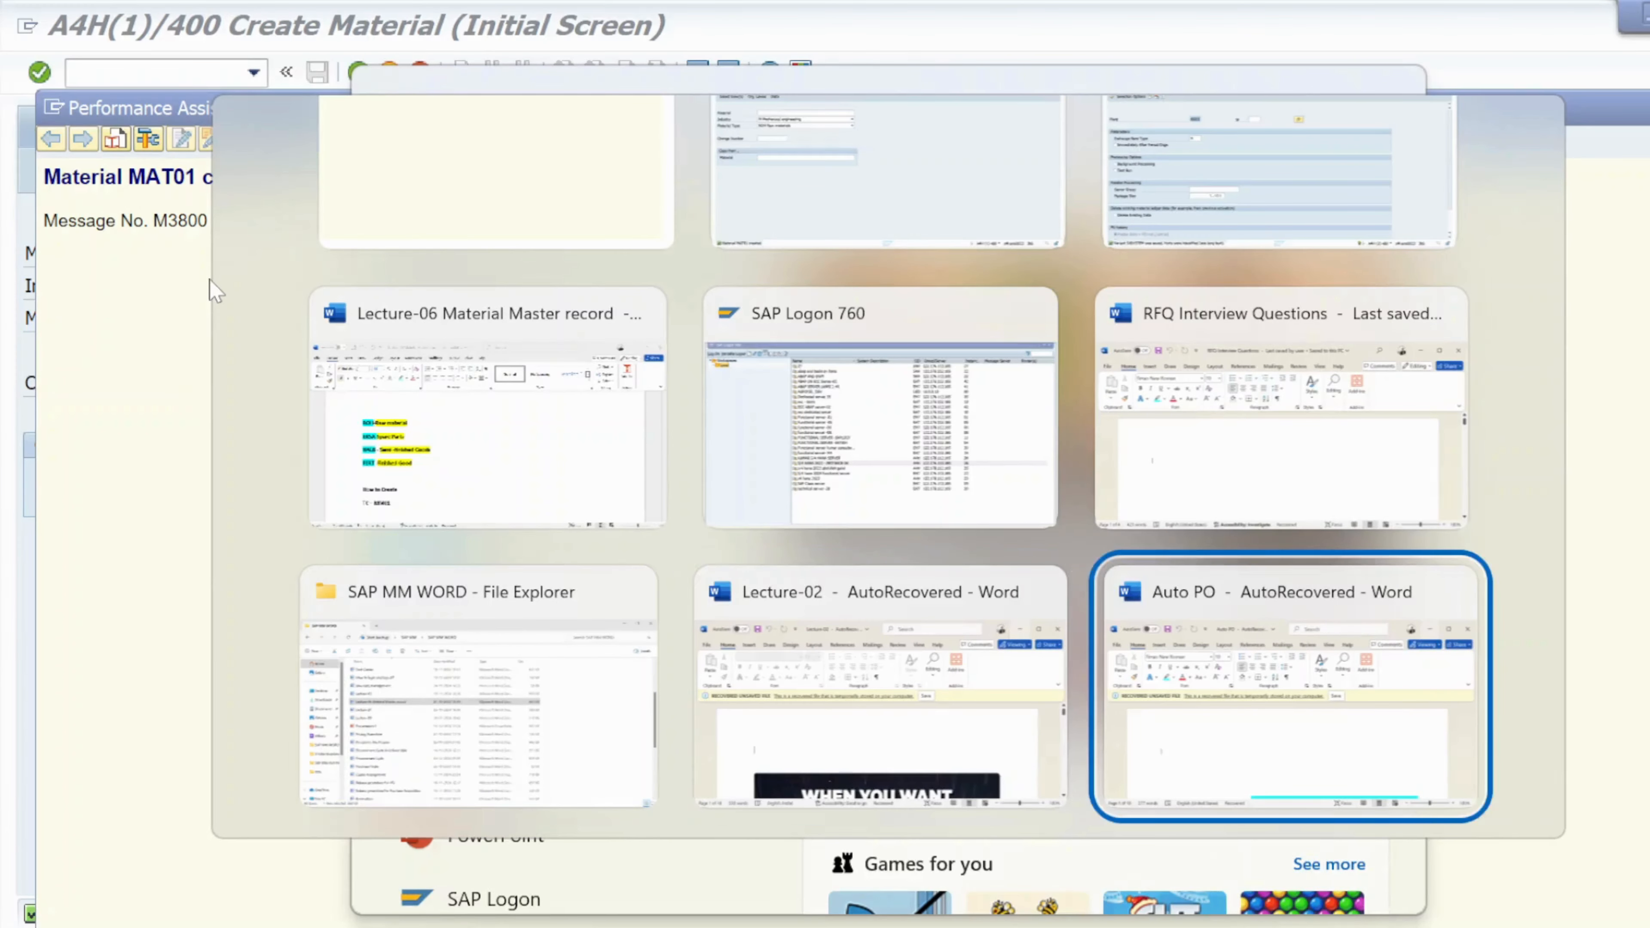
{"action": "key", "text": "Left"}
{"action": "key", "text": "Up"}
{"action": "key", "text": "Left"}
{"action": "key", "text": "Left"}
{"action": "key", "text": "Left"}
{"action": "key", "text": "Left"}
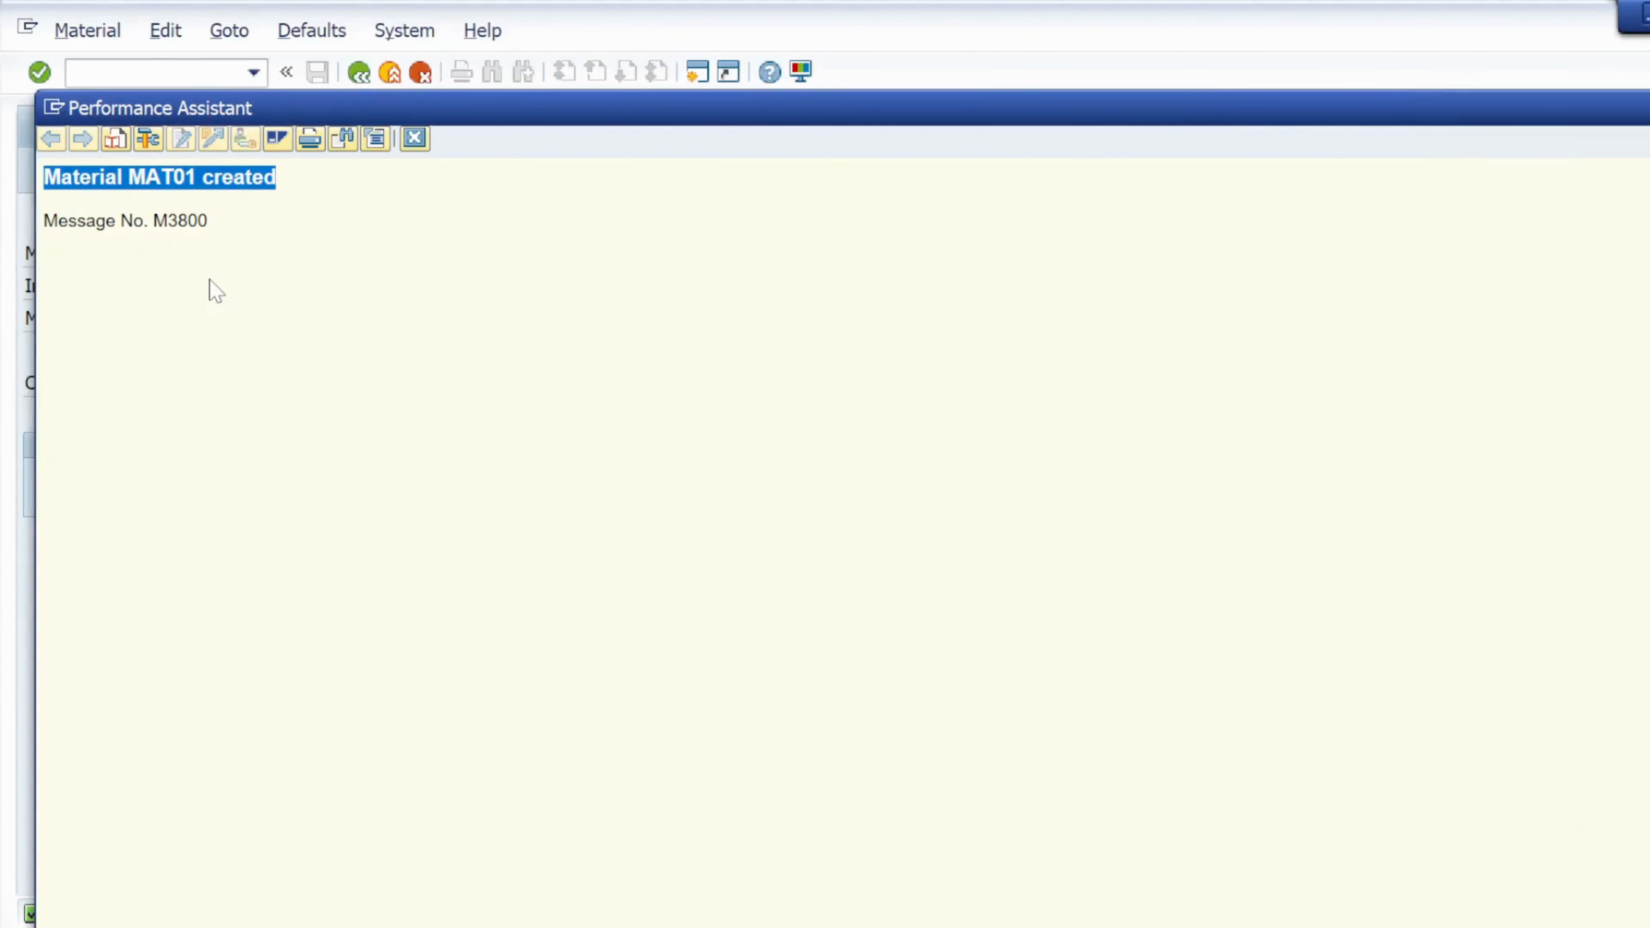
{"action": "key", "text": "super+d"}
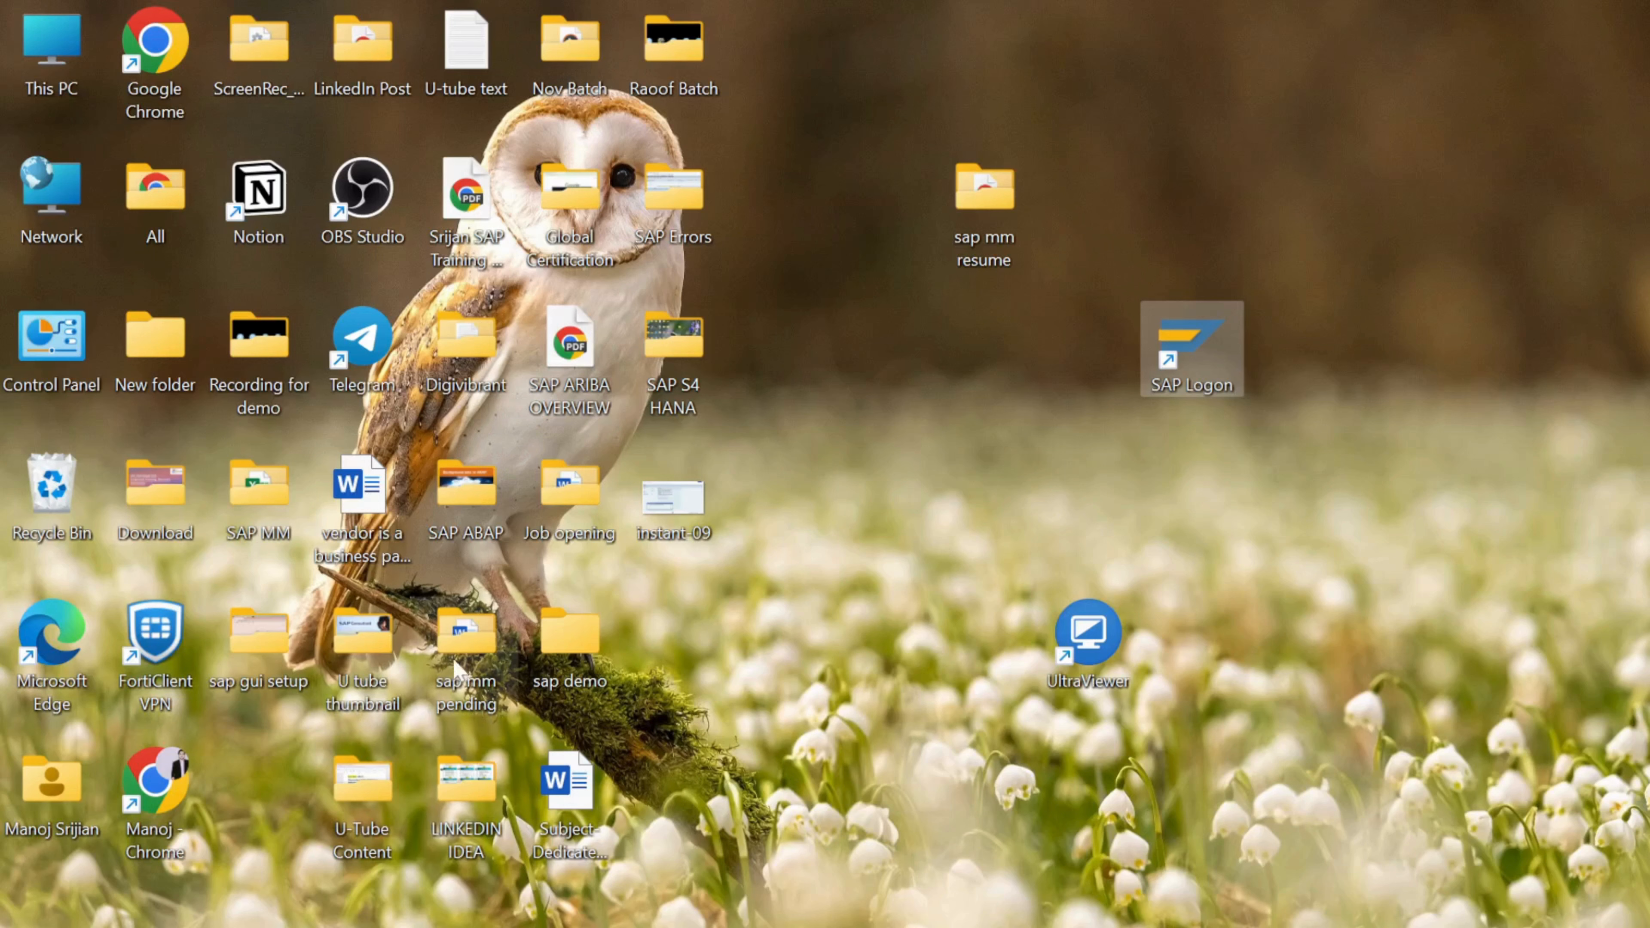
Open 'kds for s4 implementation system' from SAP MM > KDS and maximise Excel
{"action": "double_click", "coordinate": [260, 495]}
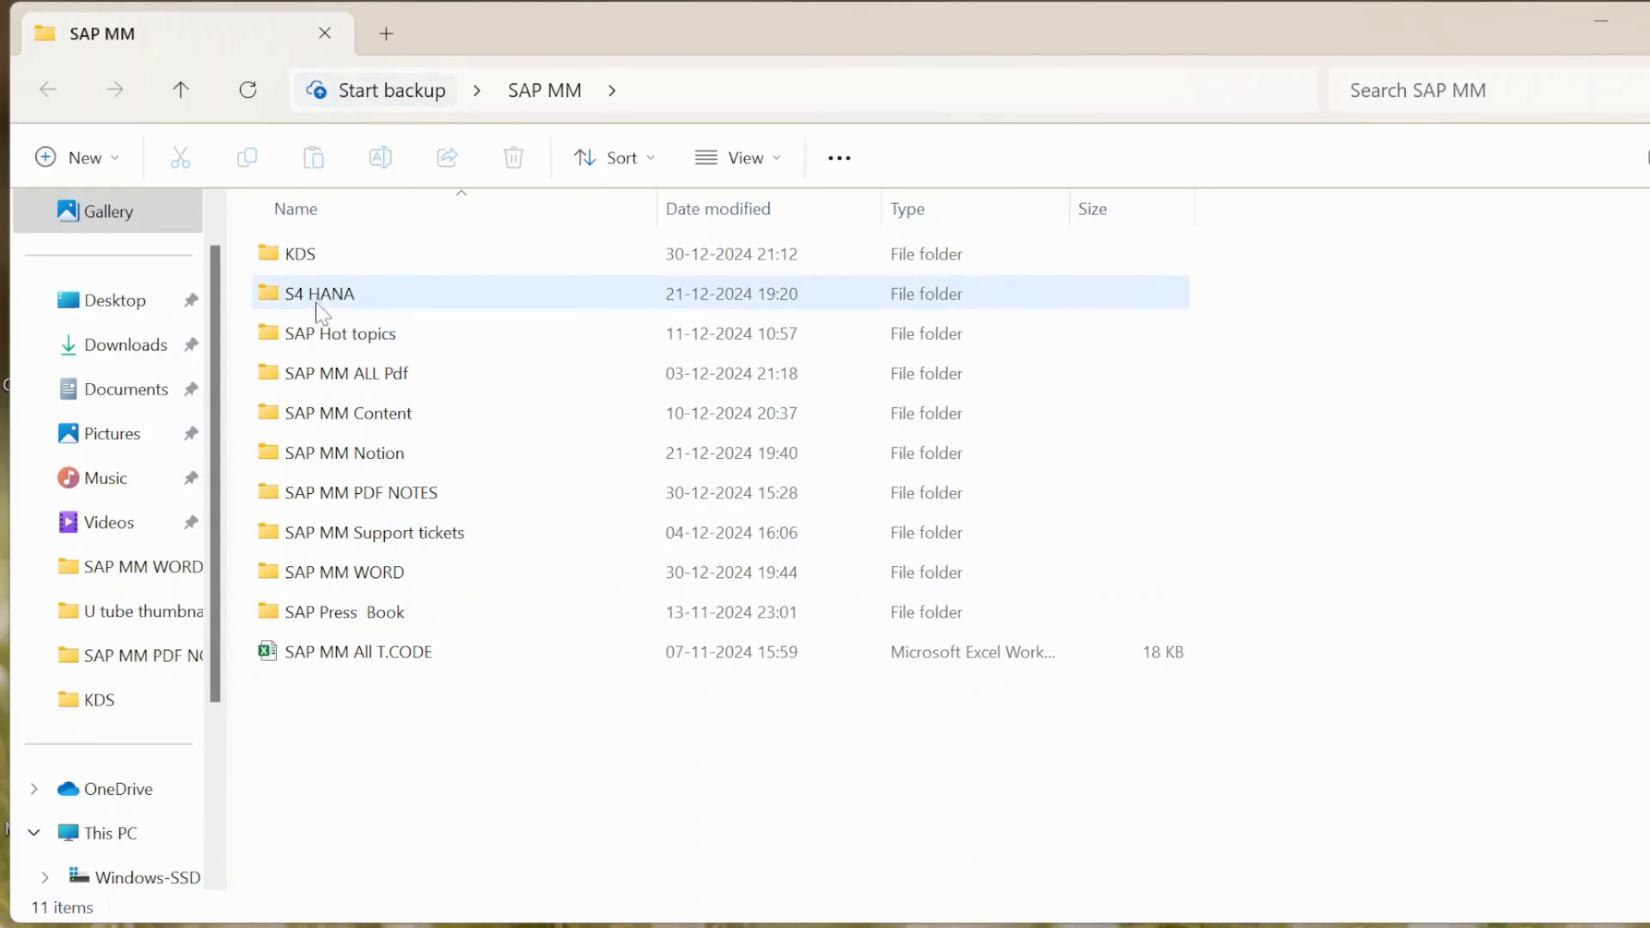
{"action": "double_click", "coordinate": [336, 258]}
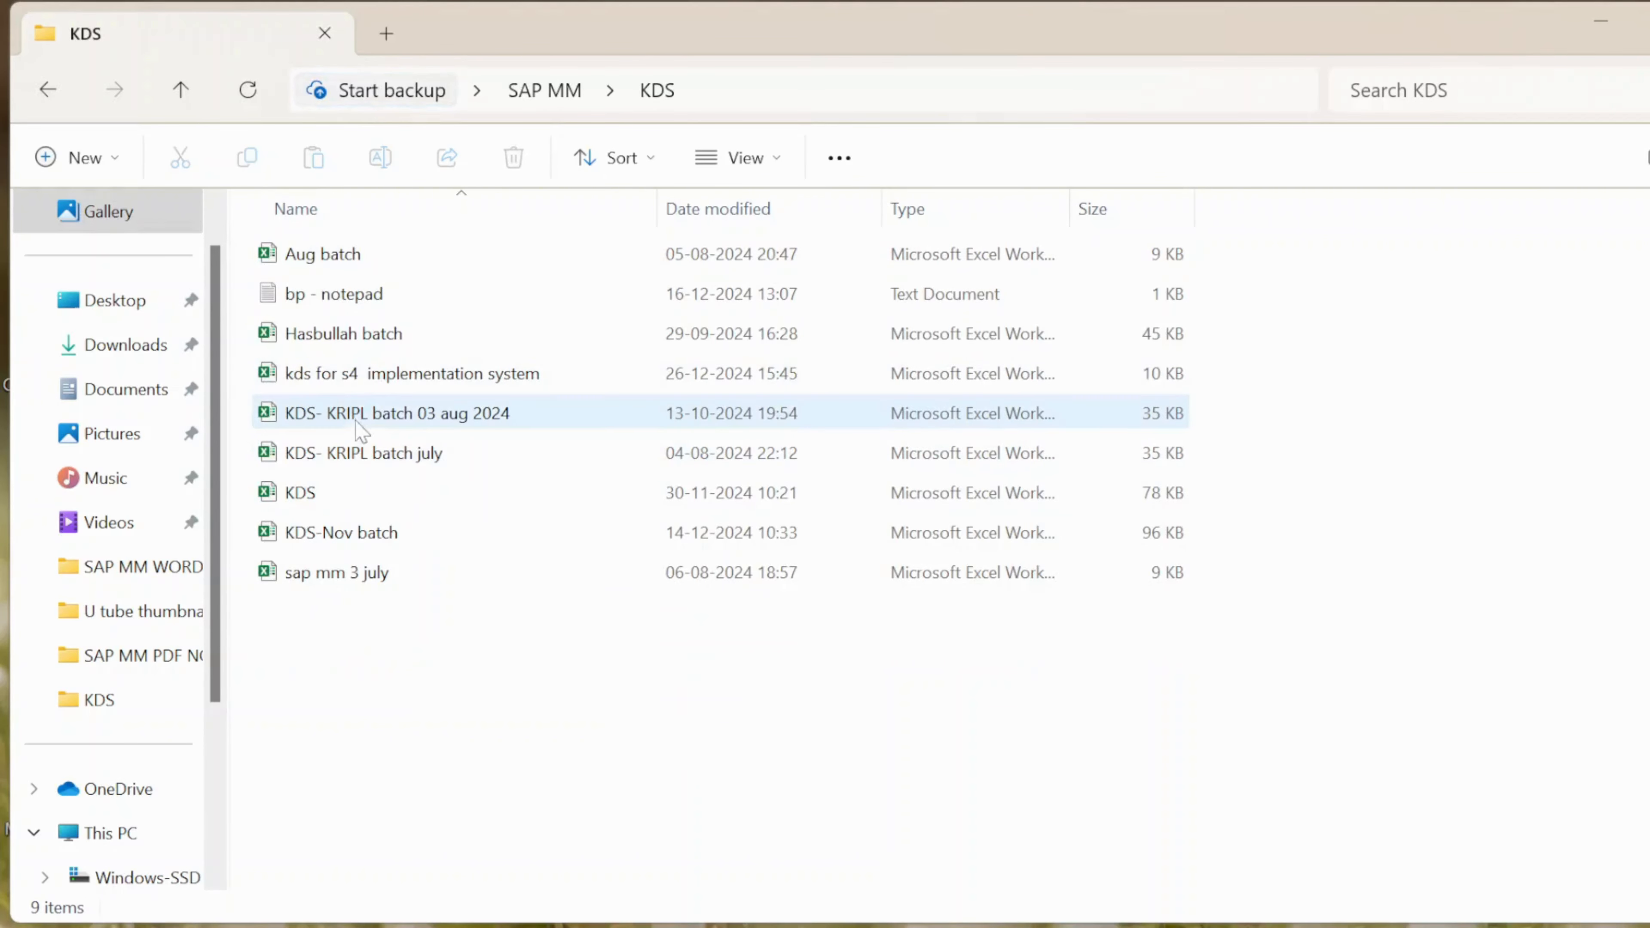
{"action": "double_click", "coordinate": [380, 385]}
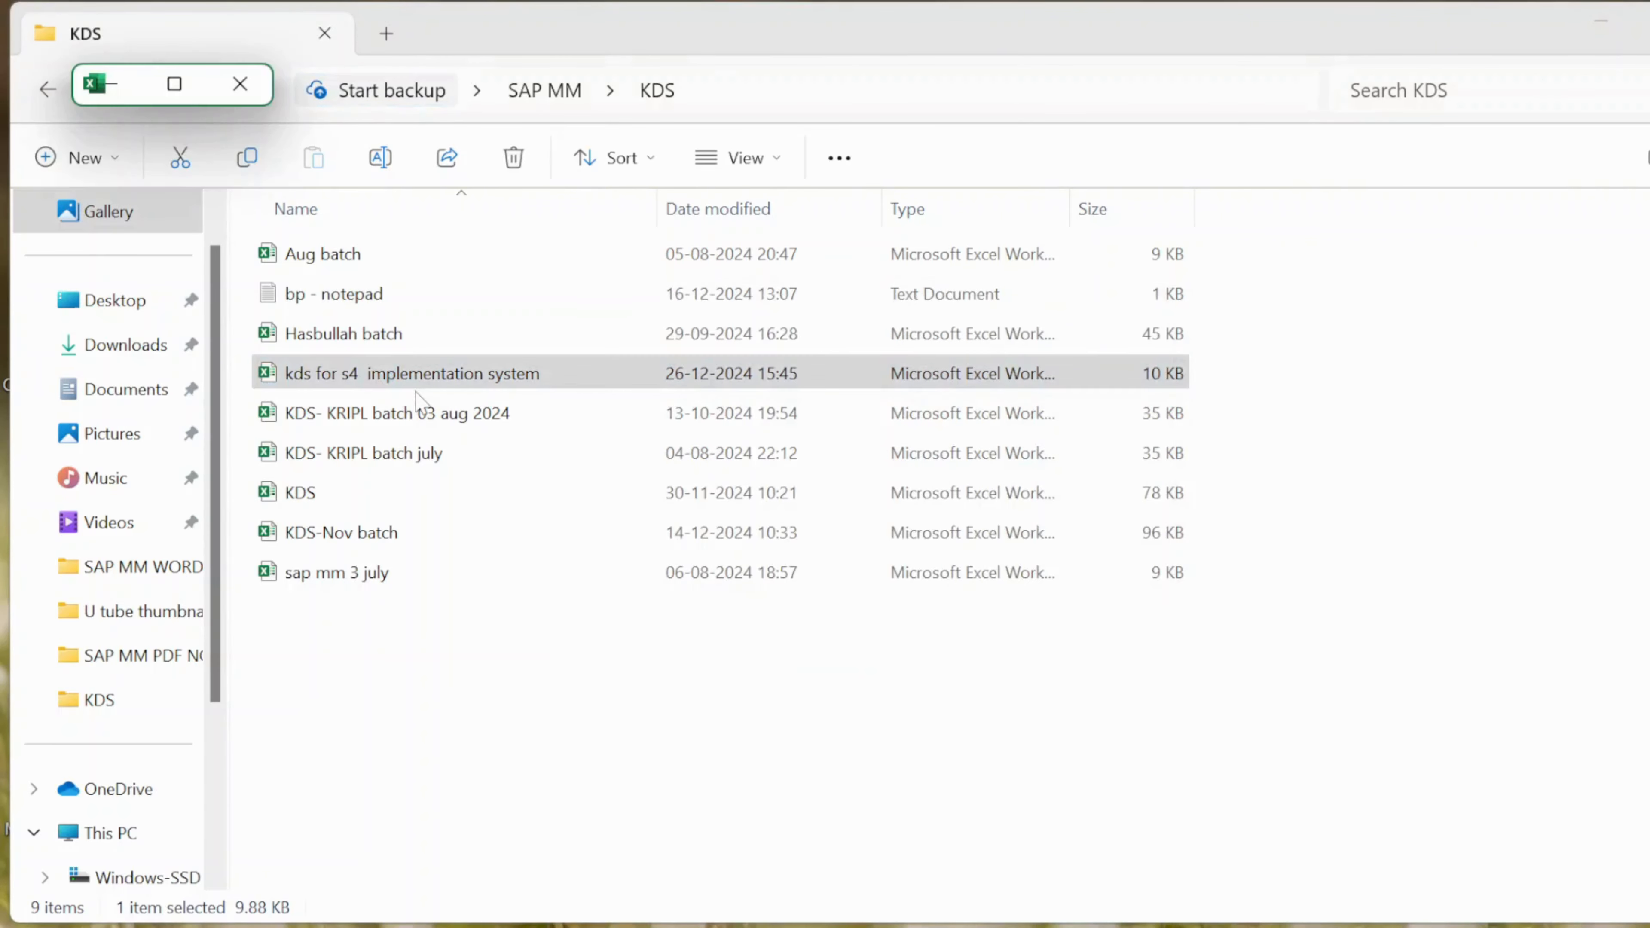
{"action": "left_click", "coordinate": [443, 385]}
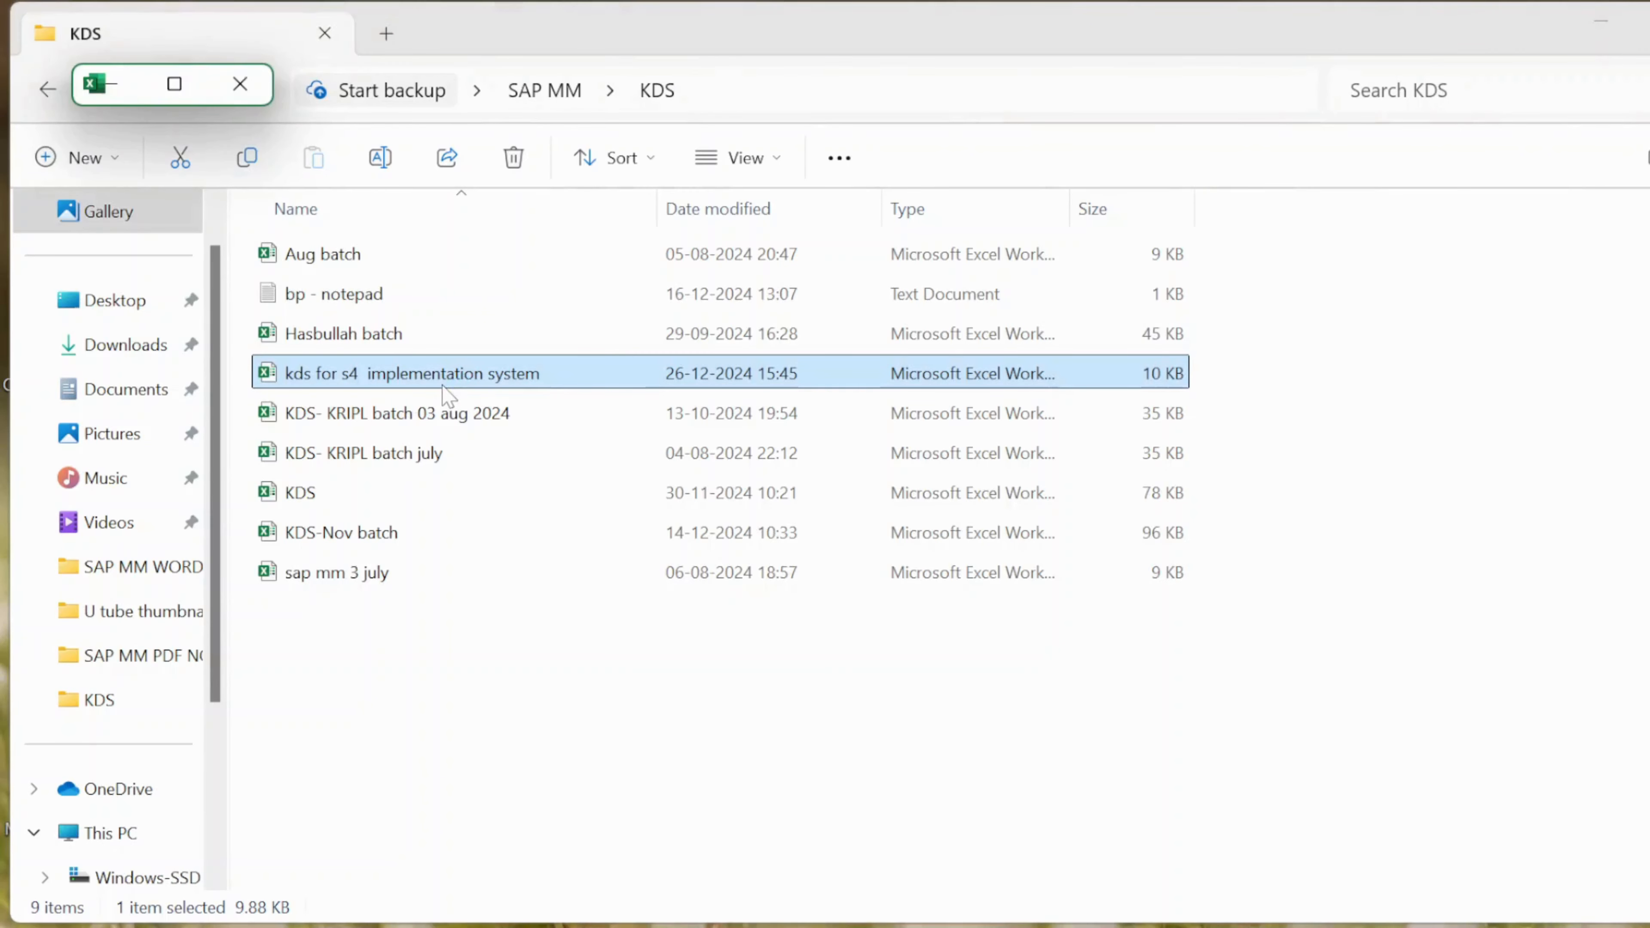
{"action": "left_click", "coordinate": [177, 87]}
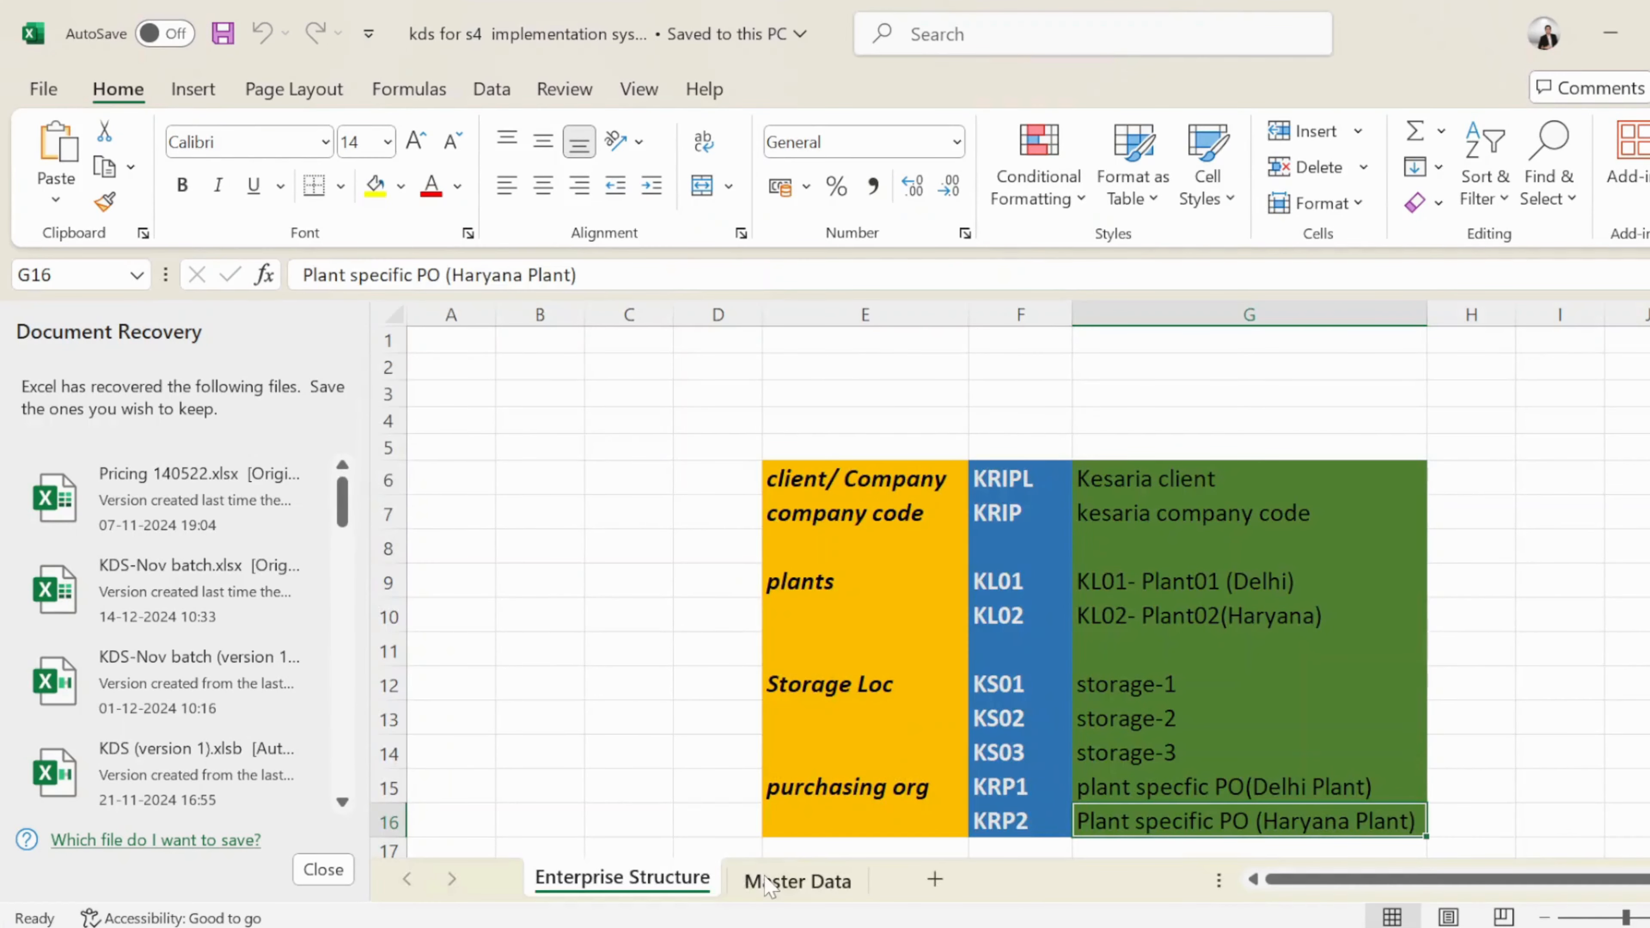
Close Document Recovery, choosing 'Yes, view these files later'
{"action": "left_click", "coordinate": [768, 883]}
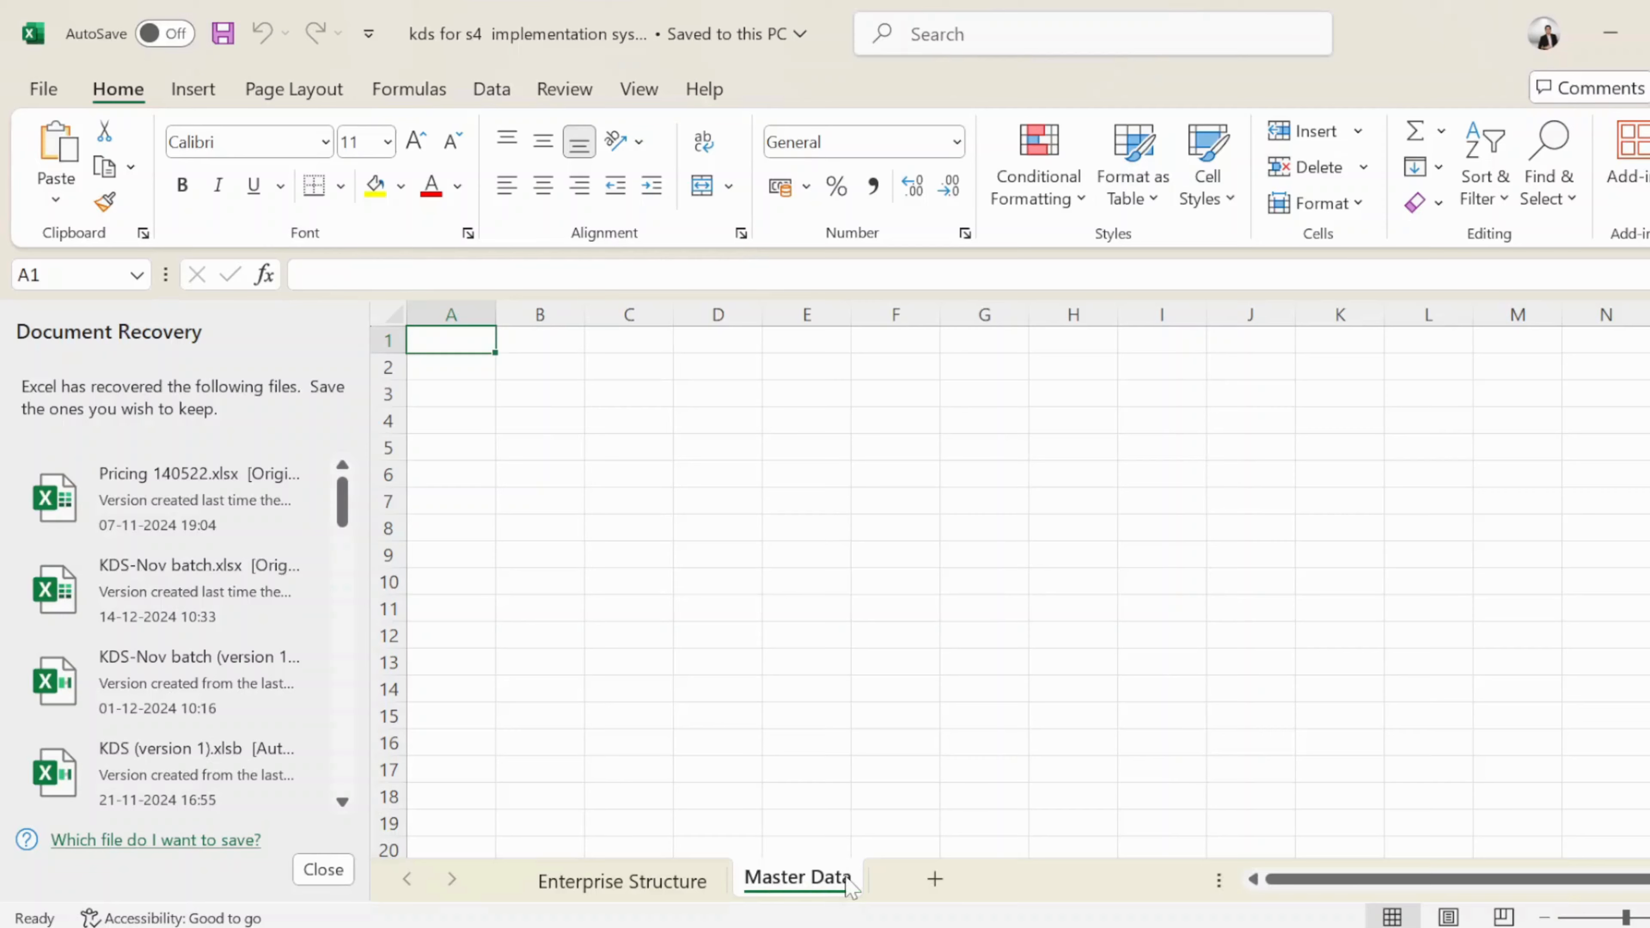
{"action": "right_click", "coordinate": [874, 885]}
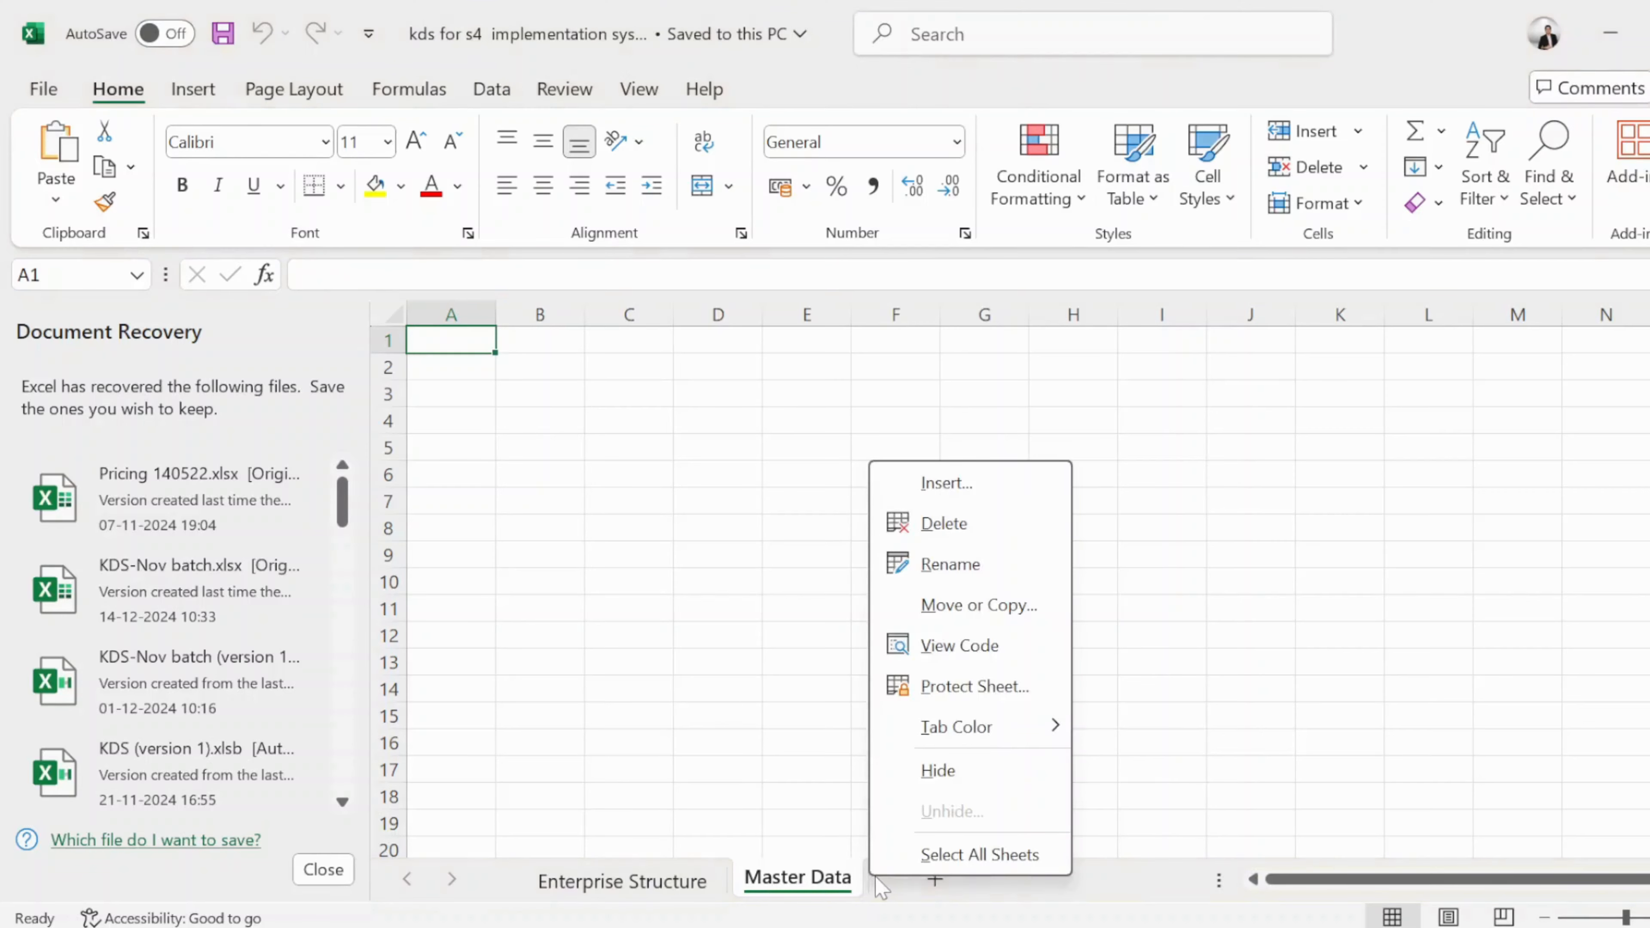
{"action": "left_click", "coordinate": [322, 882]}
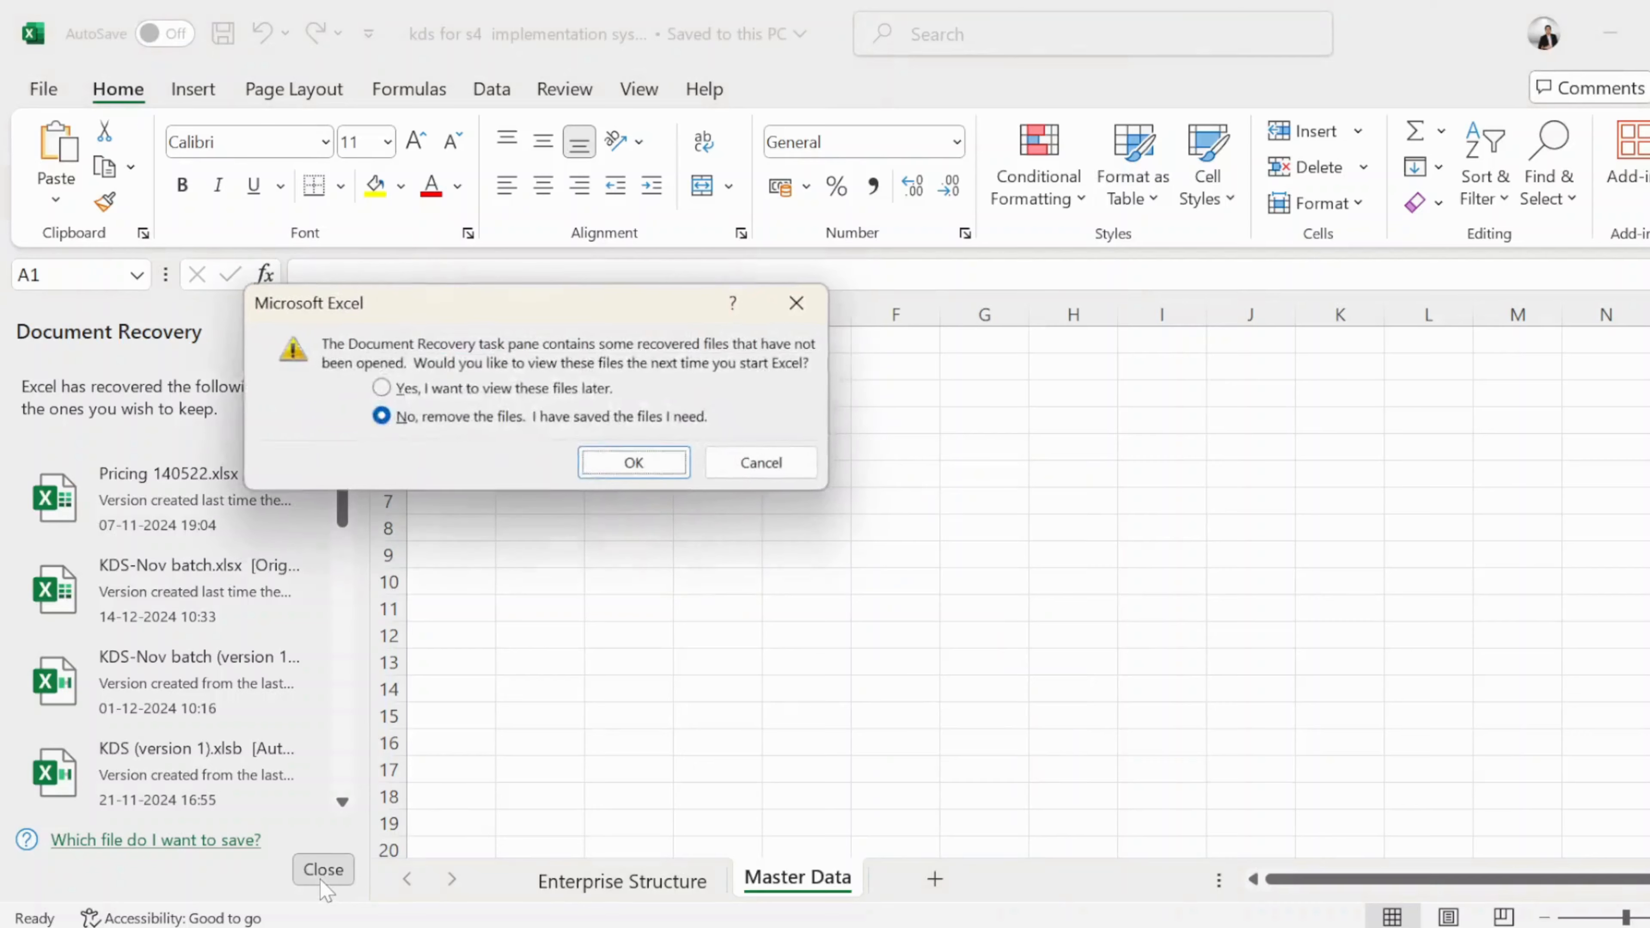
{"action": "left_click", "coordinate": [381, 388]}
{"action": "left_click", "coordinate": [618, 460]}
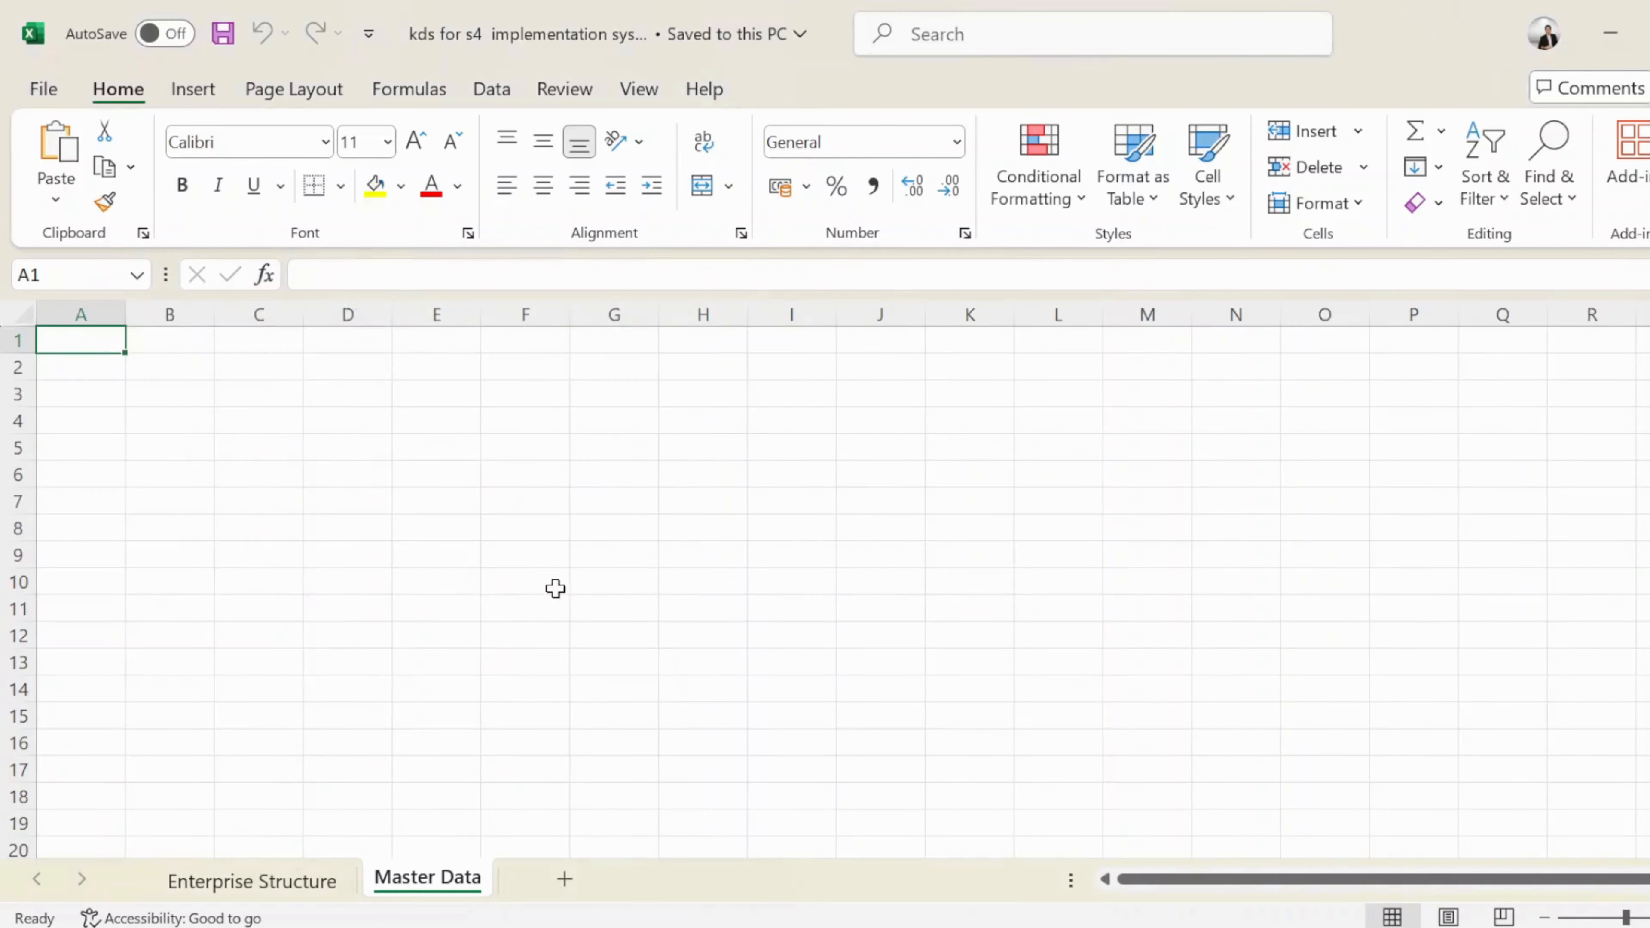
Glance over the Enterprise Structure sheet, then return to the Master Data sheet tab
{"action": "double_click", "coordinate": [473, 885]}
{"action": "left_click", "coordinate": [475, 883]}
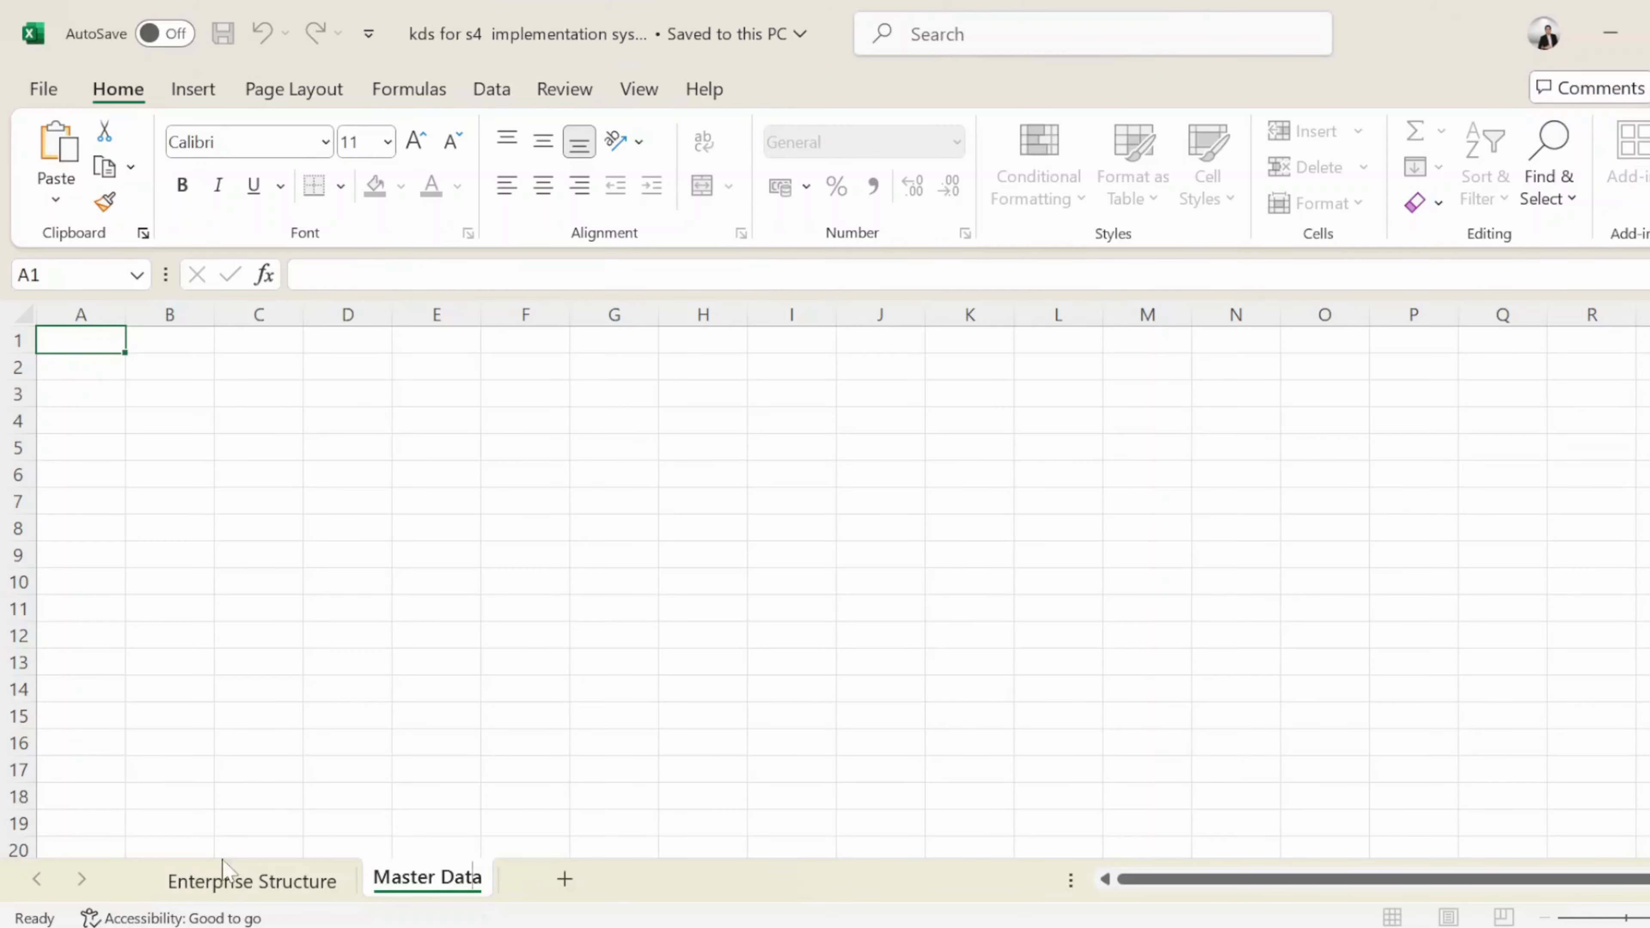
{"action": "left_click", "coordinate": [248, 882]}
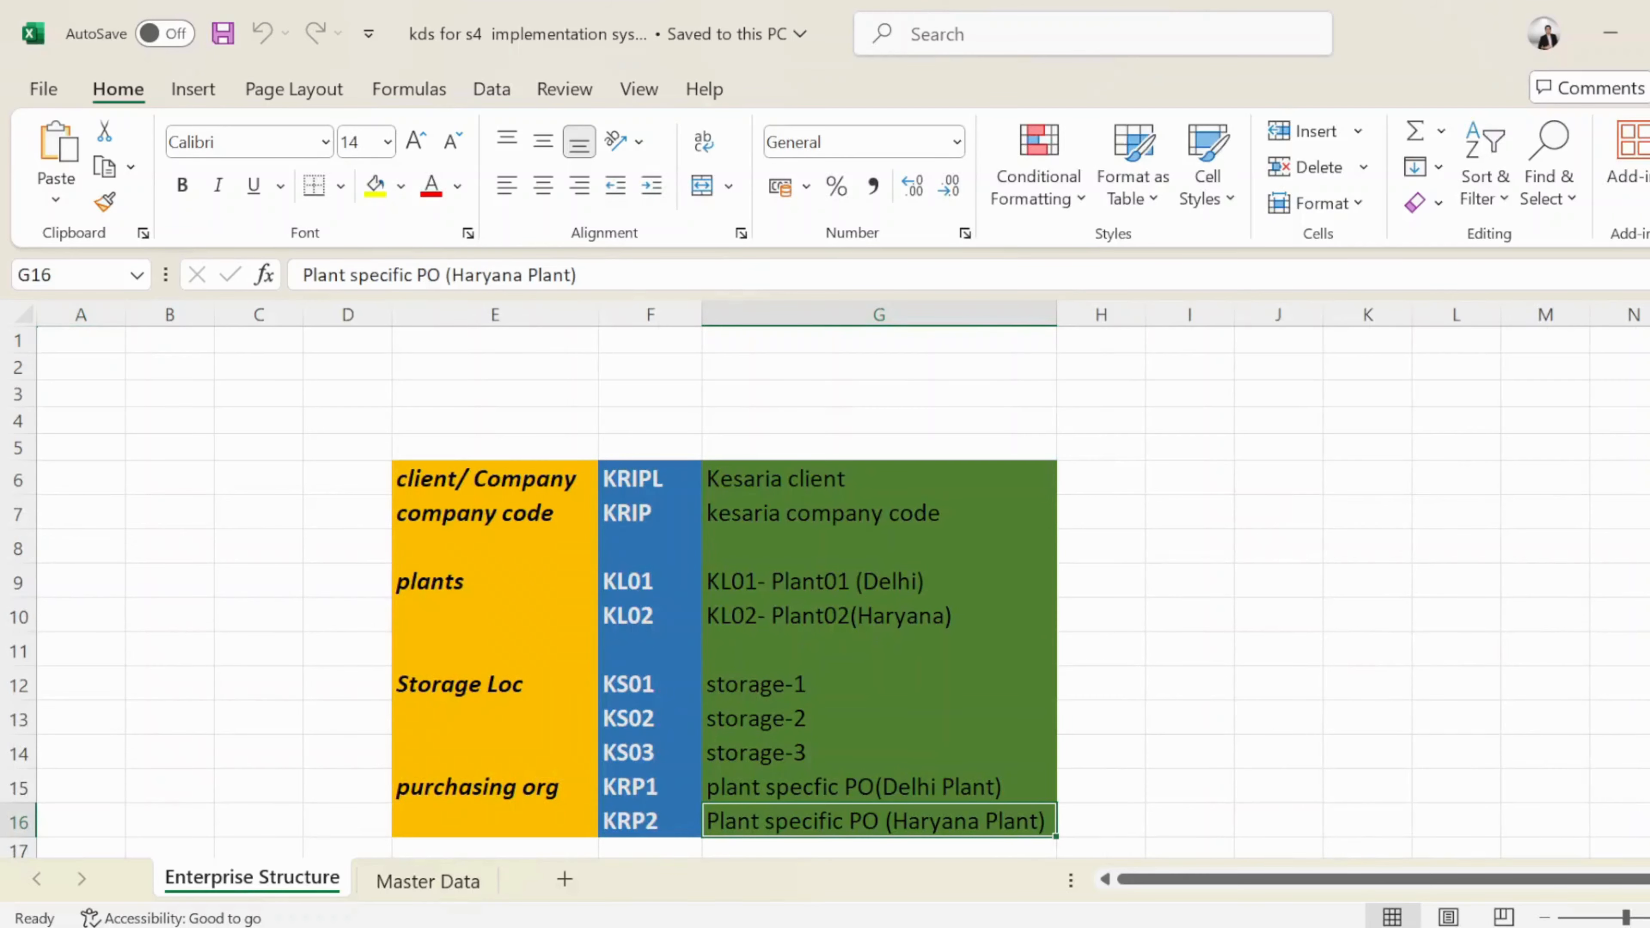
{"action": "scroll", "coordinate": [825, 591], "scroll_direction": "down", "scroll_amount": 2}
{"action": "scroll", "coordinate": [824, 591], "scroll_direction": "up", "scroll_amount": 1}
{"action": "scroll", "coordinate": [825, 592], "scroll_direction": "down", "scroll_amount": 1}
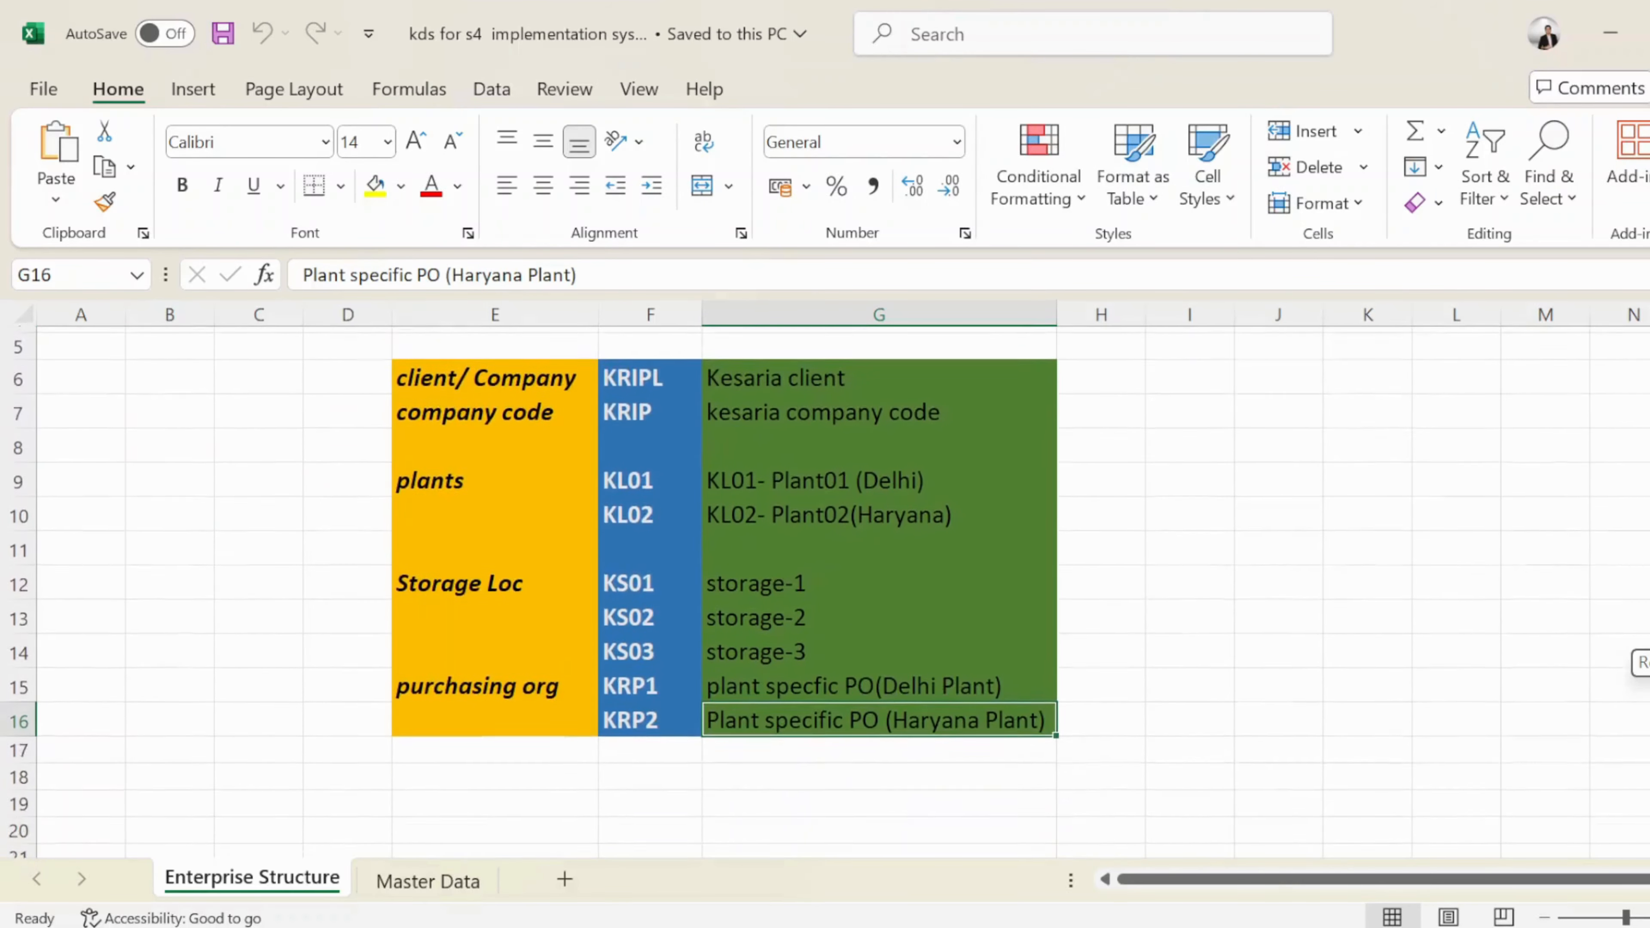
{"action": "left_click", "coordinate": [754, 808]}
{"action": "left_click", "coordinate": [406, 888]}
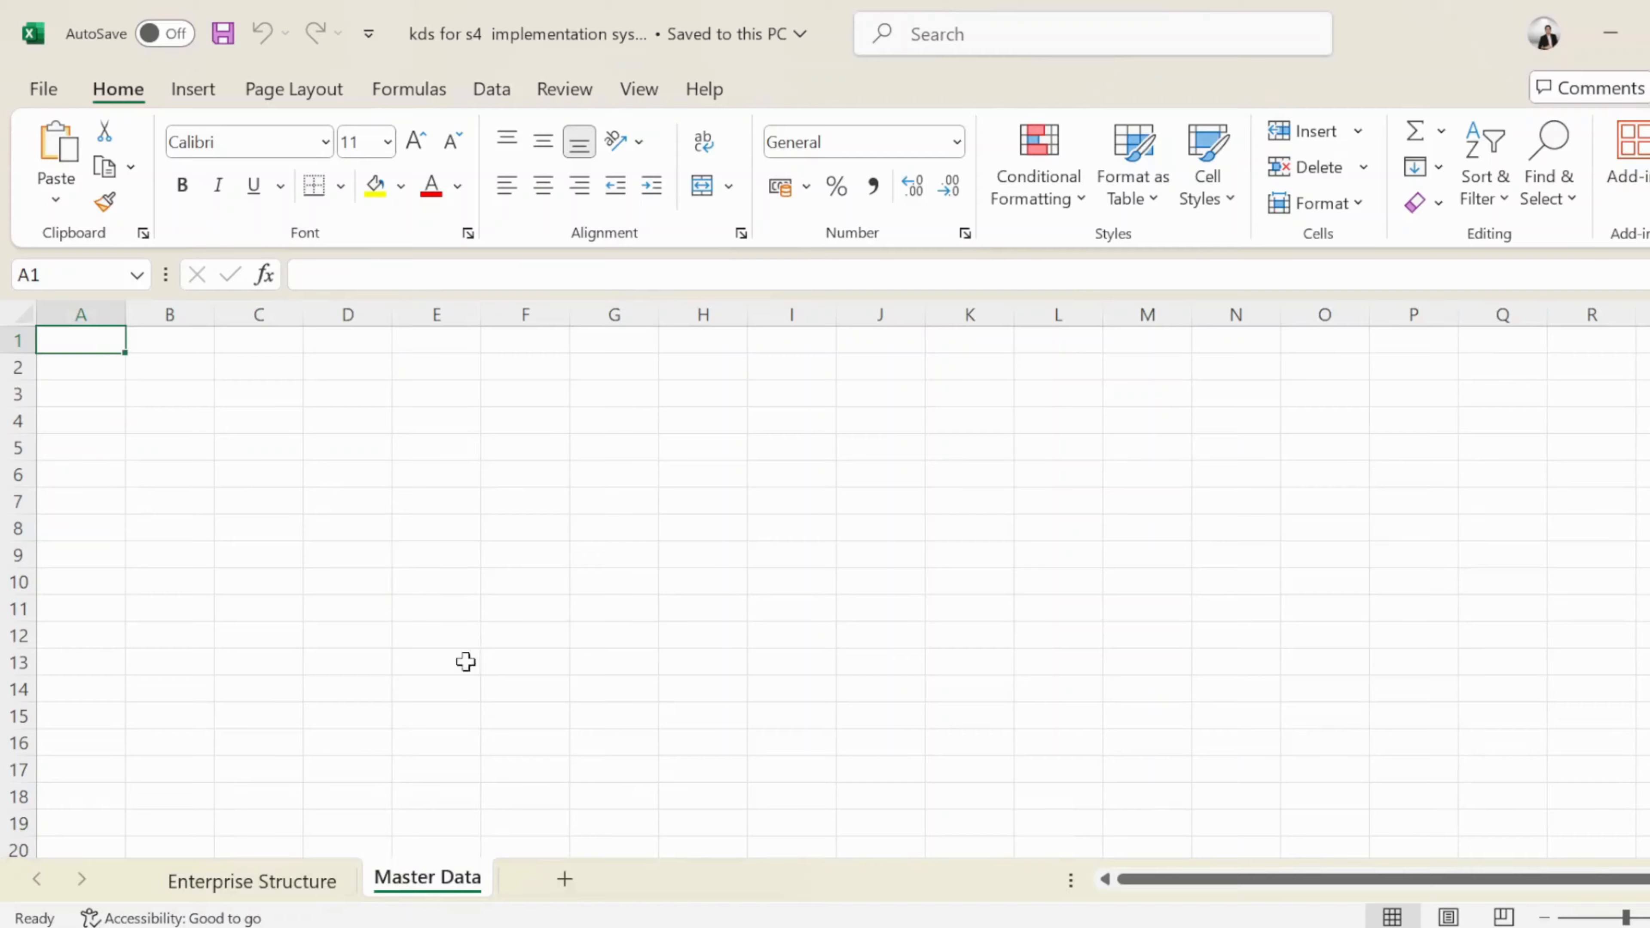
{"action": "right_click", "coordinate": [442, 885]}
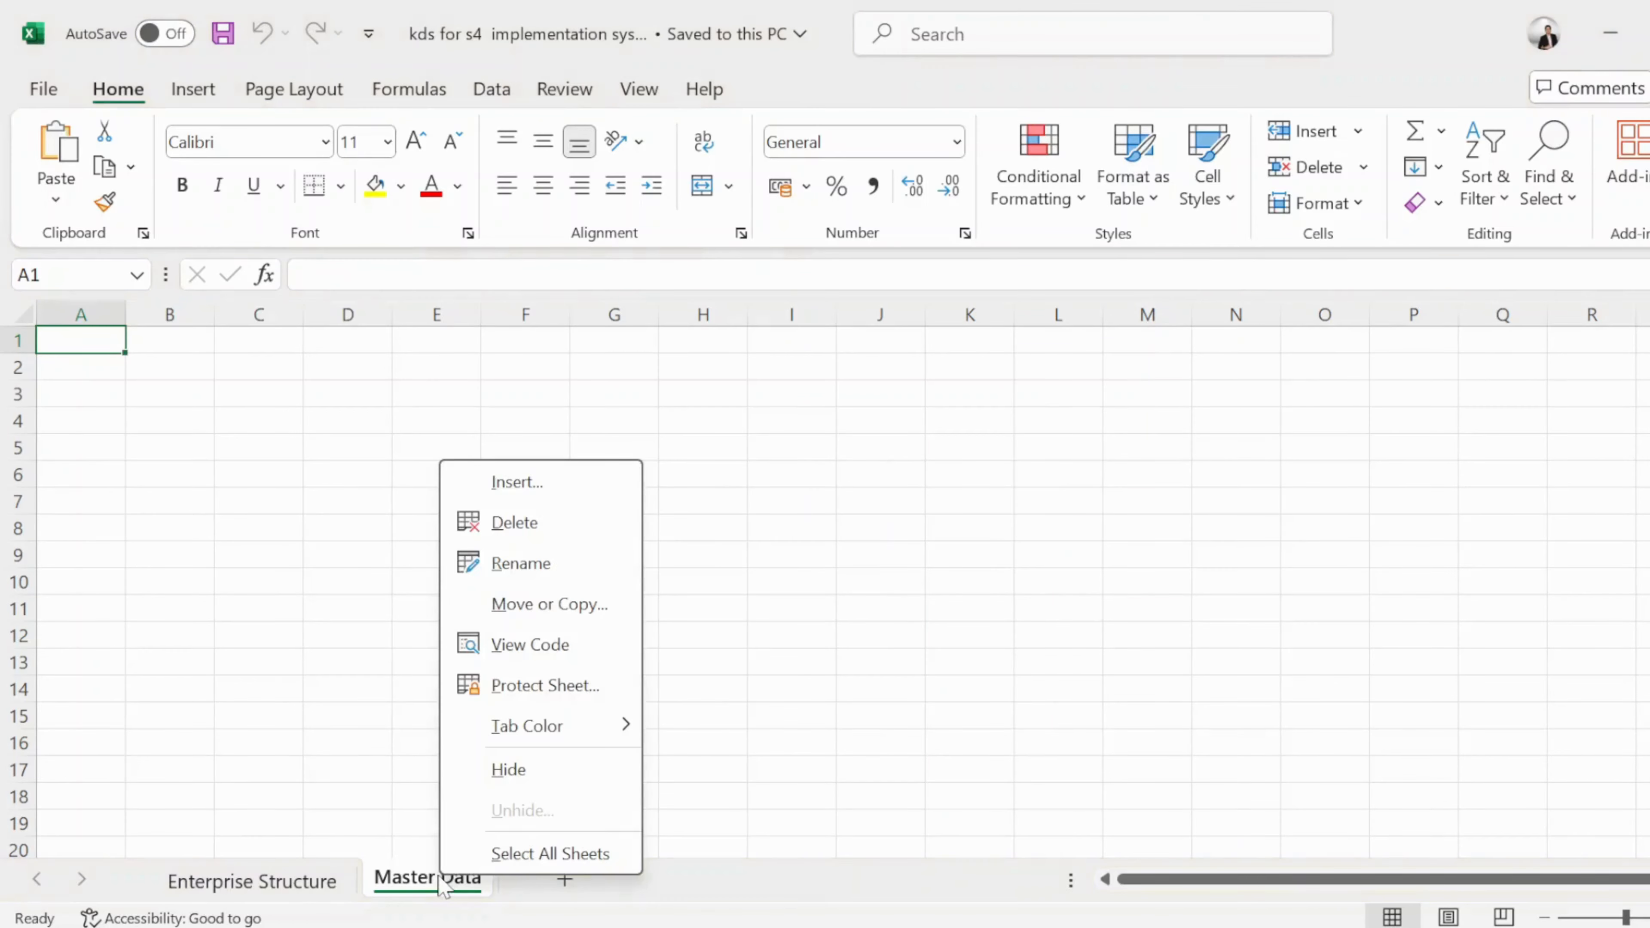
Rename the Master Data sheet to 'Master Data-MMR'
{"action": "left_click", "coordinate": [501, 561]}
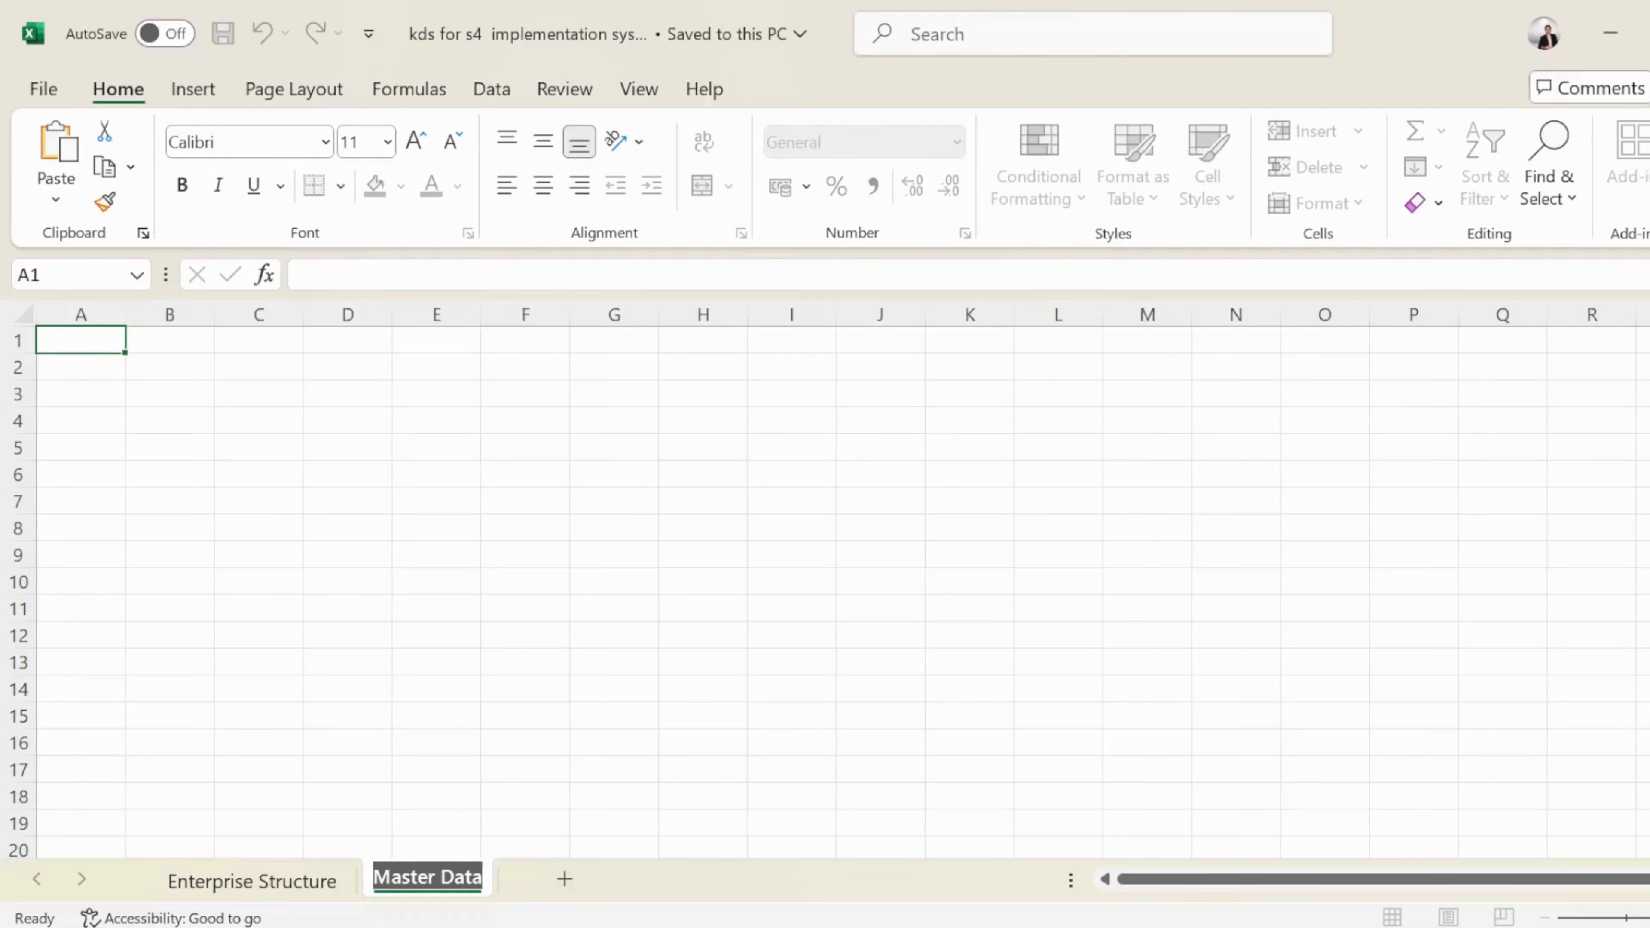
{"action": "key", "text": "Return"}
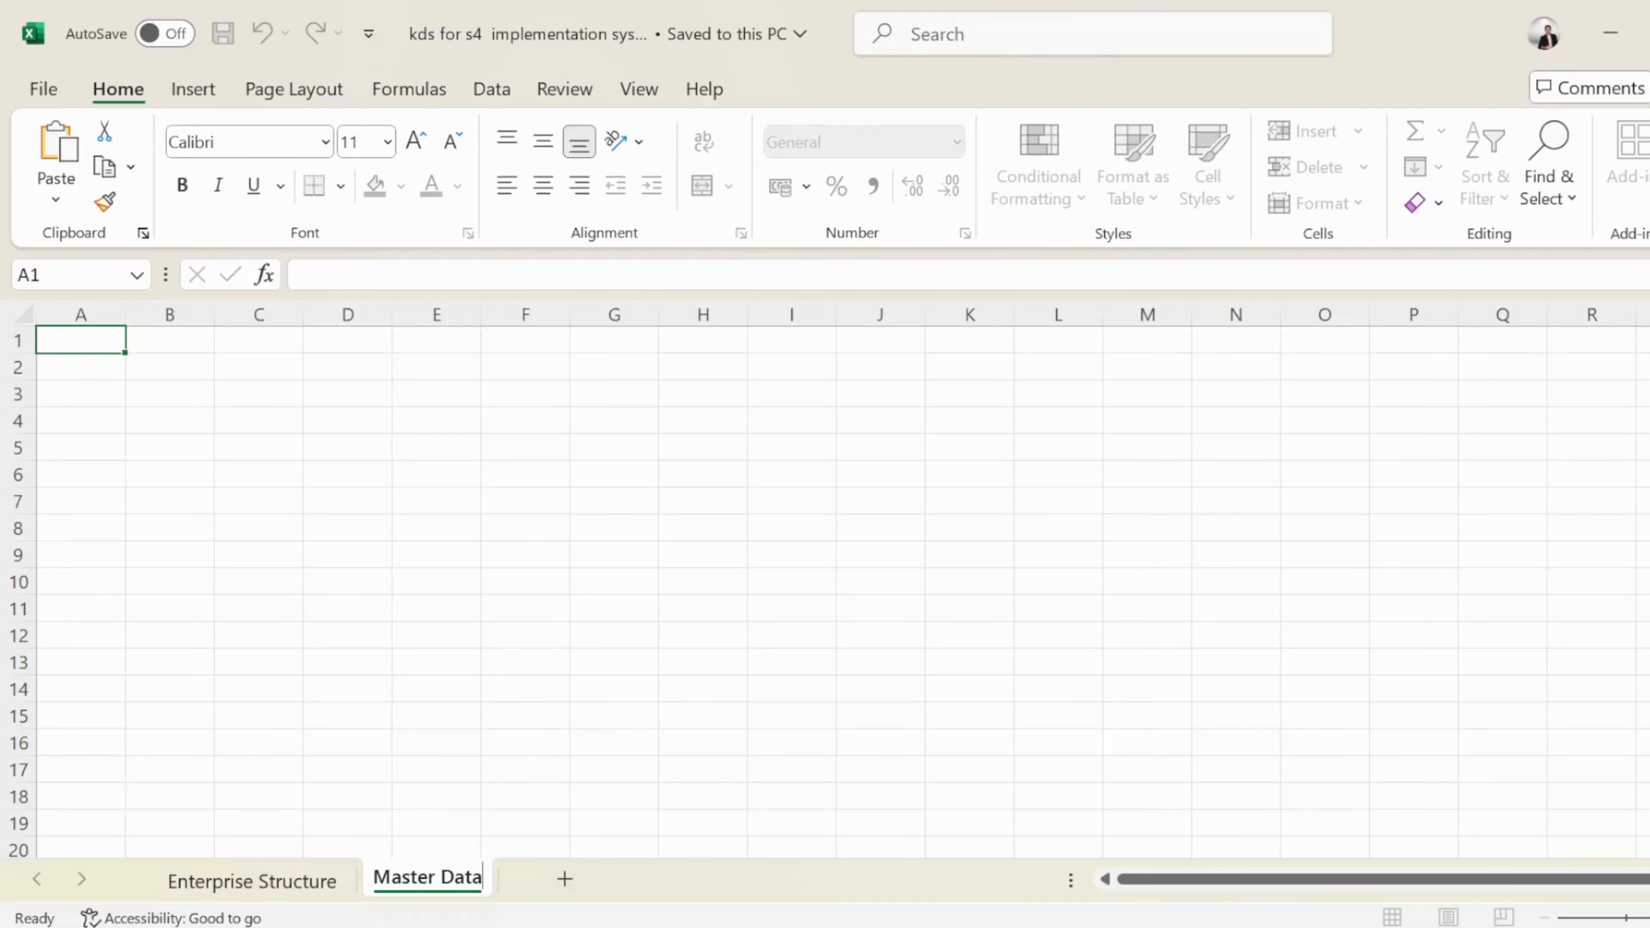
{"action": "type", "text": "-"}
{"action": "key", "text": "Caps_Lock"}
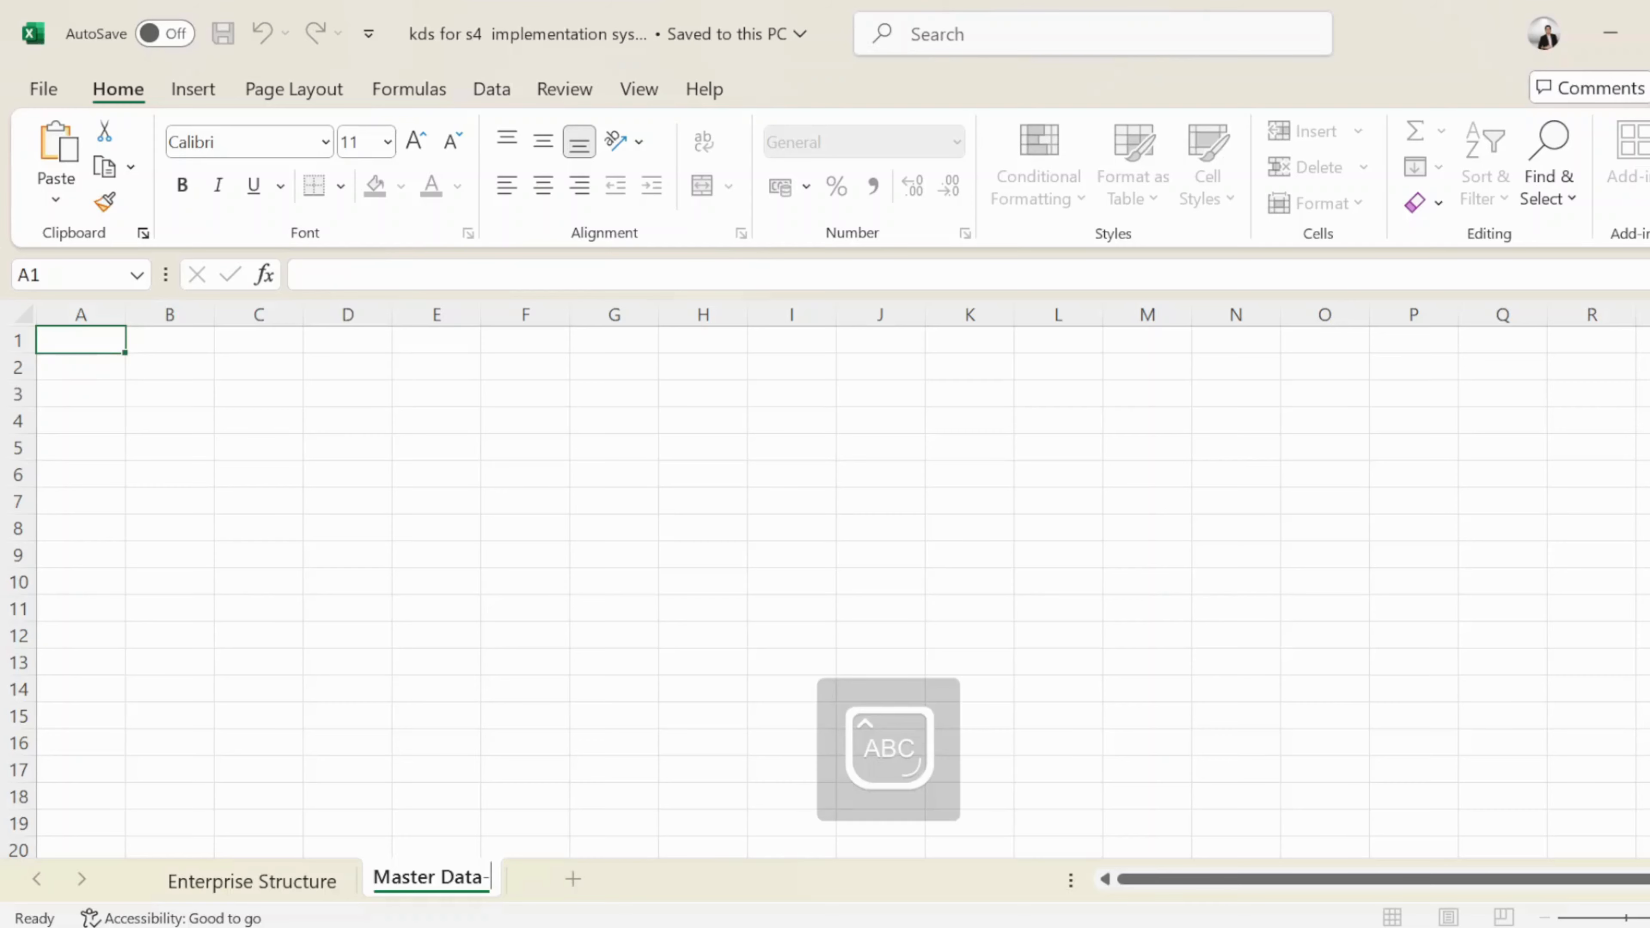
{"action": "type", "text": "MMR"}
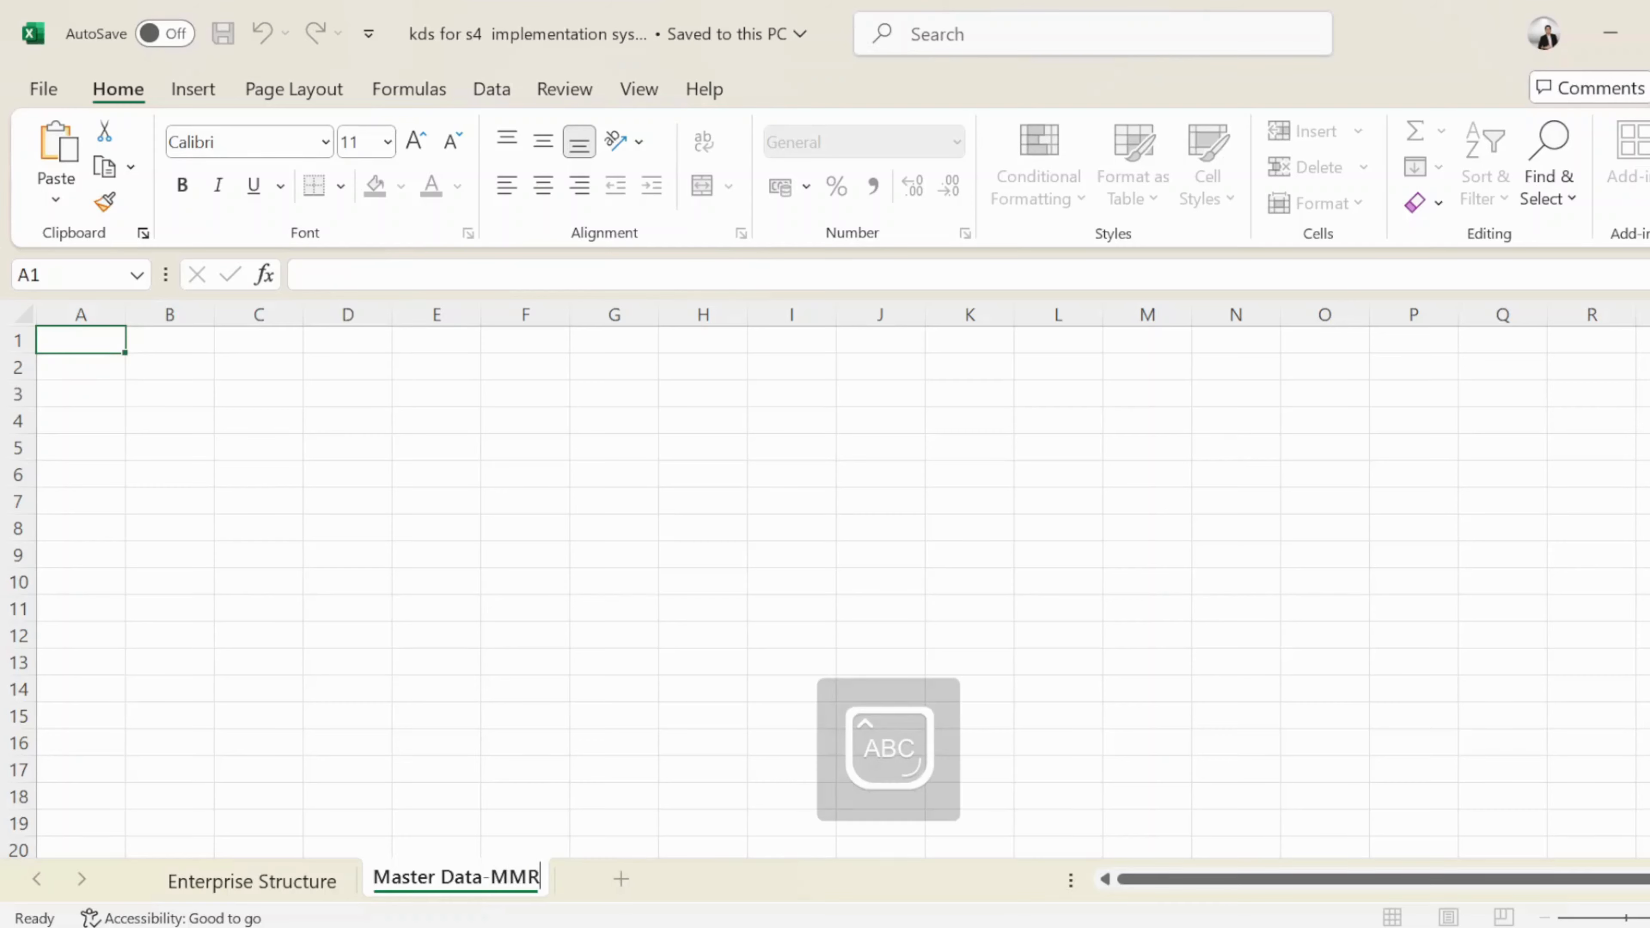
{"action": "left_click", "coordinate": [248, 400]}
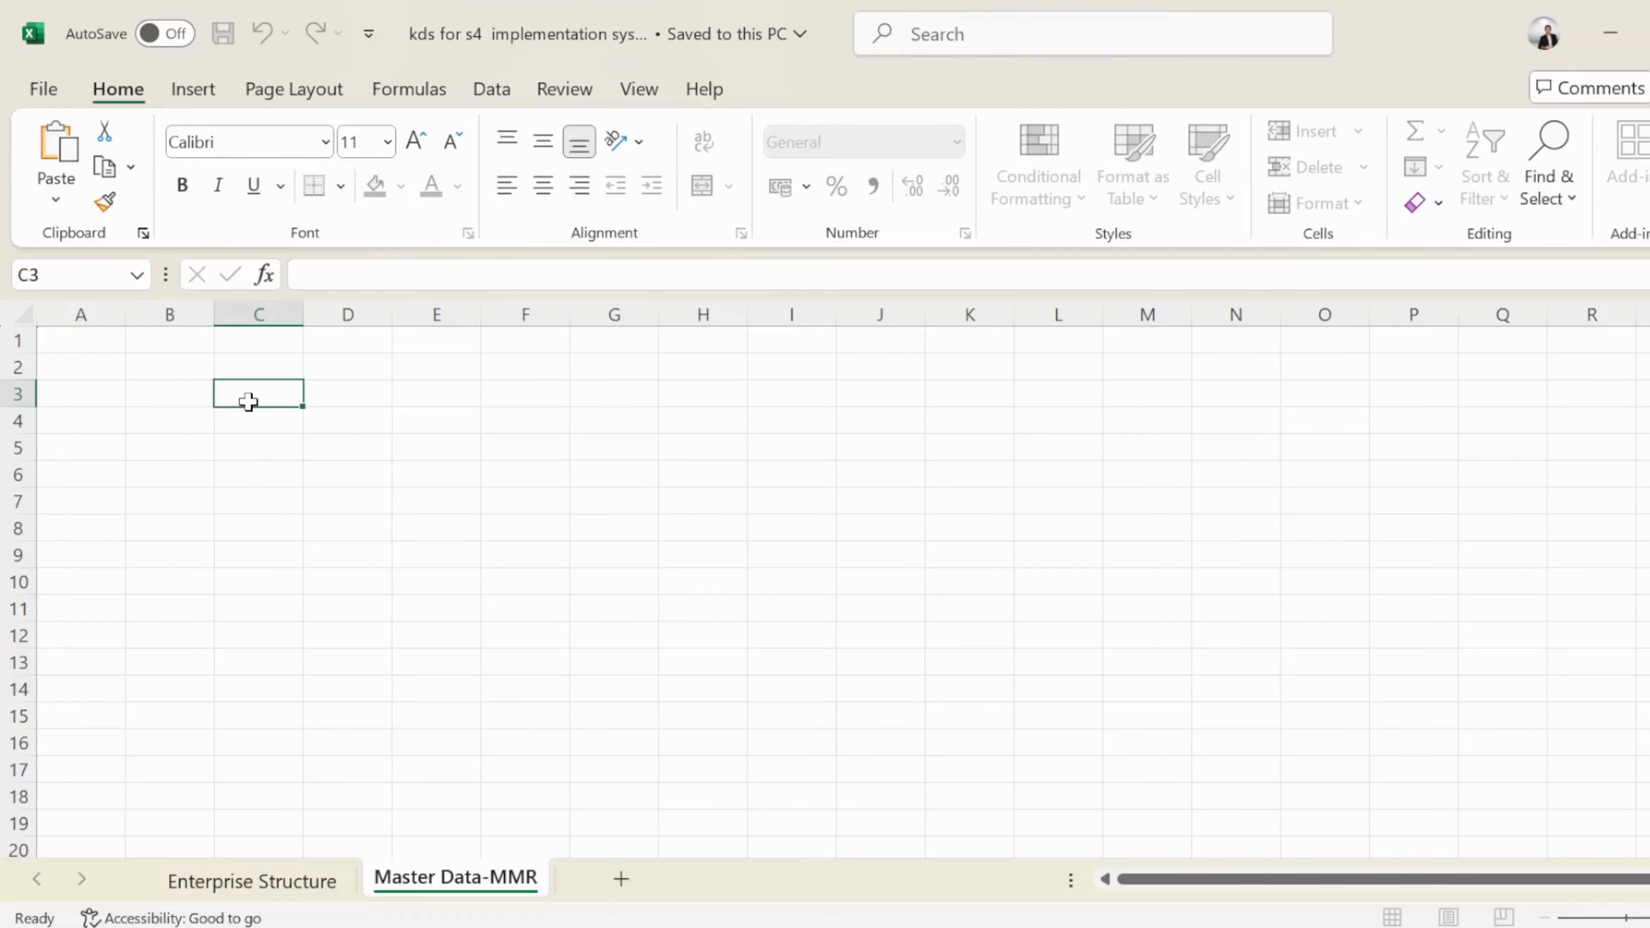
Paste 'Material MAT01 created' into cell C3
{"action": "type", "text": "Material MAT01 created"}
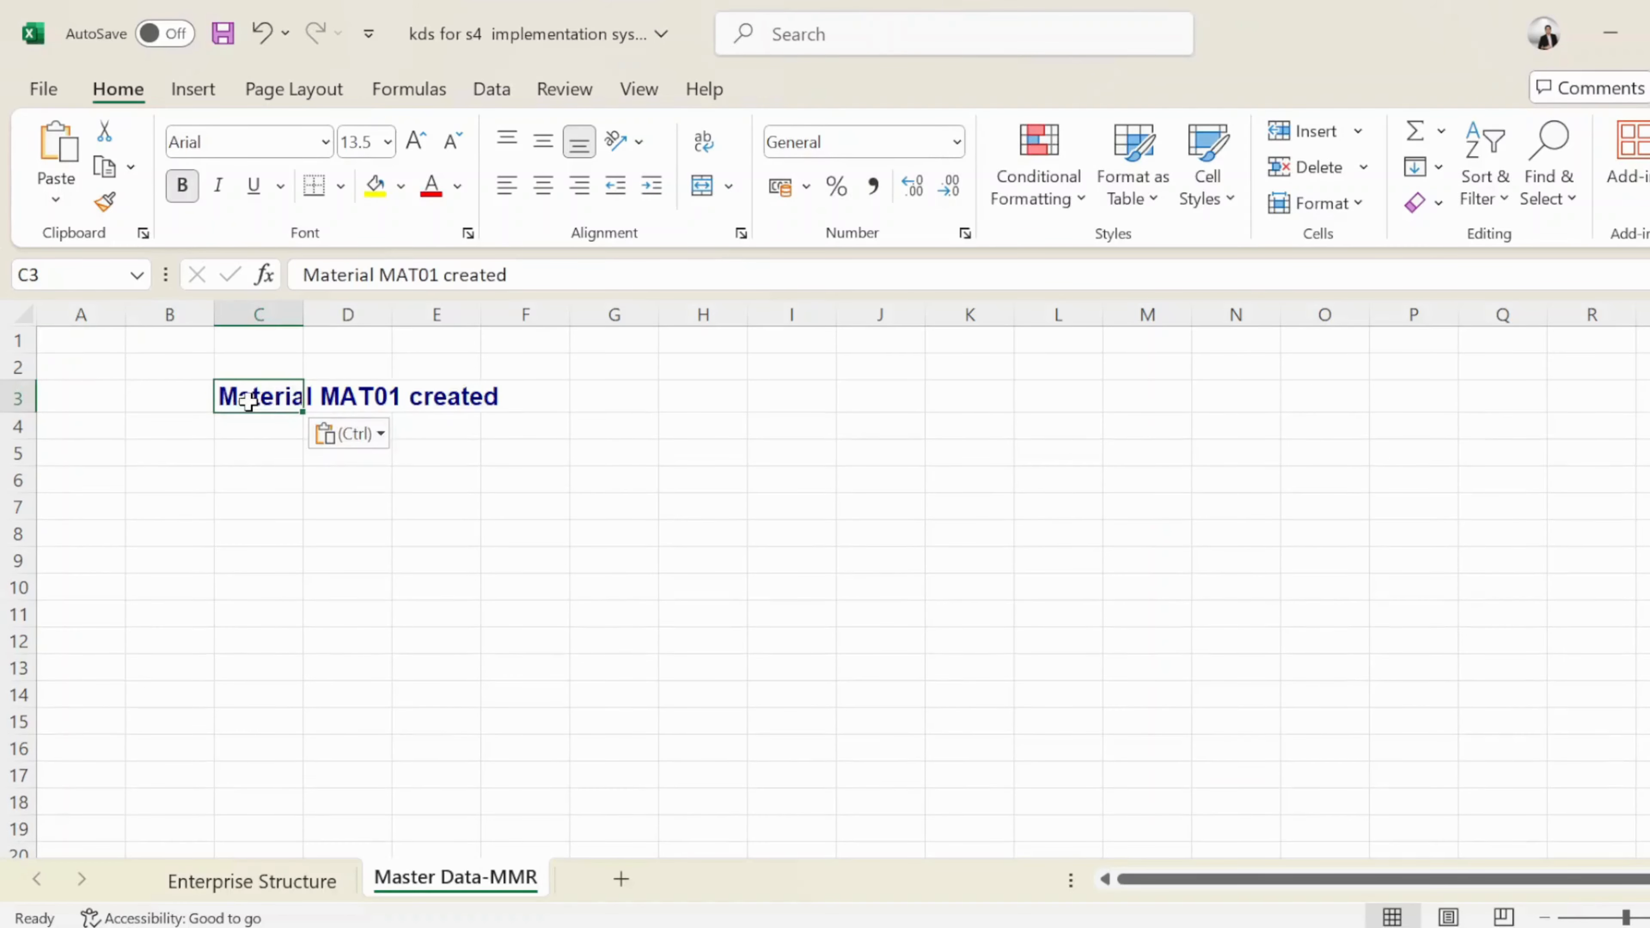
{"action": "left_click", "coordinate": [469, 413]}
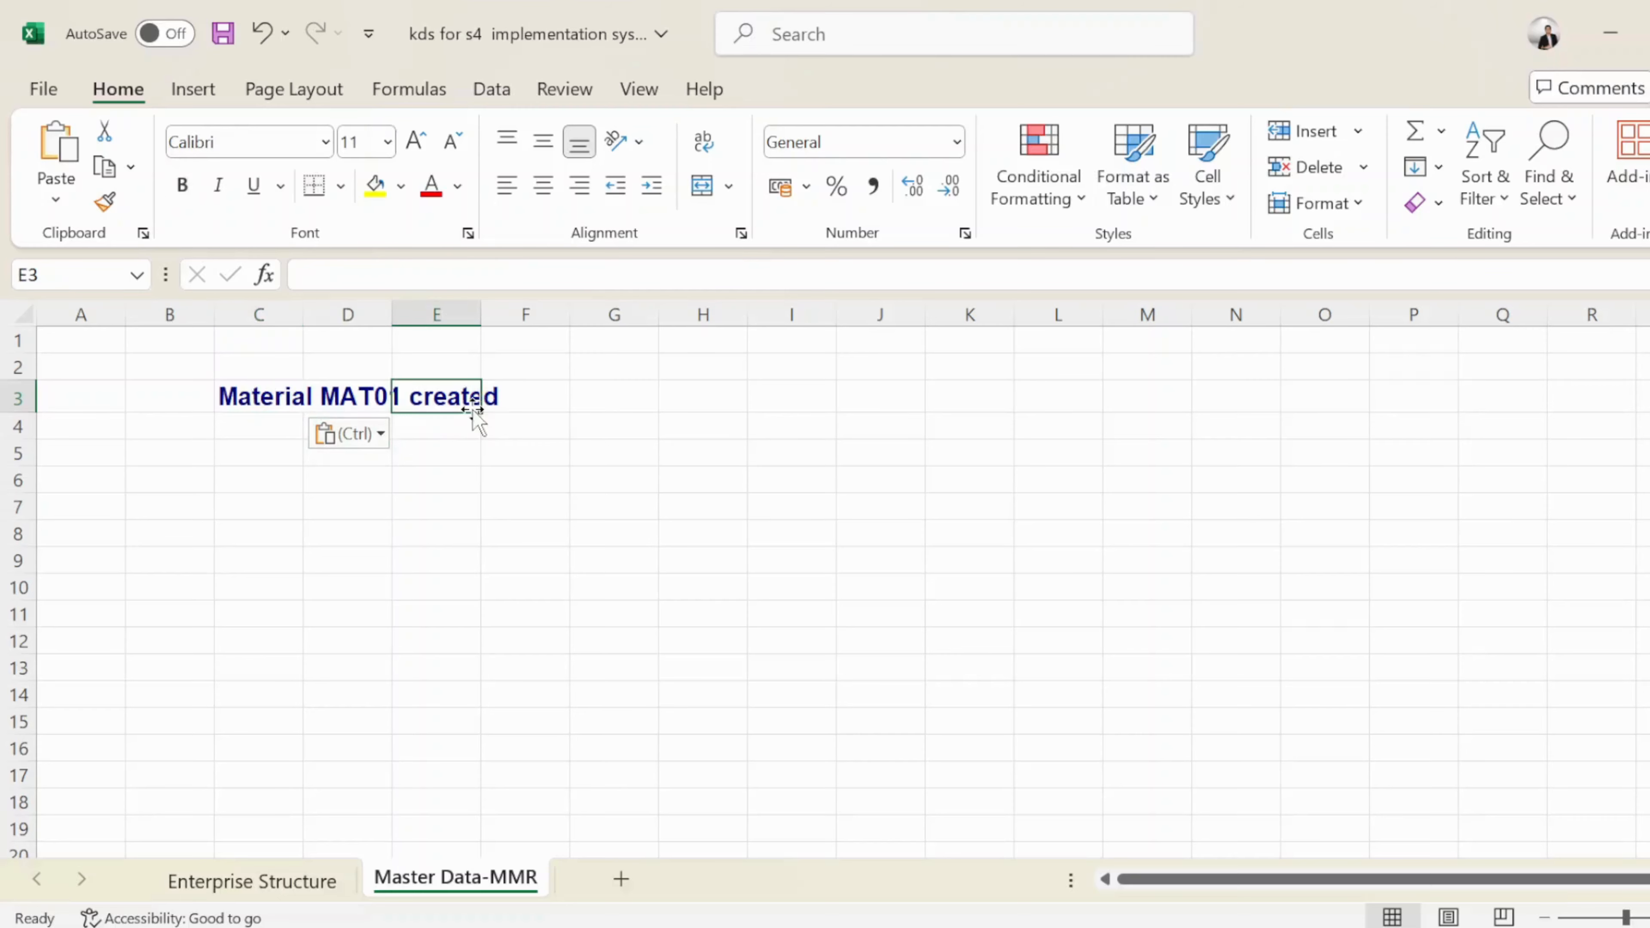
{"action": "left_click", "coordinate": [328, 398]}
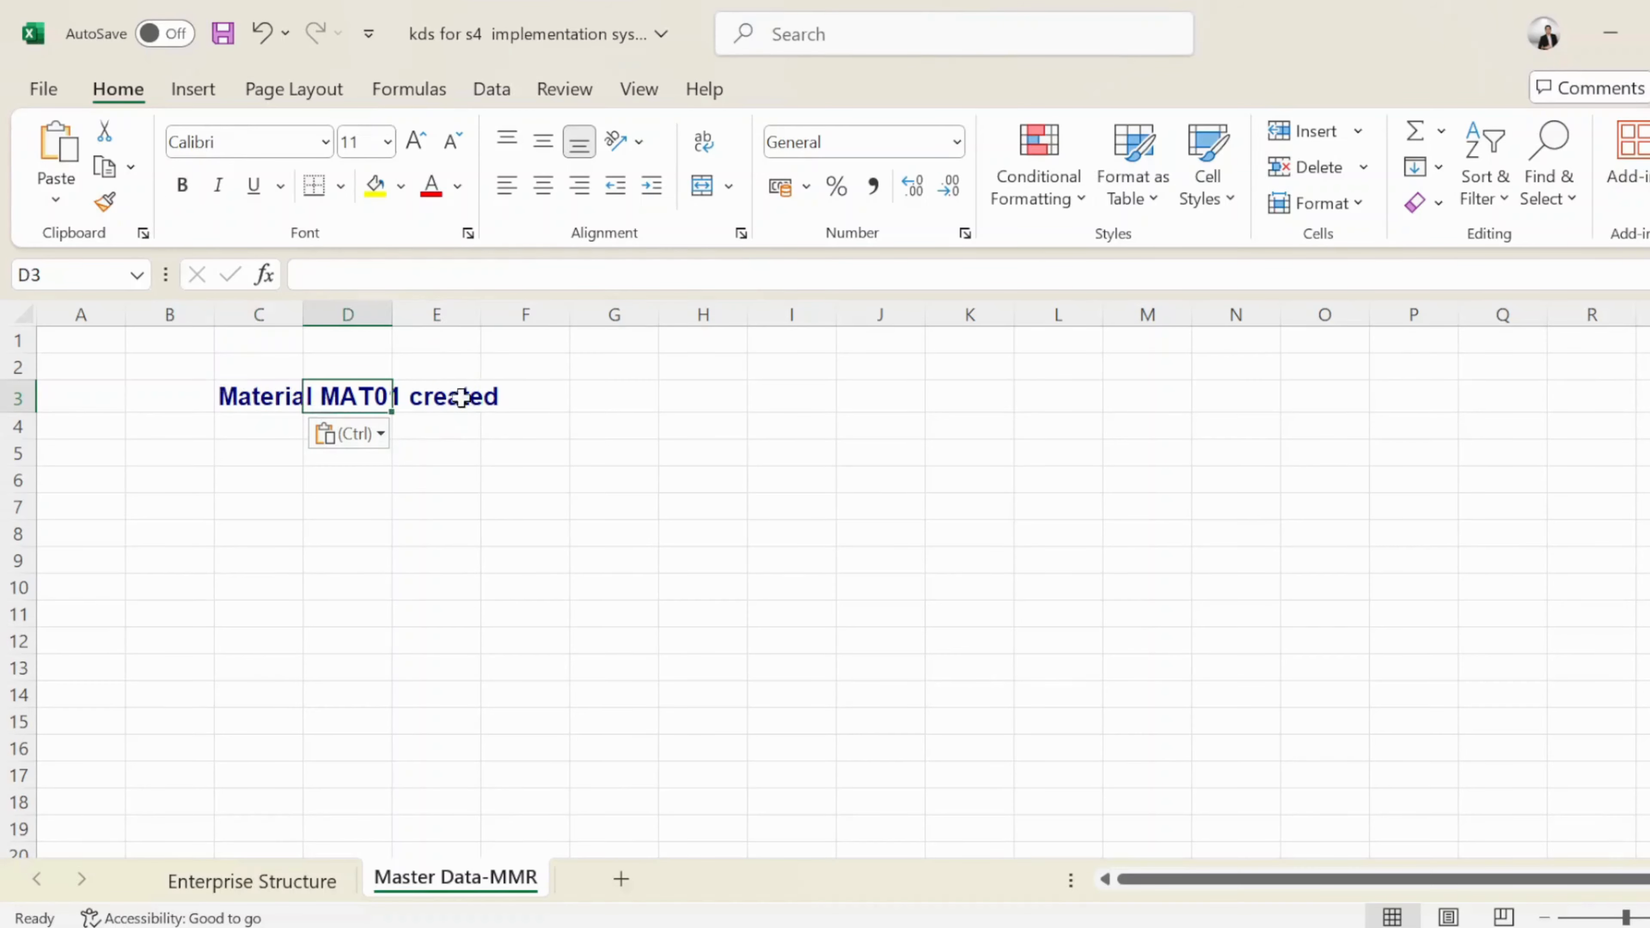
{"action": "left_click", "coordinate": [508, 401]}
{"action": "left_click", "coordinate": [499, 524]}
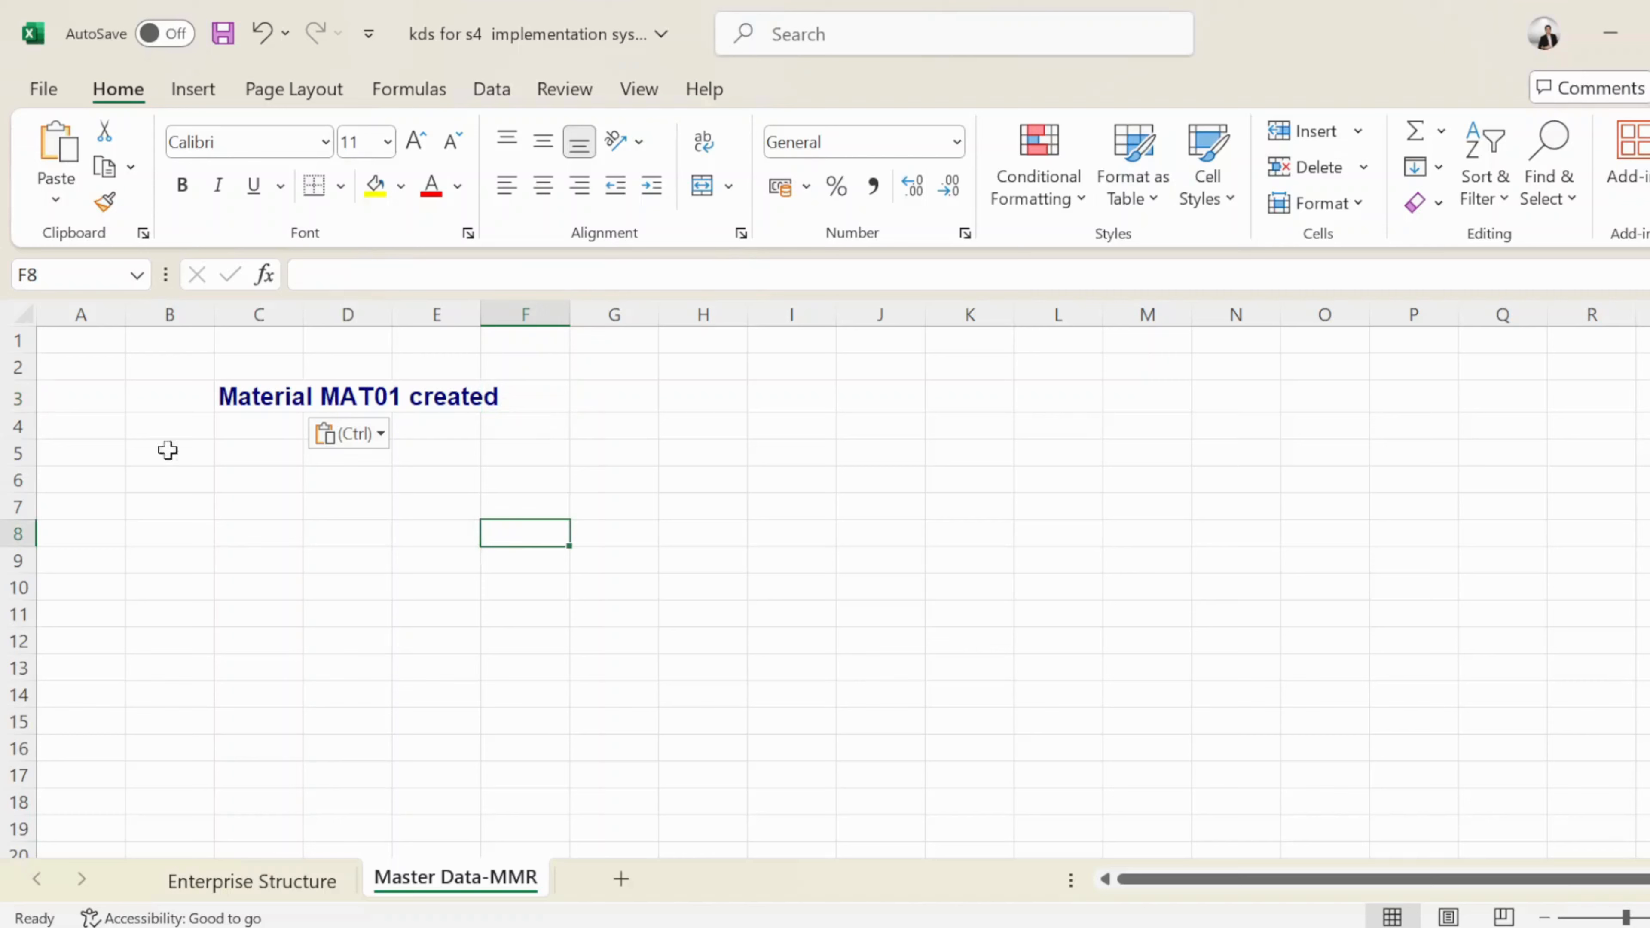
{"action": "left_click", "coordinate": [205, 411]}
{"action": "left_click", "coordinate": [244, 497]}
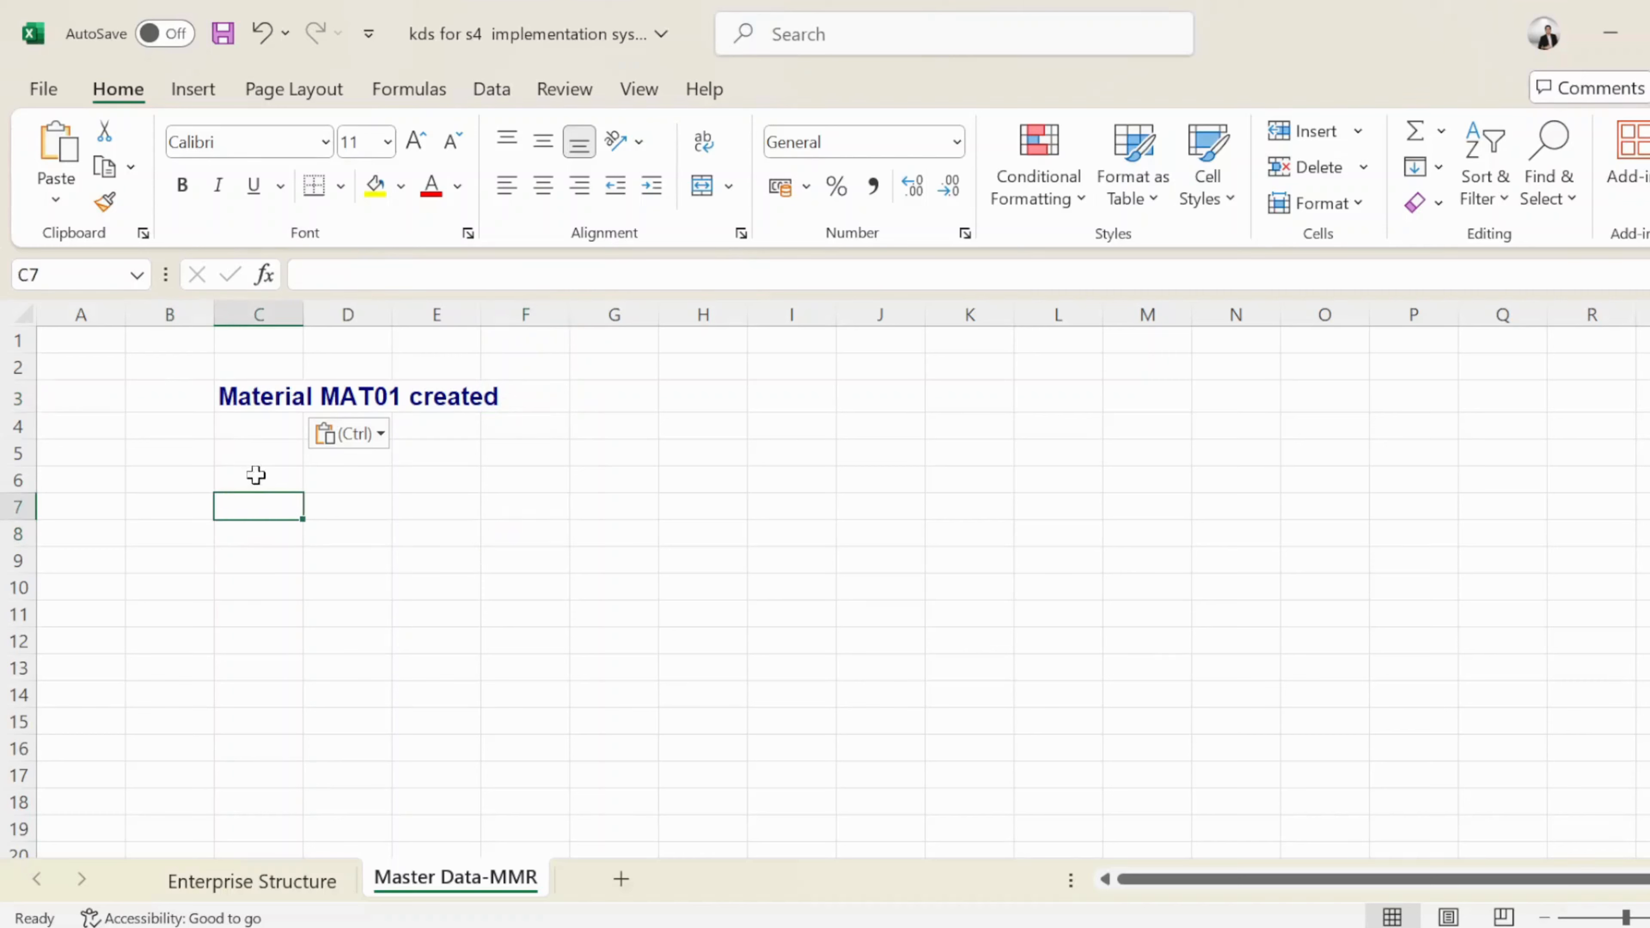
Close the SAP message details window and return to Create Material
{"action": "key", "text": "alt+Tab"}
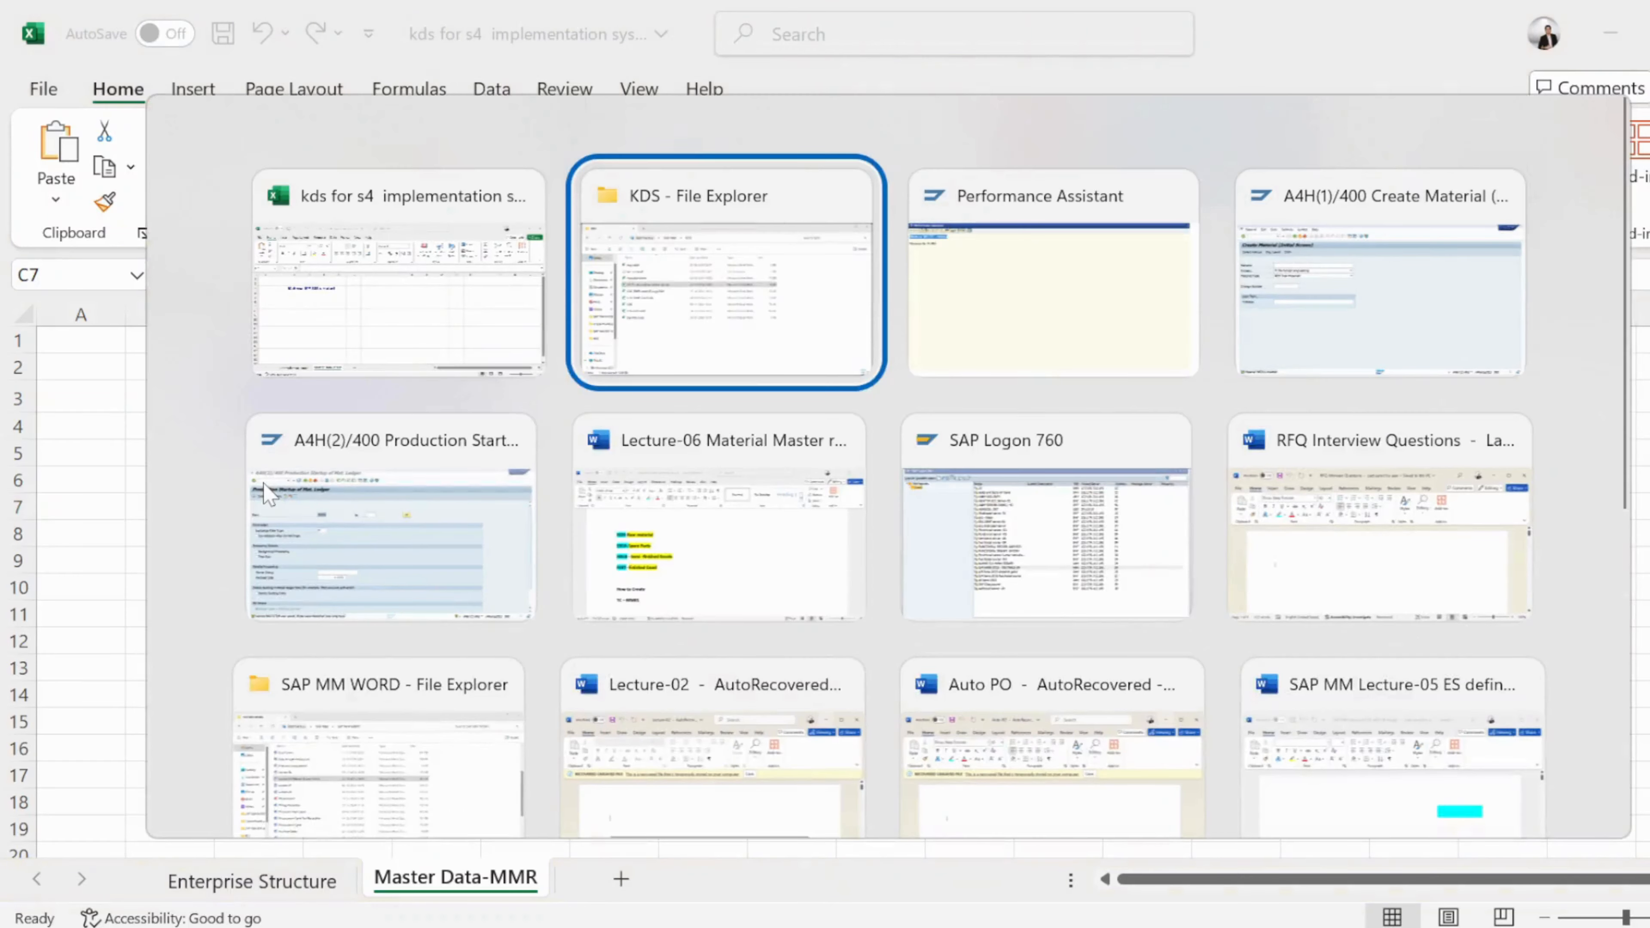
{"action": "key", "text": "alt+Tab"}
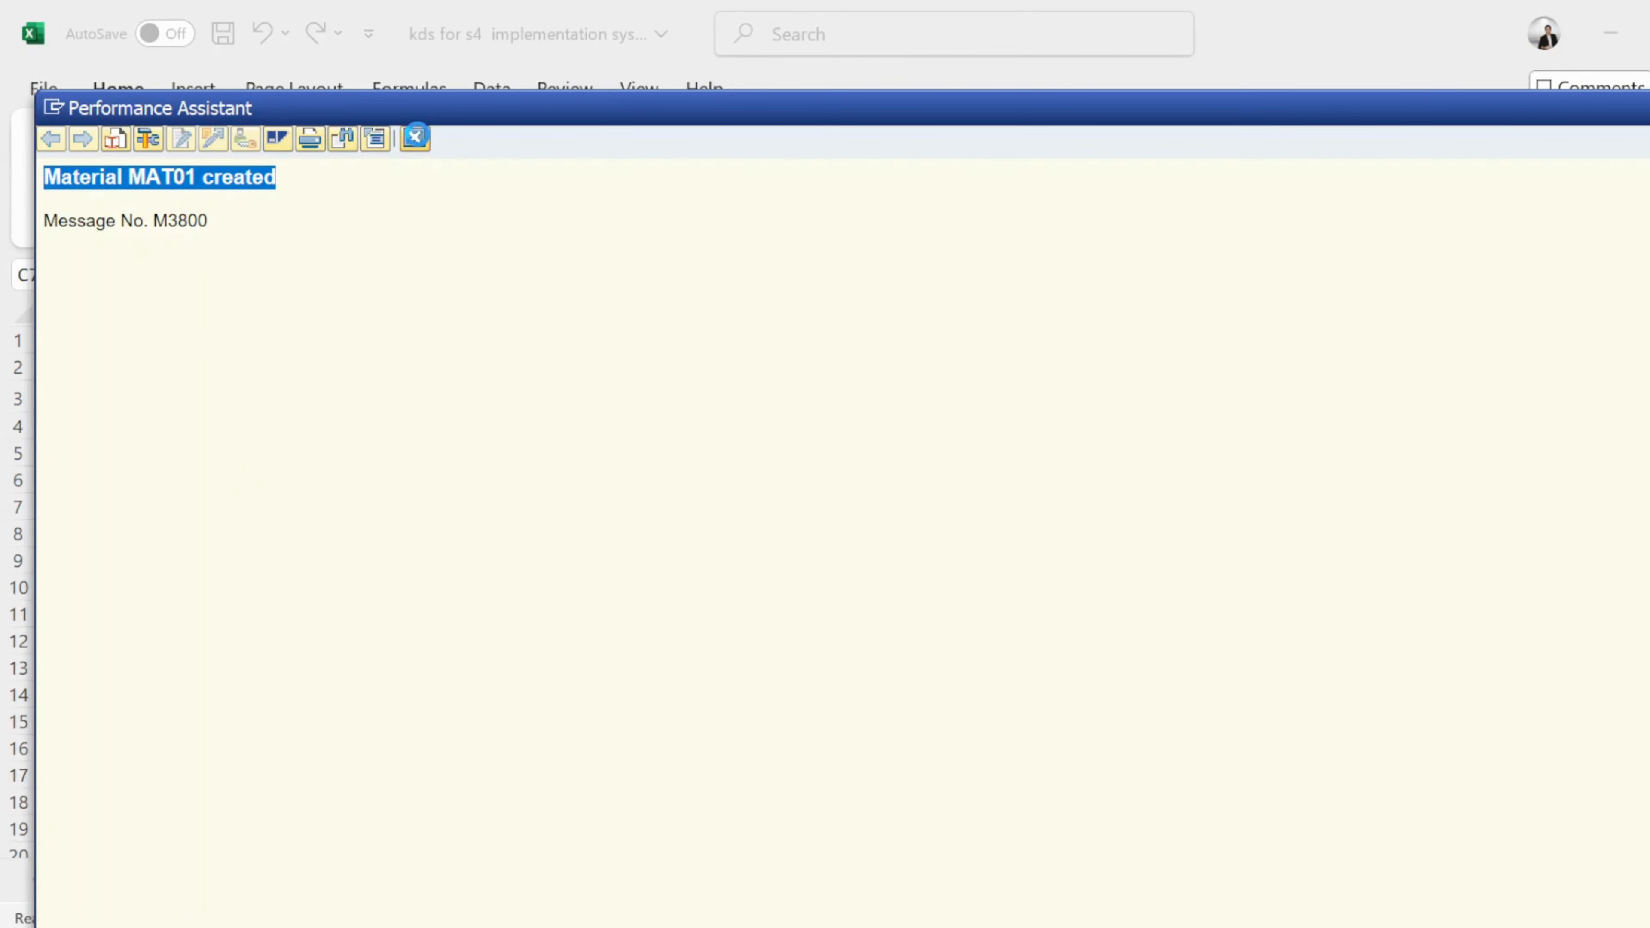
{"action": "left_click", "coordinate": [418, 144]}
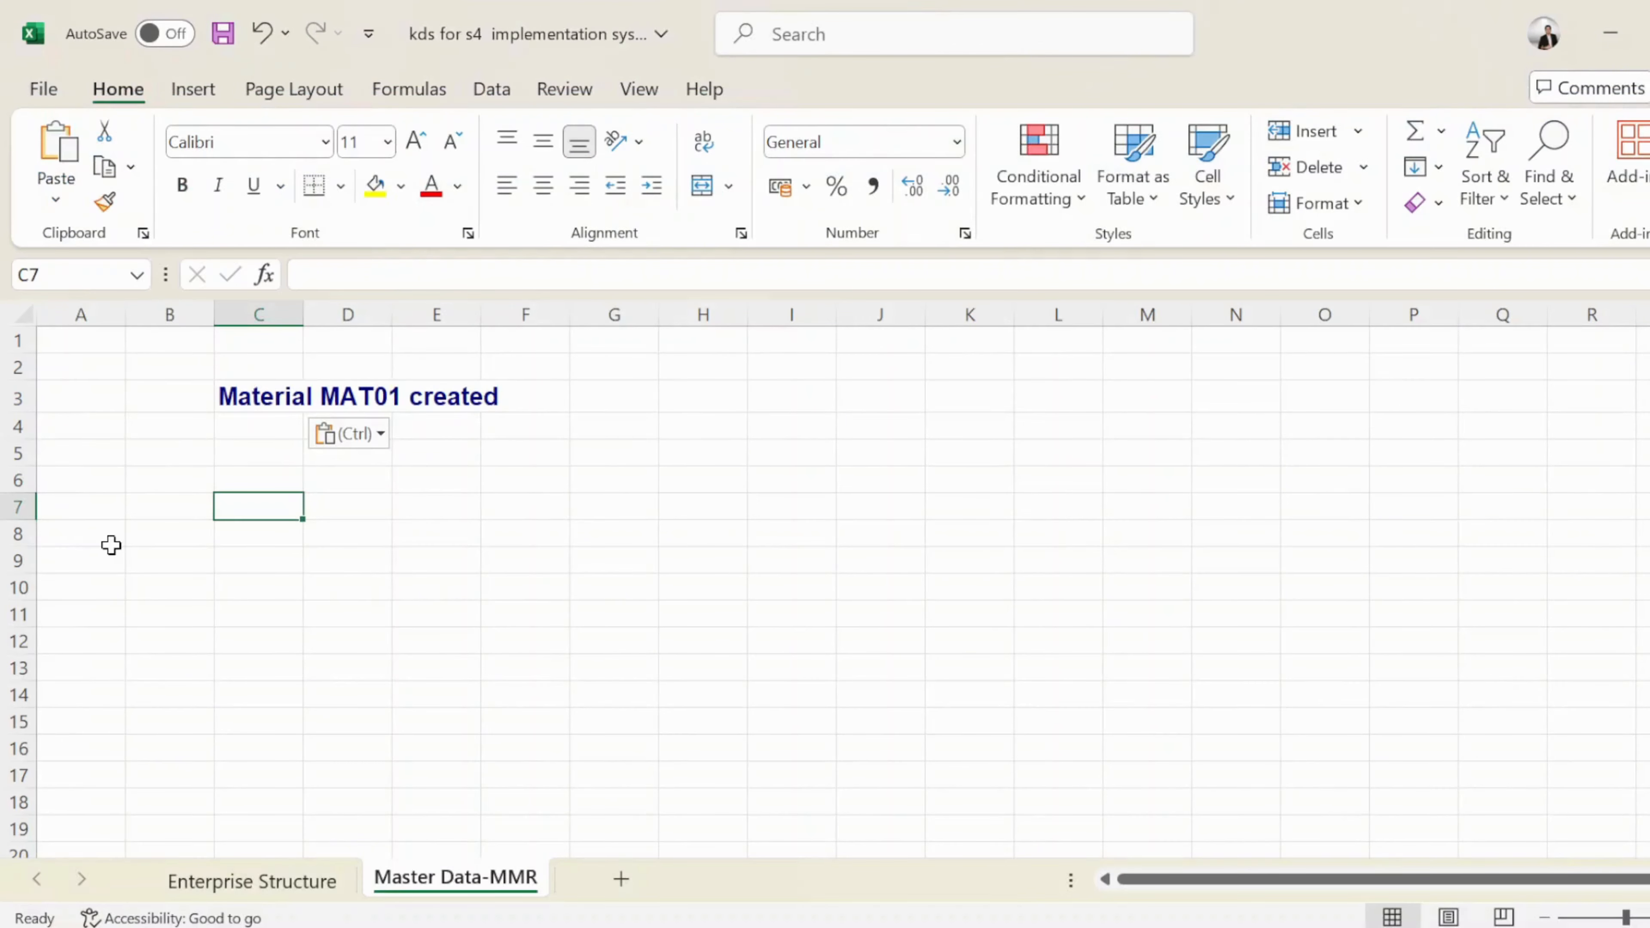
{"action": "key", "text": "alt+Tab"}
{"action": "key", "text": "alt+Tab"}
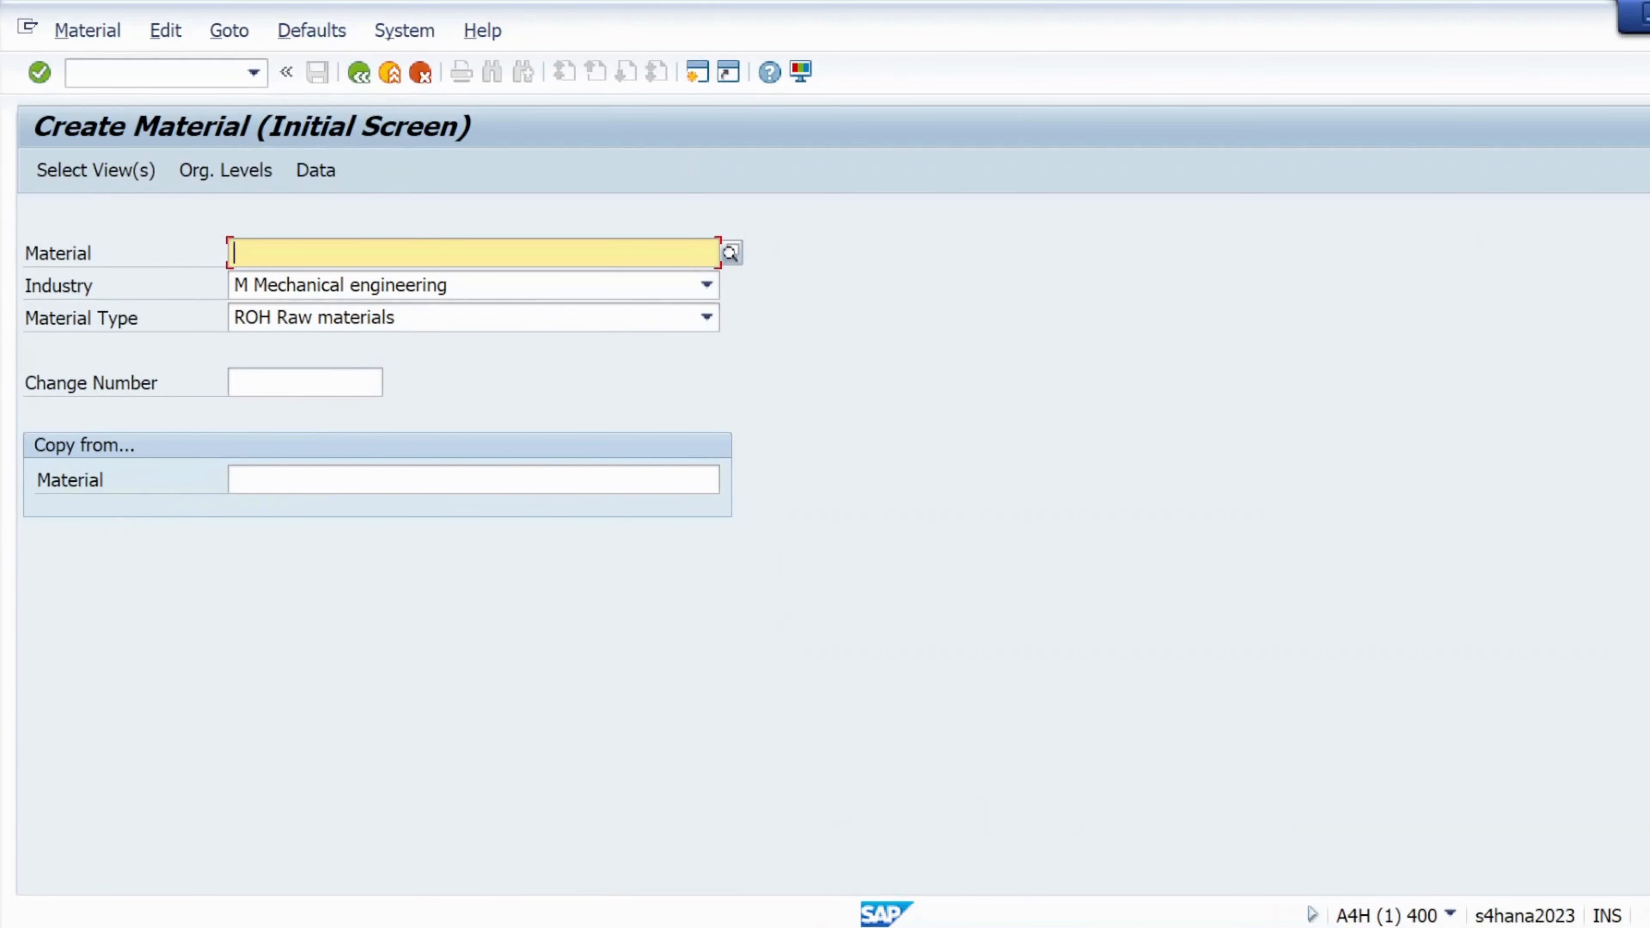
Enter material Mat02 with material type ERSA Spare Parts
{"action": "type", "text": "Mat"}
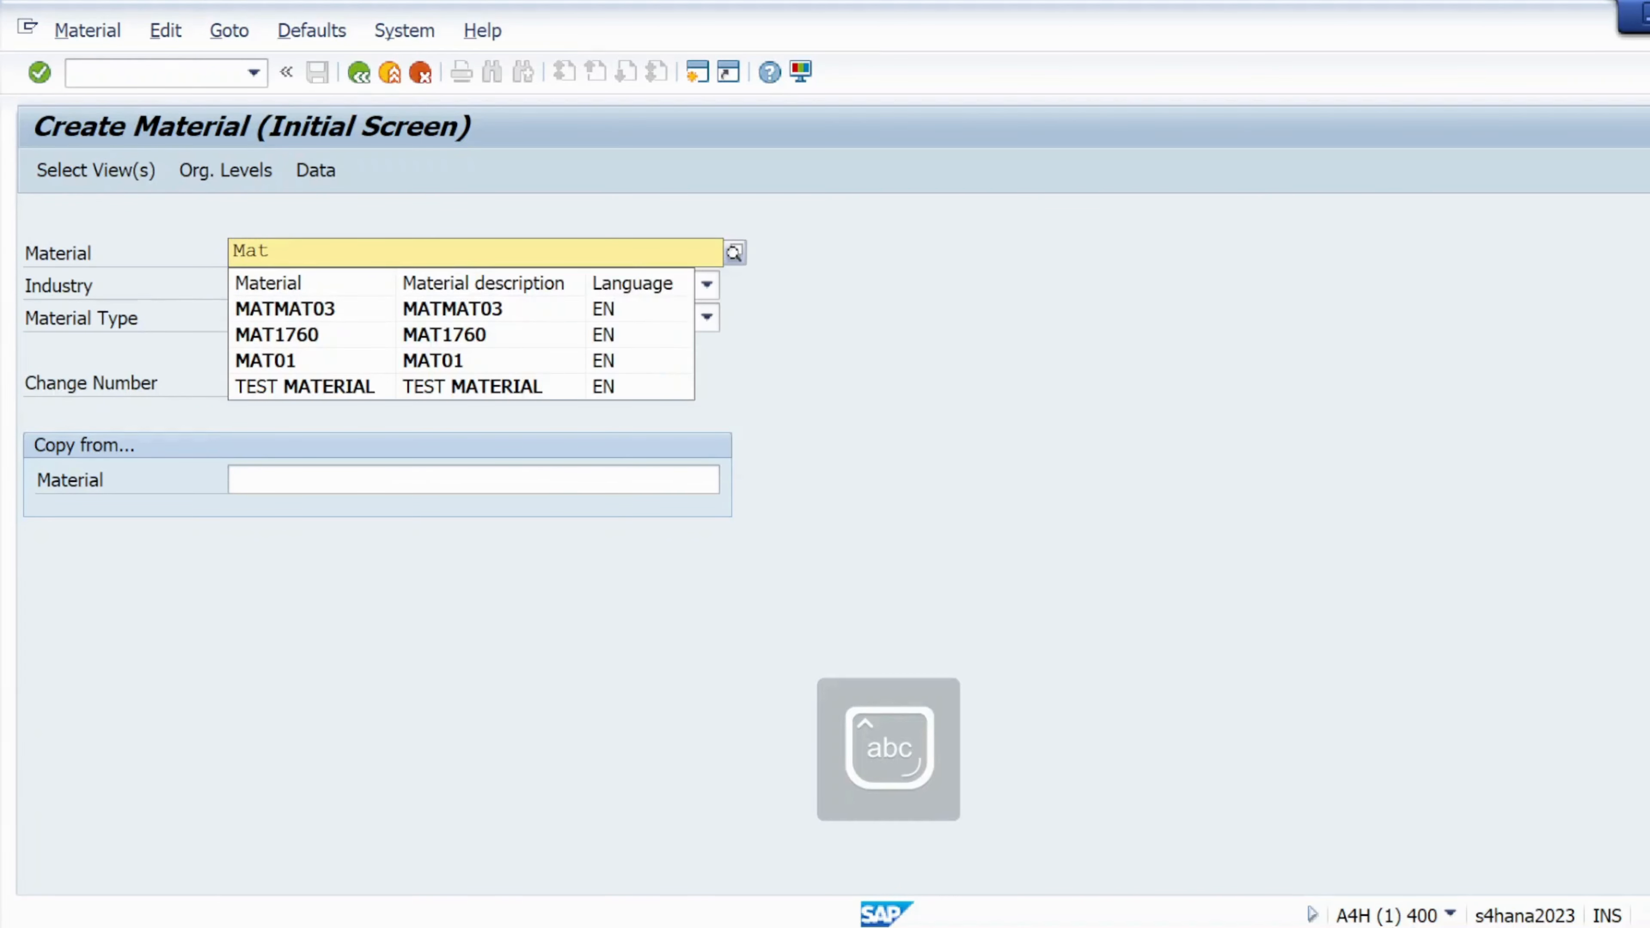
{"action": "type", "text": "02"}
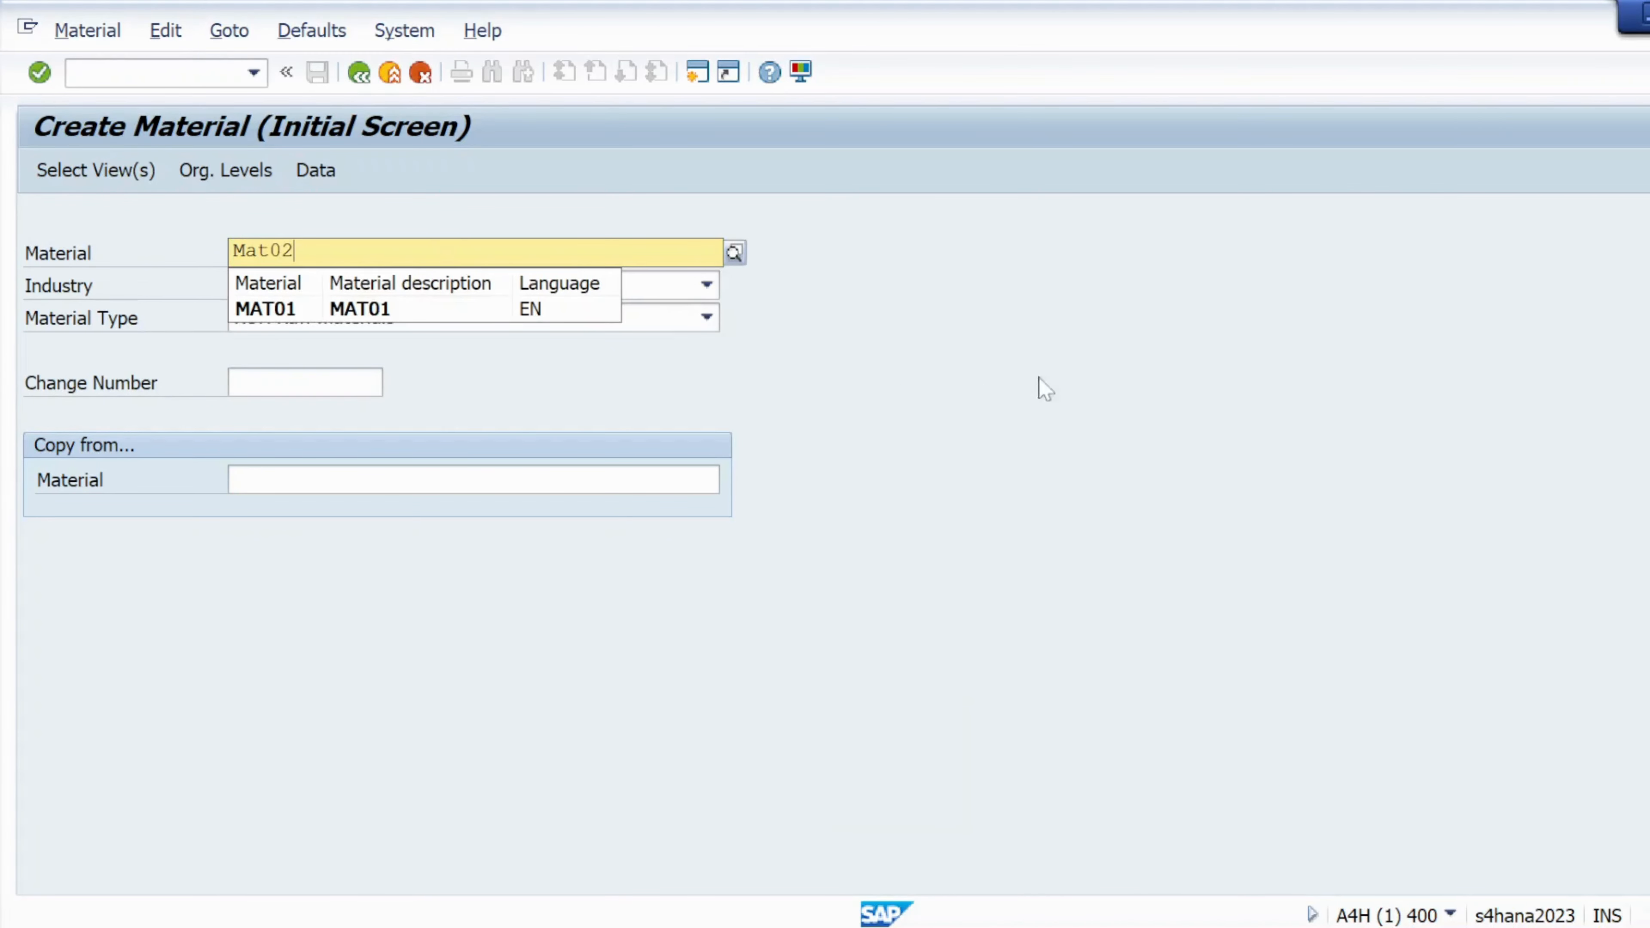
{"action": "left_click", "coordinate": [704, 319]}
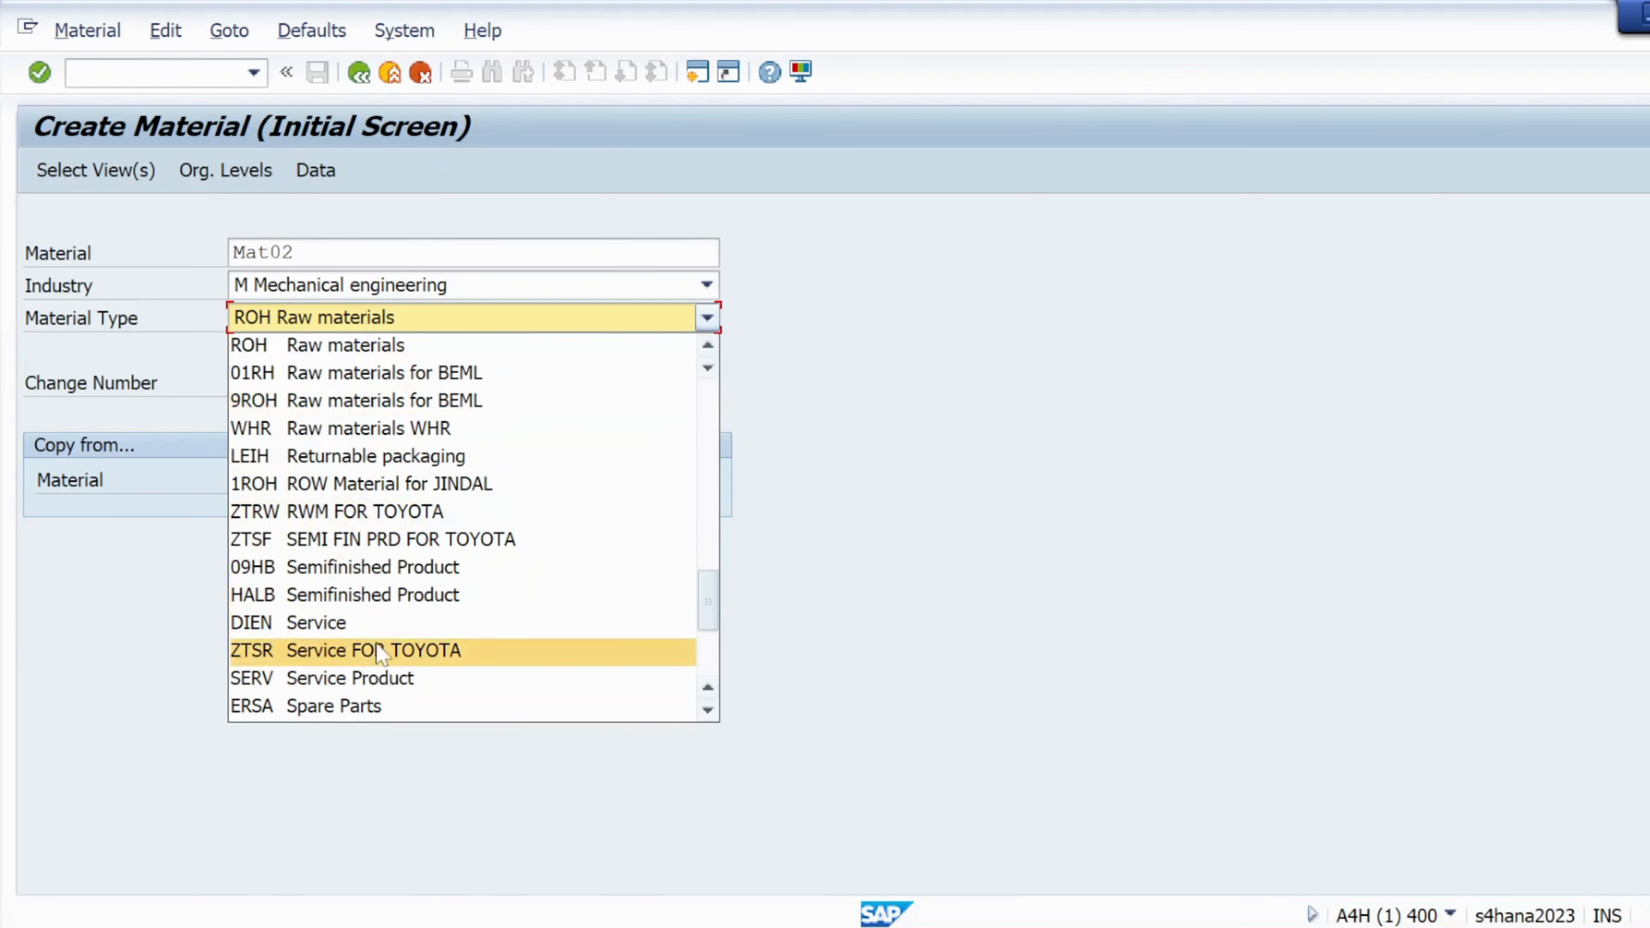
{"action": "scroll", "coordinate": [351, 495], "scroll_direction": "down", "scroll_amount": 4}
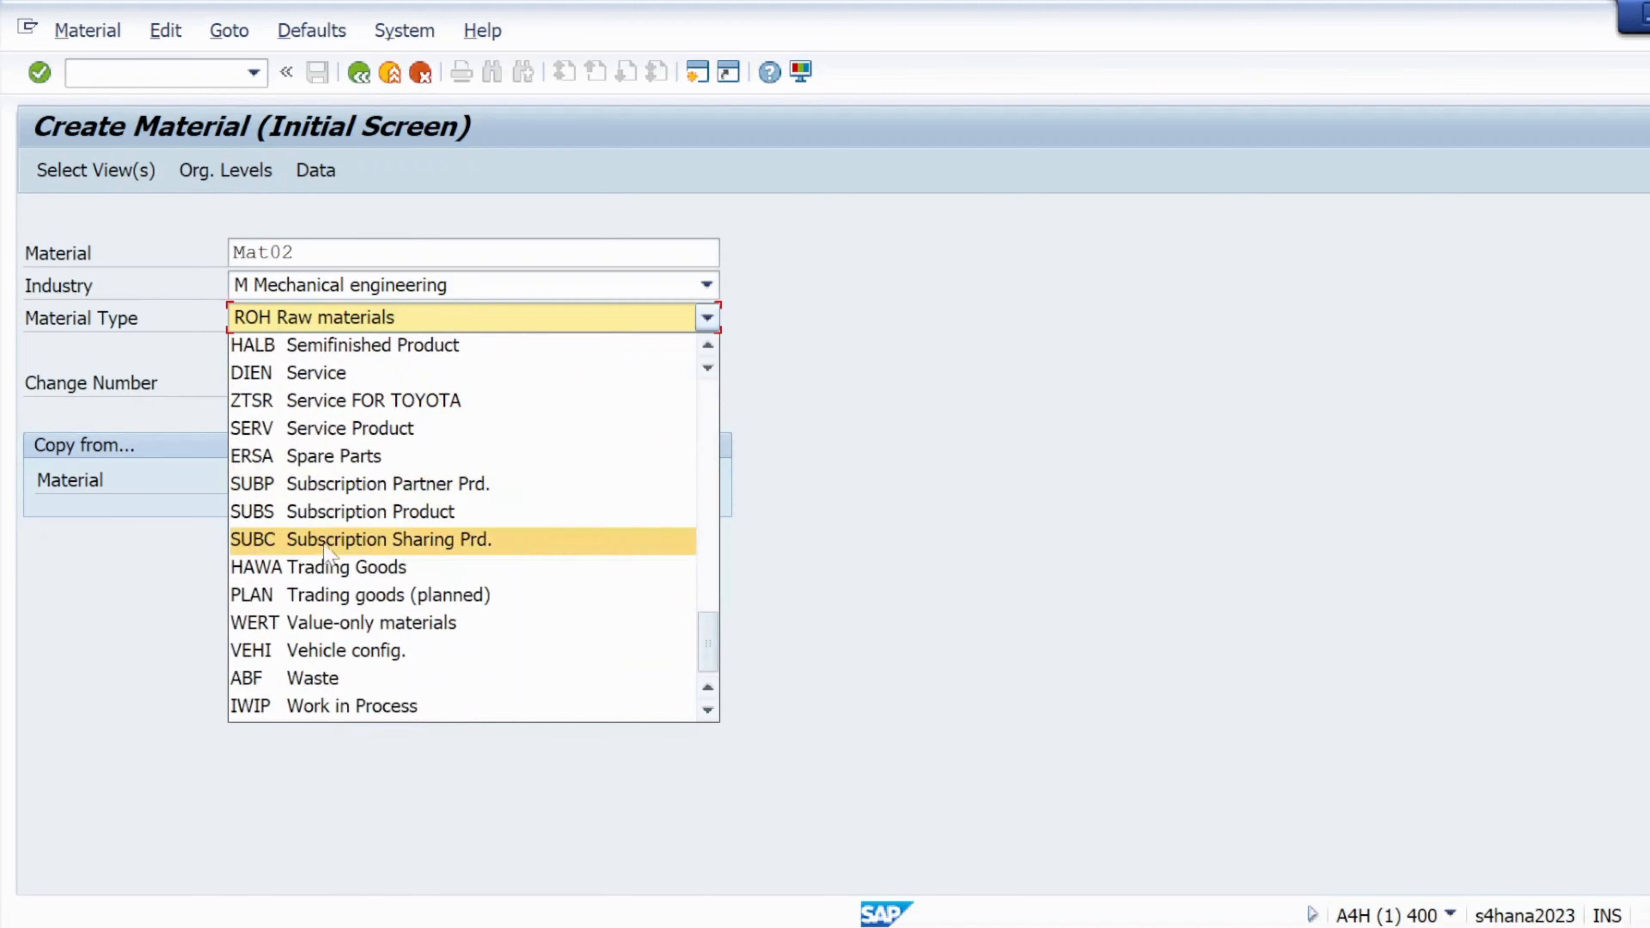
{"action": "left_click", "coordinate": [338, 458]}
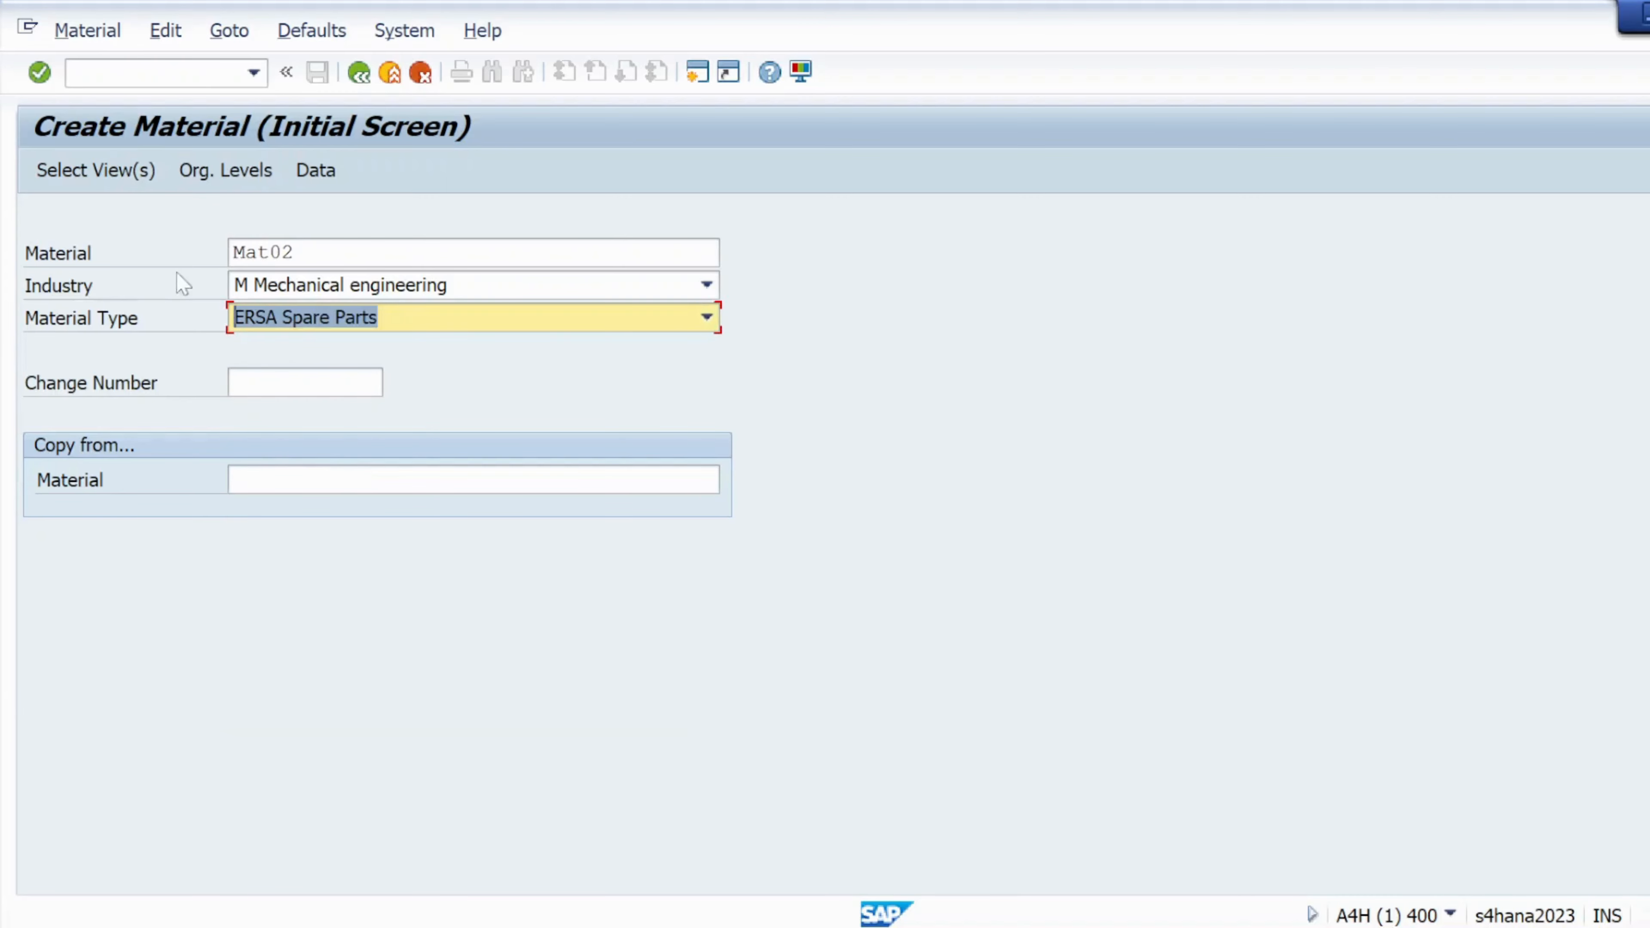
Select the Basic Data 1, Purchasing and General Plant Data / Storage 1 views
{"action": "left_click", "coordinate": [97, 170]}
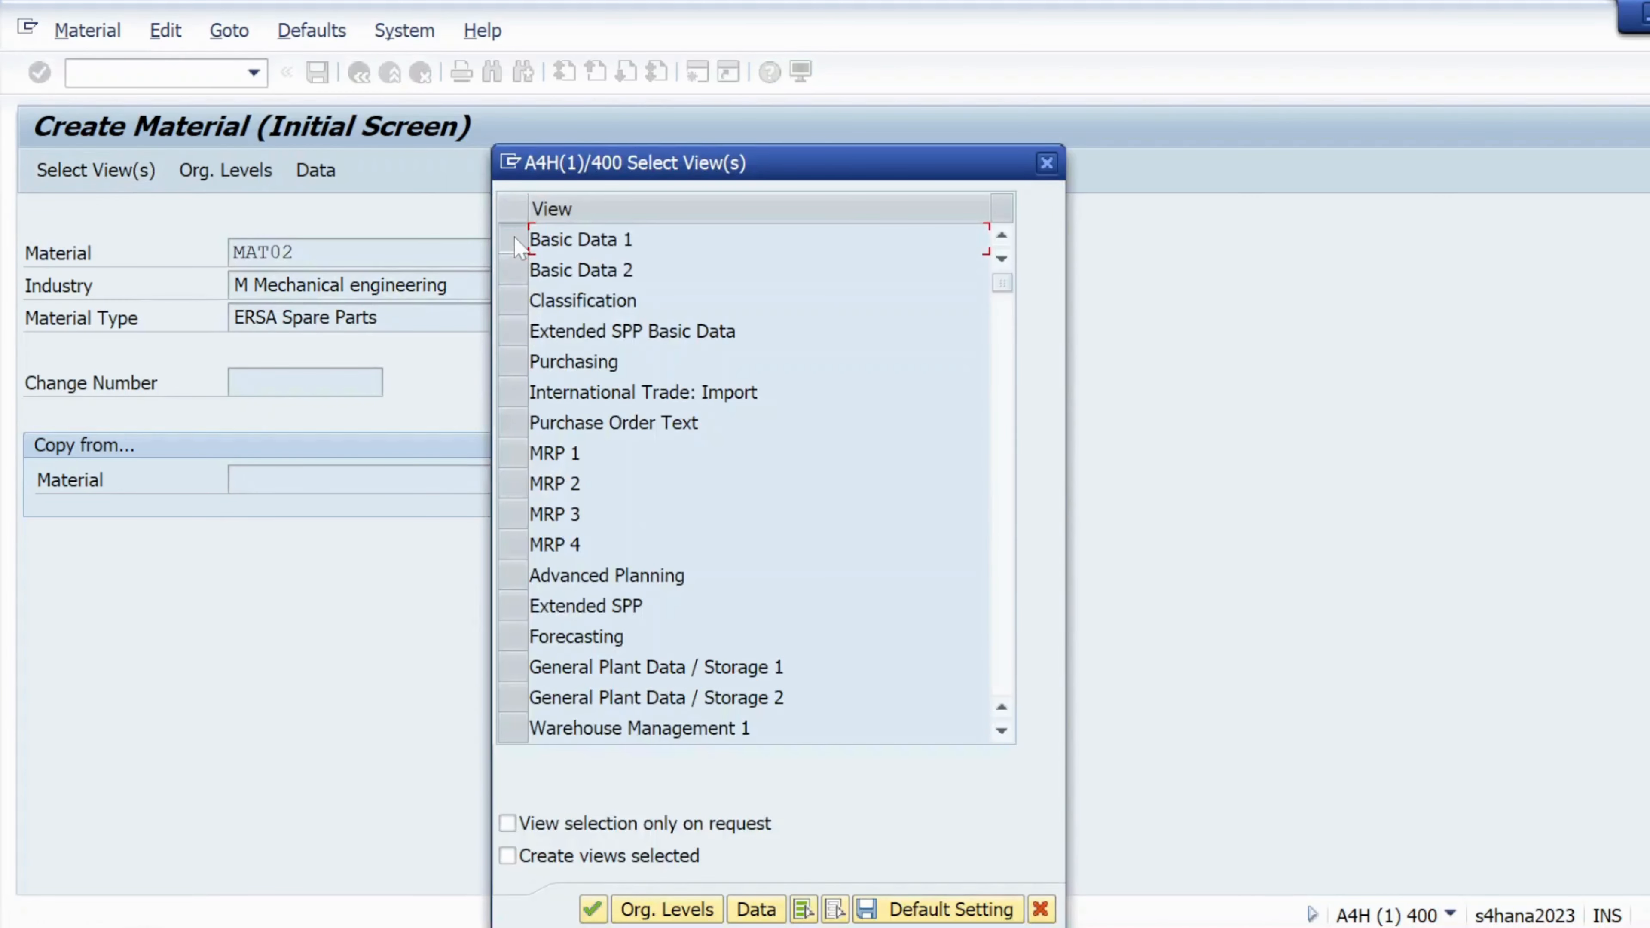
{"action": "left_click", "coordinate": [516, 241]}
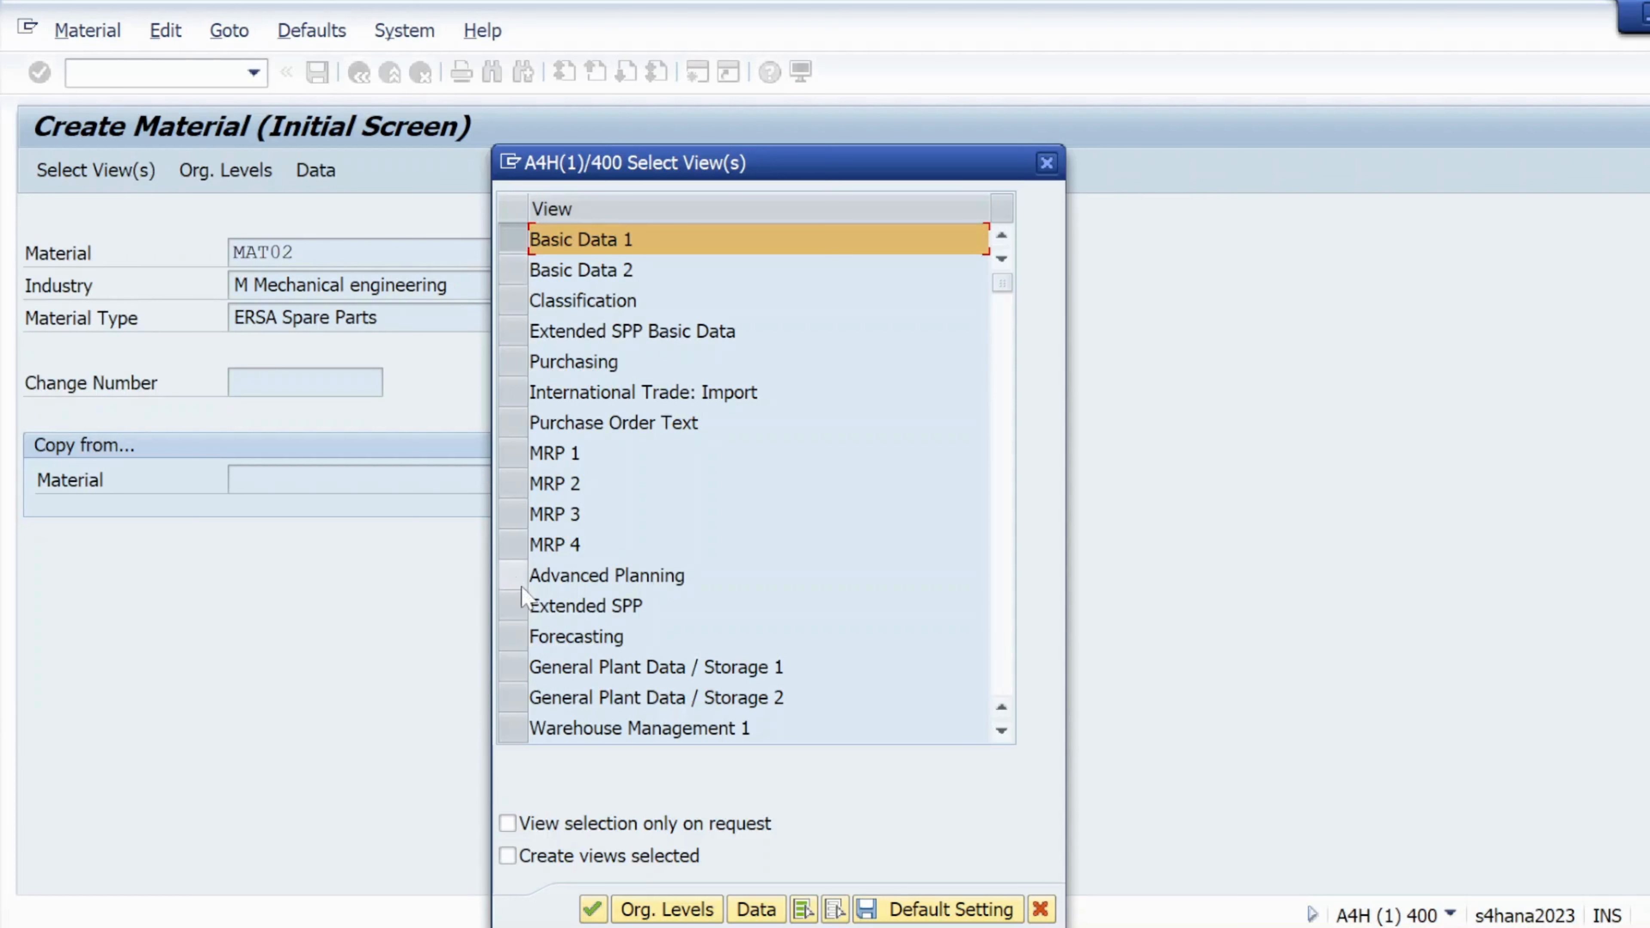
{"action": "left_click", "coordinate": [515, 670]}
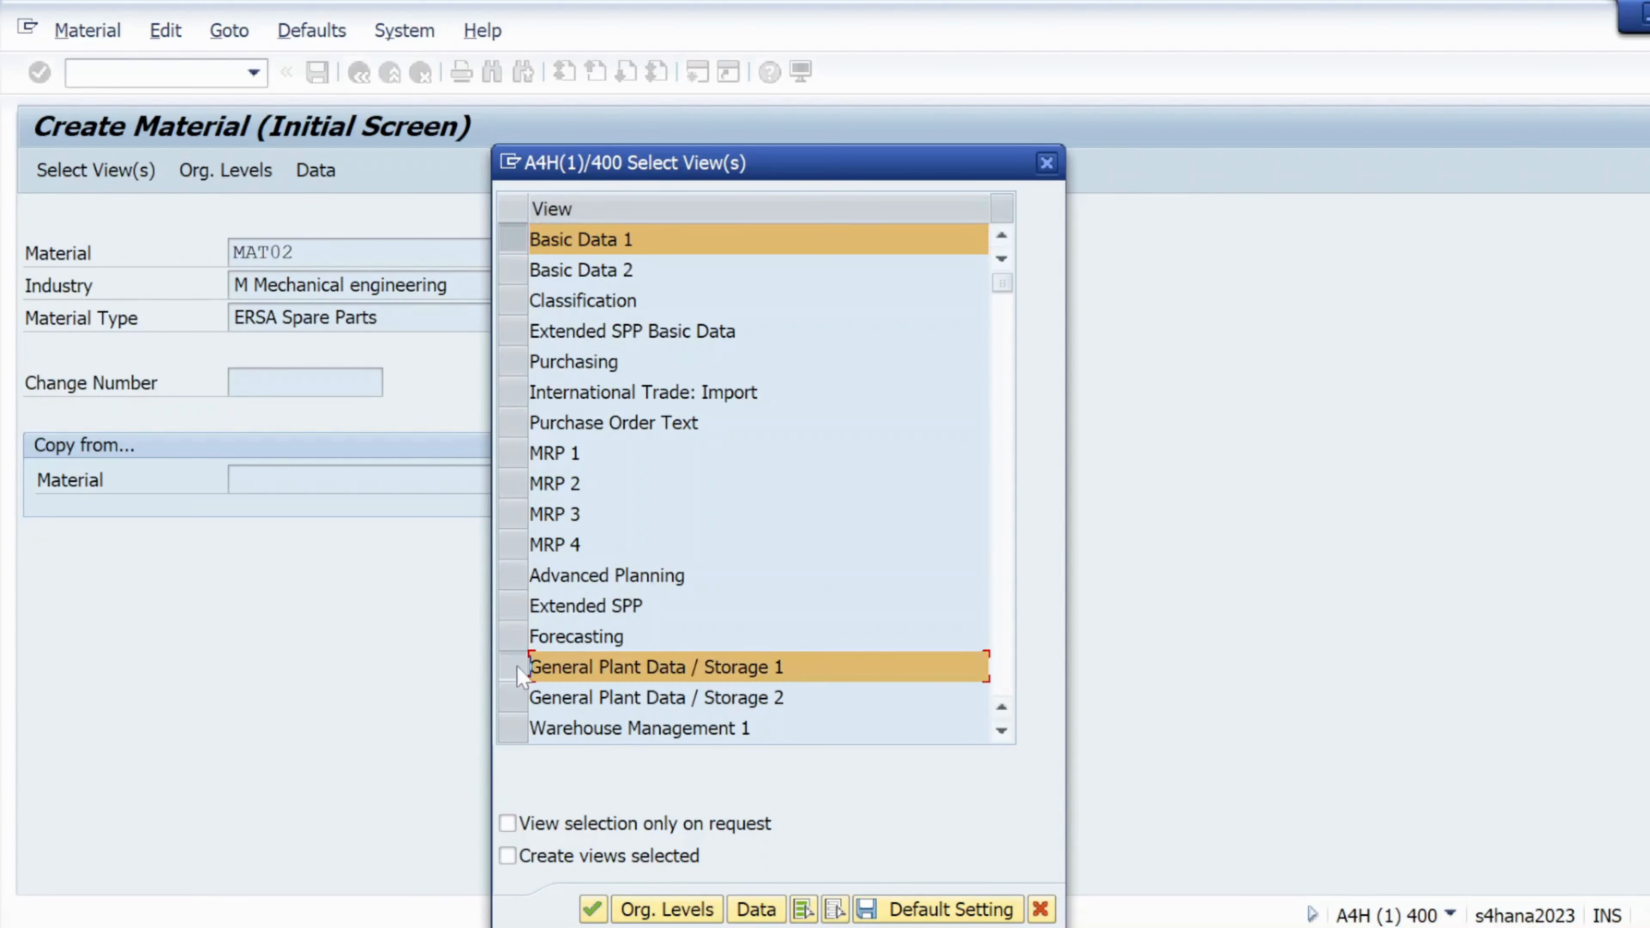
{"action": "left_click", "coordinate": [514, 361]}
{"action": "scroll", "coordinate": [754, 480], "scroll_direction": "down", "scroll_amount": 1}
{"action": "scroll", "coordinate": [603, 578], "scroll_direction": "down", "scroll_amount": 1}
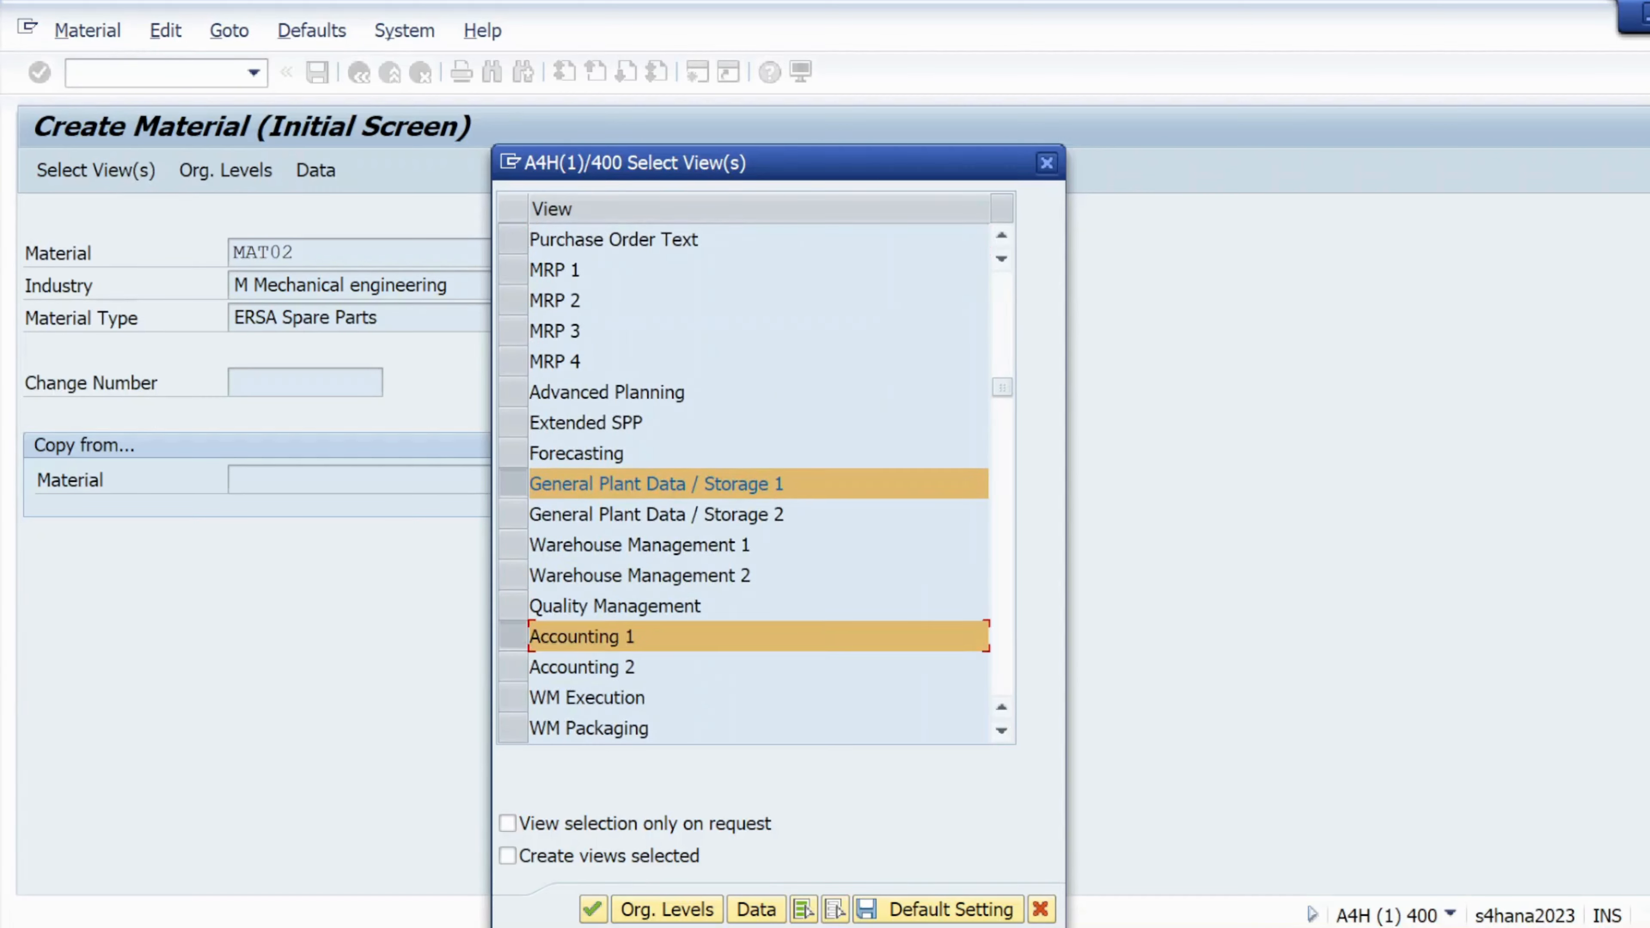
{"action": "scroll", "coordinate": [757, 480], "scroll_direction": "down", "scroll_amount": 1}
{"action": "scroll", "coordinate": [756, 481], "scroll_direction": "up", "scroll_amount": 1}
{"action": "scroll", "coordinate": [757, 481], "scroll_direction": "up", "scroll_amount": 2}
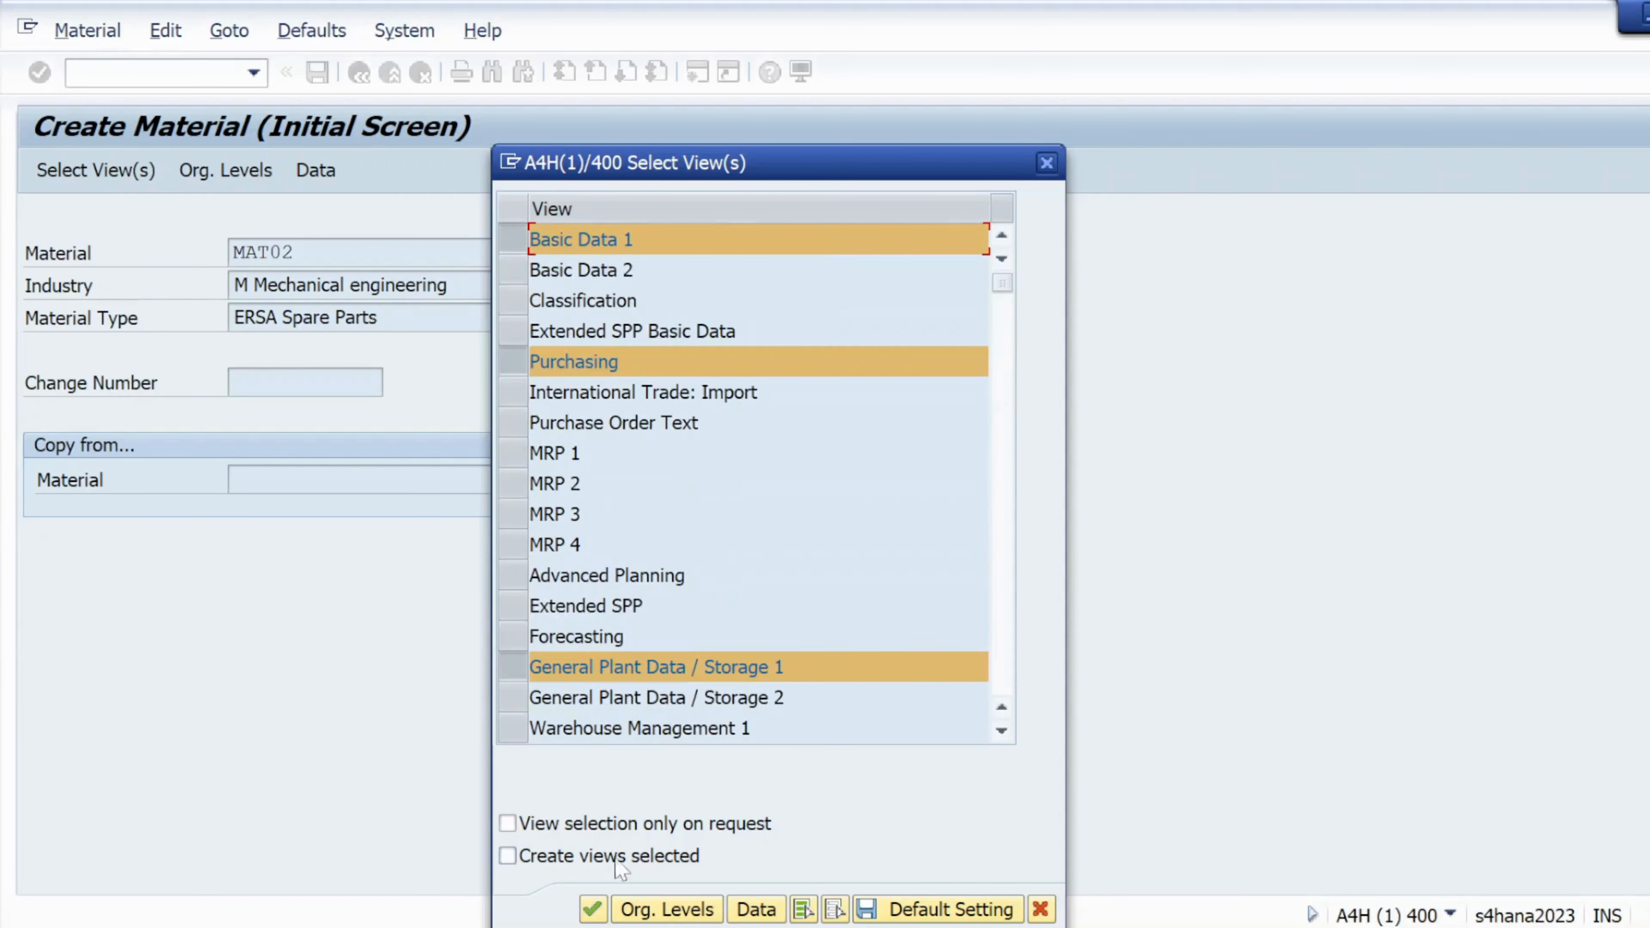
Confirm the views and enter plant KL01 in Organizational Levels
{"action": "left_click", "coordinate": [662, 909]}
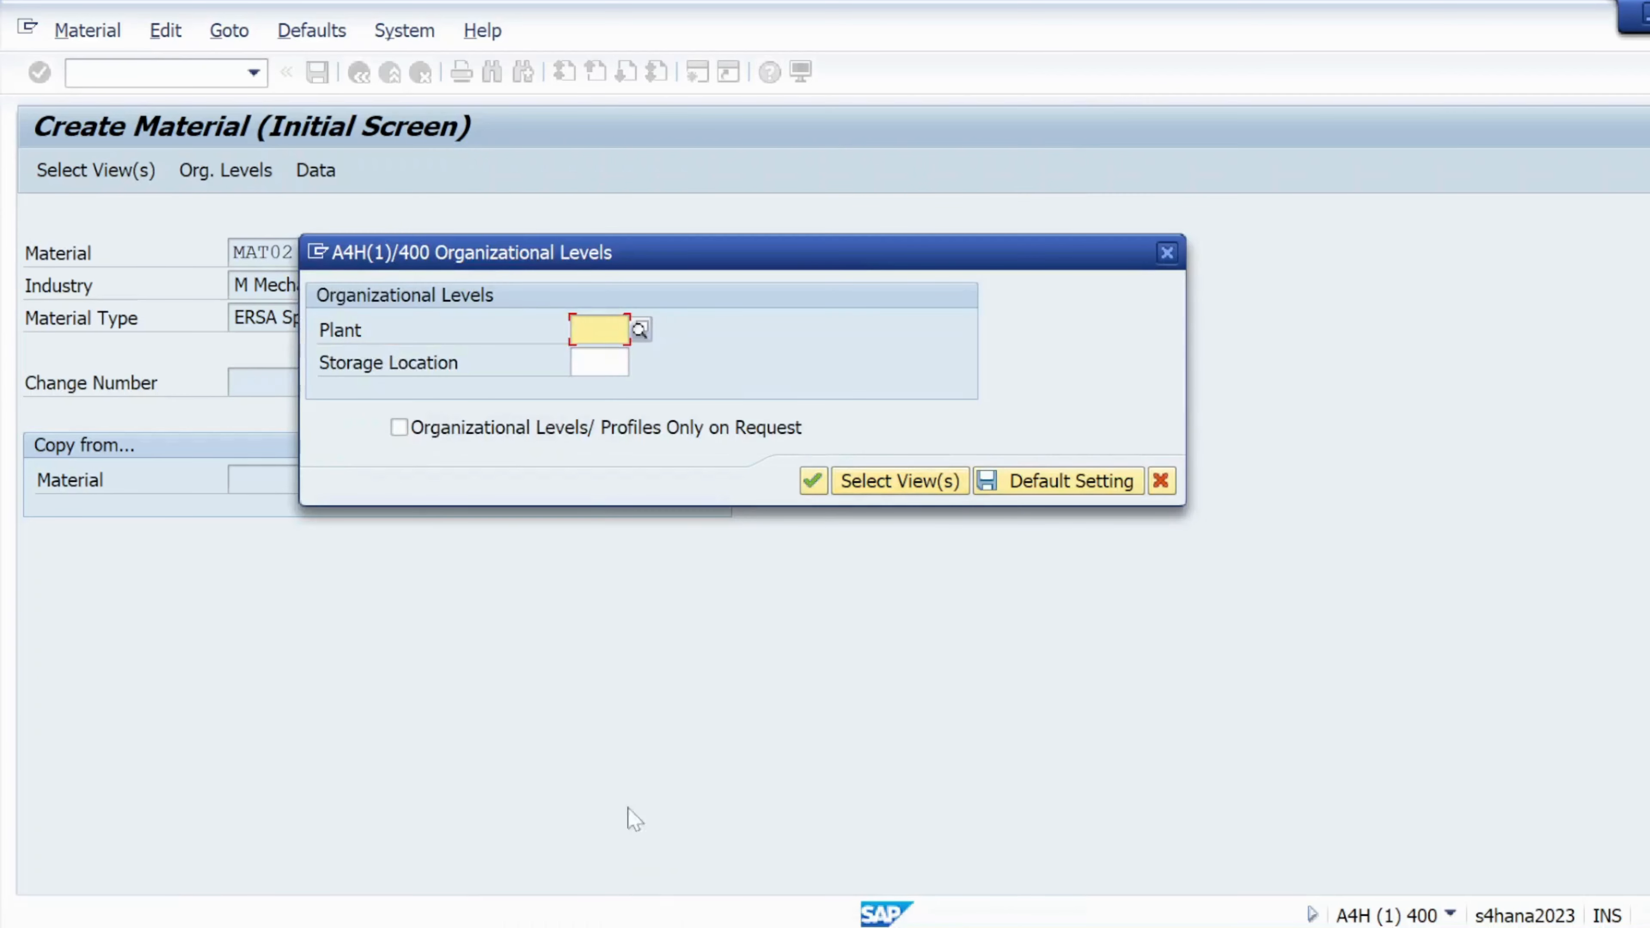
{"action": "left_click", "coordinate": [605, 384]}
{"action": "key", "text": "BackSpace"}
{"action": "key", "text": "BackSpace"}
{"action": "key", "text": "BackSpace"}
{"action": "key", "text": "BackSpace"}
{"action": "type", "text": "kl"}
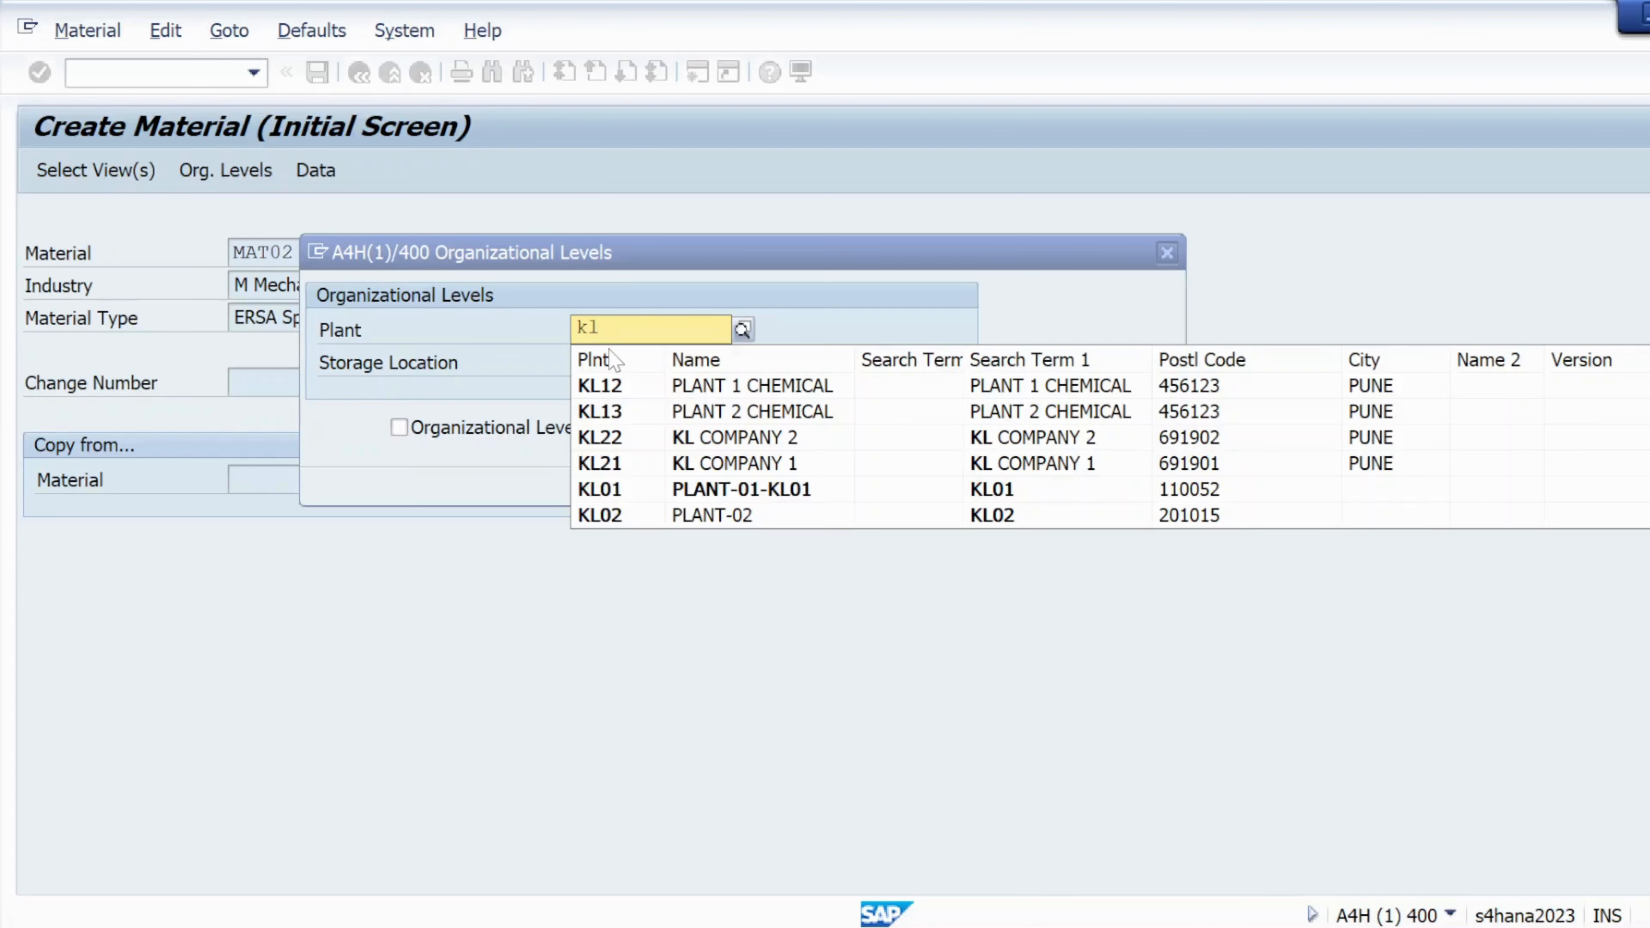
{"action": "type", "text": "01"}
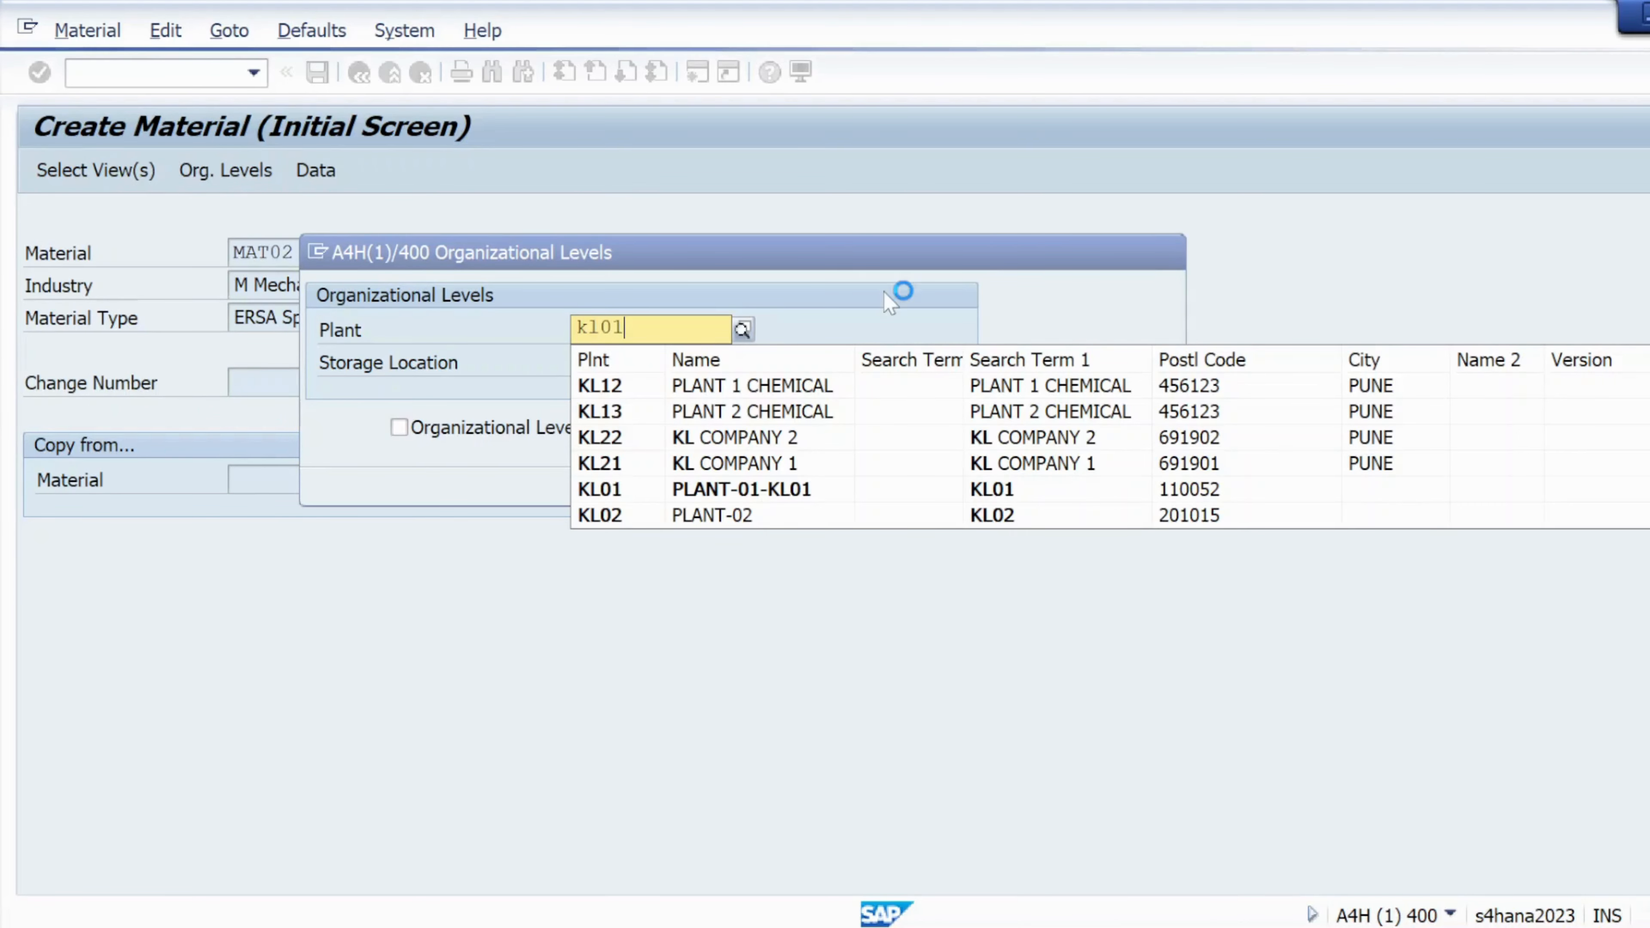
{"action": "key", "text": "Return"}
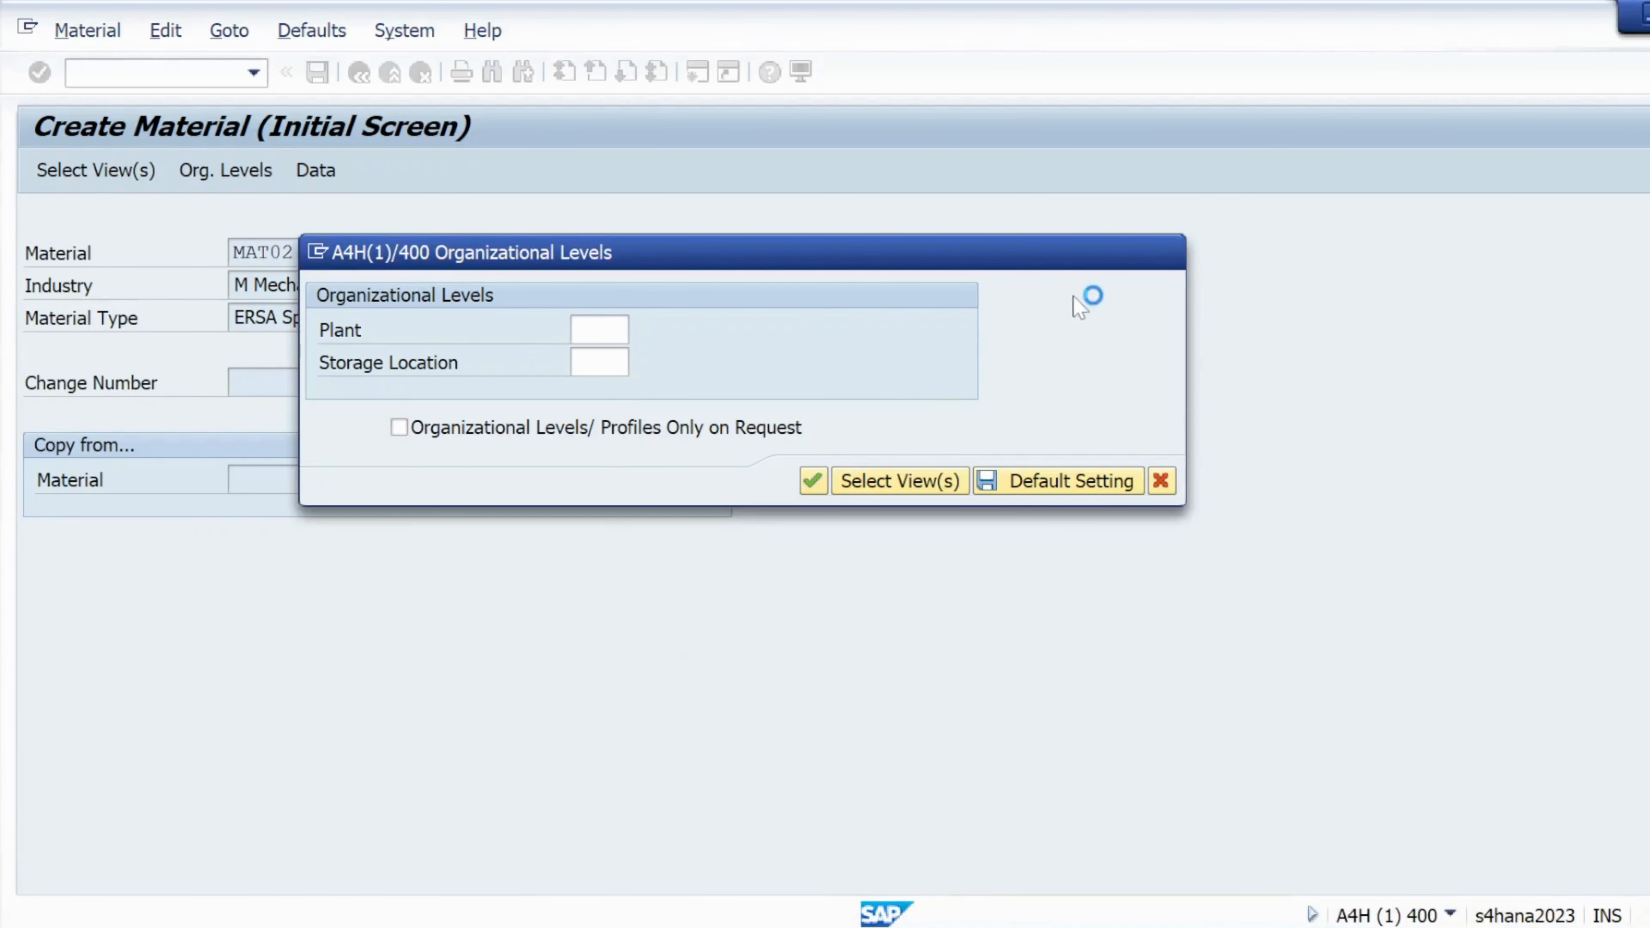
Try cancelling the Organizational Levels dialog and switch to SAP Logon
{"action": "left_click", "coordinate": [1161, 482]}
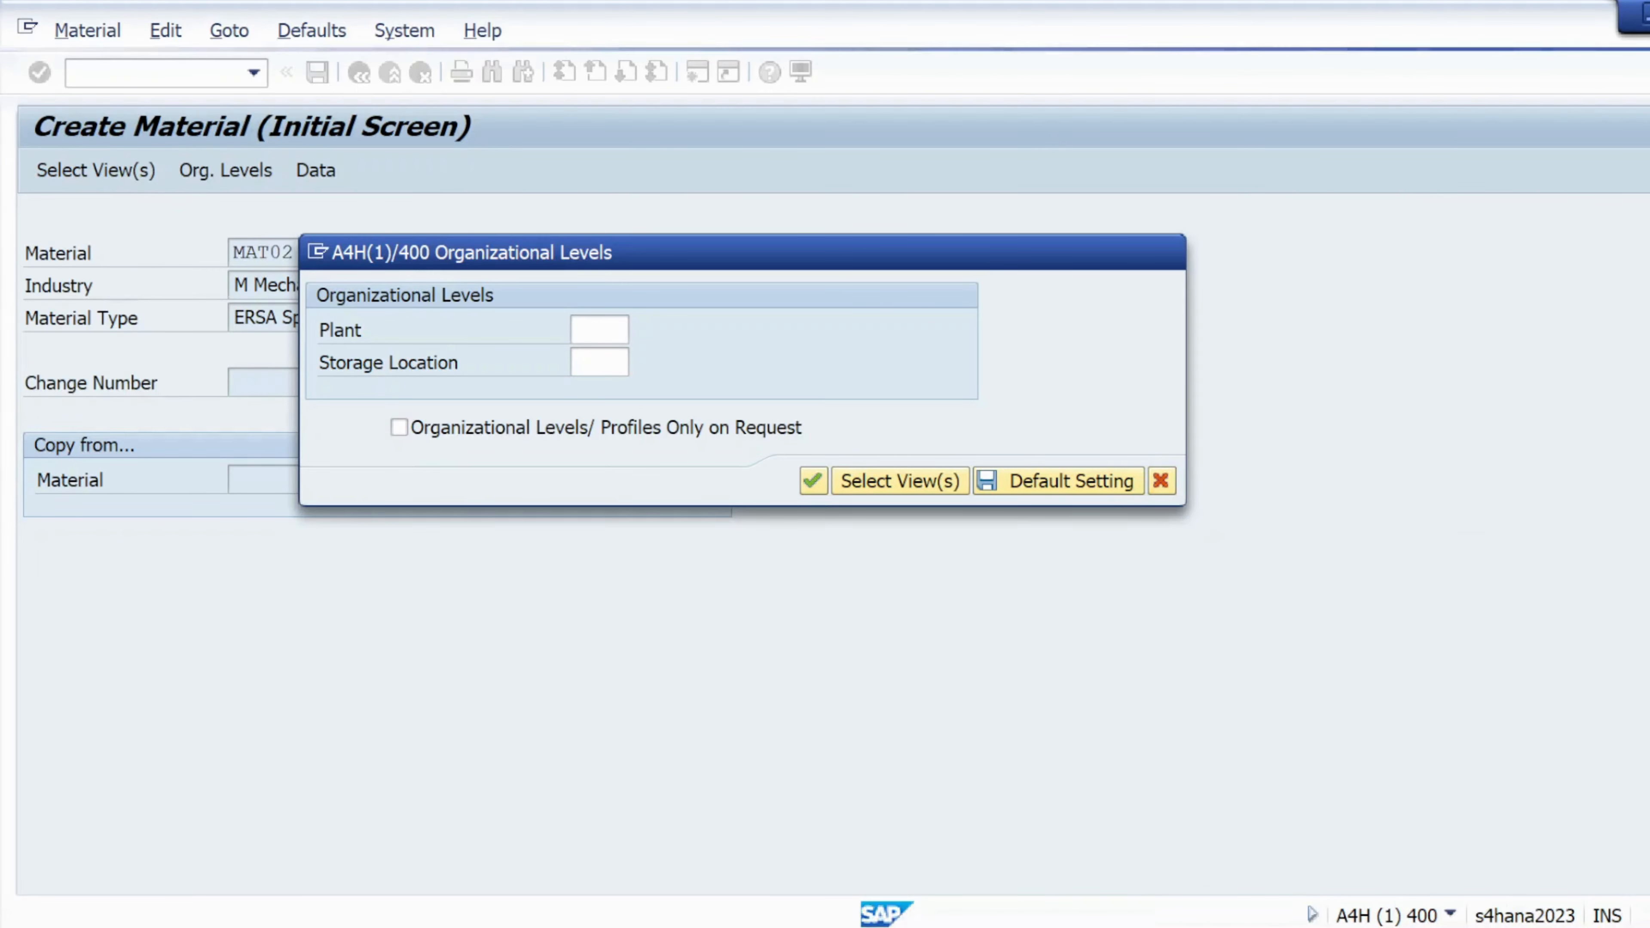
{"action": "mouse_move", "coordinate": [870, 923]}
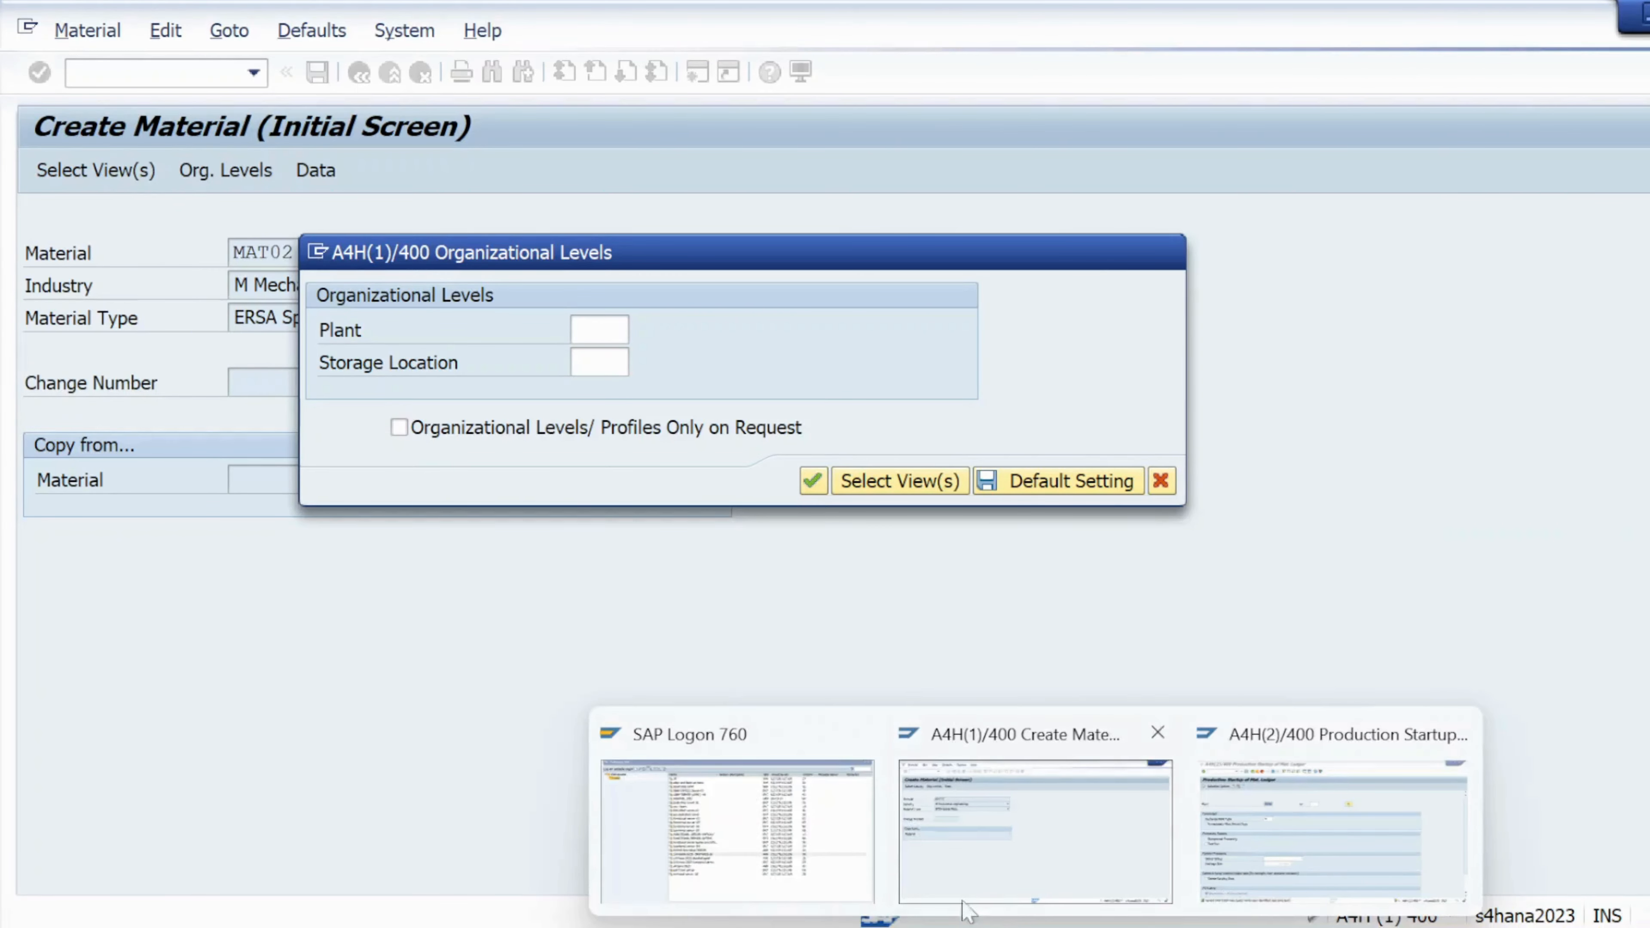
{"action": "left_click", "coordinate": [799, 874]}
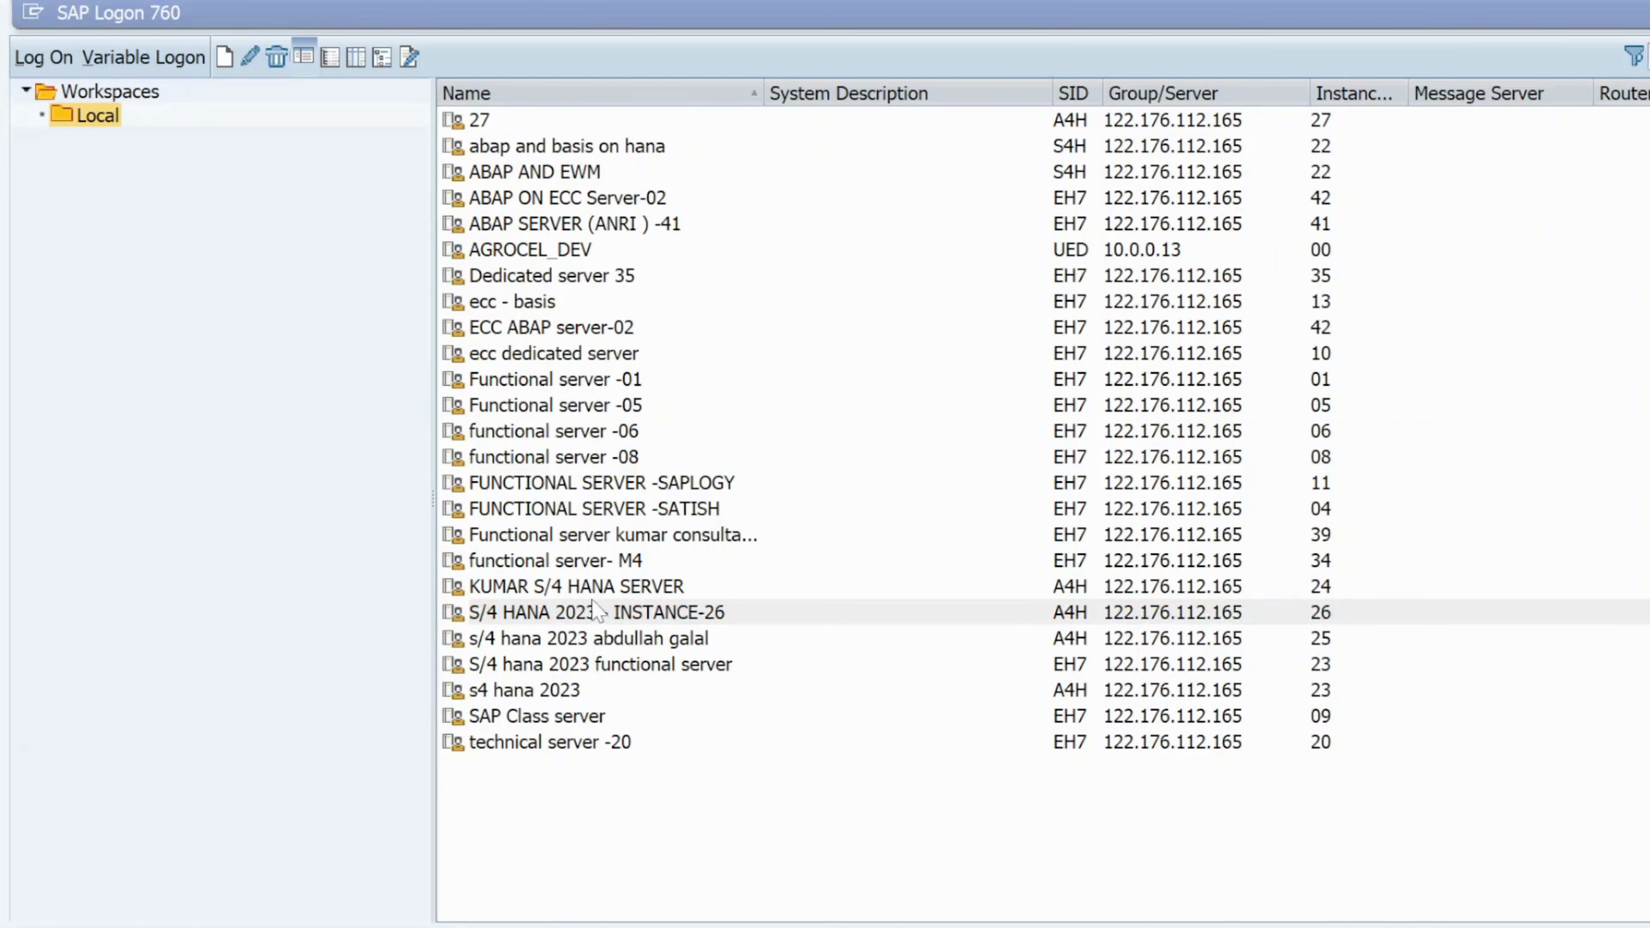
Log on to S/4 HANA 2023 - INSTANCE-26 with the user name and password
{"action": "double_click", "coordinate": [597, 614]}
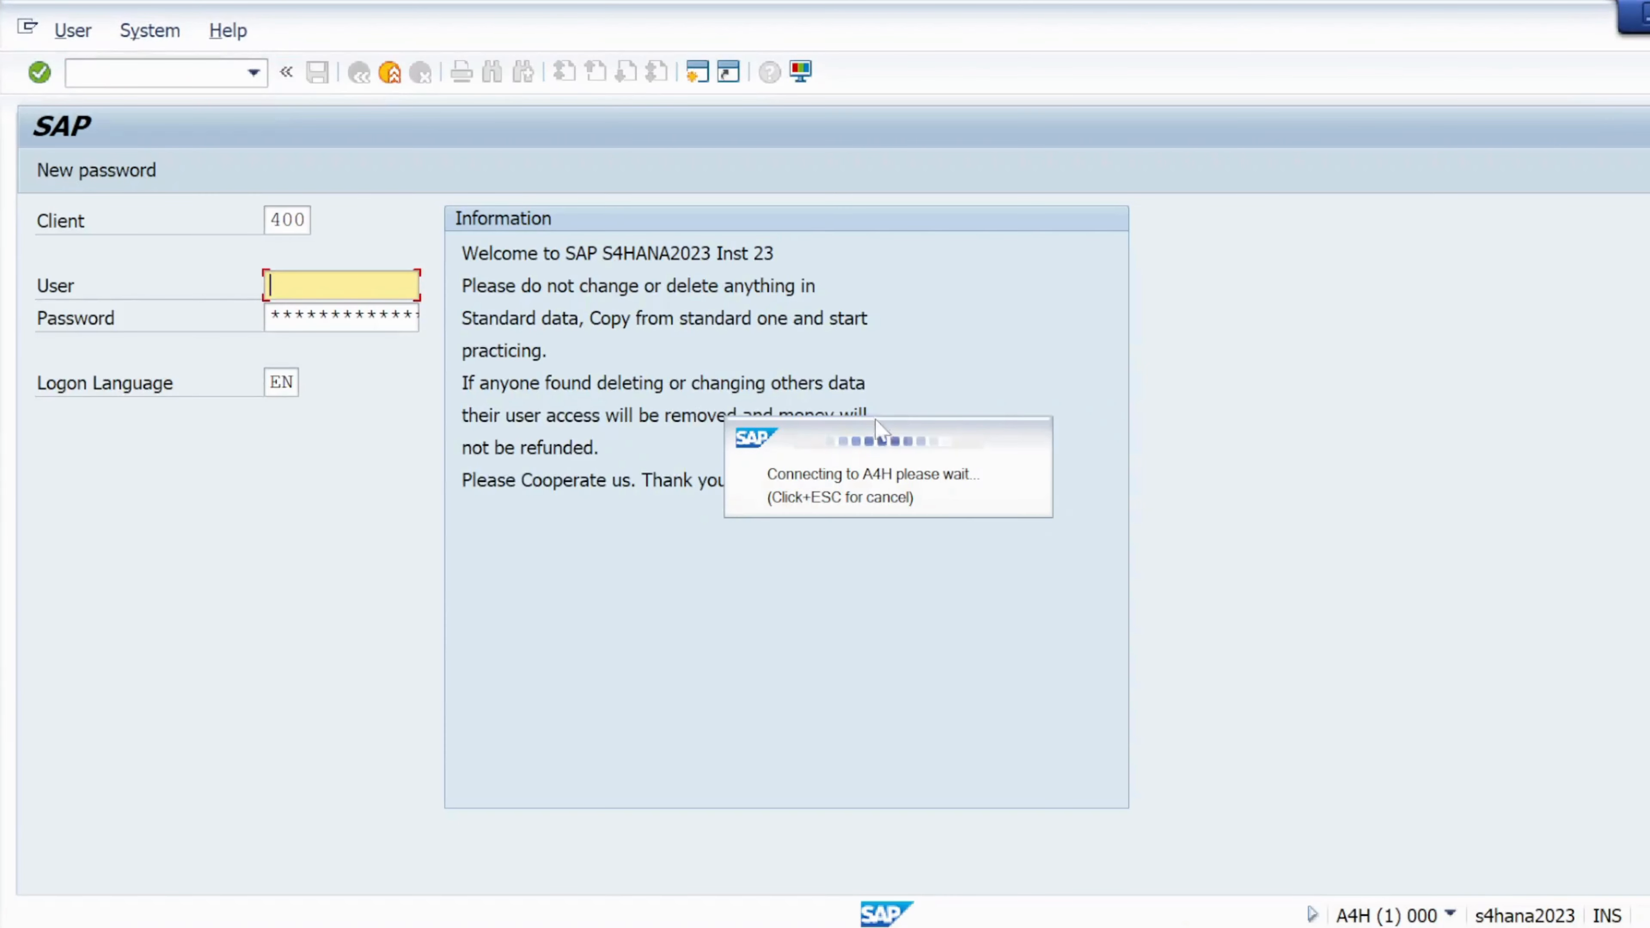
{"action": "left_click", "coordinate": [1644, 12]}
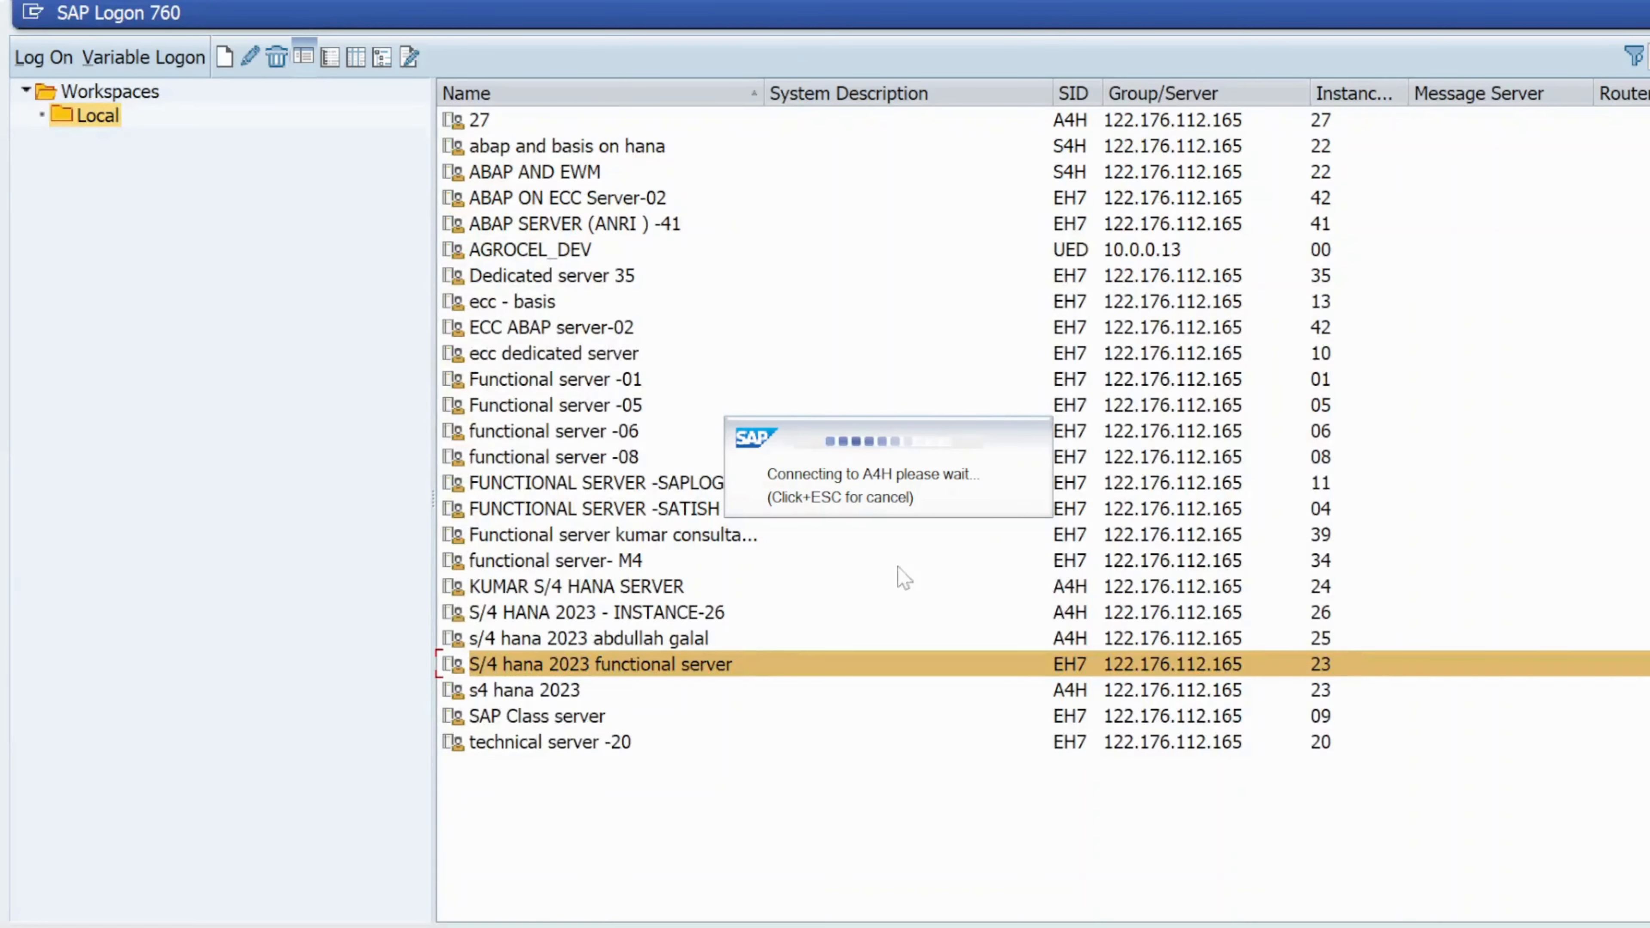
{"action": "double_click", "coordinate": [696, 624]}
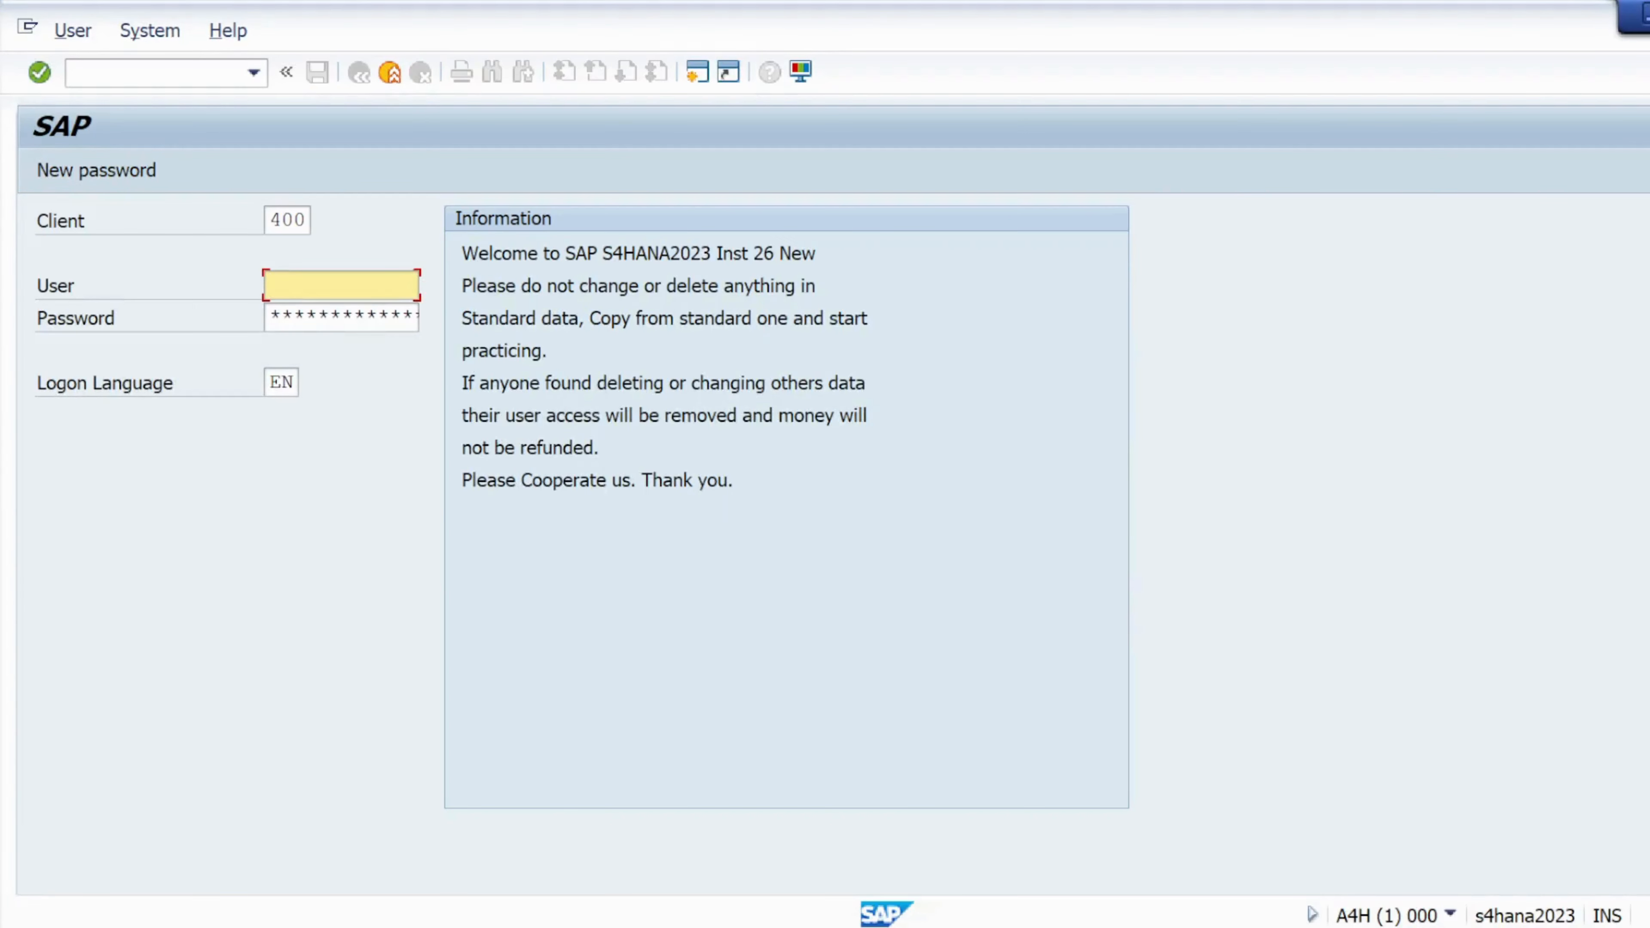
{"action": "left_click", "coordinate": [329, 313]}
{"action": "key", "text": "Tab"}
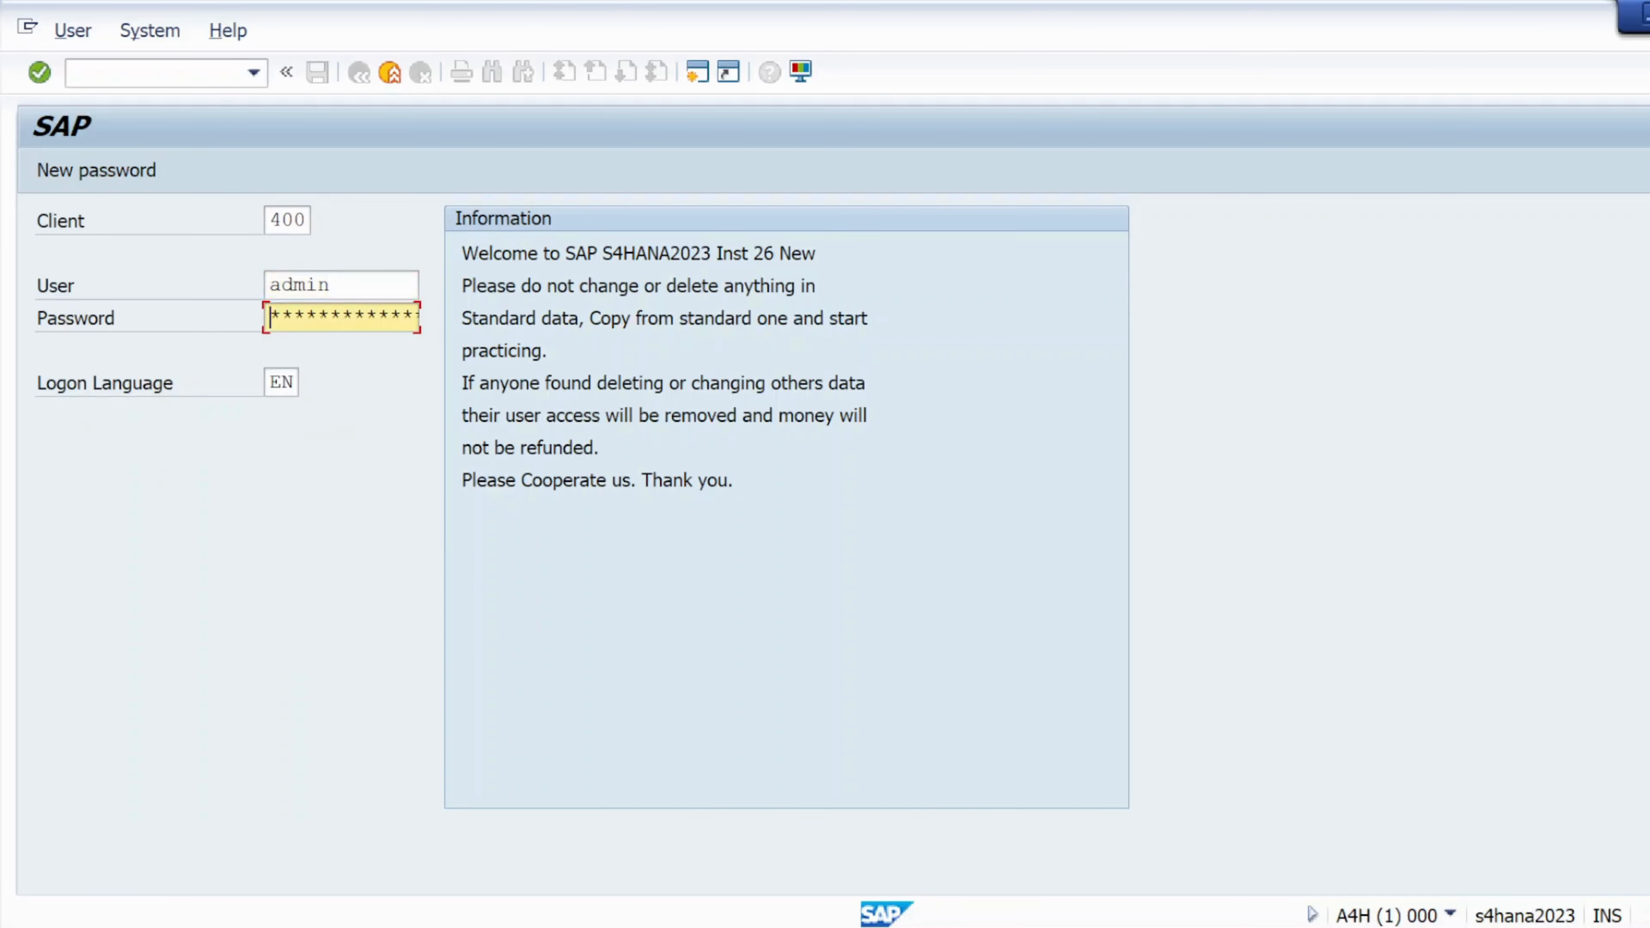
{"action": "type", "text": "**"}
{"action": "key", "text": "Return"}
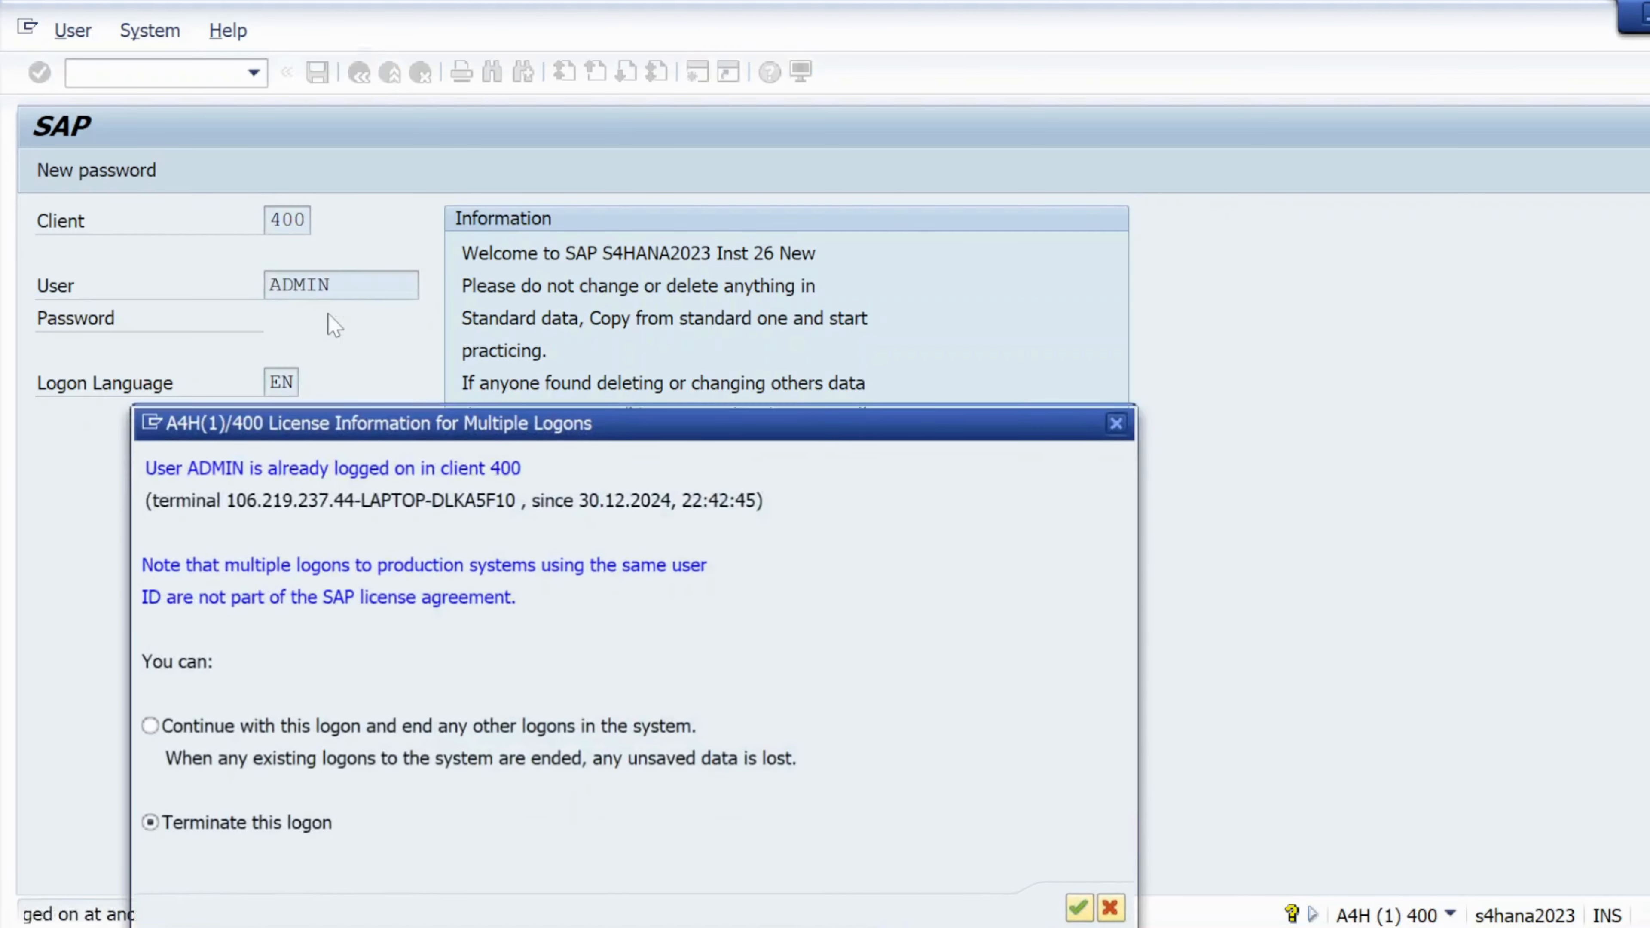
Continue with this logon, ending the others, dismiss the message and run MM01
{"action": "left_click", "coordinate": [146, 725]}
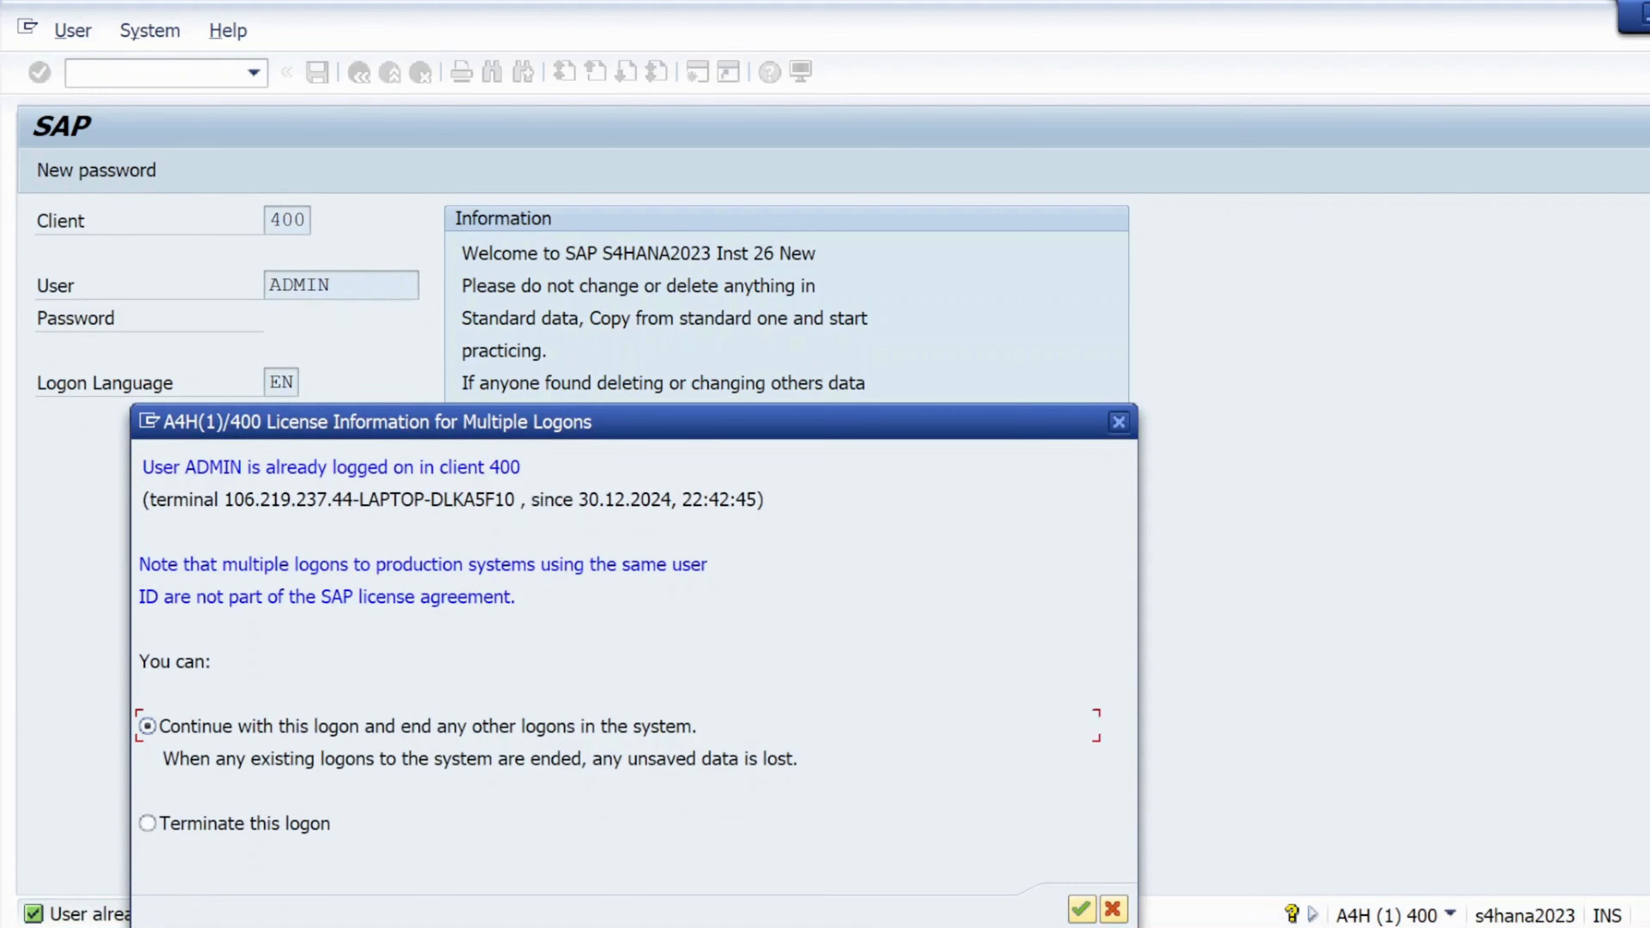
{"action": "left_click", "coordinate": [1080, 910]}
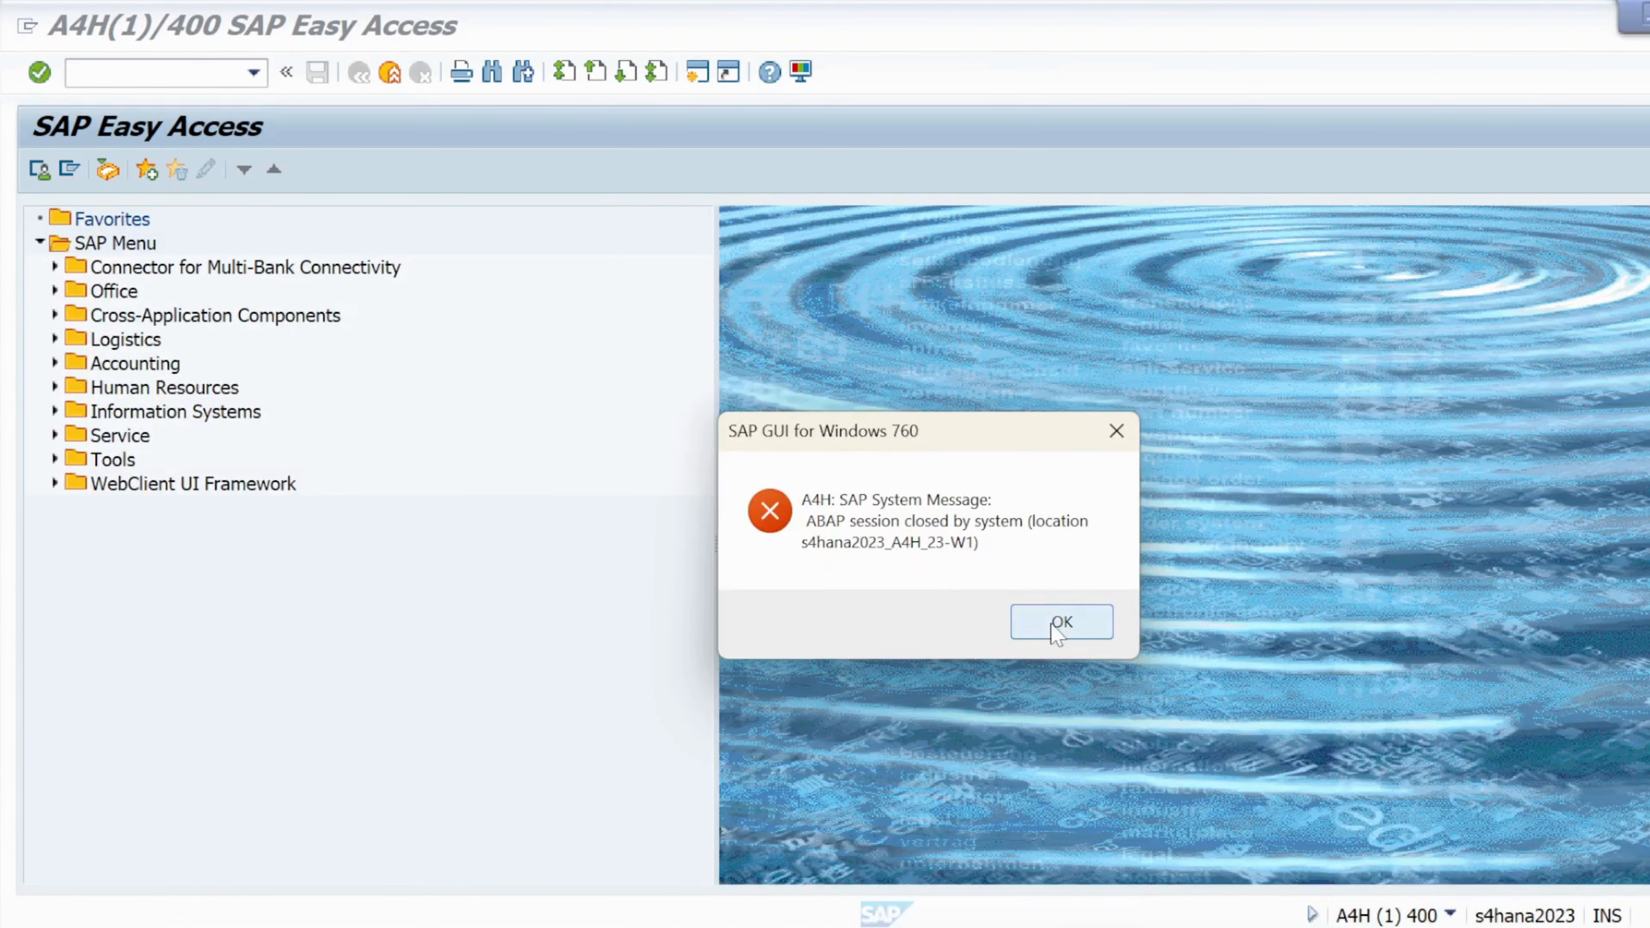
{"action": "left_click", "coordinate": [1060, 623]}
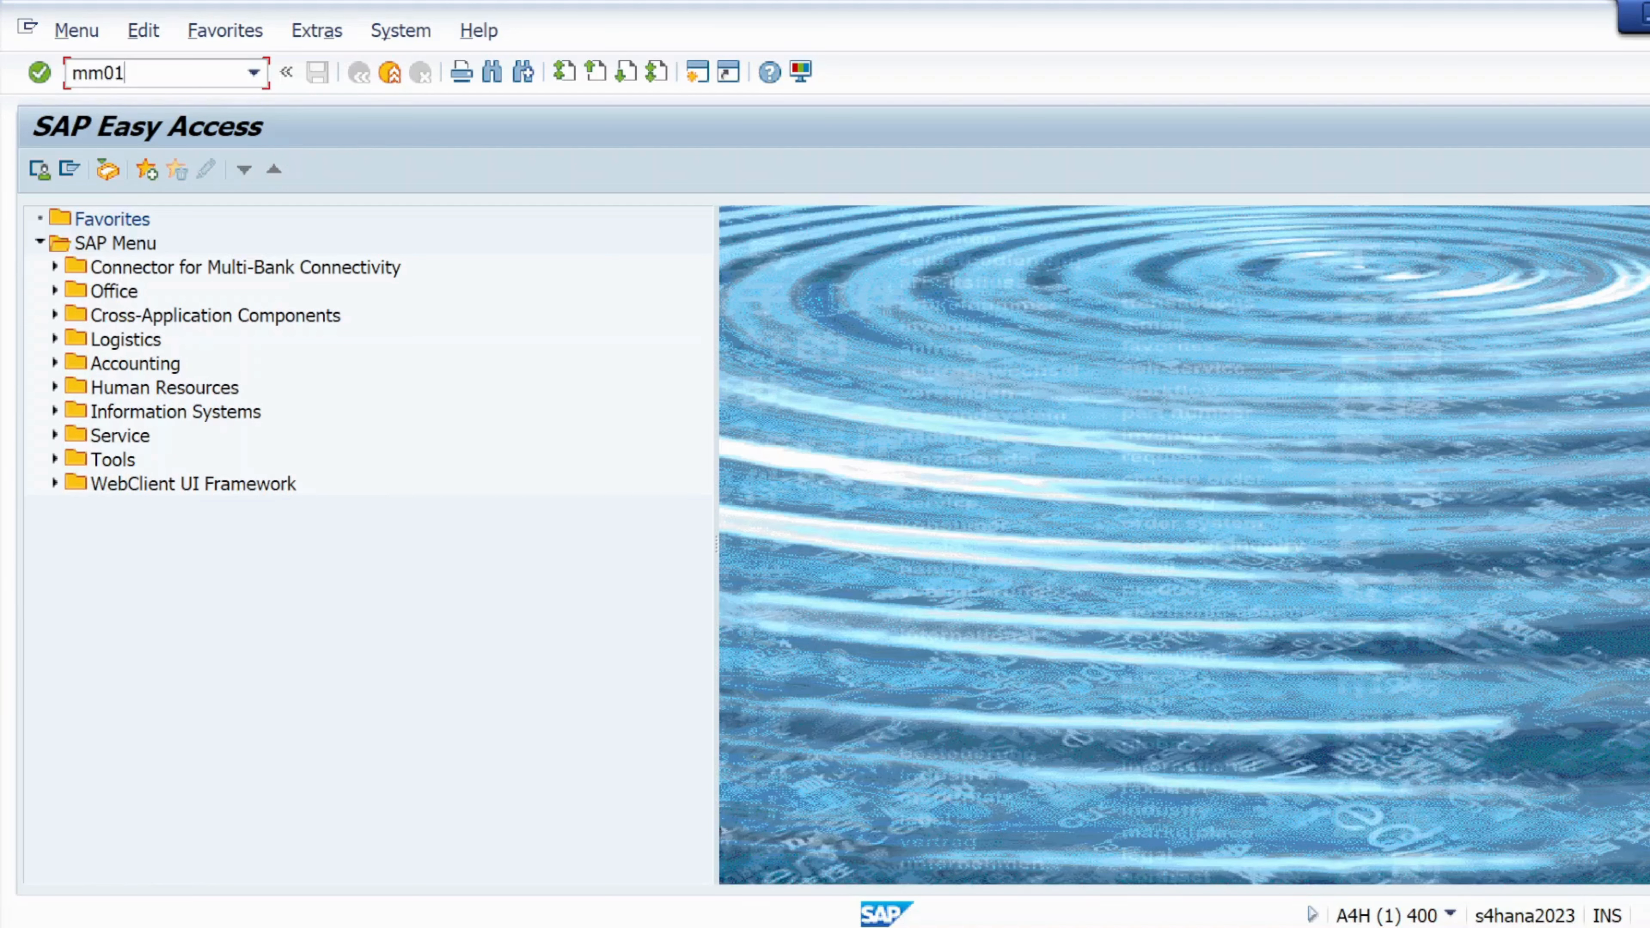
{"action": "type", "text": "mm01"}
{"action": "key", "text": "Return"}
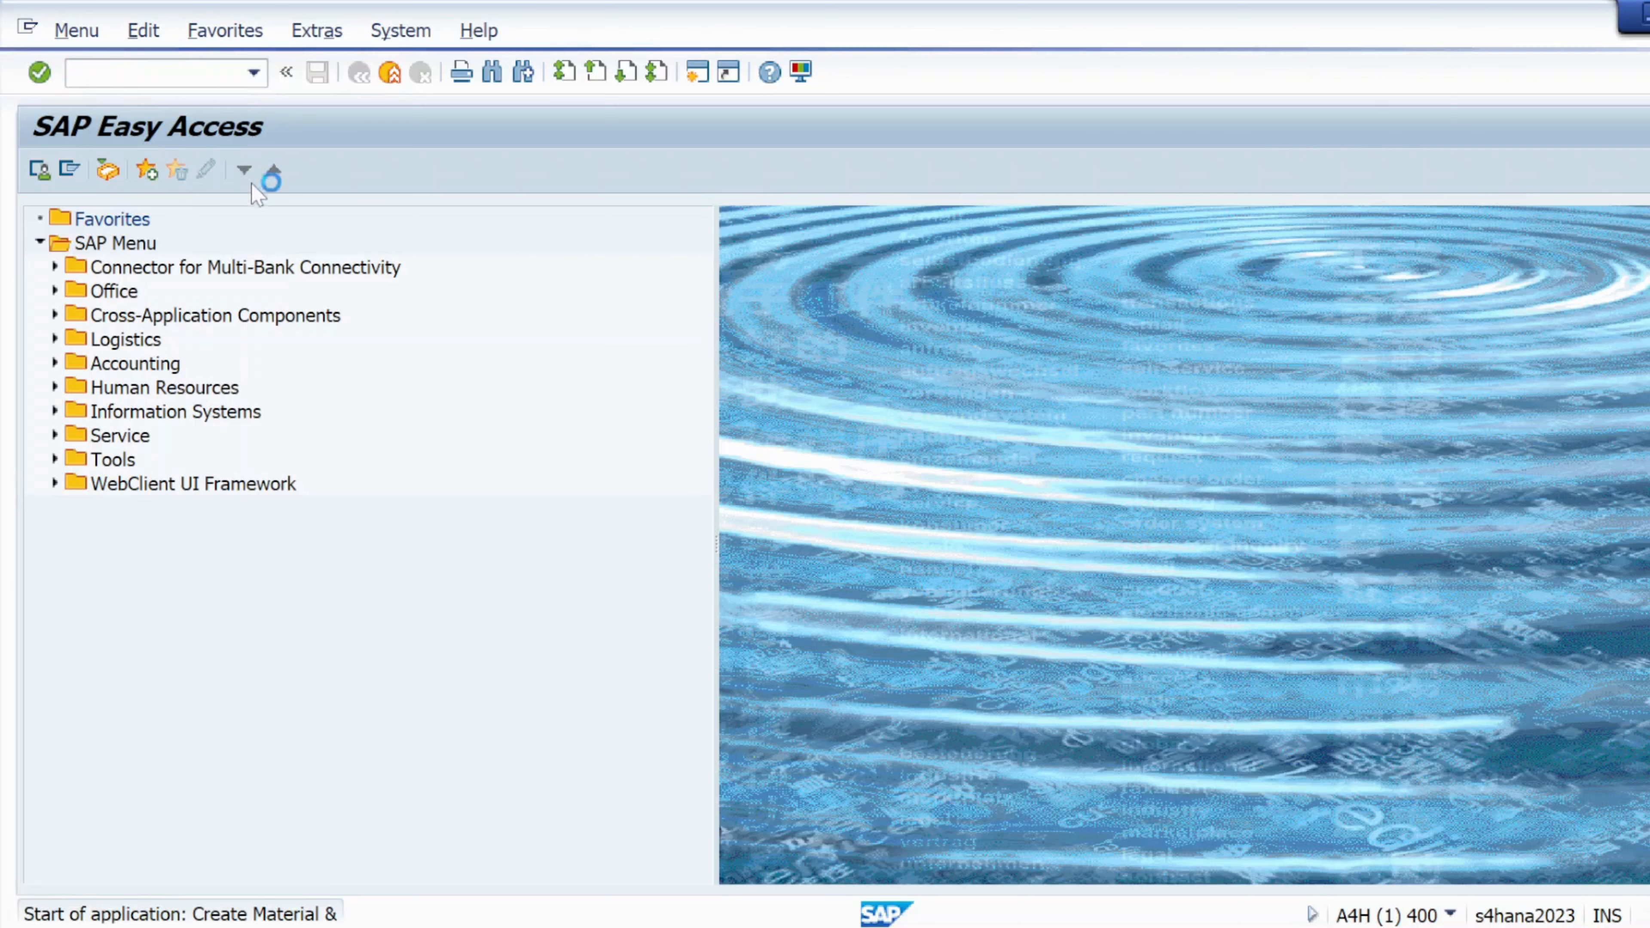
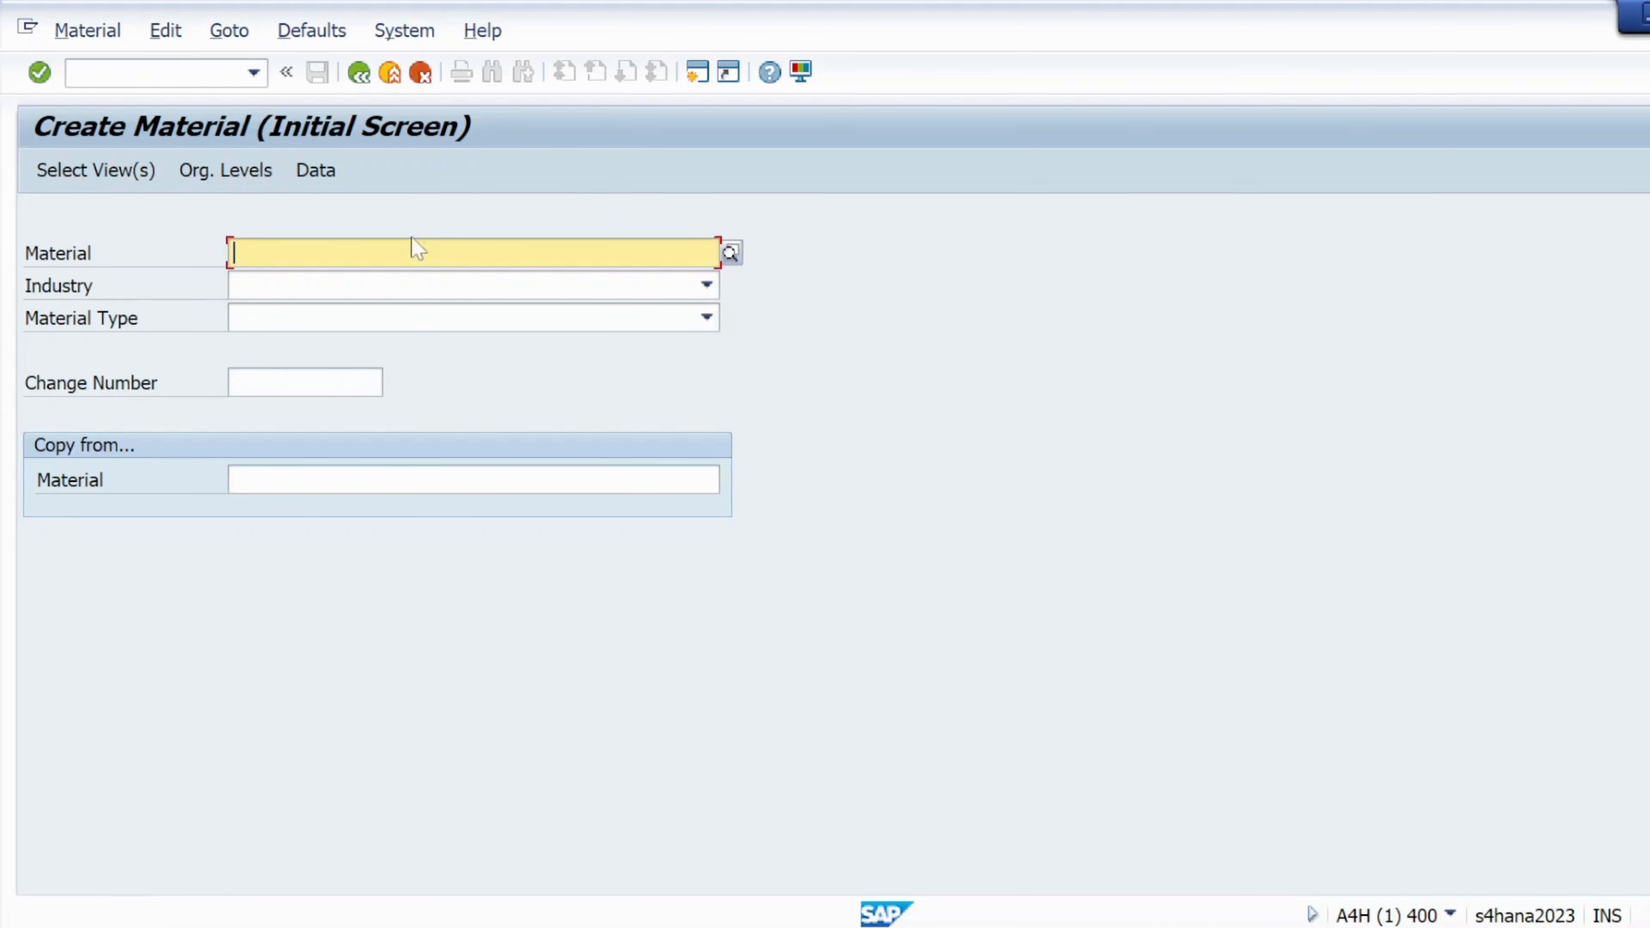
Enter material MAT02 with industry M Mechanical engineering and material type ERSA Spare Parts
{"action": "left_click", "coordinate": [232, 253]}
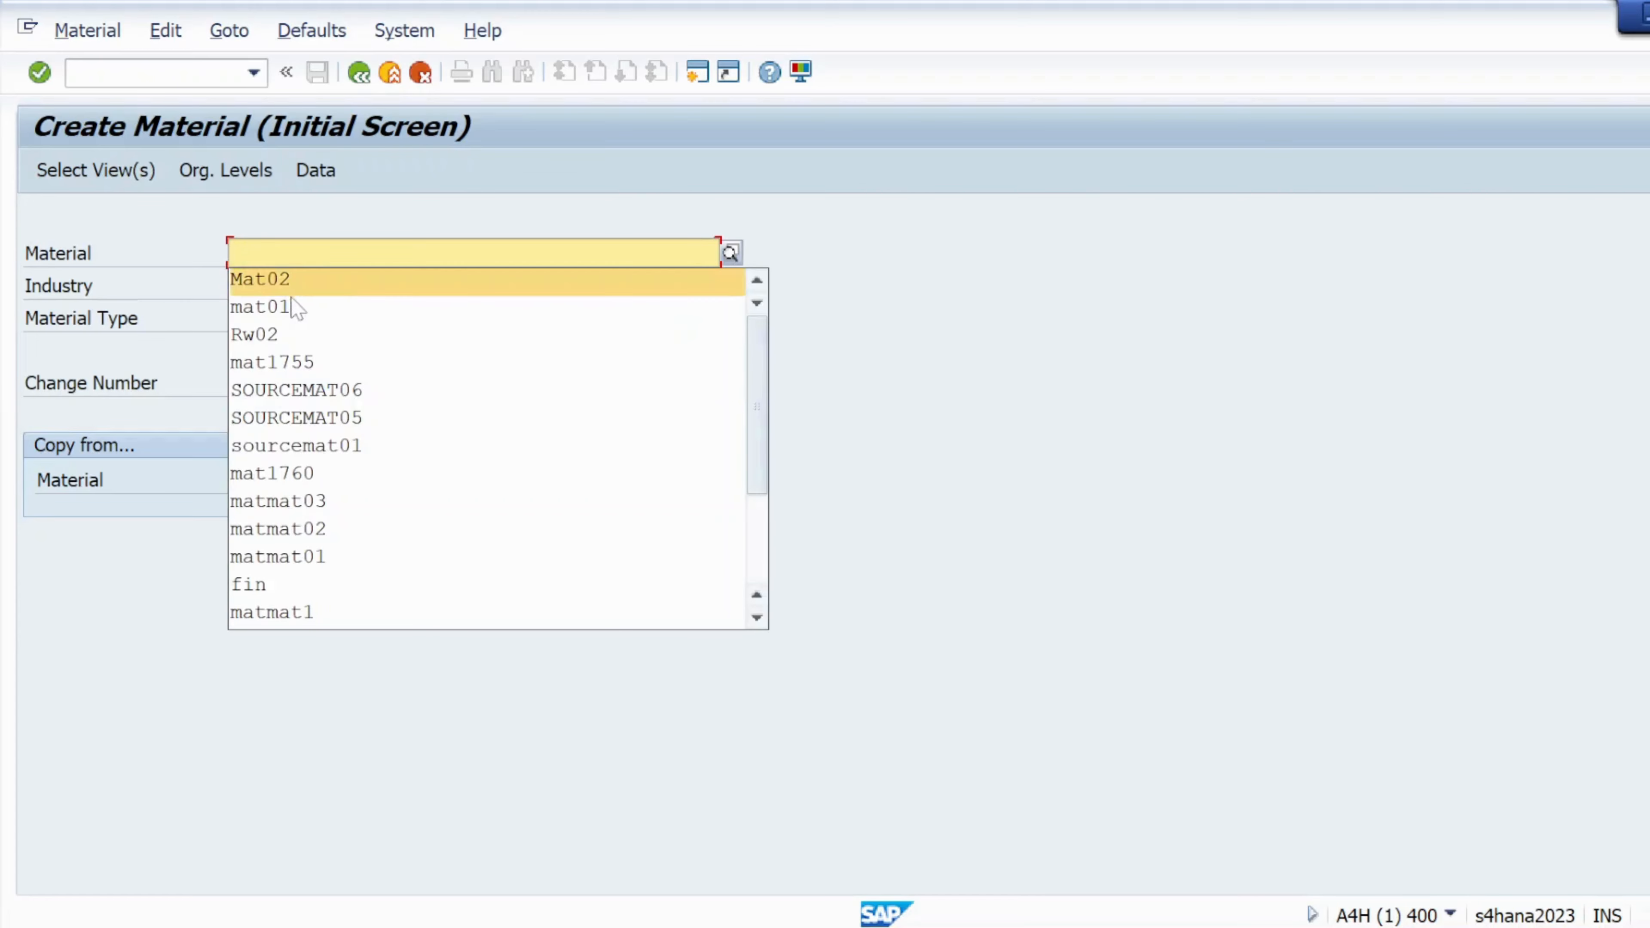
{"action": "left_click", "coordinate": [289, 285]}
{"action": "left_click", "coordinate": [289, 285]}
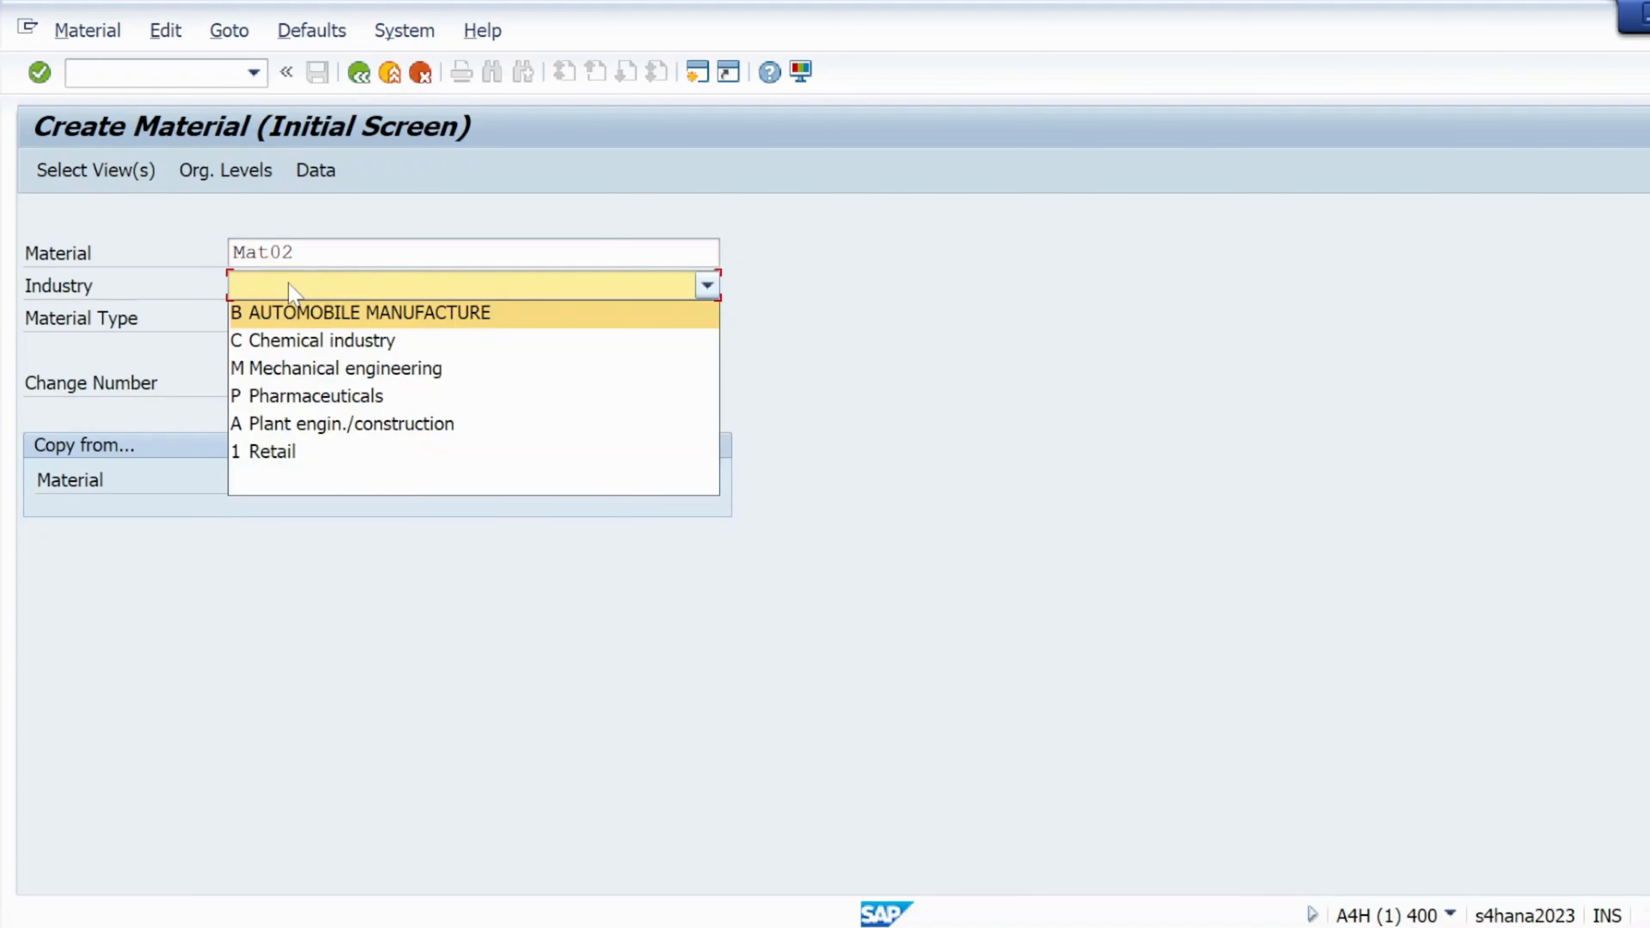
{"action": "left_click", "coordinate": [314, 369]}
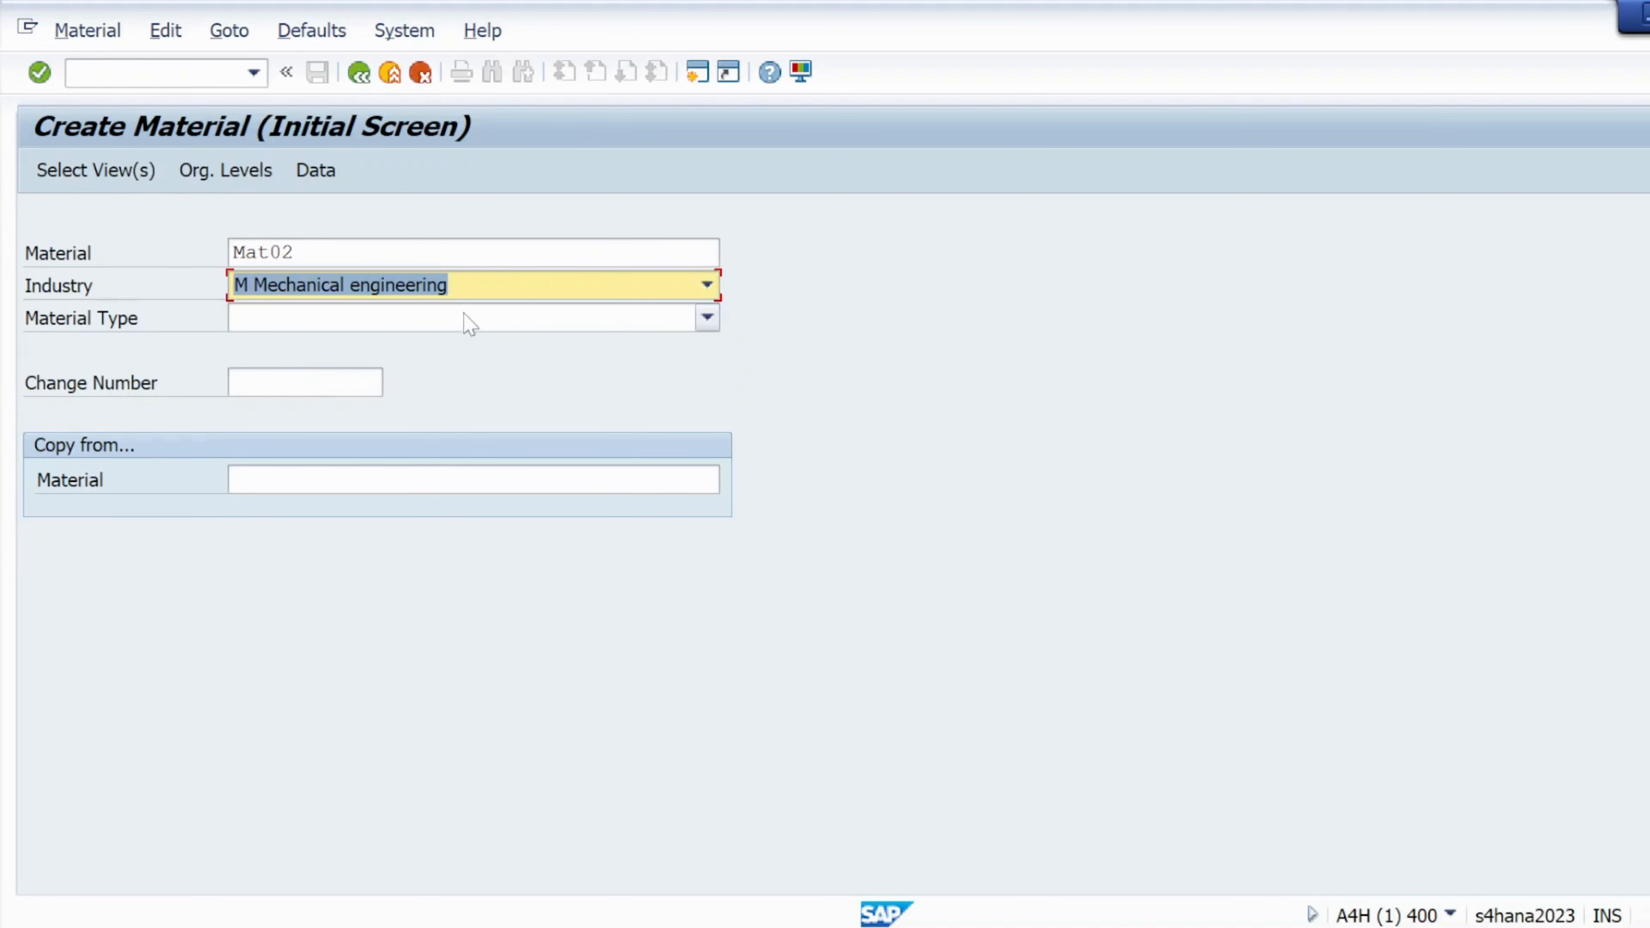
{"action": "left_click", "coordinate": [469, 324]}
{"action": "scroll", "coordinate": [565, 702], "scroll_direction": "down", "scroll_amount": 5}
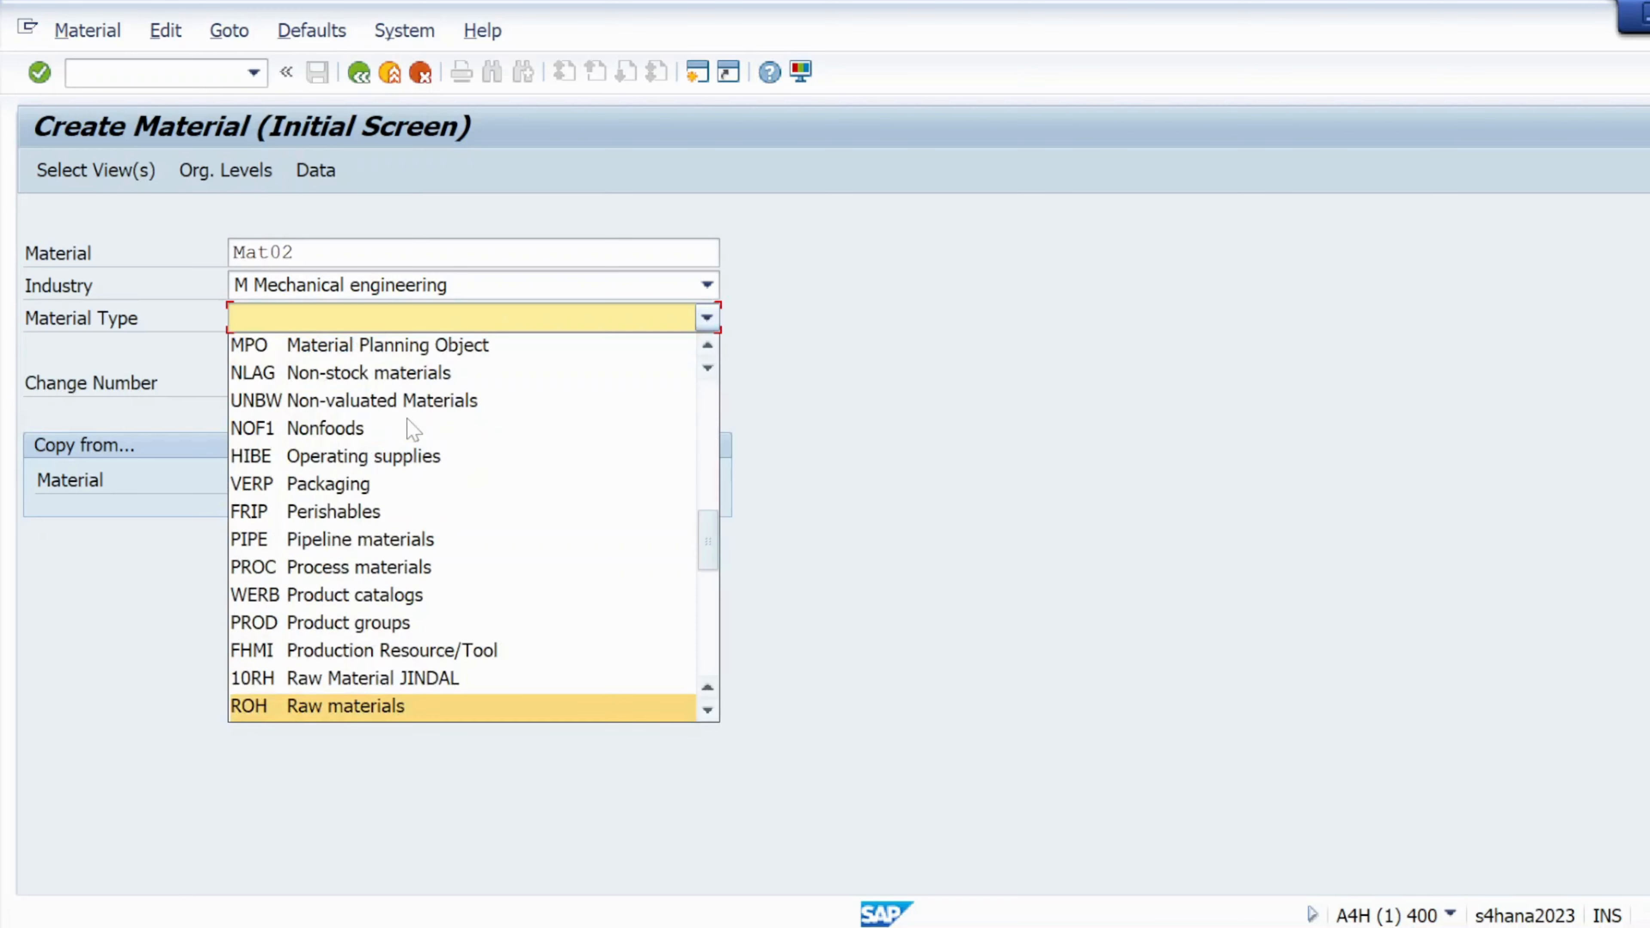
{"action": "left_click", "coordinate": [707, 709]}
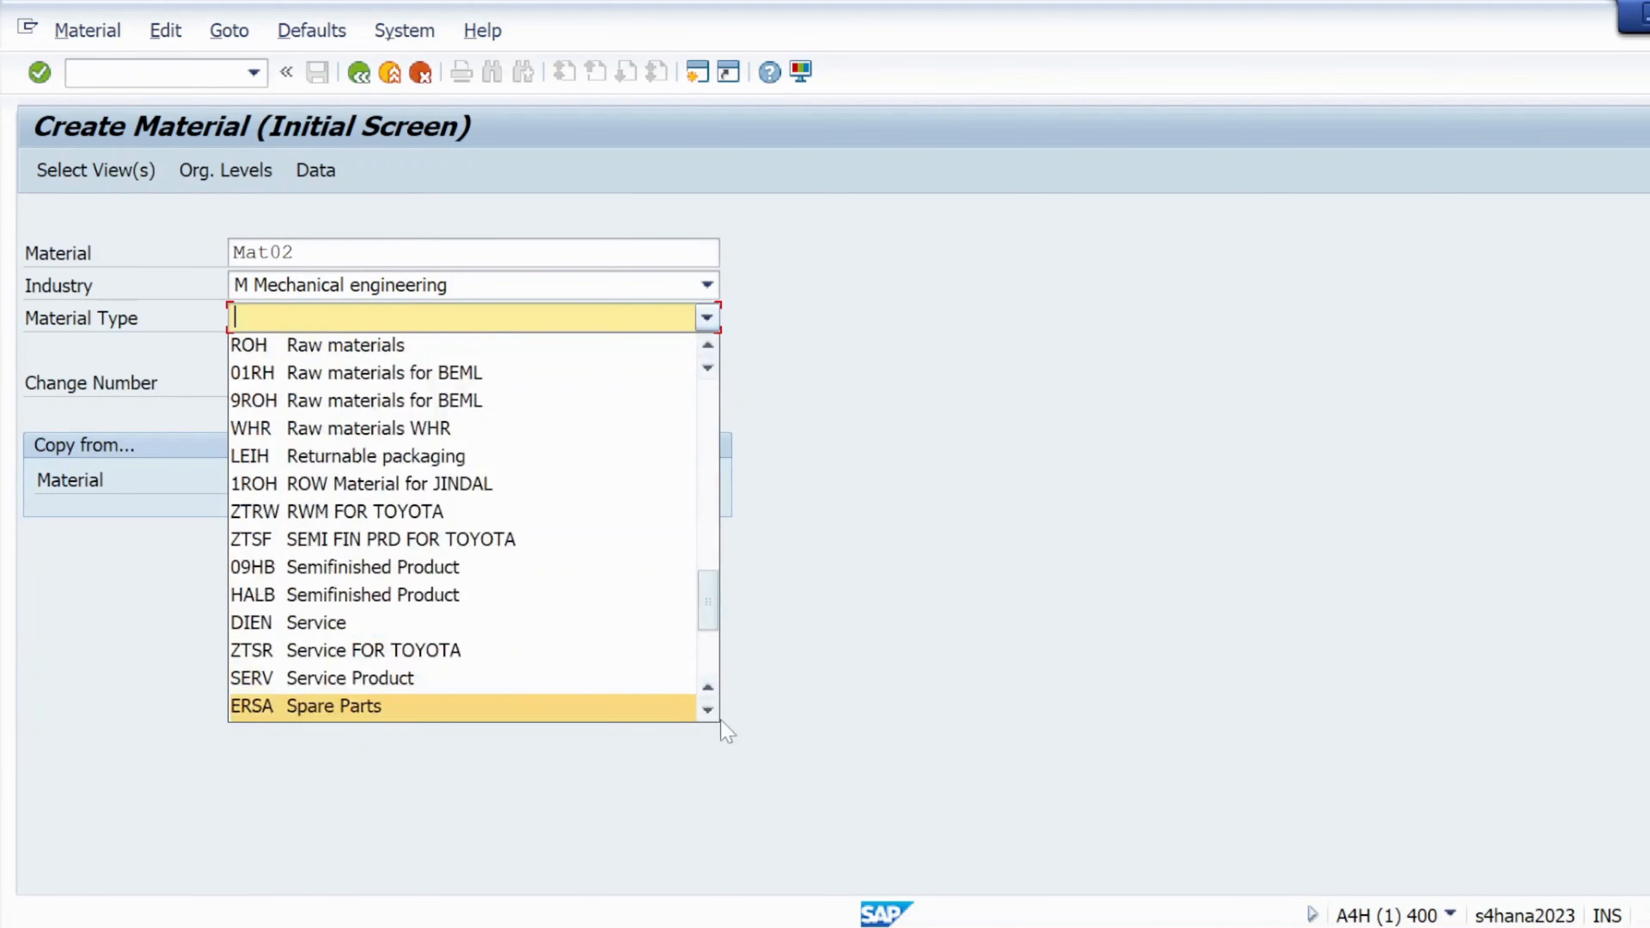
{"action": "left_click", "coordinate": [457, 708]}
{"action": "left_click", "coordinate": [78, 172]}
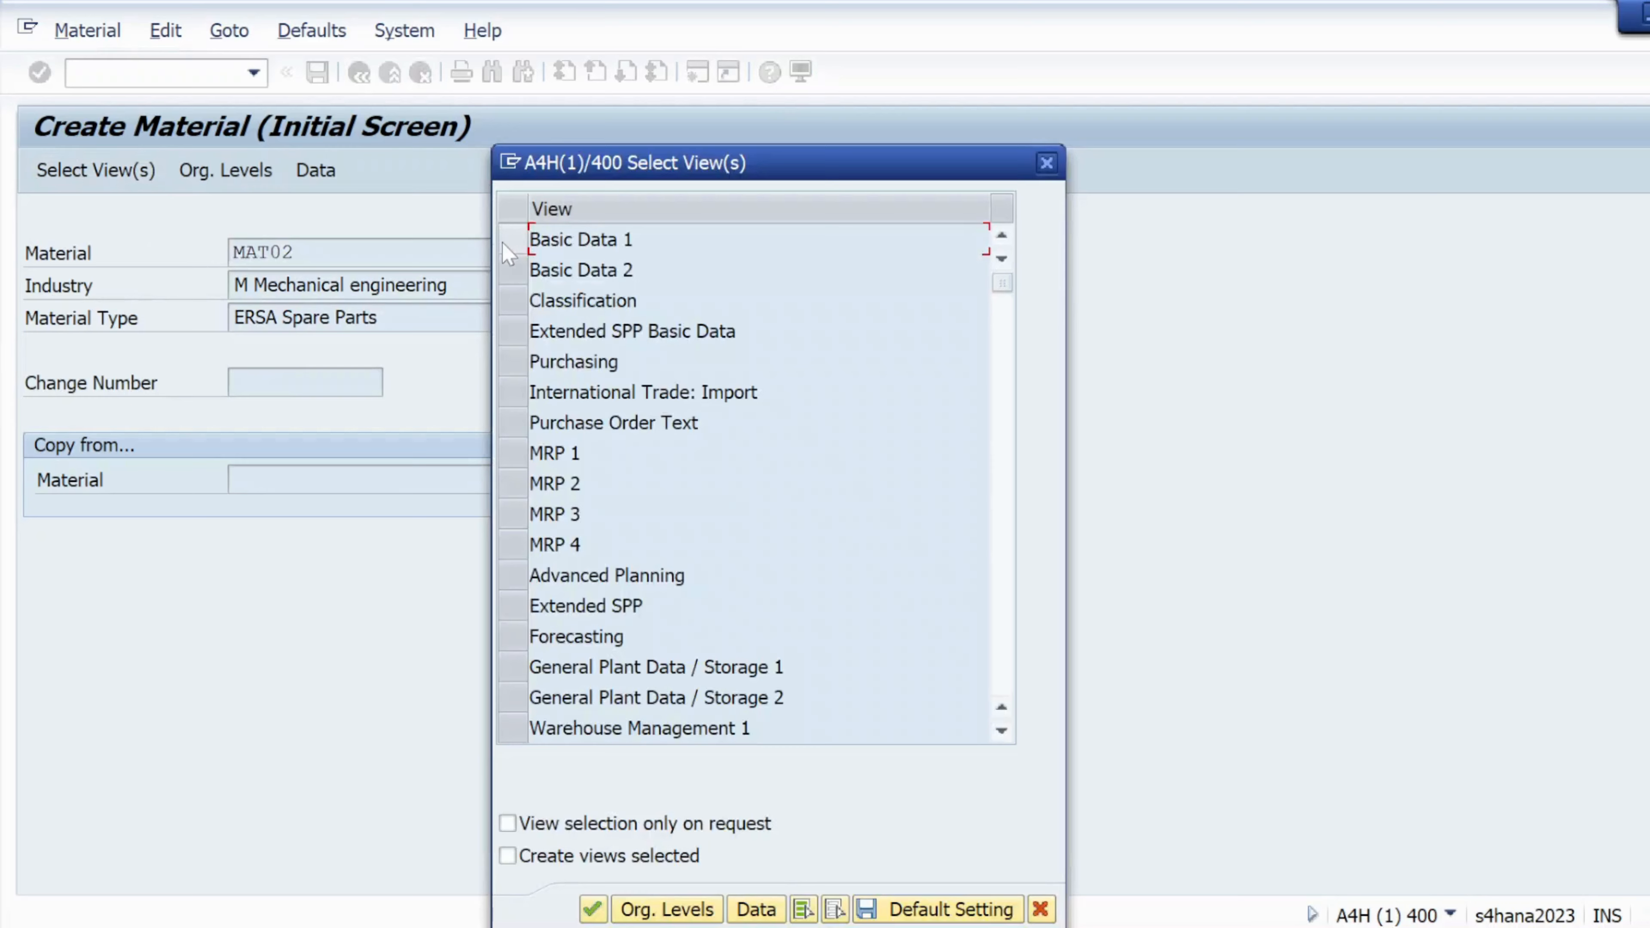
Mark the Basic Data 1, Purchasing, General Plant Data / Storage 1 and Accounting 1 views
{"action": "left_click", "coordinate": [510, 242]}
{"action": "left_click", "coordinate": [512, 362]}
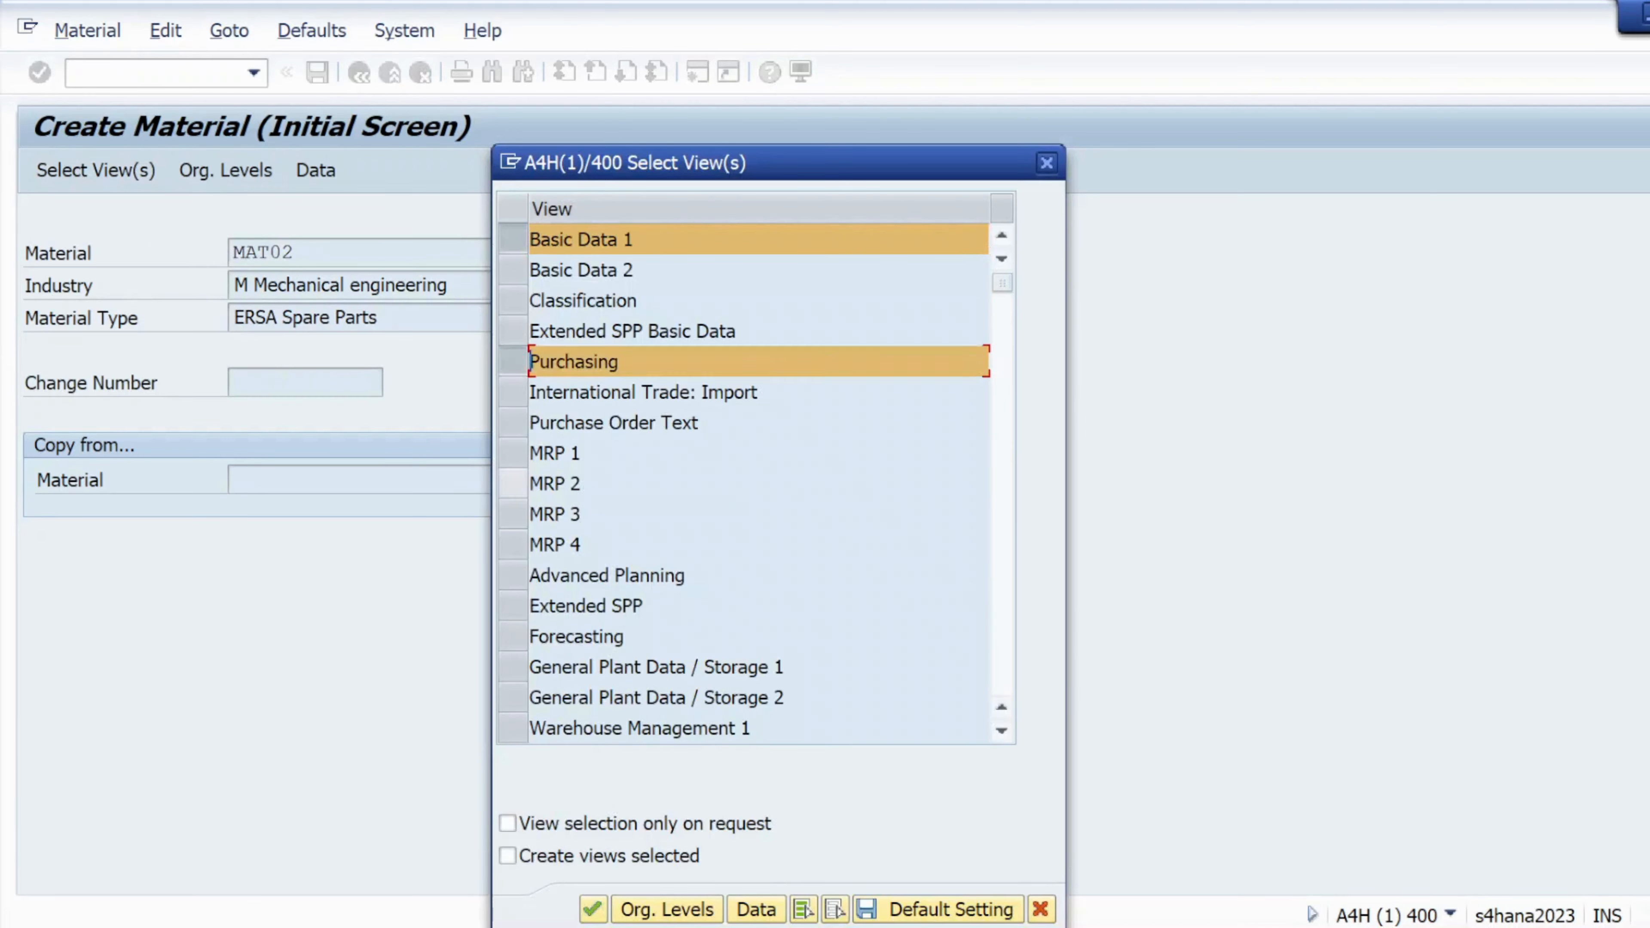
{"action": "left_click", "coordinate": [513, 666]}
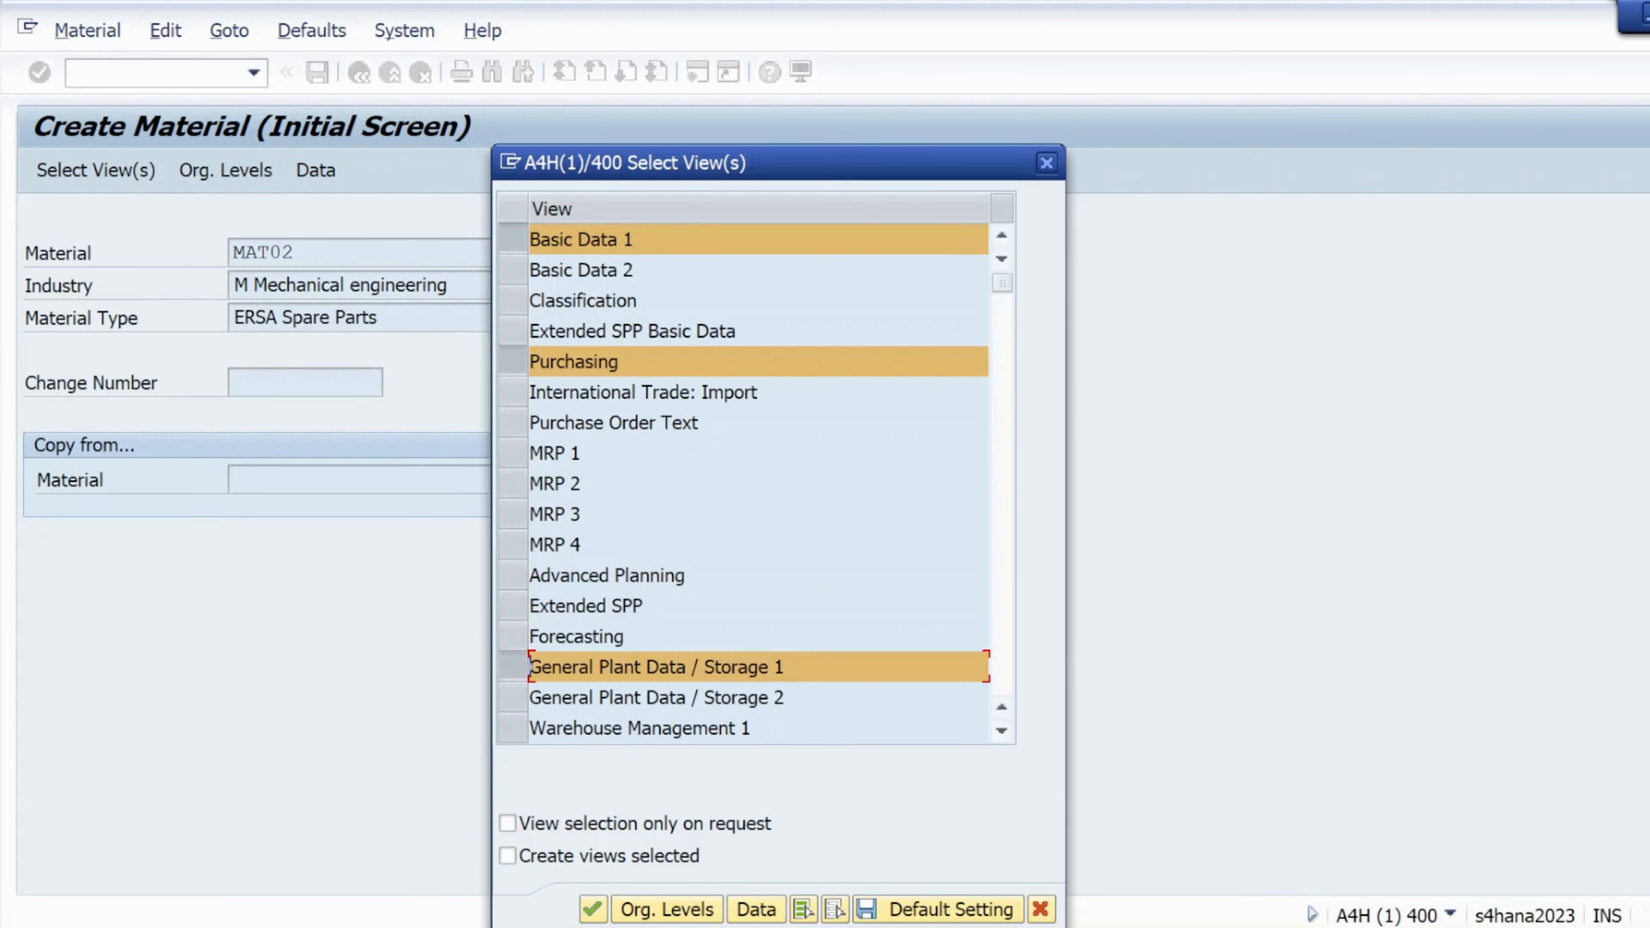
{"action": "left_click", "coordinate": [1004, 733]}
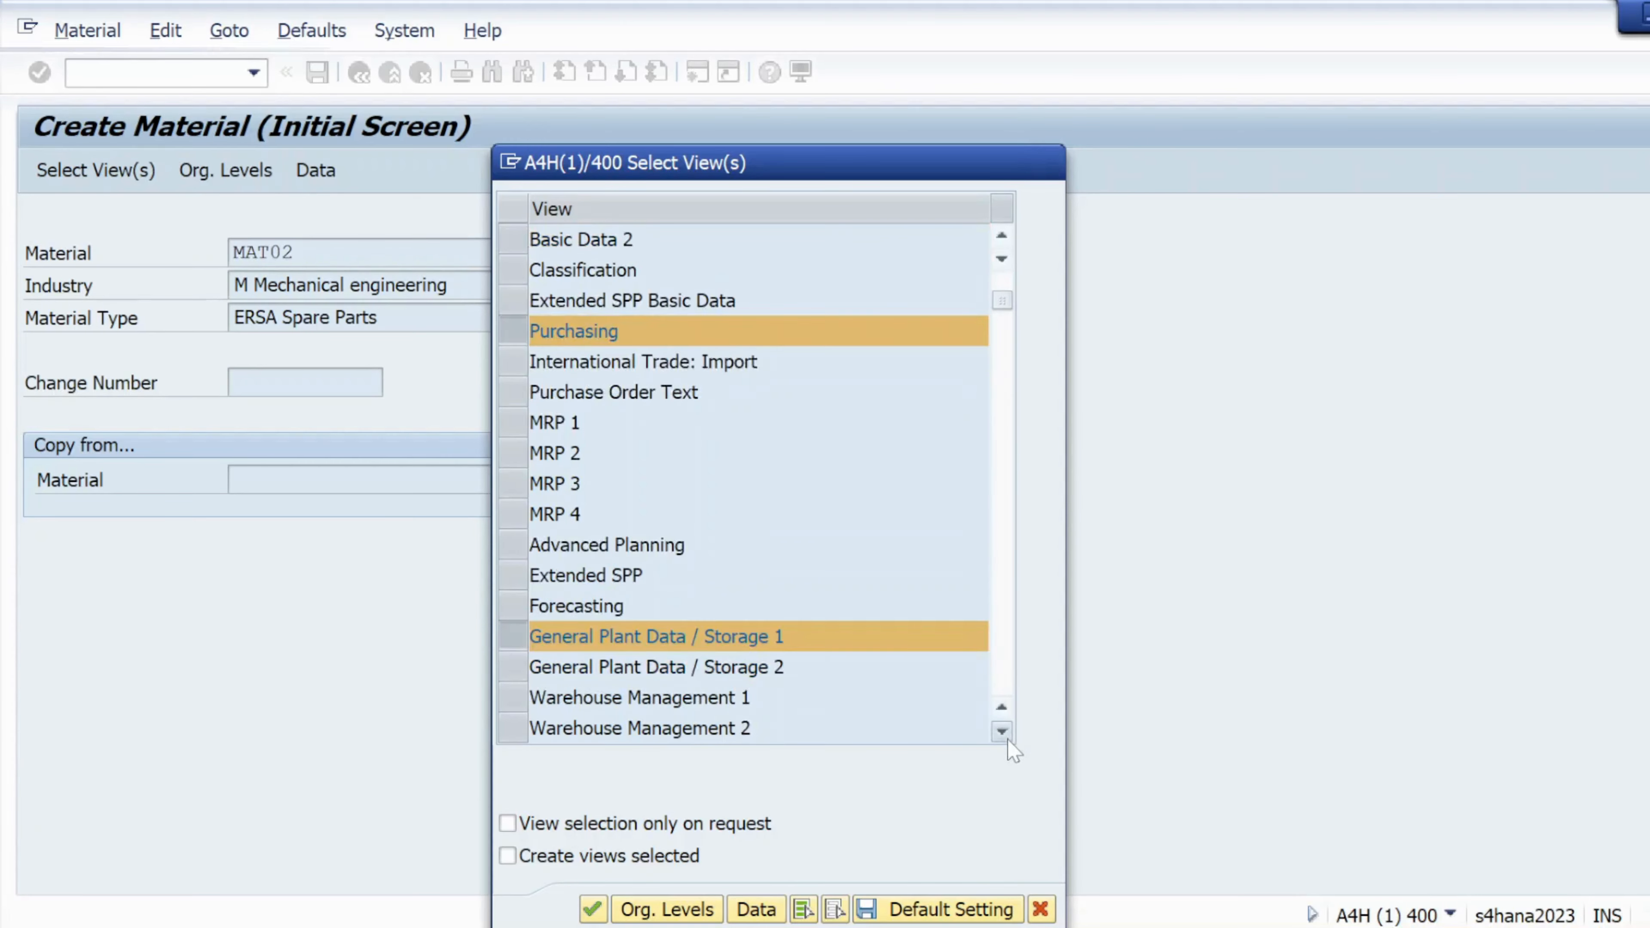
{"action": "left_click", "coordinate": [1004, 733]}
{"action": "left_click", "coordinate": [1004, 733]}
{"action": "left_click", "coordinate": [1004, 733]}
{"action": "left_click", "coordinate": [1004, 733]}
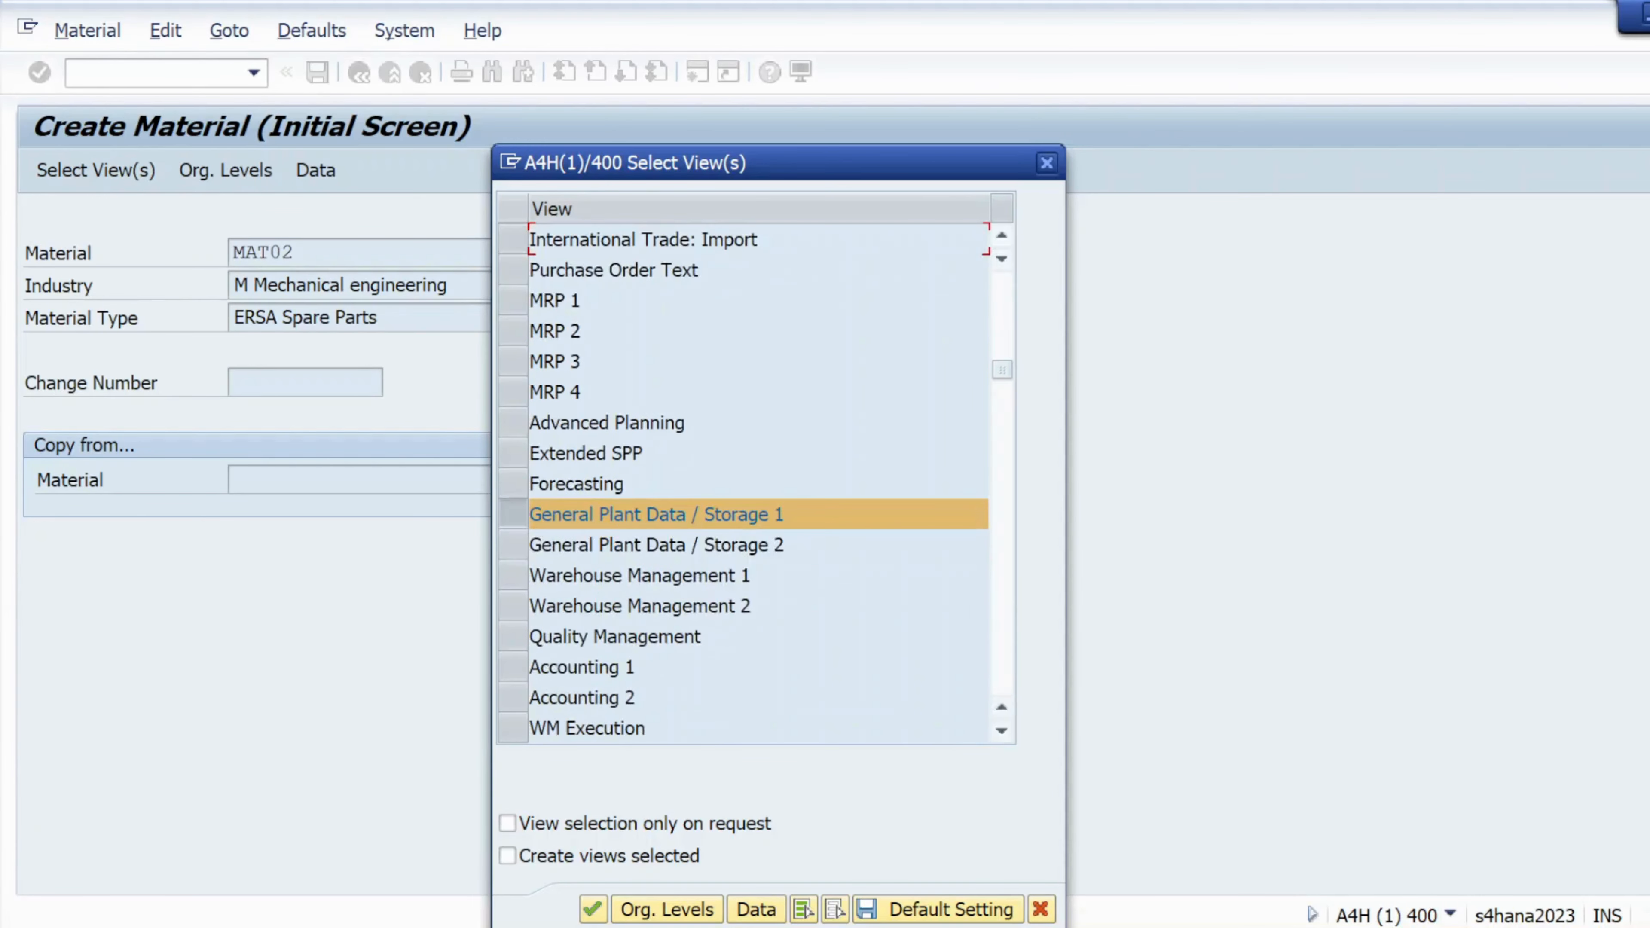
{"action": "left_click", "coordinate": [512, 668]}
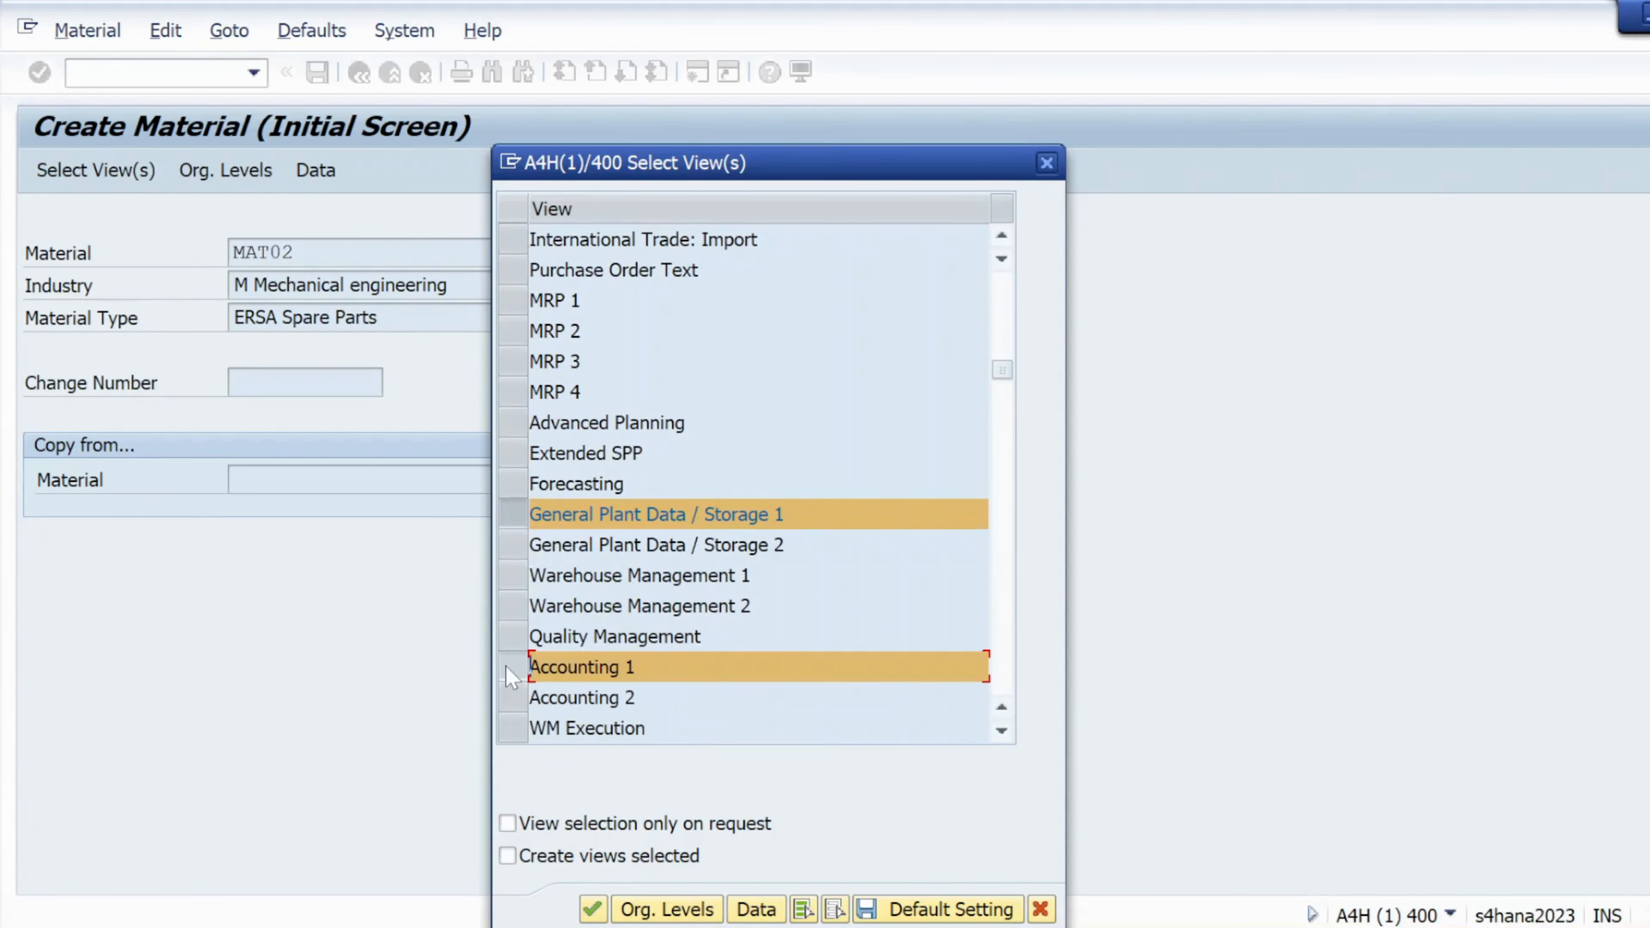
Set the organizational levels to plant kl01 and storage location ks01
{"action": "left_click", "coordinate": [663, 911]}
{"action": "left_click", "coordinate": [570, 331]}
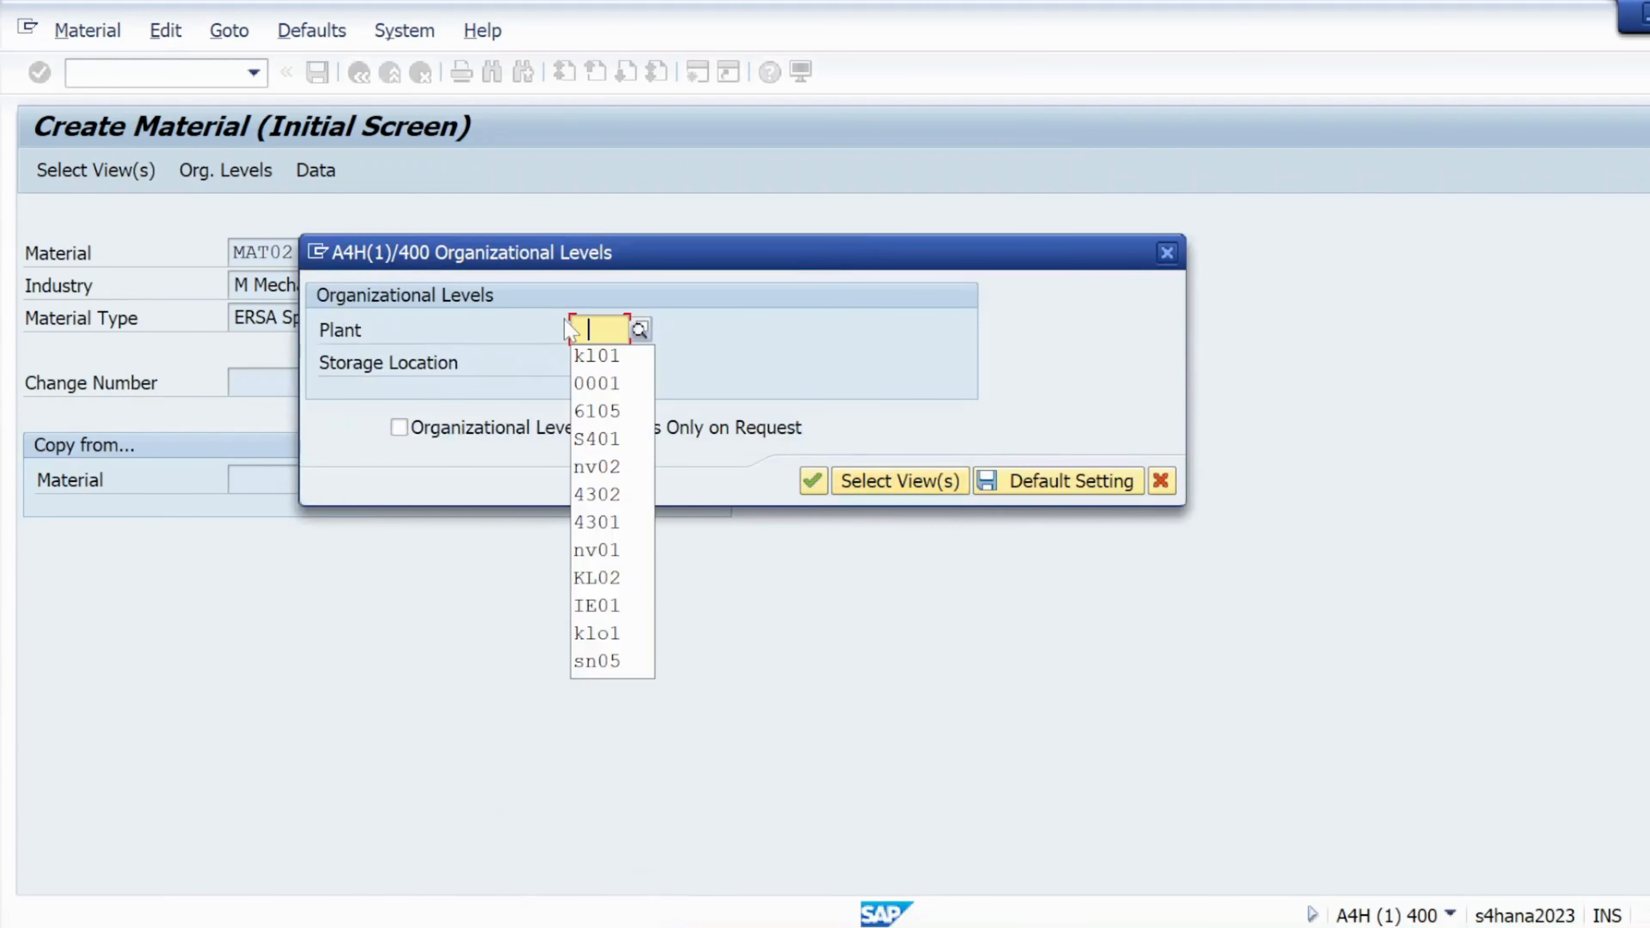
{"action": "left_click", "coordinate": [595, 361]}
{"action": "left_click", "coordinate": [597, 362]}
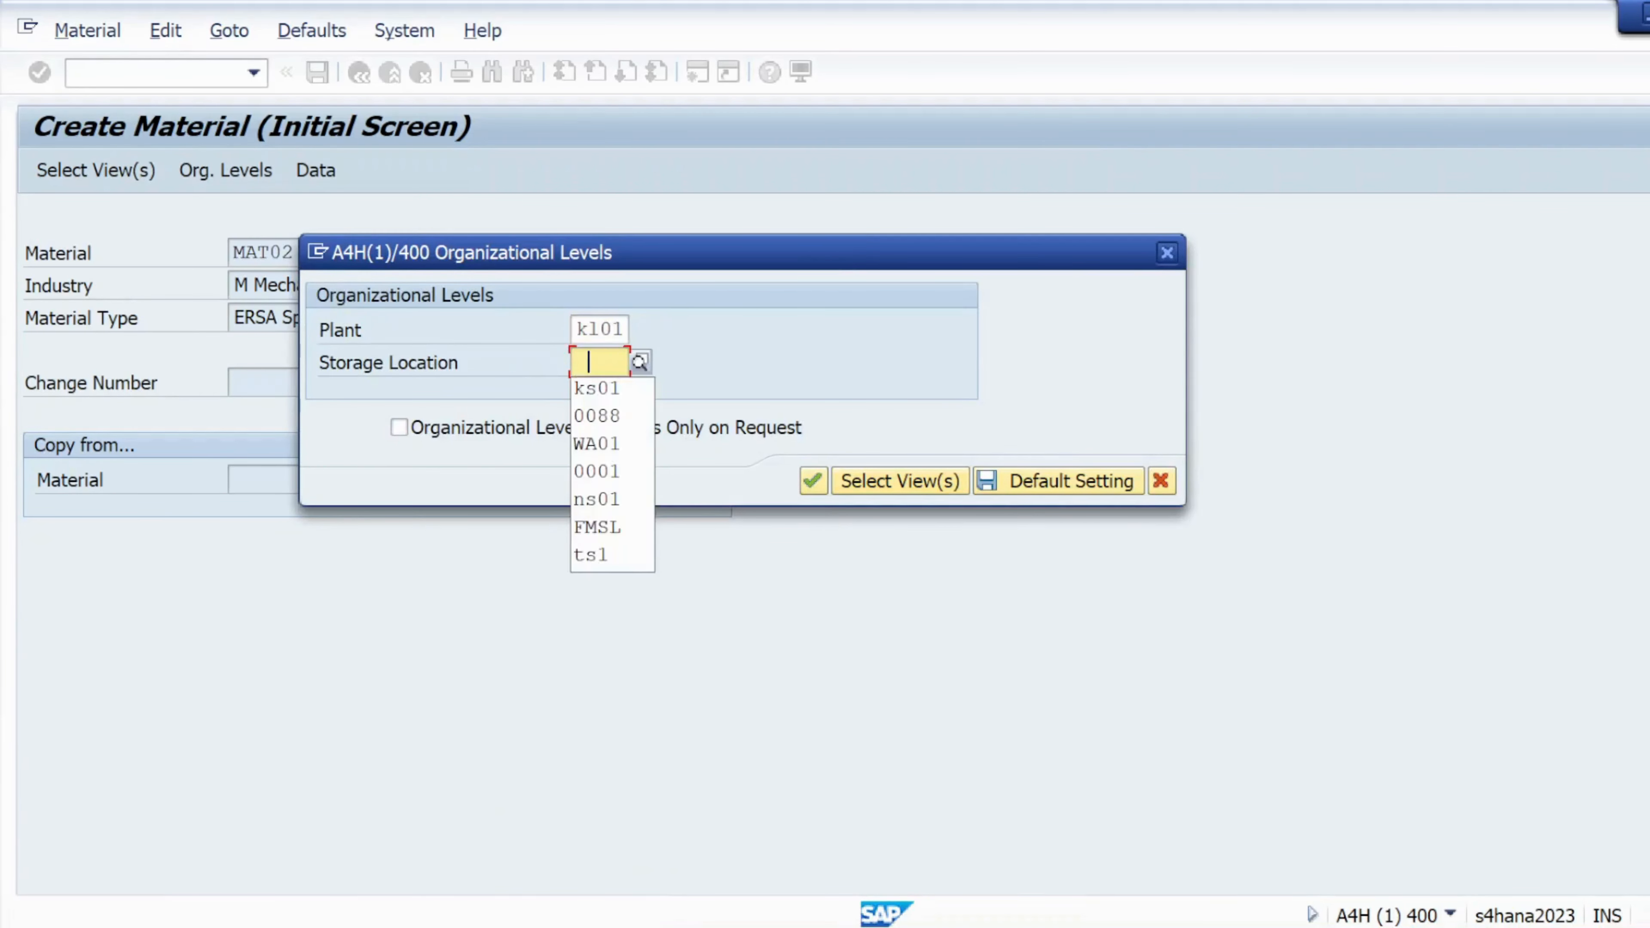
{"action": "left_click", "coordinate": [602, 390]}
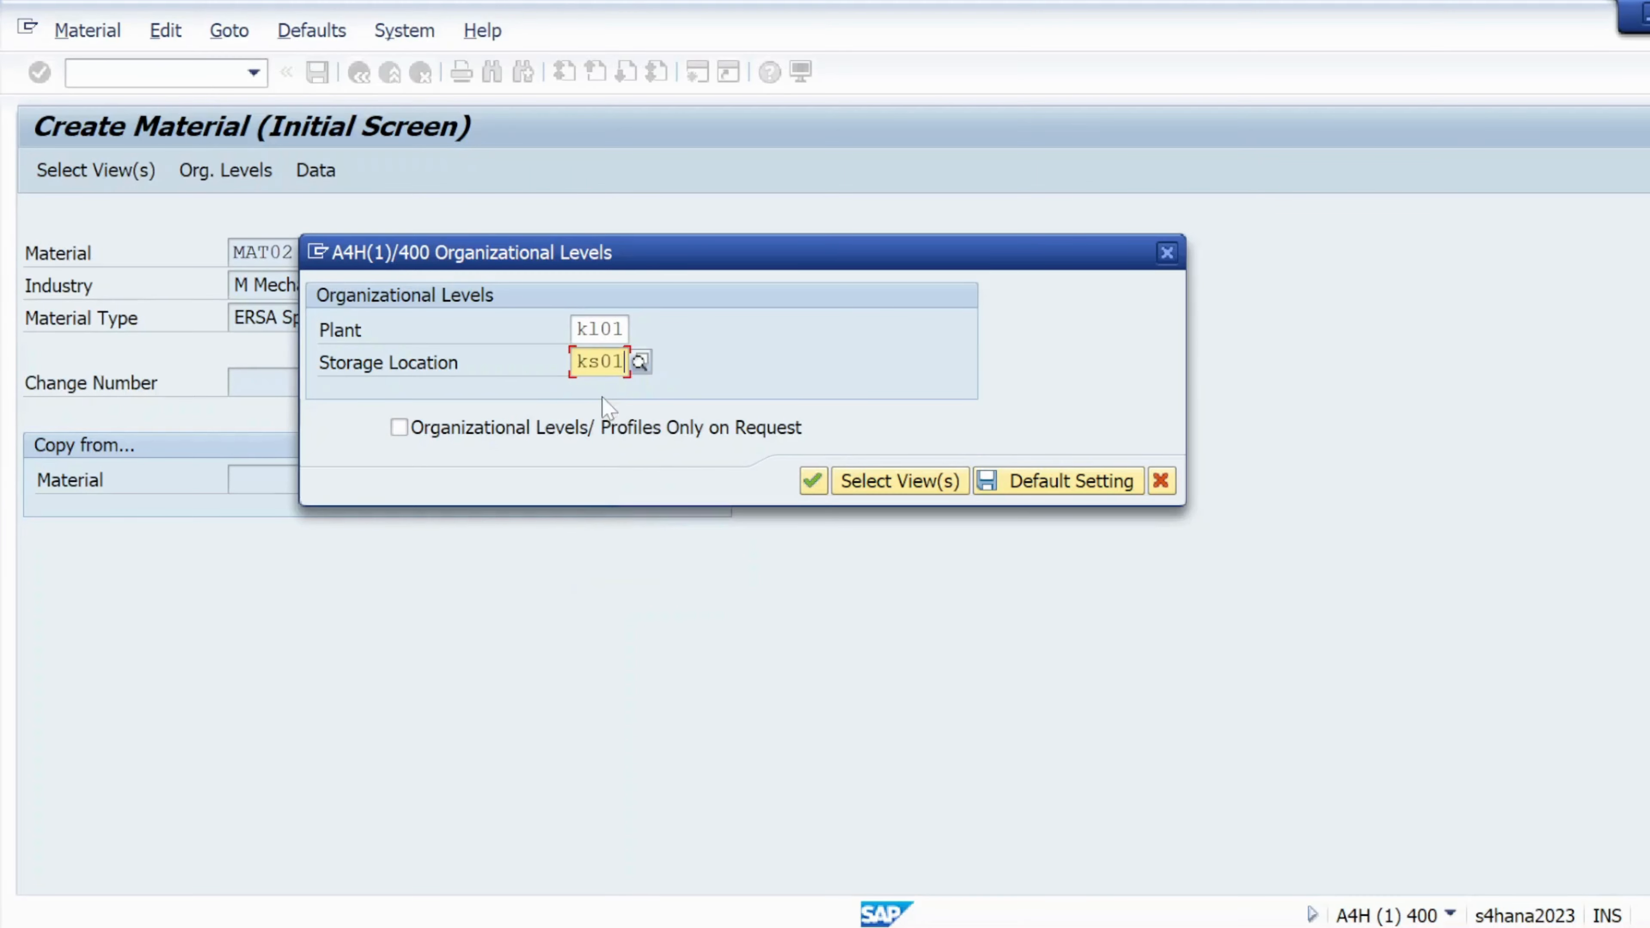
{"action": "left_click", "coordinate": [814, 482]}
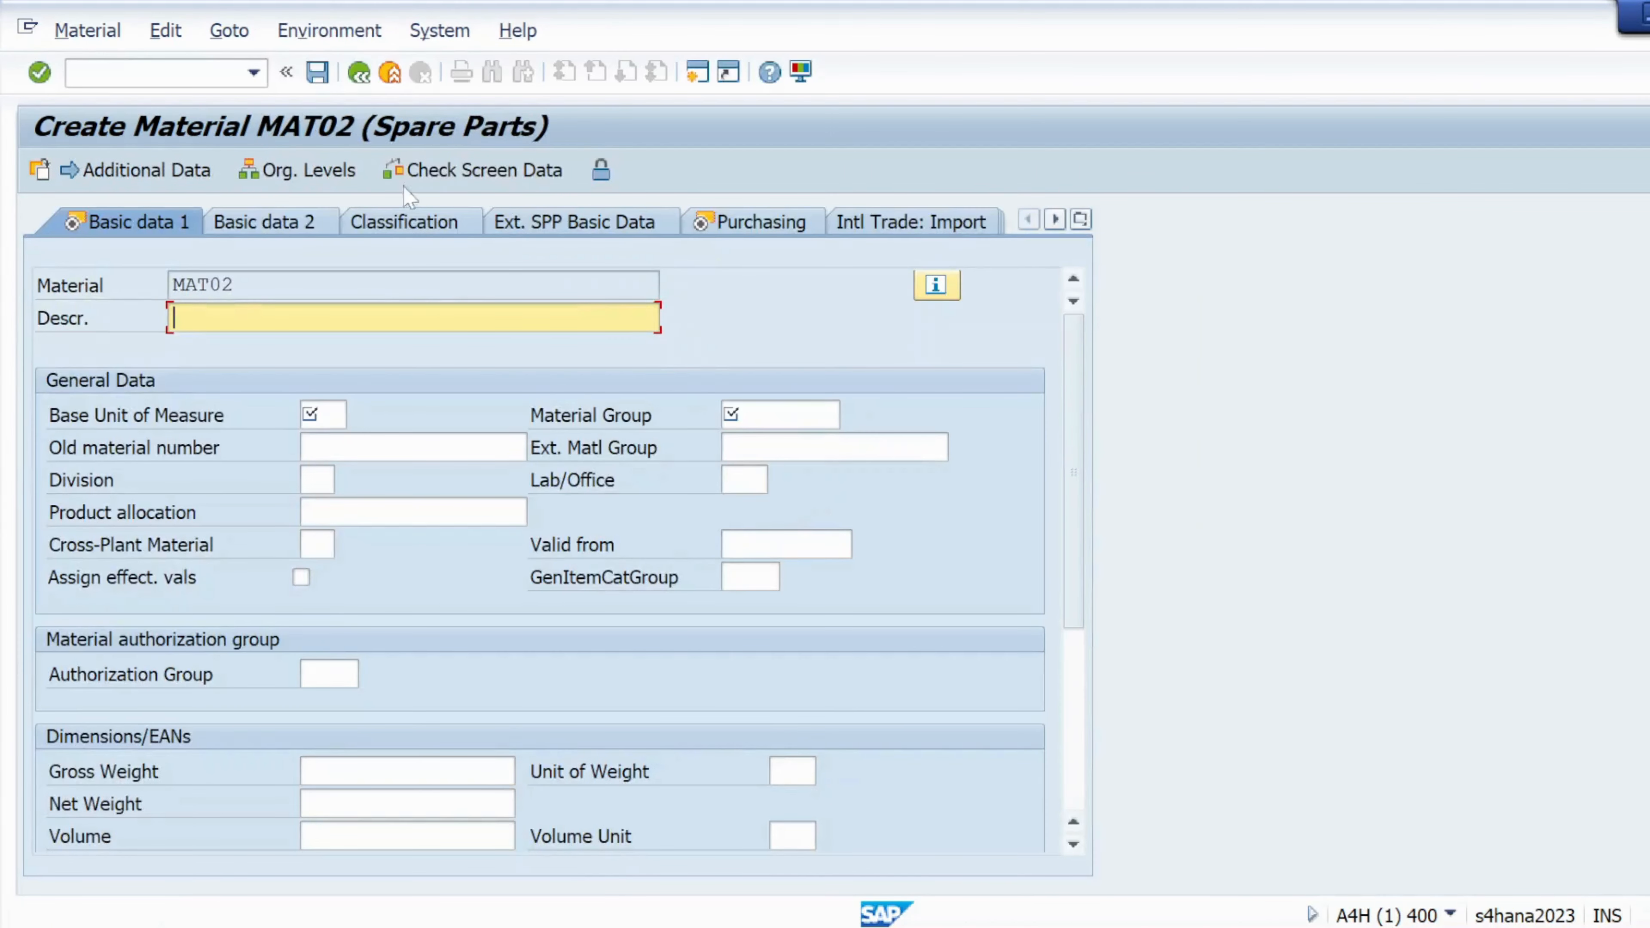
Enter the description MAT02-spare parts, starting from the copied material number
{"action": "left_click_drag", "start_coordinate": [238, 286], "coordinate": [173, 286]}
{"action": "key", "text": "ctrl+c"}
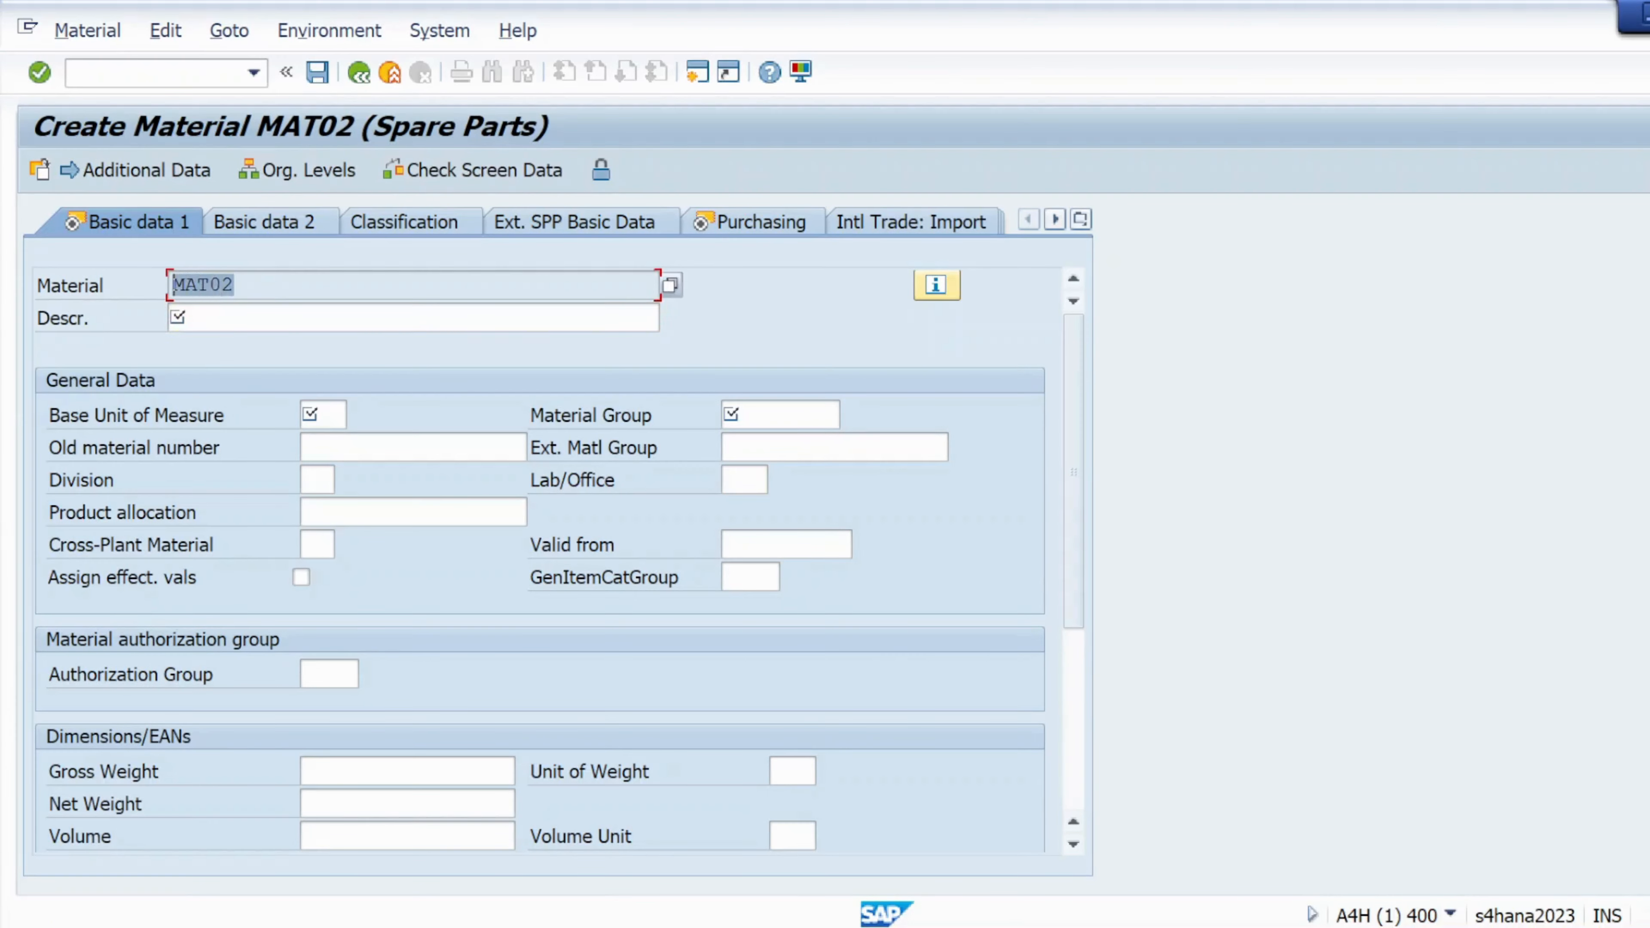
{"action": "left_click", "coordinate": [366, 389]}
{"action": "key", "text": "Tab"}
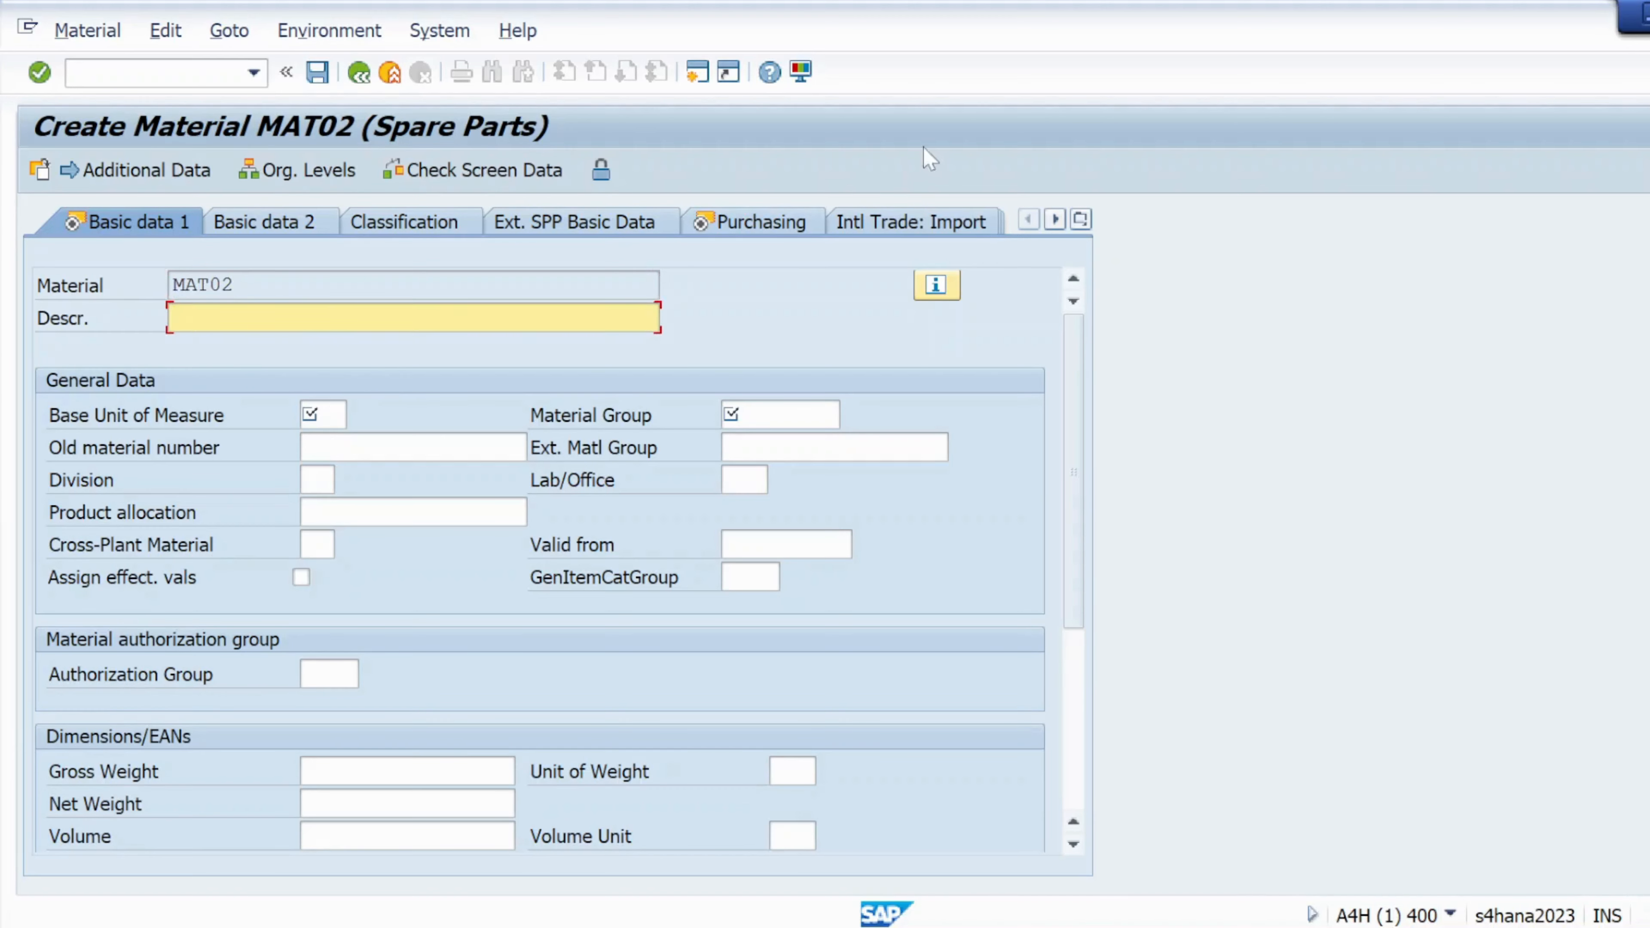
{"action": "key", "text": "ctrl+v"}
{"action": "type", "text": "re sp"}
{"action": "key", "text": "BackSpace"}
{"action": "type", "text": "part"}
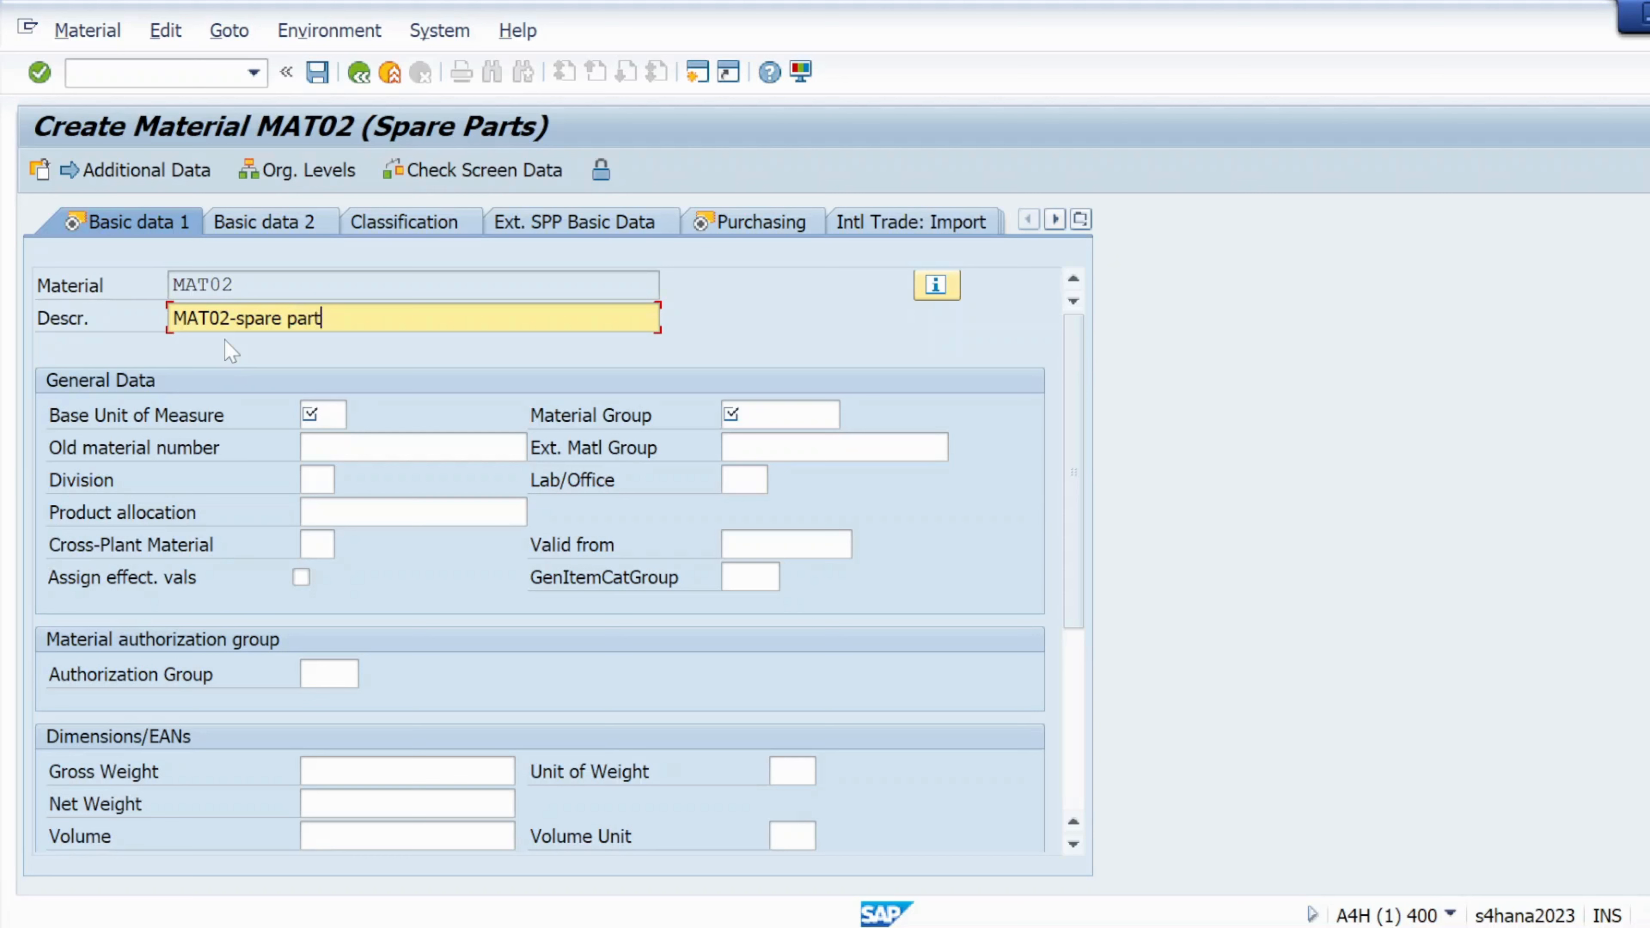
{"action": "type", "text": "s"}
Set base unit of measure EA and material group 01, then confirm Basic data 1
{"action": "left_click", "coordinate": [322, 413]}
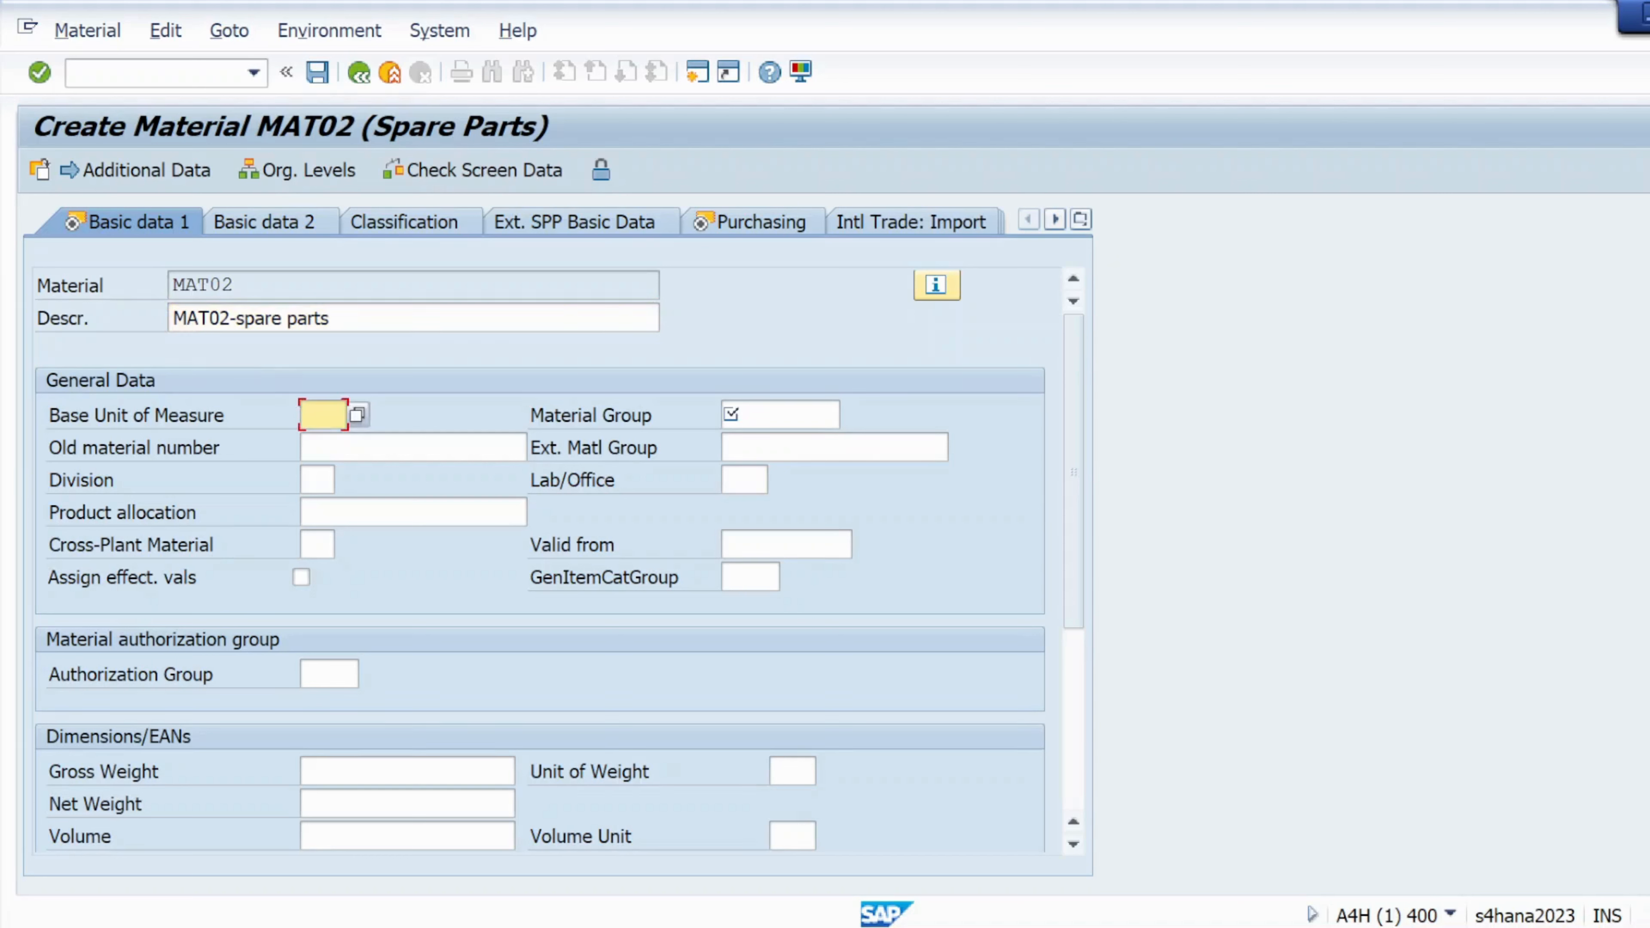
{"action": "type", "text": "EA"}
{"action": "left_click", "coordinate": [779, 415]}
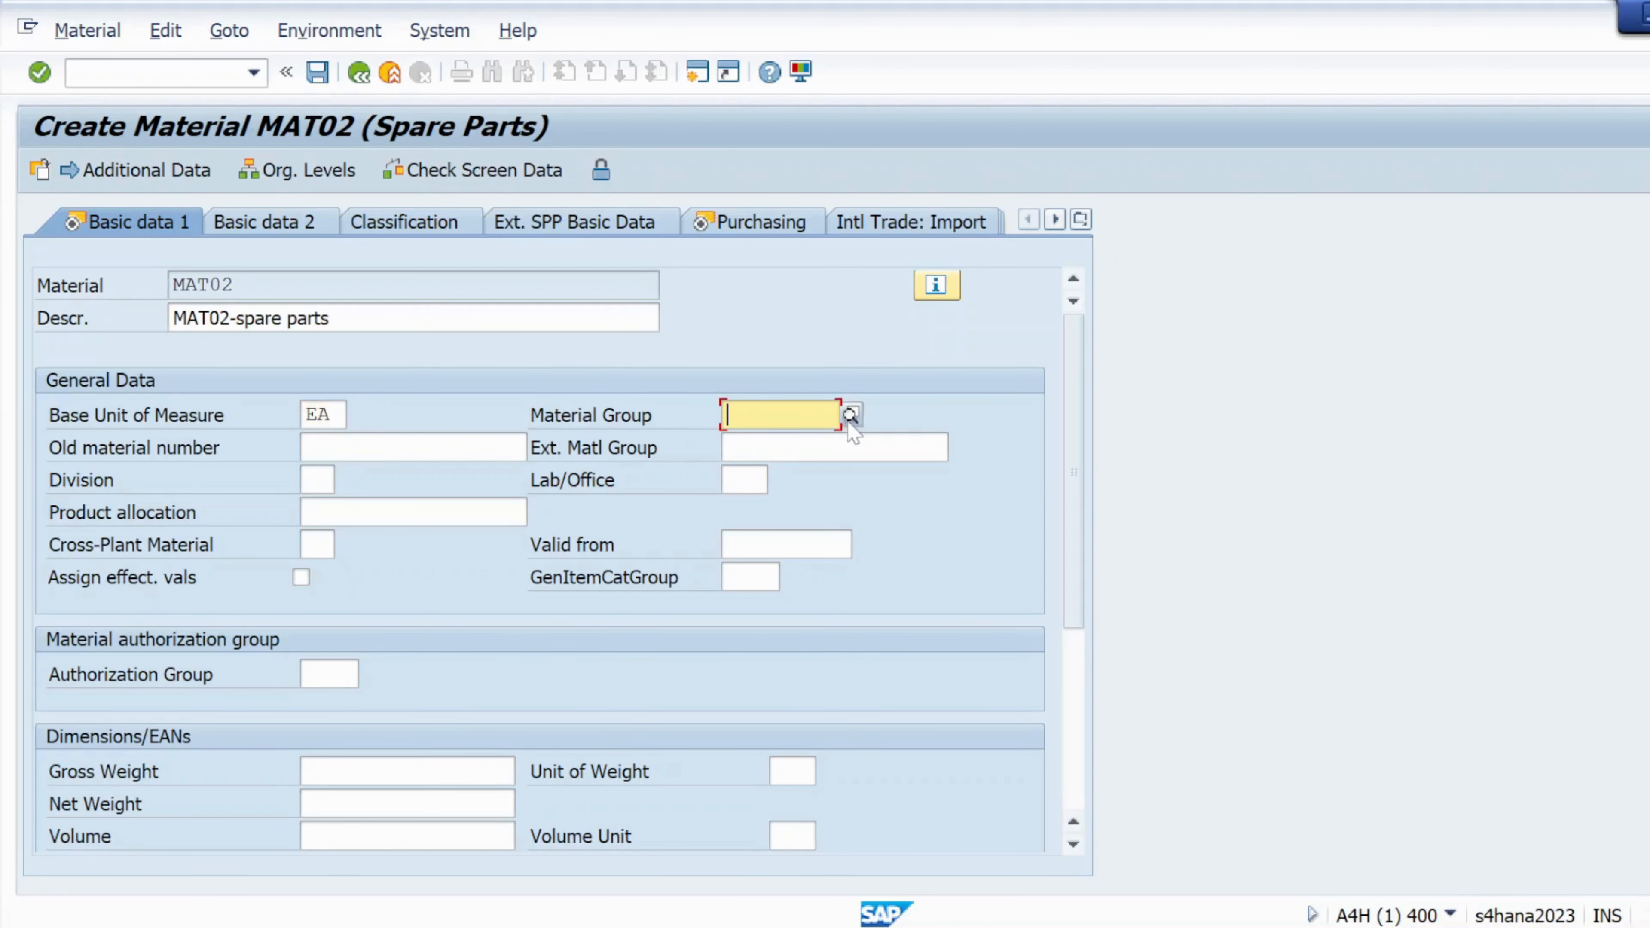
{"action": "left_click", "coordinate": [850, 414]}
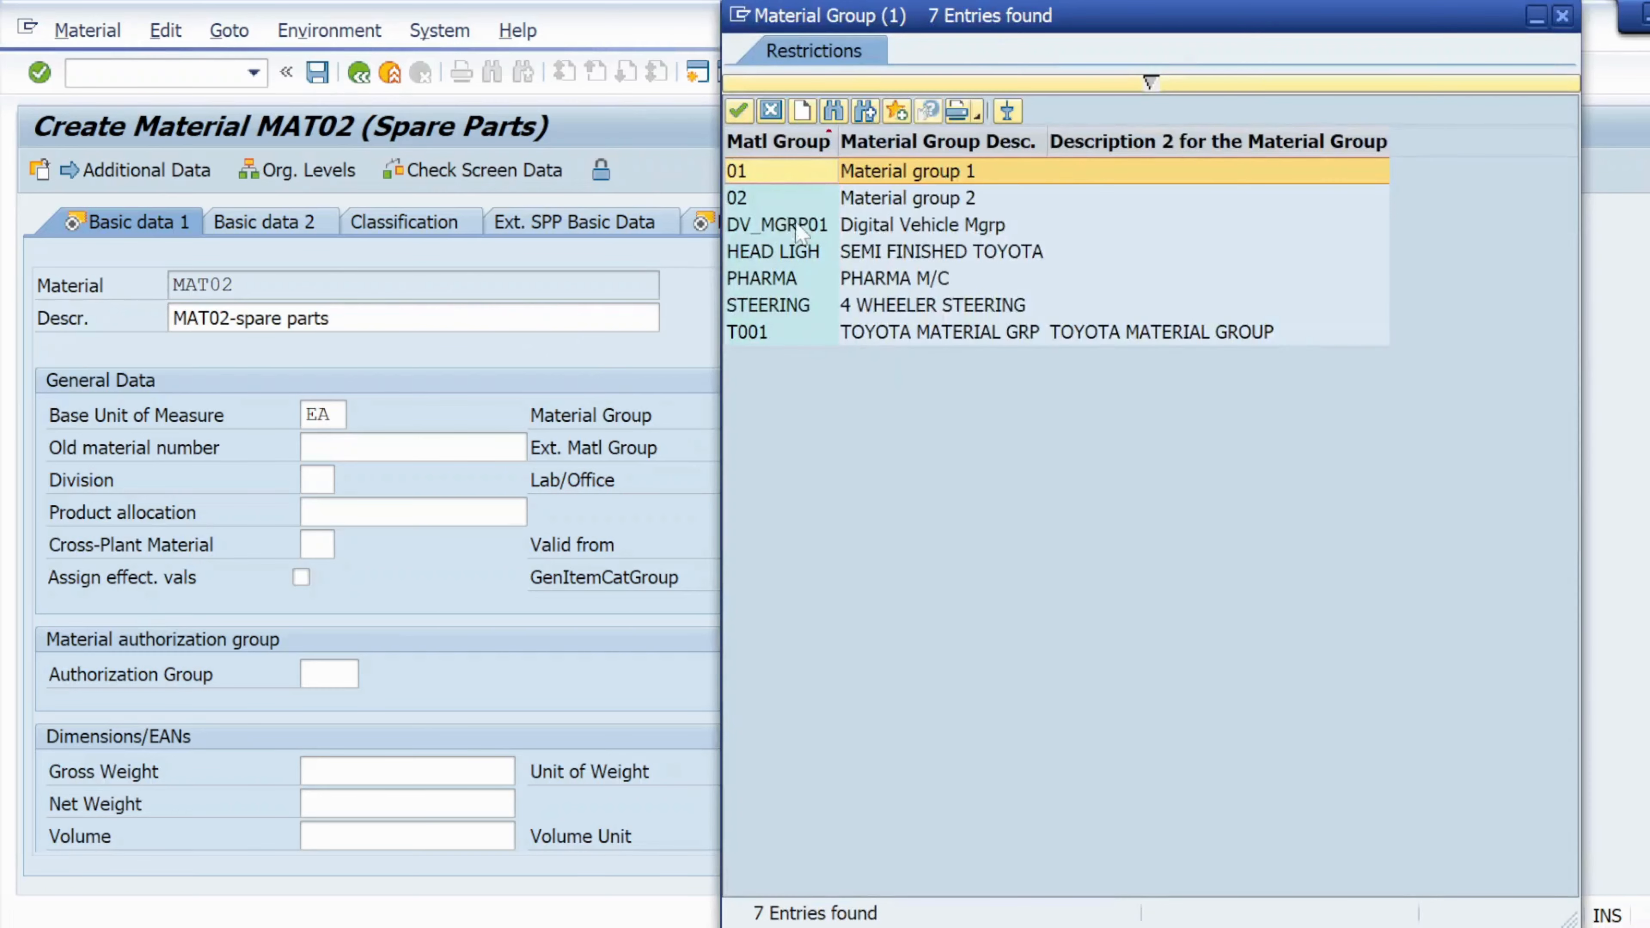
{"action": "double_click", "coordinate": [783, 172]}
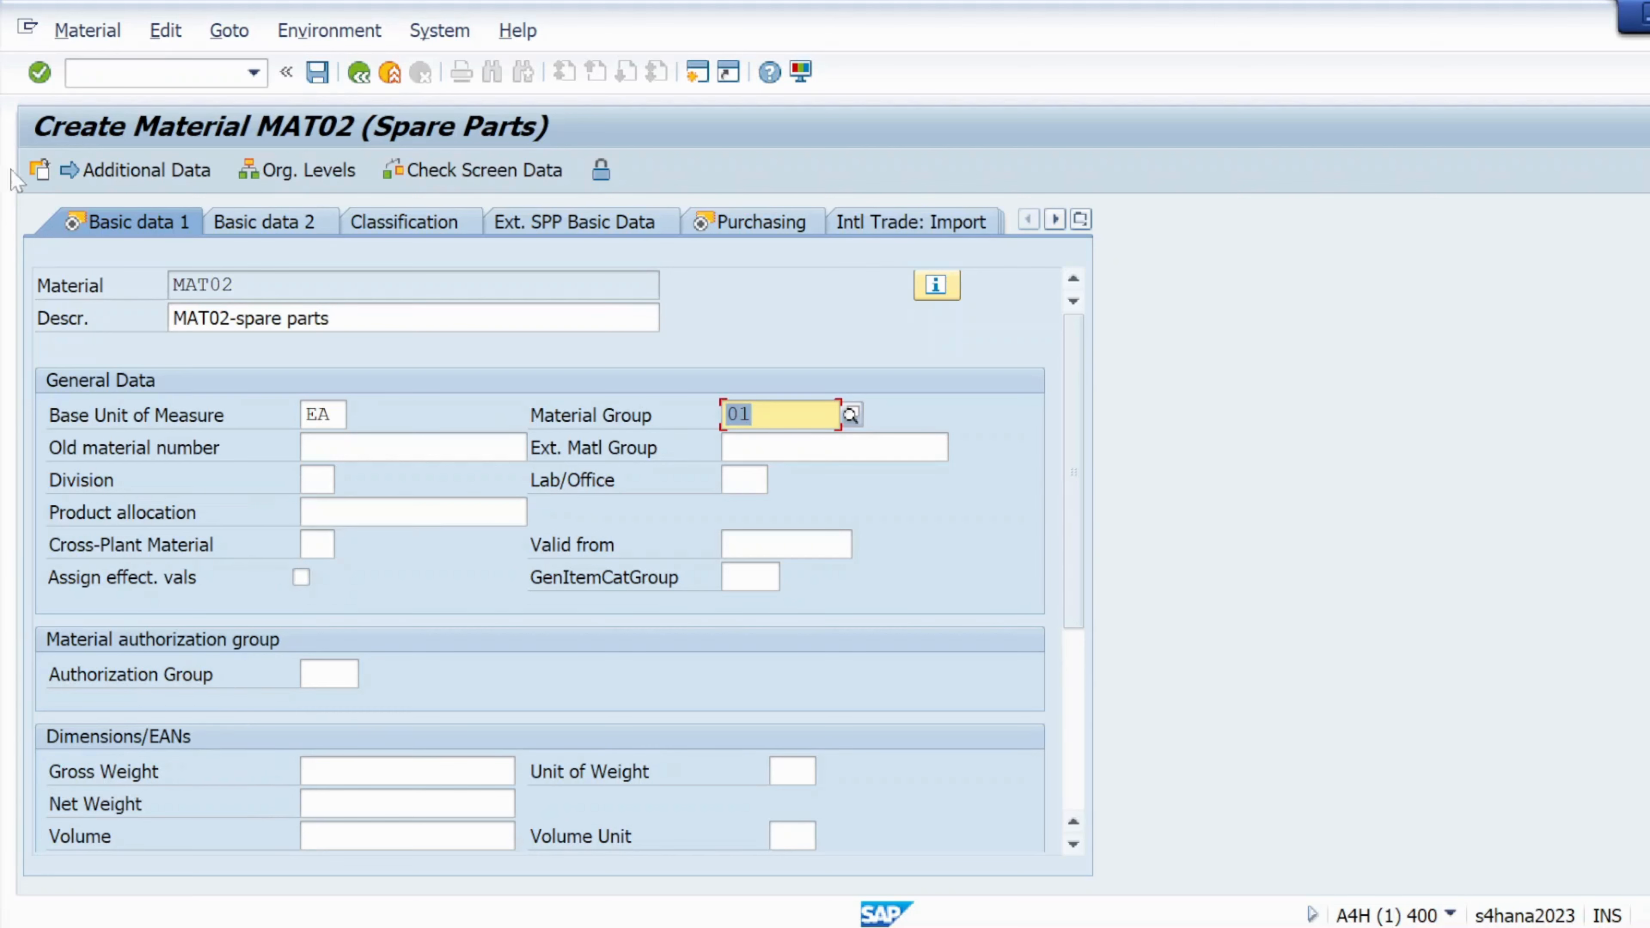
{"action": "left_click", "coordinate": [39, 72]}
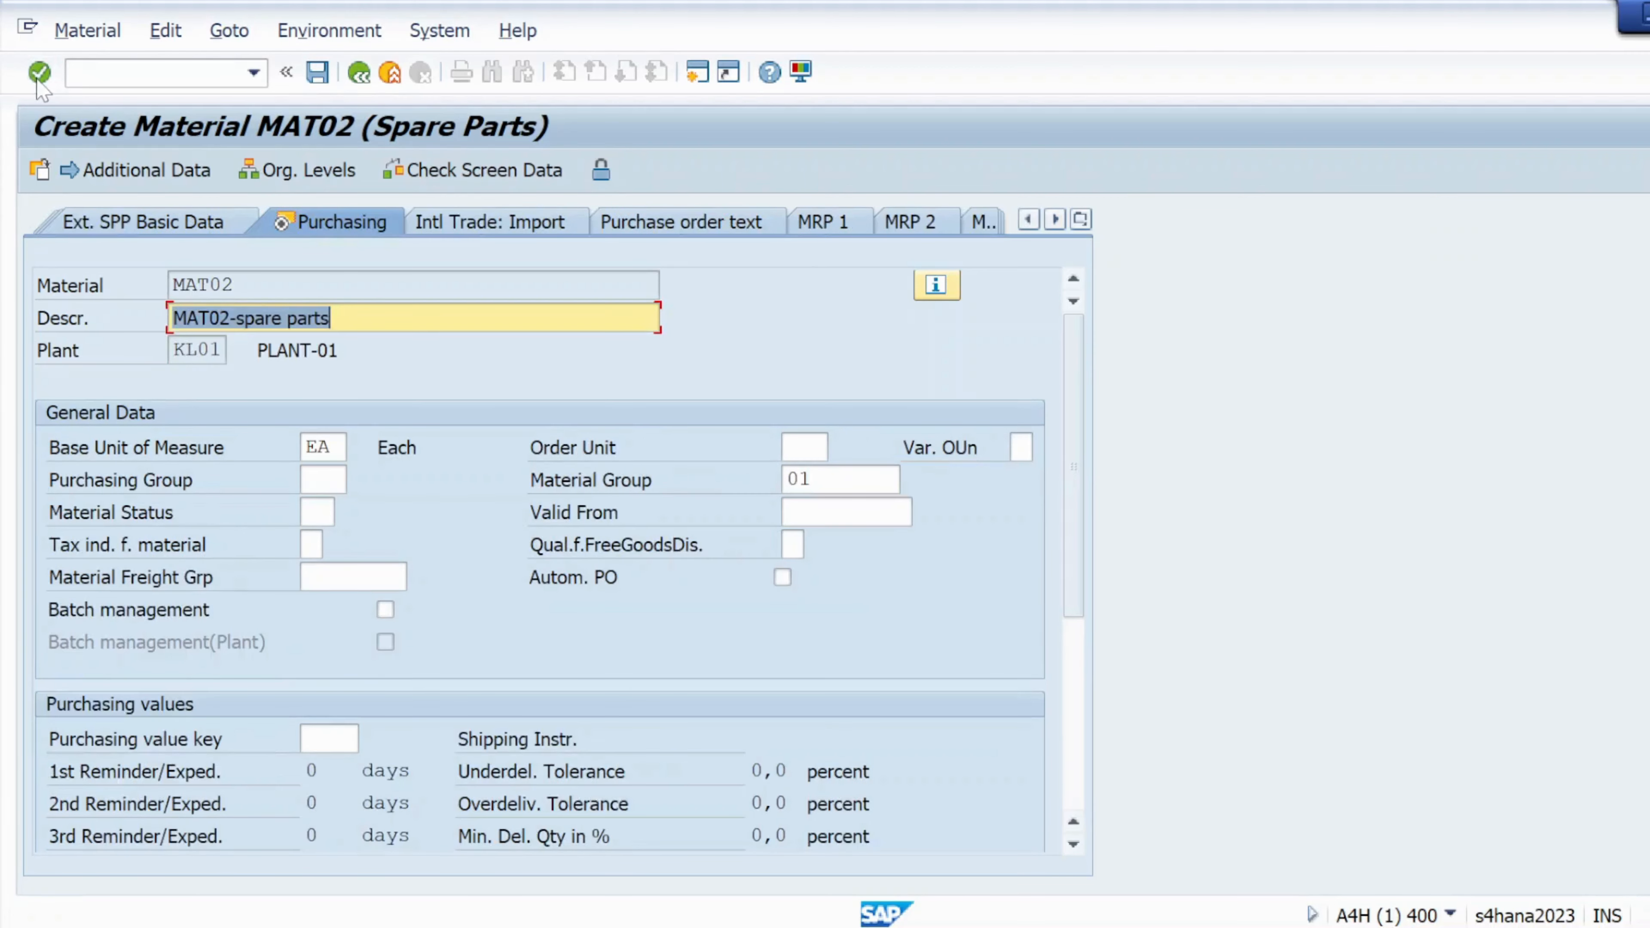
Skip past Purchasing and plant storage data and set valuation class 3040 Spare parts
{"action": "left_click", "coordinate": [39, 72]}
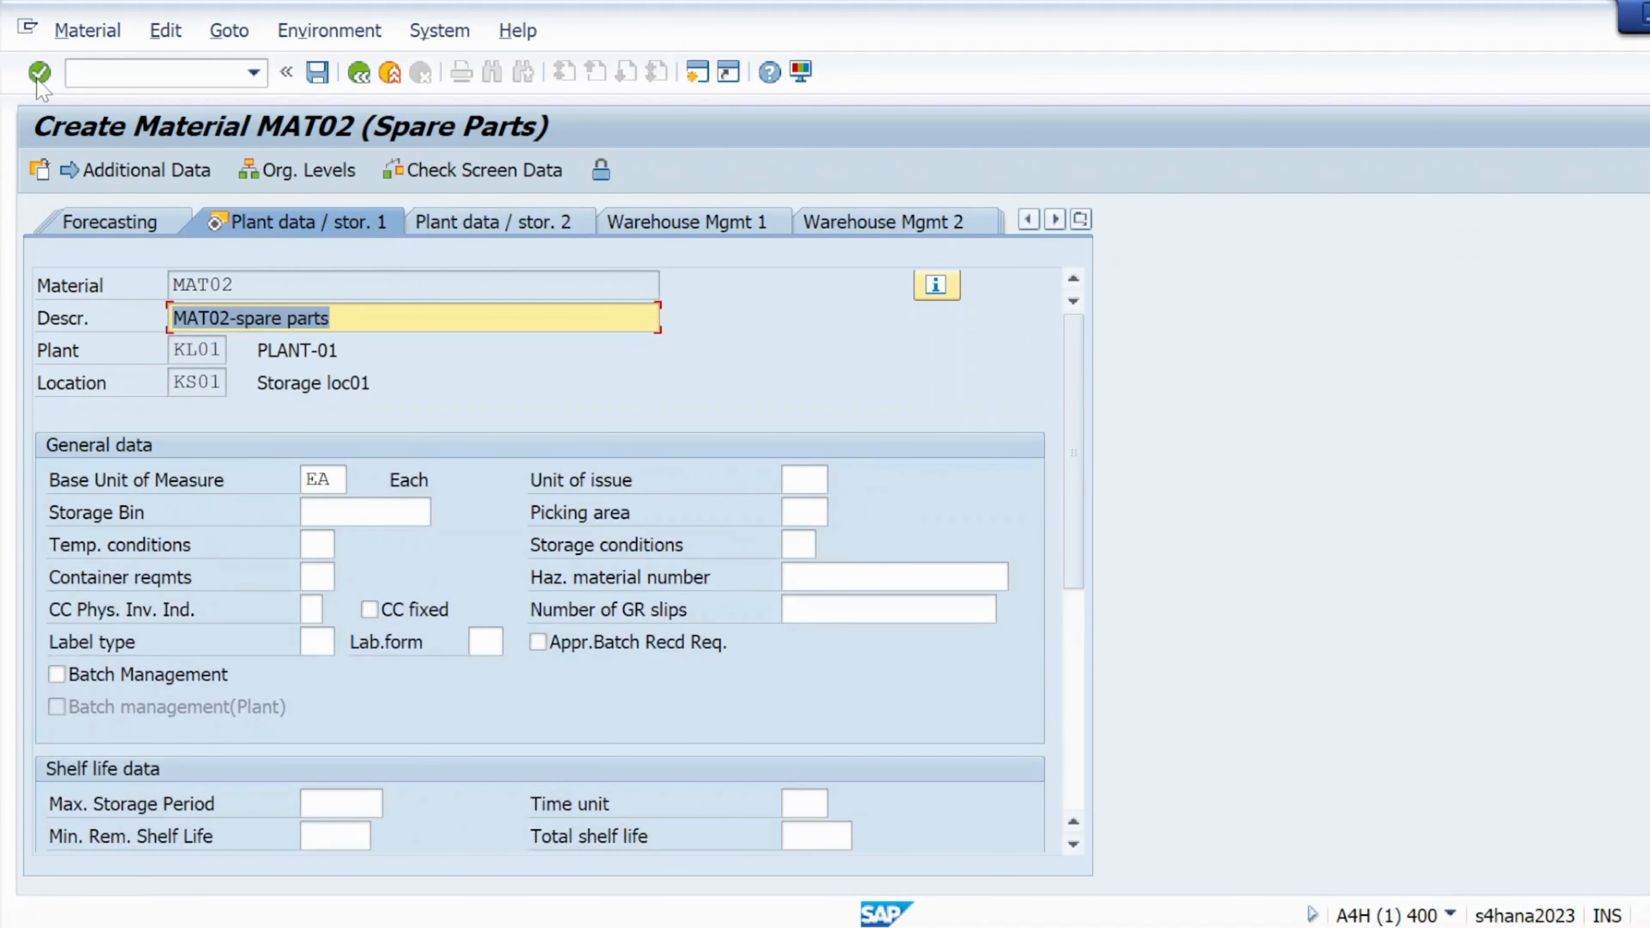
{"action": "left_click", "coordinate": [39, 72]}
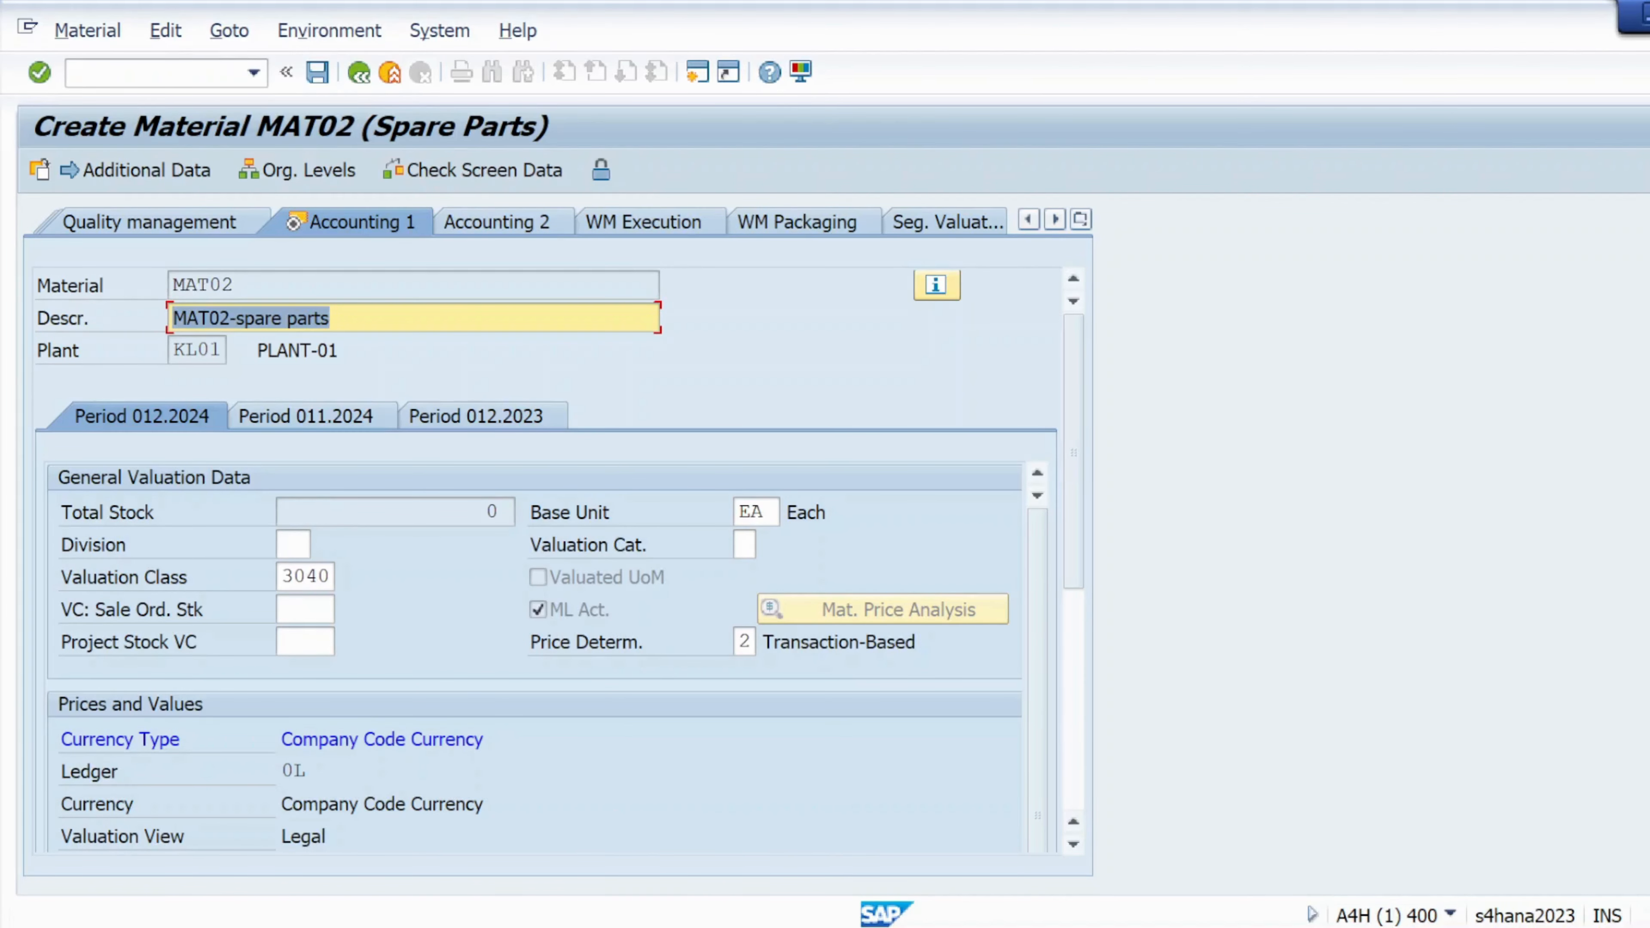
{"action": "left_click", "coordinate": [319, 577]}
{"action": "left_click", "coordinate": [345, 576]}
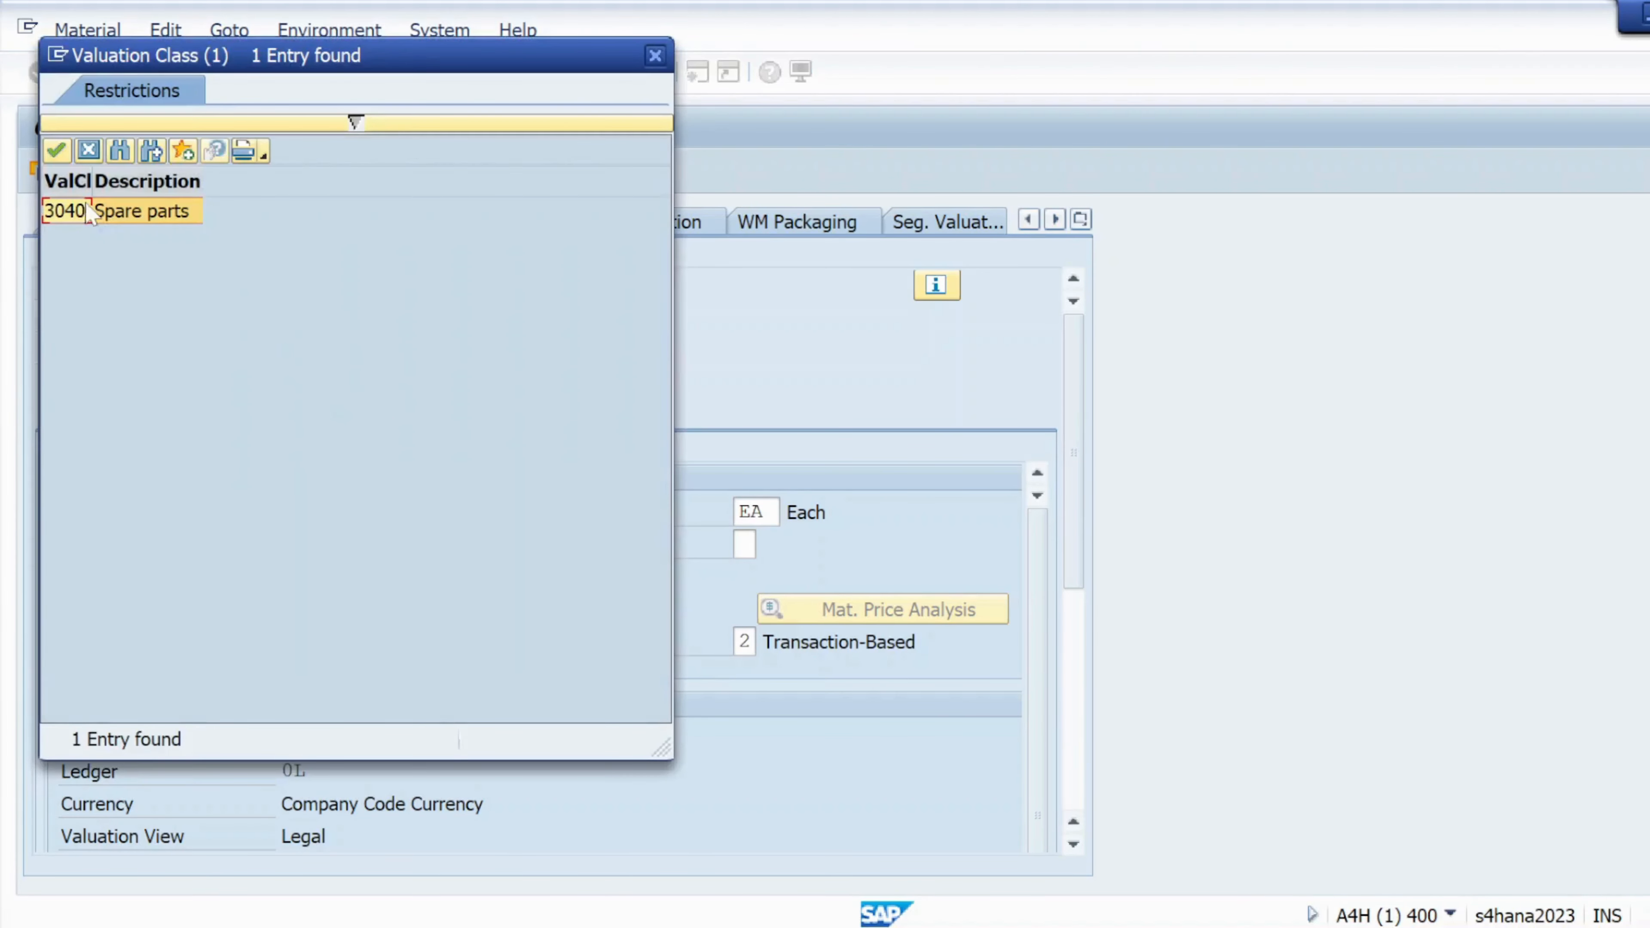
{"action": "left_click", "coordinate": [122, 215]}
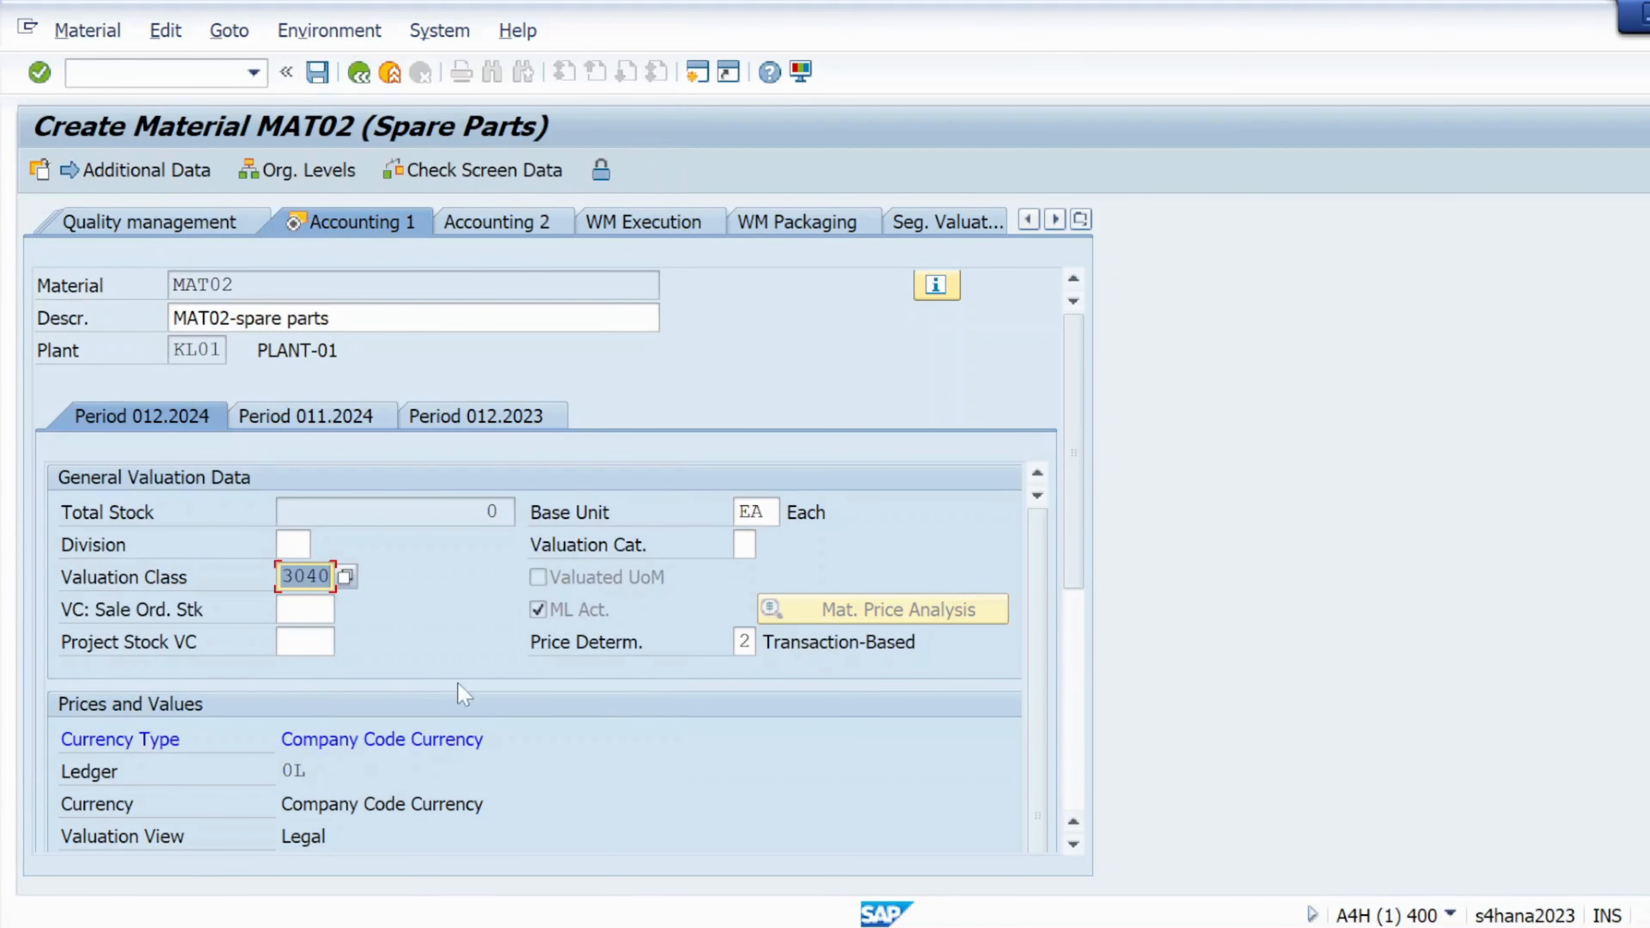
{"action": "scroll", "coordinate": [407, 669], "scroll_direction": "down", "scroll_amount": 1}
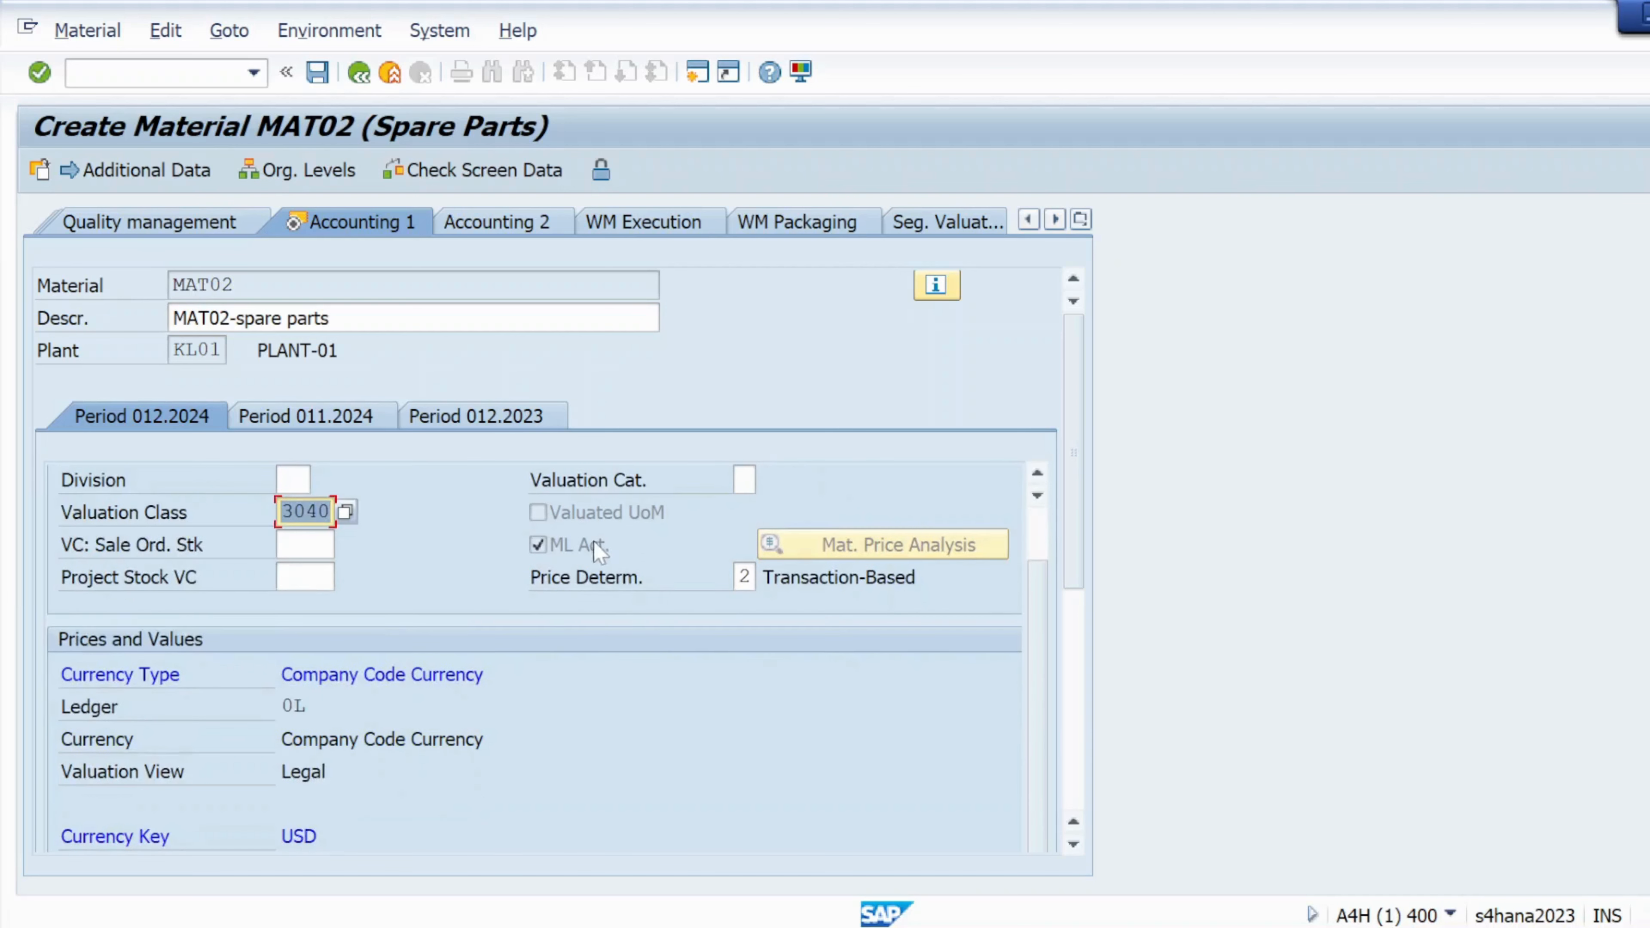
{"action": "scroll", "coordinate": [437, 669], "scroll_direction": "down", "scroll_amount": 3}
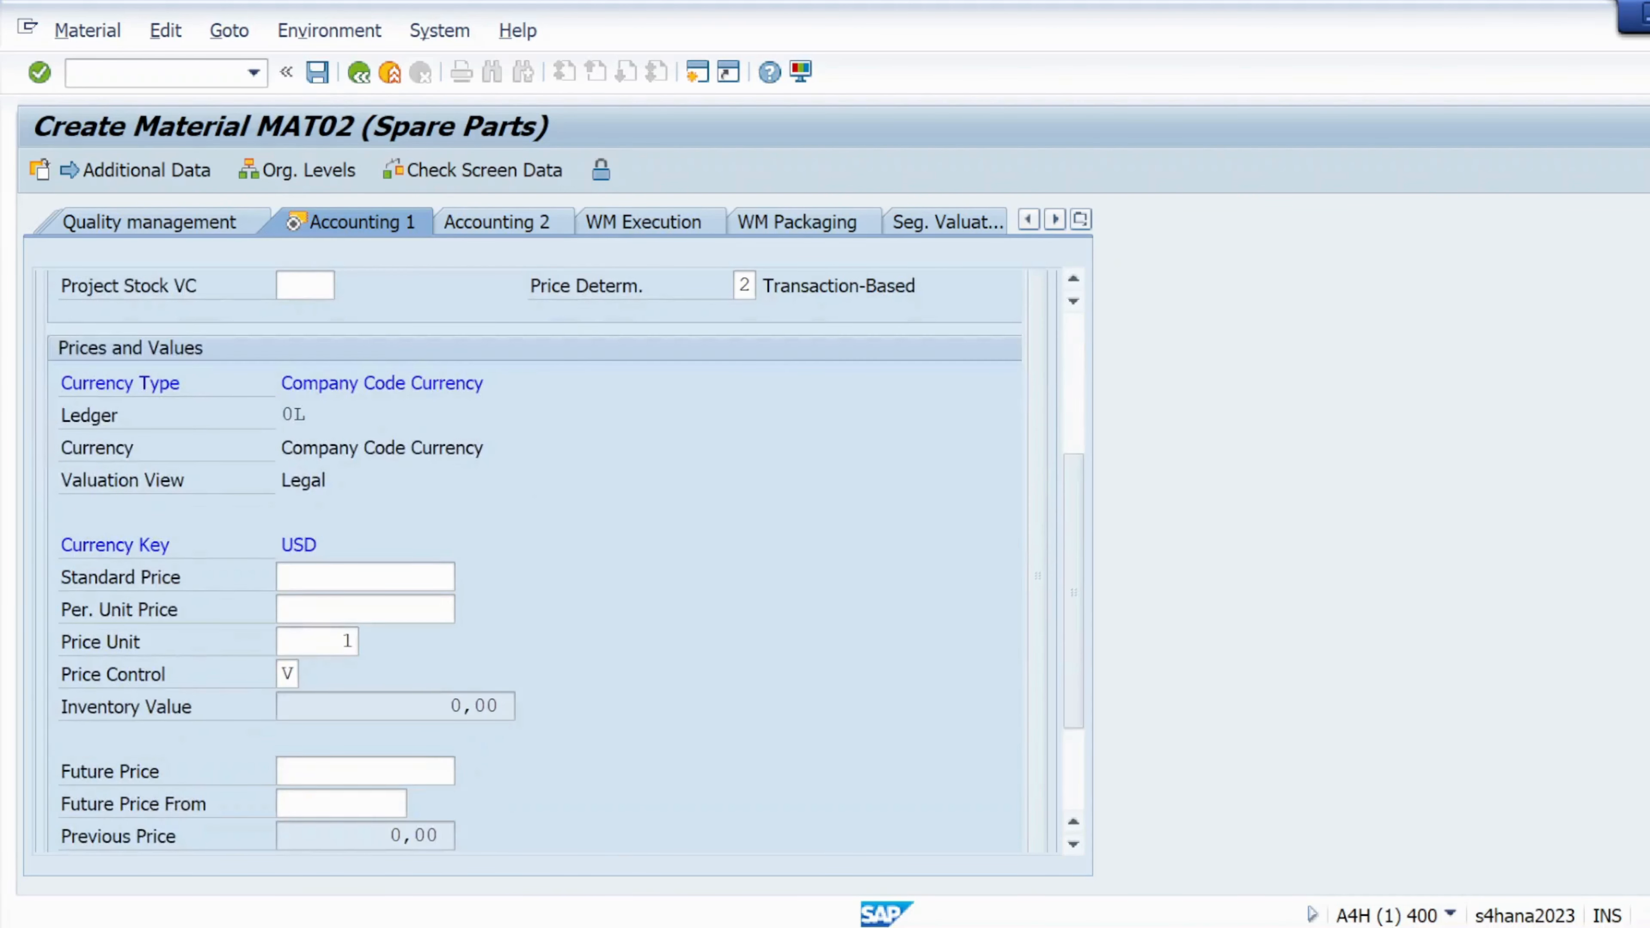
Enter a per-unit price of 100 next to the 100,00 USD standard price
{"action": "left_click", "coordinate": [365, 577]}
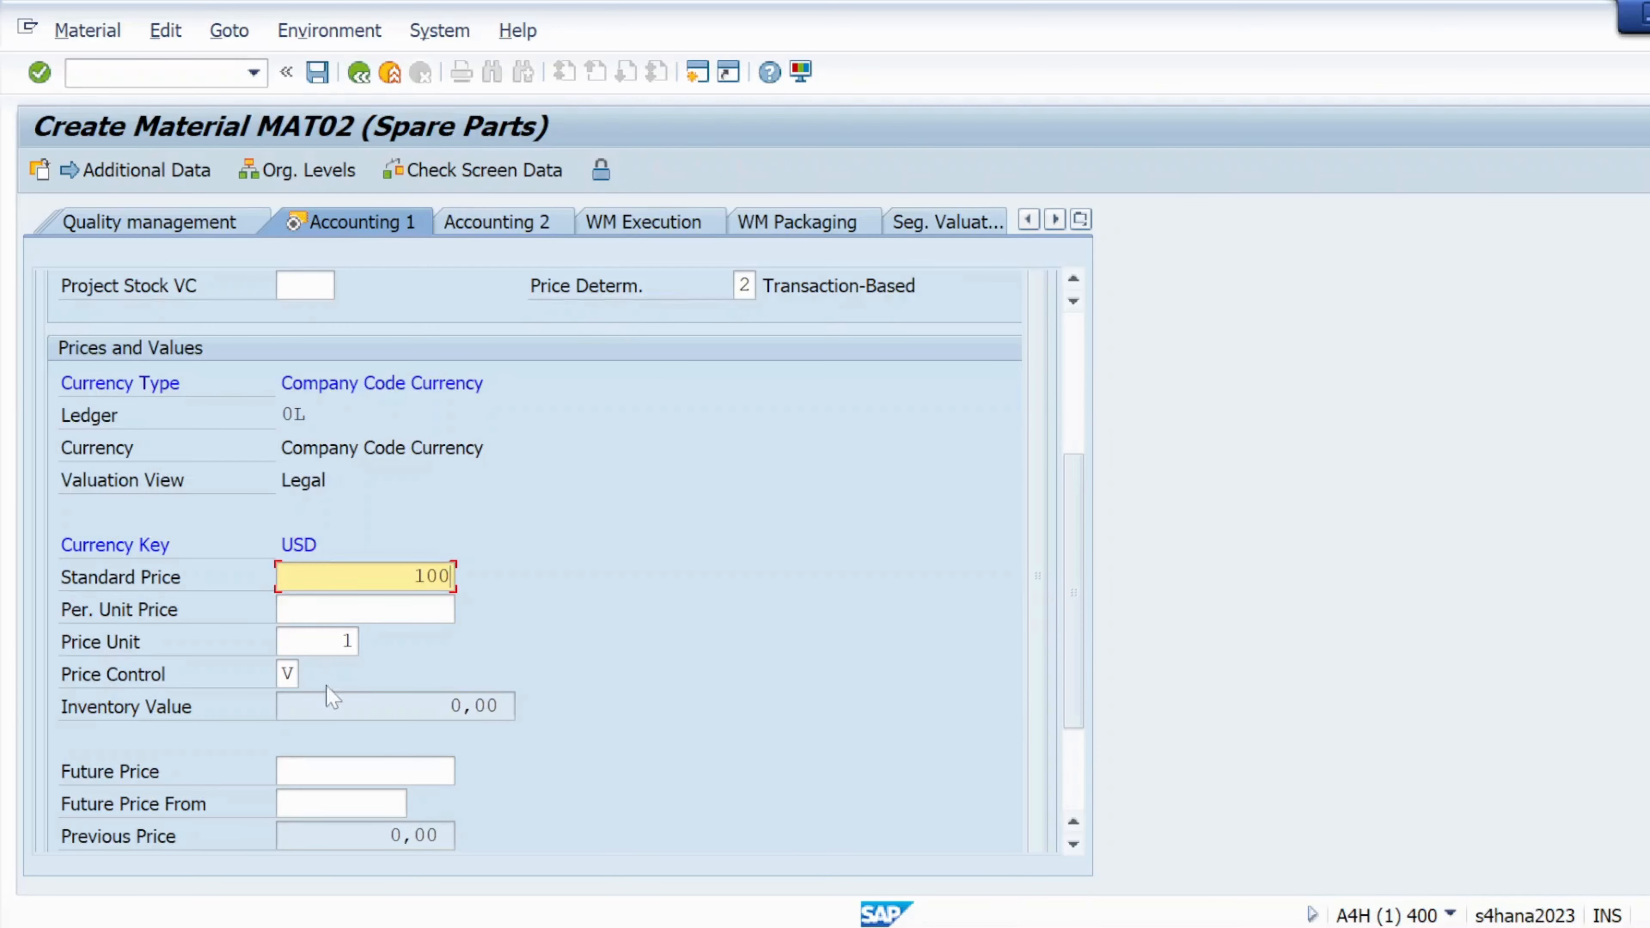
{"action": "scroll", "coordinate": [326, 416], "scroll_direction": "down", "scroll_amount": 2}
{"action": "scroll", "coordinate": [326, 416], "scroll_direction": "up", "scroll_amount": 5}
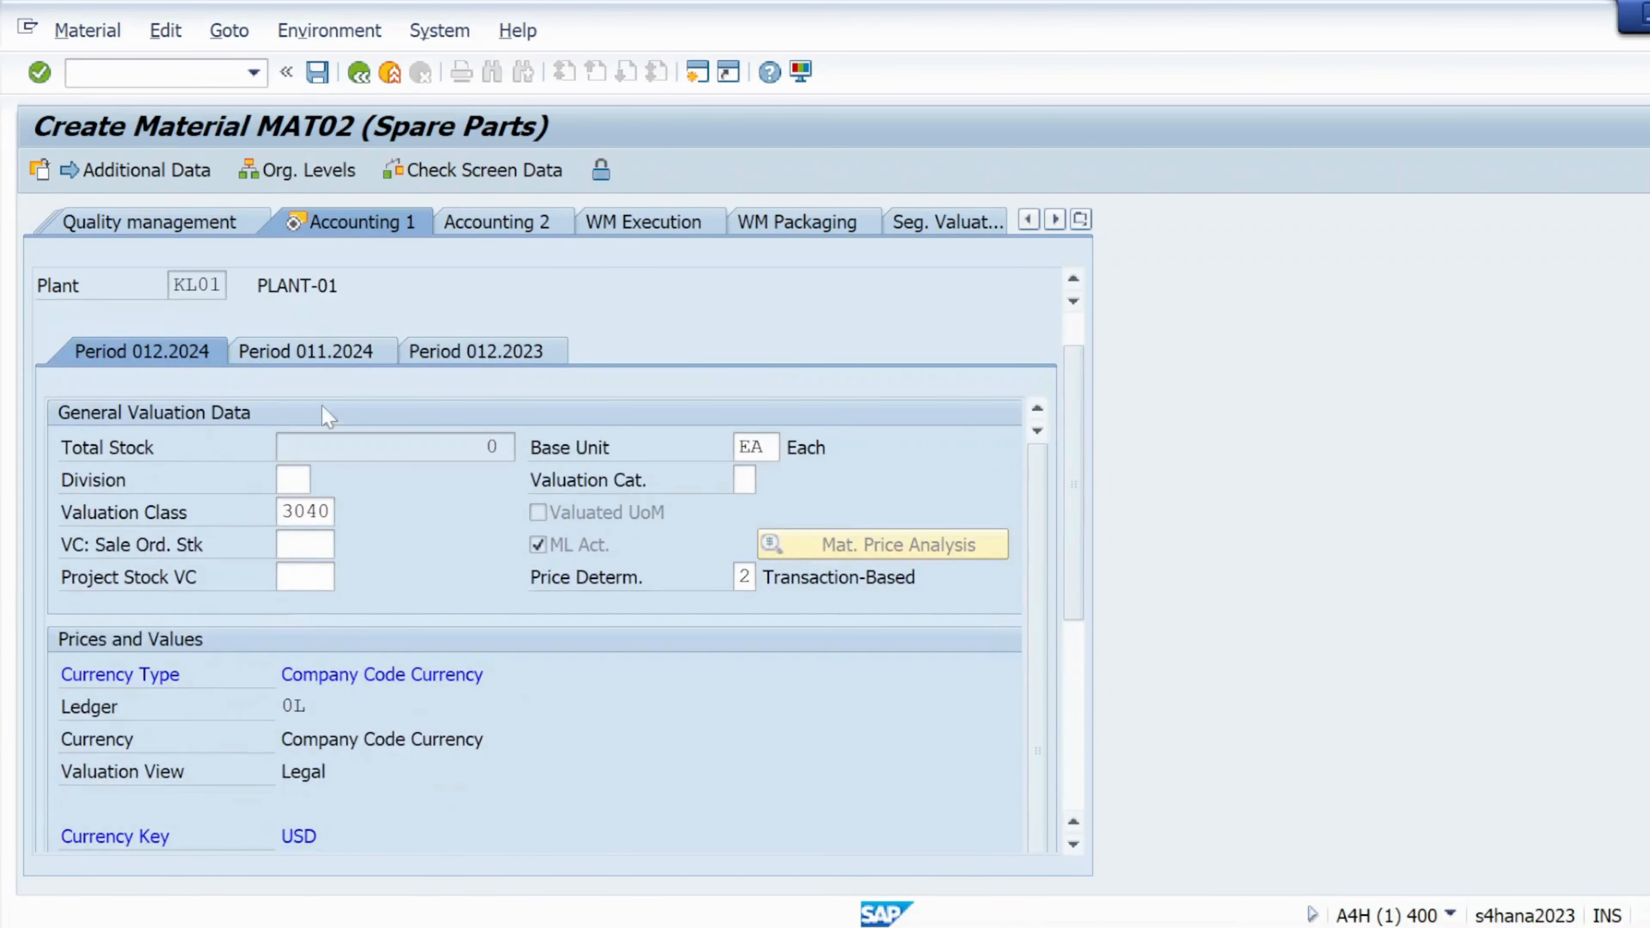
{"action": "left_click", "coordinate": [40, 73]}
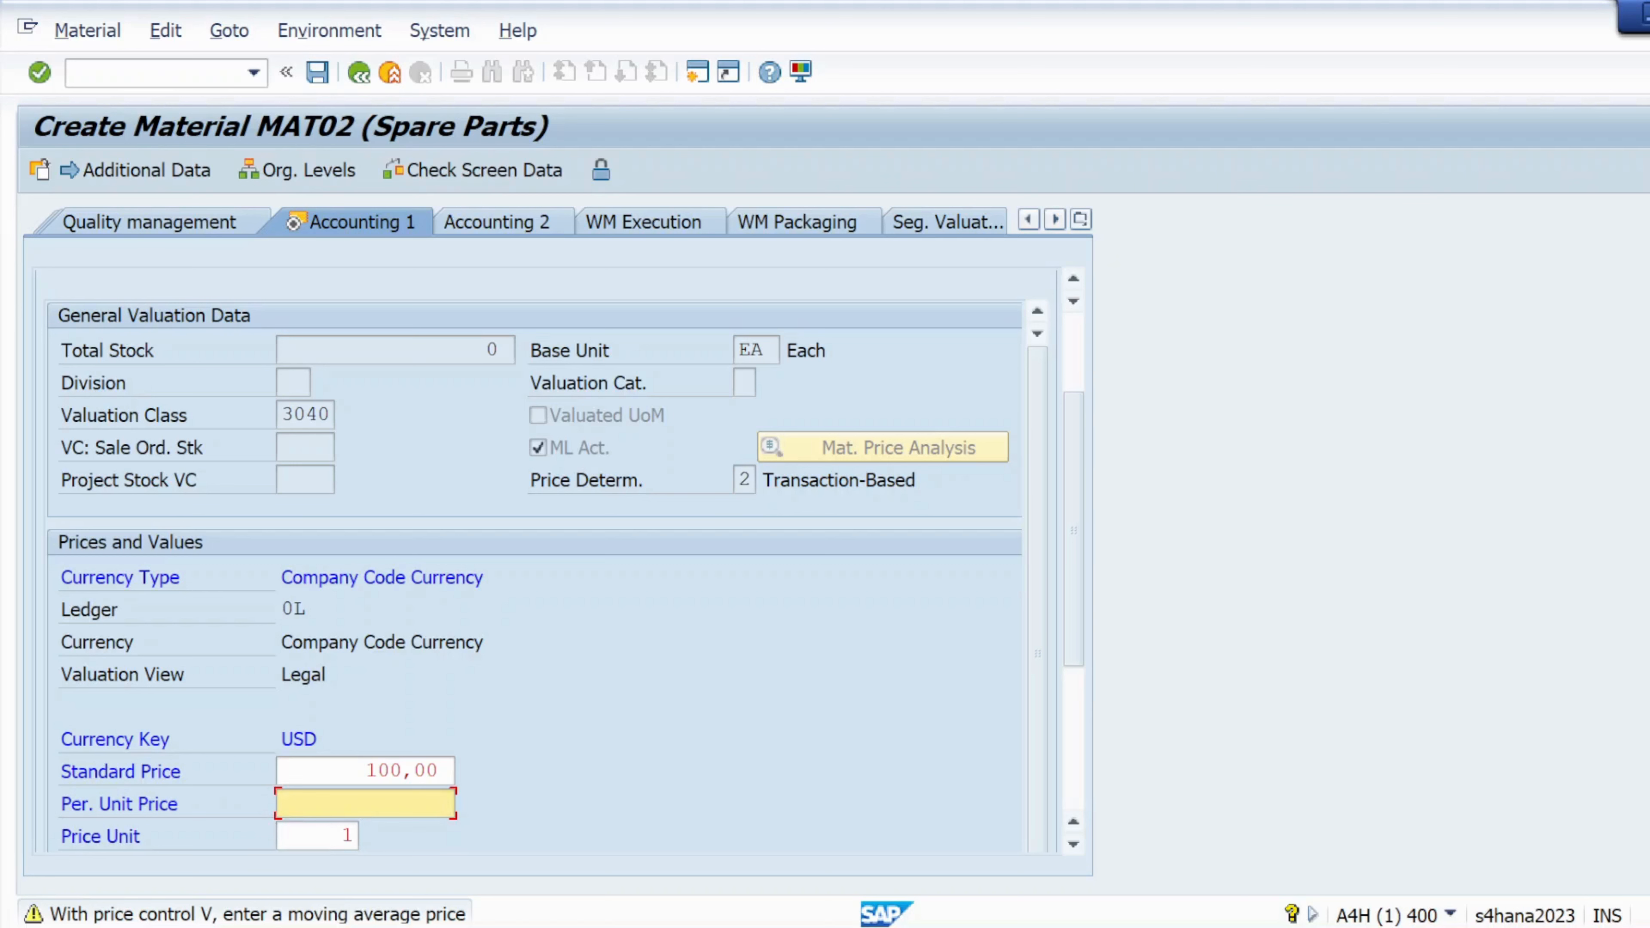
{"action": "type", "text": "1"}
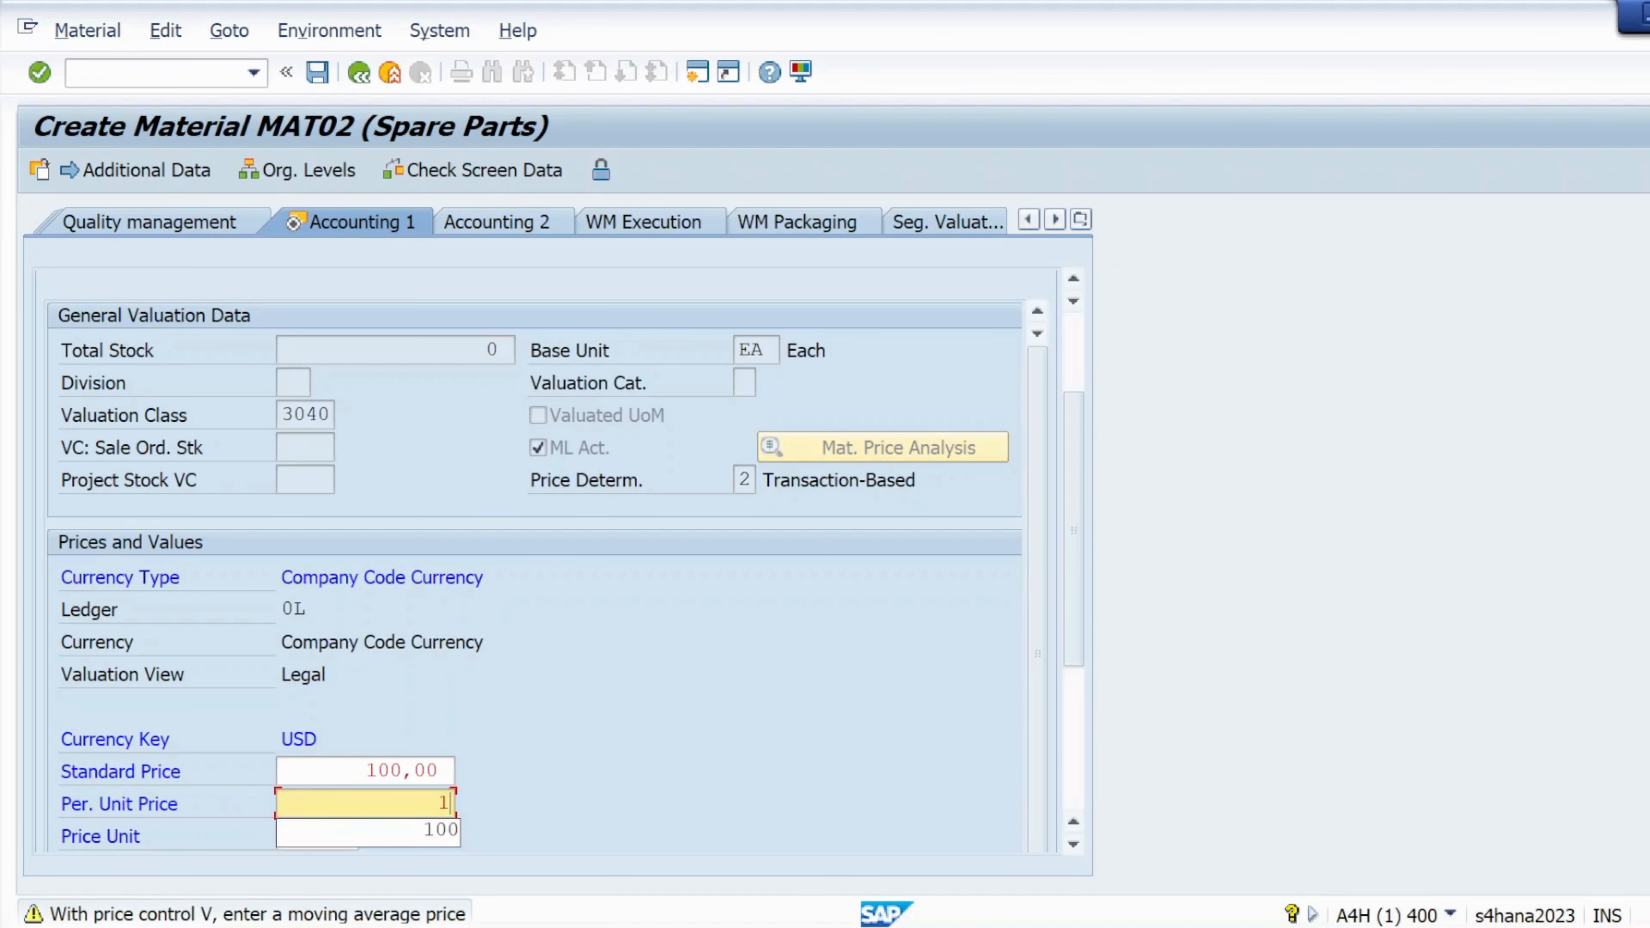
{"action": "type", "text": "00"}
{"action": "key", "text": "Return"}
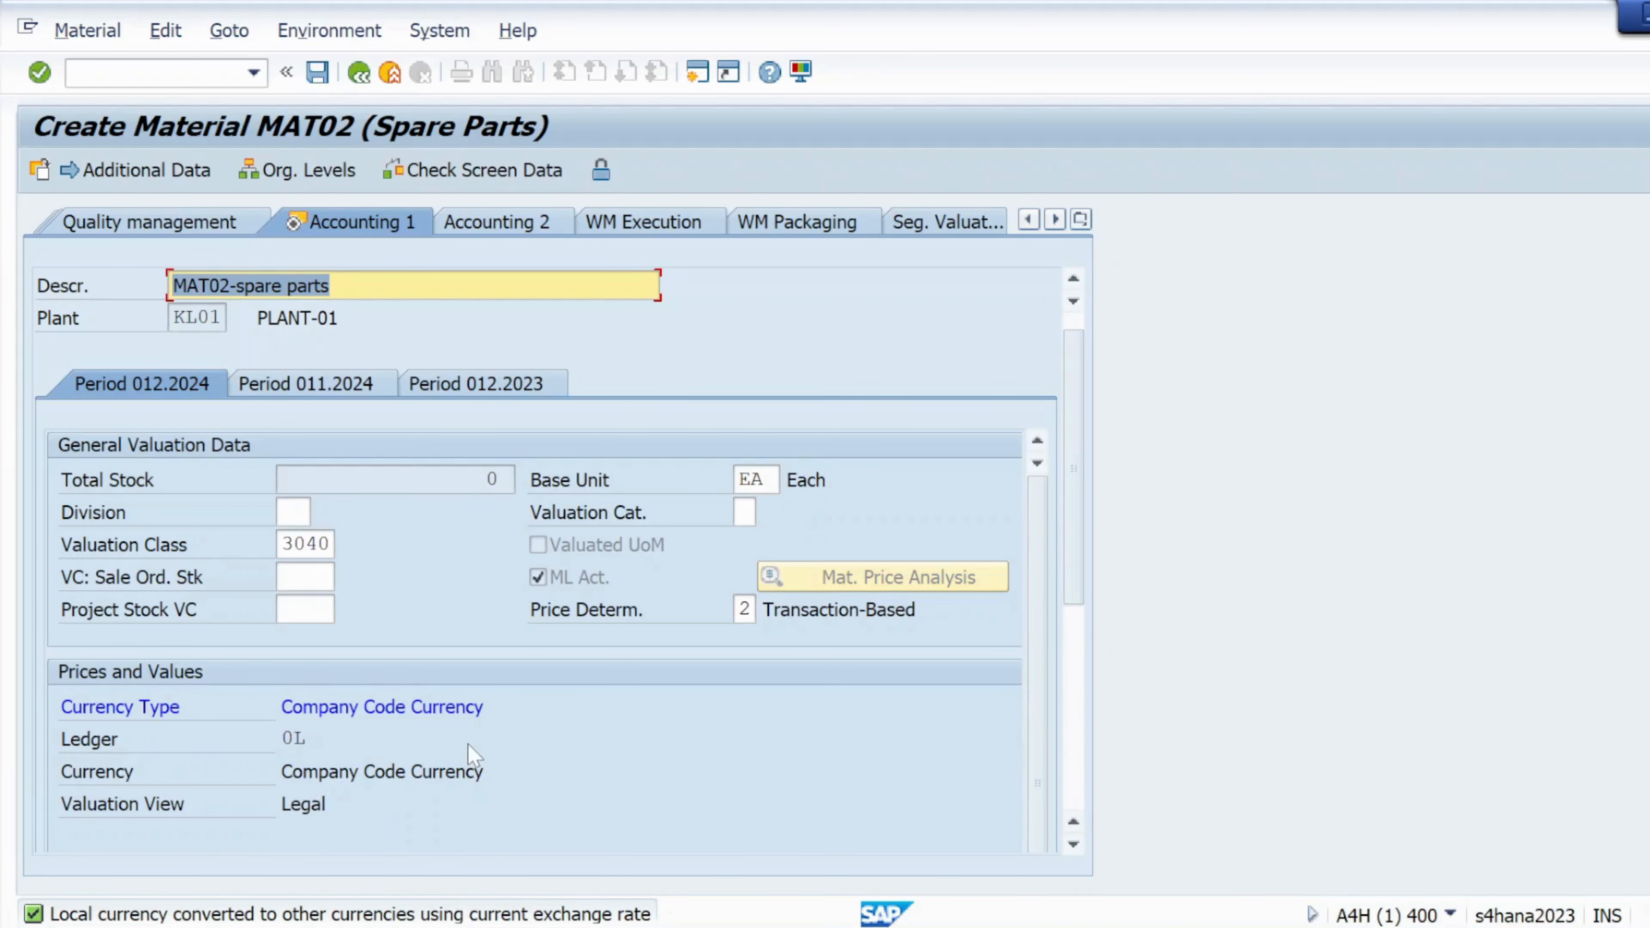
{"action": "scroll", "coordinate": [473, 754], "scroll_direction": "down", "scroll_amount": 3}
{"action": "scroll", "coordinate": [473, 754], "scroll_direction": "down", "scroll_amount": 1}
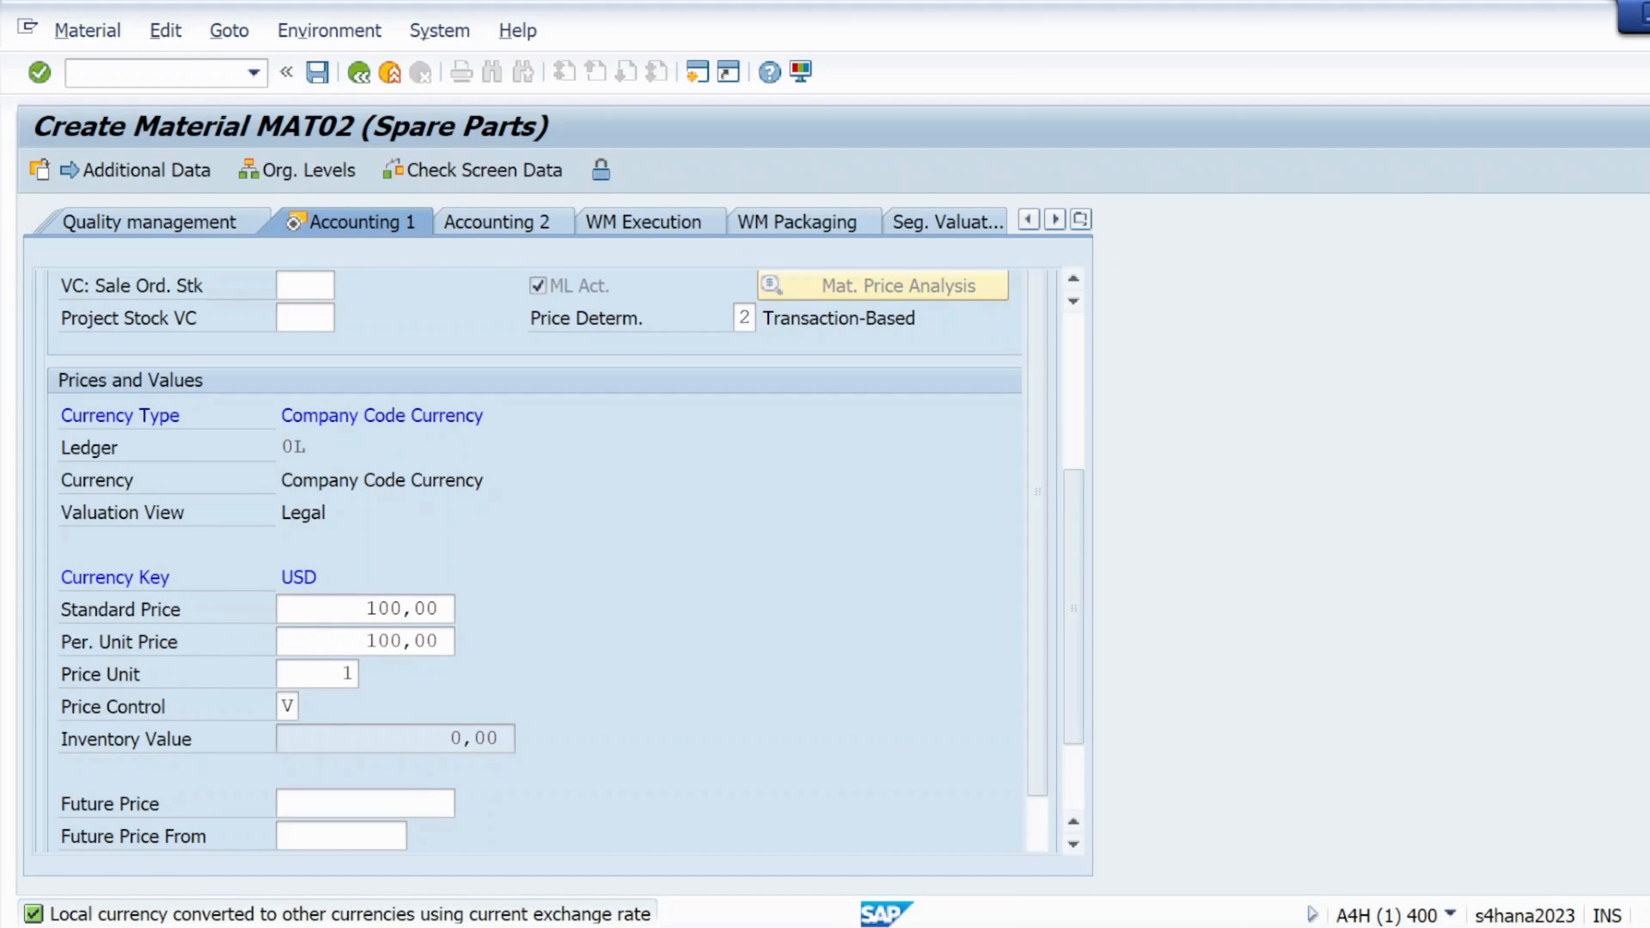
{"action": "scroll", "coordinate": [324, 776], "scroll_direction": "down", "scroll_amount": 2}
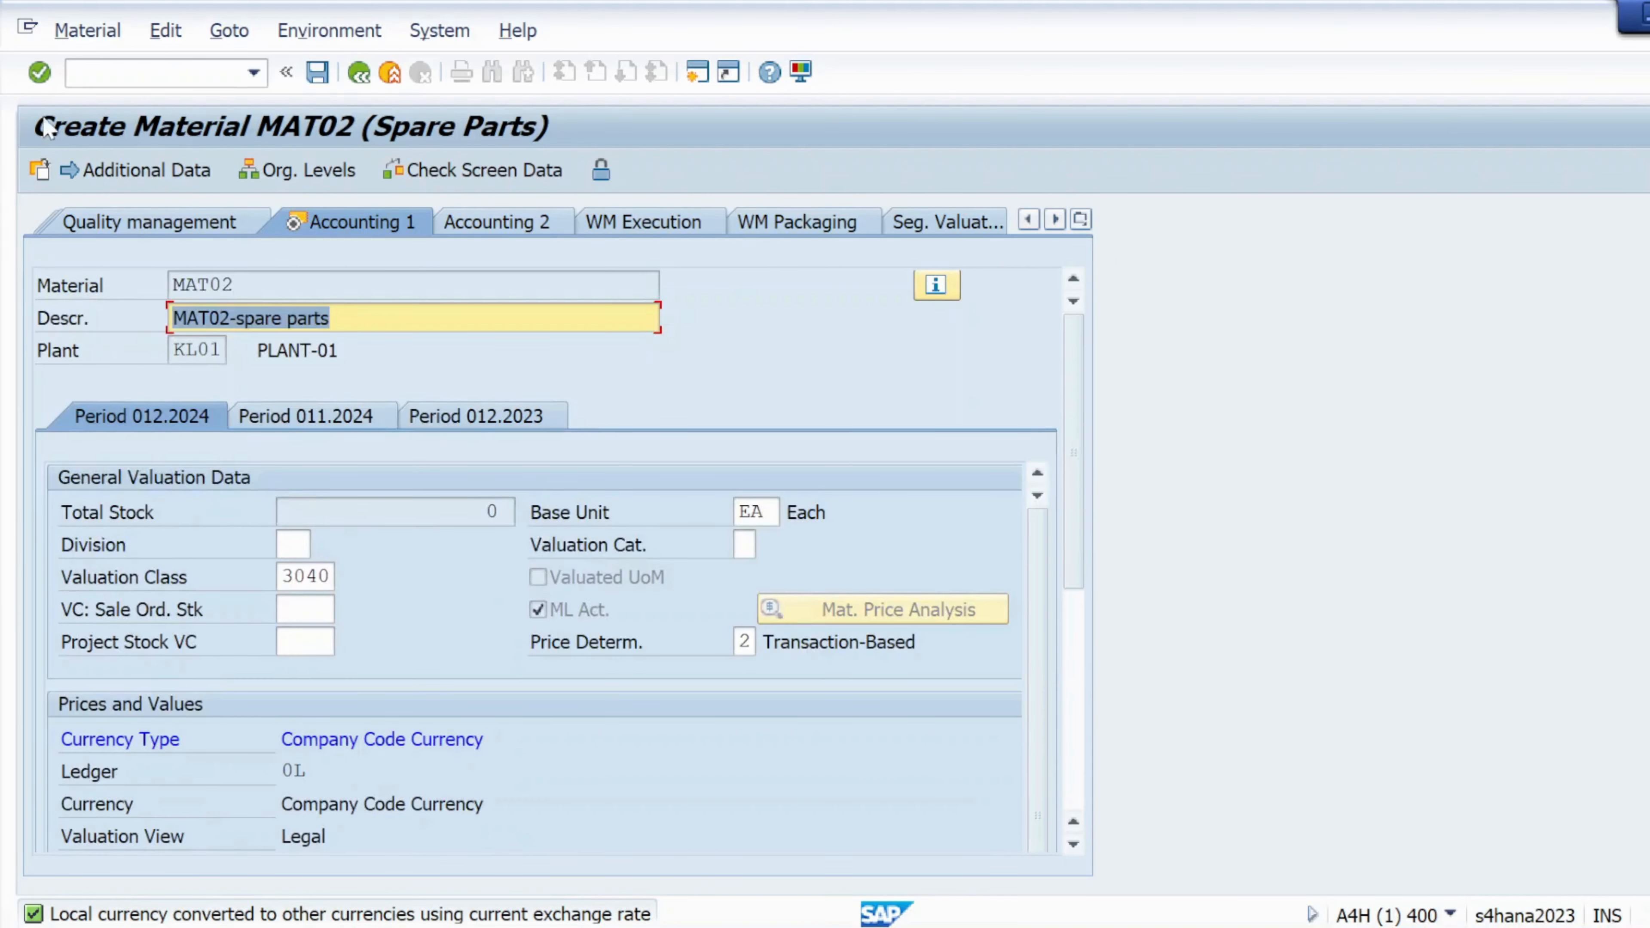
Save MAT02 and select the text of its 'Material MAT02 created' message
{"action": "left_click", "coordinate": [43, 81]}
{"action": "left_click", "coordinate": [41, 77]}
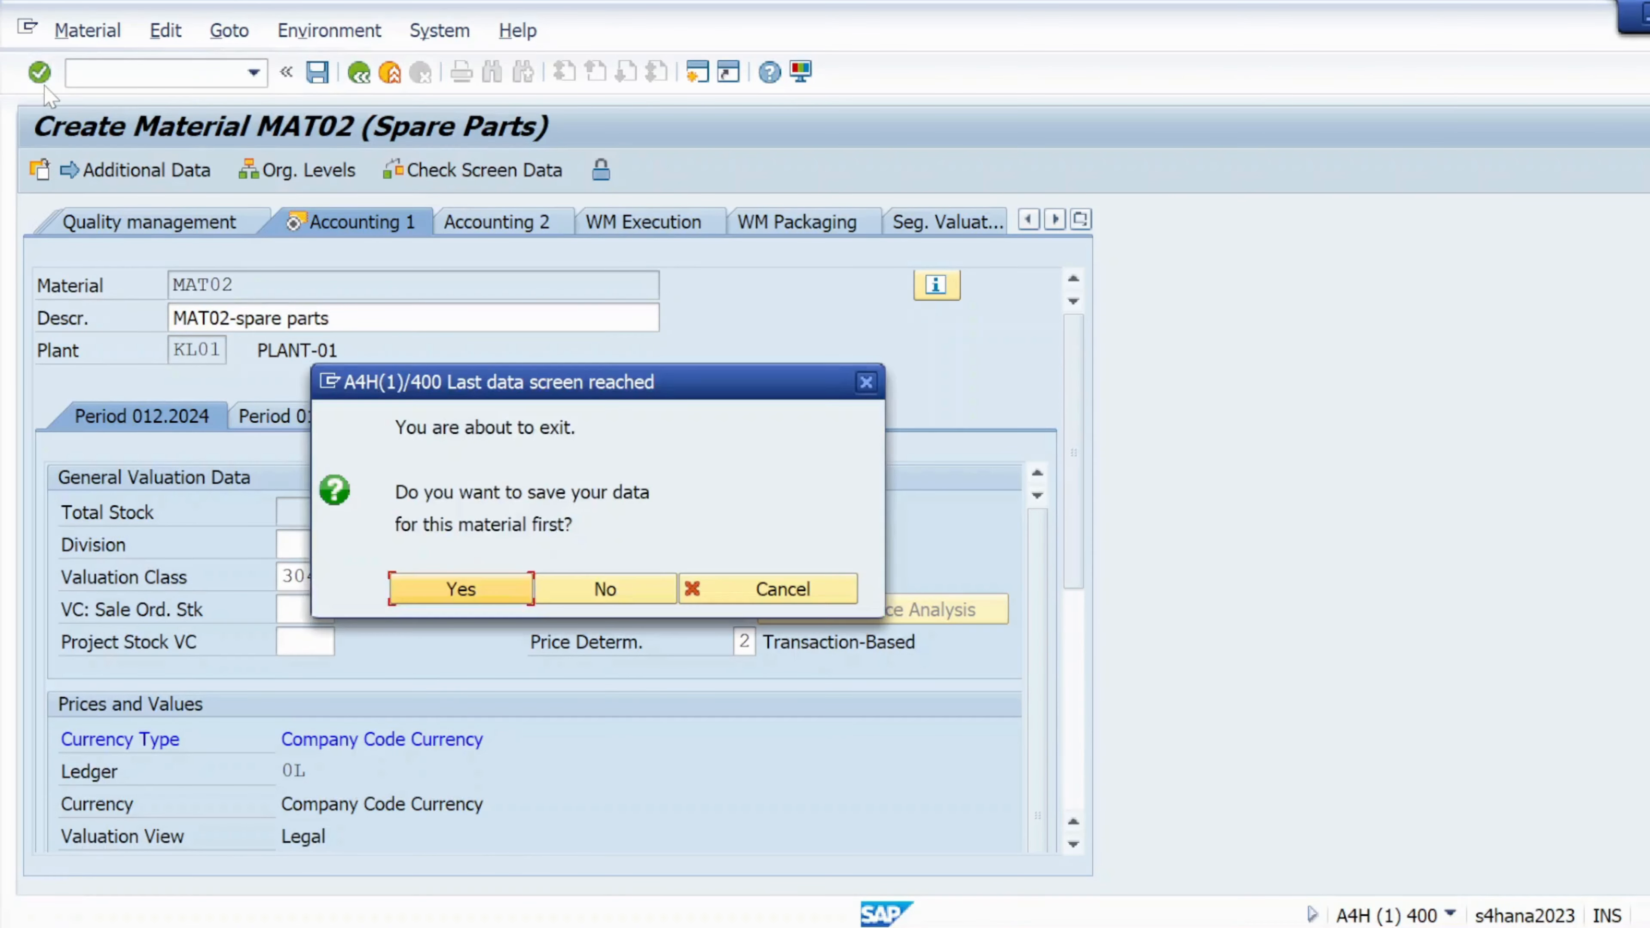
{"action": "left_click", "coordinate": [452, 594]}
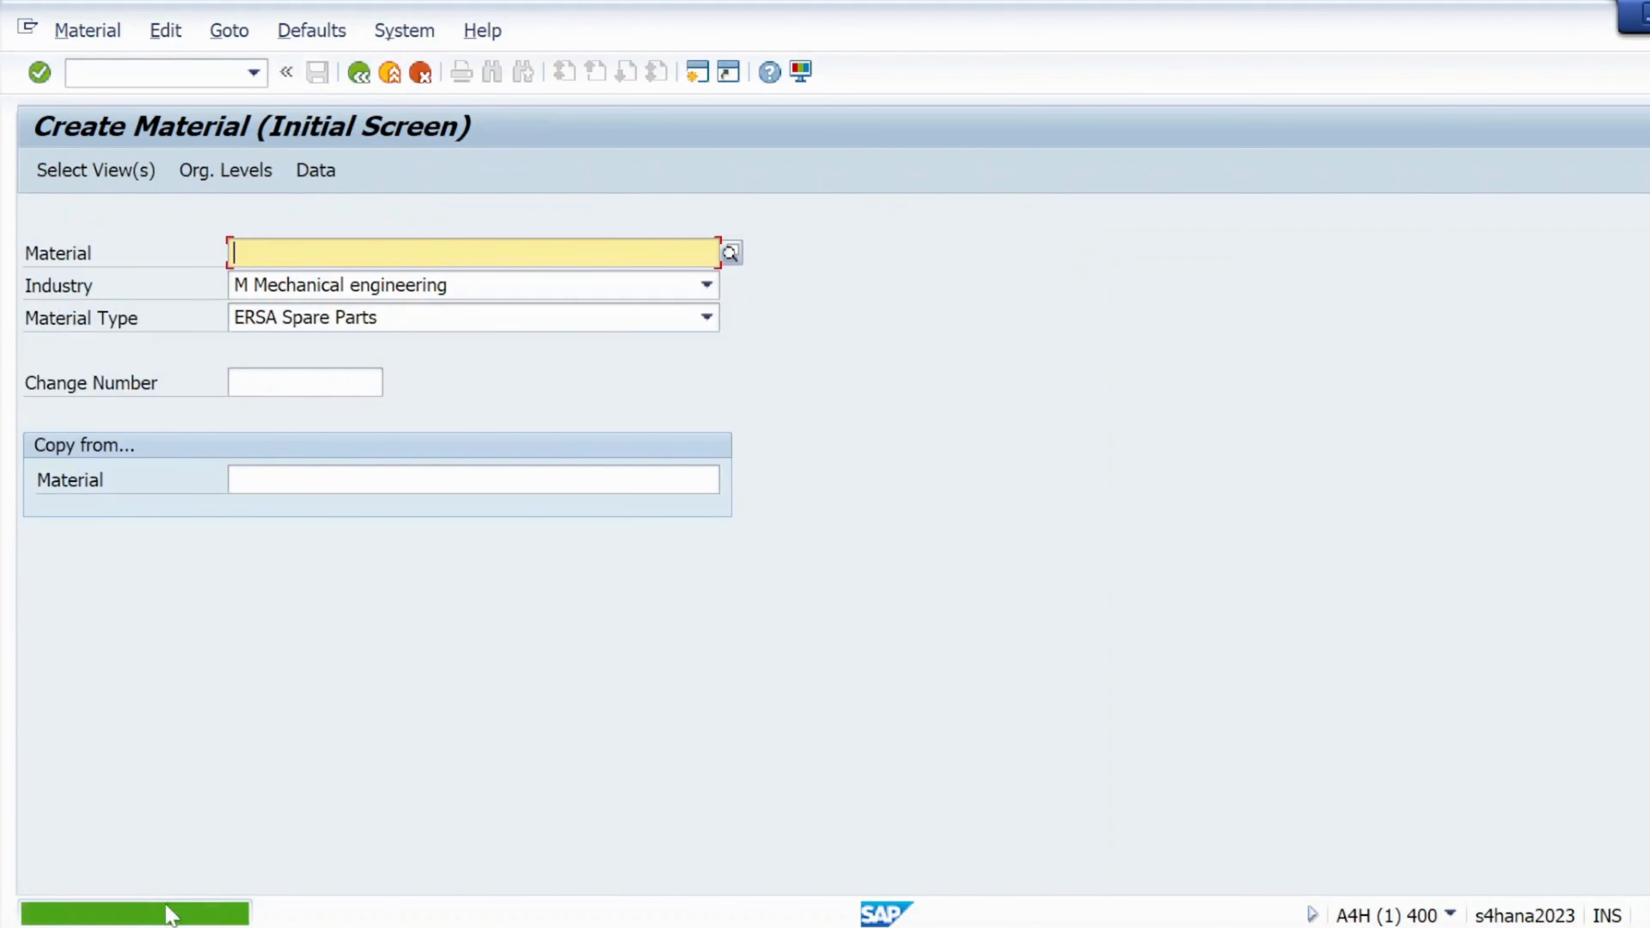
{"action": "double_click", "coordinate": [171, 913]}
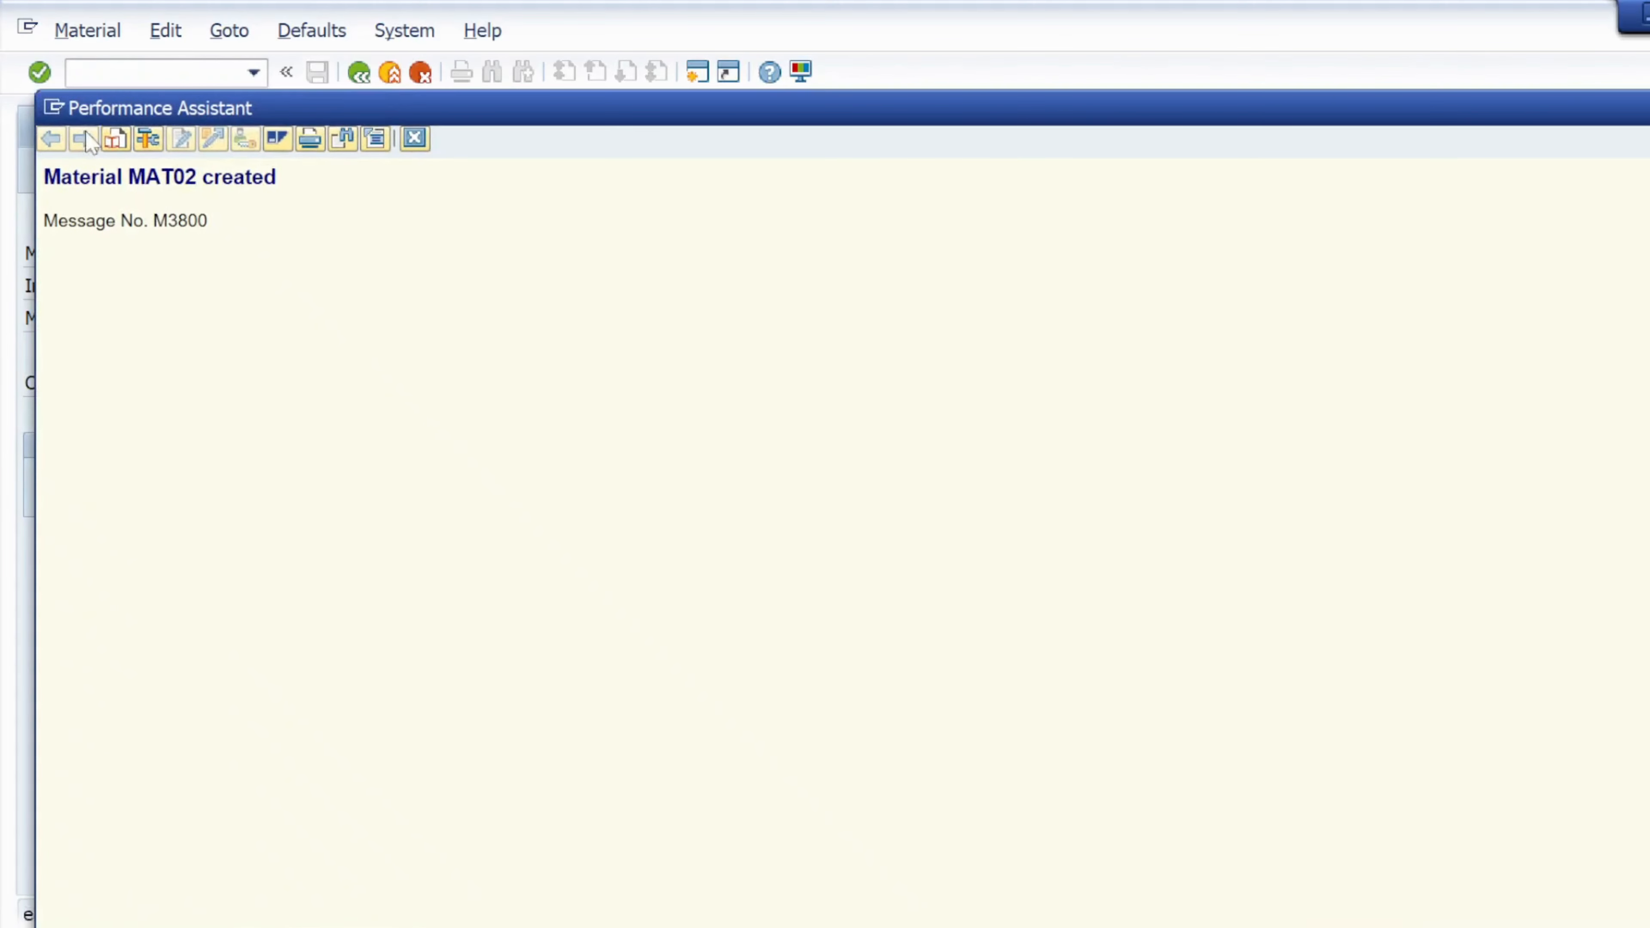
{"action": "left_click_drag", "start_coordinate": [44, 176], "coordinate": [277, 176]}
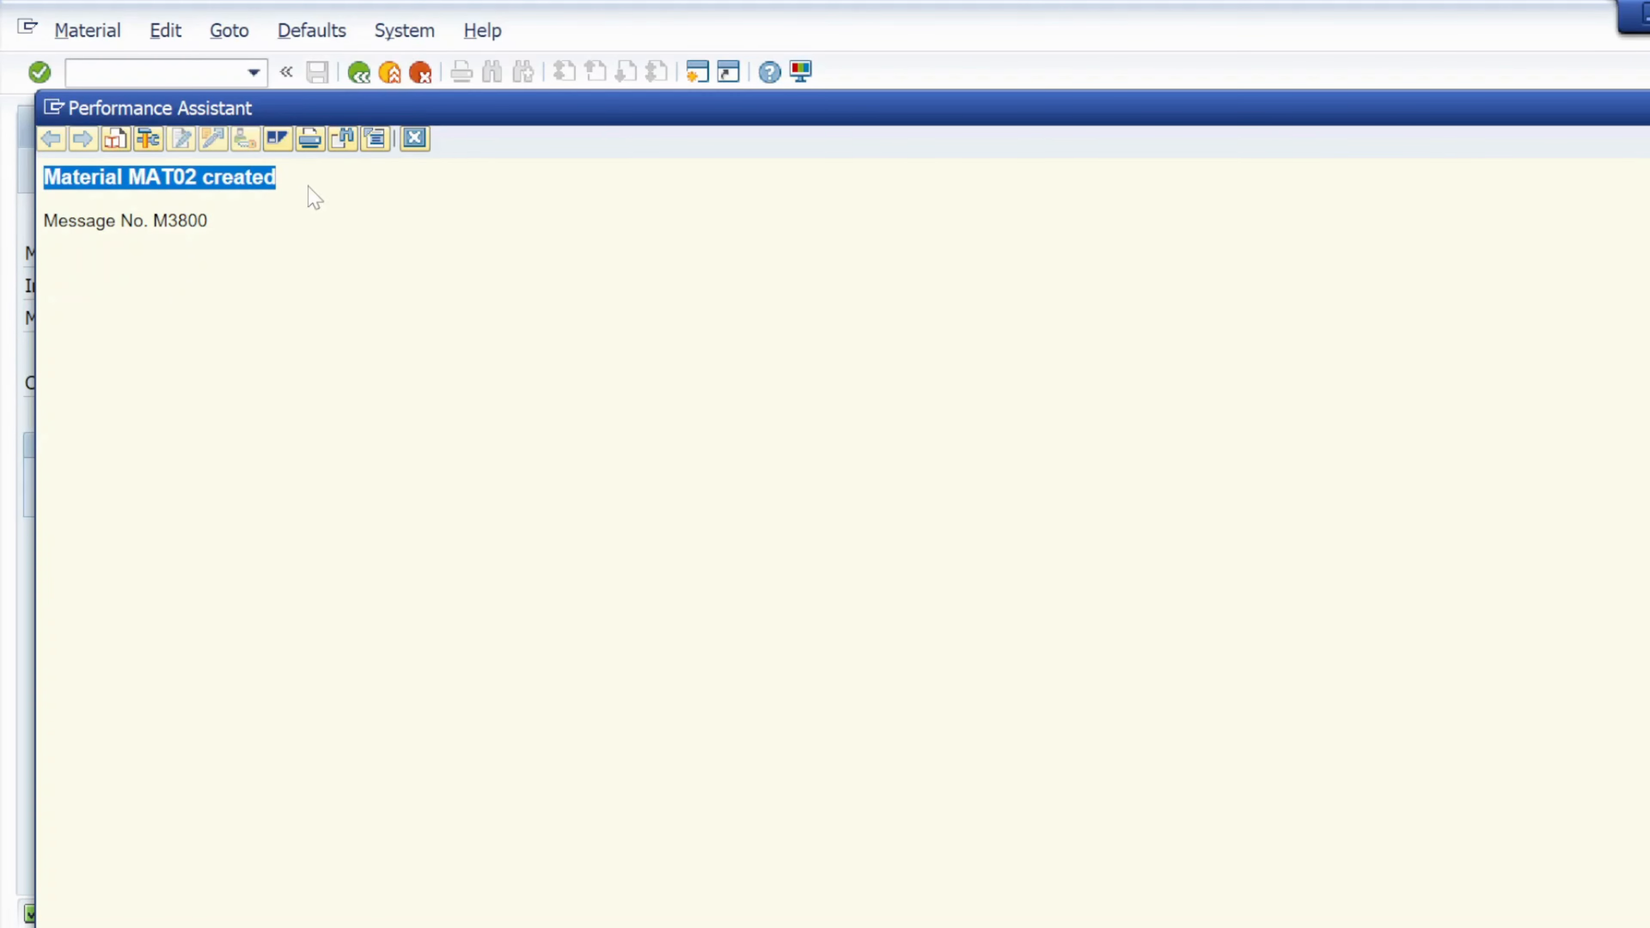
Paste 'Material MAT02 created' into cell C5 of the Excel Master Data-MMR sheet
{"action": "key", "text": "alt+Tab"}
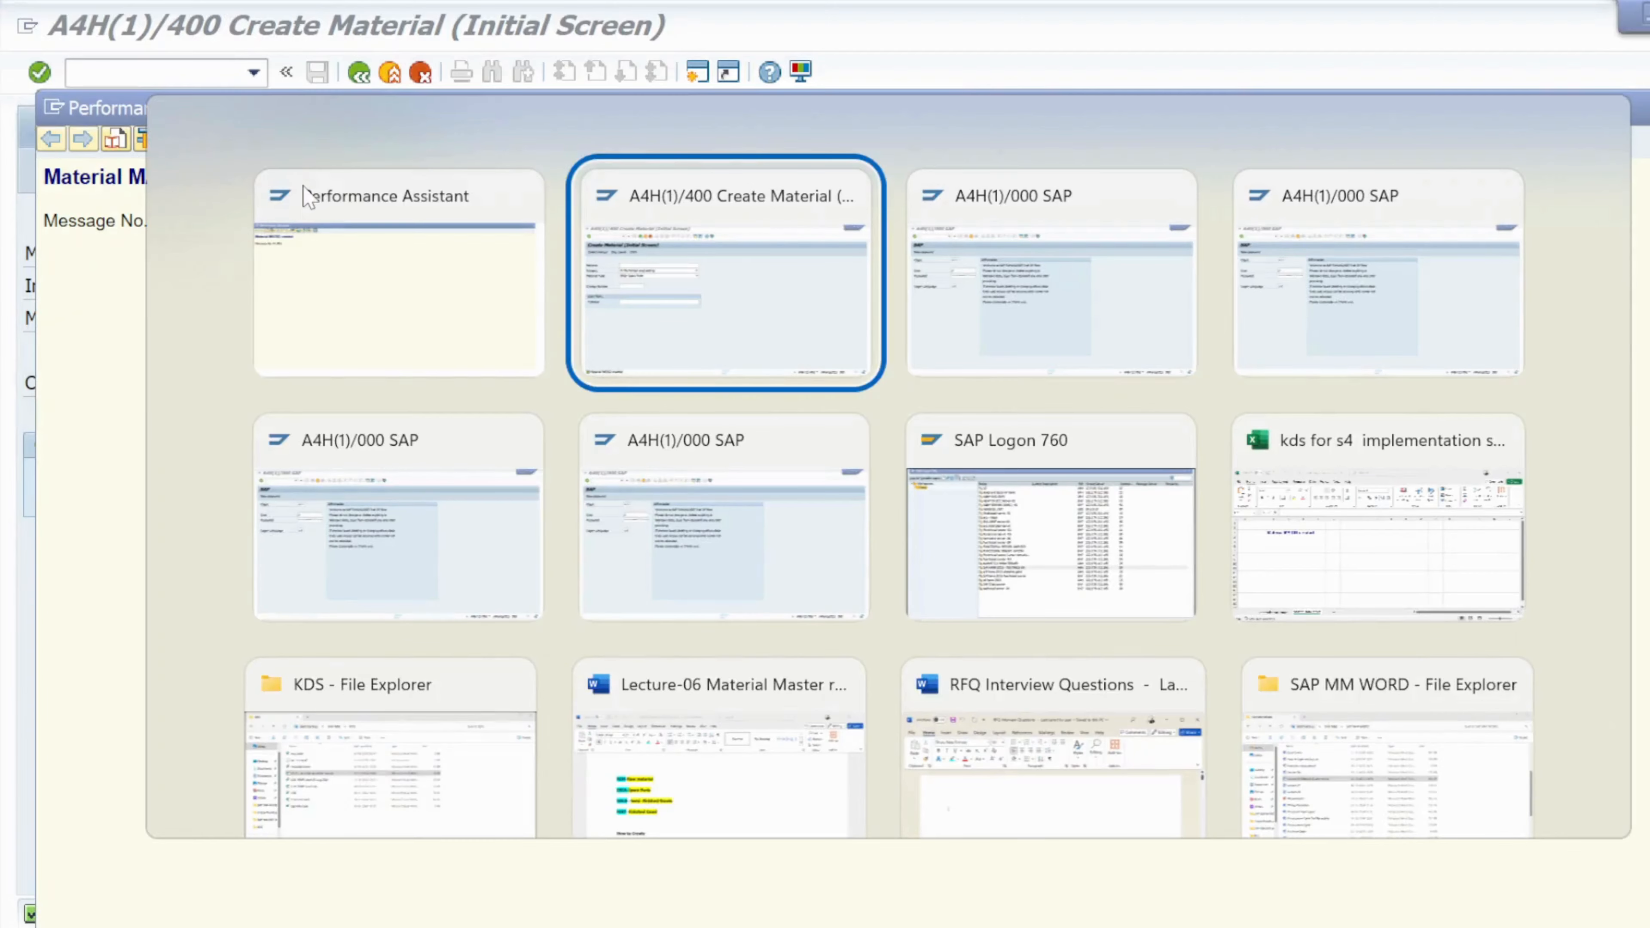
{"action": "key", "text": "Down"}
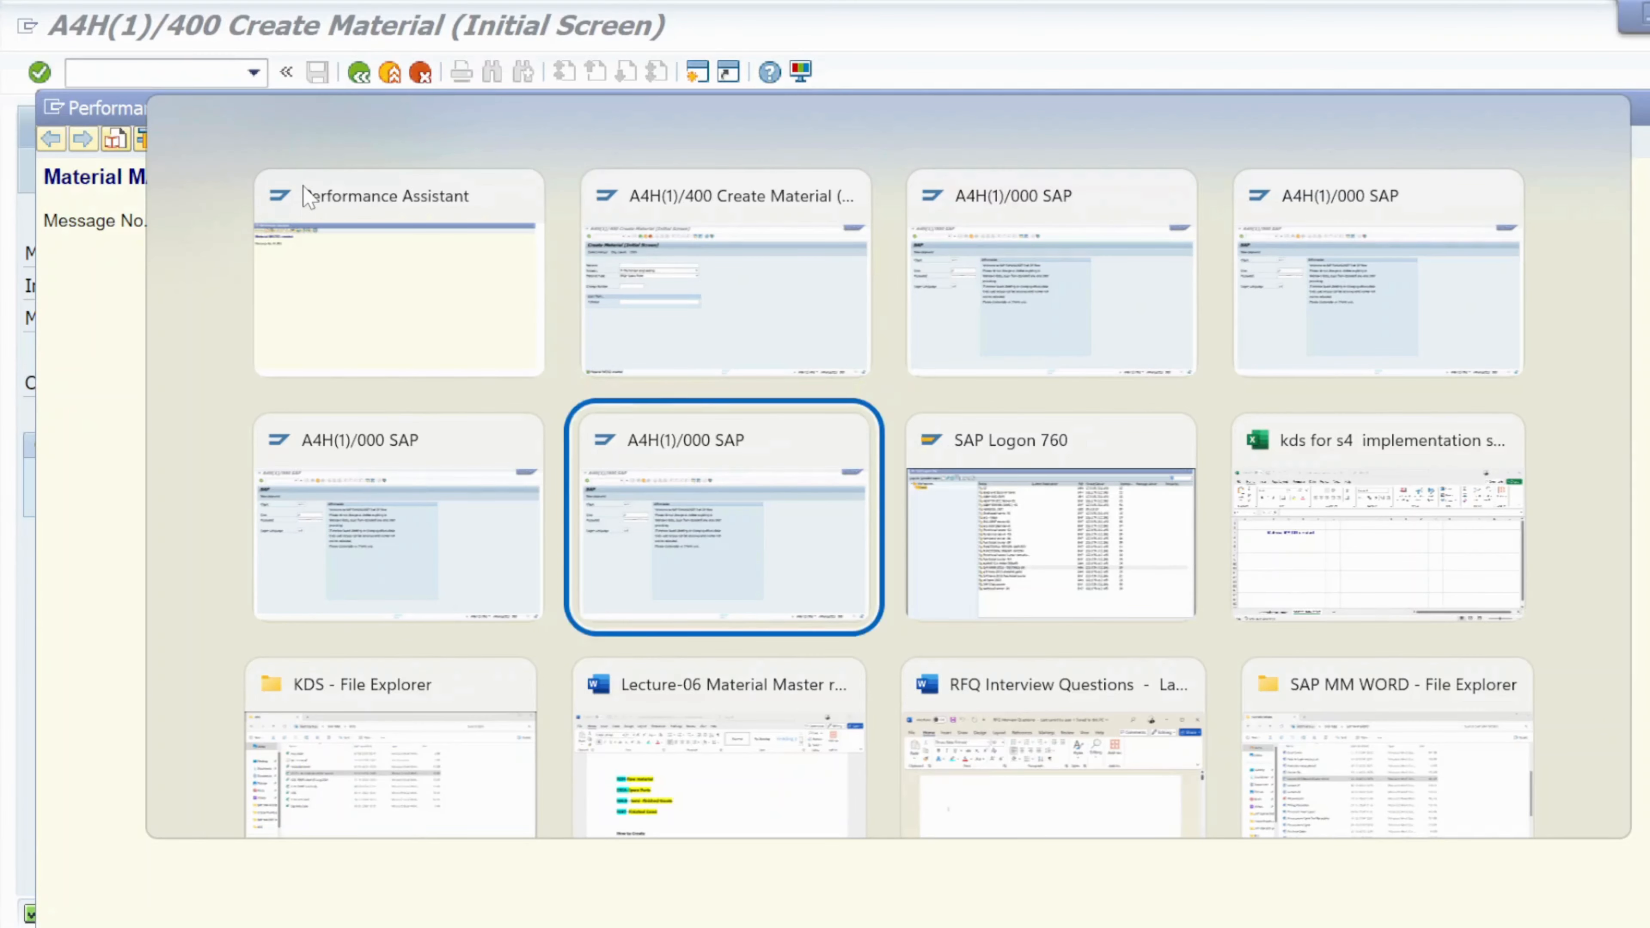
{"action": "key", "text": "Down"}
{"action": "key", "text": "Up"}
{"action": "key", "text": "Right"}
{"action": "key", "text": "Right"}
{"action": "key", "text": "Return"}
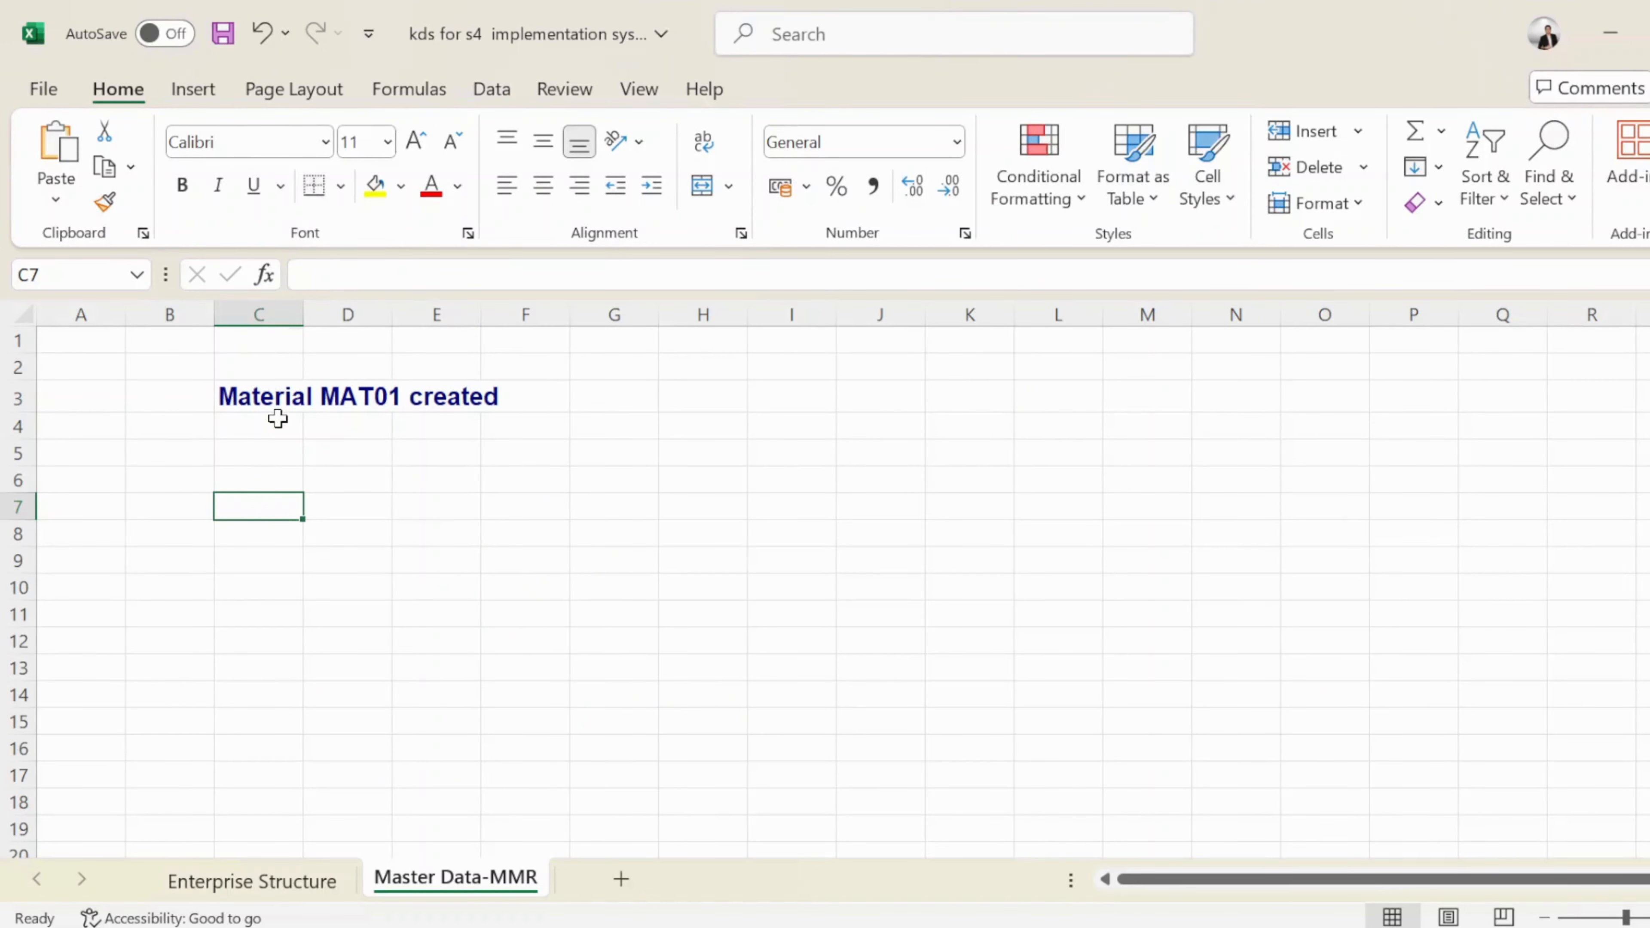
{"action": "left_click", "coordinate": [263, 451]}
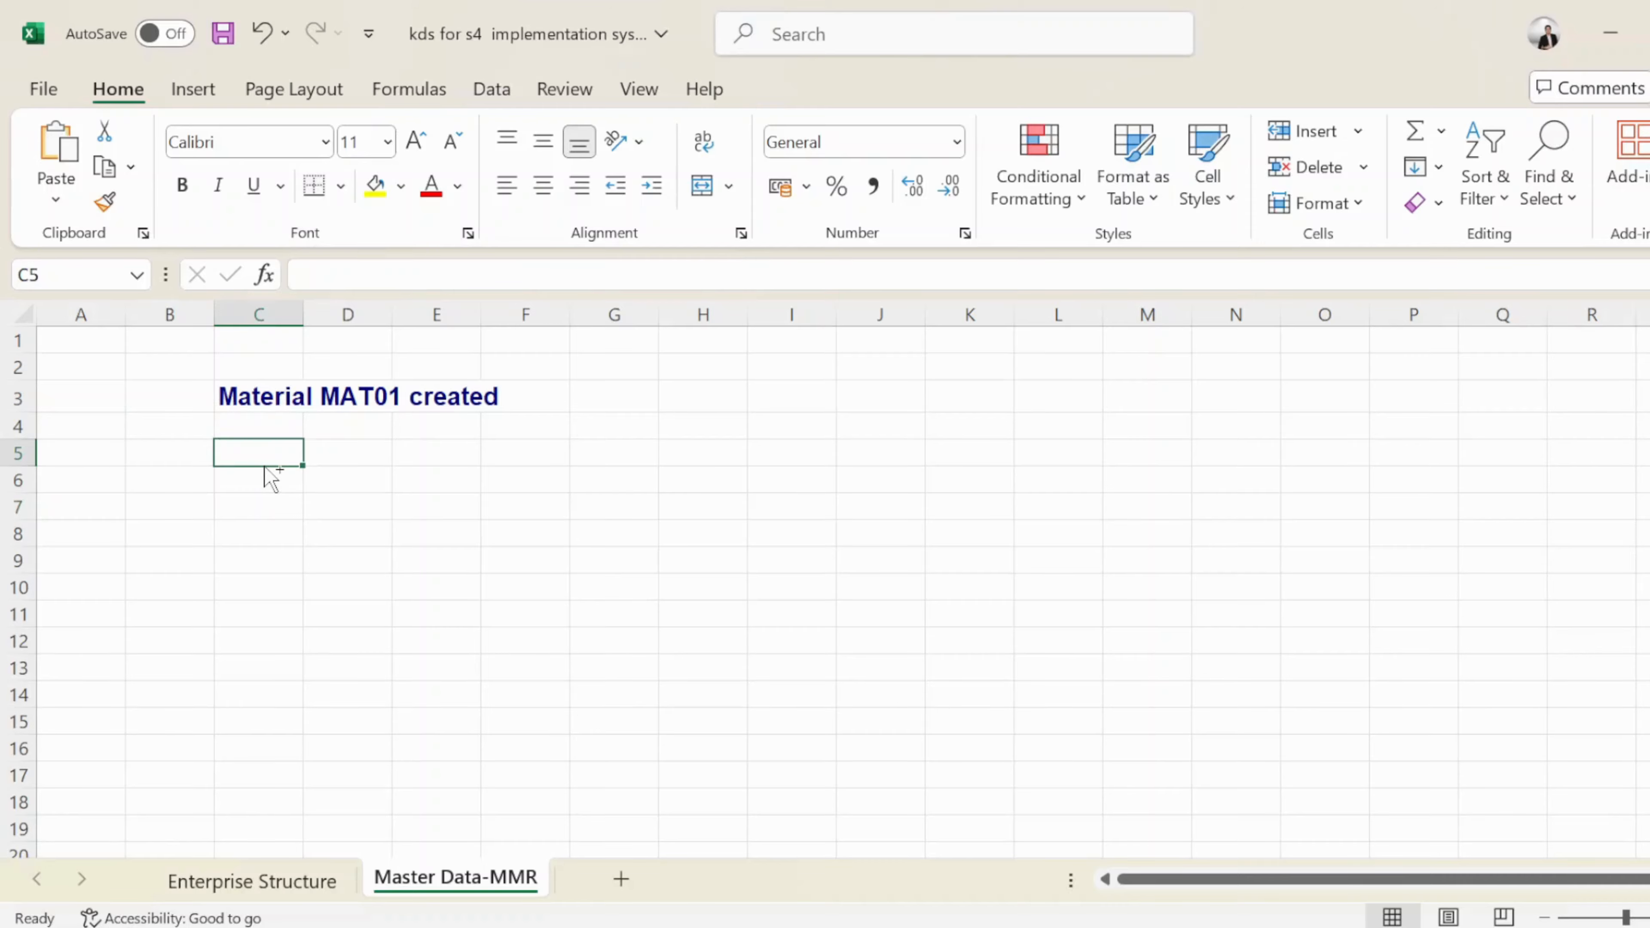
{"action": "type", "text": "Material MAT02 created"}
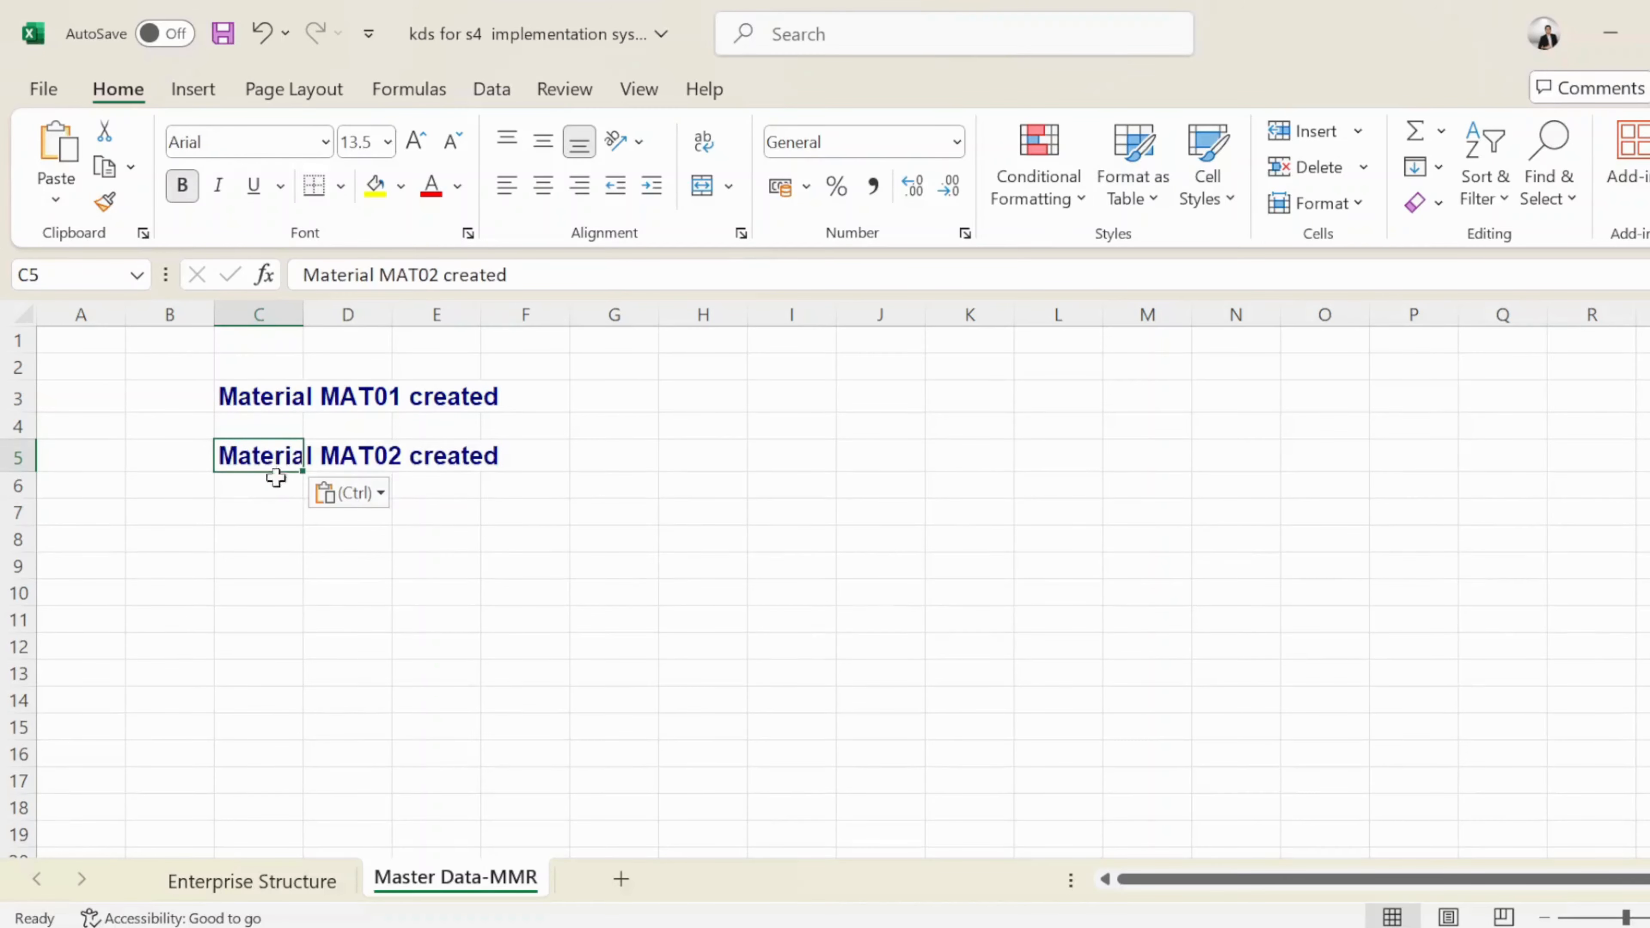
{"action": "left_click", "coordinate": [252, 535]}
{"action": "left_click", "coordinate": [255, 517]}
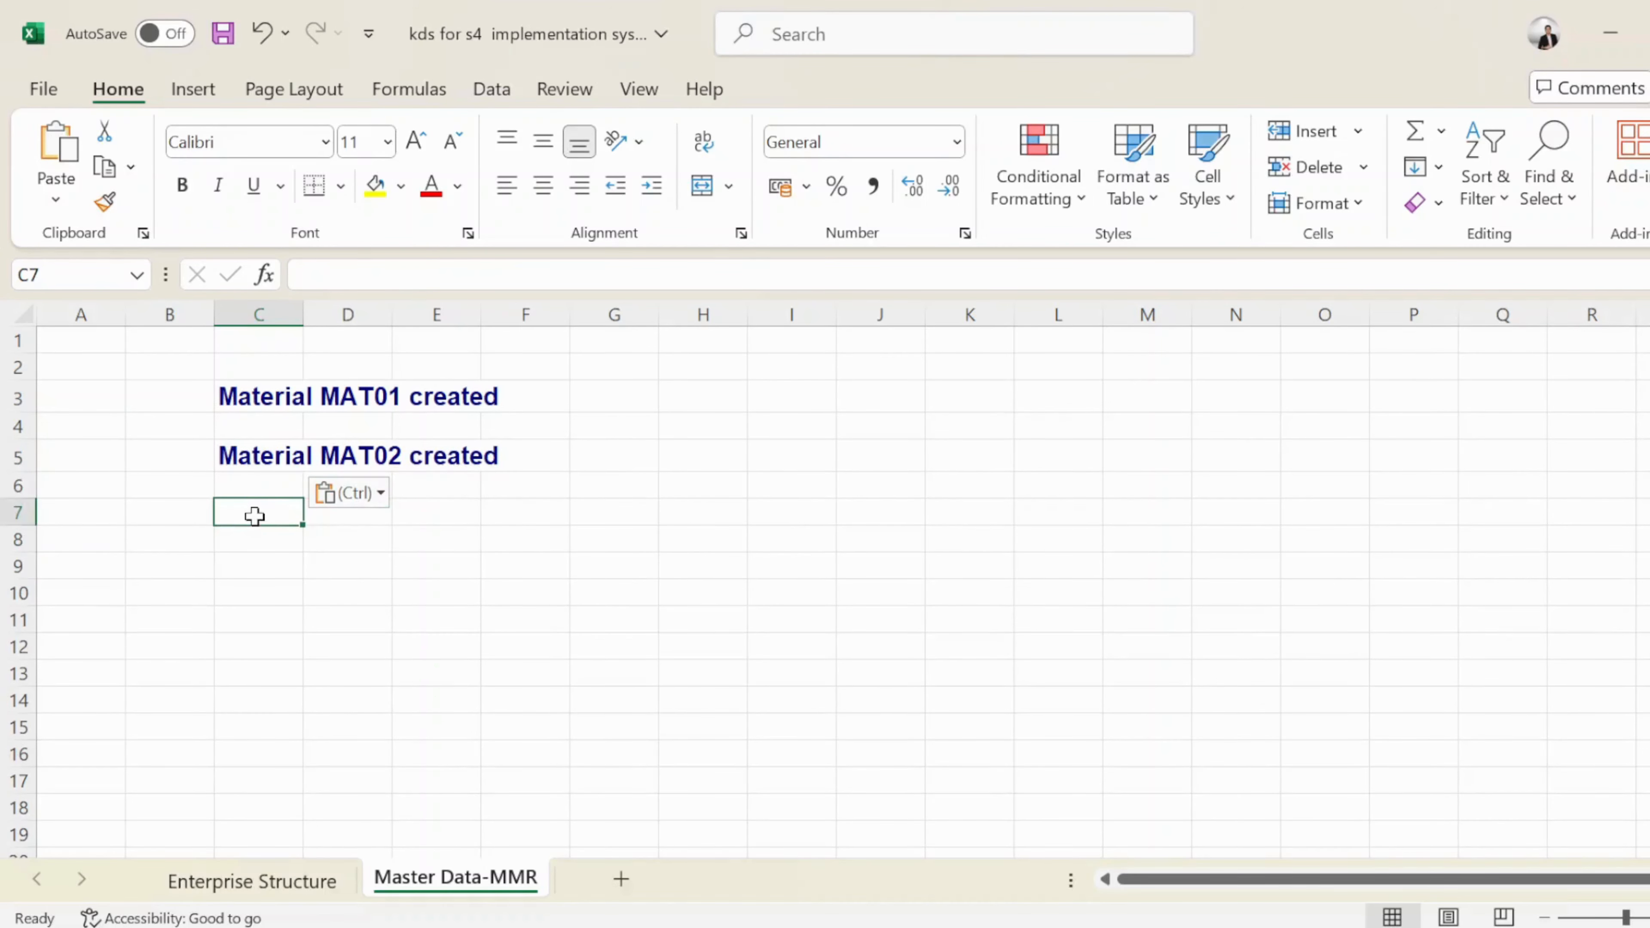
{"action": "key", "text": "alt+Tab"}
{"action": "key", "text": "alt+Tab"}
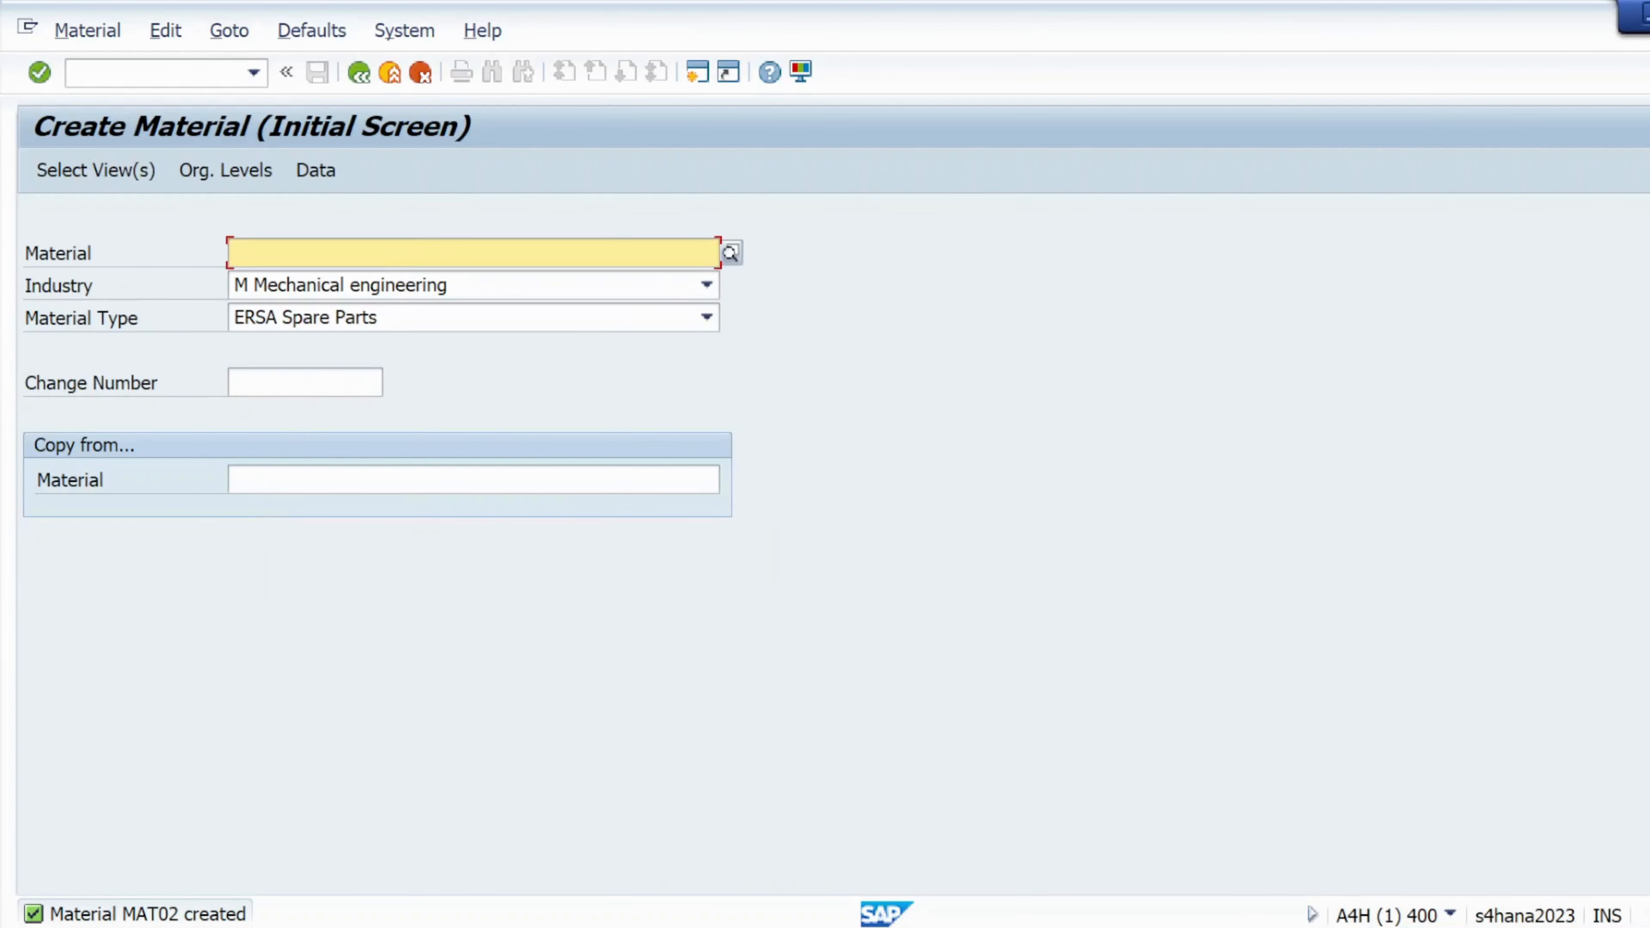
Replace the material number with mat03, keeping Mechanical engineering and ERSA Spare Parts
{"action": "left_click", "coordinate": [311, 254]}
{"action": "left_click", "coordinate": [302, 285]}
{"action": "key", "text": "BackSpace"}
{"action": "type", "text": "3"}
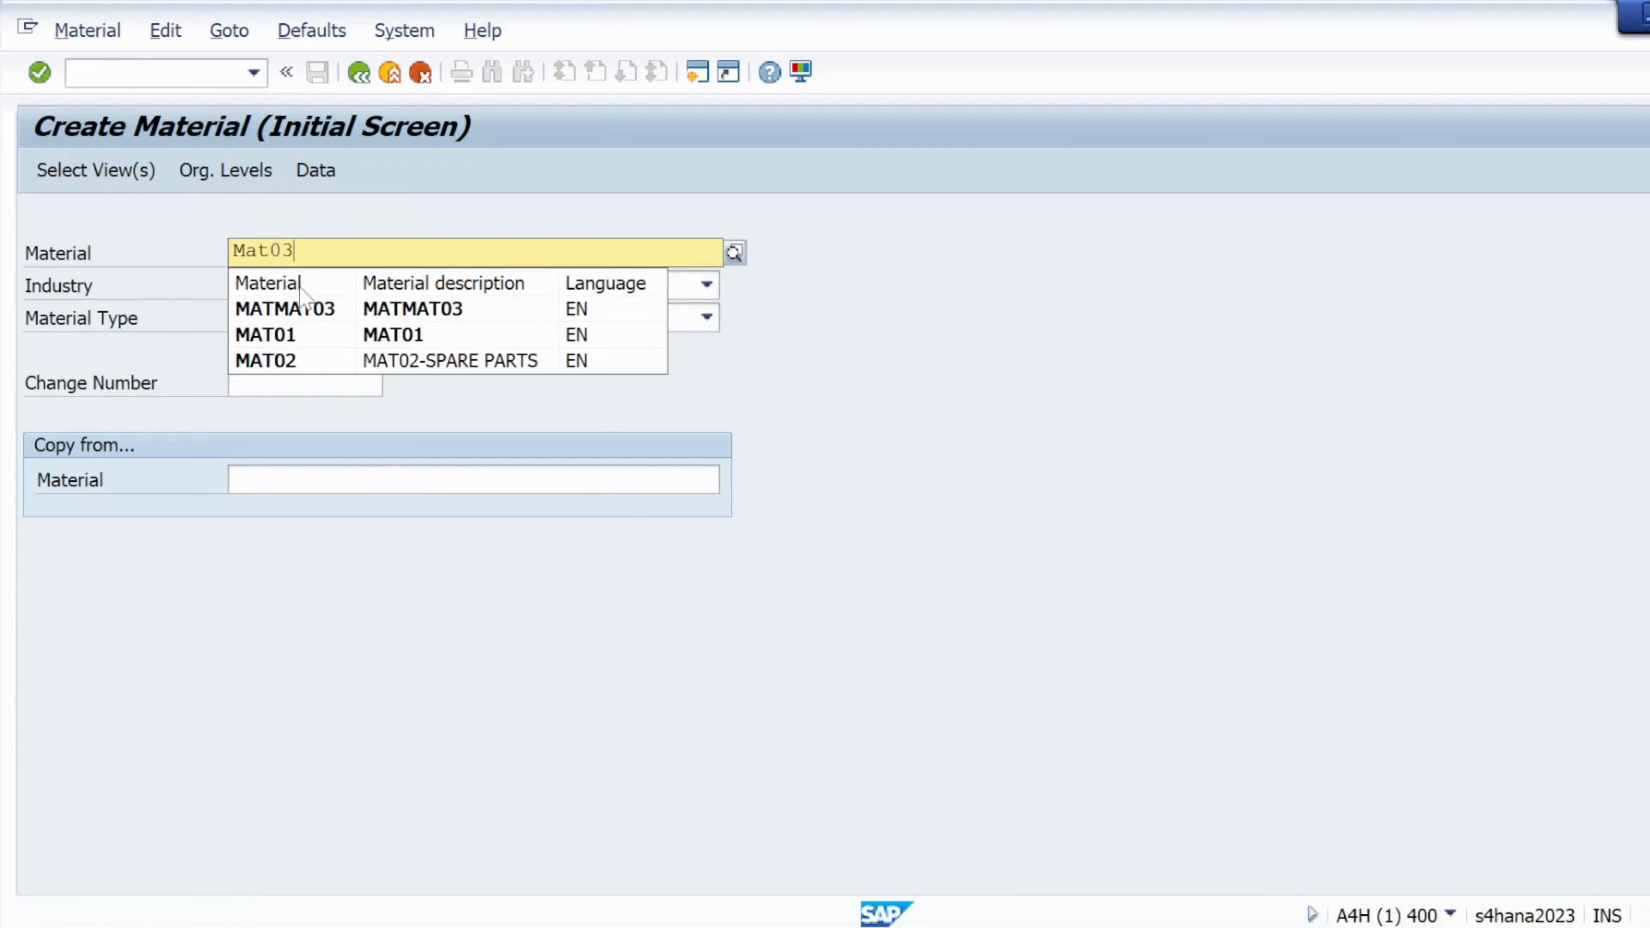
{"action": "left_click", "coordinate": [285, 614]}
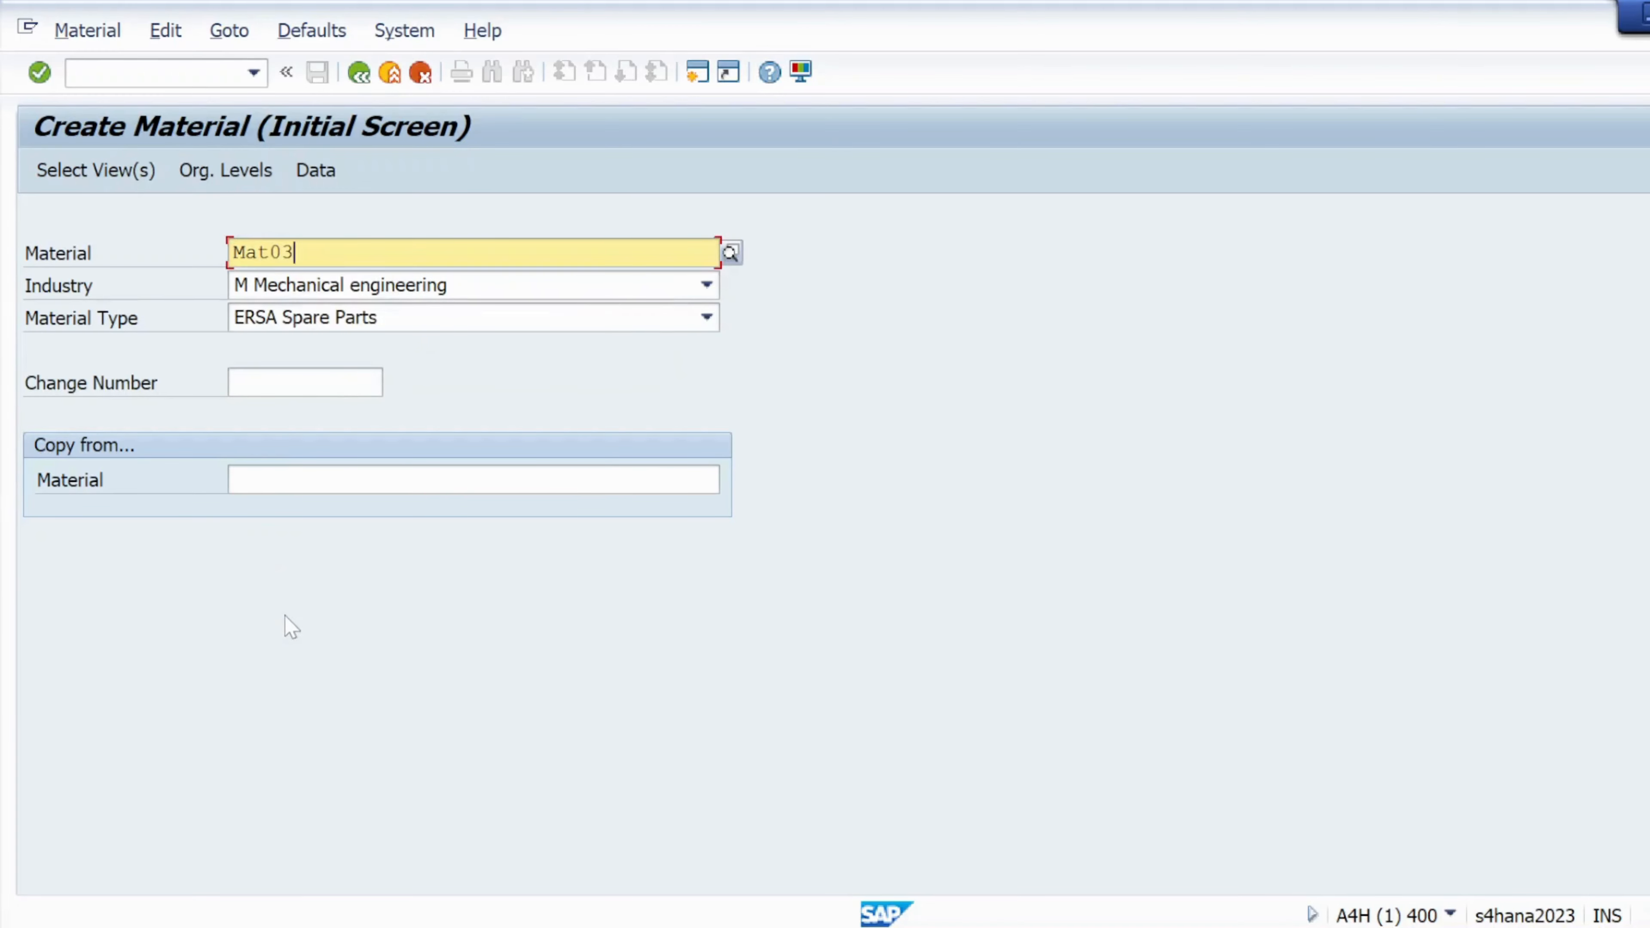
{"action": "key", "text": "BackSpace"}
{"action": "key", "text": "BackSpace"}
{"action": "key", "text": "BackSpace"}
{"action": "key", "text": "BackSpace"}
{"action": "key", "text": "BackSpace"}
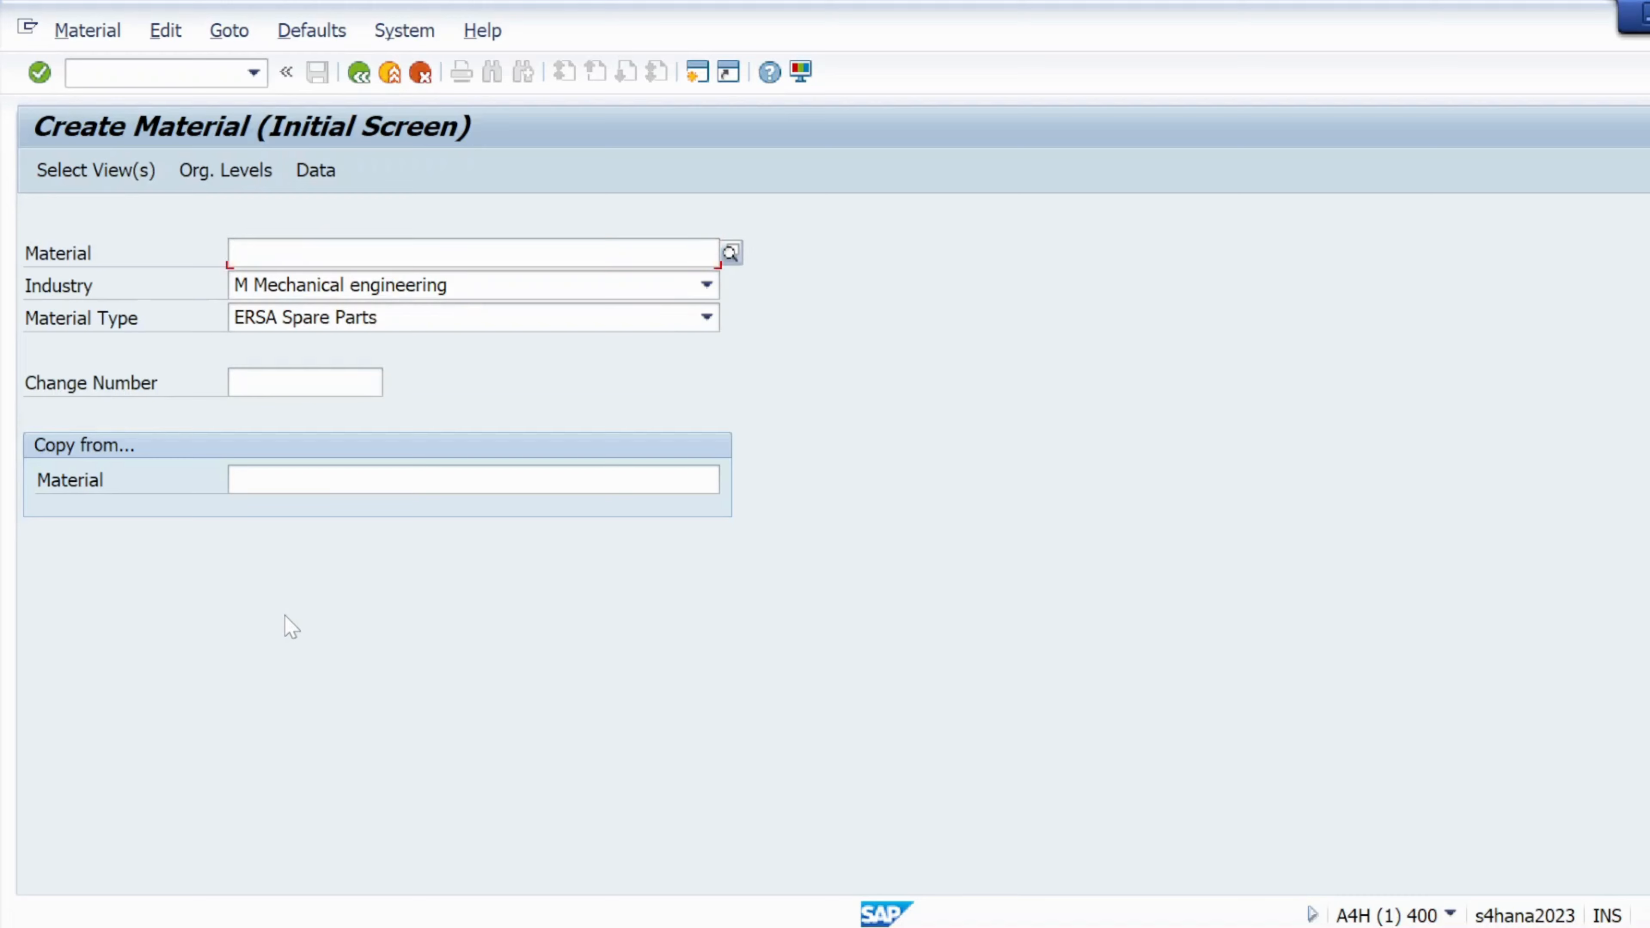
{"action": "type", "text": "ma"}
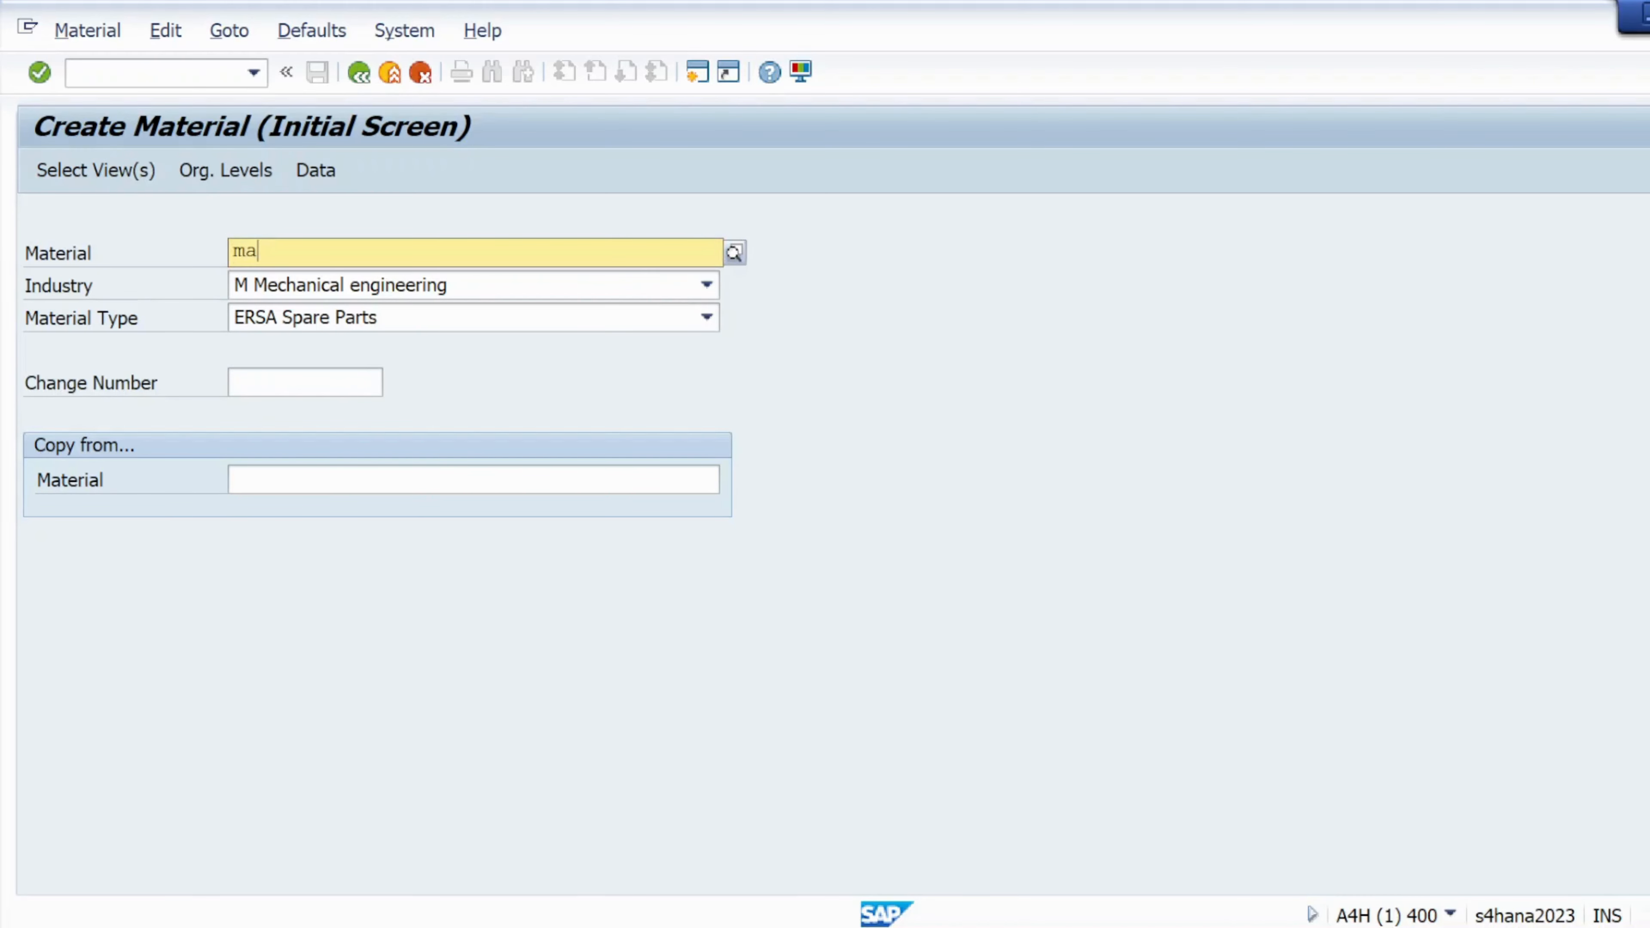
{"action": "type", "text": "t03"}
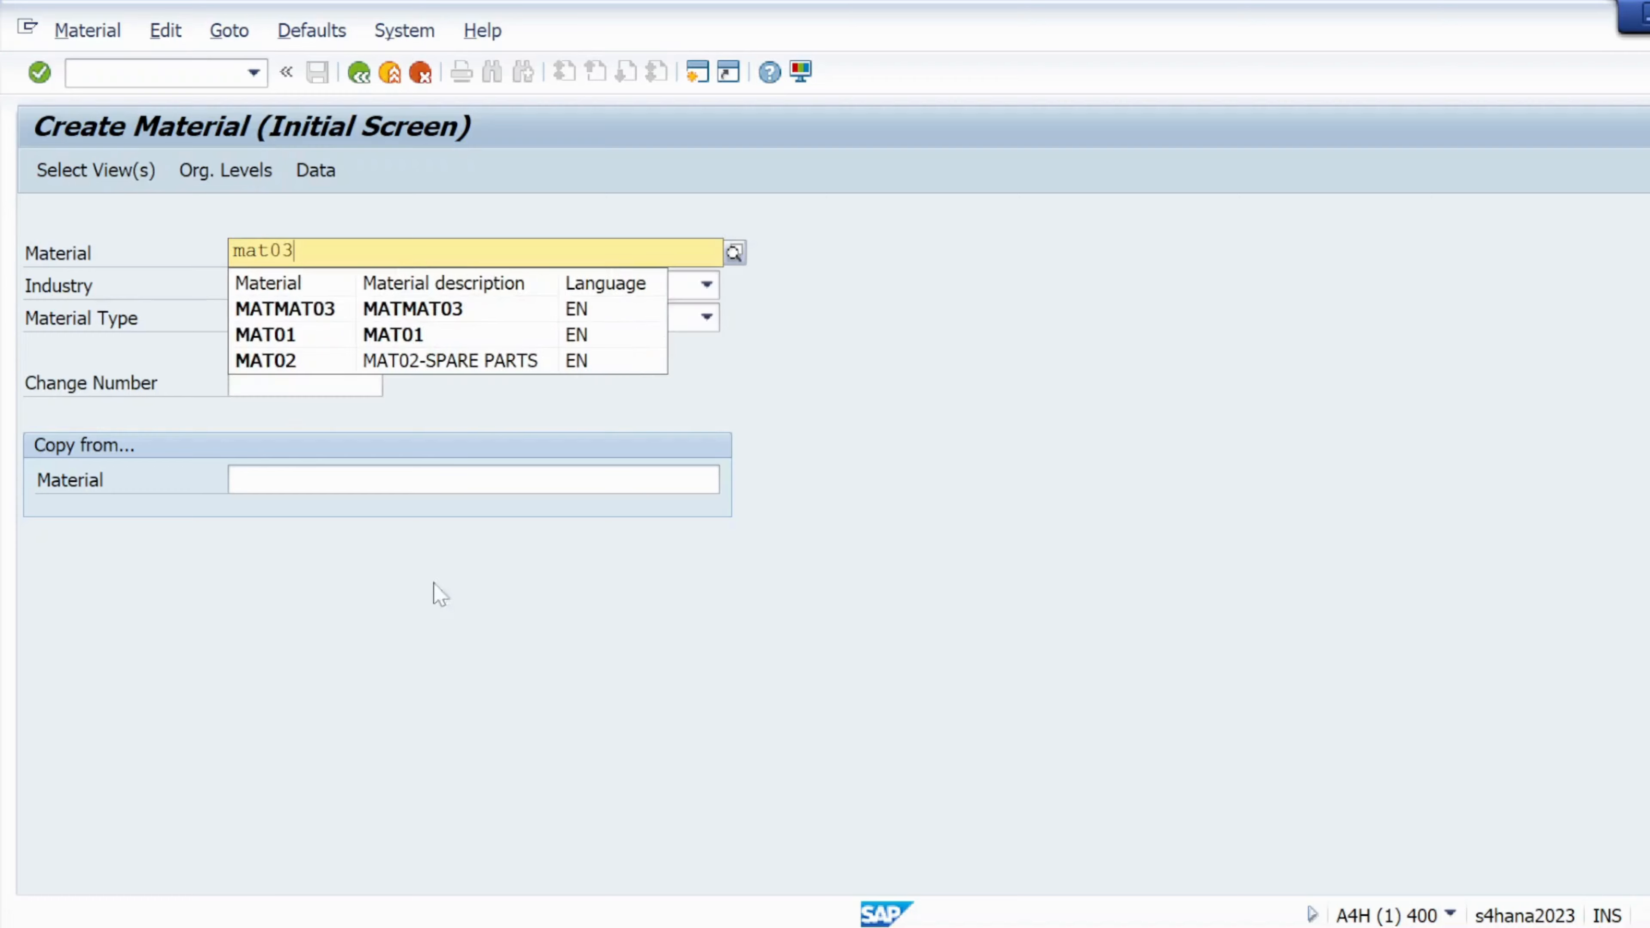
{"action": "left_click", "coordinate": [522, 588]}
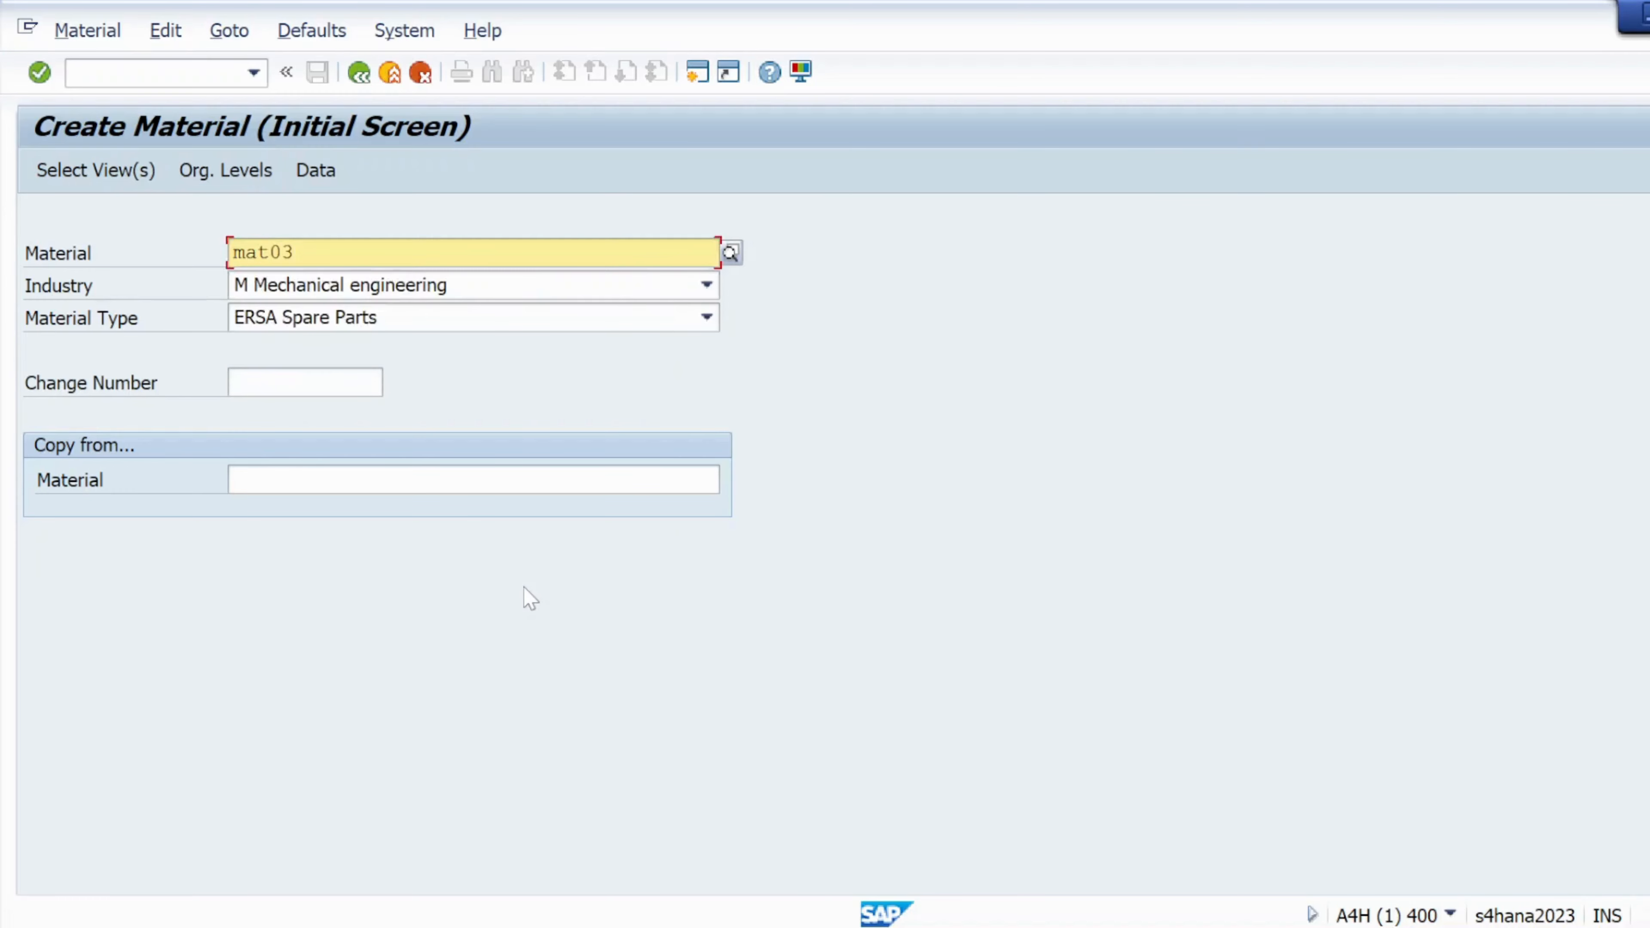
{"action": "left_click", "coordinate": [76, 181]}
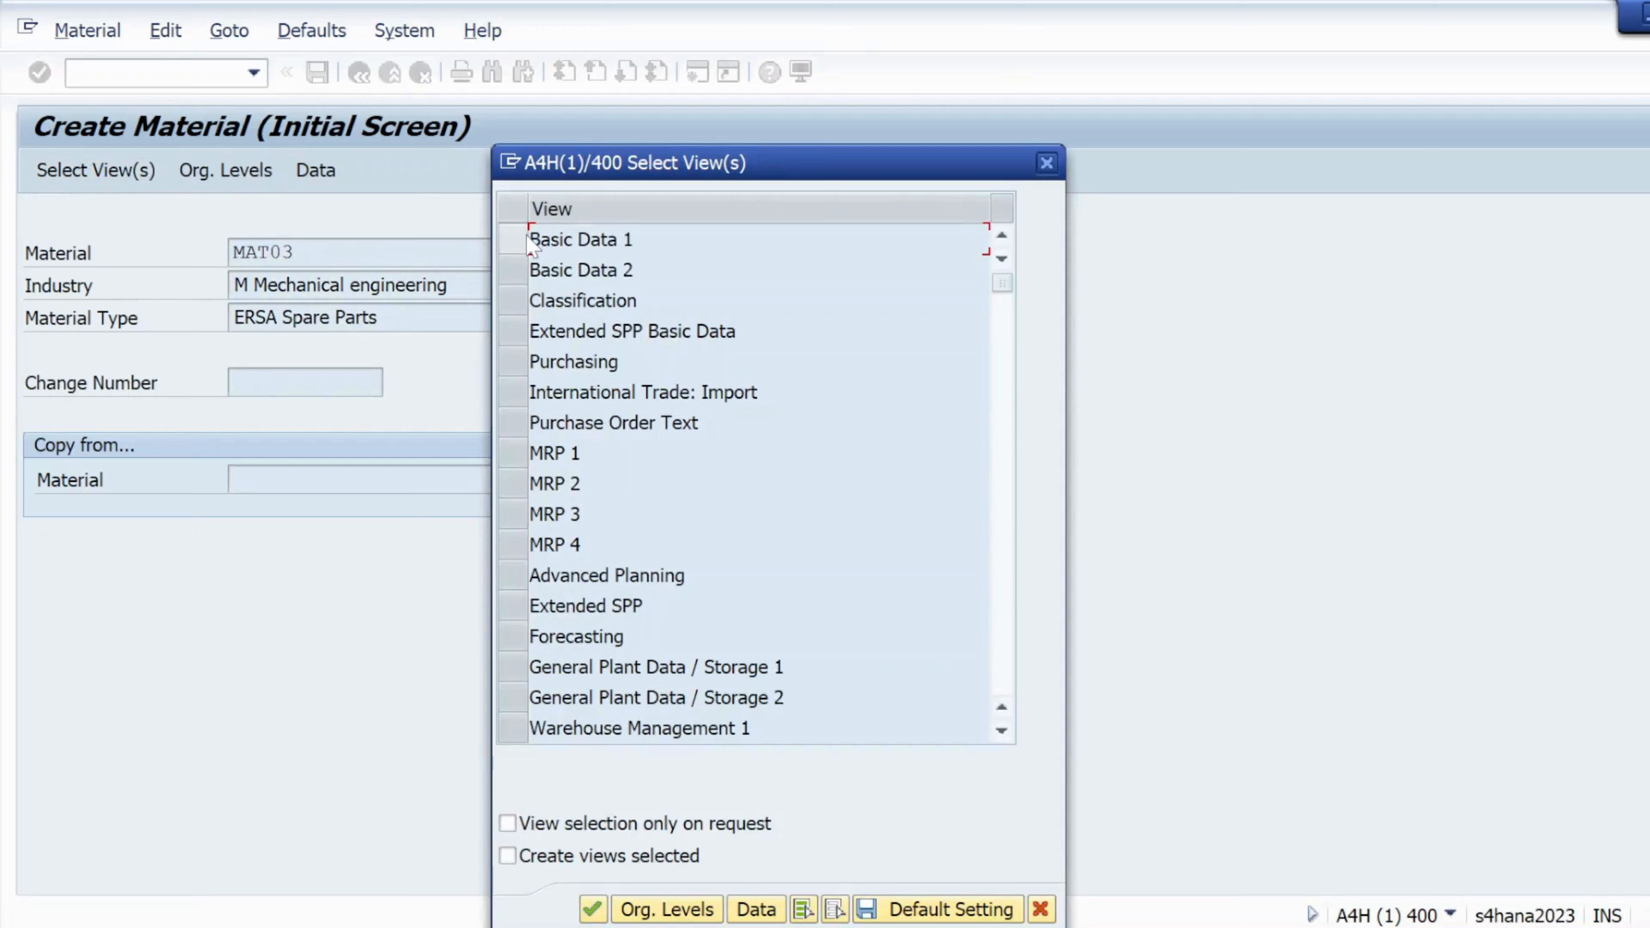
Mark the Basic Data 1, Purchasing, General Plant Data / Storage 1 and Accounting 1 views
{"action": "left_click", "coordinate": [530, 242]}
{"action": "left_click", "coordinate": [513, 361]}
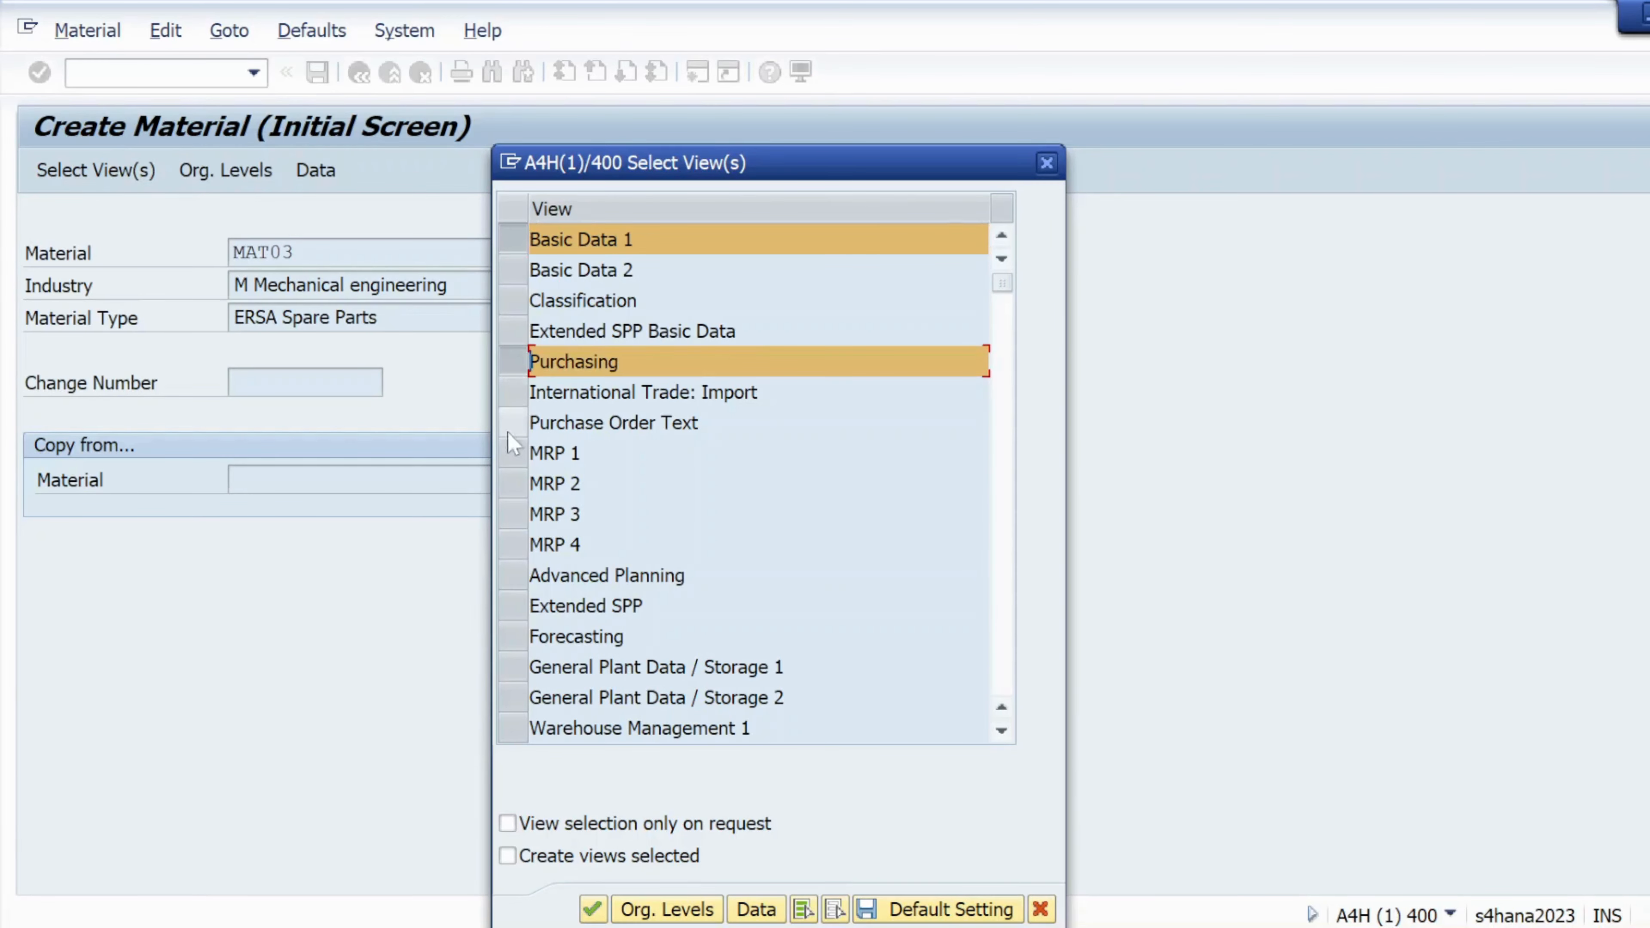
{"action": "left_click", "coordinate": [514, 670]}
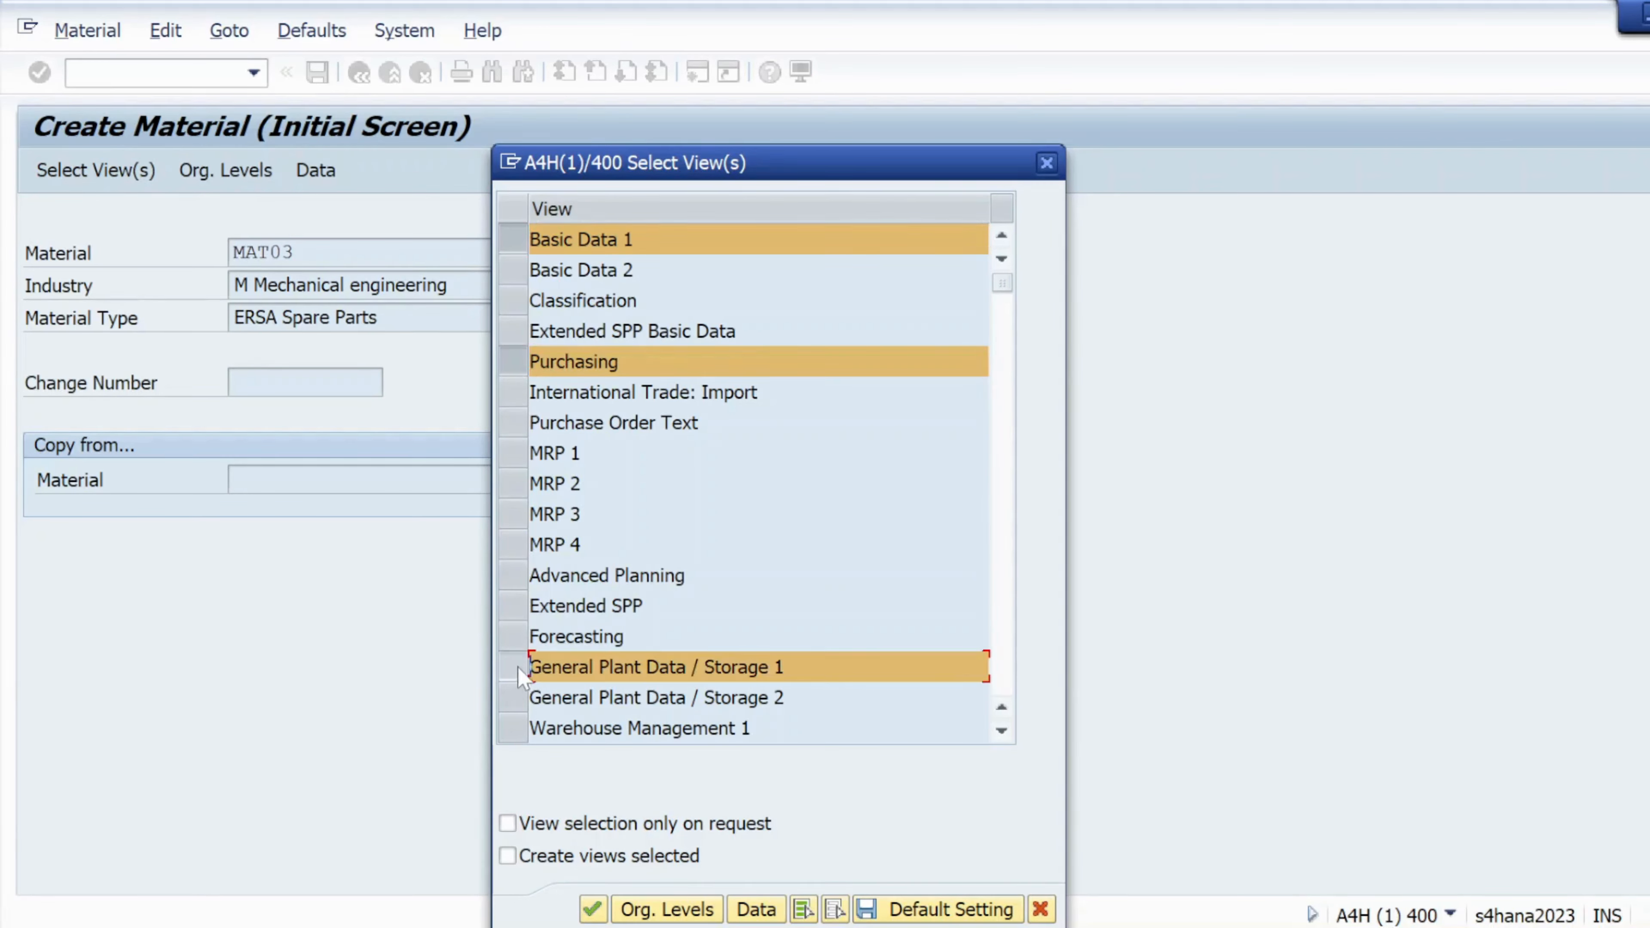
{"action": "scroll", "coordinate": [603, 641], "scroll_direction": "down", "scroll_amount": 1}
{"action": "scroll", "coordinate": [604, 643], "scroll_direction": "down", "scroll_amount": 1}
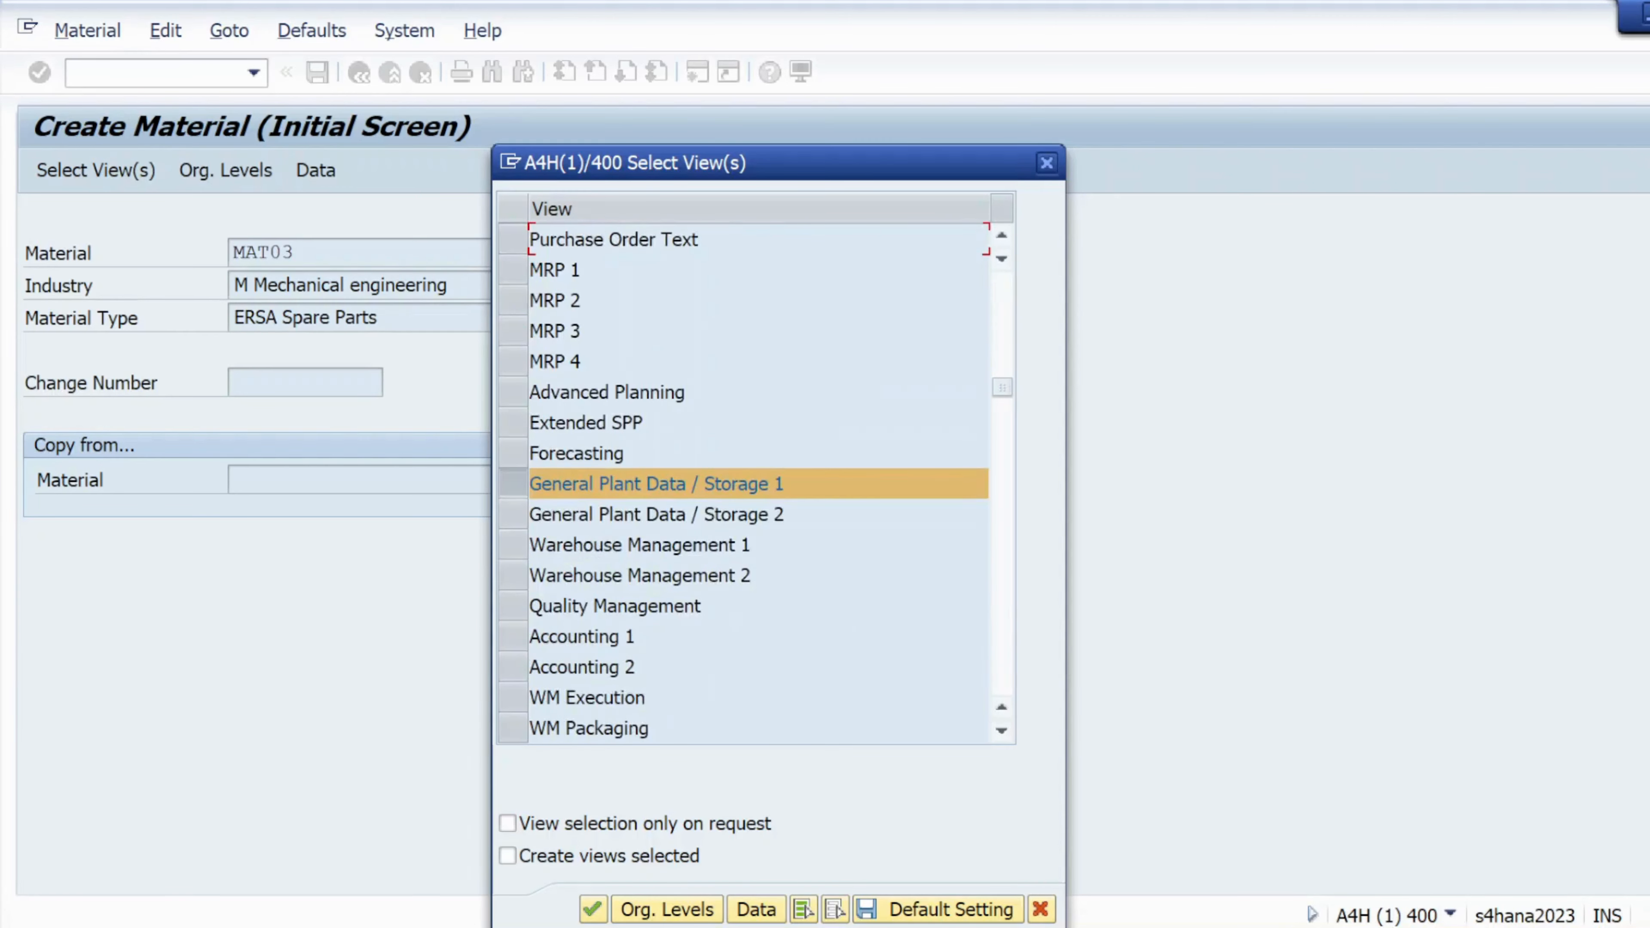
{"action": "left_click", "coordinate": [513, 636]}
Set the organizational levels to plant k101 and storage location ks01
{"action": "left_click", "coordinate": [654, 910]}
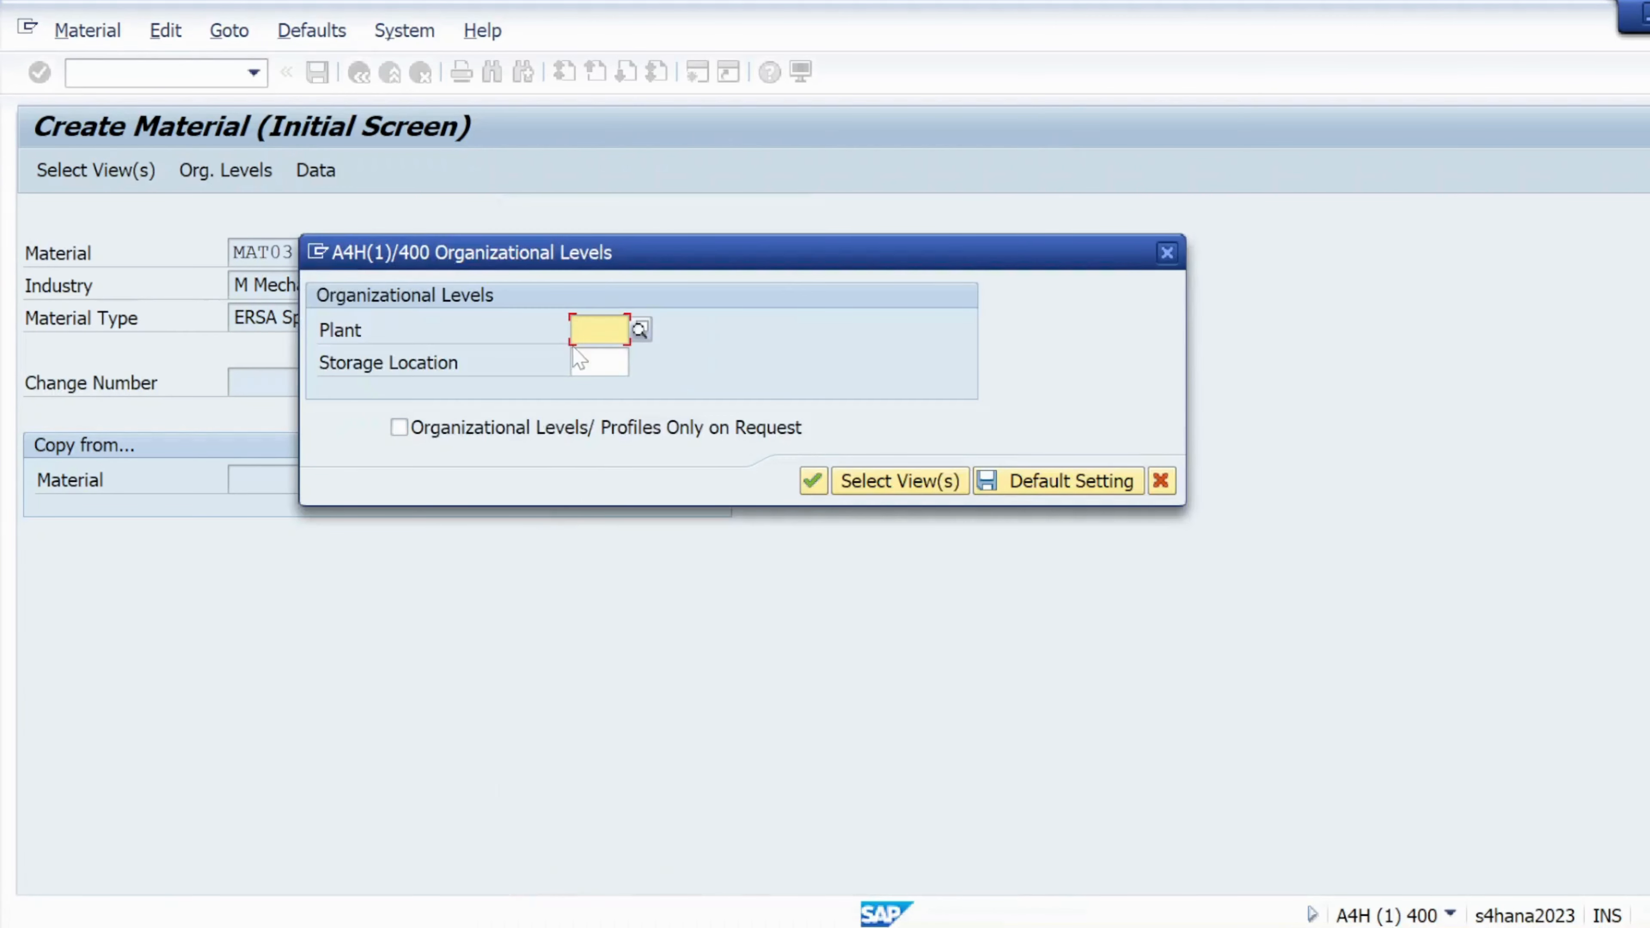
{"action": "left_click", "coordinate": [595, 356]}
{"action": "left_click", "coordinate": [594, 362]}
{"action": "left_click", "coordinate": [594, 390]}
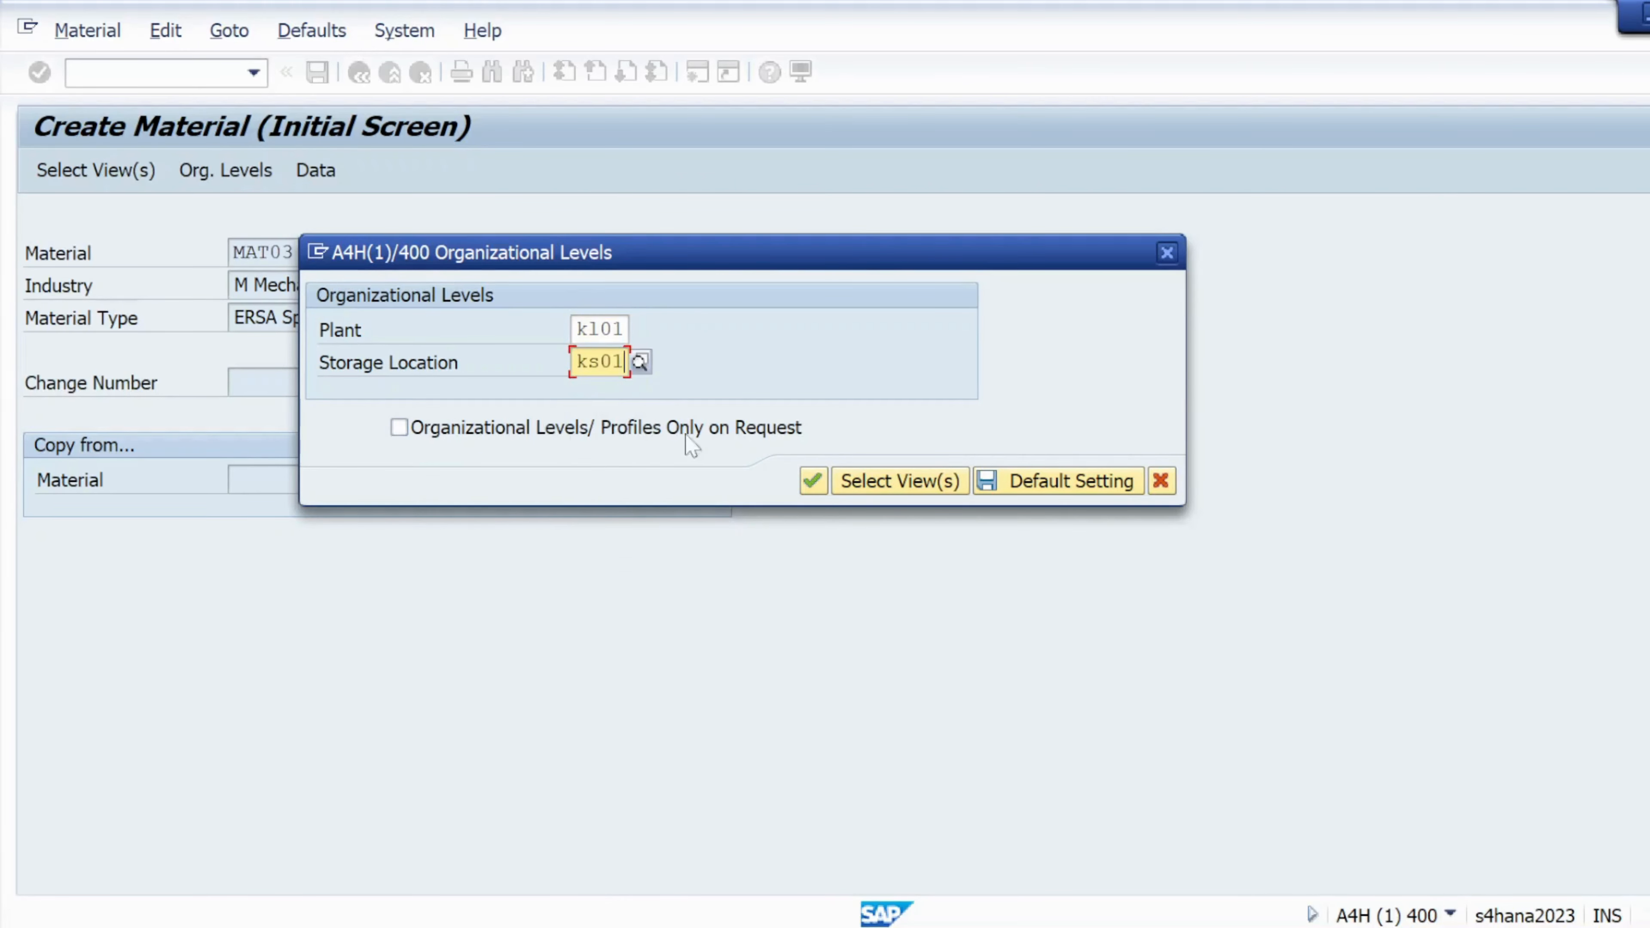
{"action": "left_click", "coordinate": [812, 481]}
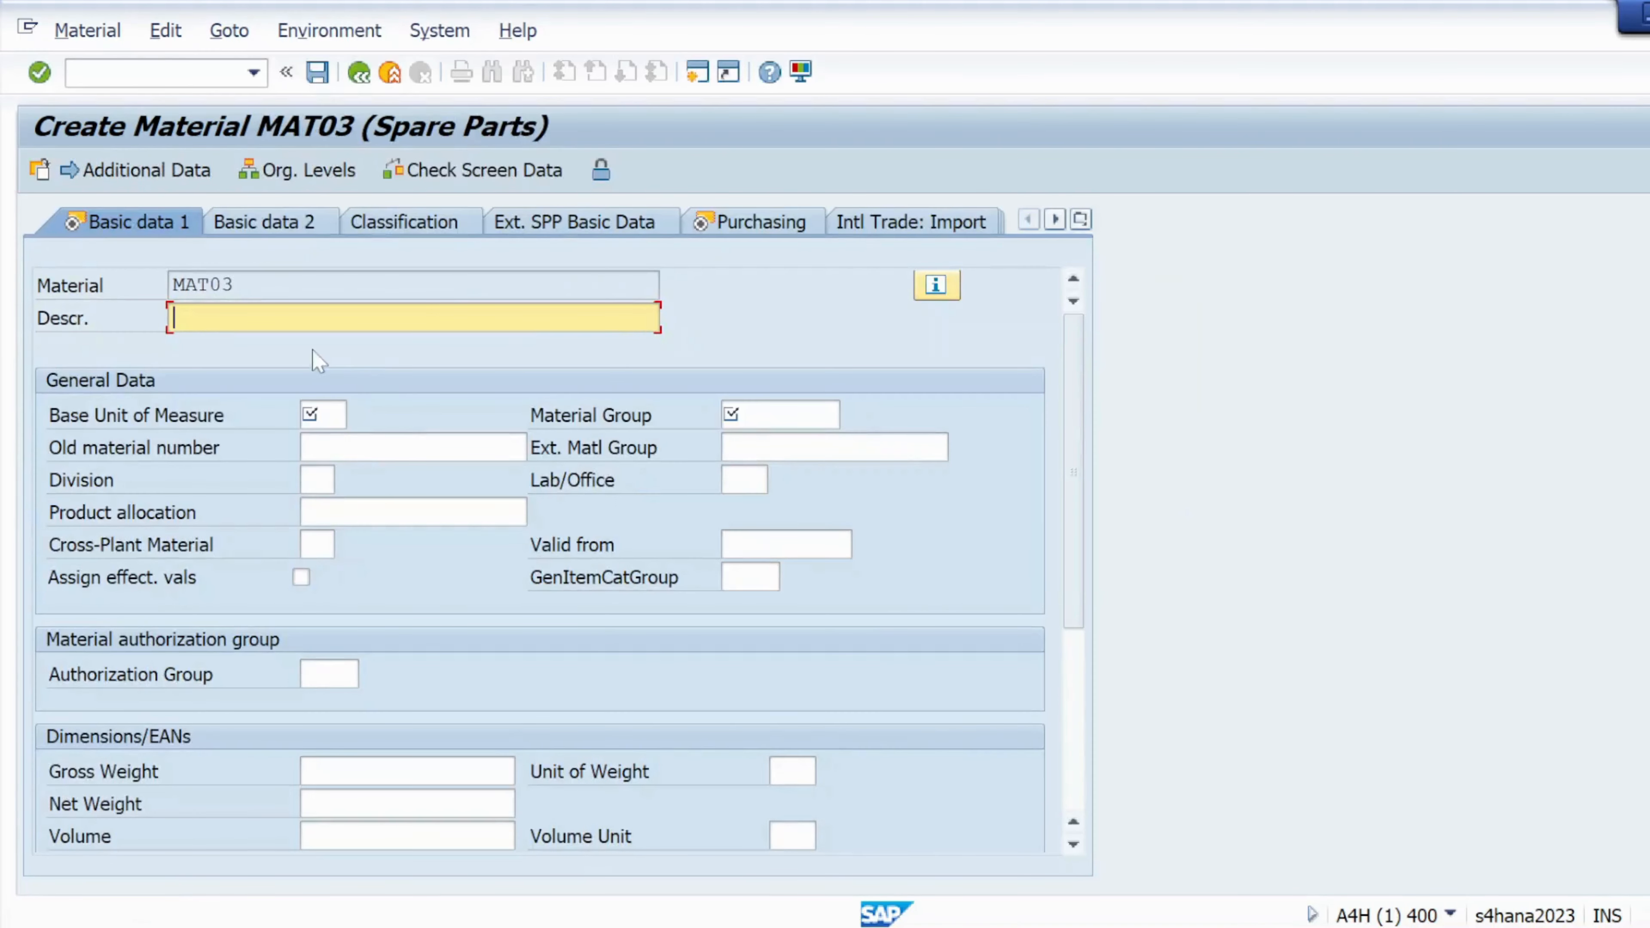
Enter the description 'MAT03- semi finished', starting from the copied material number
{"action": "left_click_drag", "start_coordinate": [235, 286], "coordinate": [170, 285]}
{"action": "key", "text": "ctrl+c"}
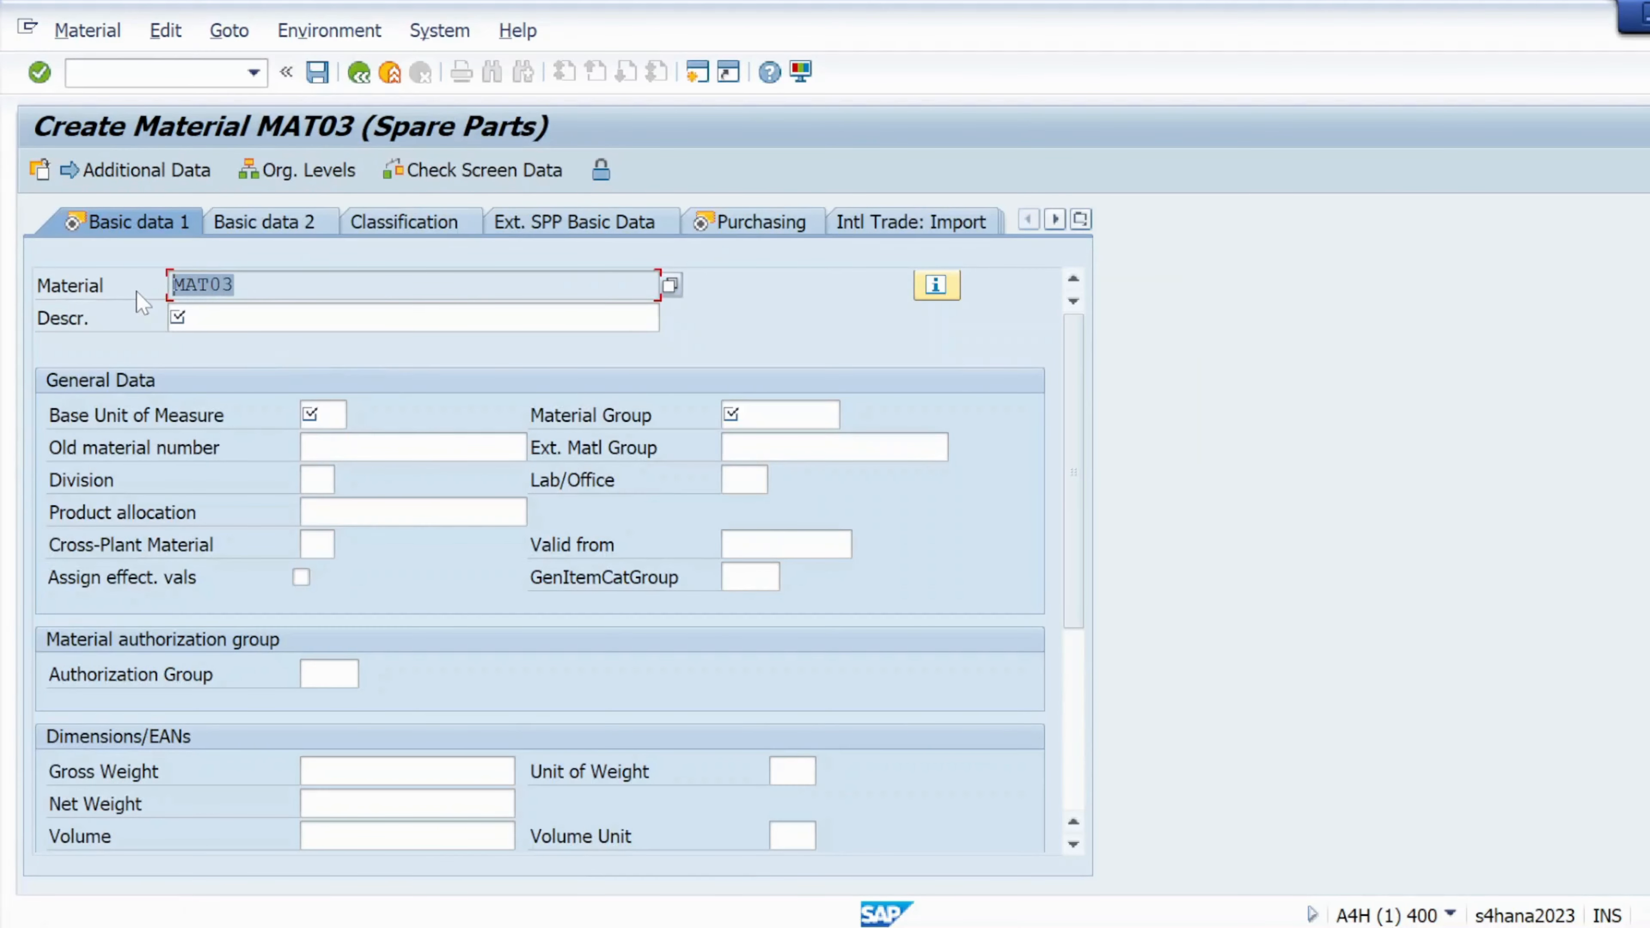
{"action": "key", "text": "Tab"}
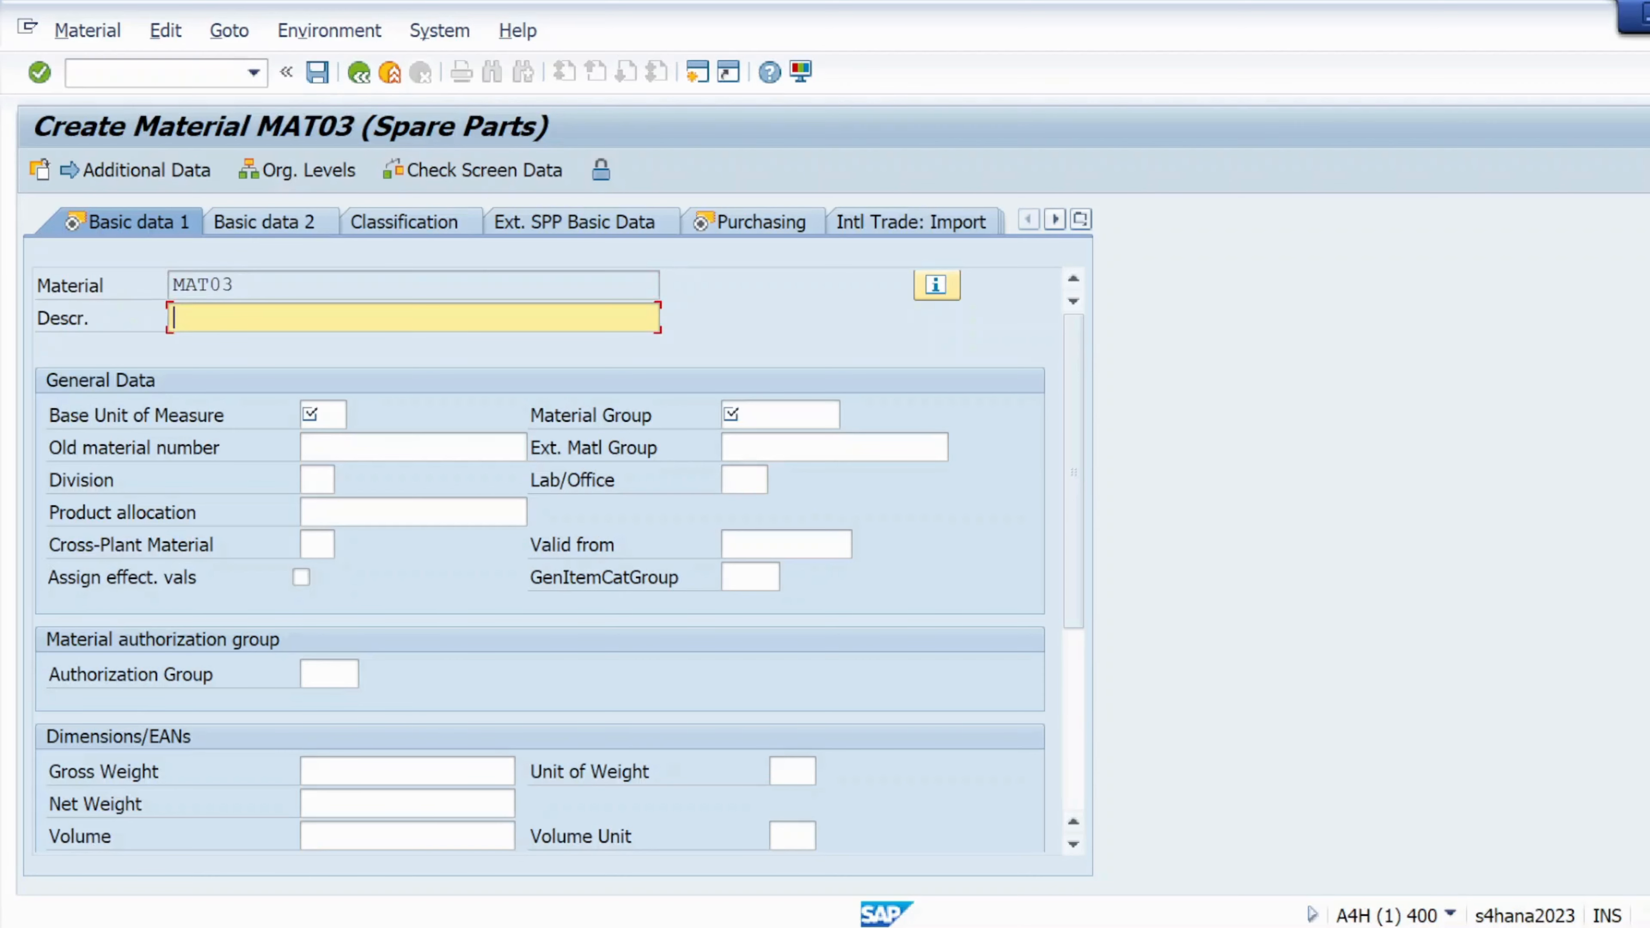
{"action": "key", "text": "ctrl+v"}
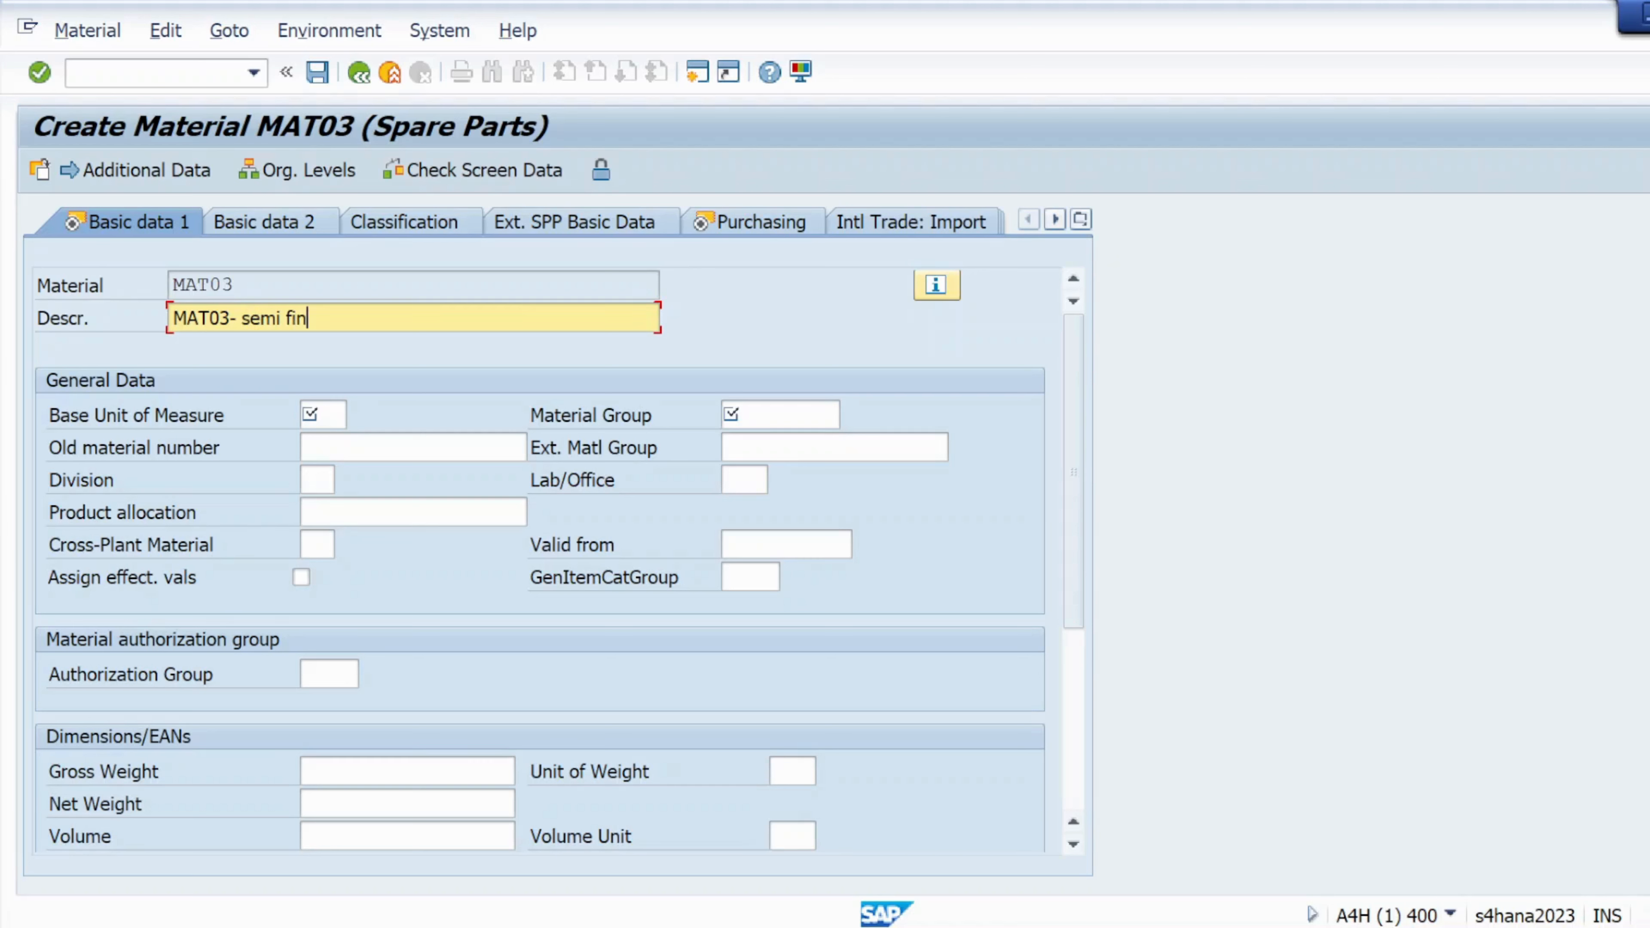
{"action": "type", "text": "id"}
Set base unit EA and material group 01, then confirm Basic data 1
{"action": "left_click", "coordinate": [321, 414]}
{"action": "key", "text": "space"}
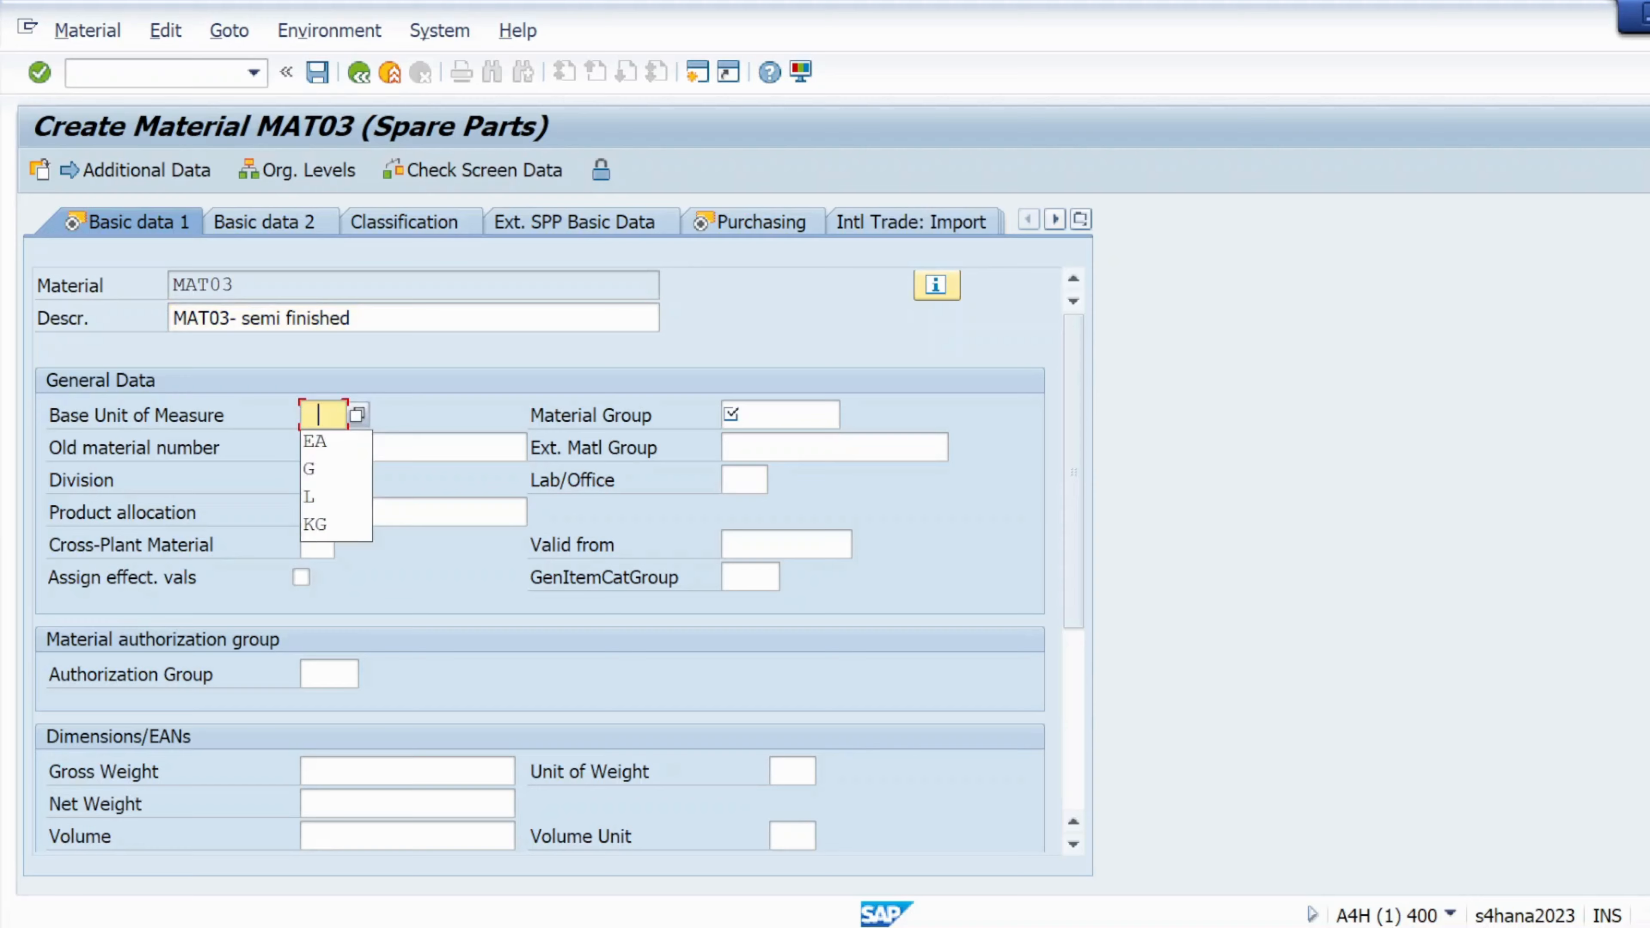
{"action": "left_click", "coordinate": [316, 443]}
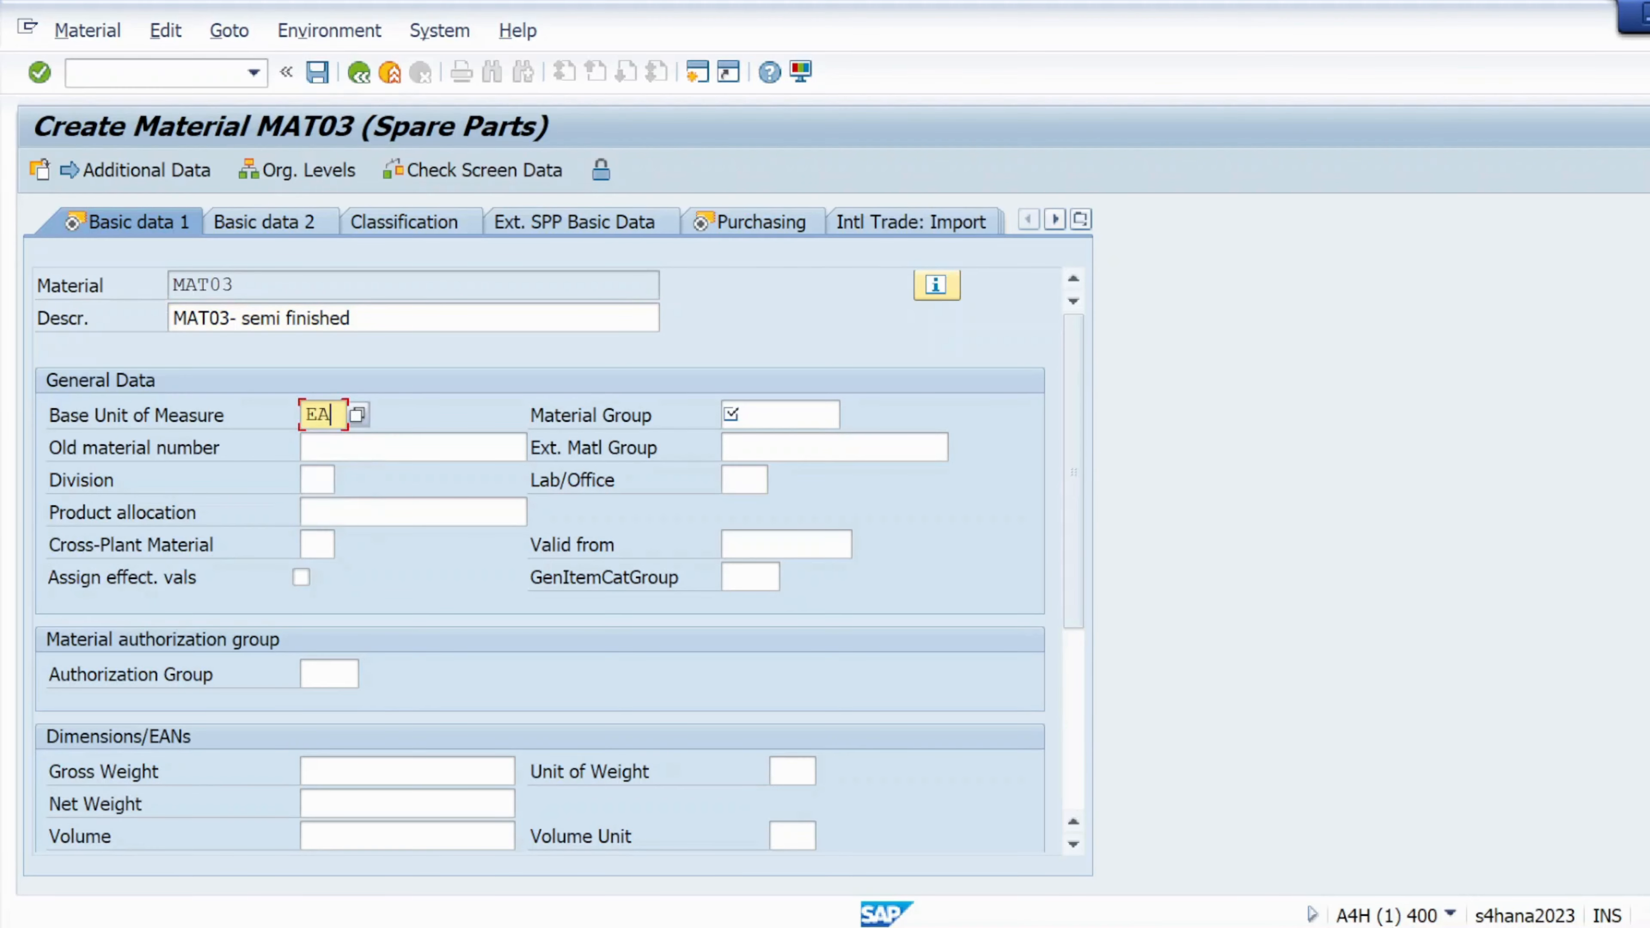
{"action": "left_click", "coordinate": [731, 413]}
{"action": "key", "text": "space"}
{"action": "key", "text": "Down"}
{"action": "key", "text": "Return"}
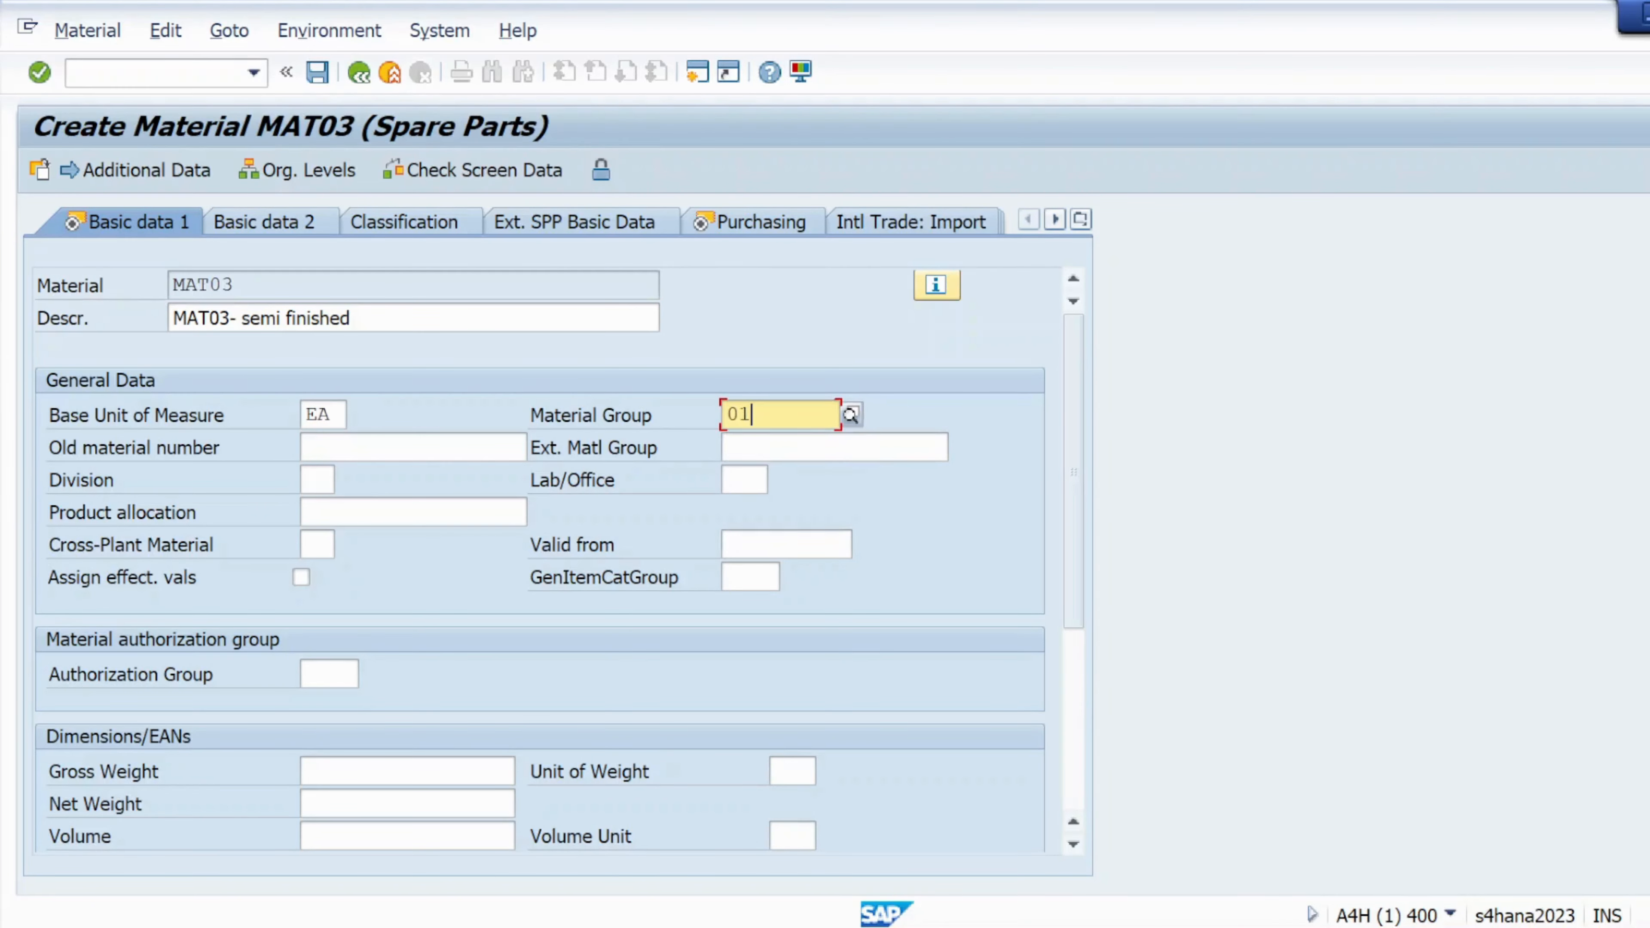
{"action": "left_click", "coordinate": [39, 71]}
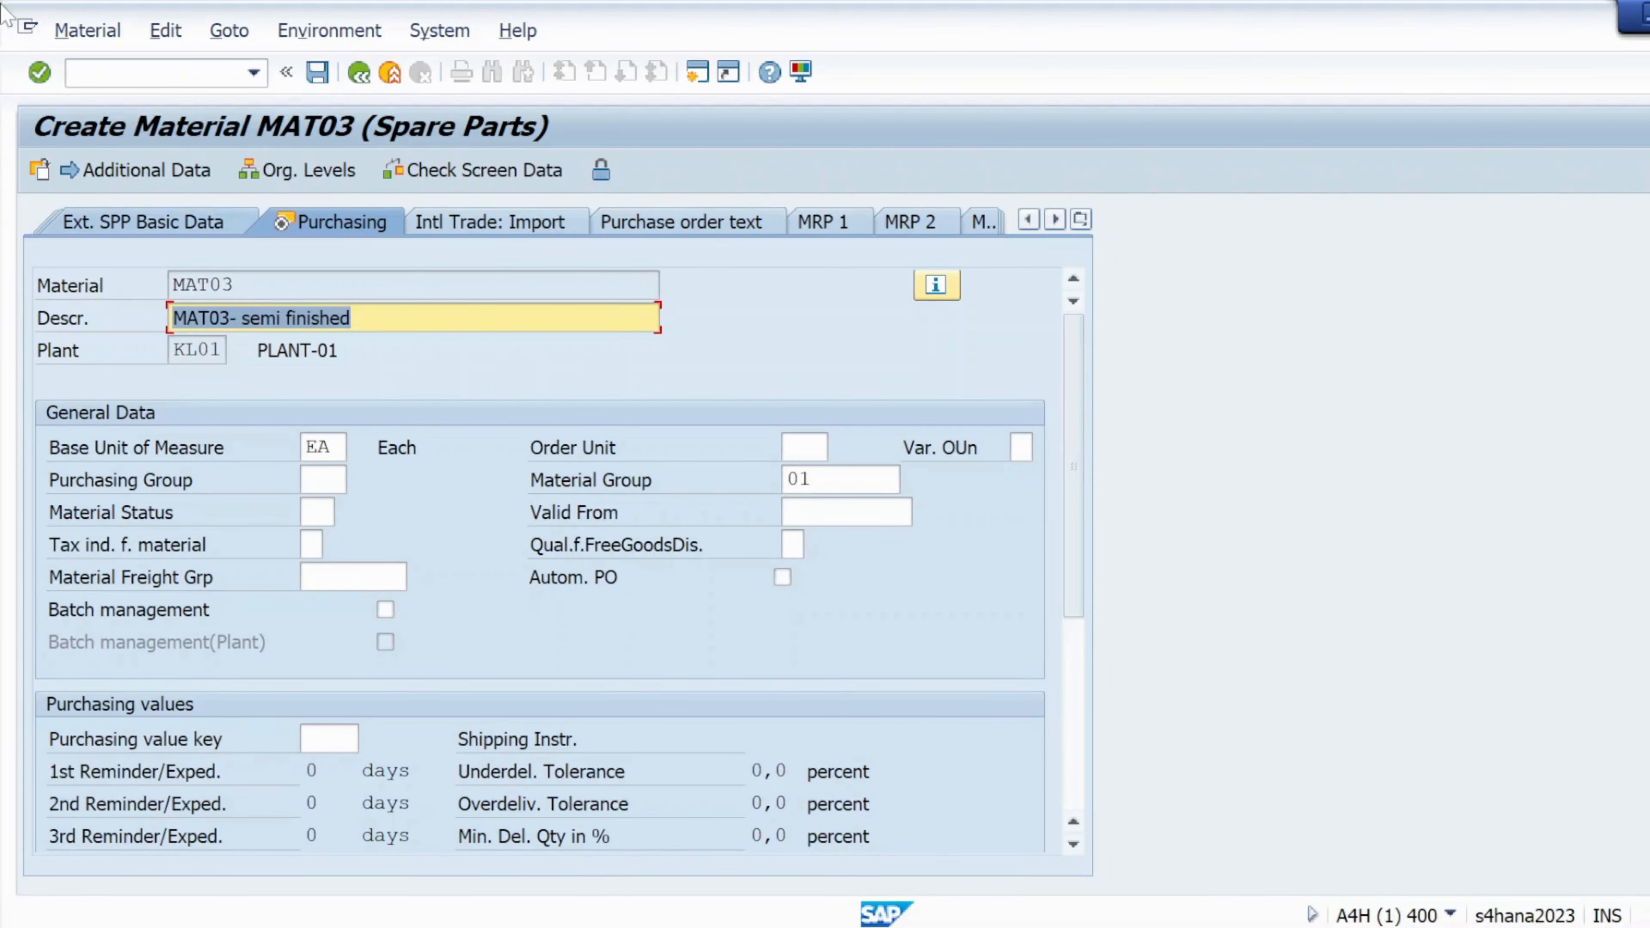
Advance through MAT03's plant storage data to Accounting 1 and set valuation class 3040 Spare parts
{"action": "left_click", "coordinate": [39, 72]}
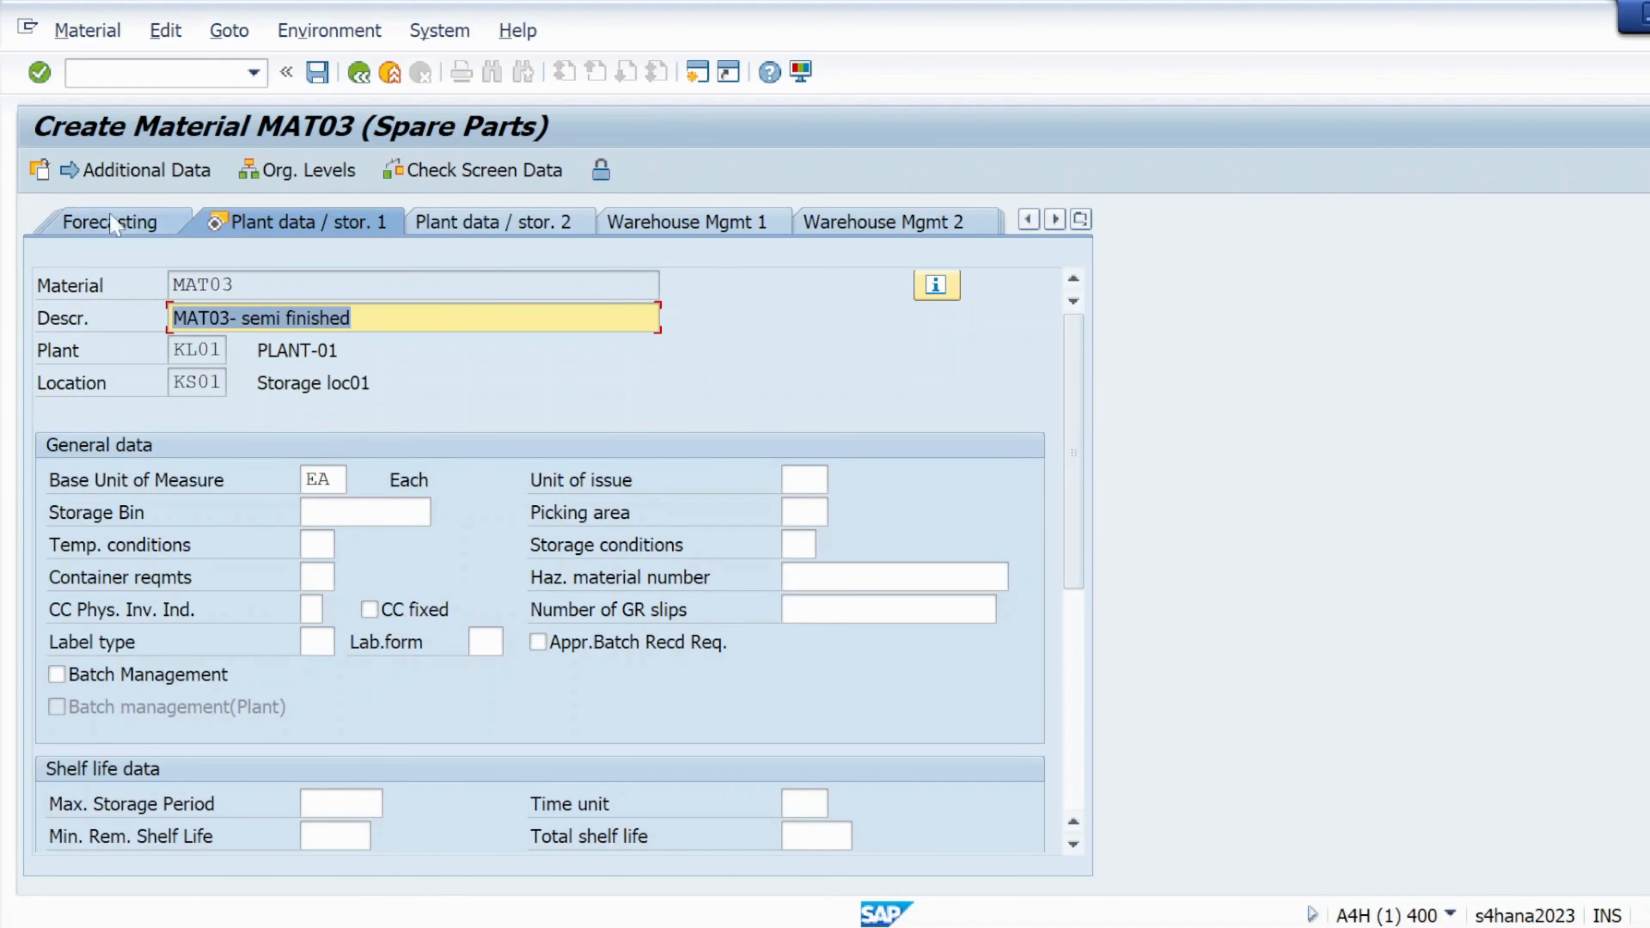
{"action": "left_click", "coordinate": [39, 73]}
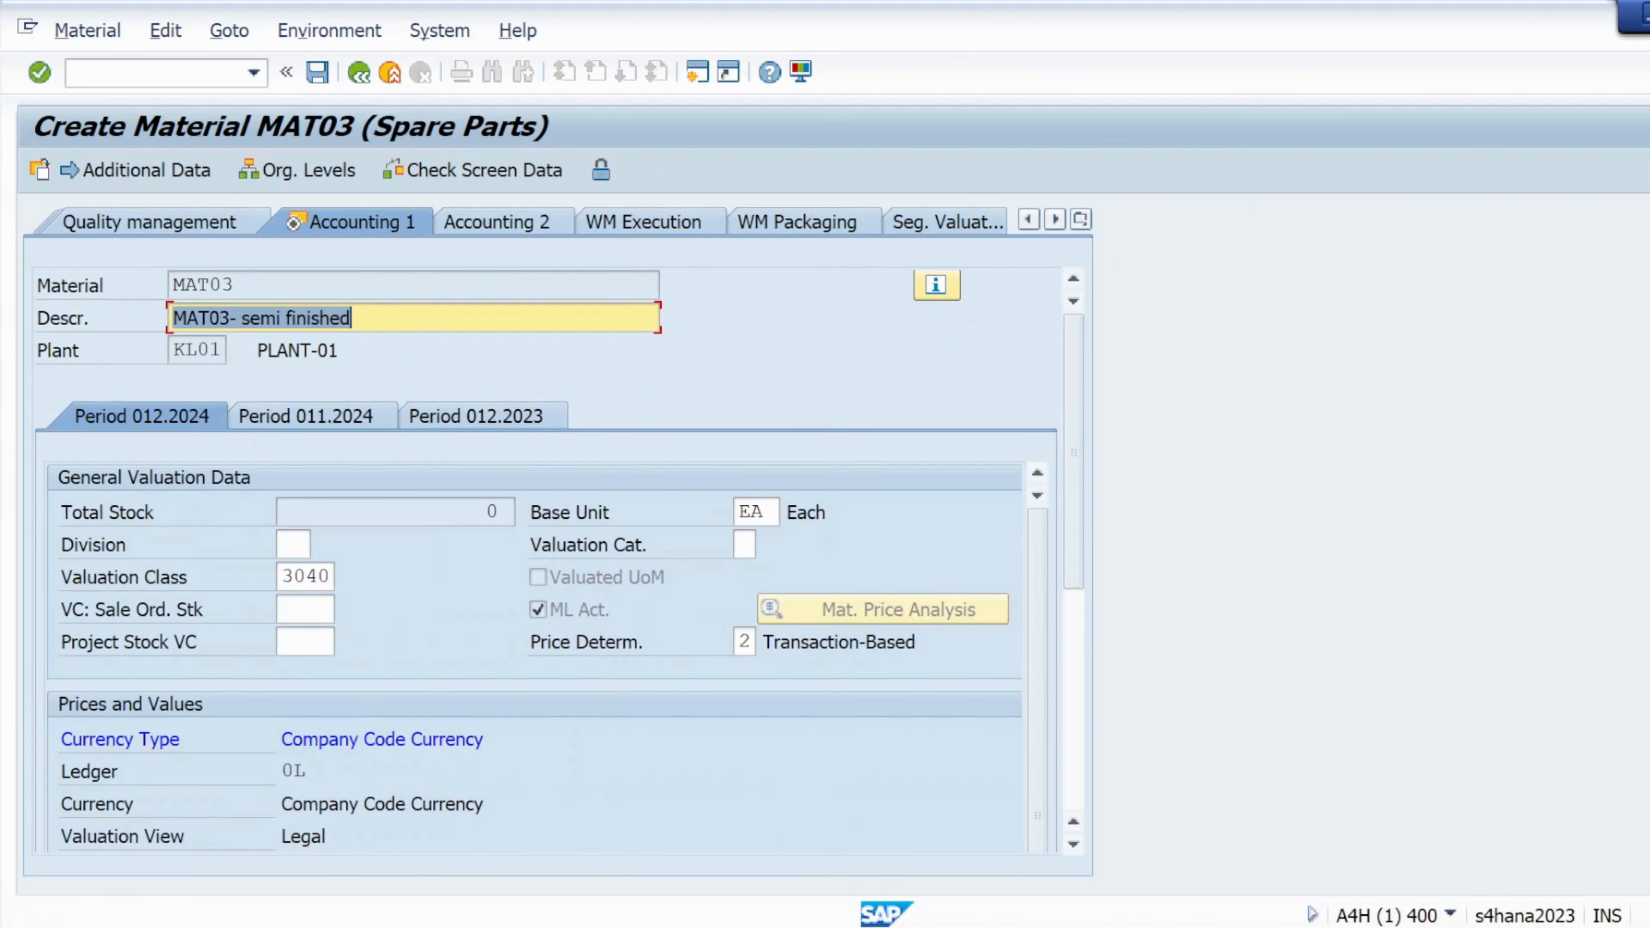
{"action": "left_click", "coordinate": [307, 577]}
{"action": "left_click", "coordinate": [345, 576]}
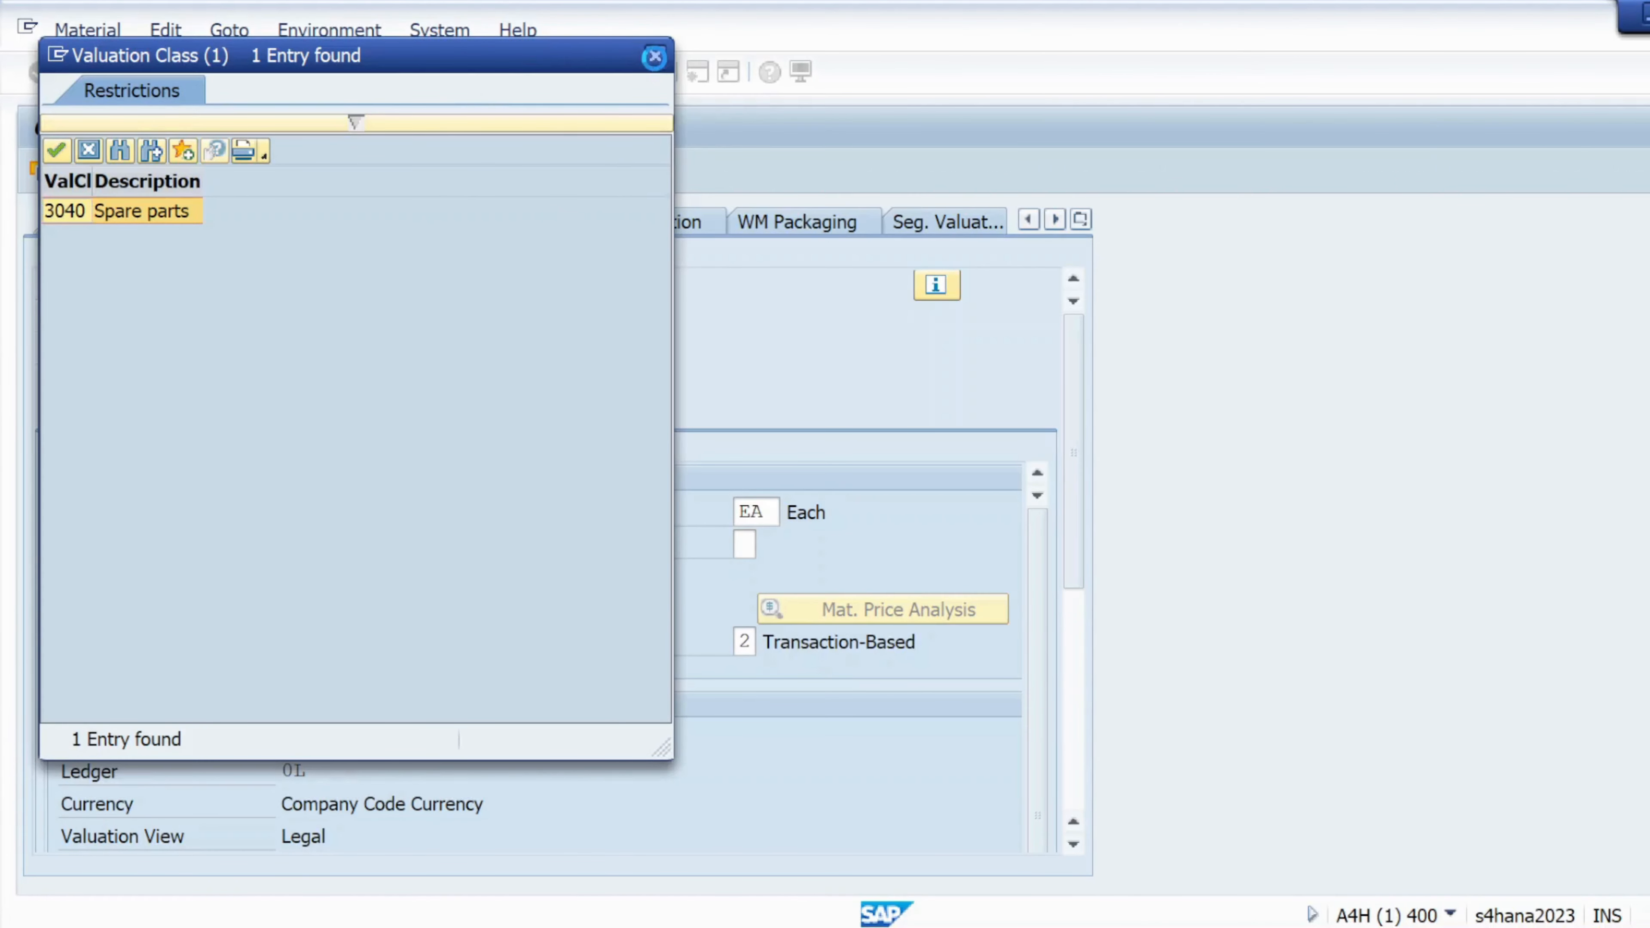
{"action": "left_click", "coordinate": [656, 61]}
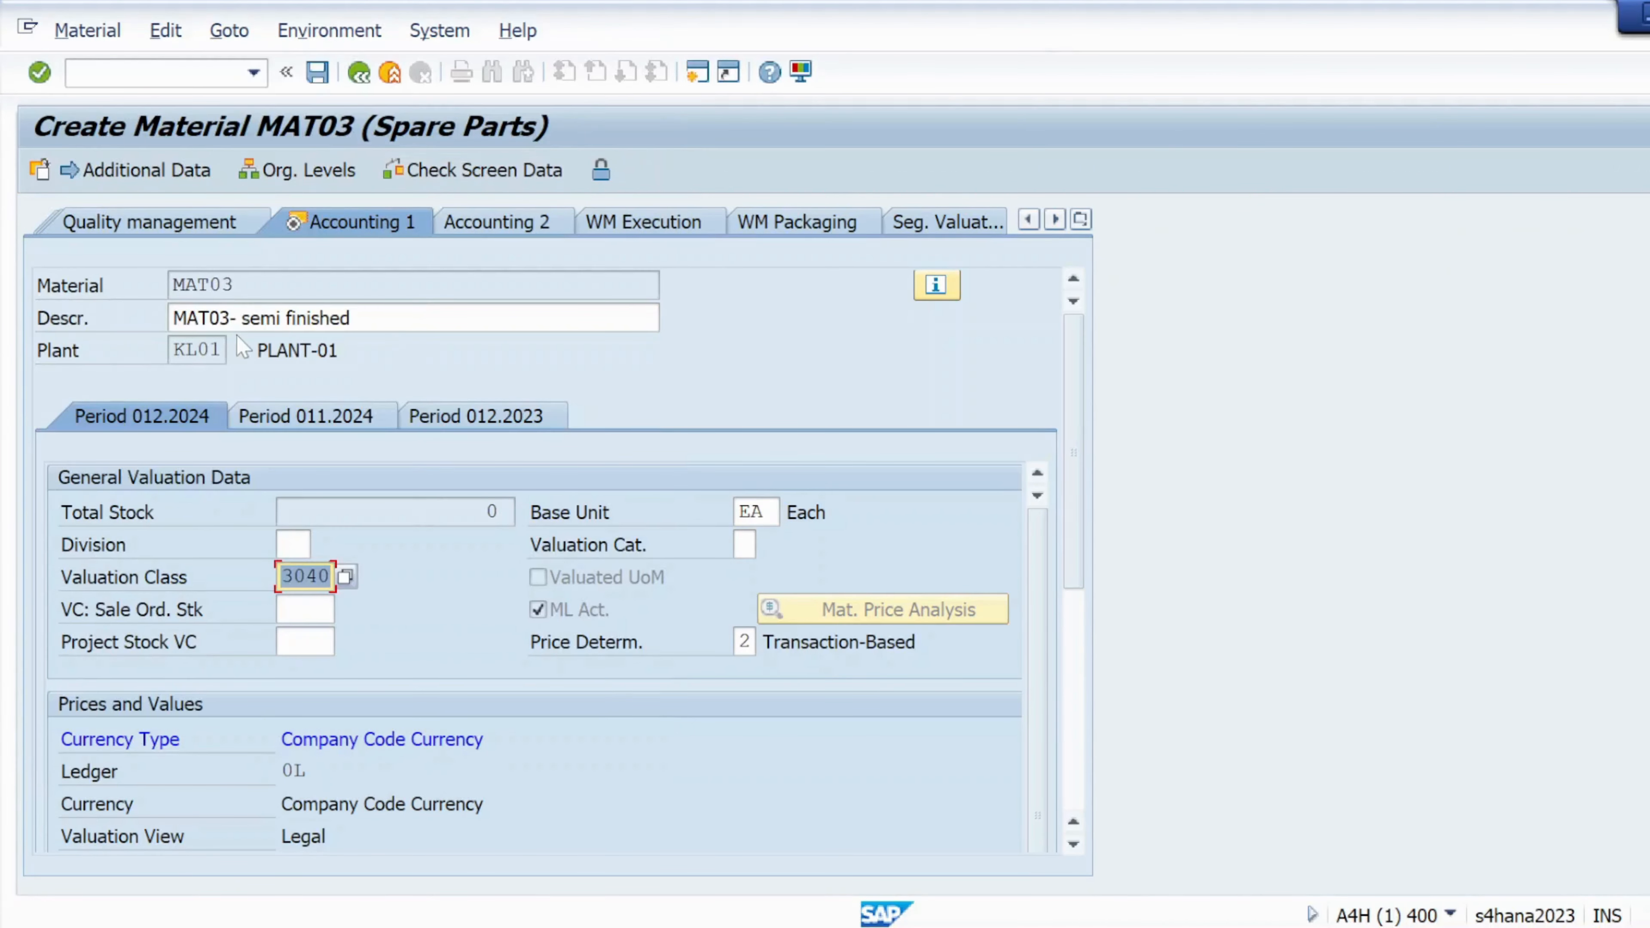
Run /nmm01 to start a blank Create Material initial screen
{"action": "left_click", "coordinate": [163, 73]}
{"action": "type", "text": "/nmm01"}
{"action": "key", "text": "Return"}
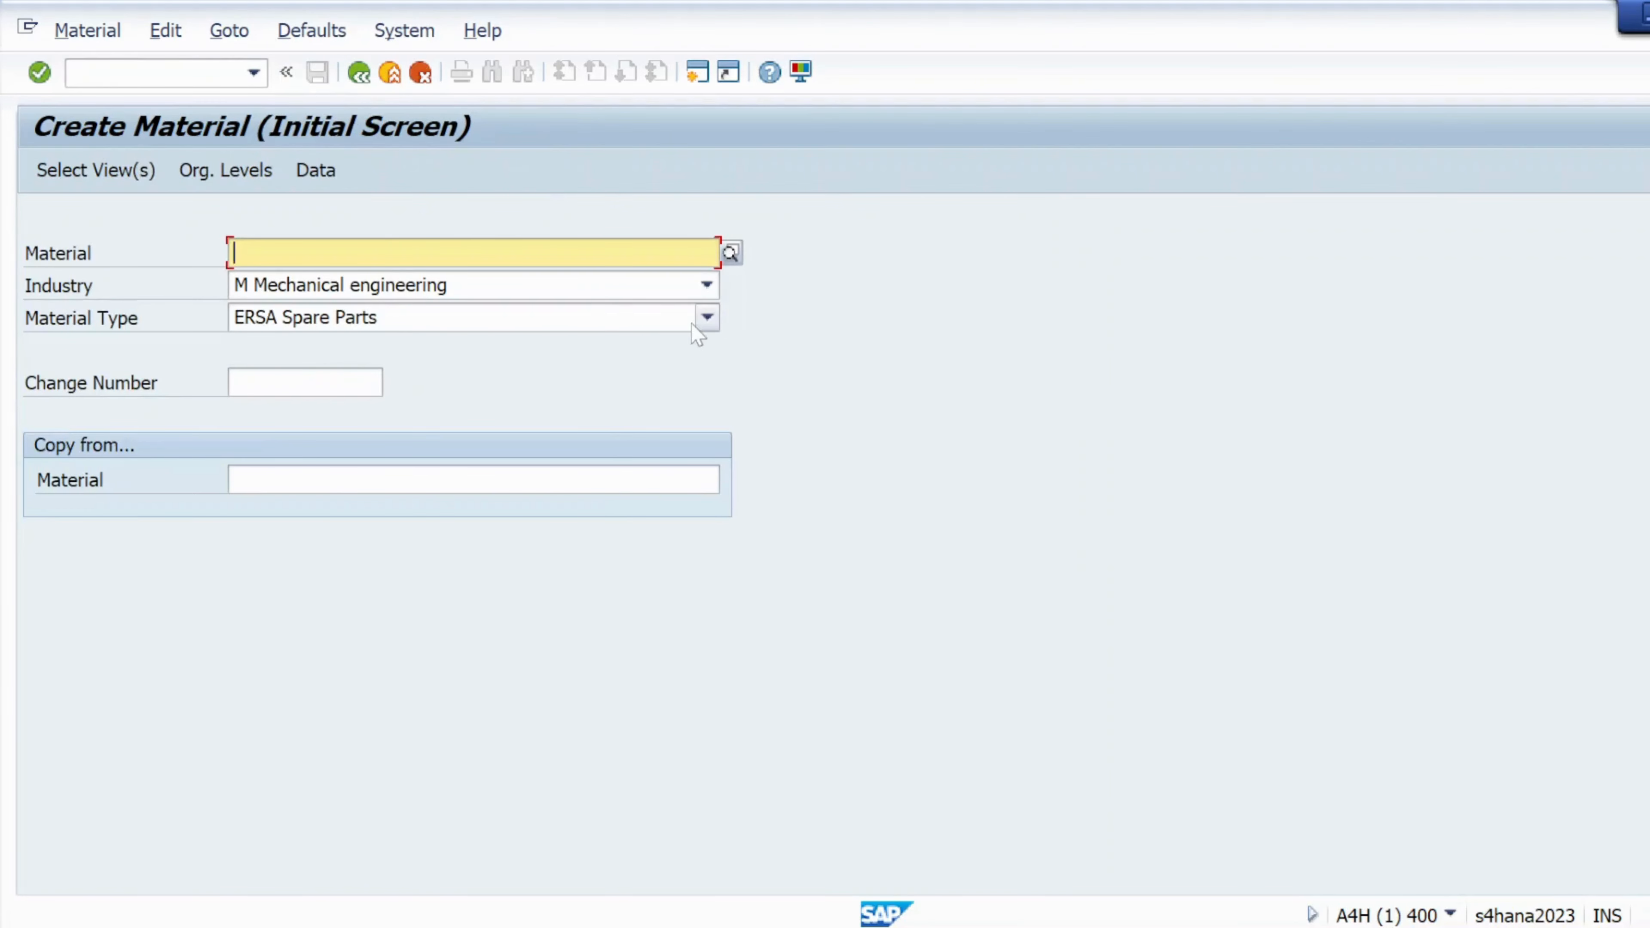
Set material MAT03 with type HALB Semifinished Product and proceed to view selection
{"action": "left_click", "coordinate": [706, 319]}
{"action": "key", "text": "h"}
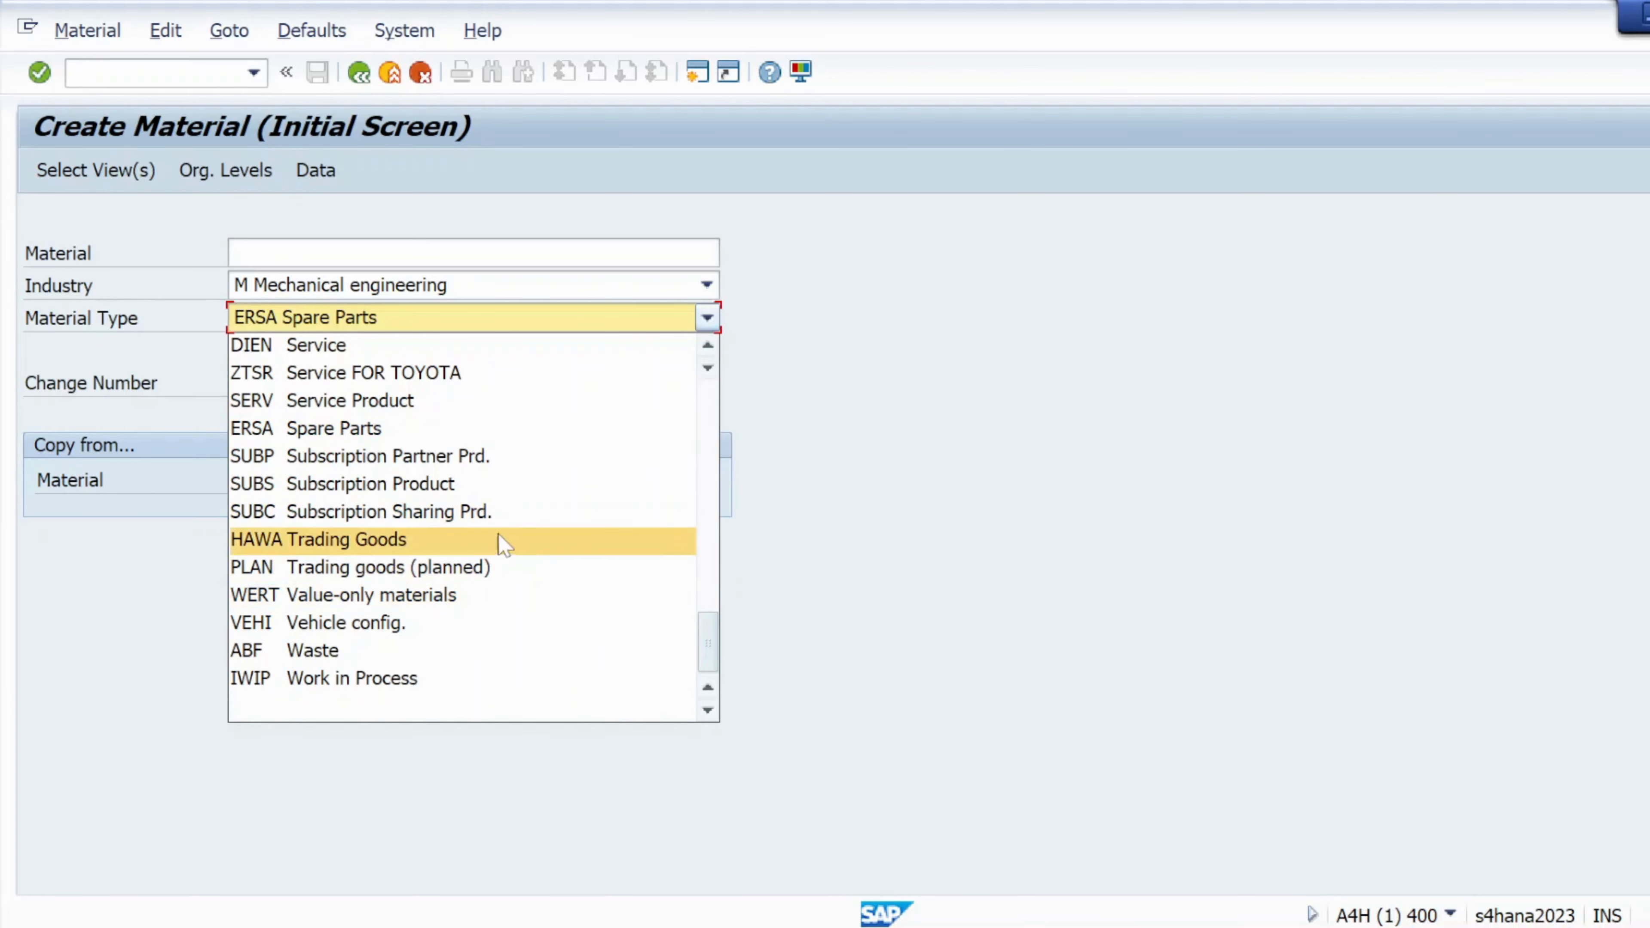
{"action": "scroll", "coordinate": [505, 546], "scroll_direction": "up", "scroll_amount": 4}
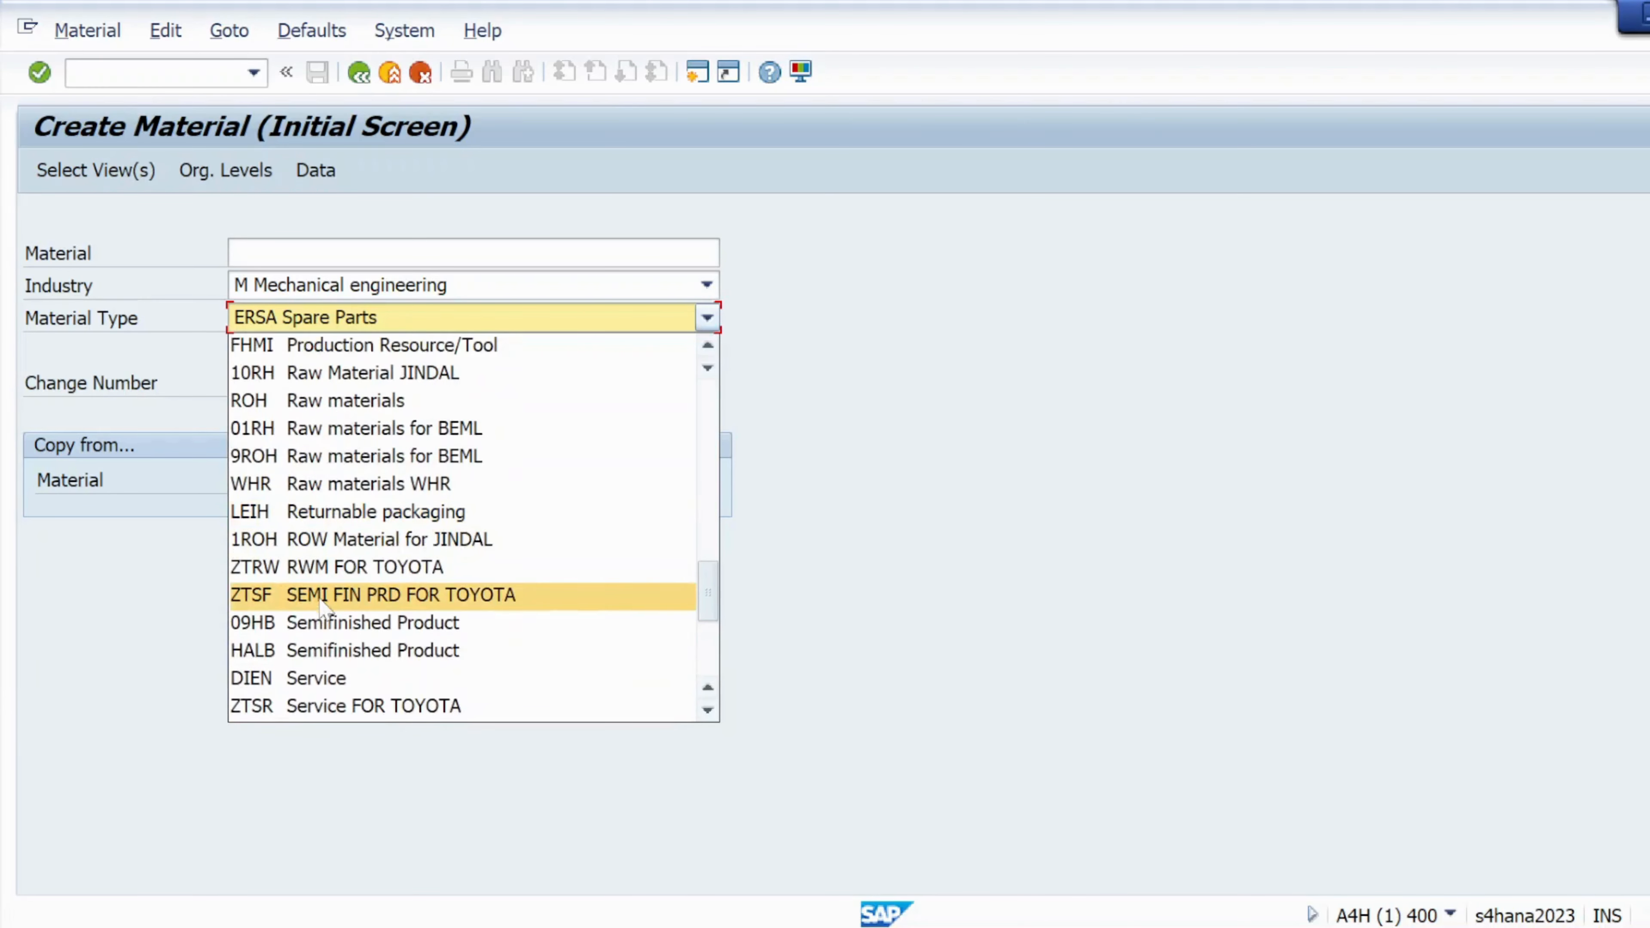
{"action": "left_click", "coordinate": [319, 651]}
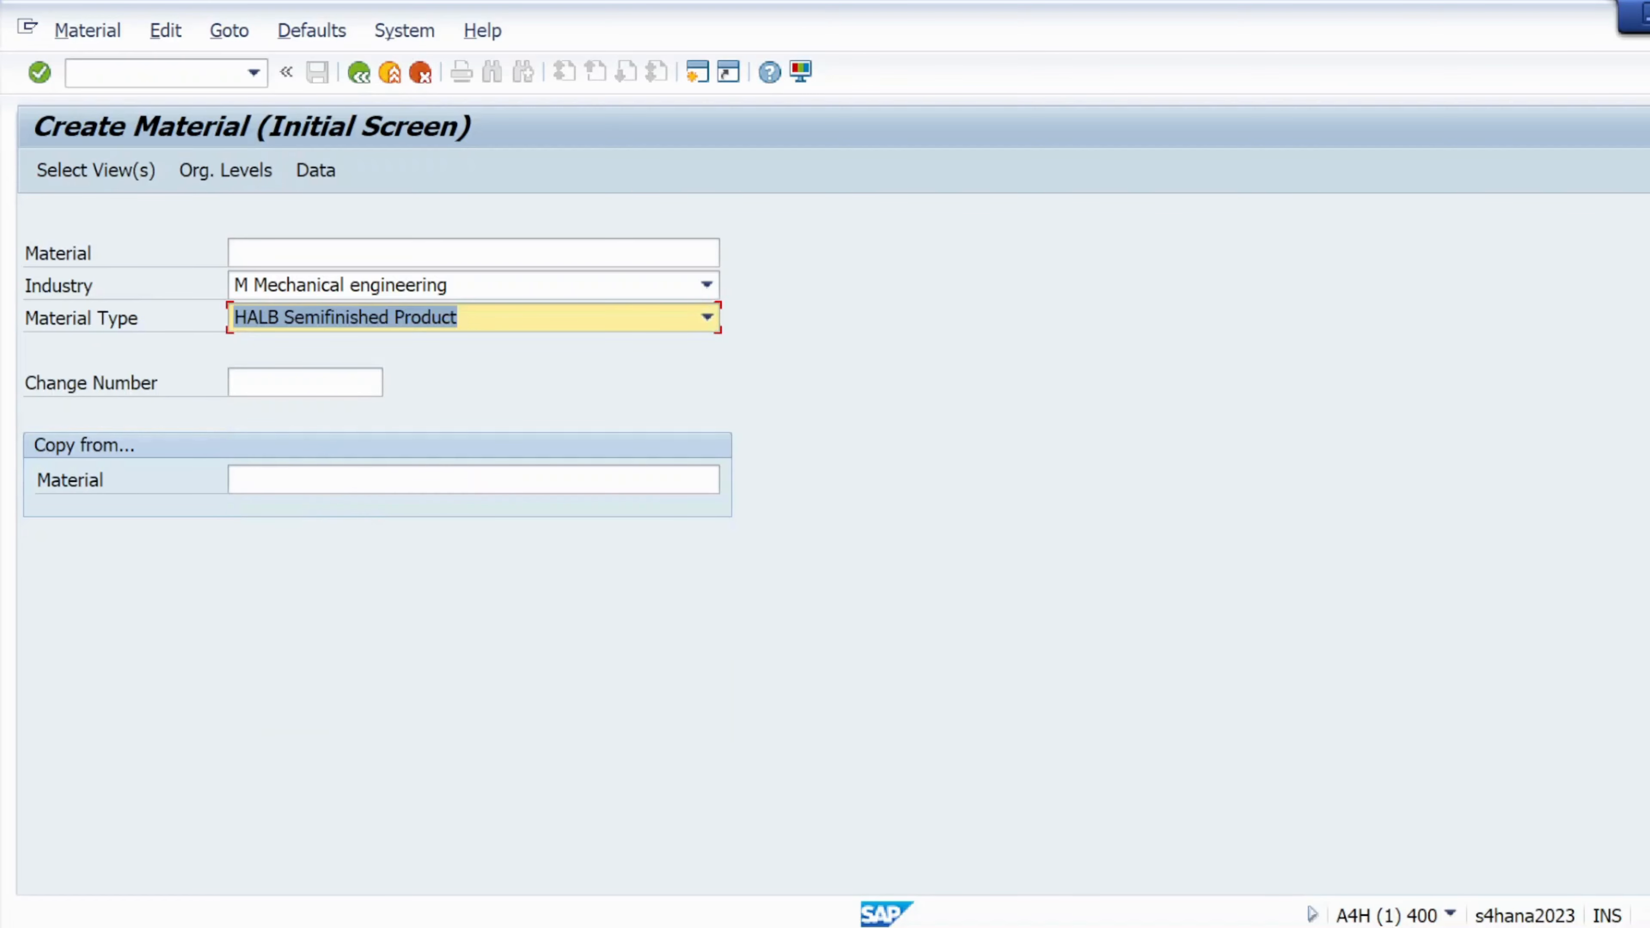
{"action": "left_click", "coordinate": [299, 254]}
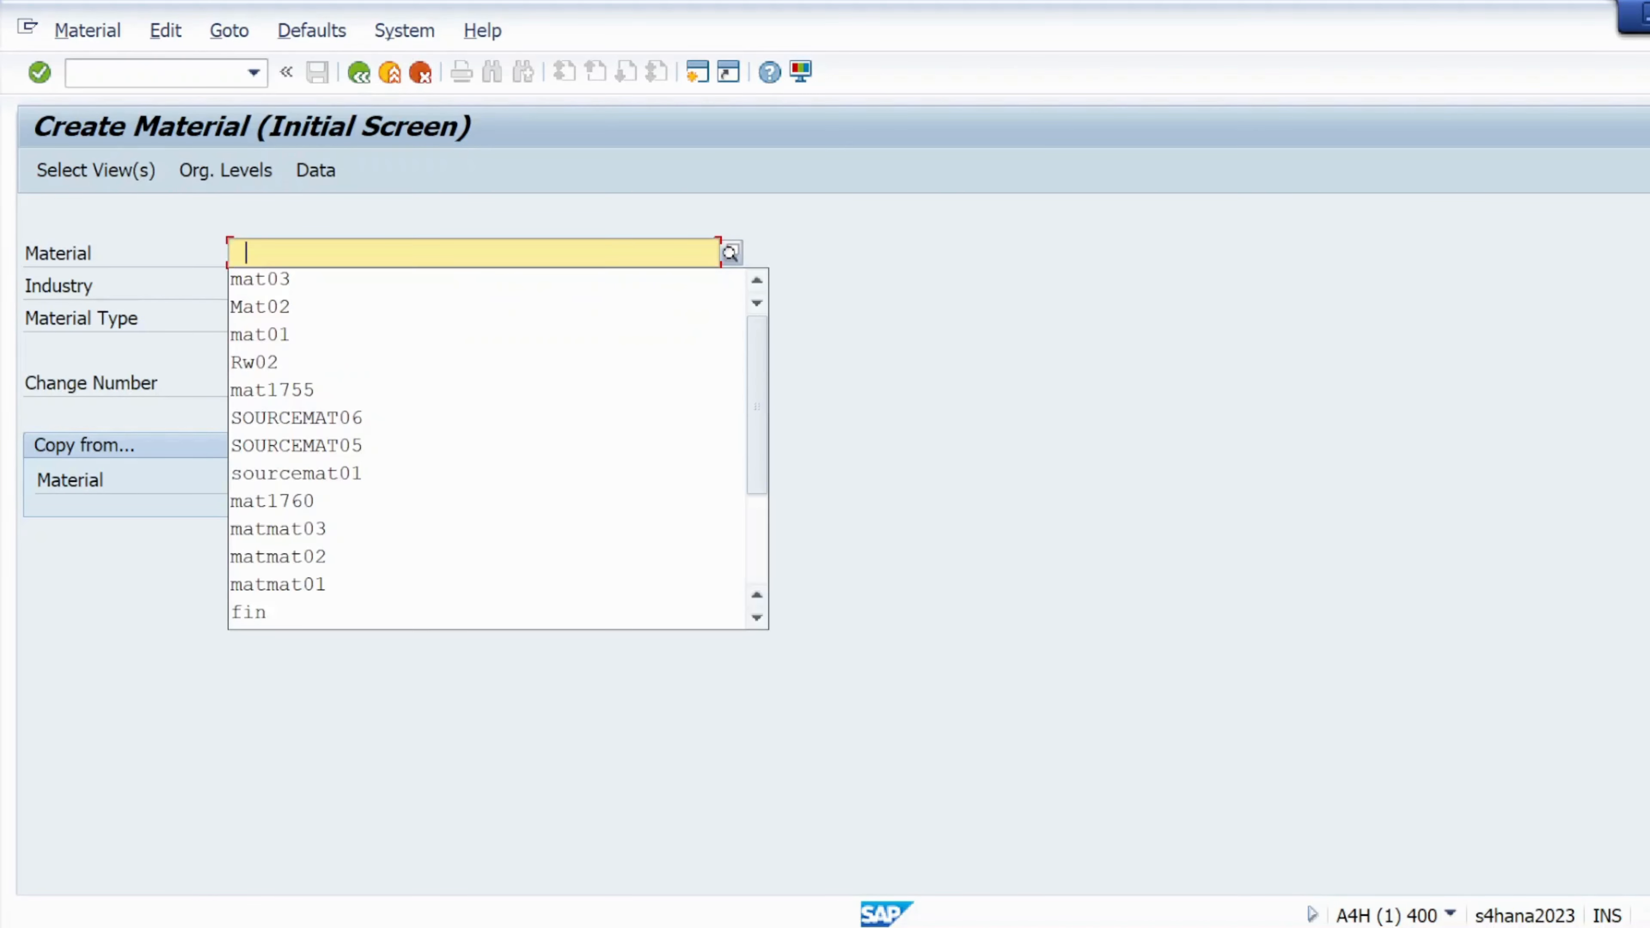
{"action": "left_click", "coordinate": [296, 284]}
{"action": "left_click", "coordinate": [95, 170]}
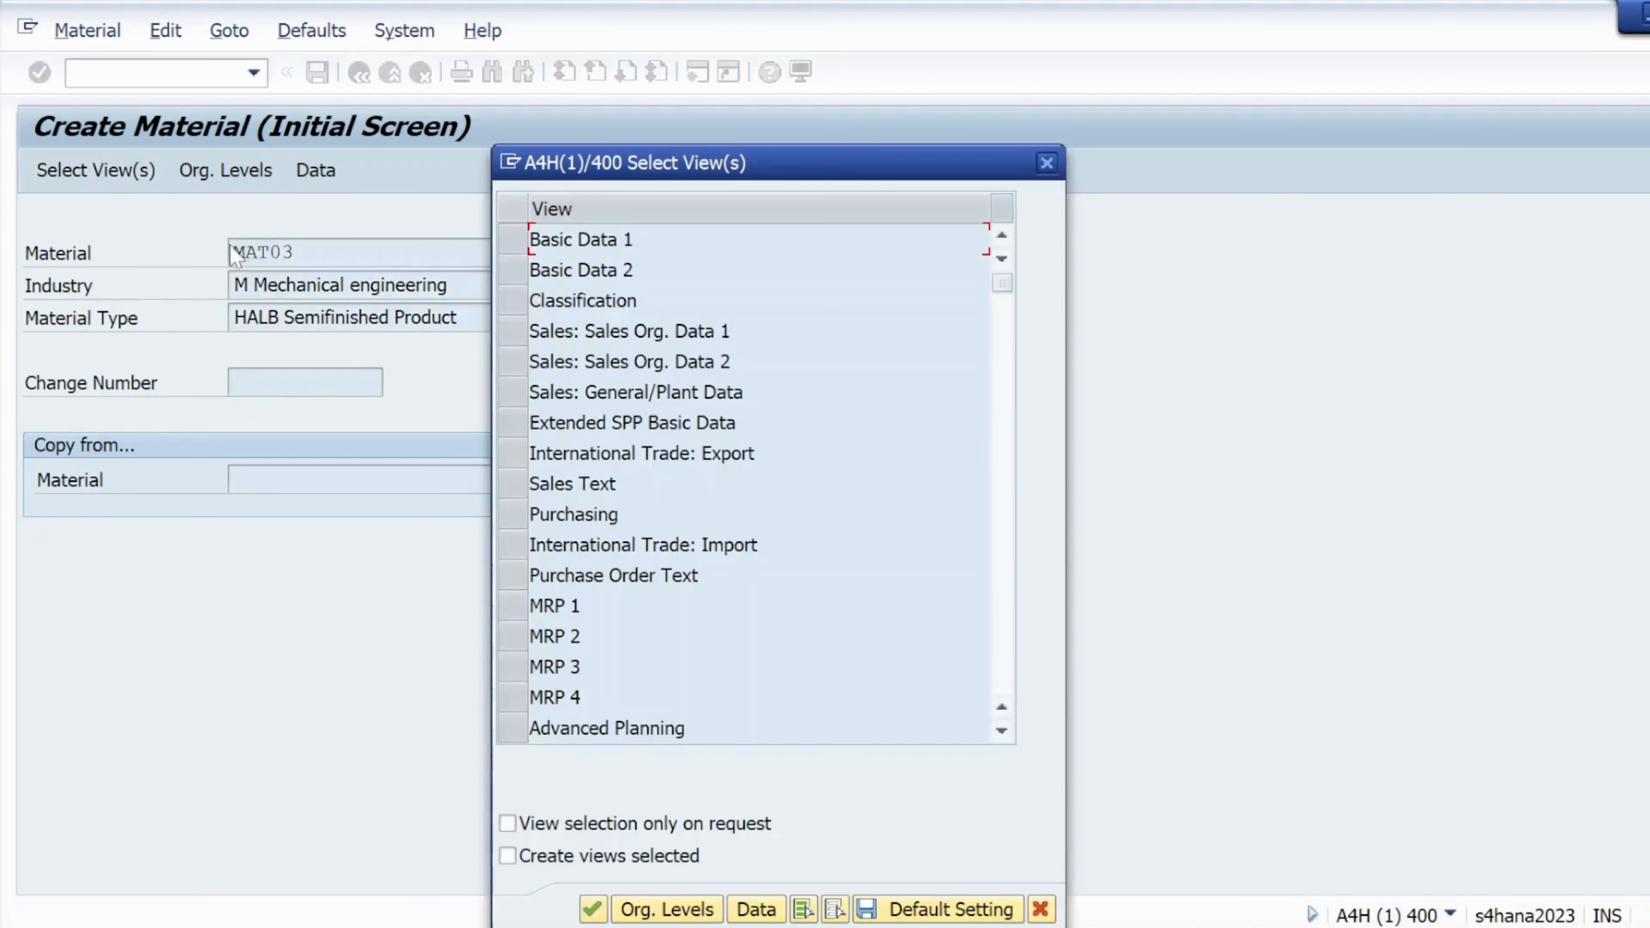
Select the Basic Data 1, Purchasing, General Plant Data / Storage 1 and Accounting 1 views
{"action": "left_click", "coordinate": [513, 239]}
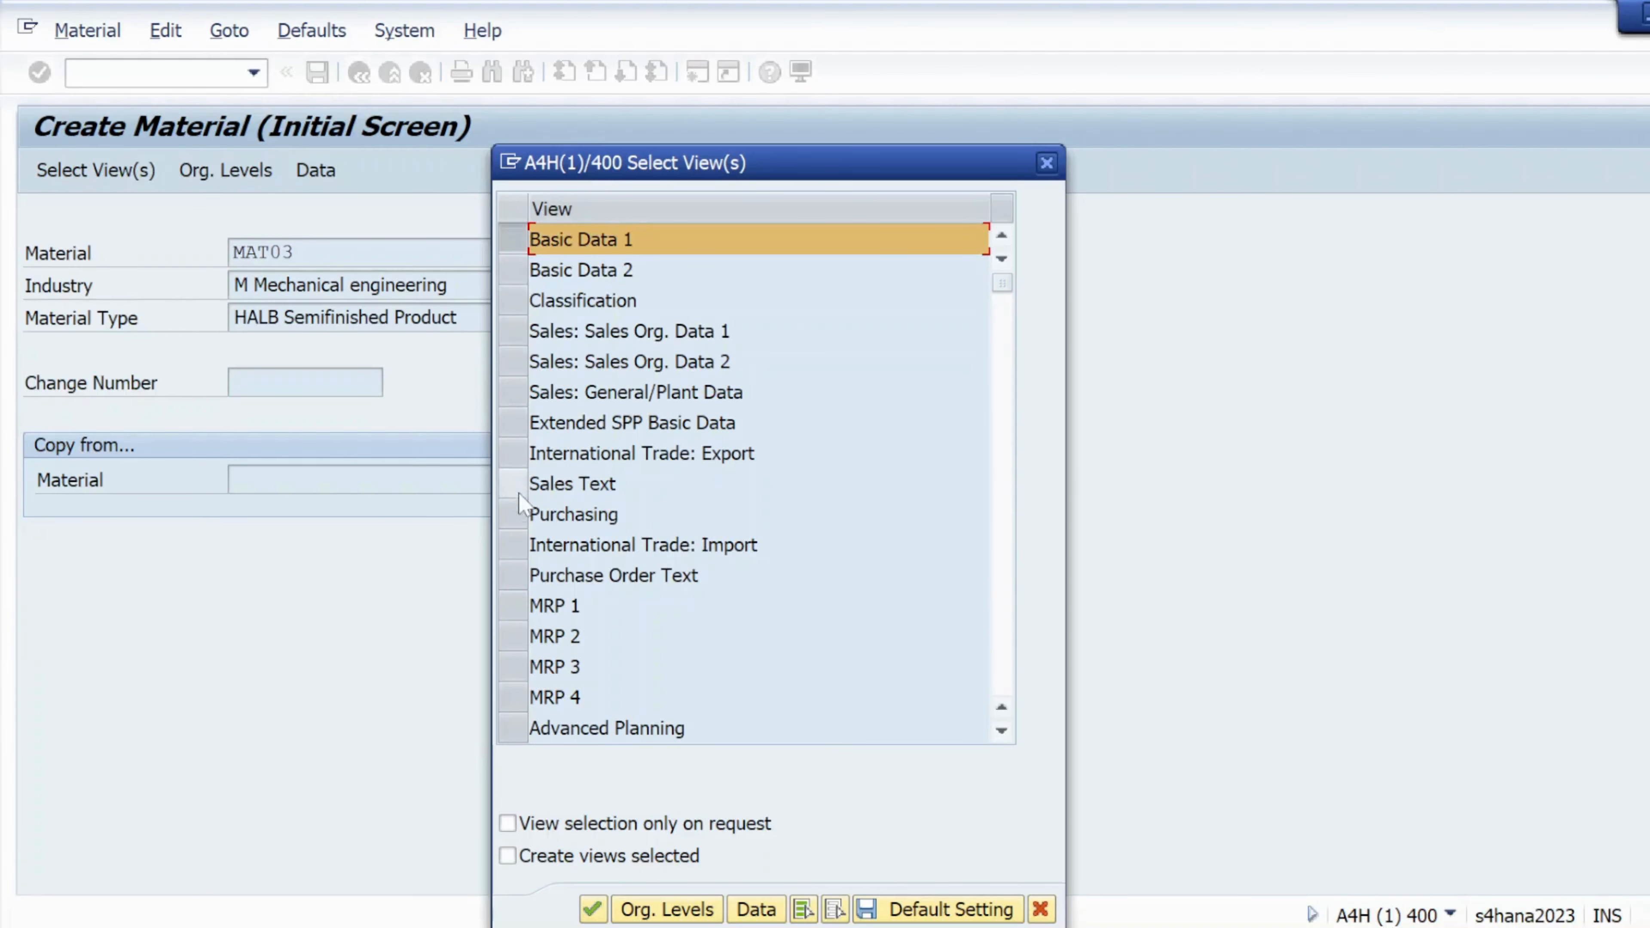
{"action": "left_click", "coordinate": [513, 514]}
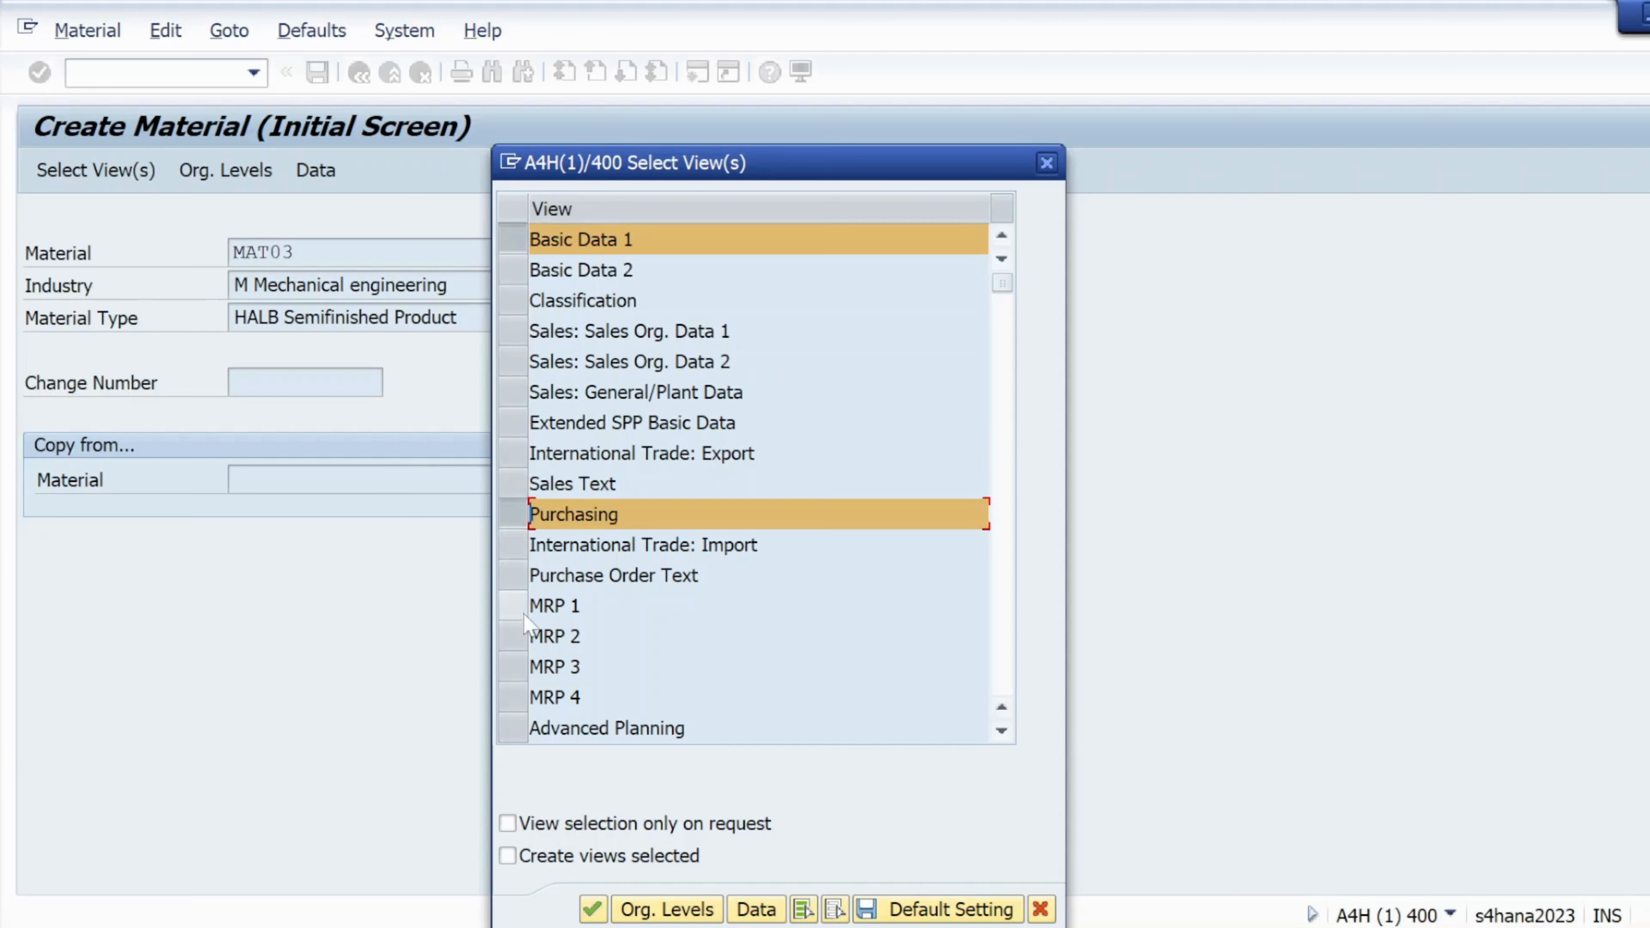
{"action": "scroll", "coordinate": [523, 679], "scroll_direction": "down", "scroll_amount": 2}
{"action": "left_click", "coordinate": [528, 677]}
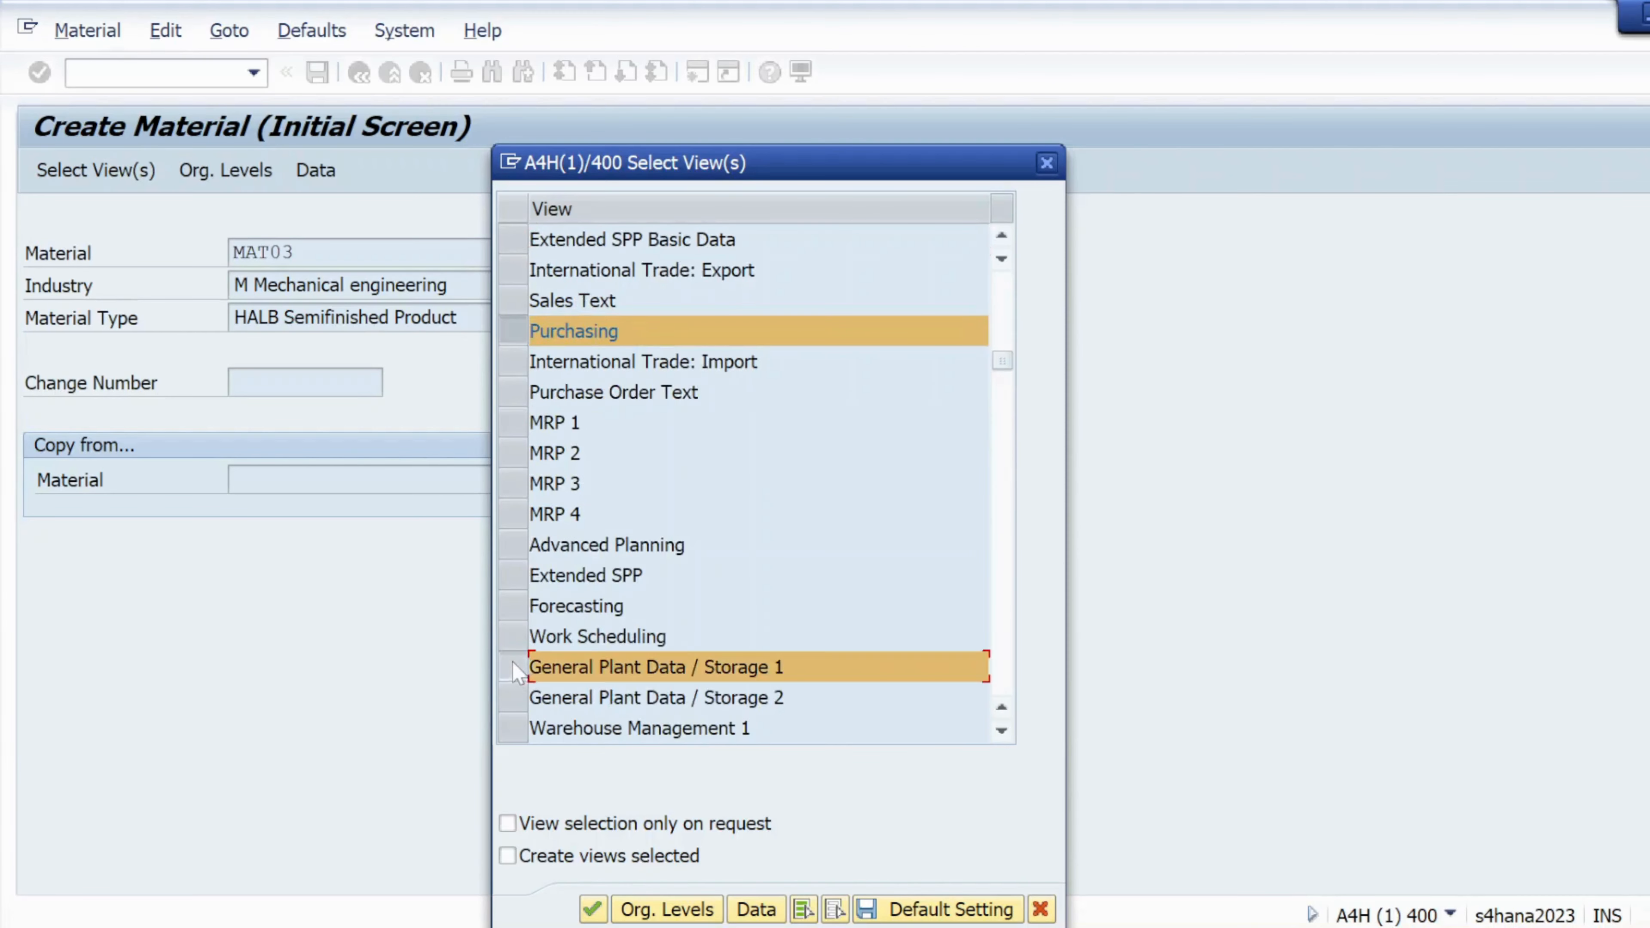
{"action": "scroll", "coordinate": [694, 606], "scroll_direction": "up", "scroll_amount": 2}
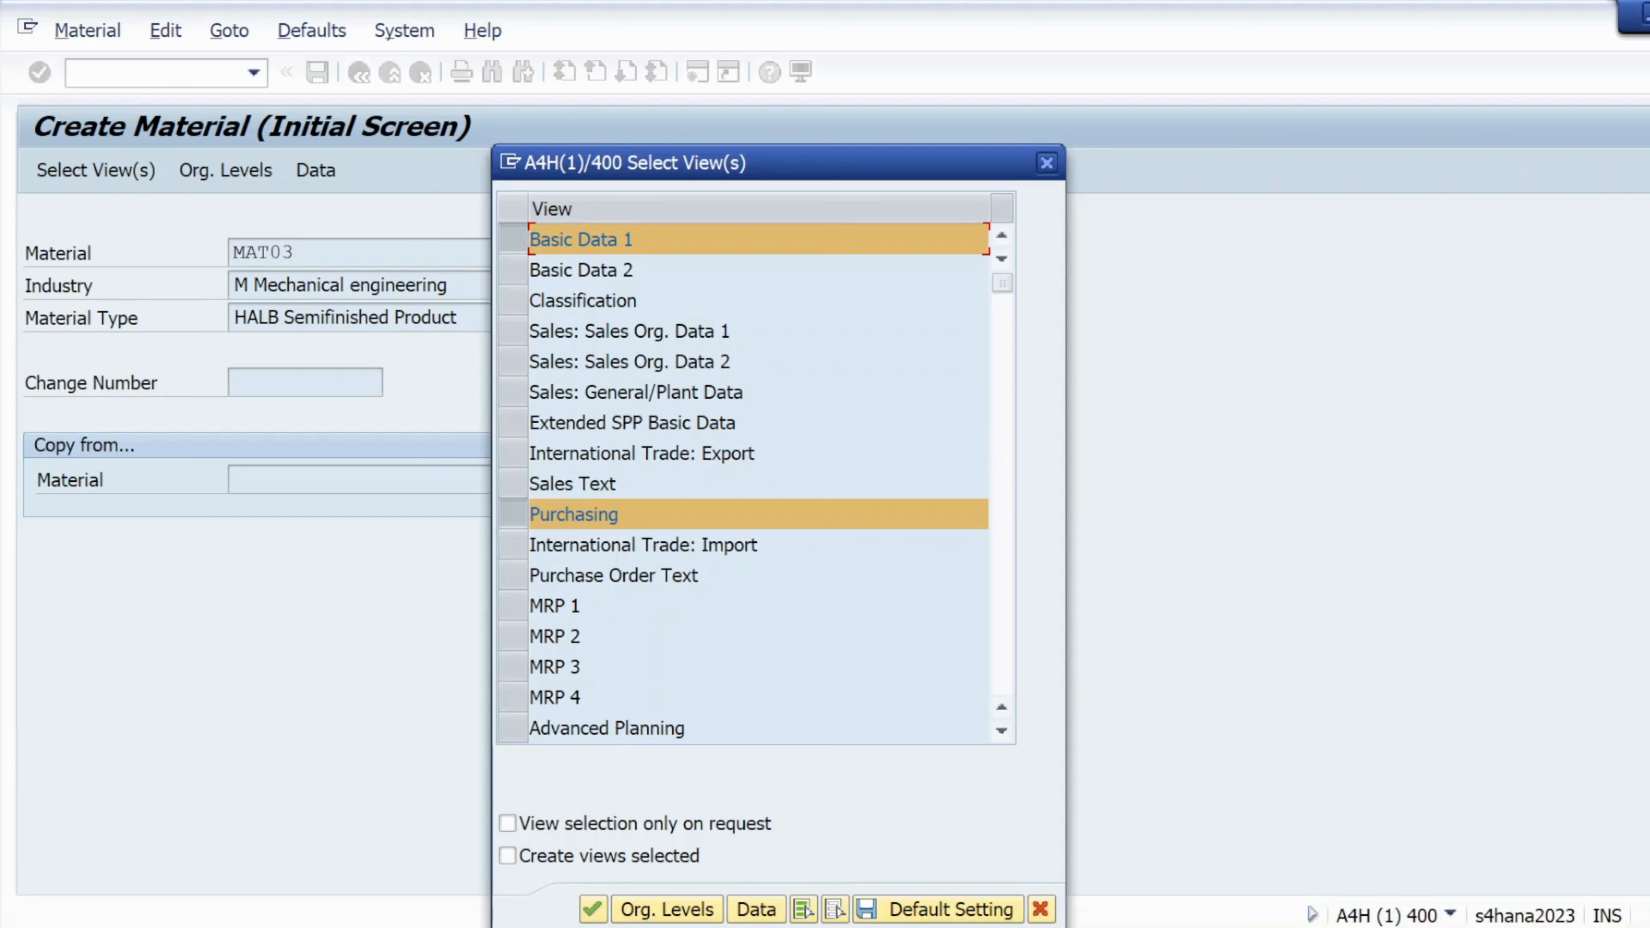
{"action": "scroll", "coordinate": [626, 516], "scroll_direction": "down", "scroll_amount": 1}
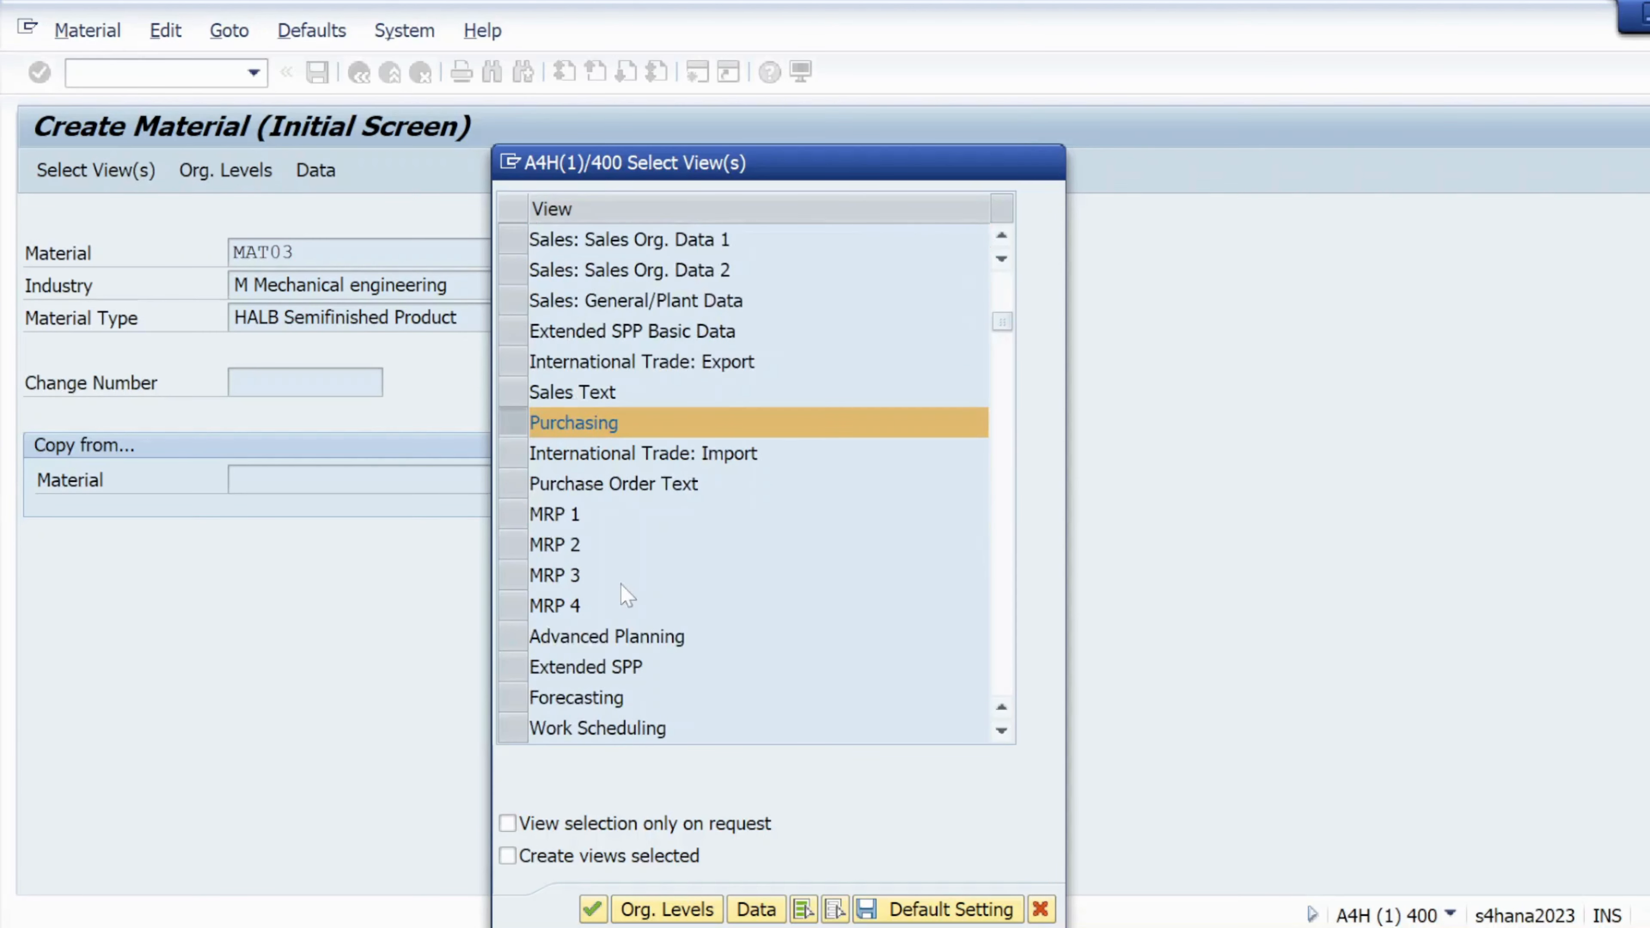
{"action": "scroll", "coordinate": [626, 600], "scroll_direction": "down", "scroll_amount": 1}
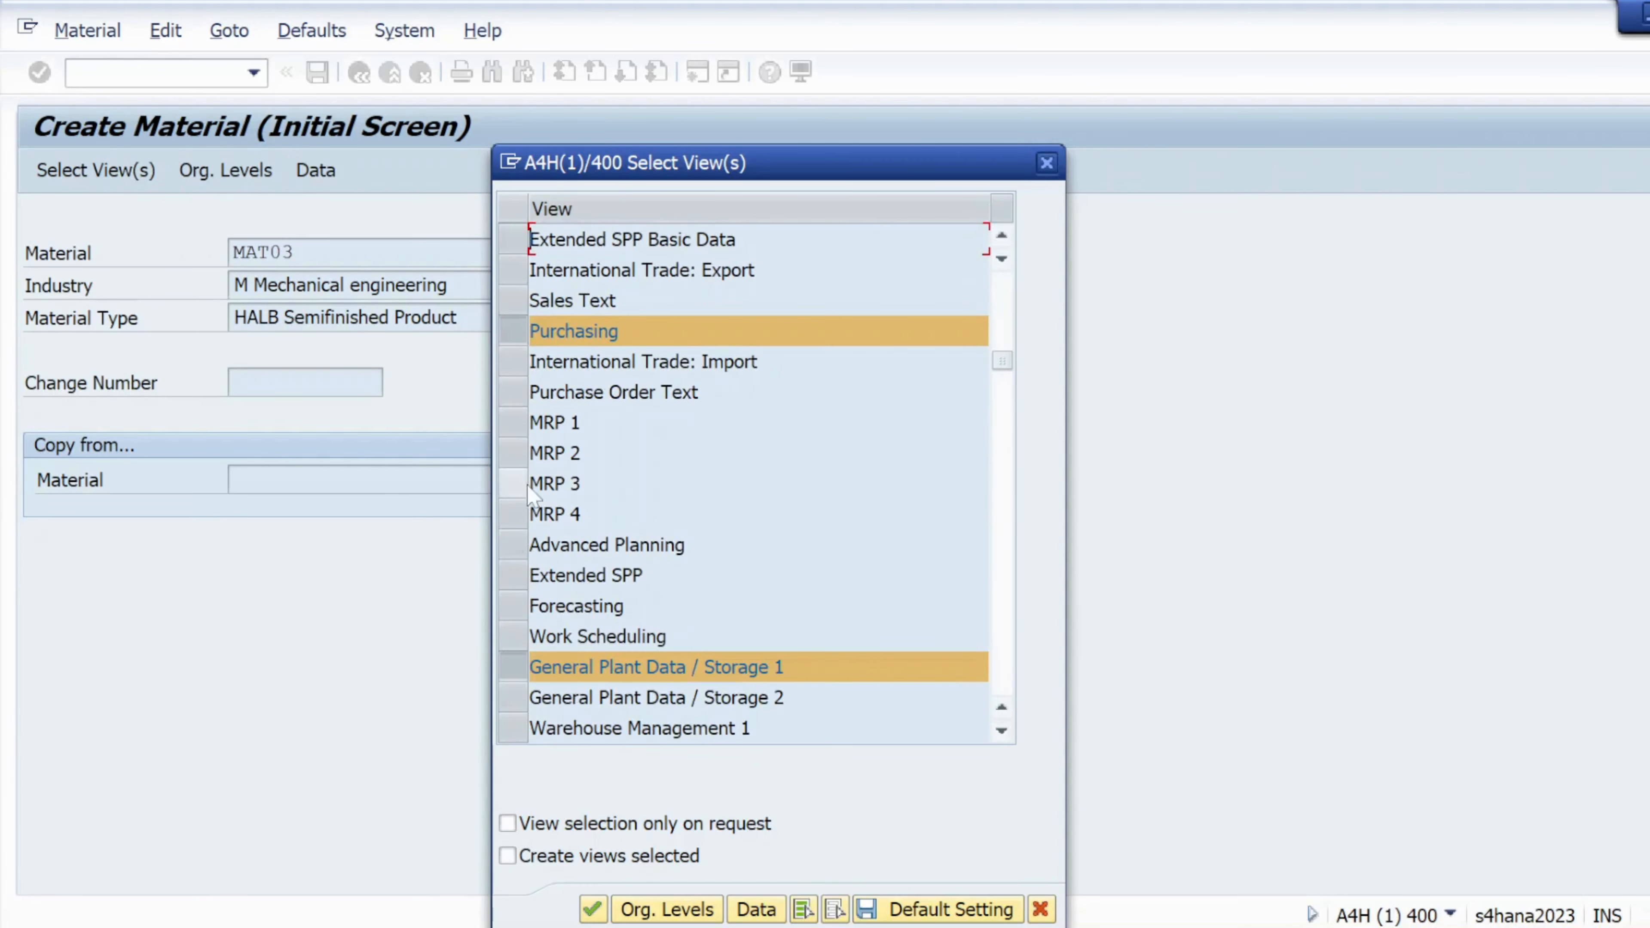
{"action": "scroll", "coordinate": [742, 483], "scroll_direction": "down", "scroll_amount": 1}
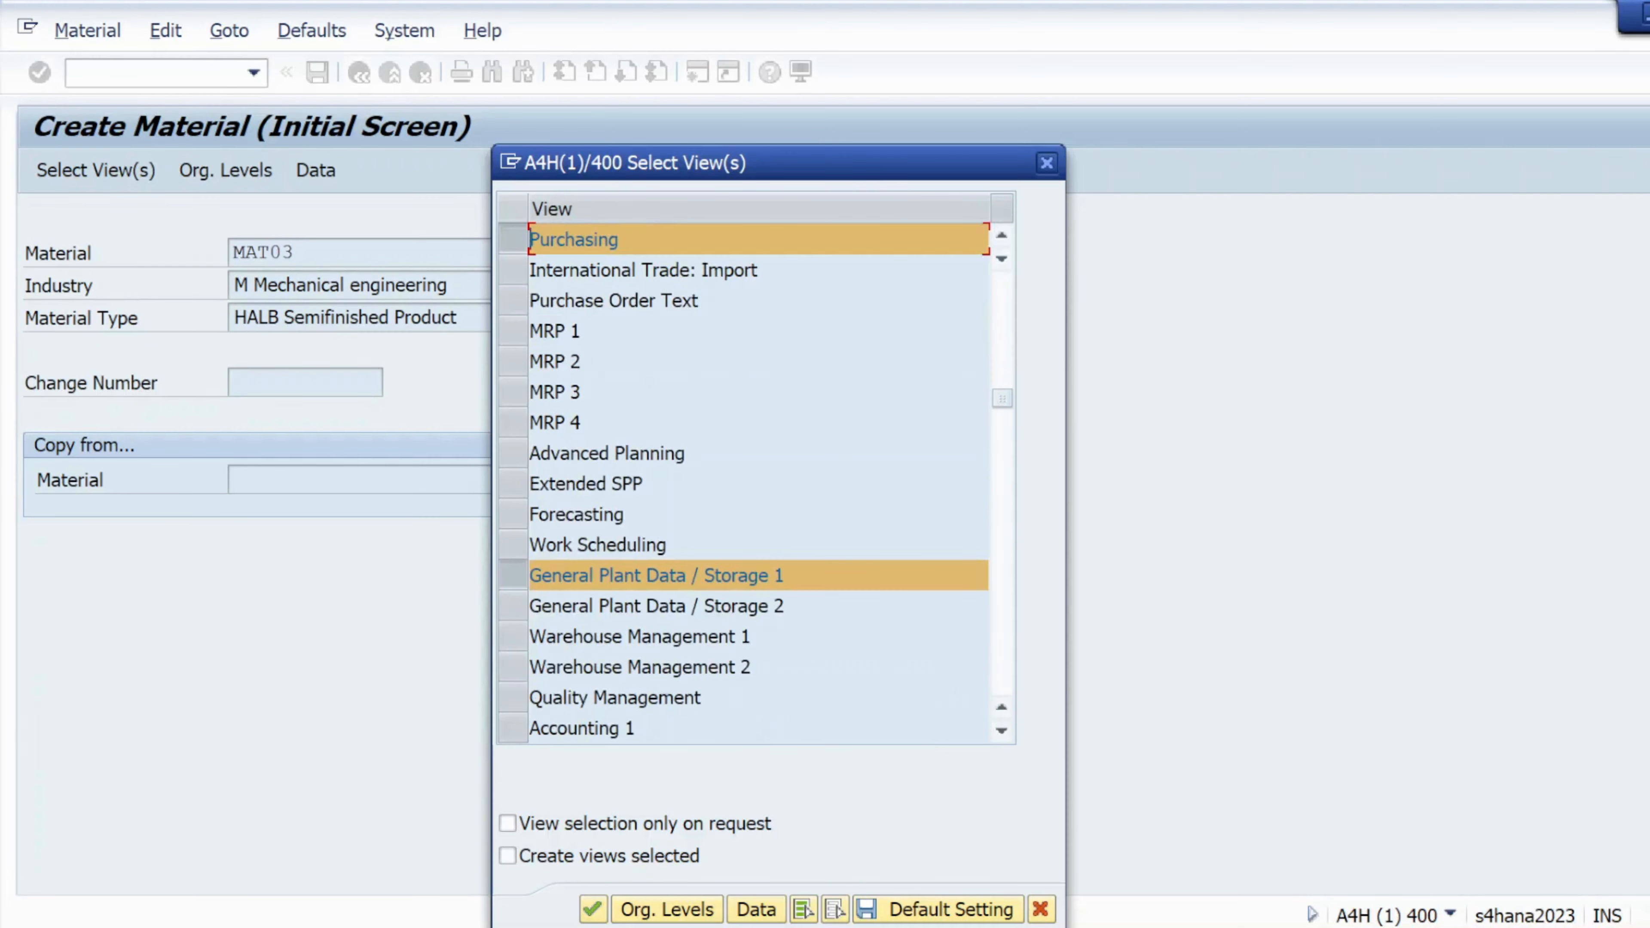
{"action": "scroll", "coordinate": [582, 626], "scroll_direction": "down", "scroll_amount": 1}
{"action": "left_click", "coordinate": [518, 639]}
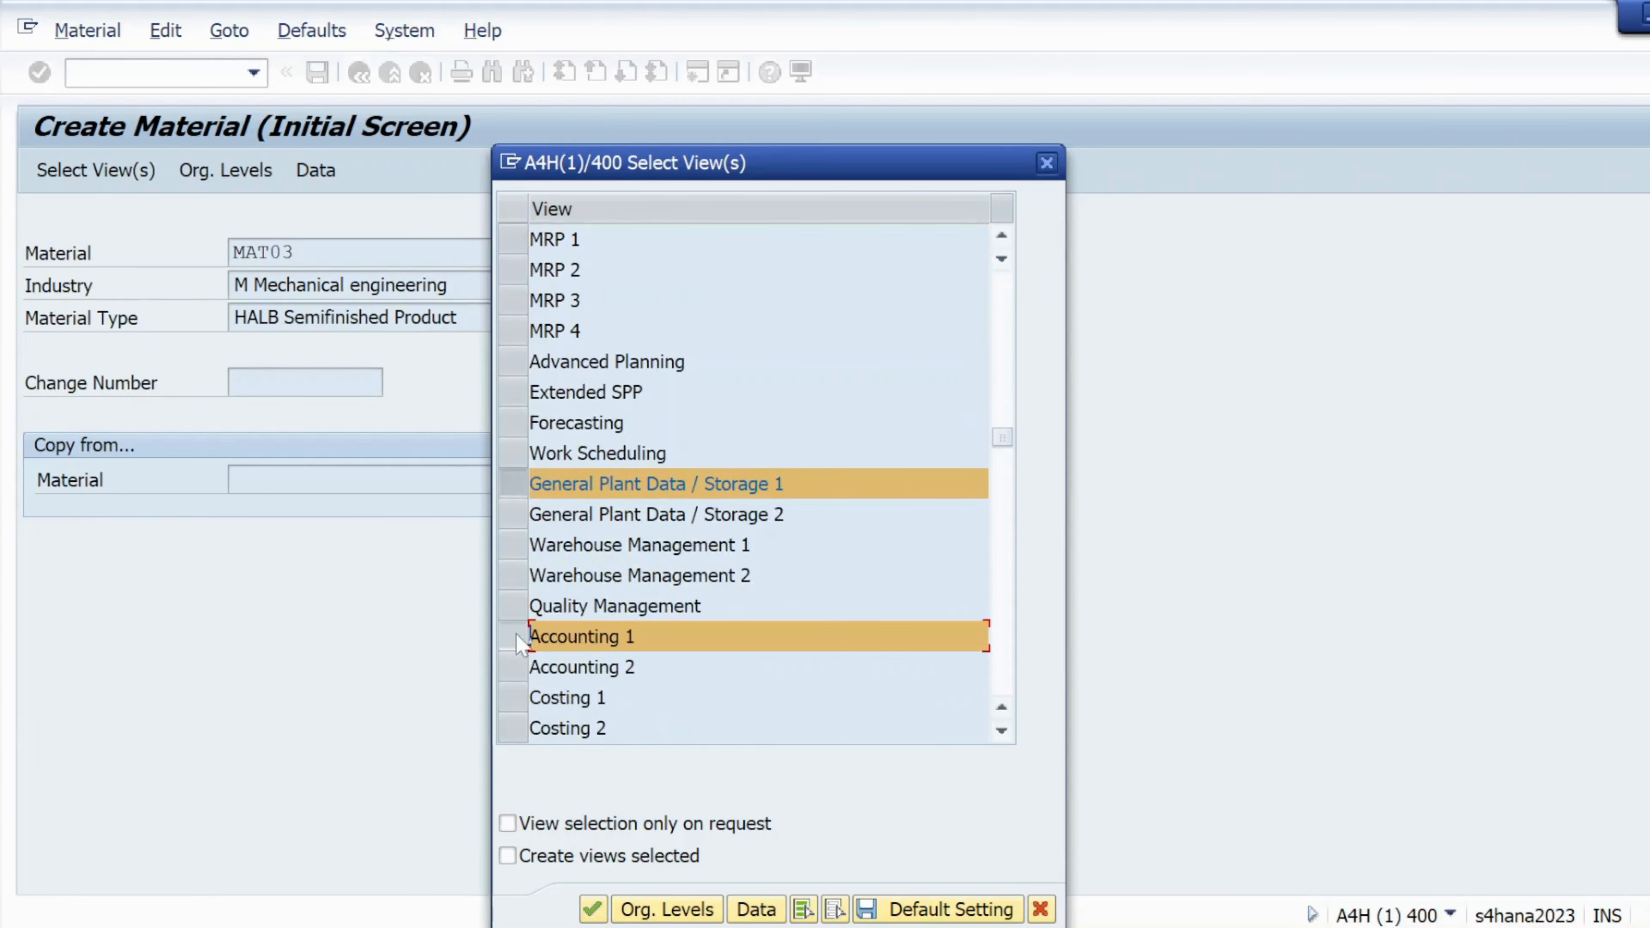
{"action": "left_click", "coordinate": [664, 907]}
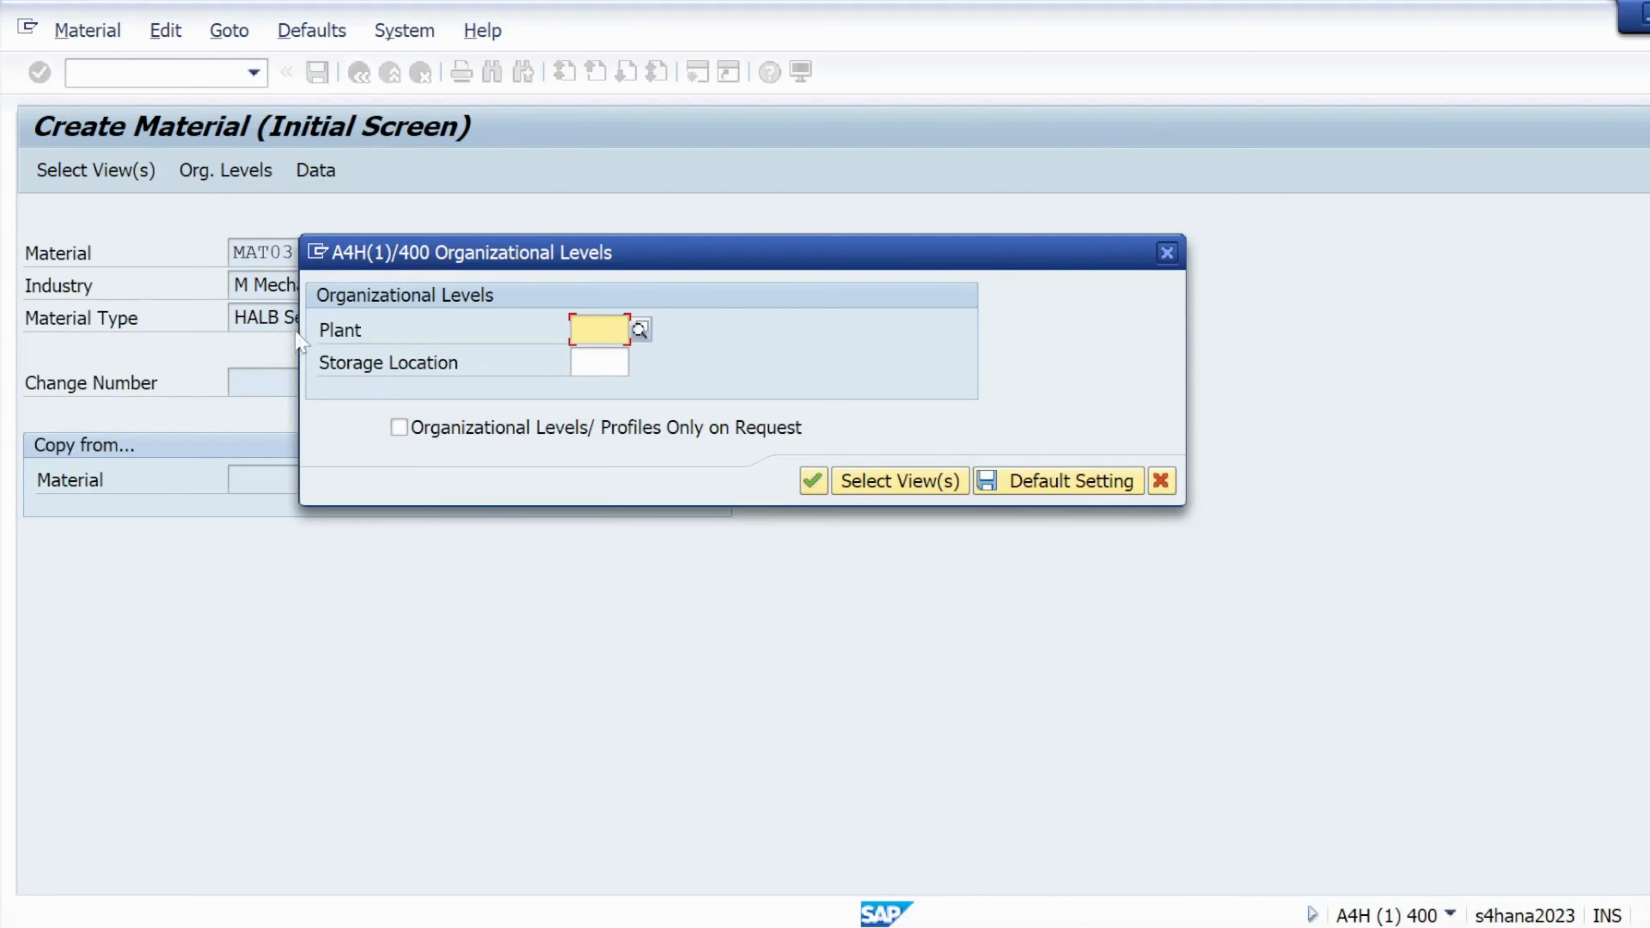
Set organizational levels to plant kl01 and storage location ks01
{"action": "left_click", "coordinate": [589, 331]}
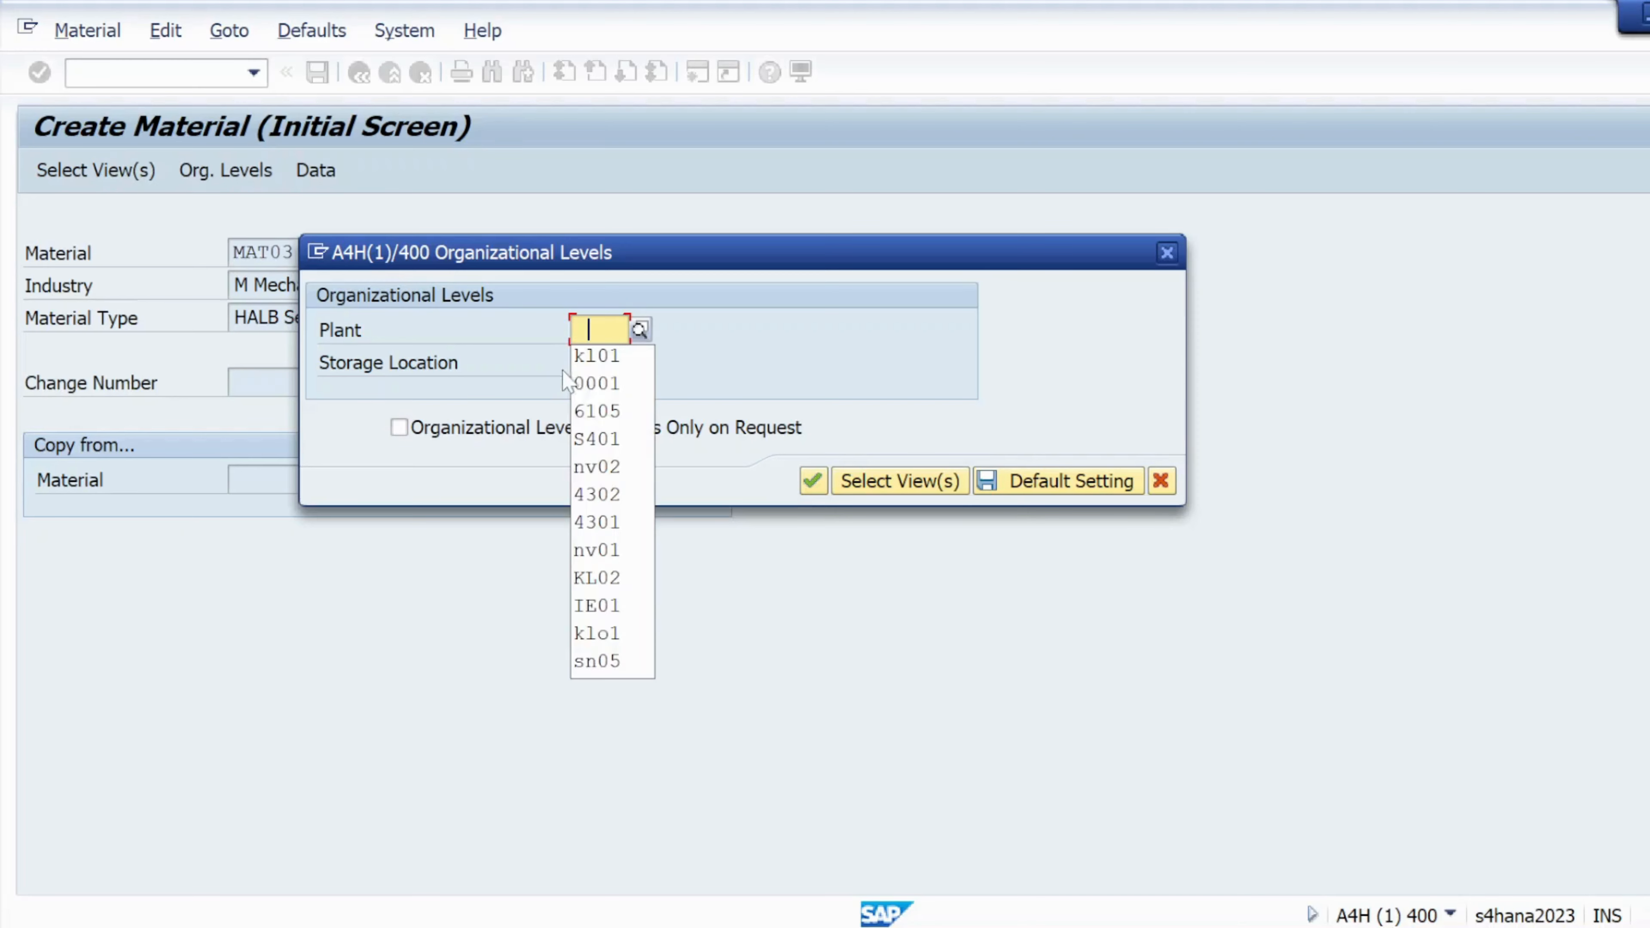
{"action": "left_click", "coordinate": [591, 359]}
{"action": "left_click", "coordinate": [590, 362]}
{"action": "left_click", "coordinate": [597, 390]}
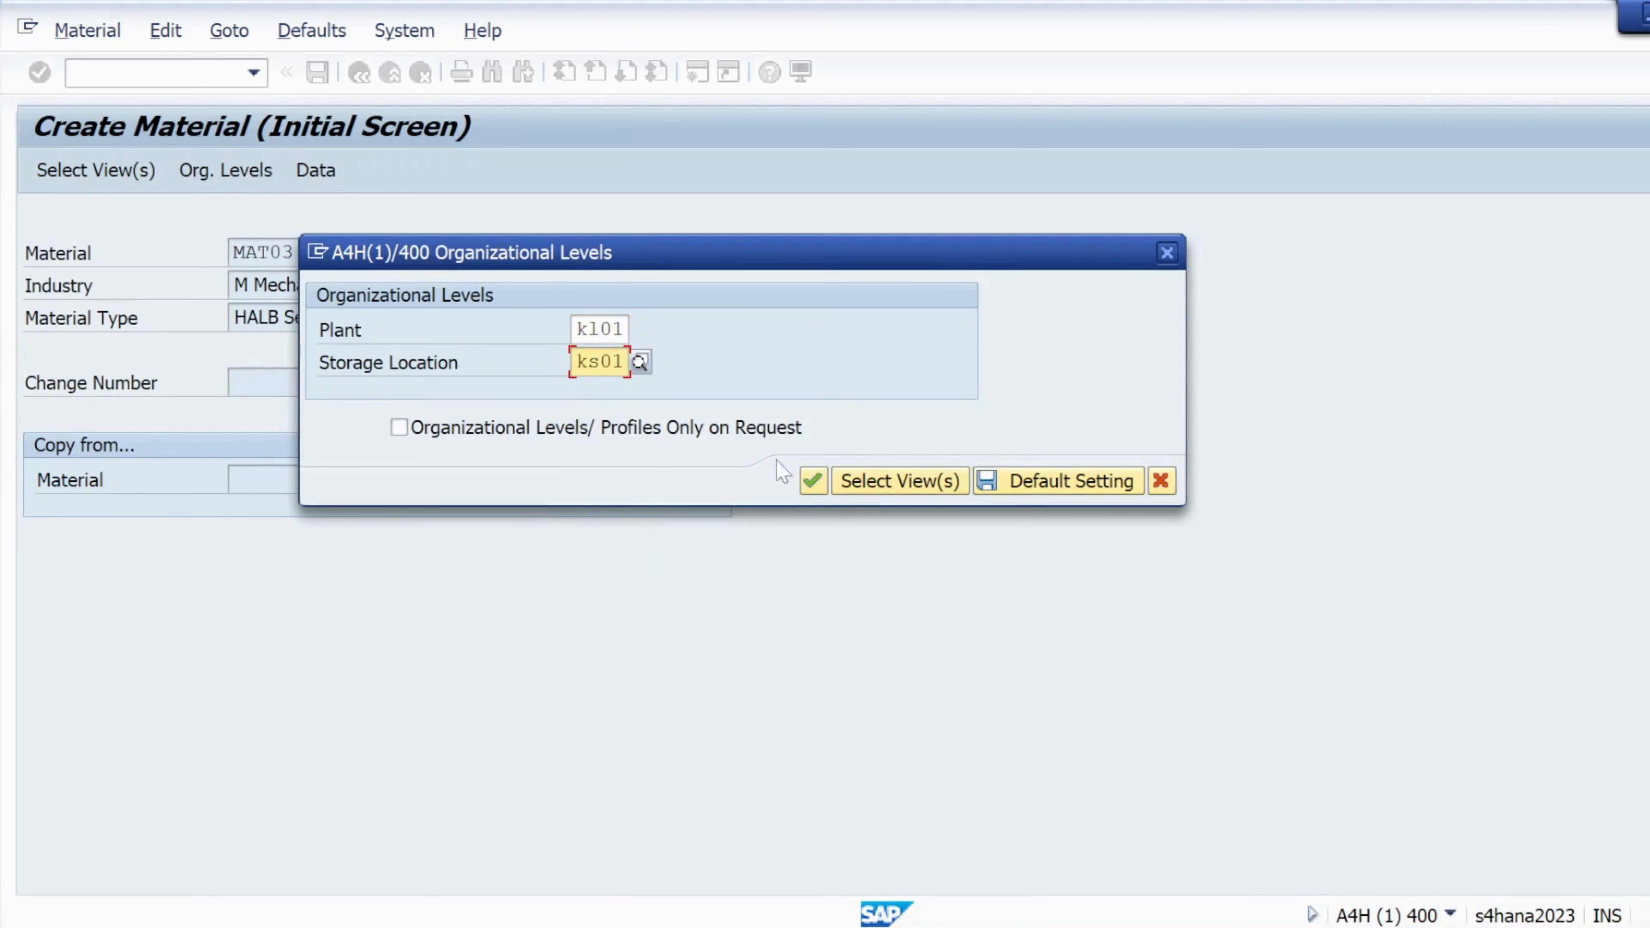
{"action": "left_click", "coordinate": [812, 480]}
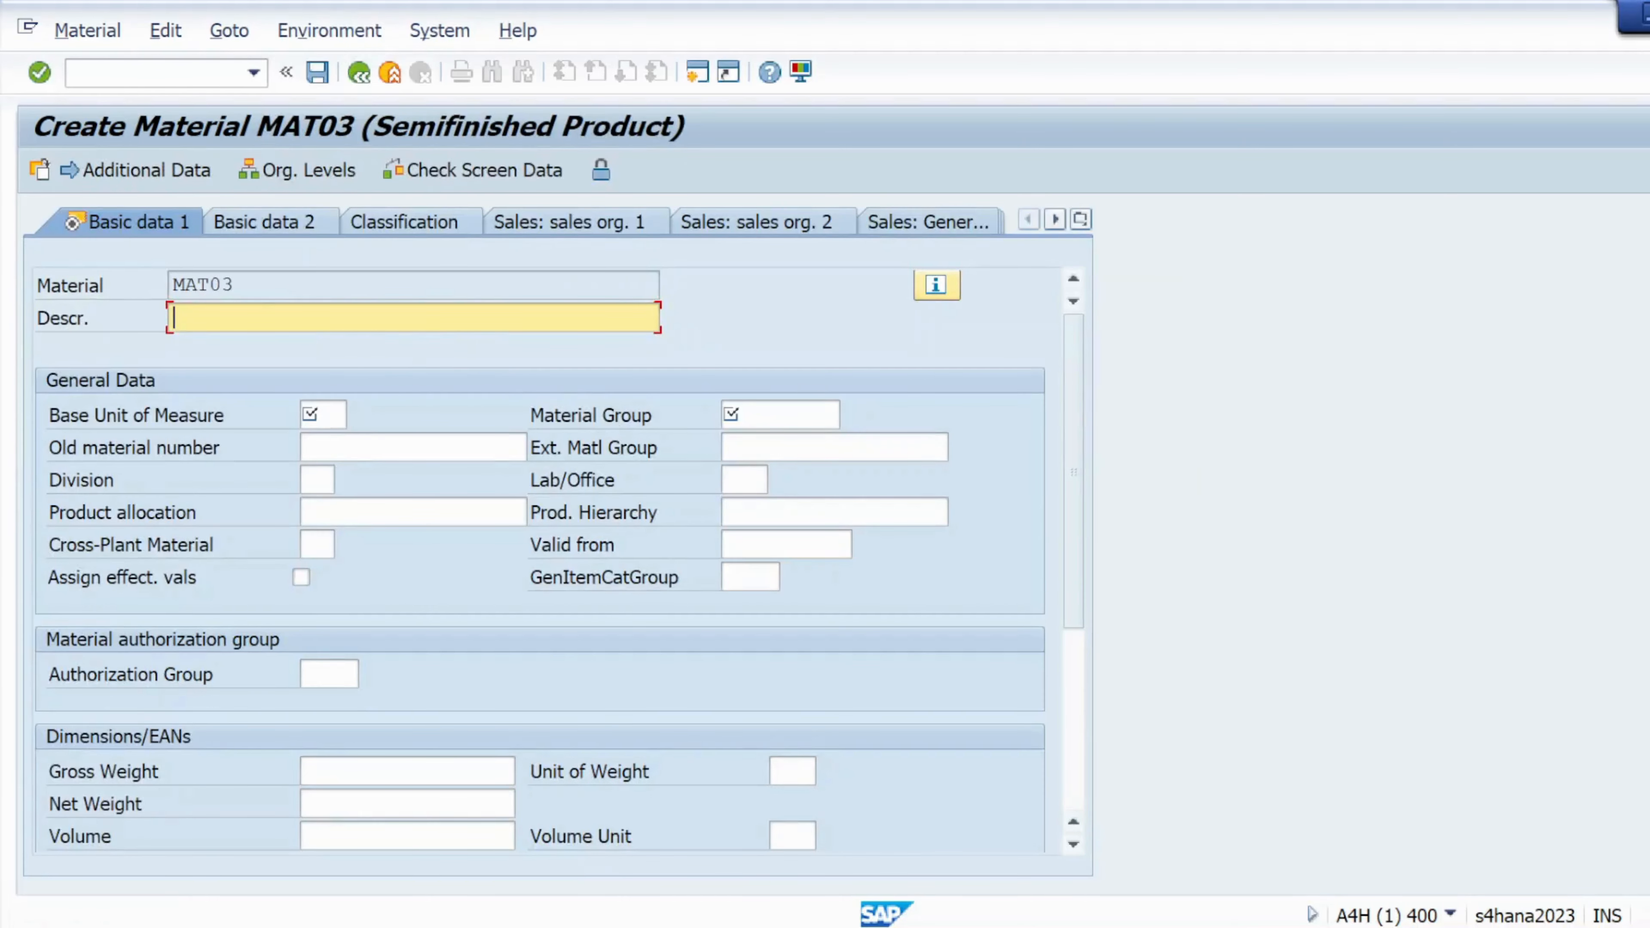
{"action": "left_click_drag", "start_coordinate": [235, 285], "coordinate": [170, 286]}
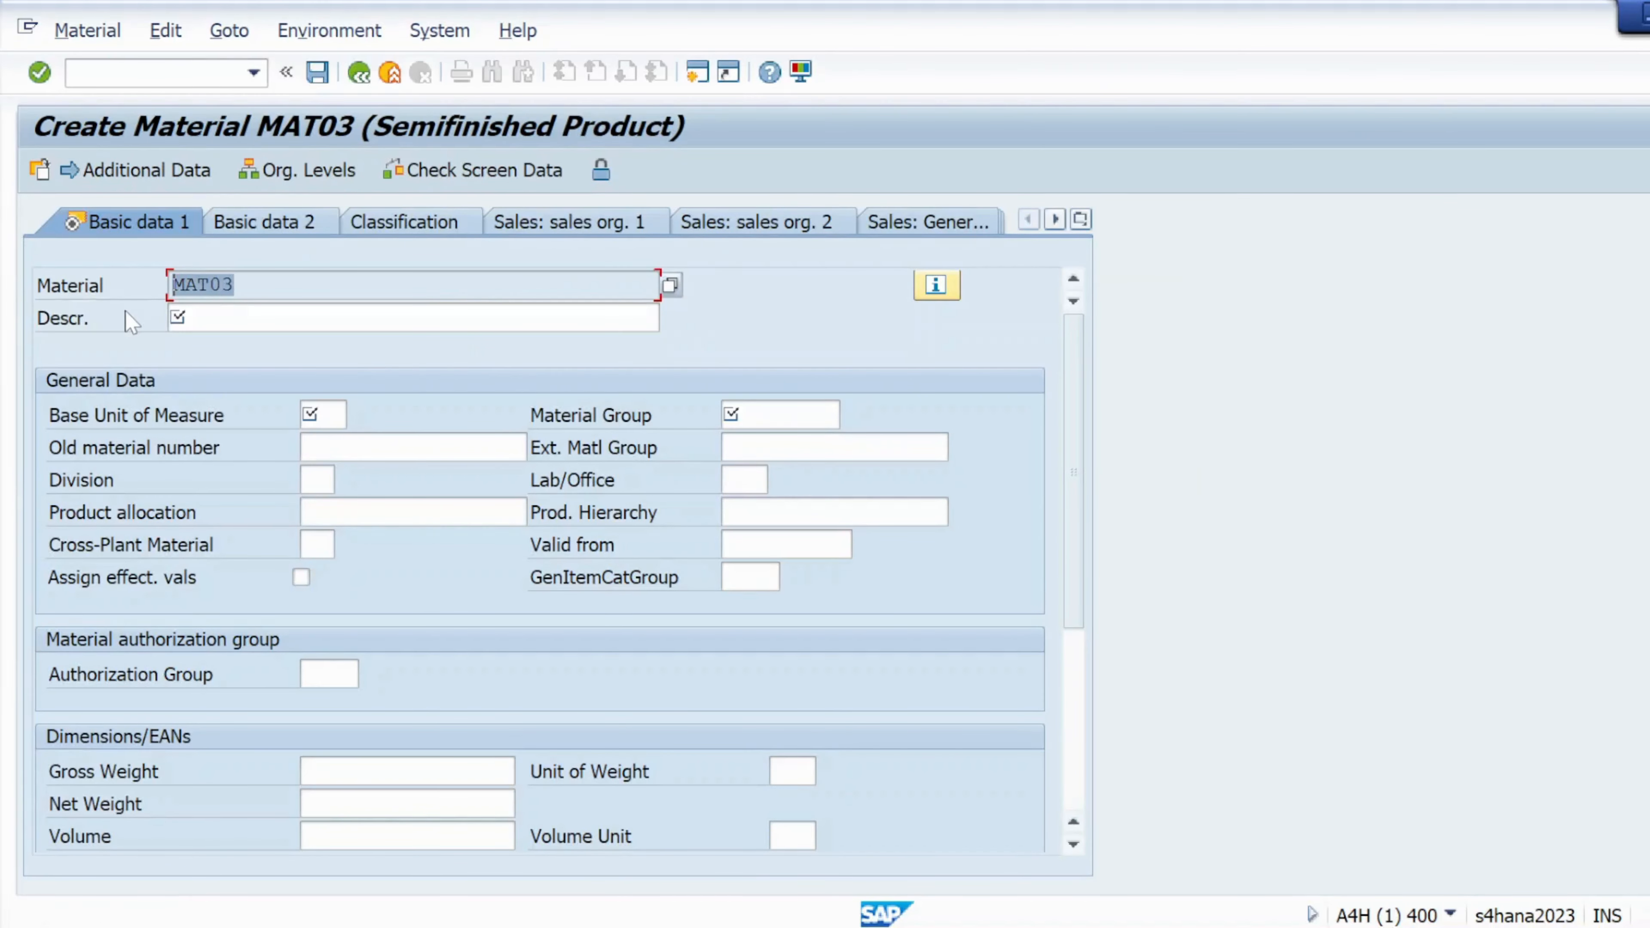
Describe MAT03 as 'MAT03- semi finished' with base unit EA and material group 01
{"action": "key", "text": "ctrl+c"}
{"action": "left_click", "coordinate": [267, 319]}
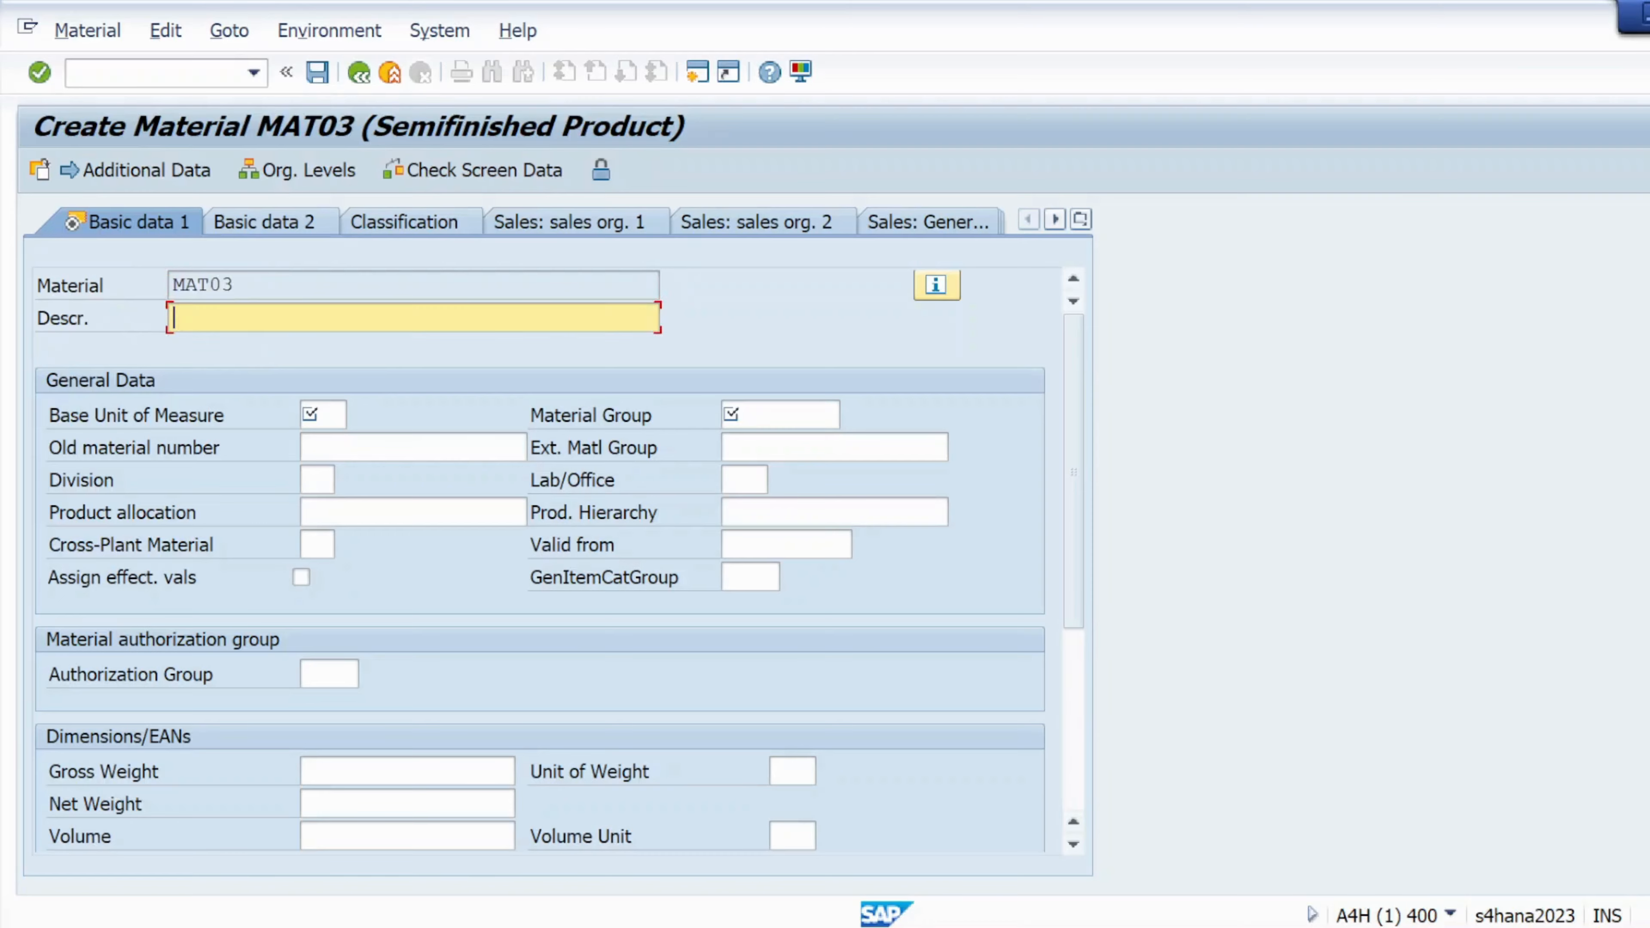
{"action": "key", "text": "ctrl+v"}
{"action": "type", "text": "-"}
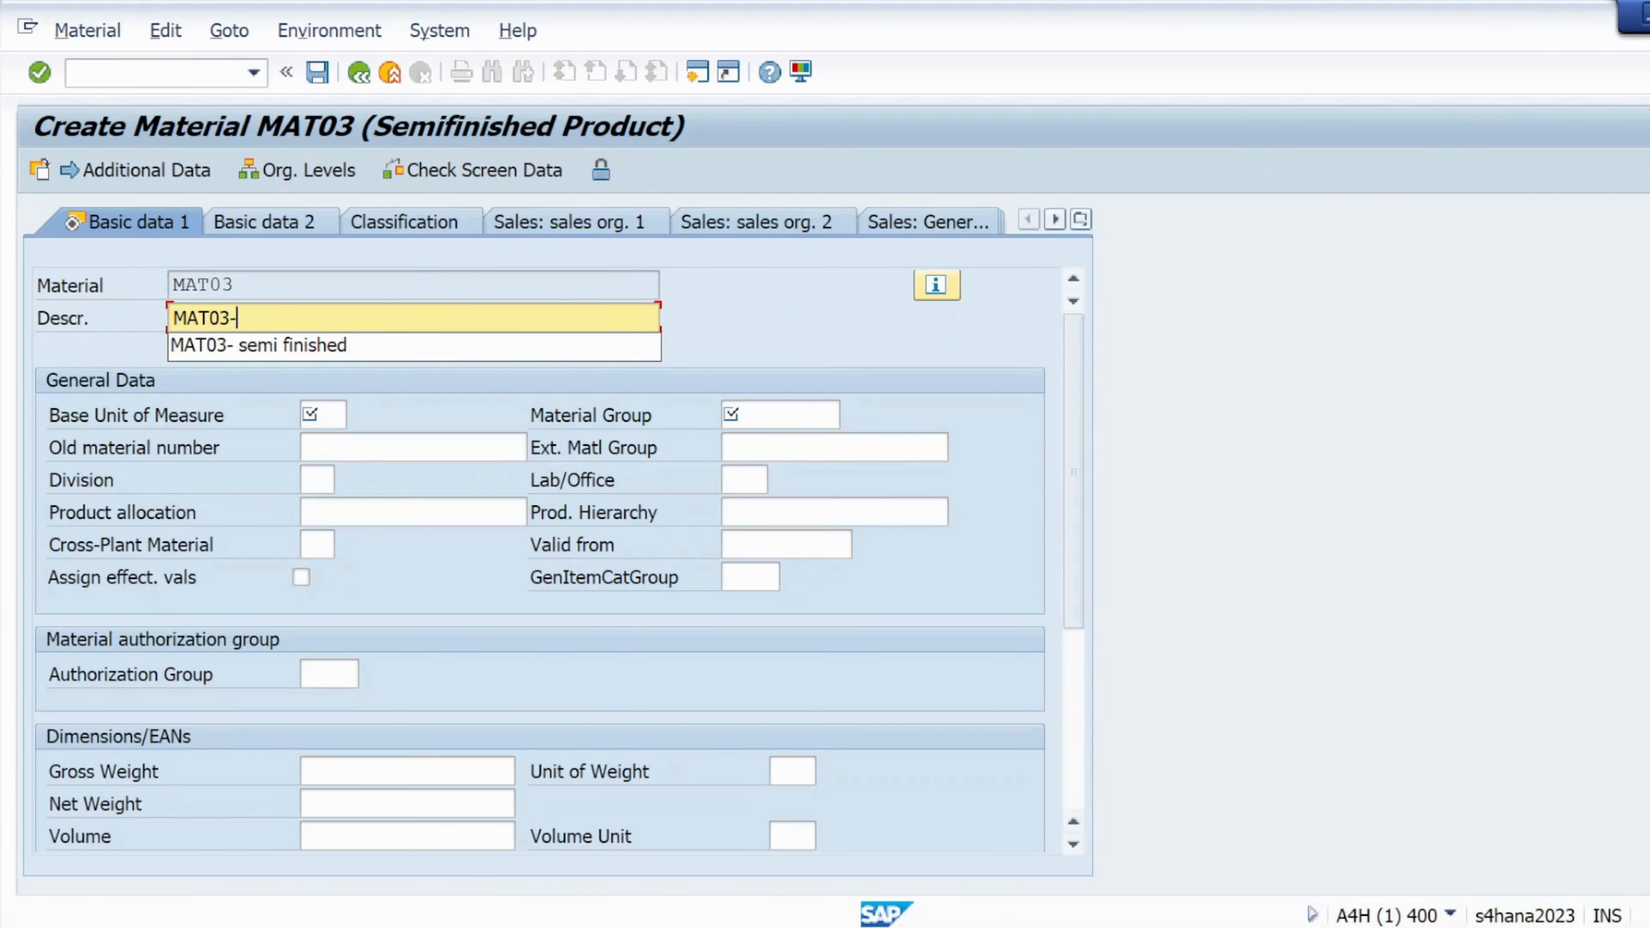
{"action": "left_click", "coordinate": [257, 345]}
{"action": "left_click", "coordinate": [322, 416]}
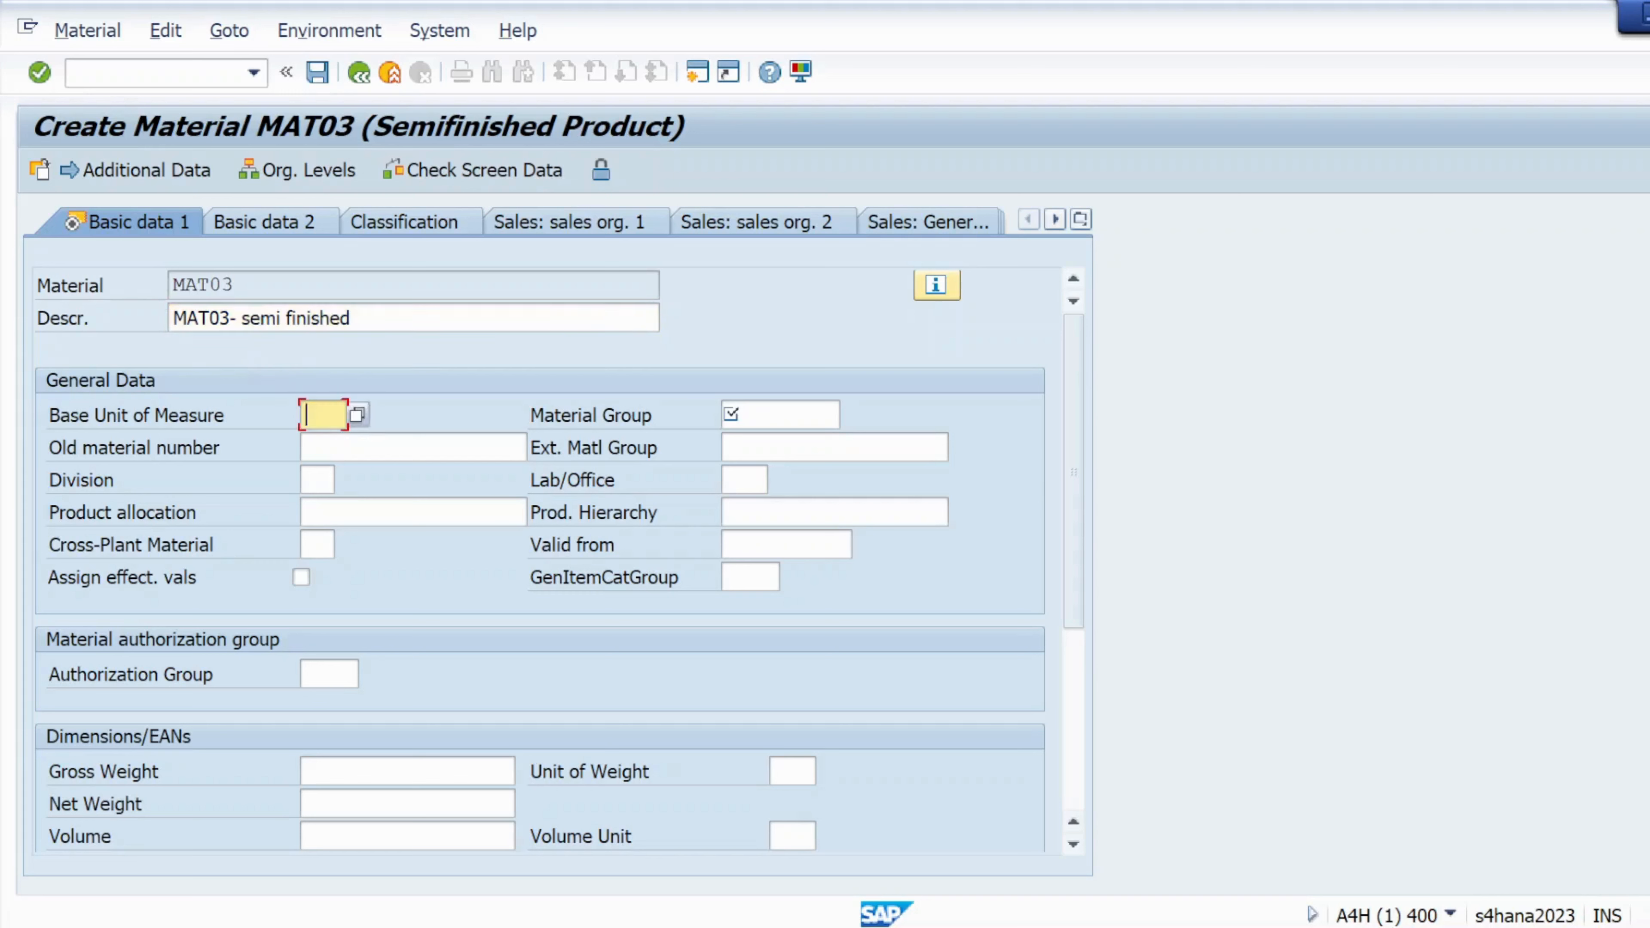
{"action": "left_click", "coordinate": [337, 441]}
{"action": "left_click", "coordinate": [751, 414]}
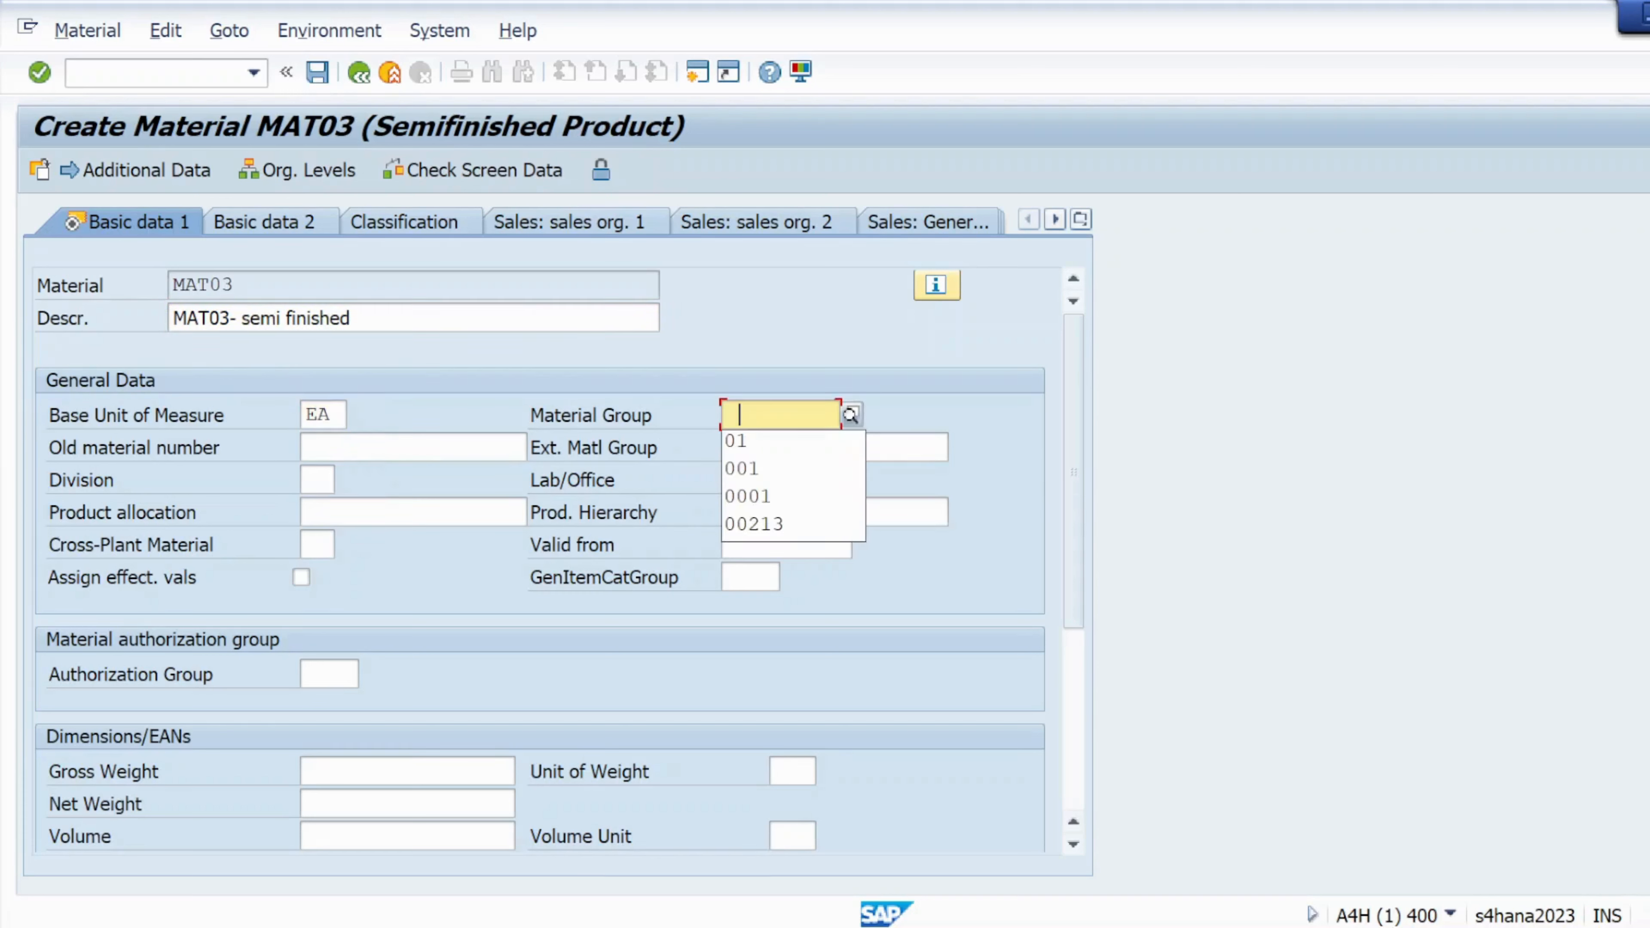
{"action": "type", "text": "01"}
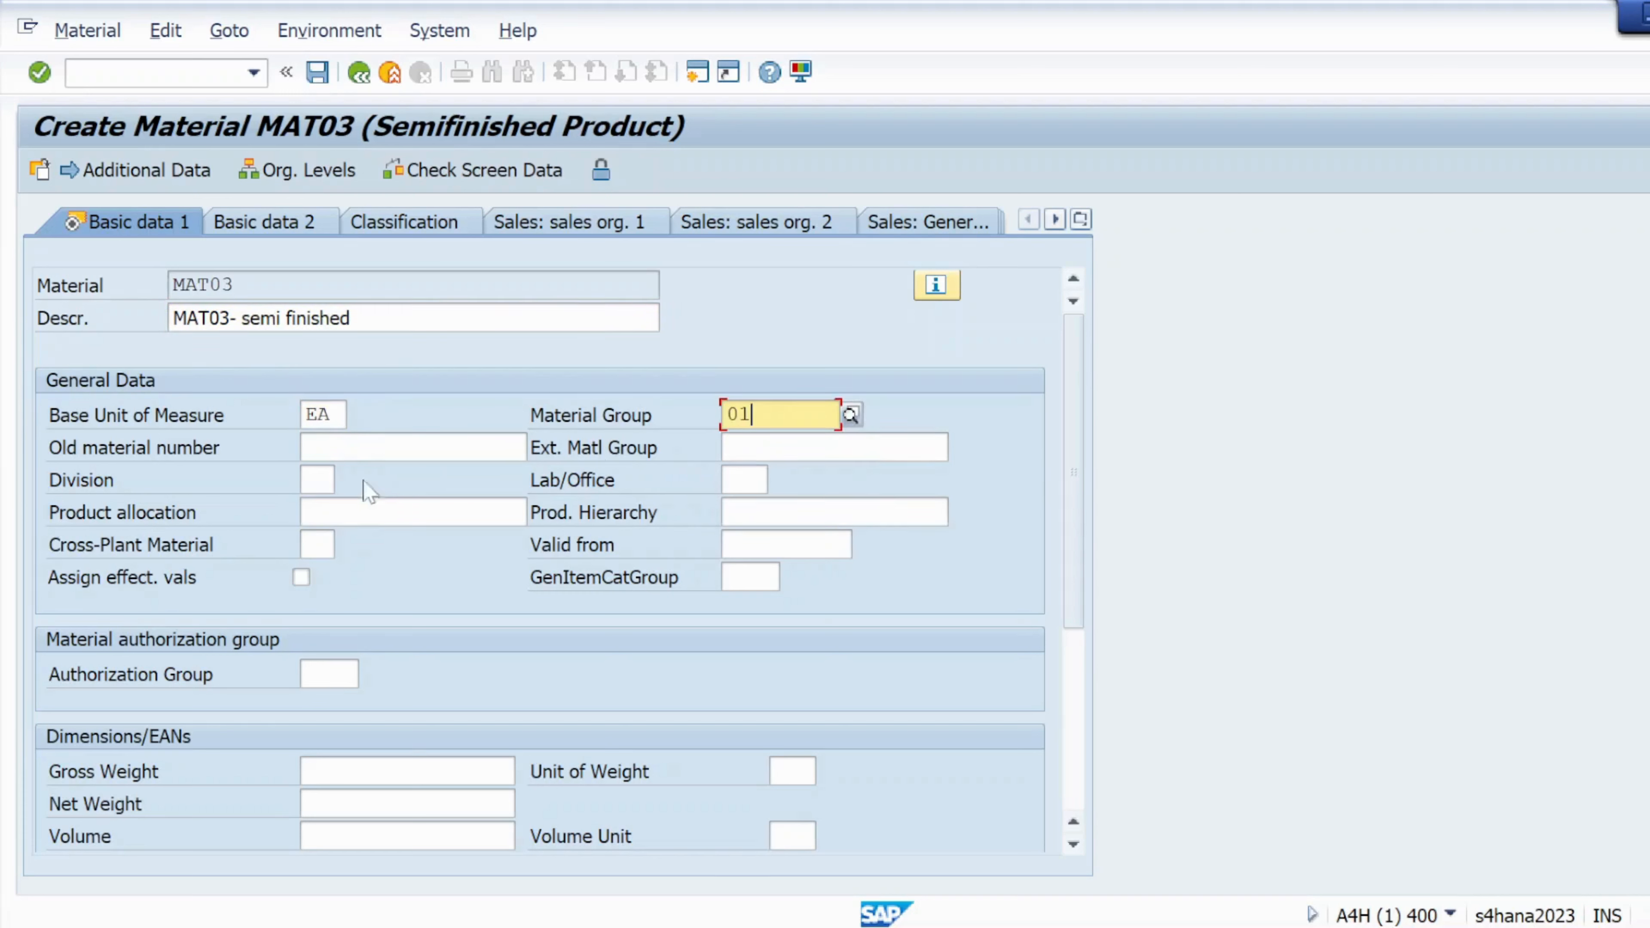
{"action": "left_click", "coordinate": [39, 72]}
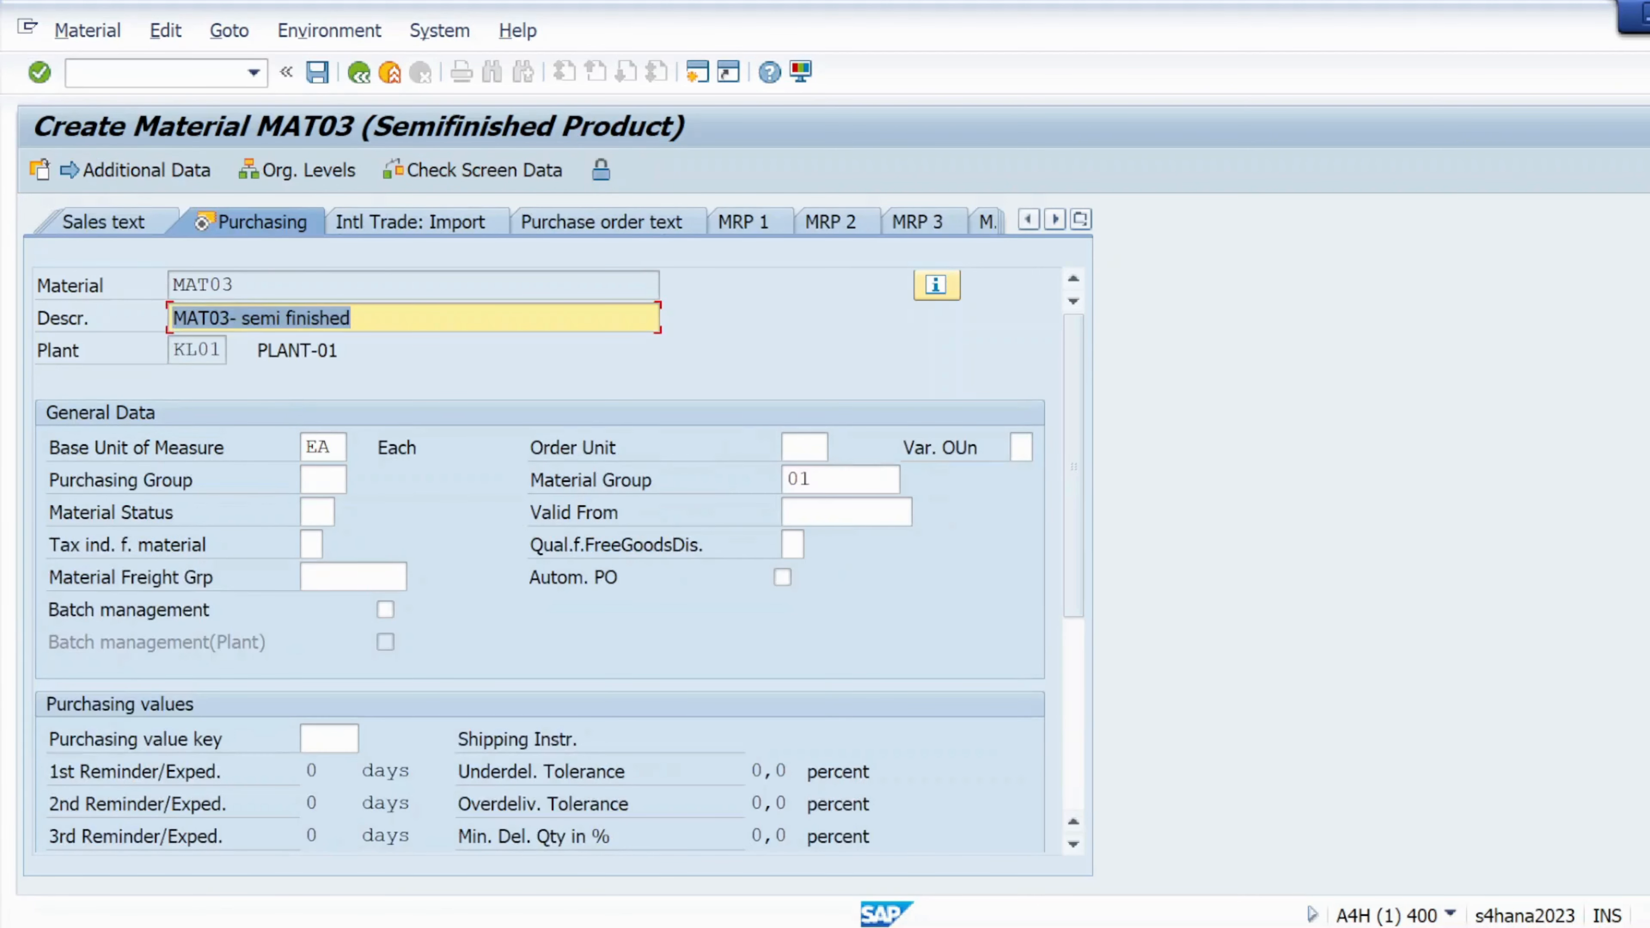
Assign purchasing group 001 and advance to the Plant data / stor. 1 view
{"action": "left_click", "coordinate": [322, 479]}
{"action": "left_click", "coordinate": [358, 480]}
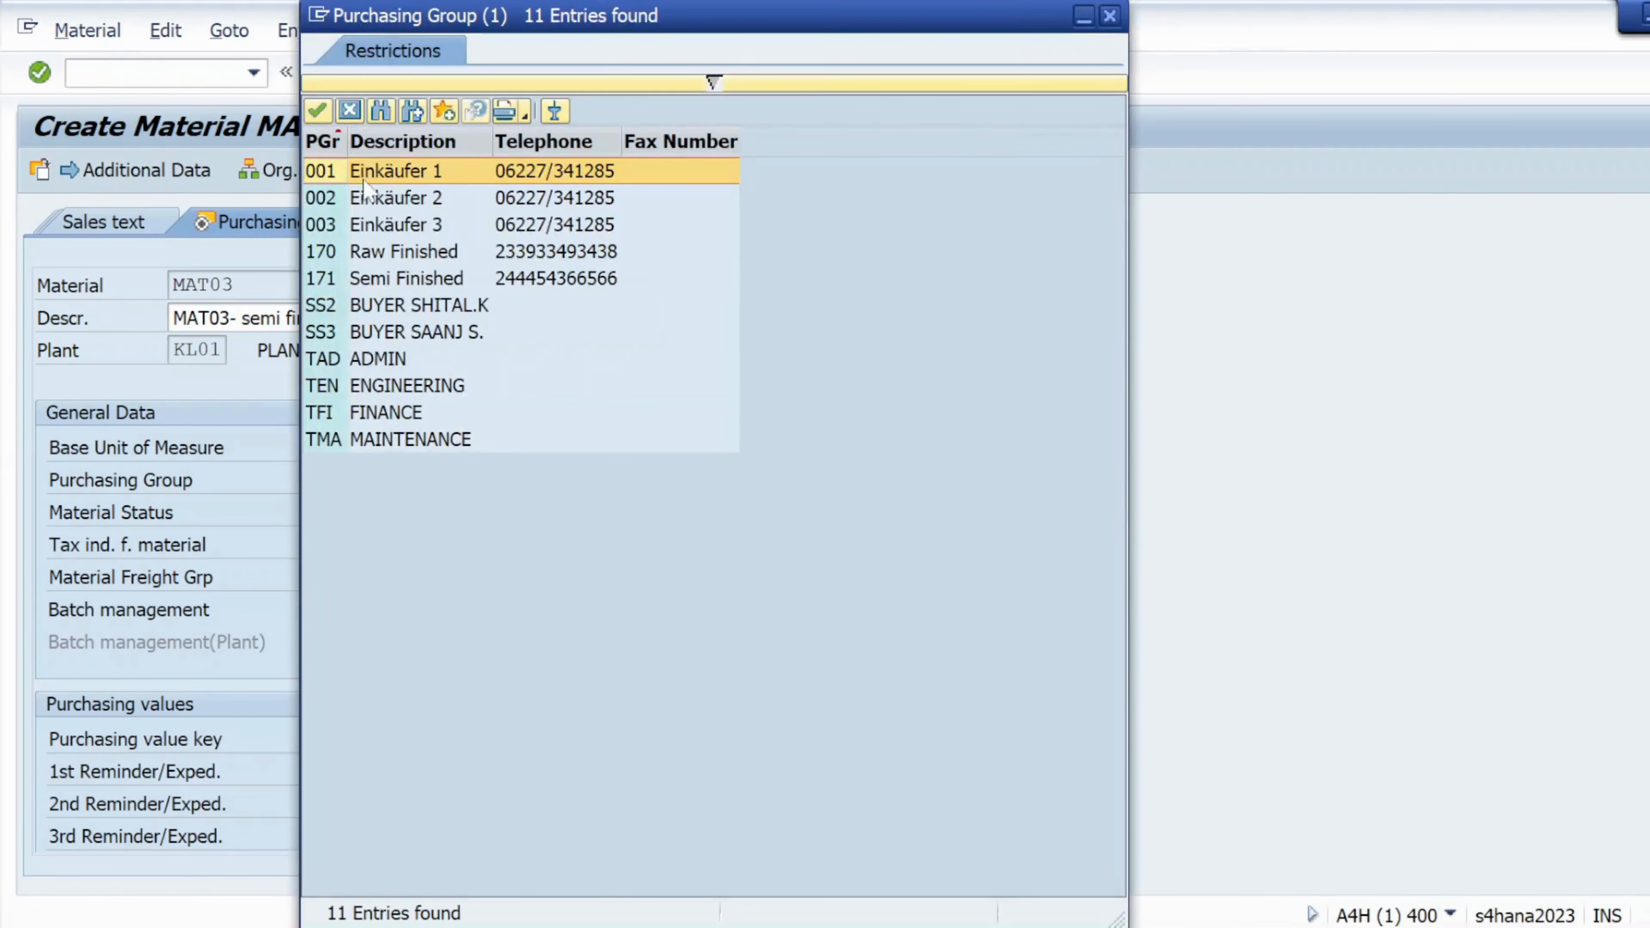
{"action": "double_click", "coordinate": [357, 170]}
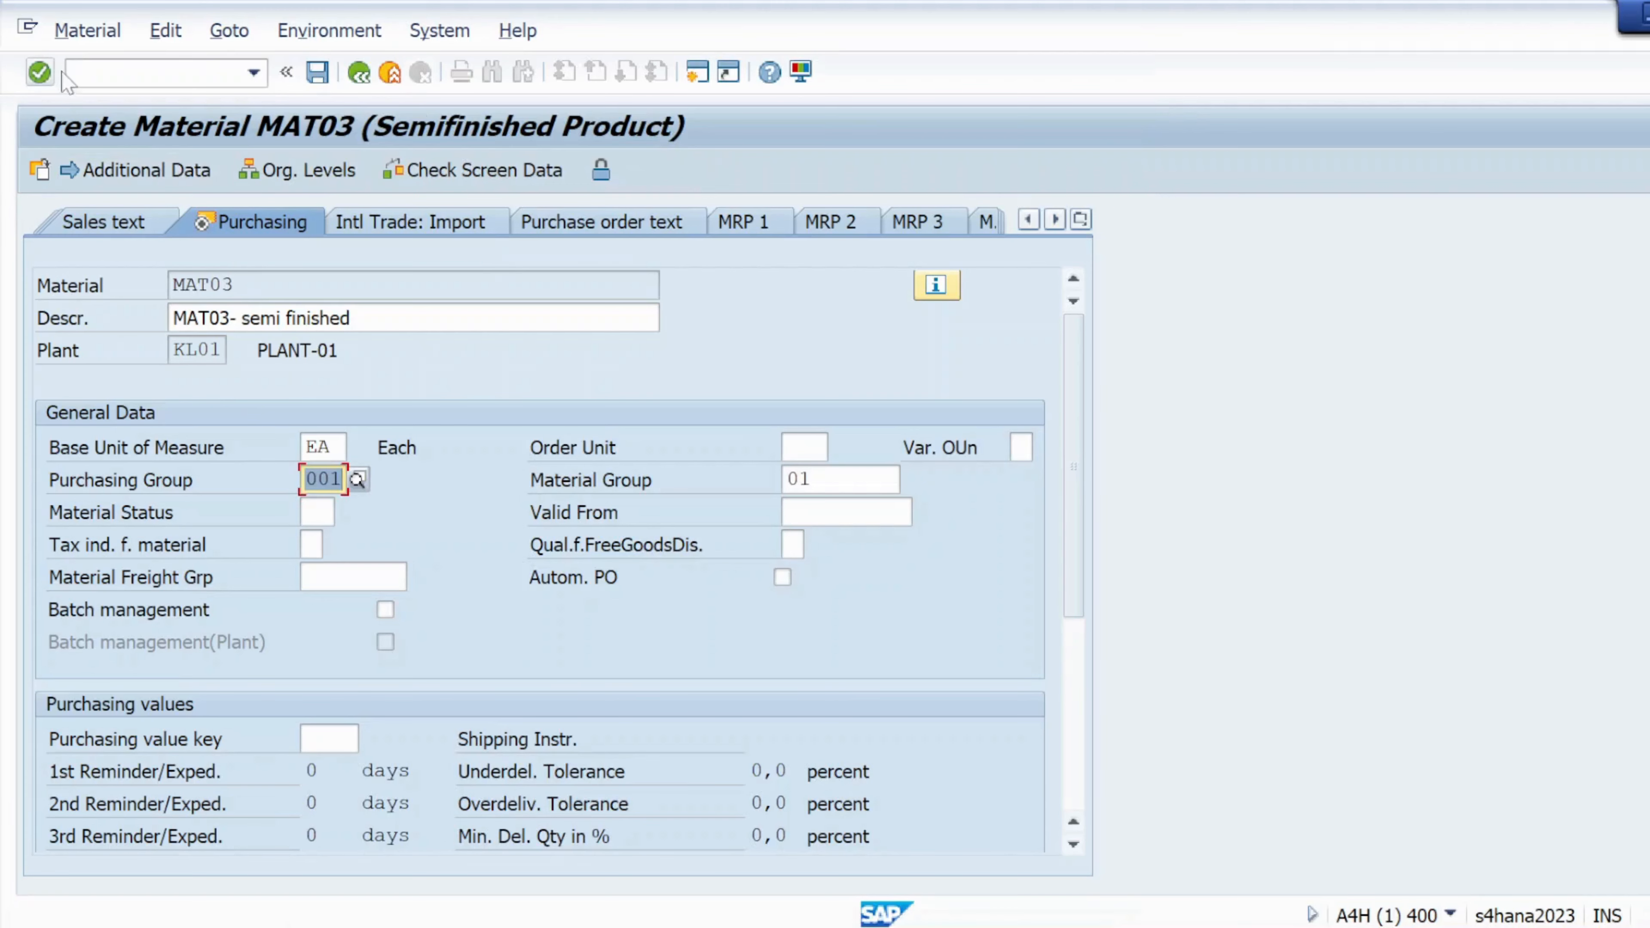
{"action": "left_click", "coordinate": [39, 72]}
{"action": "left_click", "coordinate": [39, 73]}
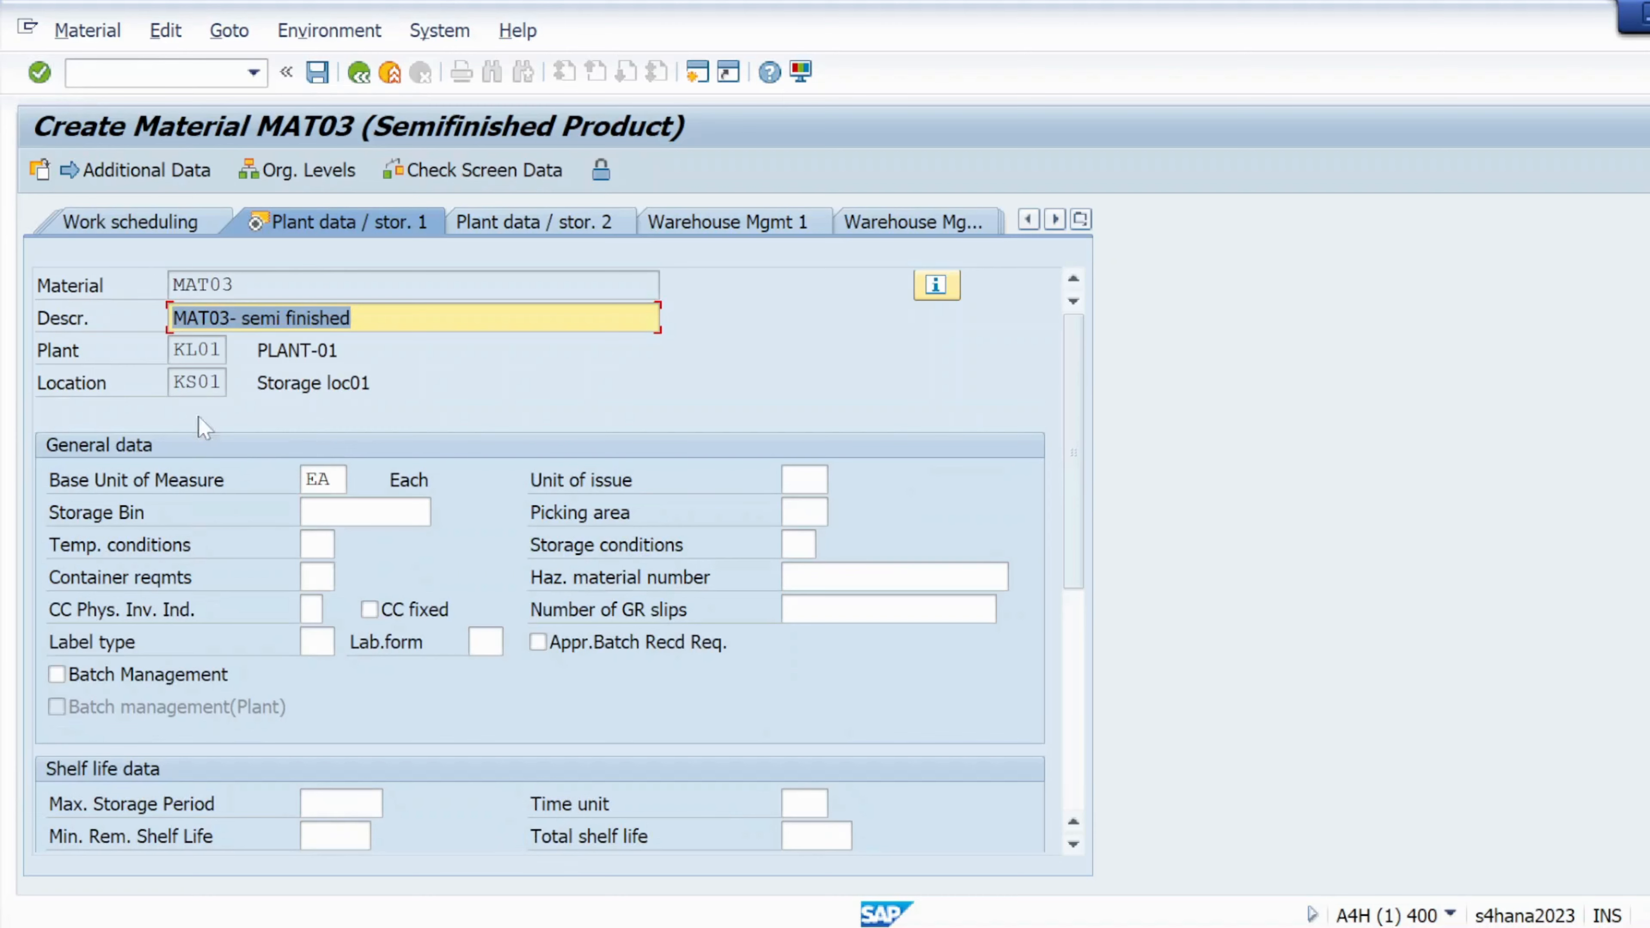
Reach Accounting 1 and look up valuation classes, highlighting 7900 Semifinished products
{"action": "left_click", "coordinate": [39, 73]}
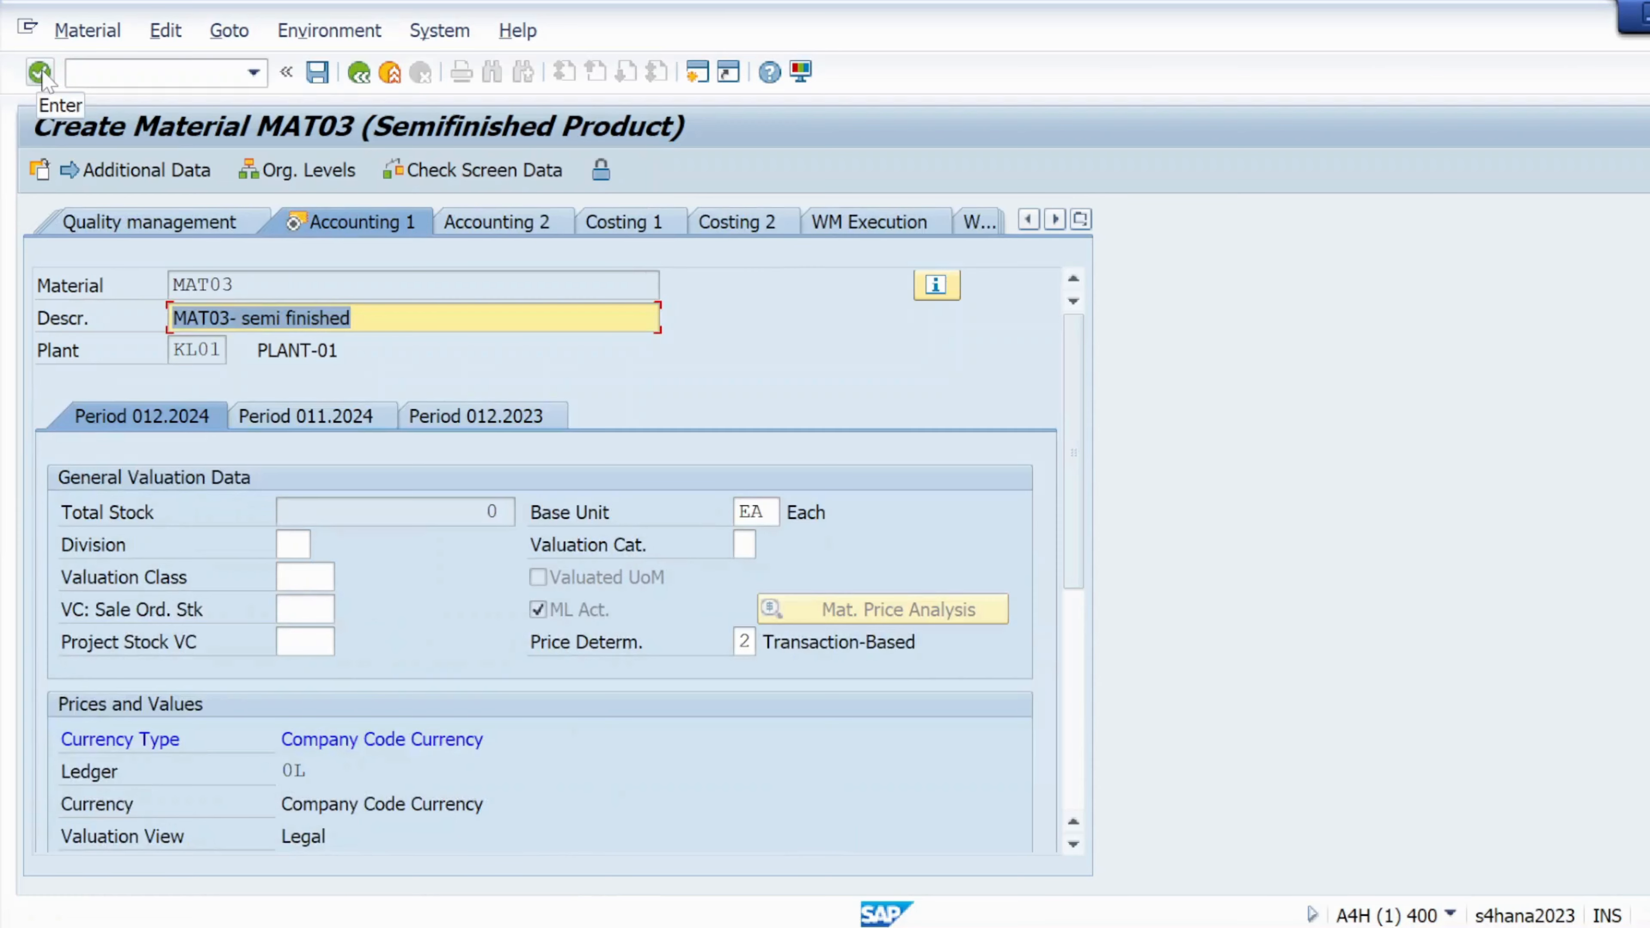
{"action": "left_click", "coordinate": [40, 73]}
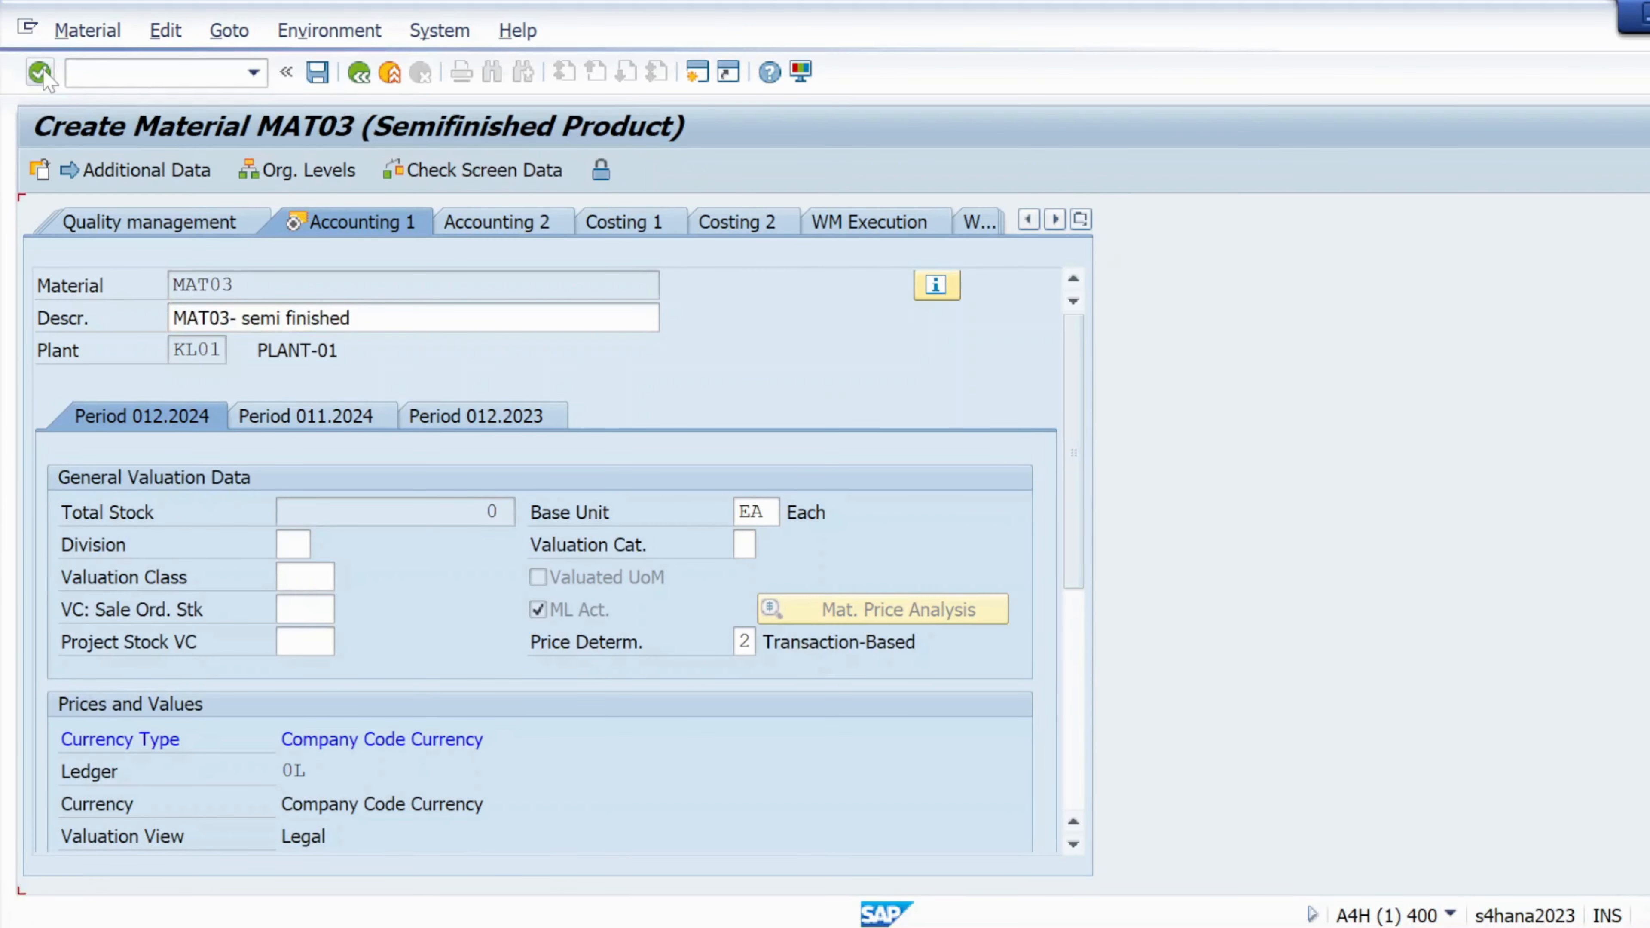
{"action": "scroll", "coordinate": [546, 559], "scroll_direction": "down", "scroll_amount": 1}
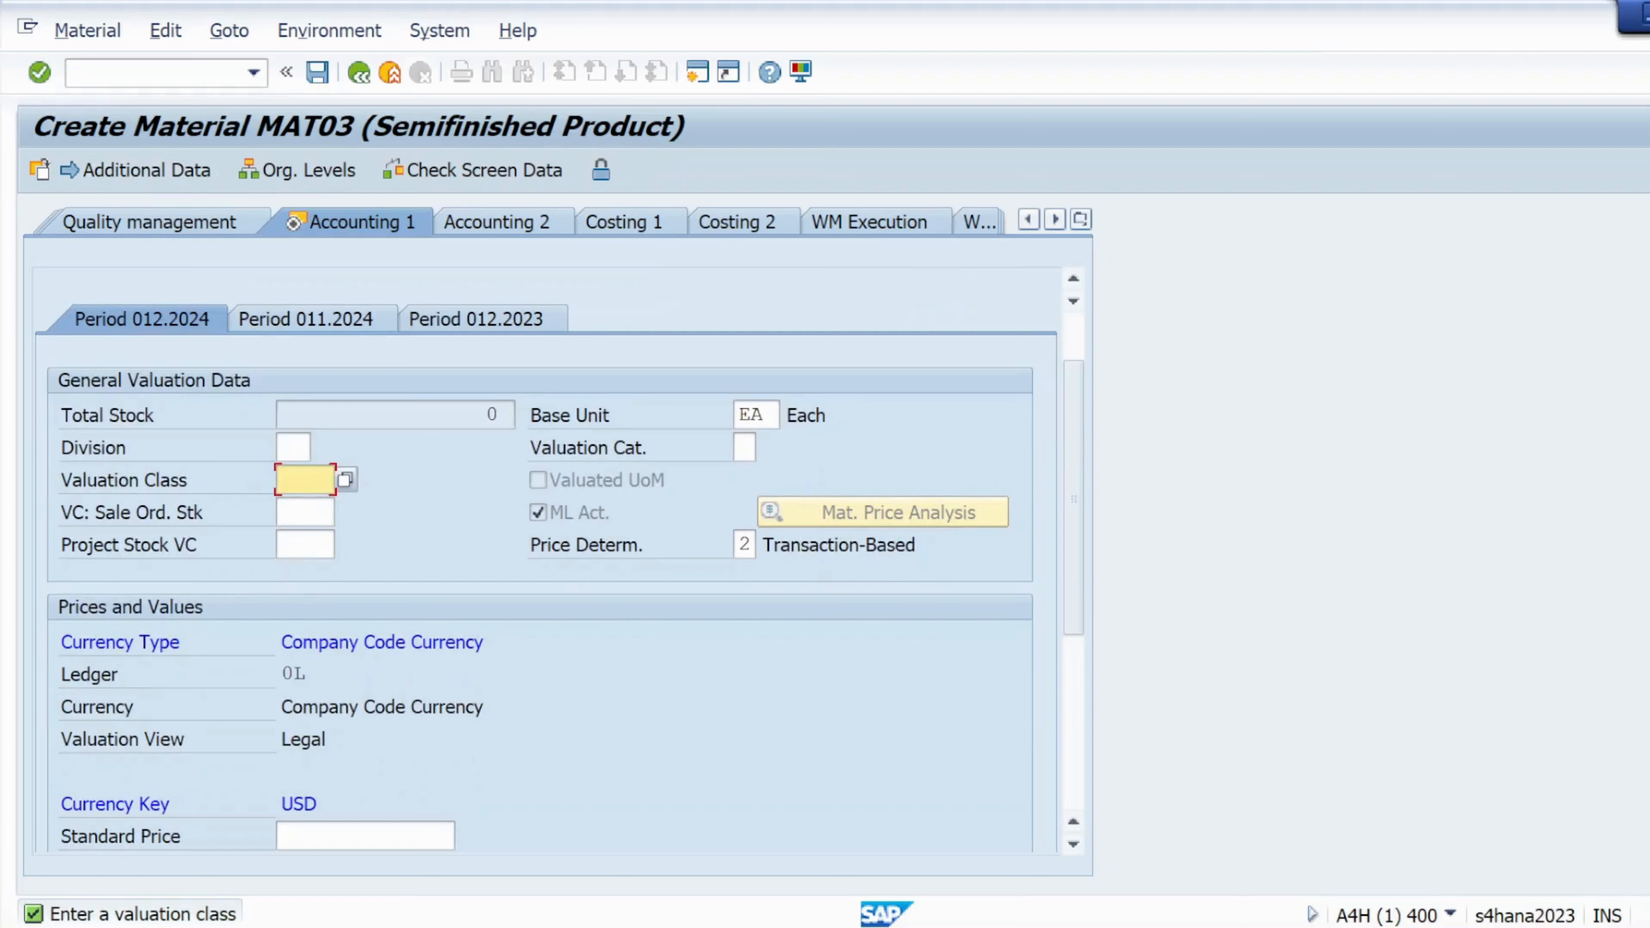
{"action": "left_click", "coordinate": [345, 479]}
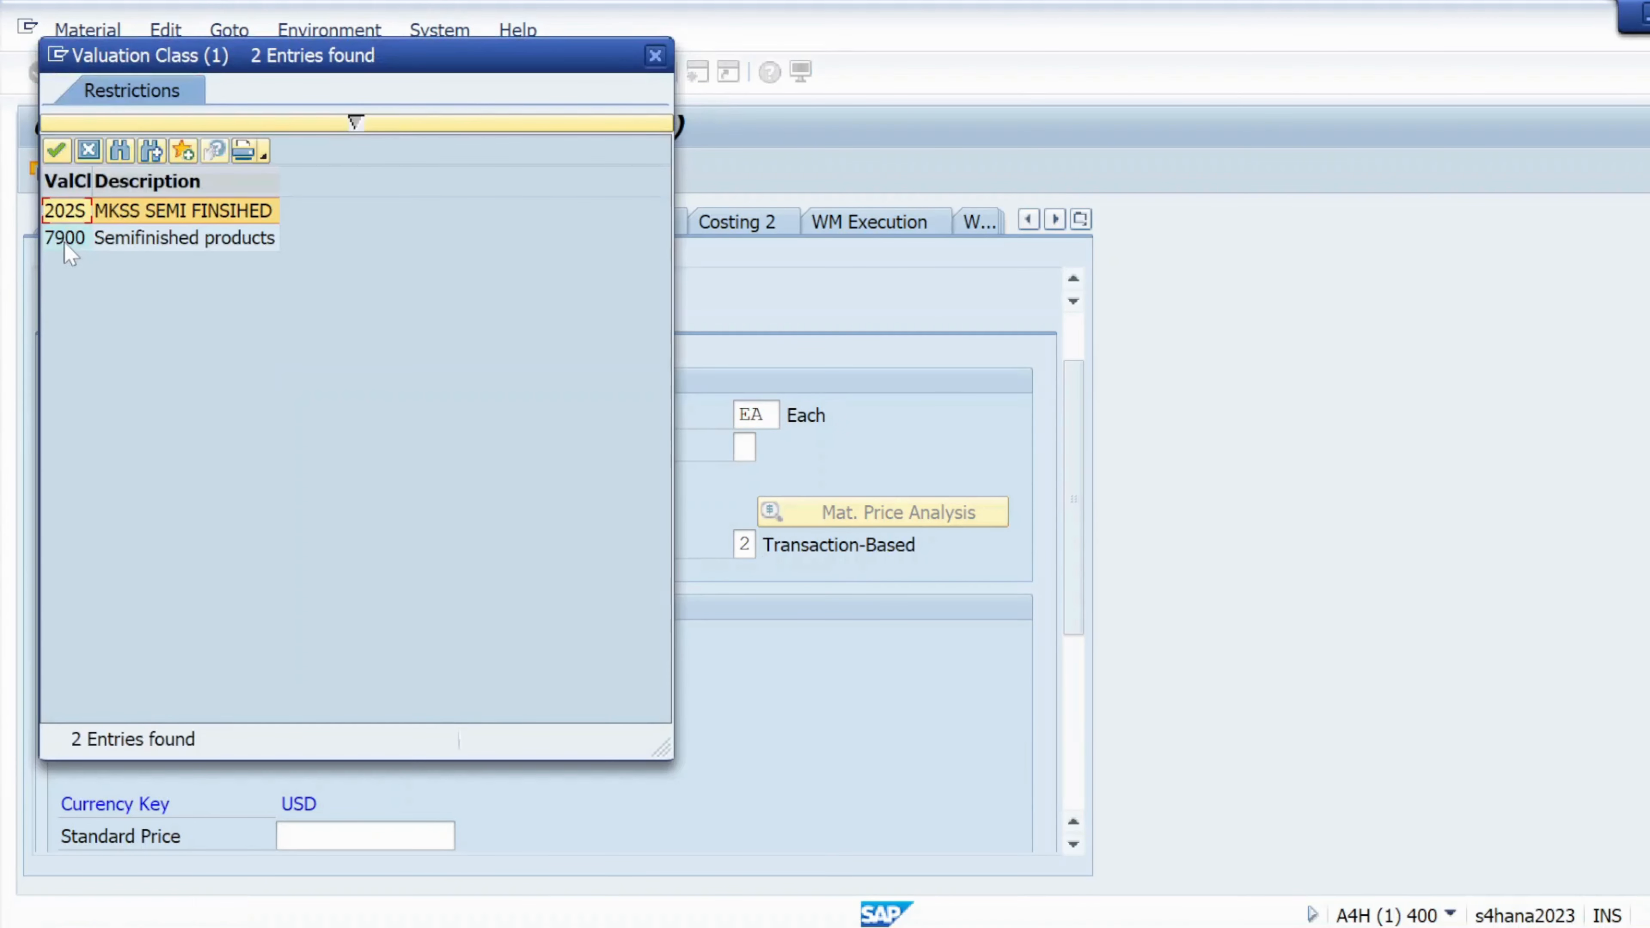
{"action": "left_click", "coordinate": [68, 242]}
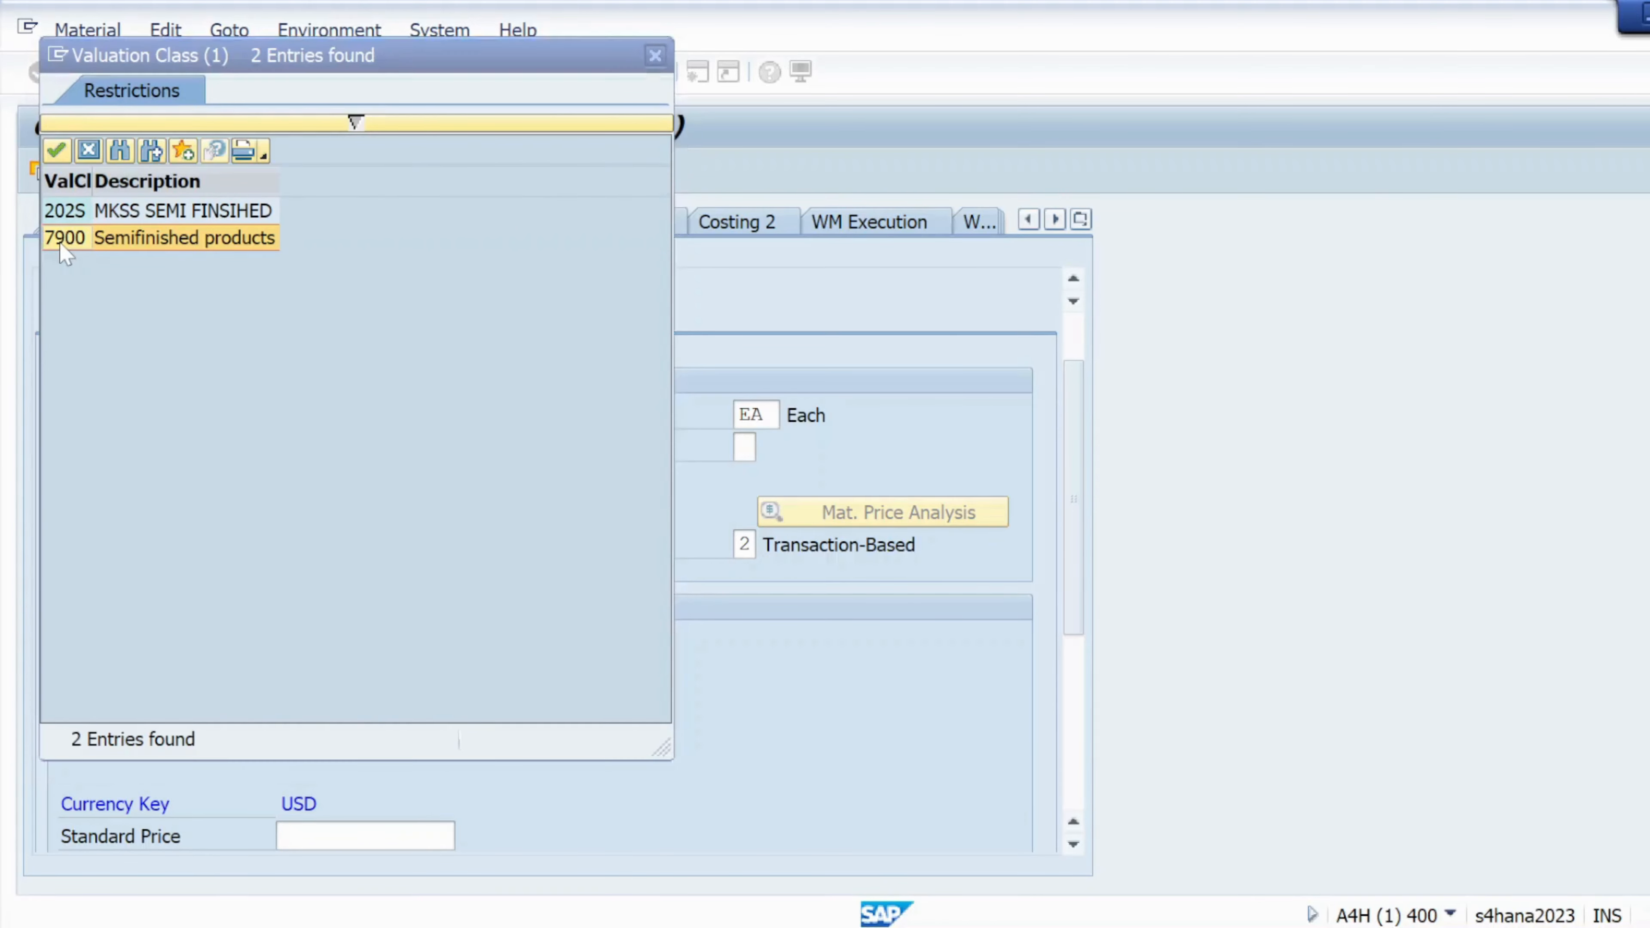
{"action": "key", "text": "alt+Tab"}
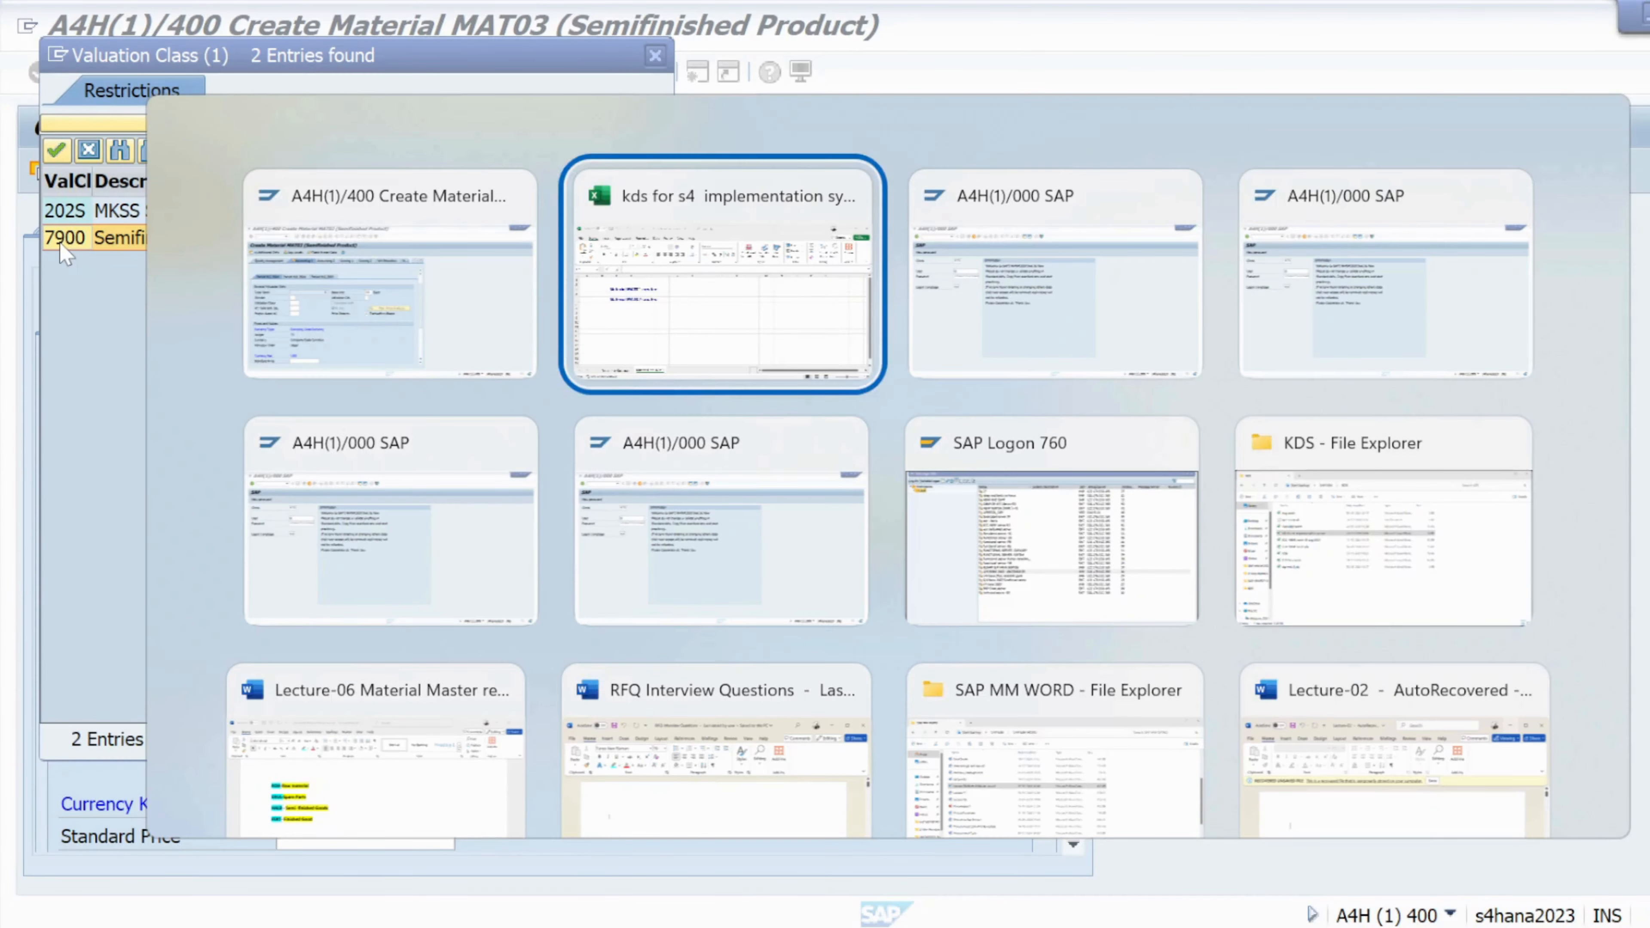
Switch to the Lecture-06 Word notes and place the cursor after 'ROH-Raw material'
{"action": "key", "text": "Down"}
{"action": "key", "text": "Left"}
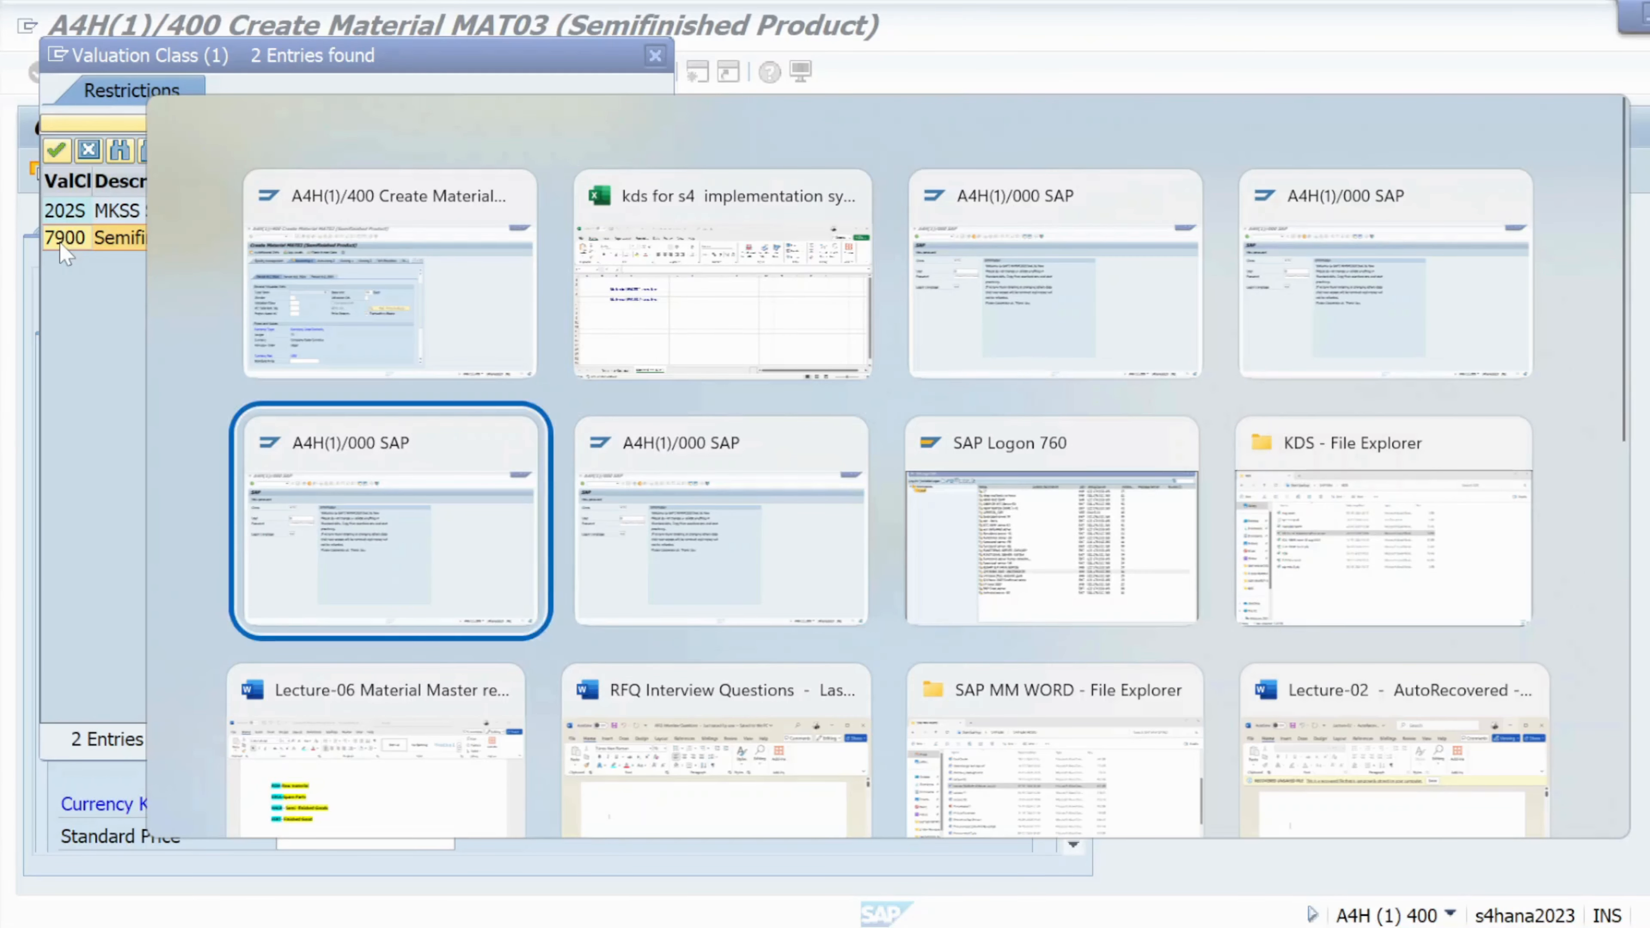
{"action": "key", "text": "Down"}
{"action": "scroll", "coordinate": [408, 582], "scroll_direction": "down", "scroll_amount": 15}
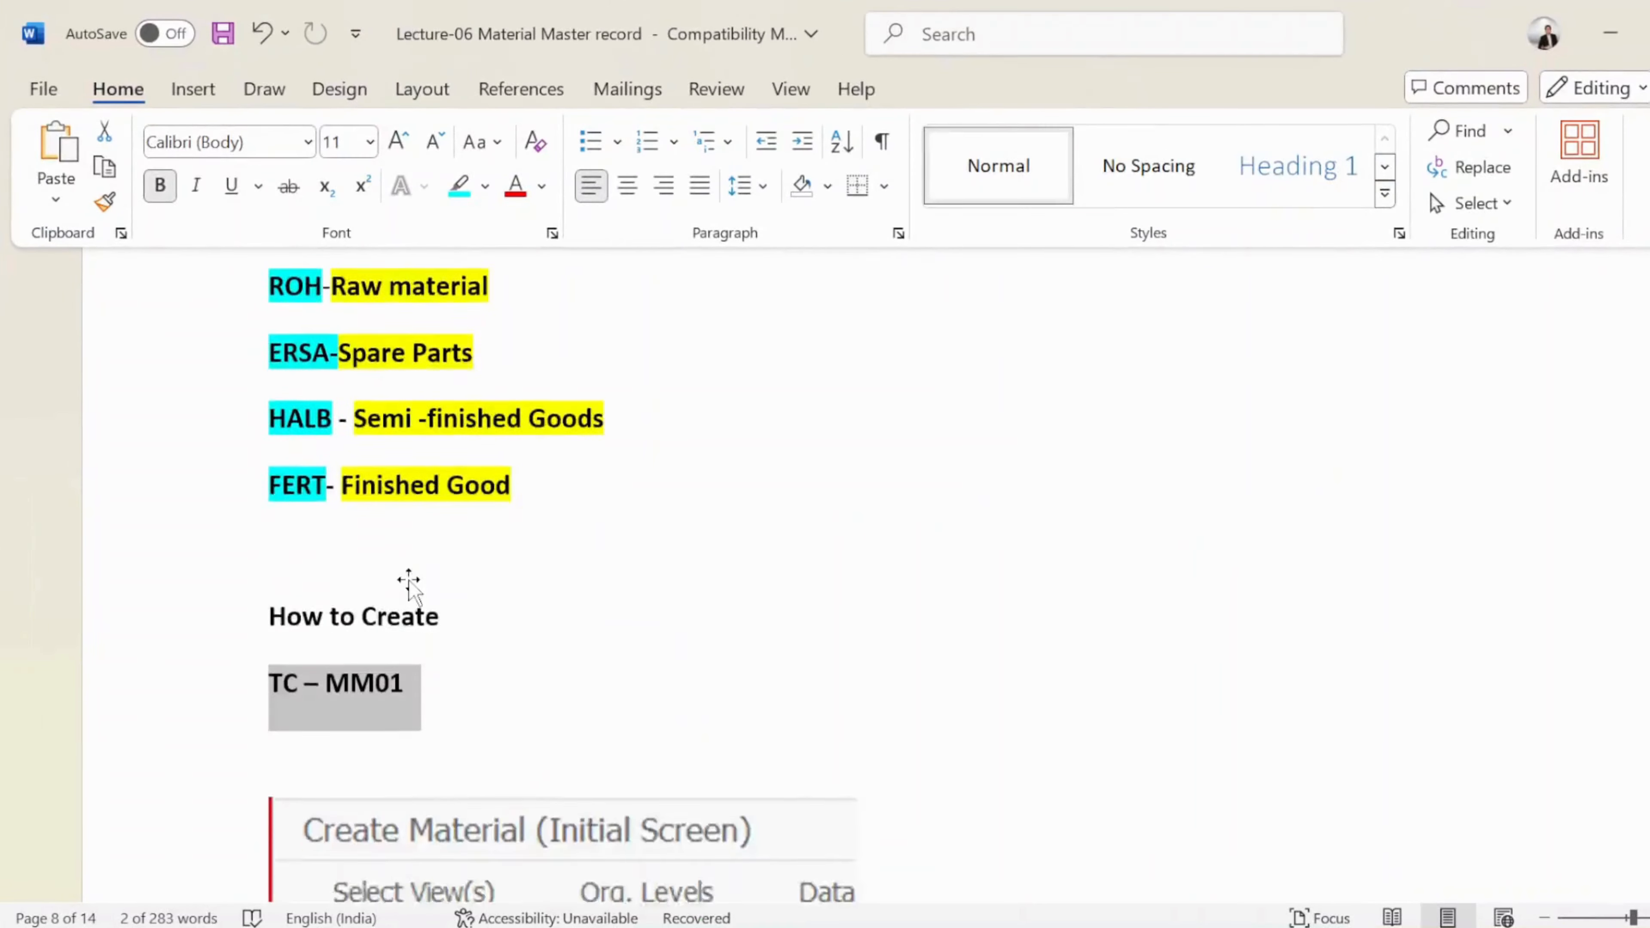
{"action": "scroll", "coordinate": [409, 592], "scroll_direction": "down", "scroll_amount": 15}
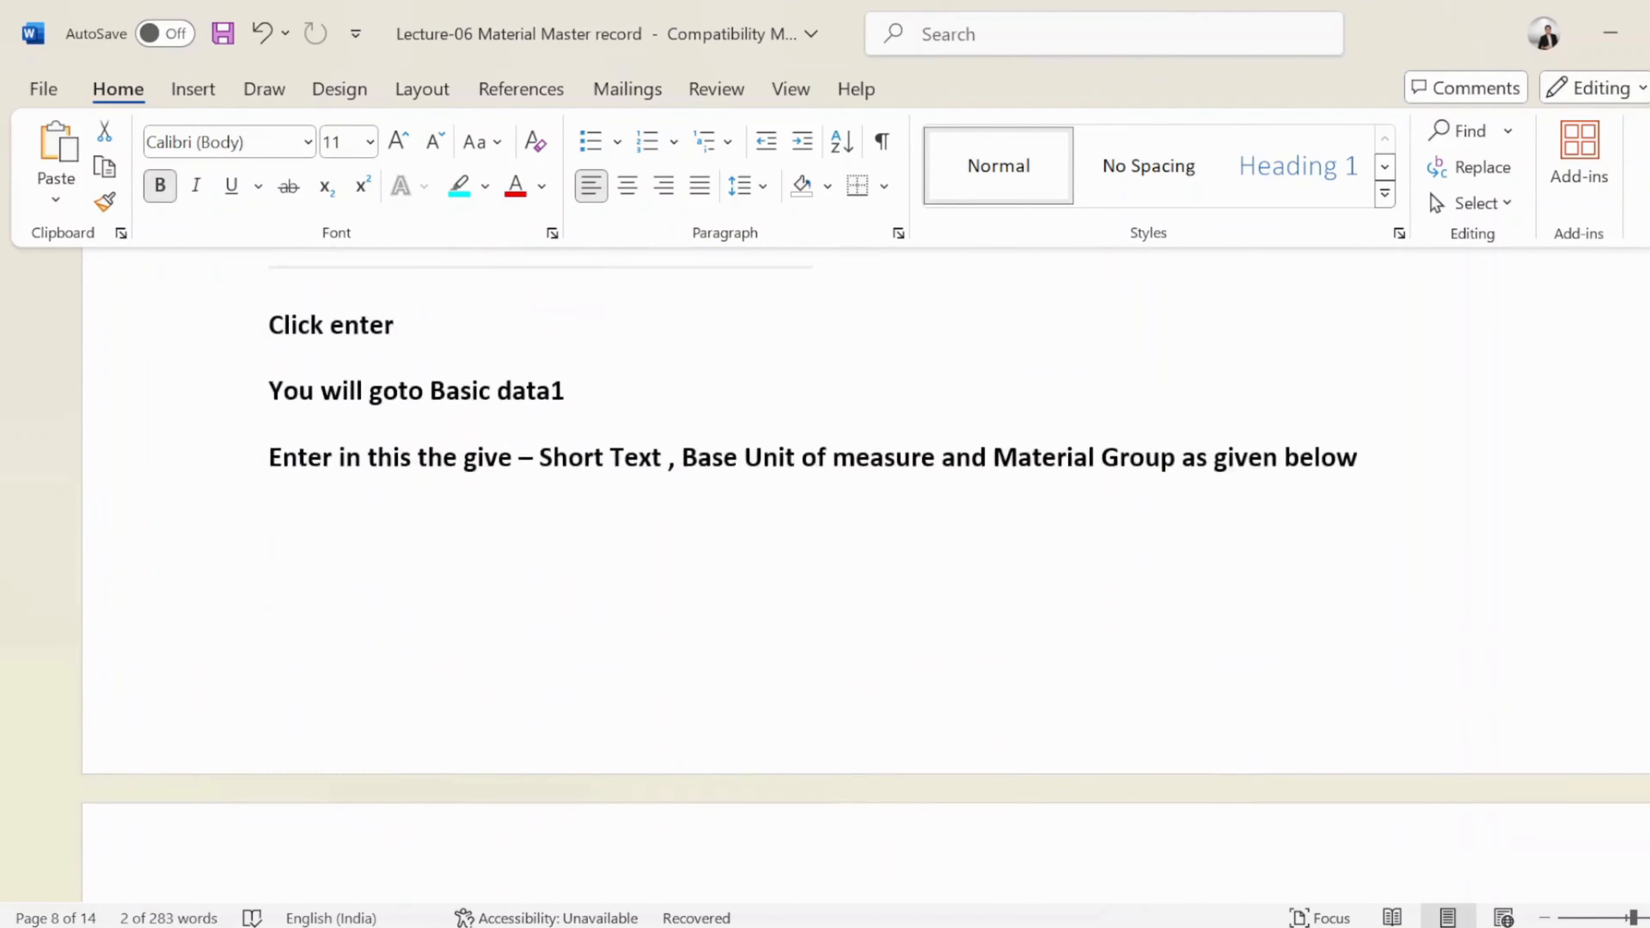
{"action": "scroll", "coordinate": [409, 592], "scroll_direction": "down", "scroll_amount": 20}
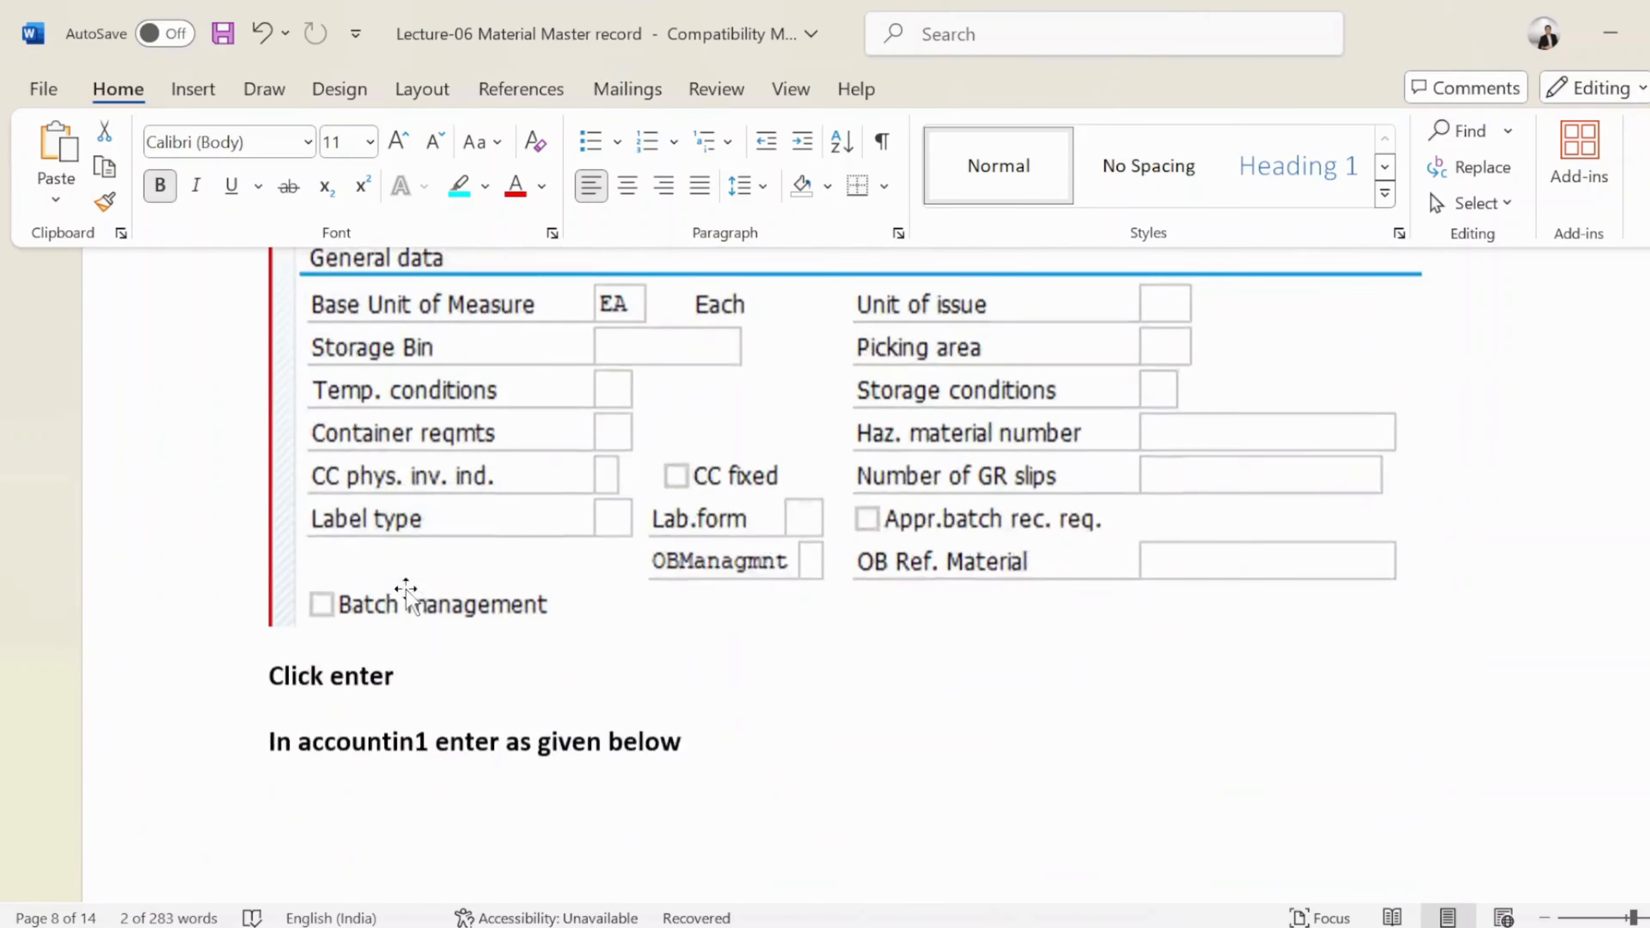
{"action": "scroll", "coordinate": [409, 592], "scroll_direction": "down", "scroll_amount": 20}
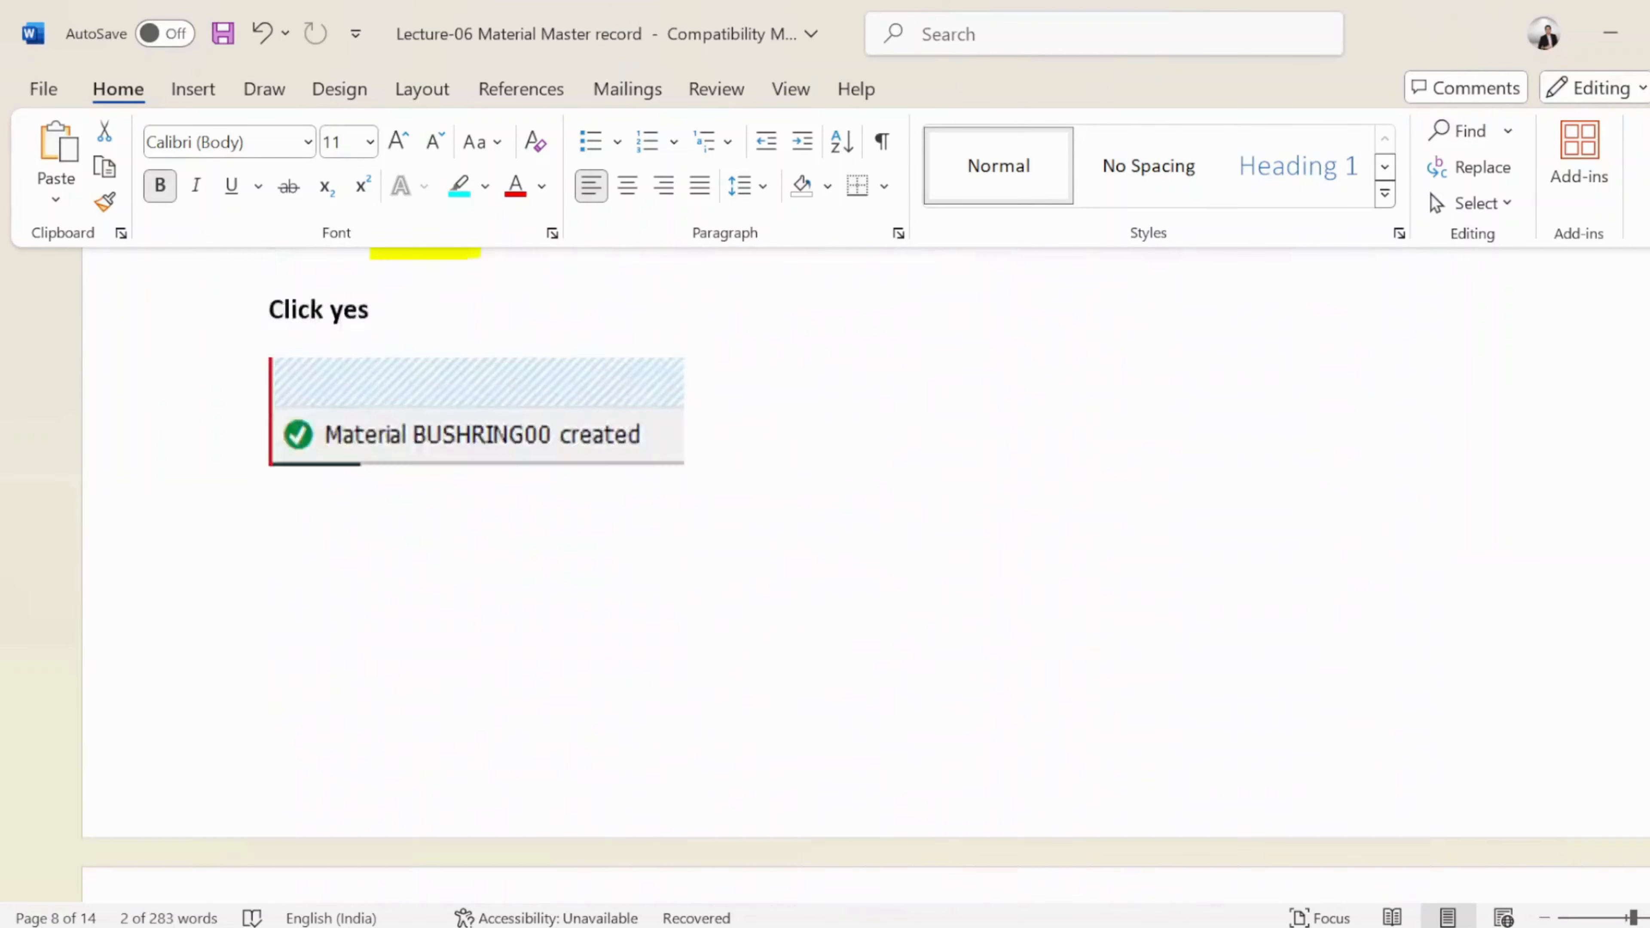
{"action": "scroll", "coordinate": [390, 604], "scroll_direction": "down", "scroll_amount": 5}
{"action": "scroll", "coordinate": [390, 604], "scroll_direction": "up", "scroll_amount": 15}
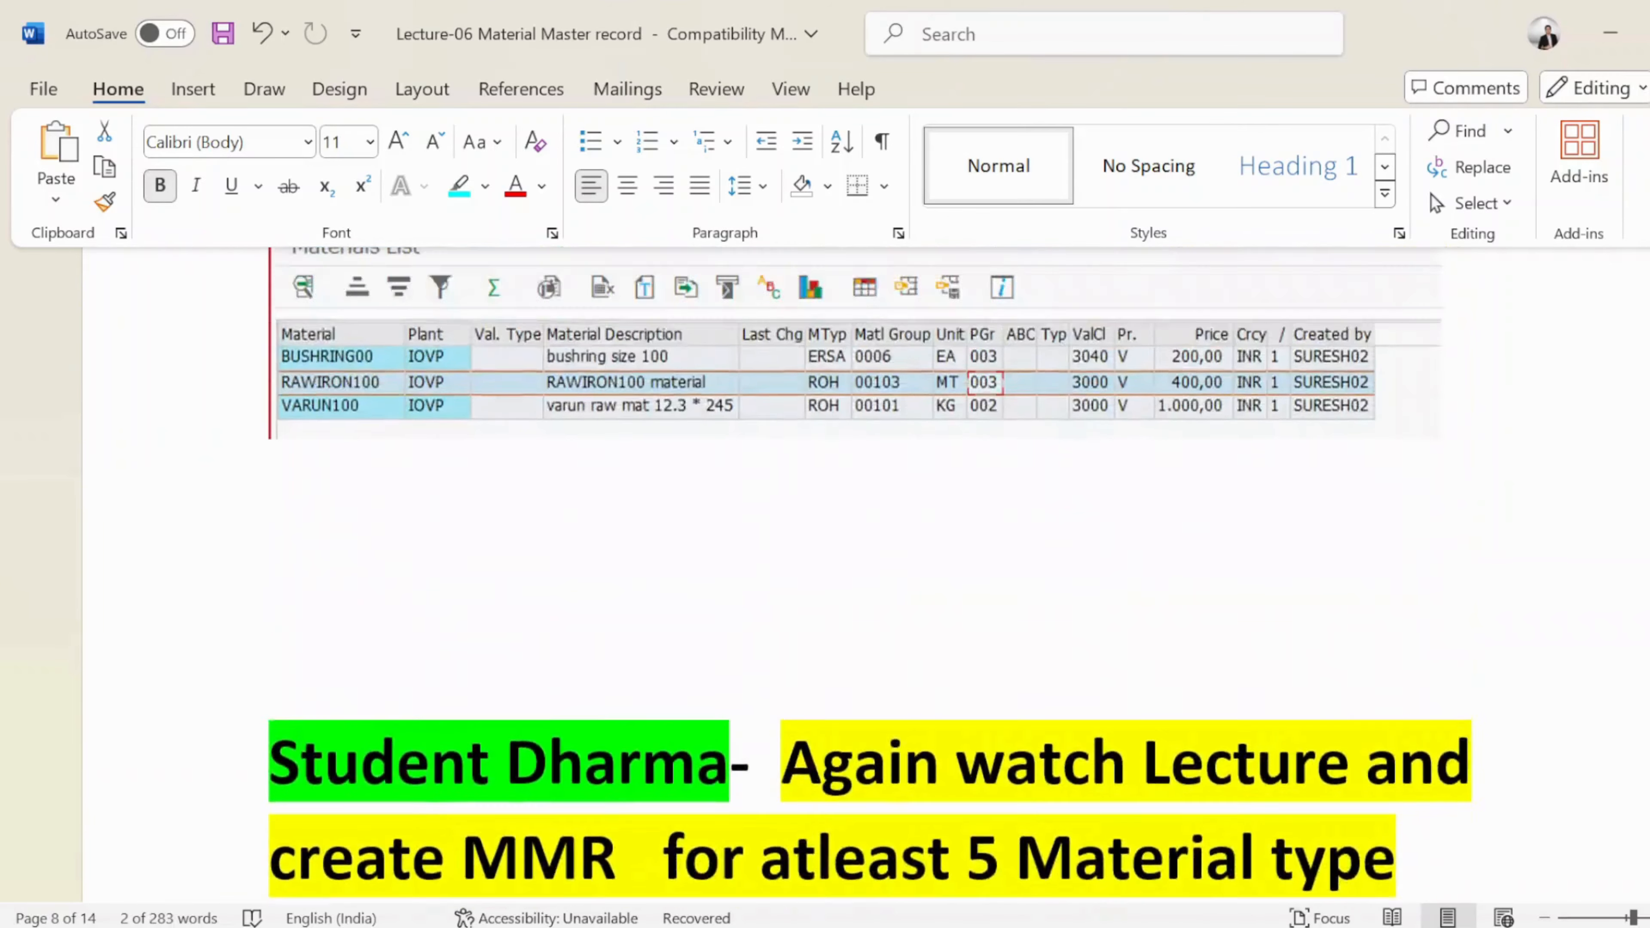
{"action": "scroll", "coordinate": [392, 611], "scroll_direction": "up", "scroll_amount": 20}
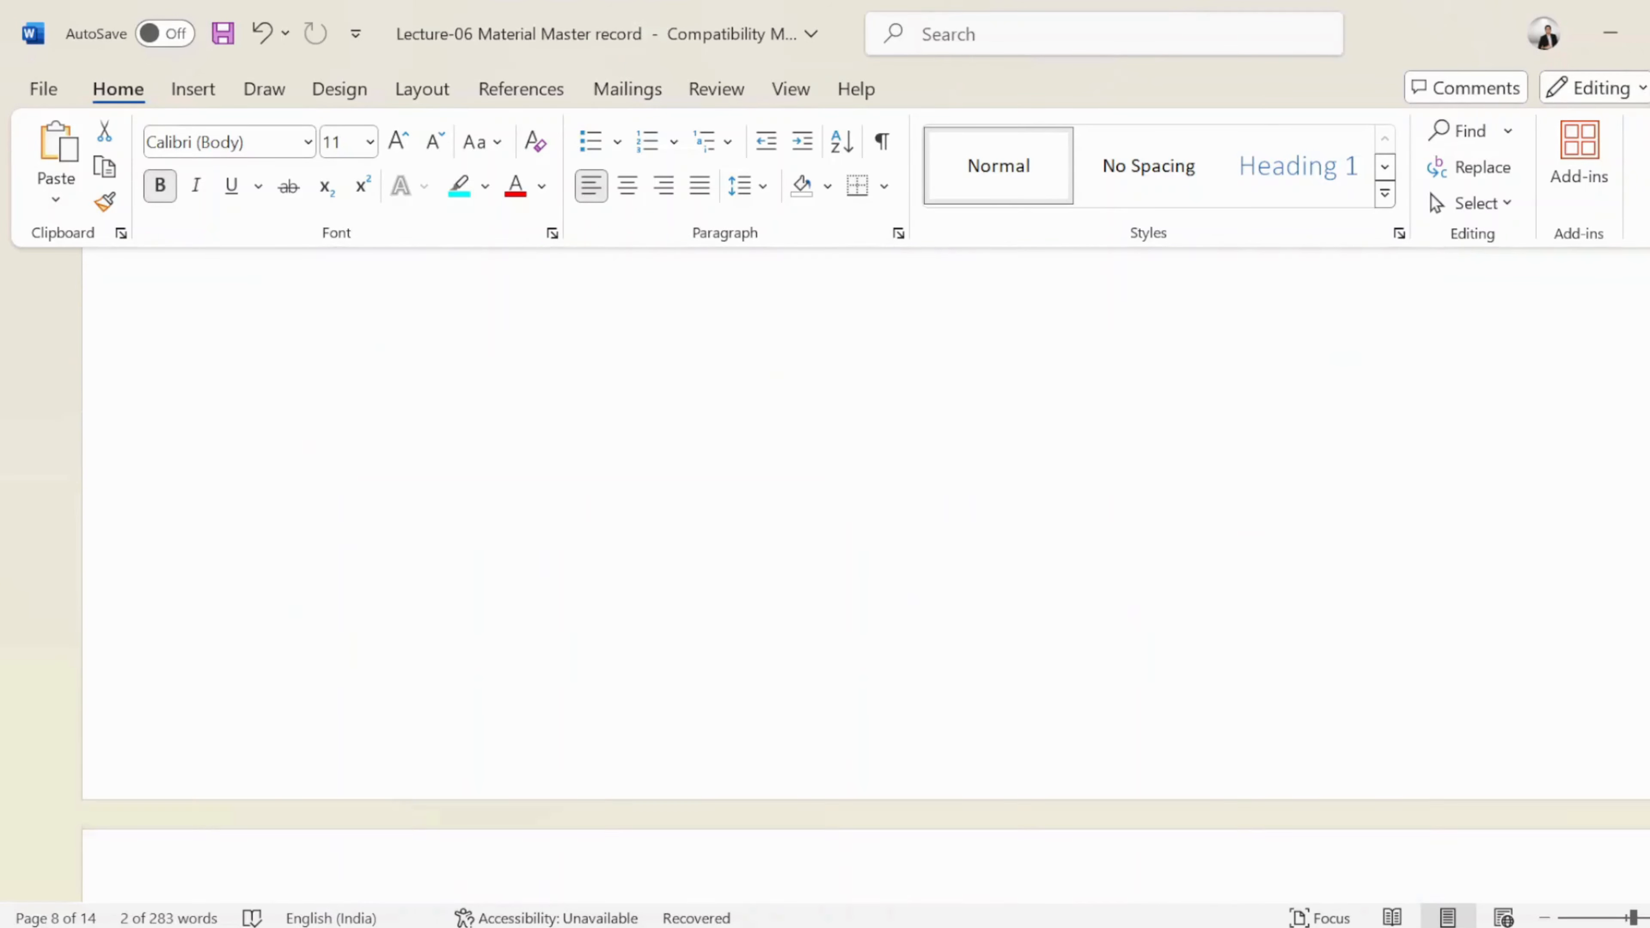
{"action": "scroll", "coordinate": [398, 604], "scroll_direction": "up", "scroll_amount": 20}
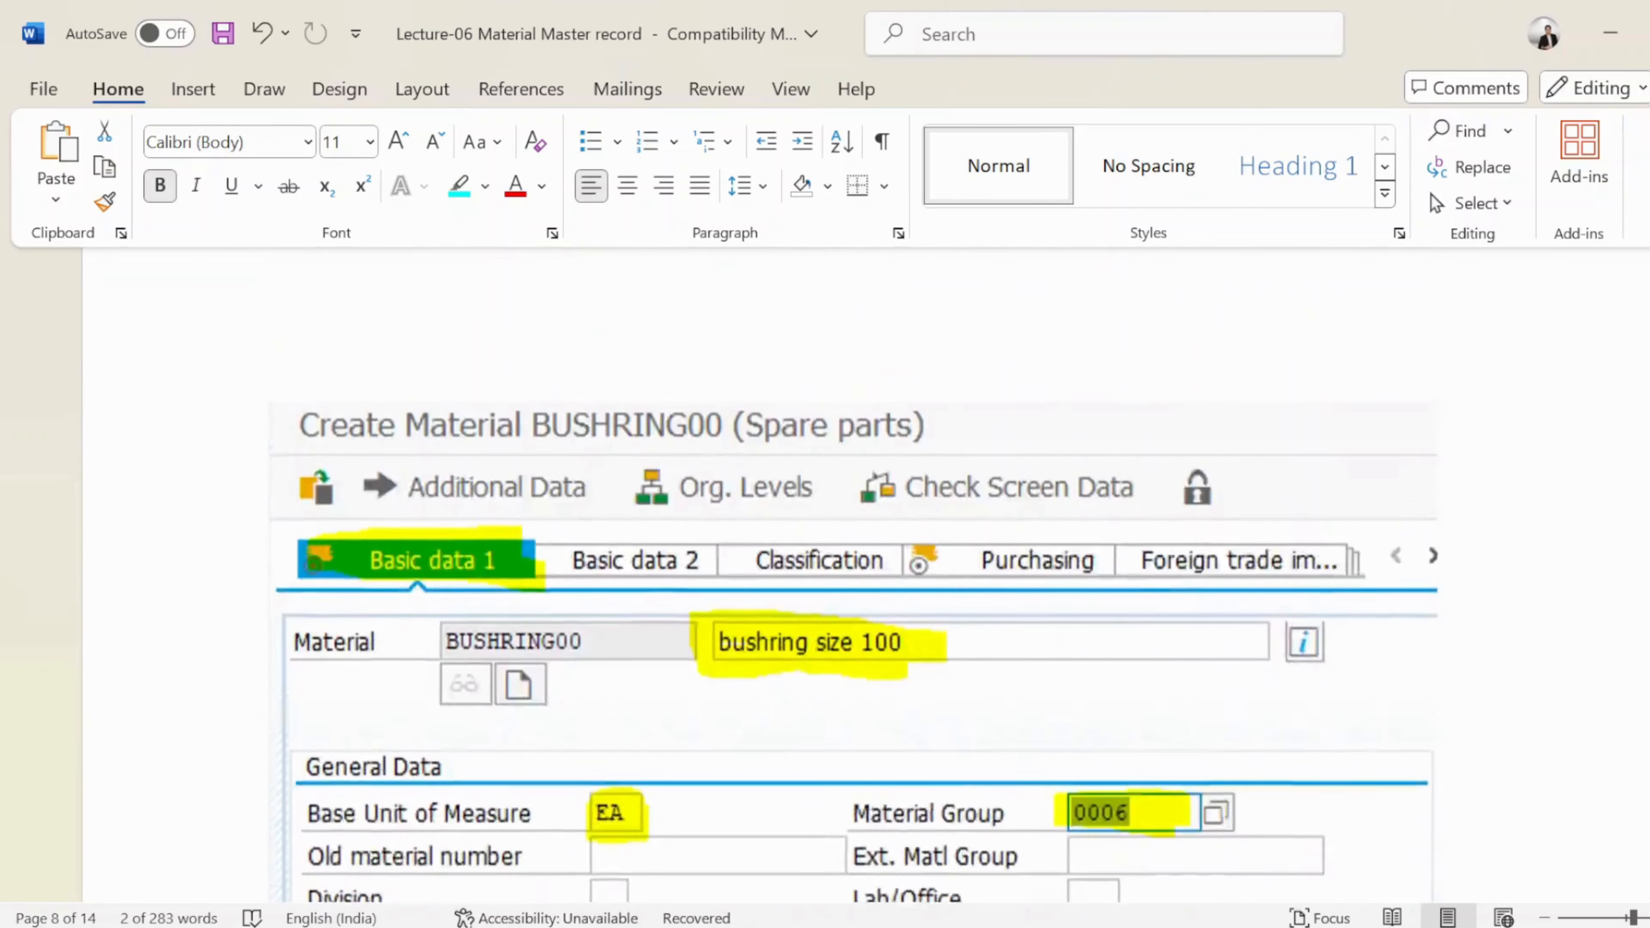
{"action": "scroll", "coordinate": [398, 604], "scroll_direction": "up", "scroll_amount": 20}
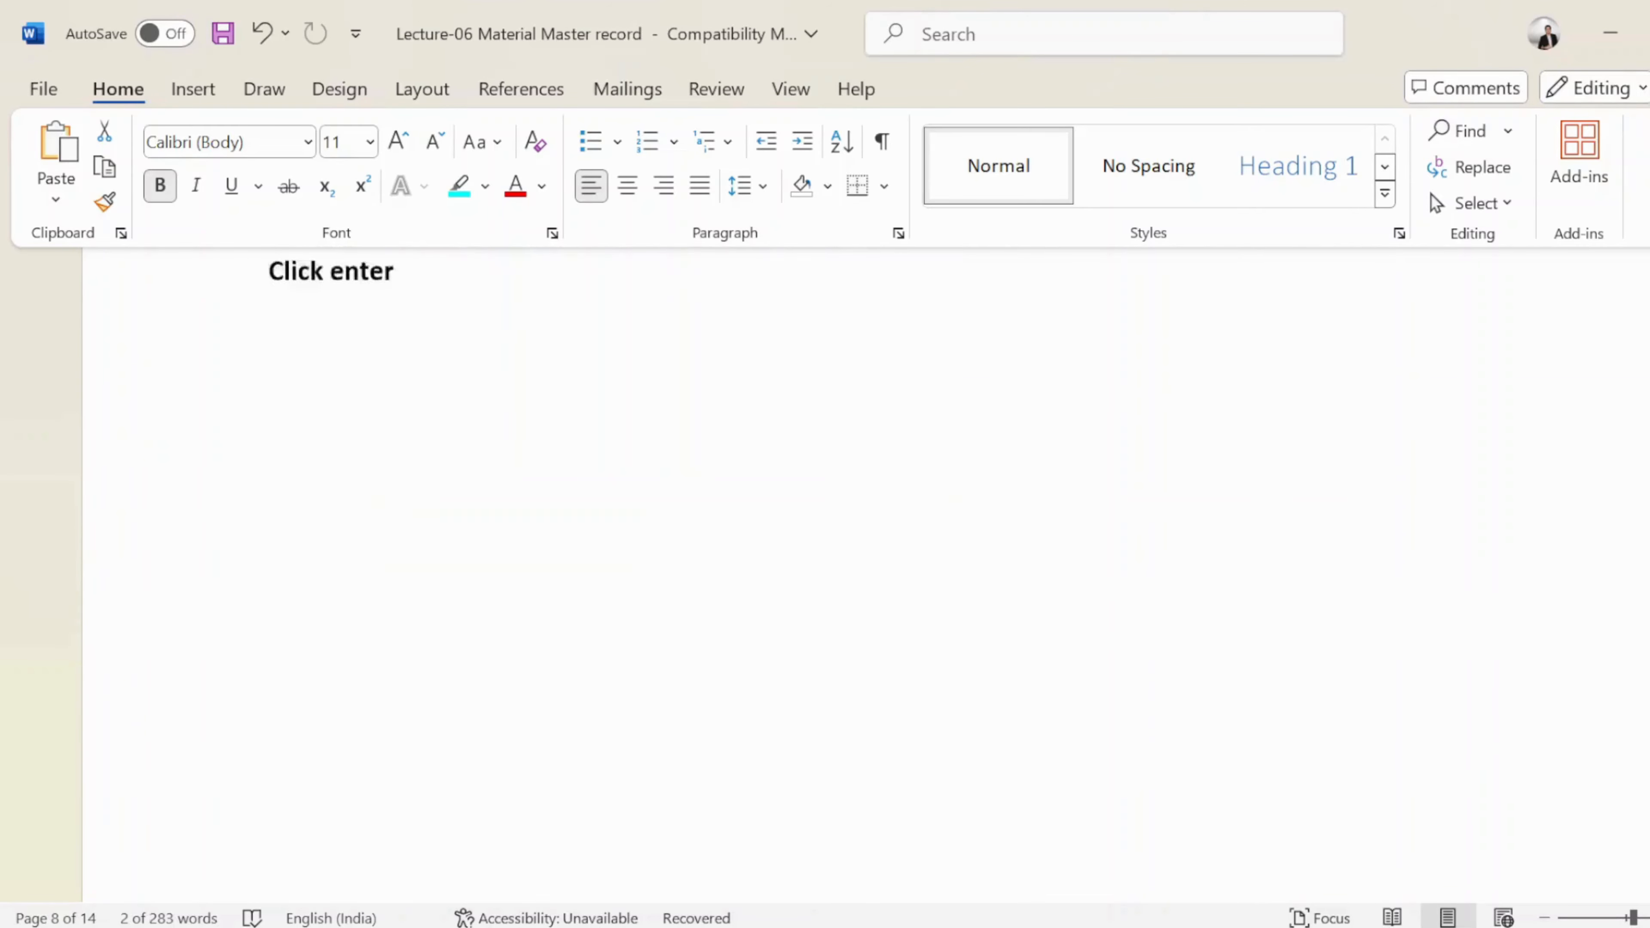
{"action": "scroll", "coordinate": [397, 605], "scroll_direction": "up", "scroll_amount": 5}
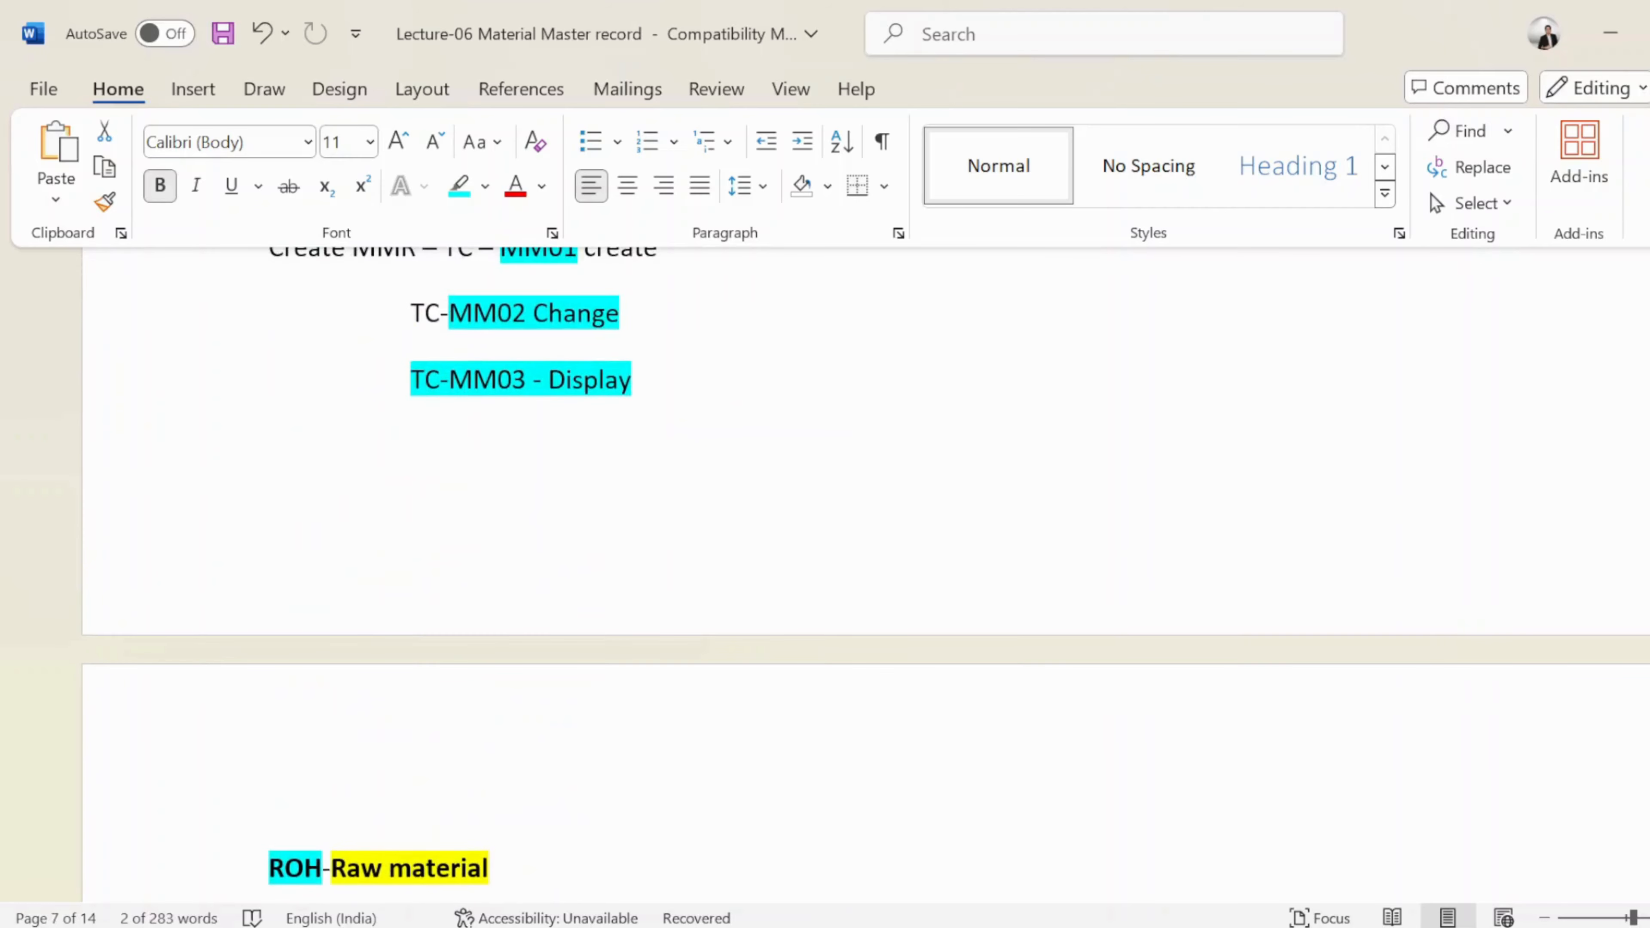
{"action": "scroll", "coordinate": [398, 604], "scroll_direction": "down", "scroll_amount": 4}
{"action": "scroll", "coordinate": [864, 578], "scroll_direction": "down", "scroll_amount": 1}
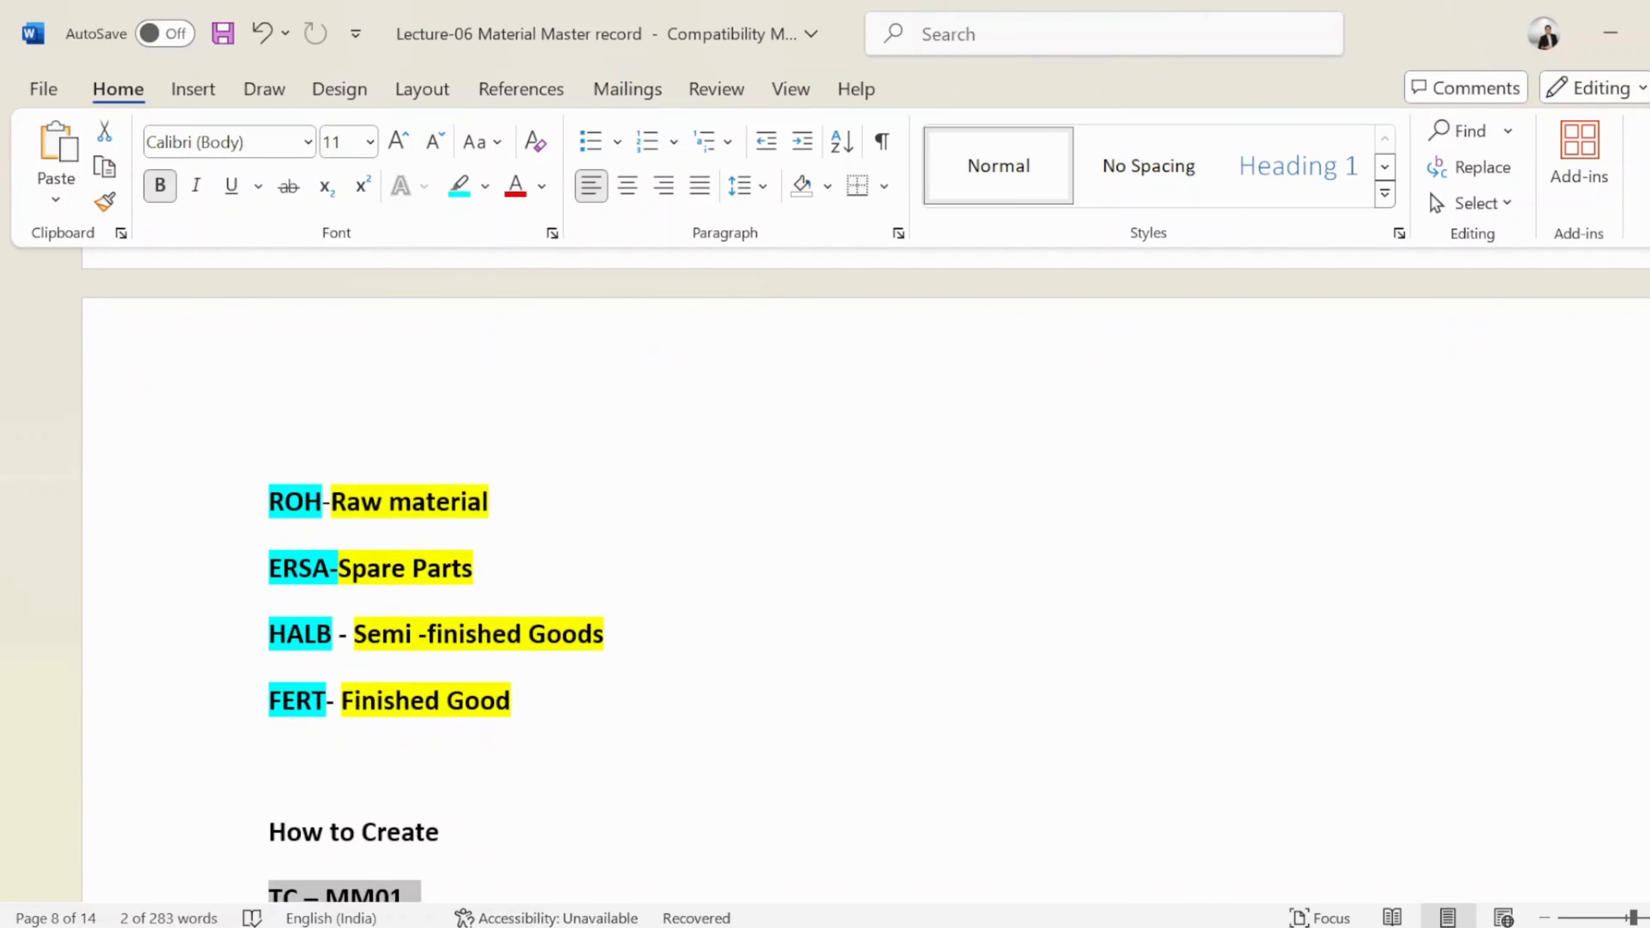
{"action": "left_click", "coordinate": [489, 502]}
Note valuation classes 3000,3001,3002,3003 after ROH-Raw material and add a hyphen after Spare Parts
{"action": "type", "text": "---"}
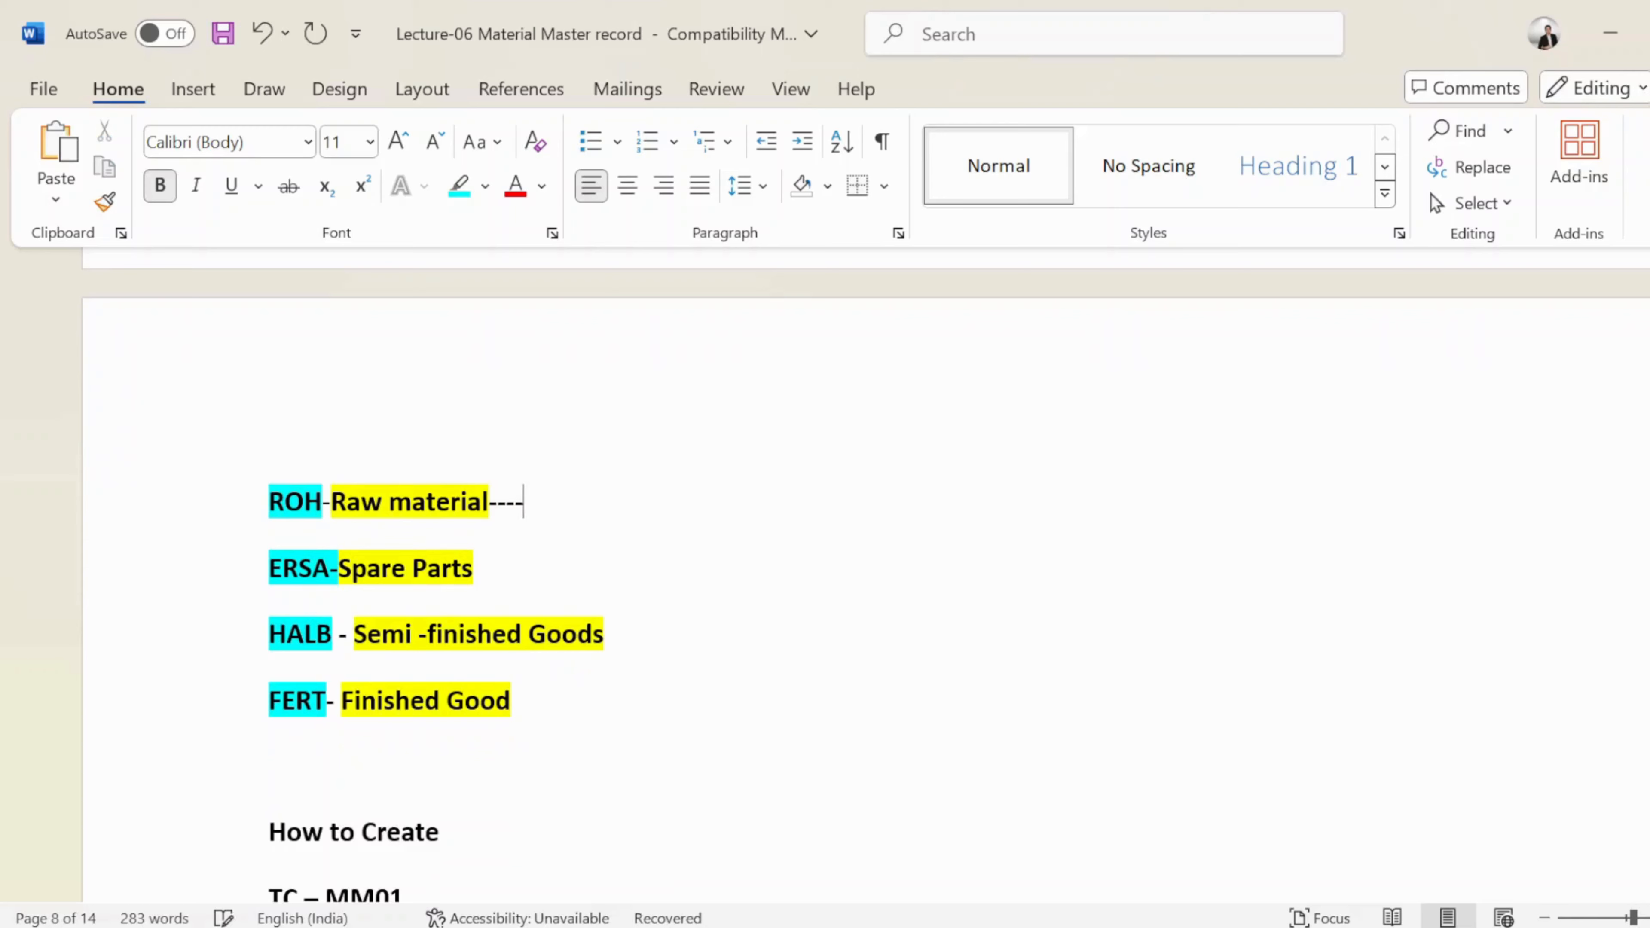
{"action": "type", "text": "-3000,3"}
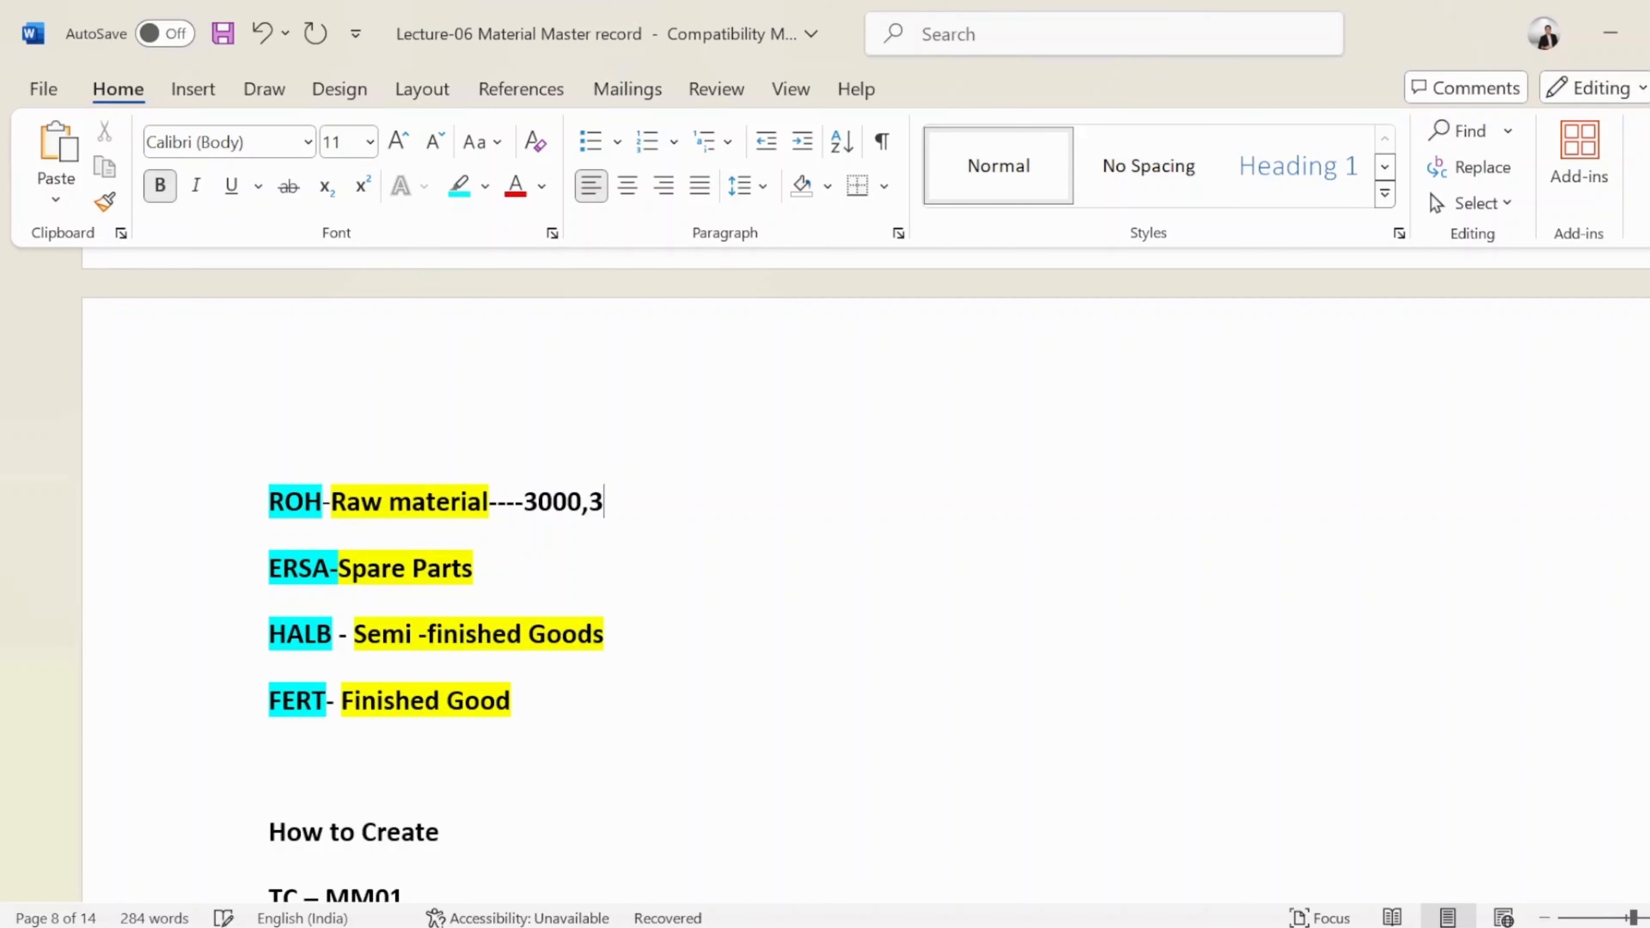
{"action": "type", "text": "001,3000"}
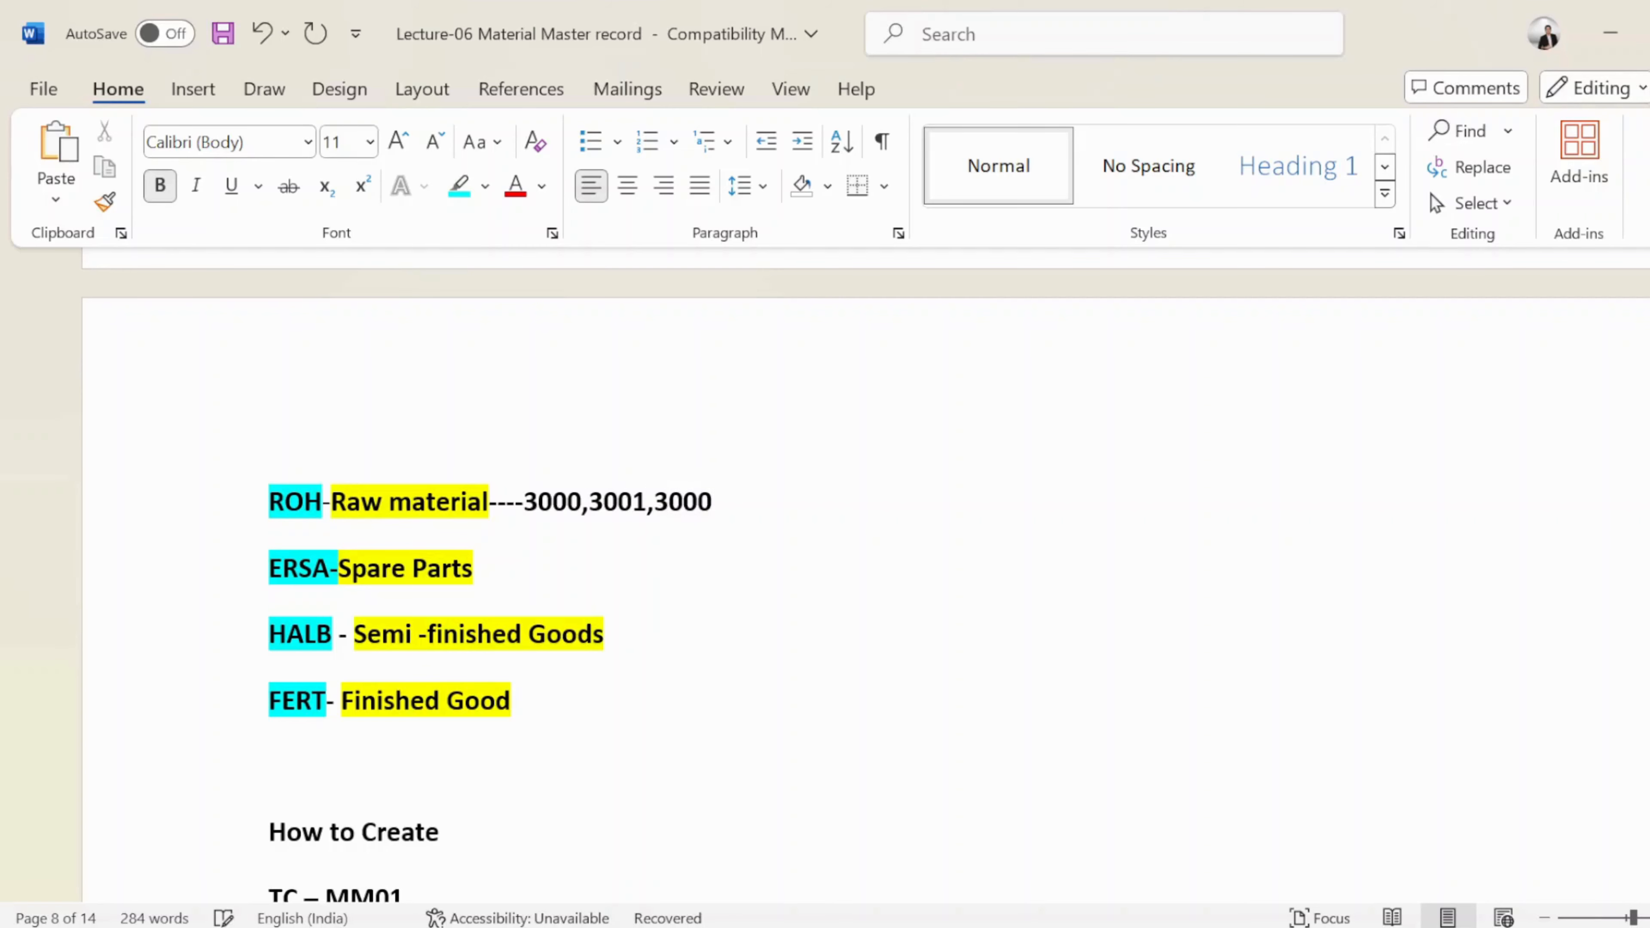
{"action": "key", "text": "BackSpace"}
{"action": "type", "text": "2,3000"}
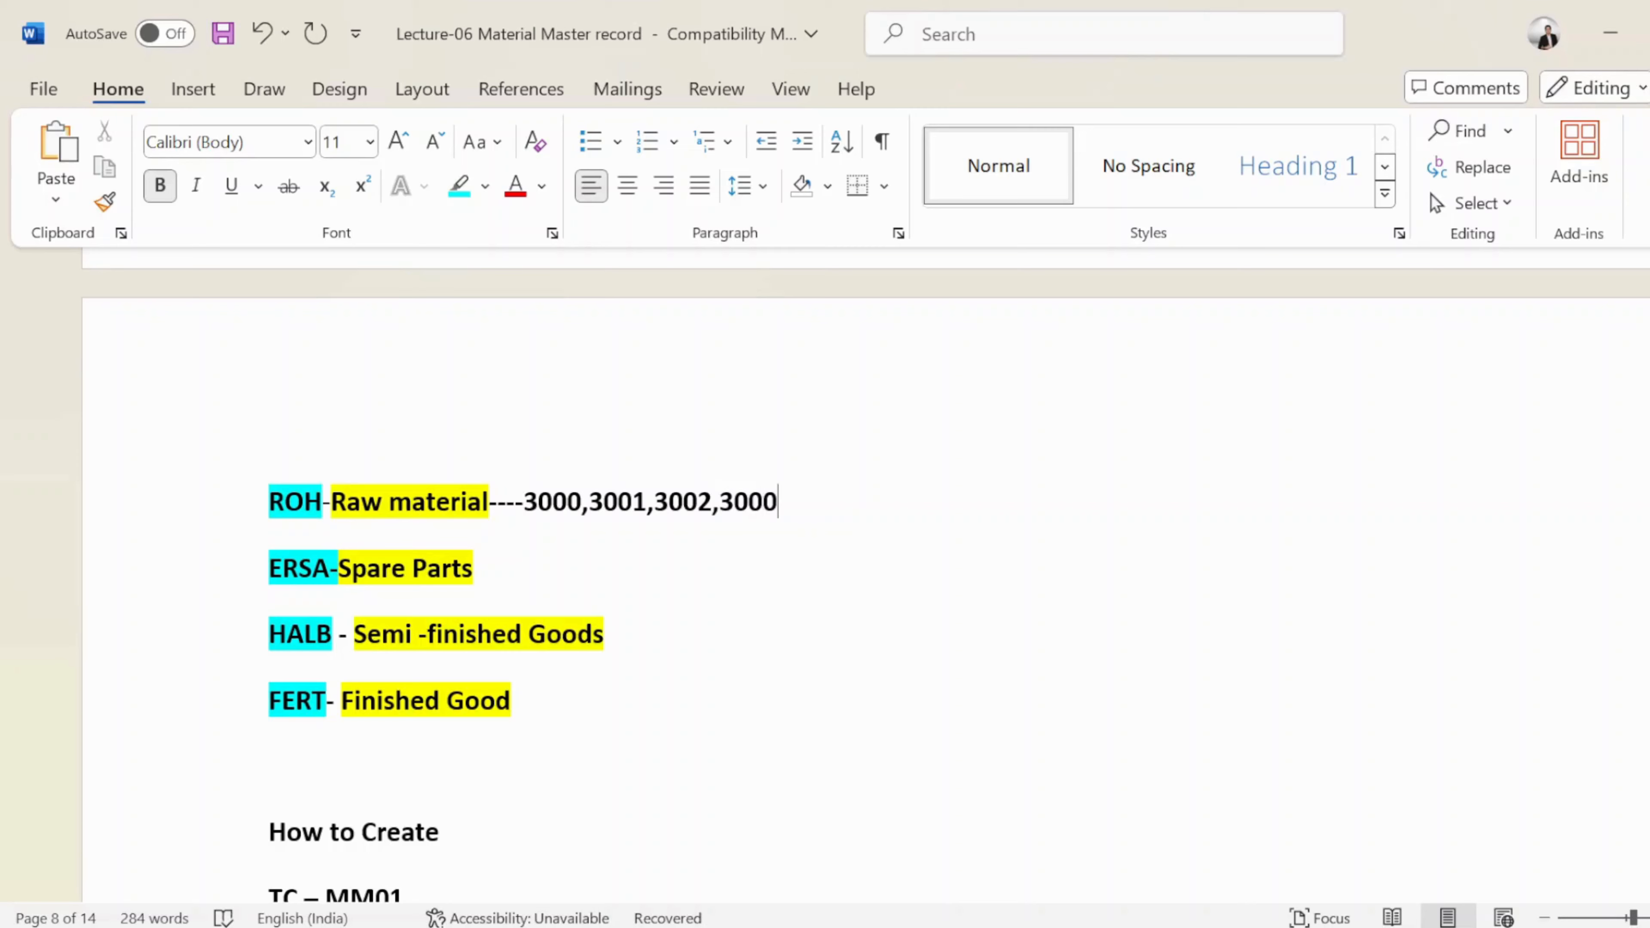
{"action": "key", "text": "BackSpace"}
{"action": "type", "text": "-"}
{"action": "key", "text": "alt+Tab"}
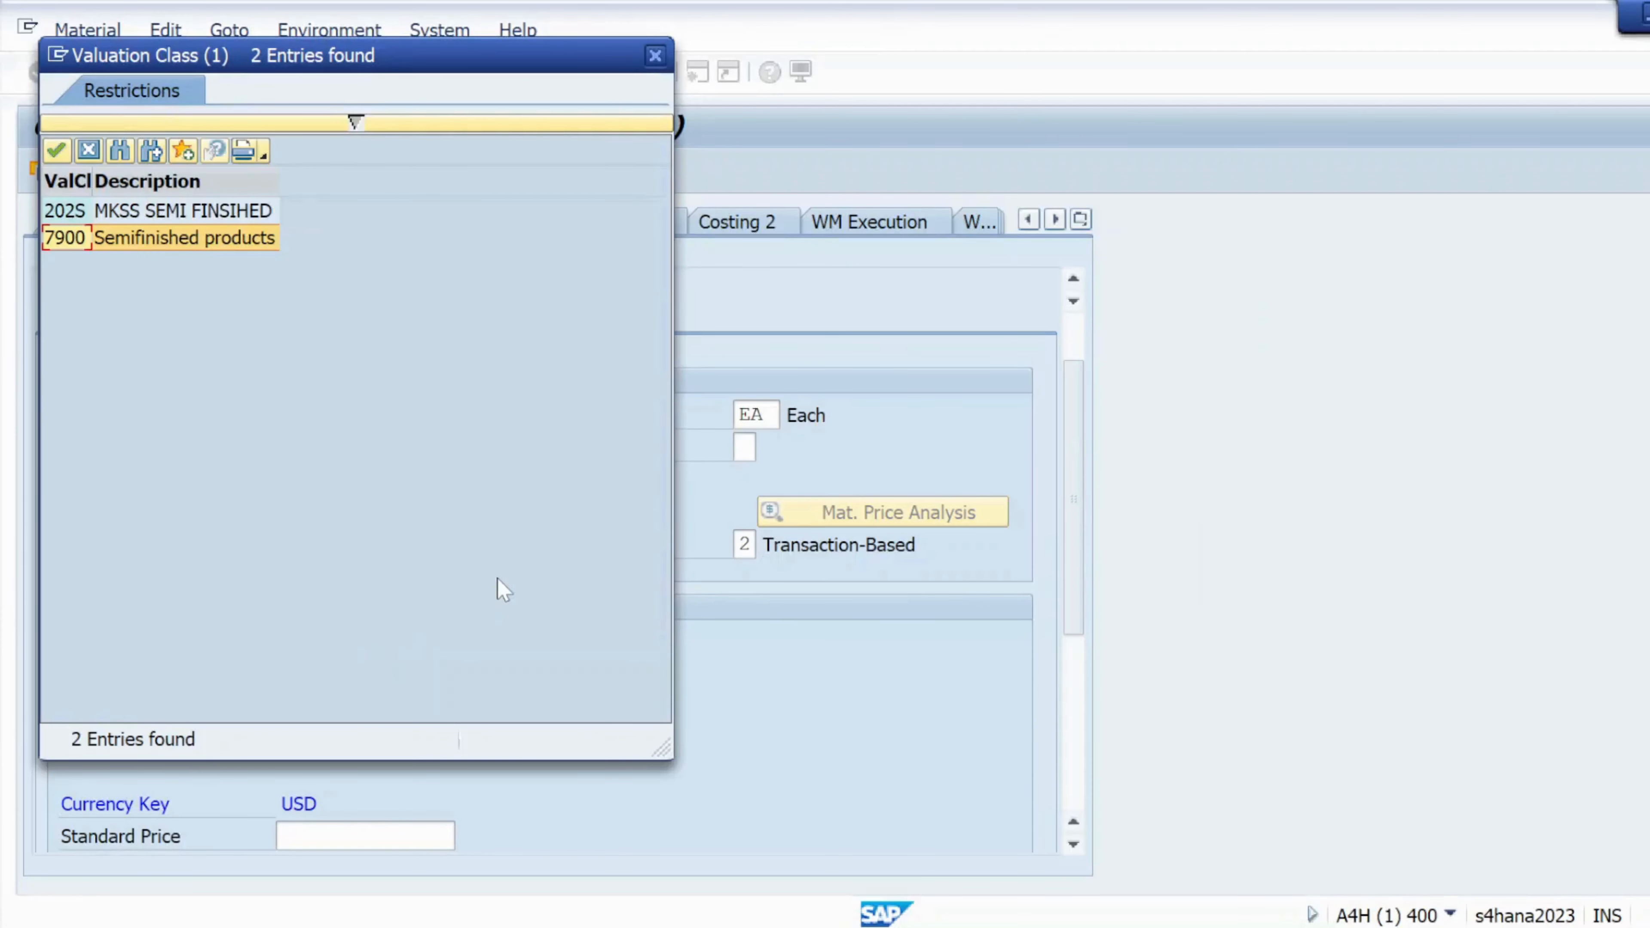
Apply valuation class 7900 Semifinished products to MAT03
{"action": "left_click", "coordinate": [112, 247]}
{"action": "double_click", "coordinate": [112, 240]}
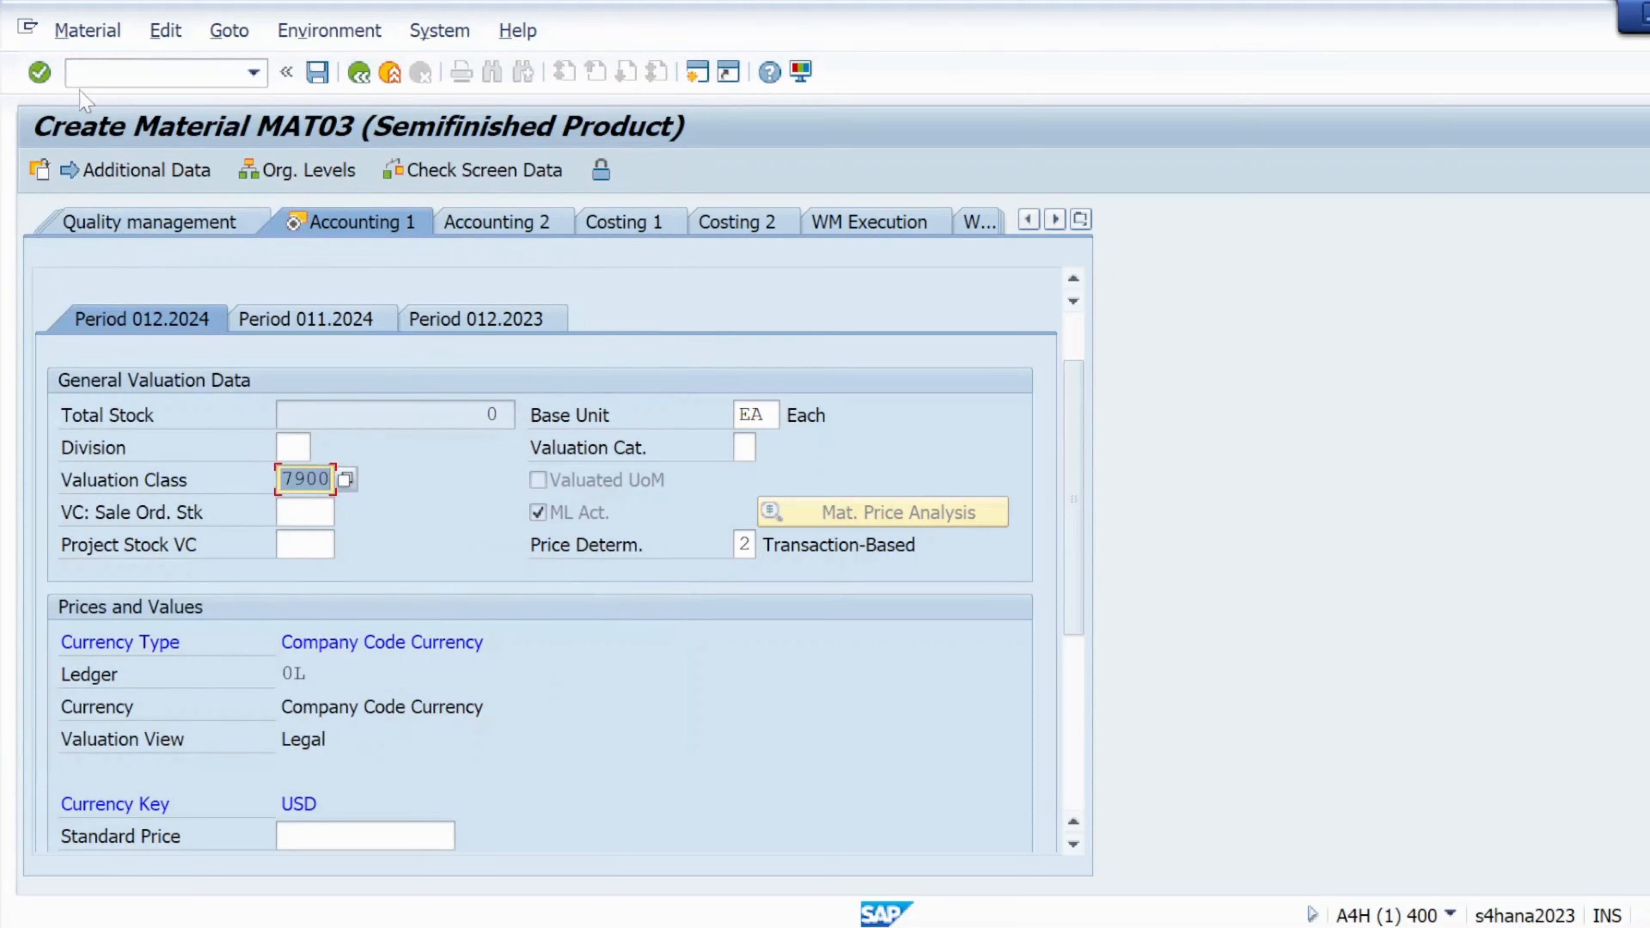
{"action": "key", "text": "Return"}
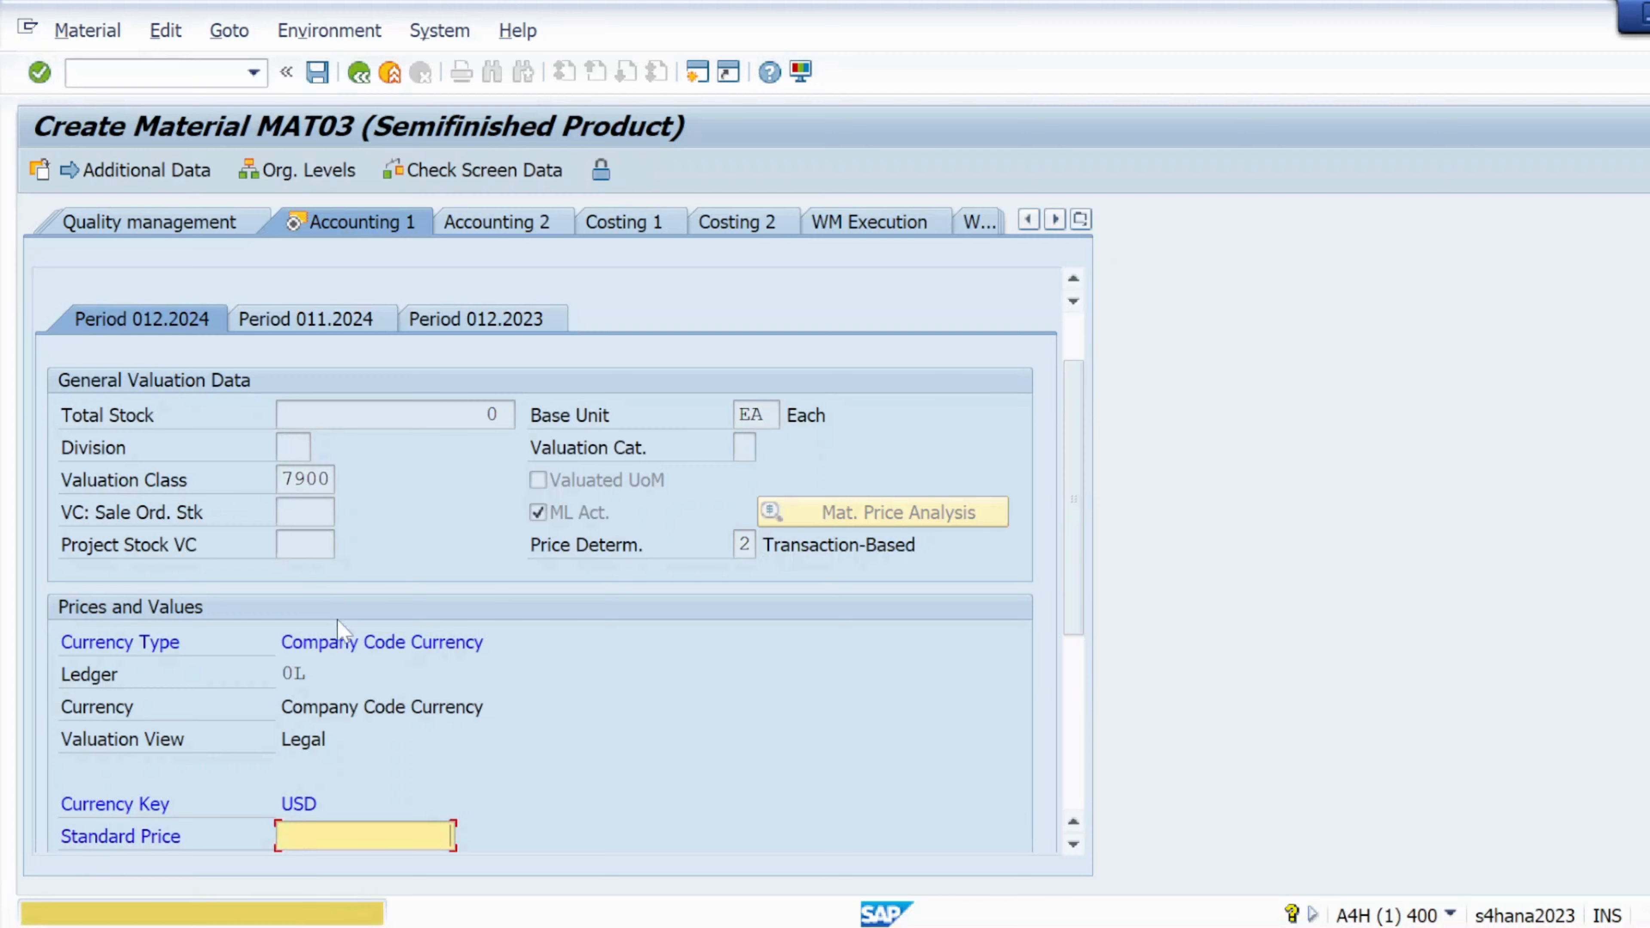
Set price control to V moving average and clear the standard price
{"action": "left_click", "coordinate": [314, 658]}
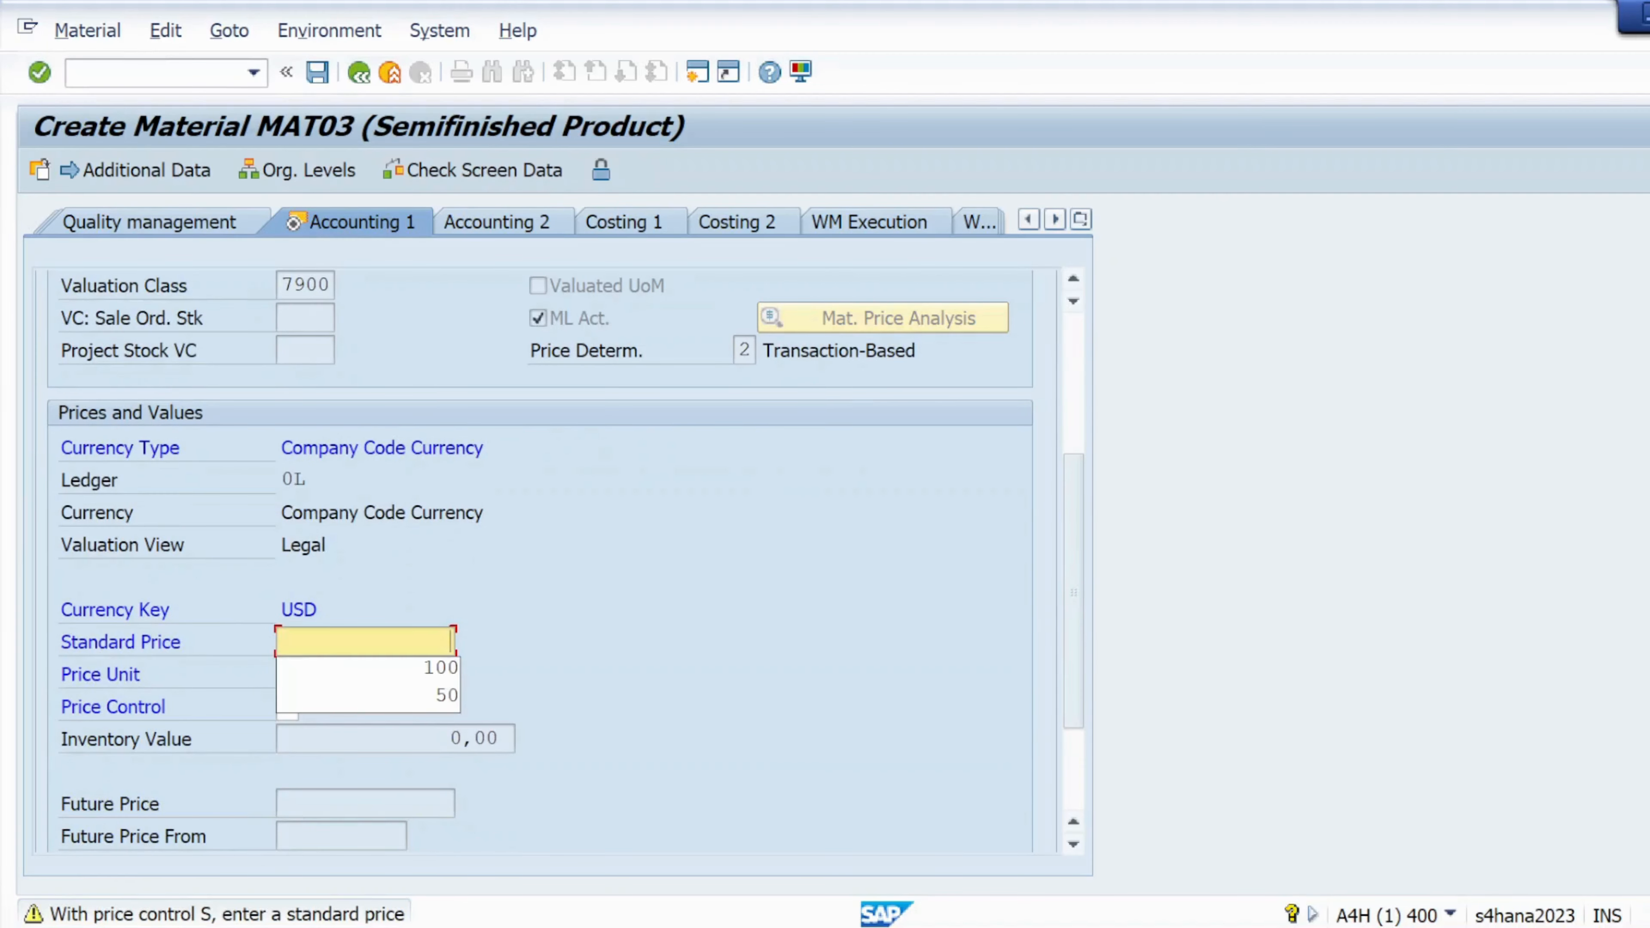
{"action": "left_click", "coordinate": [354, 669]}
{"action": "left_click", "coordinate": [287, 707]}
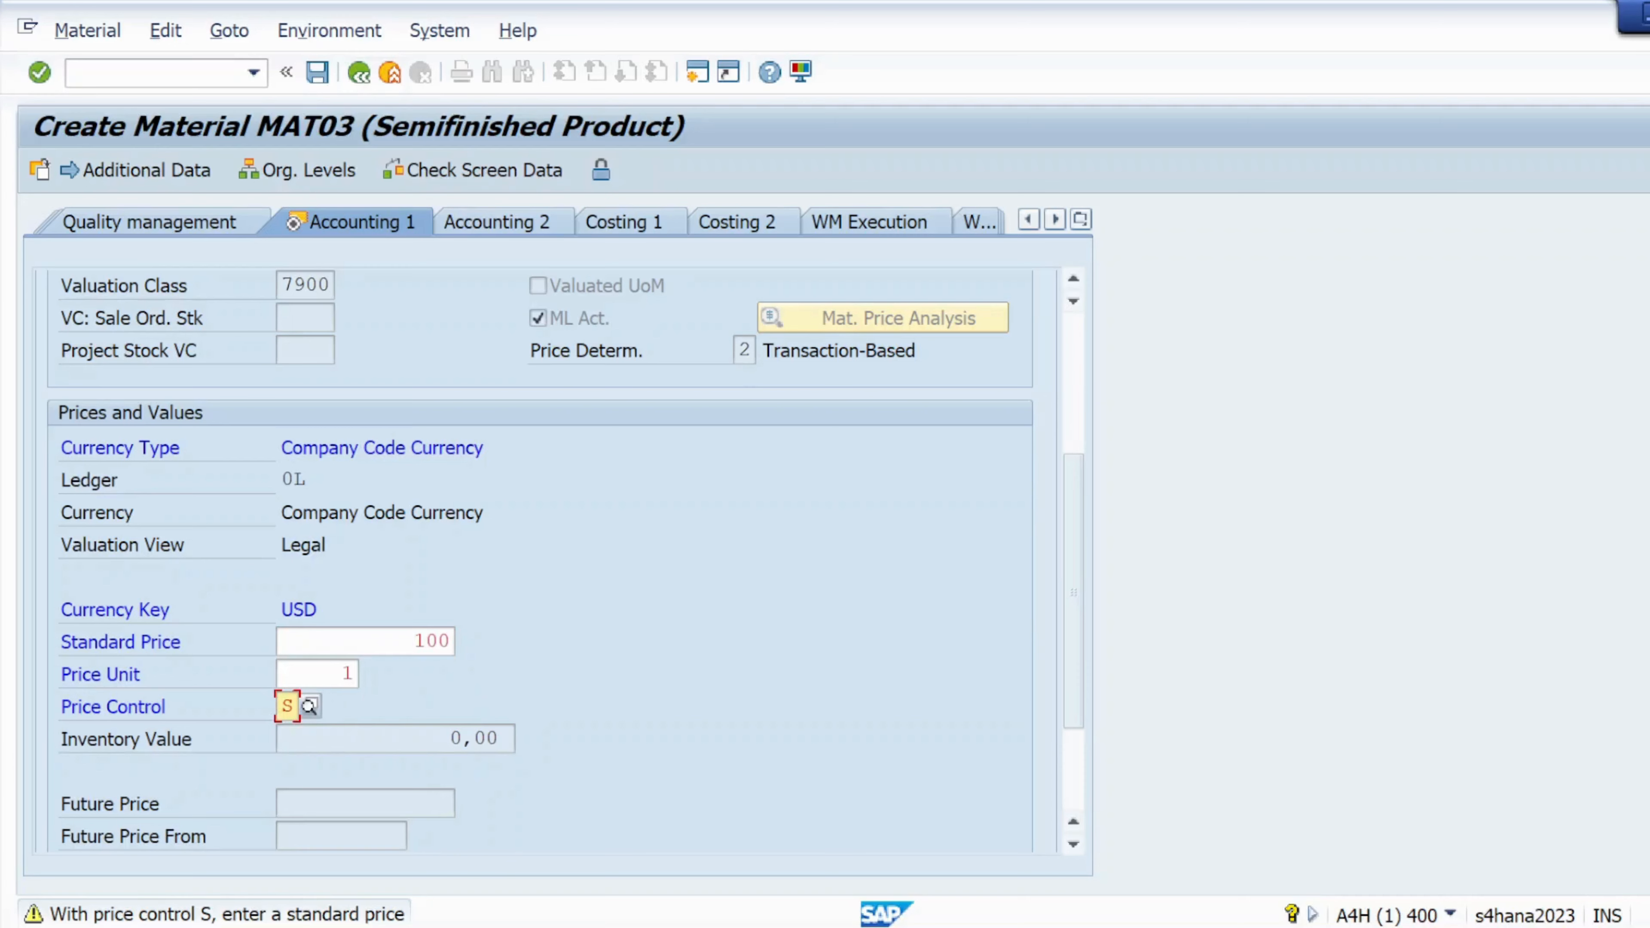
{"action": "left_click", "coordinate": [310, 706]}
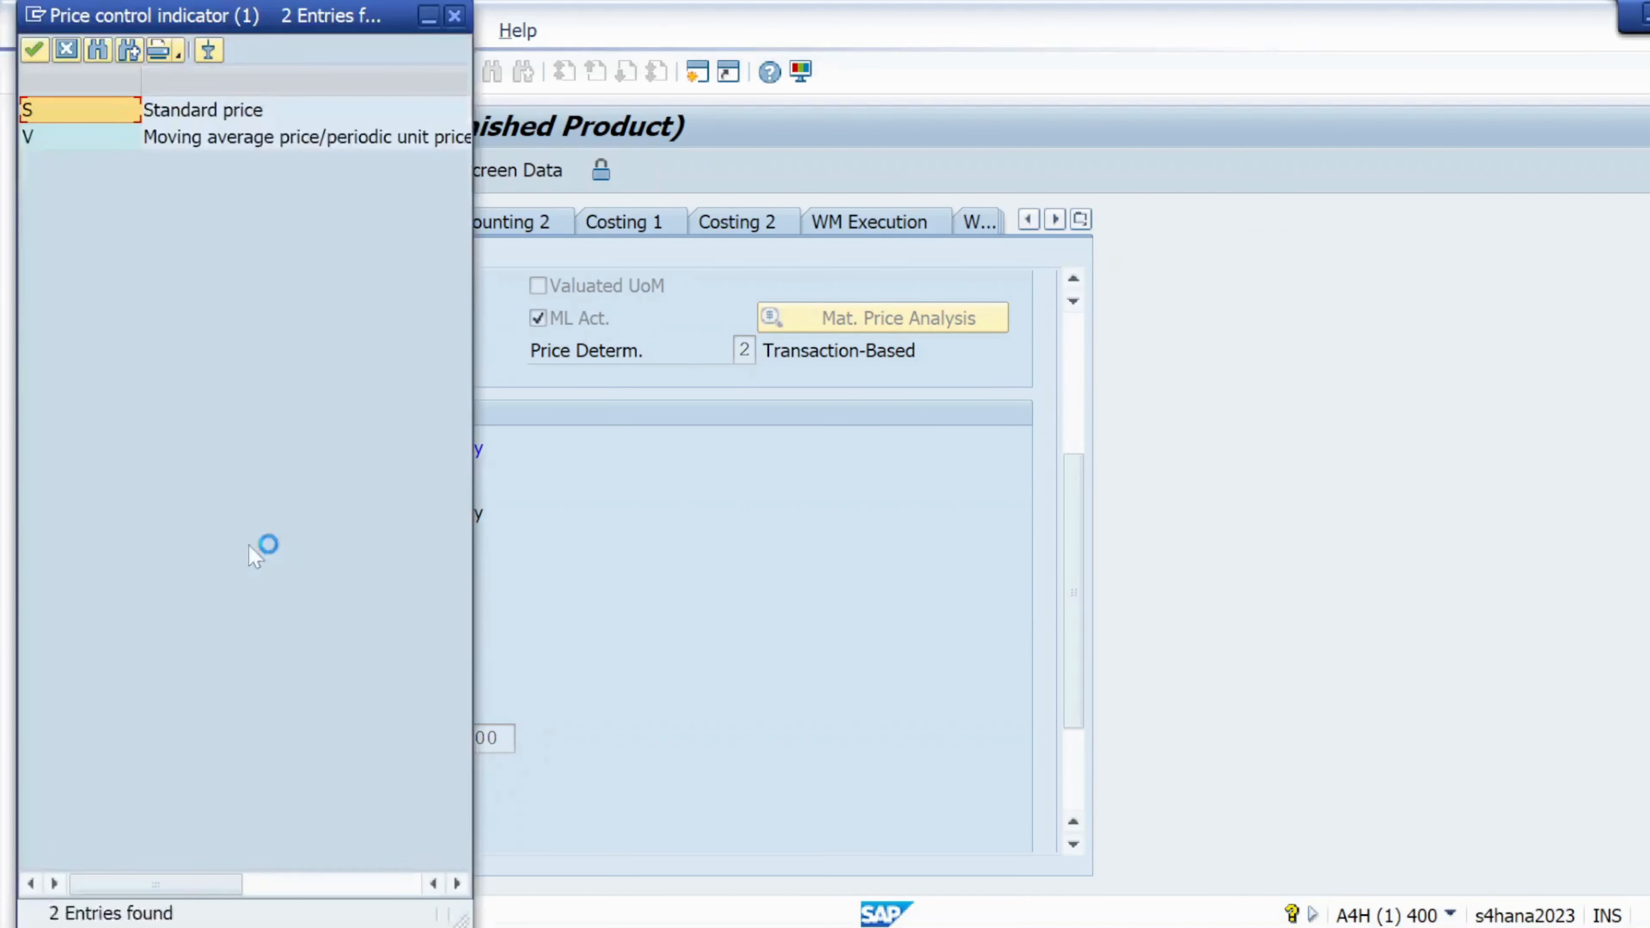
{"action": "double_click", "coordinate": [153, 138]}
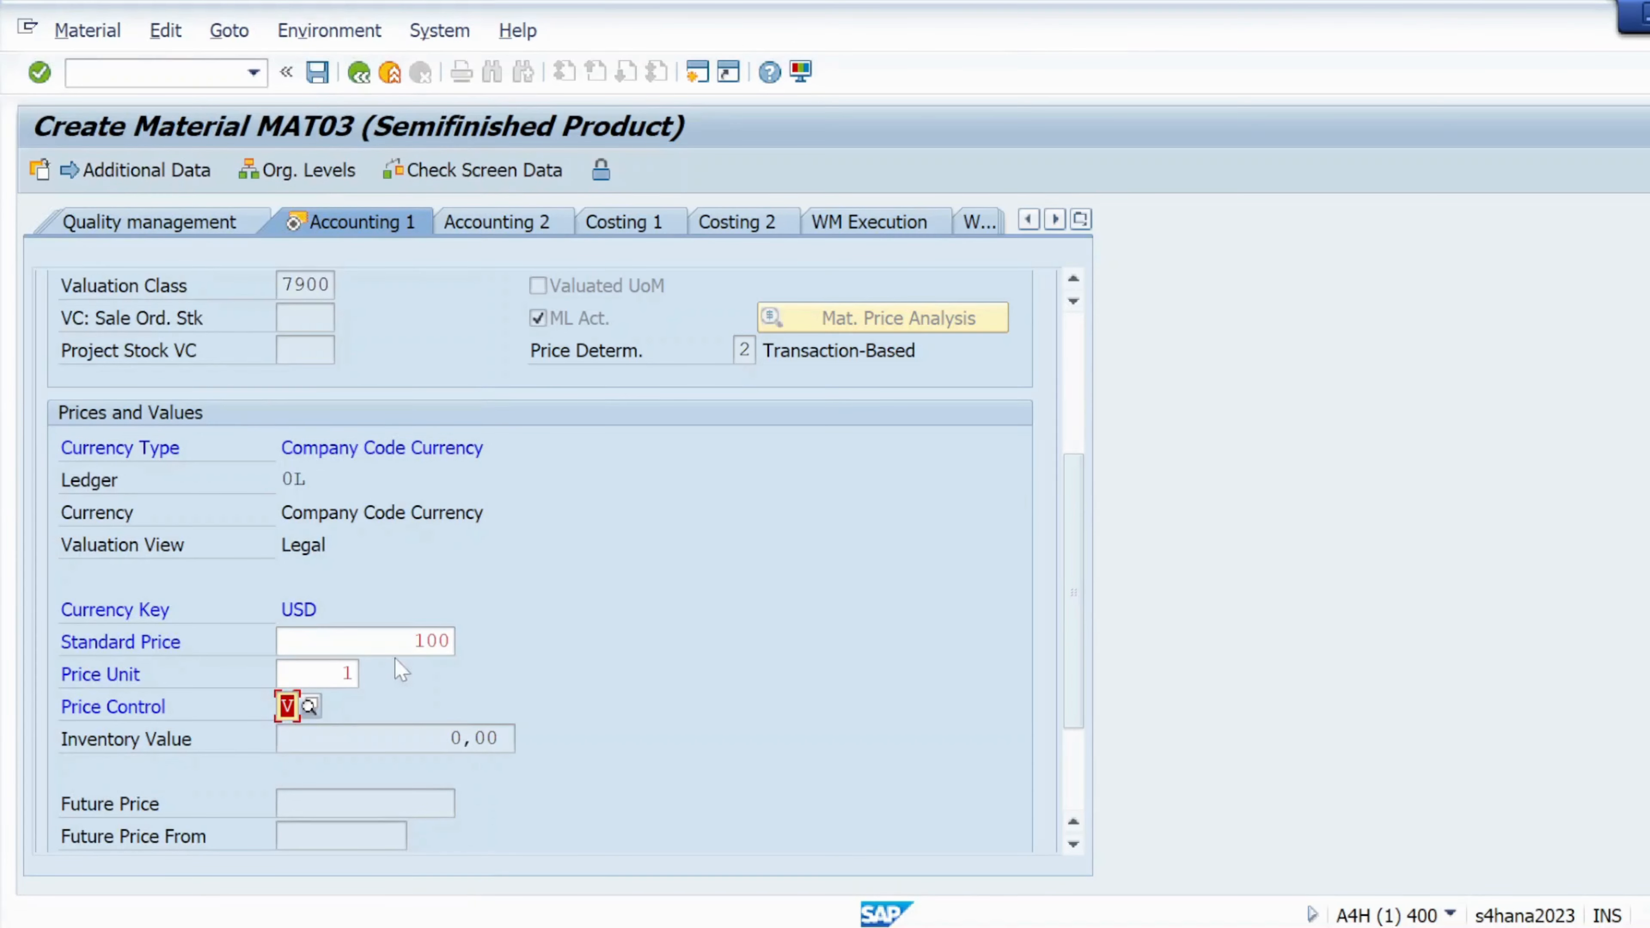
{"action": "left_click", "coordinate": [449, 641]}
{"action": "key", "text": "BackSpace"}
{"action": "key", "text": "BackSpace"}
{"action": "key", "text": "BackSpace"}
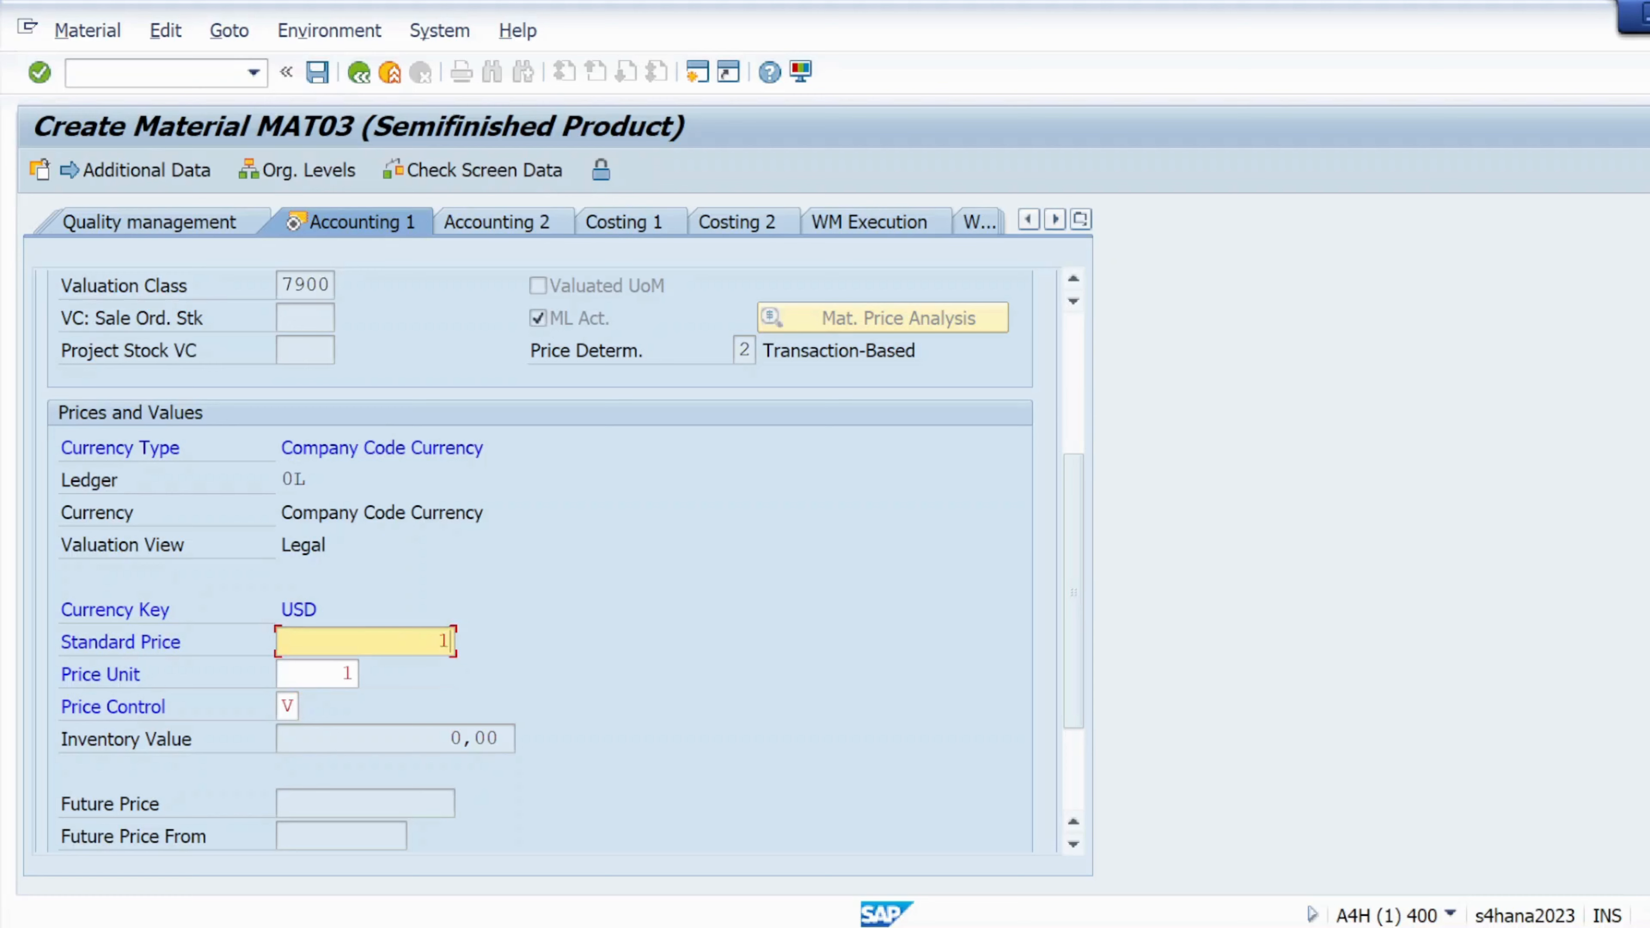
{"action": "key", "text": "Return"}
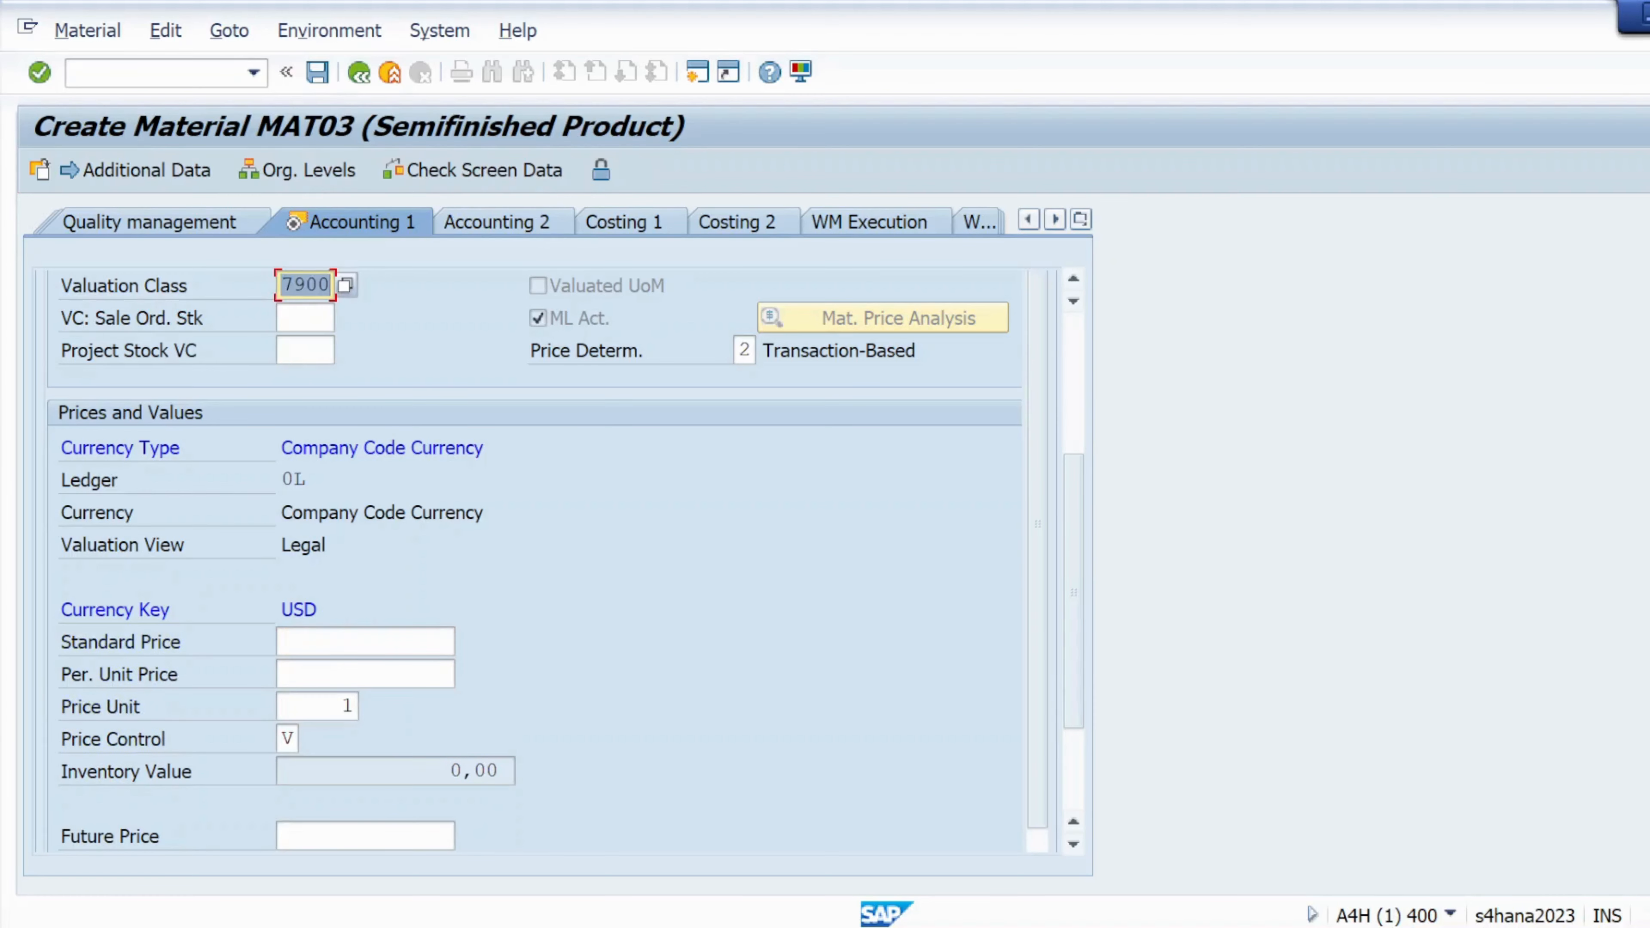
Set the per-unit price to 100, check the screen data and save MAT03
{"action": "left_click", "coordinate": [415, 674]}
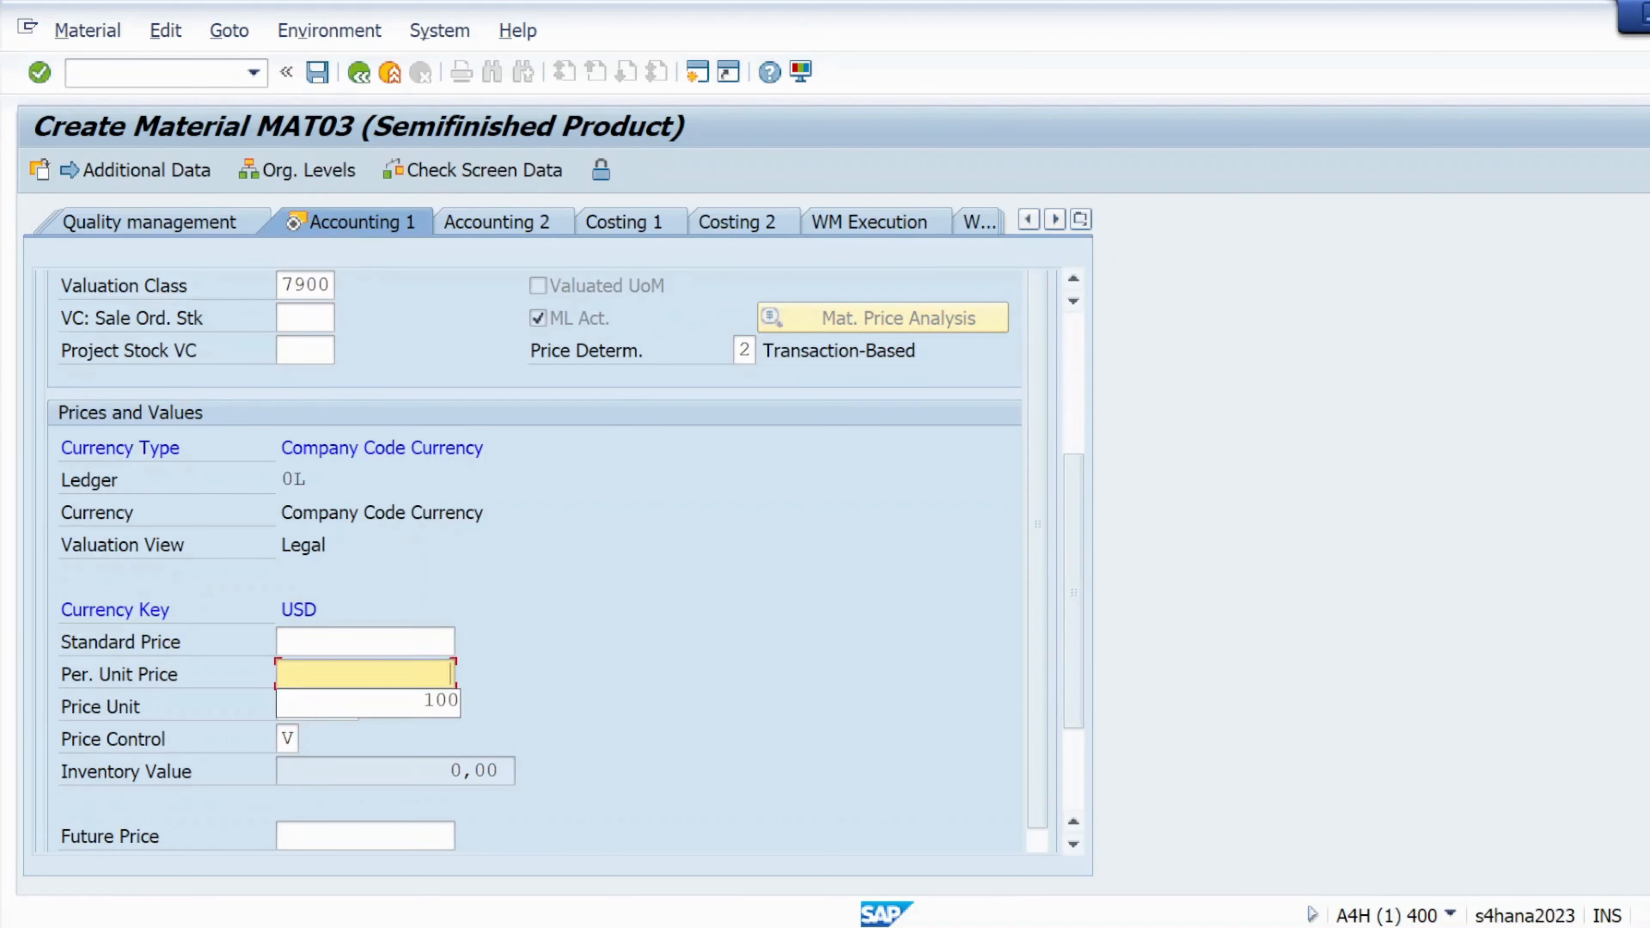
{"action": "left_click", "coordinate": [414, 708]}
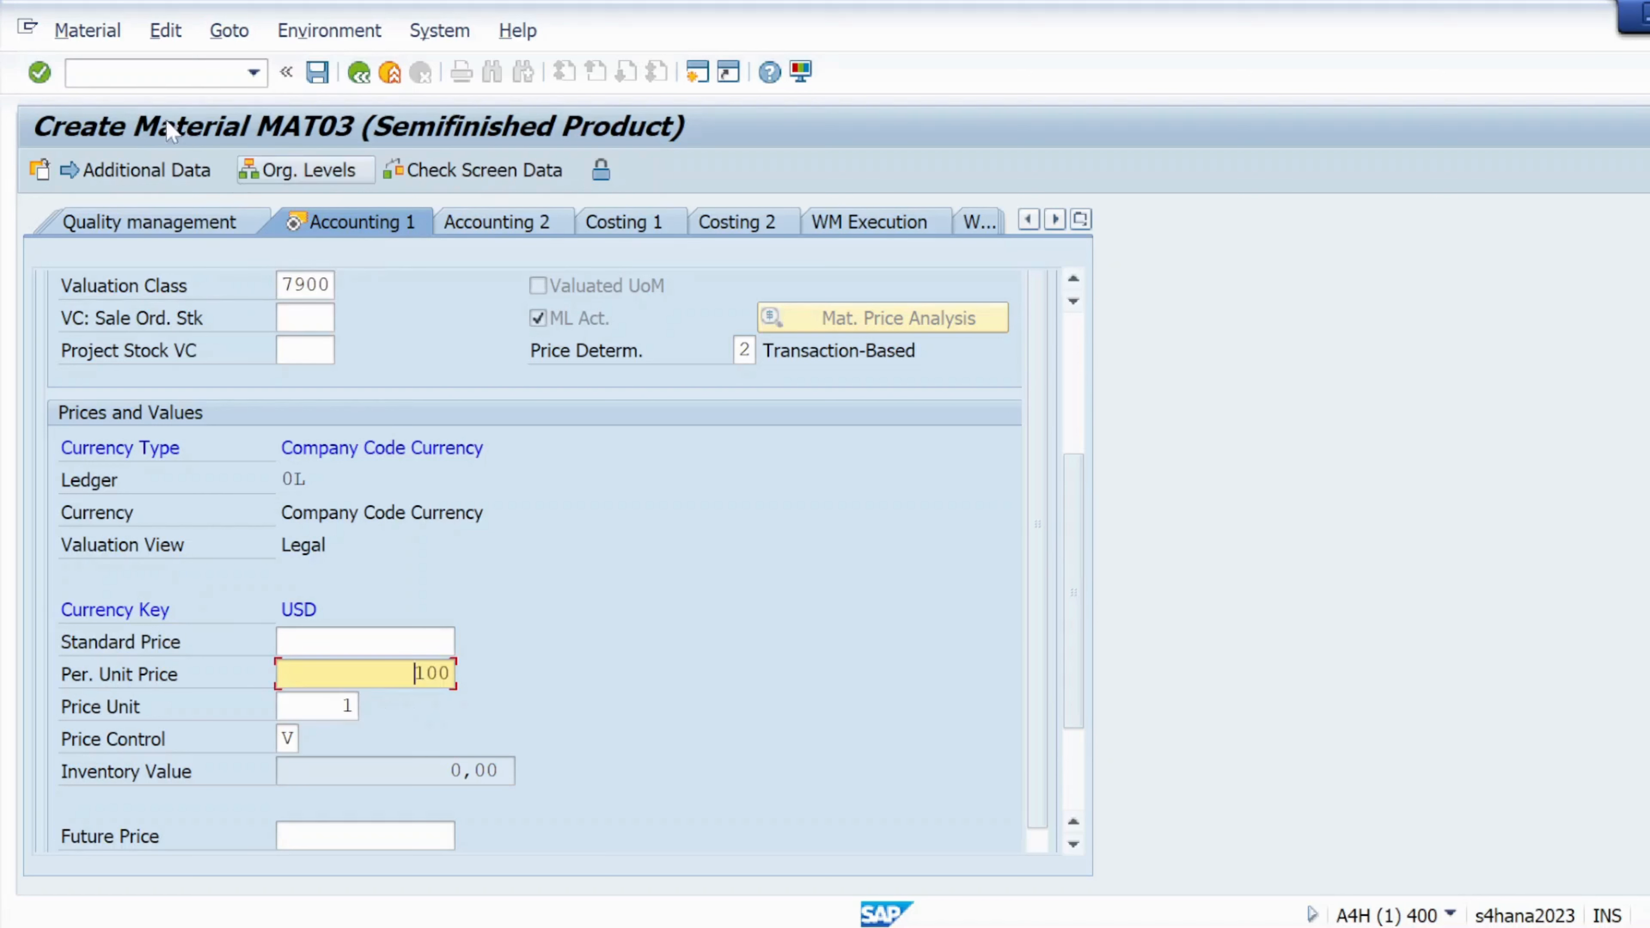
{"action": "left_click", "coordinate": [39, 73]}
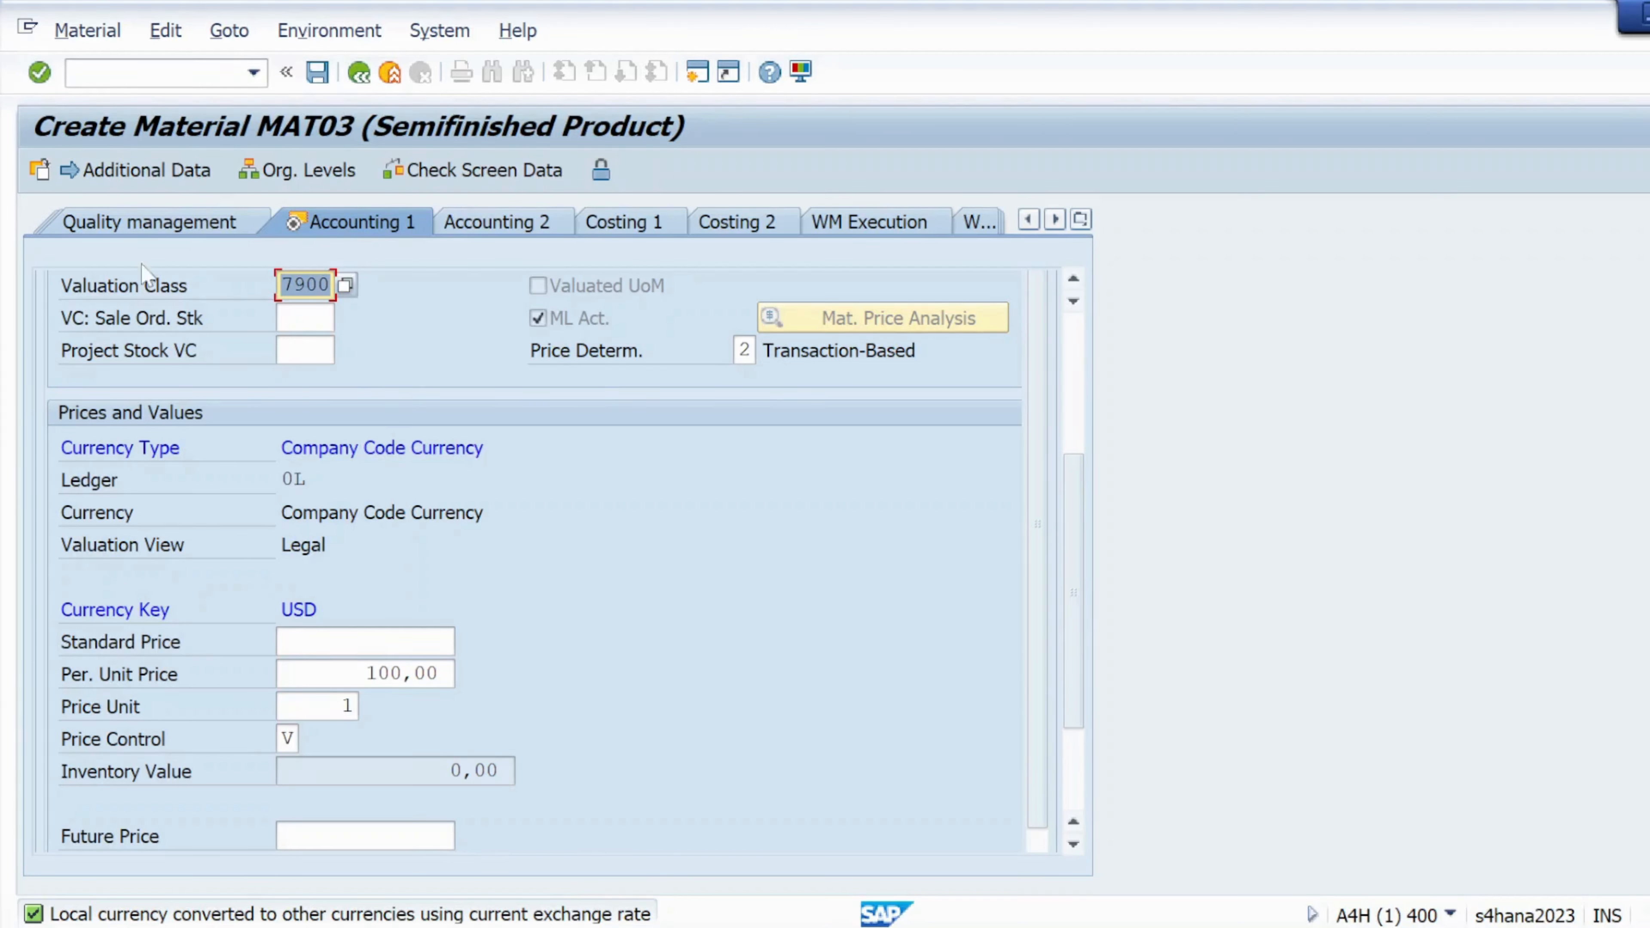
{"action": "left_click", "coordinate": [398, 174]}
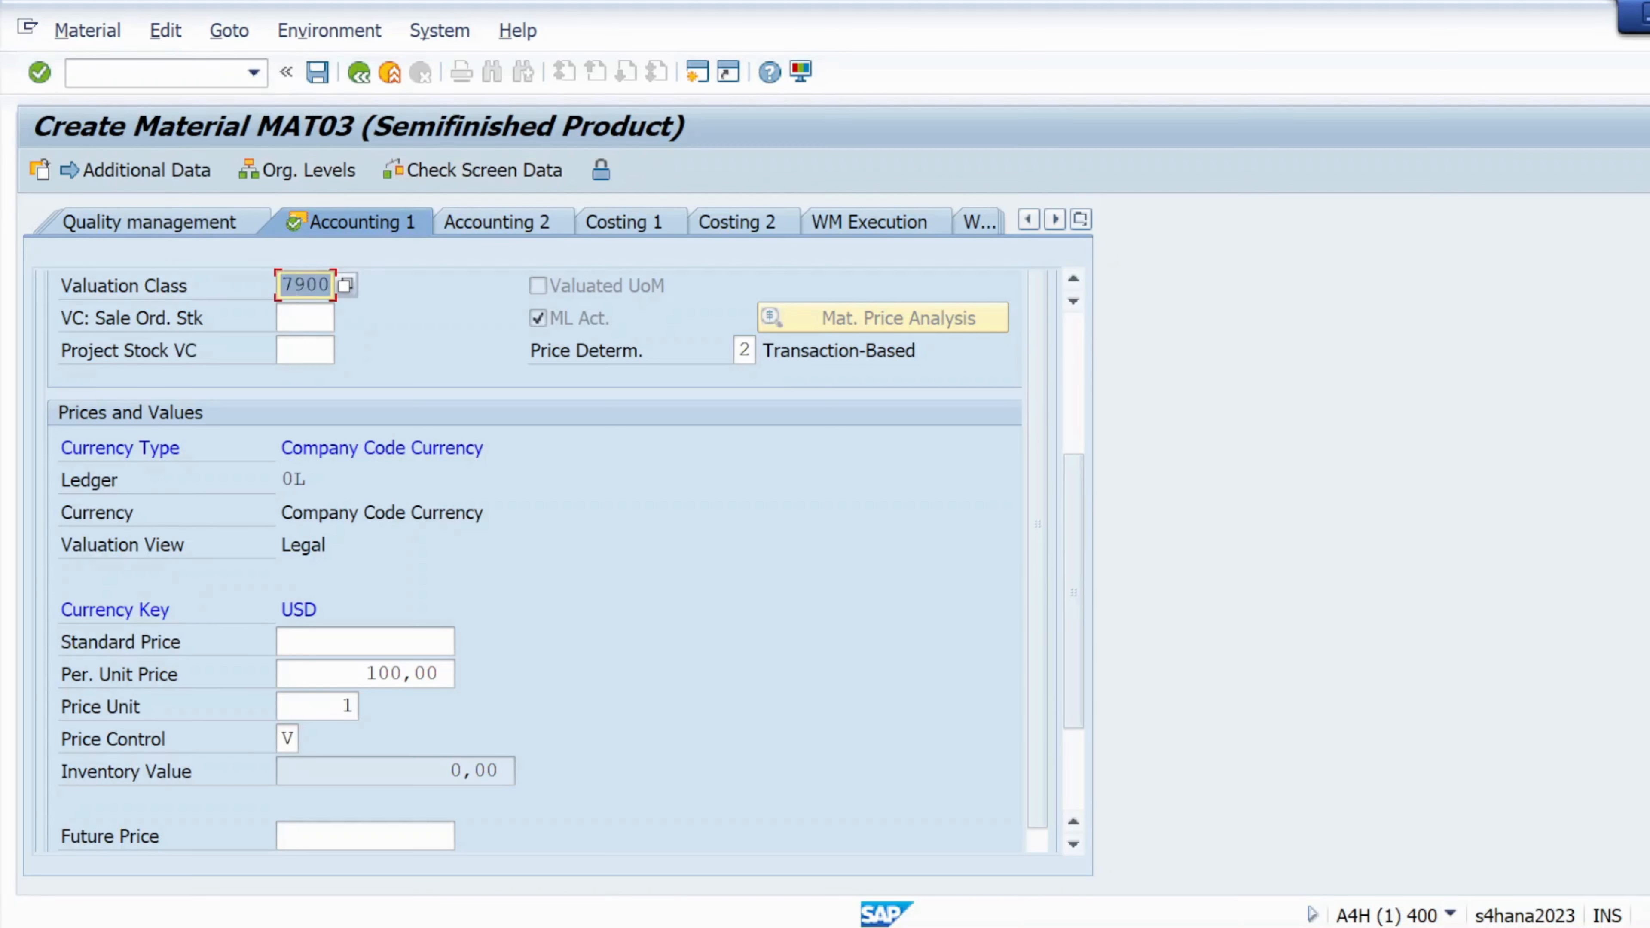
{"action": "left_click", "coordinate": [39, 73]}
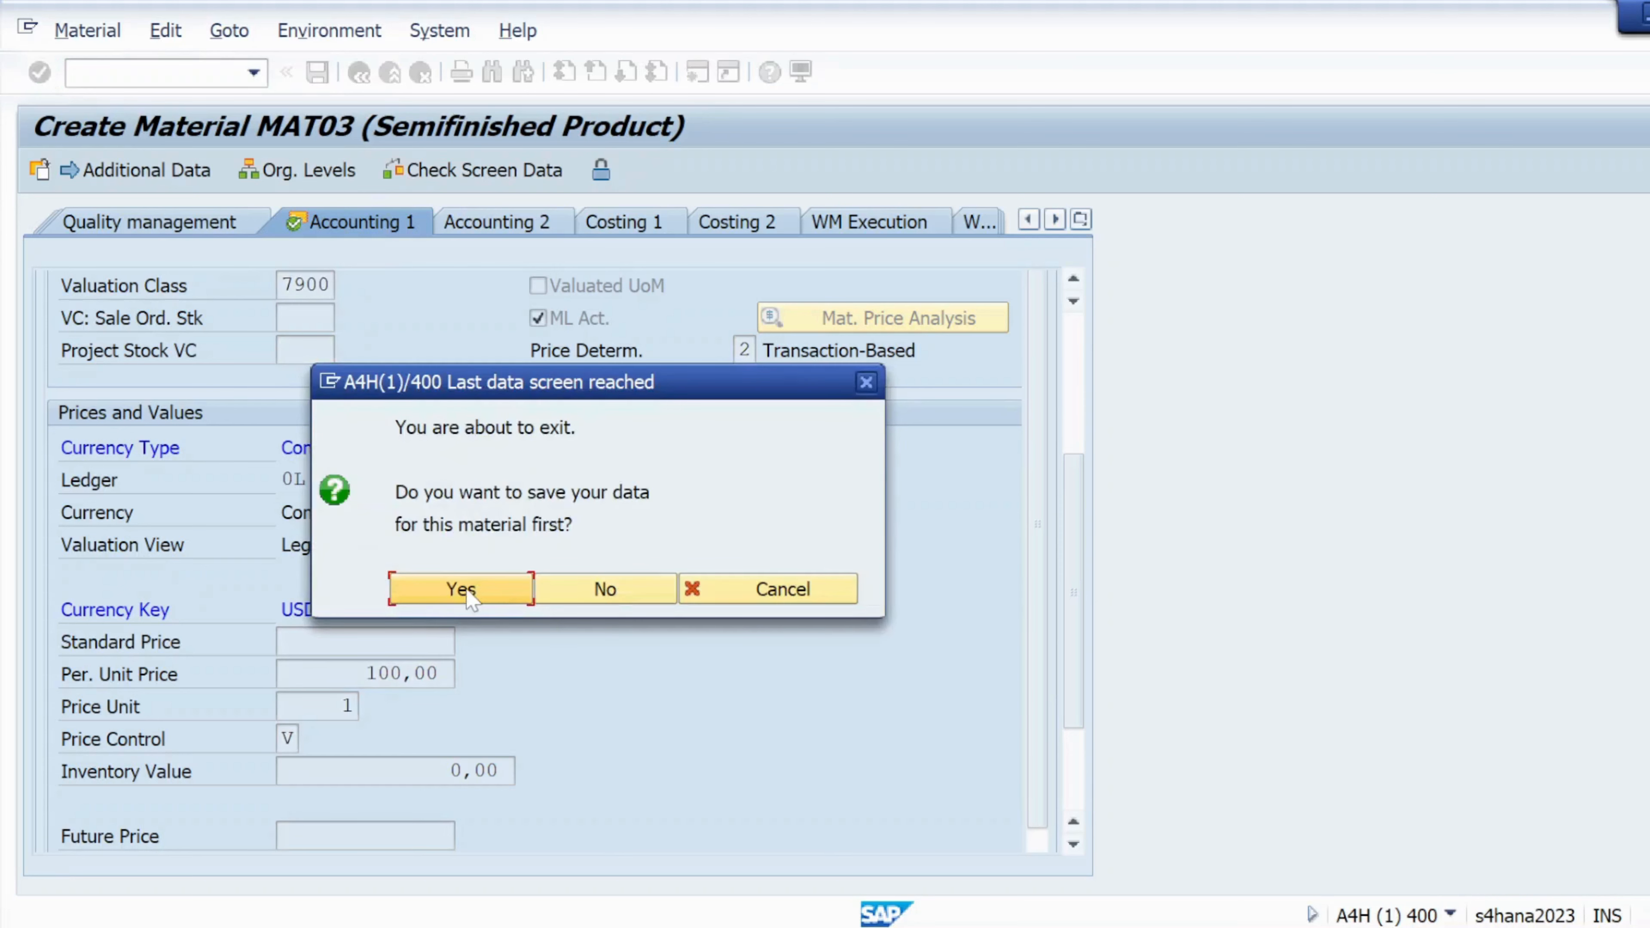
{"action": "left_click", "coordinate": [462, 592]}
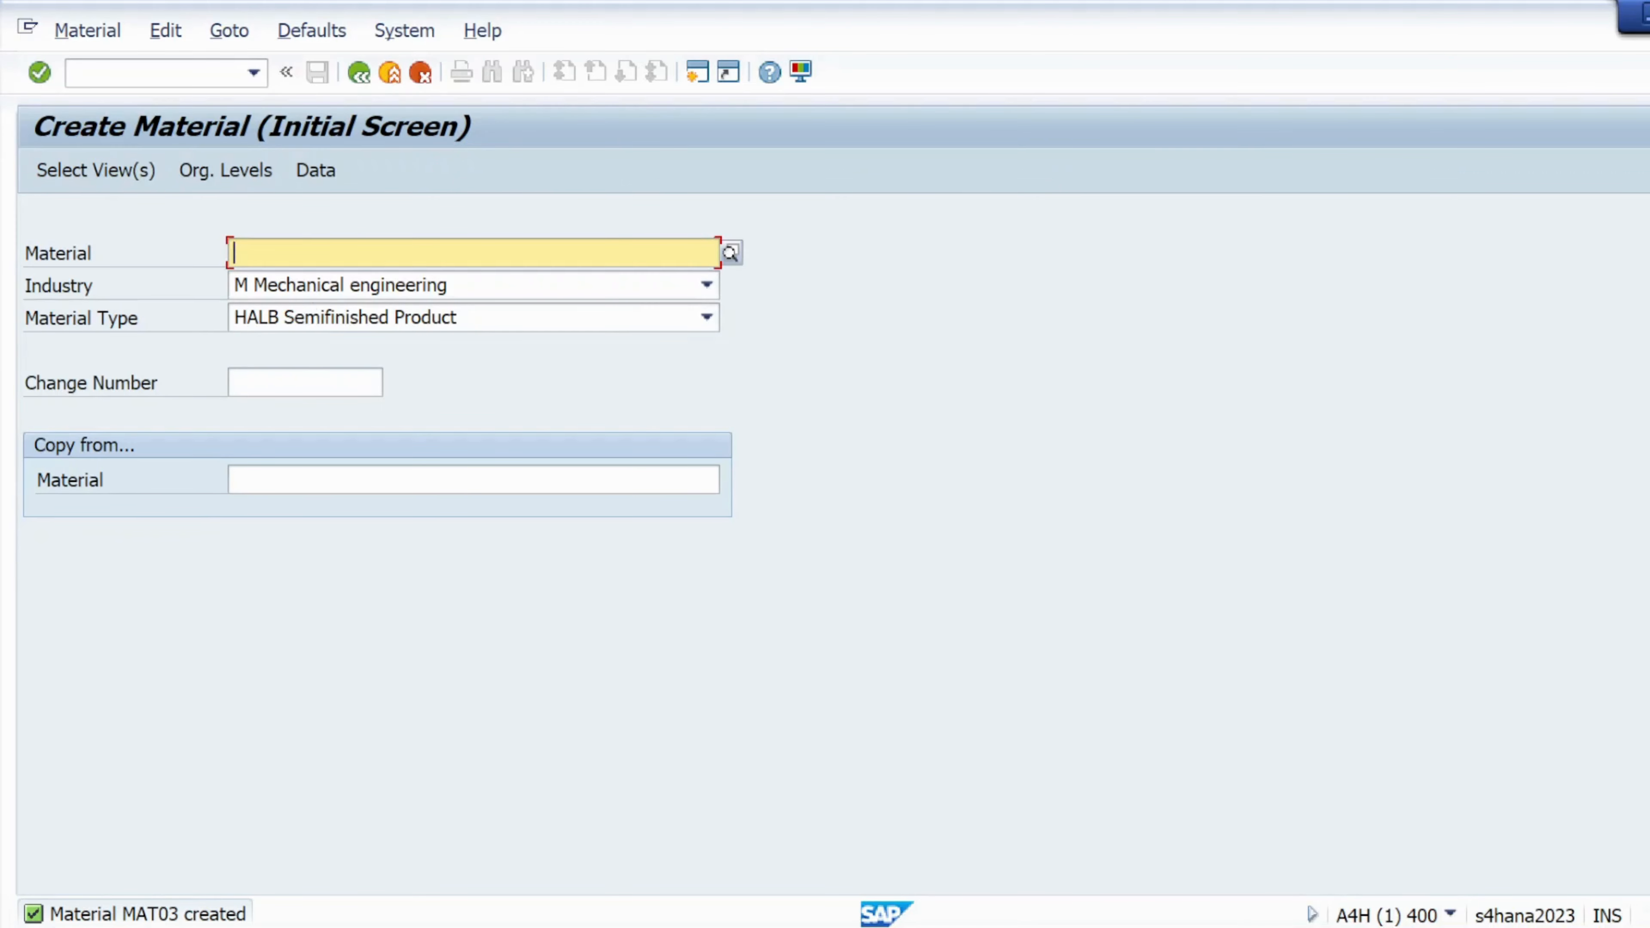
Enter material number MAT04 by editing the recalled MAT03 entry
{"action": "left_click", "coordinate": [302, 288]}
{"action": "key", "text": "BackSpace"}
{"action": "type", "text": "4"}
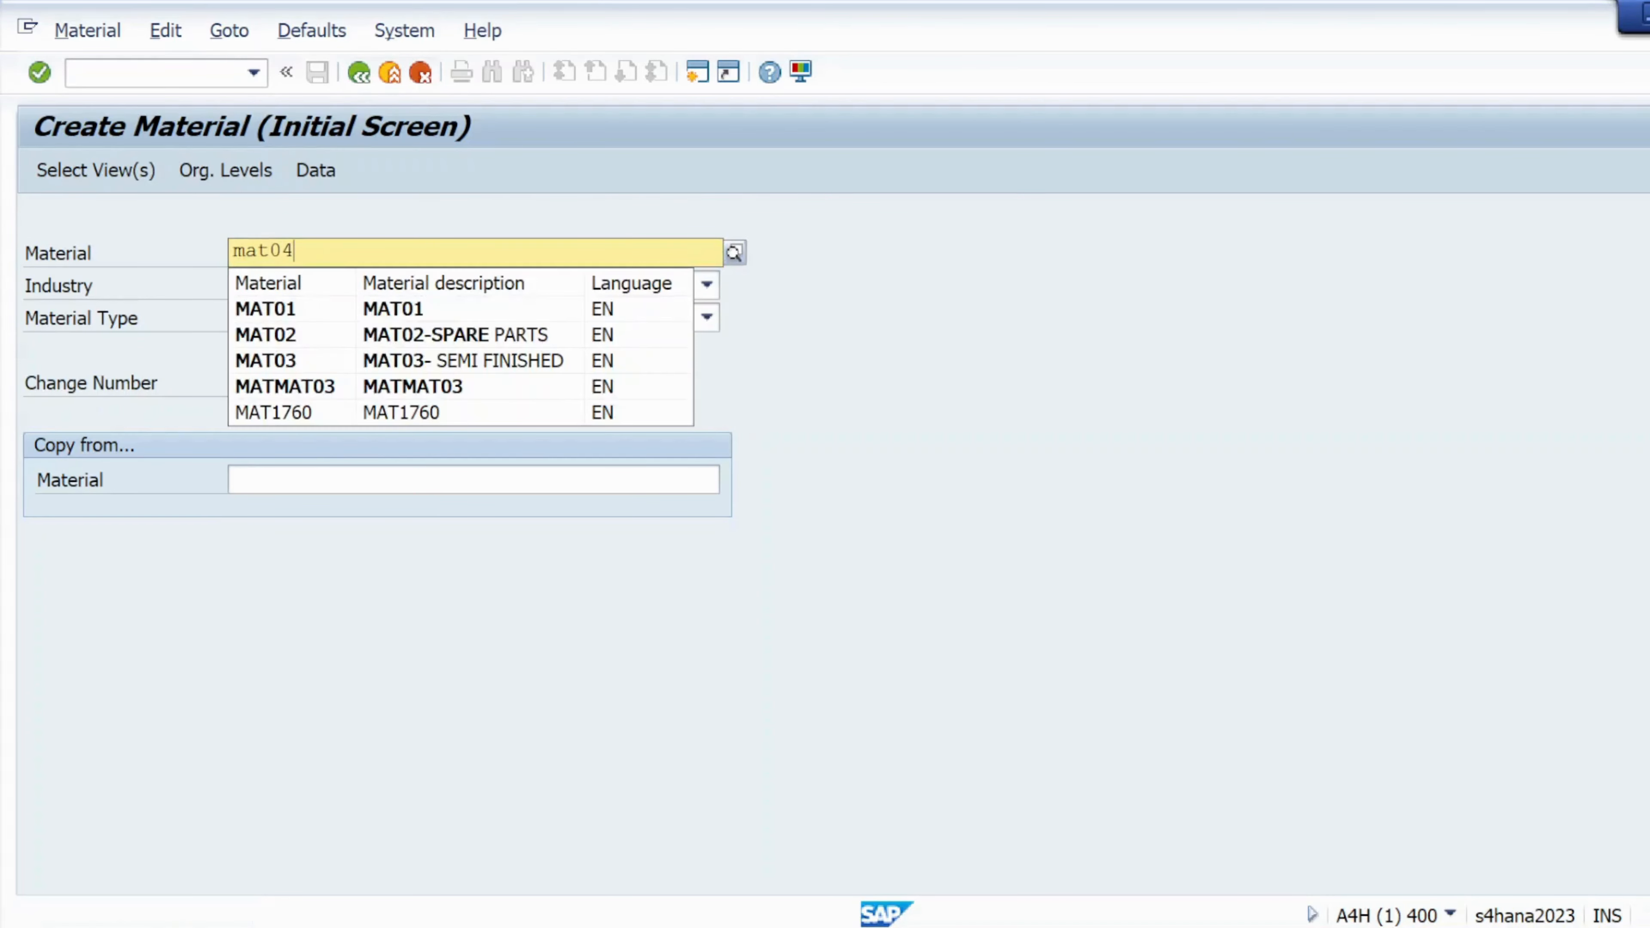
{"action": "left_click", "coordinate": [364, 538]}
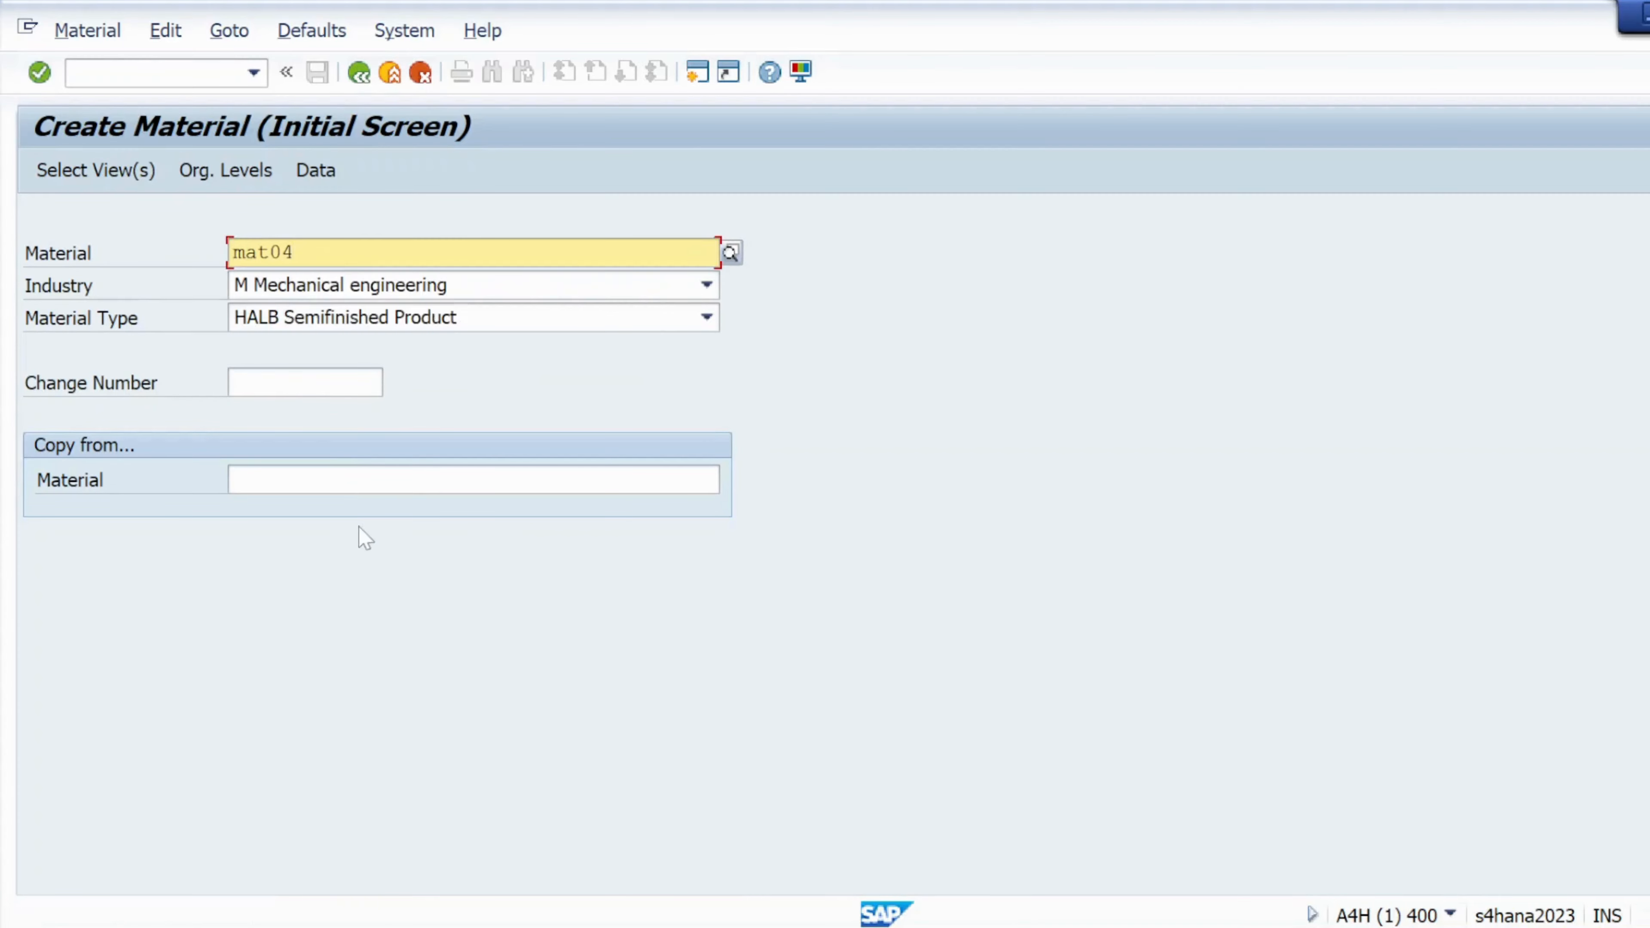
Select the Basic Data 1, Purchasing, General Plant Data / Storage 1 and Accounting 1 views
{"action": "left_click", "coordinate": [83, 170]}
{"action": "left_click", "coordinate": [514, 240]}
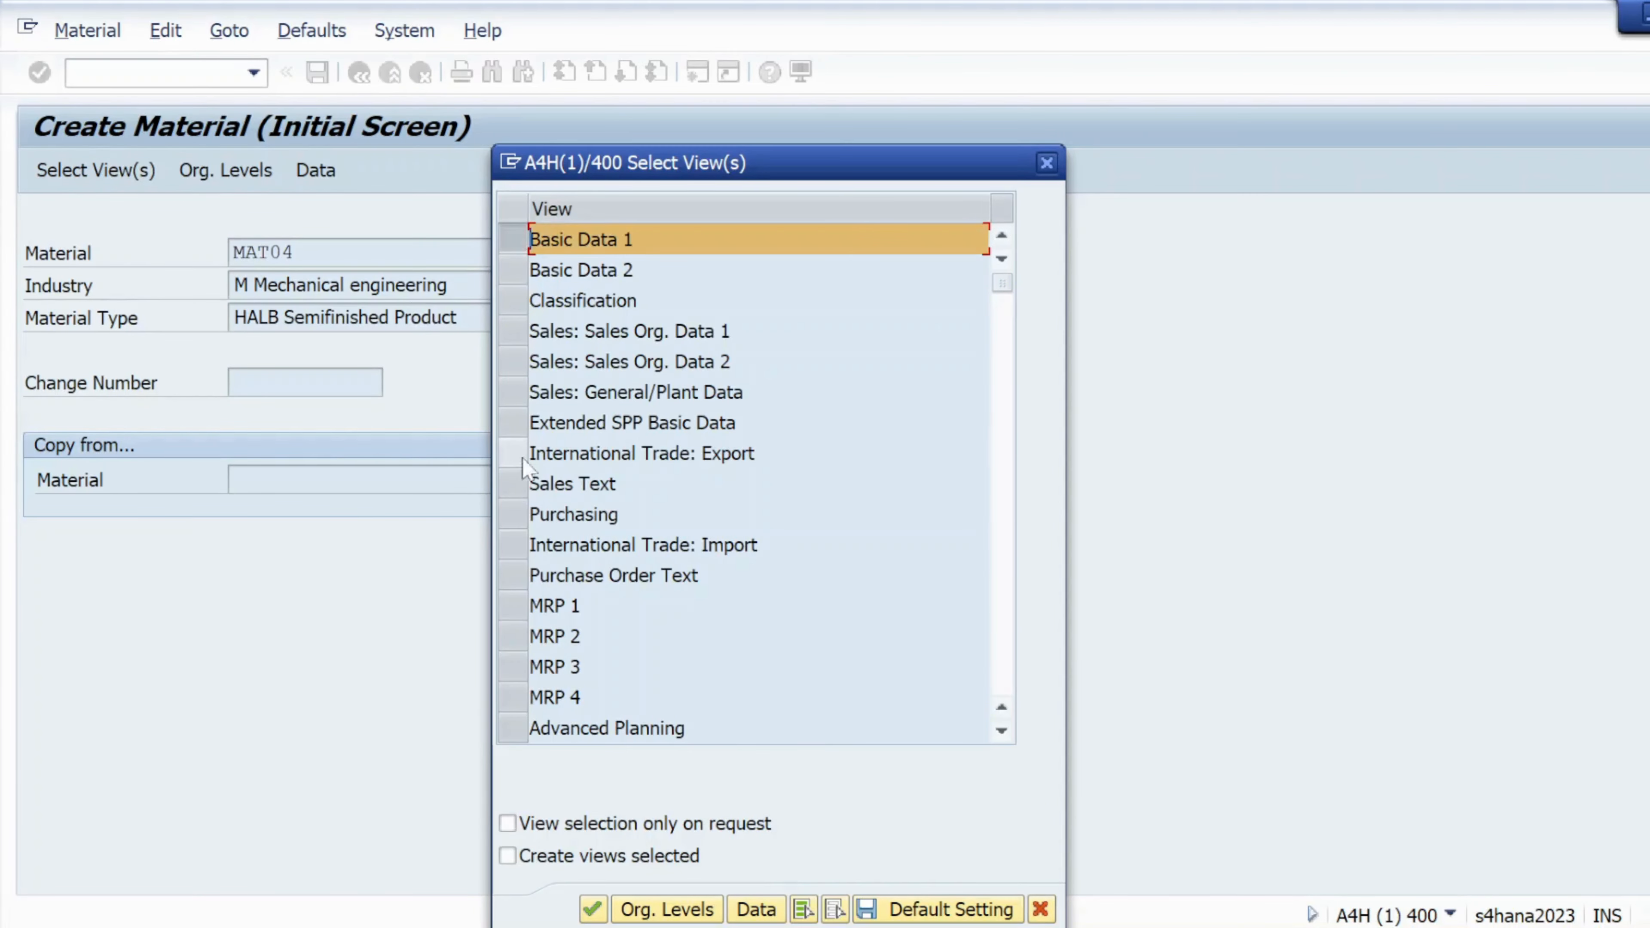
{"action": "left_click", "coordinate": [513, 514]}
{"action": "scroll", "coordinate": [547, 624], "scroll_direction": "down", "scroll_amount": 1}
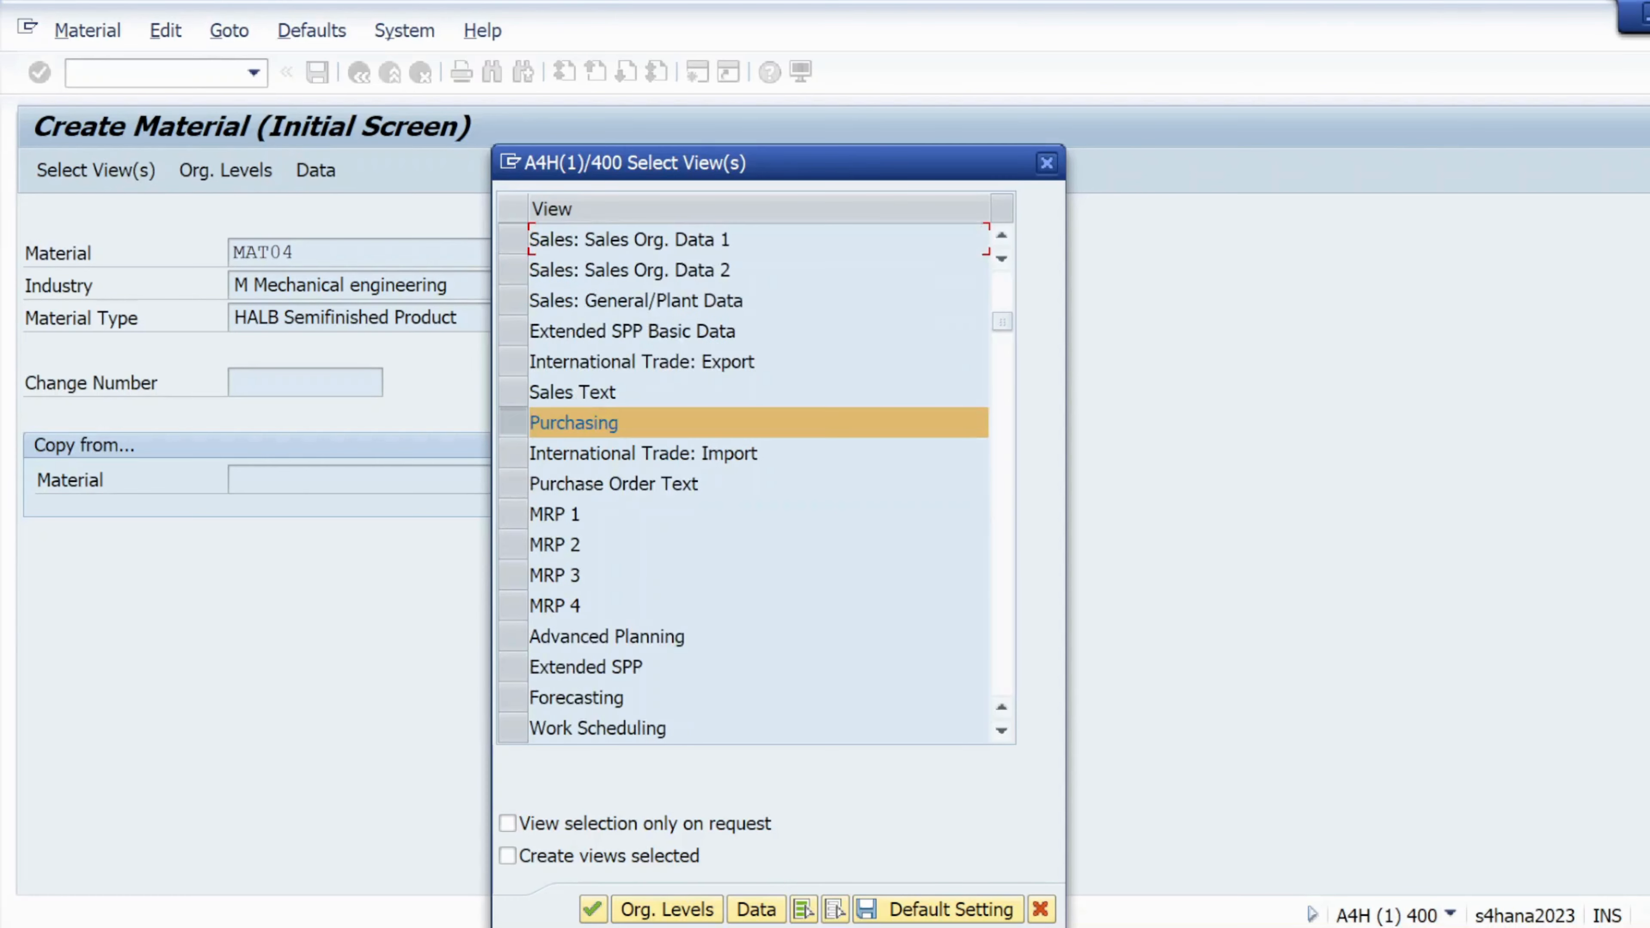
{"action": "scroll", "coordinate": [549, 673], "scroll_direction": "down", "scroll_amount": 2}
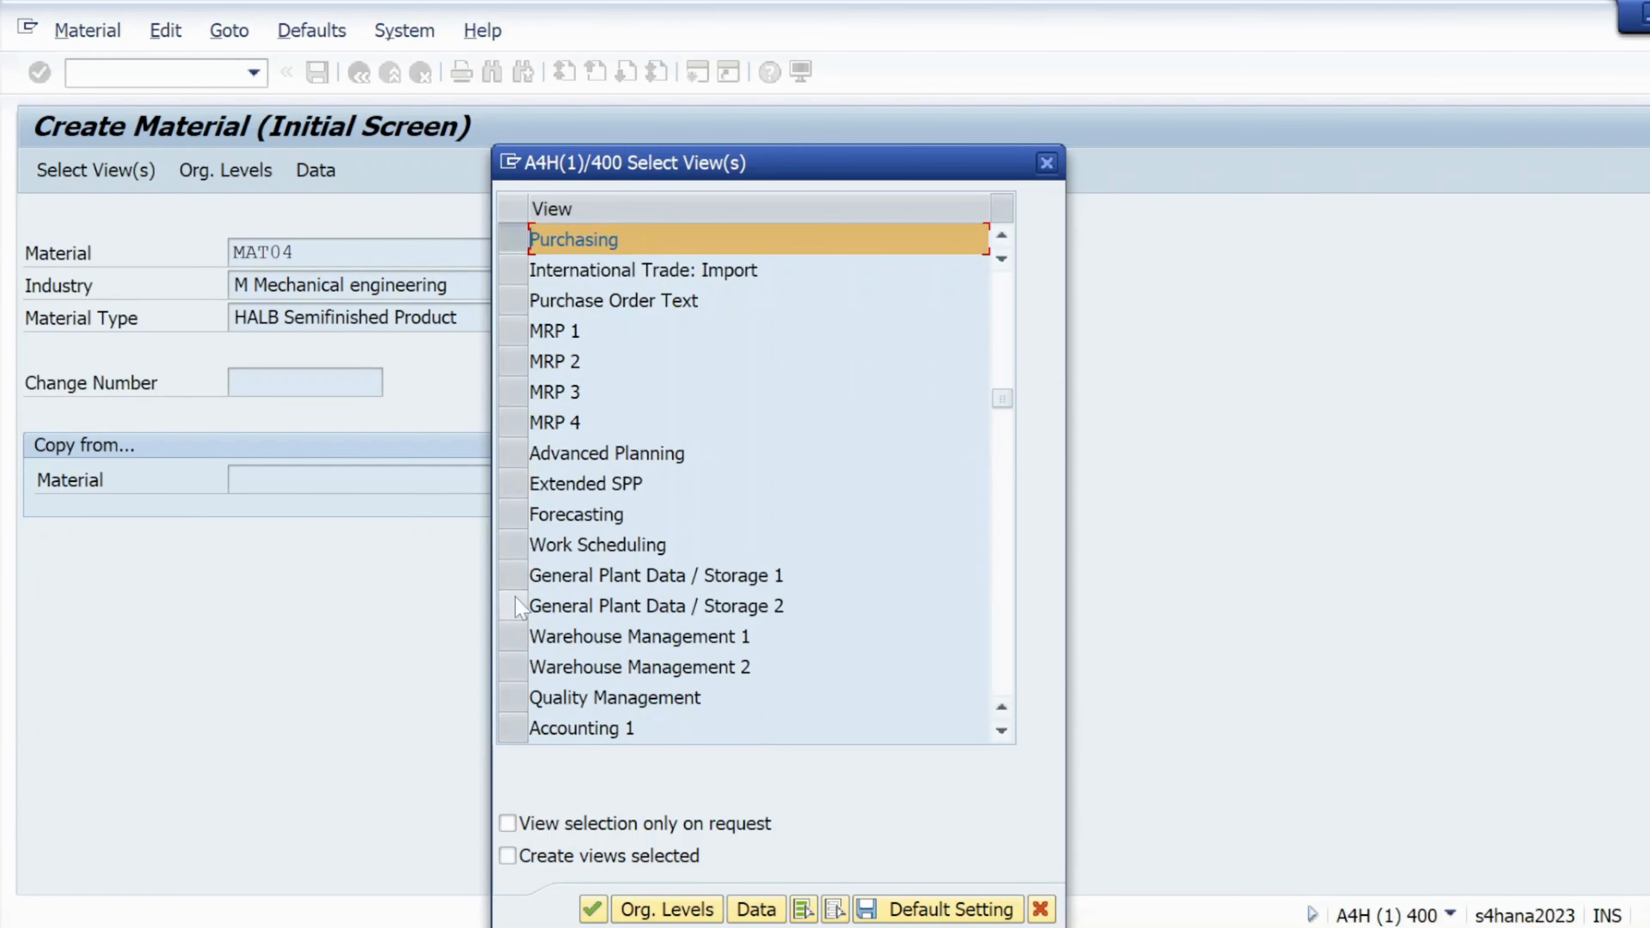
{"action": "left_click", "coordinate": [512, 576]}
{"action": "left_click", "coordinate": [512, 729]}
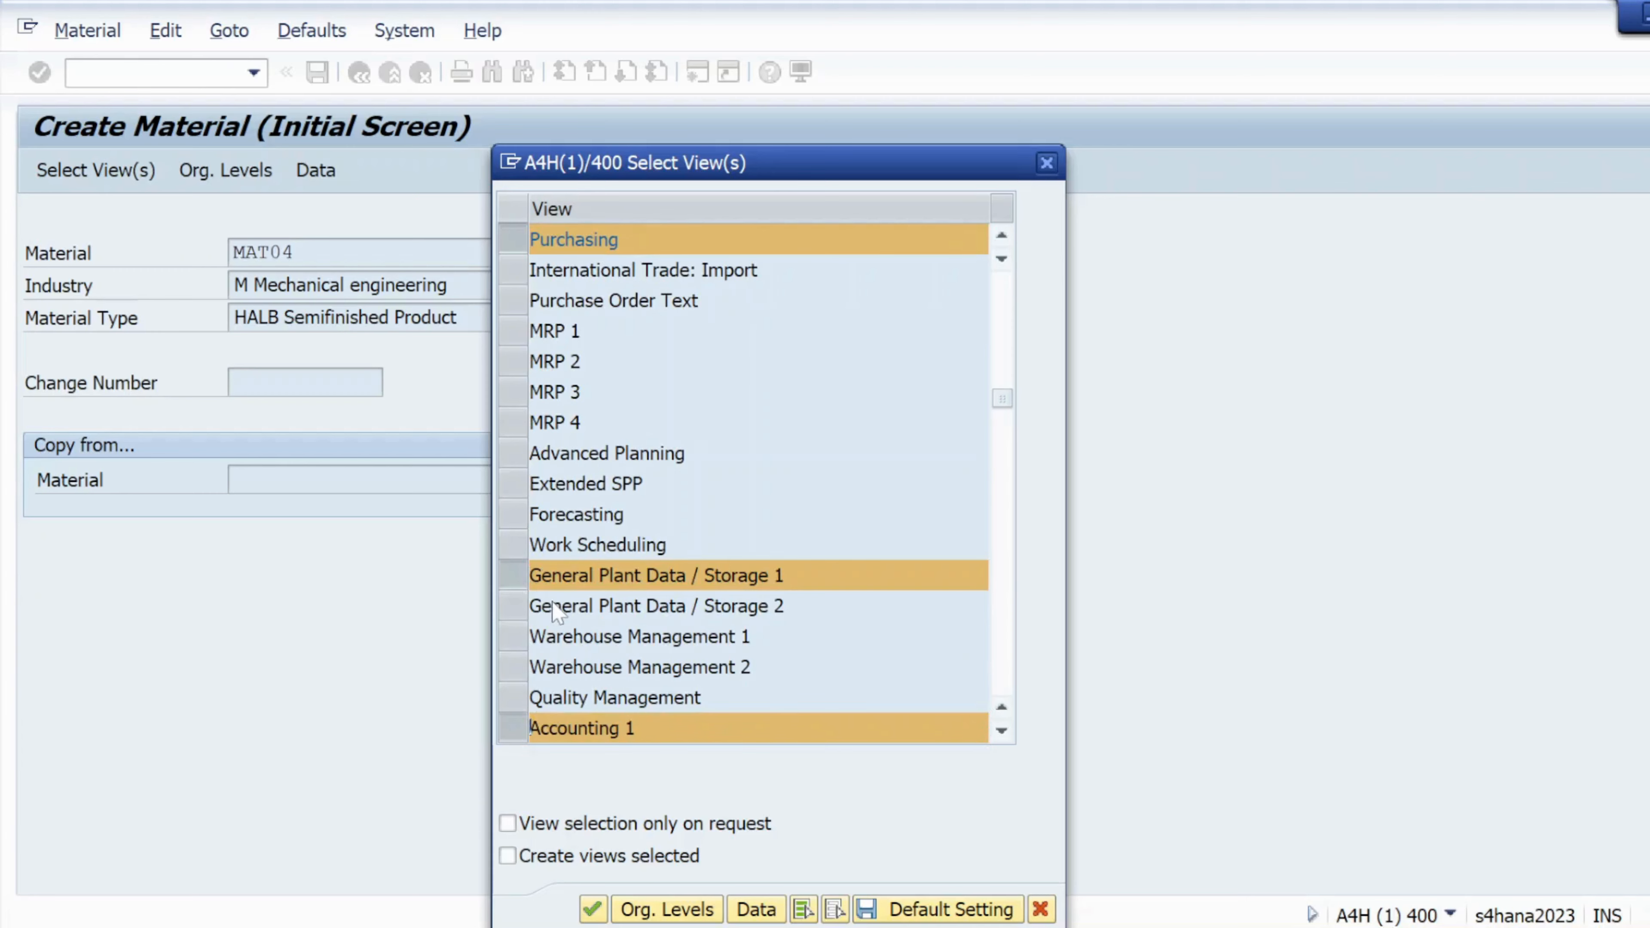
{"action": "scroll", "coordinate": [513, 729], "scroll_direction": "down", "scroll_amount": 1}
{"action": "scroll", "coordinate": [611, 614], "scroll_direction": "up", "scroll_amount": 4}
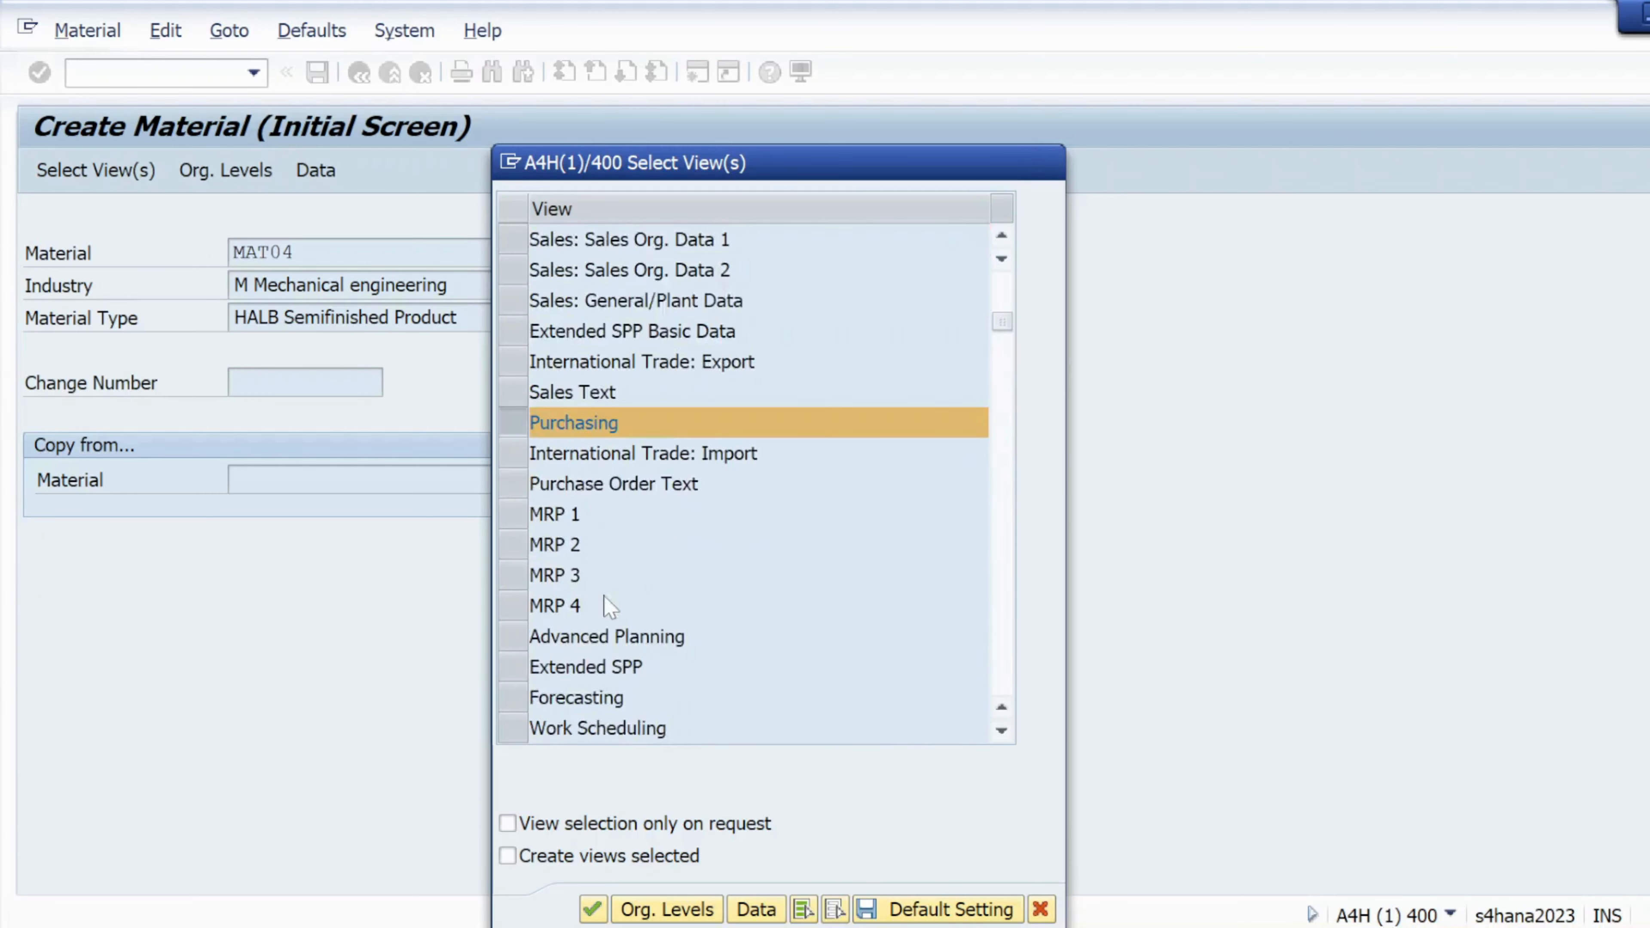
{"action": "left_click", "coordinate": [637, 909]}
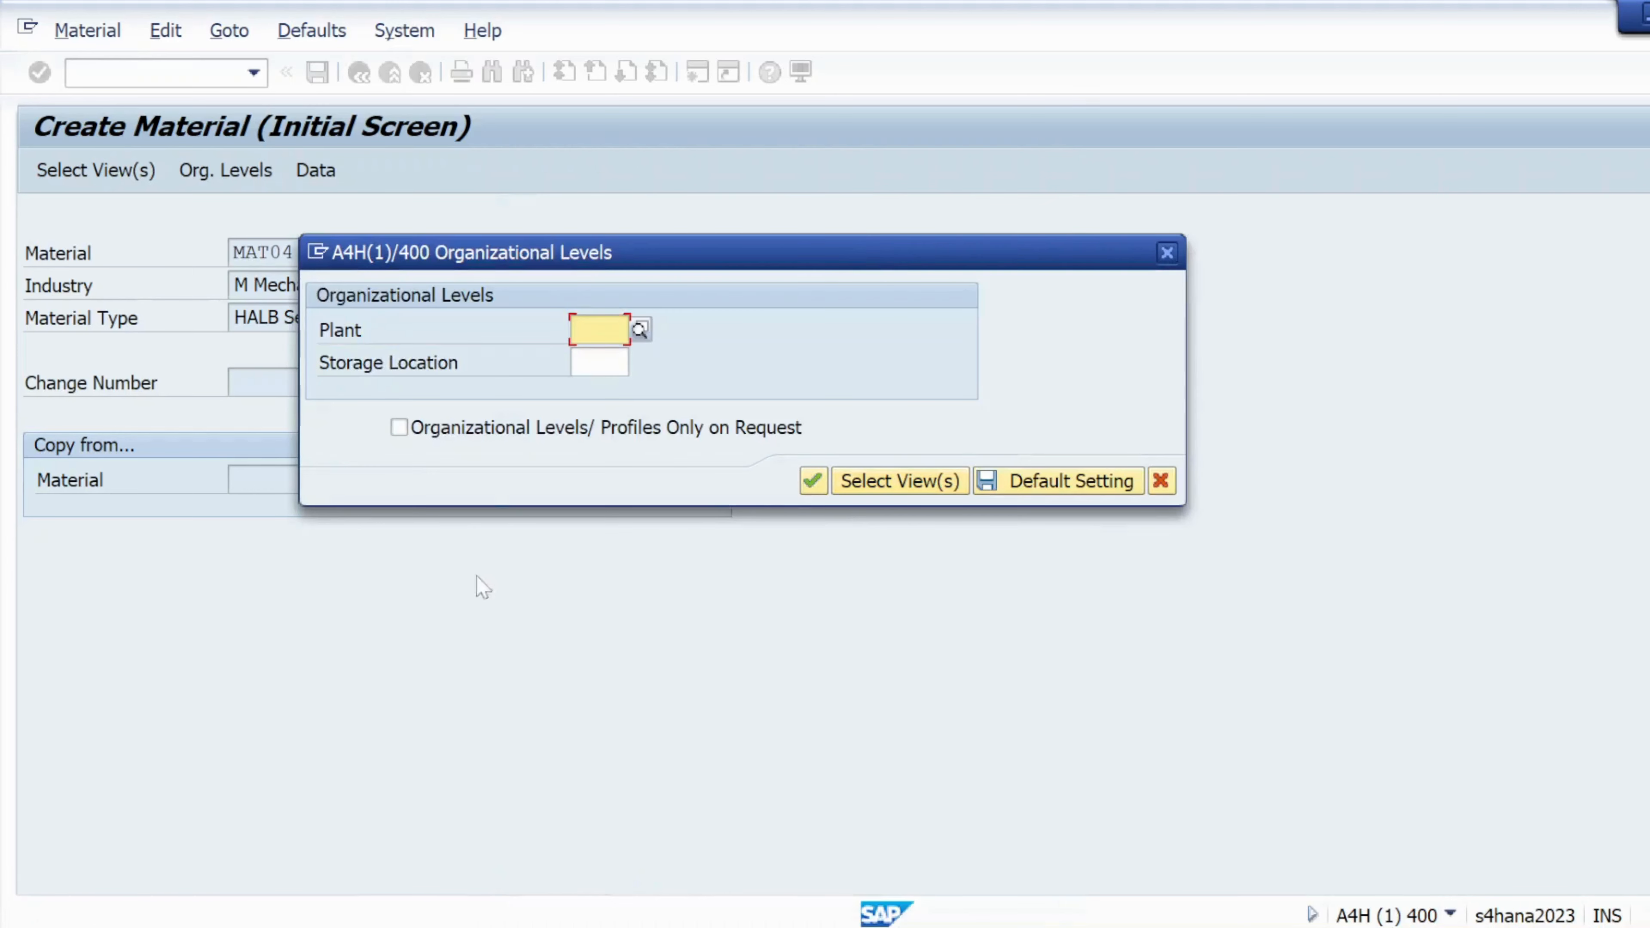
Set organizational levels to plant kl01 and storage location ks01 and continue
{"action": "left_click", "coordinate": [594, 329]}
{"action": "left_click", "coordinate": [606, 359]}
{"action": "left_click", "coordinate": [606, 362]}
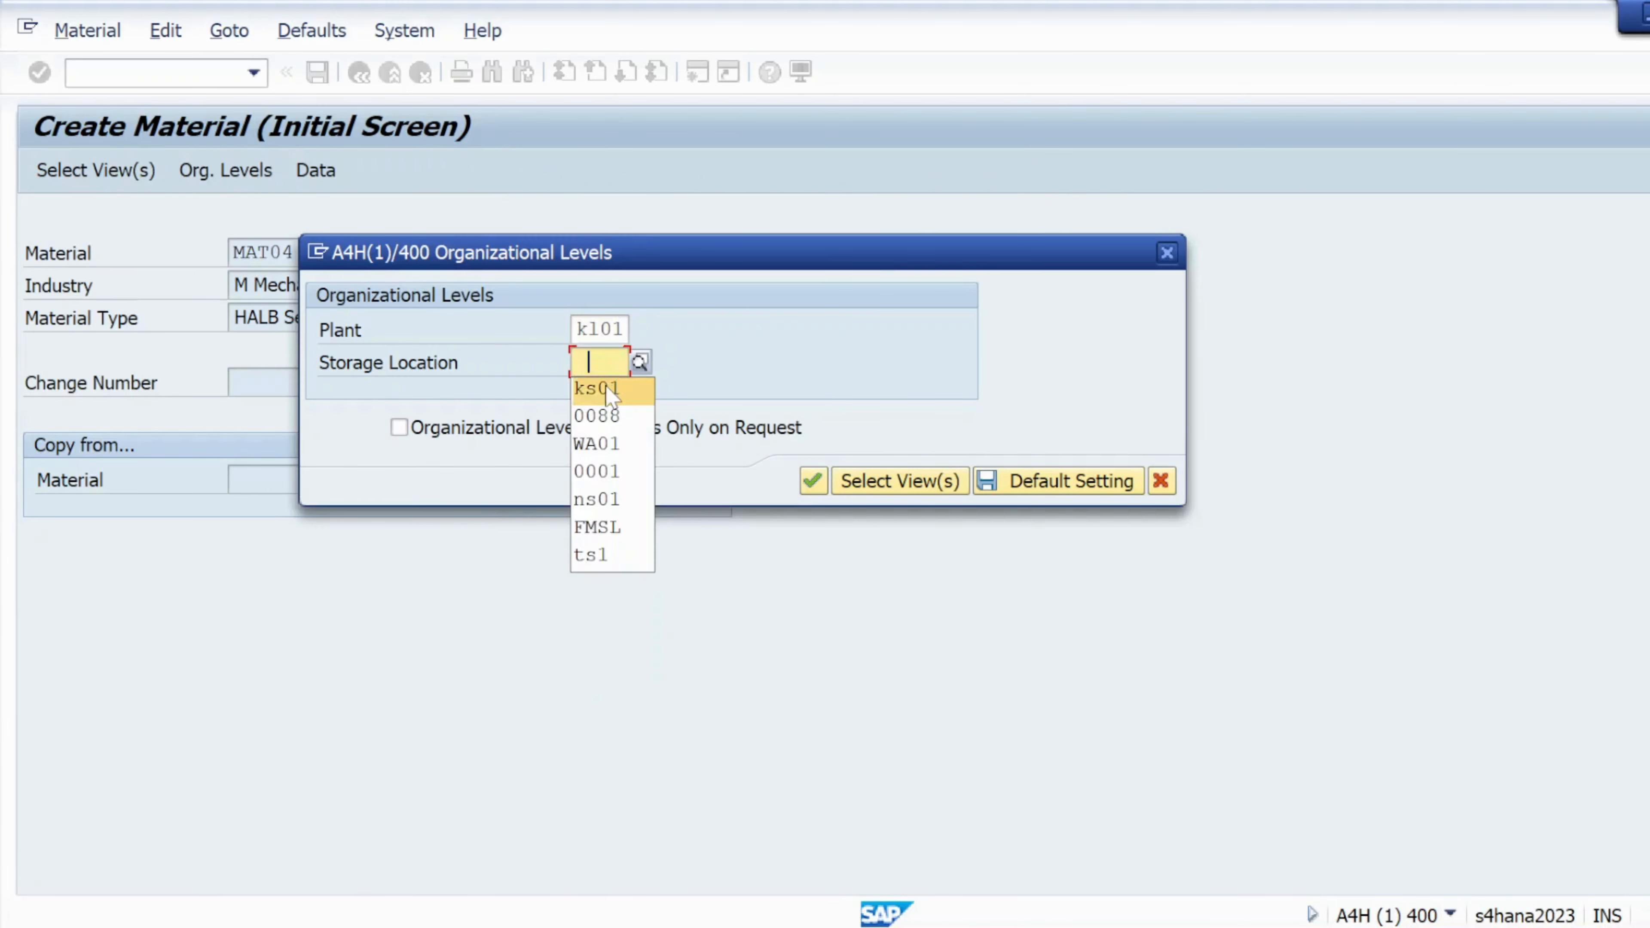
{"action": "left_click", "coordinate": [601, 387]}
{"action": "left_click", "coordinate": [812, 481]}
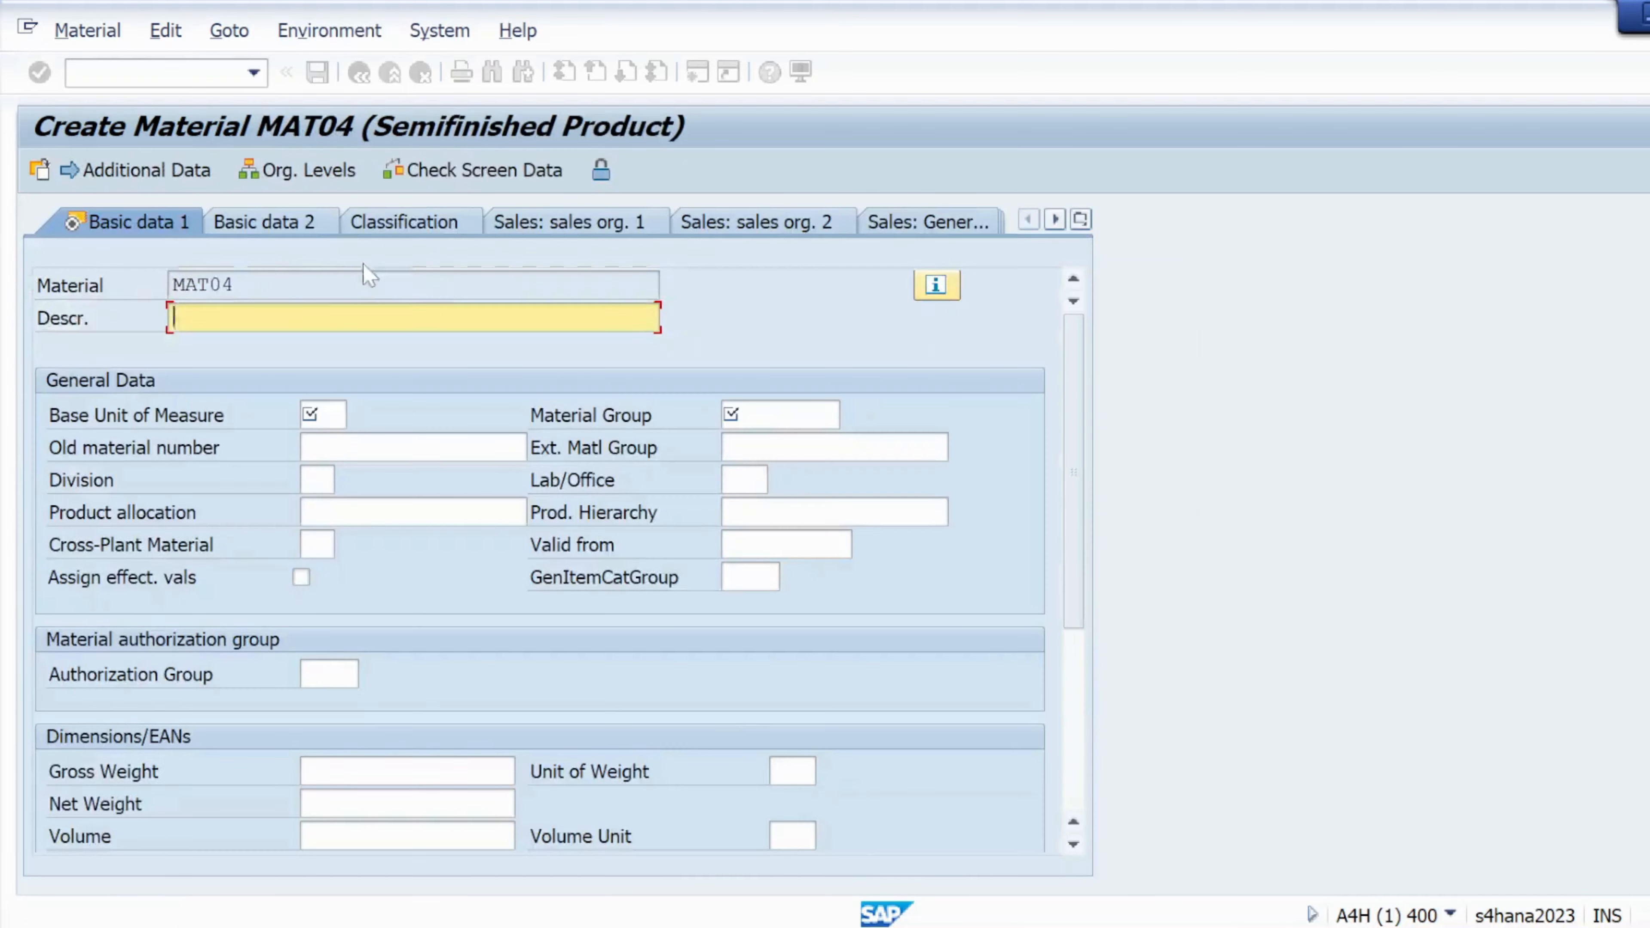
Copy MAT04 and reuse the earlier description, changing it to 'MAT04- finished'
{"action": "left_click_drag", "start_coordinate": [237, 285], "coordinate": [163, 288]}
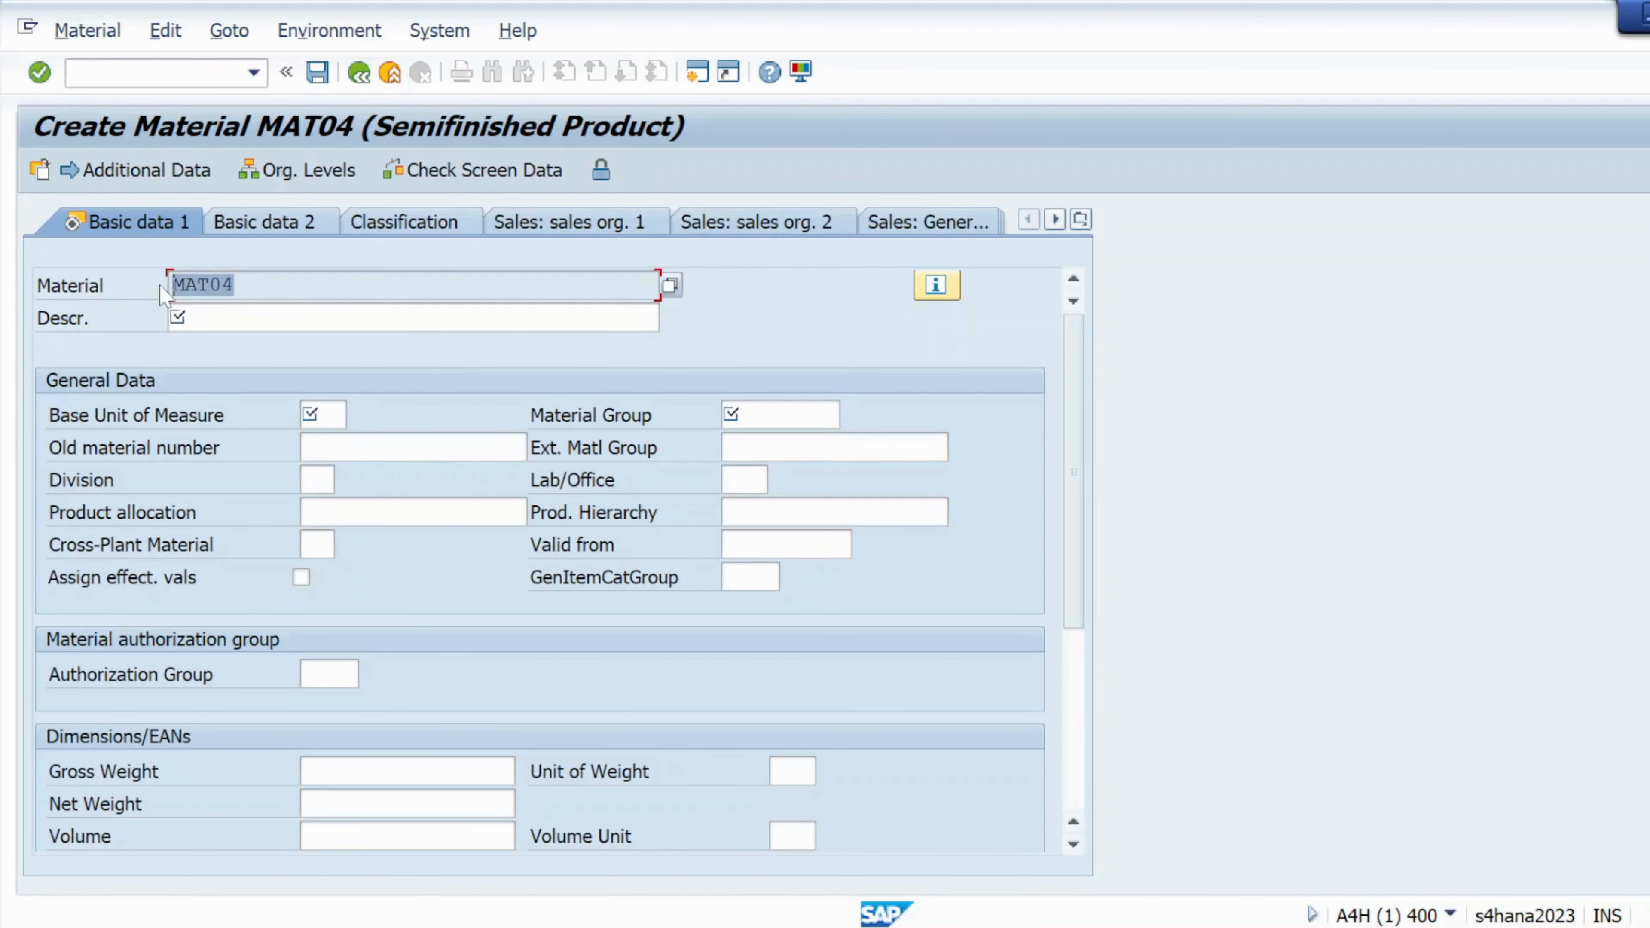
{"action": "key", "text": "ctrl+c"}
{"action": "left_click", "coordinate": [227, 318]}
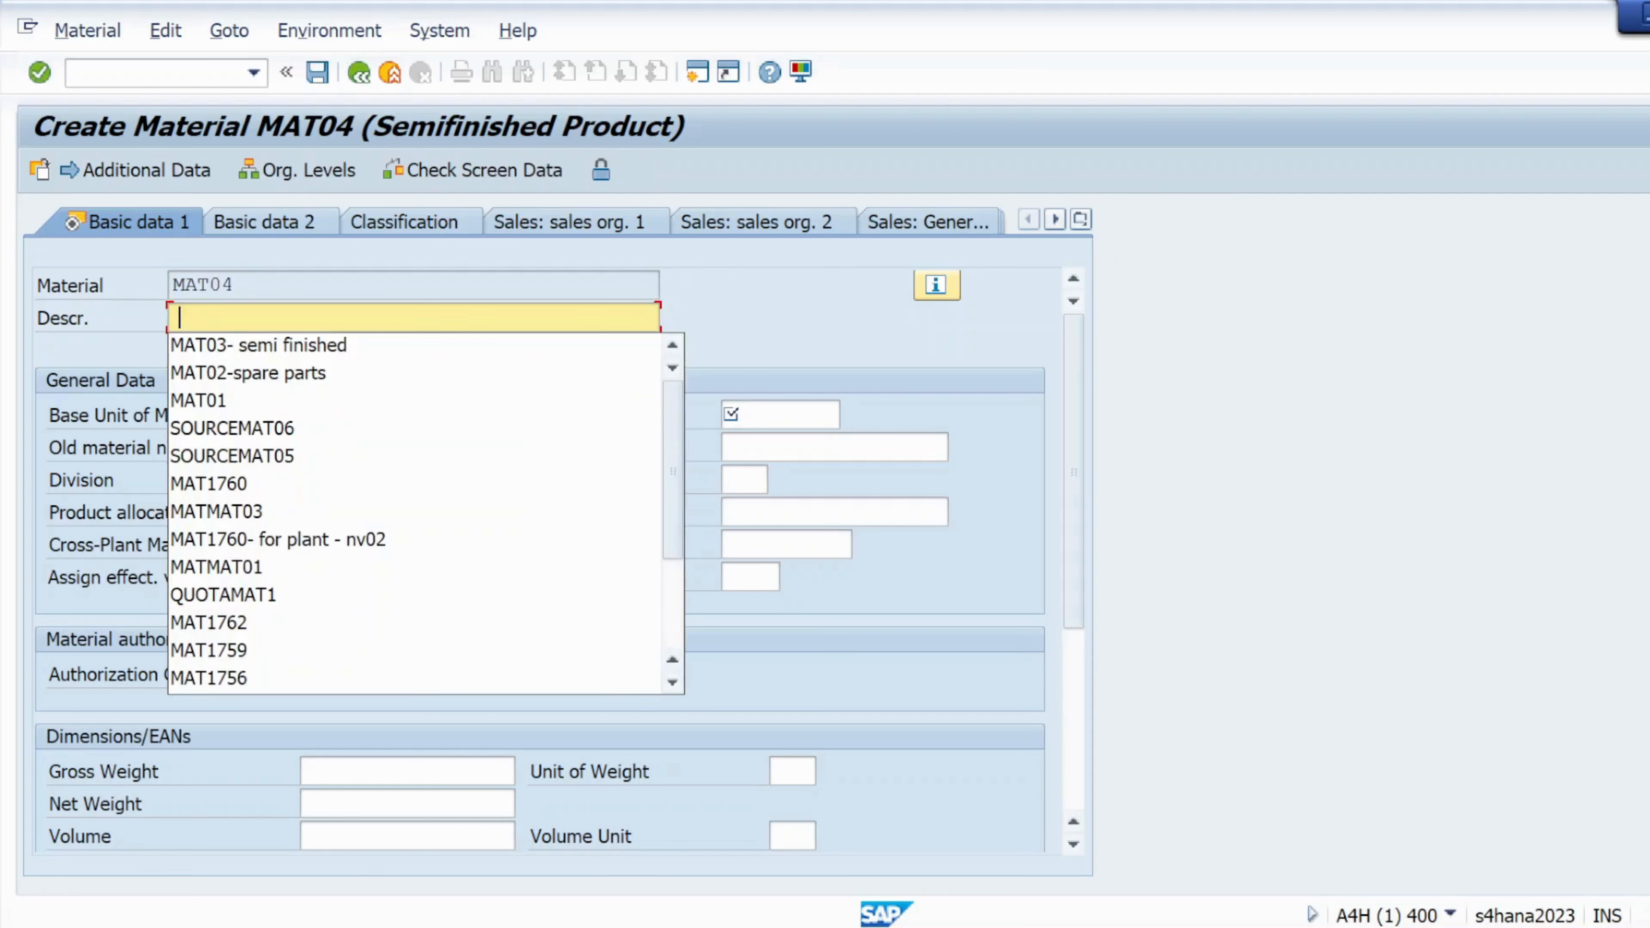
{"action": "left_click", "coordinate": [229, 347]}
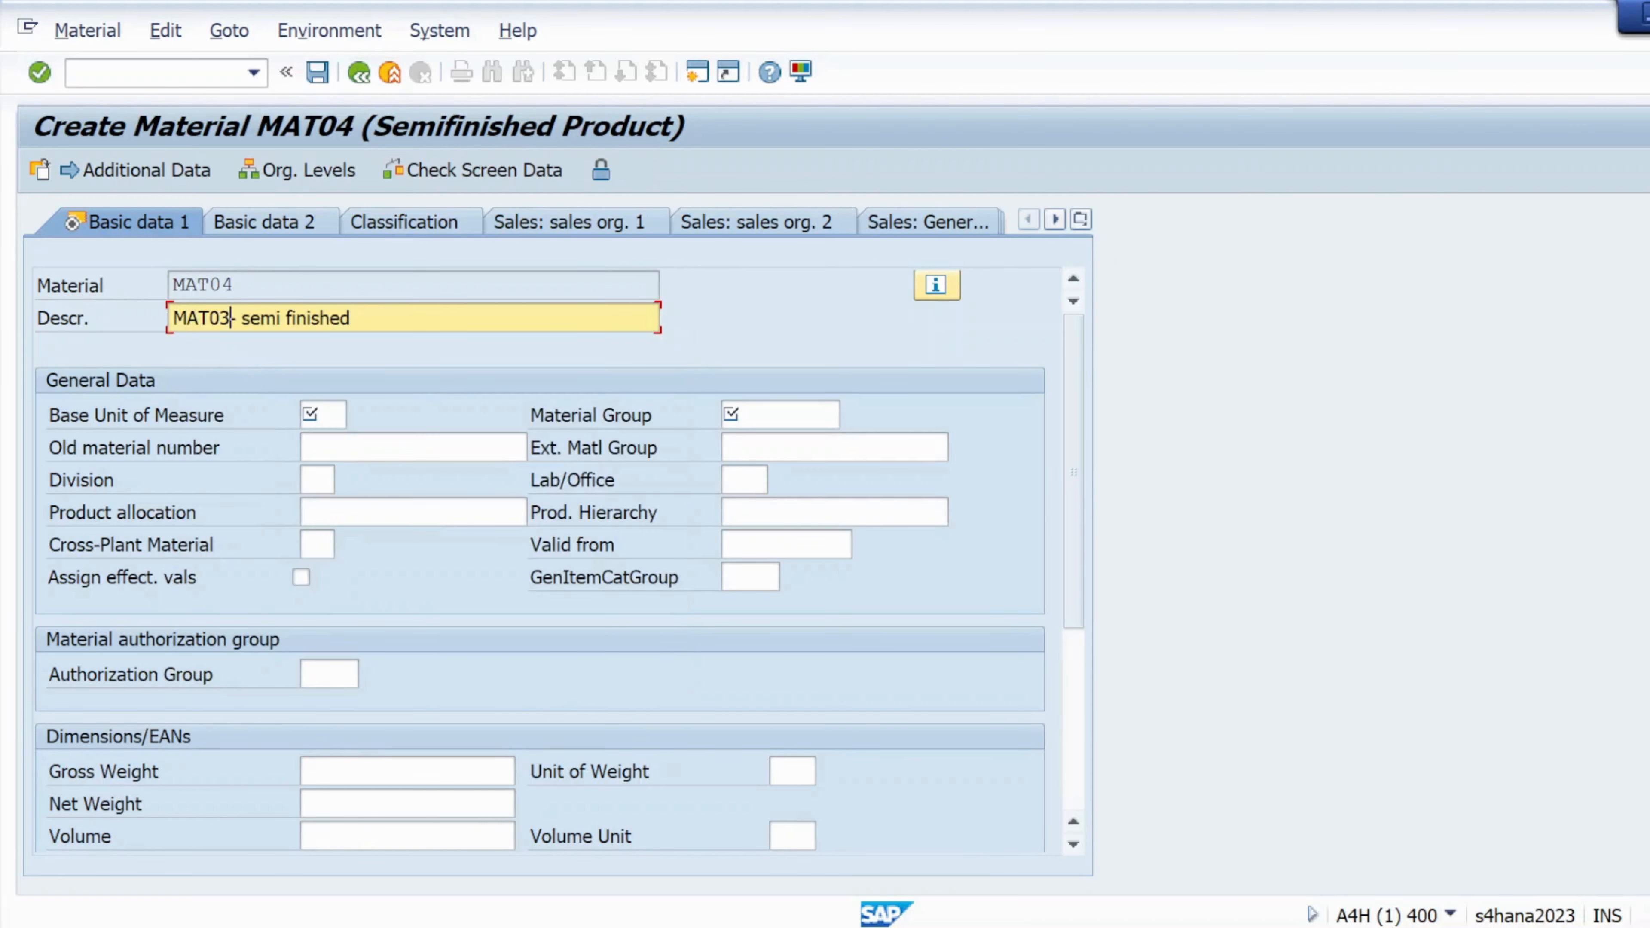
{"action": "key", "text": "BackSpace"}
{"action": "type", "text": "4"}
{"action": "key", "text": "BackSpace"}
{"action": "key", "text": "BackSpace"}
{"action": "key", "text": "BackSpace"}
{"action": "key", "text": "BackSpace"}
{"action": "key", "text": "Delete"}
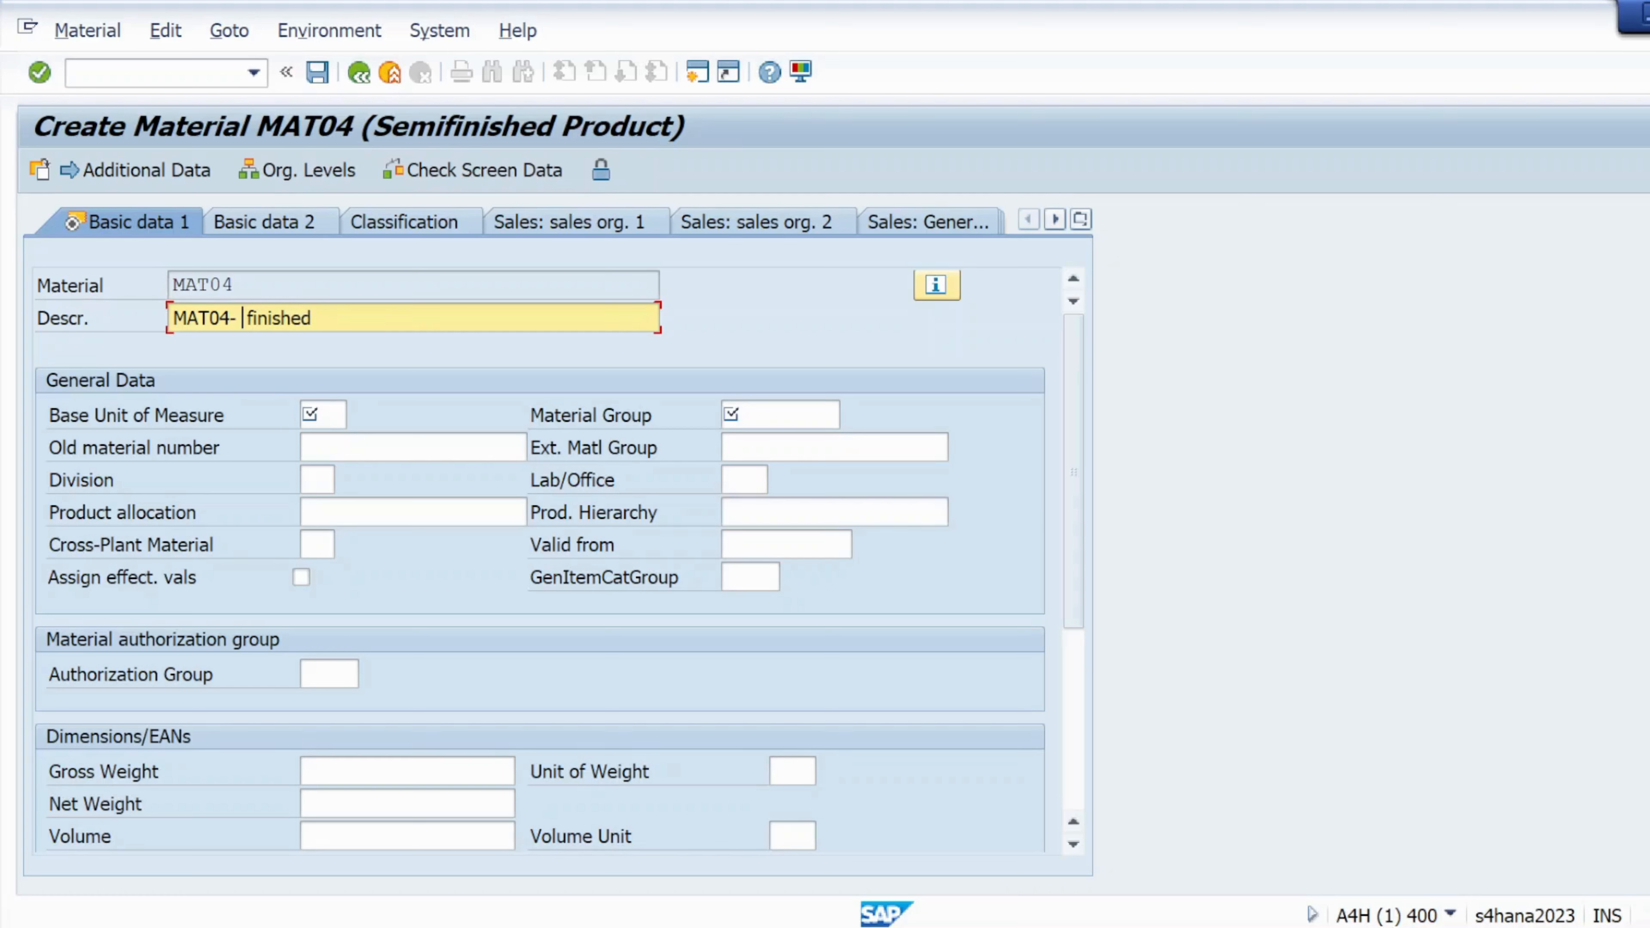
Set base unit of measure EA and material group 01 and confirm the basic data
{"action": "left_click", "coordinate": [321, 415]}
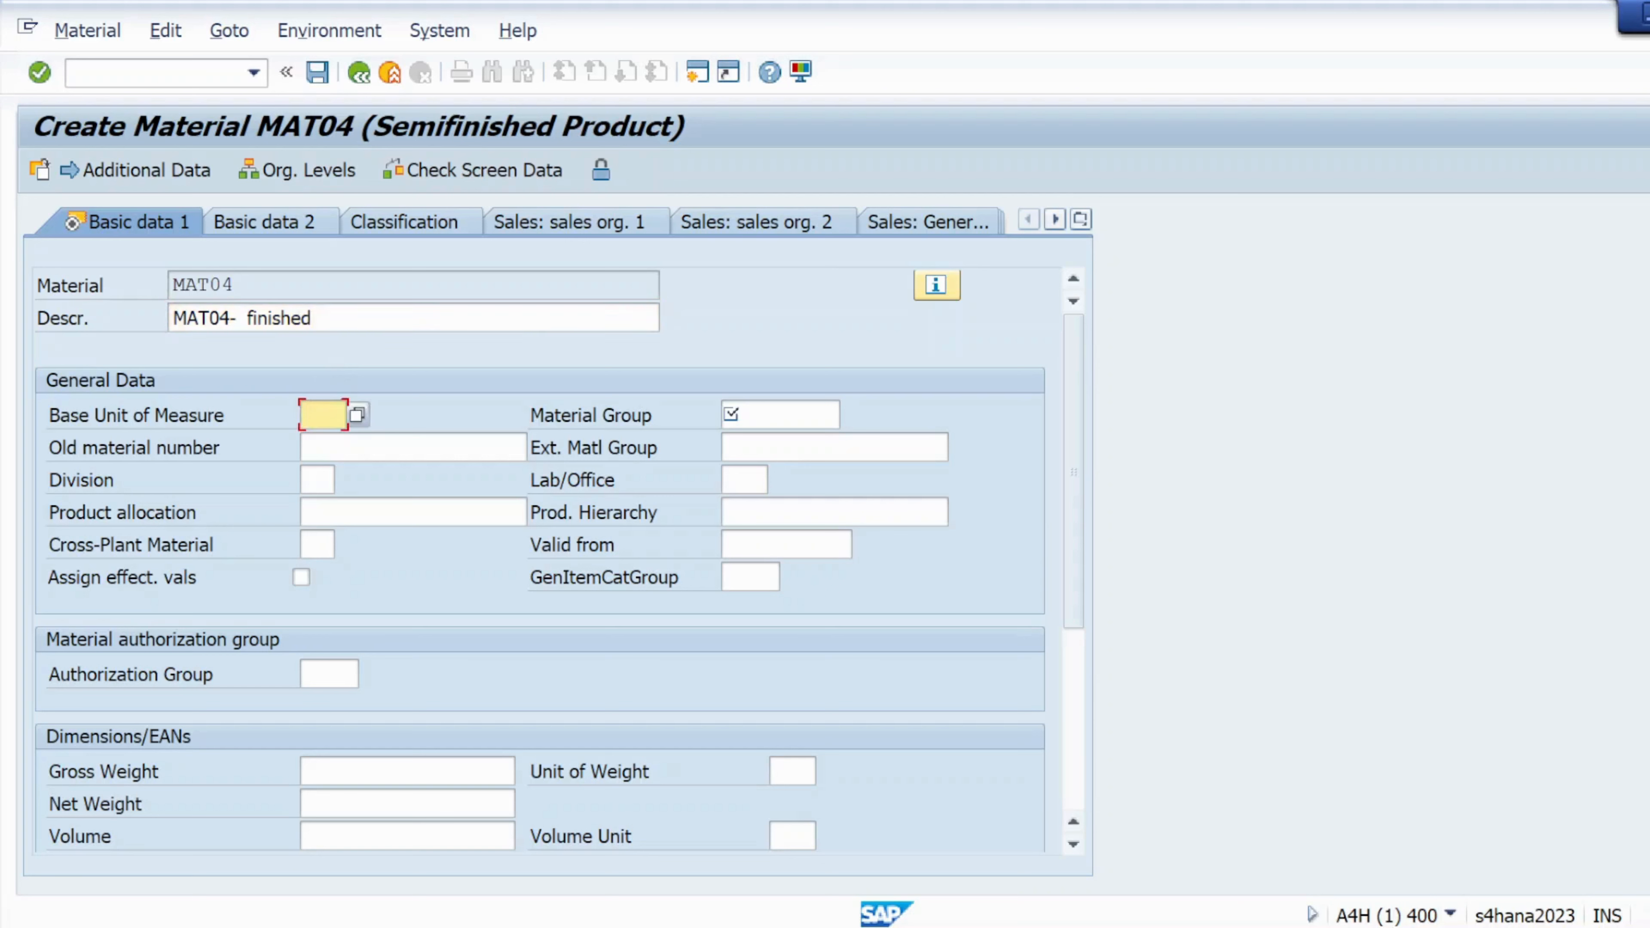
{"action": "left_click", "coordinate": [316, 441]}
{"action": "left_click", "coordinate": [731, 414]}
{"action": "left_click", "coordinate": [740, 439]}
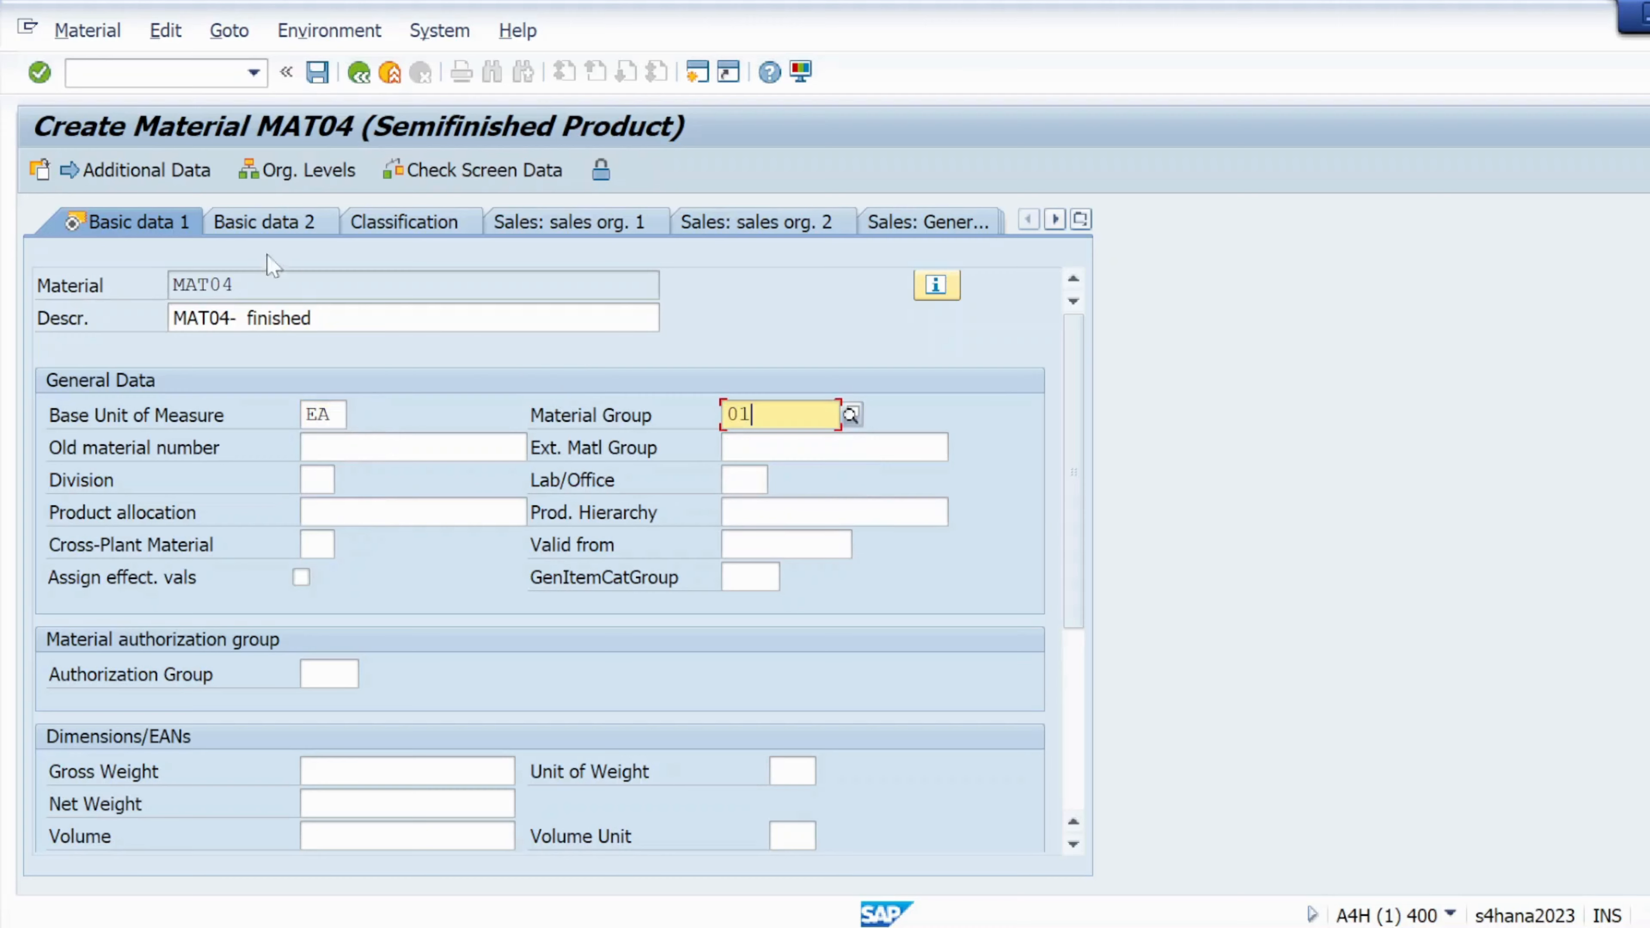
{"action": "left_click", "coordinate": [39, 72]}
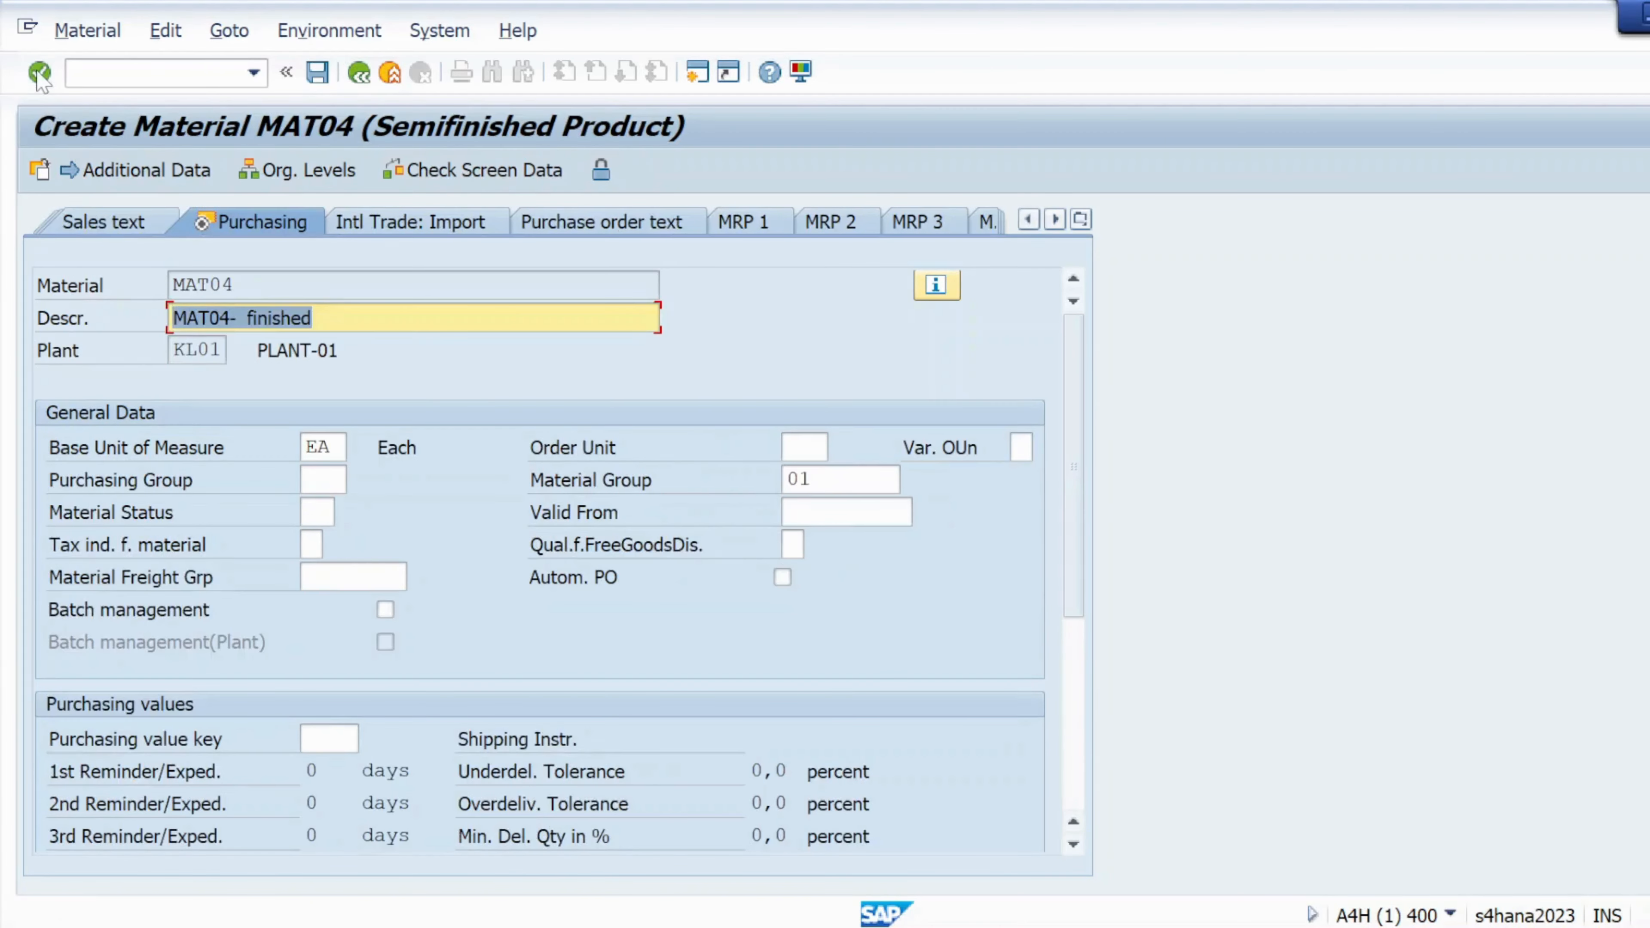
Advance to Accounting 1 and browse valuation classes without choosing one
{"action": "left_click", "coordinate": [39, 72]}
{"action": "left_click", "coordinate": [39, 72]}
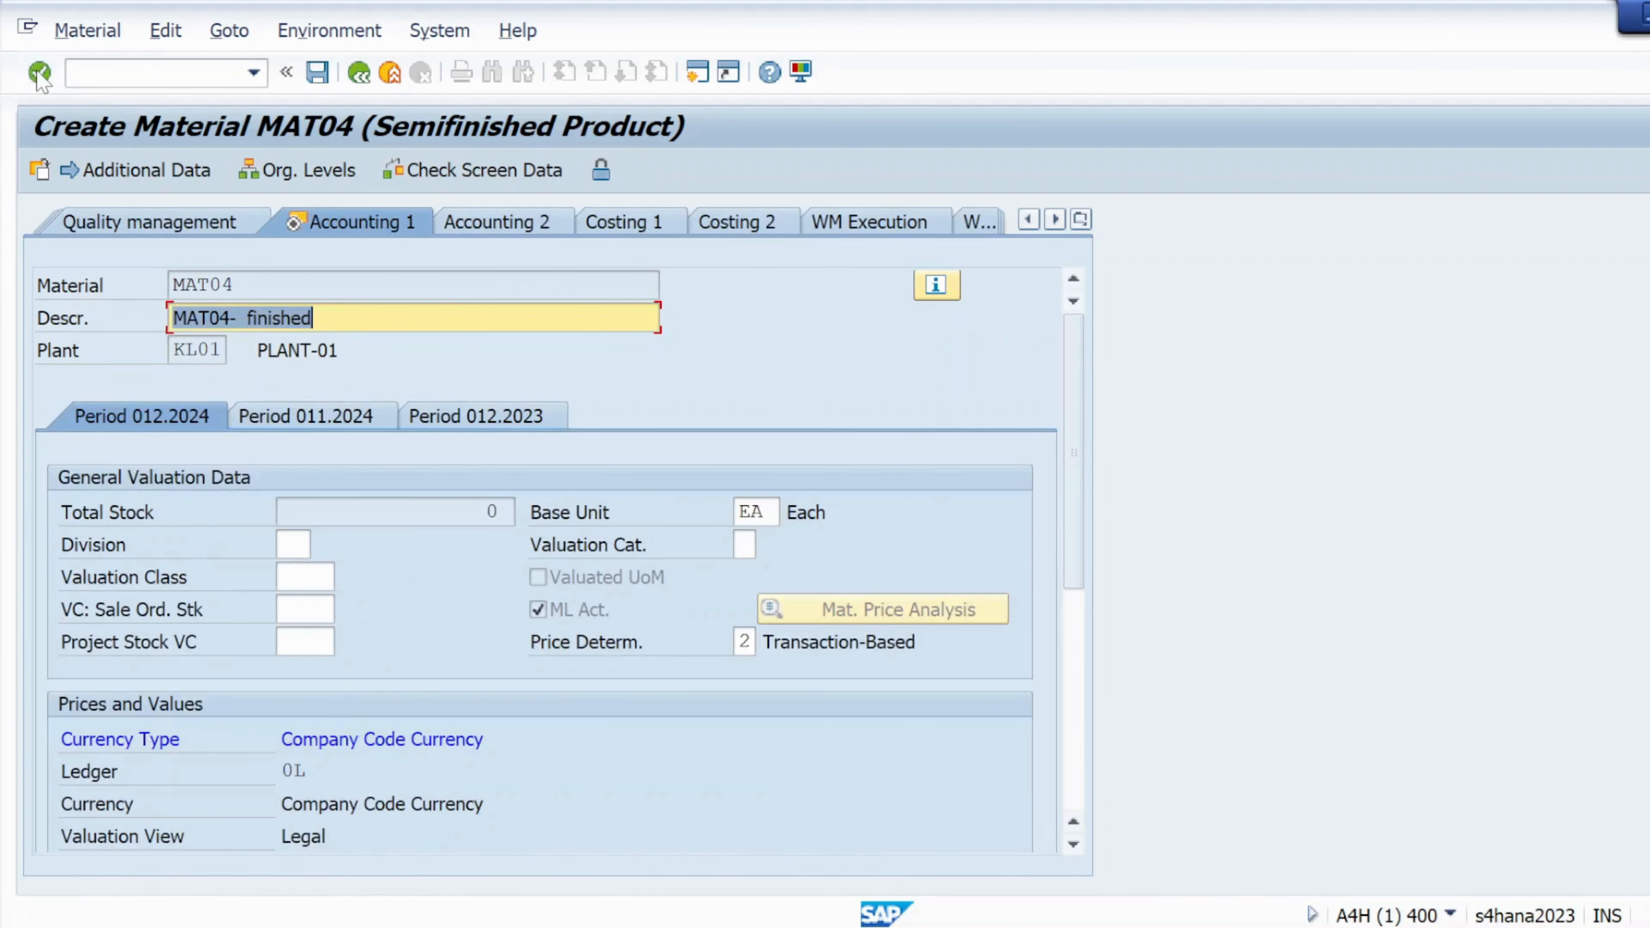
{"action": "left_click", "coordinate": [39, 72]}
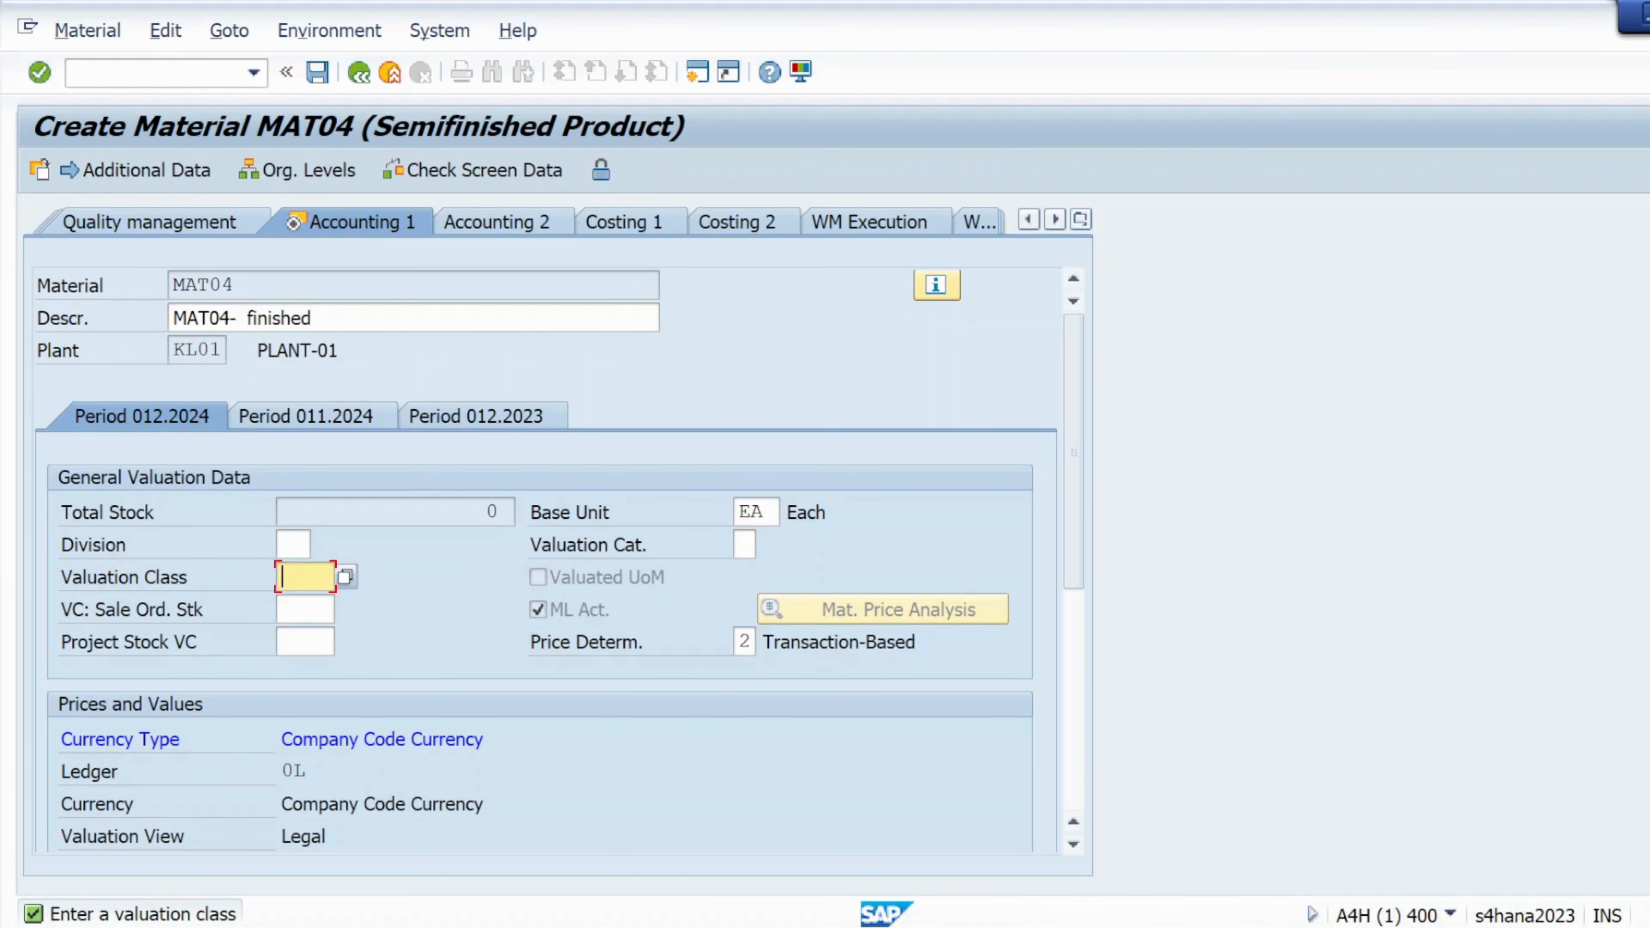
{"action": "left_click", "coordinate": [344, 578]}
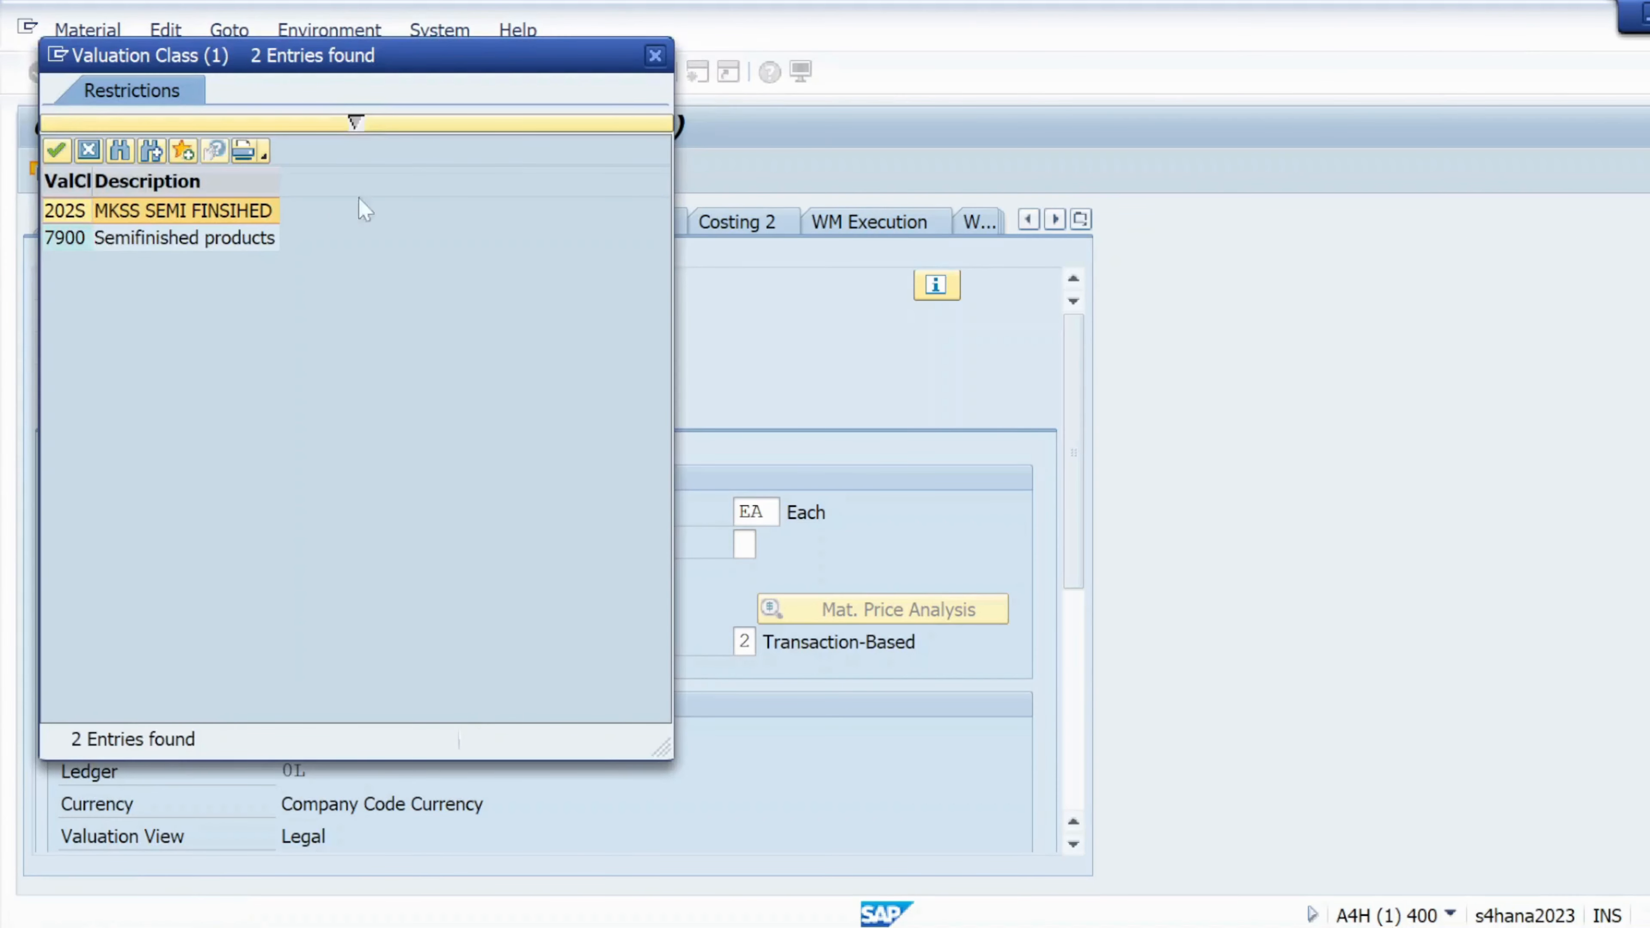
{"action": "left_click", "coordinate": [655, 55]}
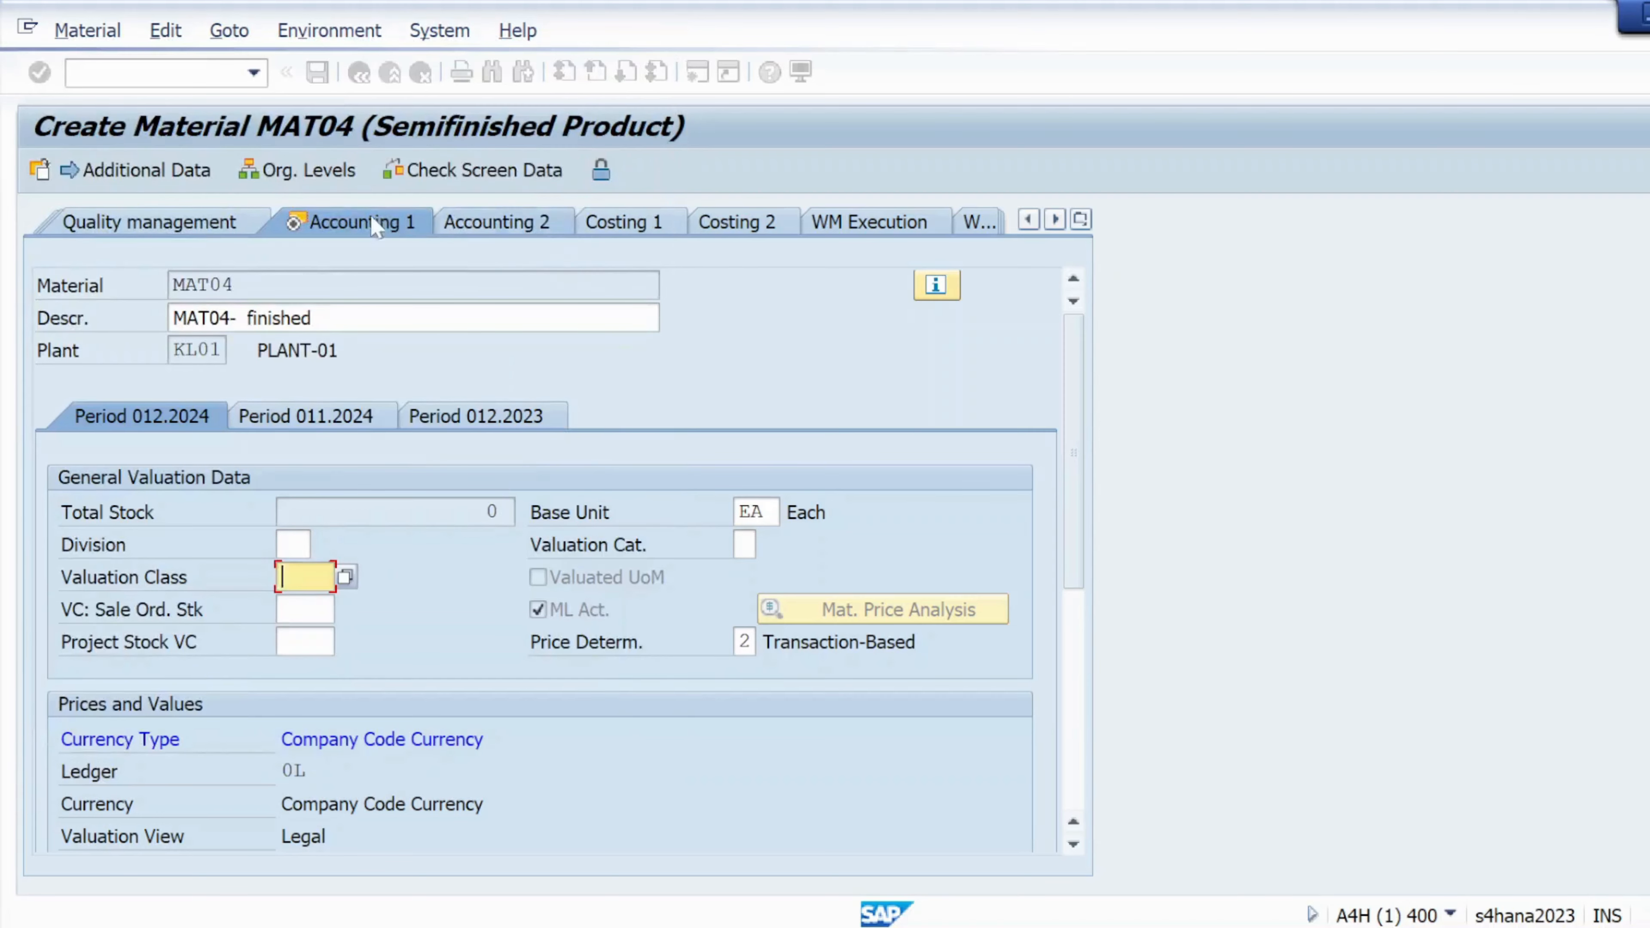
Restart the Create Material transaction with the /nmm01 command
{"action": "left_click", "coordinate": [129, 72]}
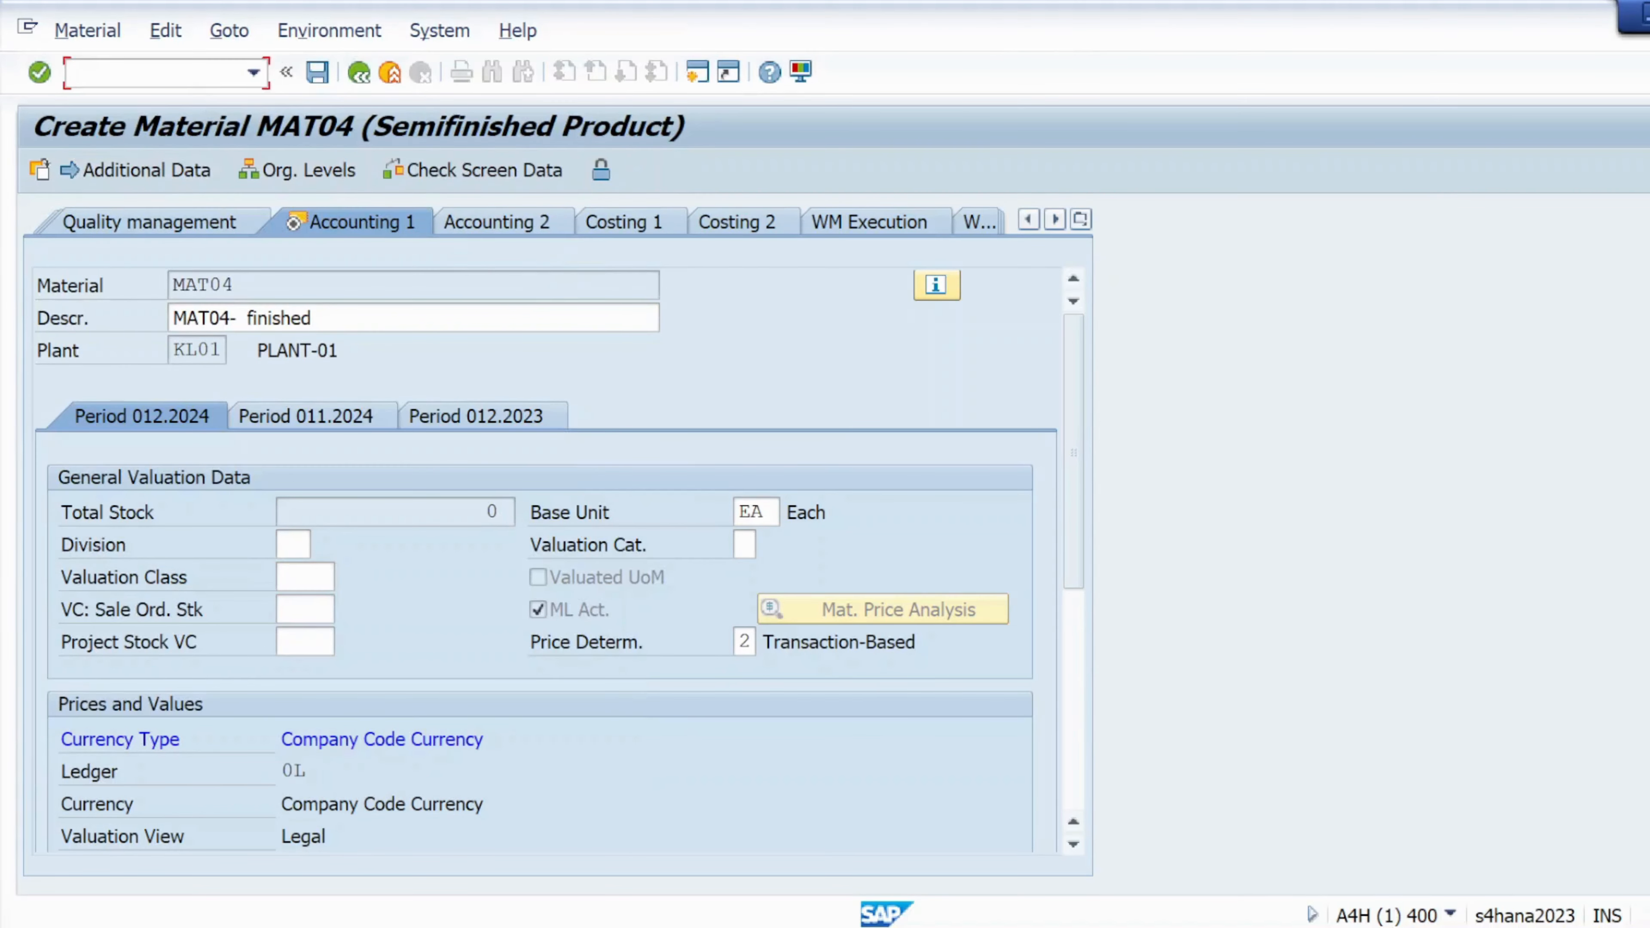
{"action": "type", "text": "/nmm01"}
{"action": "key", "text": "Return"}
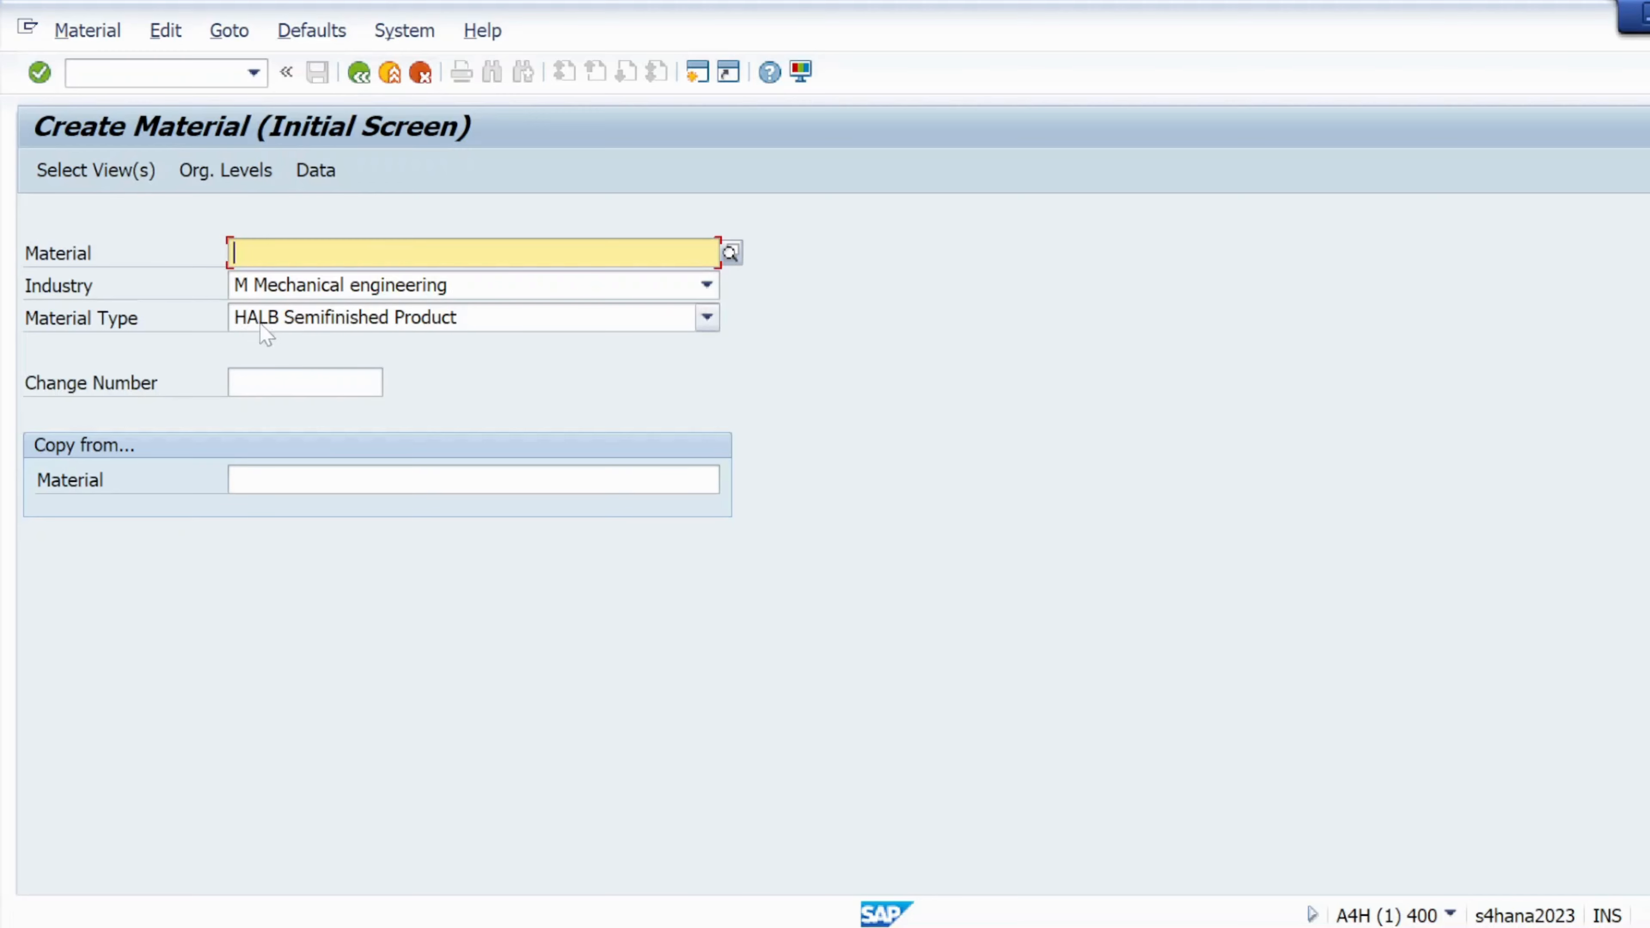
Change the material type from HALB Semifinished Product to FERT Finished Product
{"action": "left_click", "coordinate": [706, 317]}
{"action": "scroll", "coordinate": [648, 379], "scroll_direction": "up", "scroll_amount": 10}
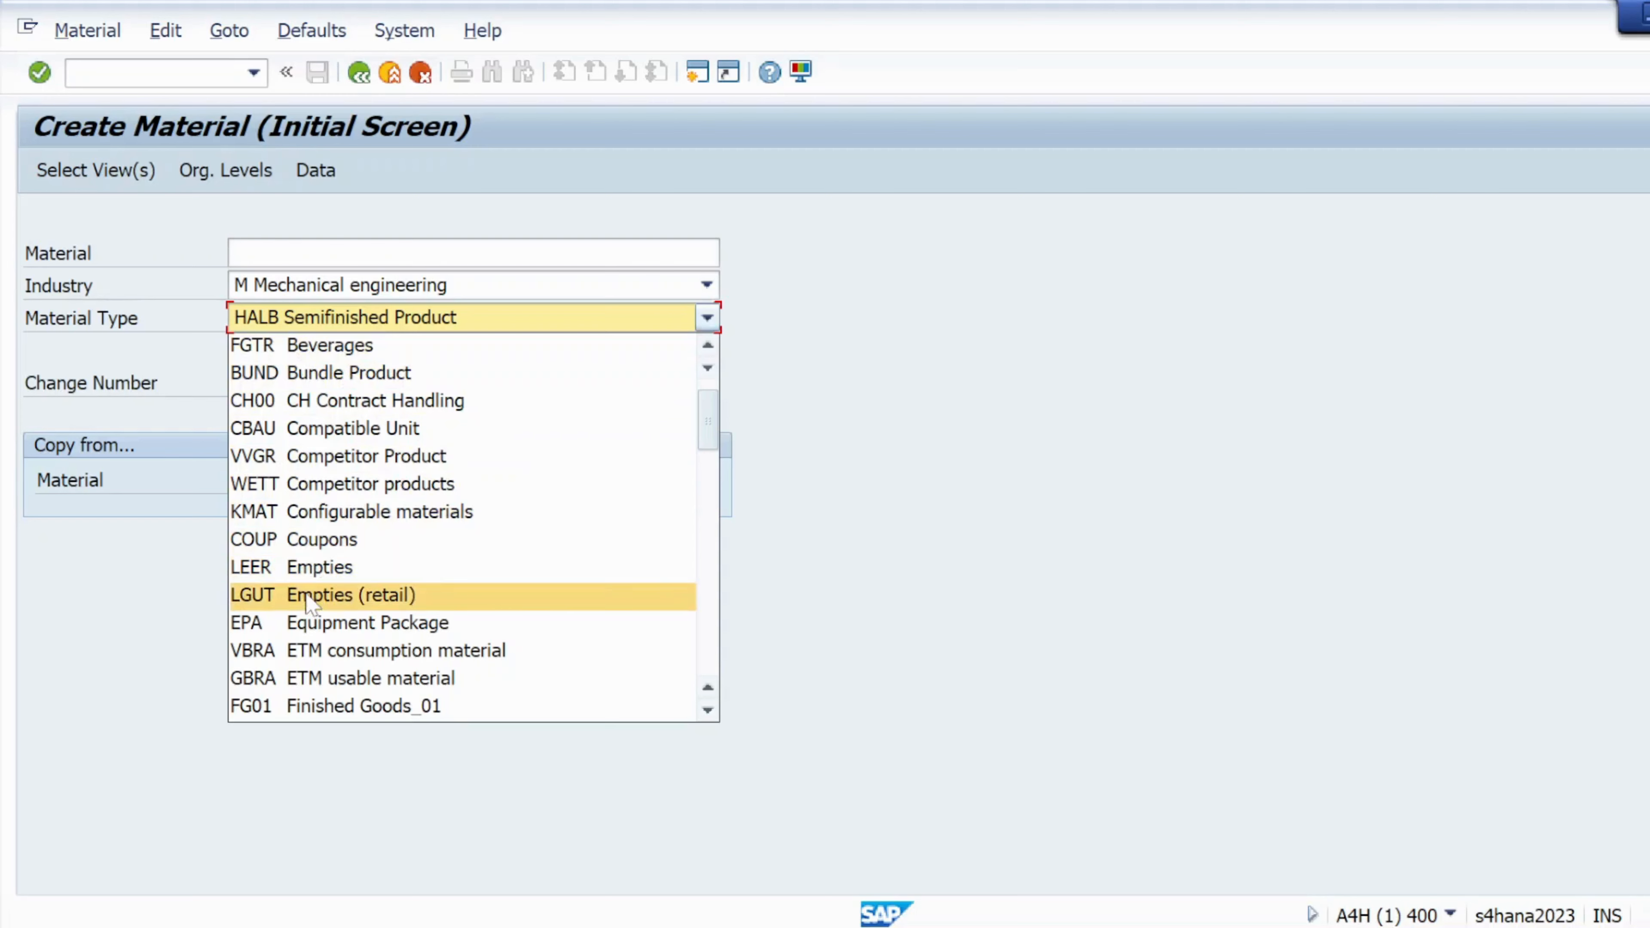
{"action": "scroll", "coordinate": [311, 650], "scroll_direction": "down", "scroll_amount": 1}
{"action": "scroll", "coordinate": [306, 645], "scroll_direction": "down", "scroll_amount": 1}
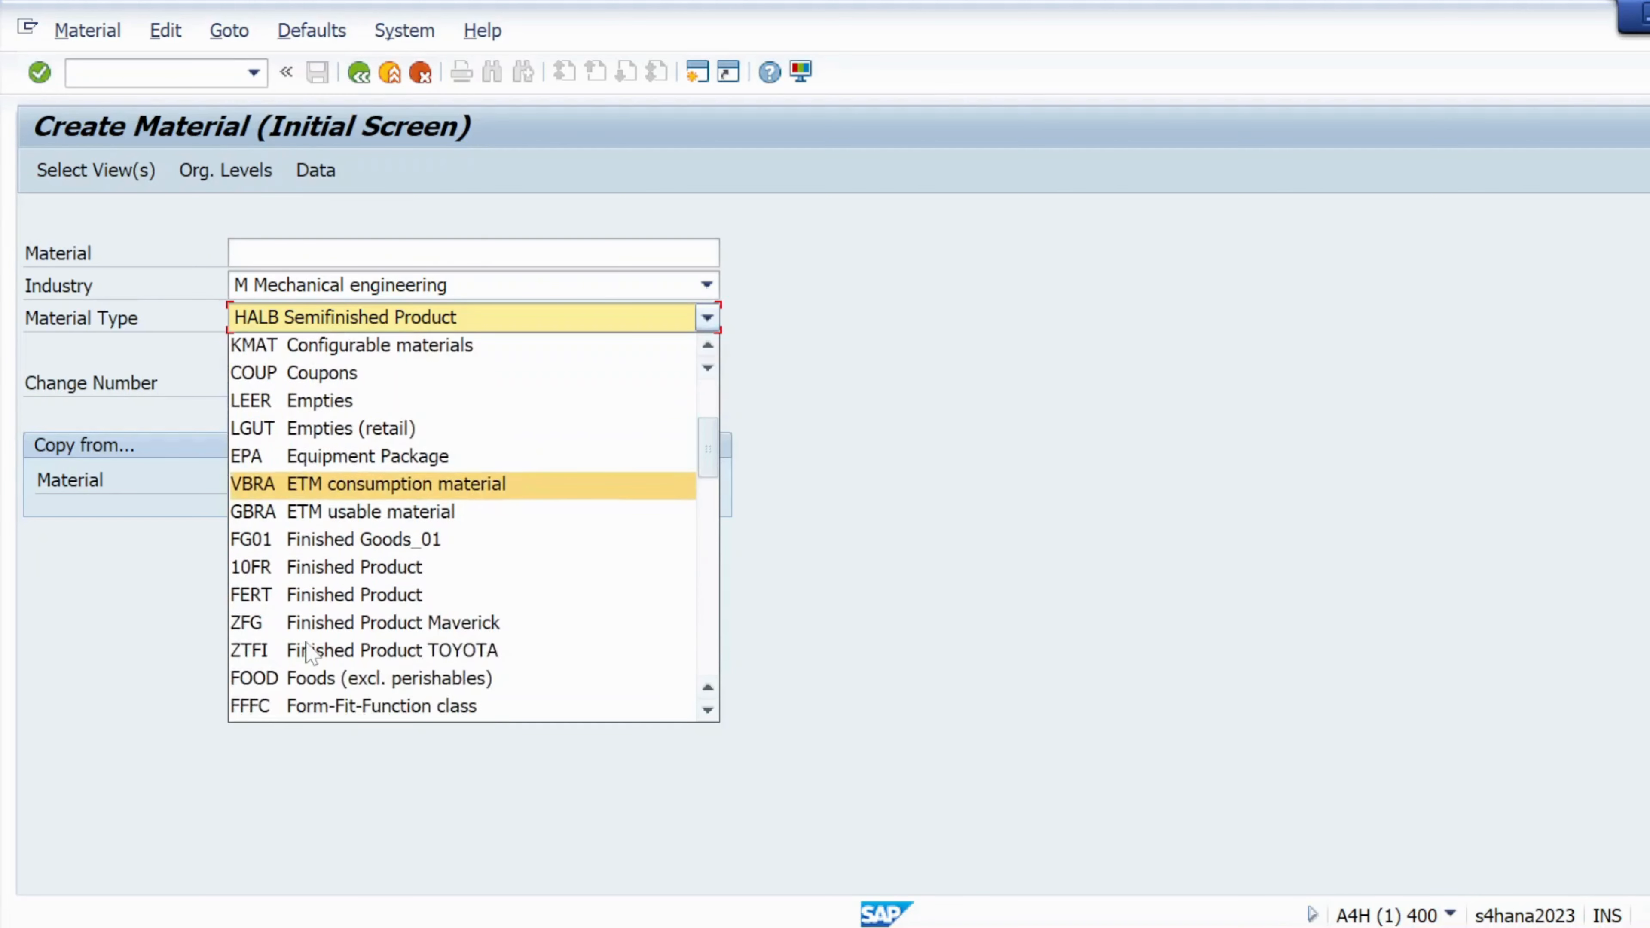
{"action": "left_click", "coordinate": [276, 594]}
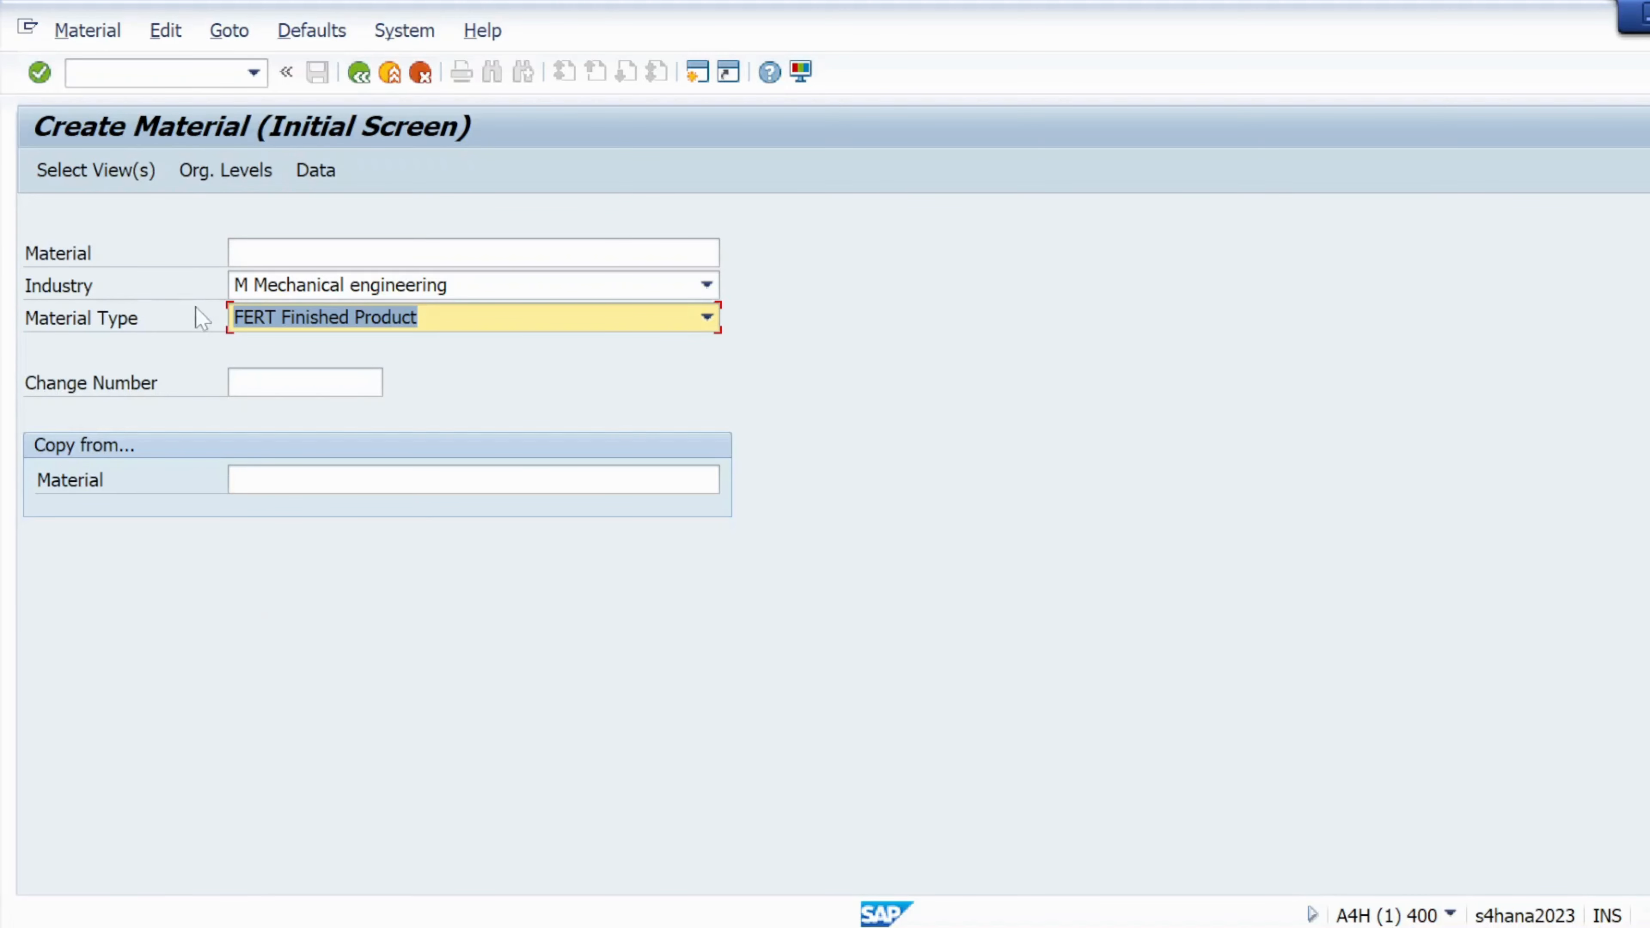
{"action": "left_click", "coordinate": [263, 253]}
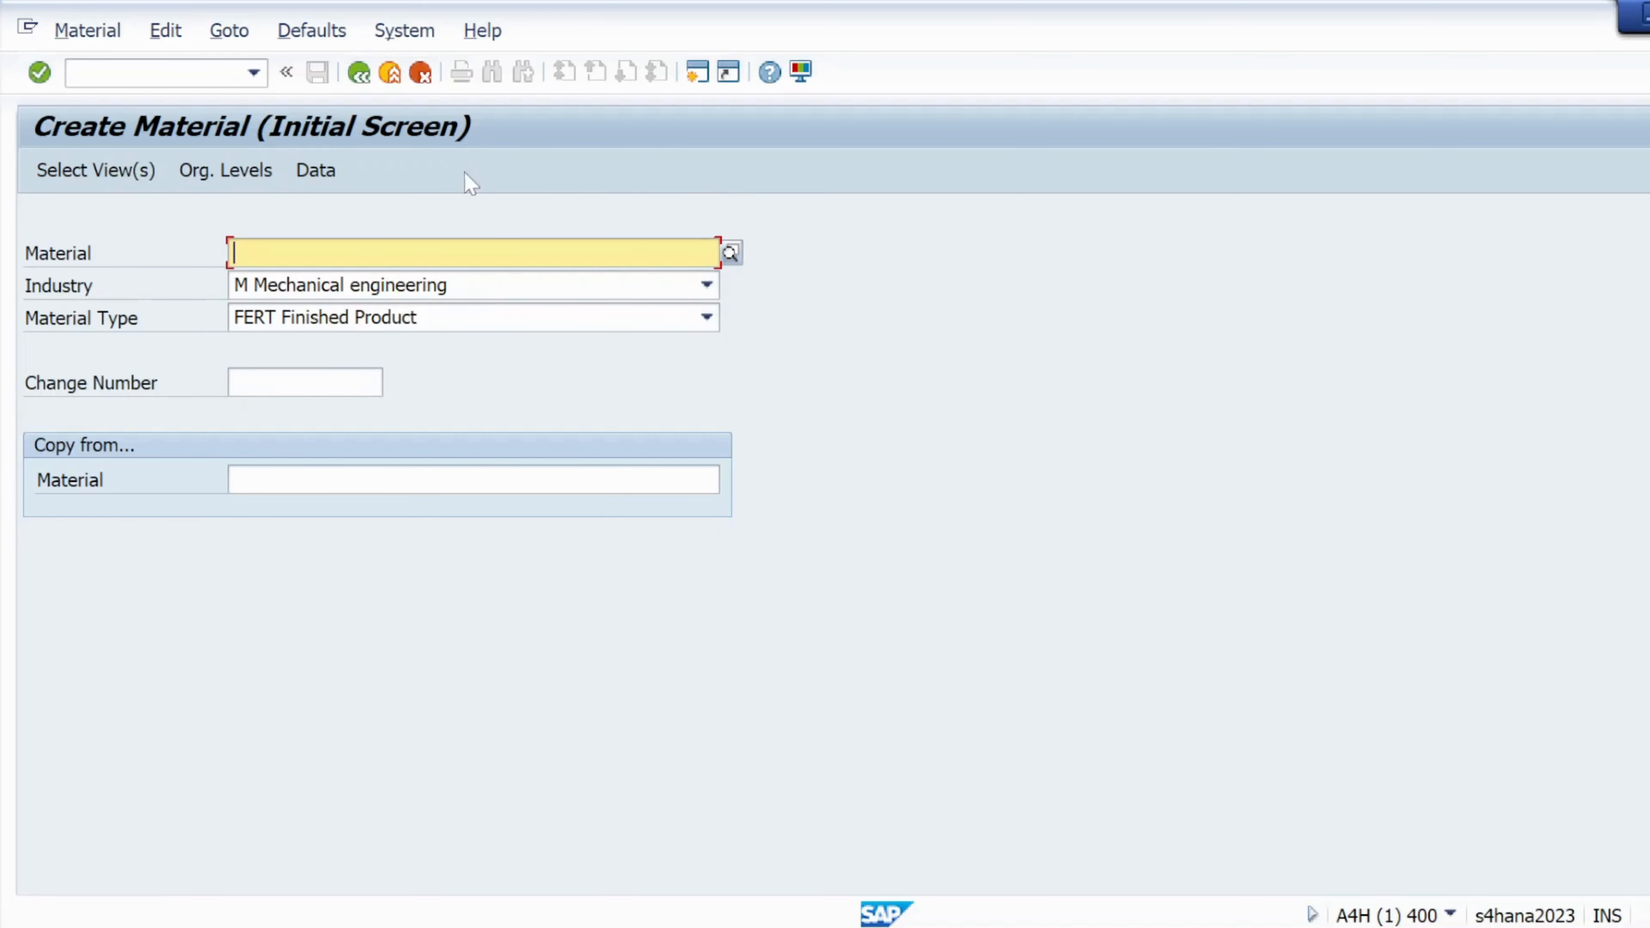
{"action": "left_click", "coordinate": [802, 71]}
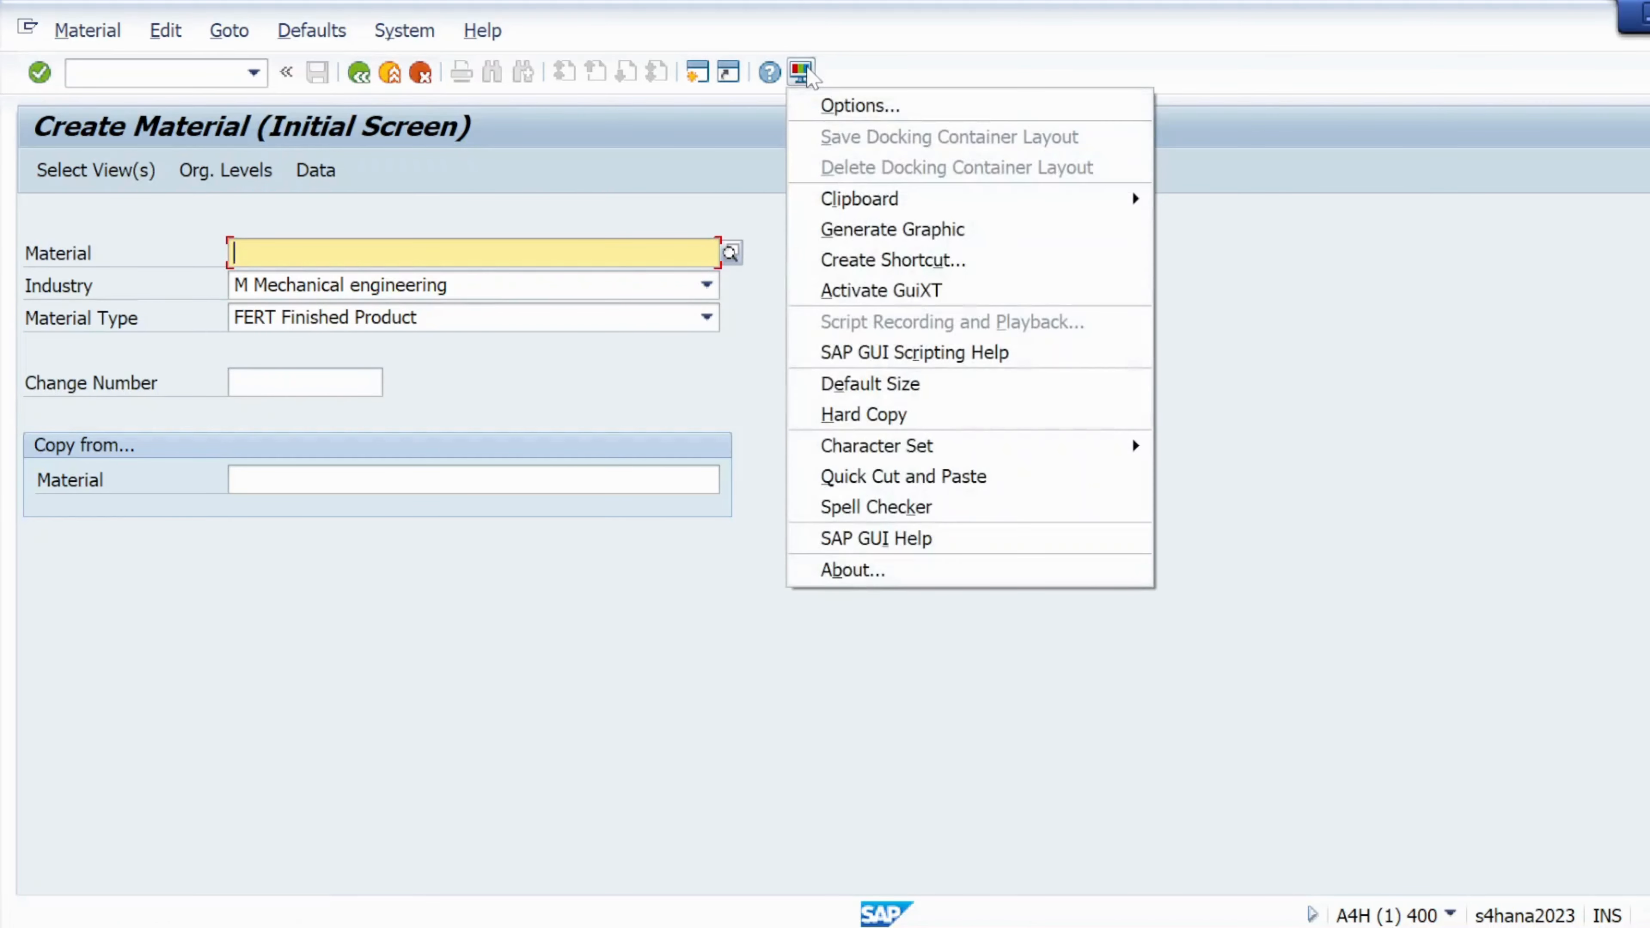
{"action": "left_click", "coordinate": [851, 104]}
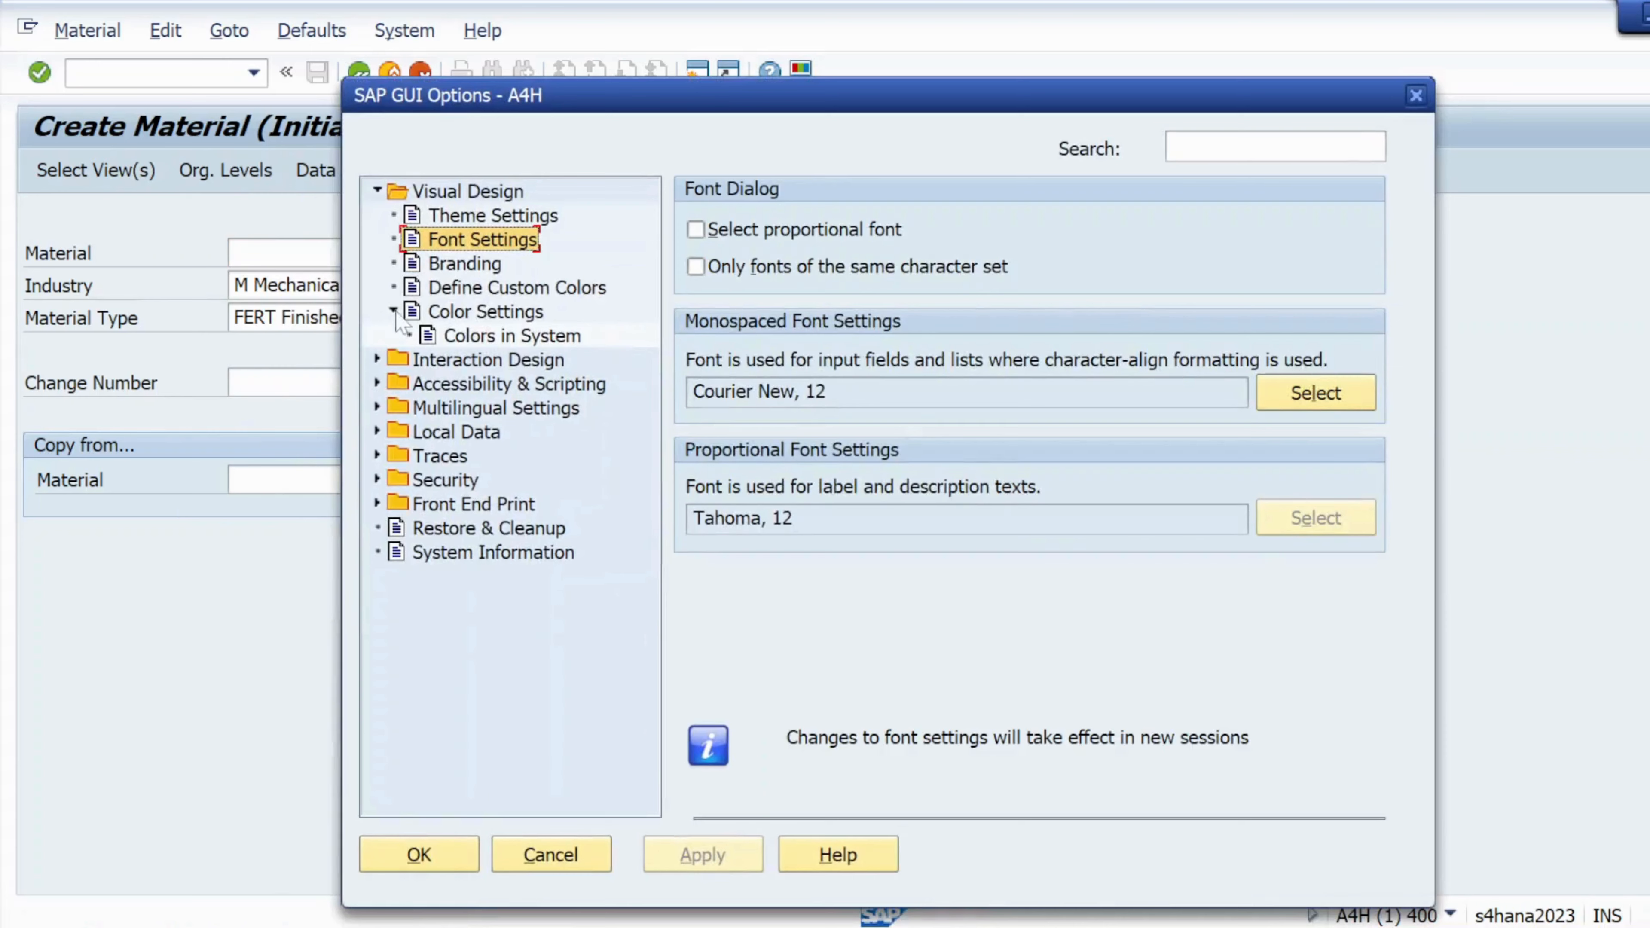
{"action": "left_click", "coordinate": [377, 361]}
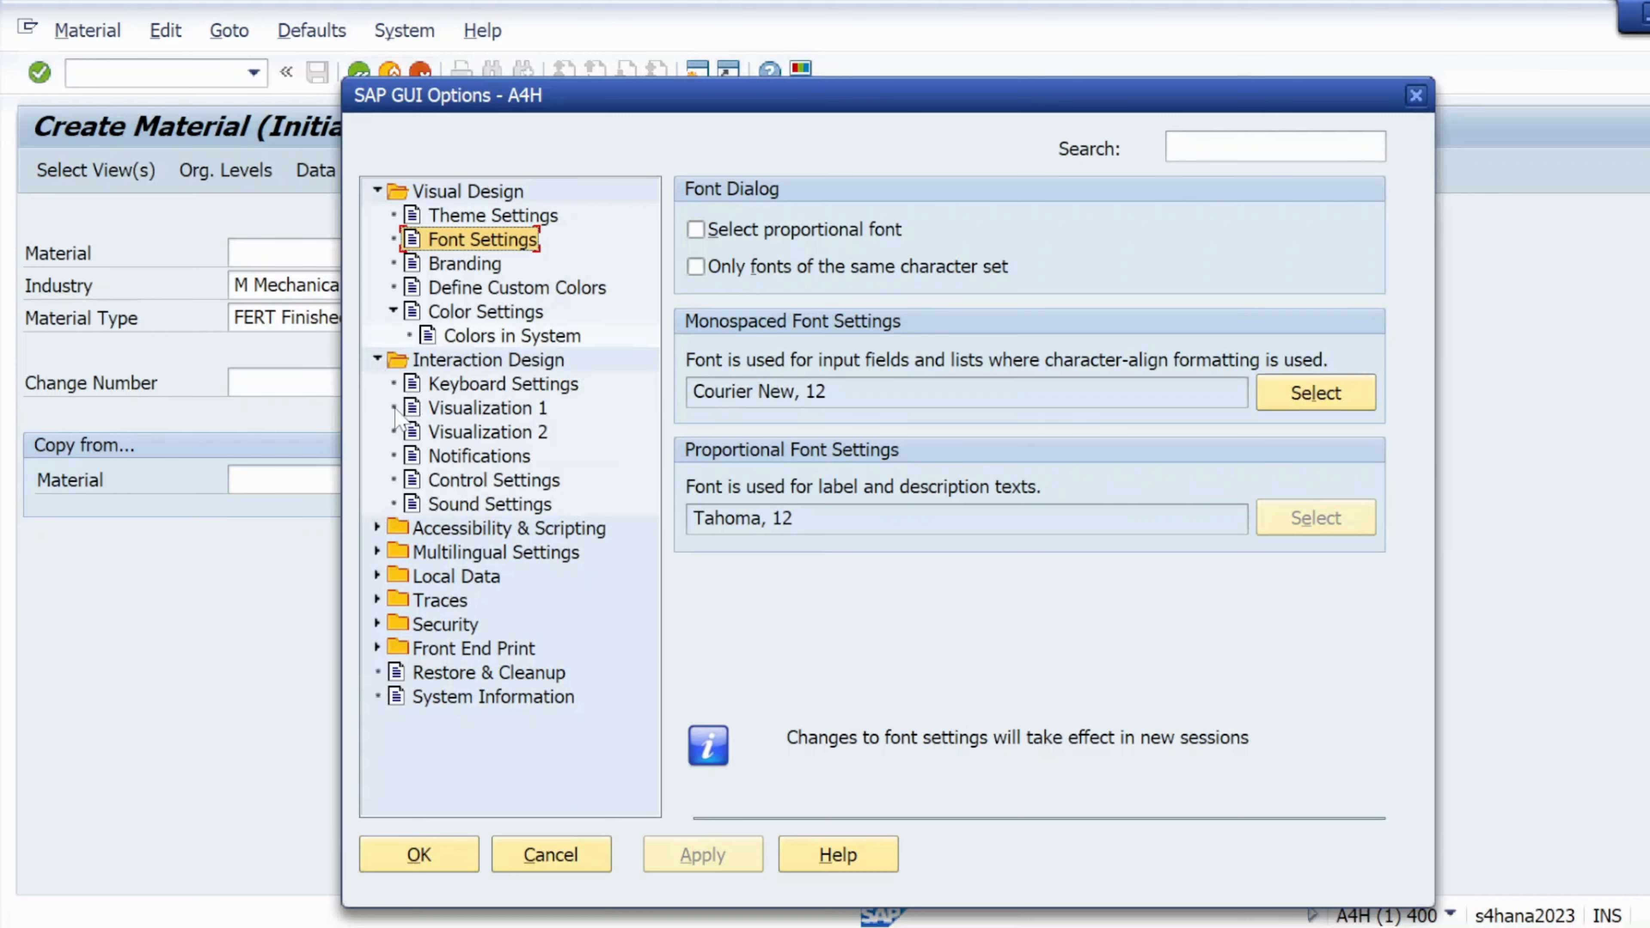
{"action": "left_click", "coordinate": [413, 408]}
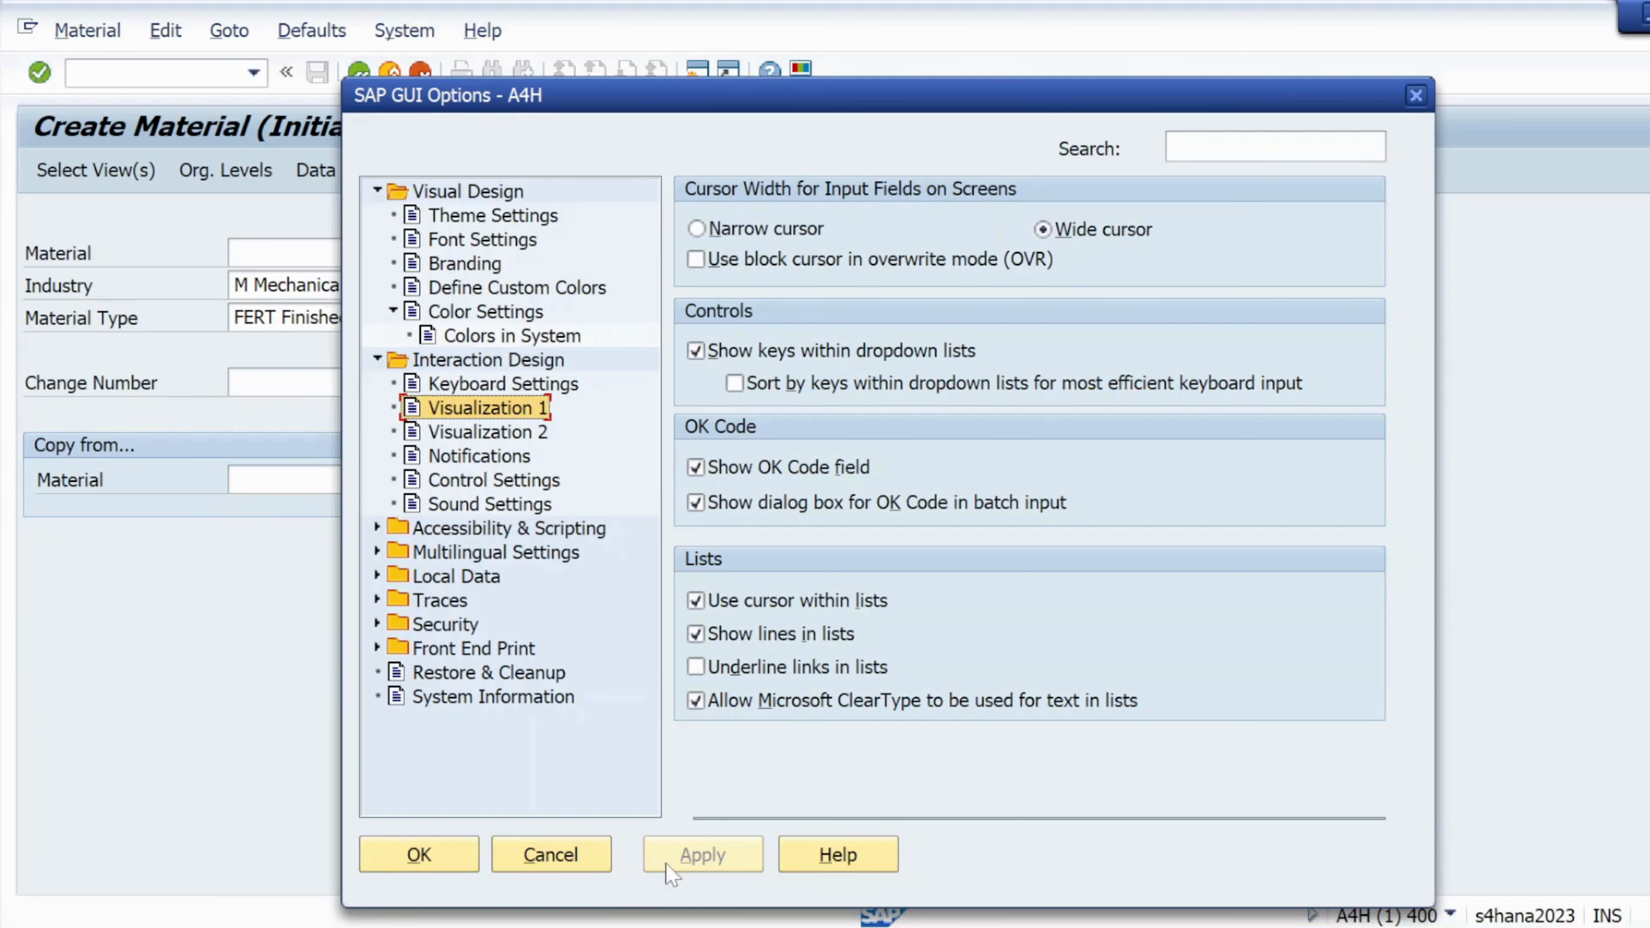
{"action": "left_click", "coordinate": [417, 854]}
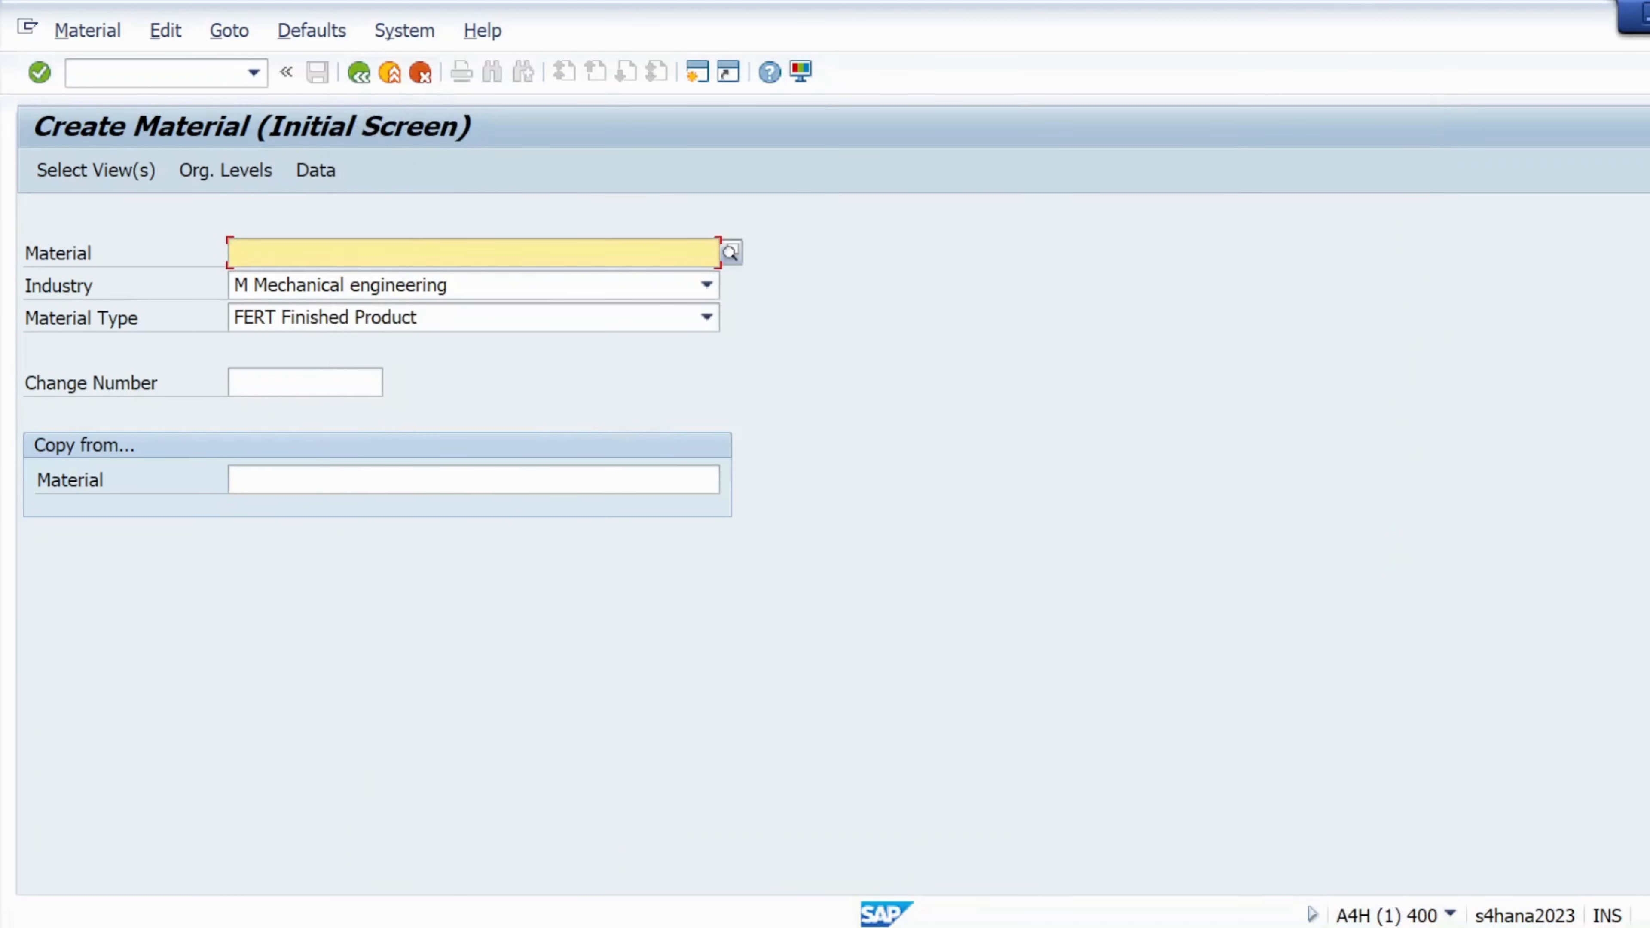
Enter MAT04 and mark Basic Data 1, General Plant Data / Storage 1 and Accounting 1 views
{"action": "left_click", "coordinate": [279, 276]}
{"action": "left_click", "coordinate": [88, 176]}
{"action": "left_click", "coordinate": [514, 246]}
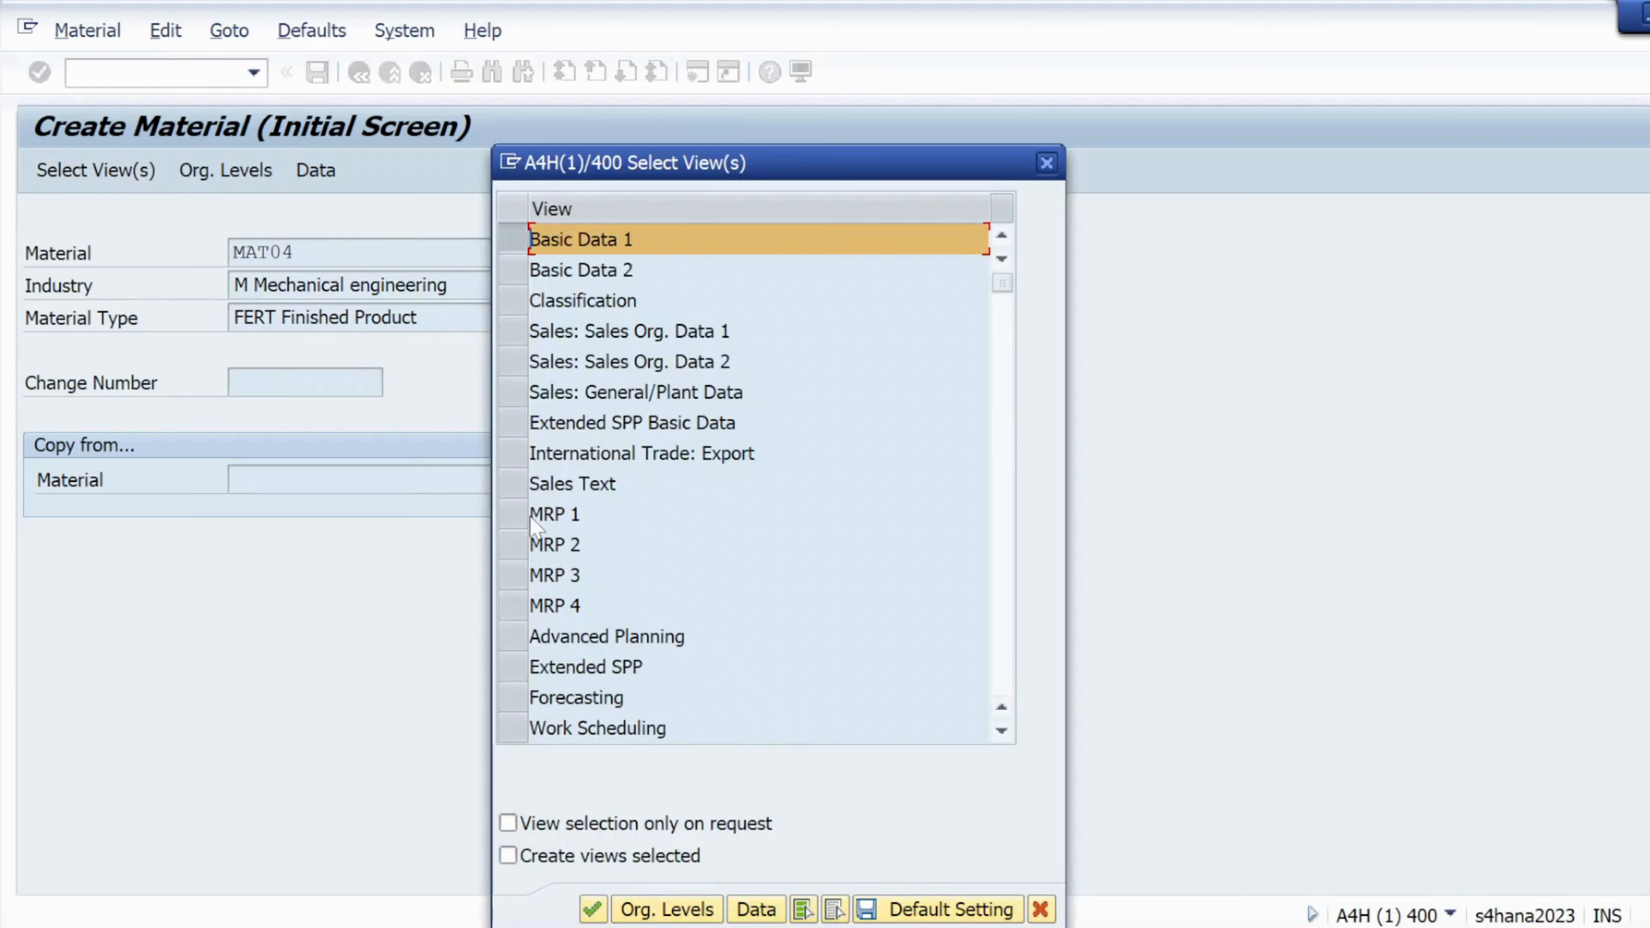
{"action": "scroll", "coordinate": [554, 481], "scroll_direction": "down", "scroll_amount": 2}
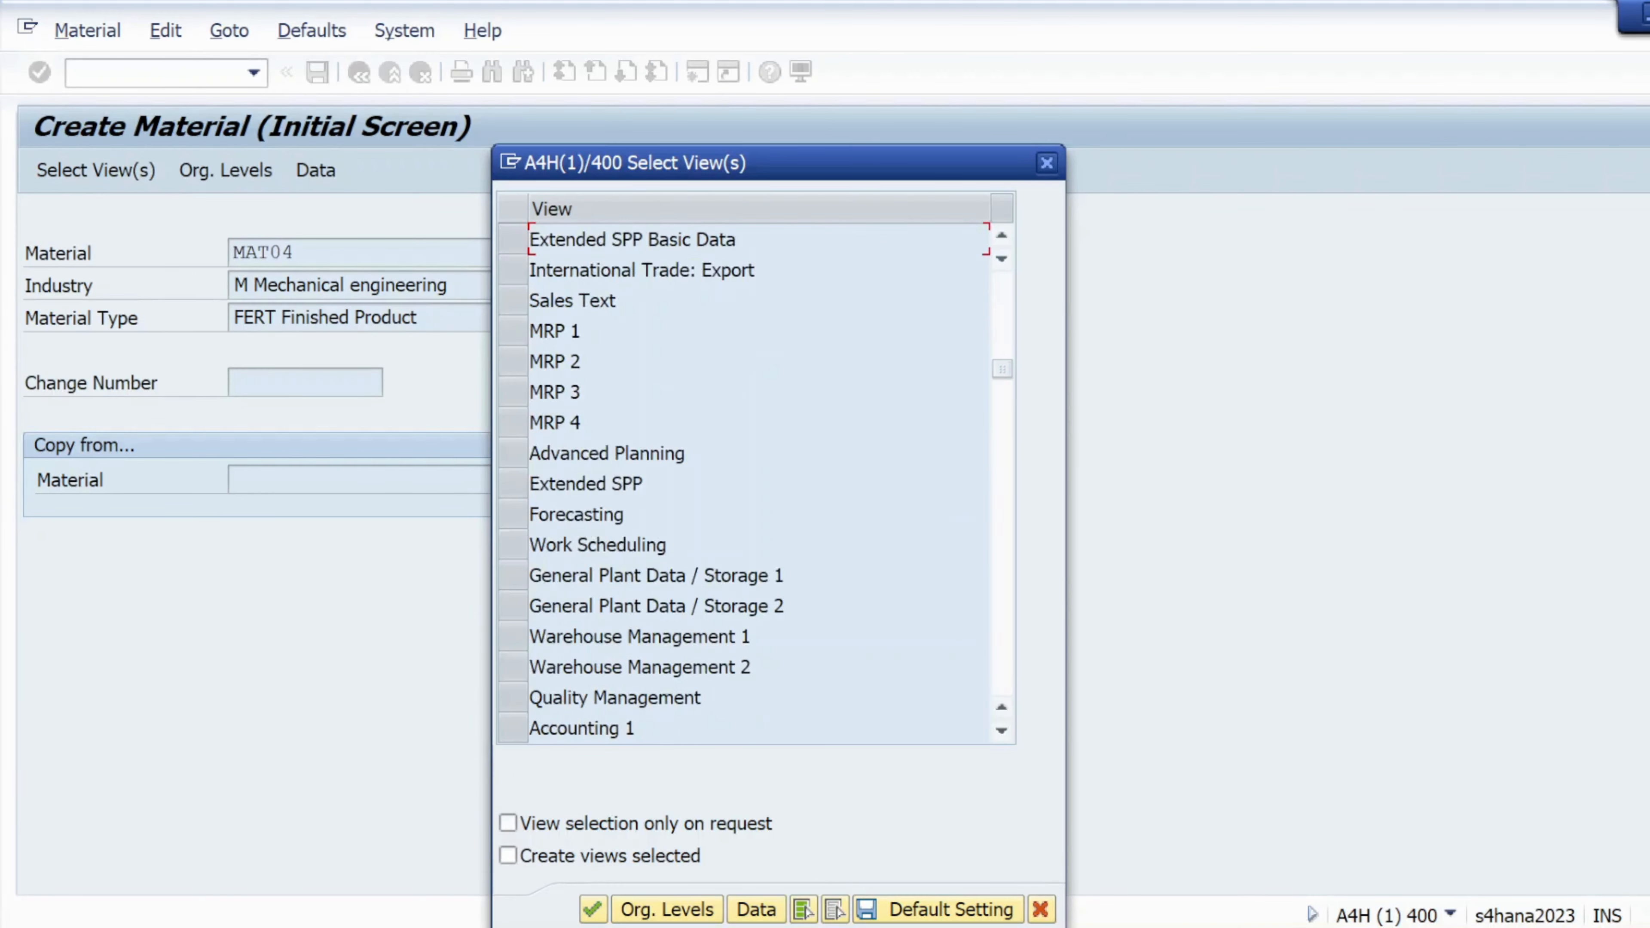
{"action": "left_click", "coordinate": [514, 575]}
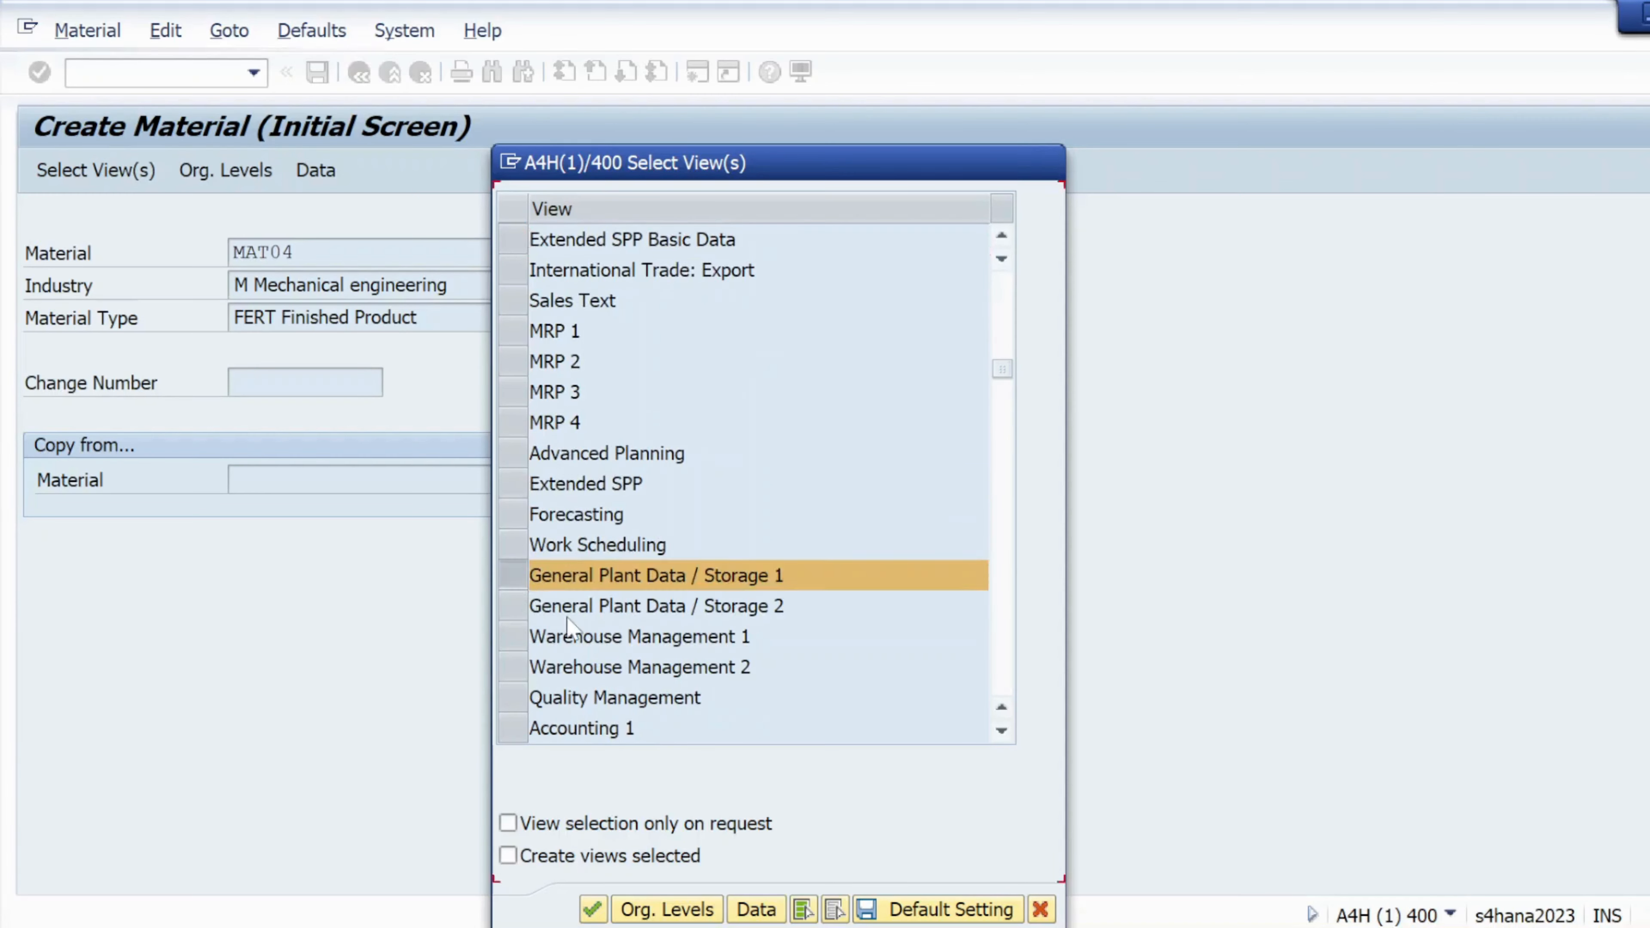
{"action": "scroll", "coordinate": [534, 663], "scroll_direction": "down", "scroll_amount": 1}
{"action": "left_click", "coordinate": [530, 636]}
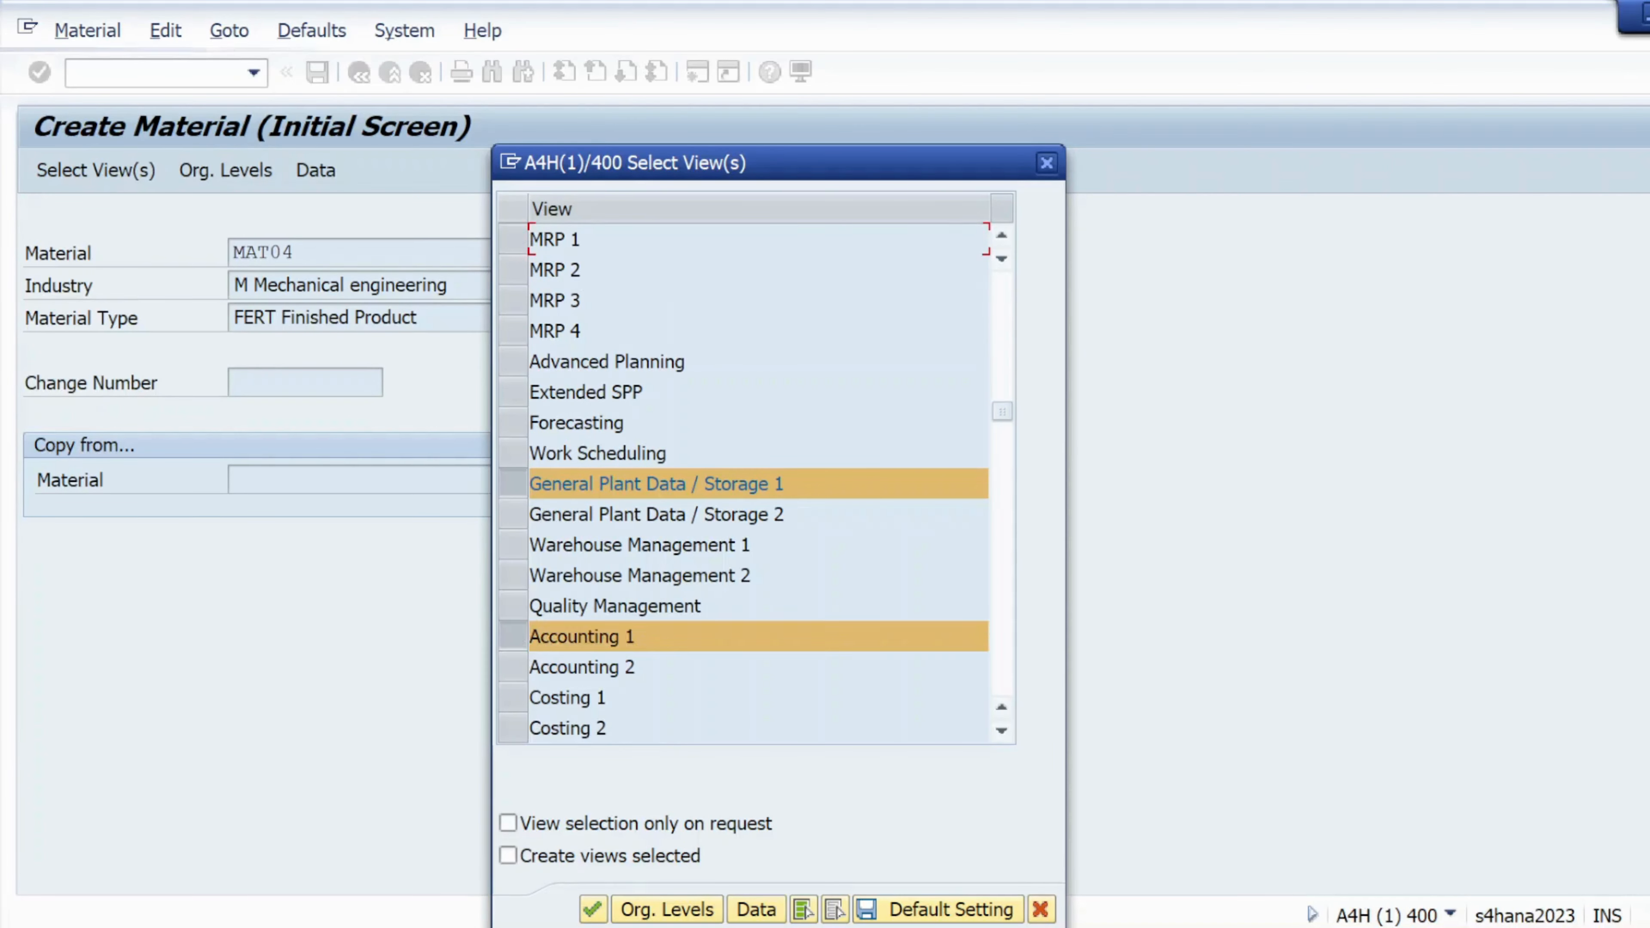
{"action": "scroll", "coordinate": [530, 636], "scroll_direction": "down", "scroll_amount": 1}
{"action": "scroll", "coordinate": [611, 611], "scroll_direction": "down", "scroll_amount": 1}
{"action": "scroll", "coordinate": [617, 511], "scroll_direction": "up", "scroll_amount": 2}
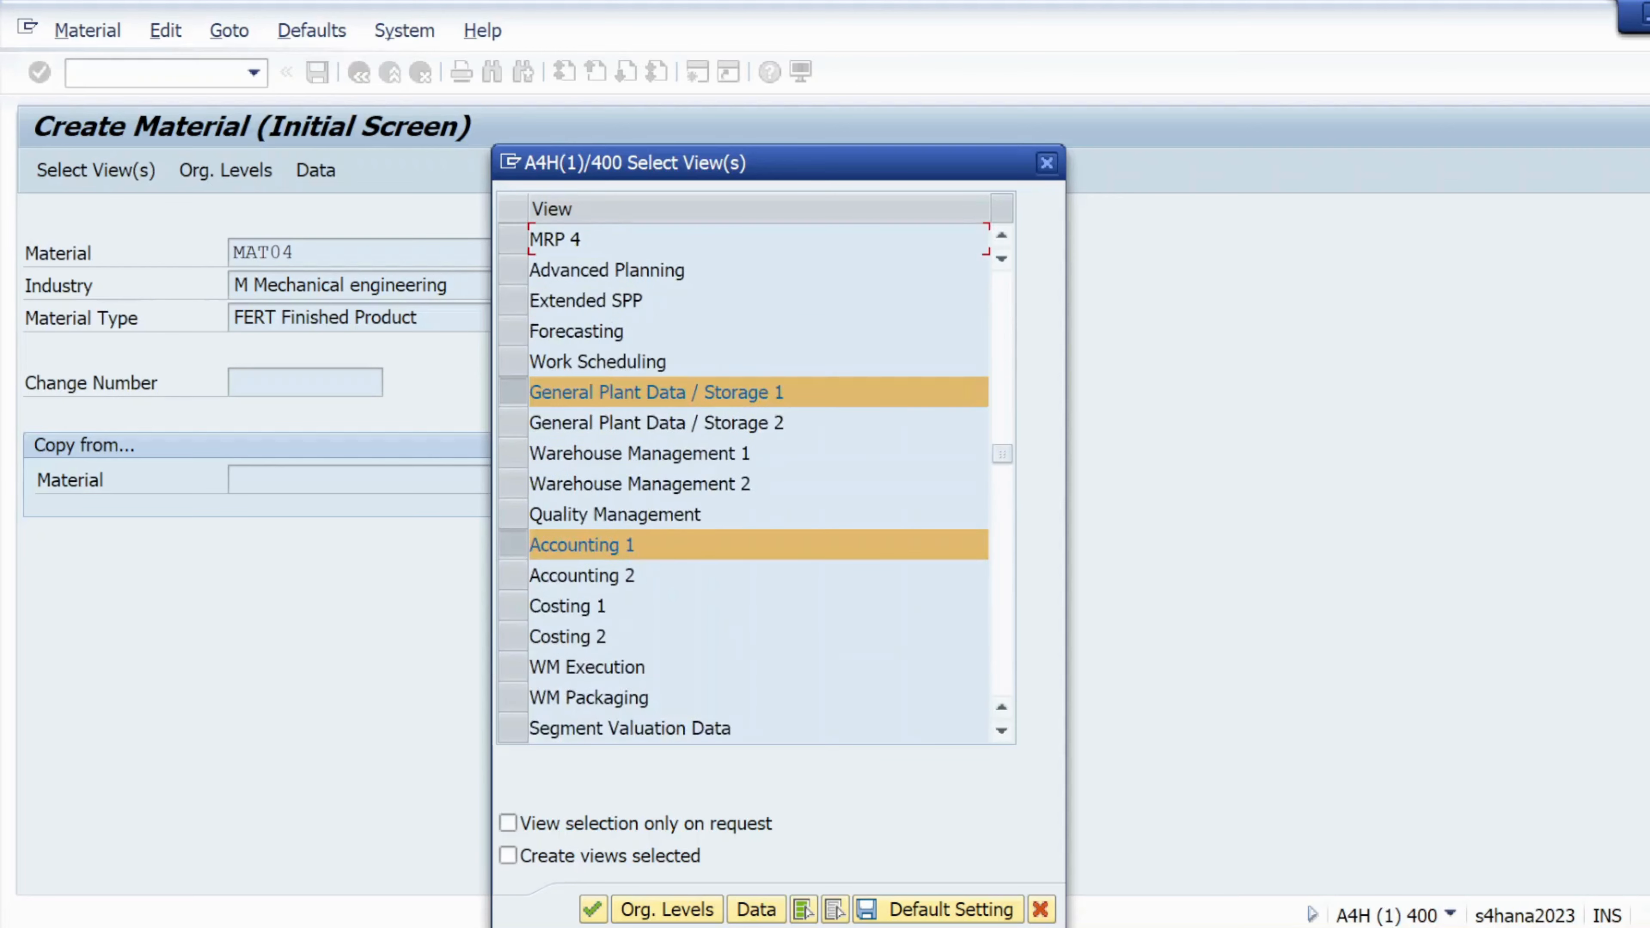
{"action": "scroll", "coordinate": [619, 512], "scroll_direction": "up", "scroll_amount": 3}
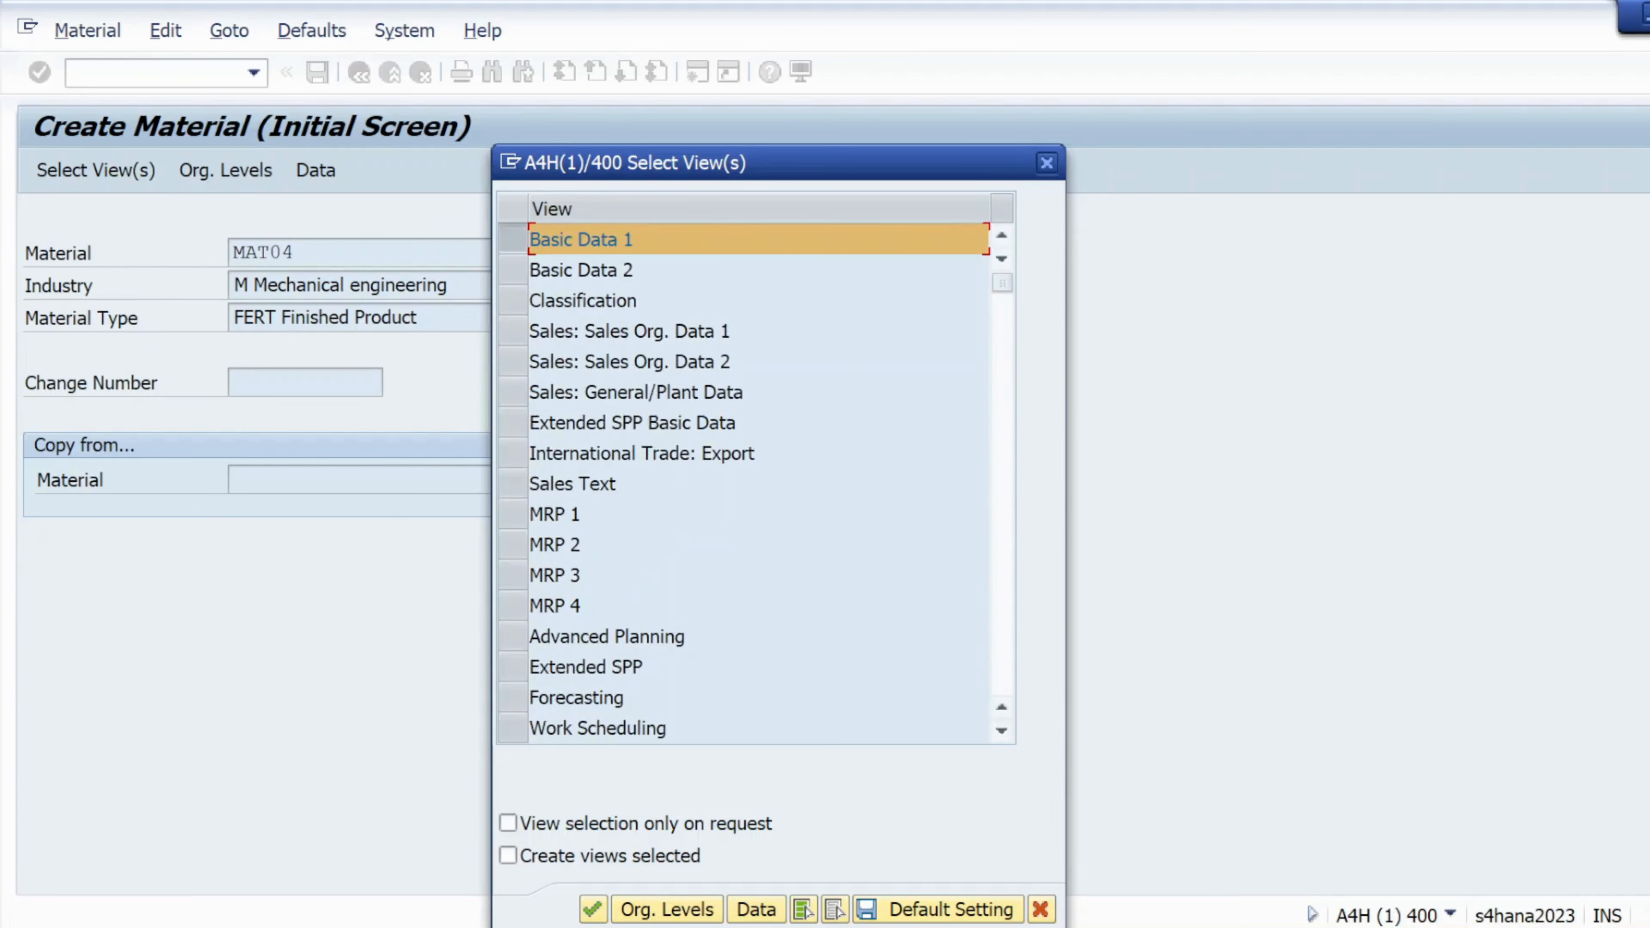
{"action": "scroll", "coordinate": [618, 512], "scroll_direction": "down", "scroll_amount": 1}
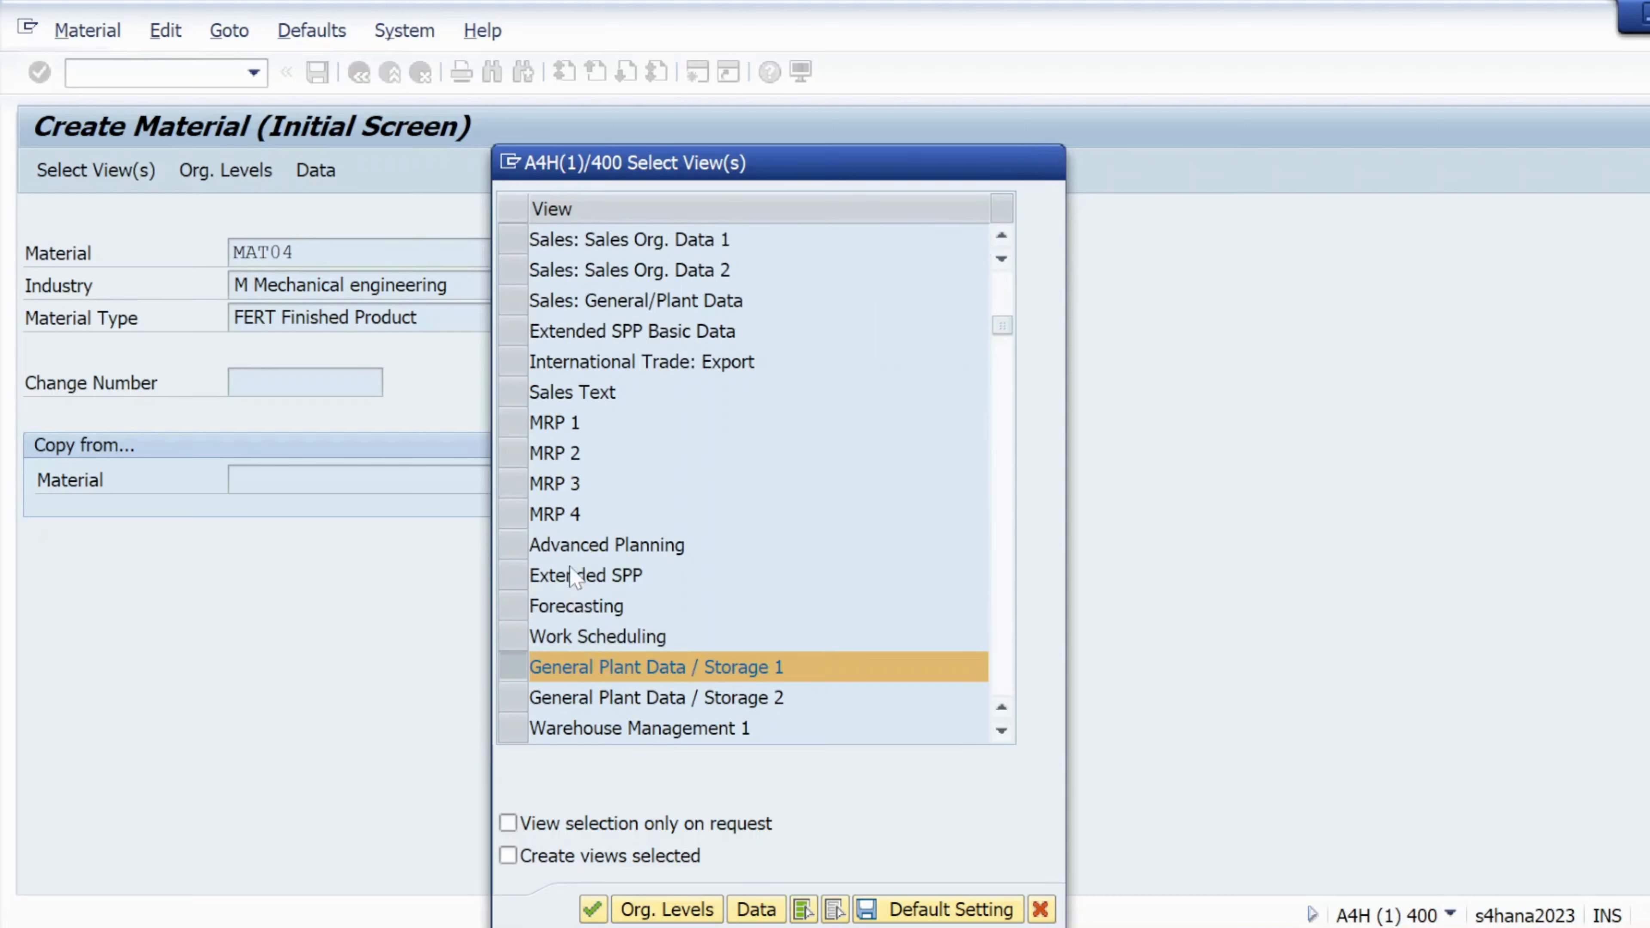
{"action": "scroll", "coordinate": [575, 577], "scroll_direction": "down", "scroll_amount": 2}
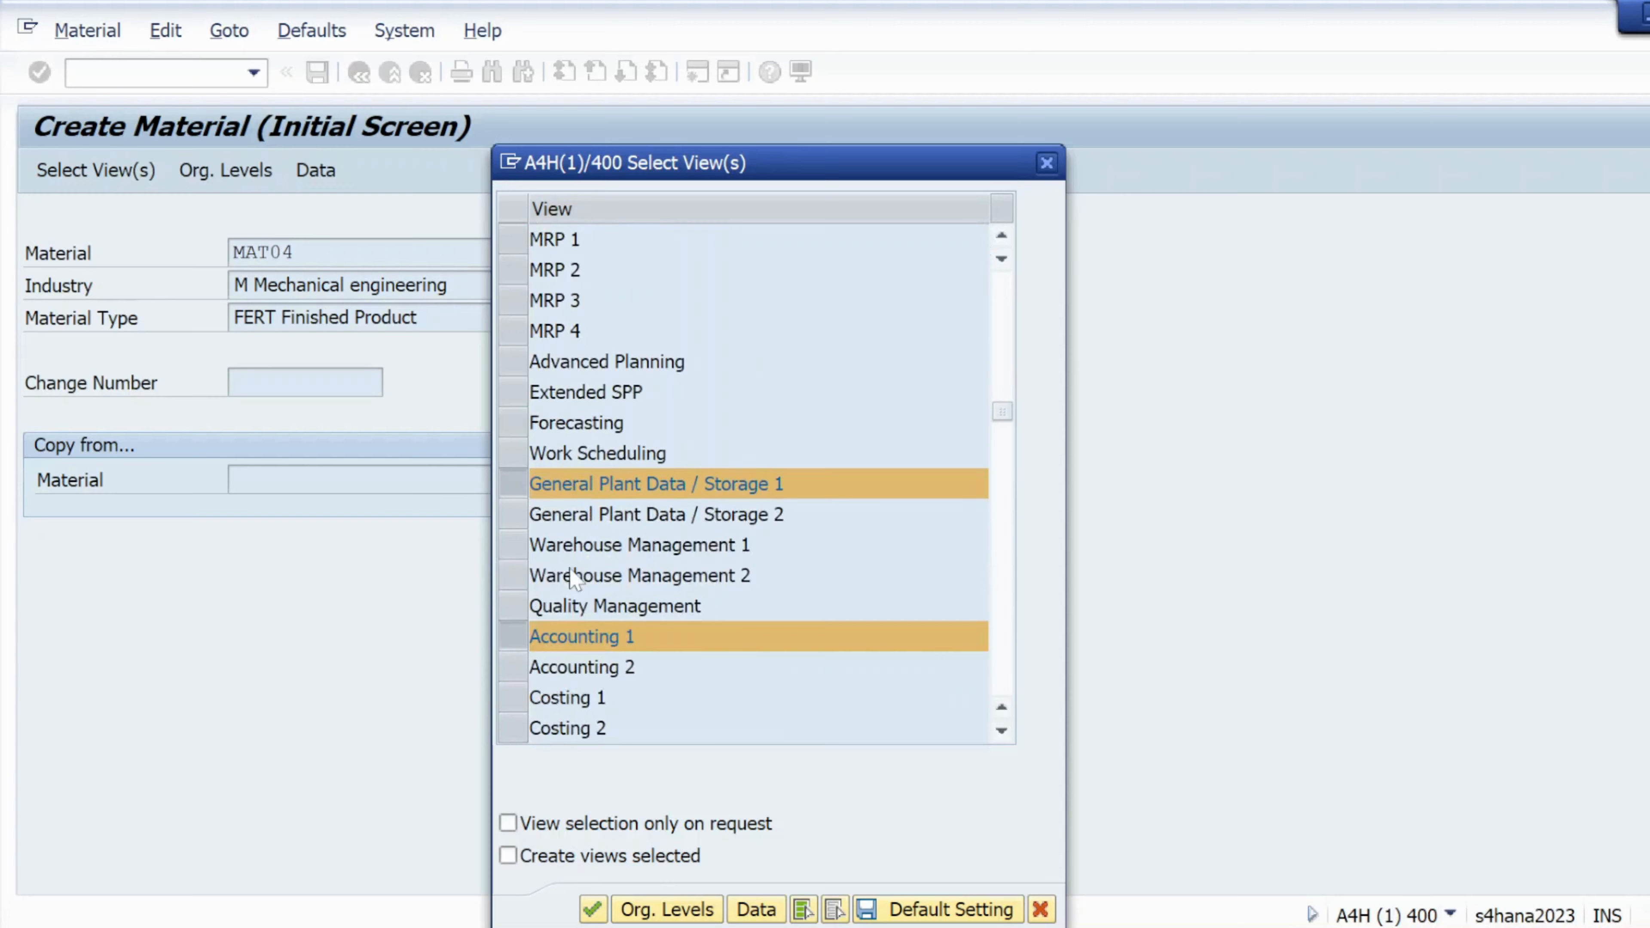
{"action": "scroll", "coordinate": [574, 576], "scroll_direction": "down", "scroll_amount": 2}
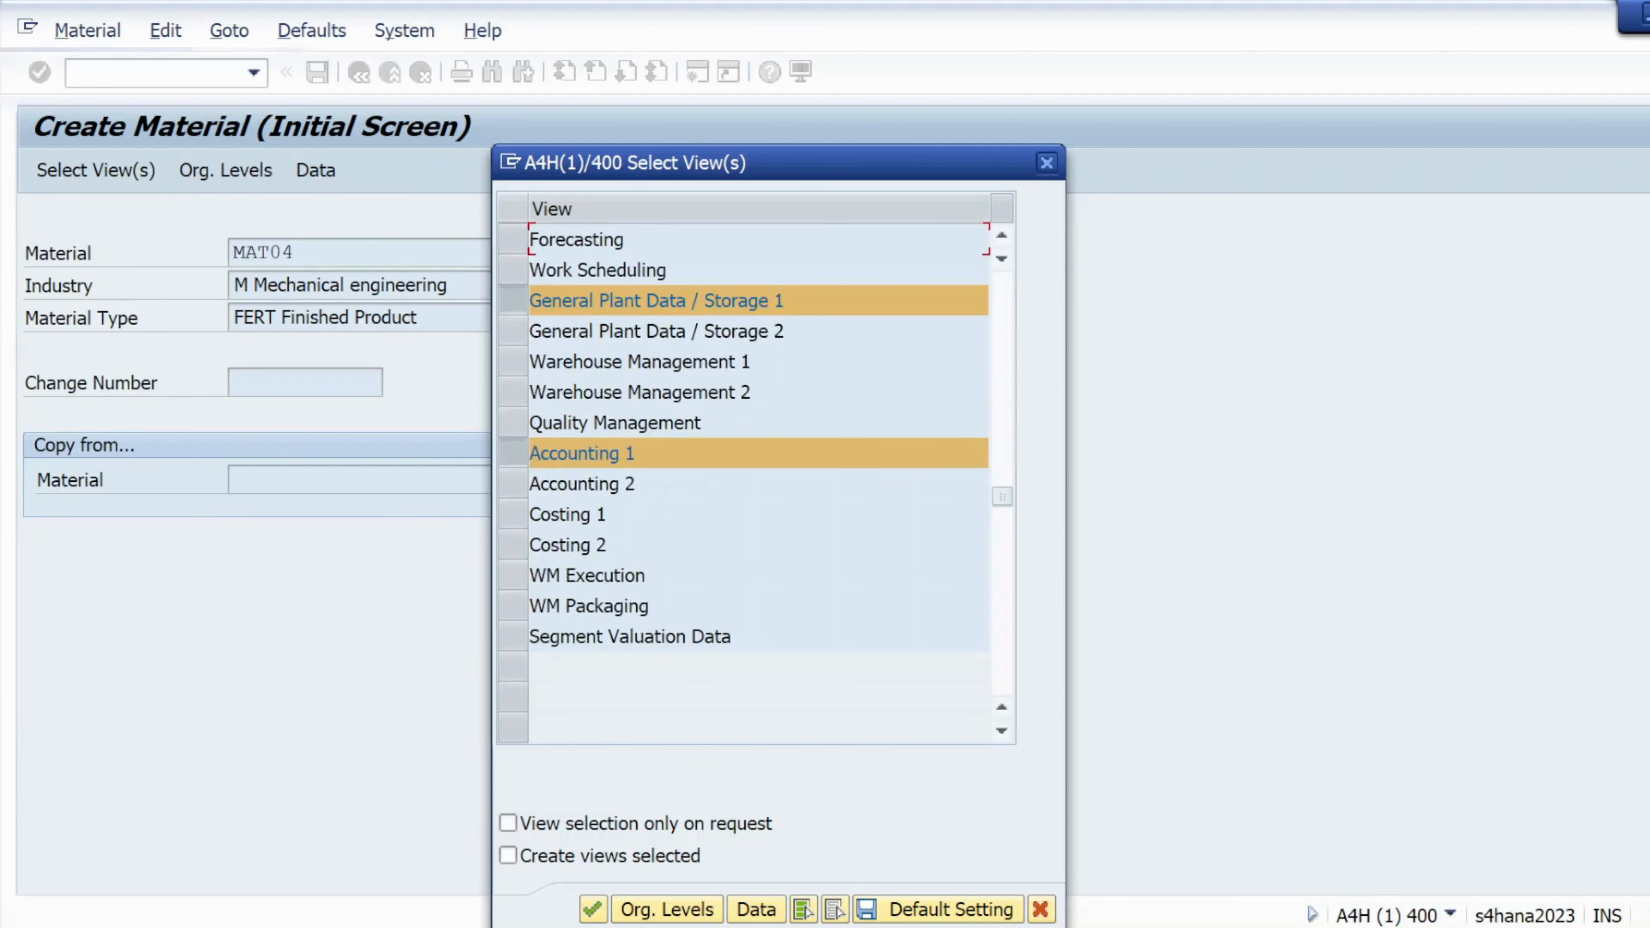
{"action": "scroll", "coordinate": [649, 497], "scroll_direction": "up", "scroll_amount": 5}
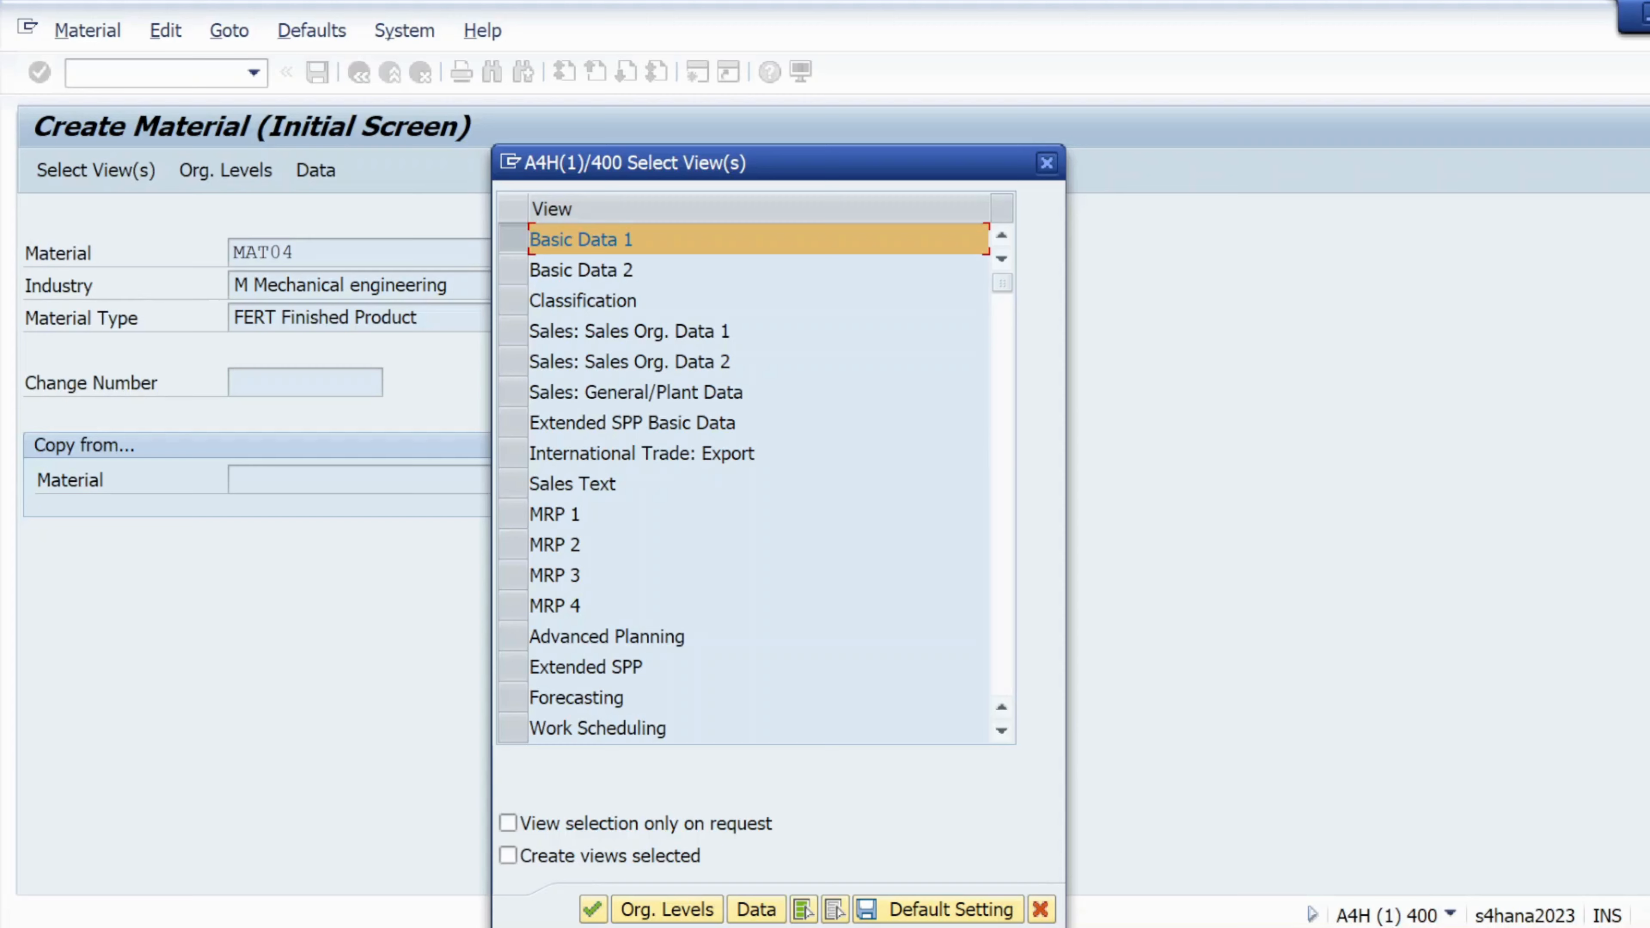
{"action": "scroll", "coordinate": [581, 524], "scroll_direction": "down", "scroll_amount": 1}
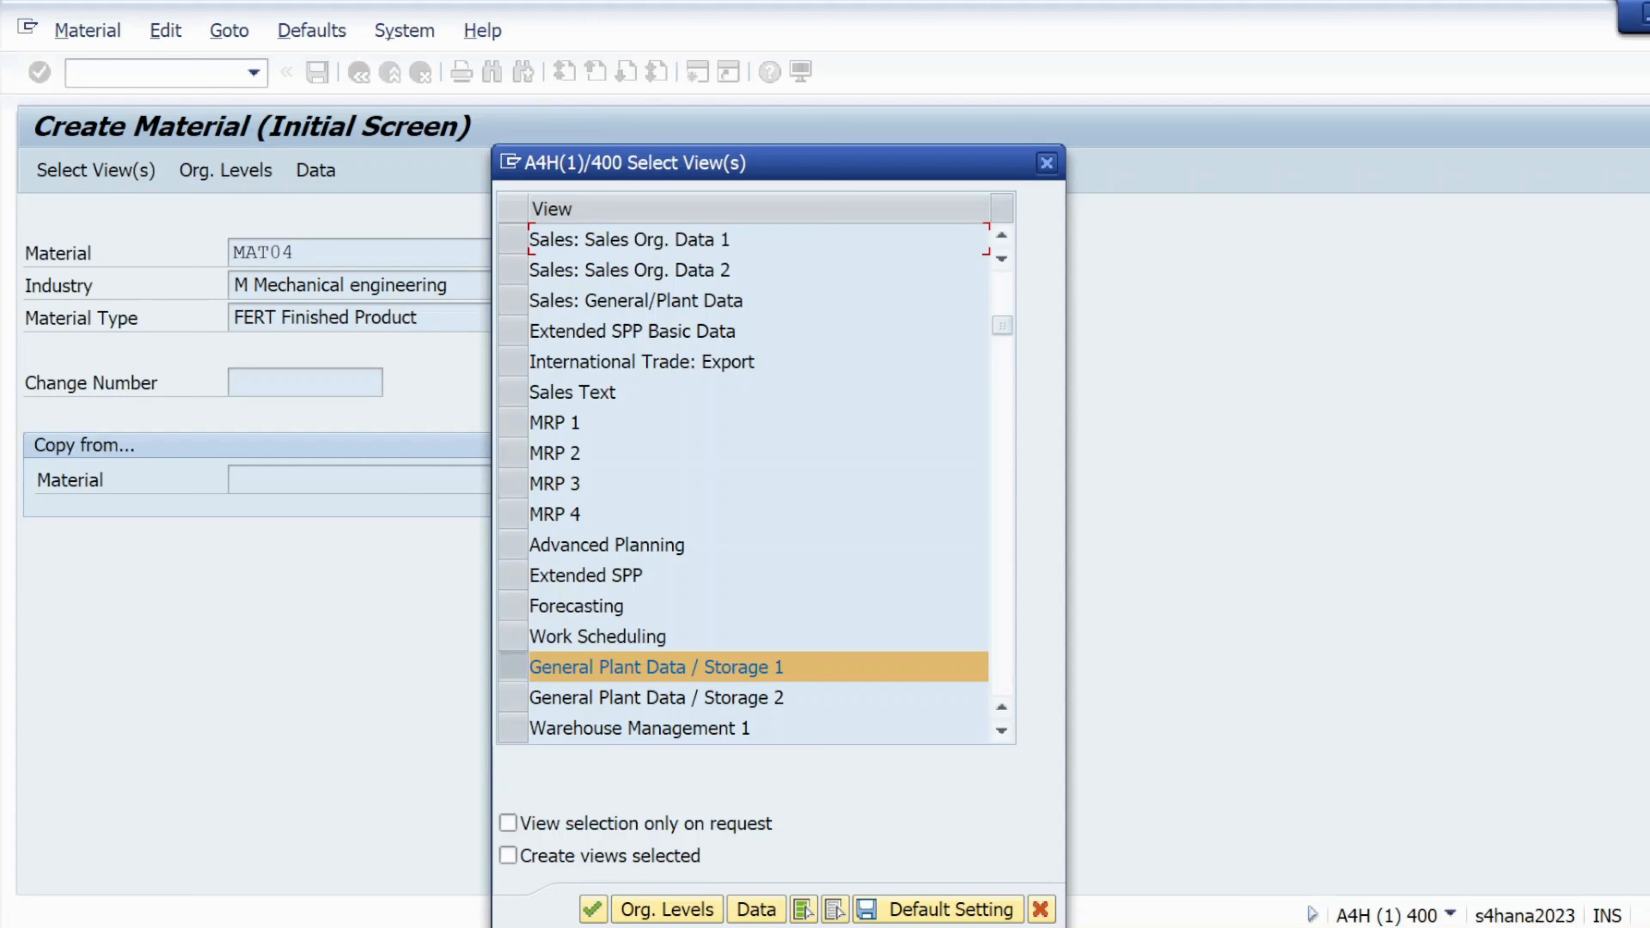
{"action": "scroll", "coordinate": [588, 545], "scroll_direction": "down", "scroll_amount": 1}
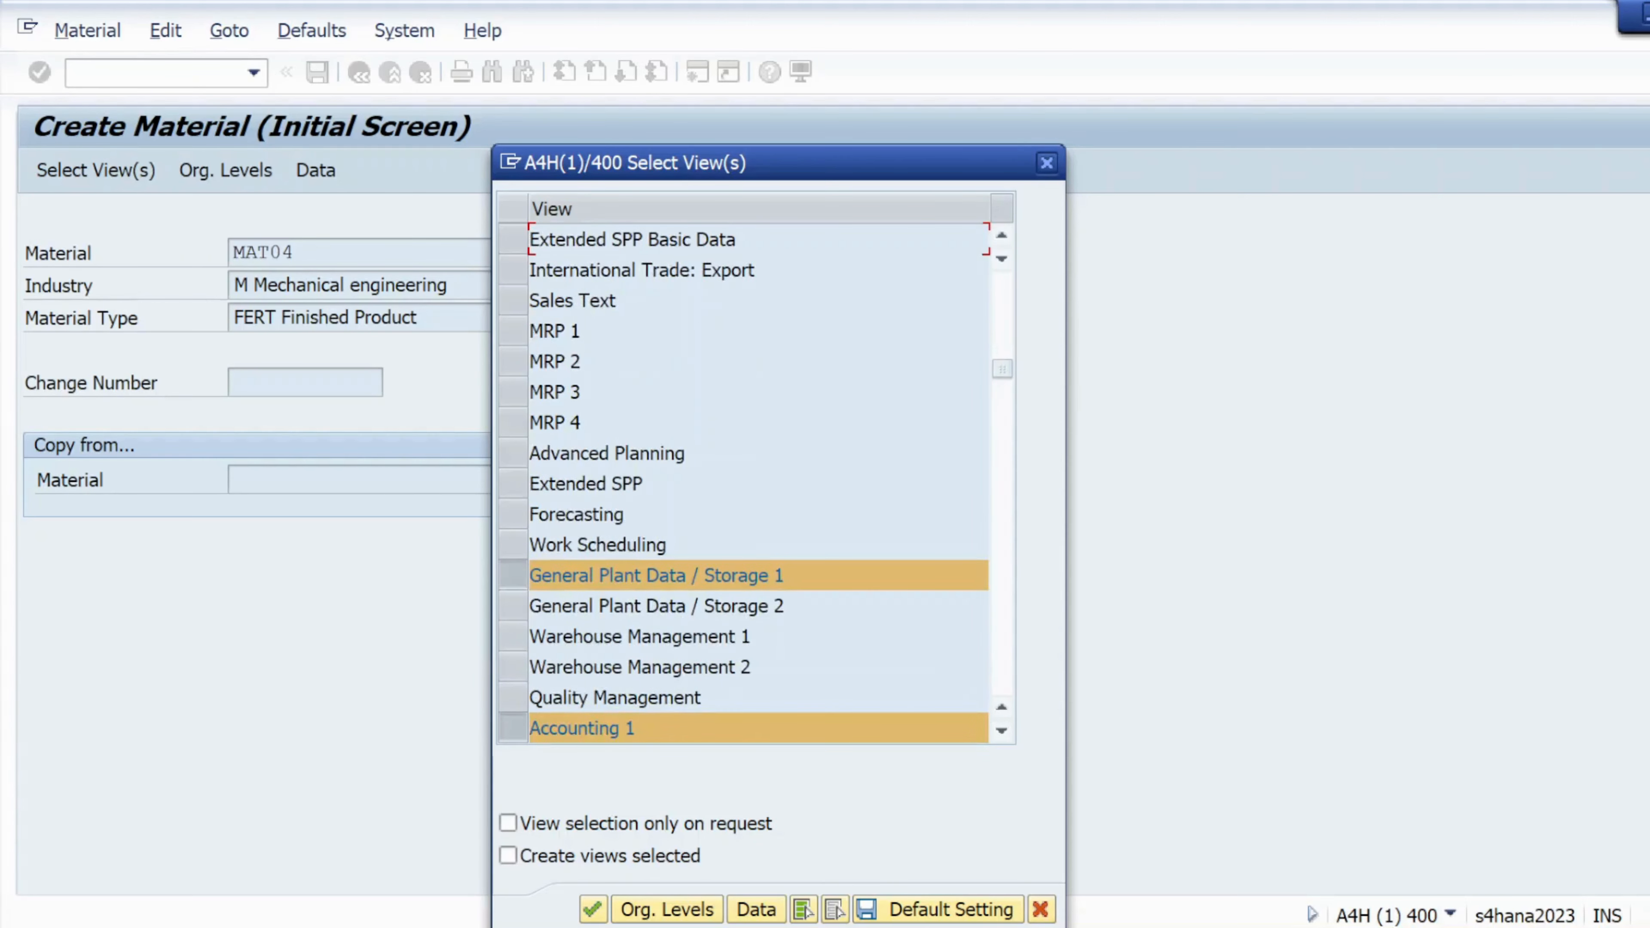
{"action": "scroll", "coordinate": [587, 540], "scroll_direction": "down", "scroll_amount": 1}
{"action": "scroll", "coordinate": [583, 538], "scroll_direction": "down", "scroll_amount": 1}
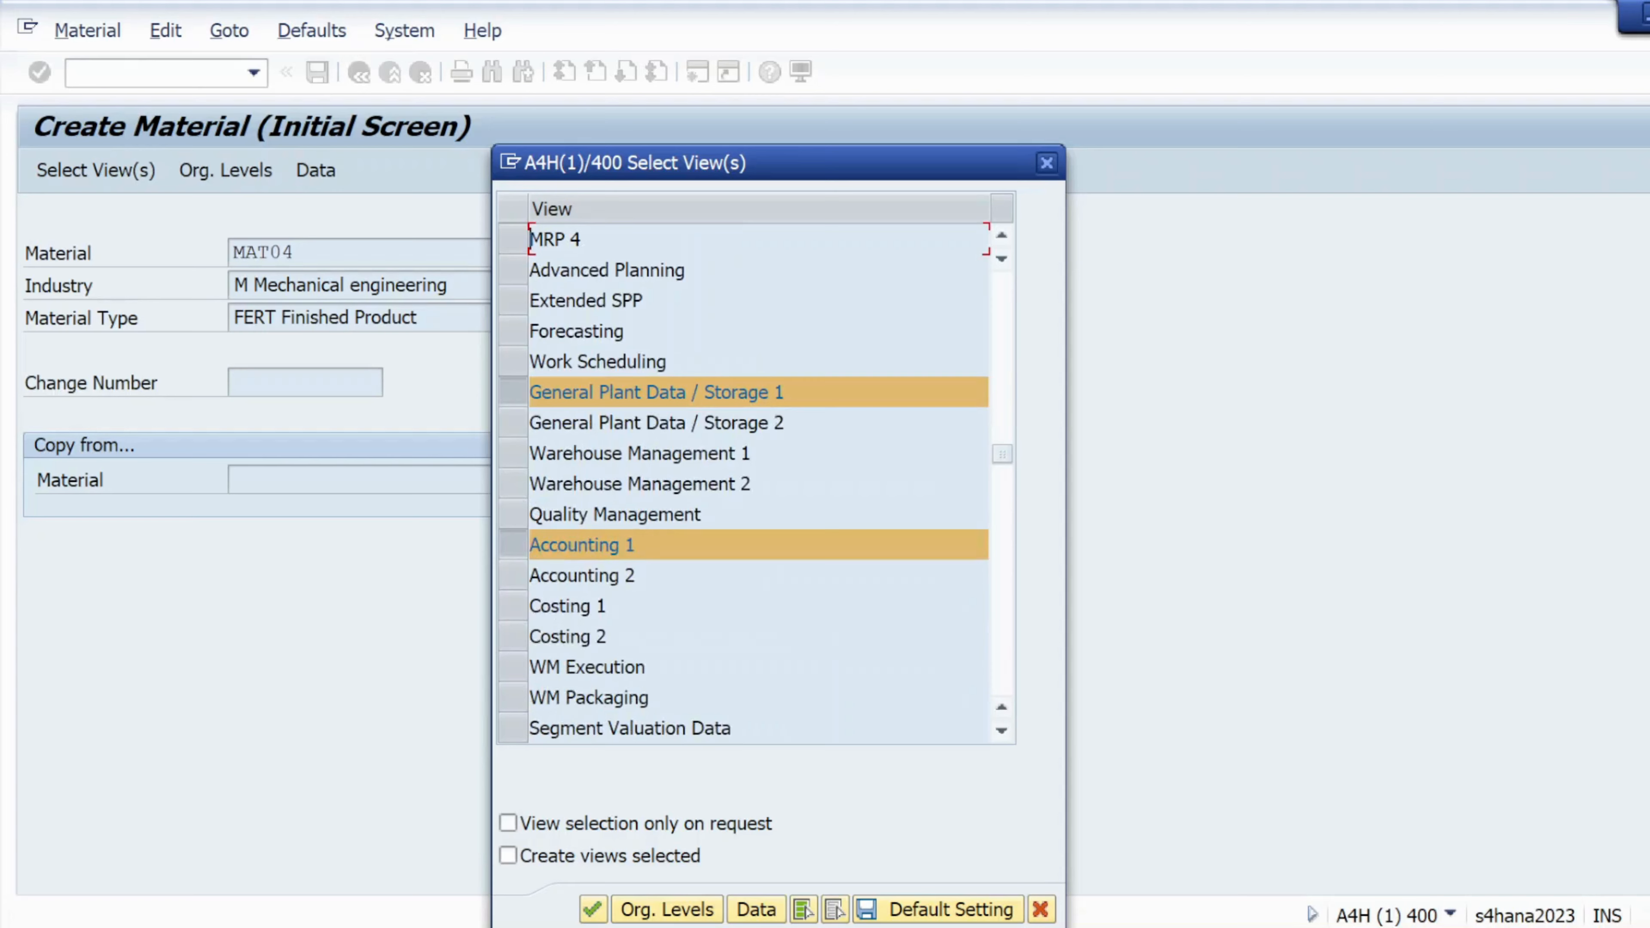
{"action": "scroll", "coordinate": [582, 539], "scroll_direction": "down", "scroll_amount": 2}
{"action": "scroll", "coordinate": [583, 539], "scroll_direction": "up", "scroll_amount": 3}
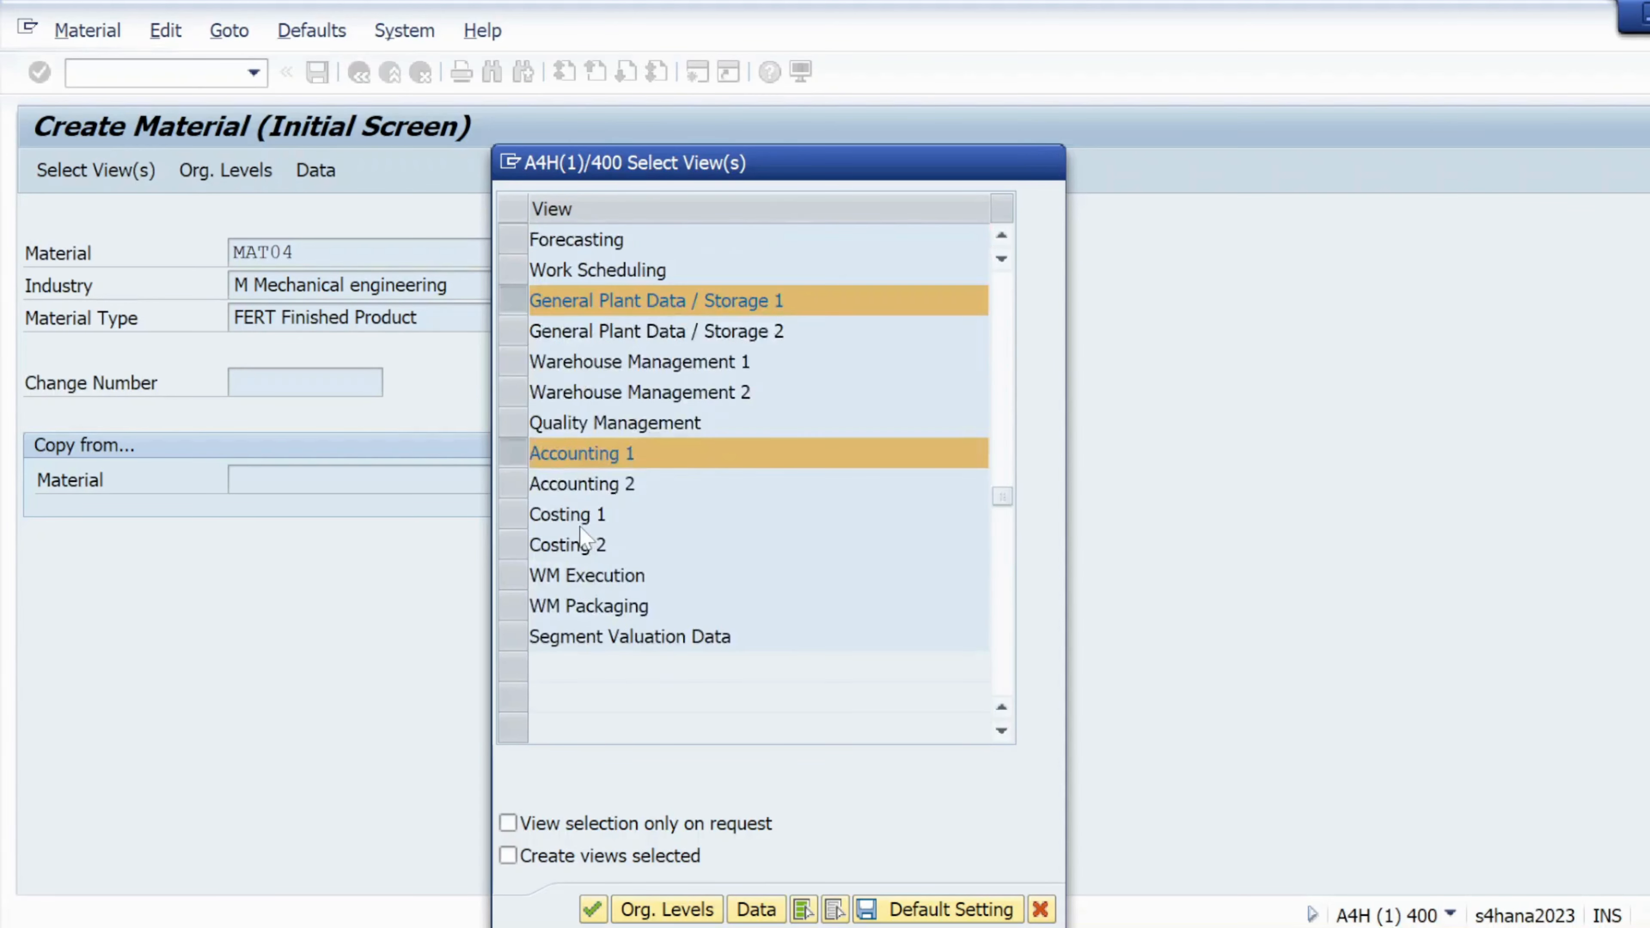
{"action": "scroll", "coordinate": [582, 539], "scroll_direction": "up", "scroll_amount": 3}
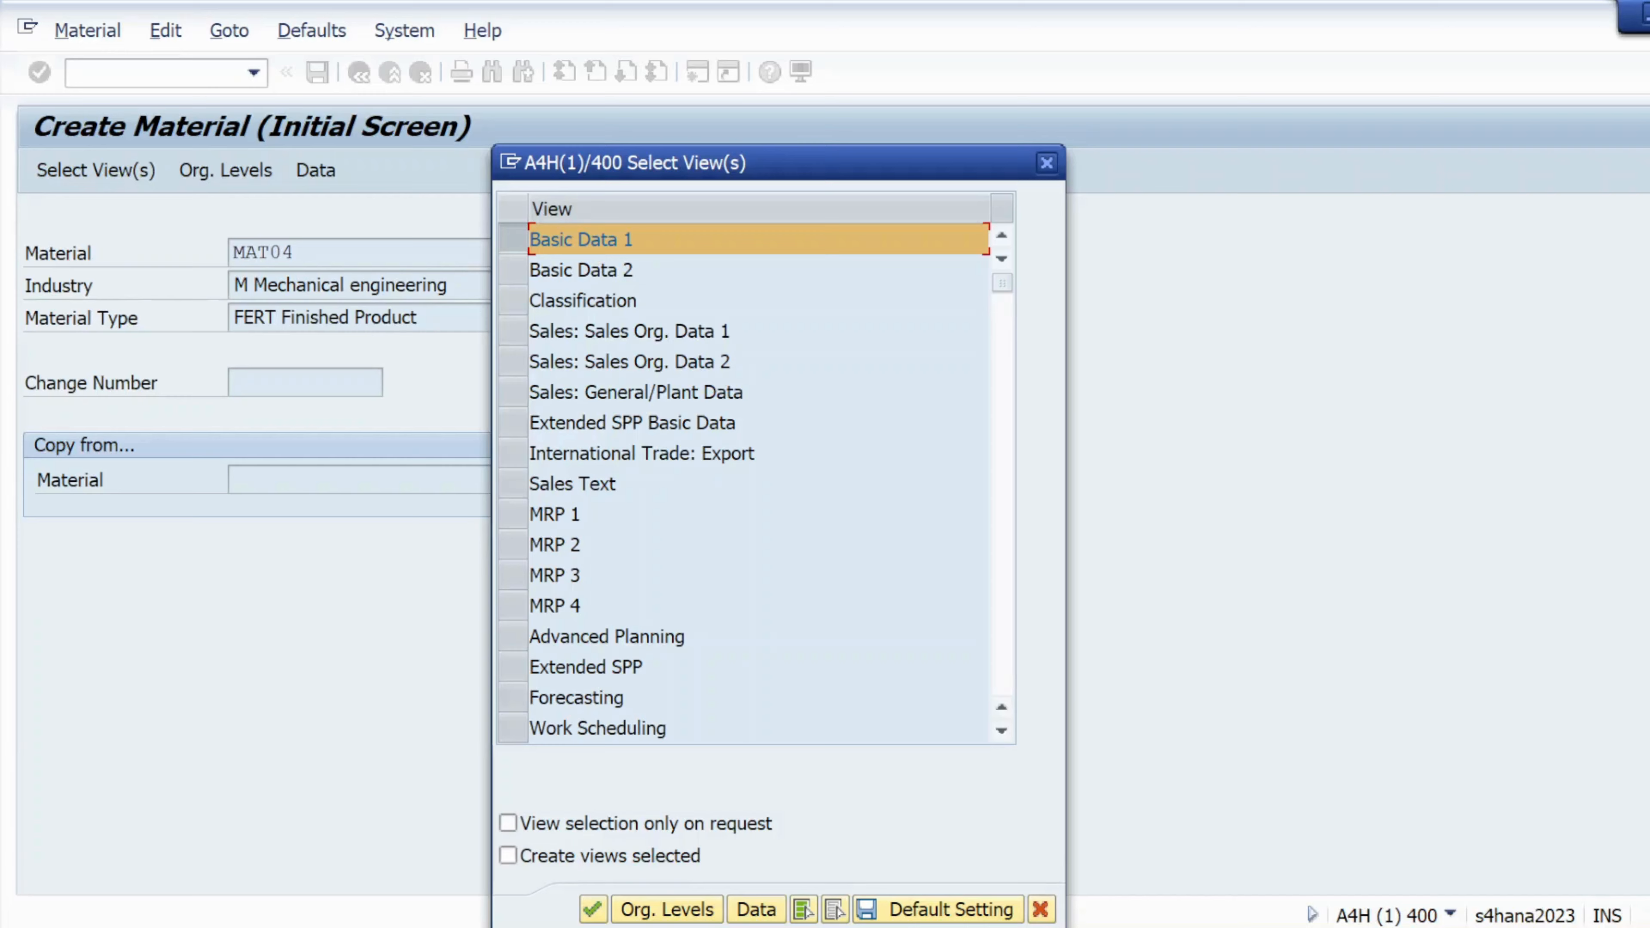
{"action": "scroll", "coordinate": [560, 638], "scroll_direction": "down", "scroll_amount": 1}
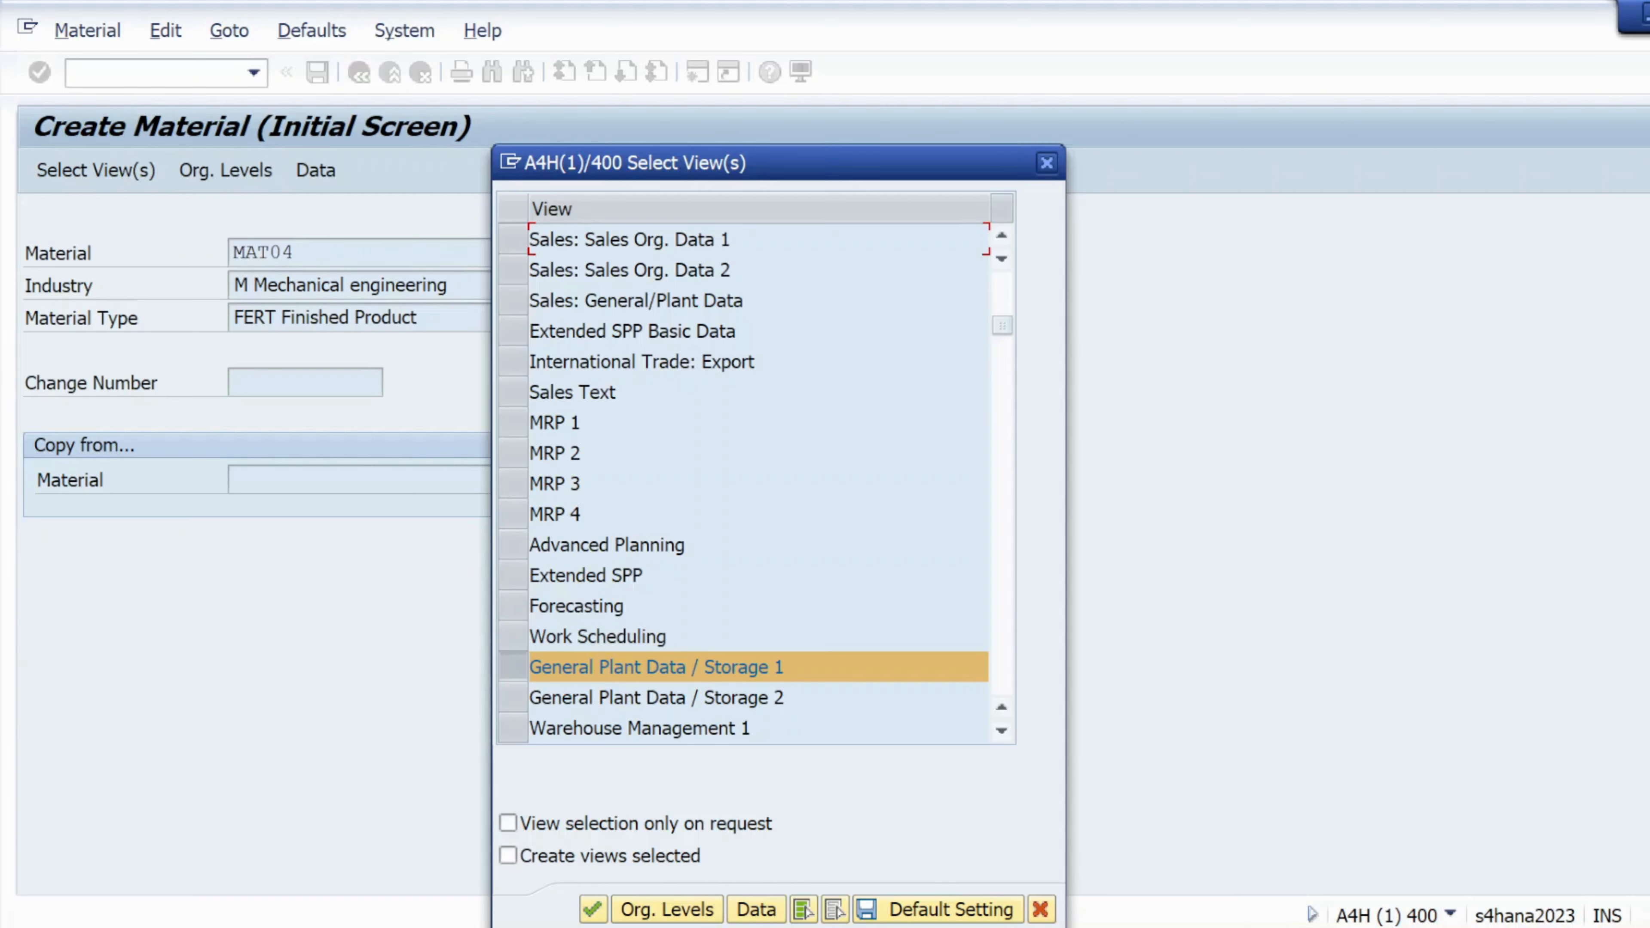
{"action": "scroll", "coordinate": [584, 662], "scroll_direction": "down", "scroll_amount": 1}
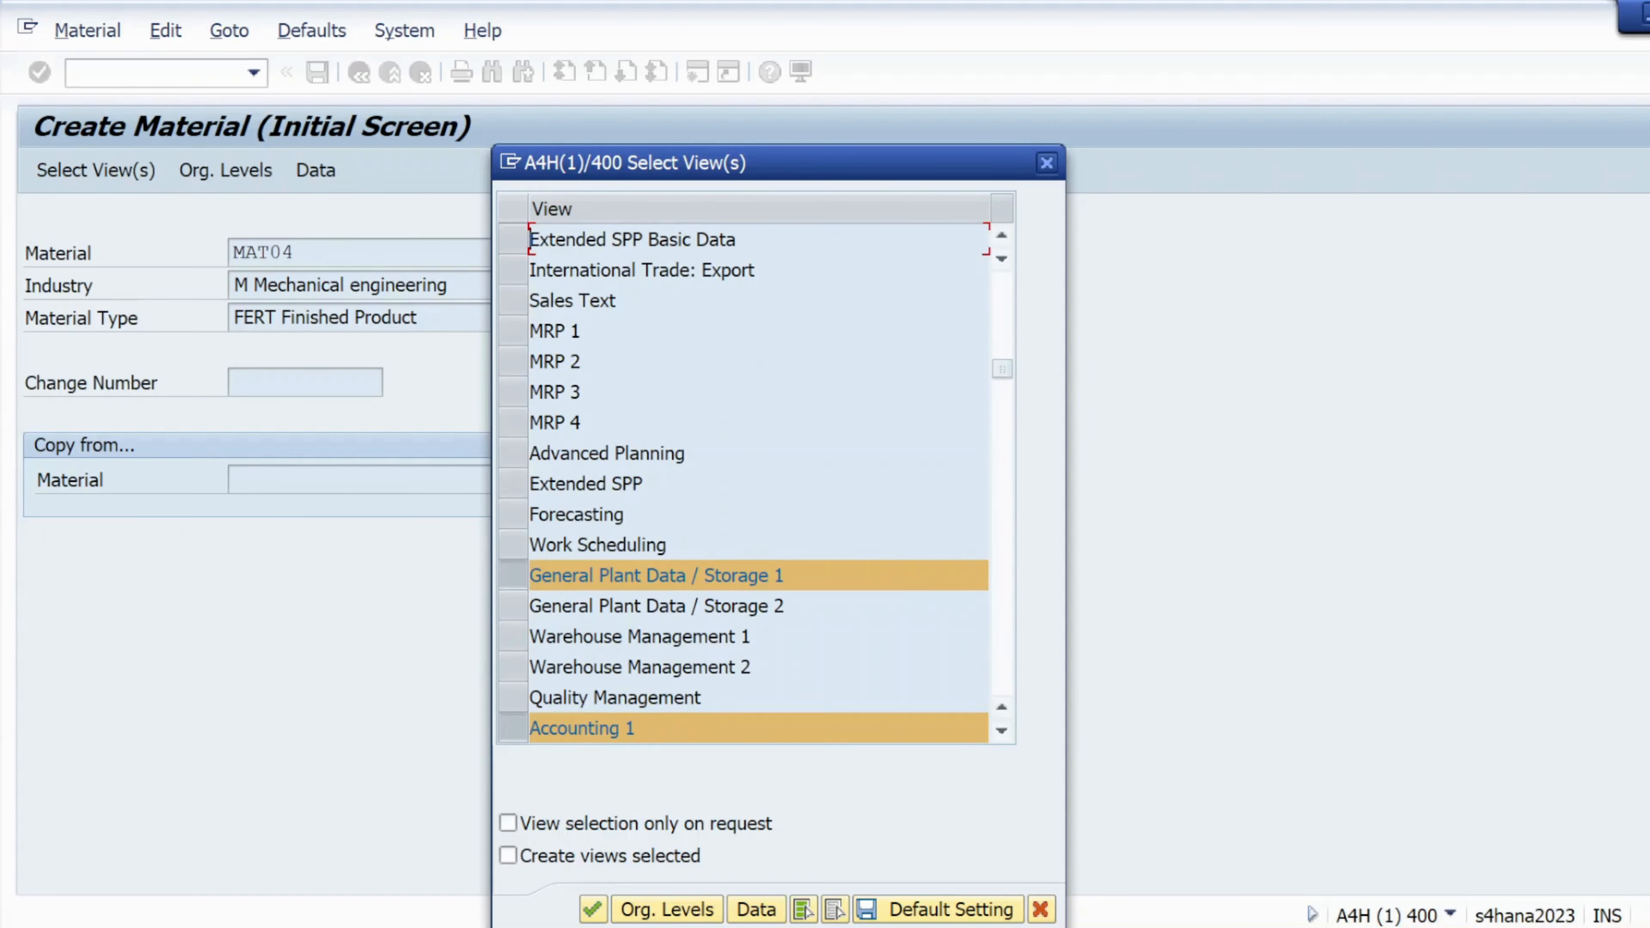
{"action": "scroll", "coordinate": [584, 661], "scroll_direction": "down", "scroll_amount": 1}
{"action": "scroll", "coordinate": [584, 661], "scroll_direction": "down", "scroll_amount": 1}
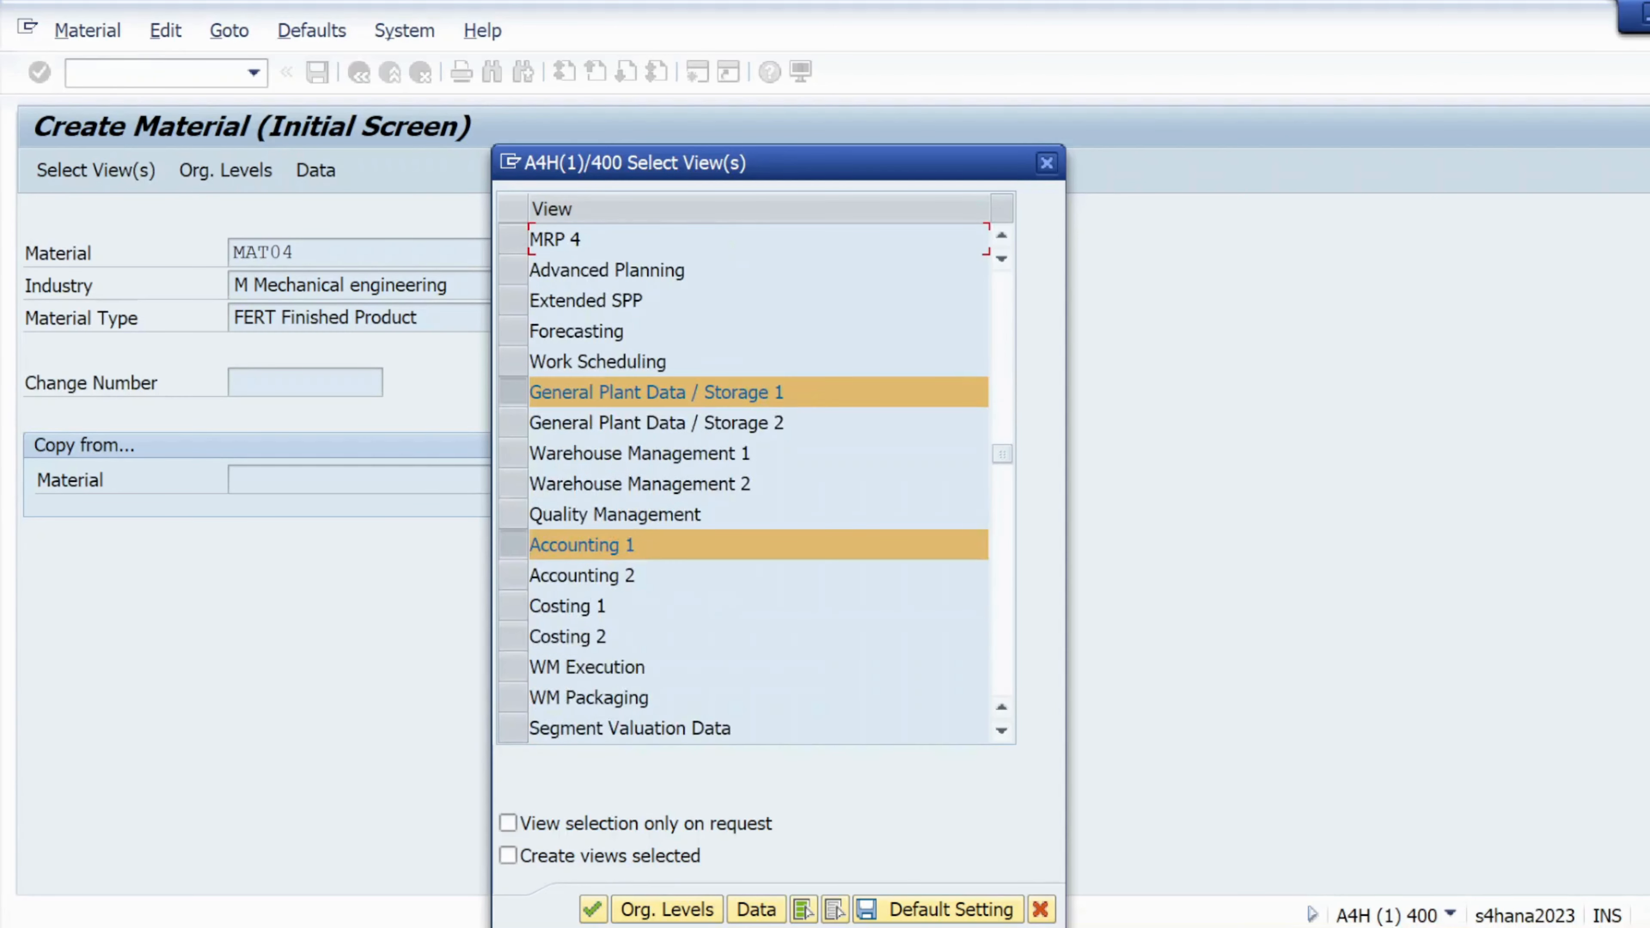
{"action": "scroll", "coordinate": [583, 666], "scroll_direction": "down", "scroll_amount": 1}
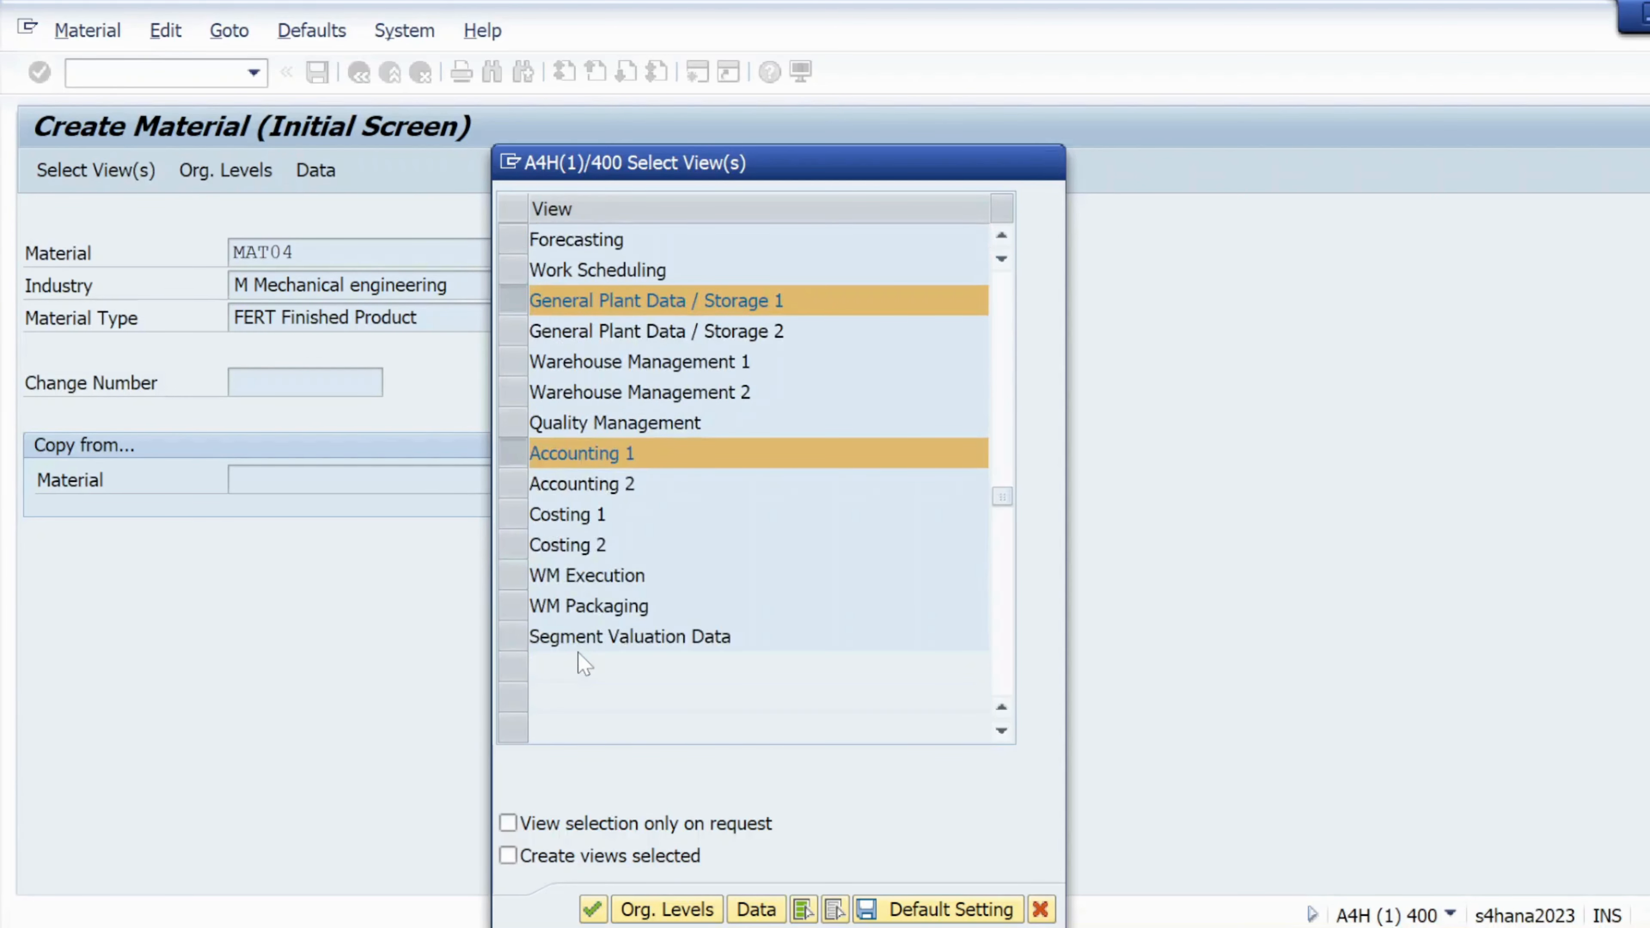
{"action": "scroll", "coordinate": [583, 666], "scroll_direction": "up", "scroll_amount": 1}
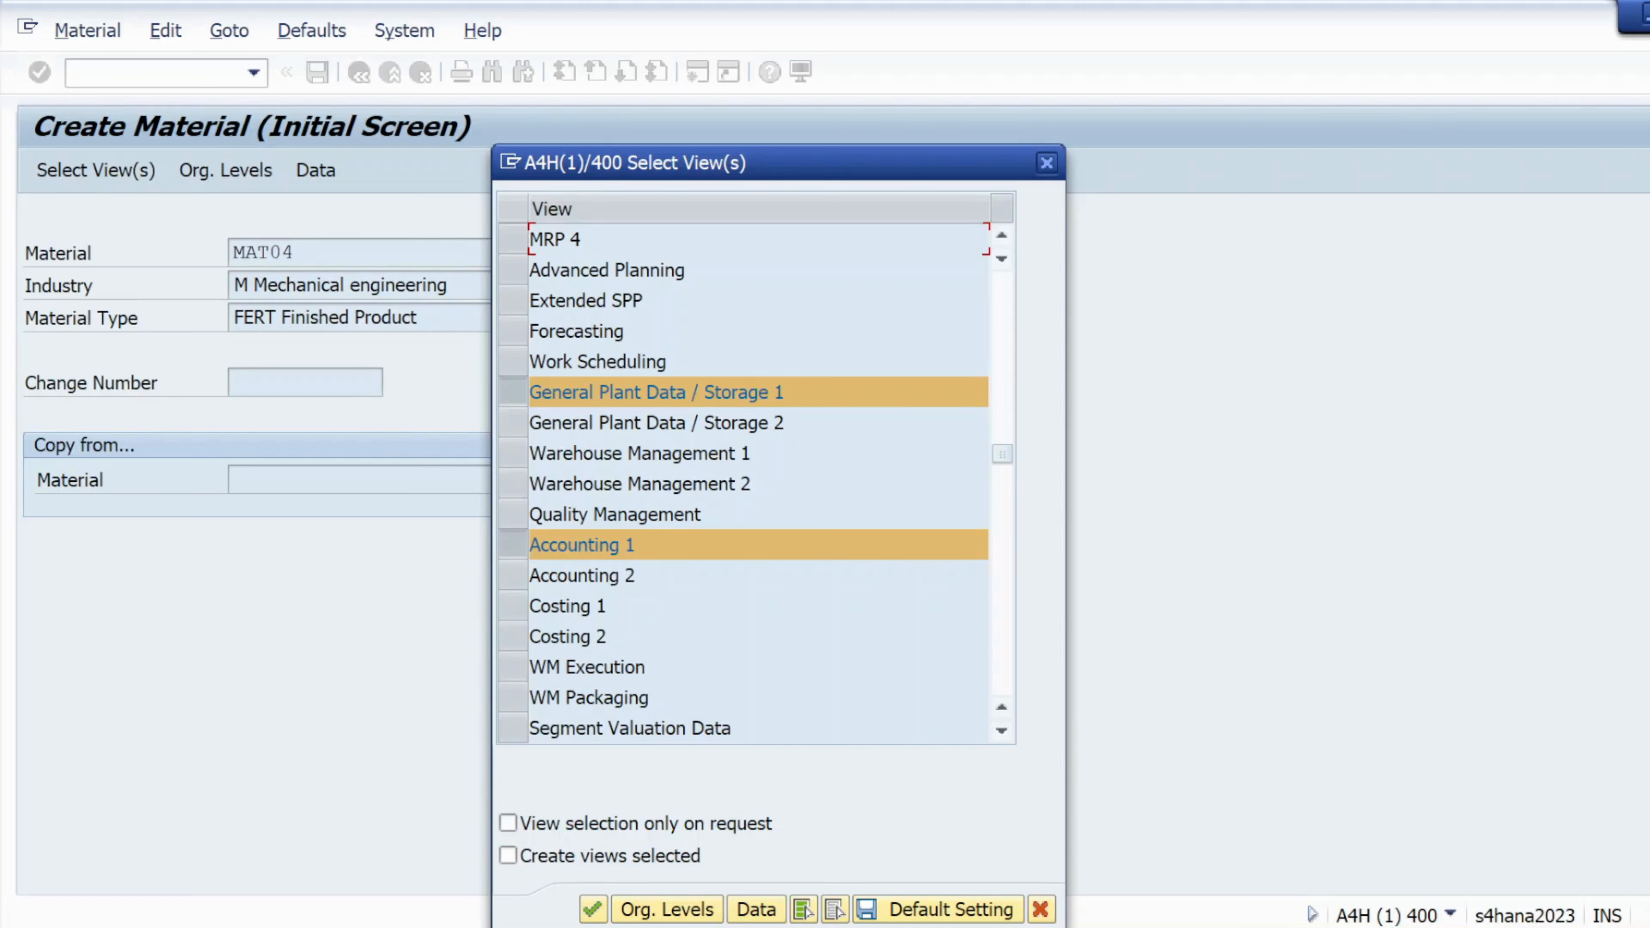
Try the ROH Raw materials type, marking Basic Data 1 and Purchasing views, then close
{"action": "left_click", "coordinate": [1045, 163]}
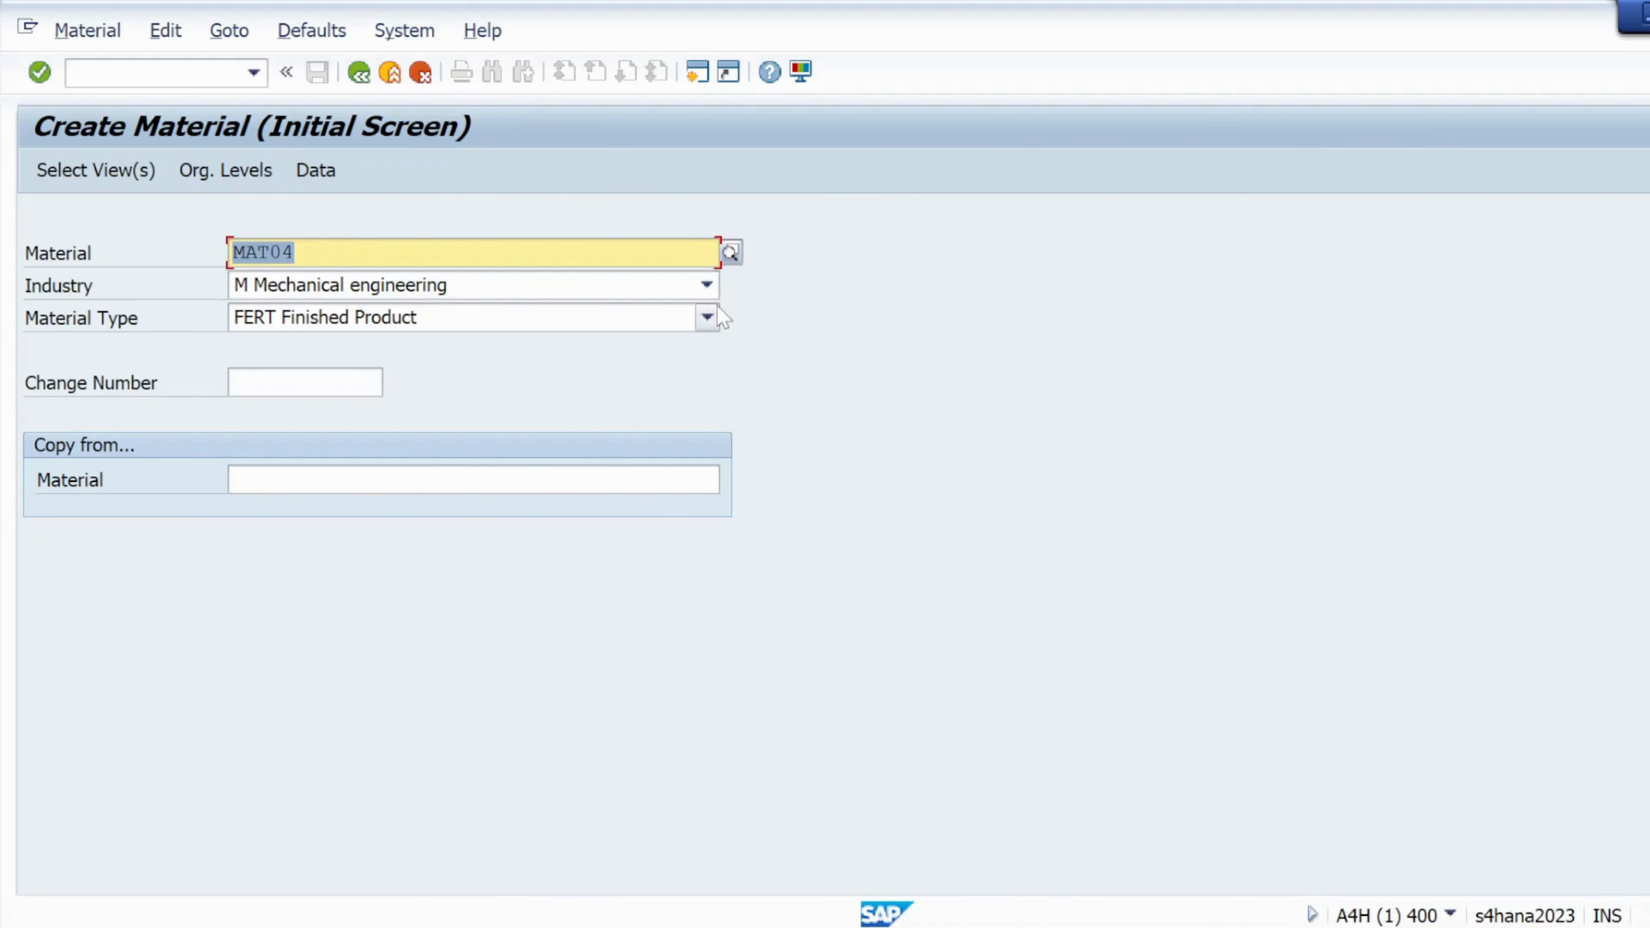
{"action": "left_click", "coordinate": [706, 317]}
{"action": "scroll", "coordinate": [372, 434], "scroll_direction": "down", "scroll_amount": 4}
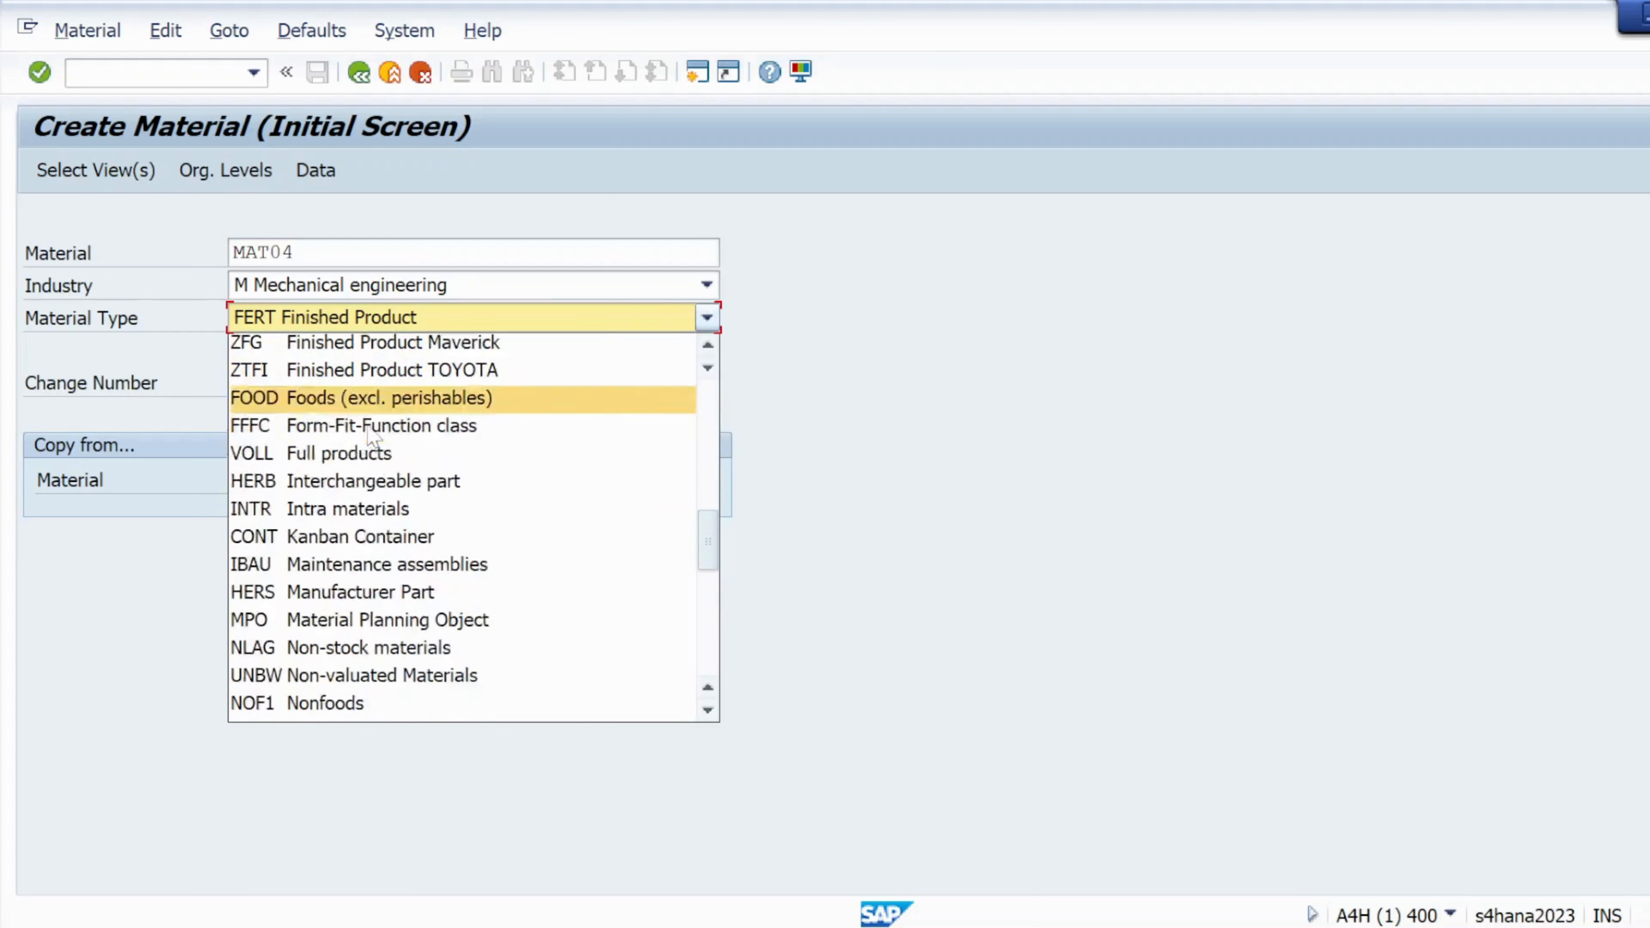
{"action": "left_click", "coordinate": [335, 709]}
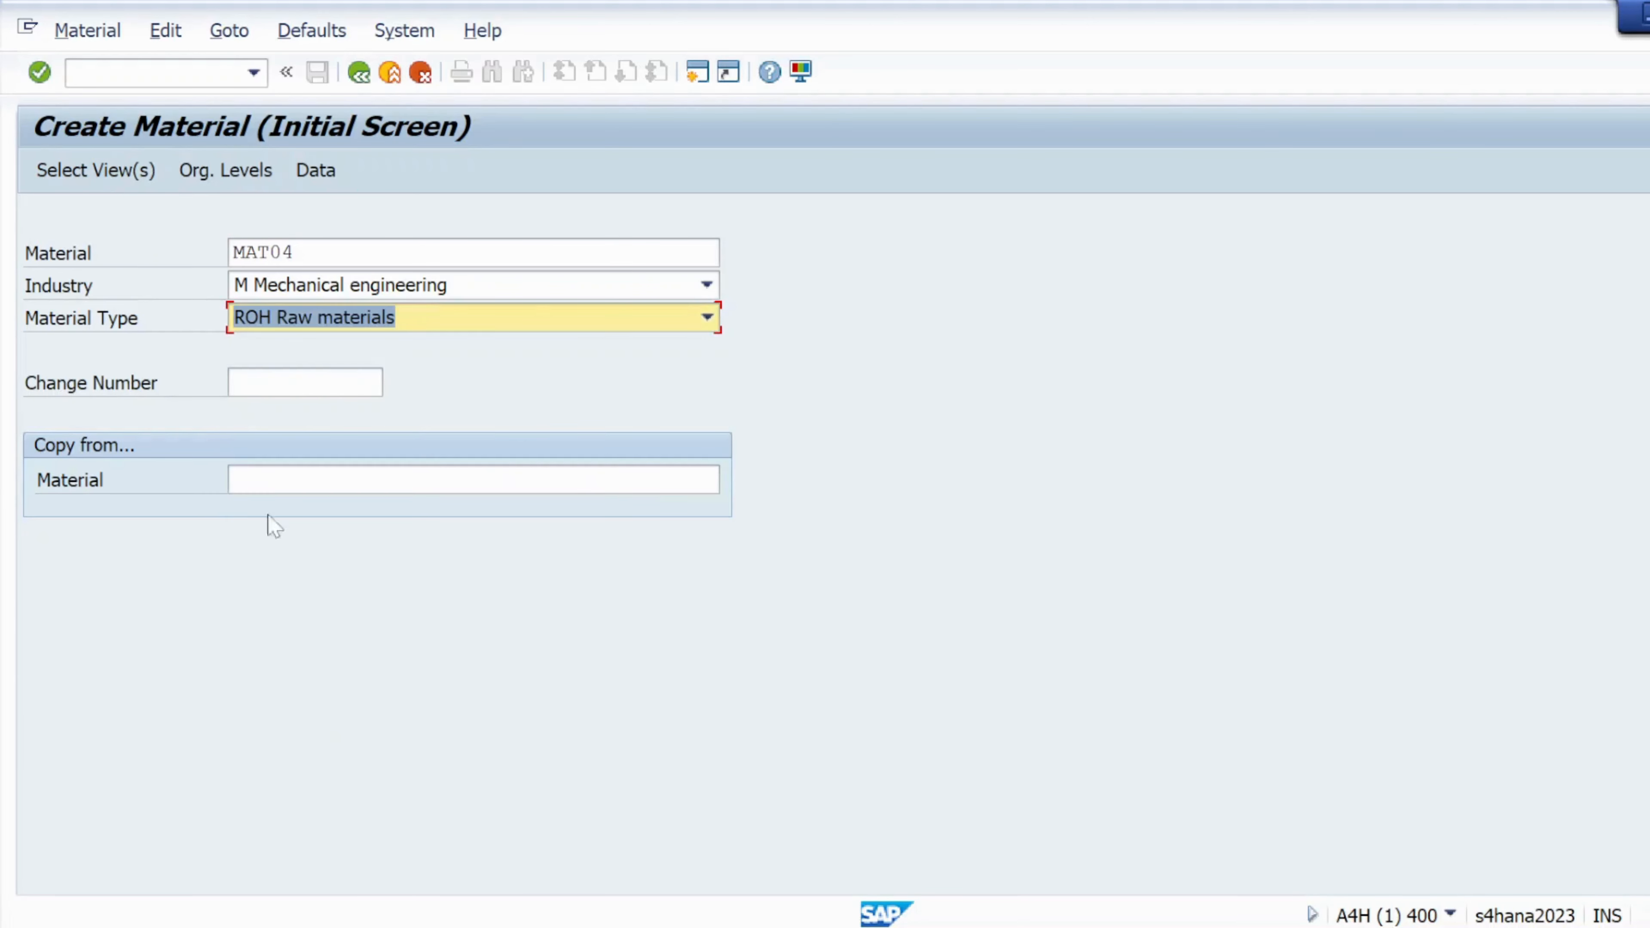
{"action": "left_click", "coordinate": [110, 177]}
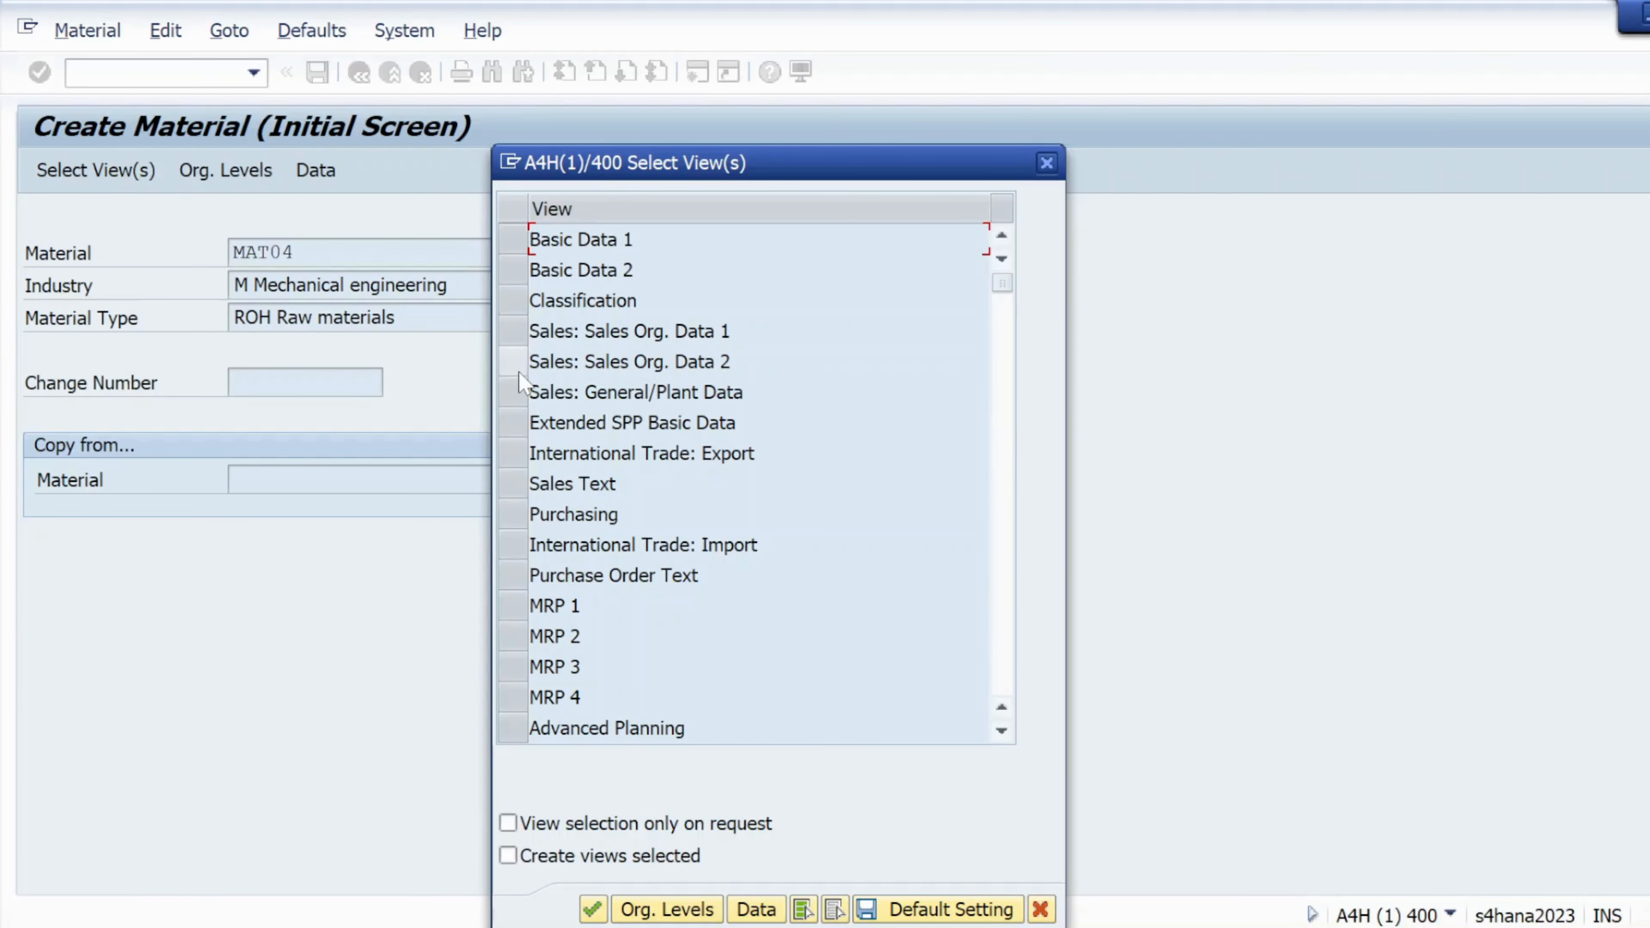
{"action": "left_click", "coordinate": [512, 239]}
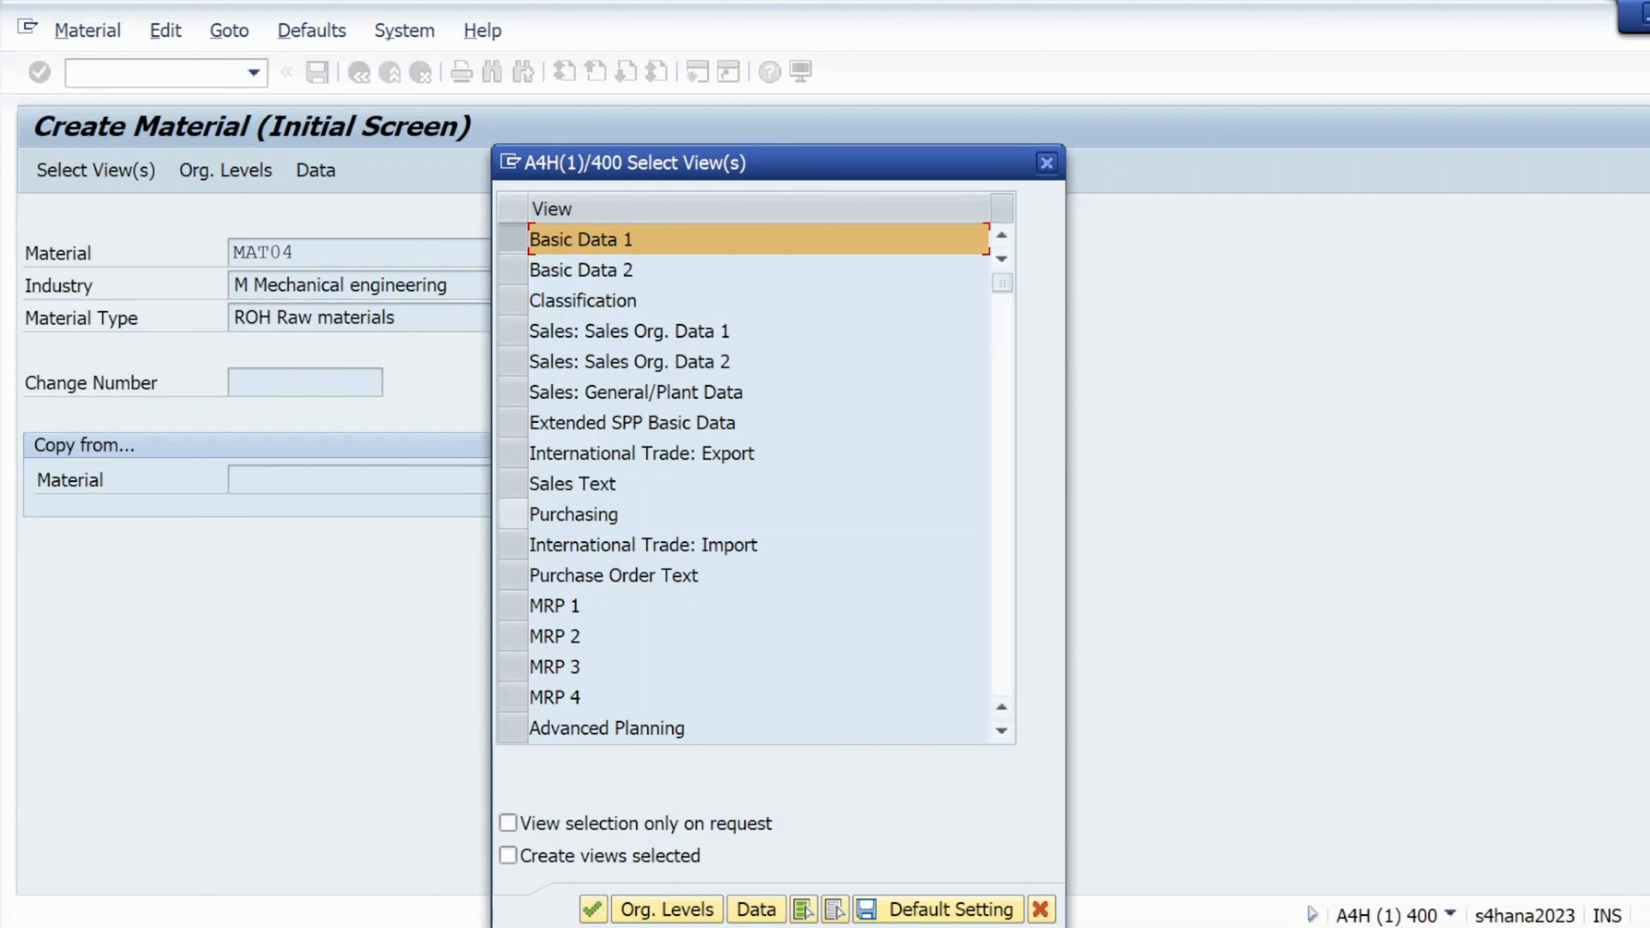
{"action": "left_click", "coordinate": [513, 514]}
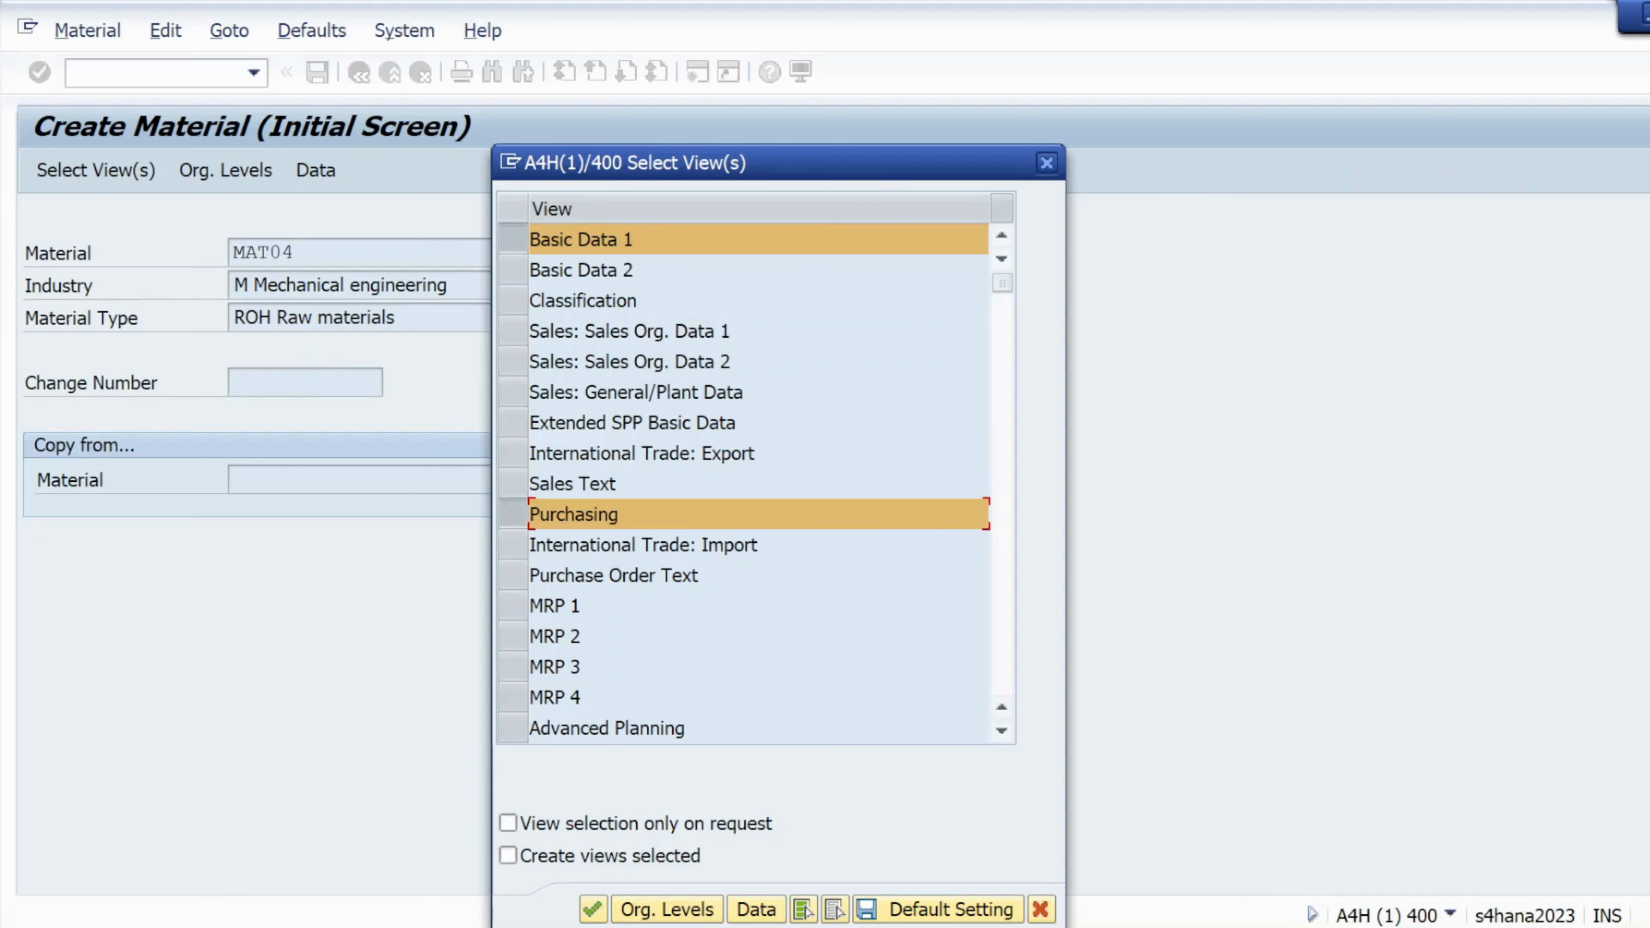
{"action": "left_click", "coordinate": [1047, 164]}
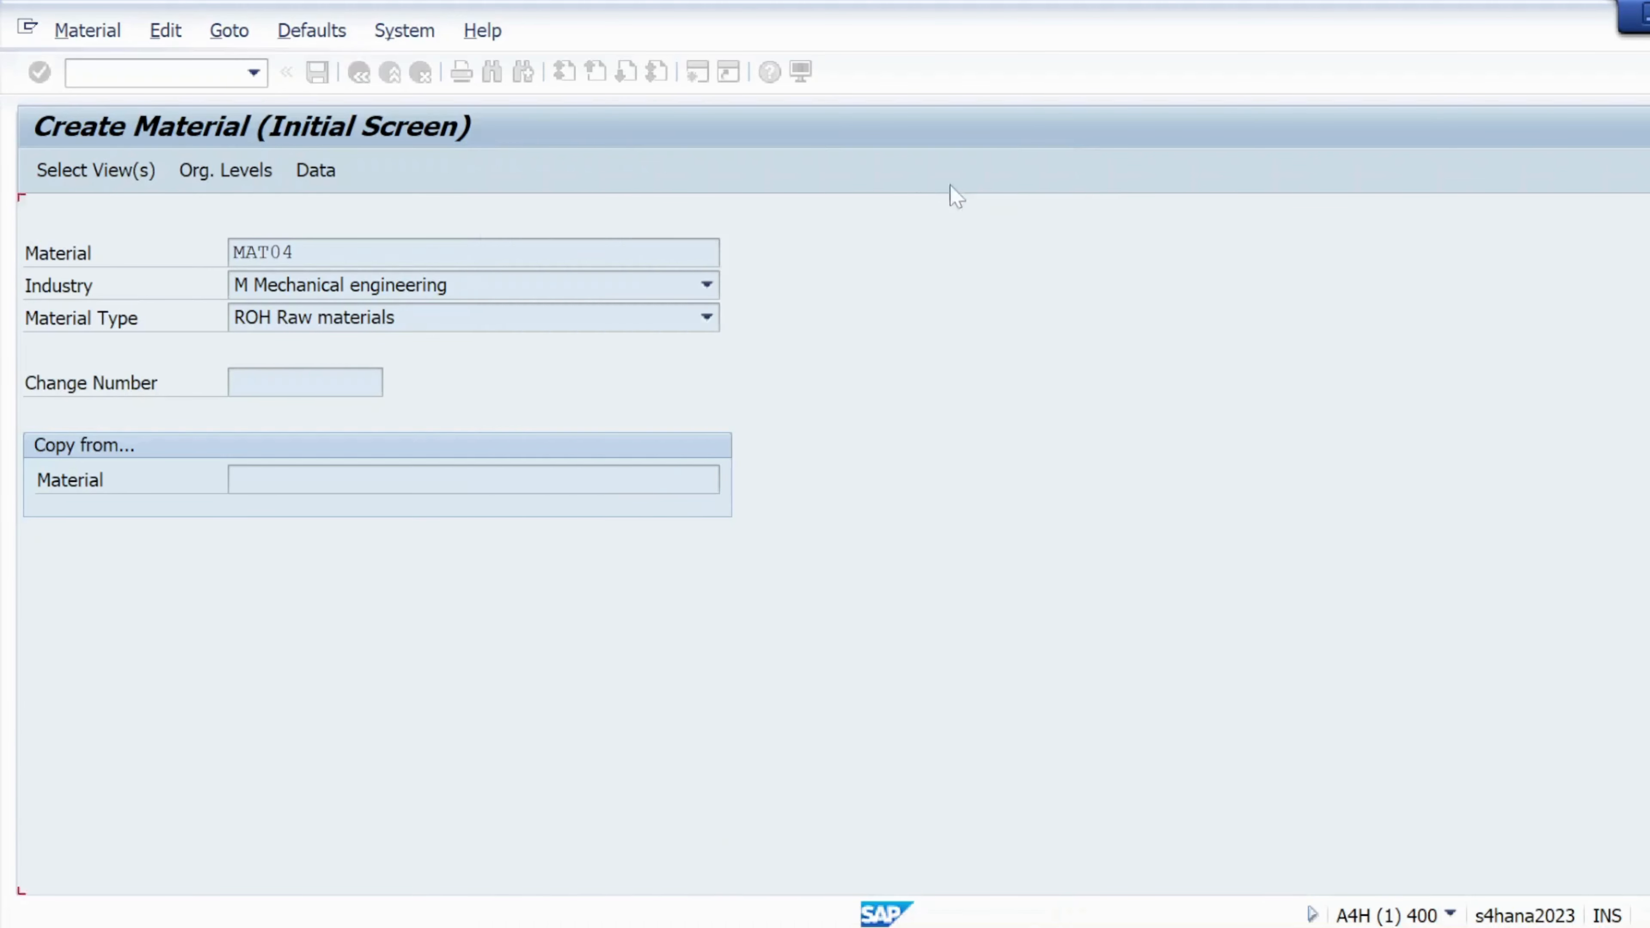
Reset the material type to FERT Finished Product and reopen the view selection
{"action": "left_click", "coordinate": [706, 318]}
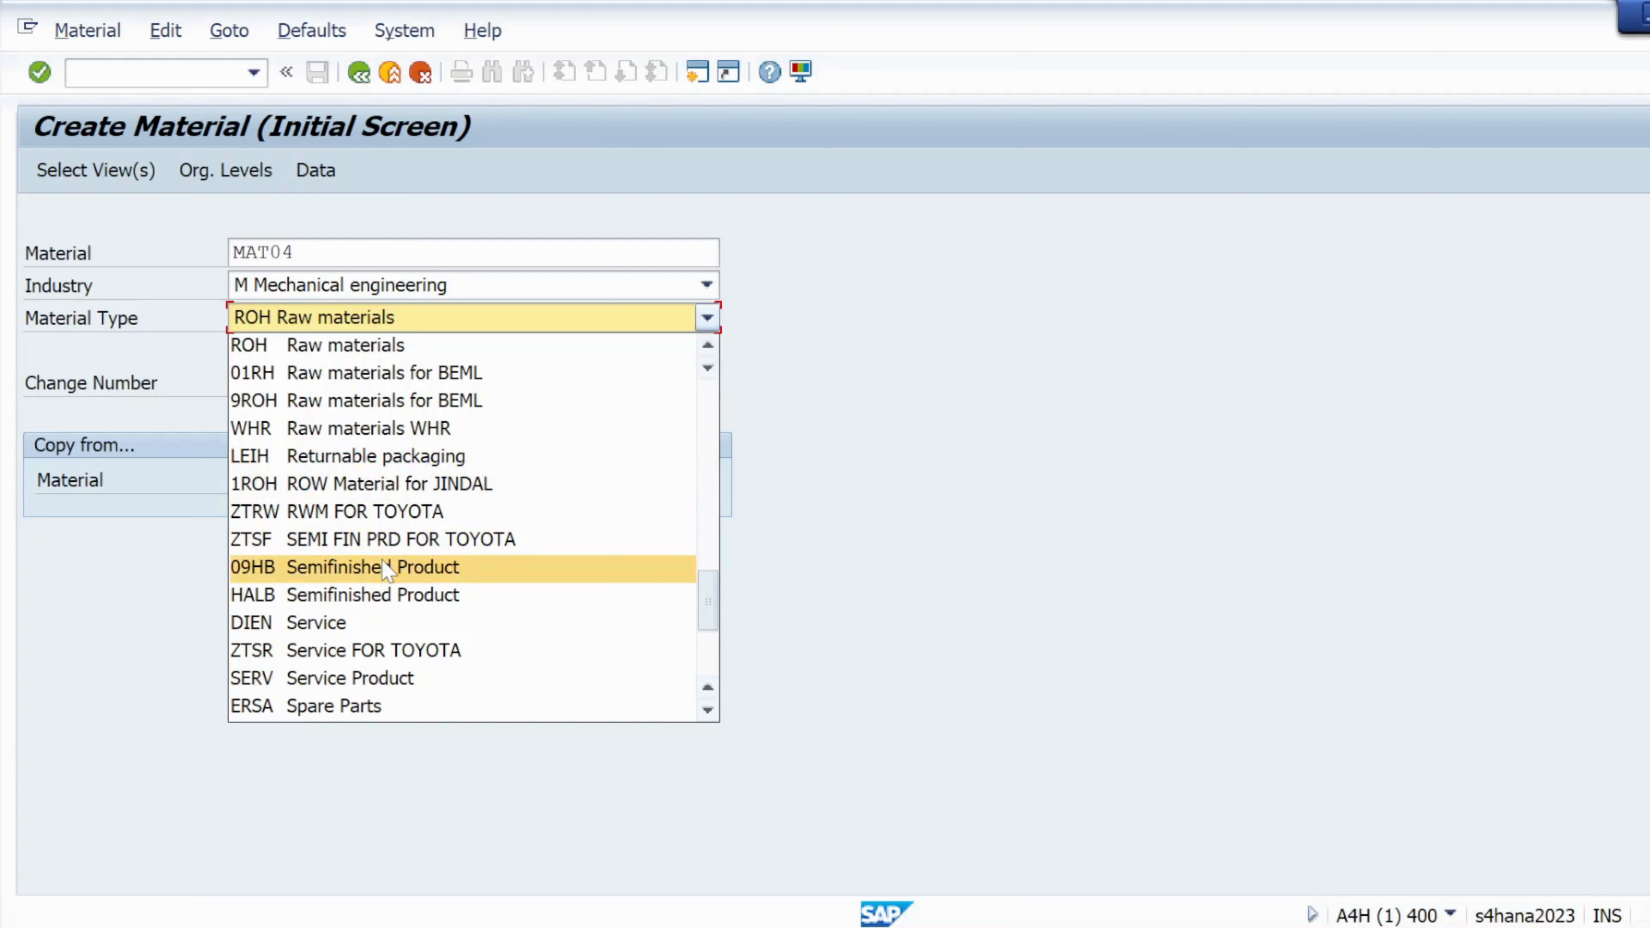
{"action": "scroll", "coordinate": [388, 572], "scroll_direction": "up", "scroll_amount": 10}
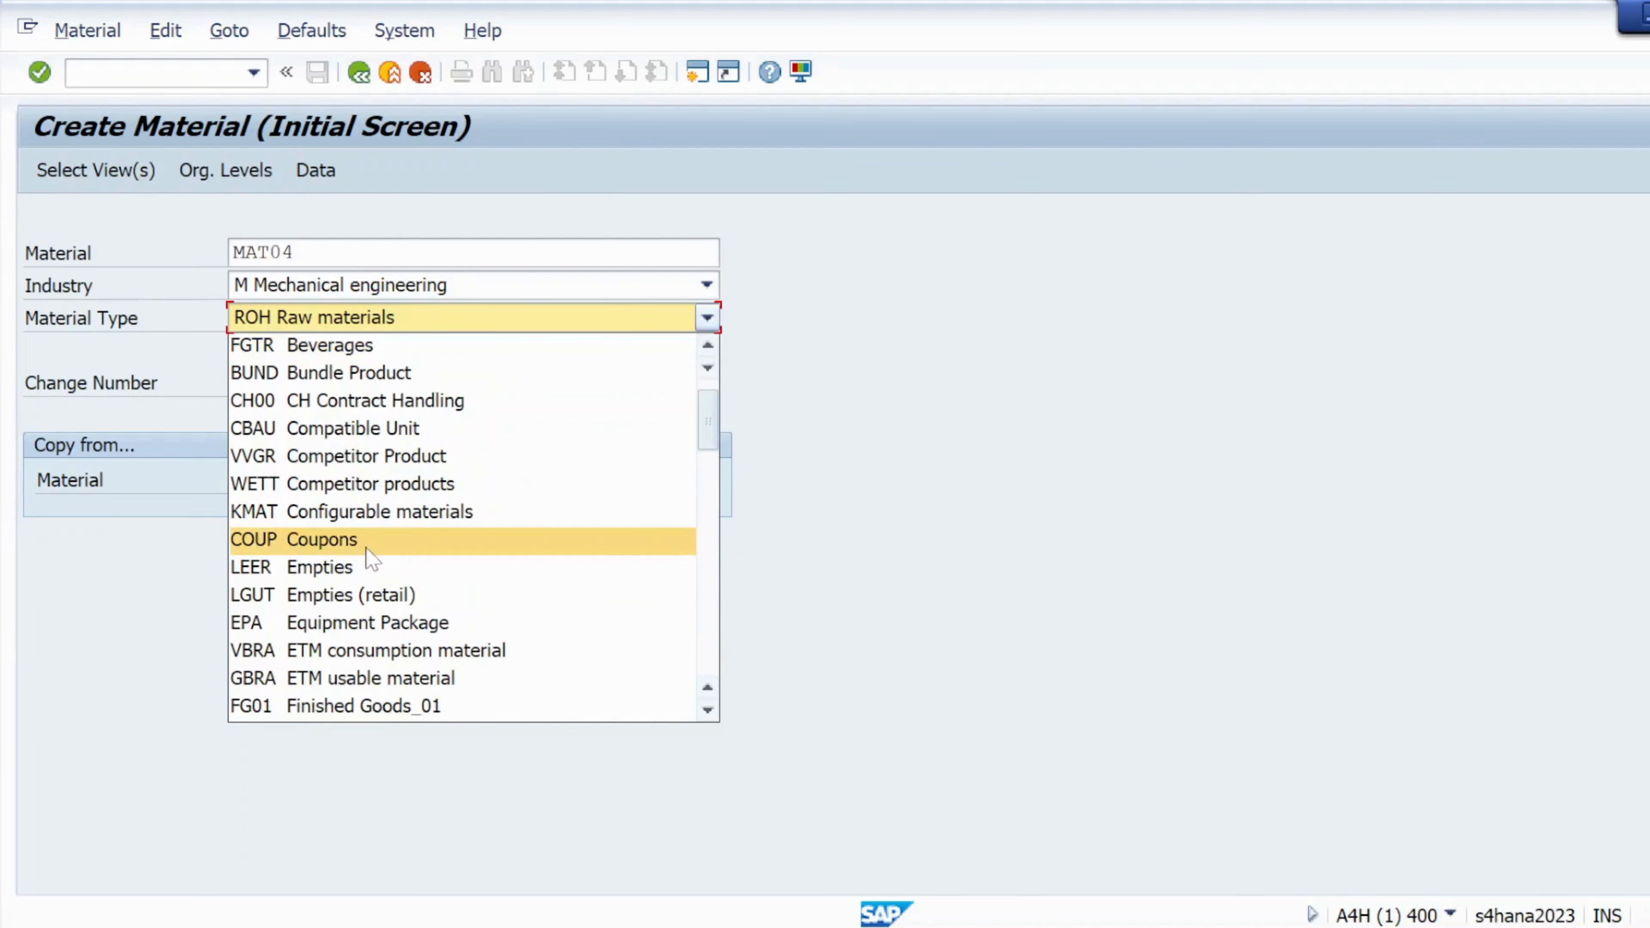
{"action": "scroll", "coordinate": [364, 617], "scroll_direction": "down", "scroll_amount": 2}
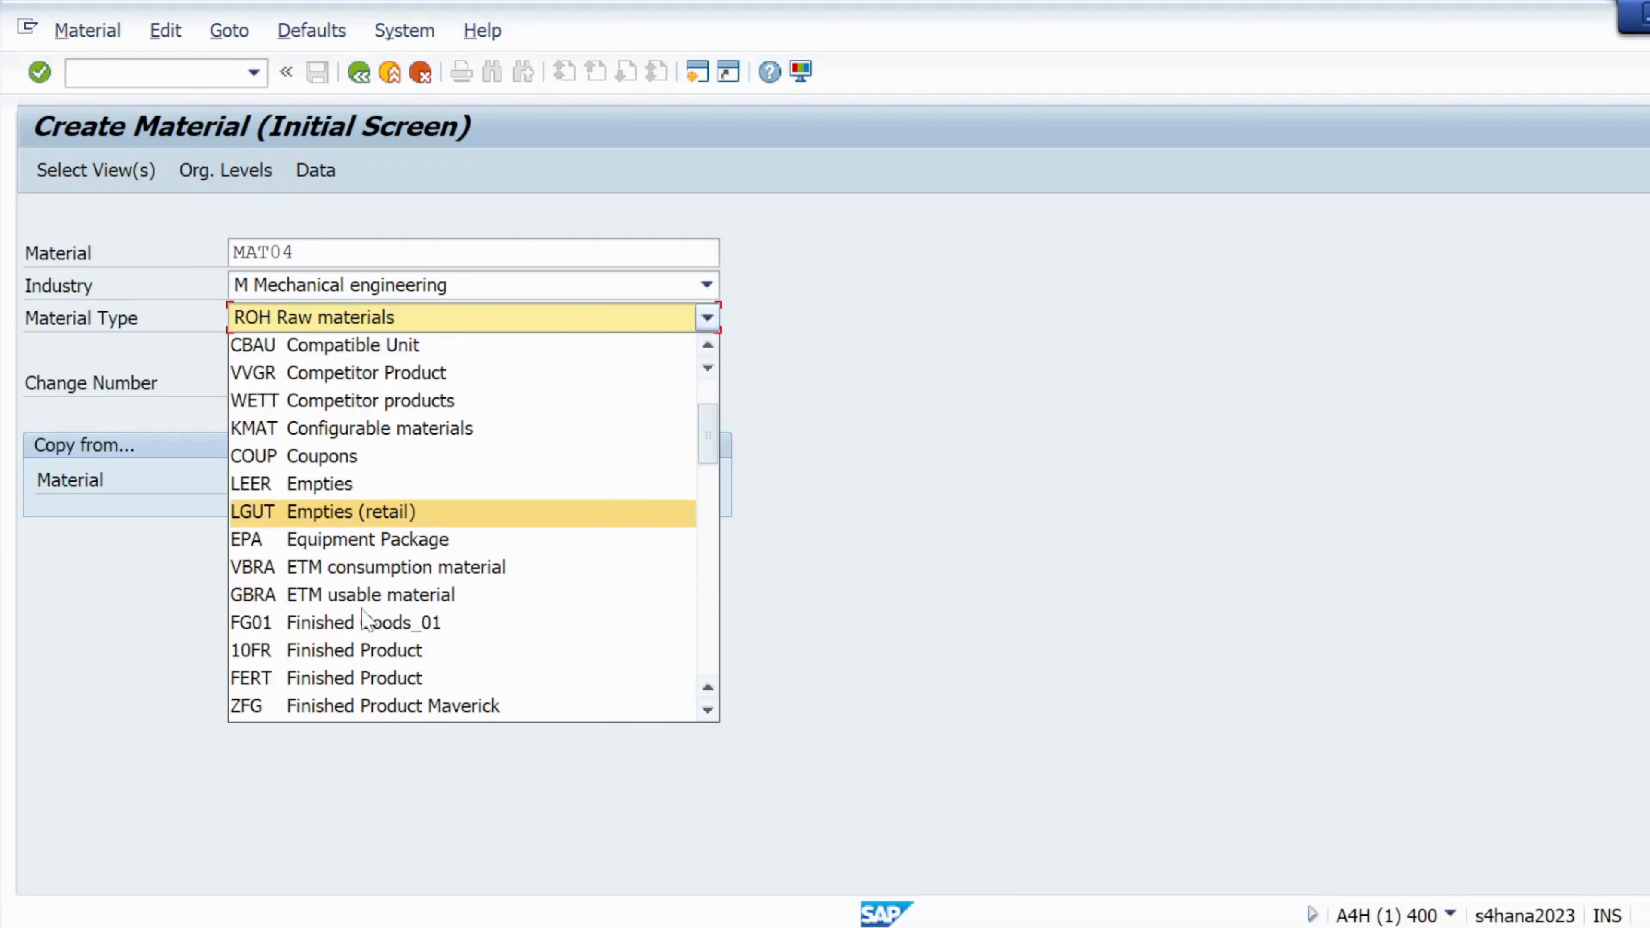
{"action": "left_click", "coordinate": [286, 603]}
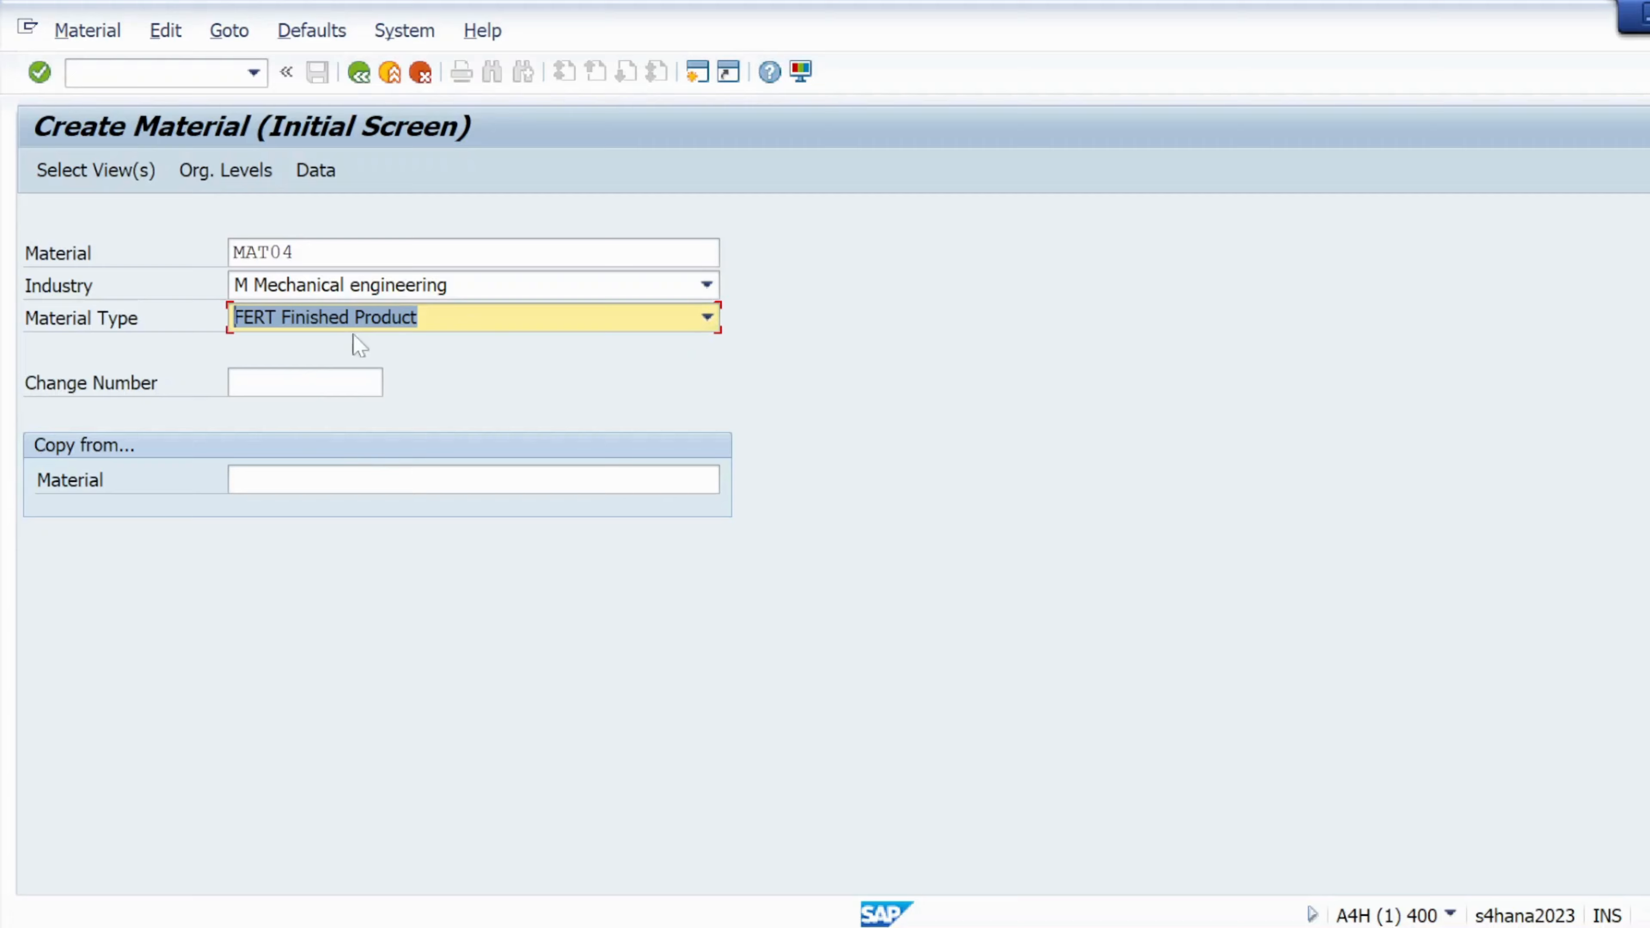
{"action": "left_click", "coordinate": [66, 181]}
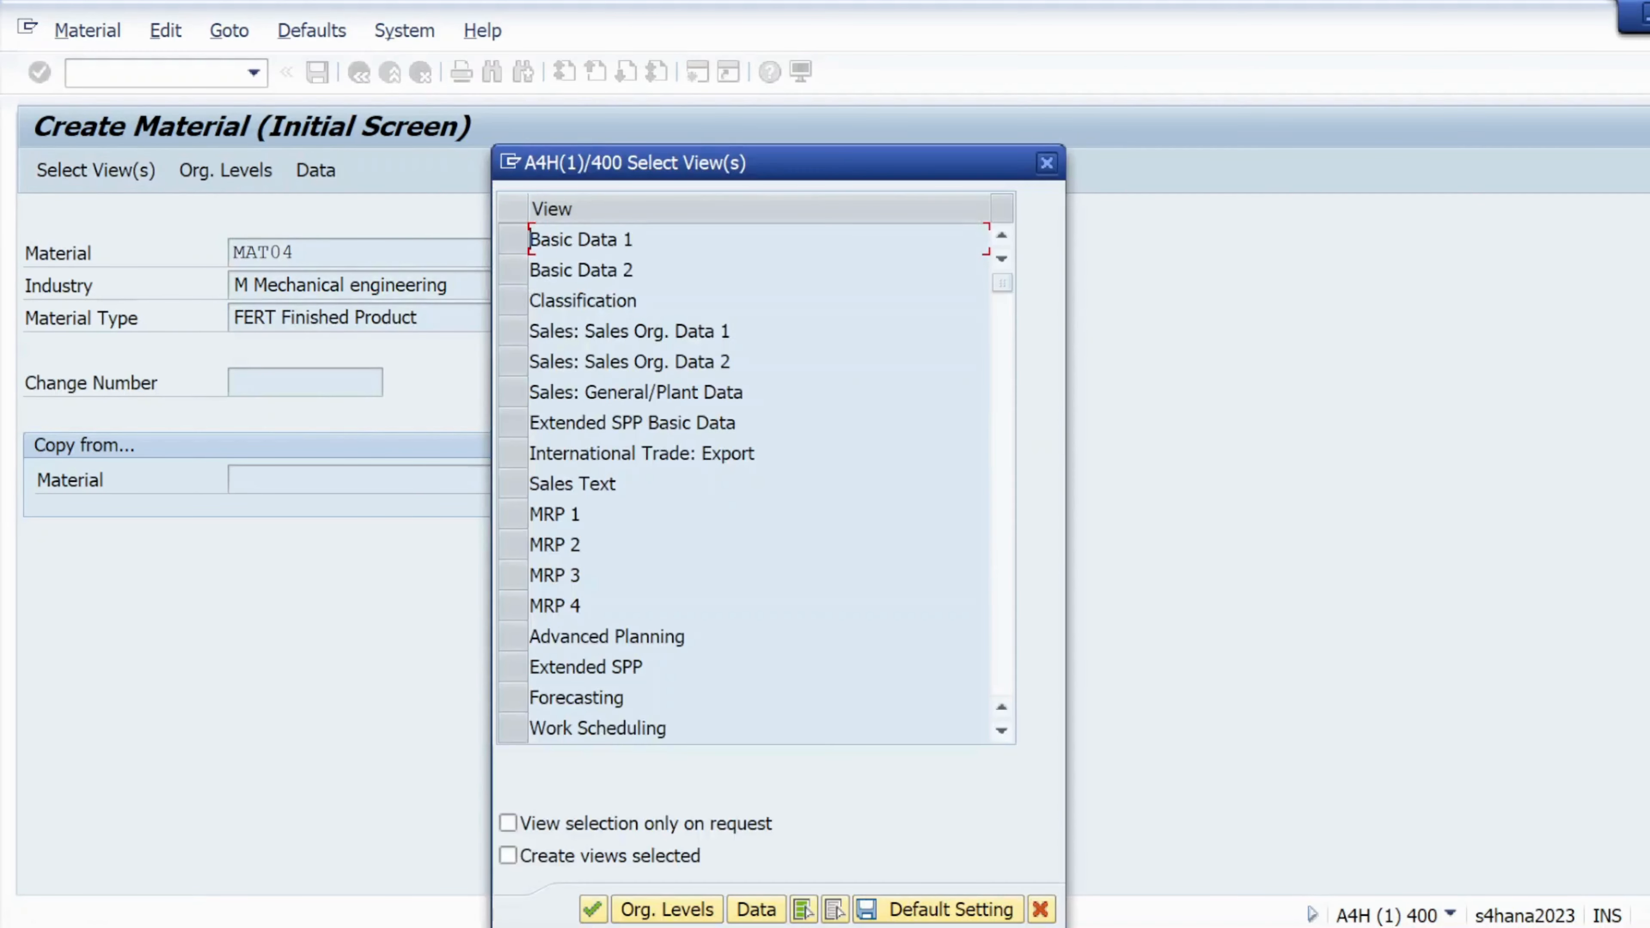
Mark Basic Data 1, General Plant Data / Storage 1 and Accounting 1 views and confirm
{"action": "left_click", "coordinate": [530, 239]}
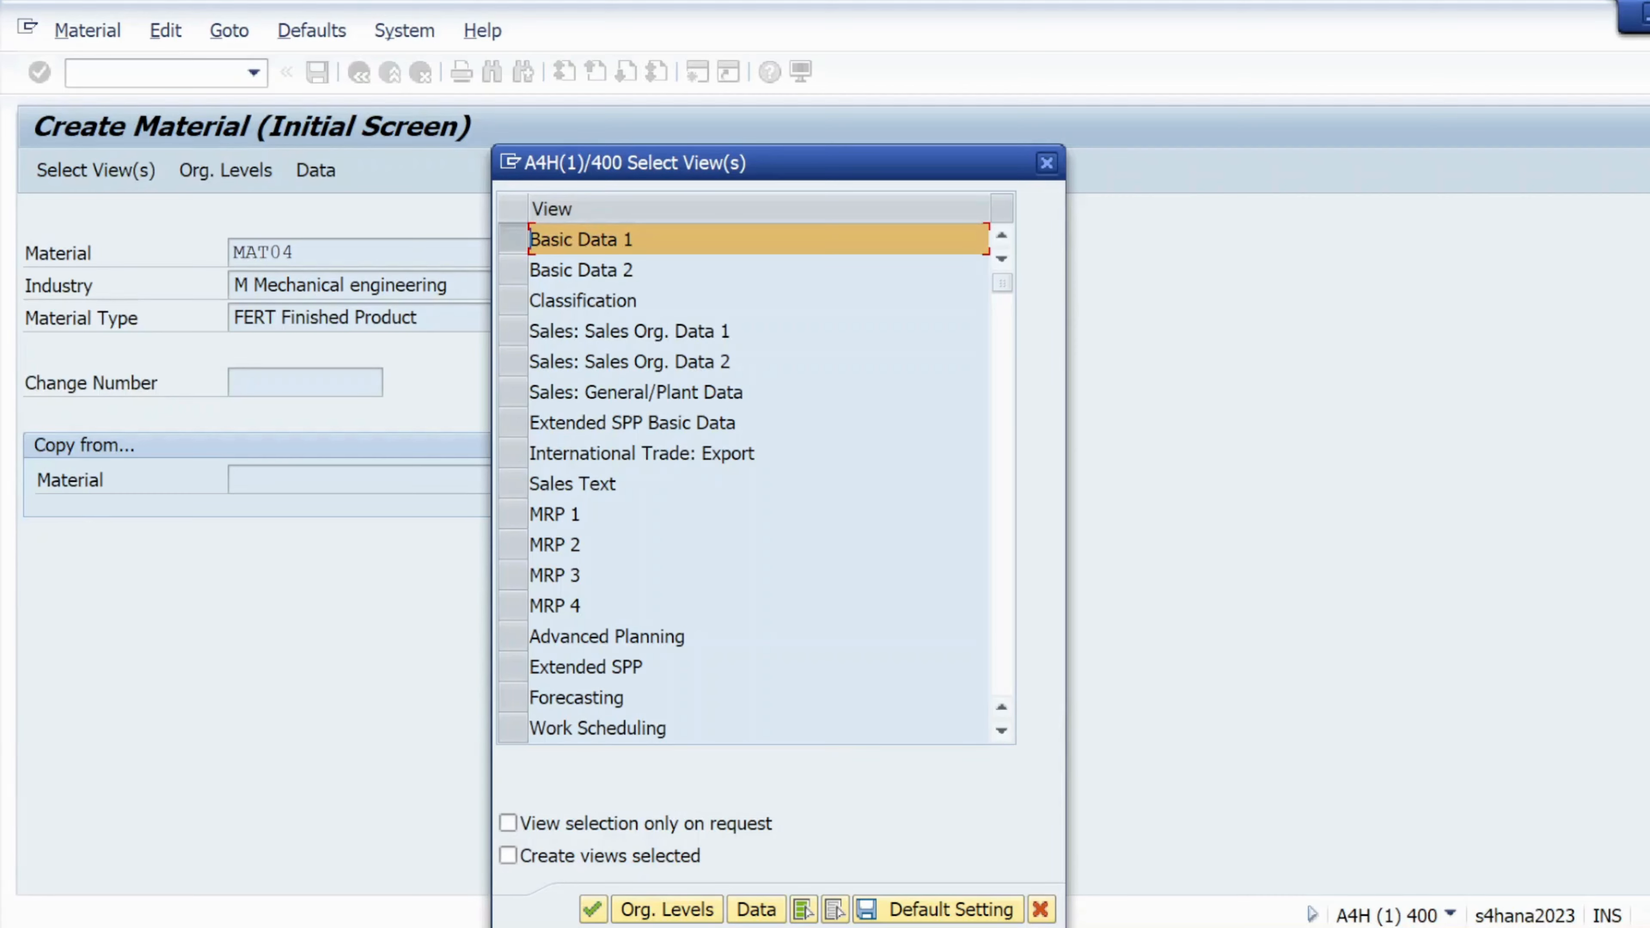
{"action": "scroll", "coordinate": [757, 481], "scroll_direction": "down", "scroll_amount": 1}
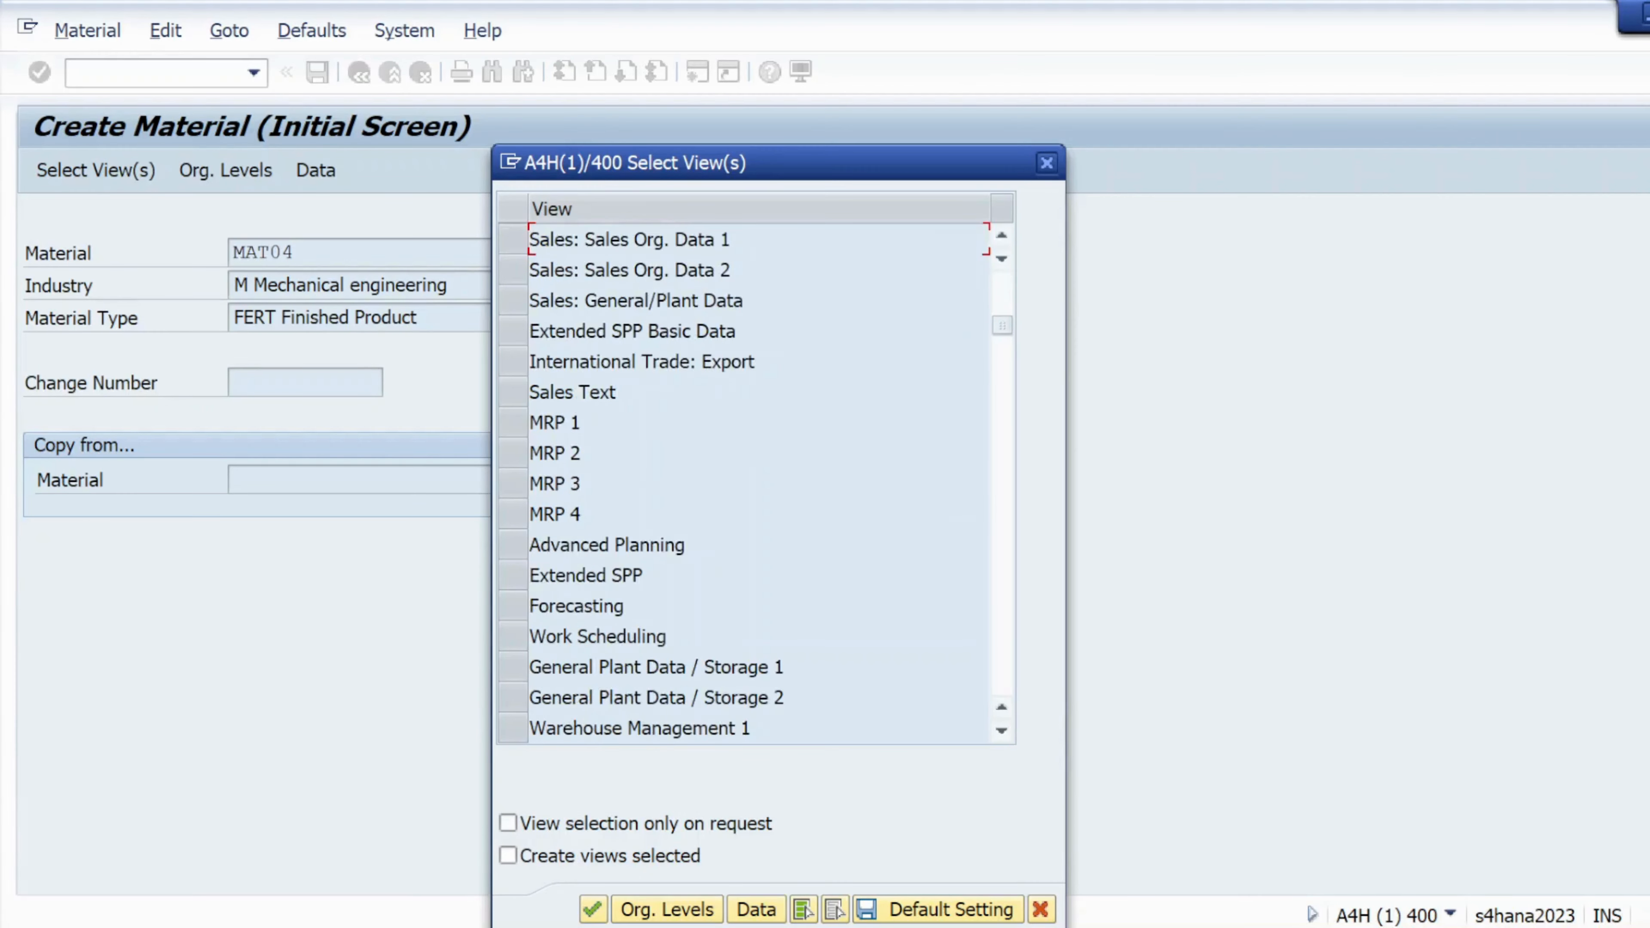
{"action": "left_click", "coordinate": [525, 668]}
{"action": "left_click", "coordinate": [521, 669]}
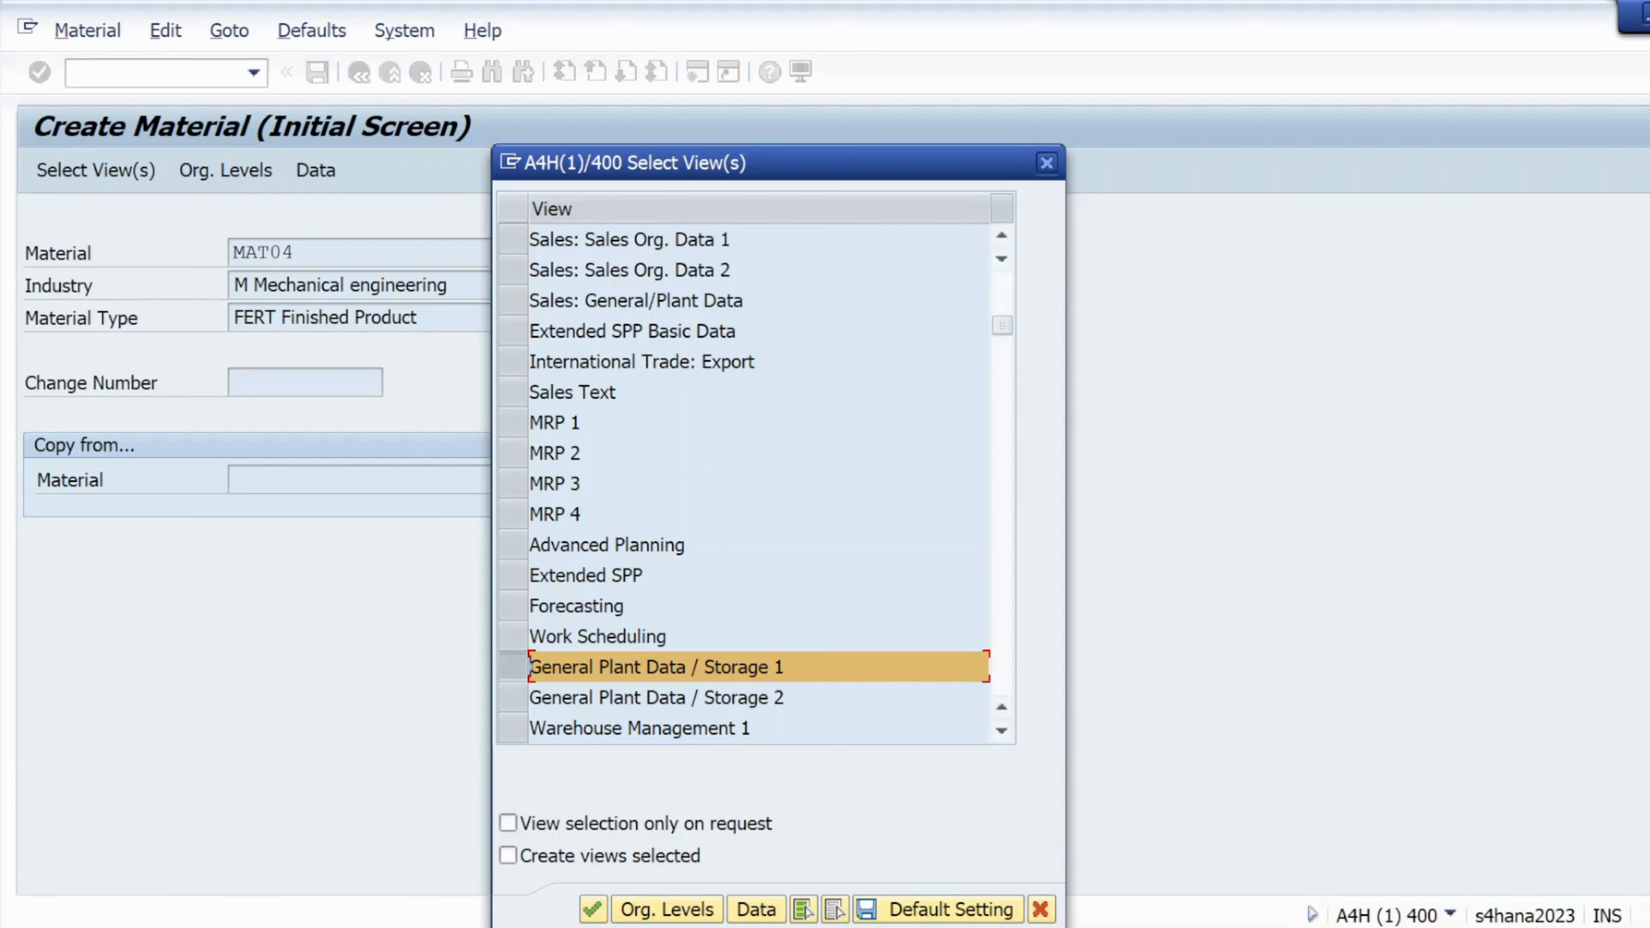
{"action": "scroll", "coordinate": [525, 663], "scroll_direction": "down", "scroll_amount": 1}
{"action": "scroll", "coordinate": [526, 653], "scroll_direction": "down", "scroll_amount": 1}
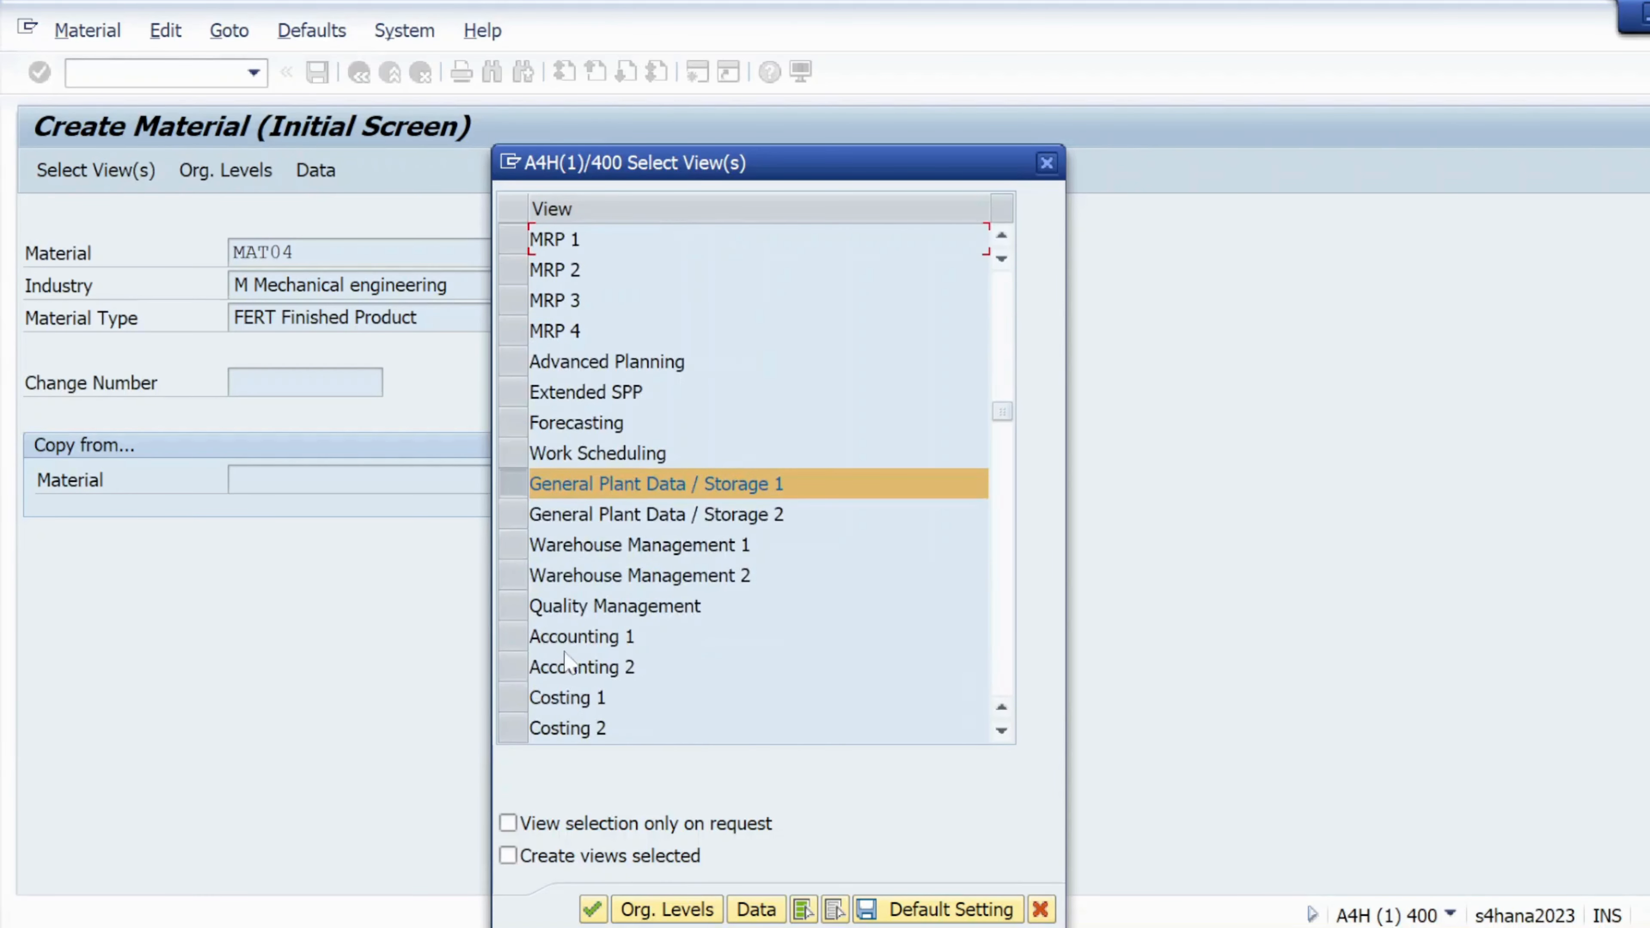
{"action": "left_click", "coordinate": [527, 640]}
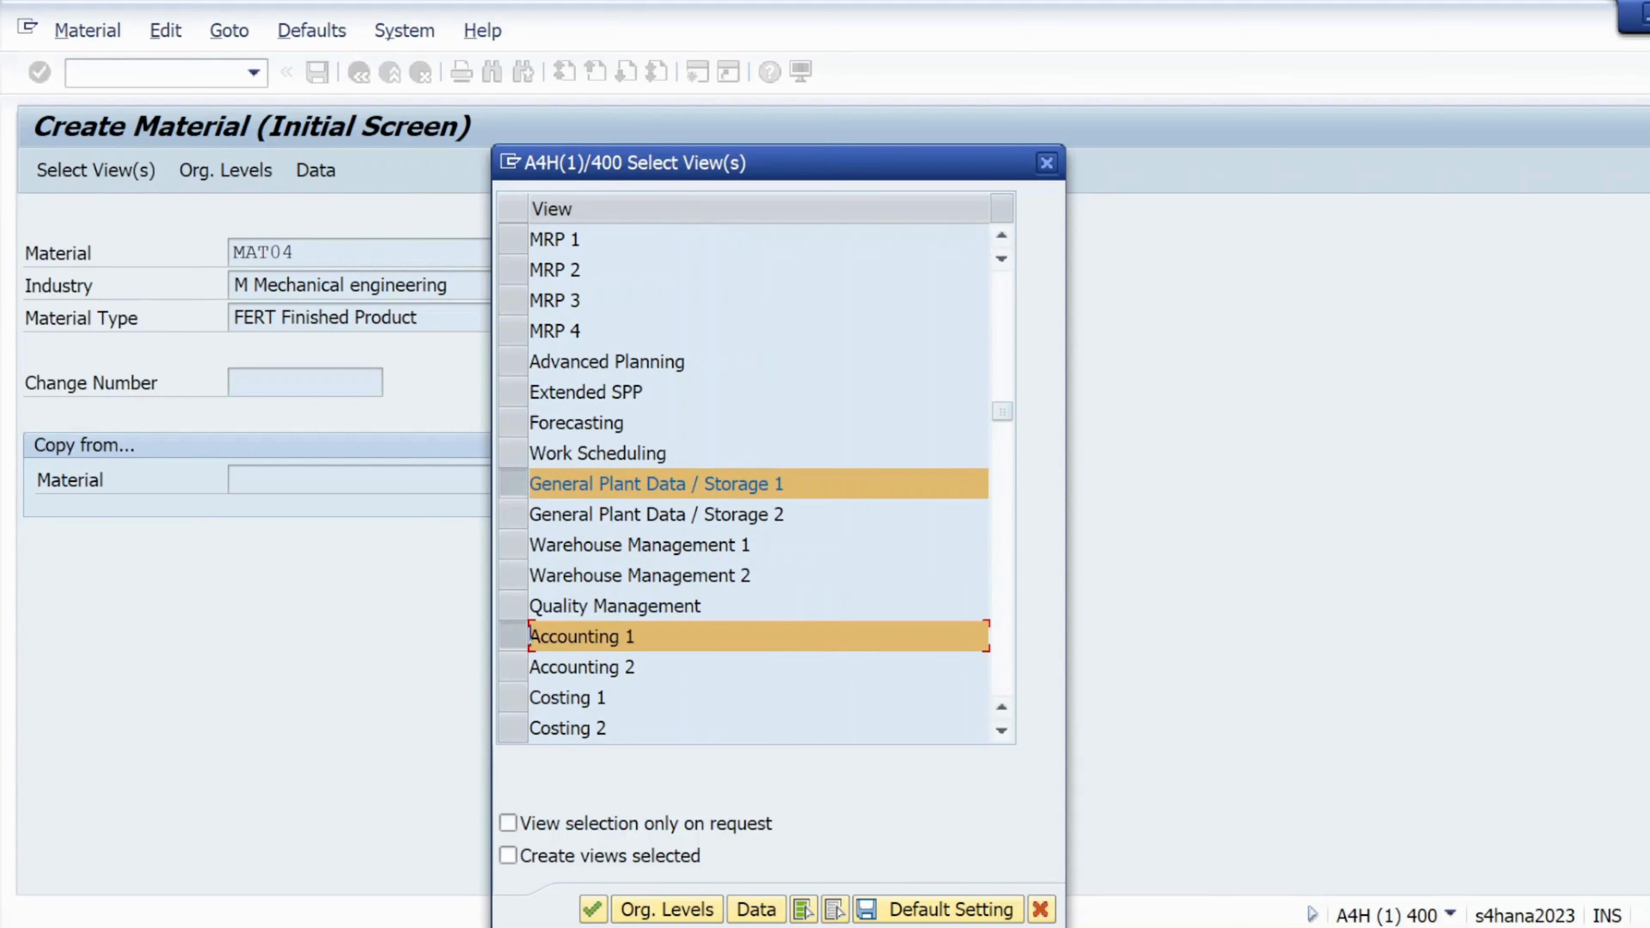
{"action": "scroll", "coordinate": [578, 588], "scroll_direction": "up", "scroll_amount": 1}
{"action": "scroll", "coordinate": [569, 540], "scroll_direction": "up", "scroll_amount": 1}
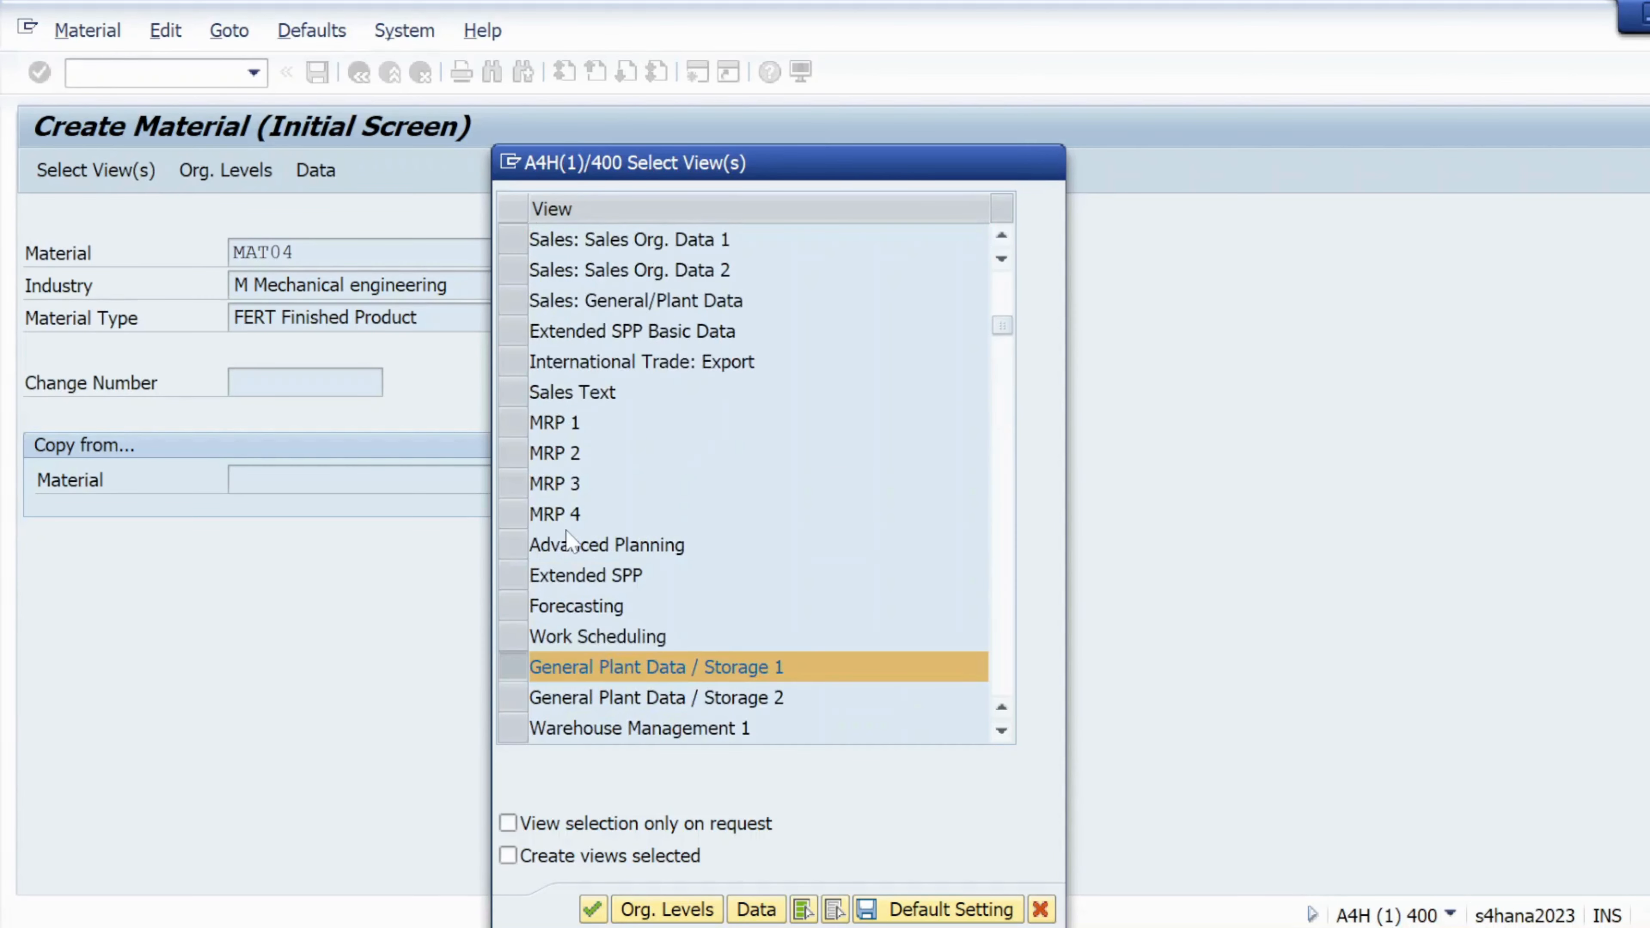
{"action": "scroll", "coordinate": [568, 539], "scroll_direction": "up", "scroll_amount": 1}
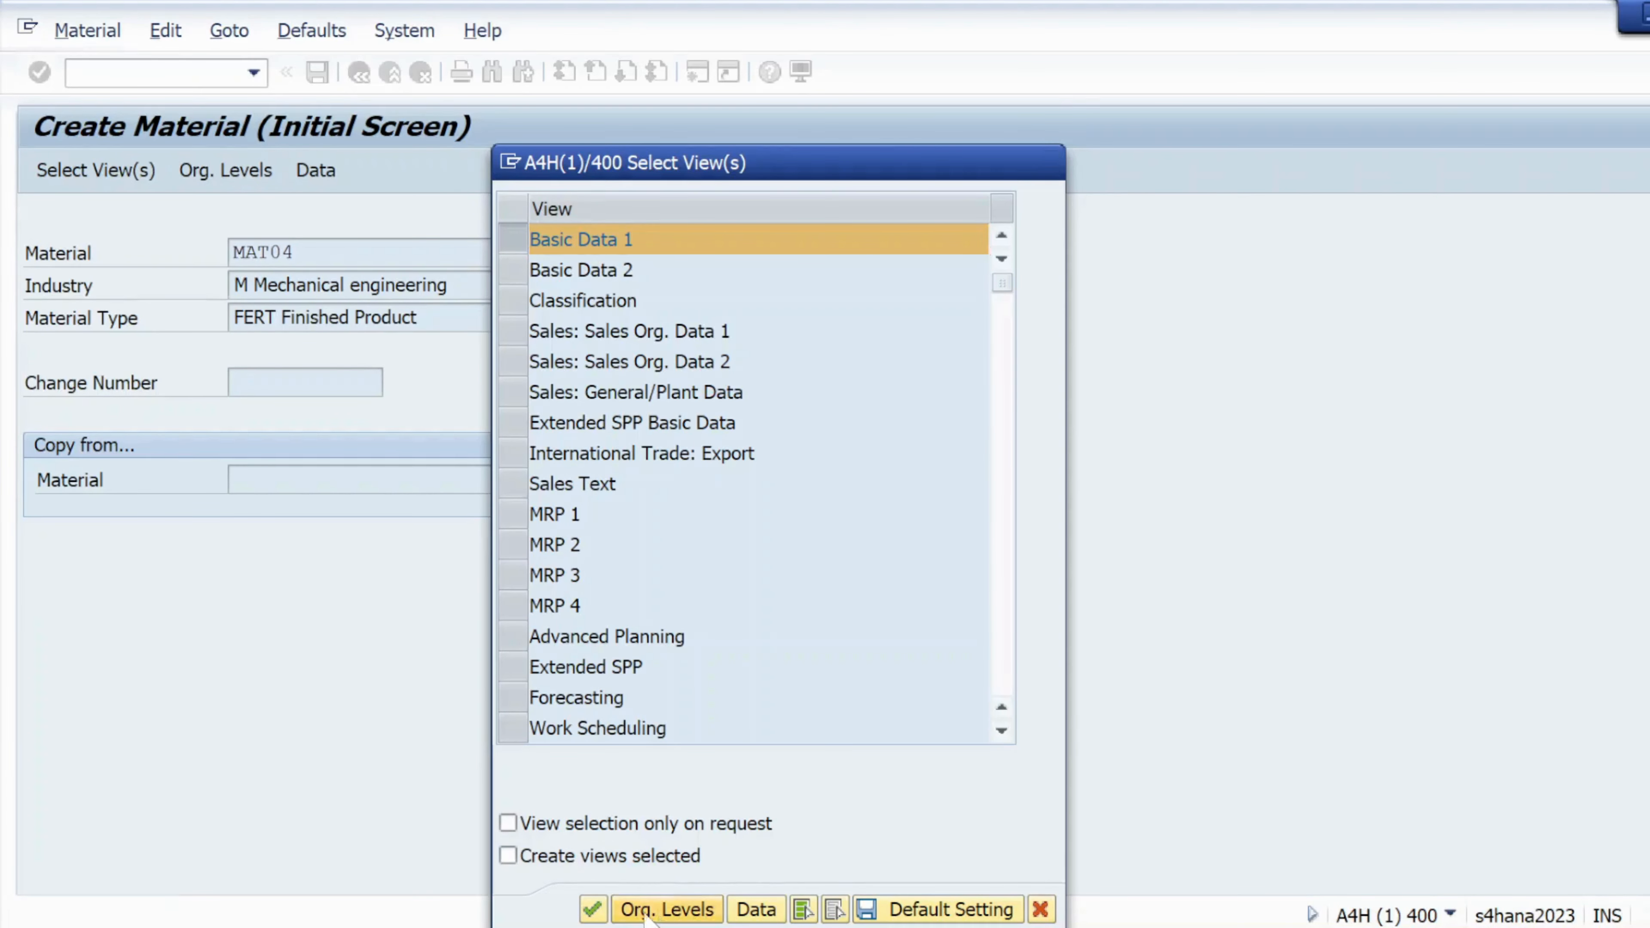
{"action": "left_click", "coordinate": [656, 909]}
Enter plant k101 and storage location ks01 as organizational levels
{"action": "type", "text": "k101"}
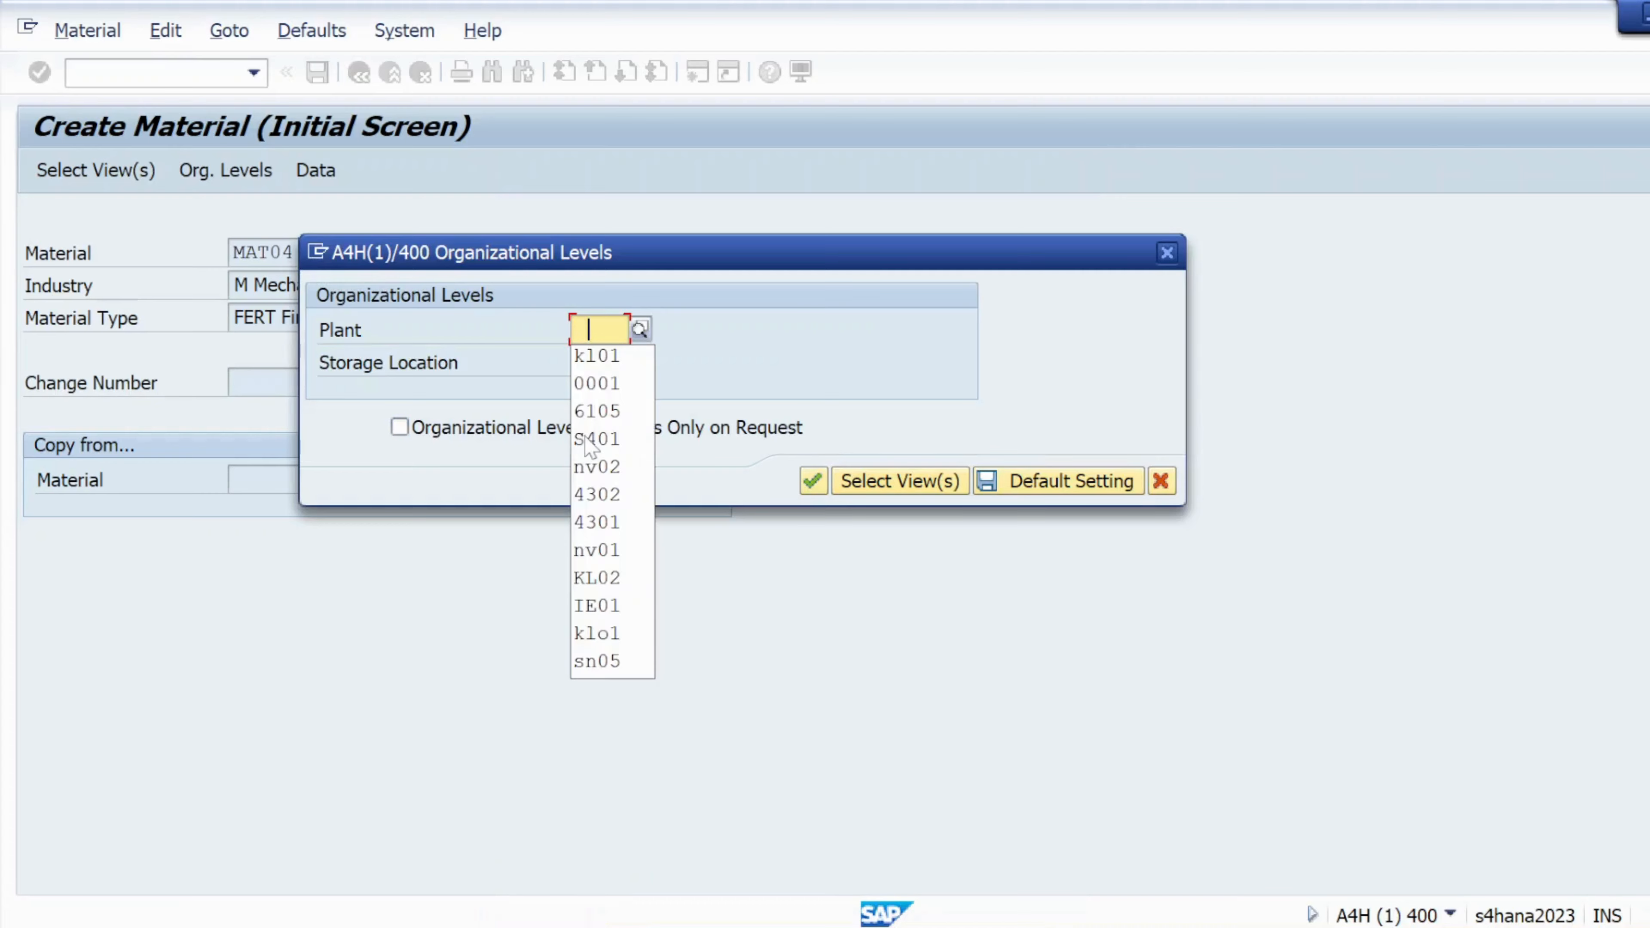
{"action": "key", "text": "Tab"}
{"action": "left_click", "coordinate": [607, 390]}
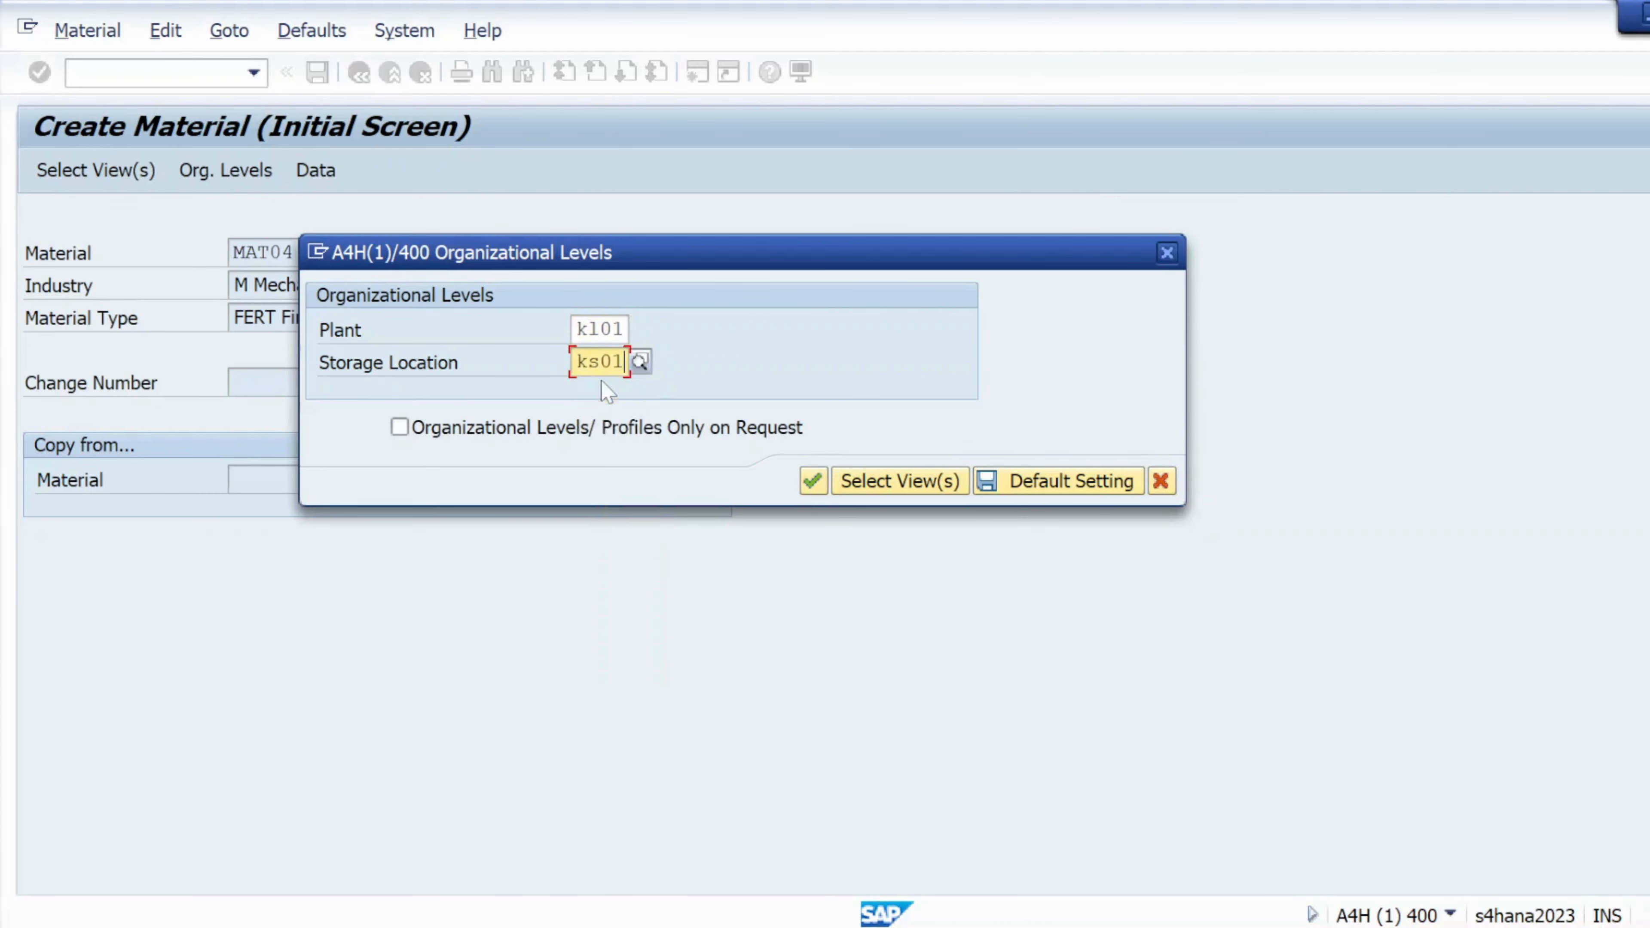
{"action": "left_click", "coordinate": [820, 482]}
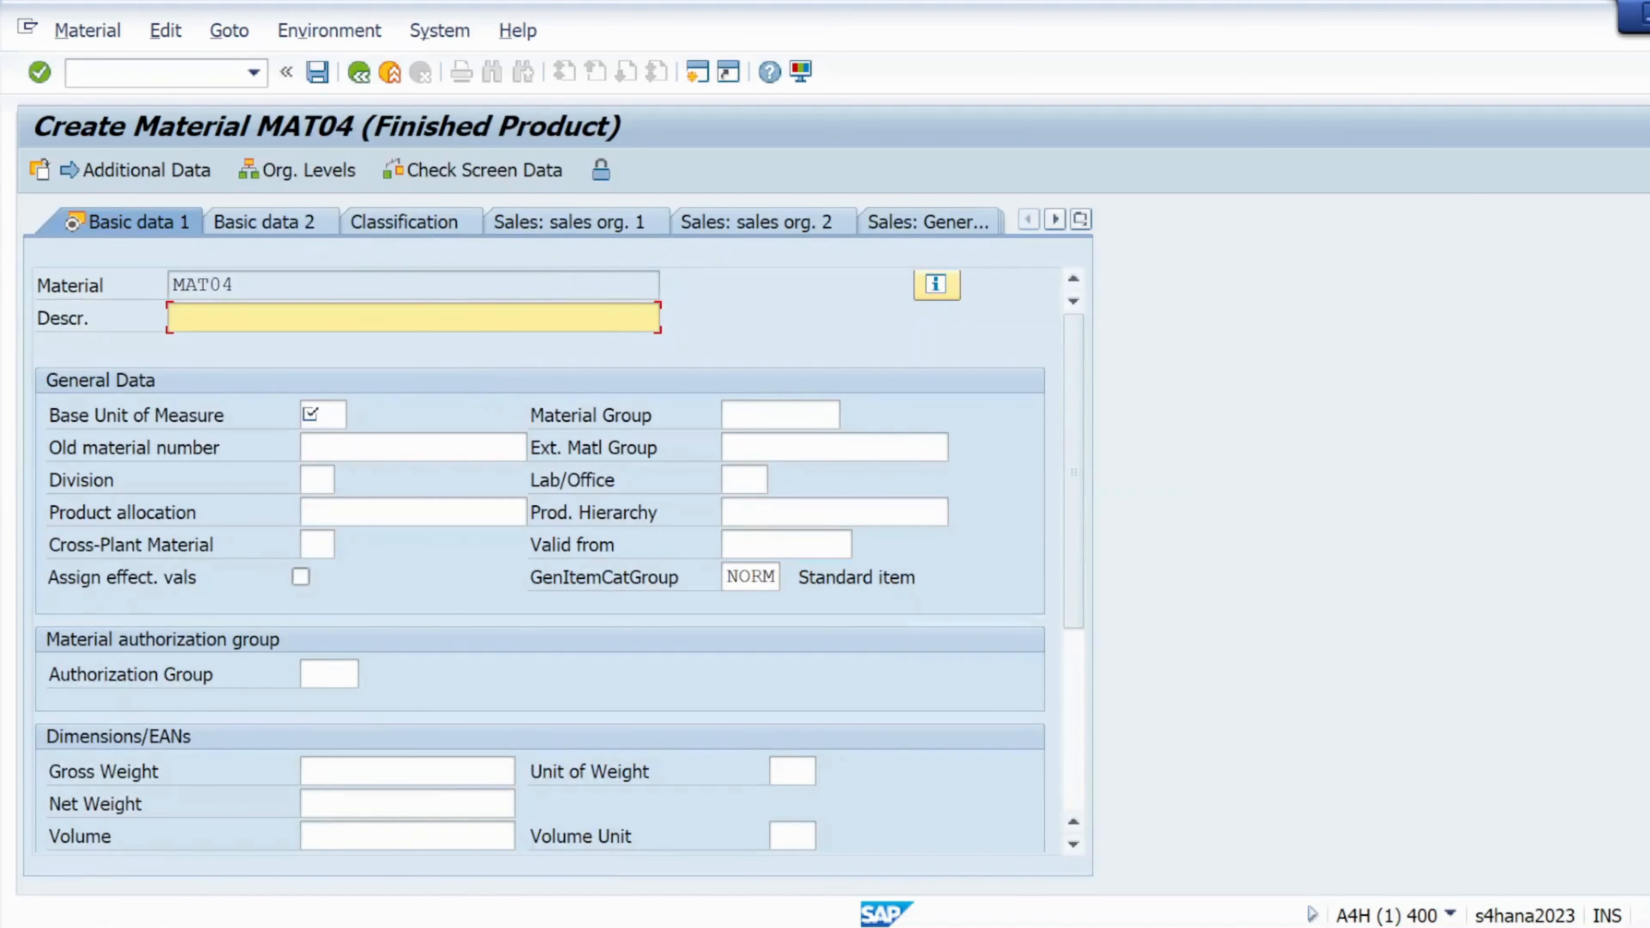
Fill in description 'MAT04- finished', base unit EA and material group 01, then advance to Accounting 1
{"action": "left_click", "coordinate": [224, 318]}
{"action": "left_click", "coordinate": [225, 352]}
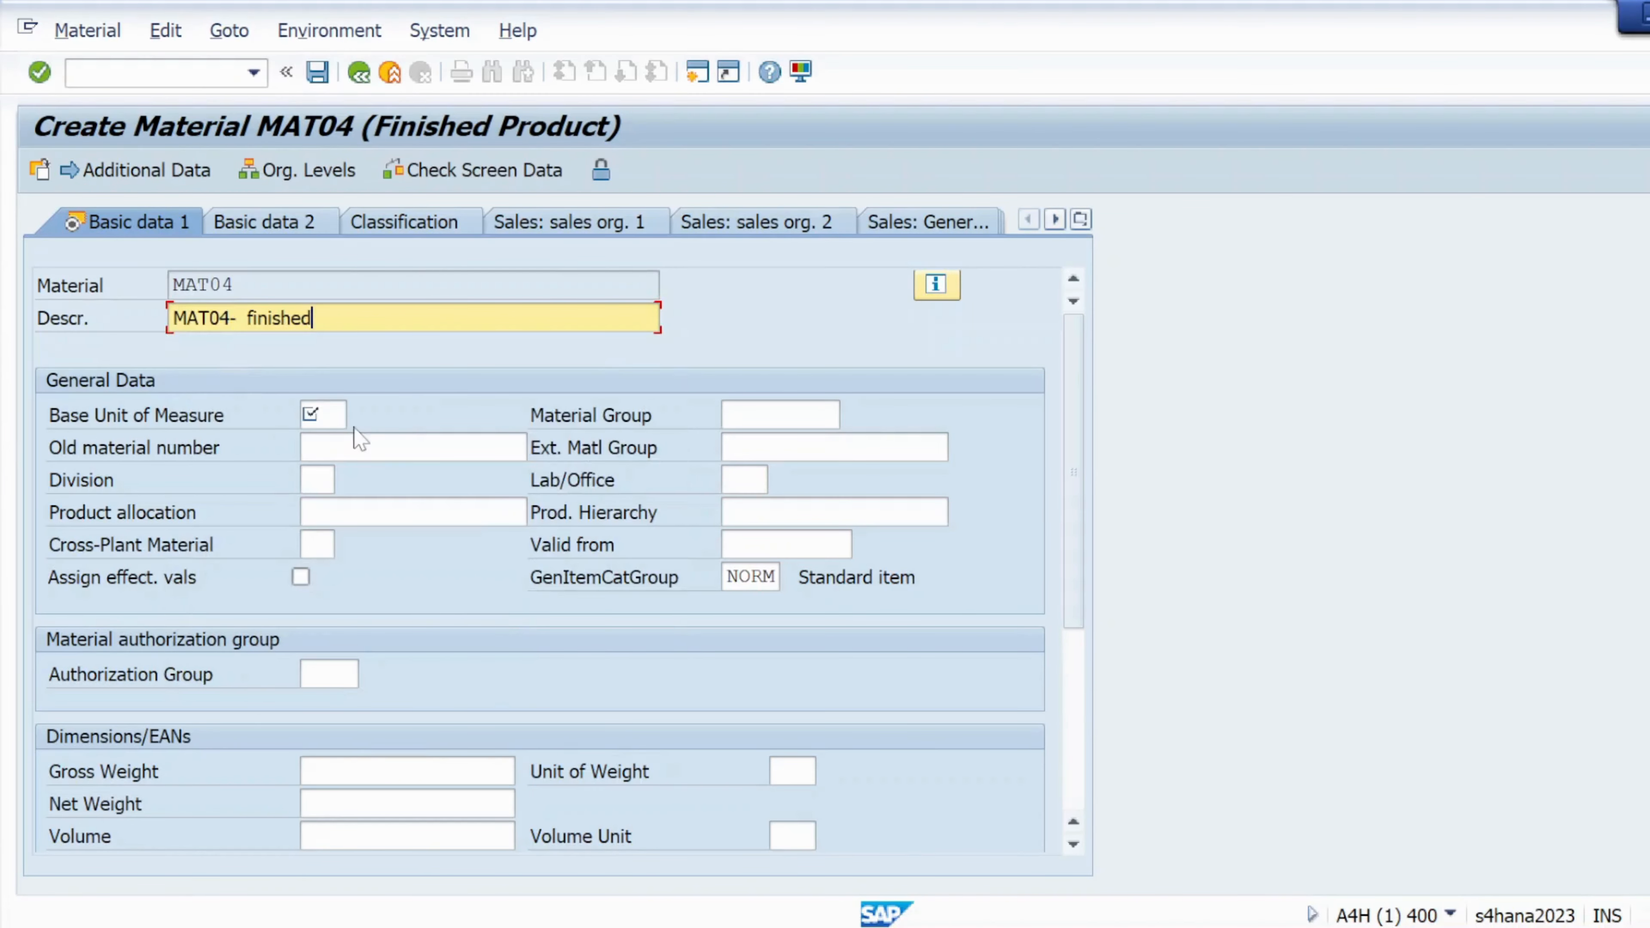
{"action": "left_click", "coordinate": [326, 416]}
{"action": "left_click", "coordinate": [325, 416]}
{"action": "left_click", "coordinate": [336, 441]}
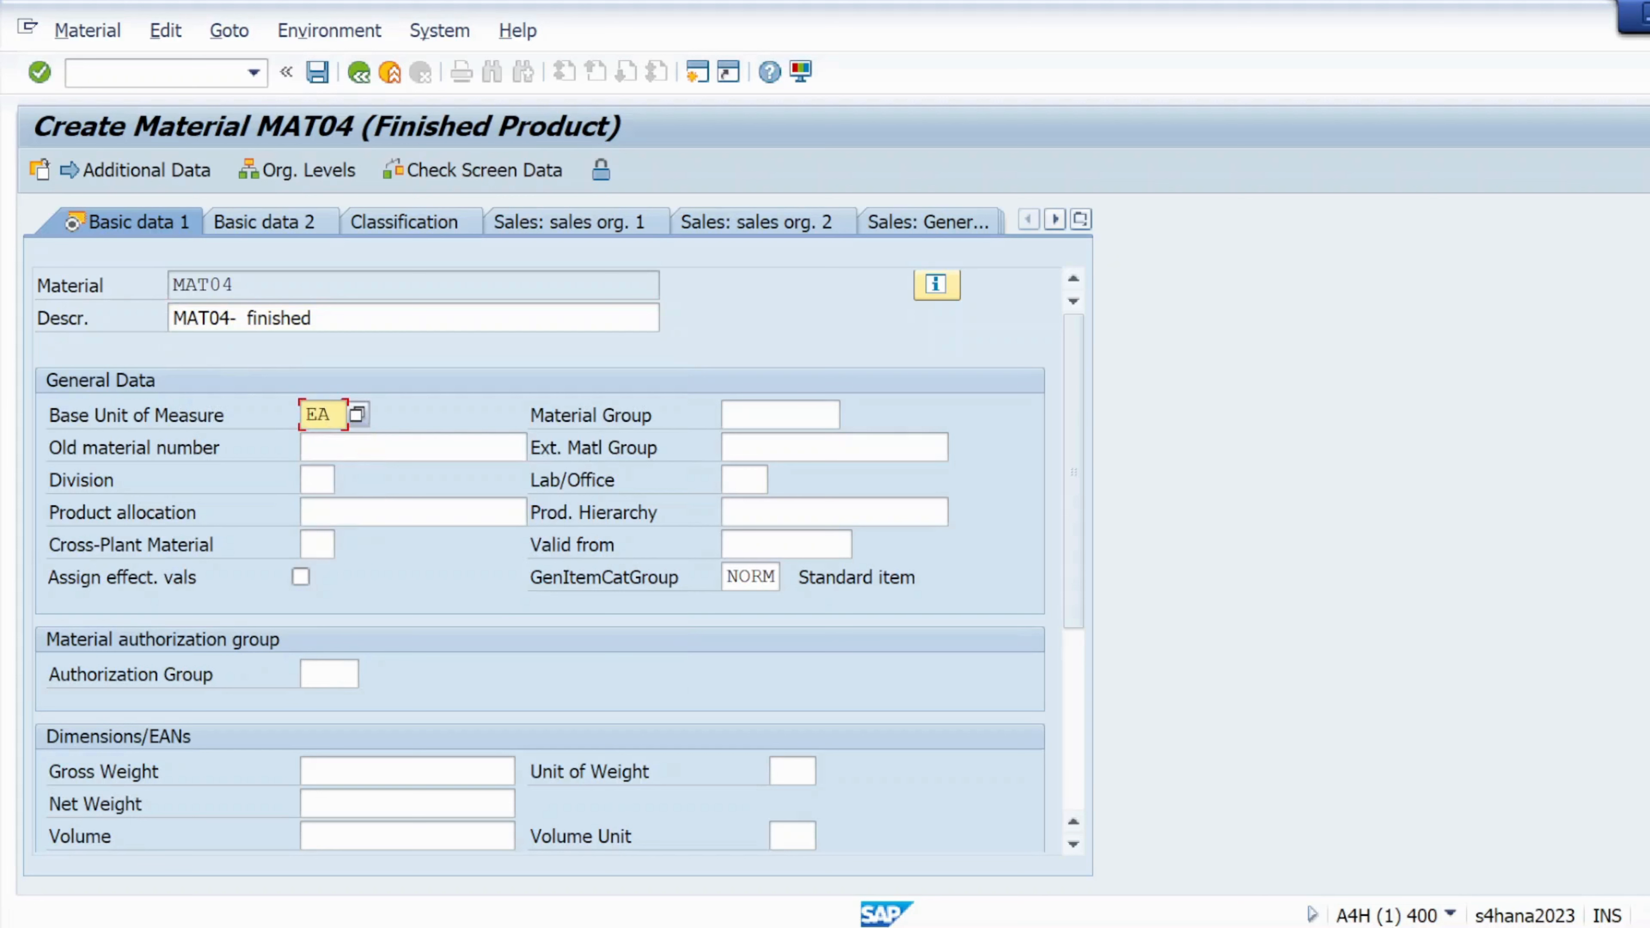
{"action": "left_click", "coordinate": [723, 418]}
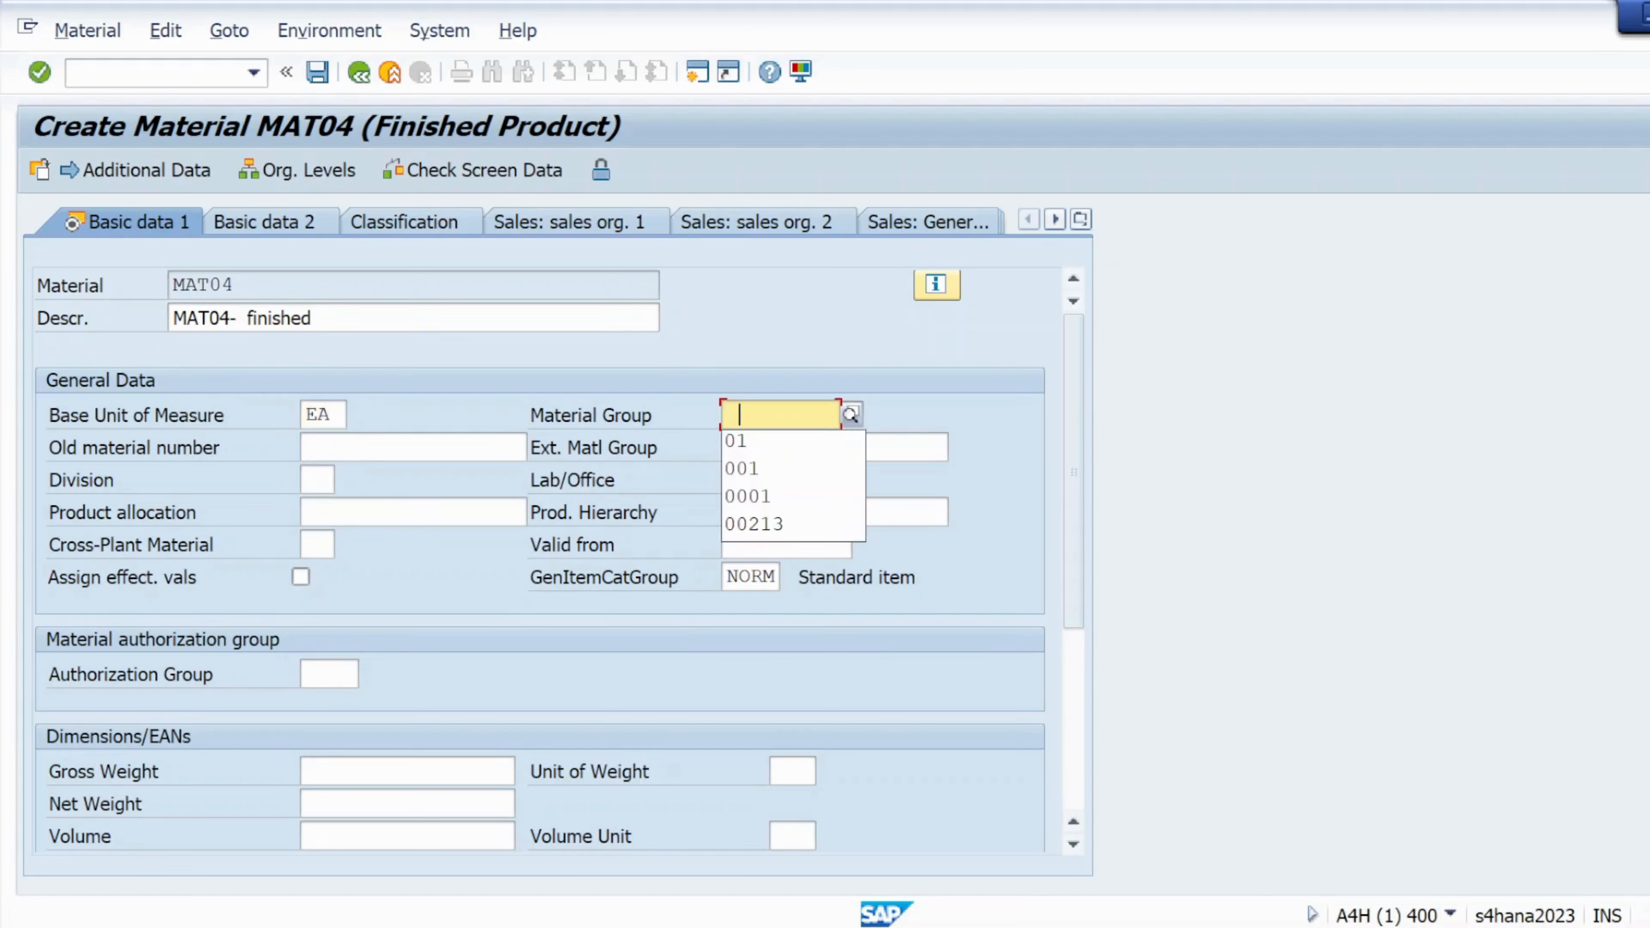
{"action": "left_click", "coordinate": [747, 443]}
{"action": "left_click", "coordinate": [39, 71]}
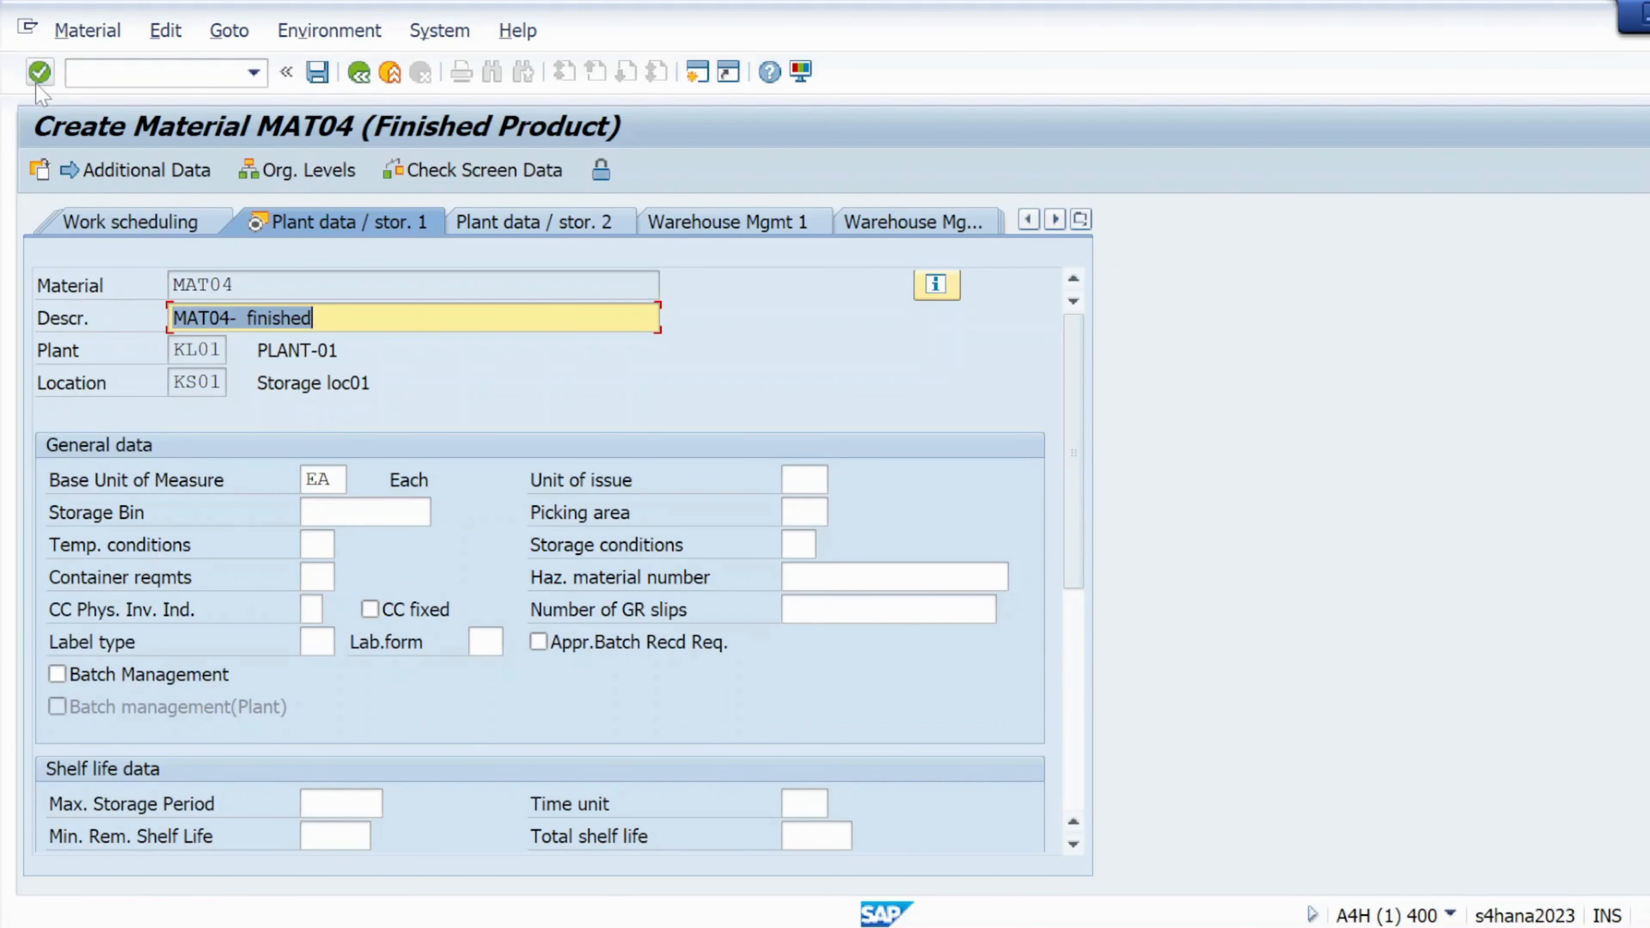
{"action": "left_click", "coordinate": [39, 72]}
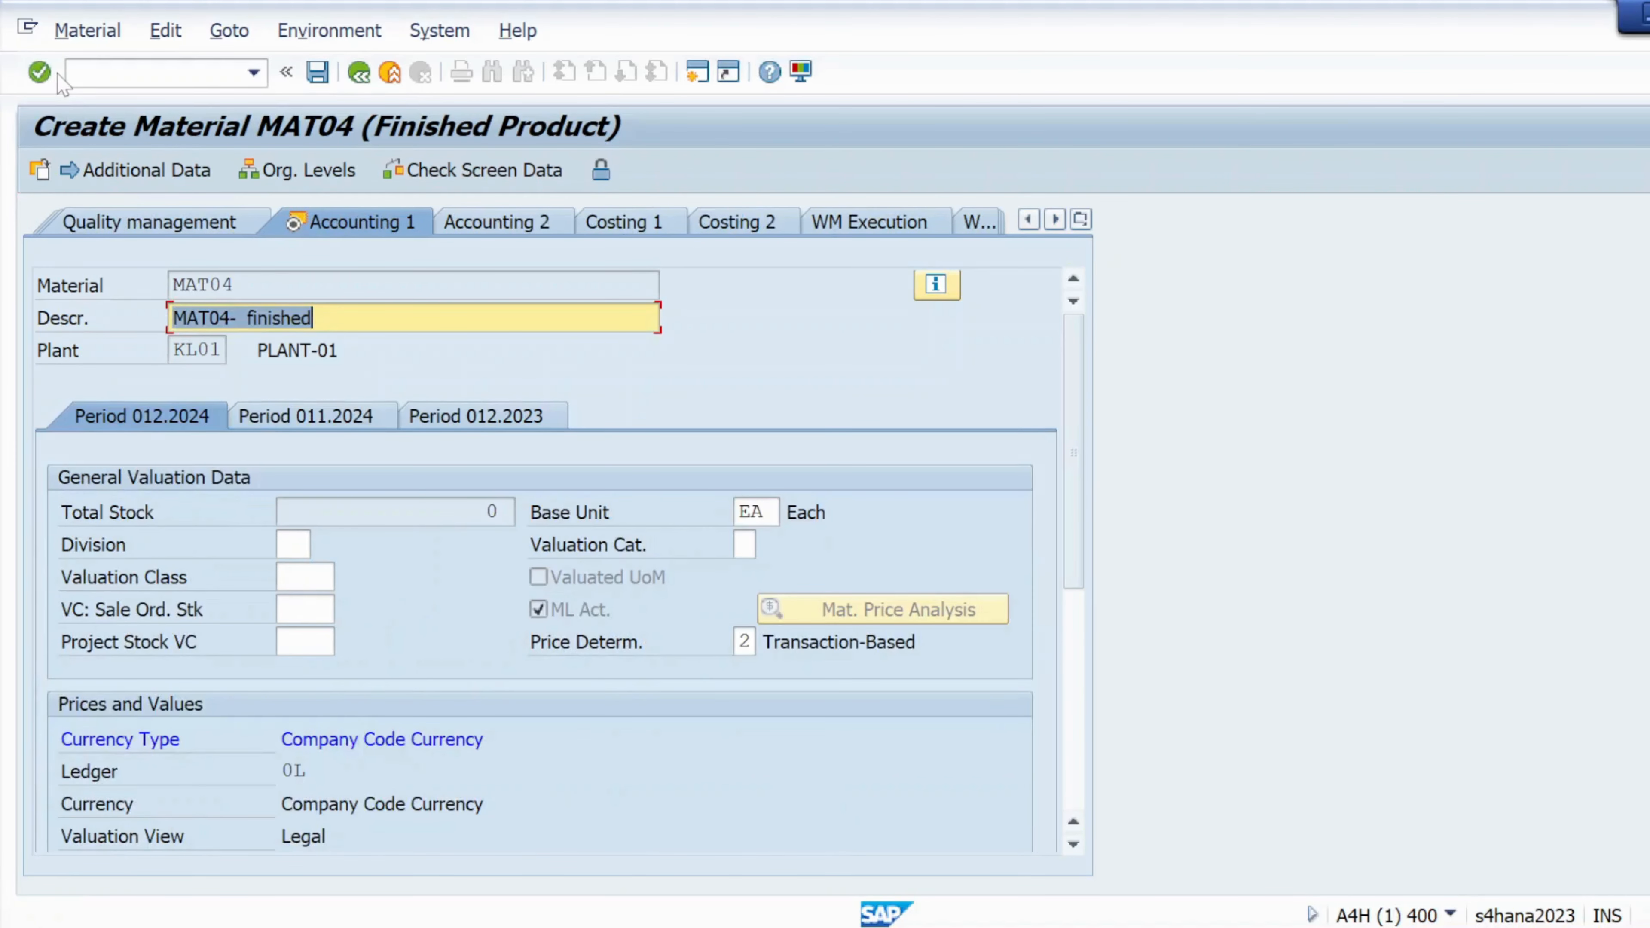
Set valuation class 7920 Finished products and price control V
{"action": "left_click", "coordinate": [39, 71]}
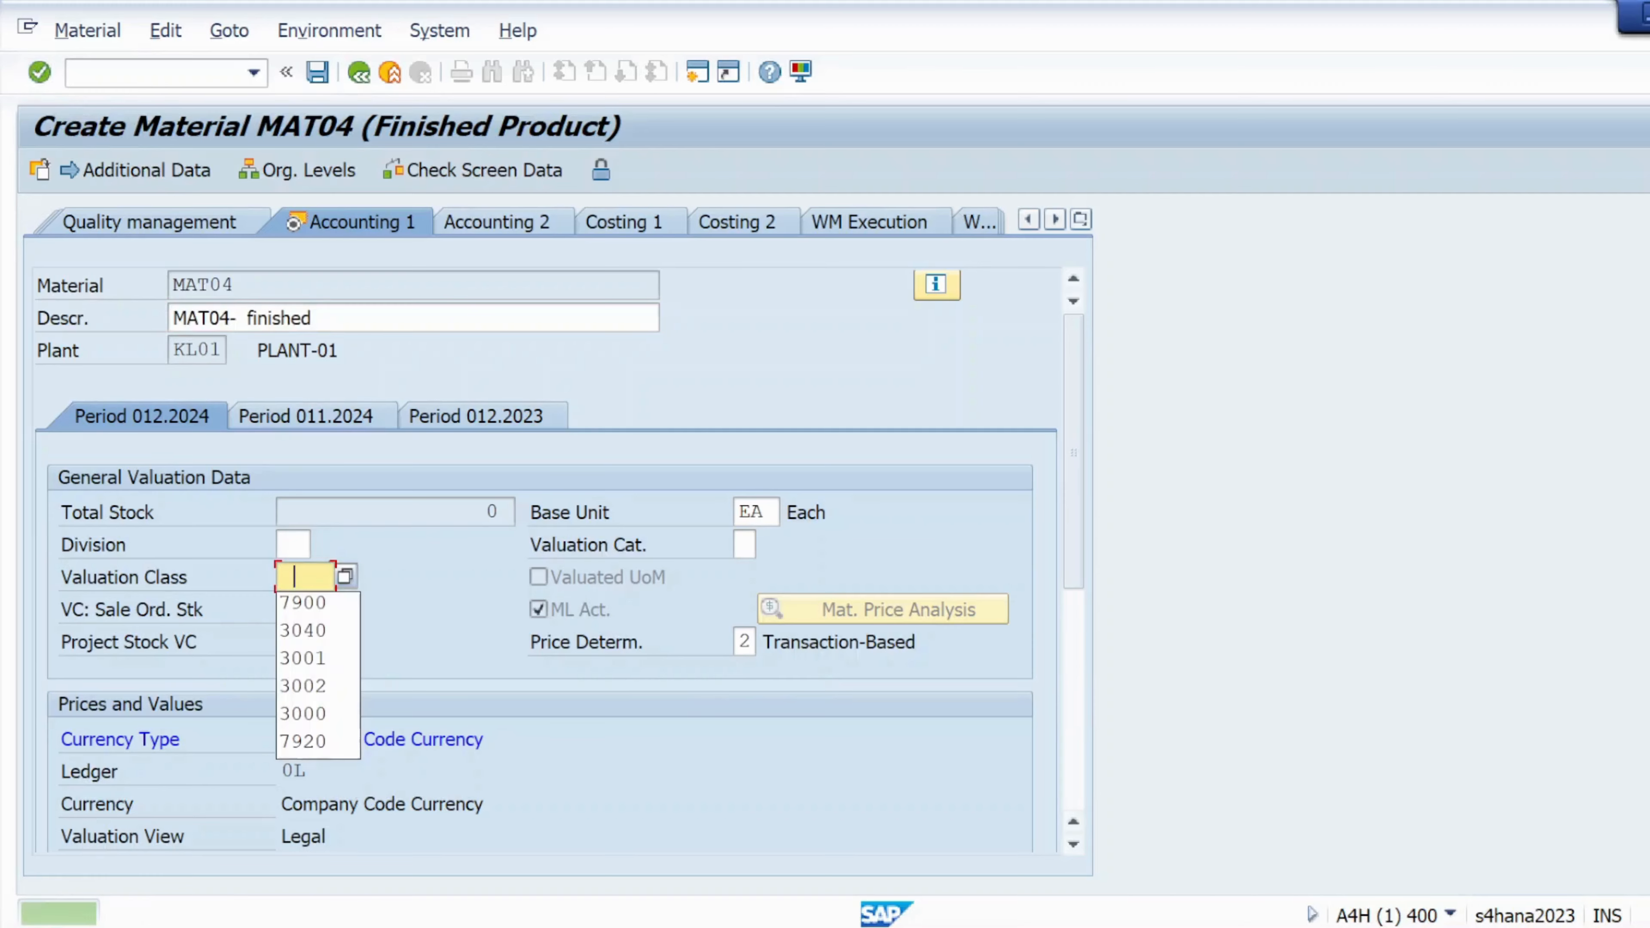
{"action": "left_click", "coordinate": [343, 576]}
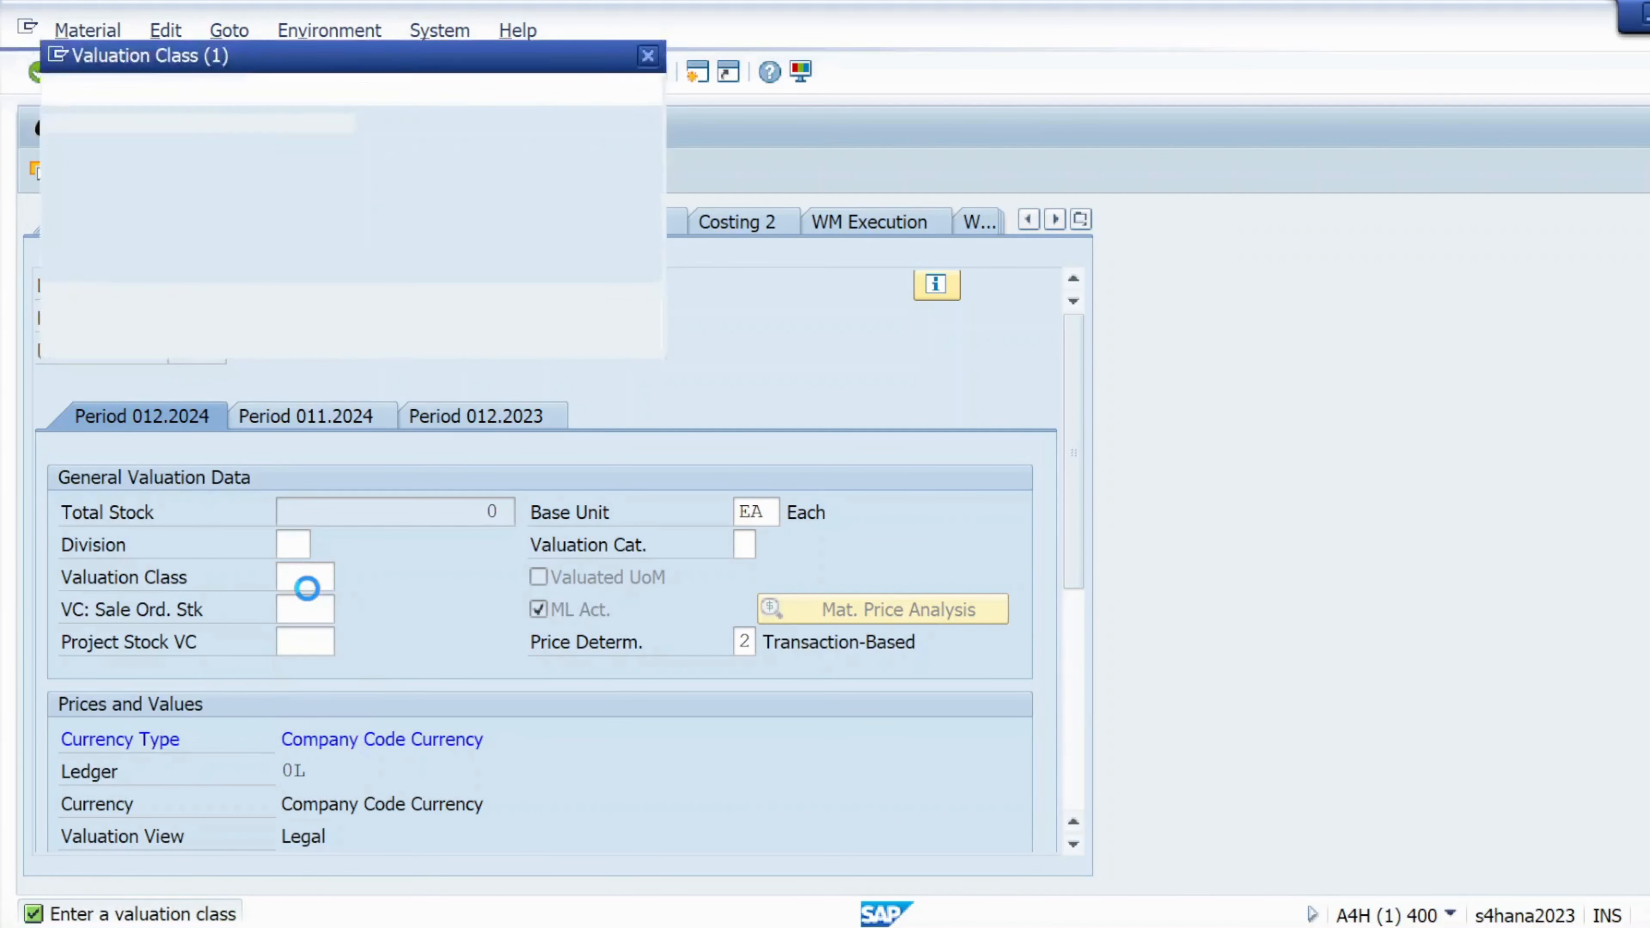
{"action": "left_click", "coordinate": [74, 249]}
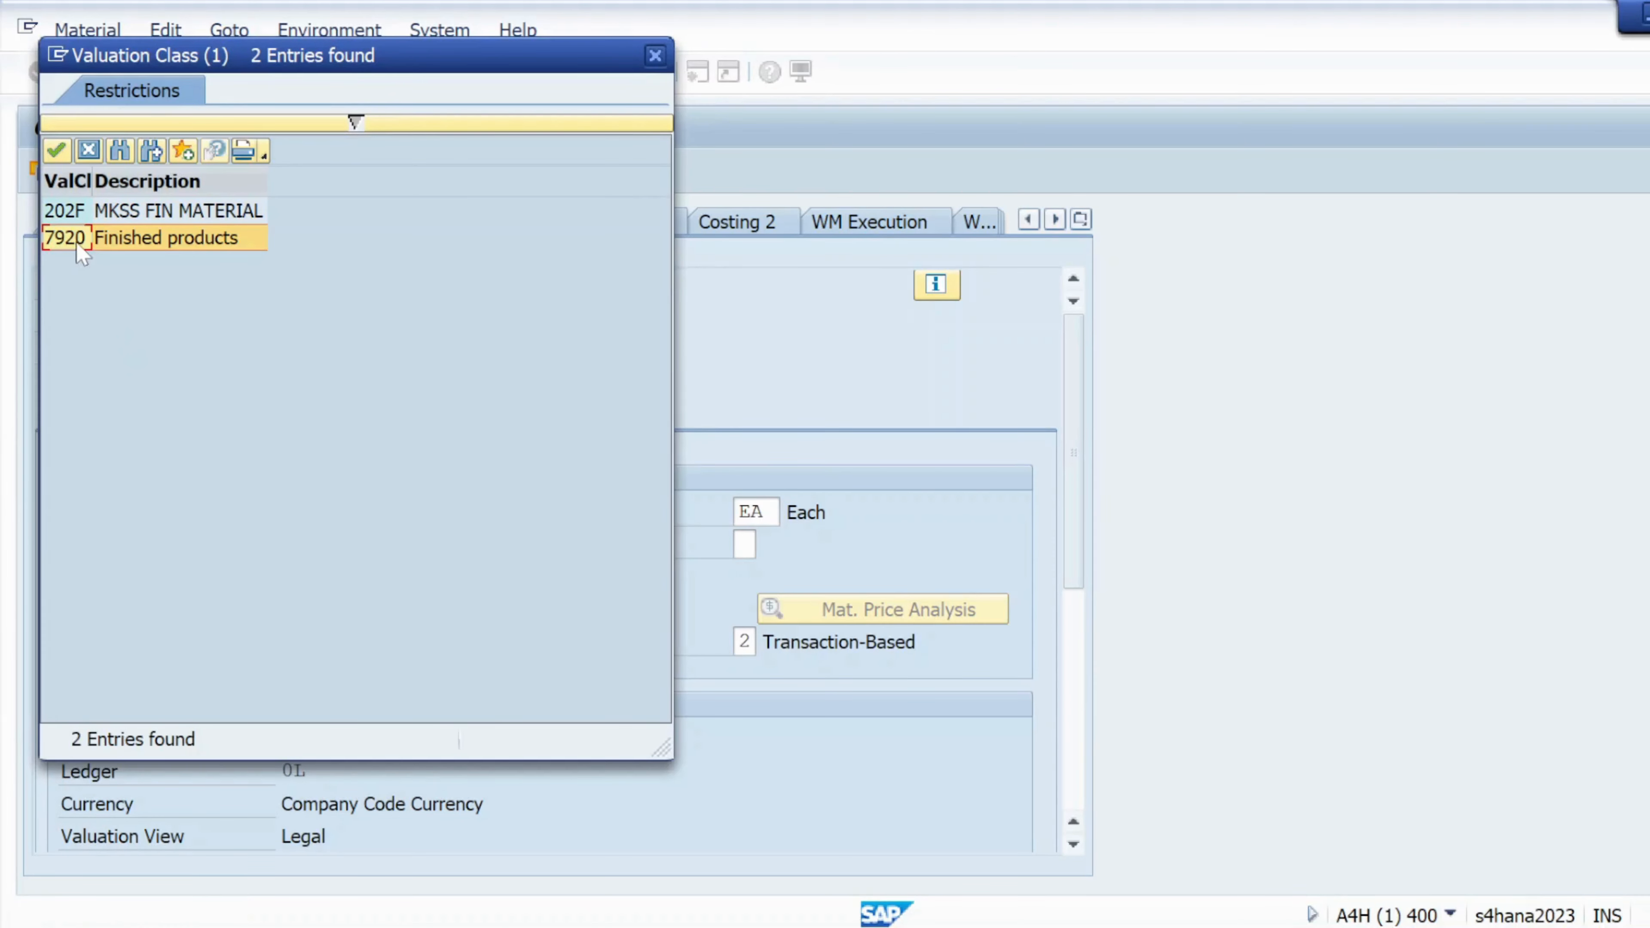
{"action": "double_click", "coordinate": [78, 239]}
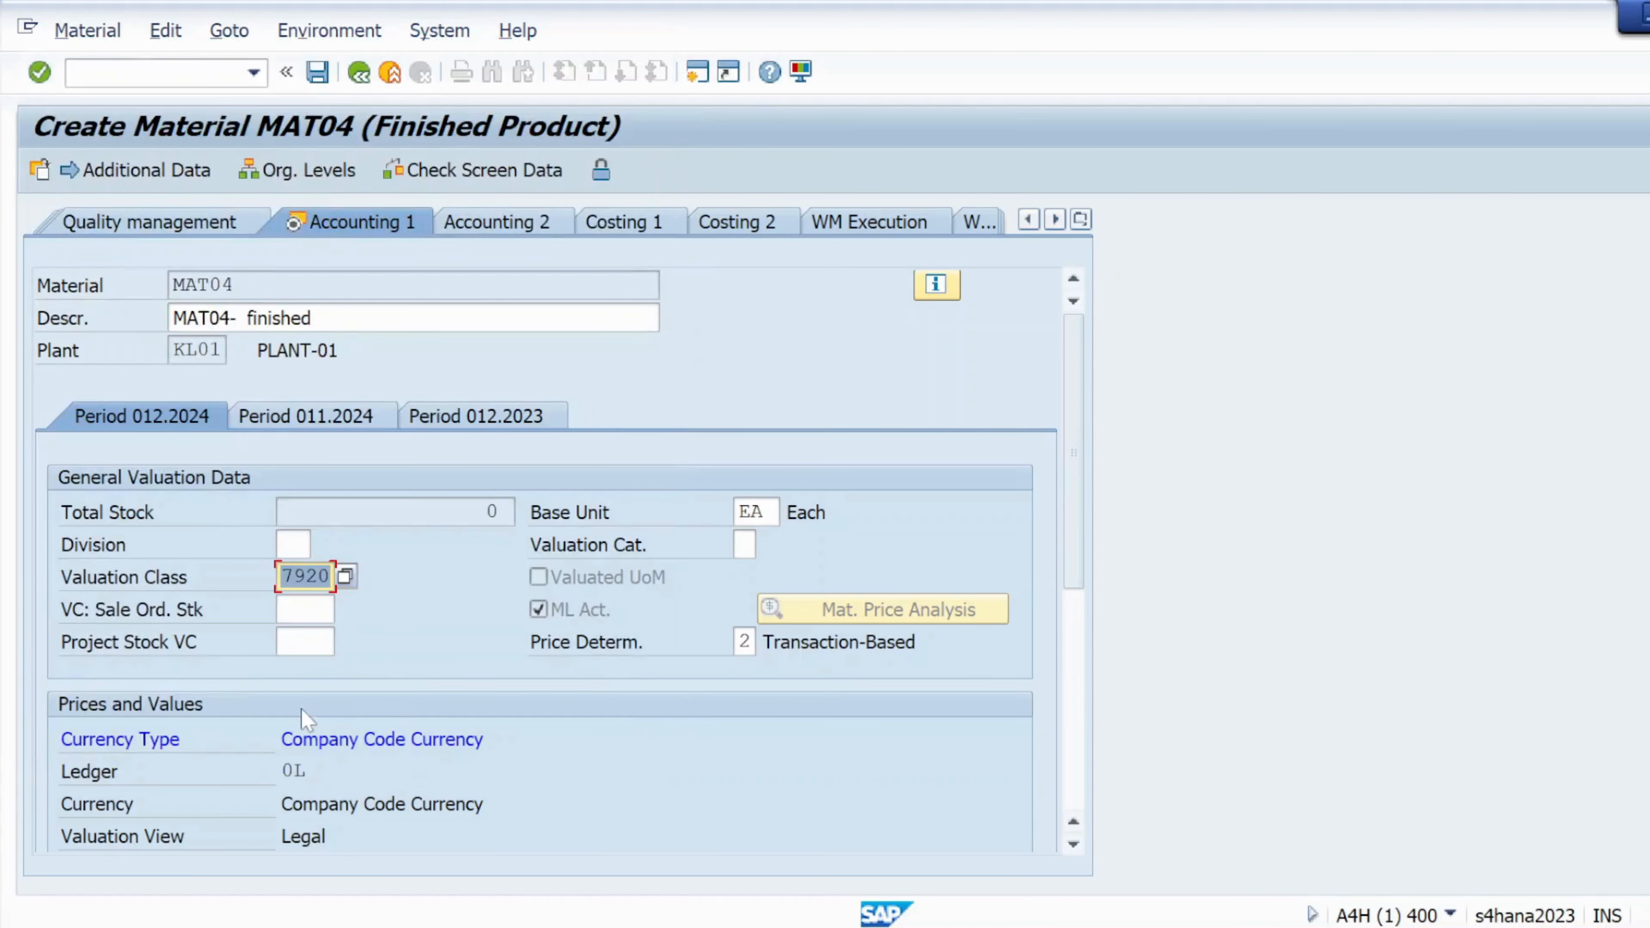
{"action": "scroll", "coordinate": [231, 686], "scroll_direction": "down", "scroll_amount": 2}
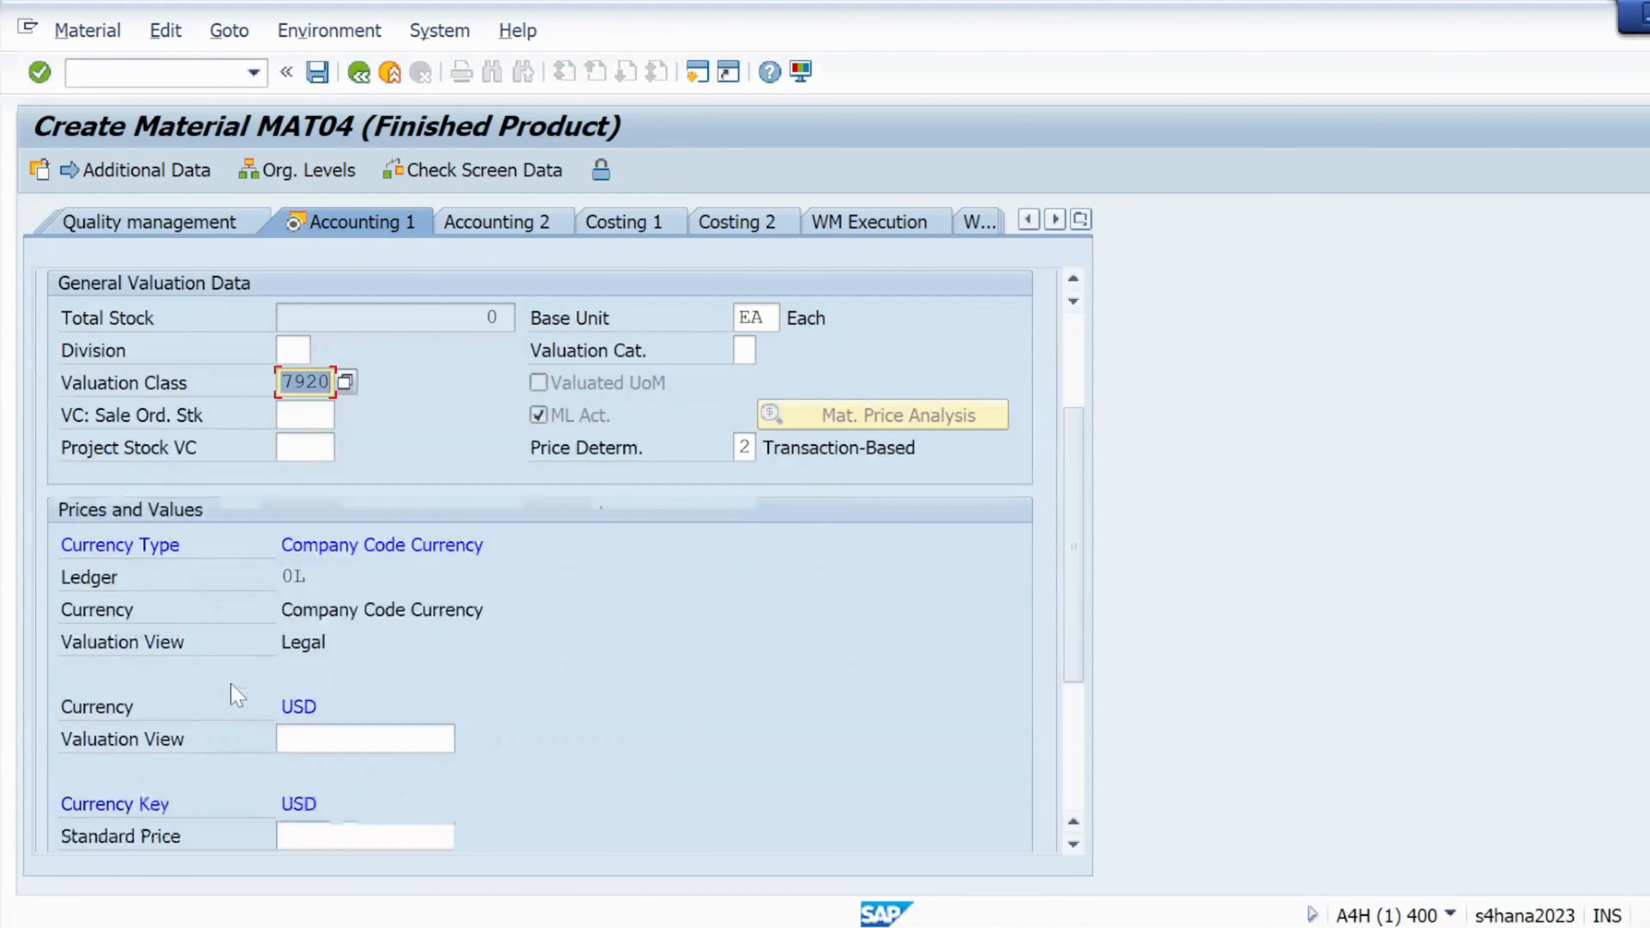
{"action": "scroll", "coordinate": [260, 695], "scroll_direction": "down", "scroll_amount": 1}
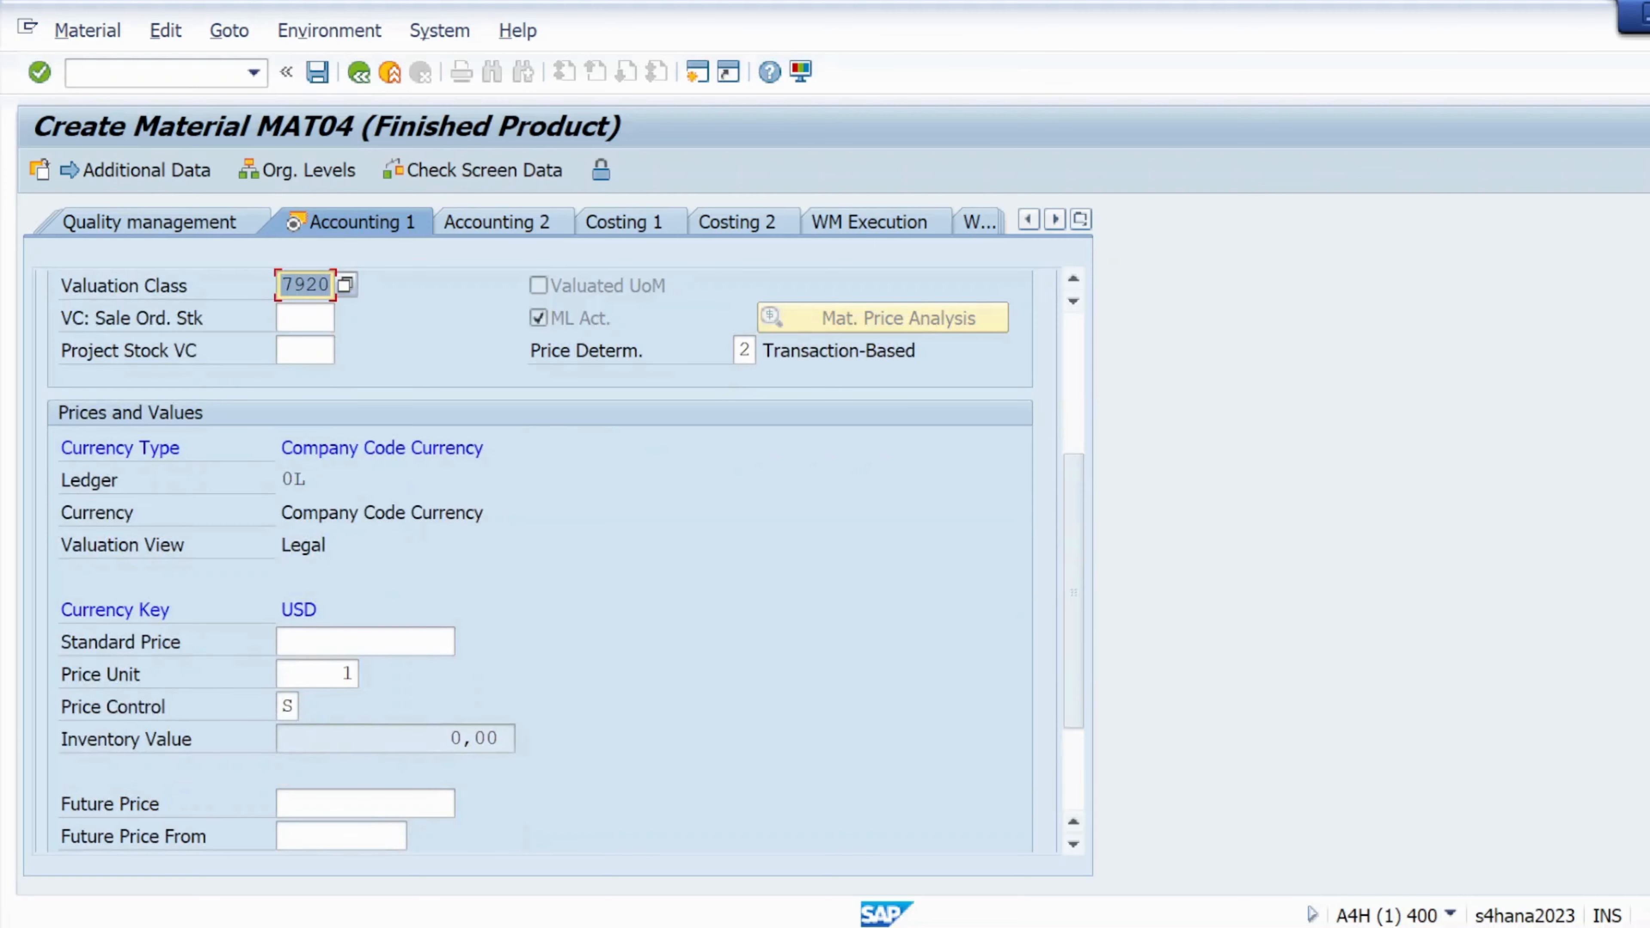
{"action": "left_click", "coordinate": [290, 708]}
{"action": "left_click", "coordinate": [309, 707]}
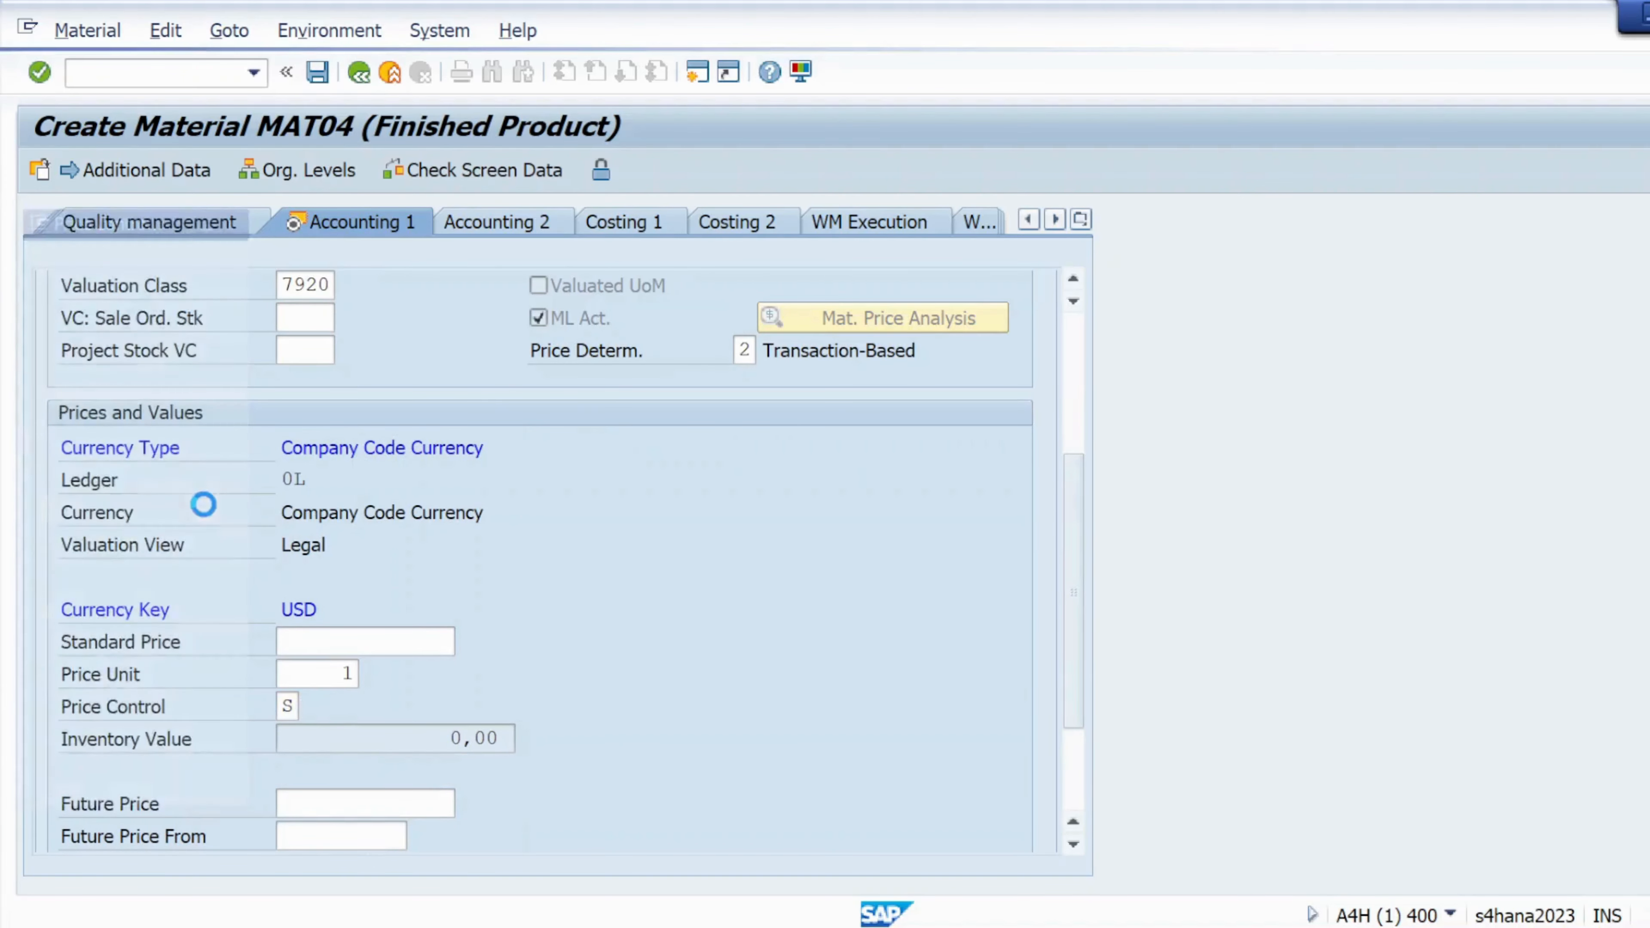
{"action": "double_click", "coordinate": [160, 136]}
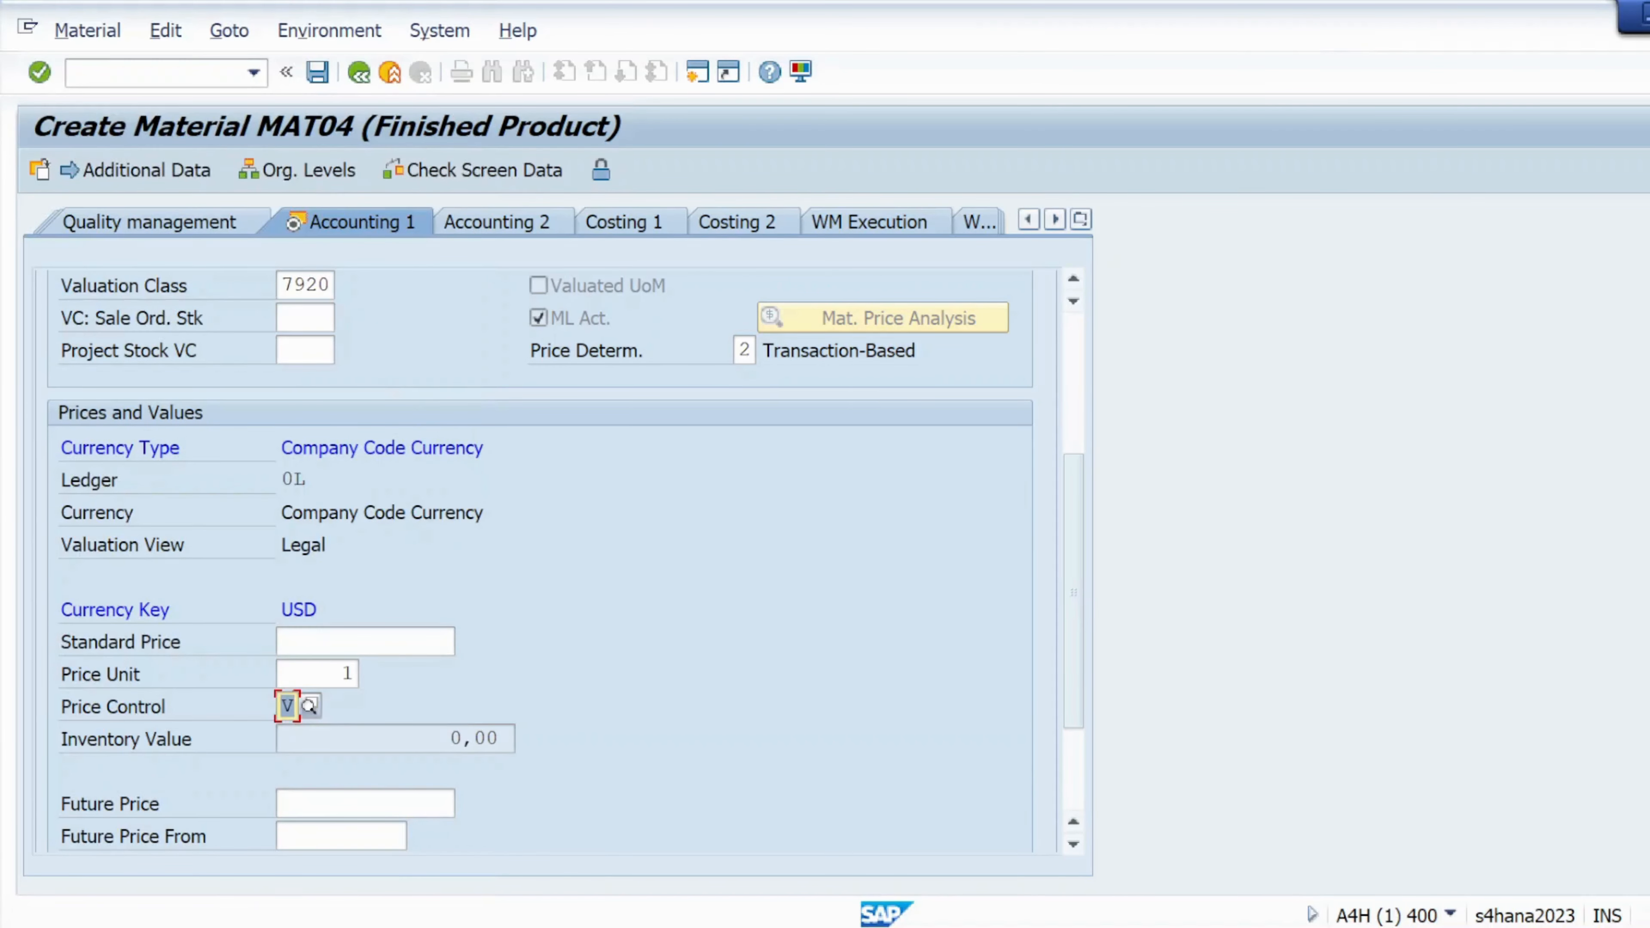
Enter price unit 10 and per-unit price 100,00, then save material MAT04
{"action": "left_click", "coordinate": [342, 674]}
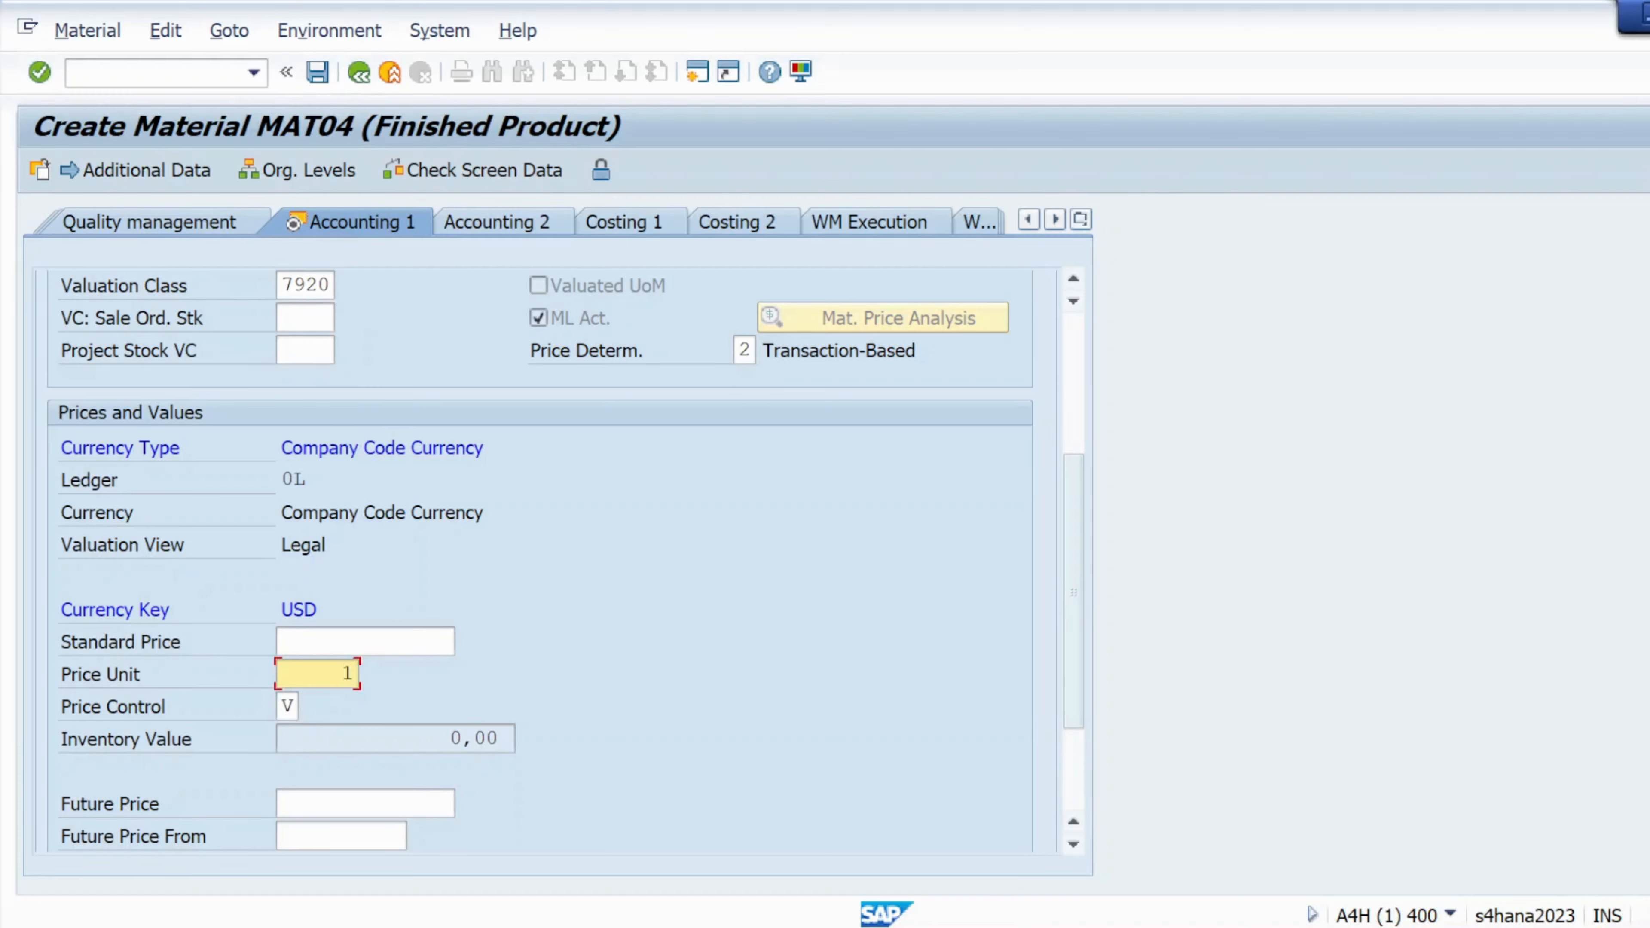
{"action": "type", "text": "0"}
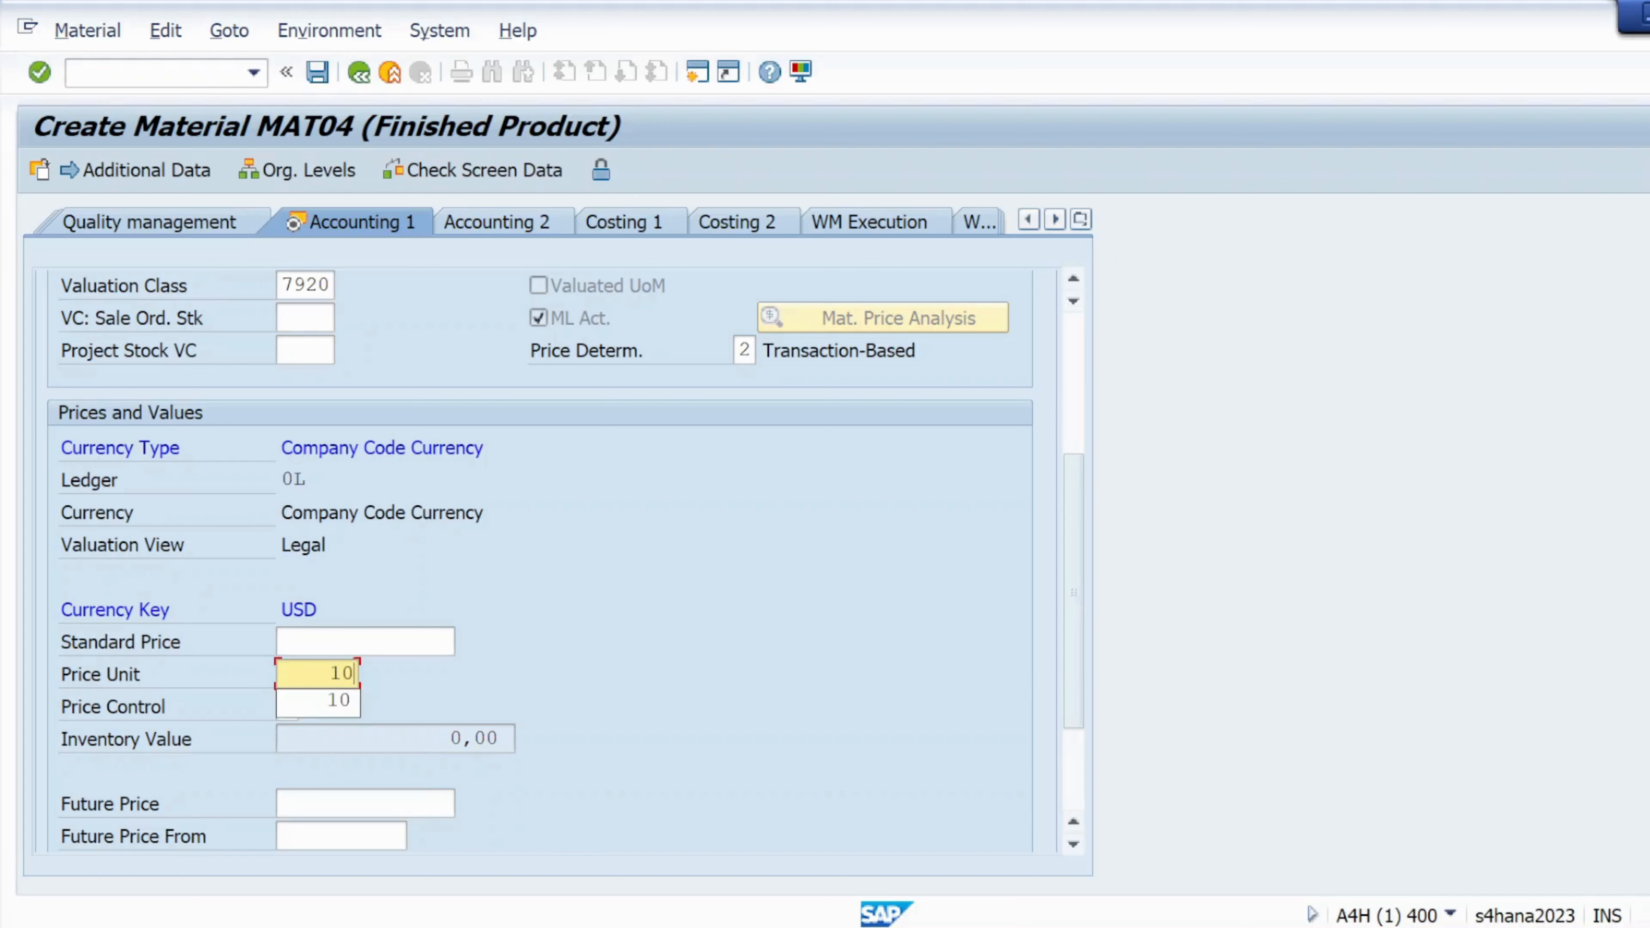
{"action": "left_click", "coordinate": [41, 73]}
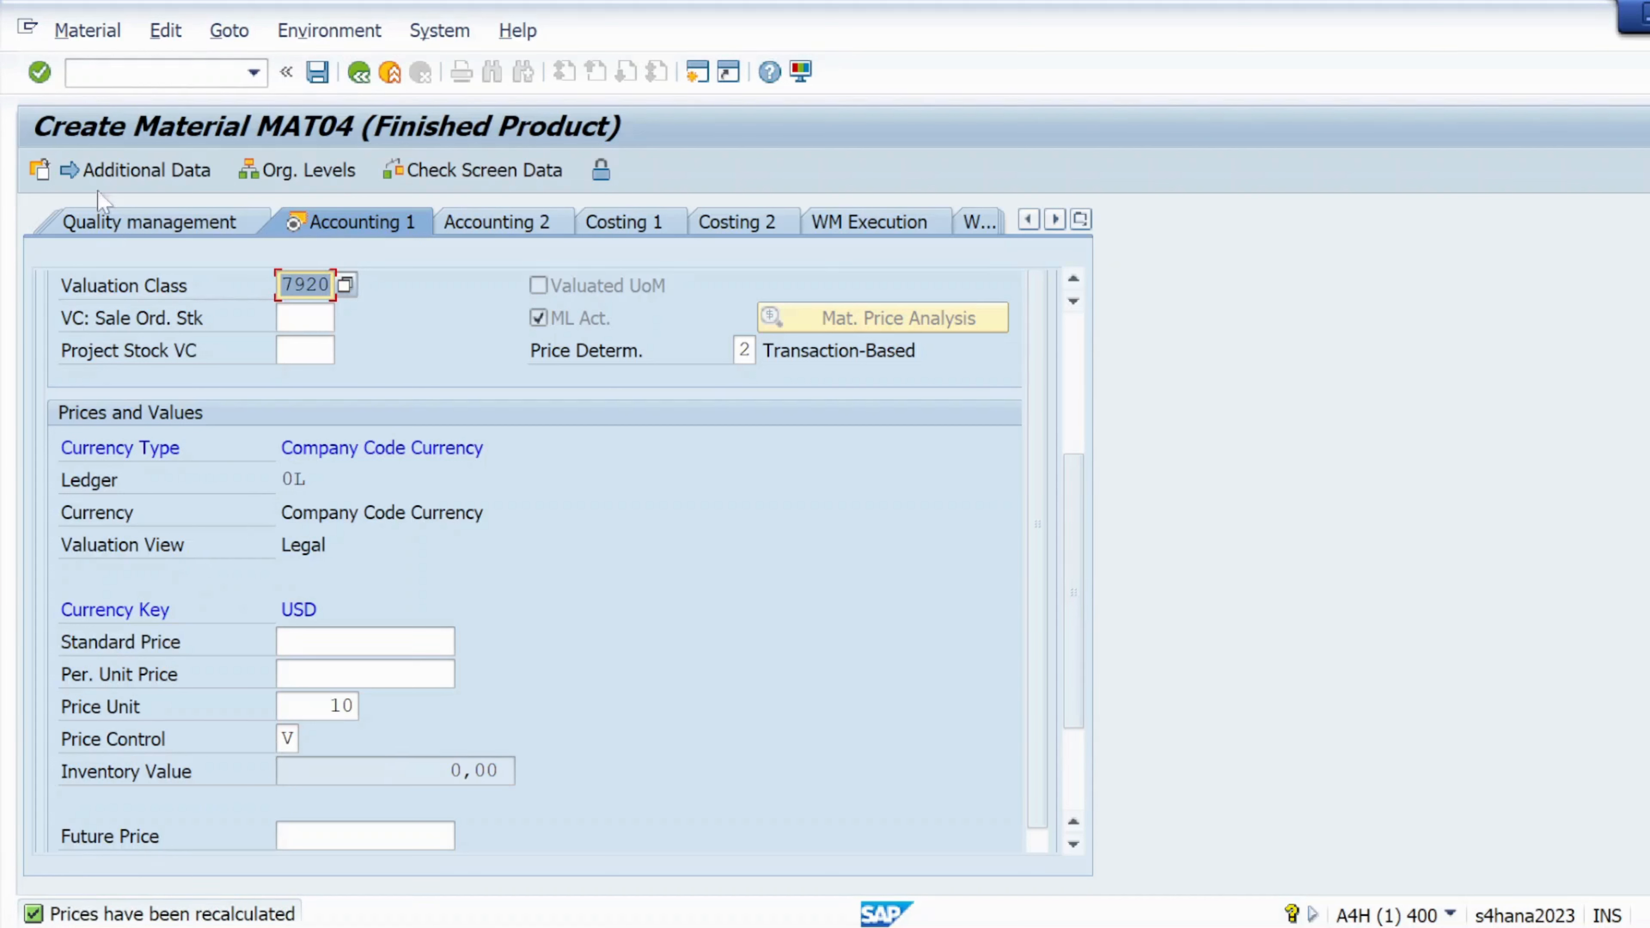
{"action": "left_click", "coordinate": [40, 73]}
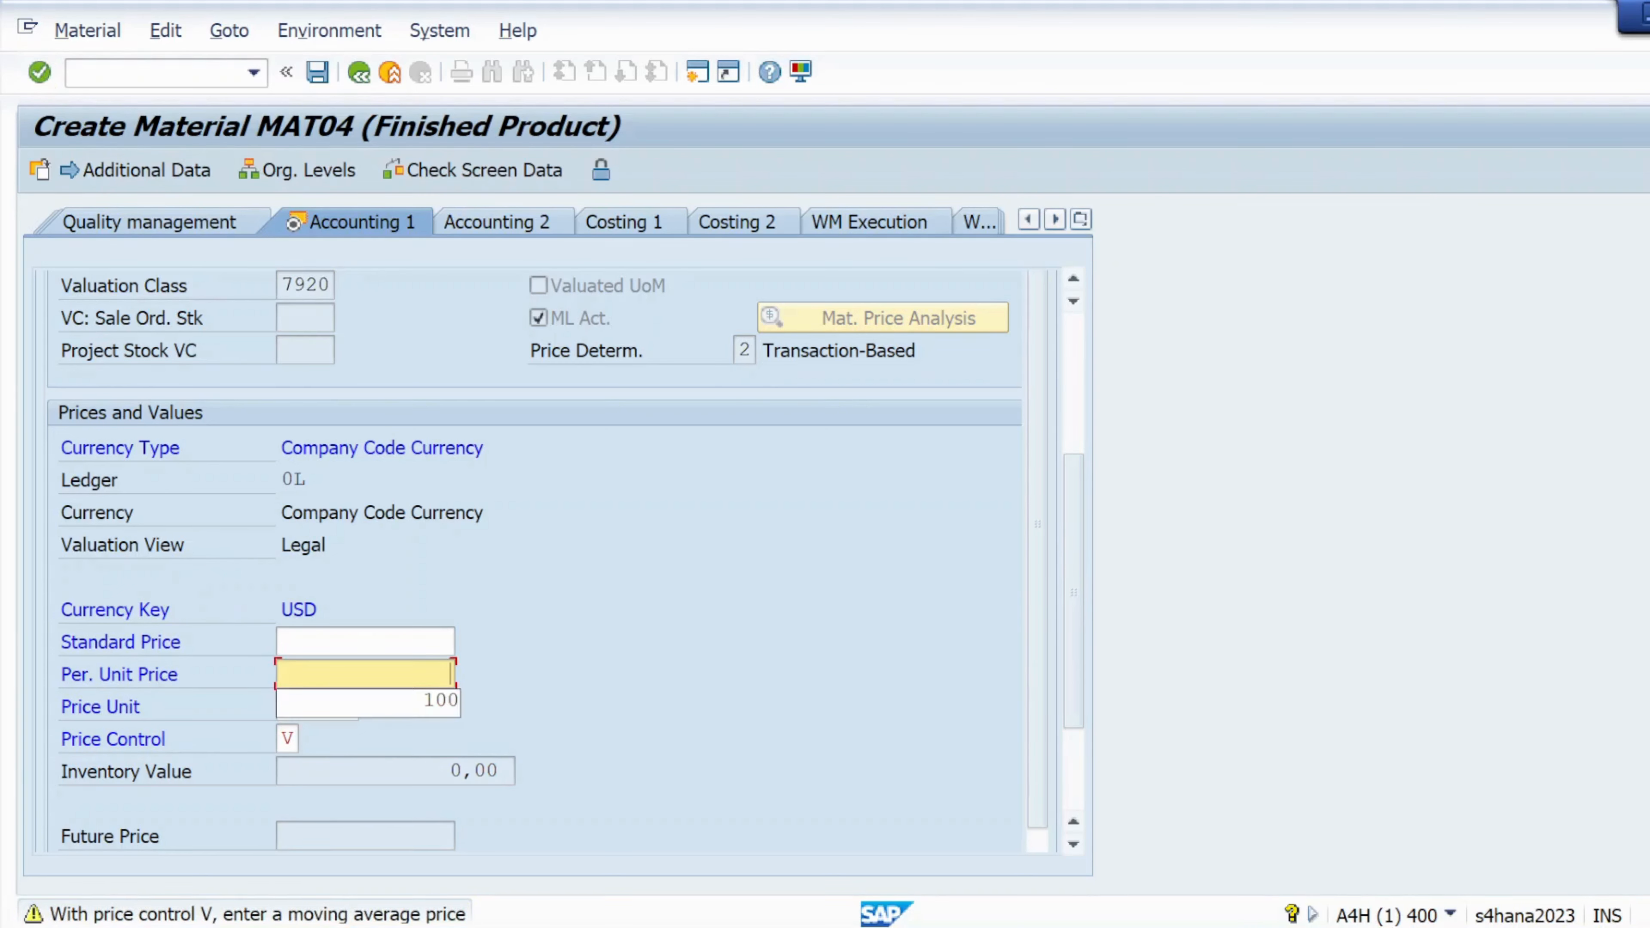
{"action": "type", "text": "100"}
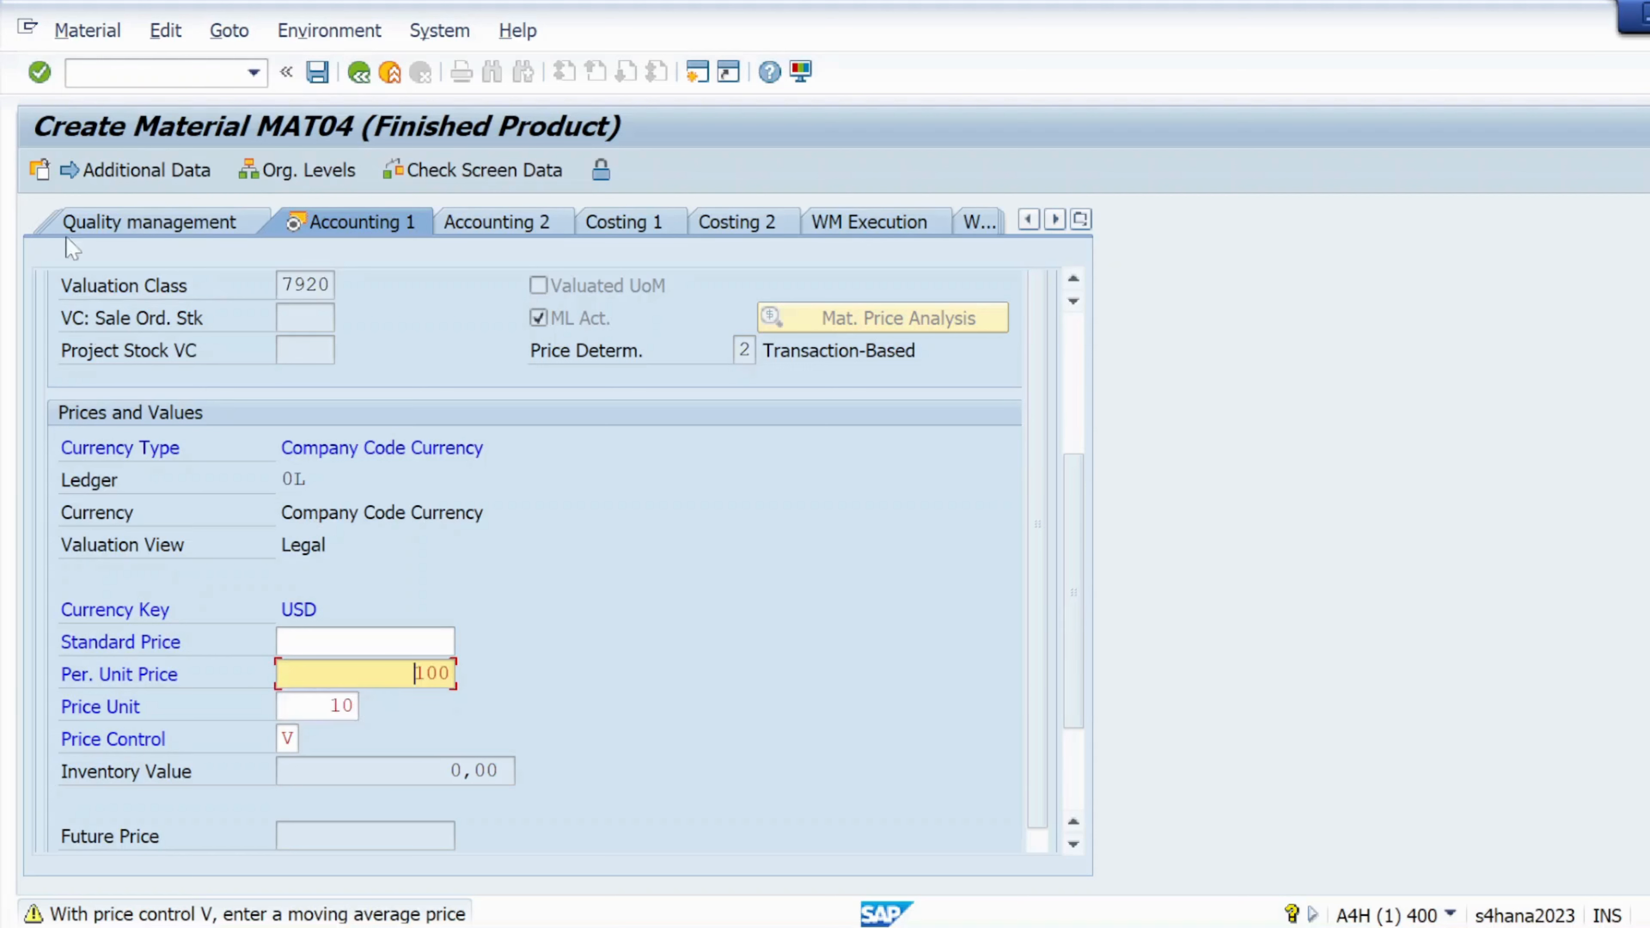
{"action": "left_click", "coordinate": [40, 73]}
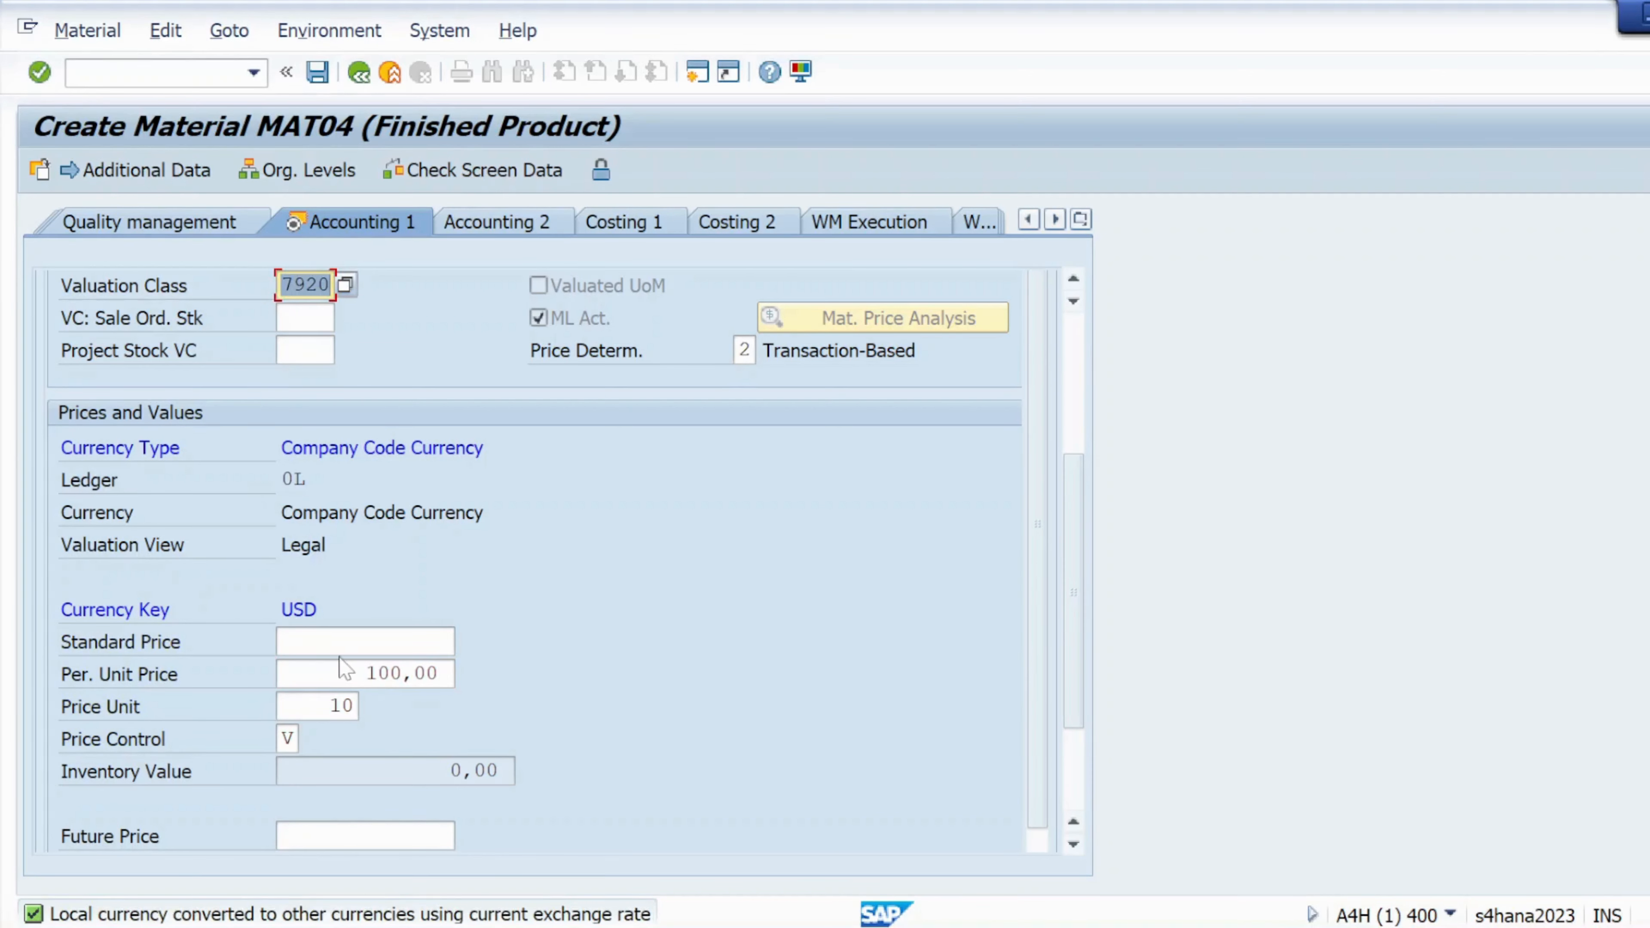
{"action": "left_click", "coordinate": [41, 73]}
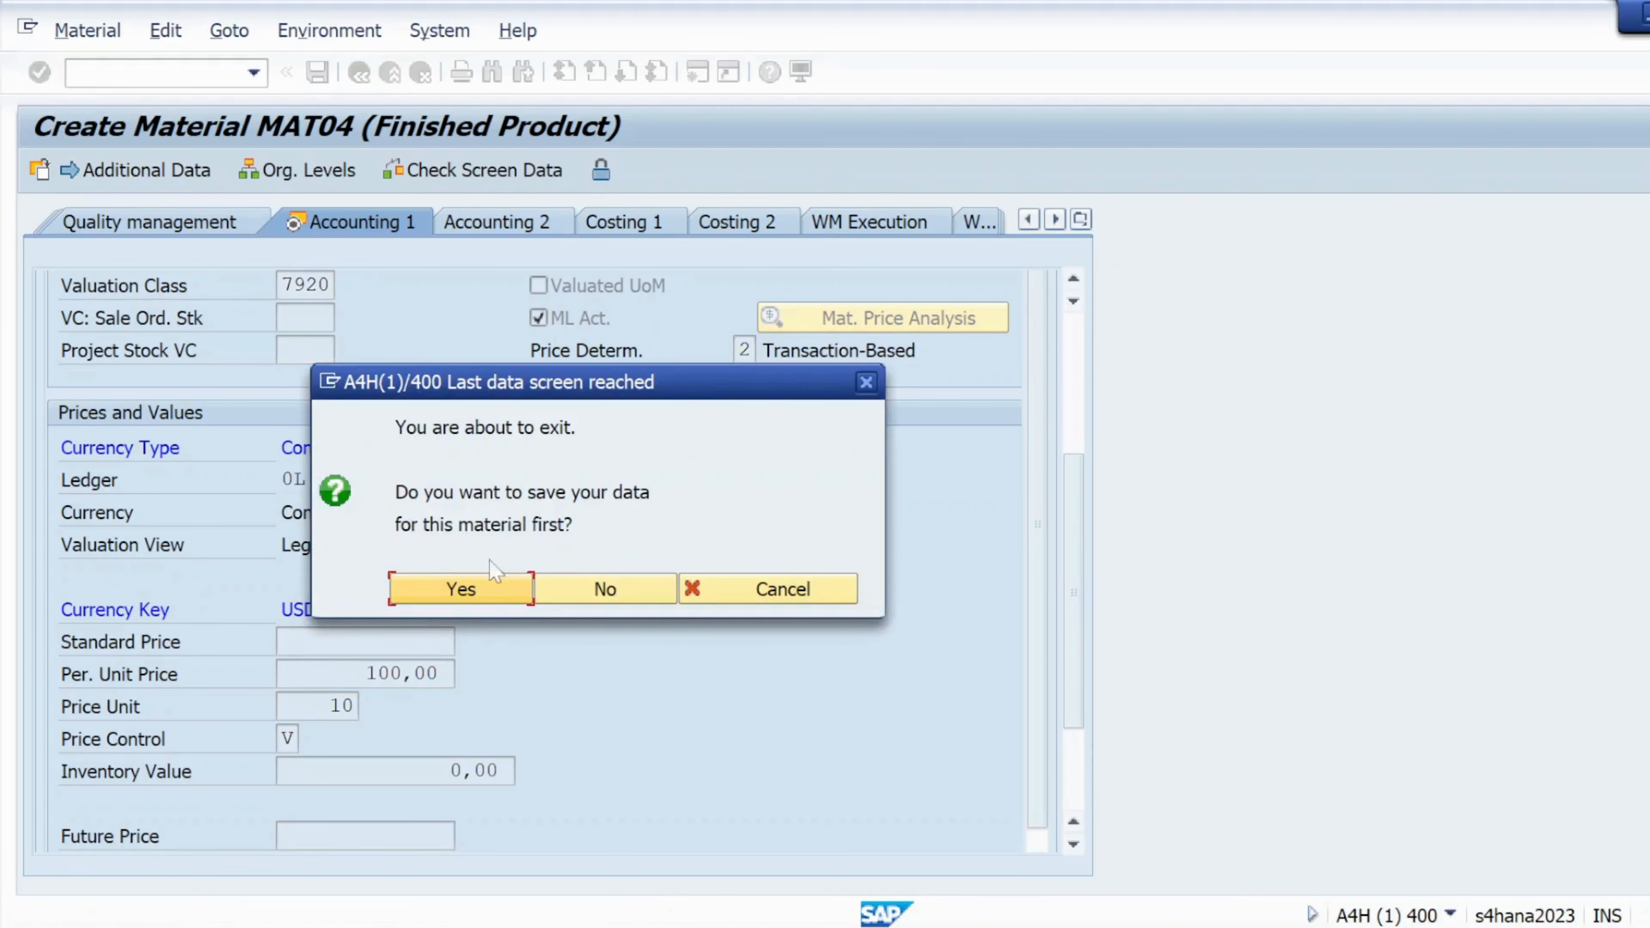
{"action": "left_click", "coordinate": [475, 591]}
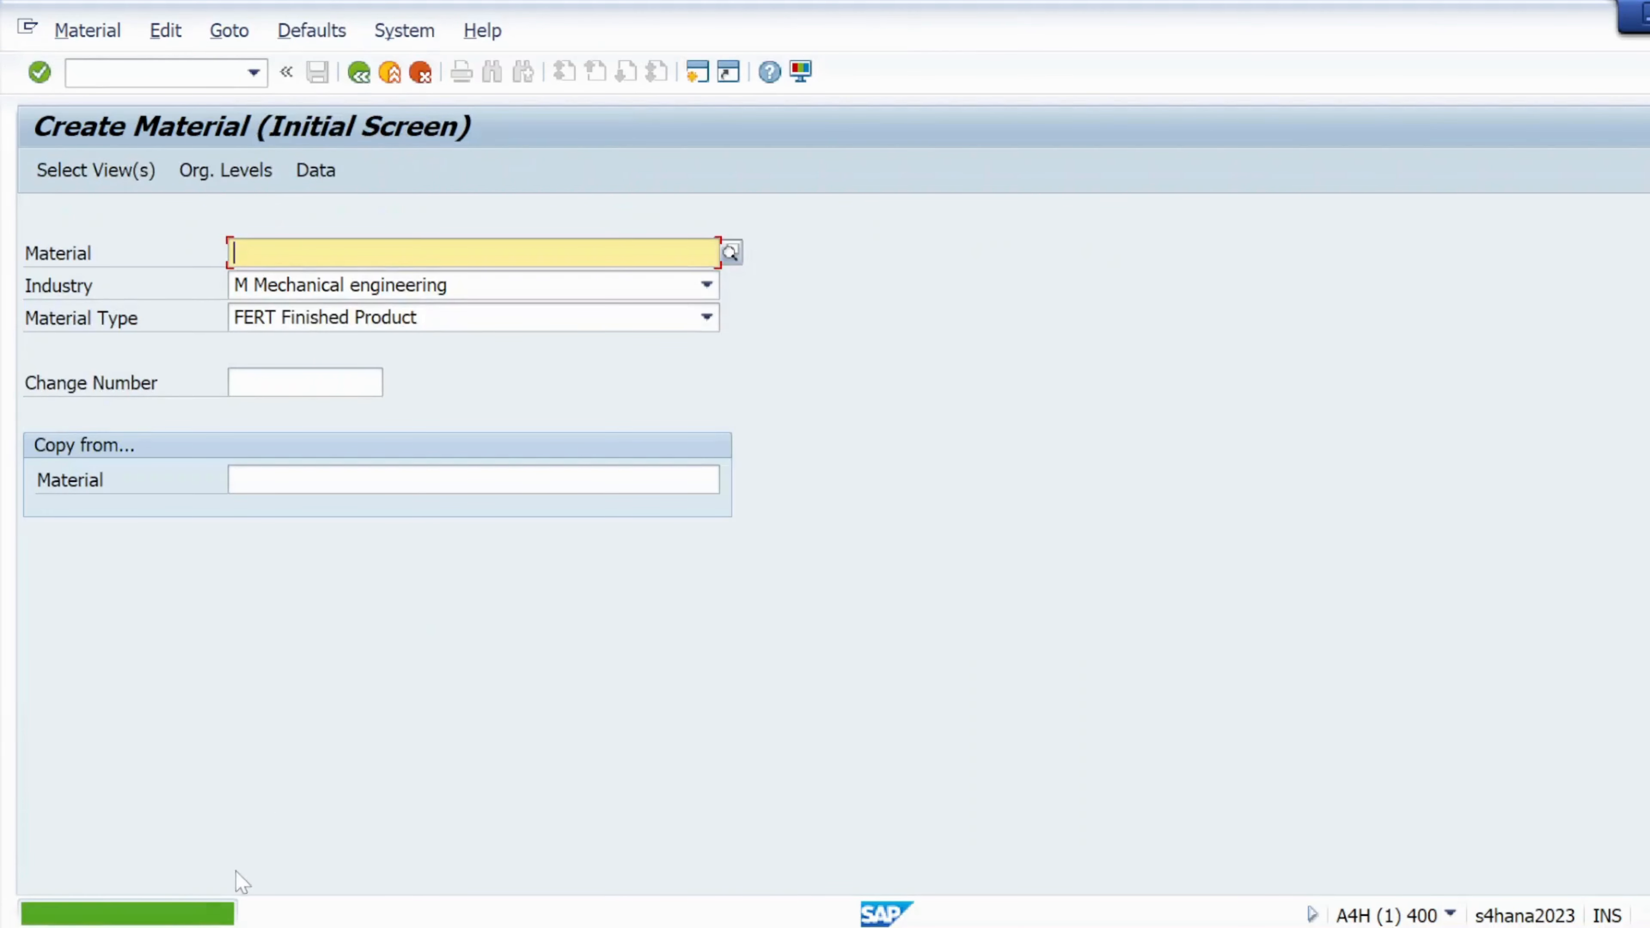
Open the 'Material MAT04 created' message text, select its heading, and switch to the Excel workbook
{"action": "double_click", "coordinate": [185, 913]}
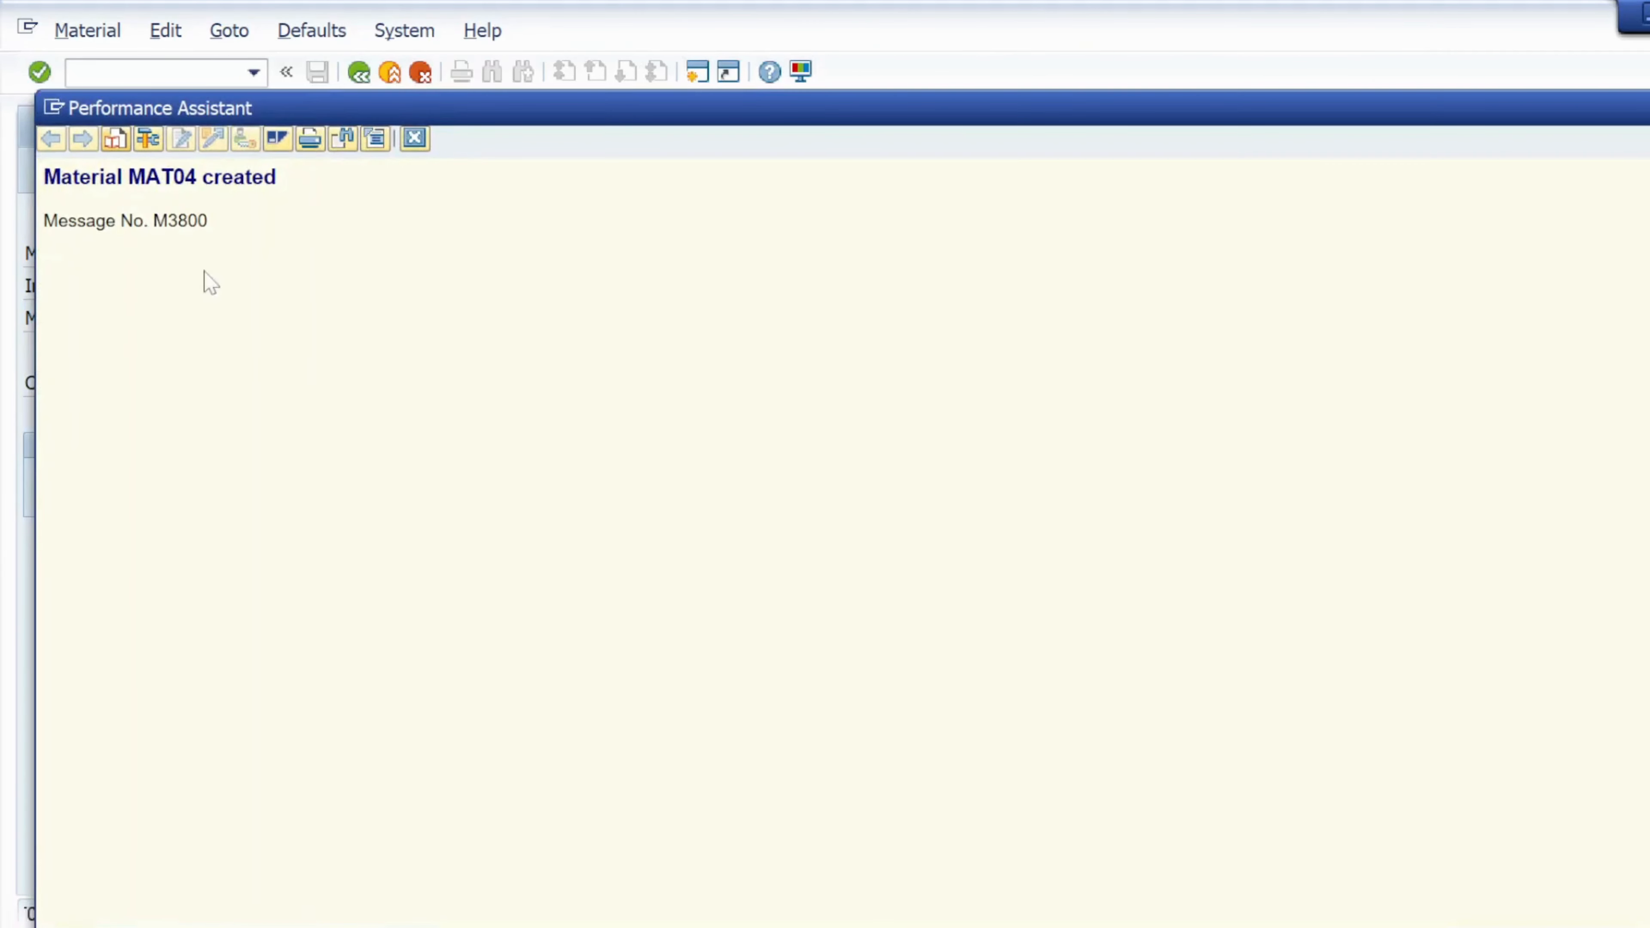
{"action": "left_click_drag", "start_coordinate": [44, 177], "coordinate": [276, 177]}
{"action": "key", "text": "ctrl+c"}
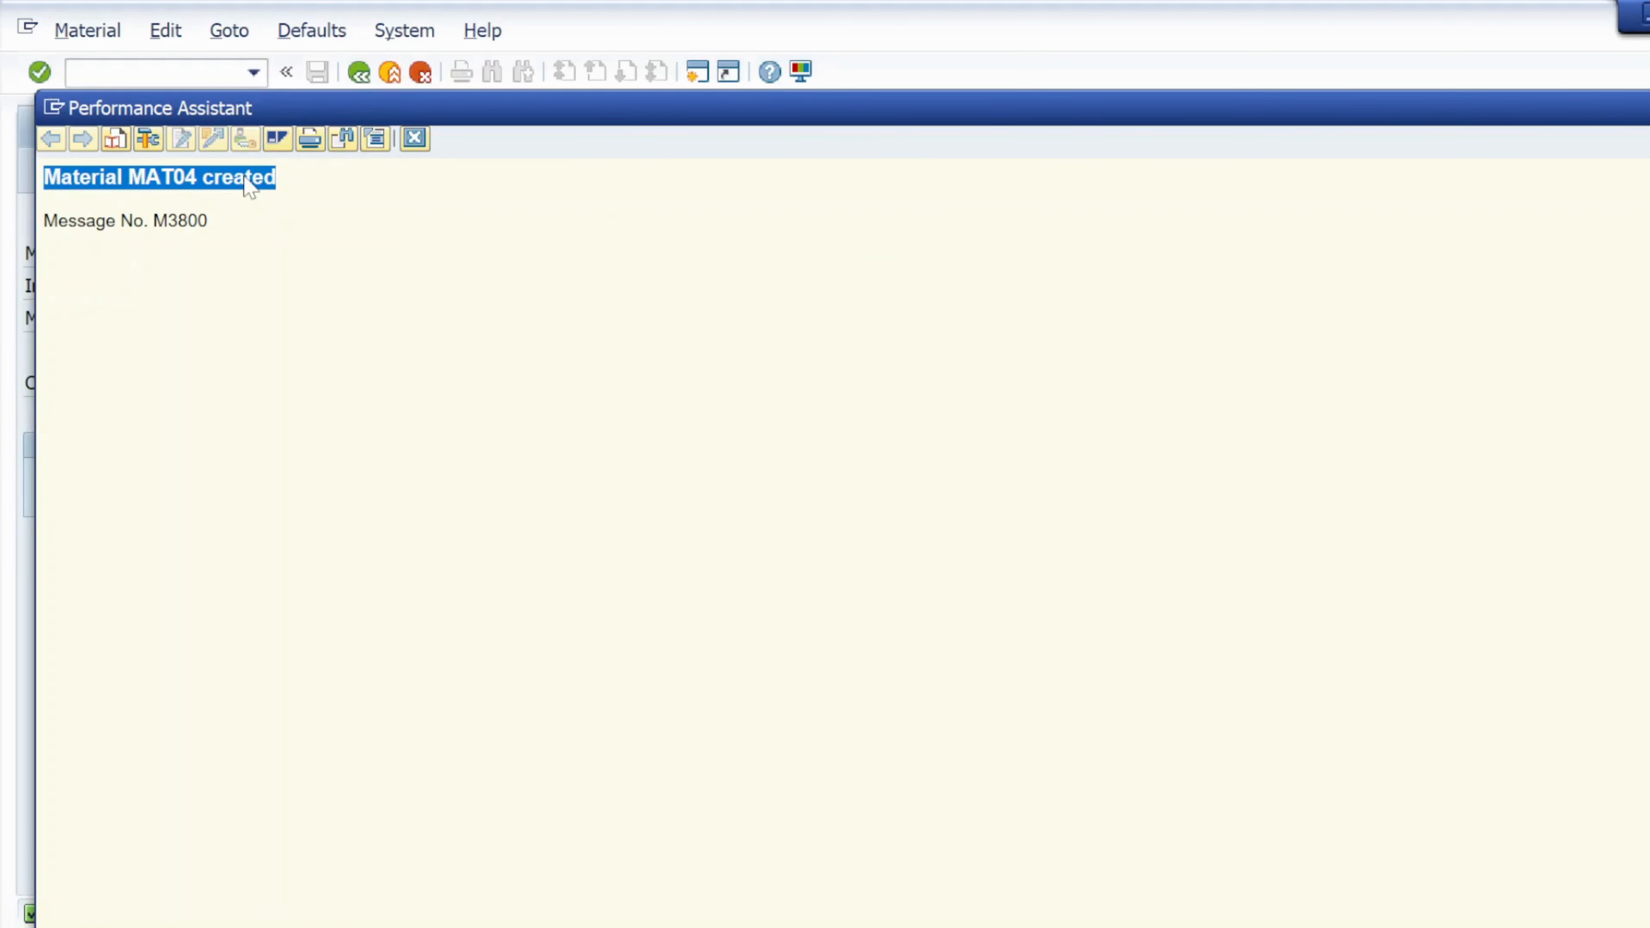
{"action": "key", "text": "alt+Tab"}
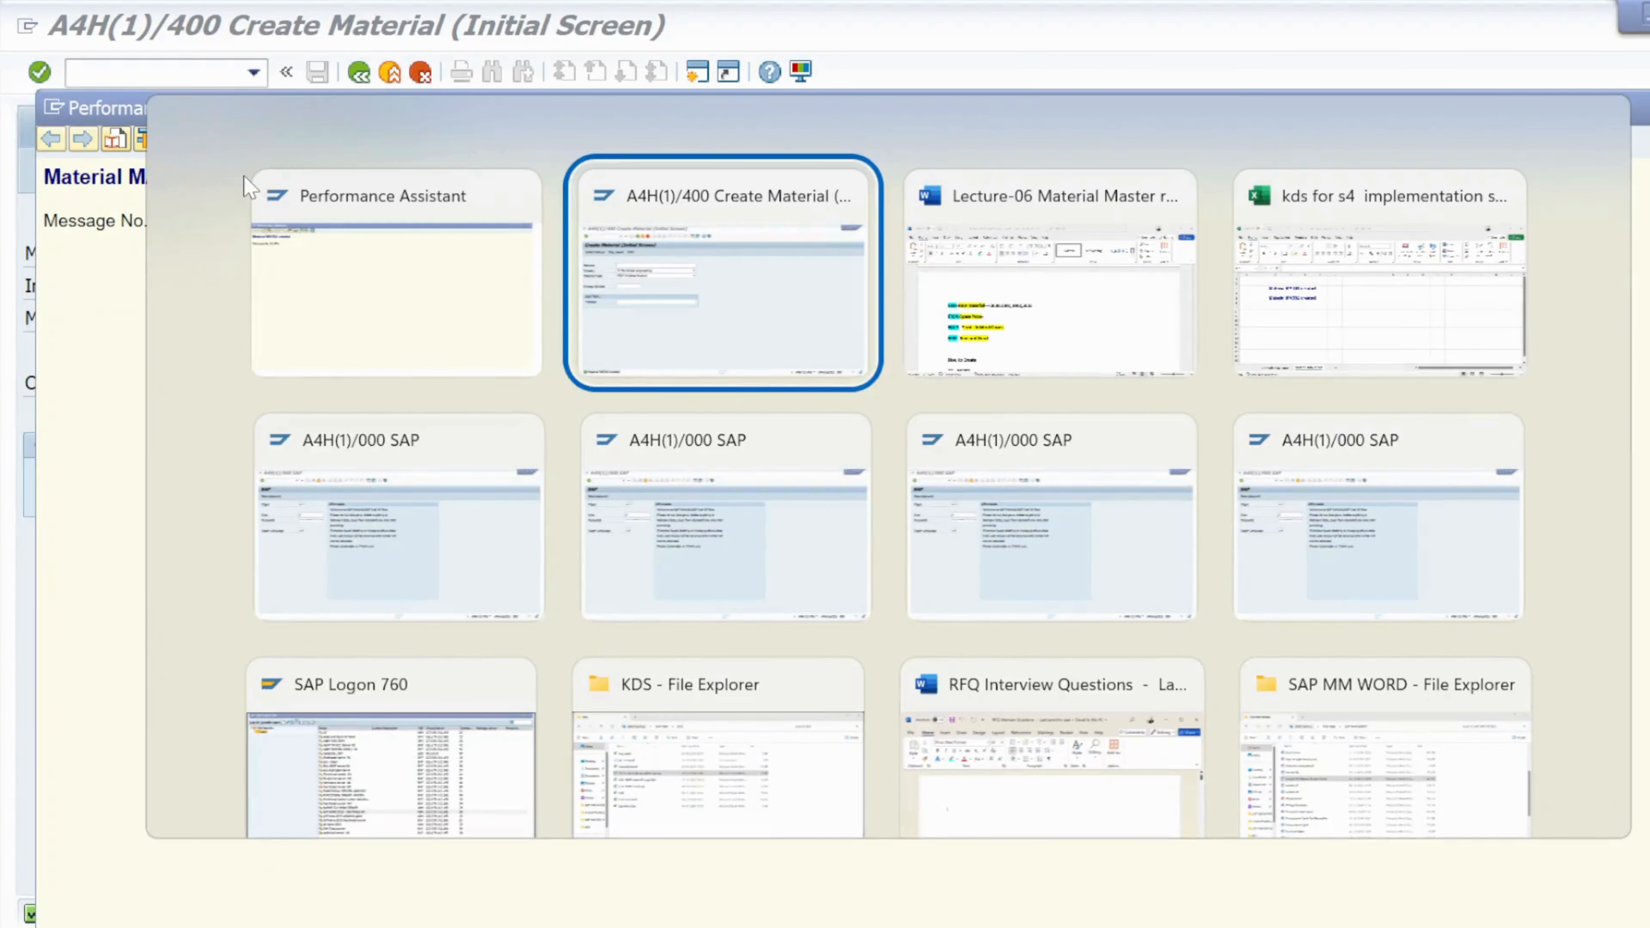
{"action": "key", "text": "Tab"}
{"action": "key", "text": "Tab"}
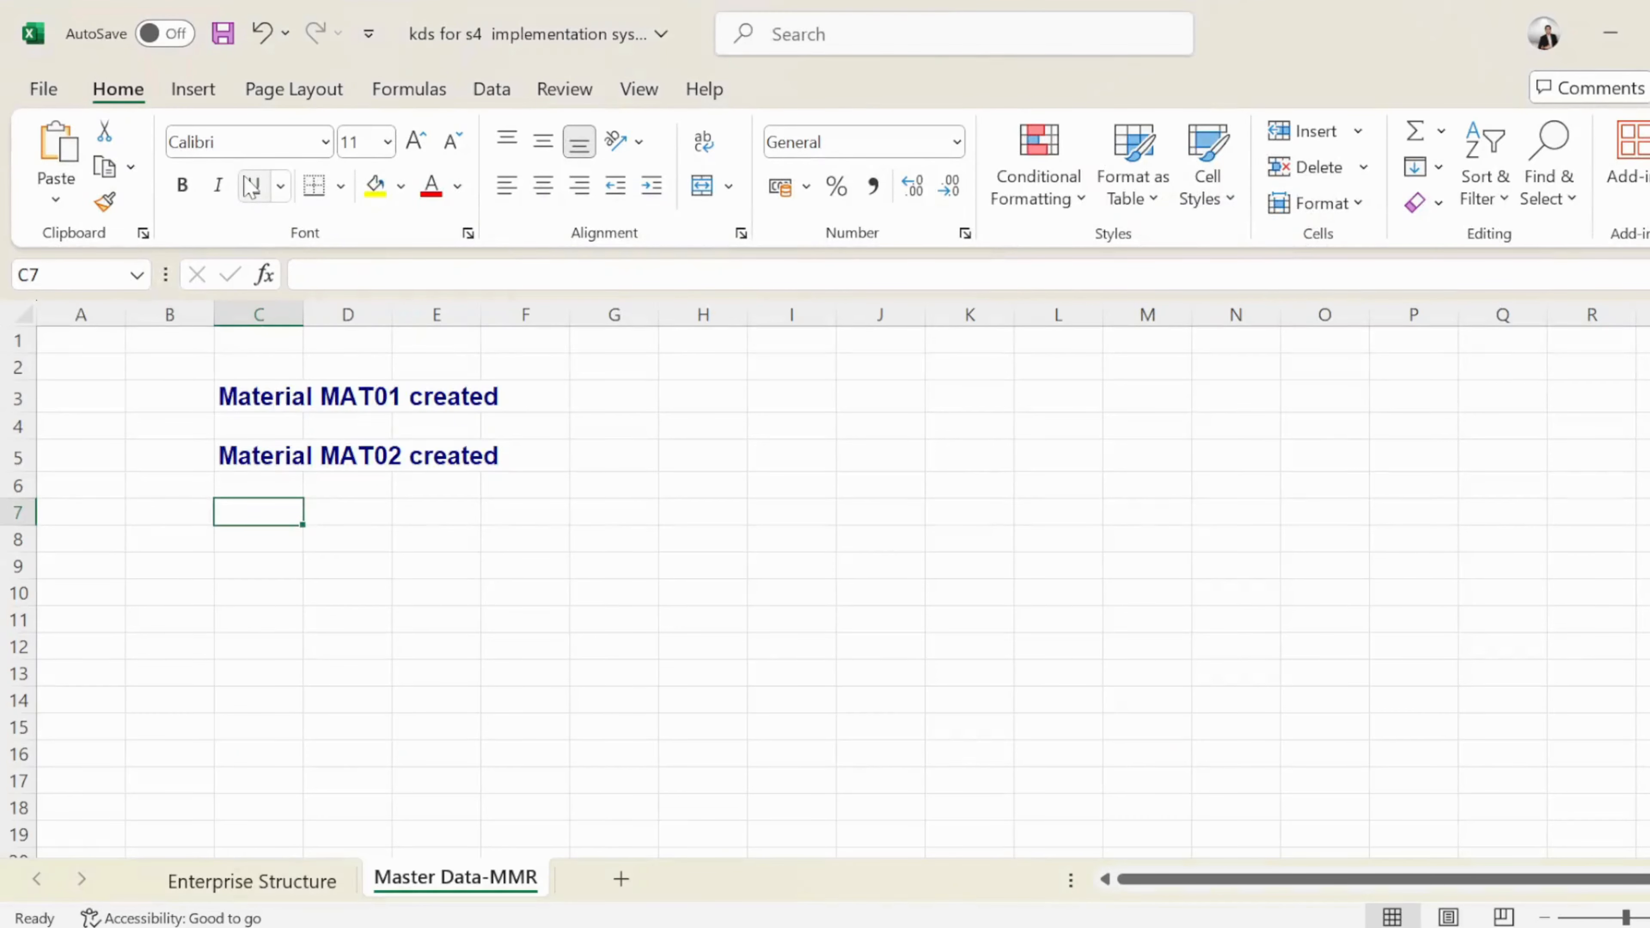
Paste the MAT04 creation message into cell C7, then return to the SAP Create Material window
{"action": "key", "text": "ctrl+v"}
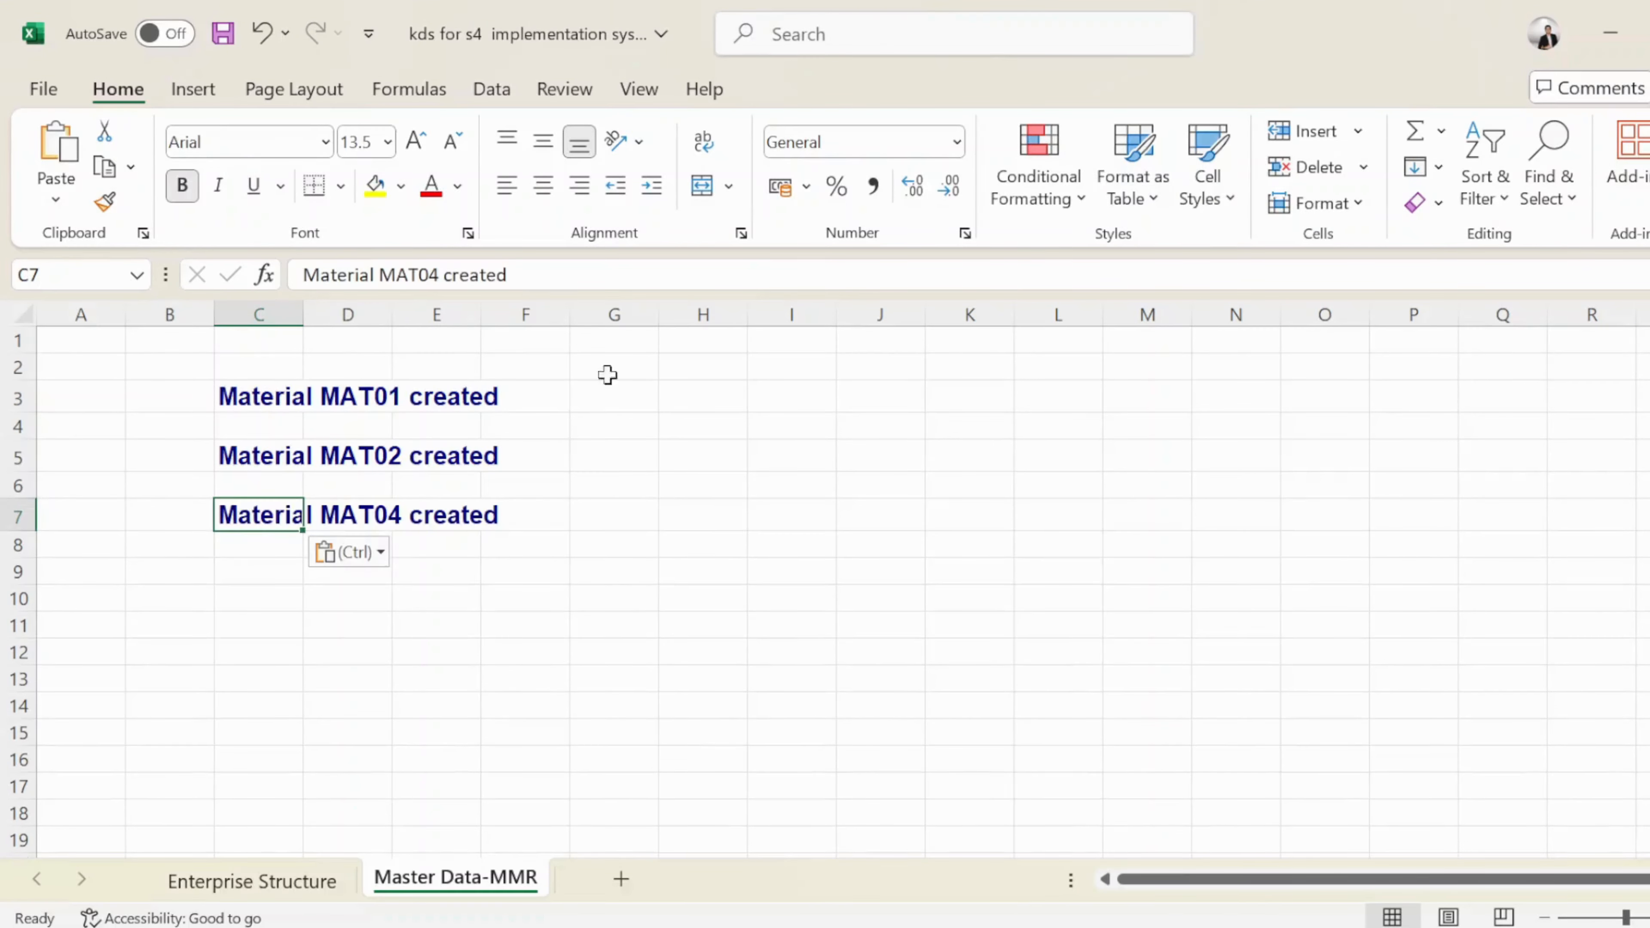
{"action": "left_click", "coordinate": [588, 564]}
{"action": "left_click", "coordinate": [494, 619]}
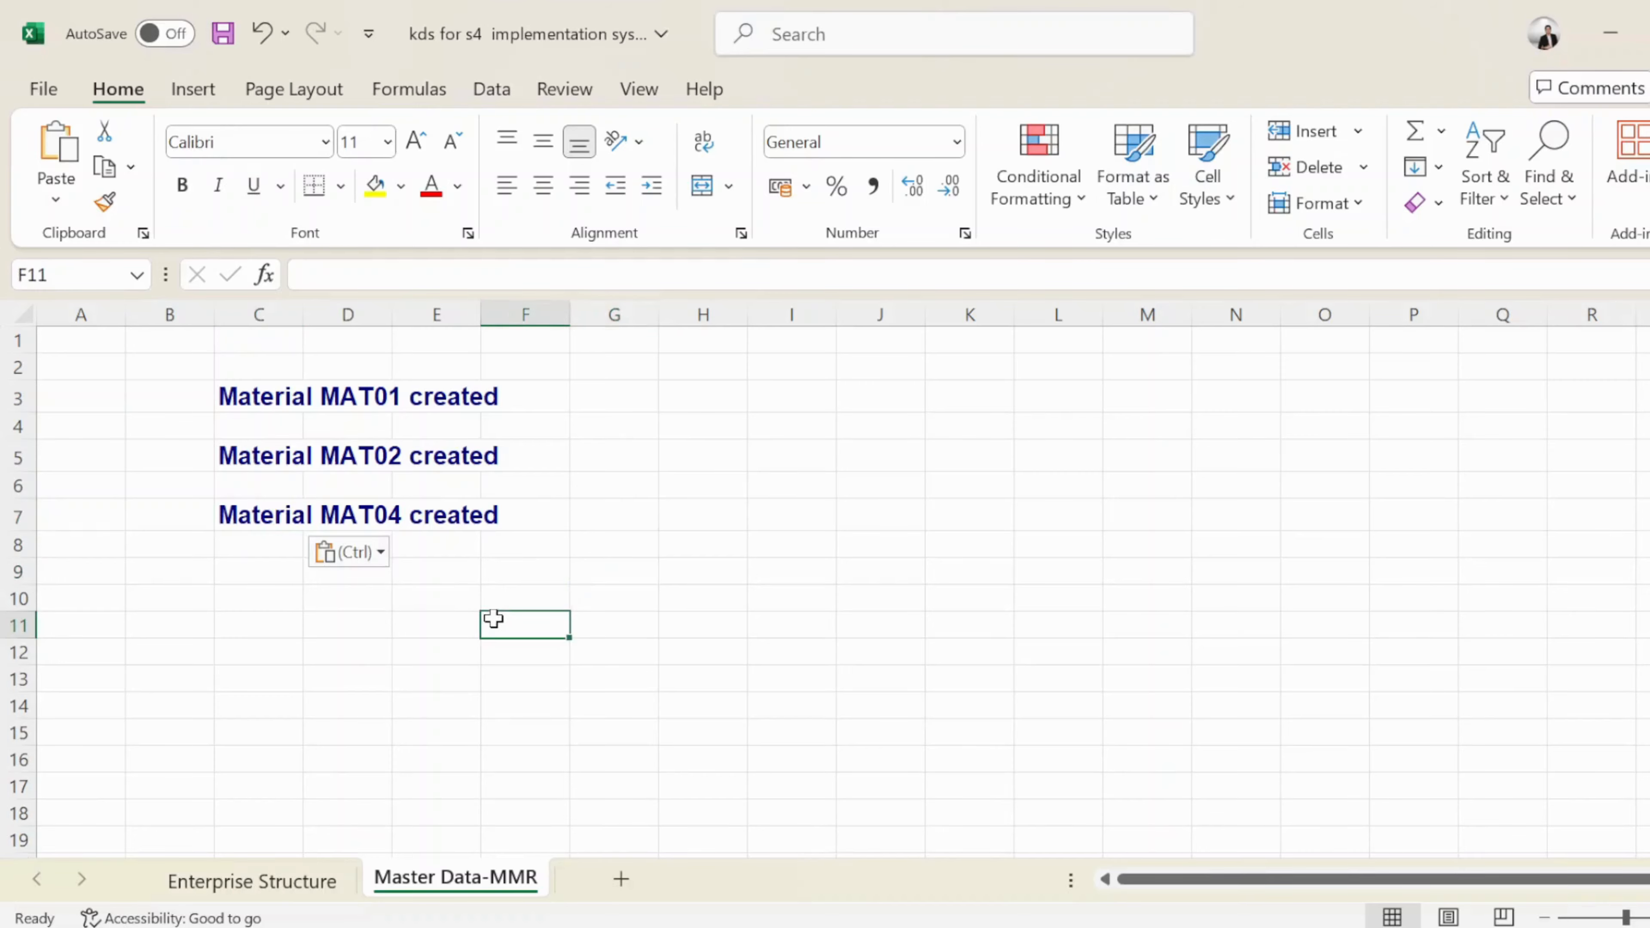
{"action": "key", "text": "alt+Tab"}
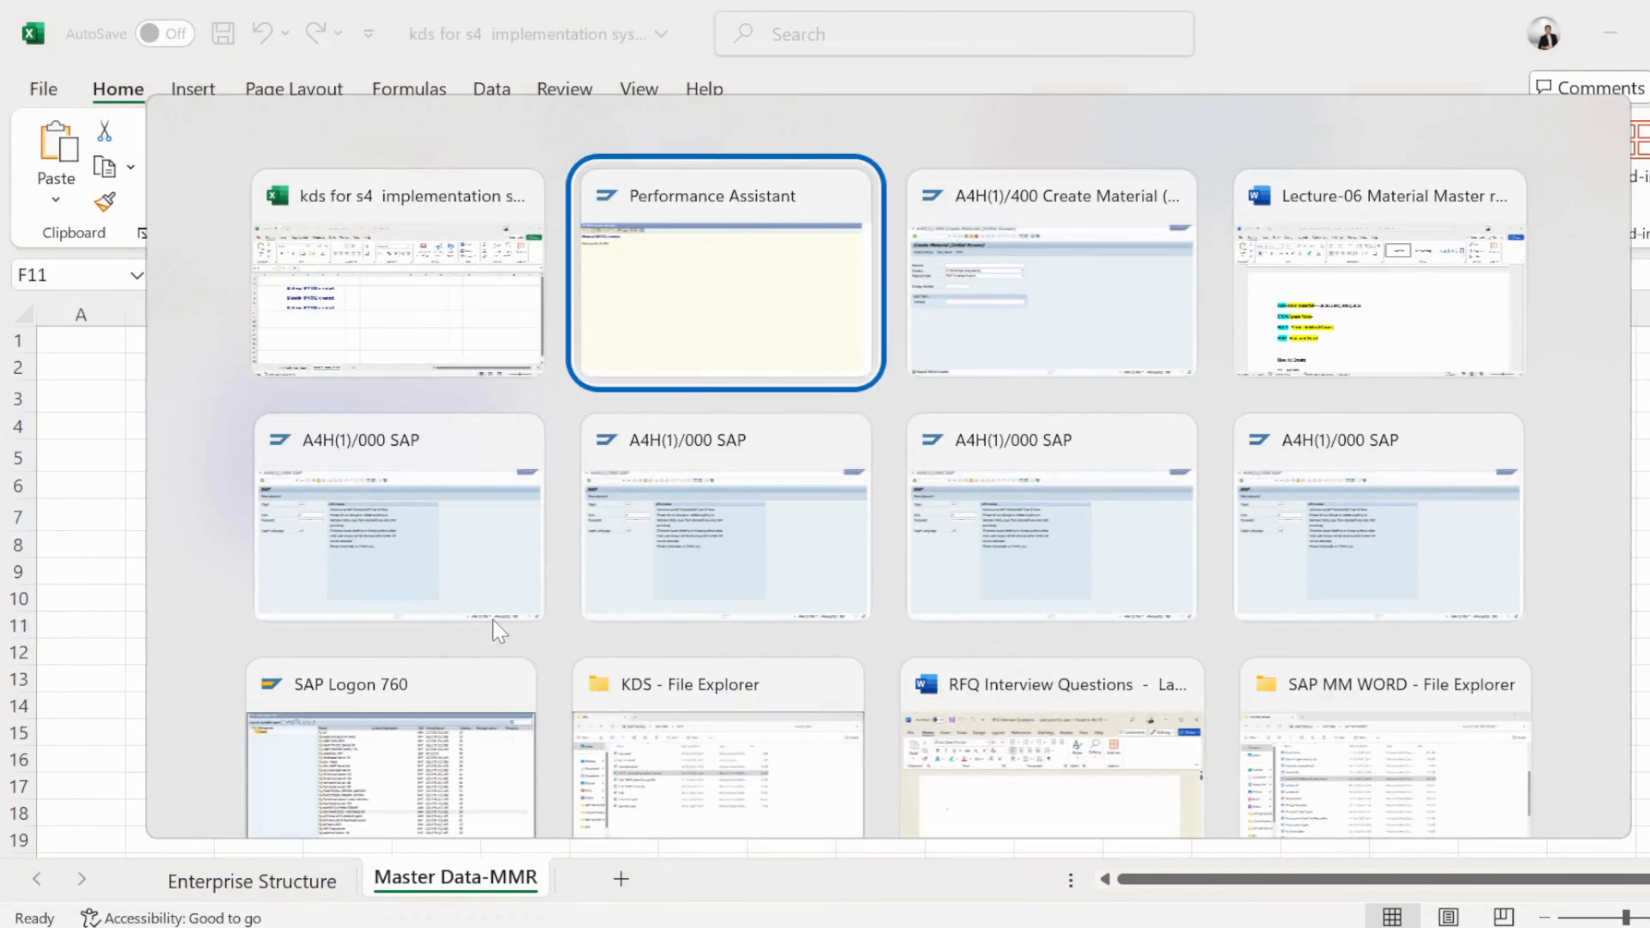
{"action": "key", "text": "alt+Tab"}
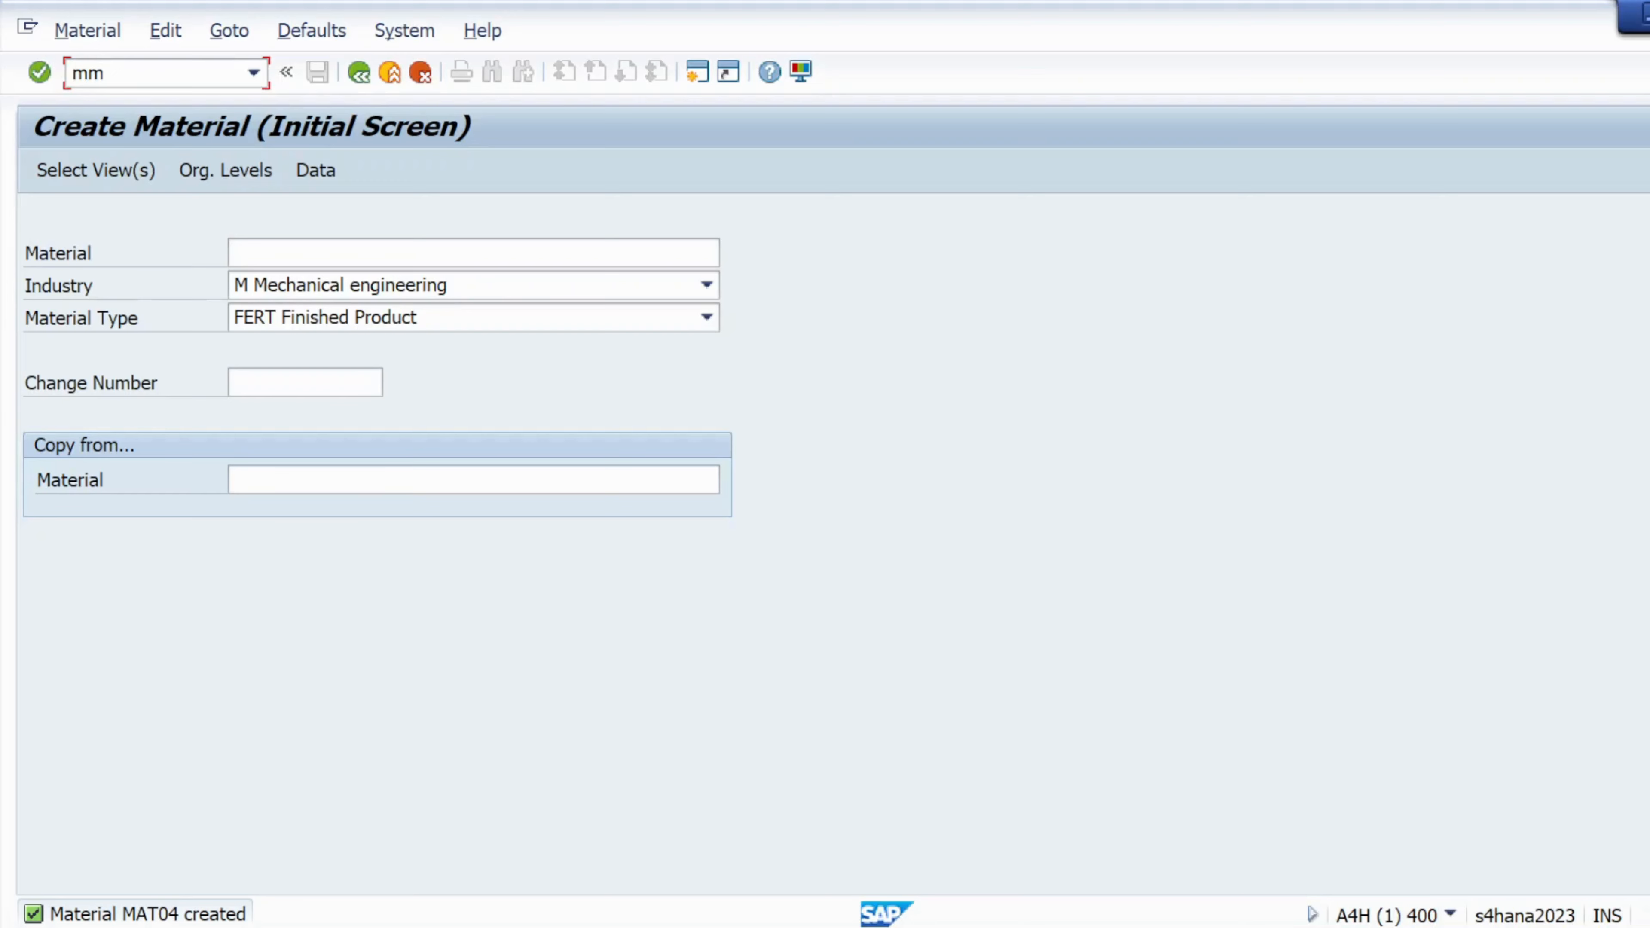
Start the /nmm02 Change Material transaction and pick material MAT01
{"action": "key", "text": "BackSpace"}
{"action": "key", "text": "BackSpace"}
{"action": "type", "text": "/nmm02"}
{"action": "key", "text": "Return"}
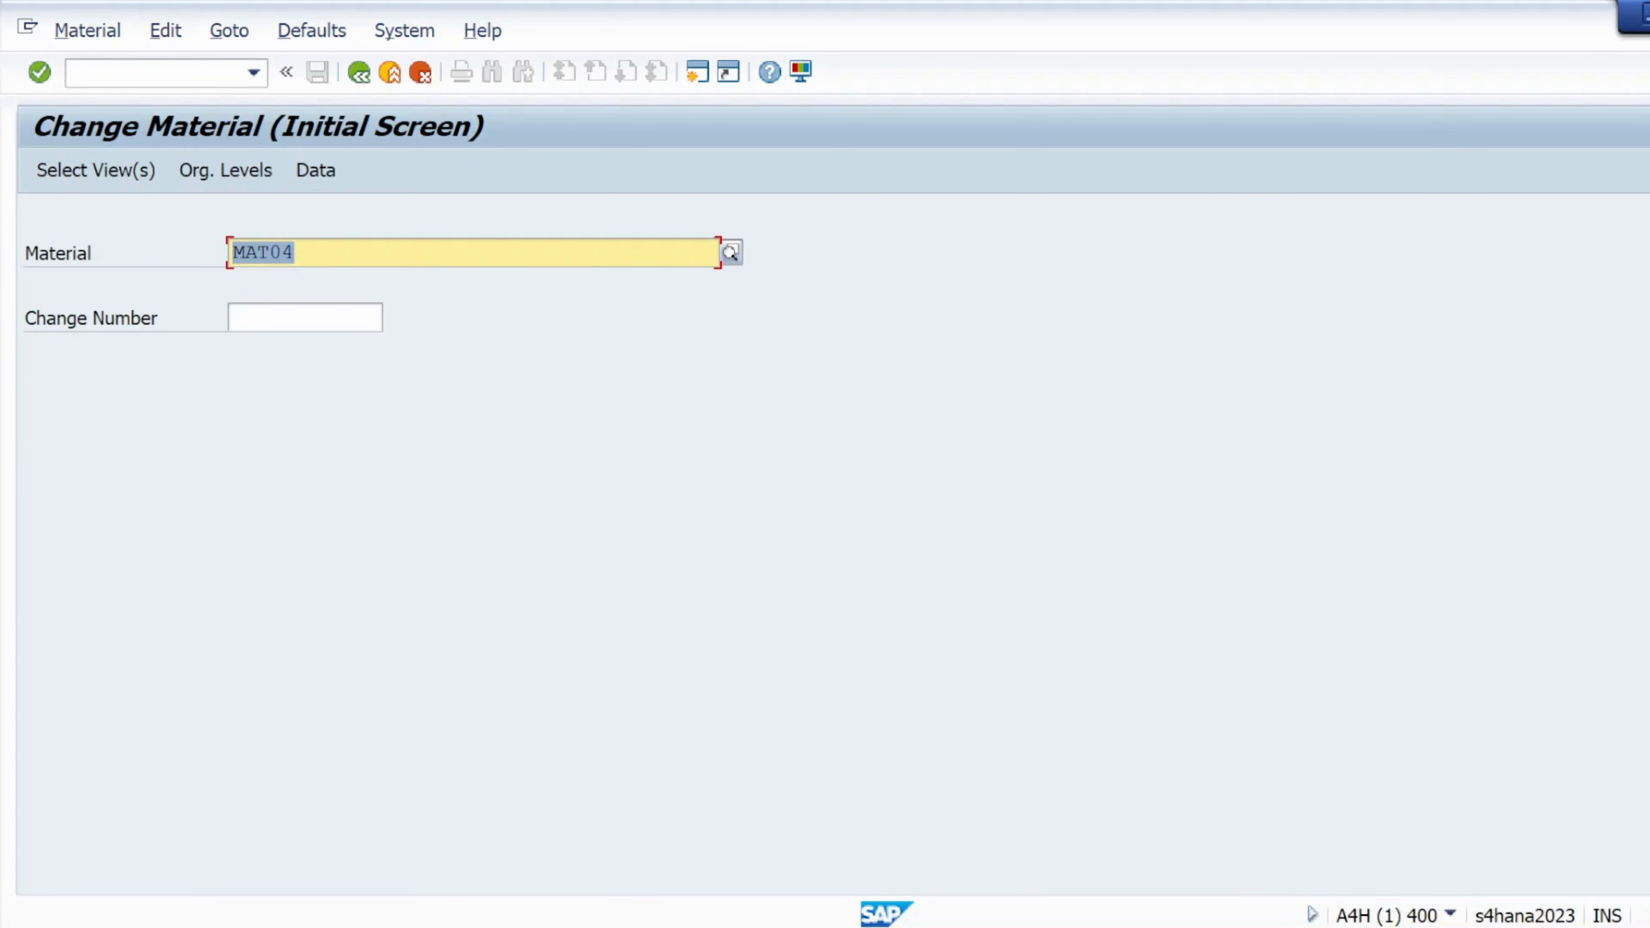
{"action": "key", "text": "End"}
{"action": "key", "text": "BackSpace"}
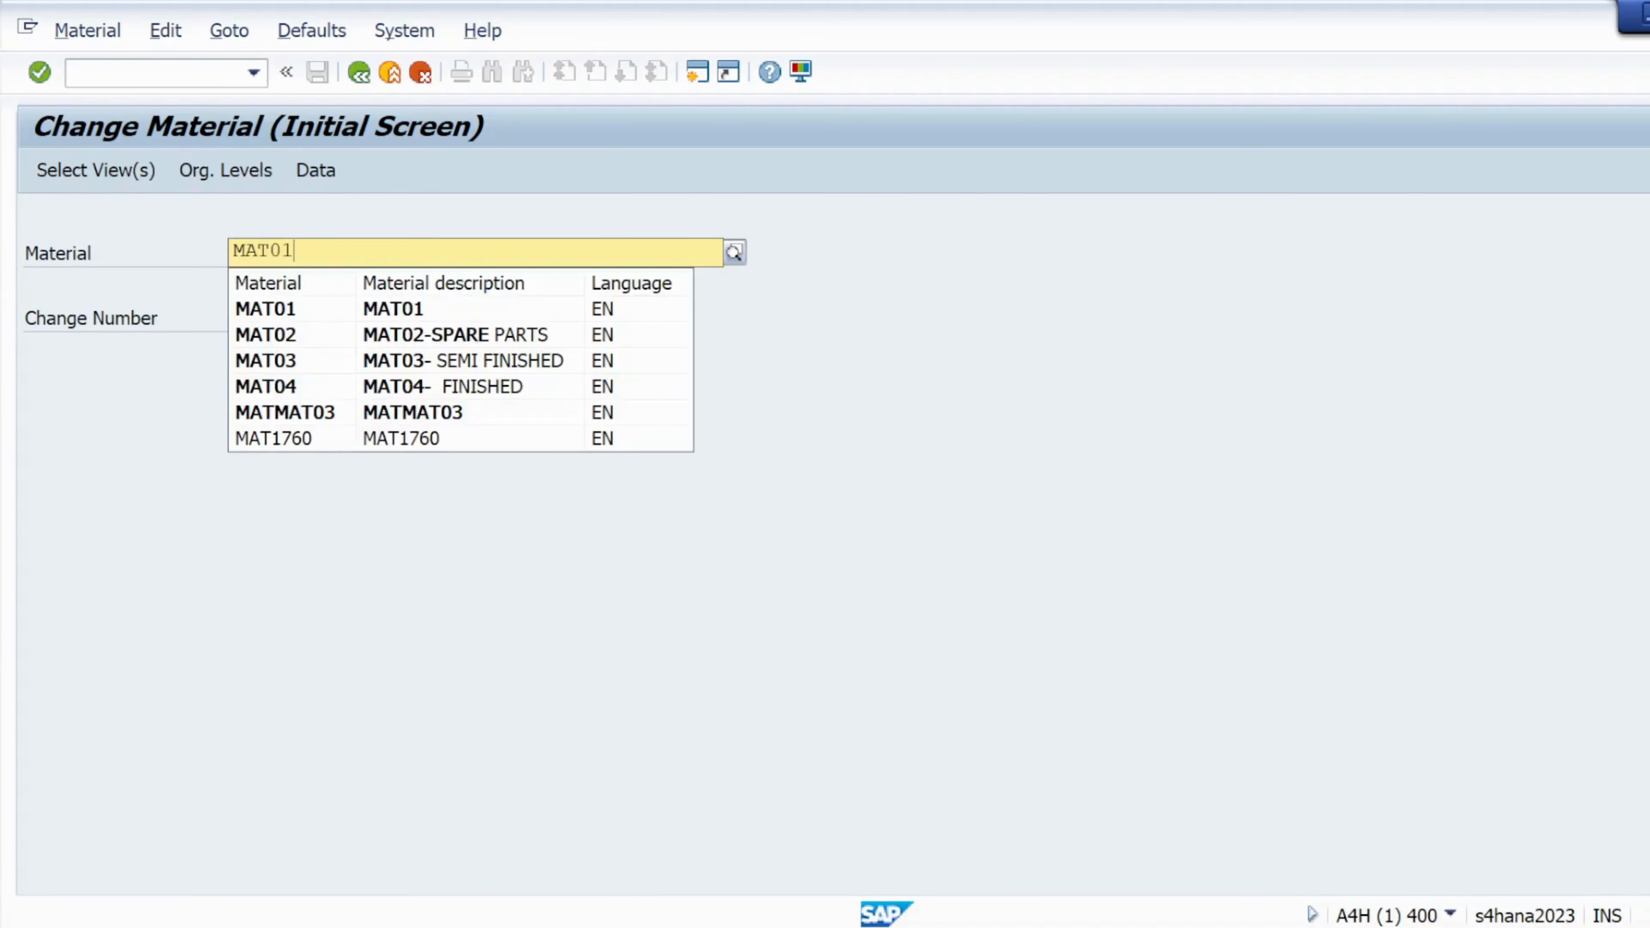
{"action": "left_click", "coordinate": [286, 317]}
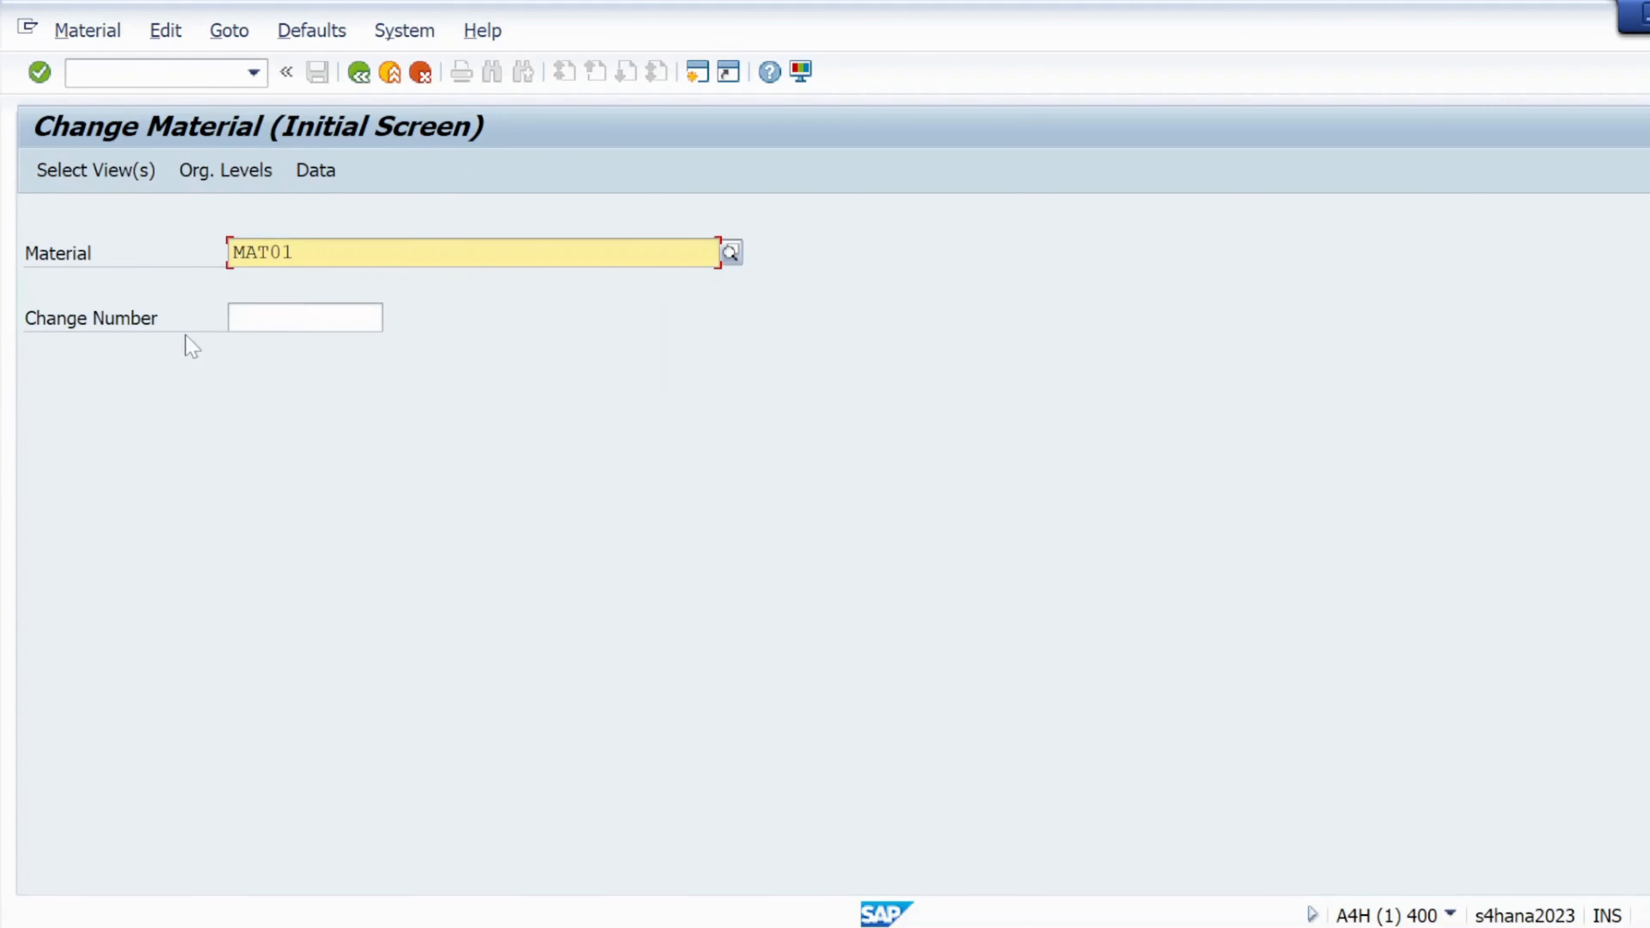
Select the Basic Data 1, Purchasing, Accounting 1 and General Plant Data/Storage 1 views
{"action": "left_click", "coordinate": [104, 174]}
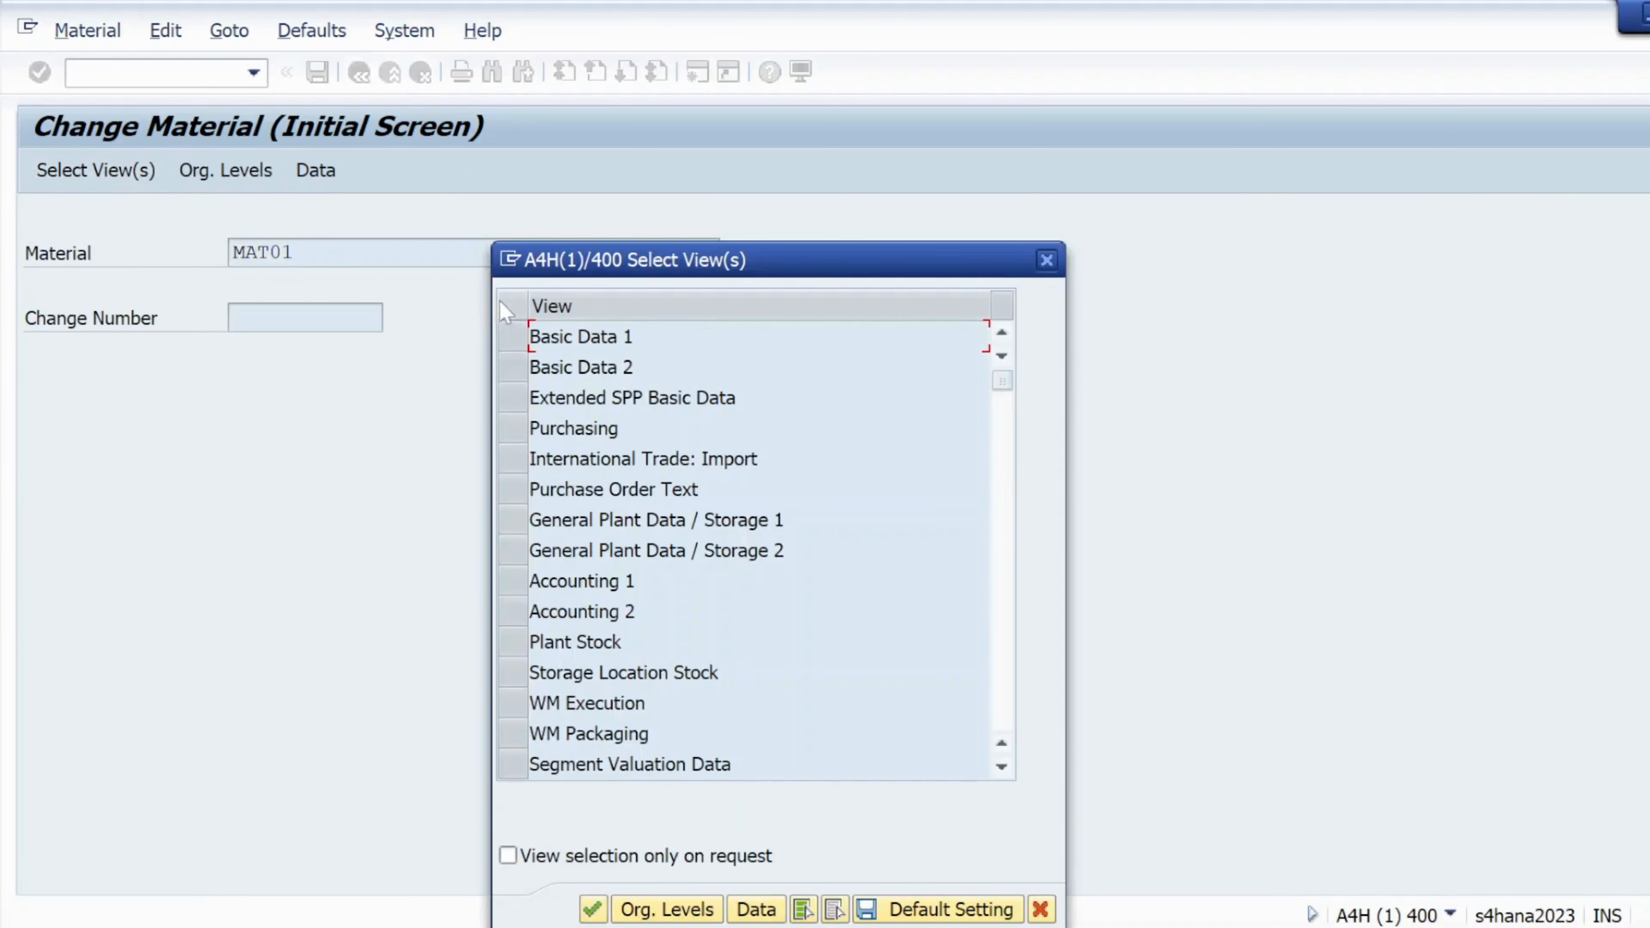
{"action": "left_click", "coordinate": [512, 336]}
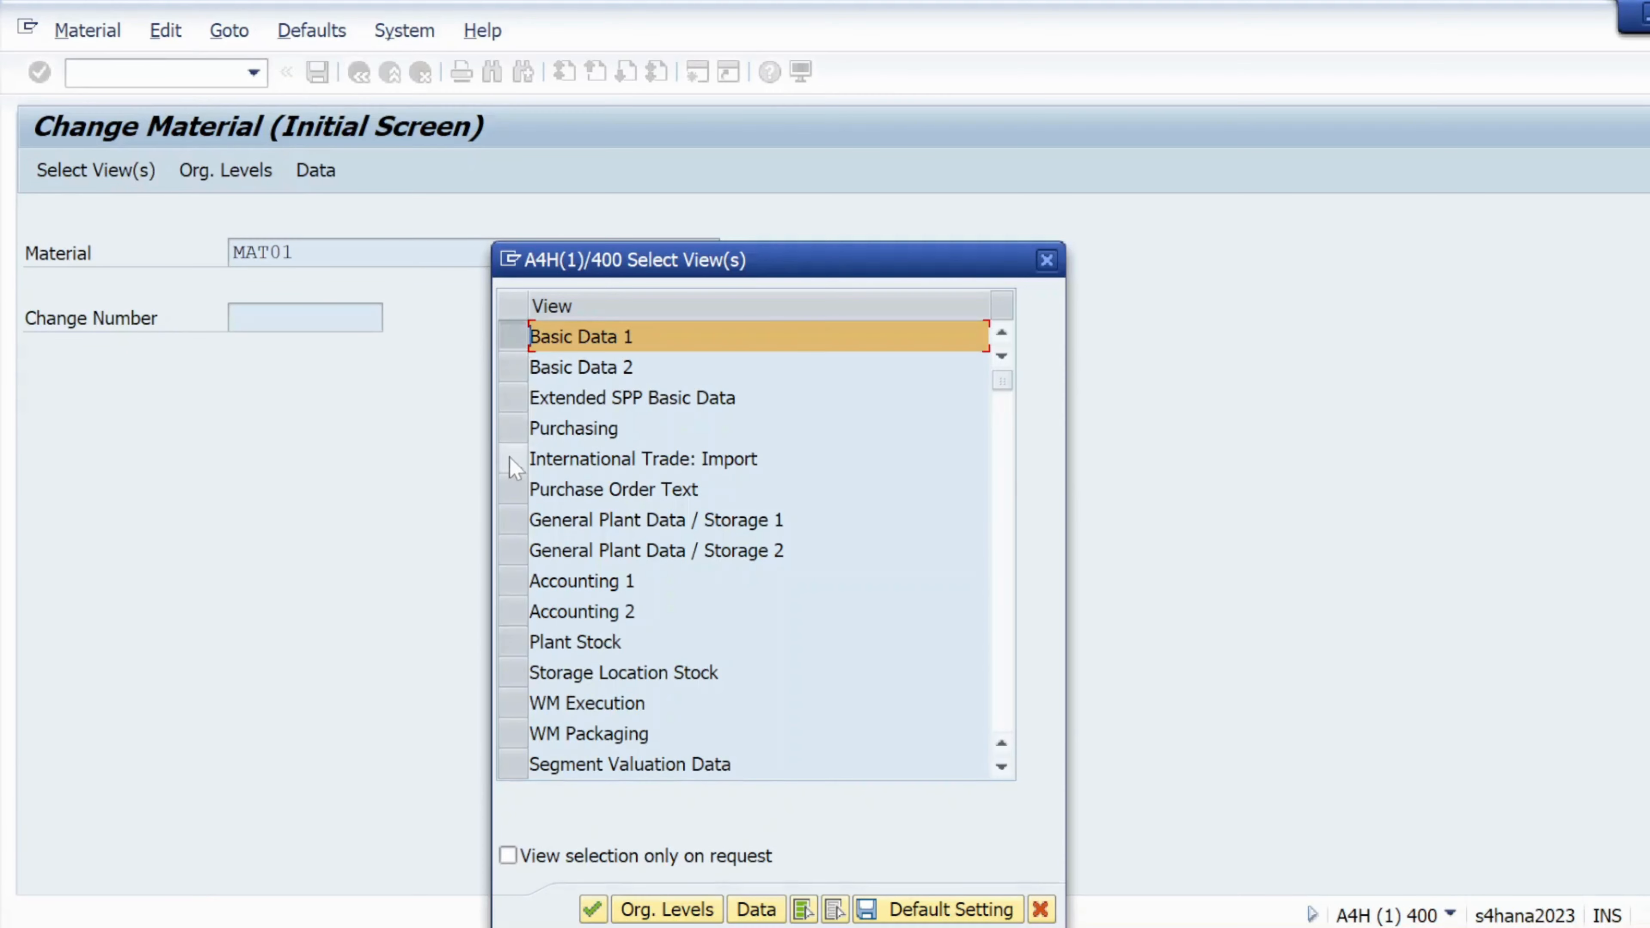
{"action": "left_click", "coordinate": [511, 428]}
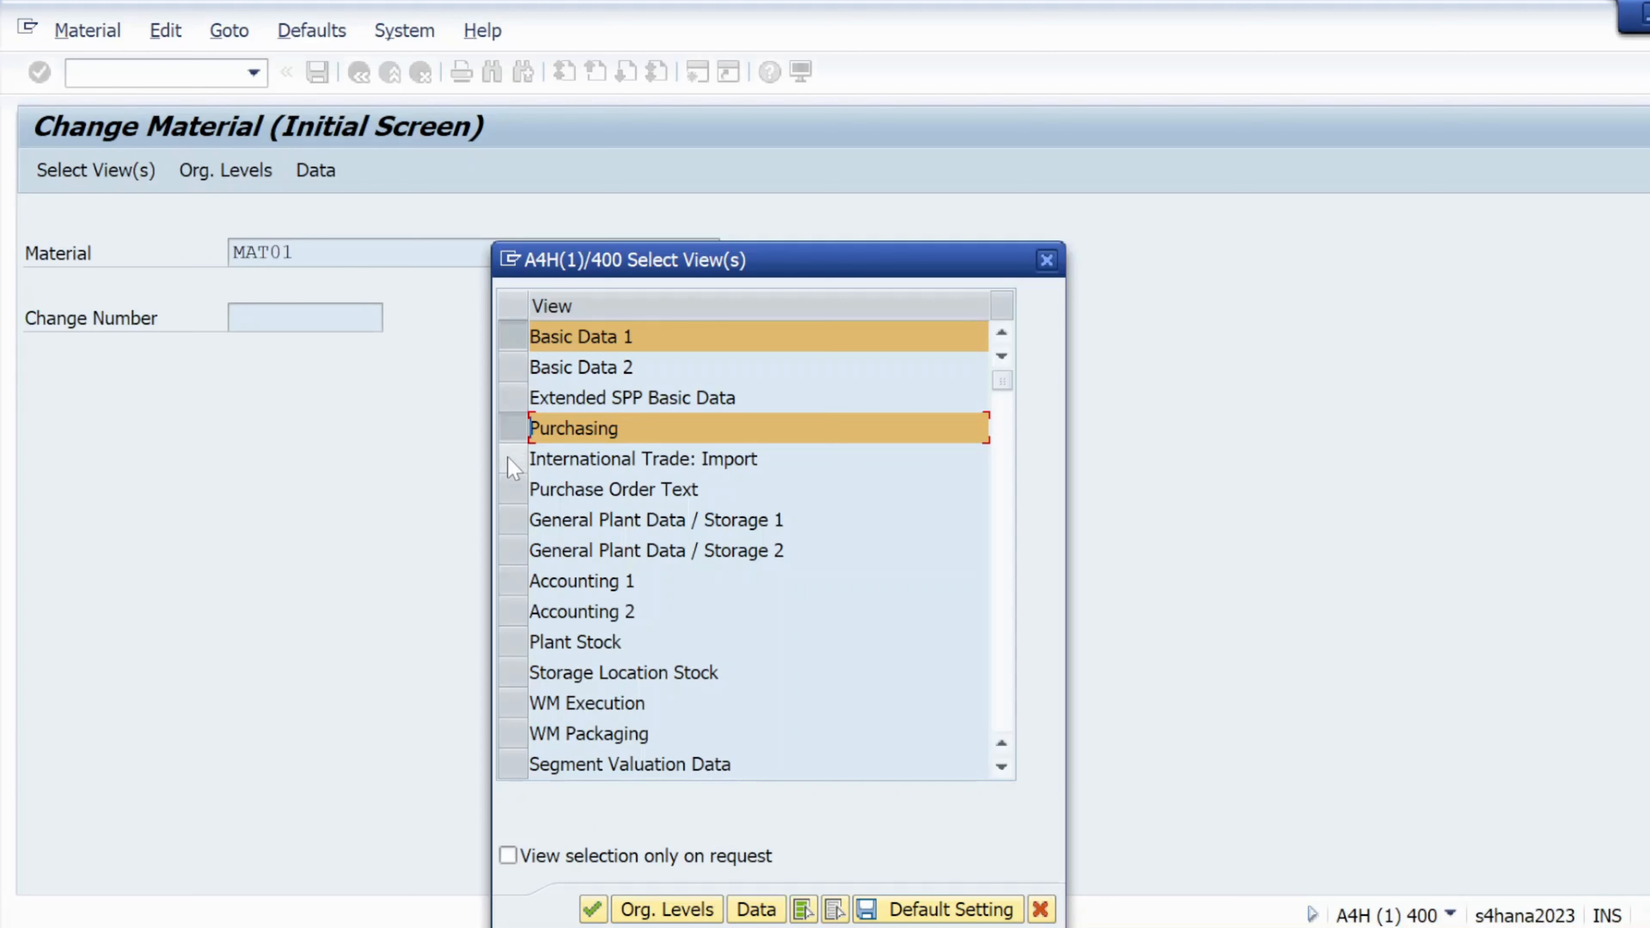
{"action": "left_click", "coordinate": [511, 581]}
{"action": "left_click", "coordinate": [513, 428]}
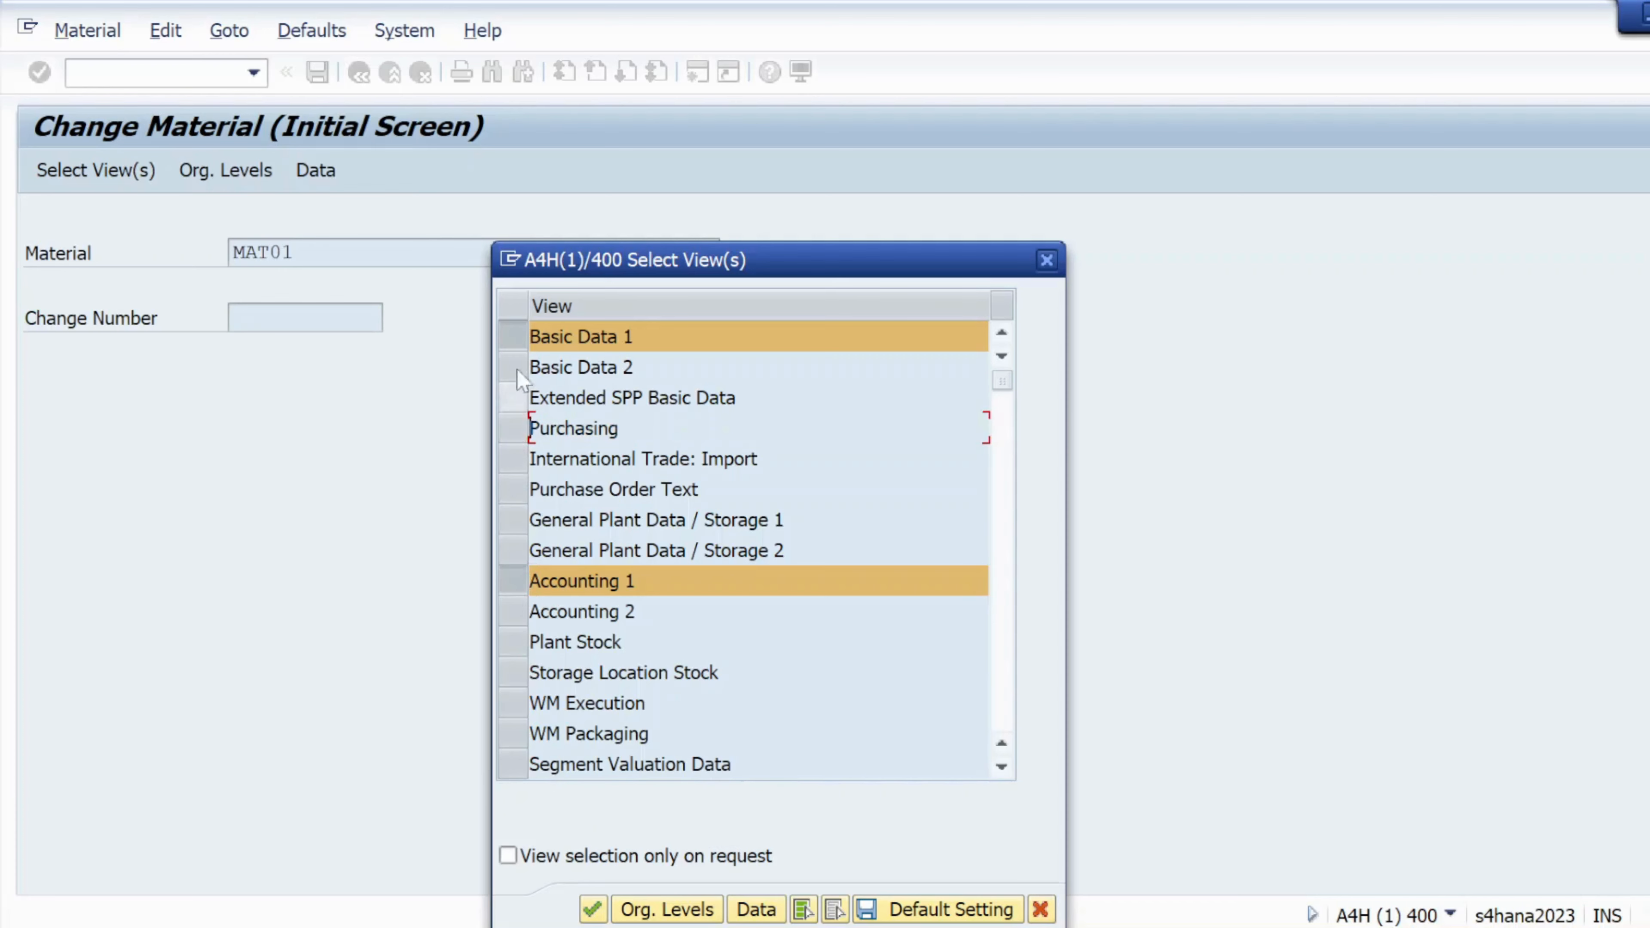
{"action": "left_click", "coordinate": [513, 336]}
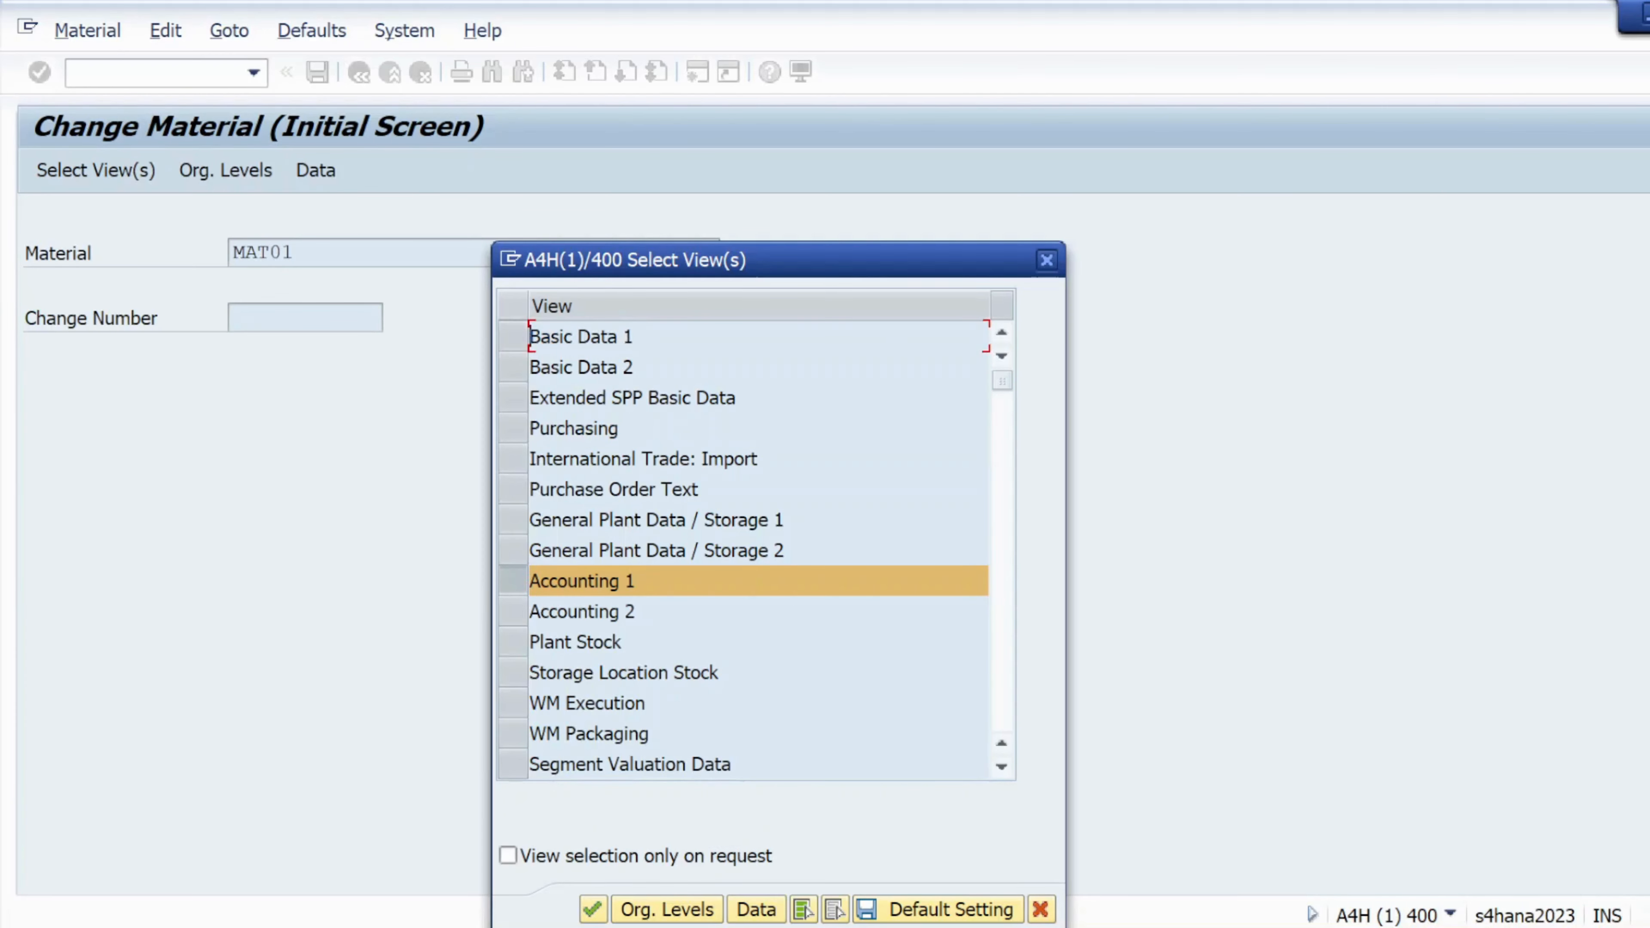
{"action": "left_click", "coordinate": [512, 336]}
{"action": "left_click", "coordinate": [512, 428]}
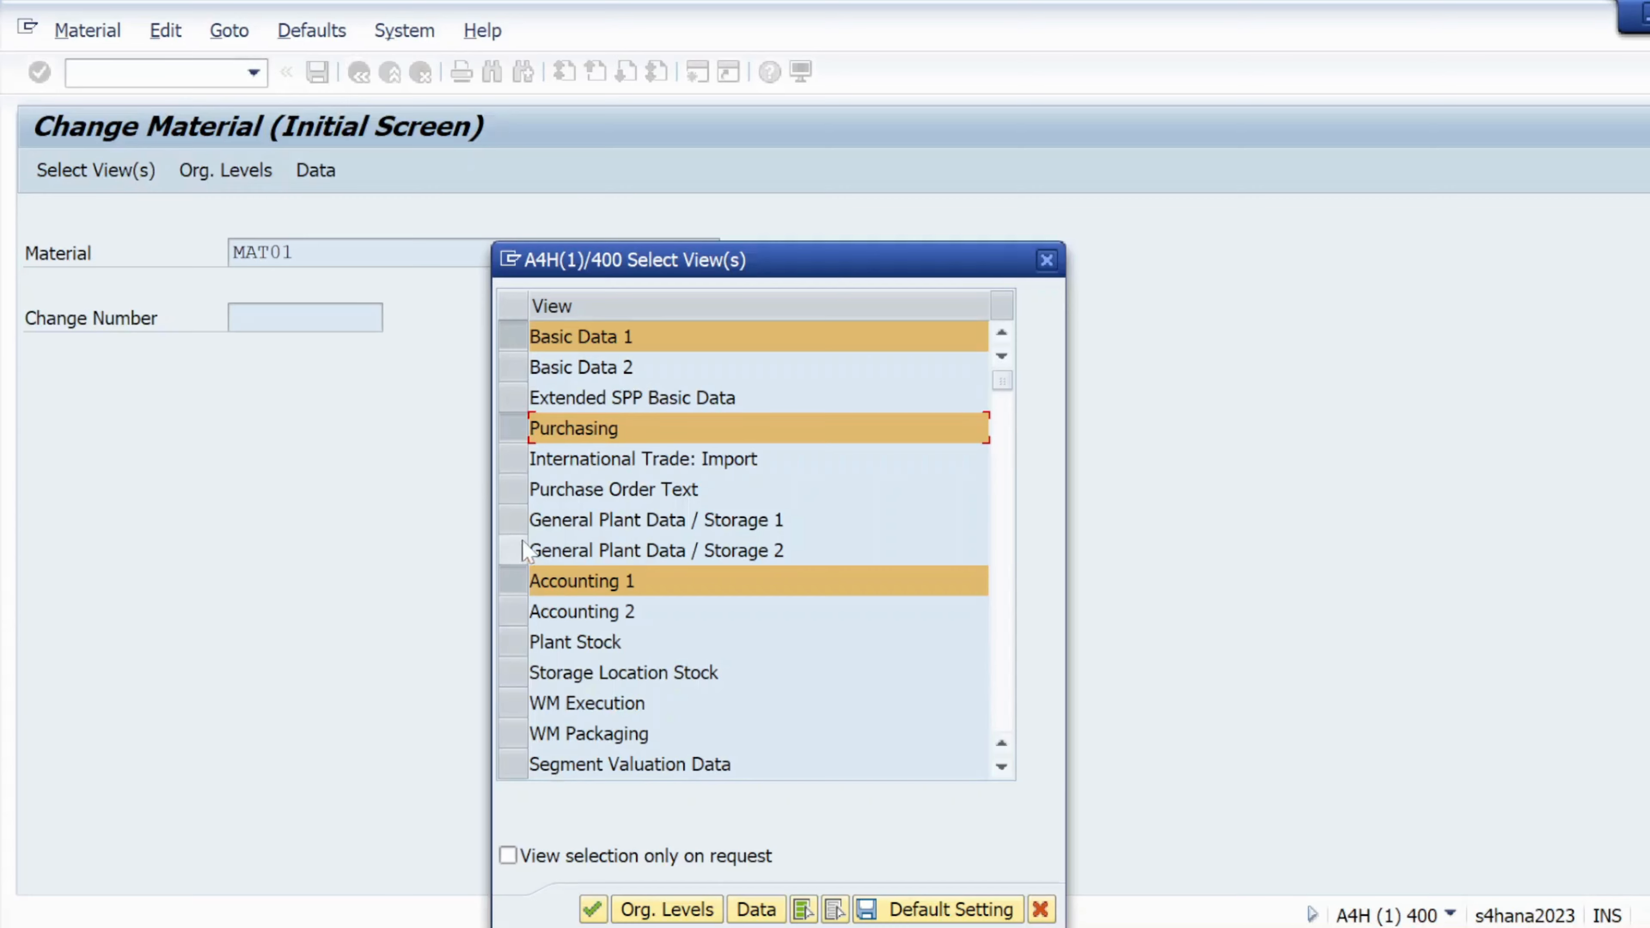
{"action": "left_click", "coordinate": [522, 520]}
Set the organizational levels to plant KL01 and storage location KS01 and confirm
{"action": "left_click", "coordinate": [679, 910]}
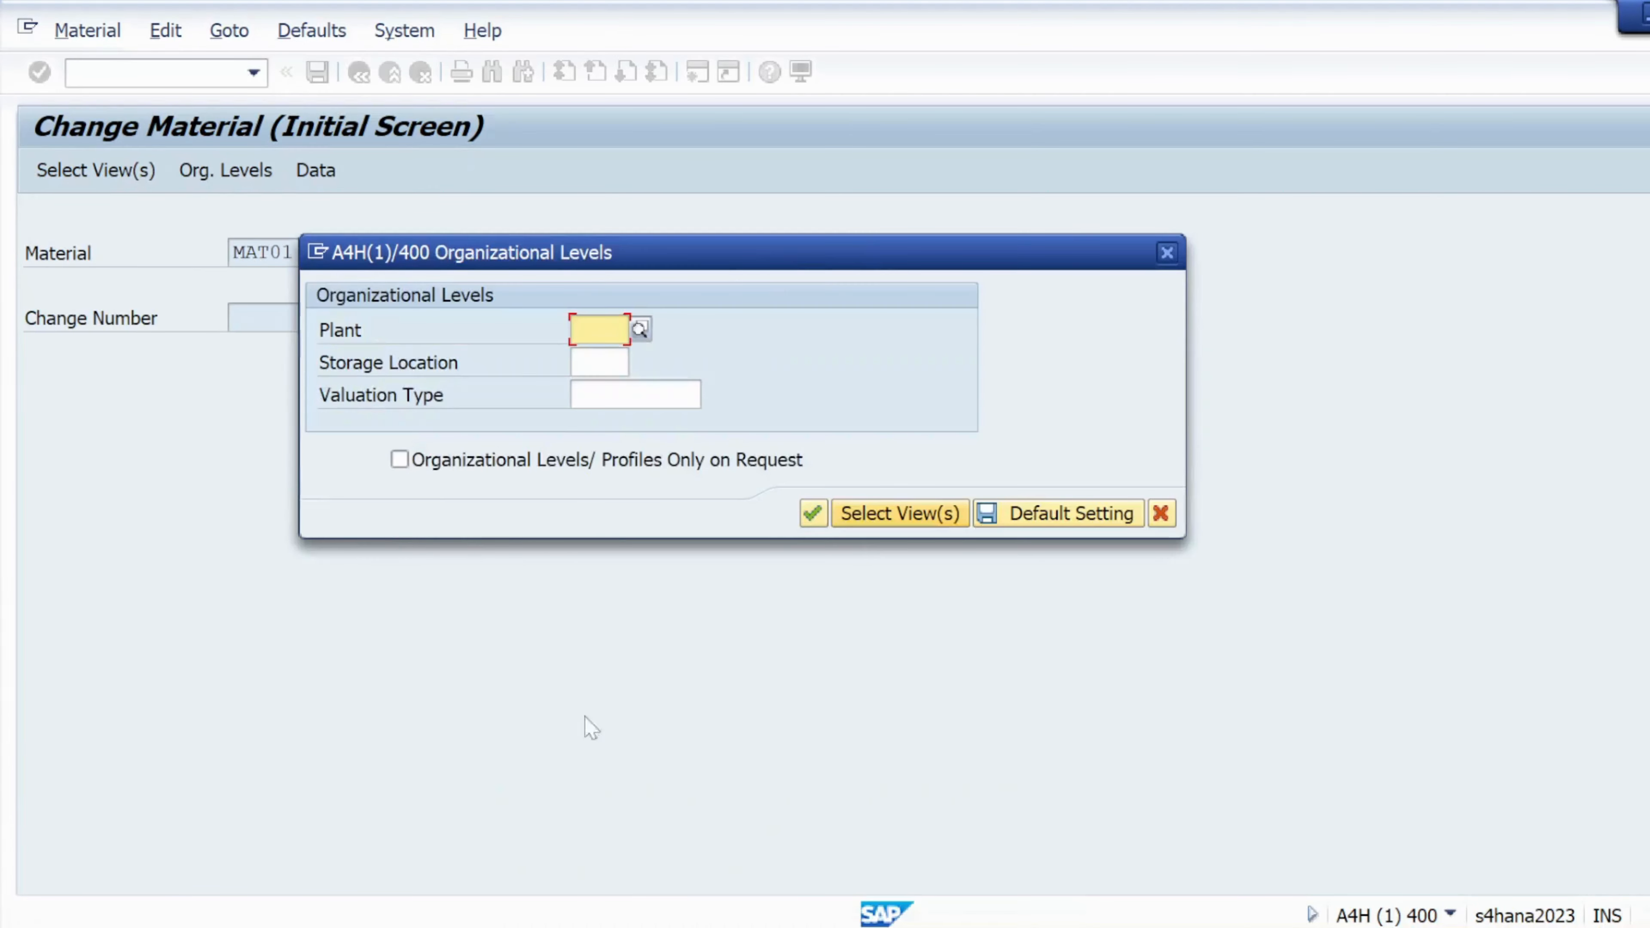
{"action": "key", "text": "space"}
{"action": "left_click", "coordinate": [604, 361]}
{"action": "key", "text": "Tab"}
{"action": "key", "text": "space"}
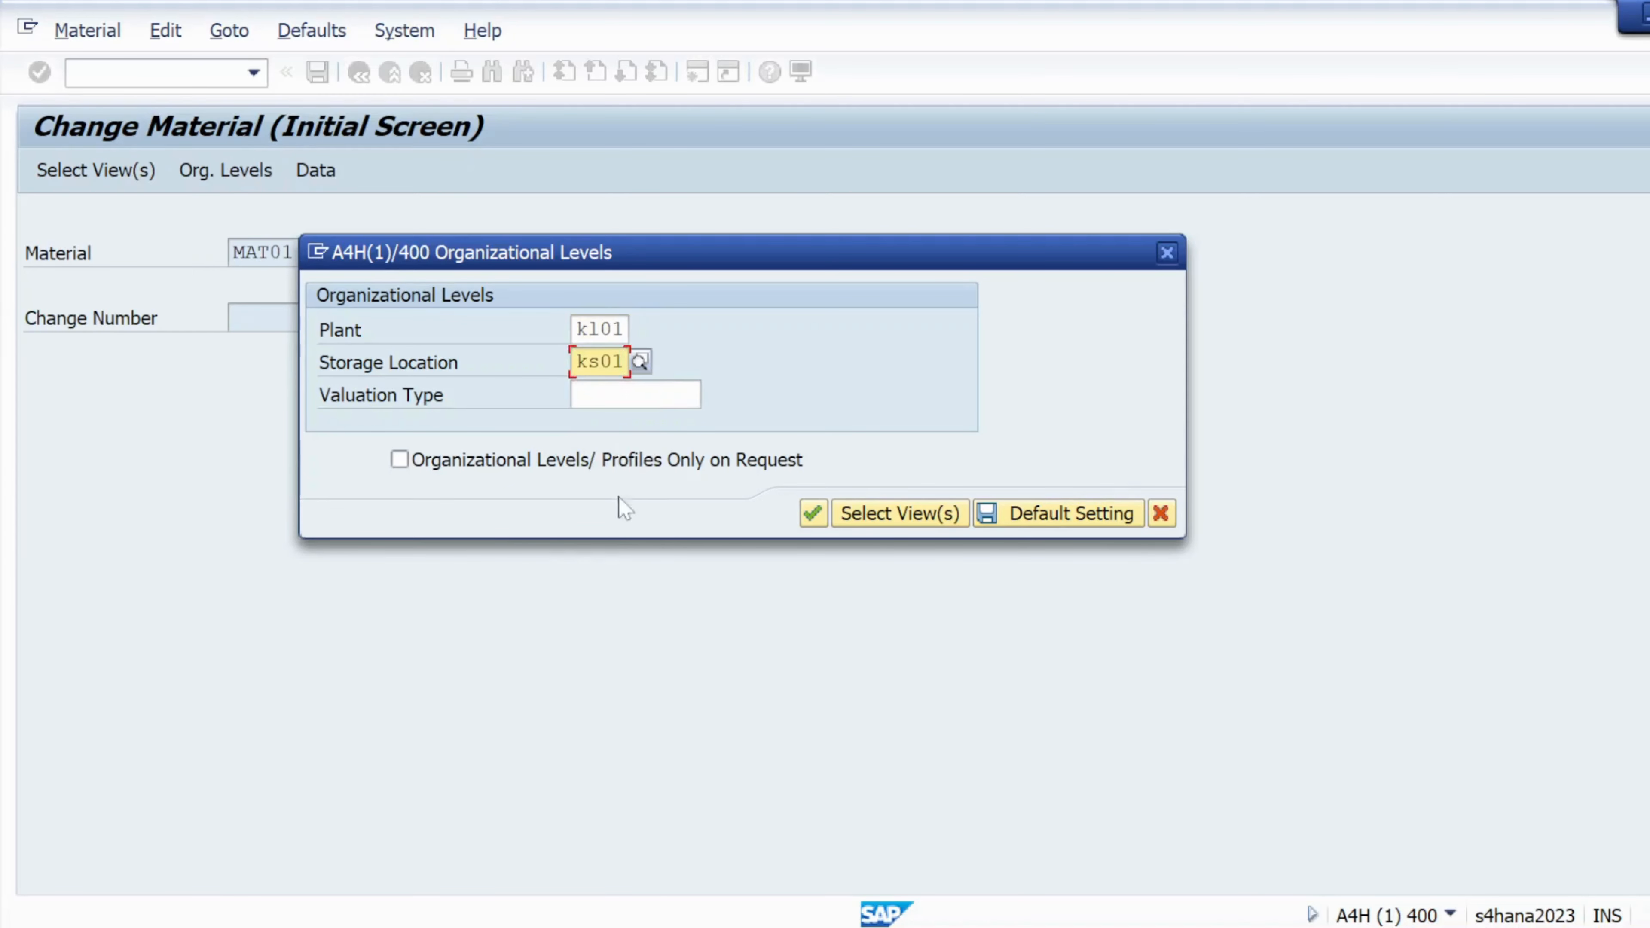
{"action": "left_click", "coordinate": [812, 513]}
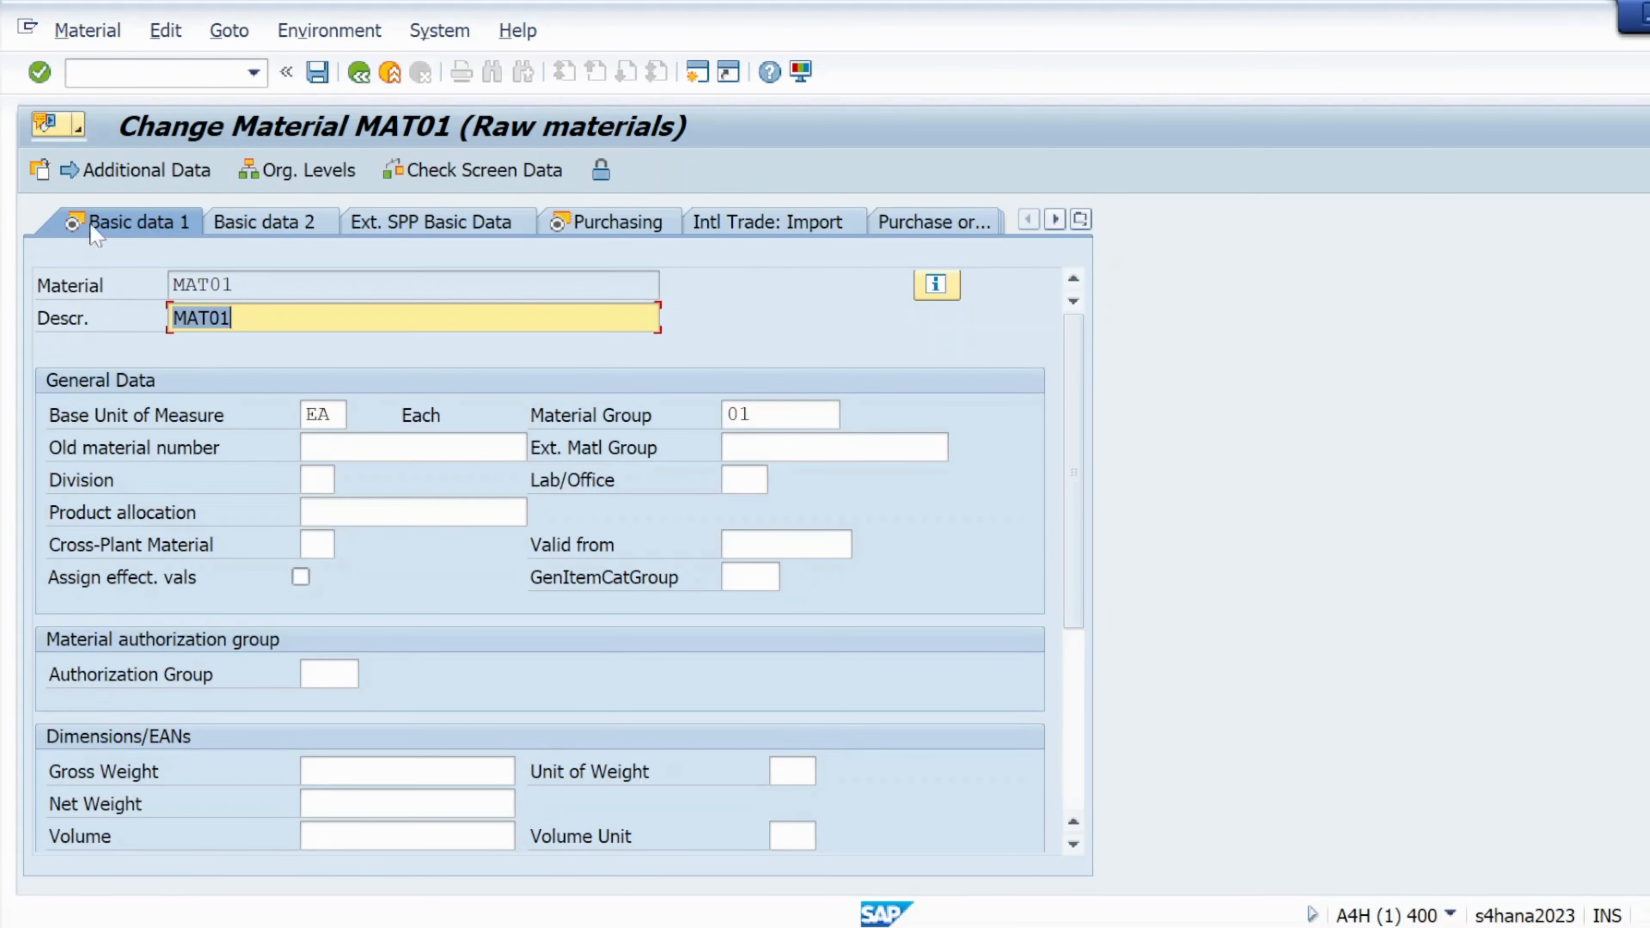
In MAT01's Purchasing view, change the base unit of measure to G (gram)
{"action": "scroll", "coordinate": [239, 617], "scroll_direction": "down", "scroll_amount": 3}
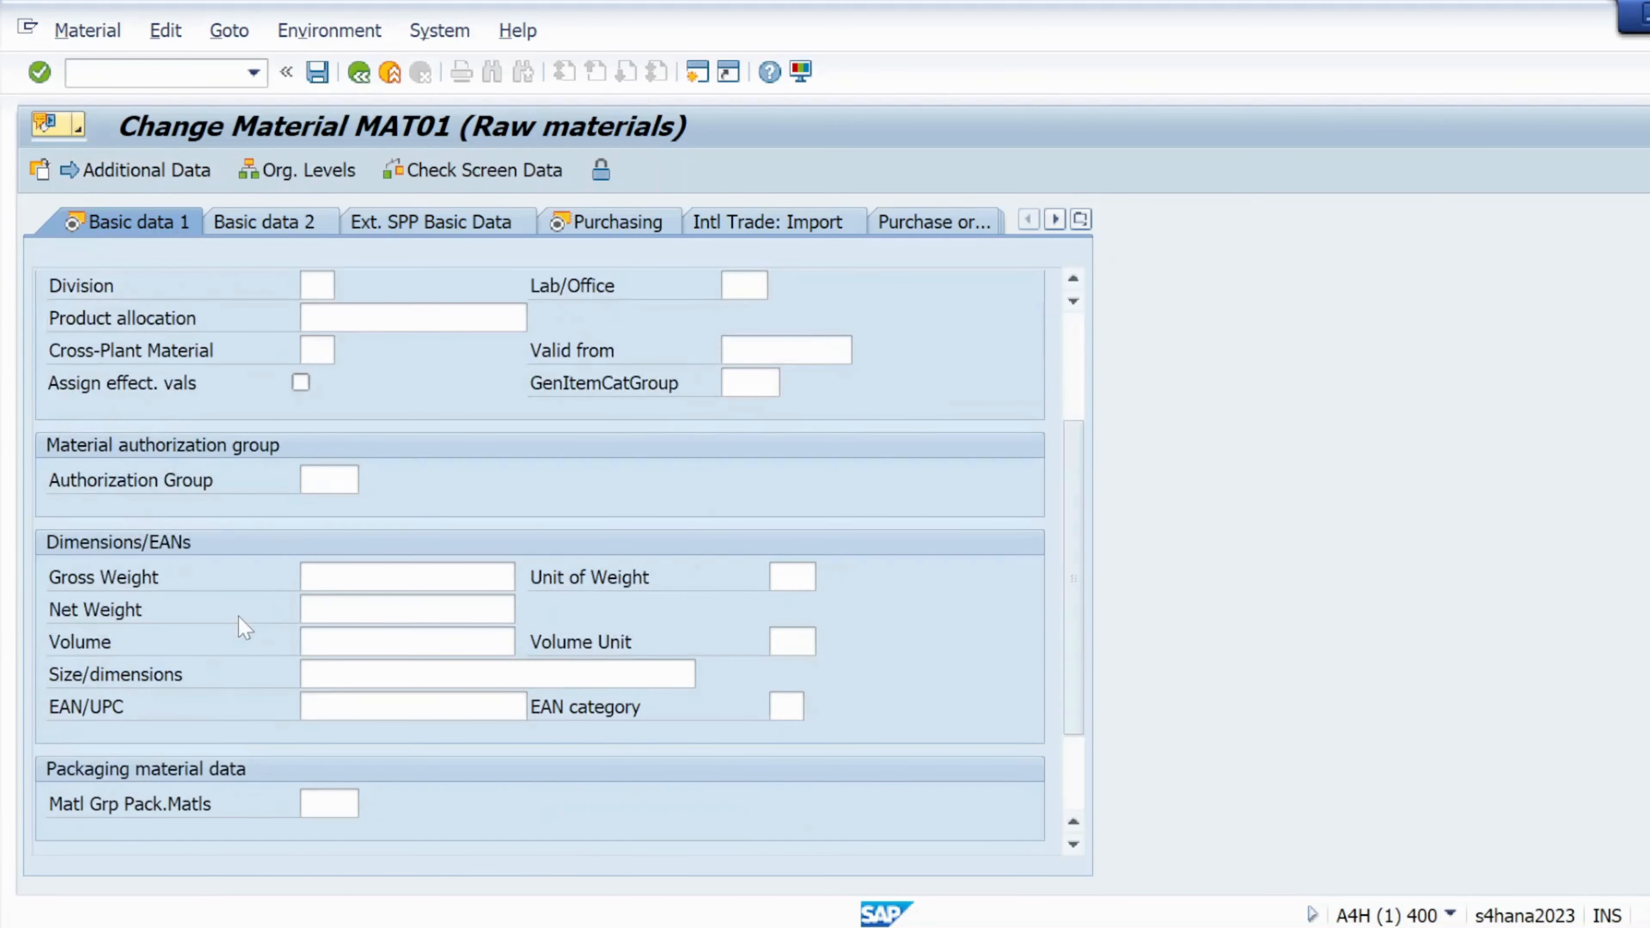
{"action": "scroll", "coordinate": [239, 617], "scroll_direction": "up", "scroll_amount": 3}
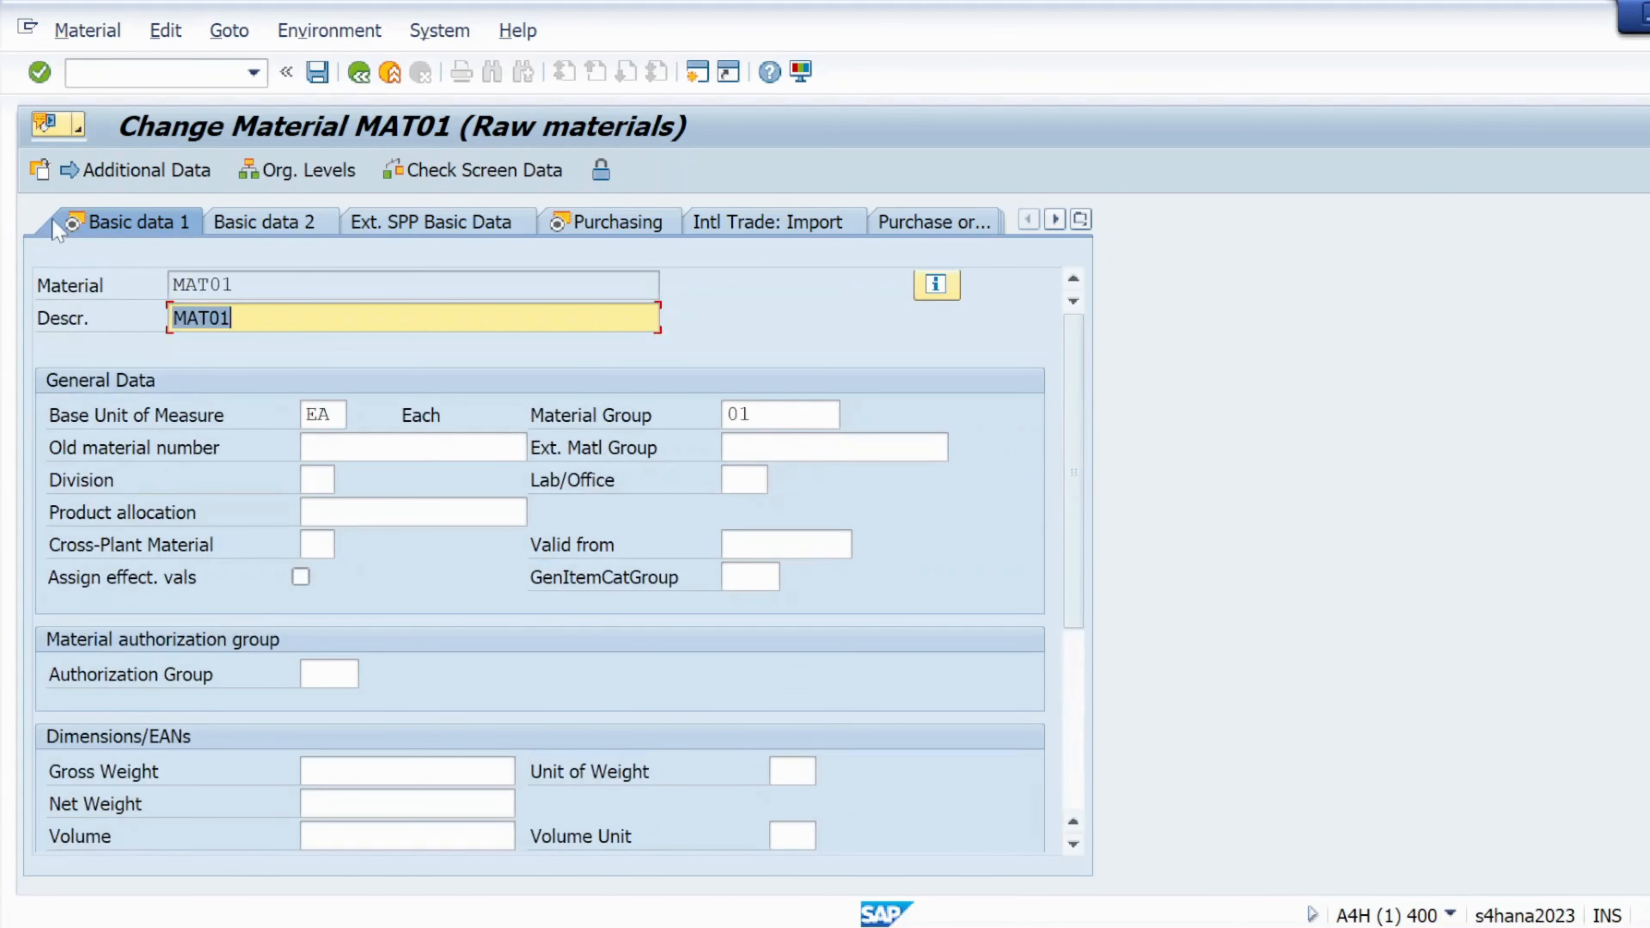
{"action": "left_click", "coordinate": [40, 73]}
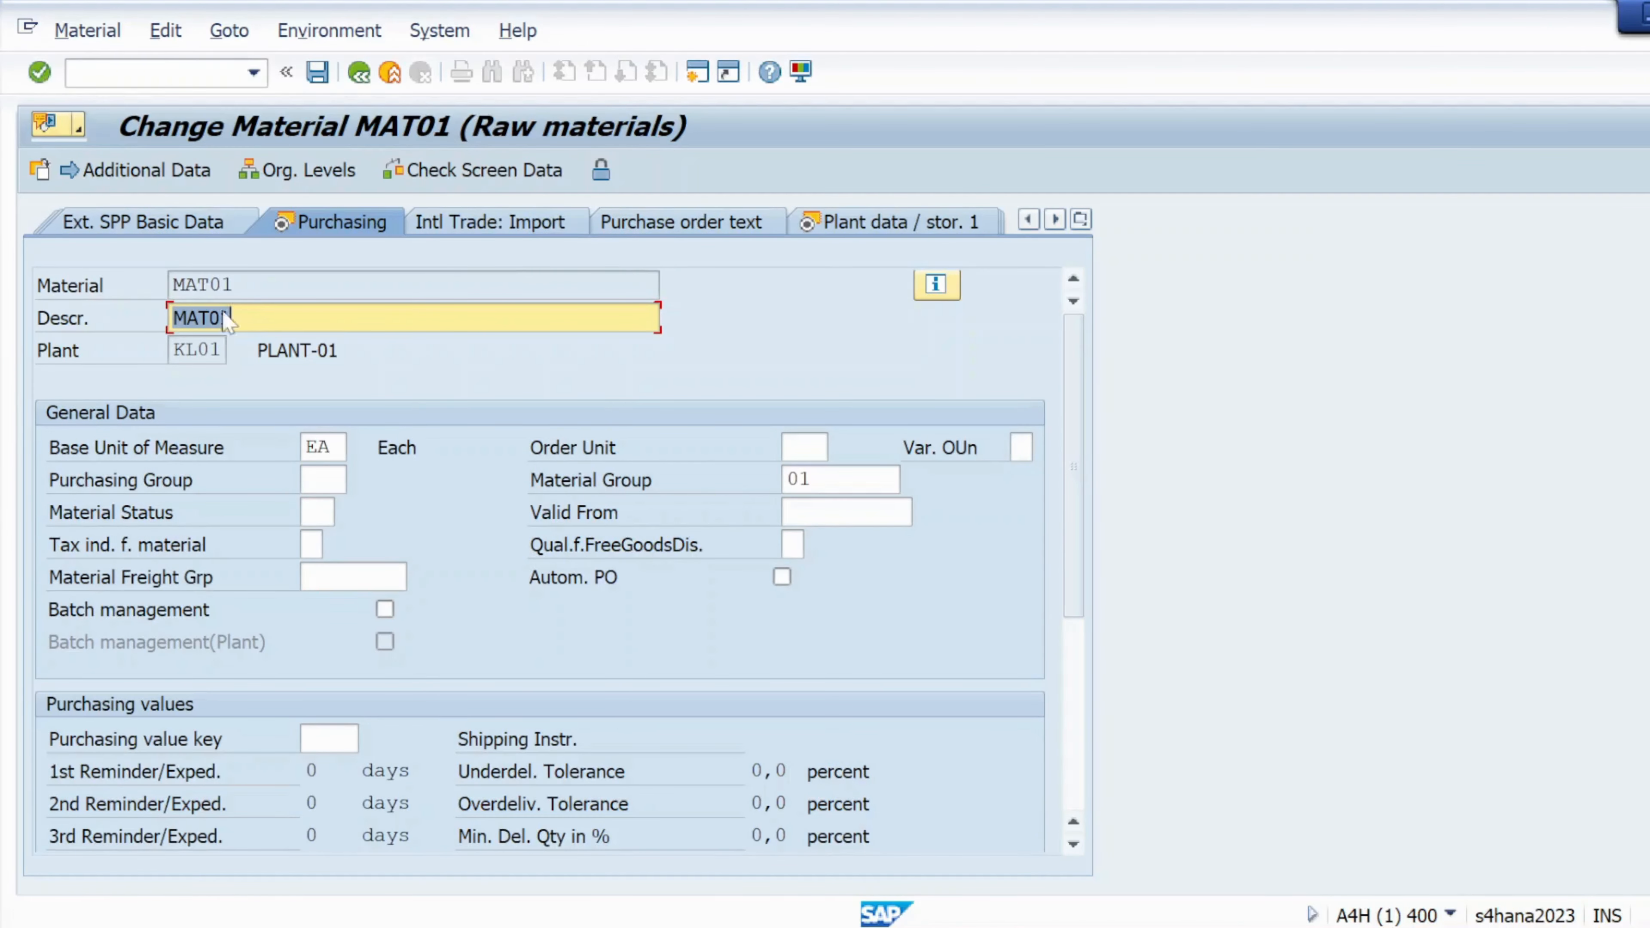
{"action": "left_click", "coordinate": [322, 479]}
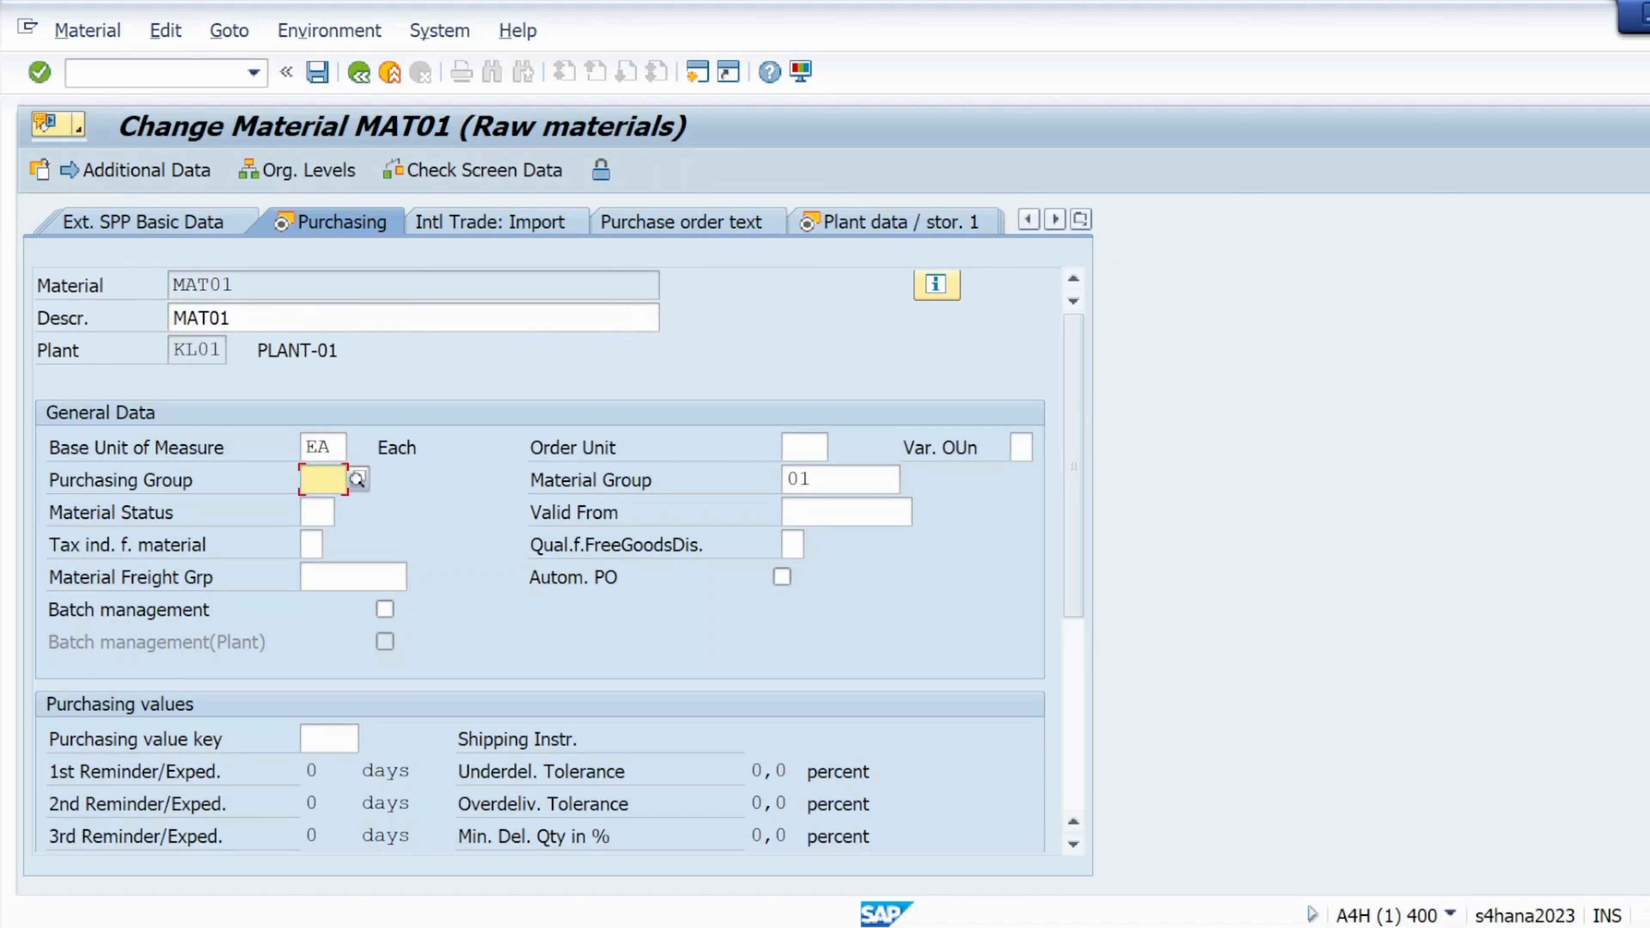
{"action": "left_click", "coordinate": [322, 447]}
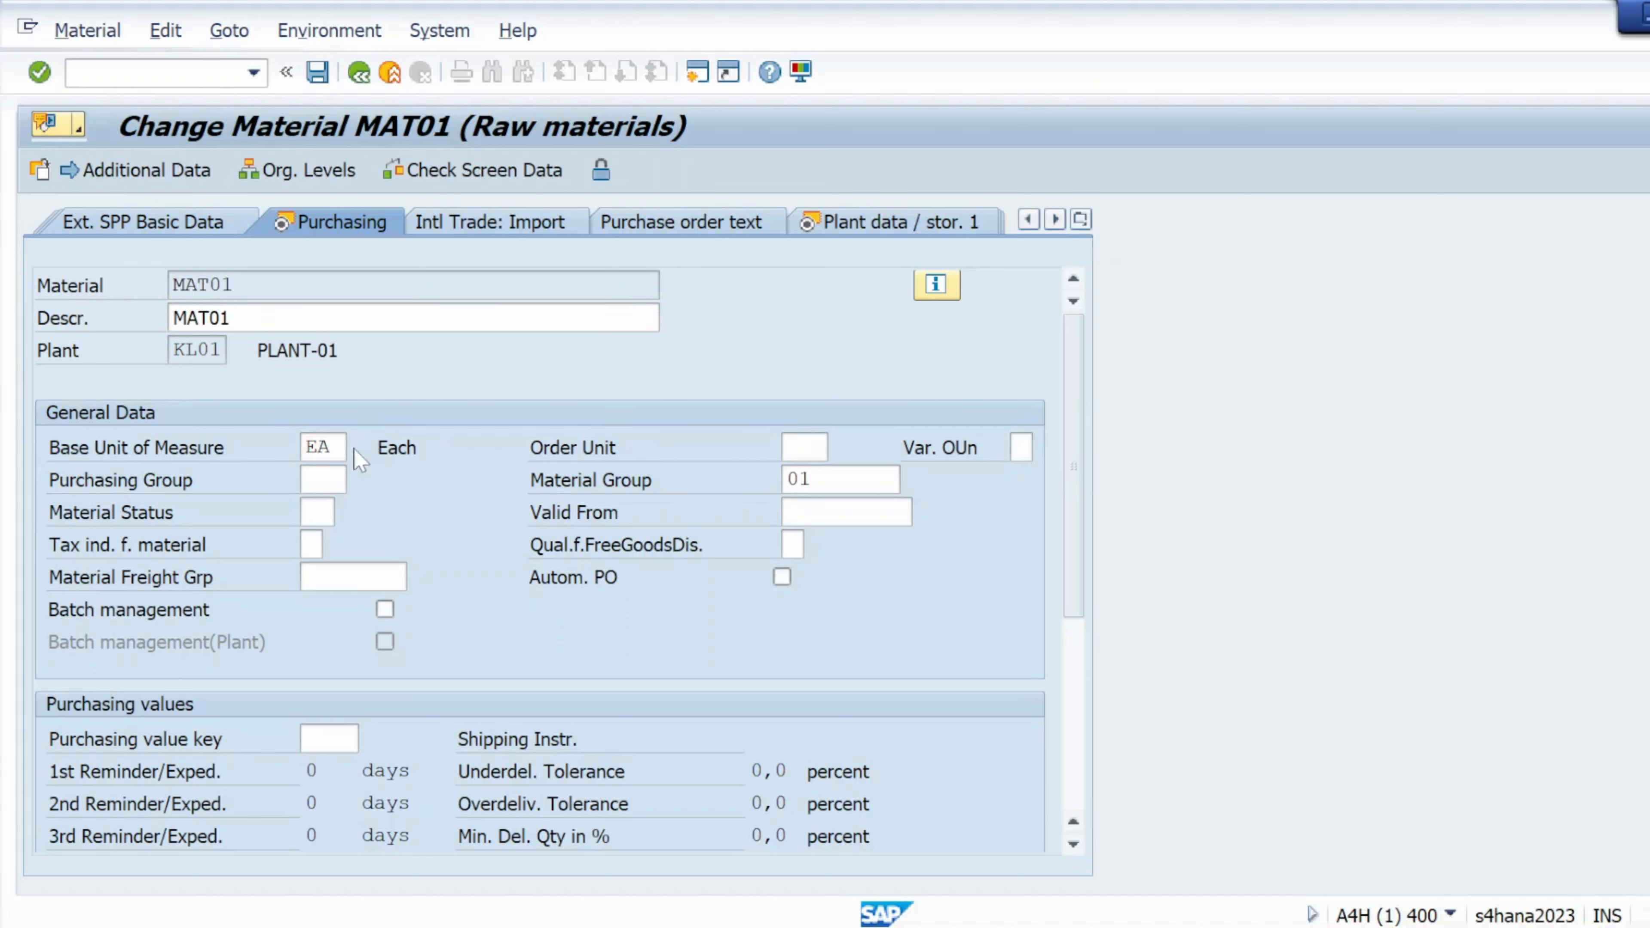
{"action": "left_click", "coordinate": [357, 447]}
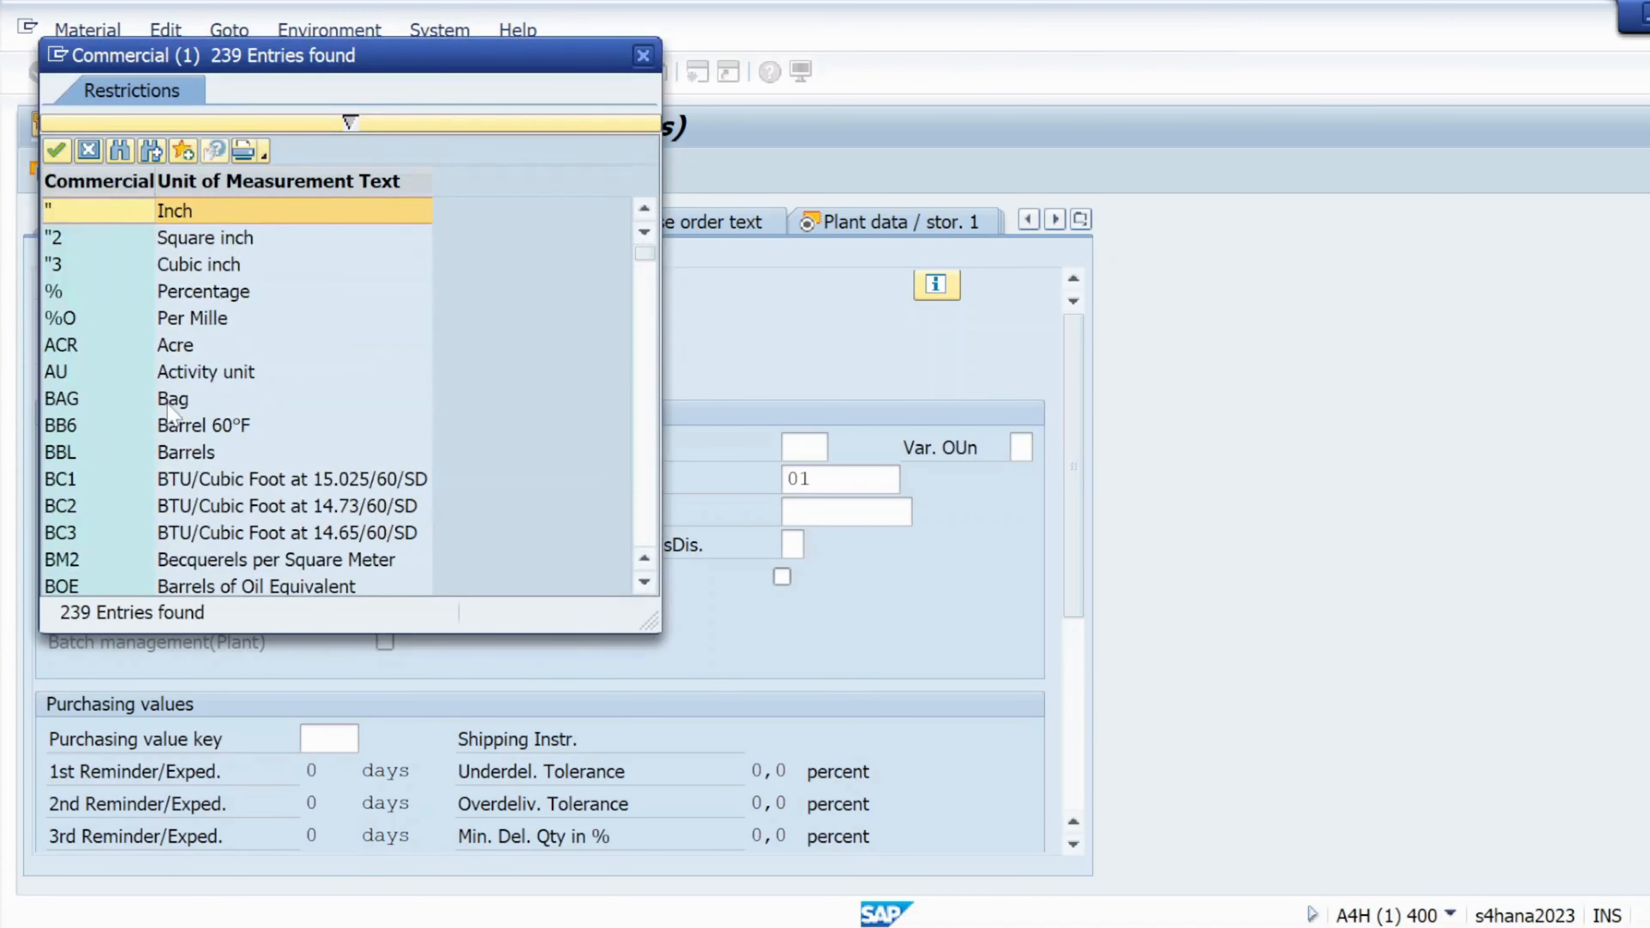
{"action": "scroll", "coordinate": [172, 413], "scroll_direction": "down", "scroll_amount": 4}
{"action": "scroll", "coordinate": [172, 413], "scroll_direction": "down", "scroll_amount": 9}
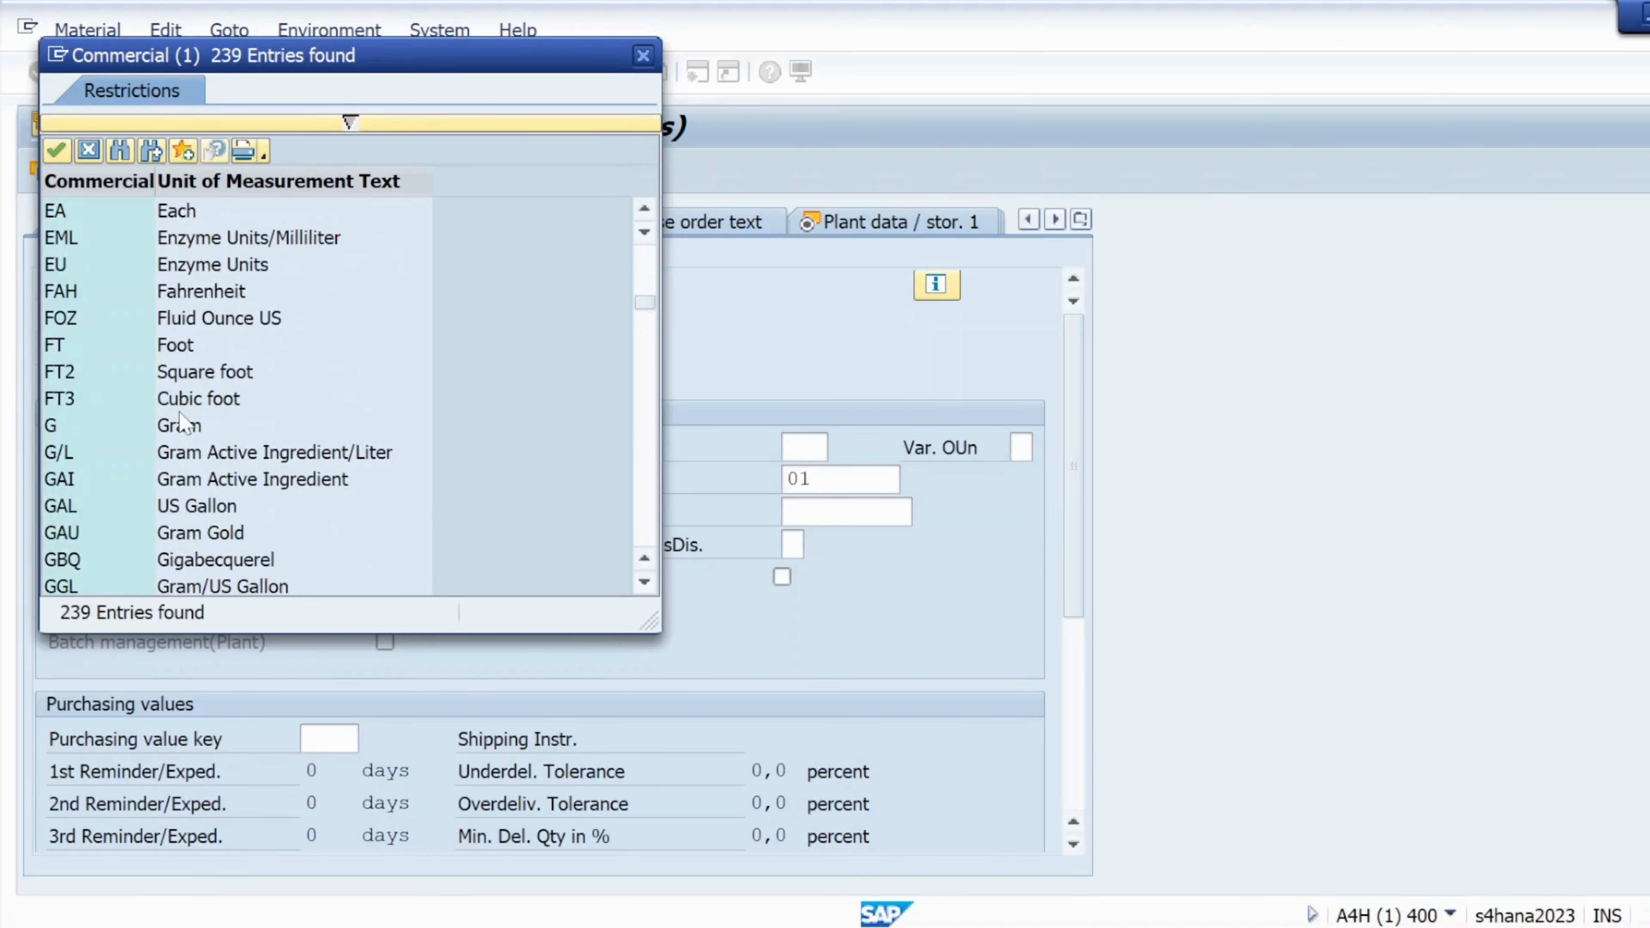
{"action": "double_click", "coordinate": [175, 425]}
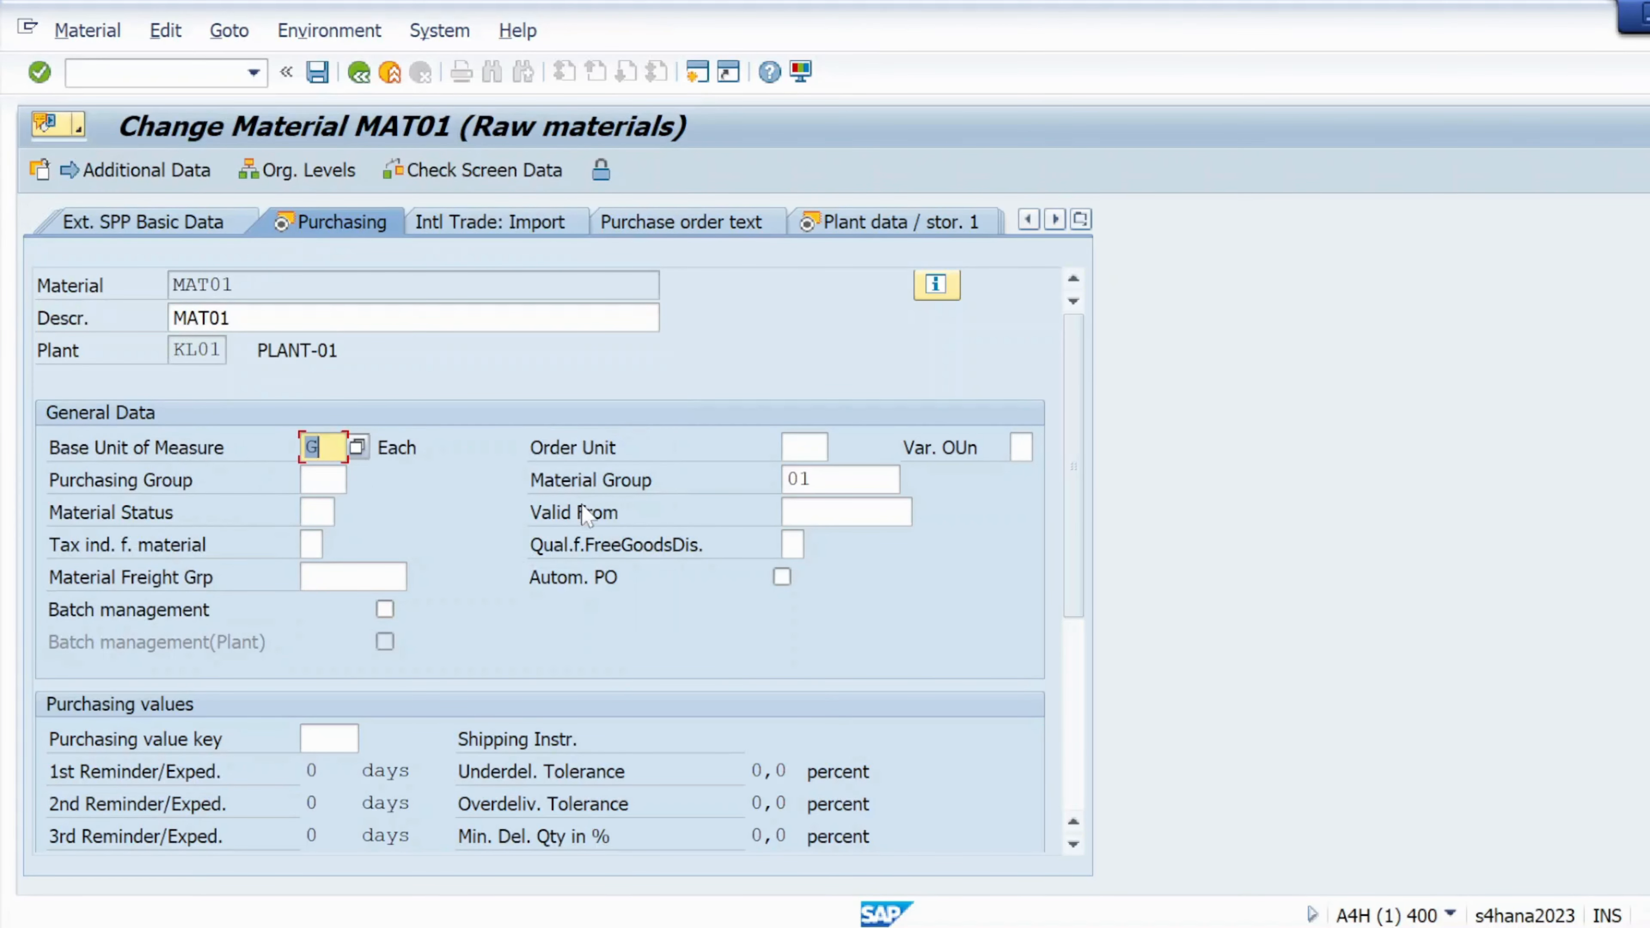
Set the material group to 02, continue through the remaining views, and save MAT01
{"action": "left_click", "coordinate": [828, 480]}
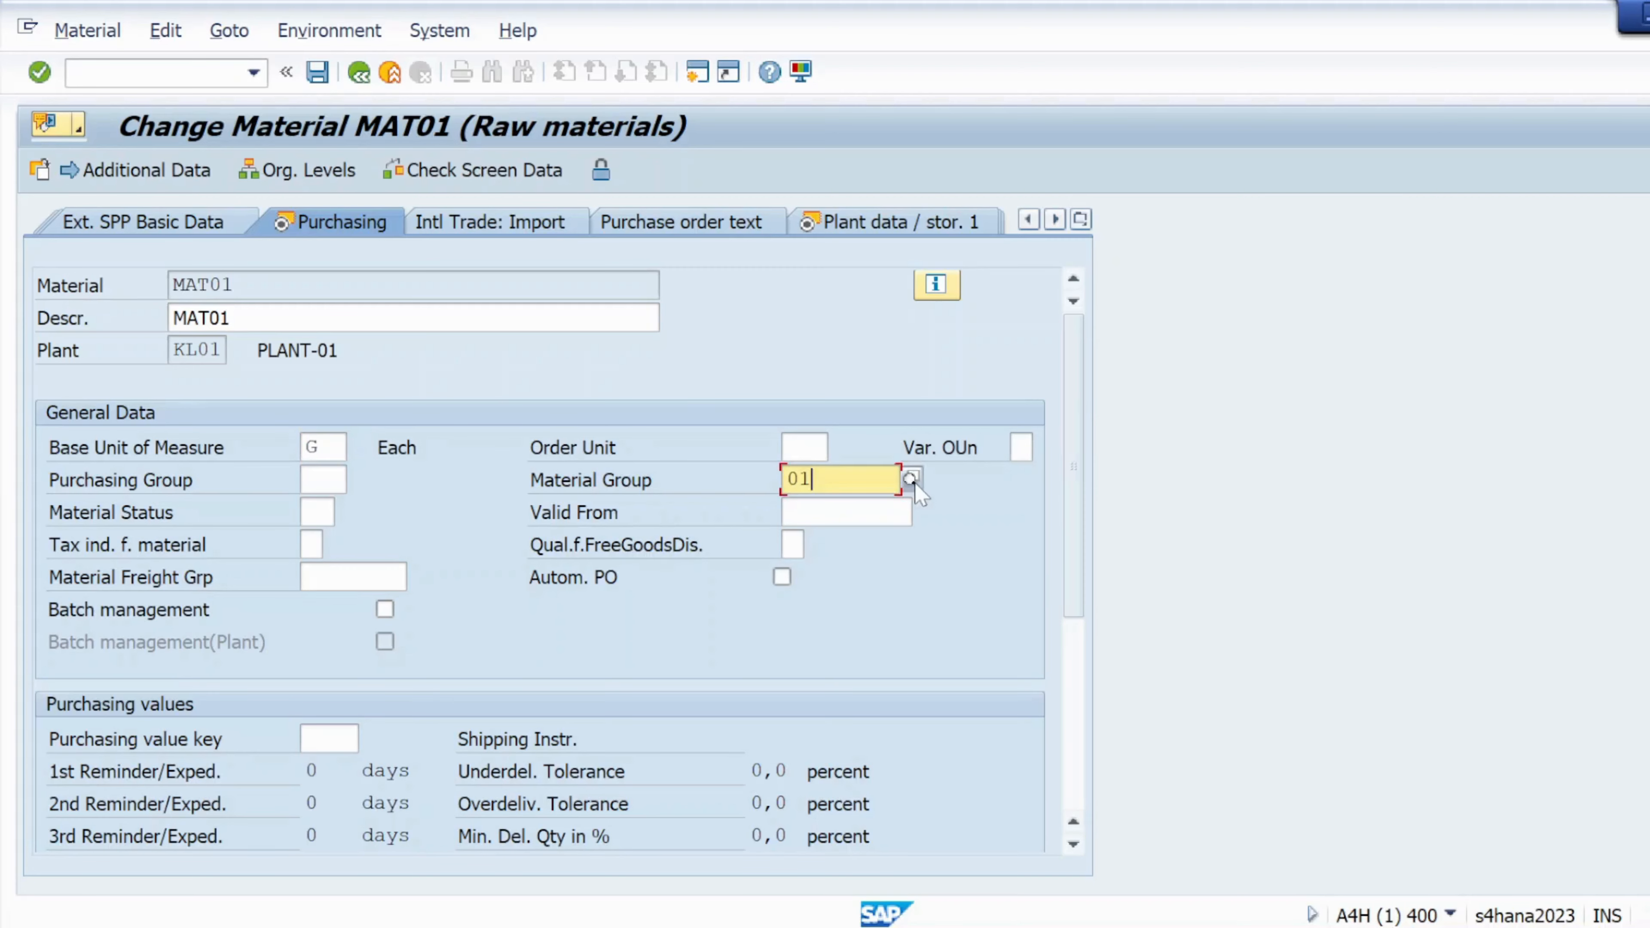
{"action": "left_click", "coordinate": [911, 479]}
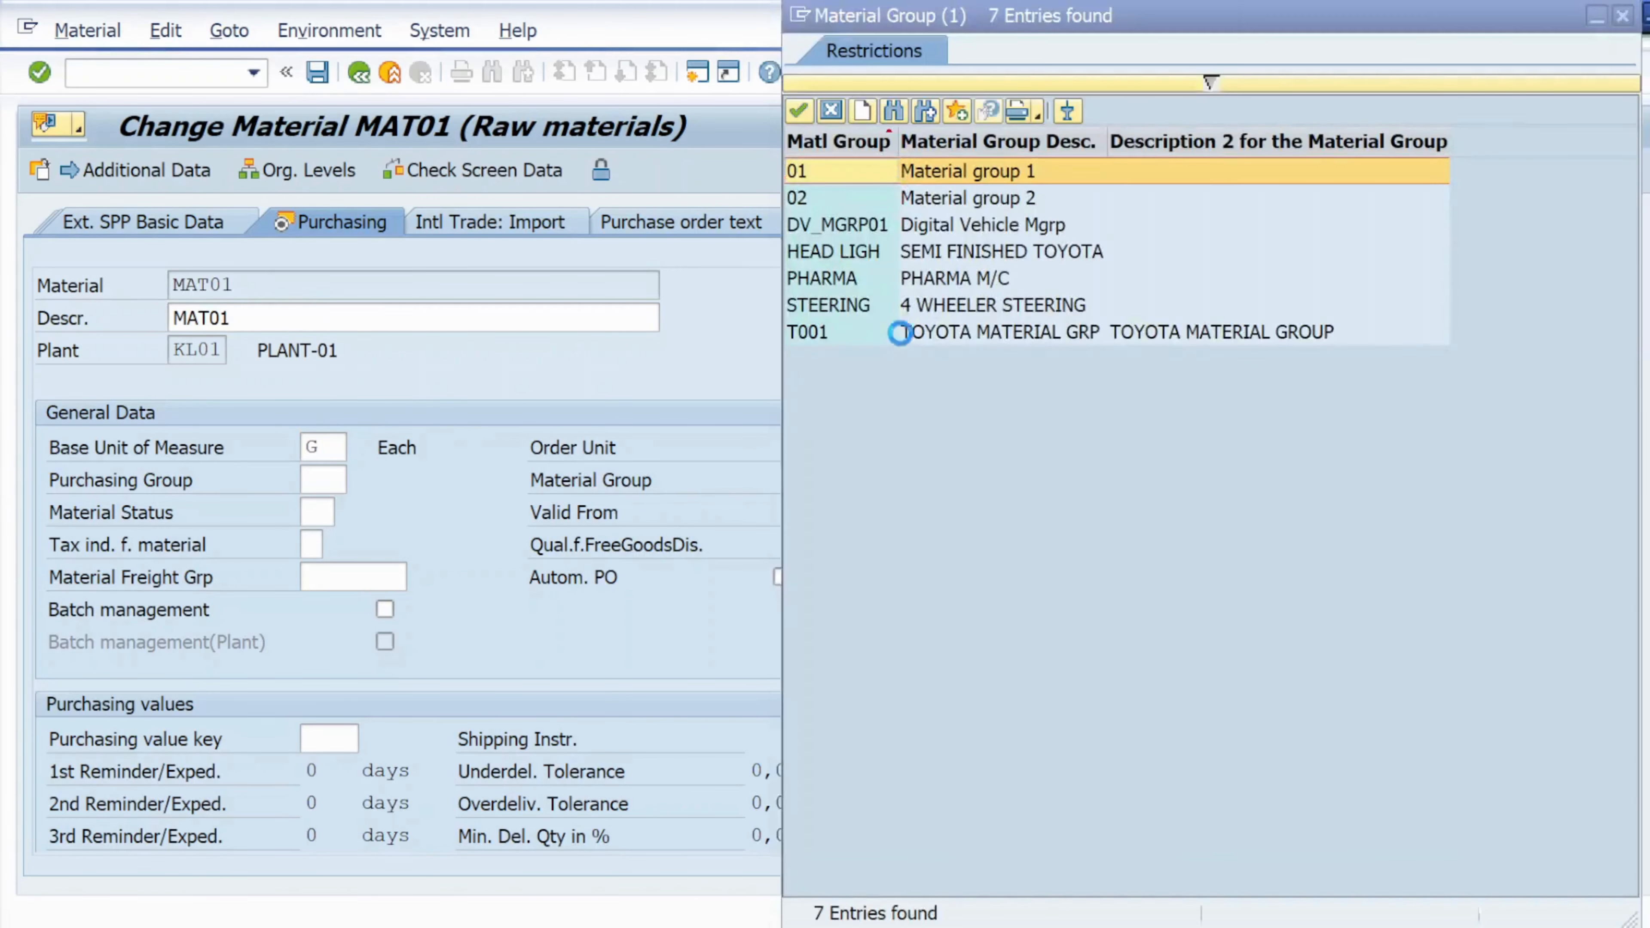
{"action": "double_click", "coordinate": [881, 198]}
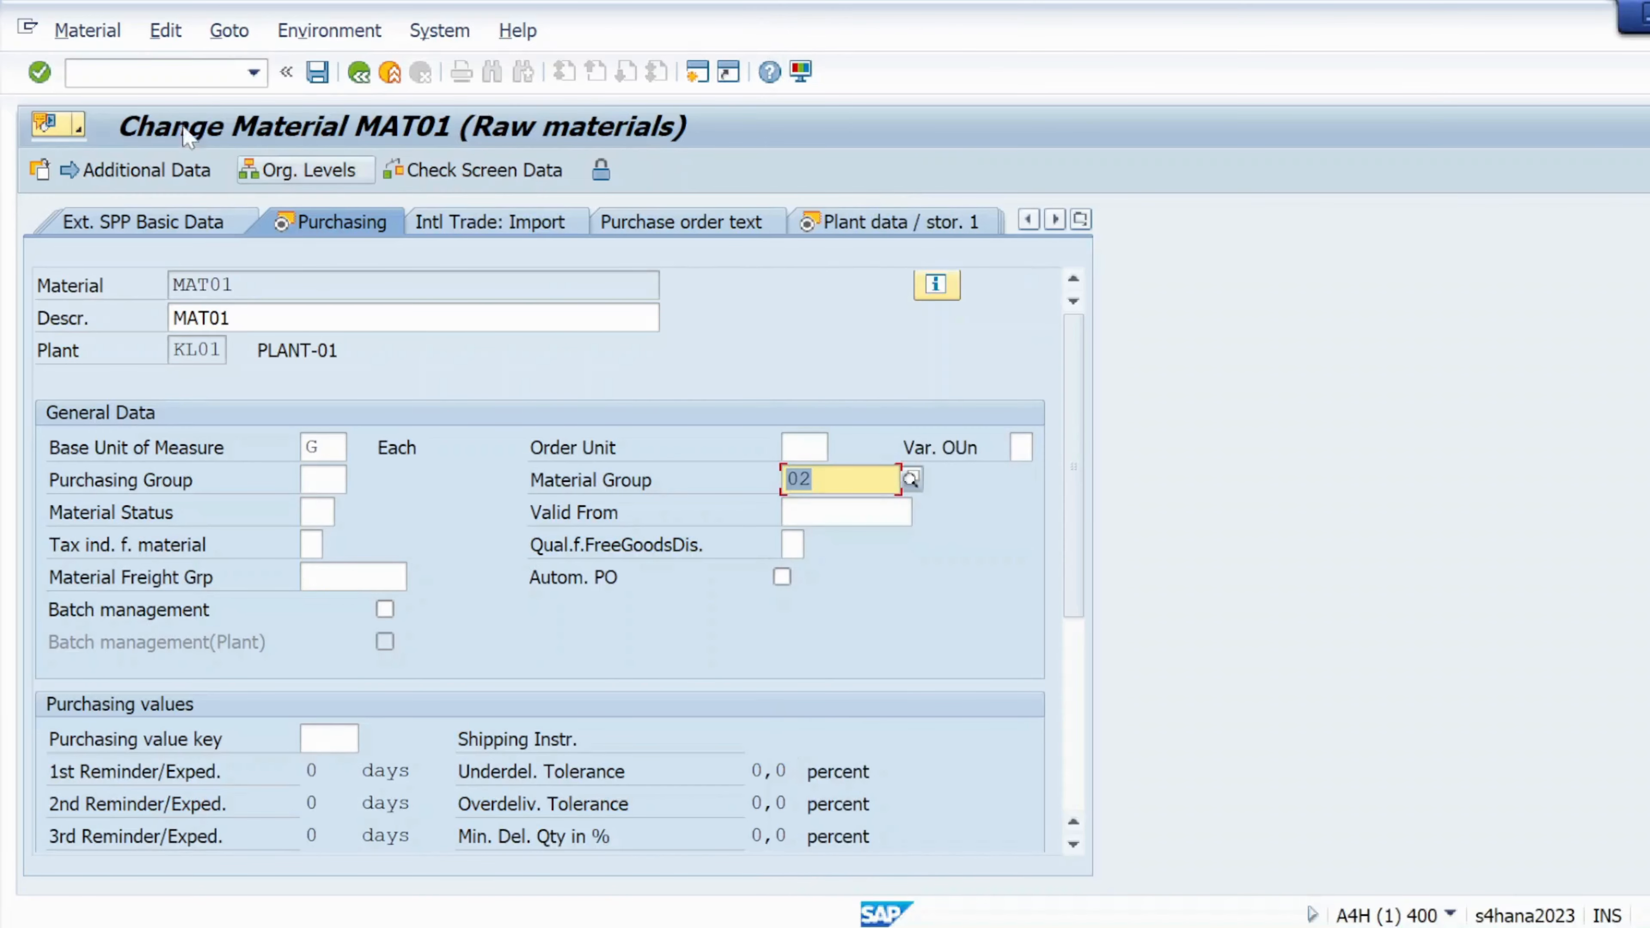
{"action": "left_click", "coordinate": [41, 72]}
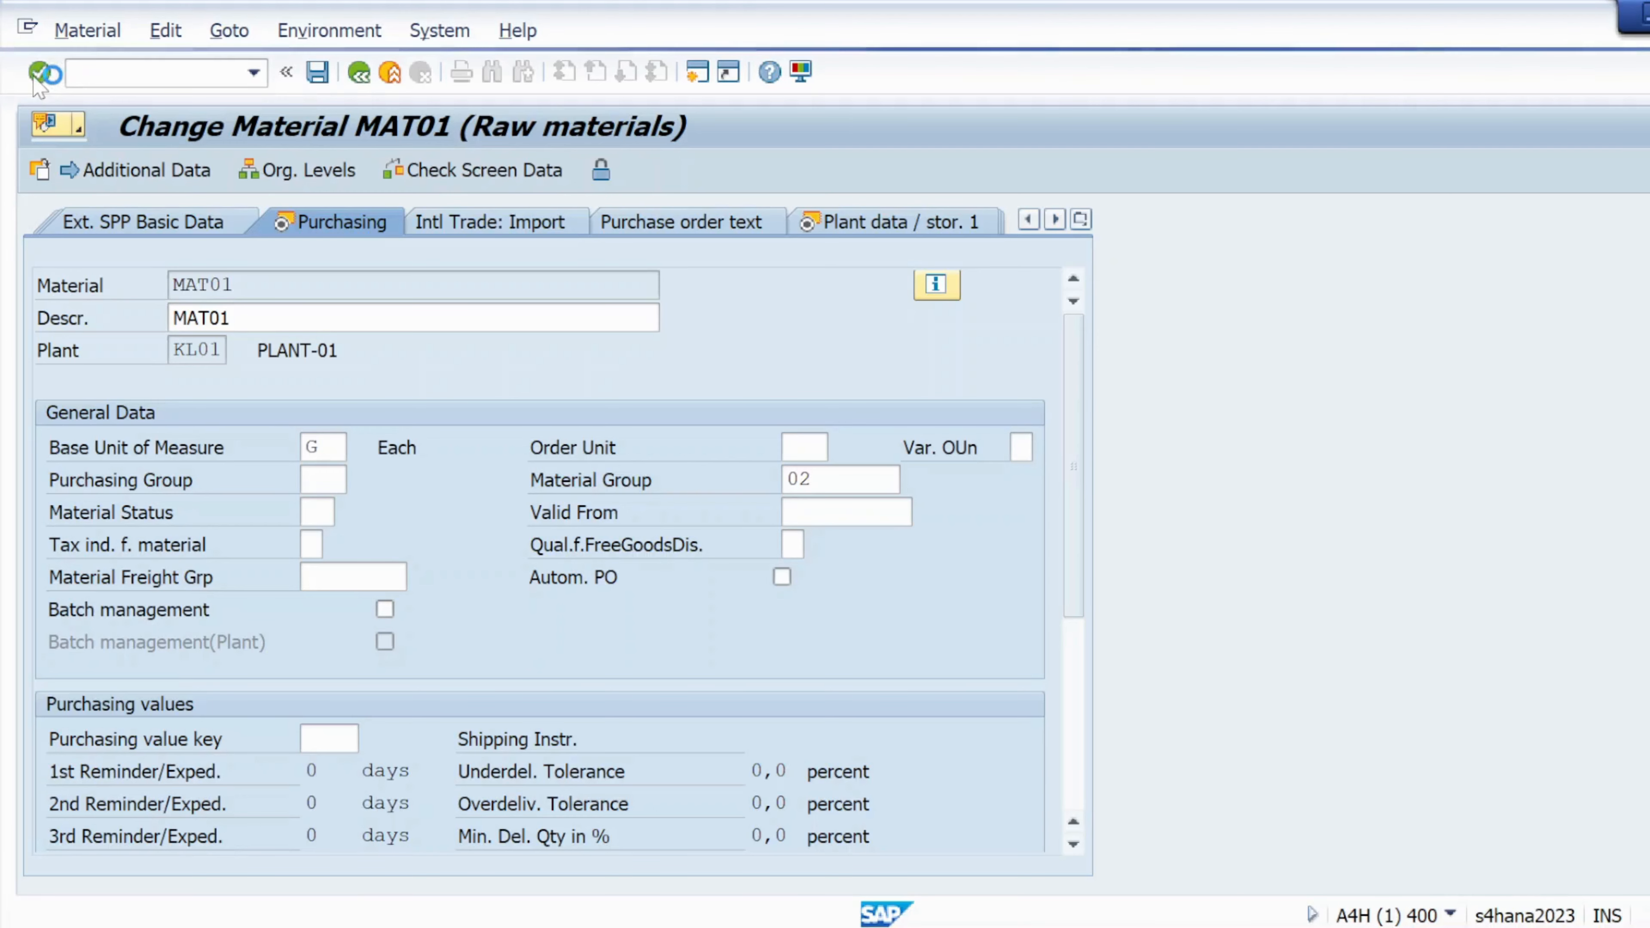
{"action": "left_click", "coordinate": [39, 79]}
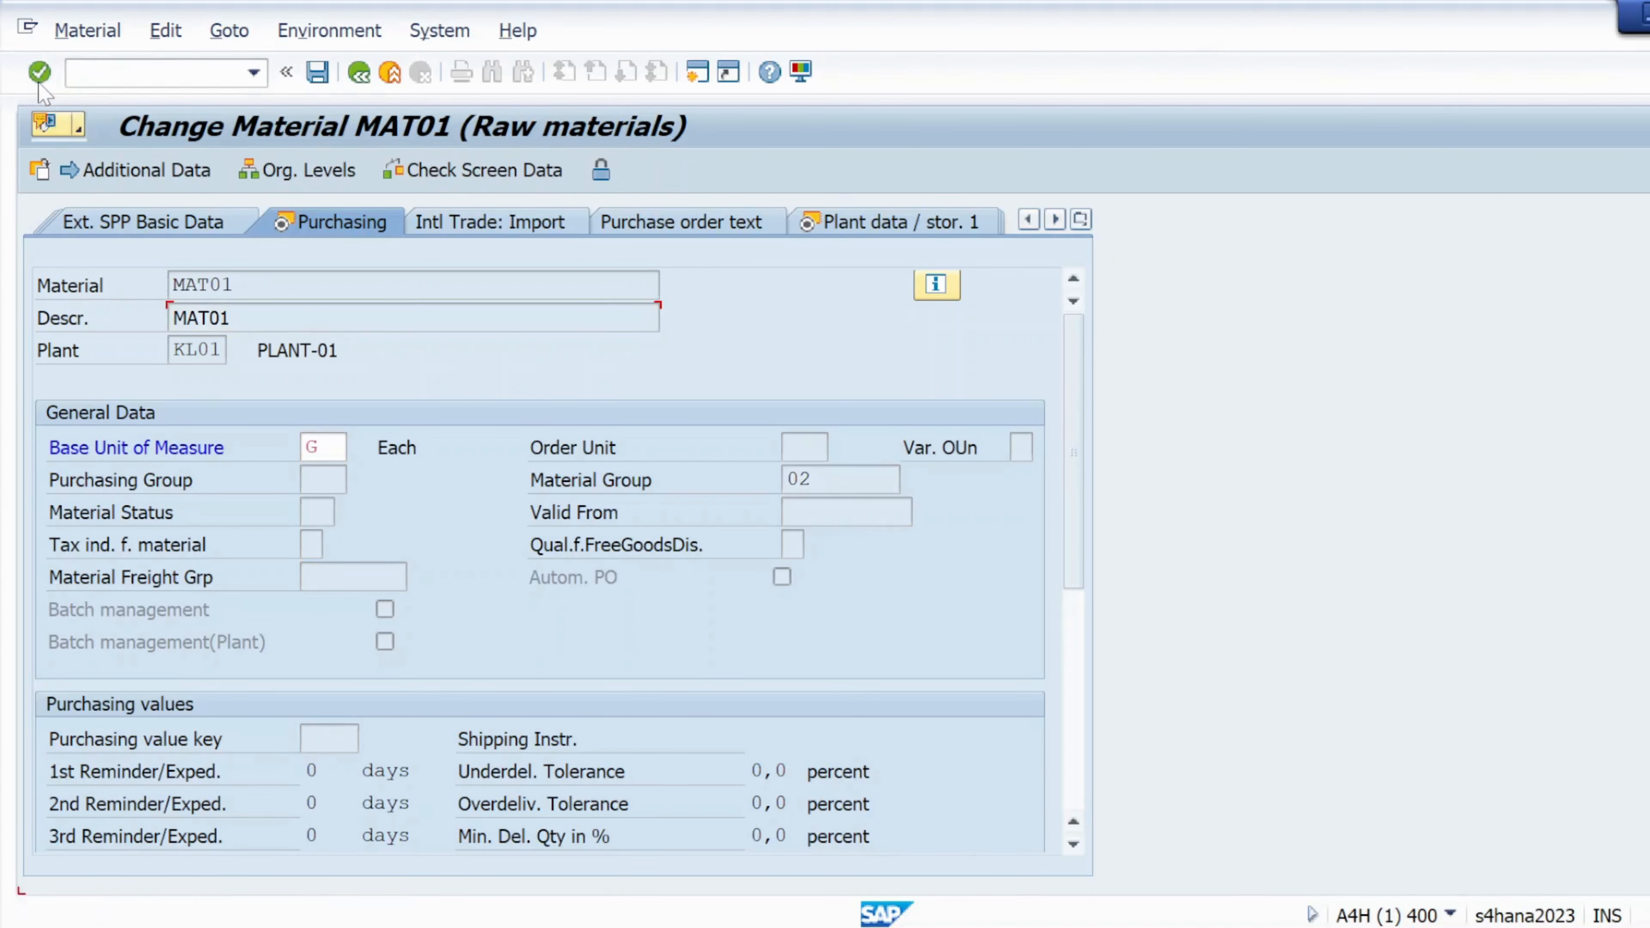
{"action": "left_click", "coordinate": [39, 81]}
{"action": "left_click", "coordinate": [39, 81]}
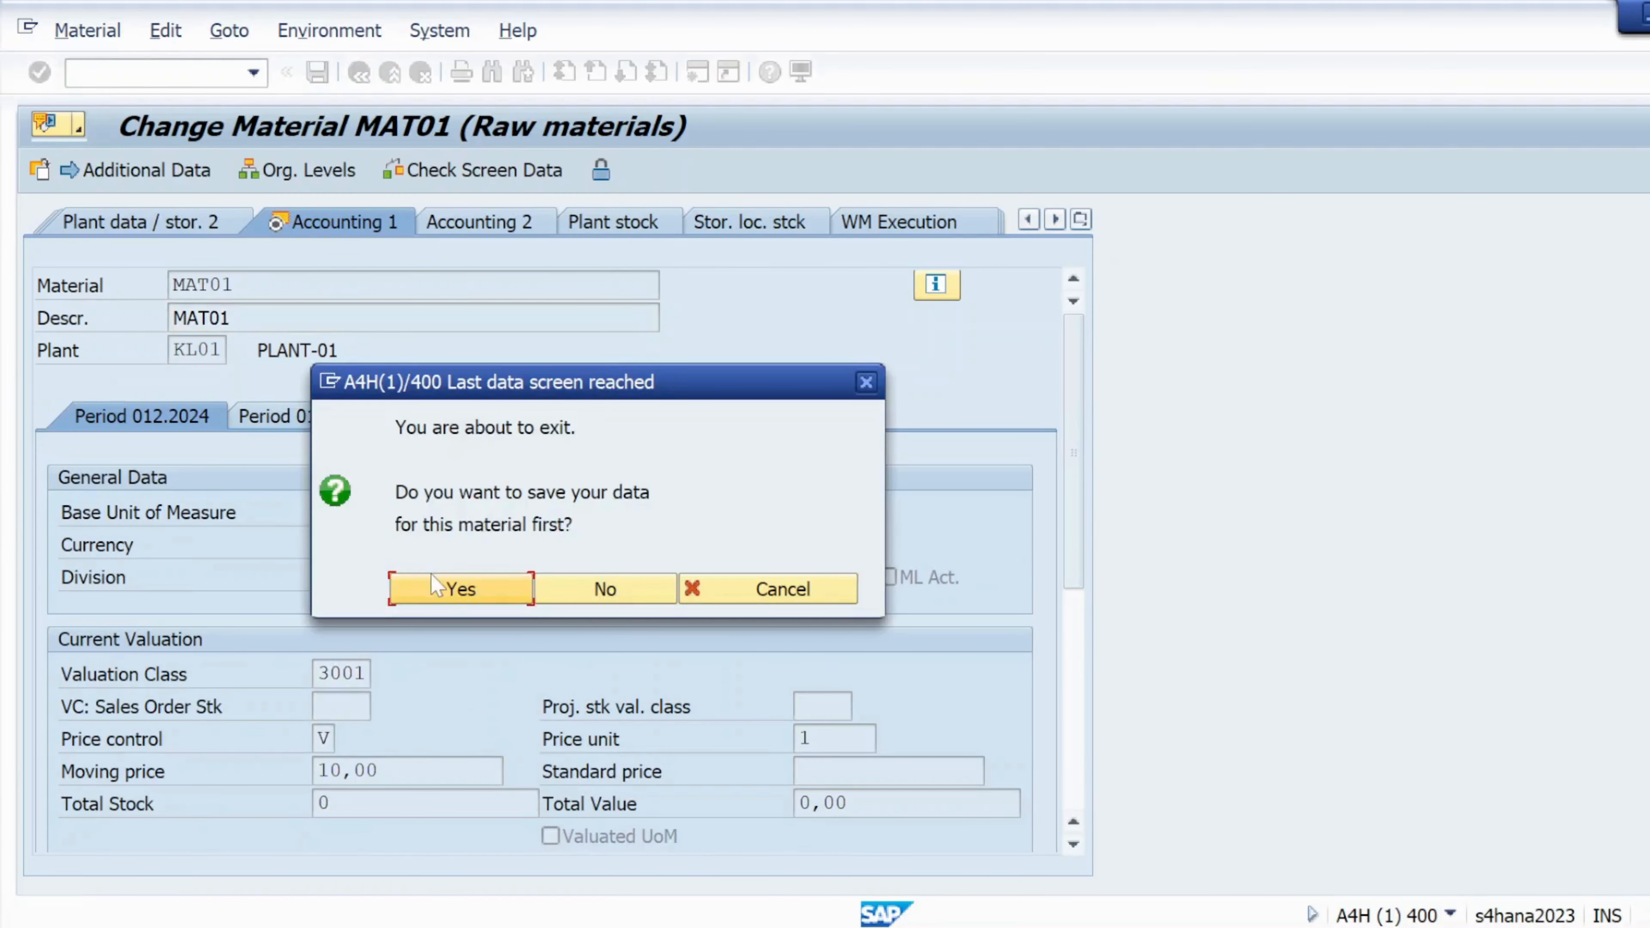
{"action": "left_click", "coordinate": [429, 588]}
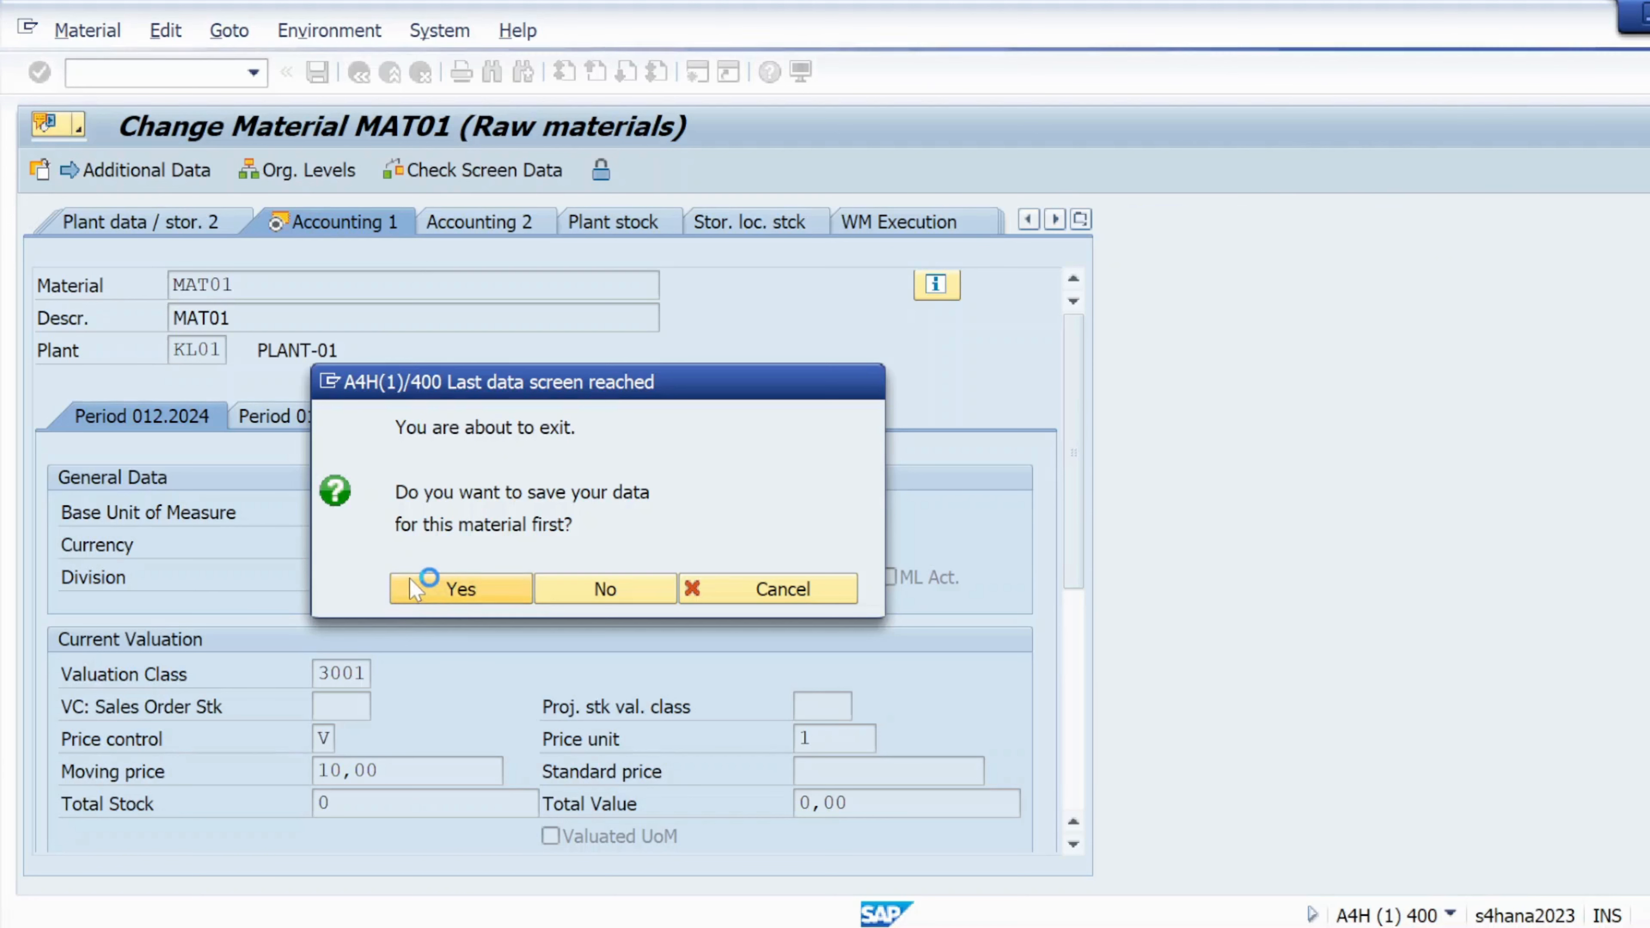
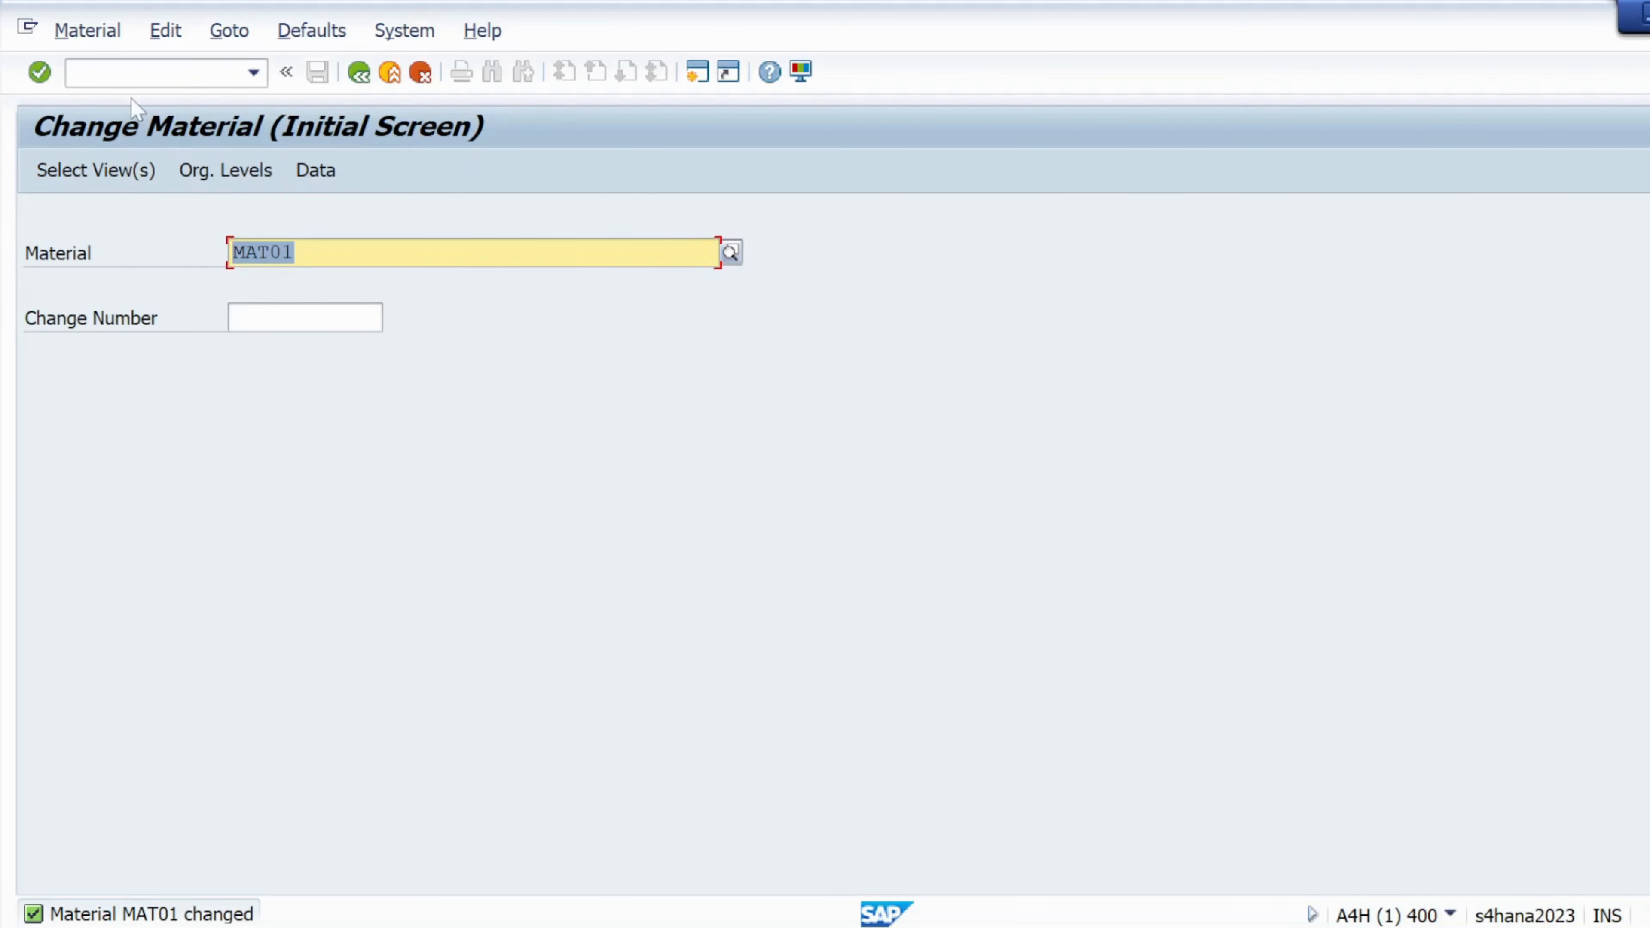
Enter /nmm03 in the command field to switch to Display Material
{"action": "left_click", "coordinate": [147, 73]}
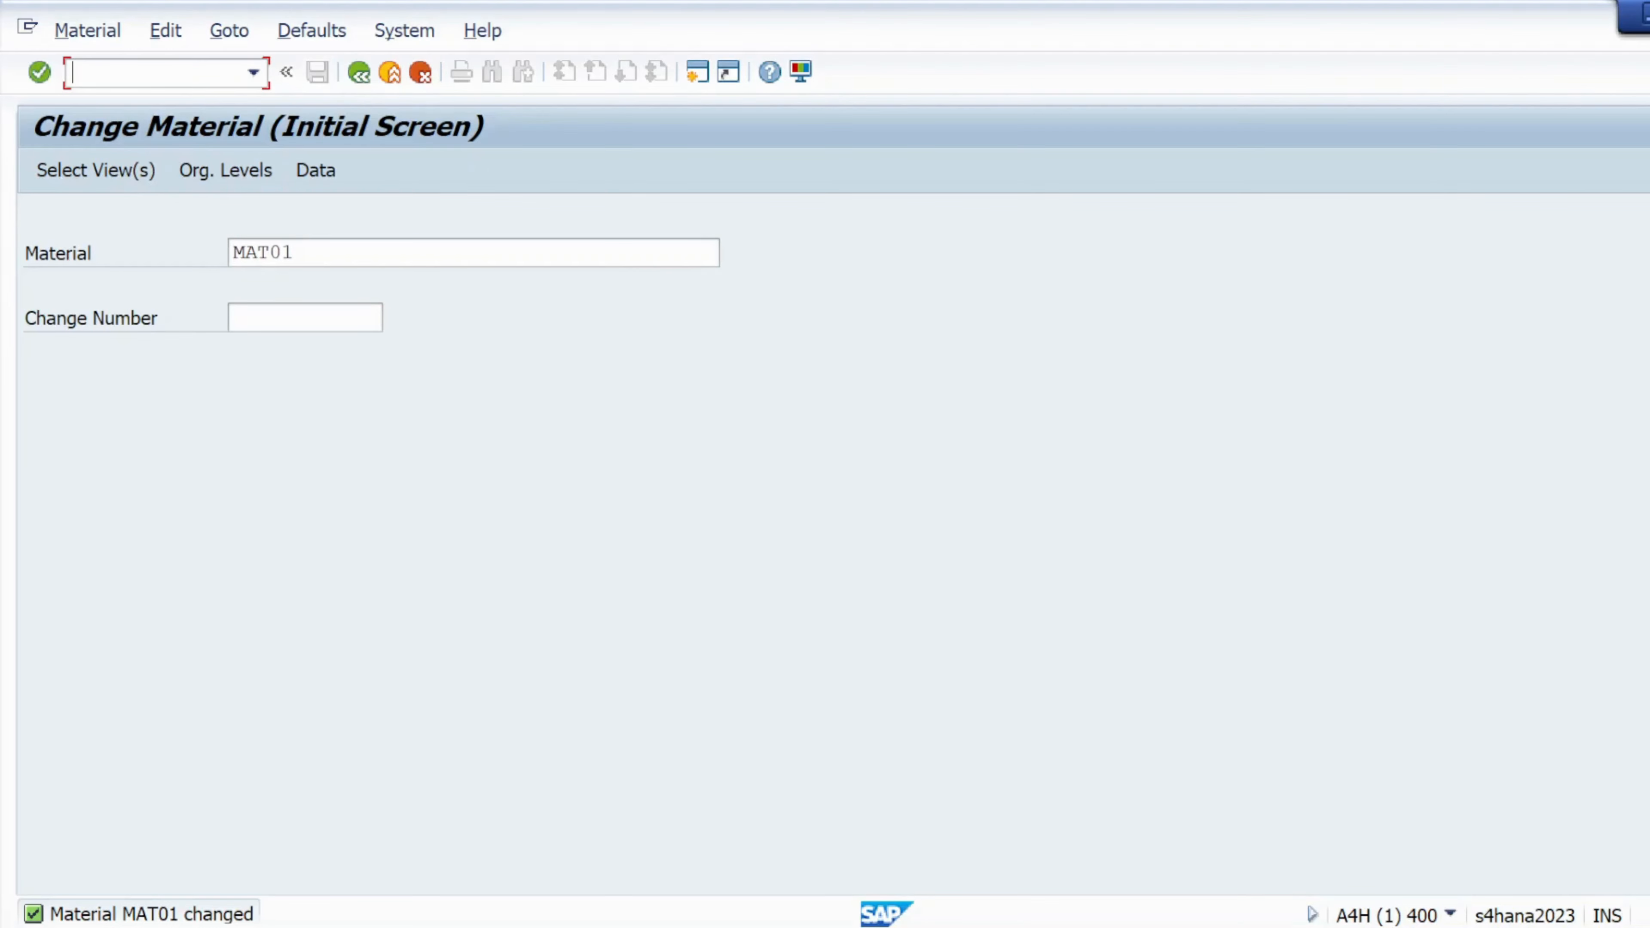
{"action": "type", "text": "/nmm03"}
Select the Basic Data 1, Purchasing, Accounting 1 and General Plant Data/Storage 1 views
{"action": "key", "text": "Return"}
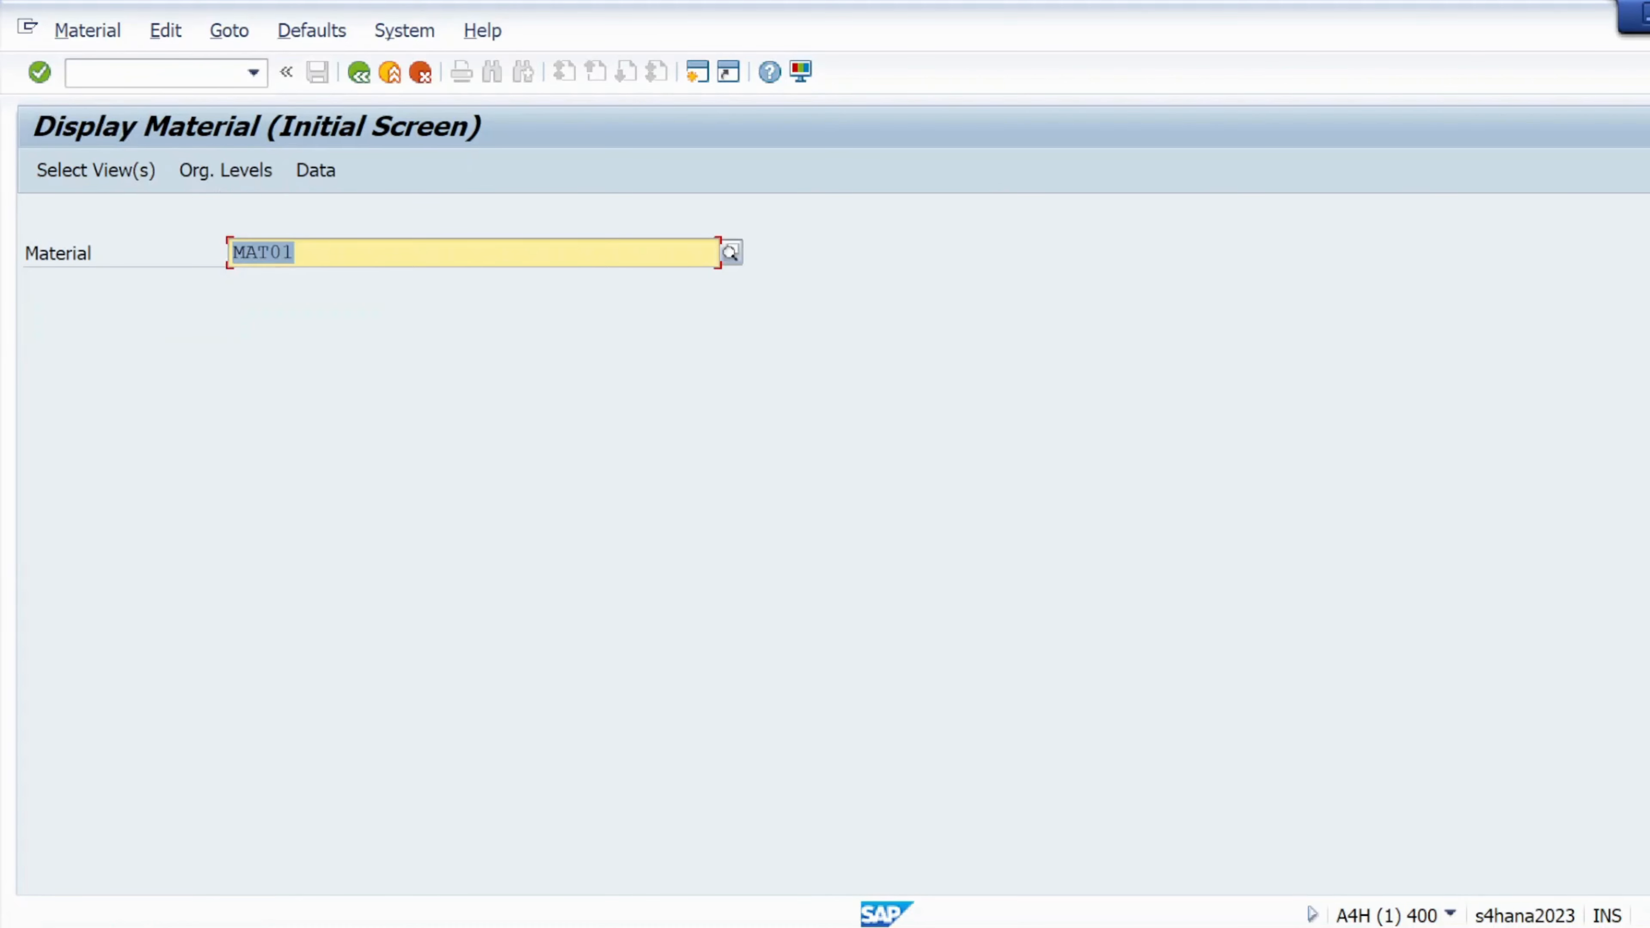
{"action": "left_click", "coordinate": [131, 178]}
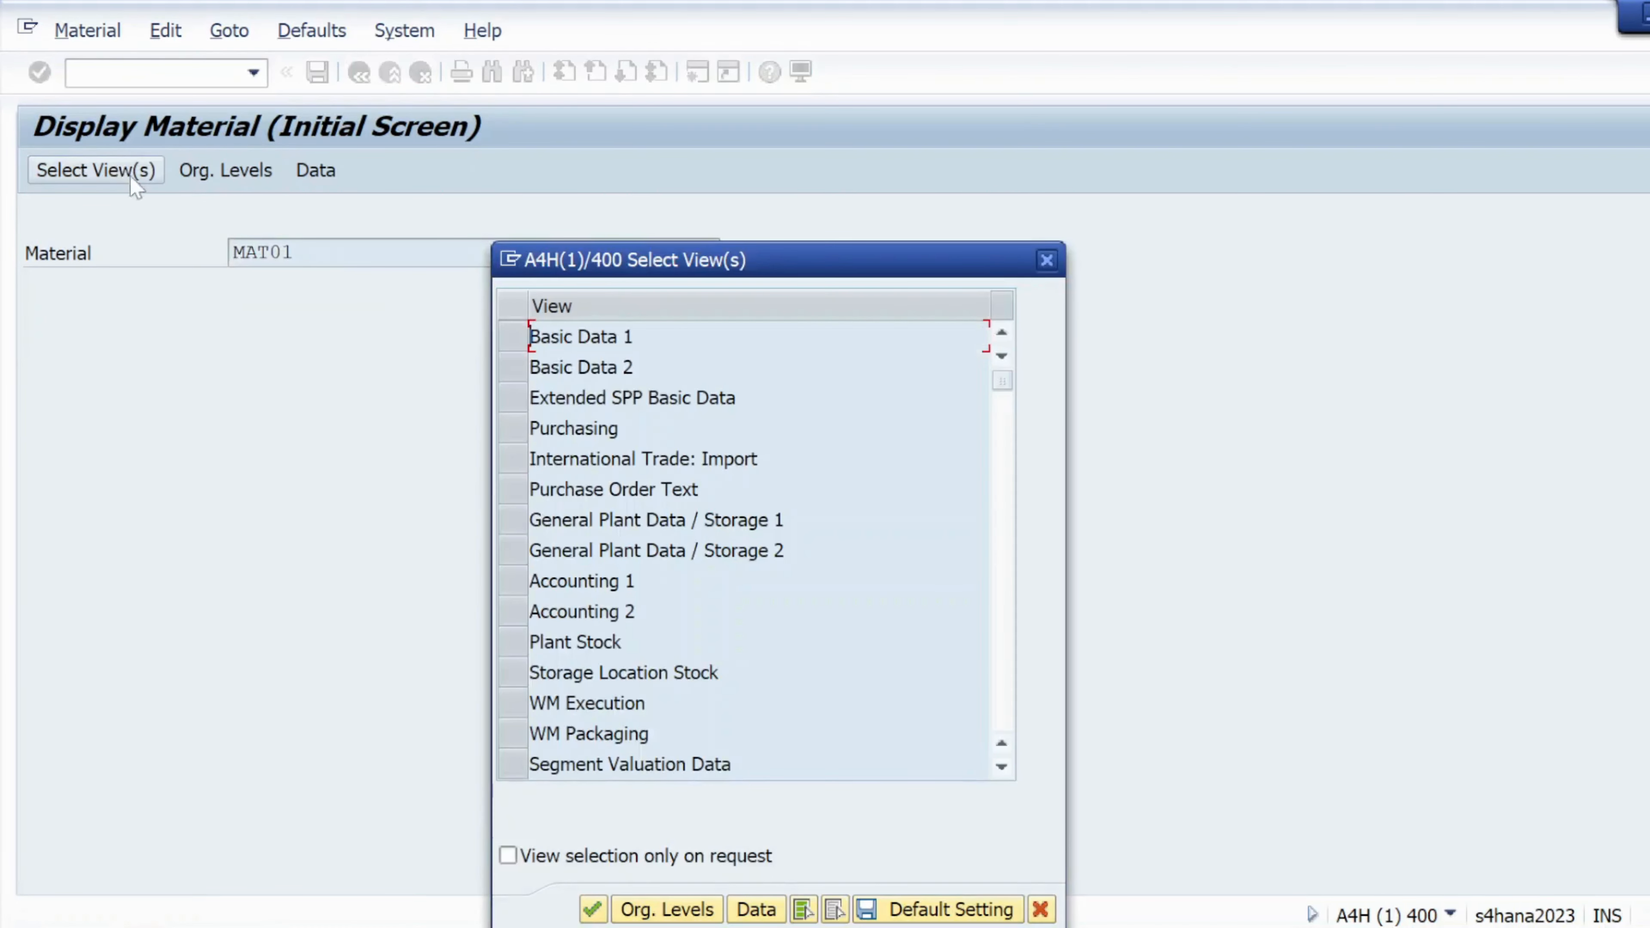
{"action": "left_click", "coordinate": [513, 336]}
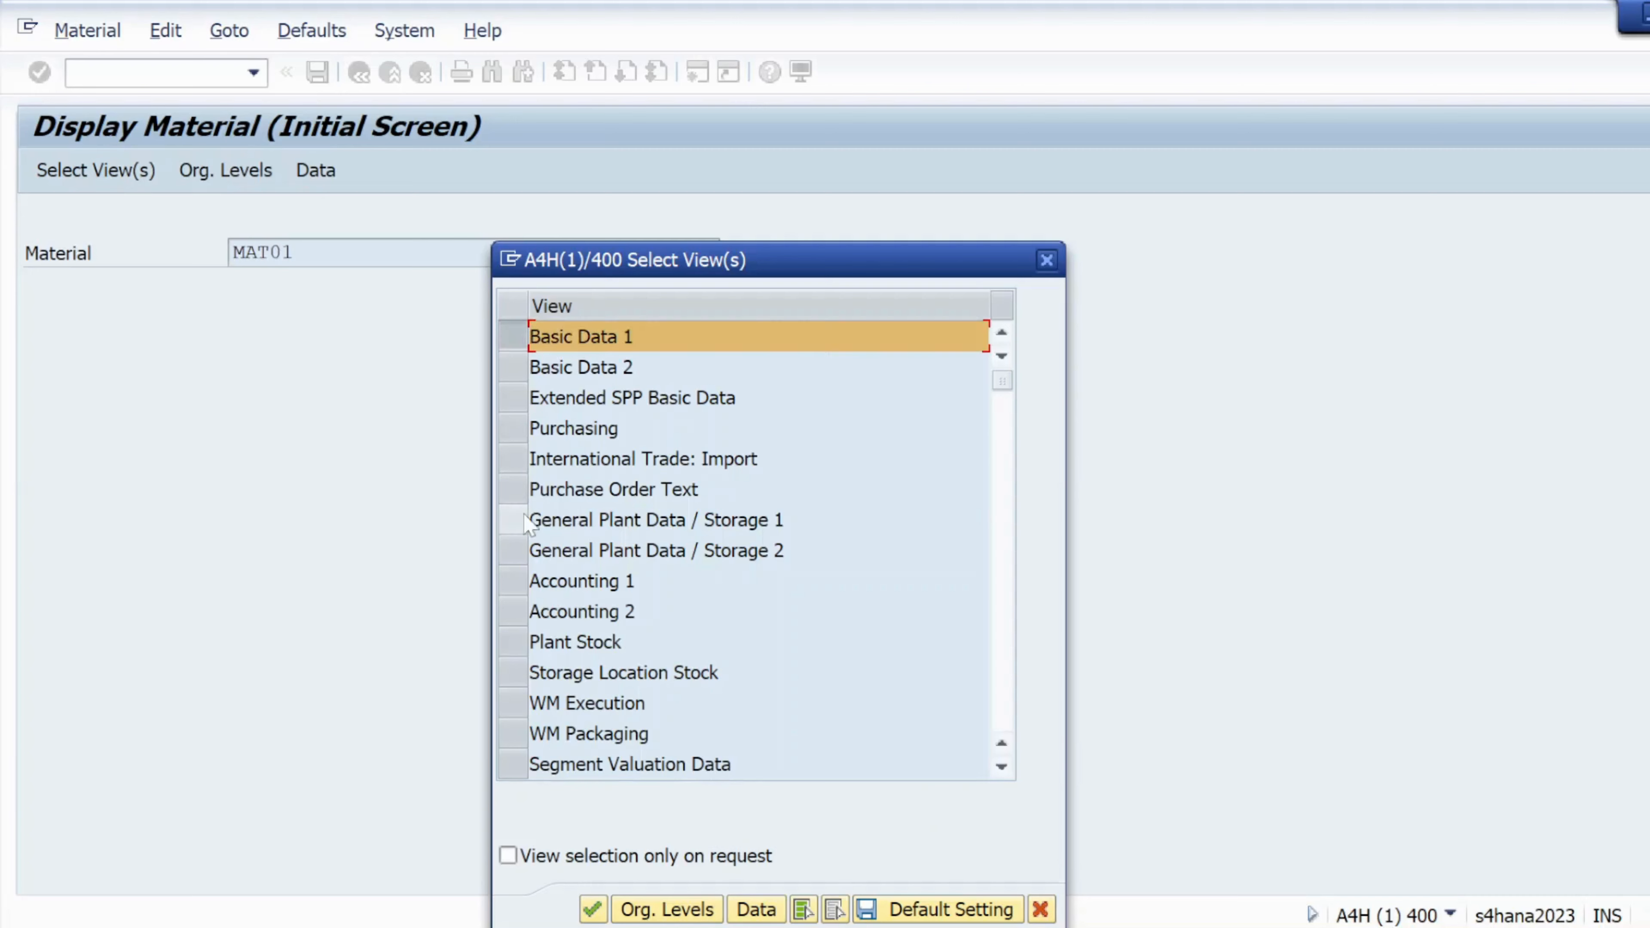
{"action": "left_click", "coordinate": [513, 429]}
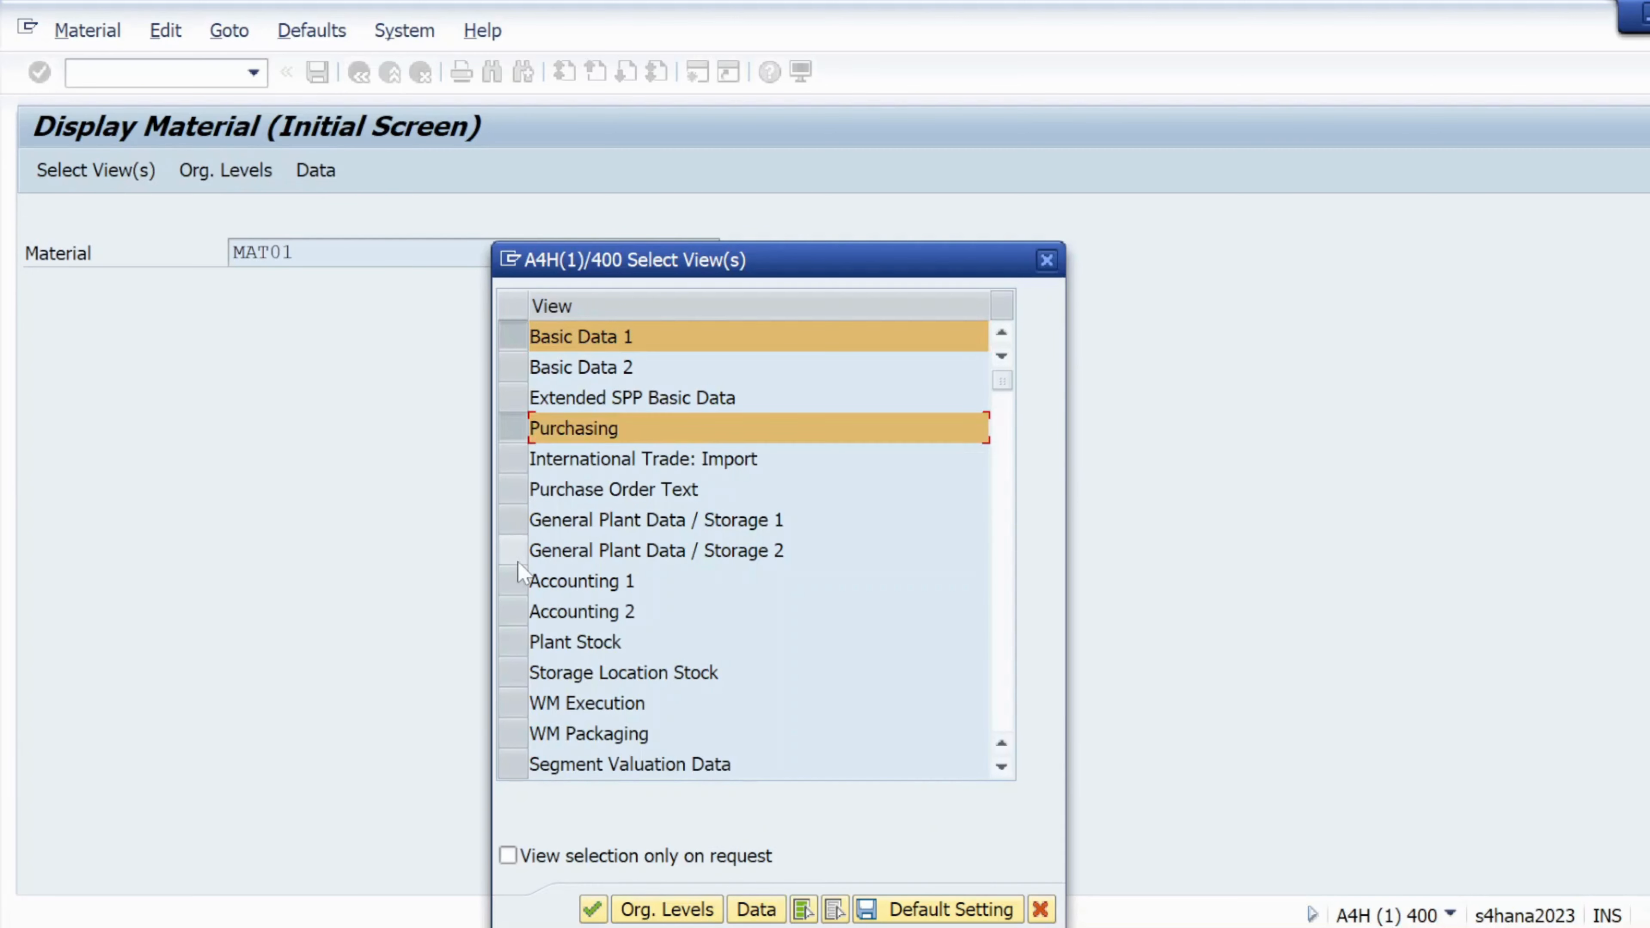
{"action": "left_click", "coordinate": [513, 581]}
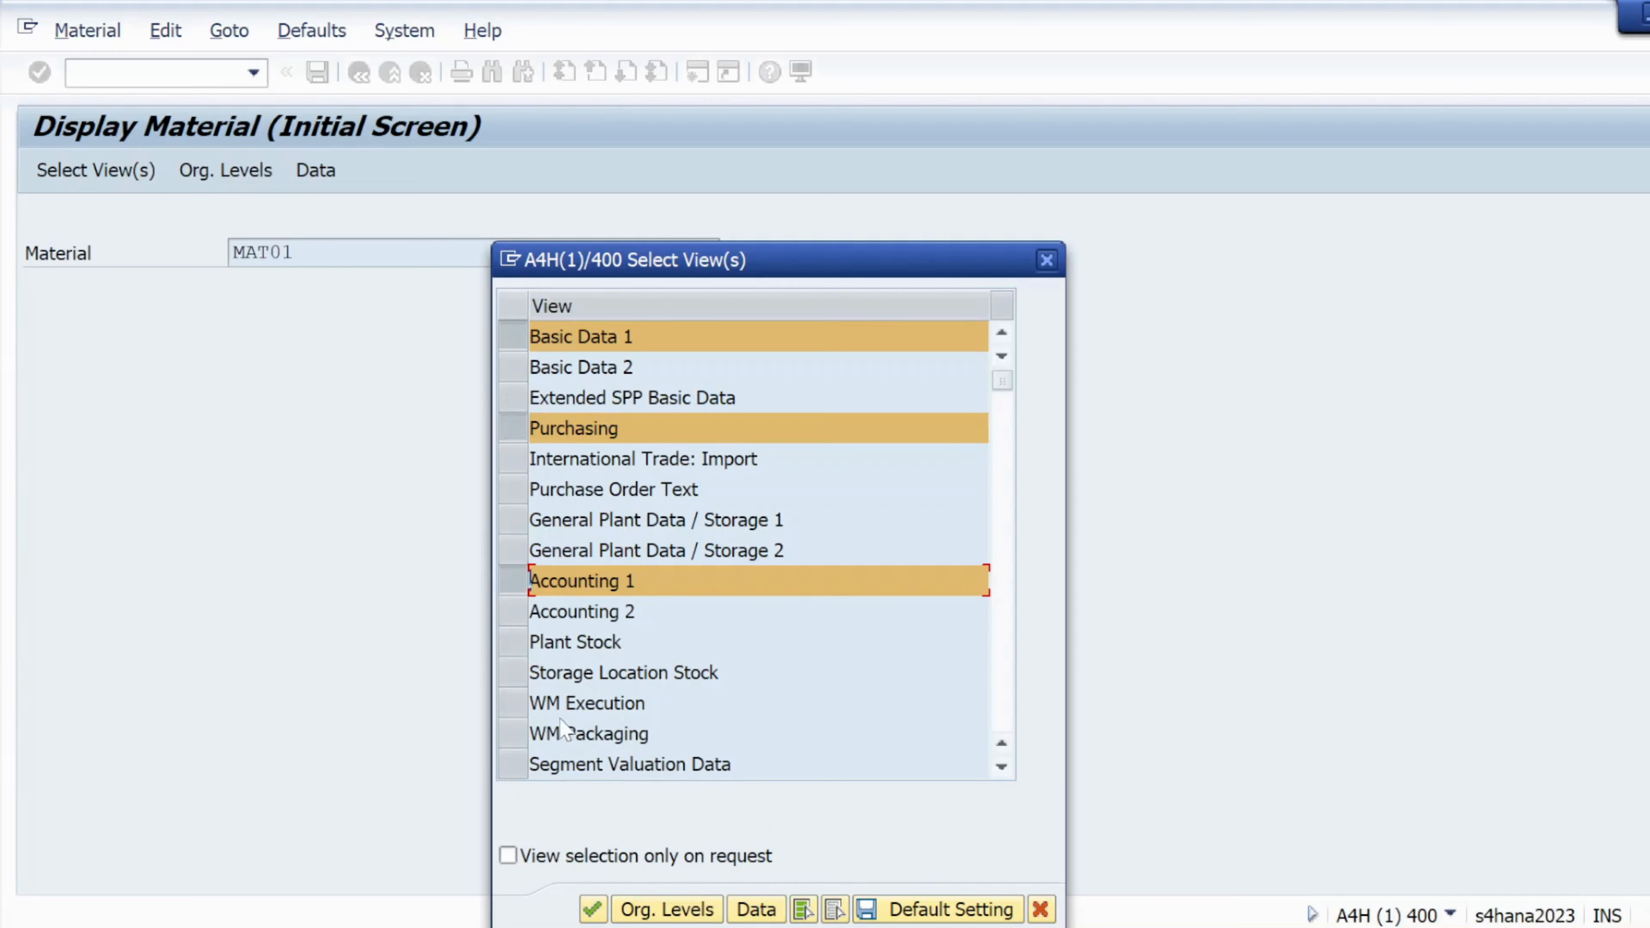
{"action": "scroll", "coordinate": [578, 727], "scroll_direction": "down", "scroll_amount": 1}
{"action": "scroll", "coordinate": [571, 688], "scroll_direction": "up", "scroll_amount": 1}
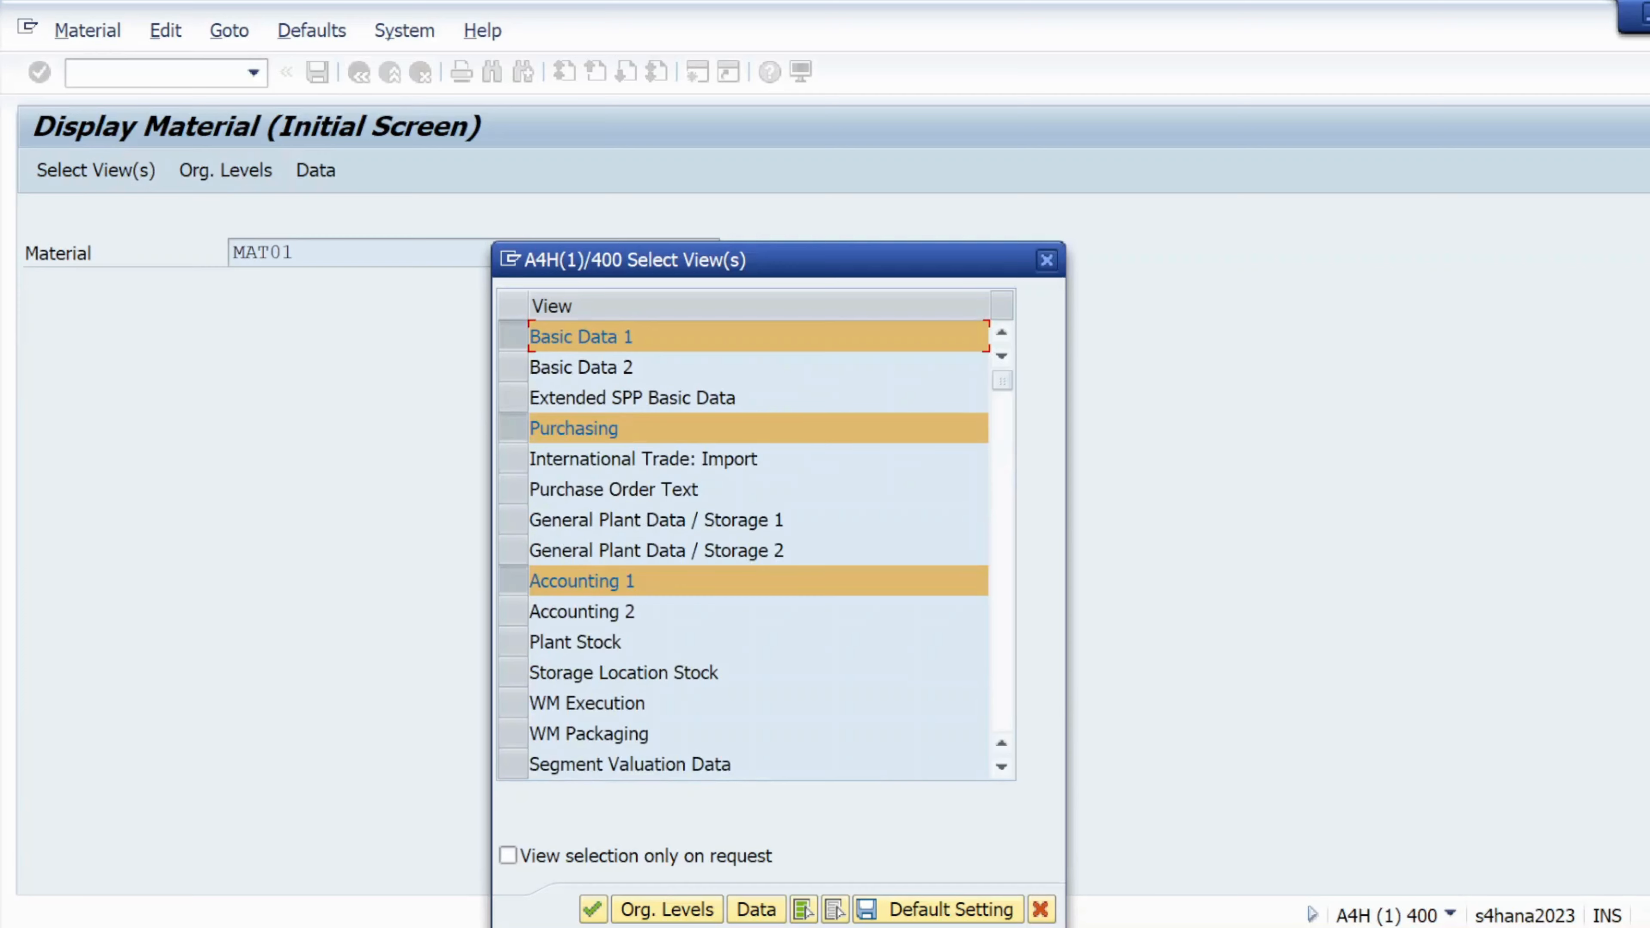
{"action": "left_click", "coordinate": [513, 520]}
Set organizational levels to plant KL01 and storage location KS01, then open MAT01
{"action": "left_click", "coordinate": [656, 909]}
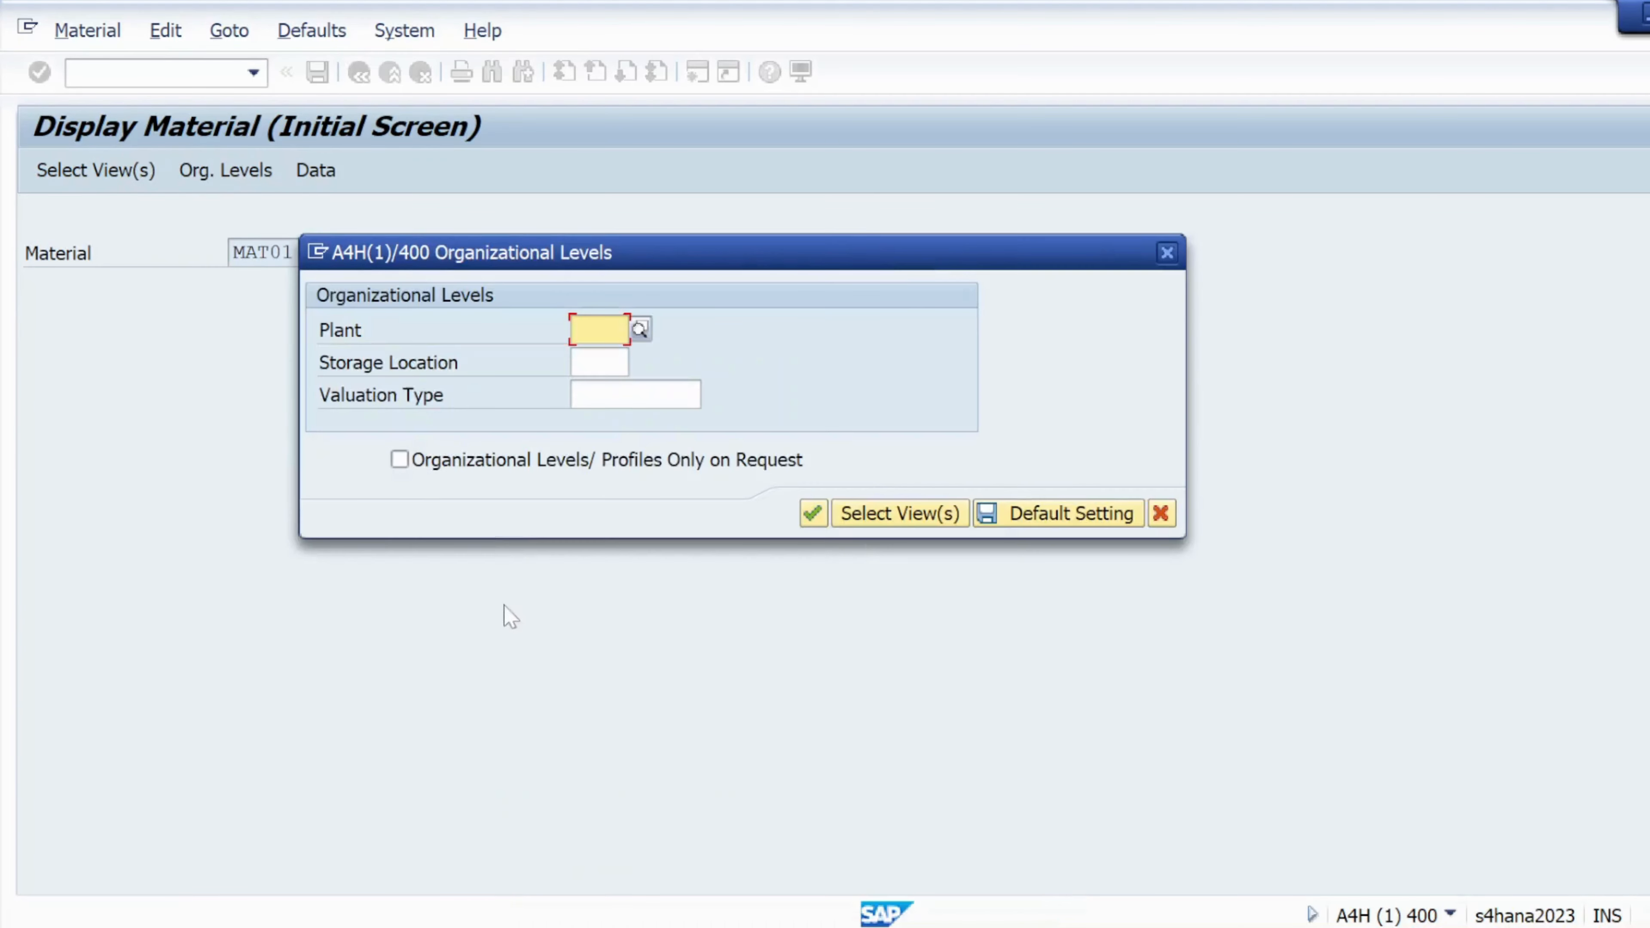
{"action": "key", "text": "space"}
{"action": "left_click", "coordinate": [582, 358]}
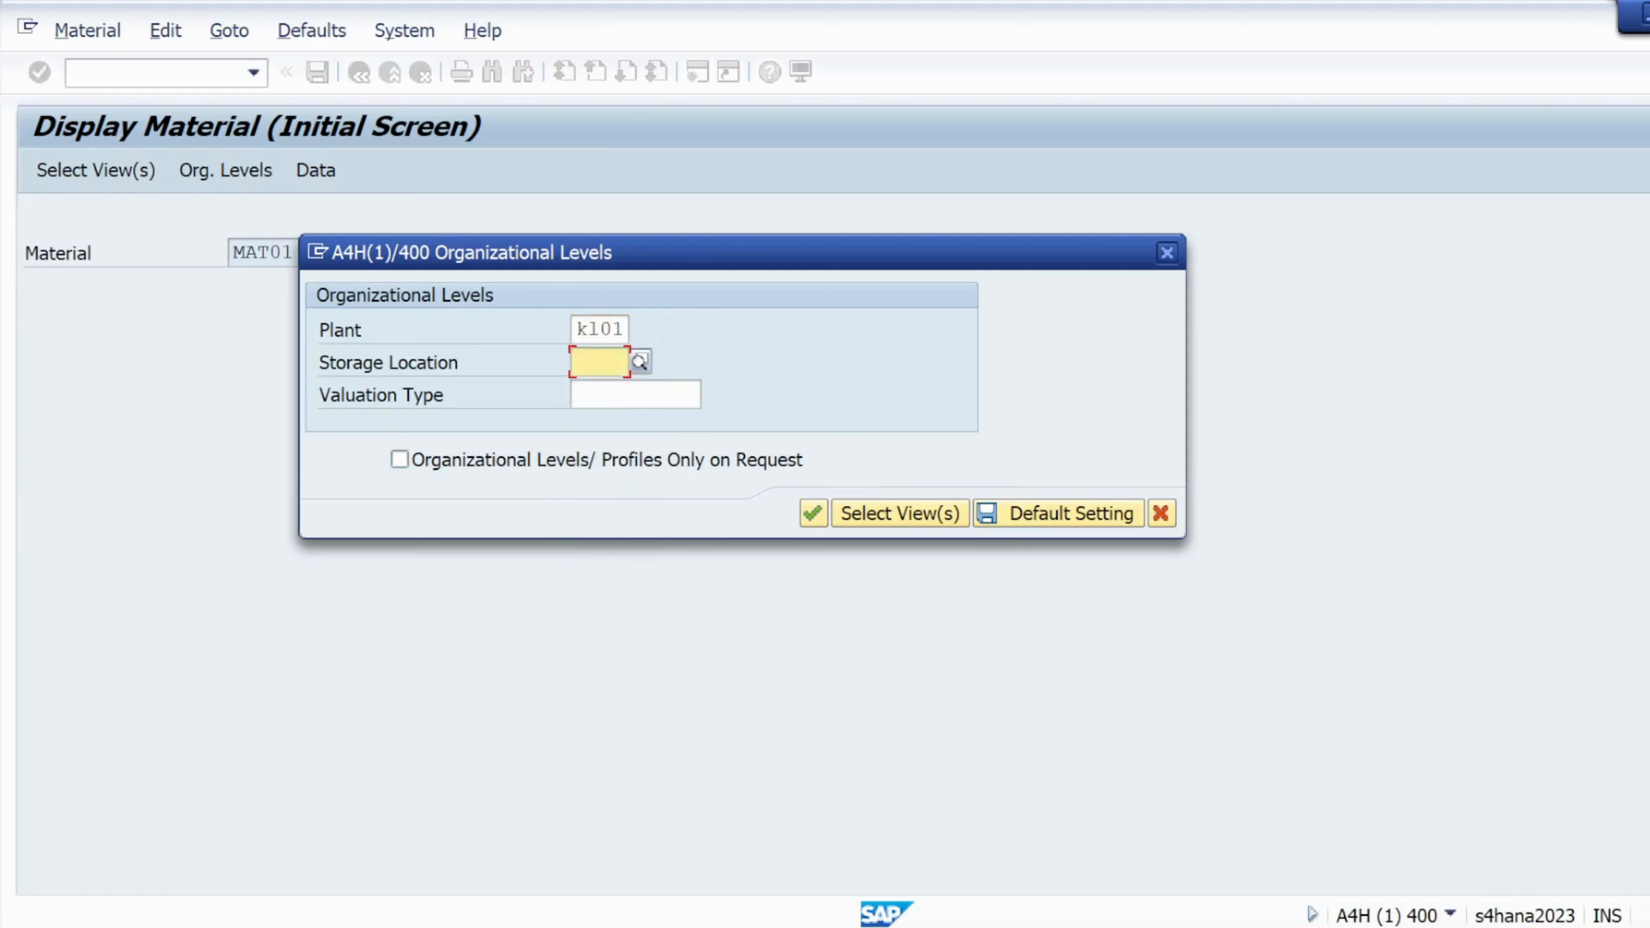
{"action": "key", "text": "space"}
{"action": "left_click", "coordinate": [596, 388]}
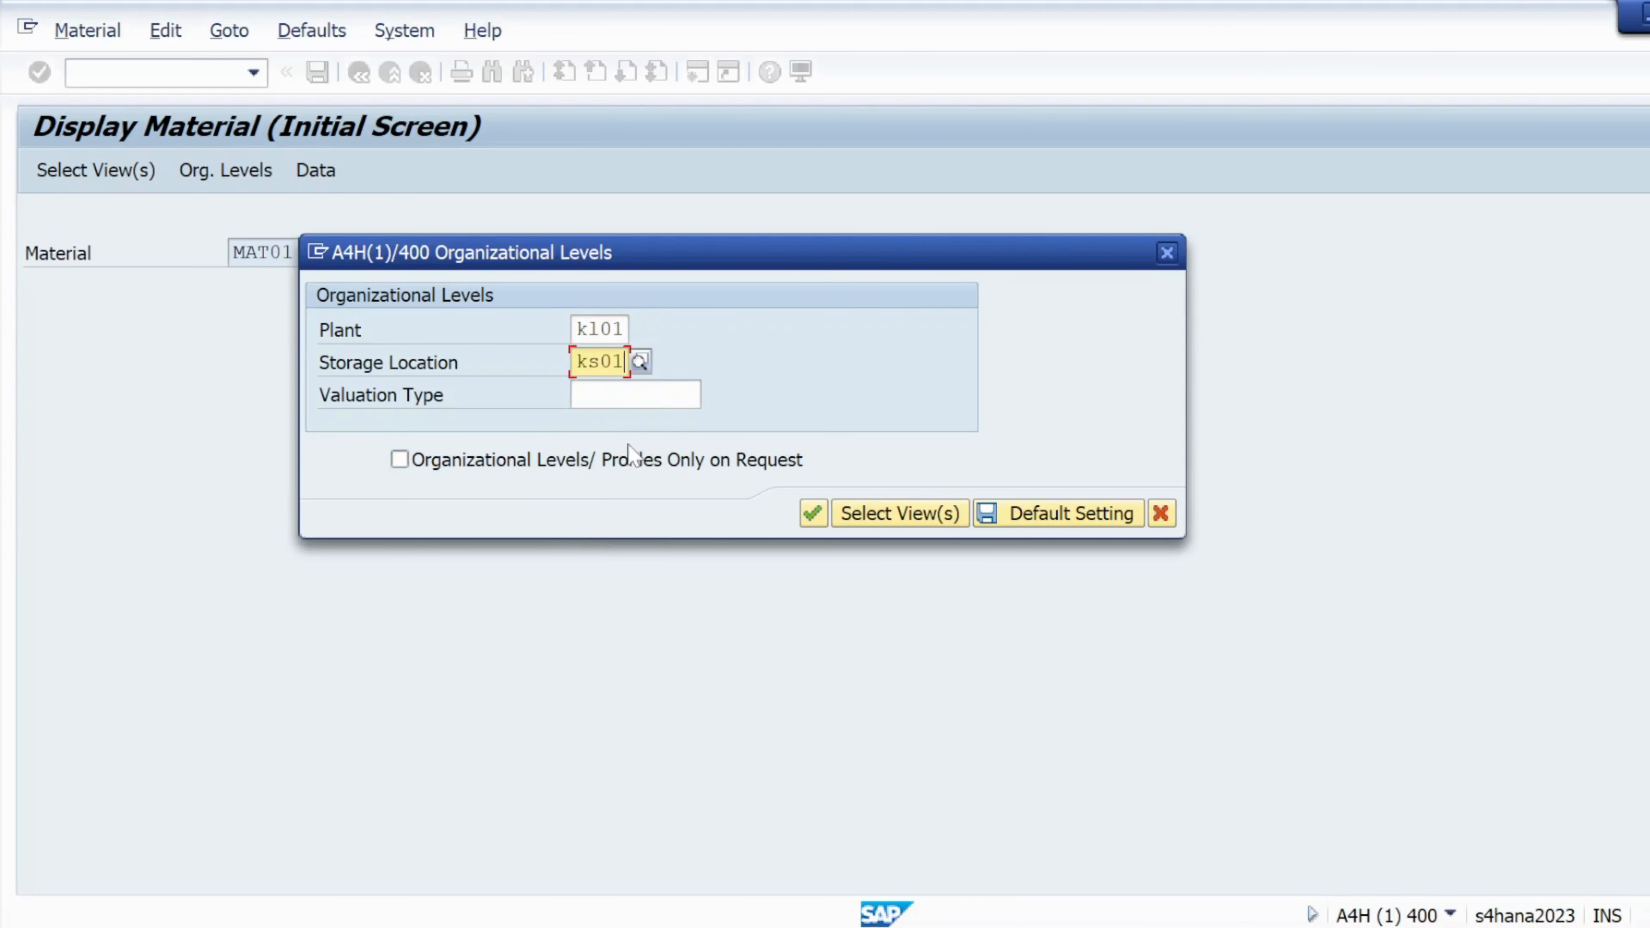
{"action": "left_click", "coordinate": [814, 513]}
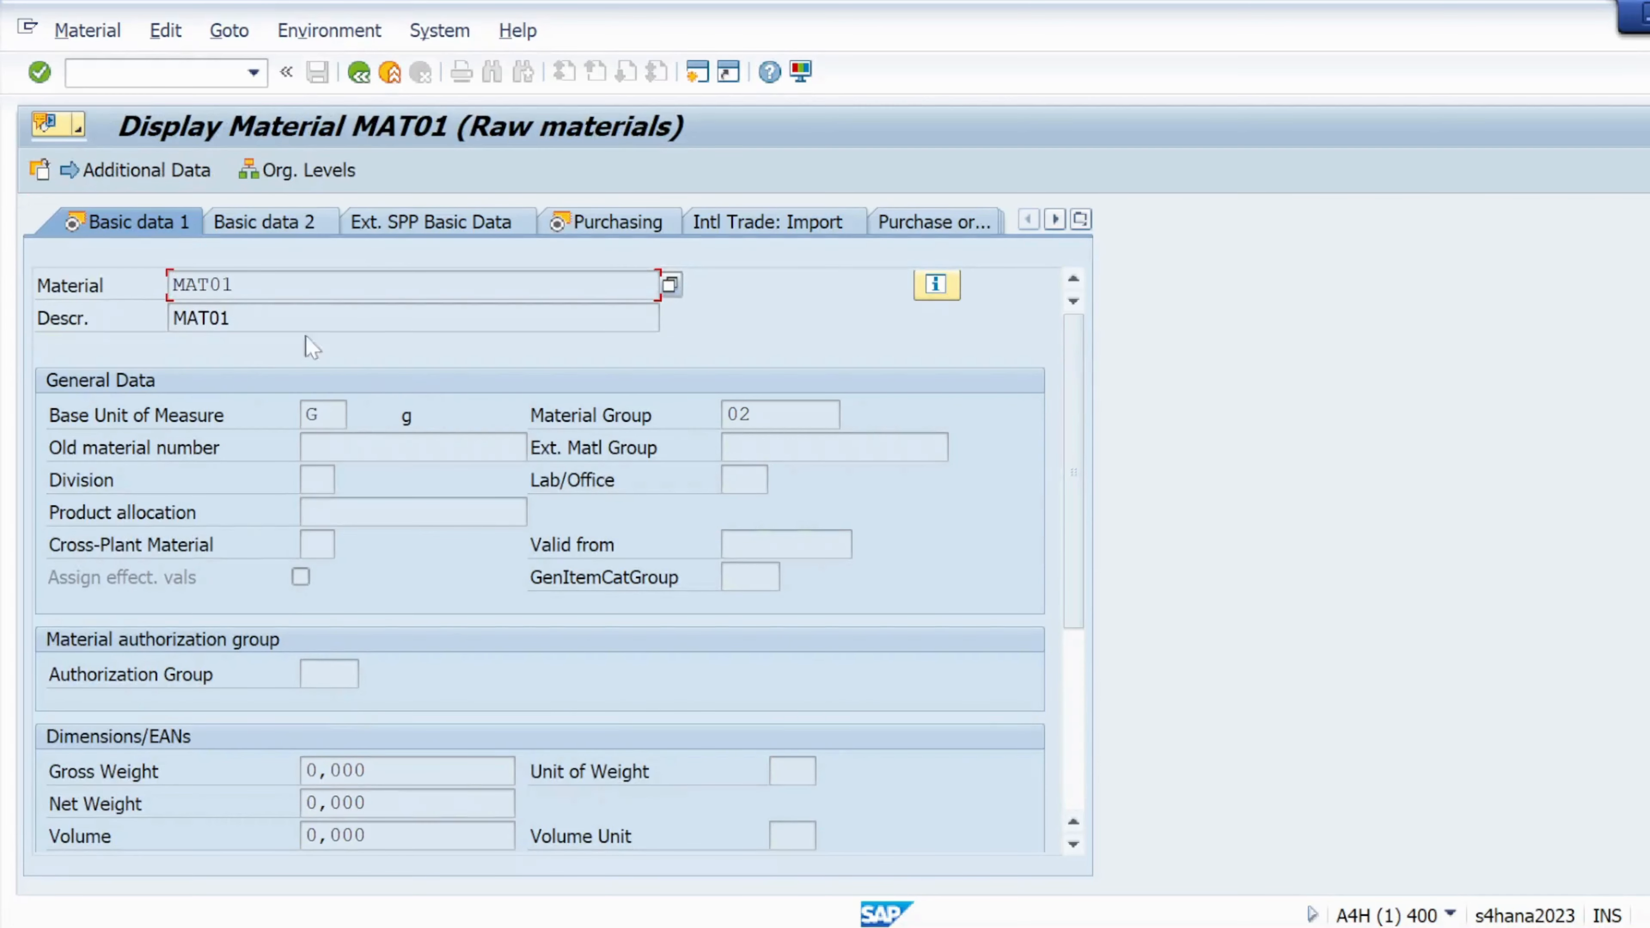
Review MAT01's material number, description and base unit on Basic data 1
{"action": "left_click", "coordinate": [277, 282]}
{"action": "key", "text": "Tab"}
{"action": "key", "text": "shift+Home"}
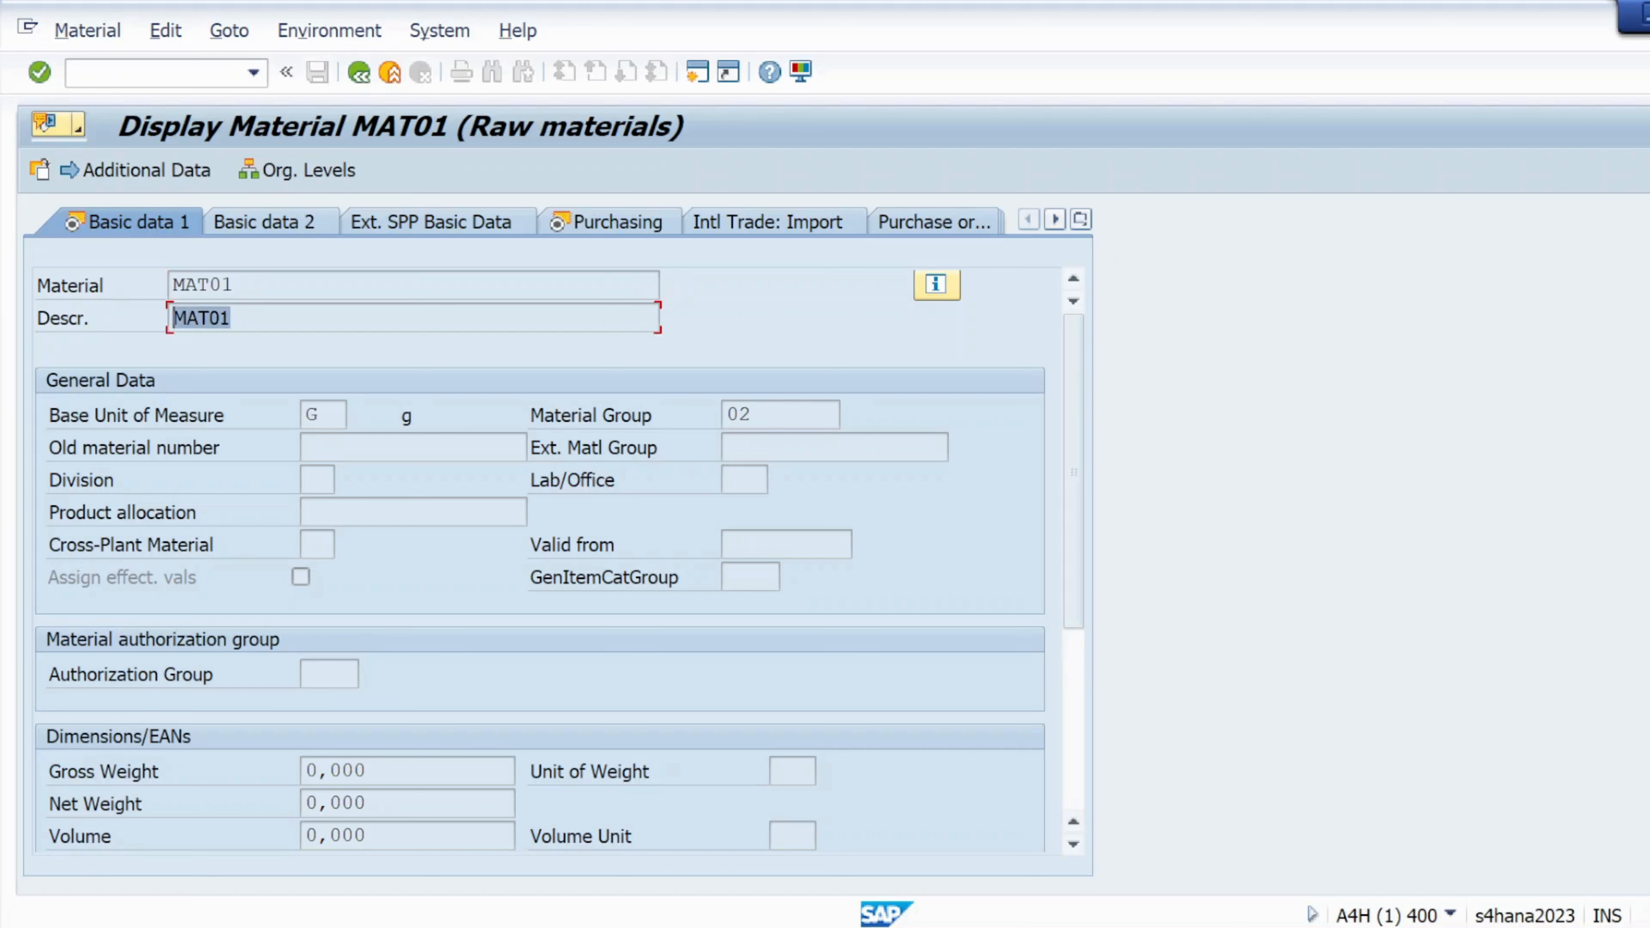
{"action": "key", "text": "shift+Tab"}
{"action": "key", "text": "shift+Home"}
{"action": "key", "text": "Tab"}
{"action": "key", "text": "shift+Home"}
{"action": "key", "text": "Tab"}
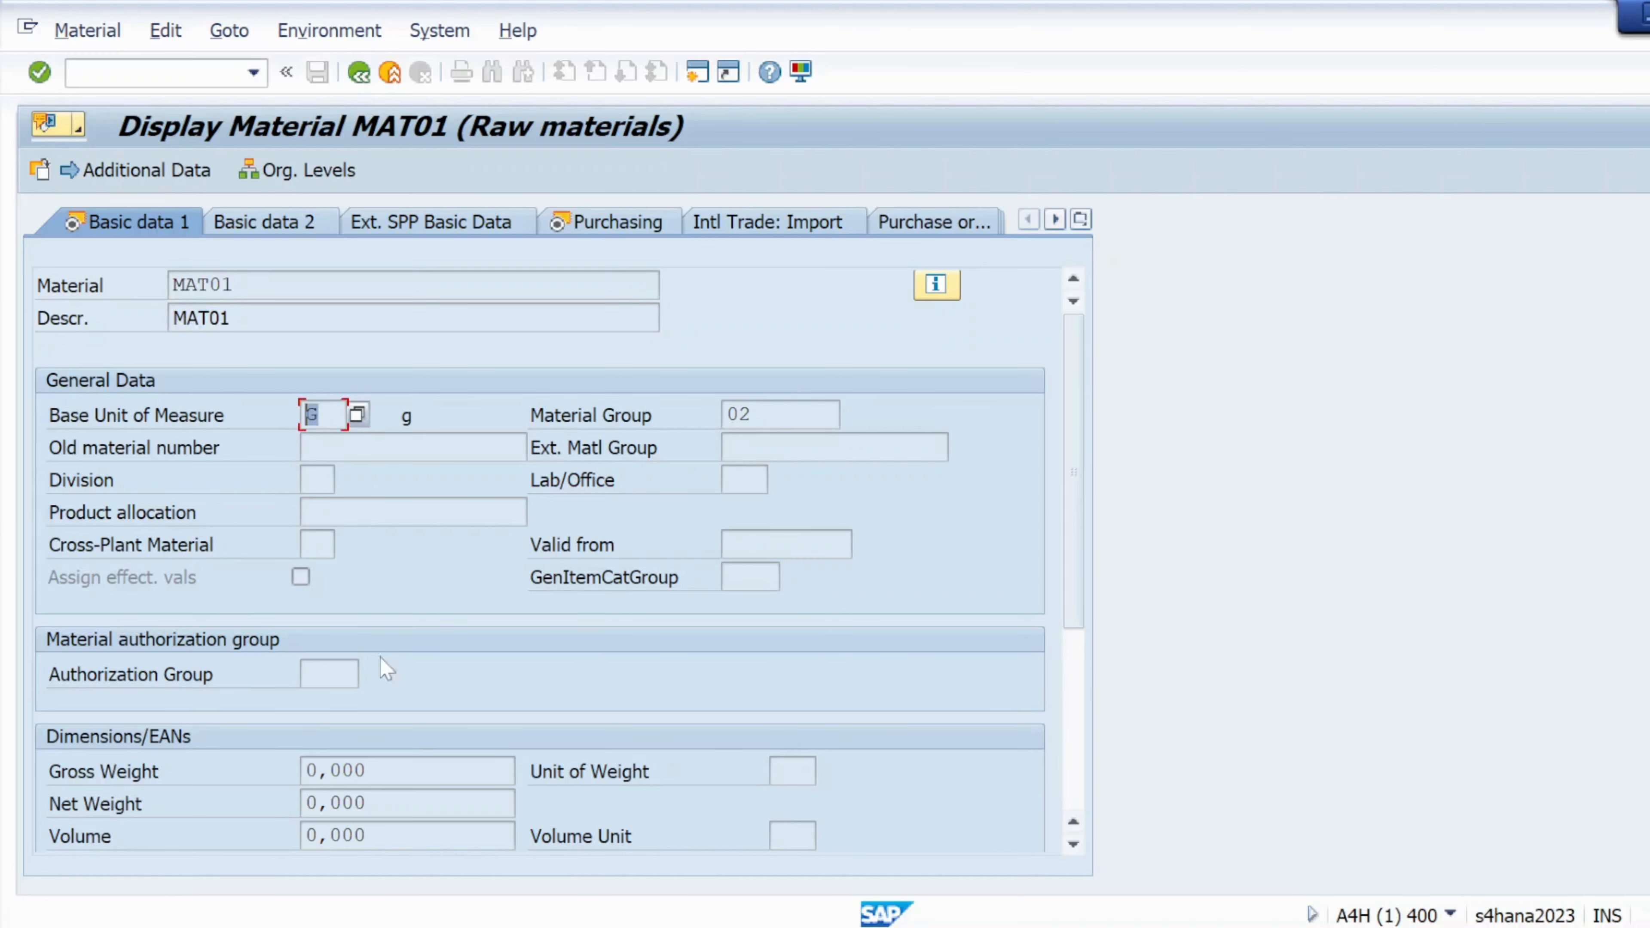
{"action": "scroll", "coordinate": [361, 624], "scroll_direction": "down", "scroll_amount": 3}
{"action": "scroll", "coordinate": [364, 620], "scroll_direction": "up", "scroll_amount": 3}
Check the Basic data 2 and Purchasing views for base unit G and material group 02
{"action": "left_click", "coordinate": [260, 222]}
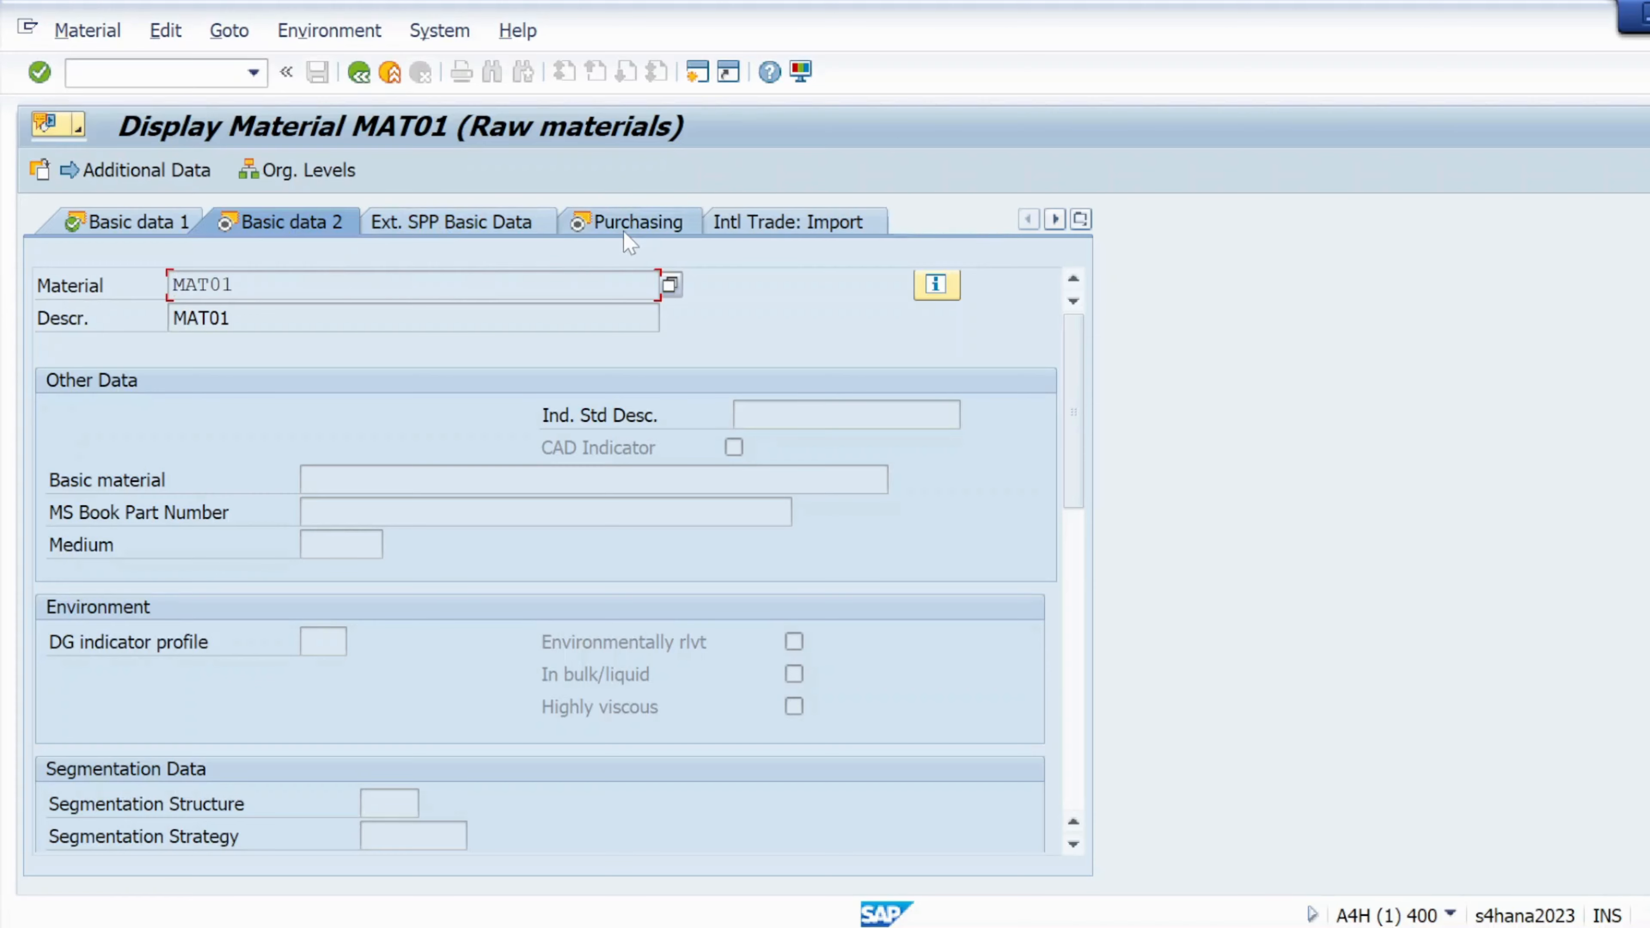
{"action": "left_click", "coordinate": [634, 222]}
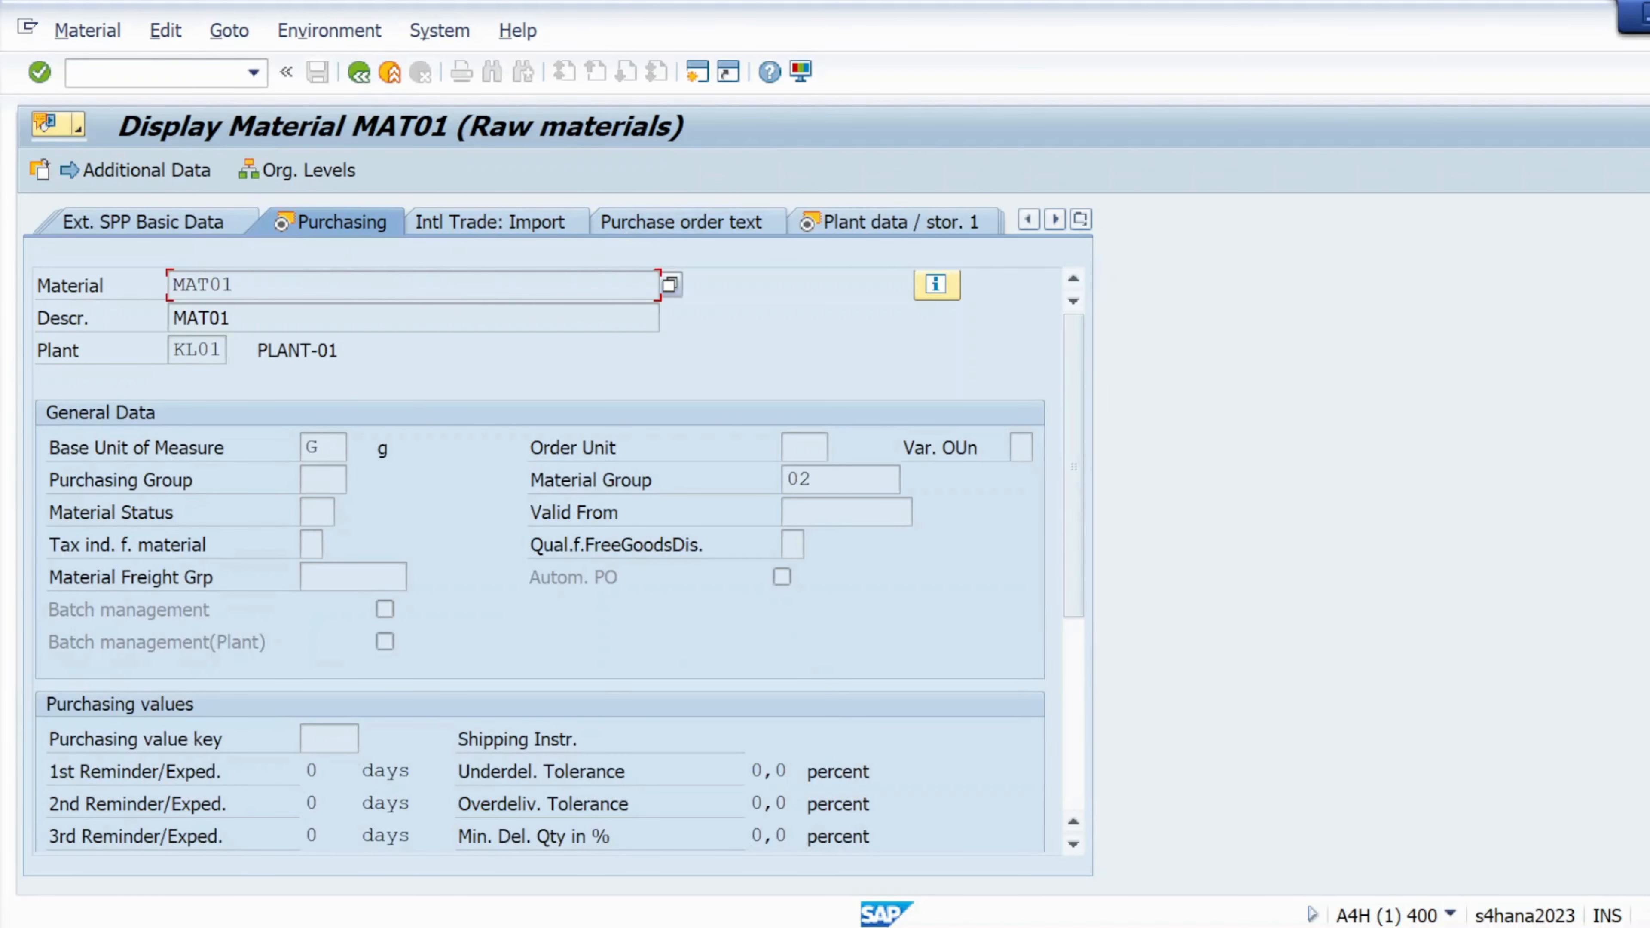
{"action": "left_click", "coordinate": [313, 447]}
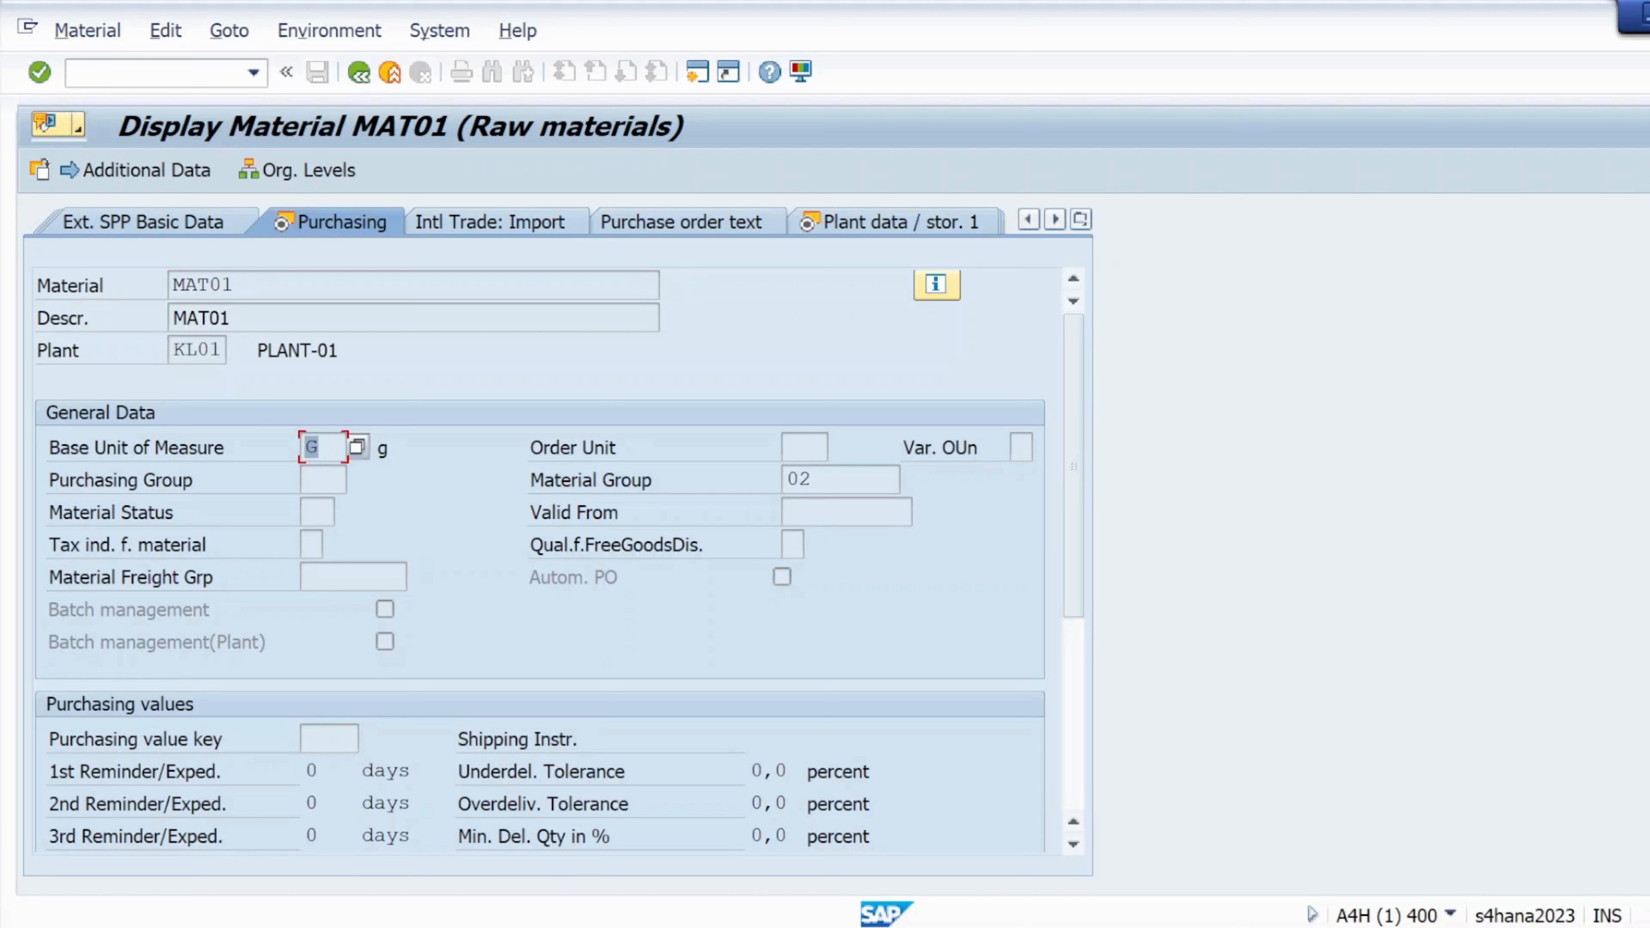
{"action": "left_click", "coordinate": [319, 447]}
{"action": "left_click_drag", "start_coordinate": [817, 479], "coordinate": [787, 480]}
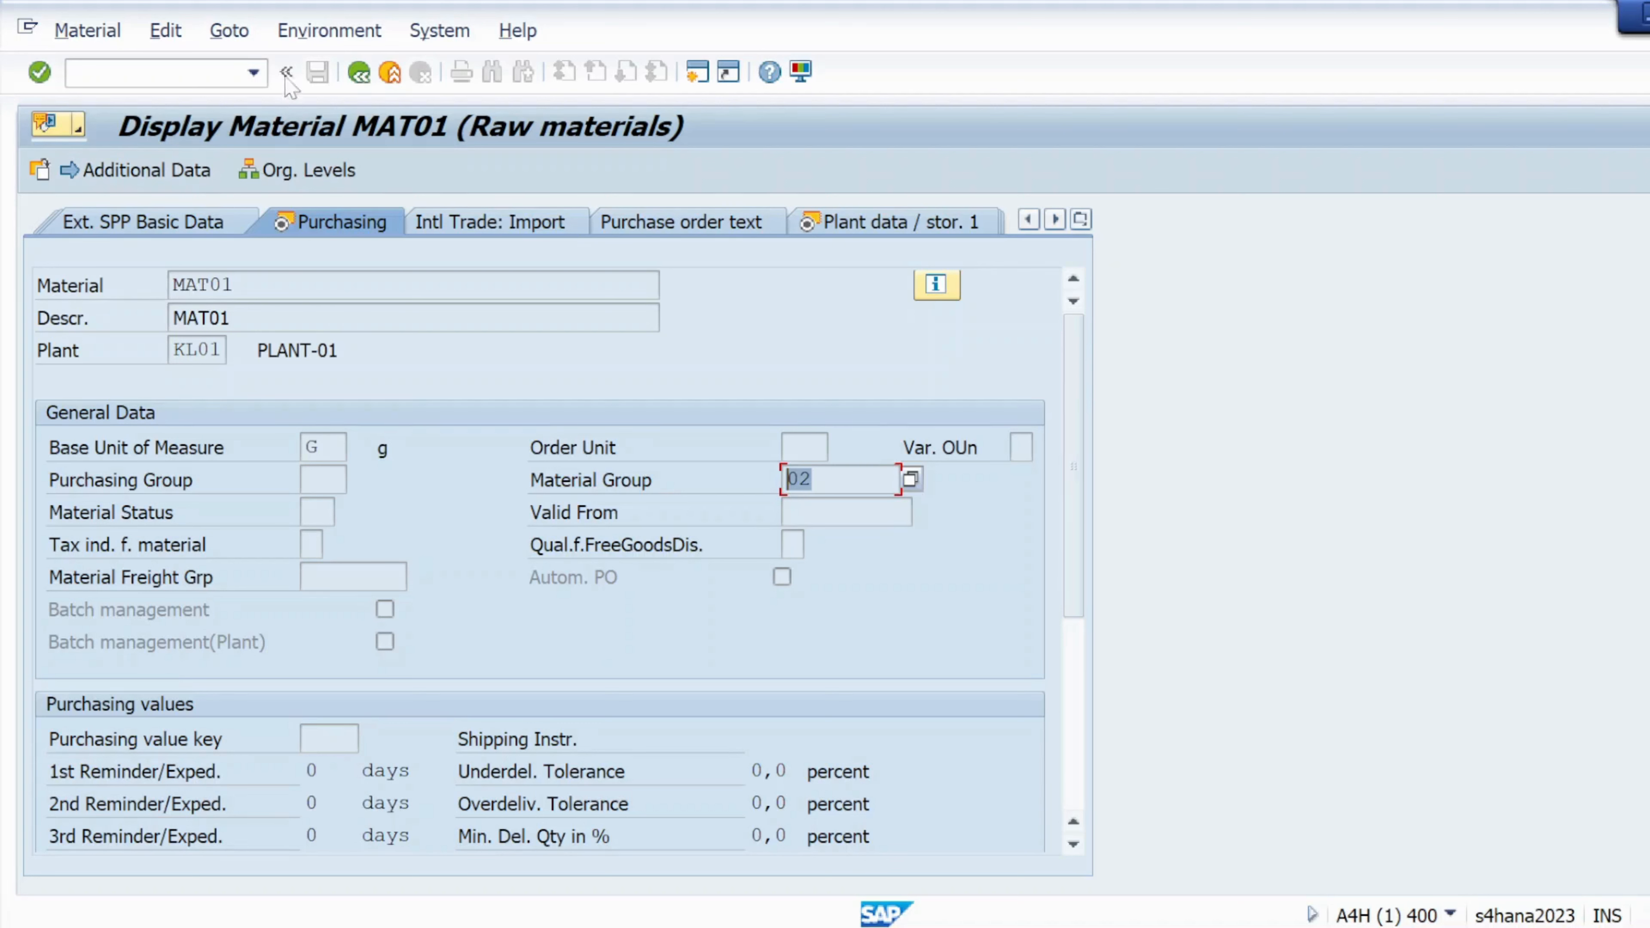
{"action": "left_click", "coordinate": [316, 41]}
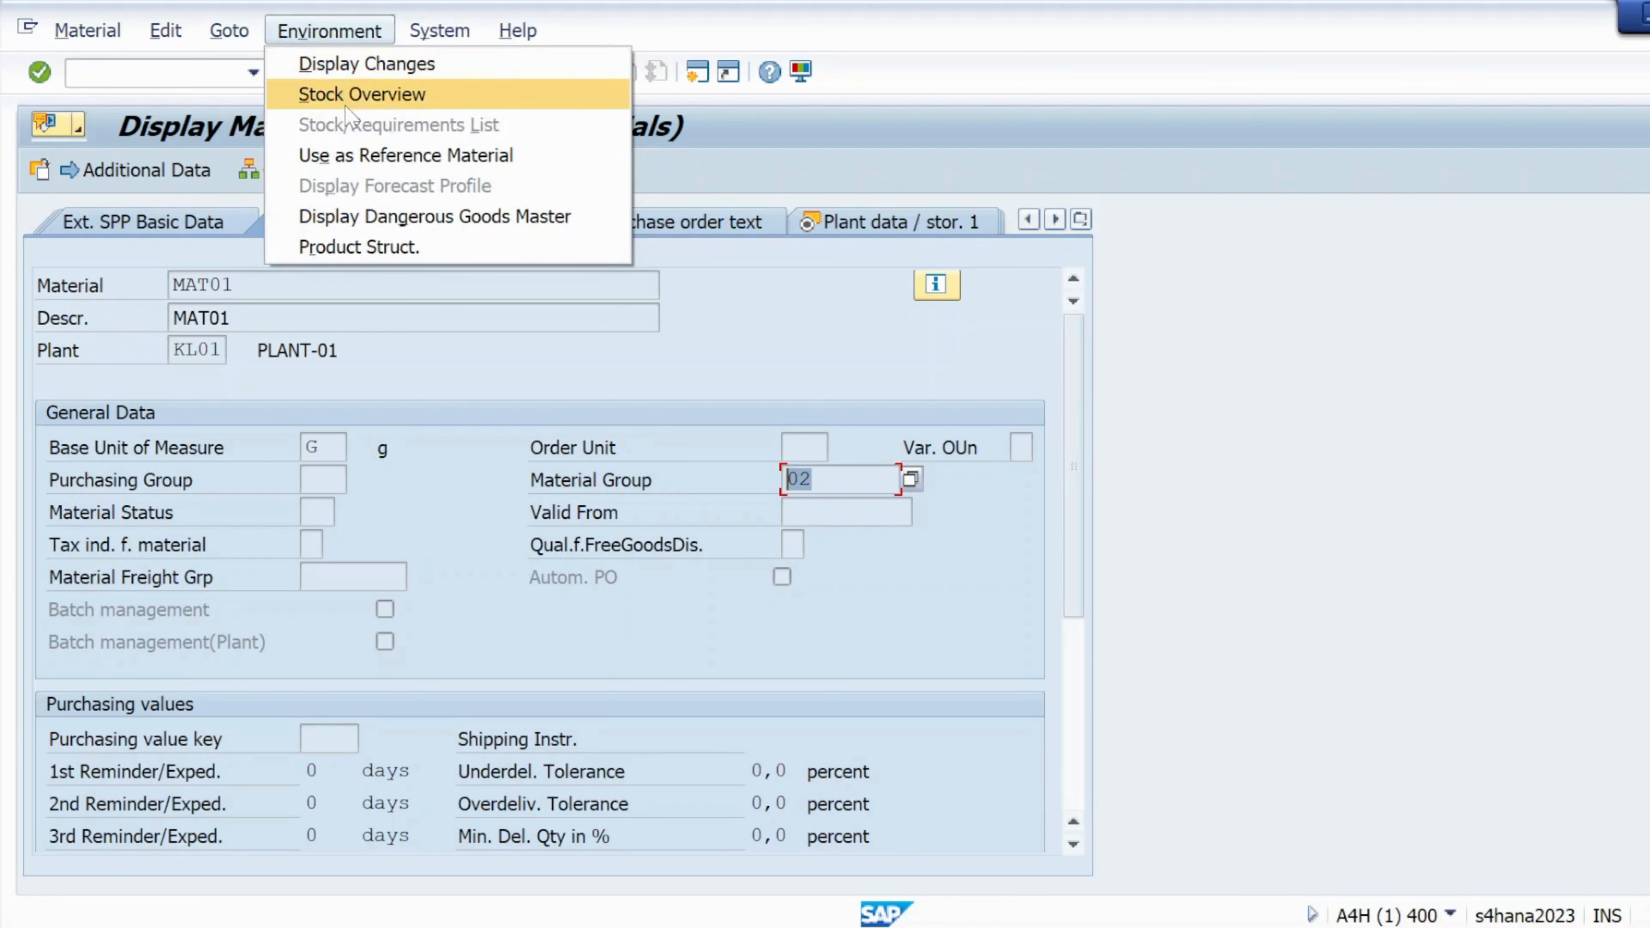
{"action": "left_click", "coordinate": [309, 64]}
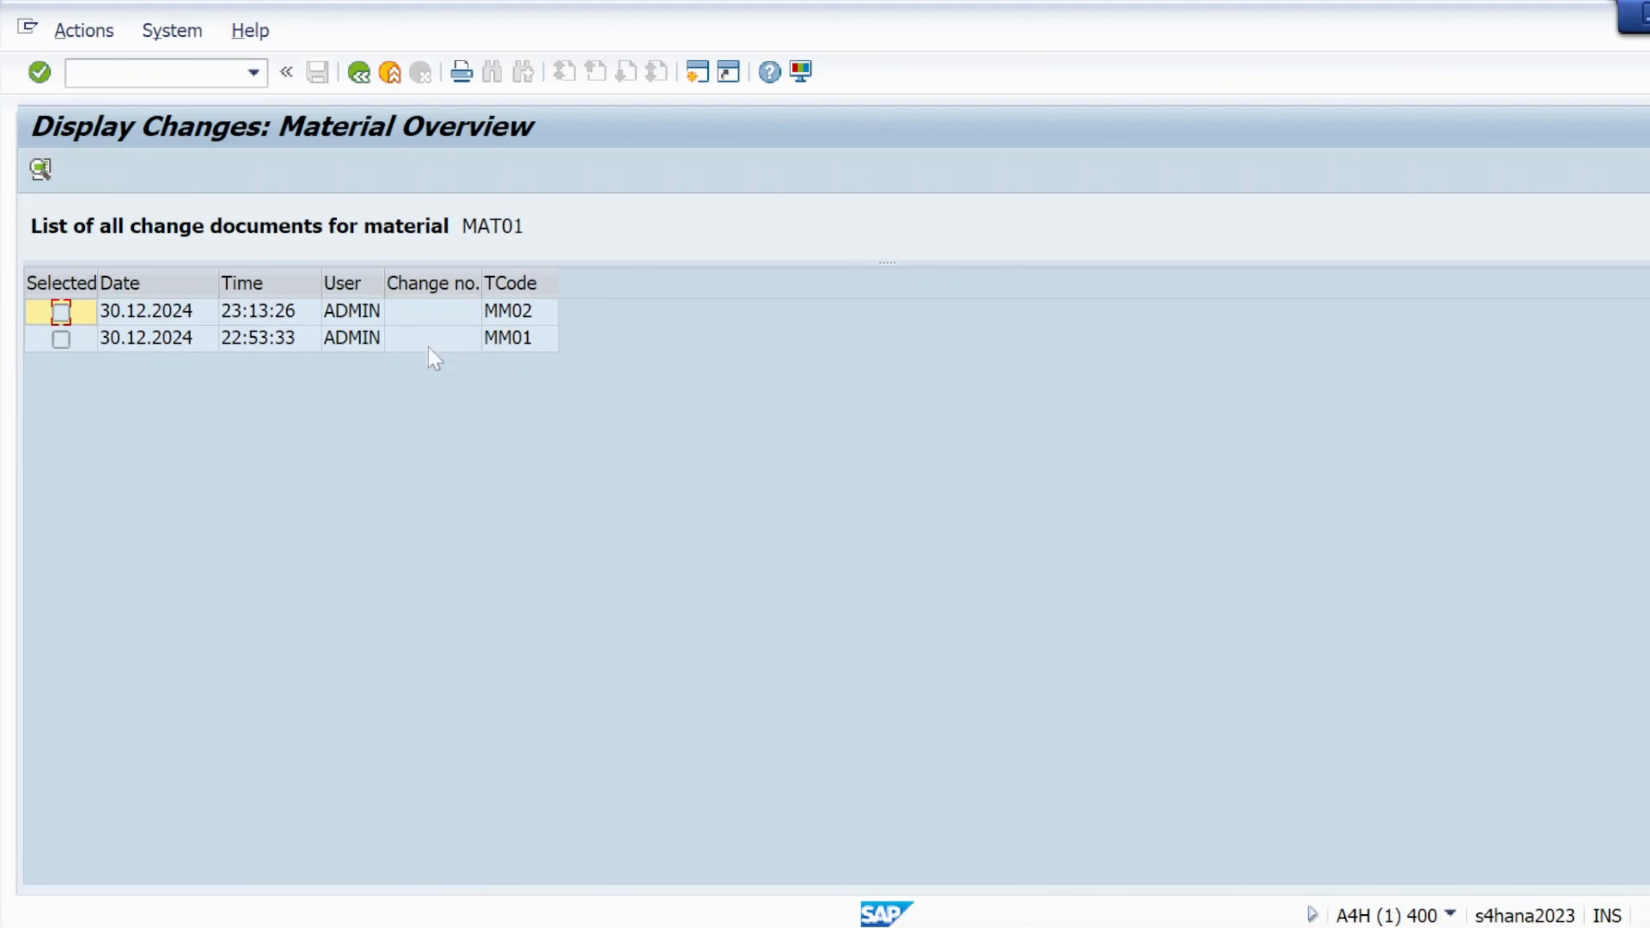
{"action": "left_click", "coordinate": [60, 319]}
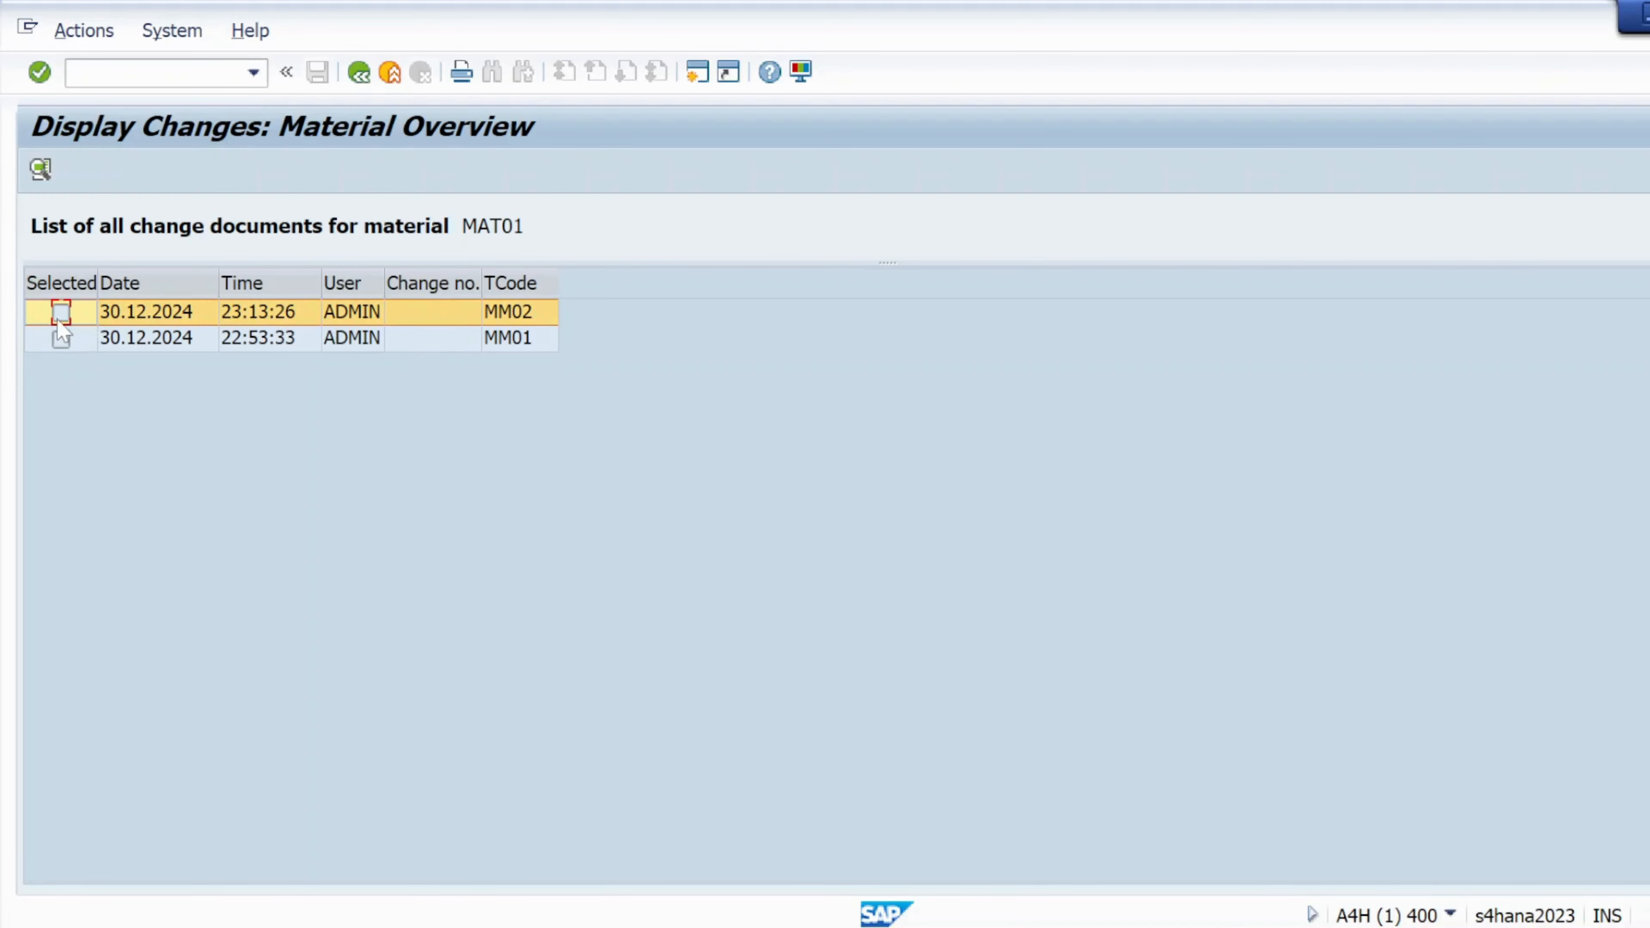
{"action": "double_click", "coordinate": [57, 323]}
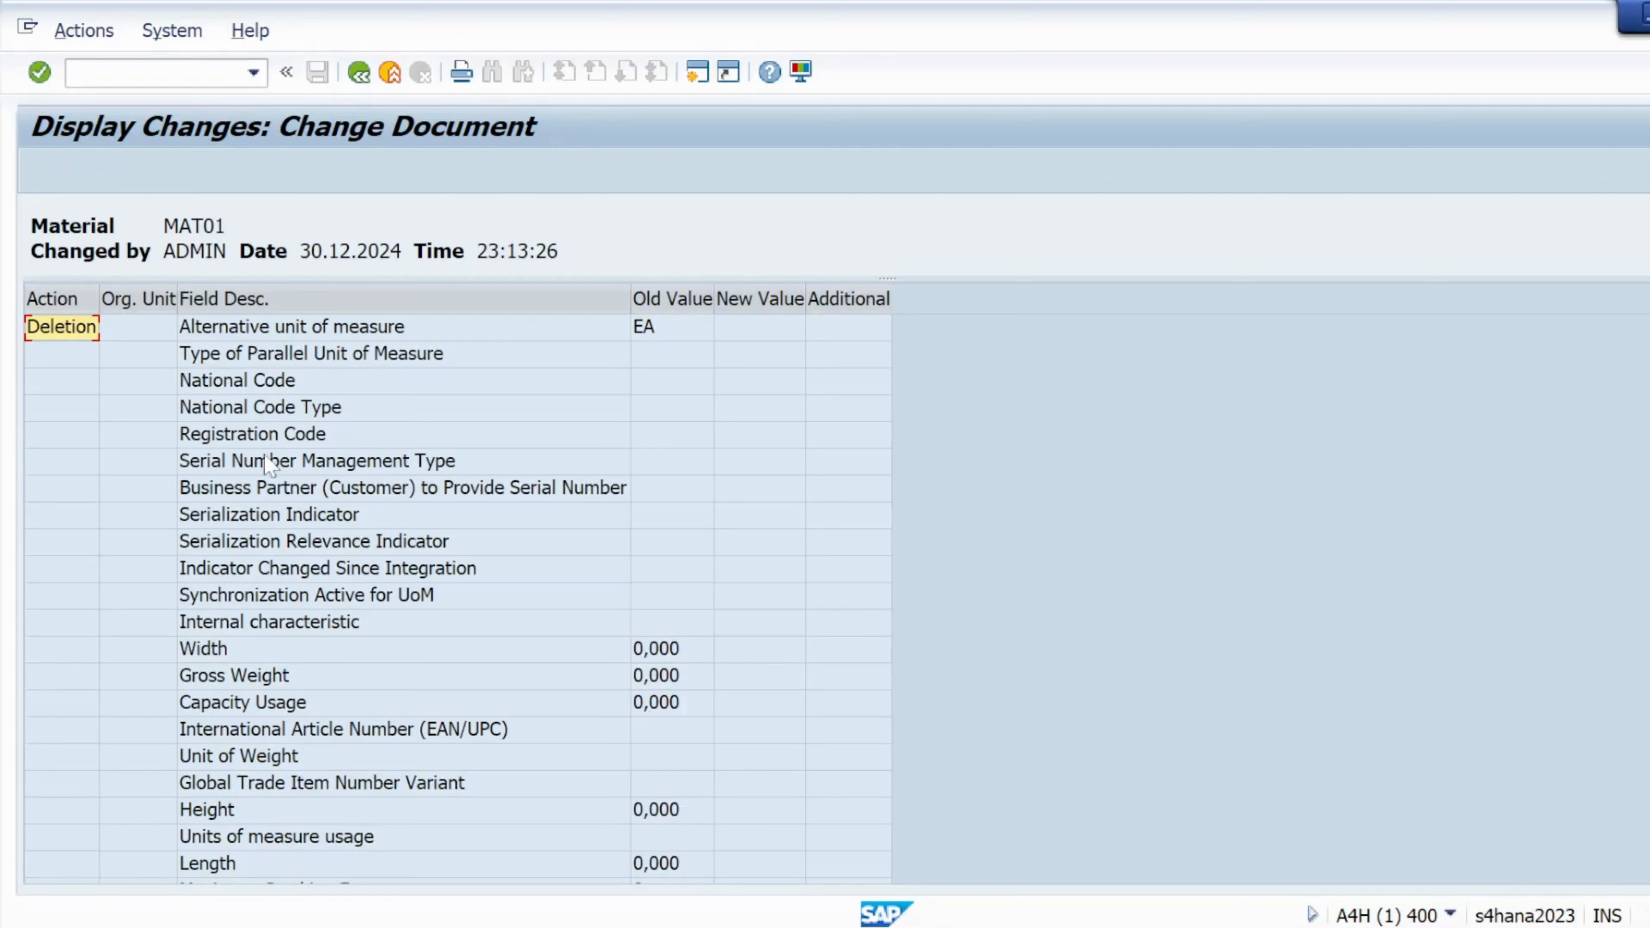
{"action": "scroll", "coordinate": [367, 536], "scroll_direction": "down", "scroll_amount": 6}
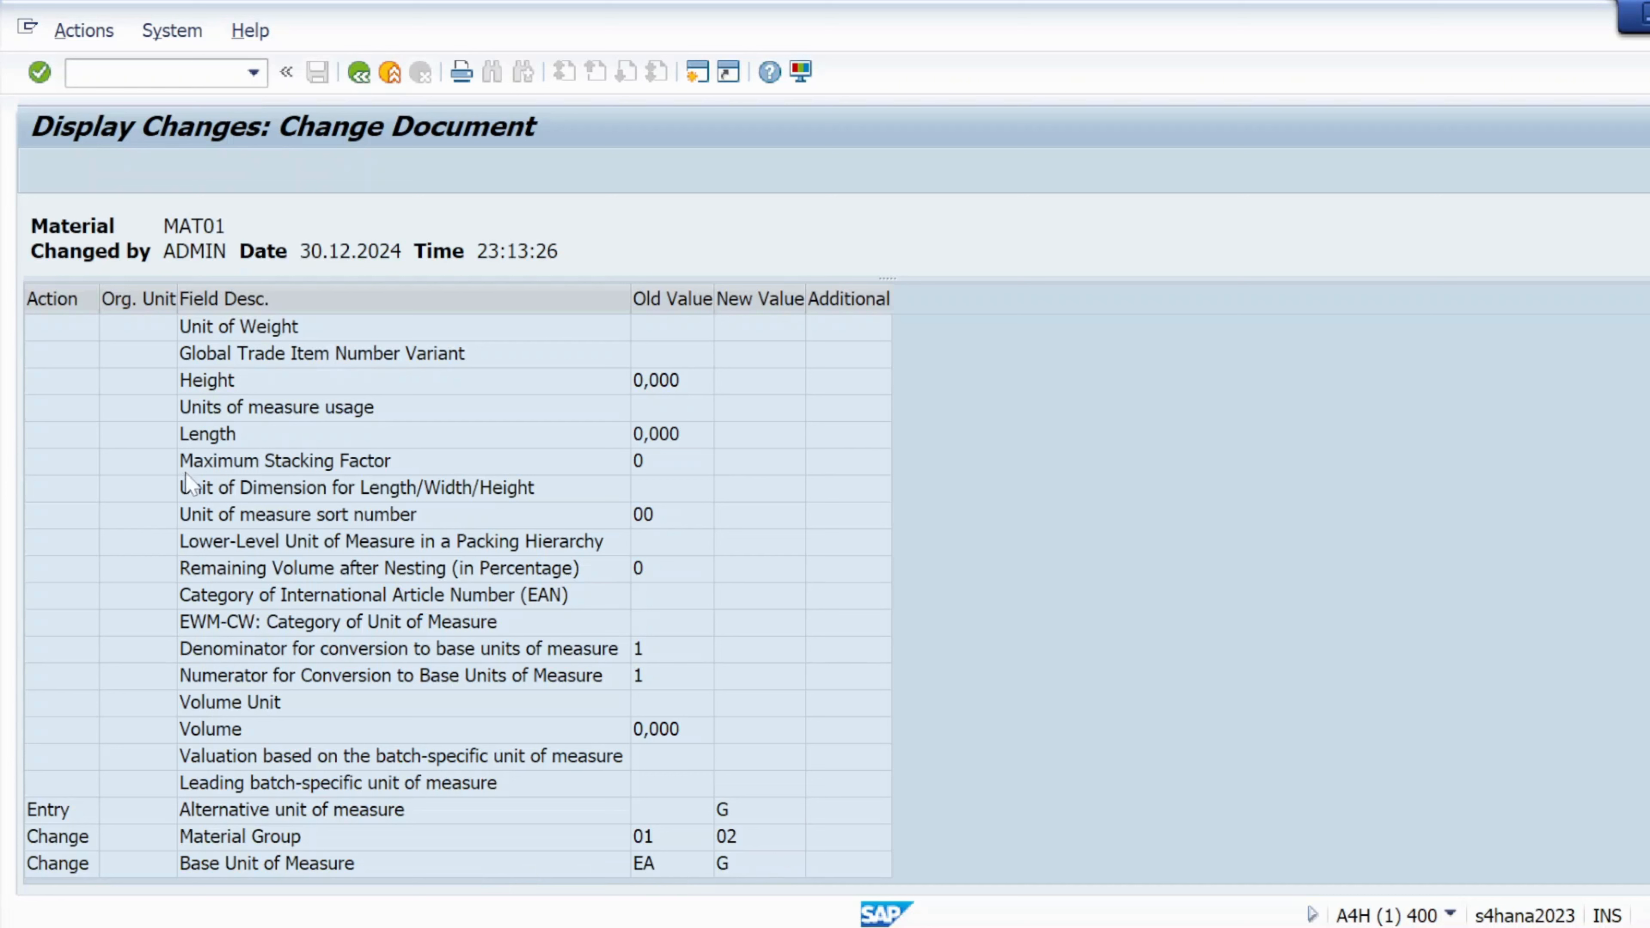
{"action": "left_click_drag", "start_coordinate": [226, 251], "coordinate": [164, 226]}
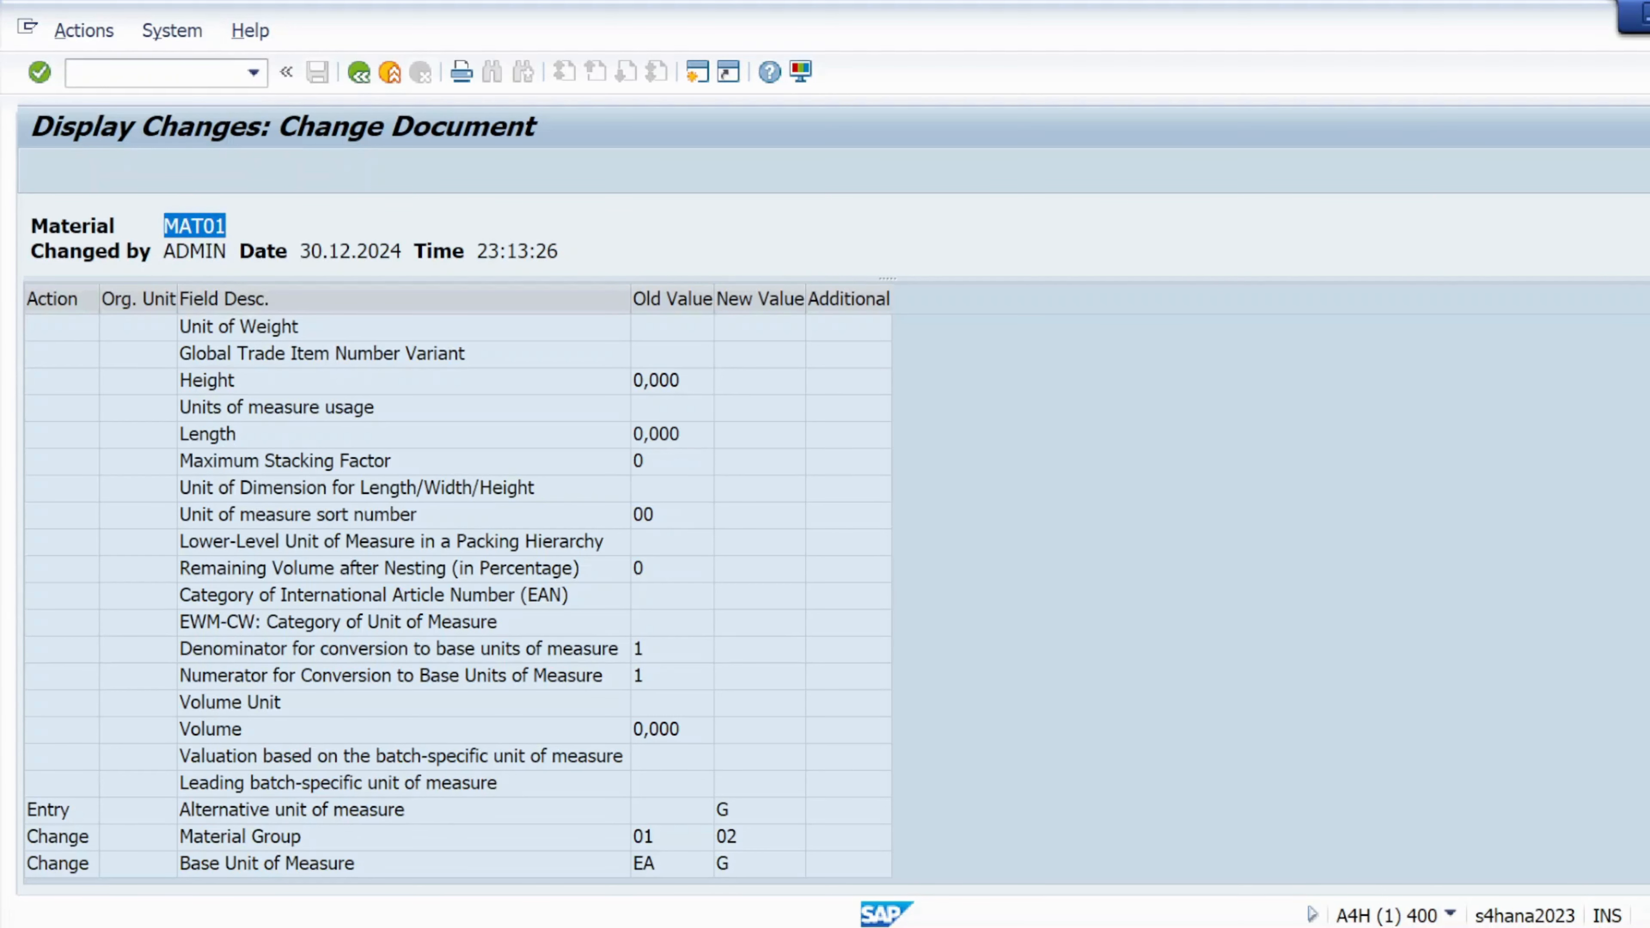
{"action": "left_click_drag", "start_coordinate": [401, 251], "coordinate": [300, 251]}
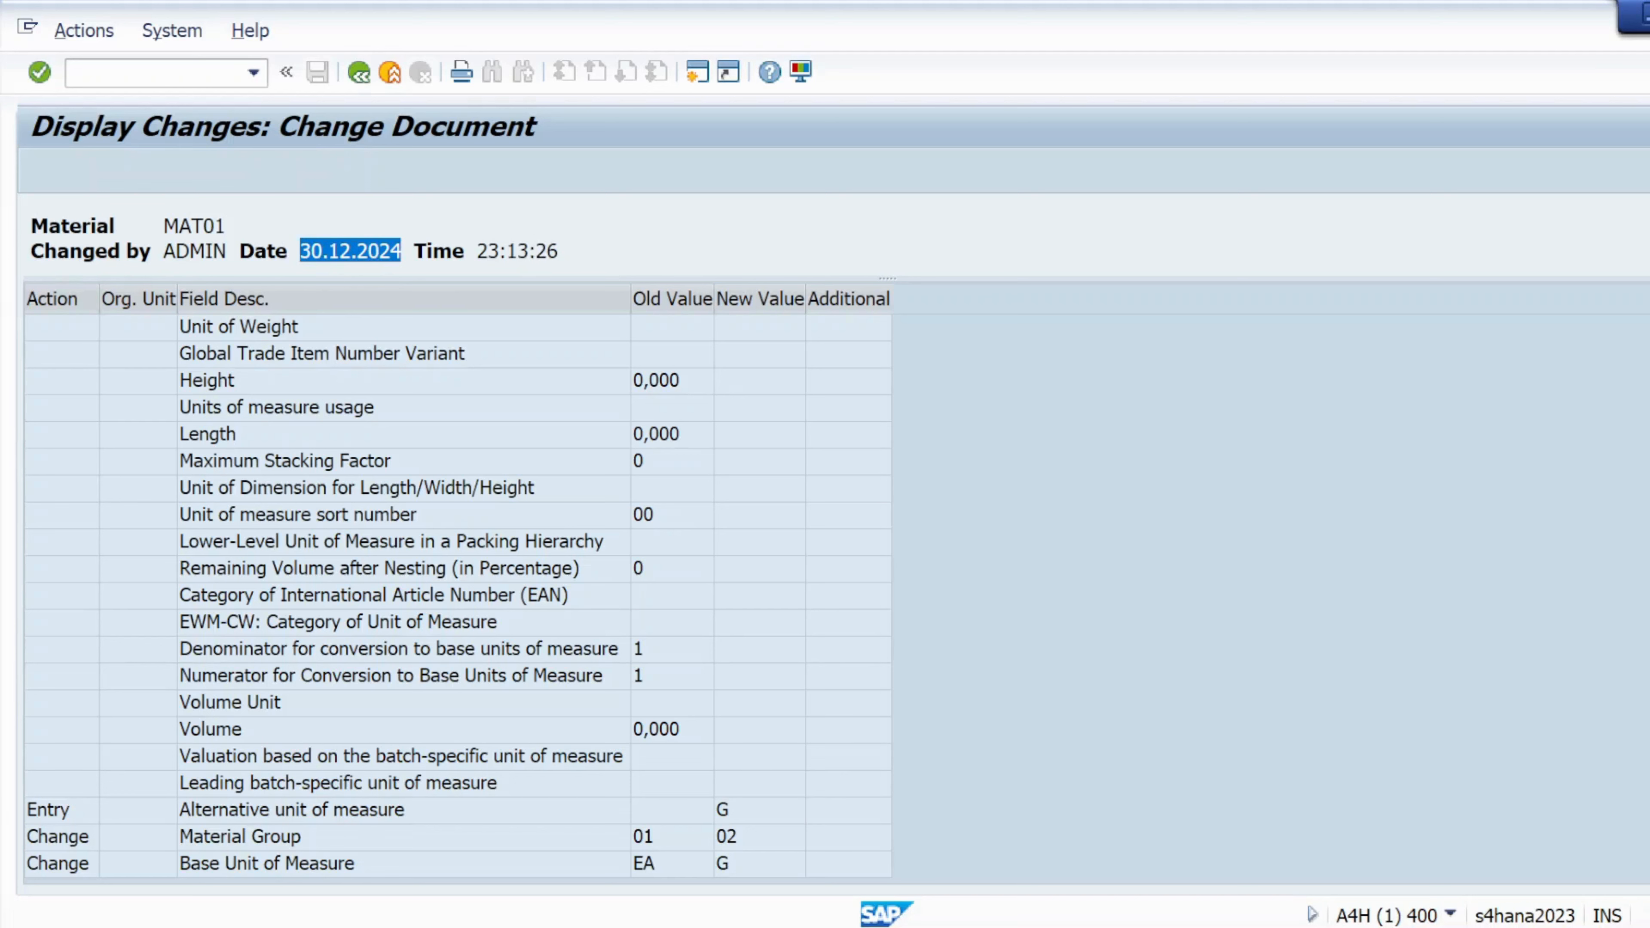
{"action": "left_click_drag", "start_coordinate": [558, 251], "coordinate": [470, 251]}
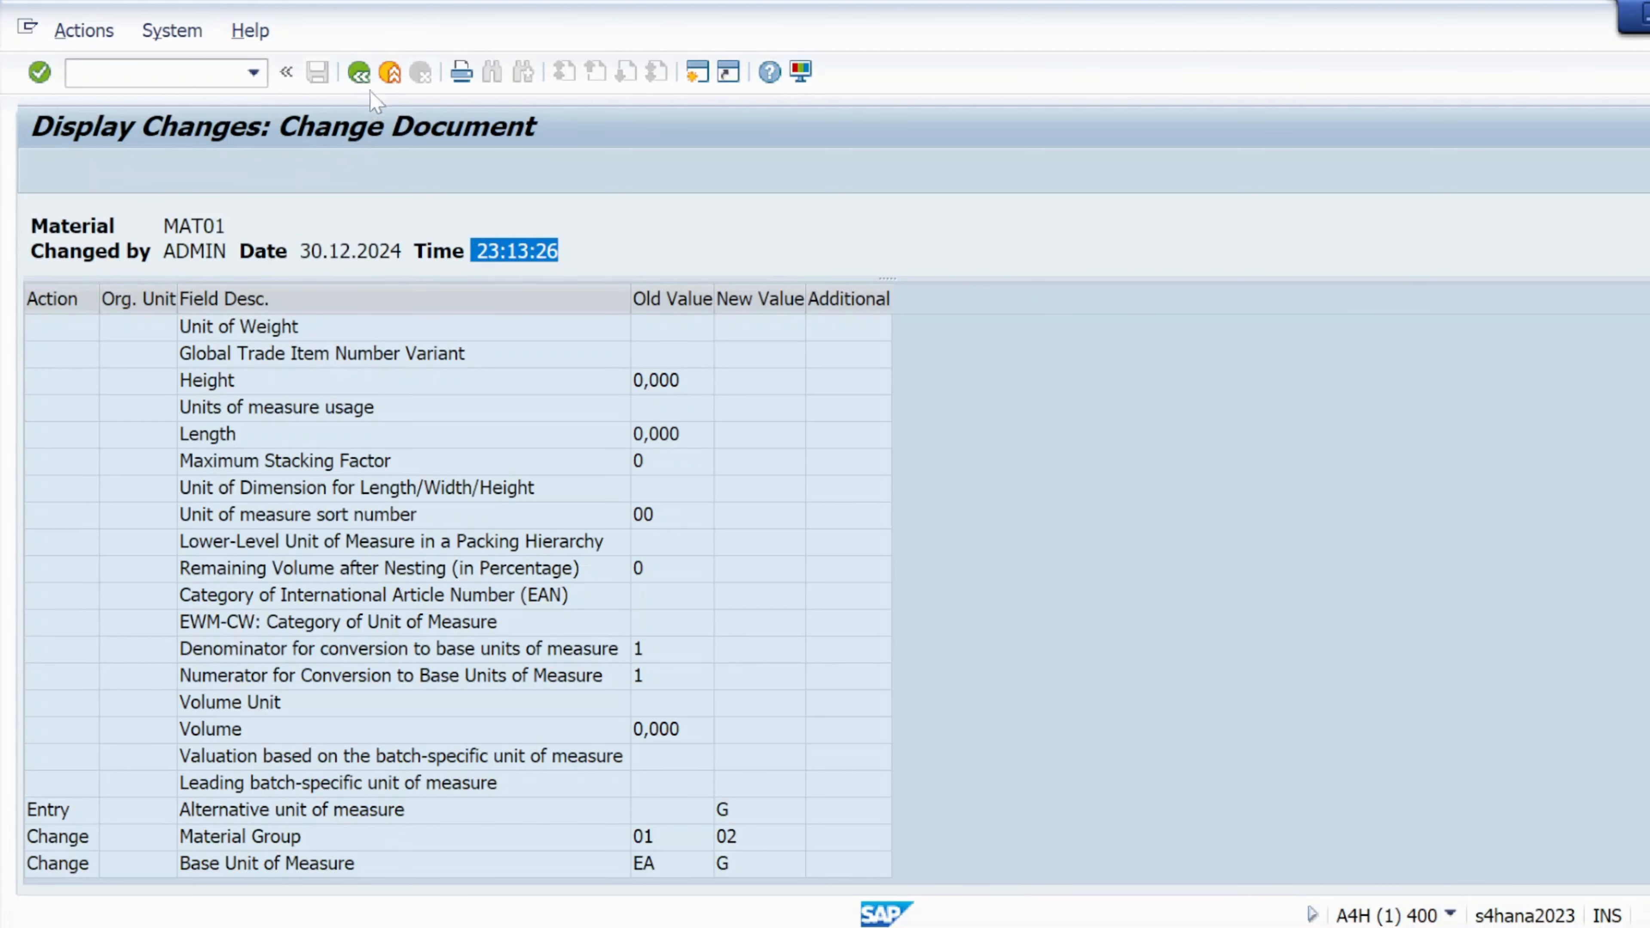
{"action": "left_click", "coordinate": [359, 72]}
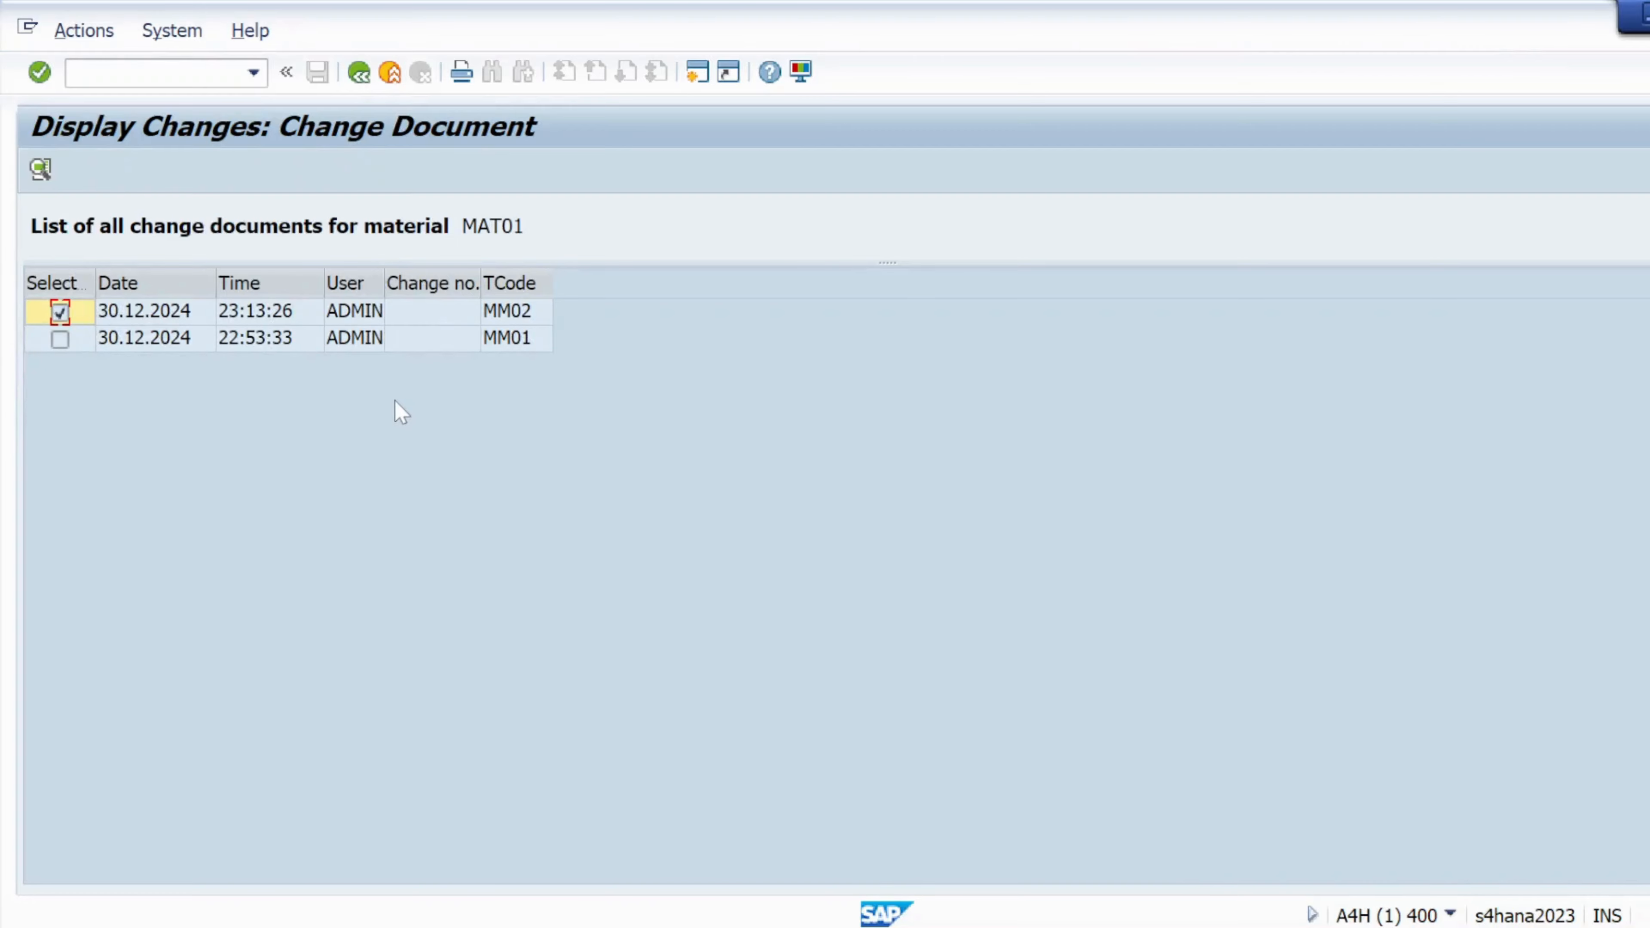
{"action": "left_click", "coordinate": [358, 71]}
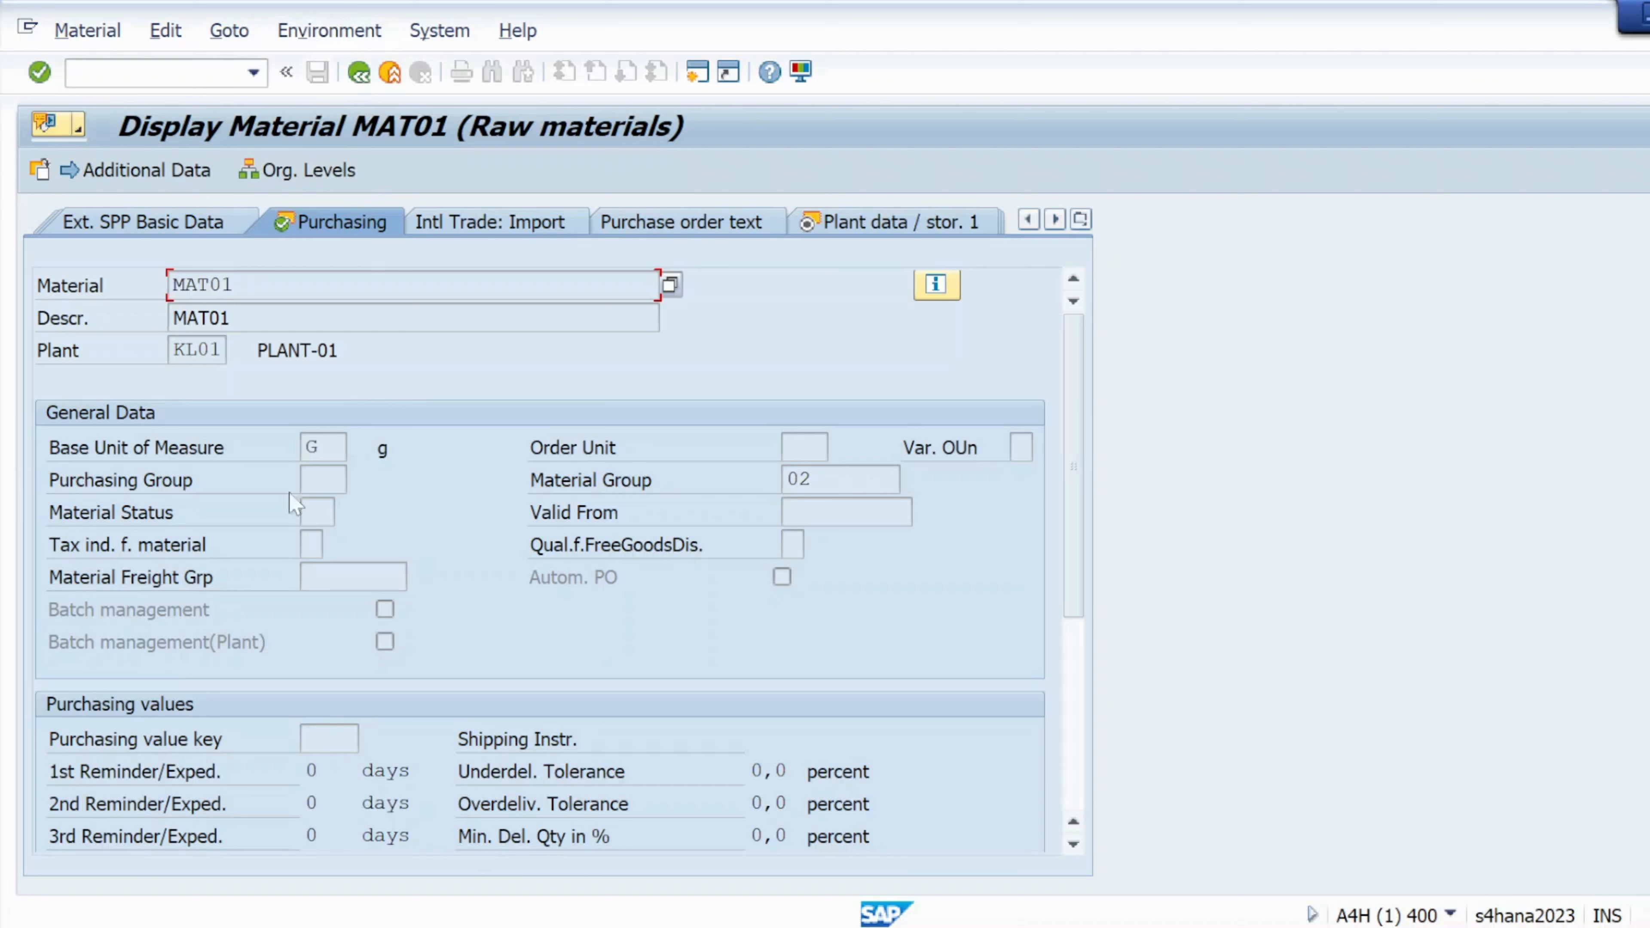
{"action": "left_click", "coordinate": [71, 71]}
Open the Materials List report with /nmm60 and review its selection criteria
{"action": "type", "text": "/nmm60"}
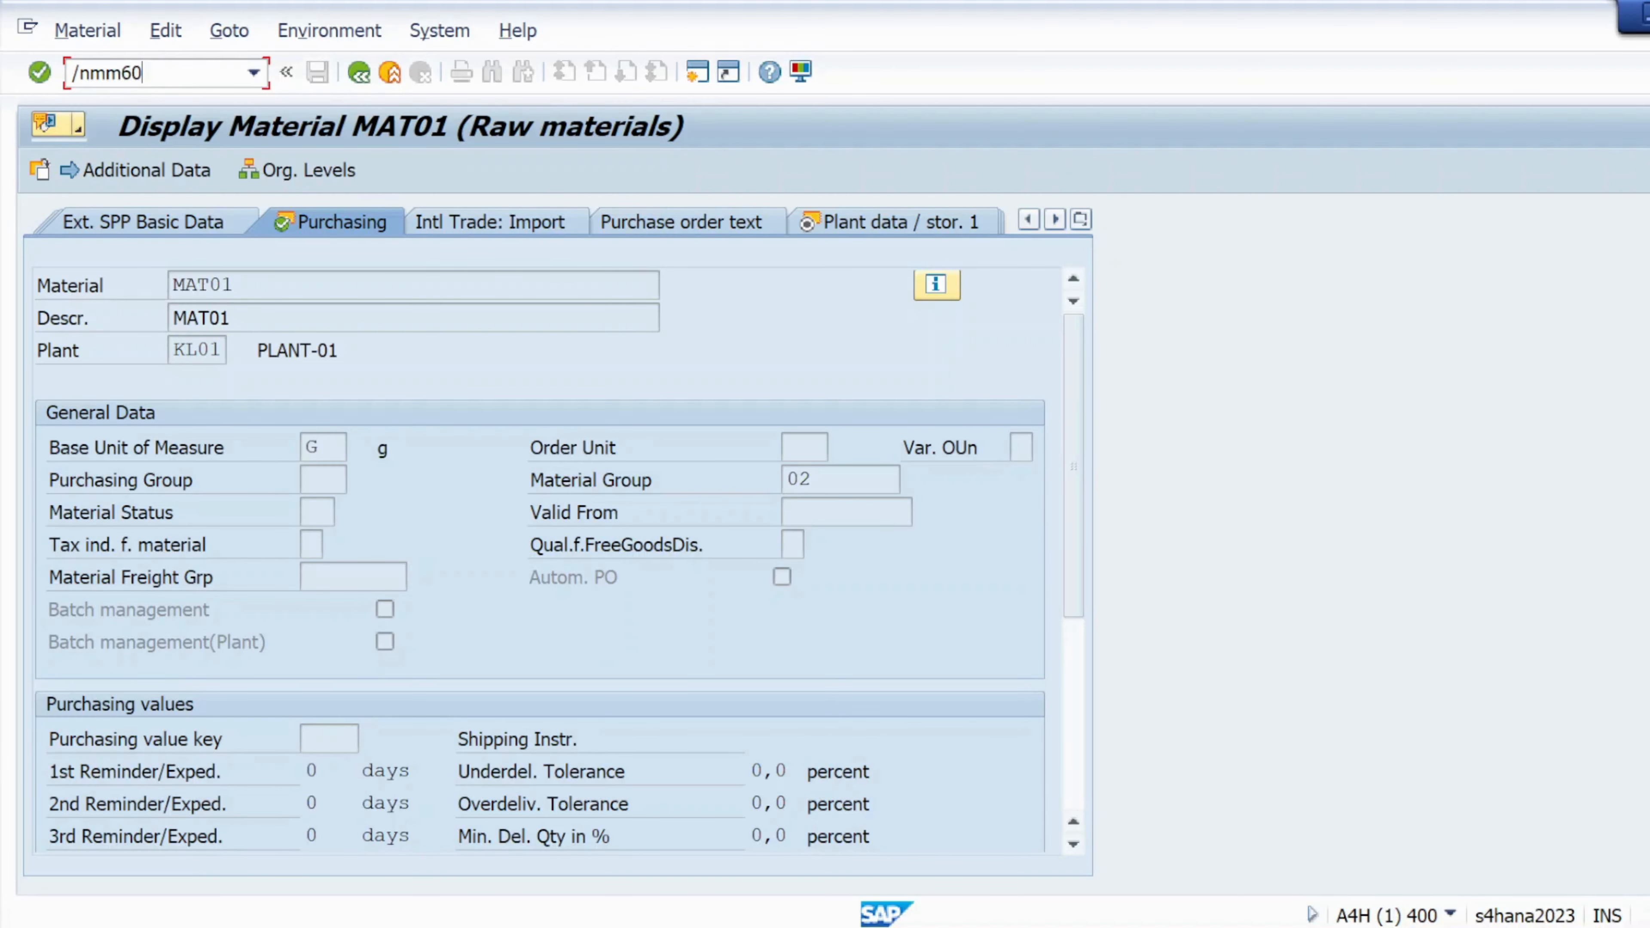
{"action": "key", "text": "Return"}
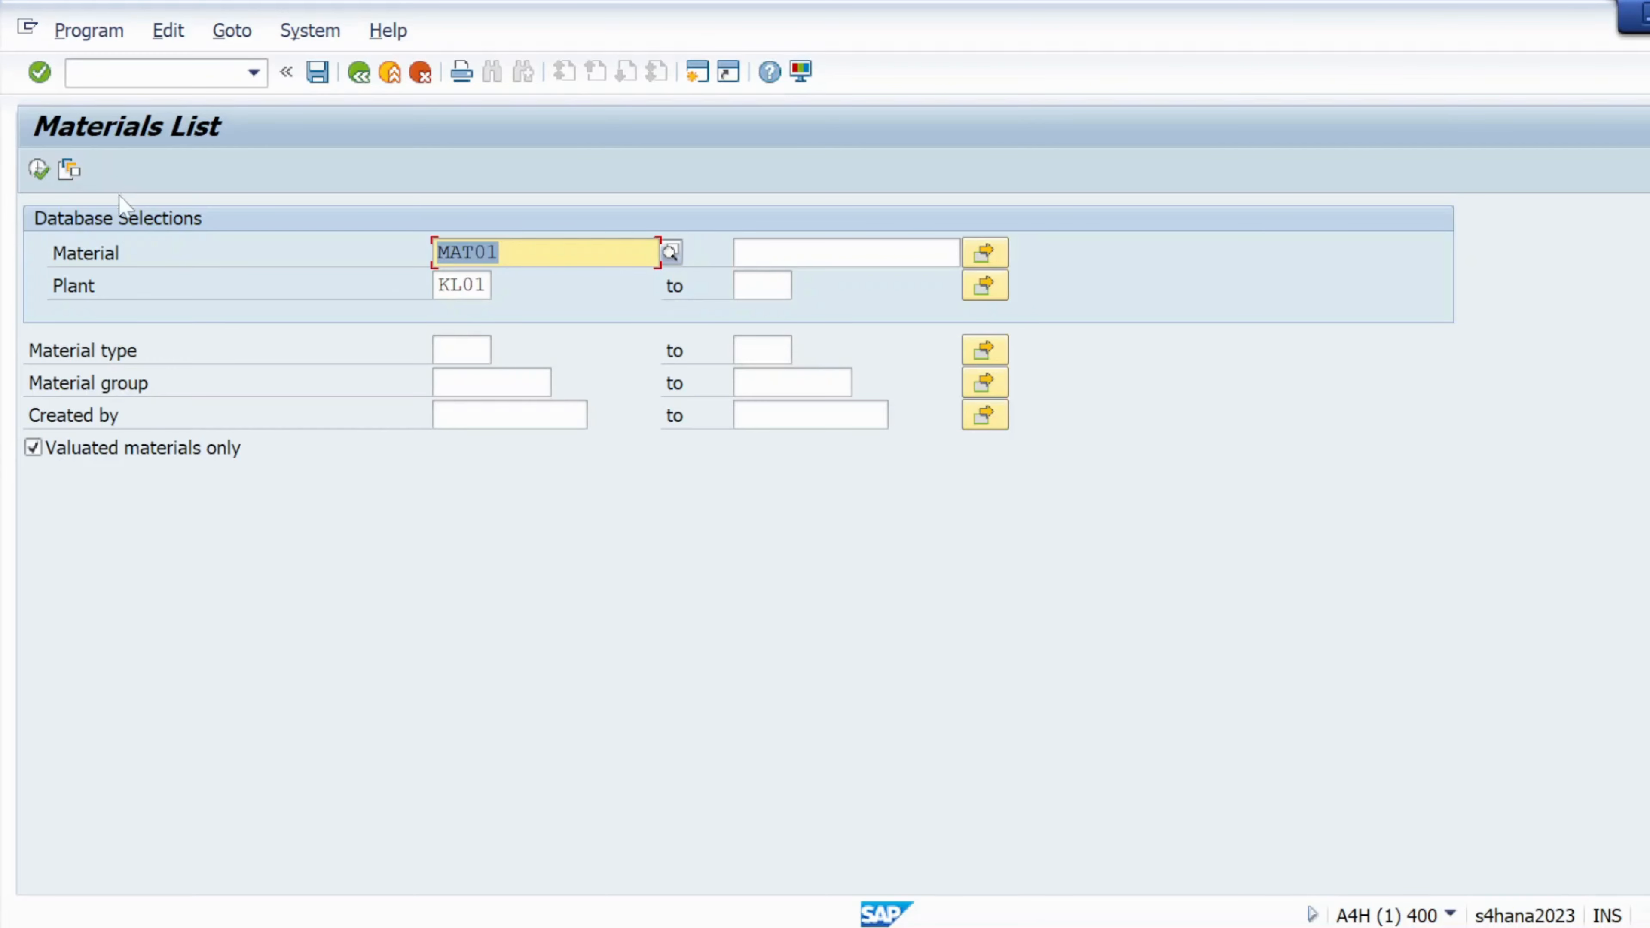
{"action": "left_click", "coordinate": [121, 252]}
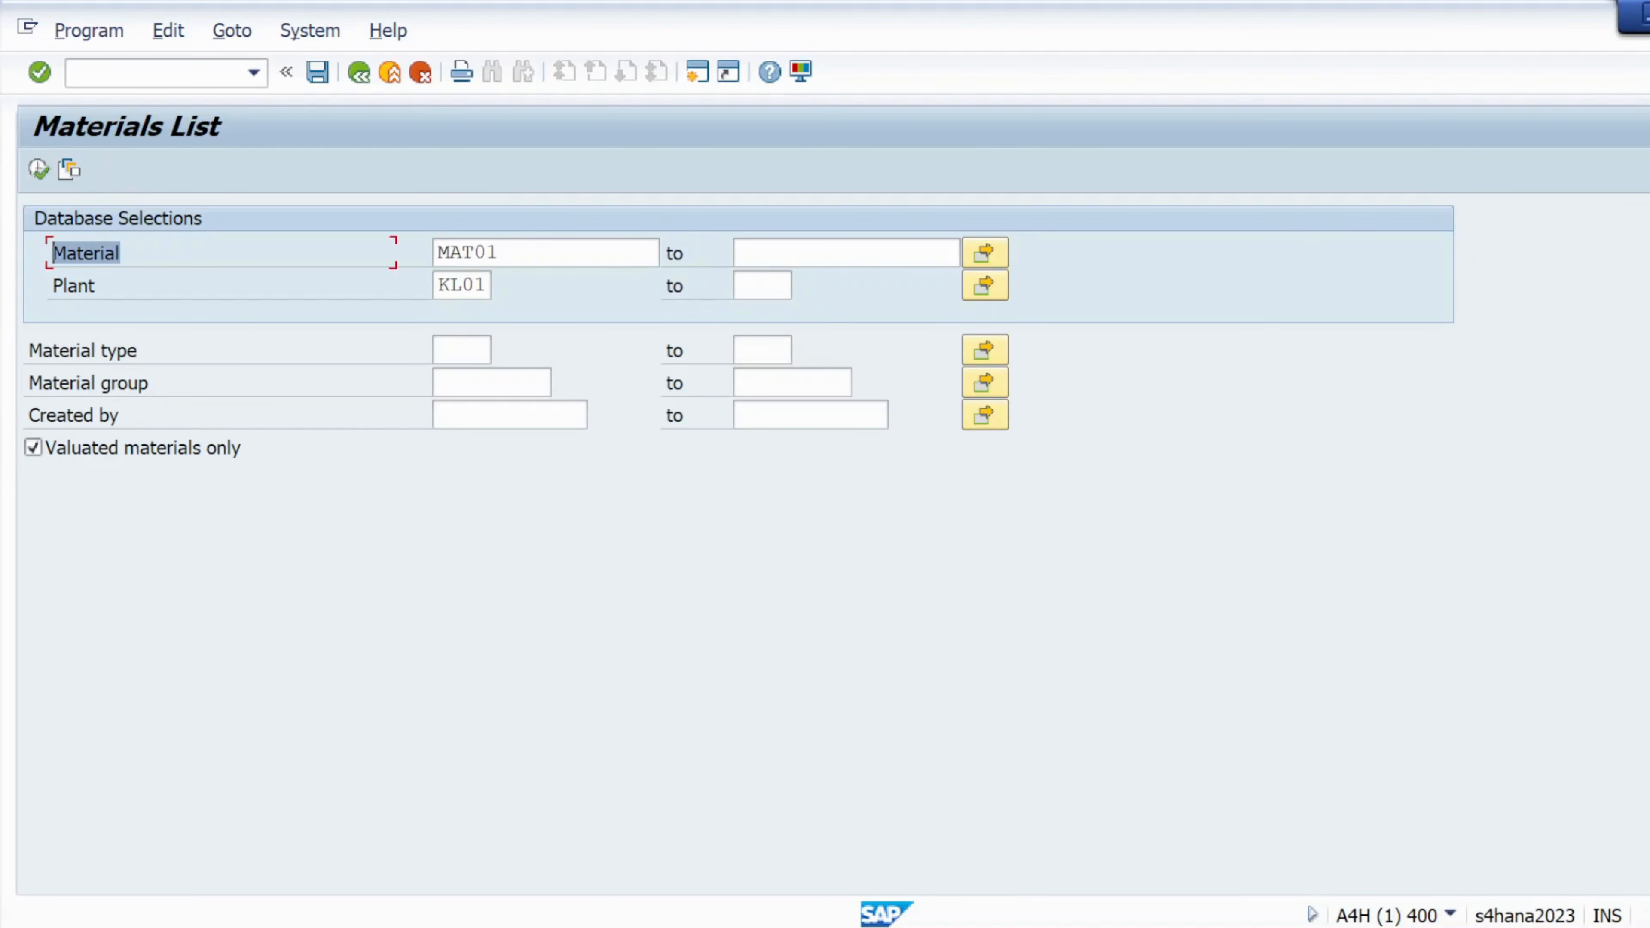
{"action": "left_click", "coordinate": [96, 285]}
{"action": "left_click_drag", "start_coordinate": [97, 285], "coordinate": [52, 285]}
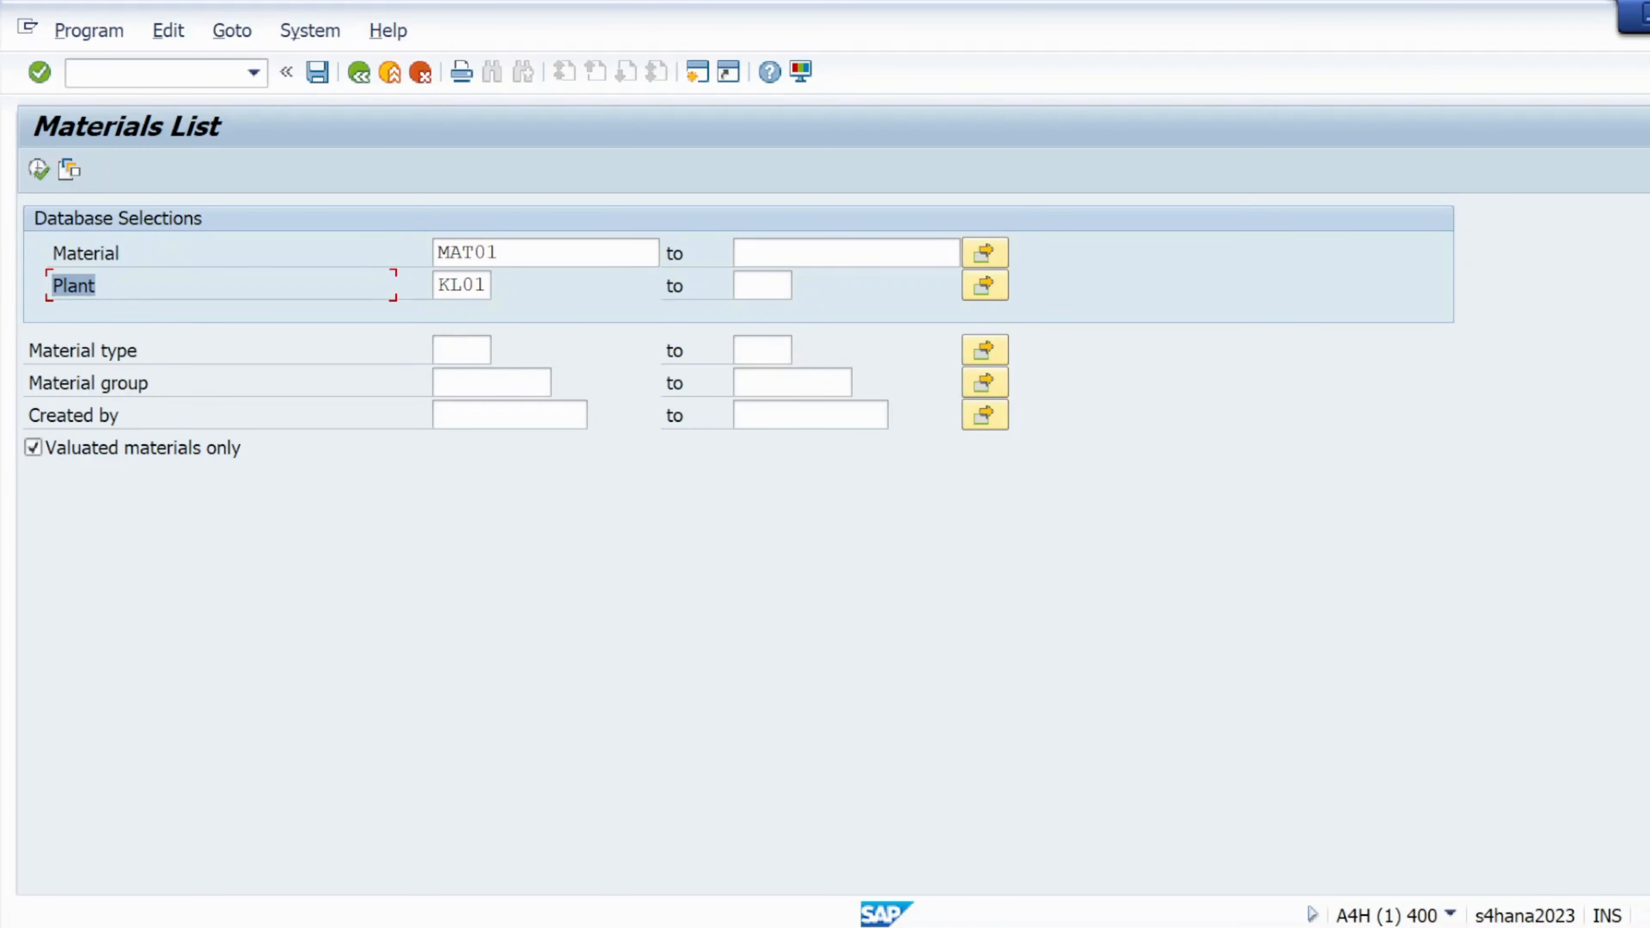
{"action": "left_click_drag", "start_coordinate": [138, 351], "coordinate": [28, 350]}
{"action": "left_click_drag", "start_coordinate": [148, 383], "coordinate": [28, 383]}
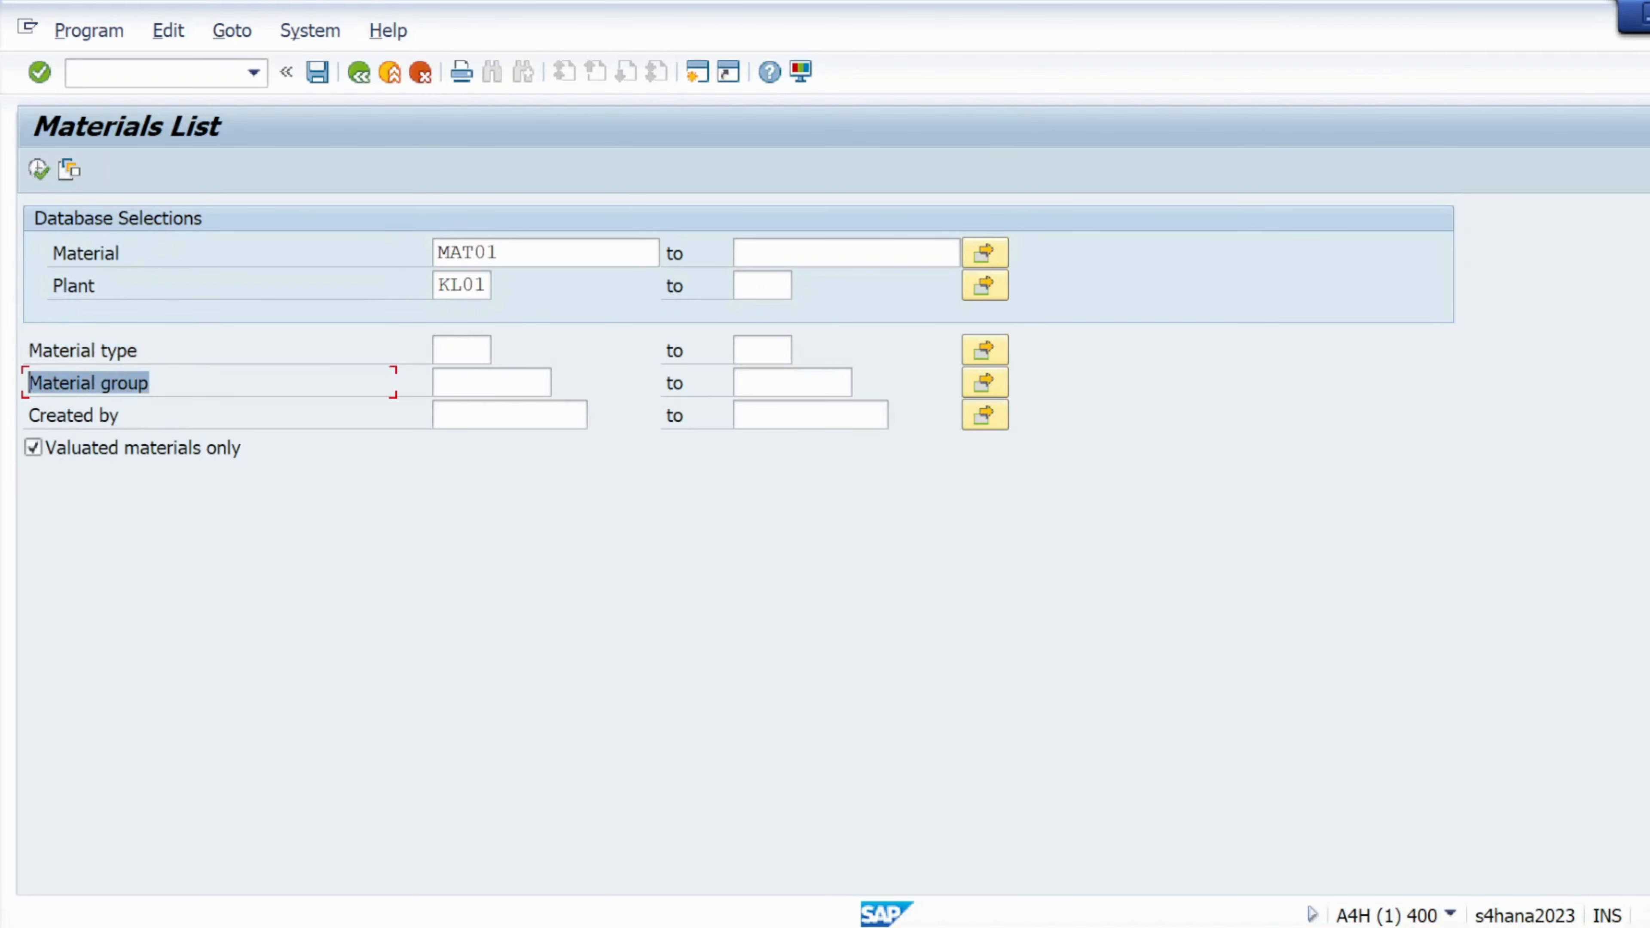
{"action": "left_click_drag", "start_coordinate": [120, 414], "coordinate": [29, 415]}
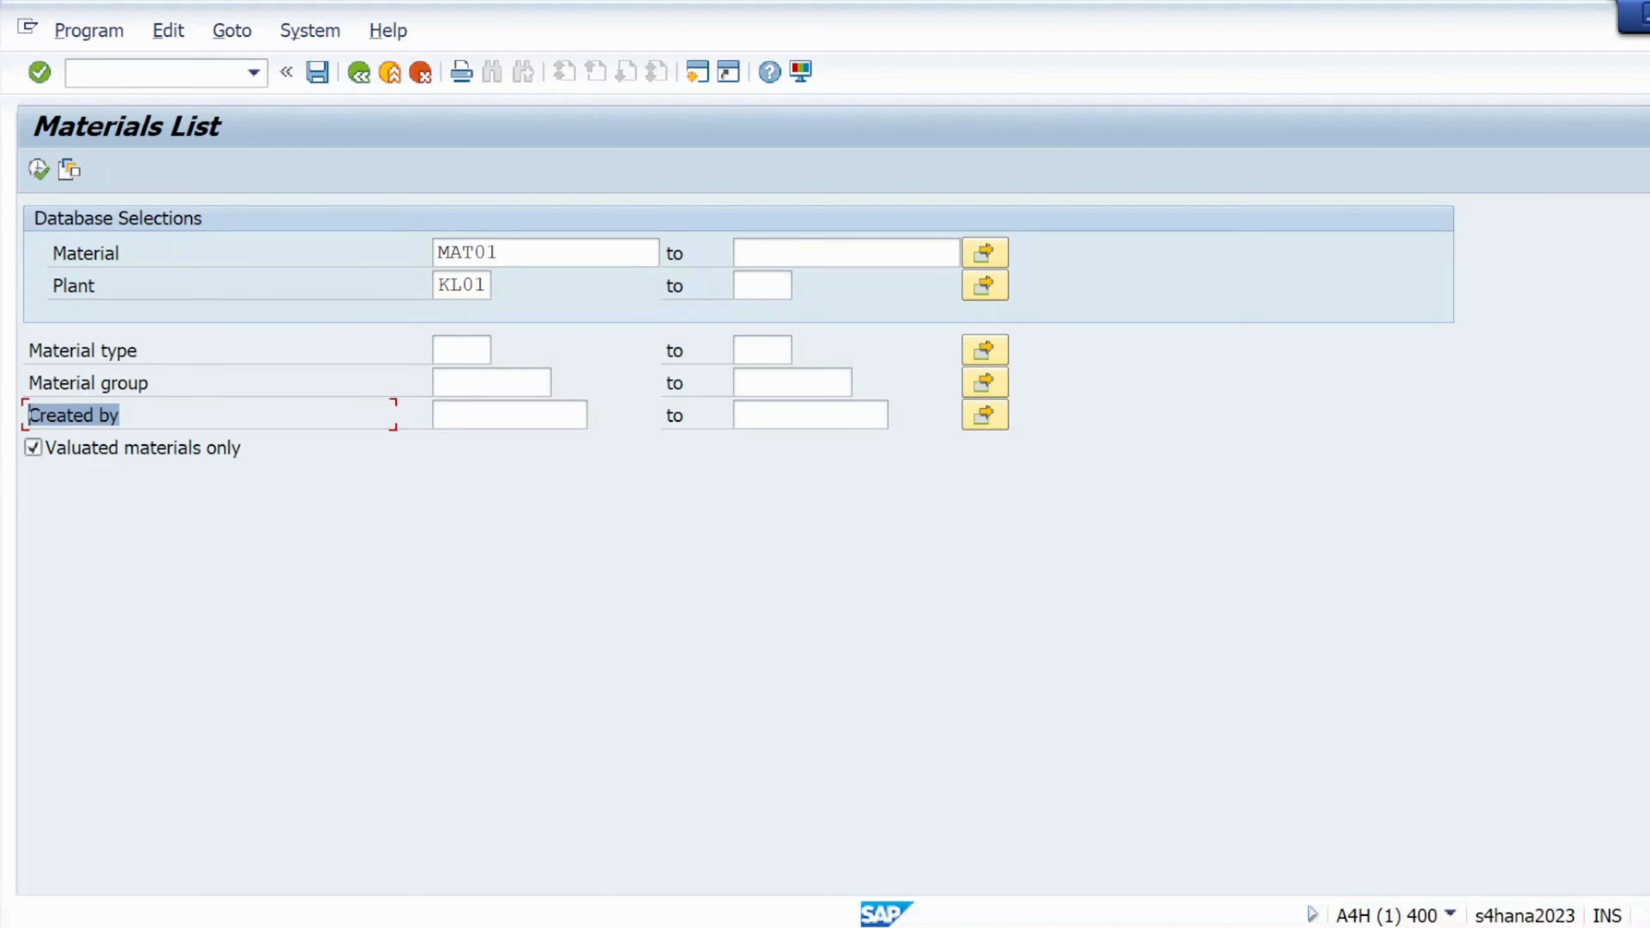
Remove the MAT01 material restriction, leaving plant KL01 as the filter
{"action": "left_click_drag", "start_coordinate": [500, 252], "coordinate": [451, 285]}
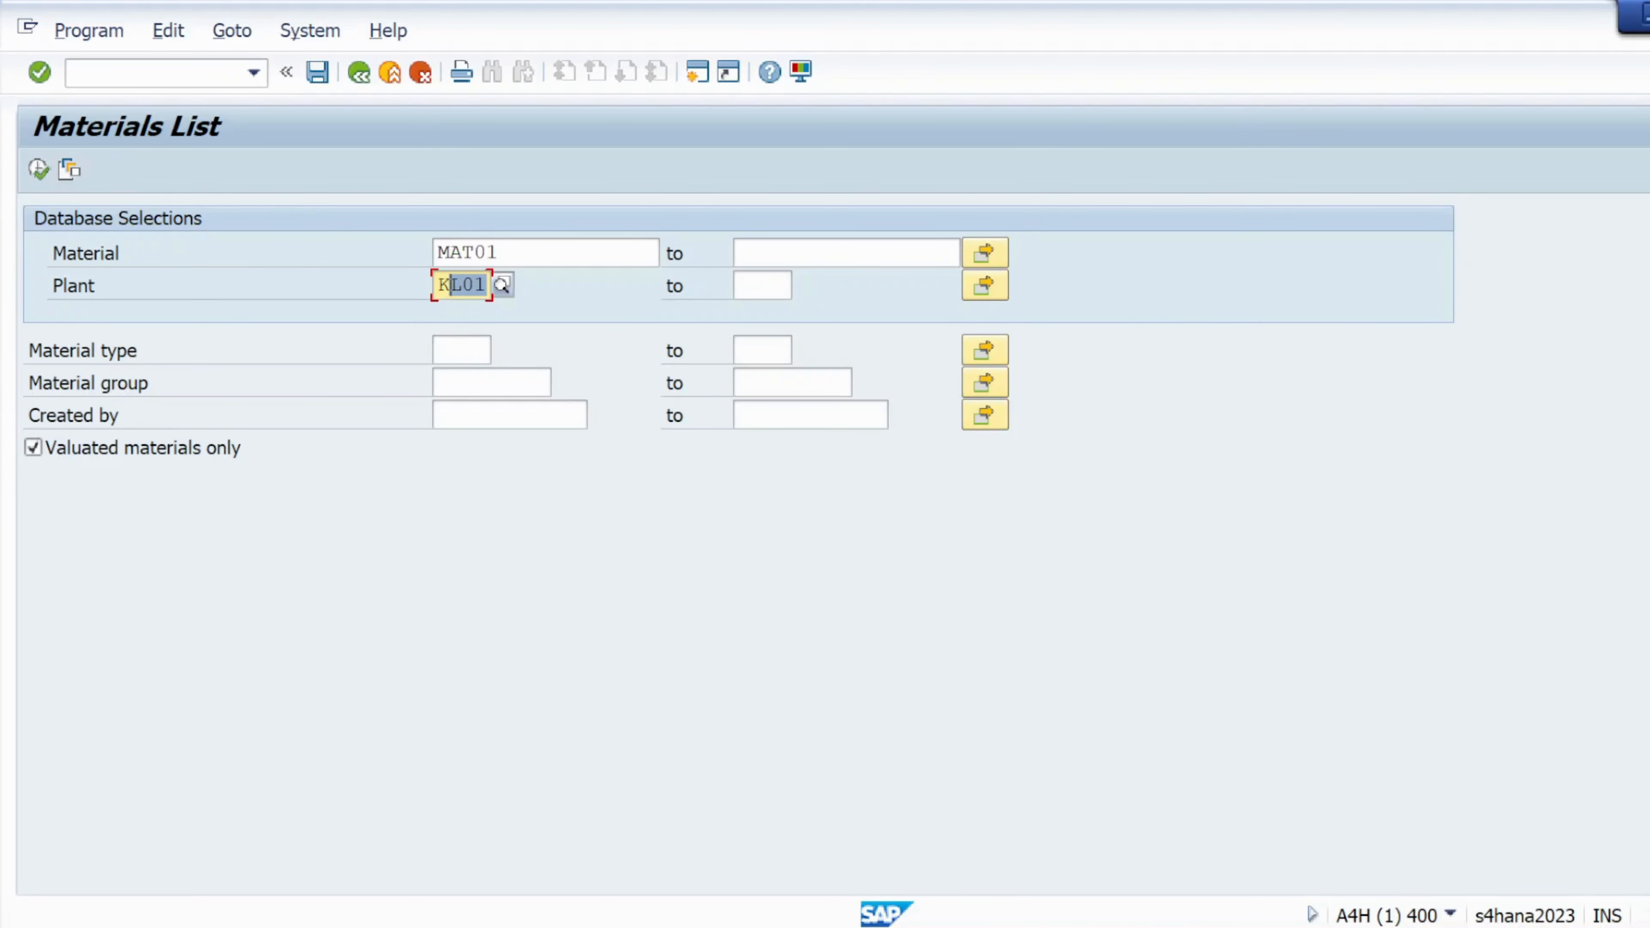
{"action": "left_click", "coordinate": [39, 170]}
{"action": "key", "text": "BackSpace"}
{"action": "key", "text": "BackSpace"}
{"action": "key", "text": "BackSpace"}
{"action": "key", "text": "BackSpace"}
{"action": "key", "text": "BackSpace"}
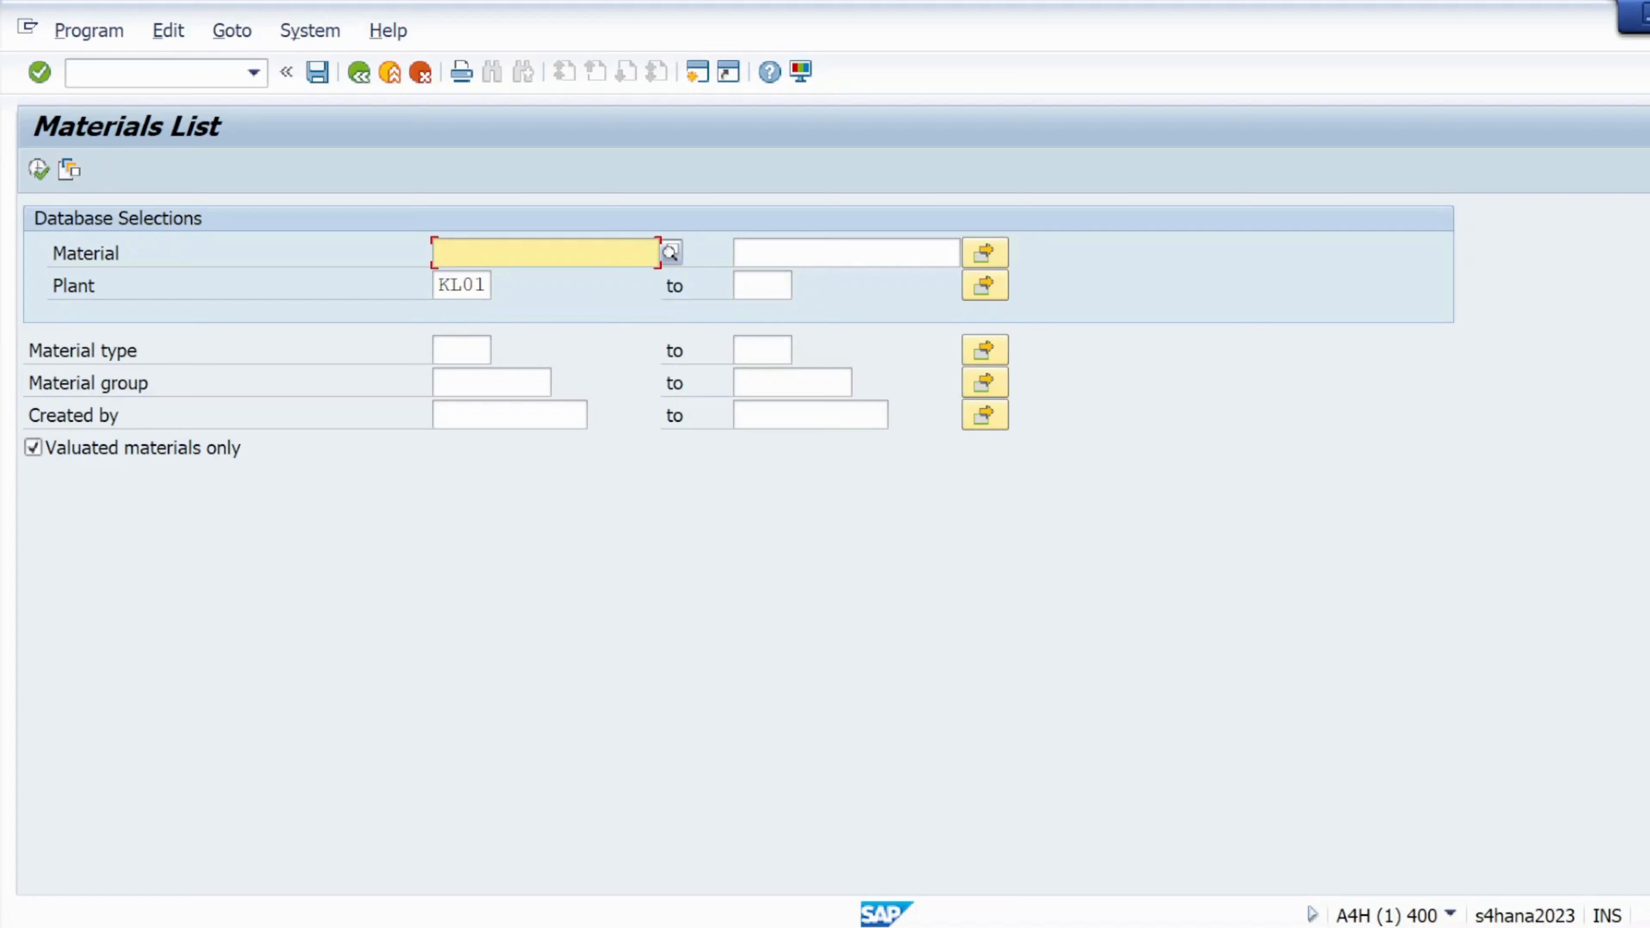
{"action": "left_click", "coordinate": [461, 286]}
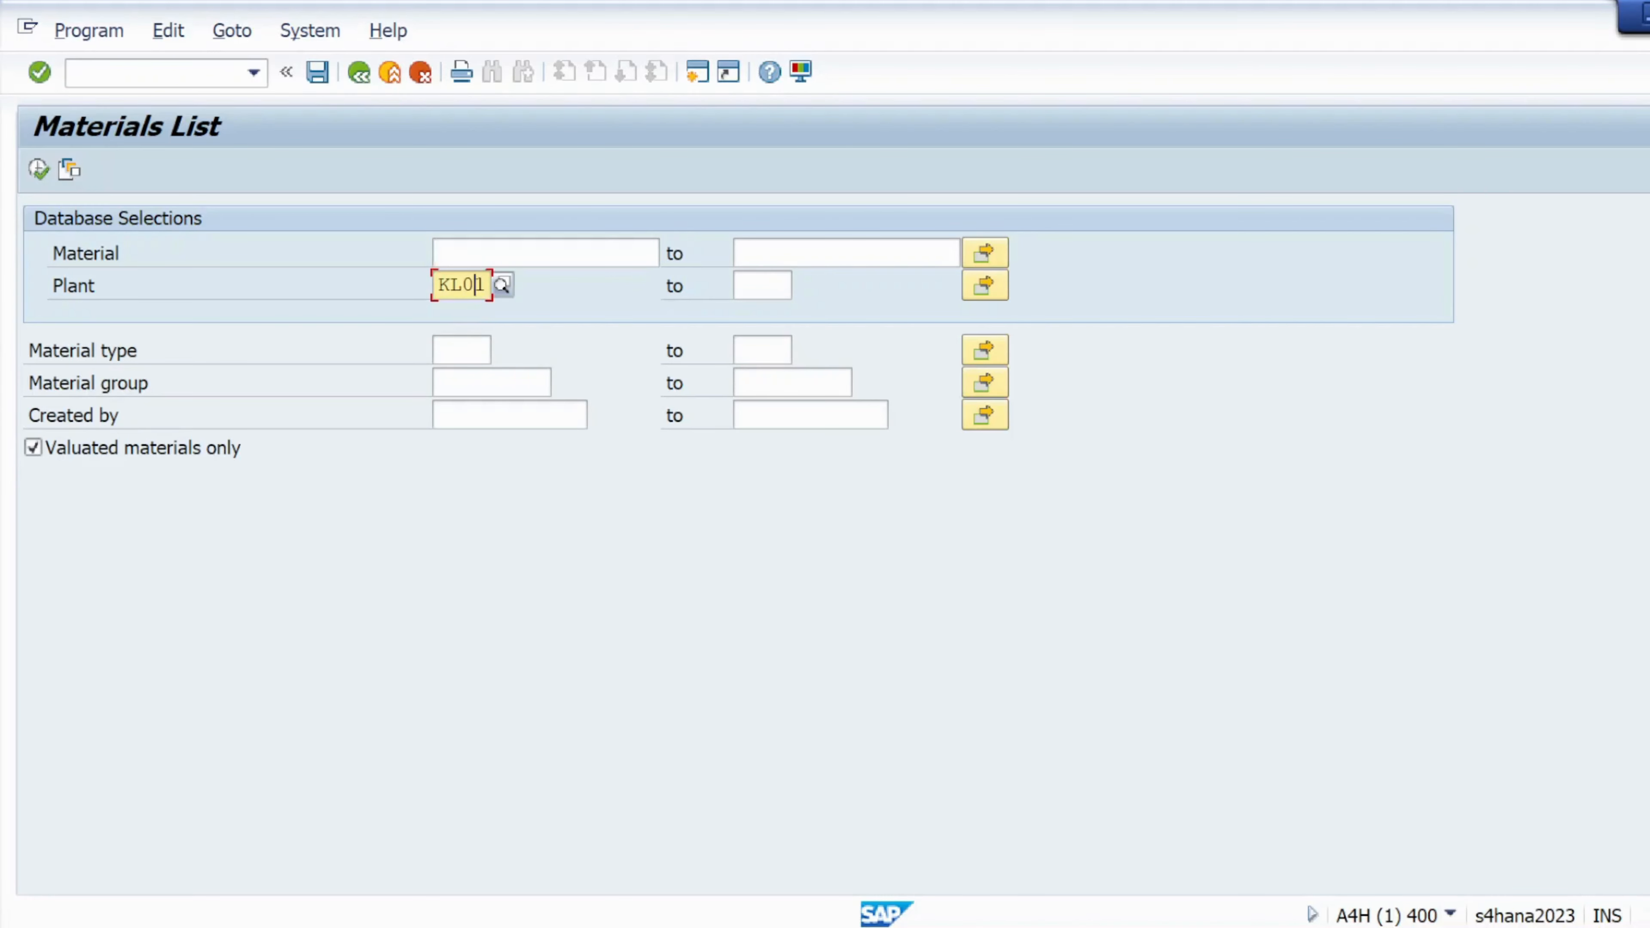
{"action": "left_click", "coordinate": [39, 170]}
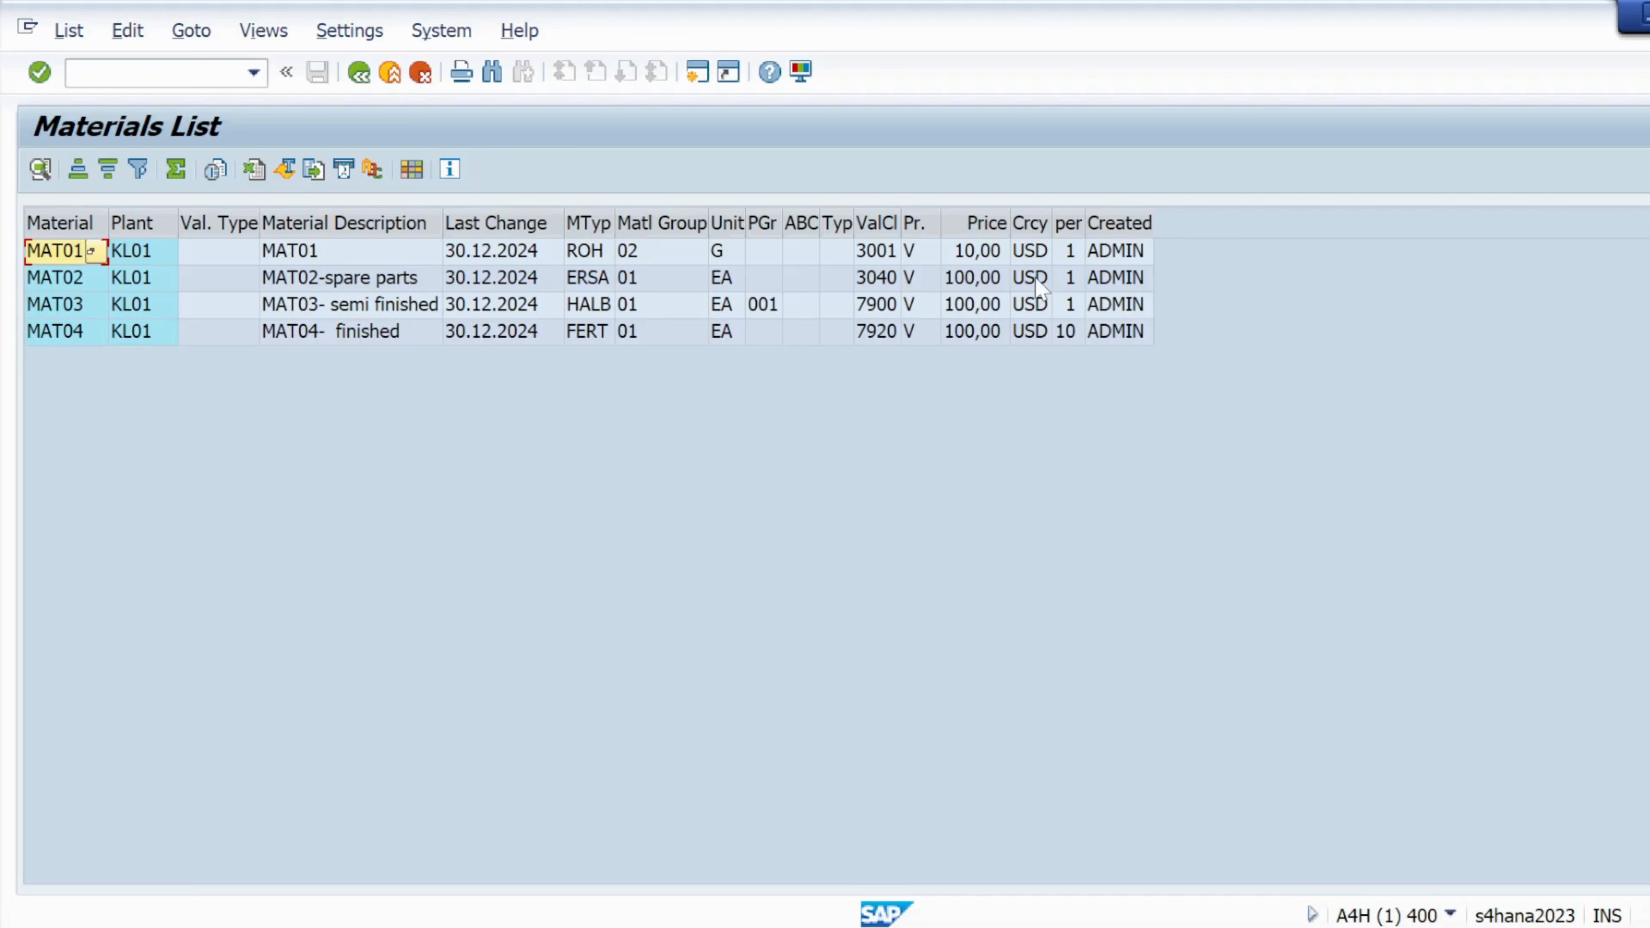
{"action": "left_click", "coordinate": [352, 81]}
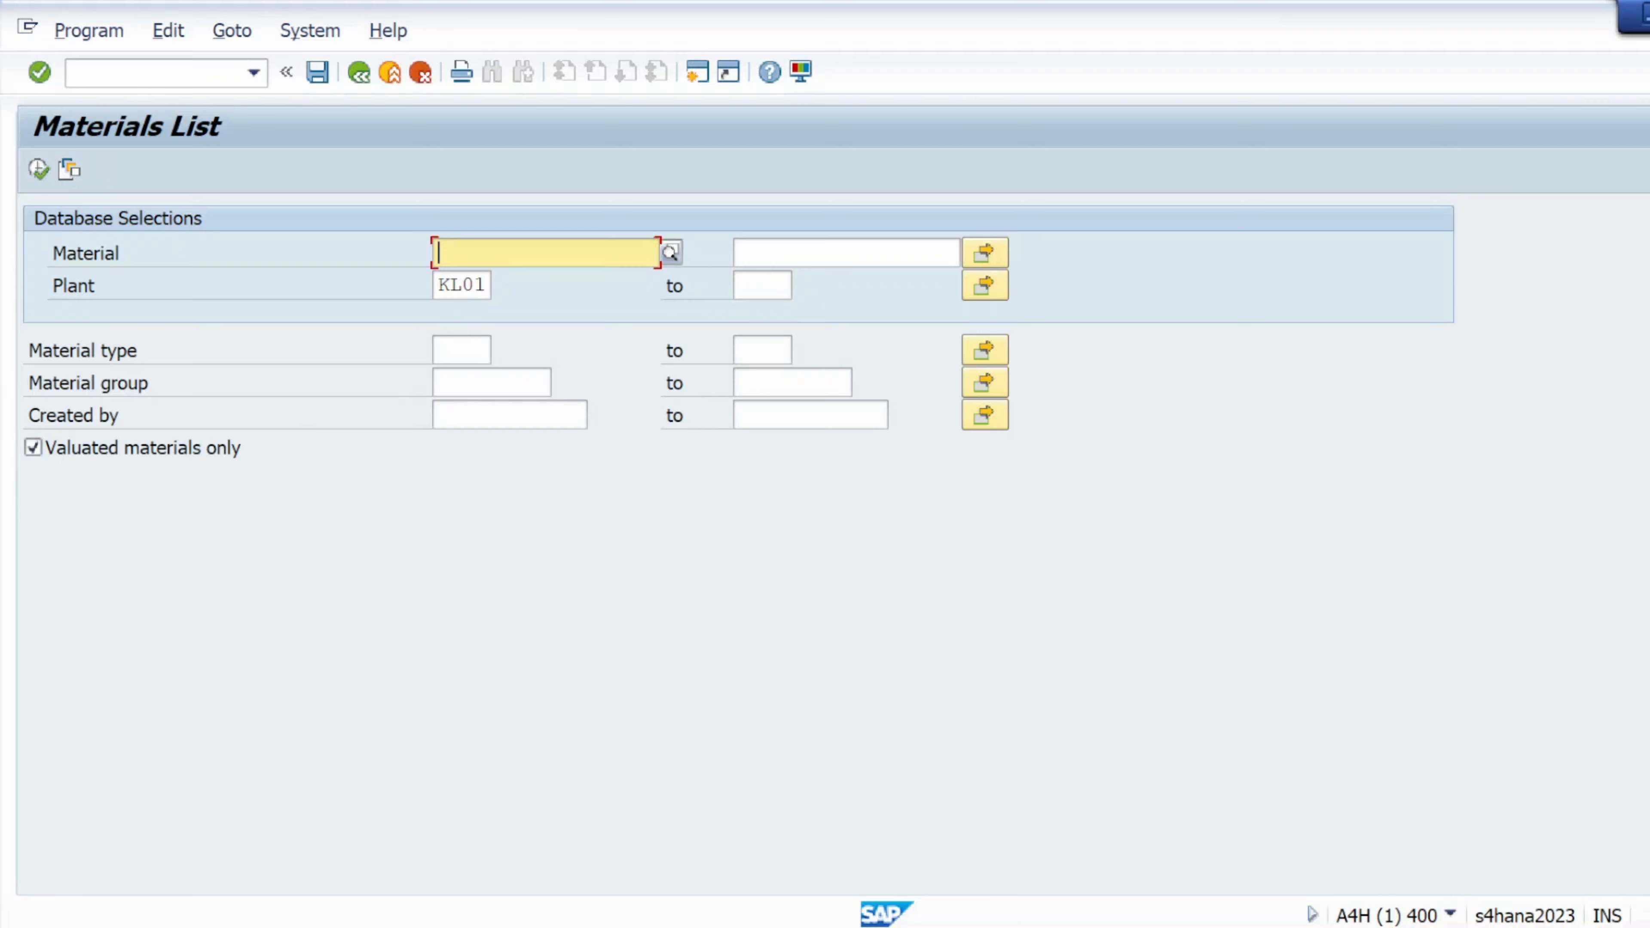
Add material type ROH to plant KL01 and run the list, which shows only MAT01
{"action": "left_click", "coordinate": [461, 350]}
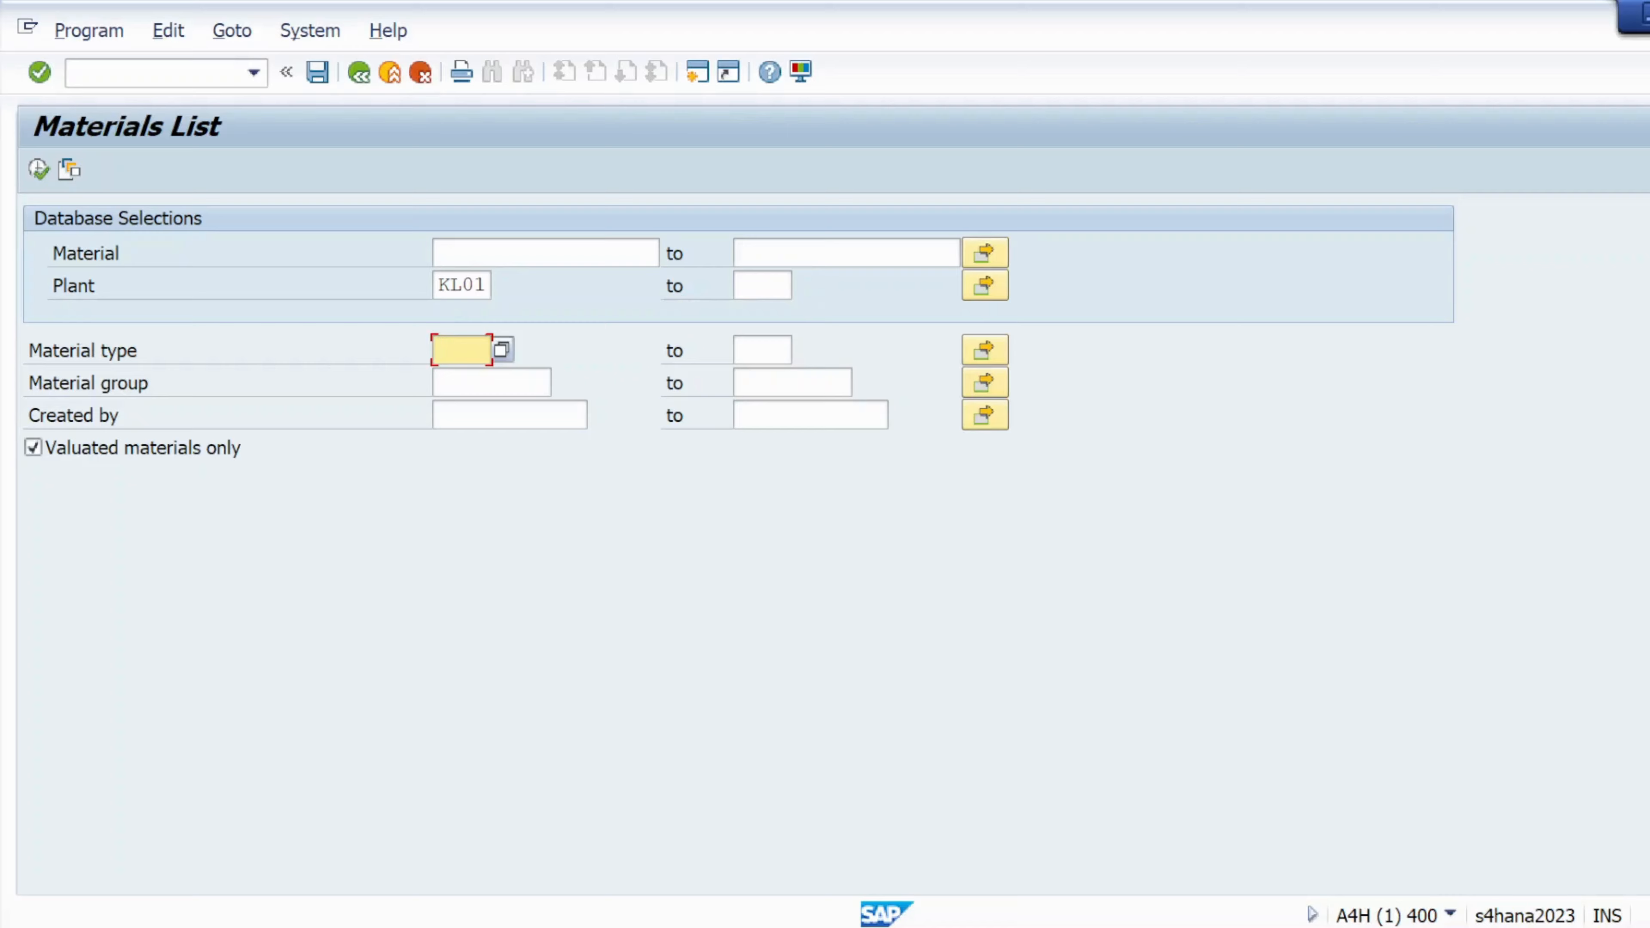
{"action": "type", "text": "roh"}
{"action": "left_click_drag", "start_coordinate": [477, 285], "coordinate": [434, 290]}
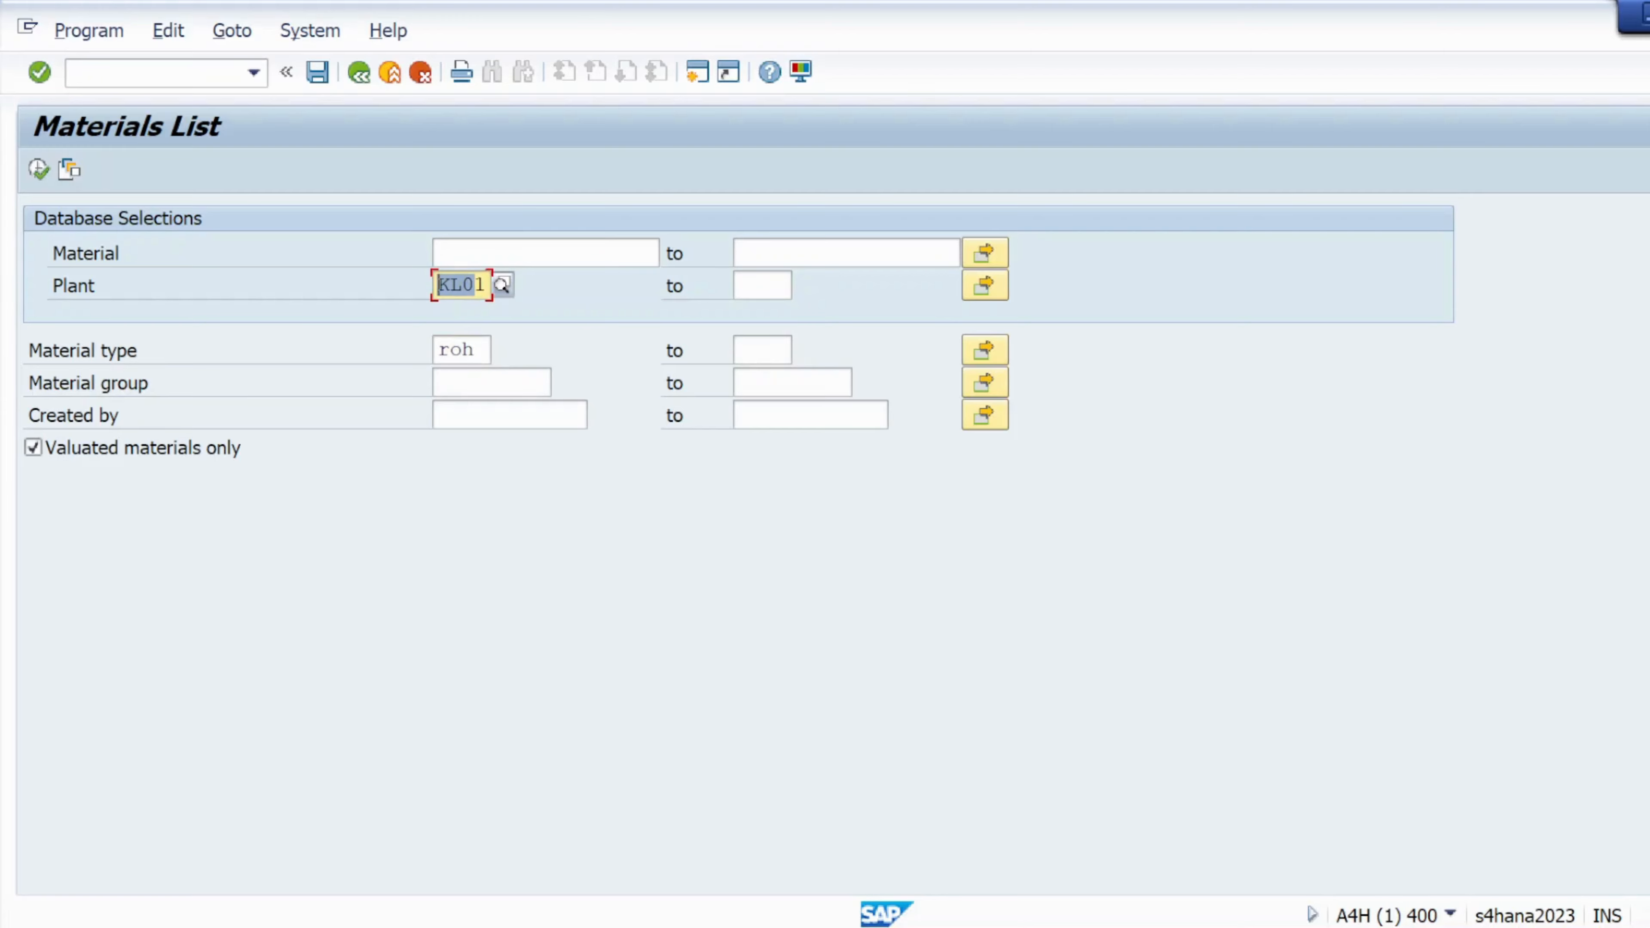
{"action": "left_click", "coordinate": [40, 170]}
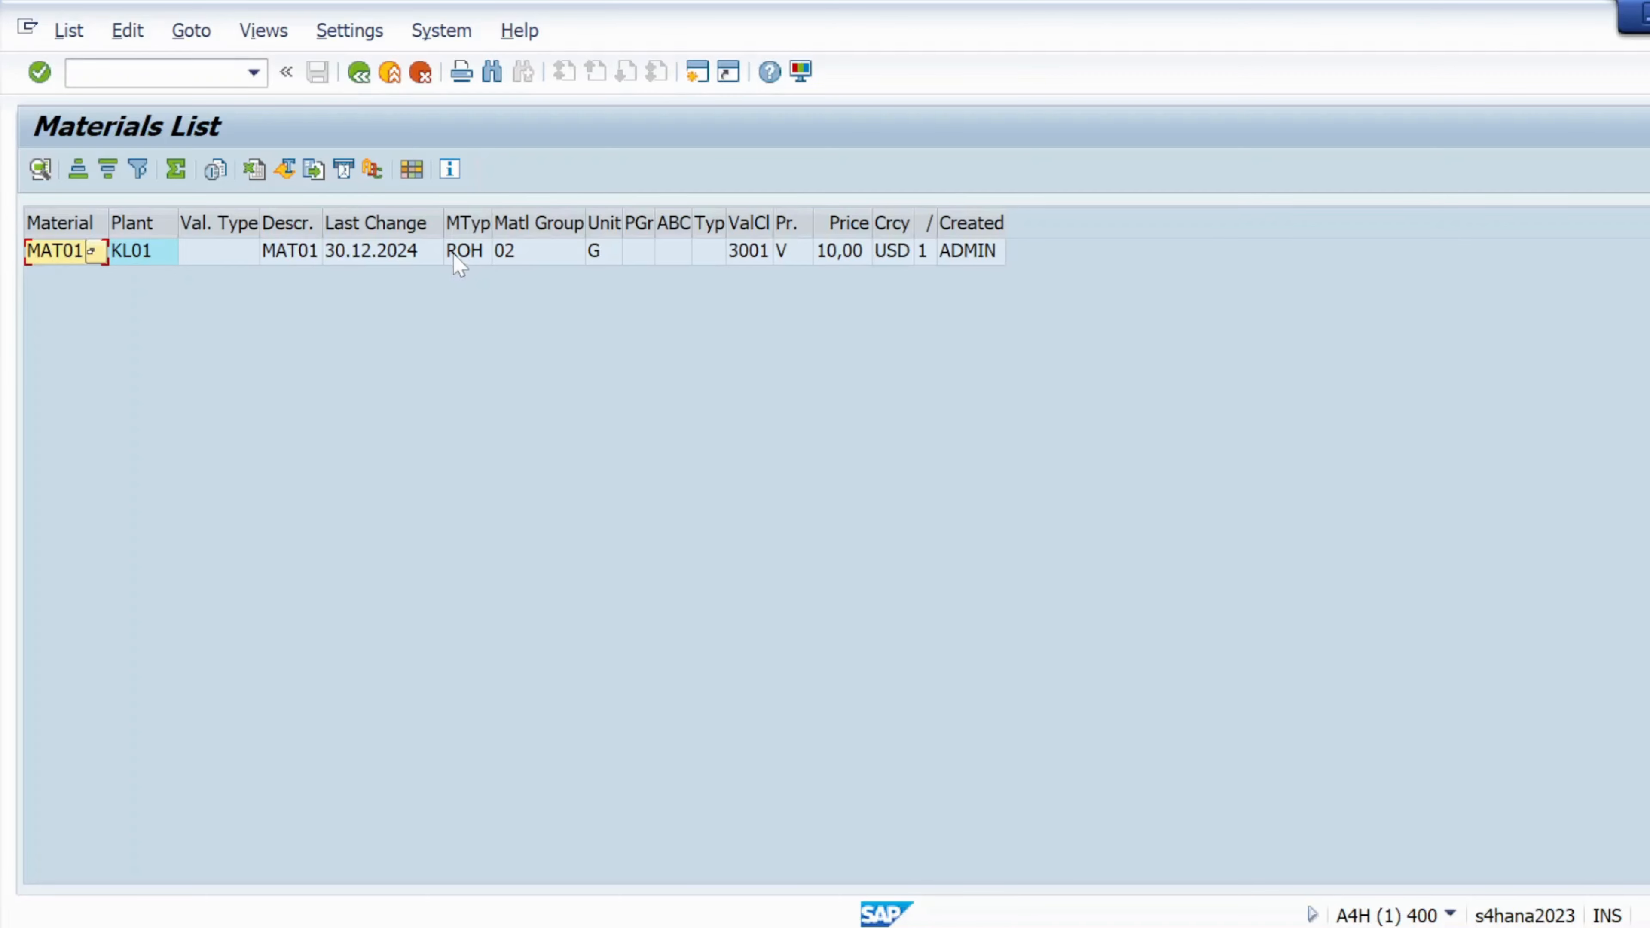
{"action": "left_click", "coordinate": [361, 73]}
Clear plant KL01 and rerun the ROH list, showing all 16 raw materials
{"action": "left_click", "coordinate": [462, 285]}
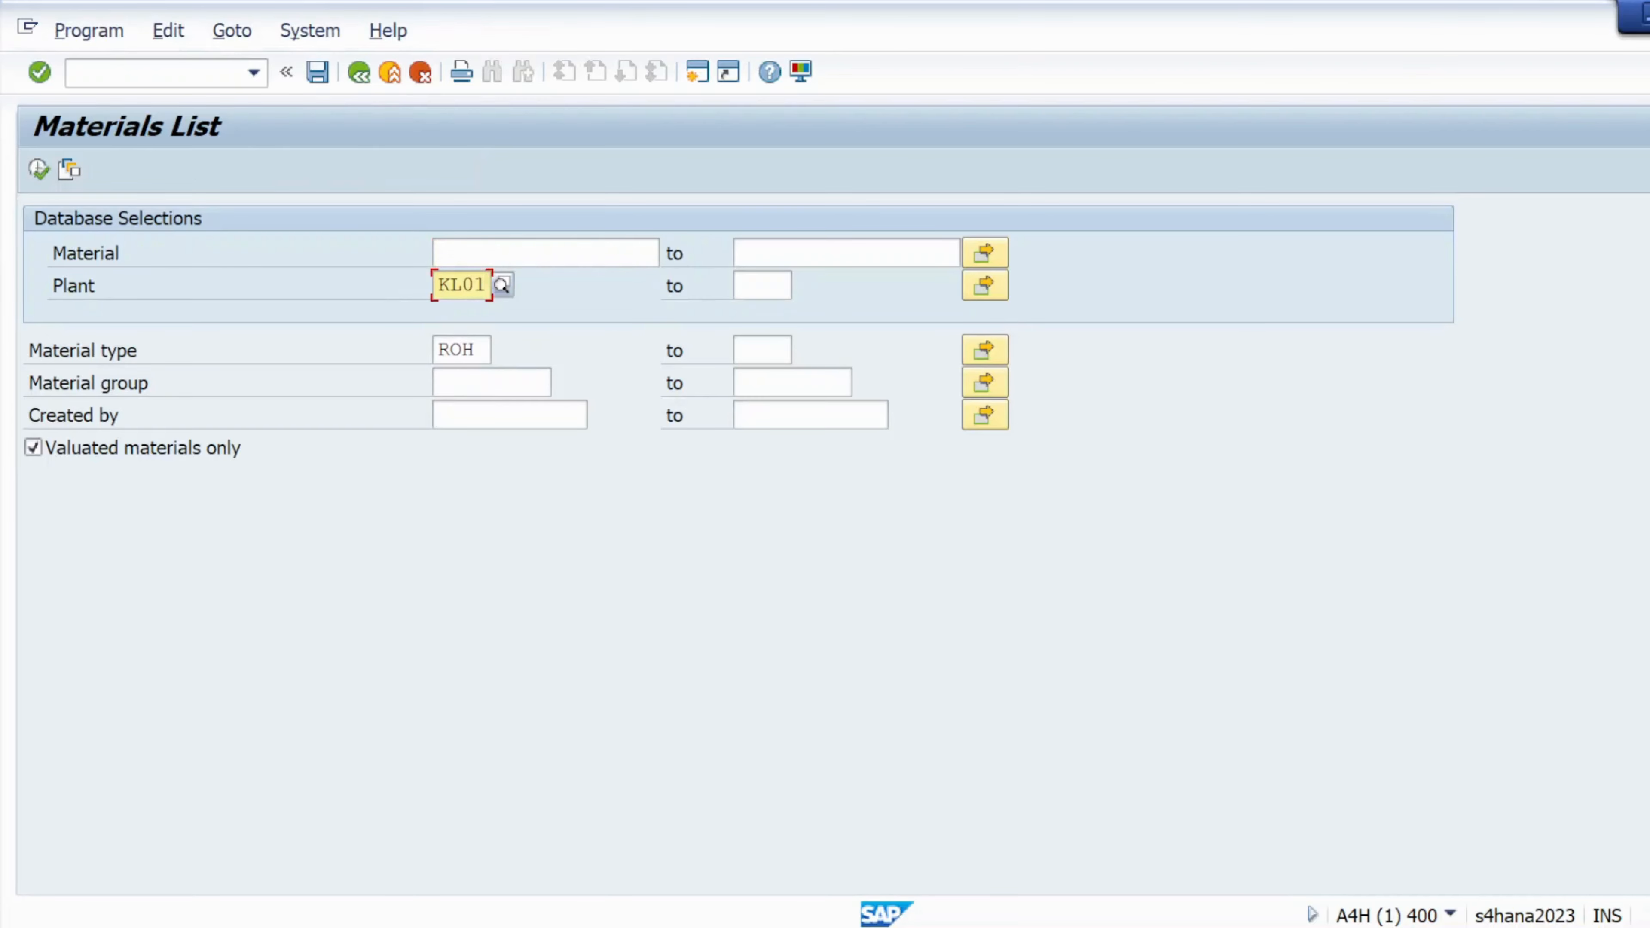
{"action": "key", "text": "BackSpace"}
{"action": "key", "text": "BackSpace"}
{"action": "key", "text": "BackSpace"}
{"action": "key", "text": "BackSpace"}
{"action": "left_click_drag", "start_coordinate": [479, 351], "coordinate": [426, 356]}
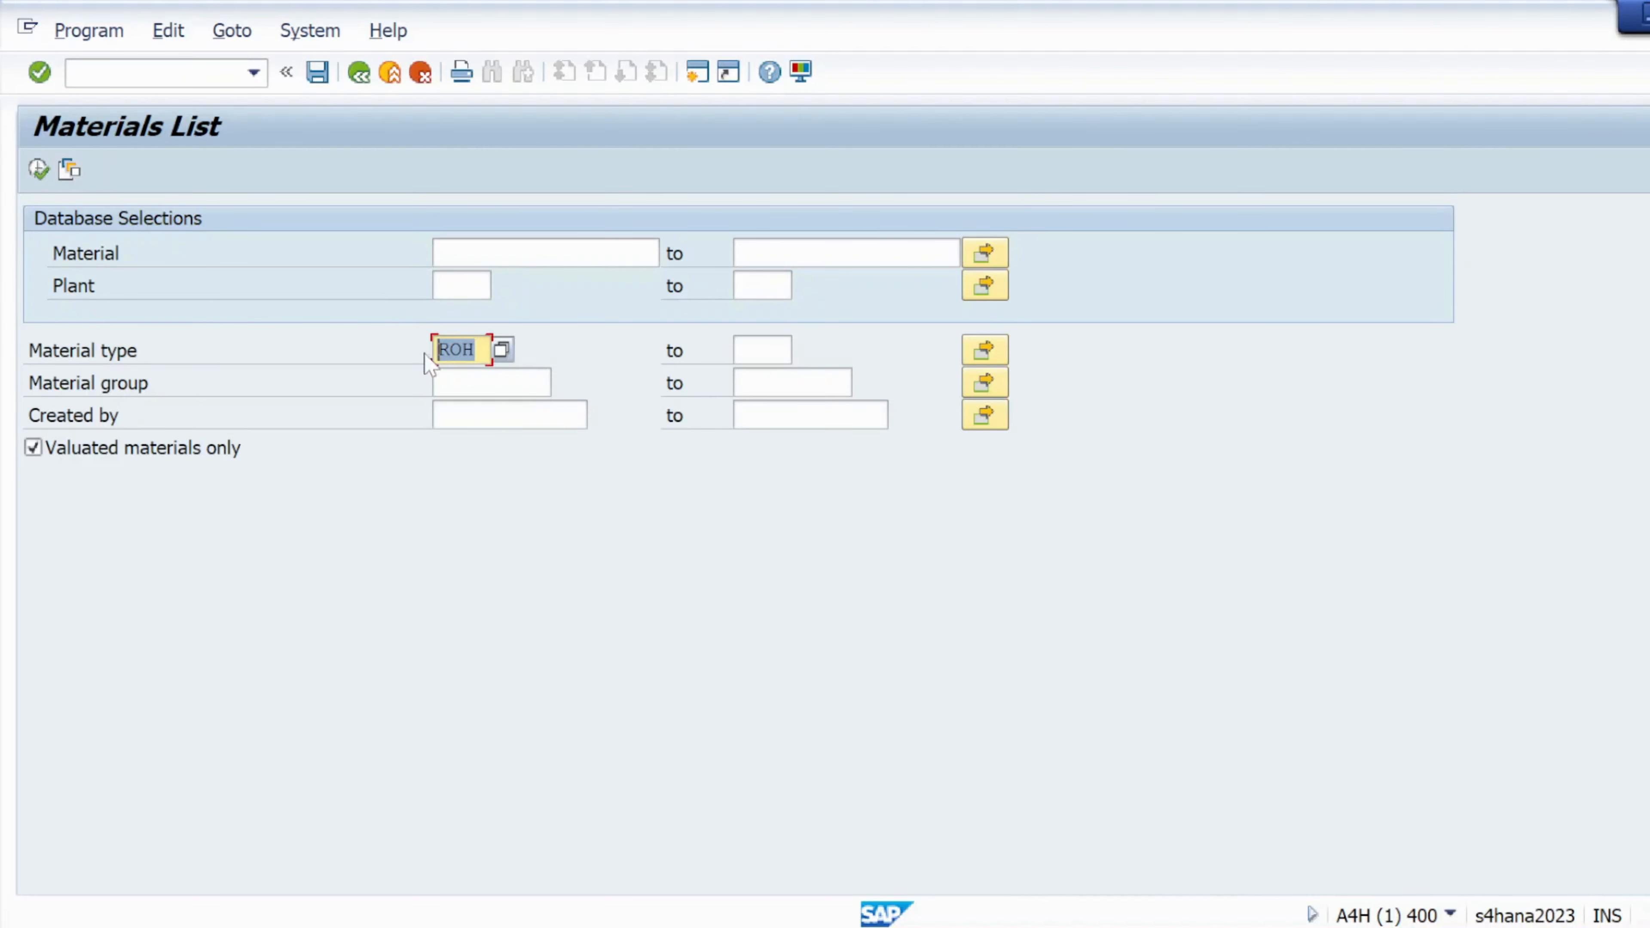
{"action": "left_click", "coordinate": [38, 169]}
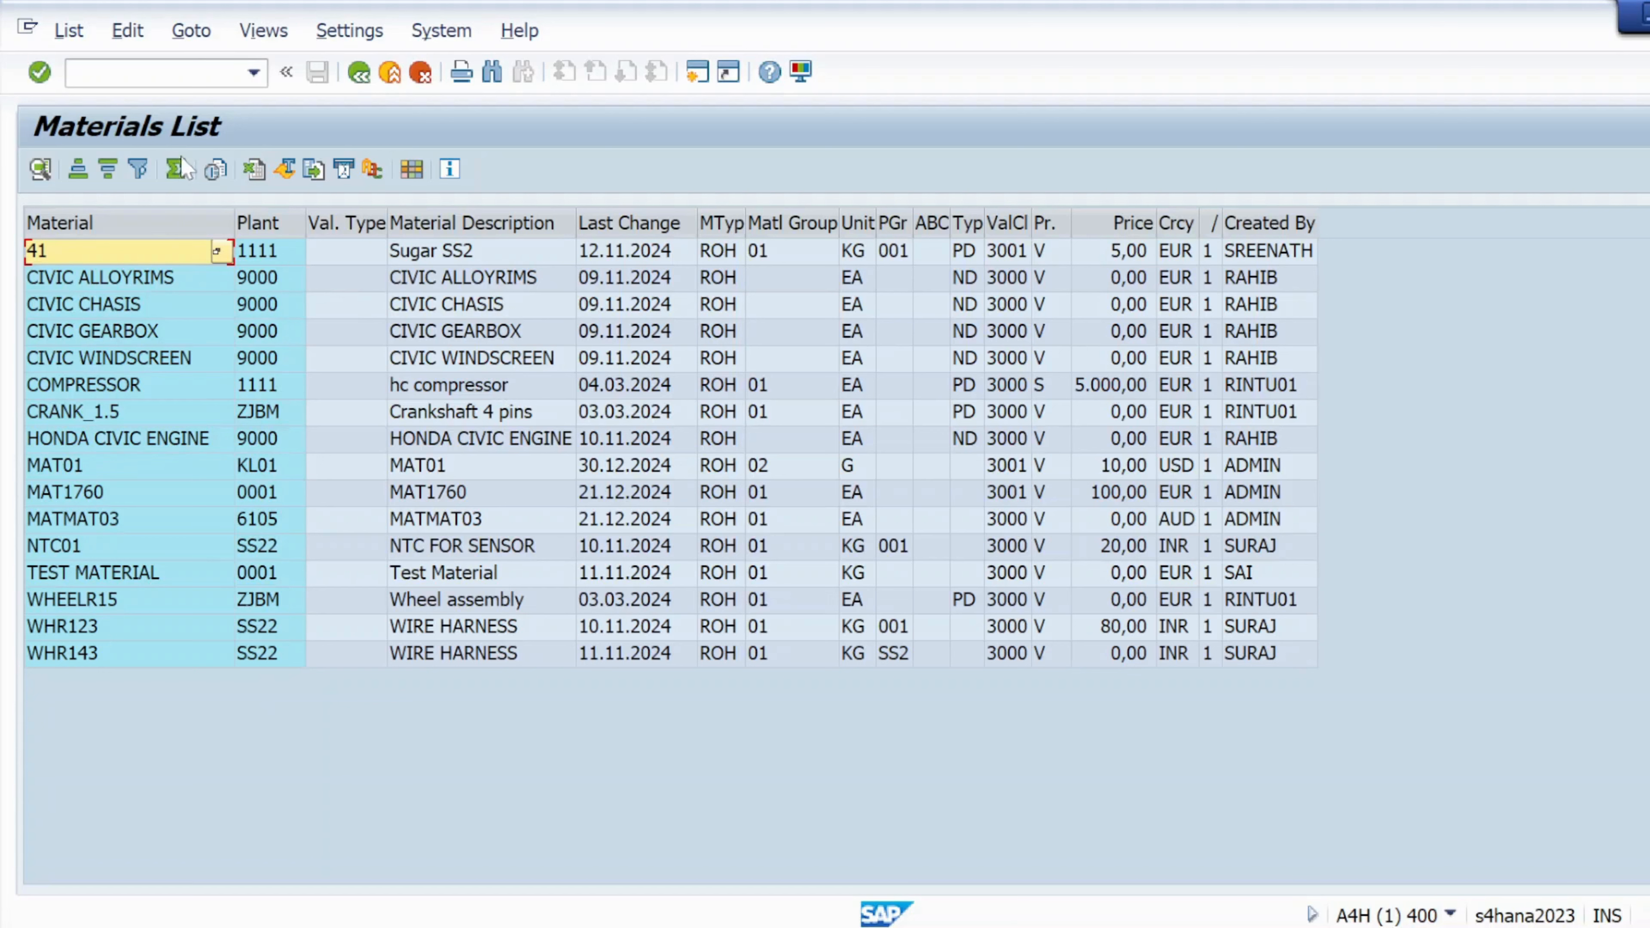
Swap material type ROH for material group 01 and list the 15 matching materials
{"action": "left_click", "coordinate": [359, 73]}
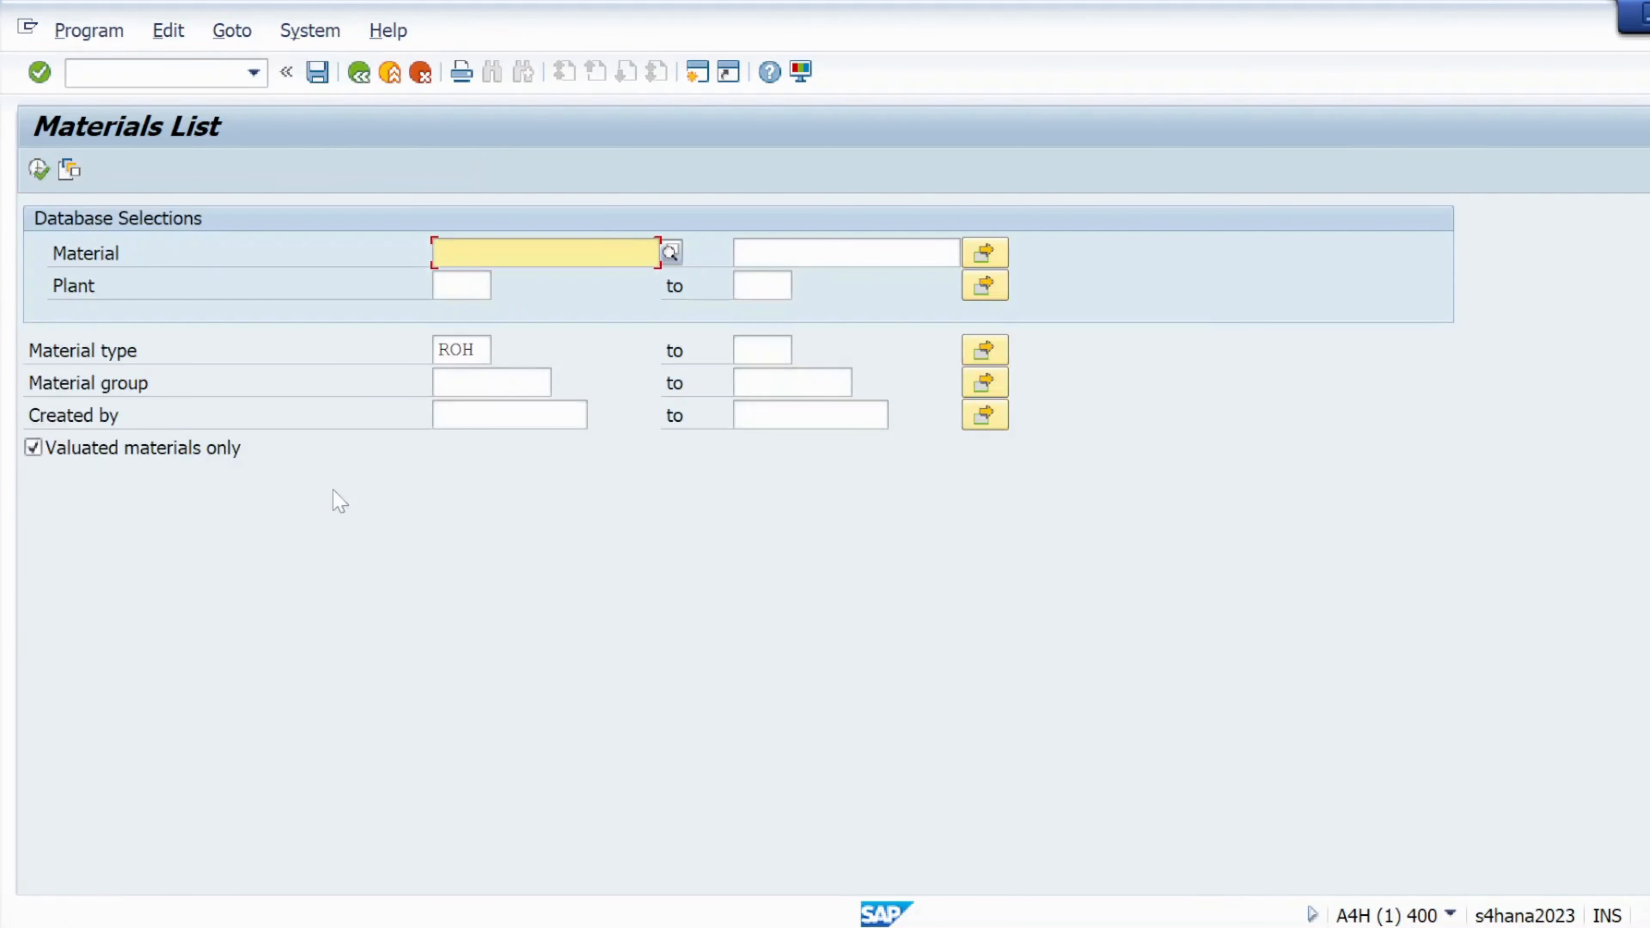
{"action": "left_click", "coordinate": [463, 350]}
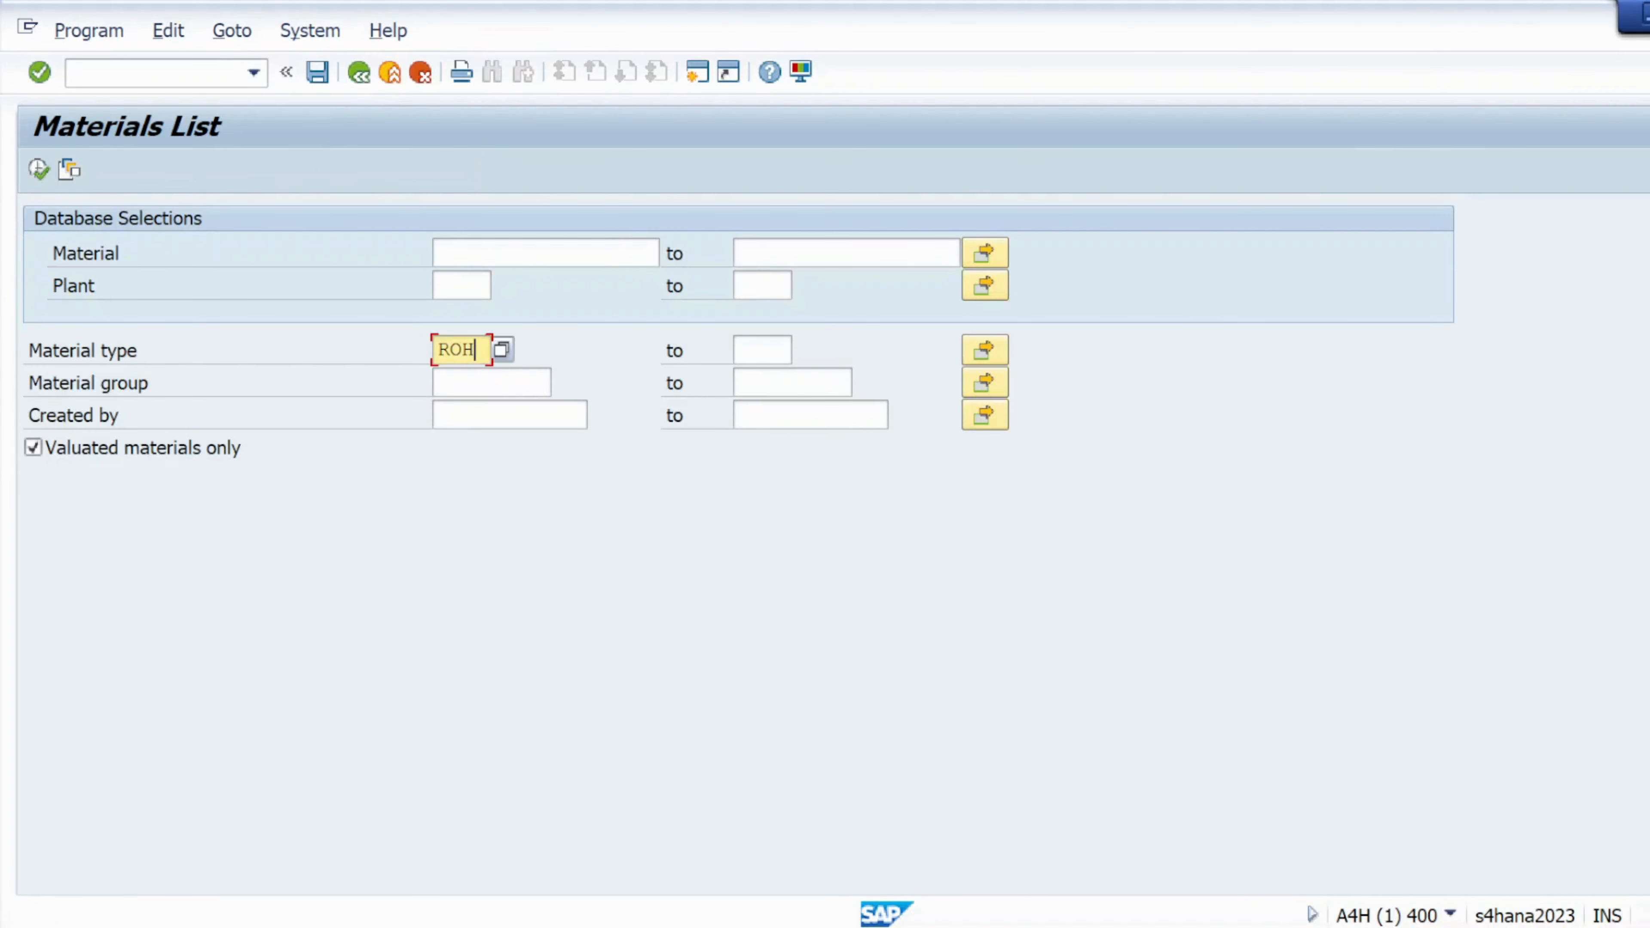
{"action": "key", "text": "BackSpace"}
{"action": "key", "text": "BackSpace"}
{"action": "key", "text": "BackSpace"}
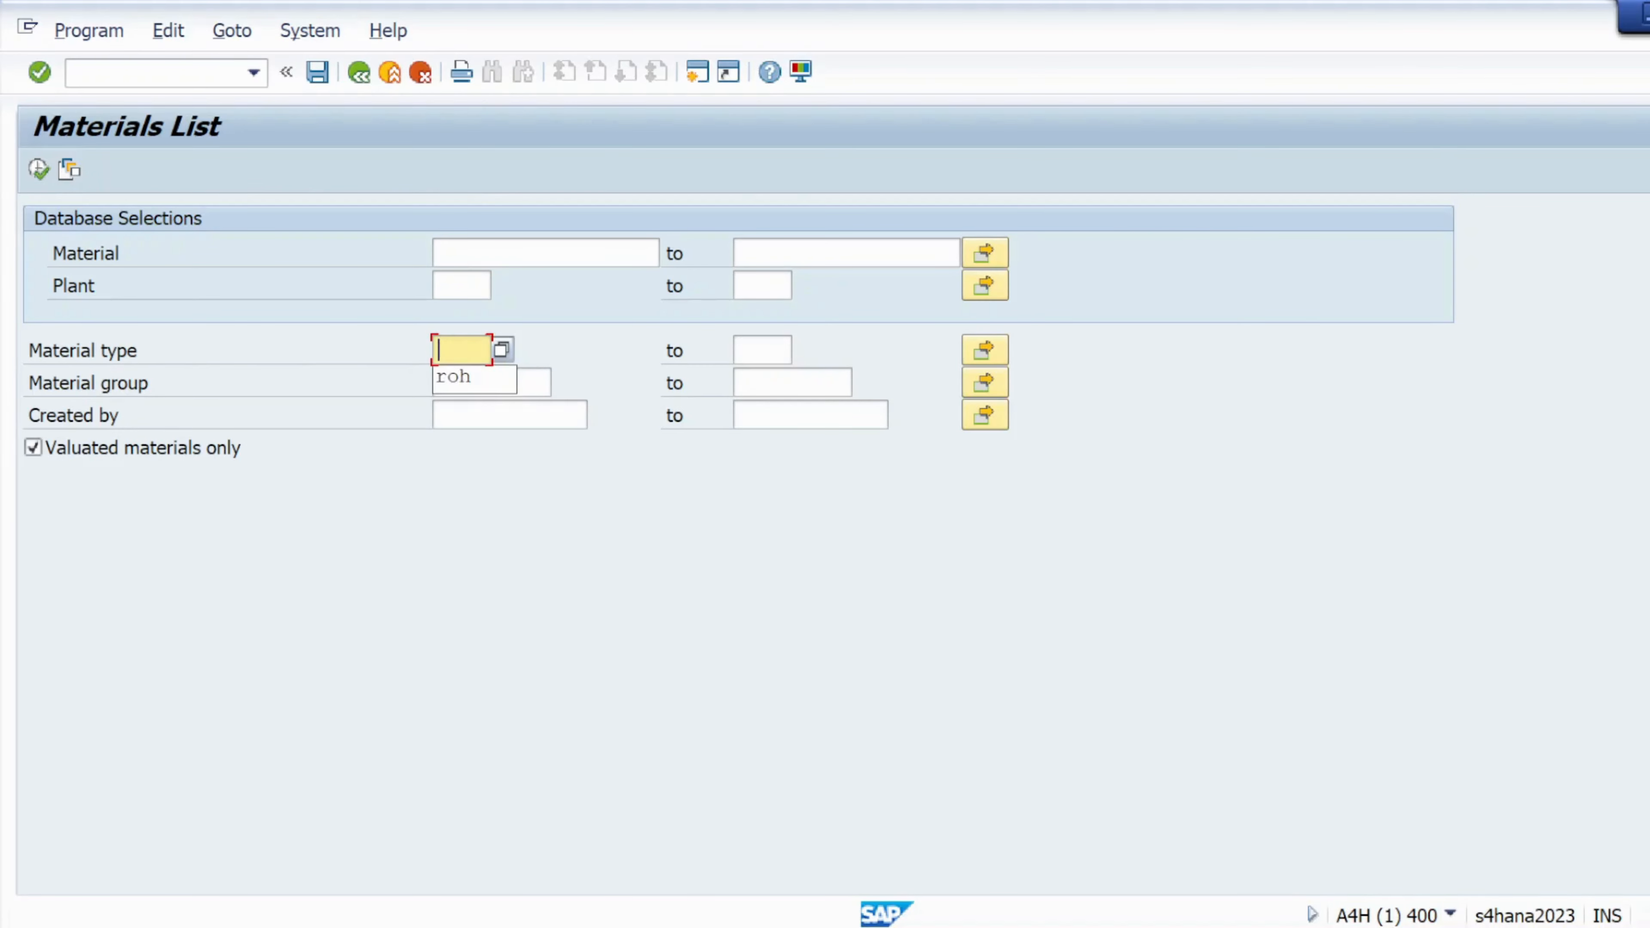
{"action": "key", "text": "Down"}
{"action": "left_click", "coordinate": [533, 382]}
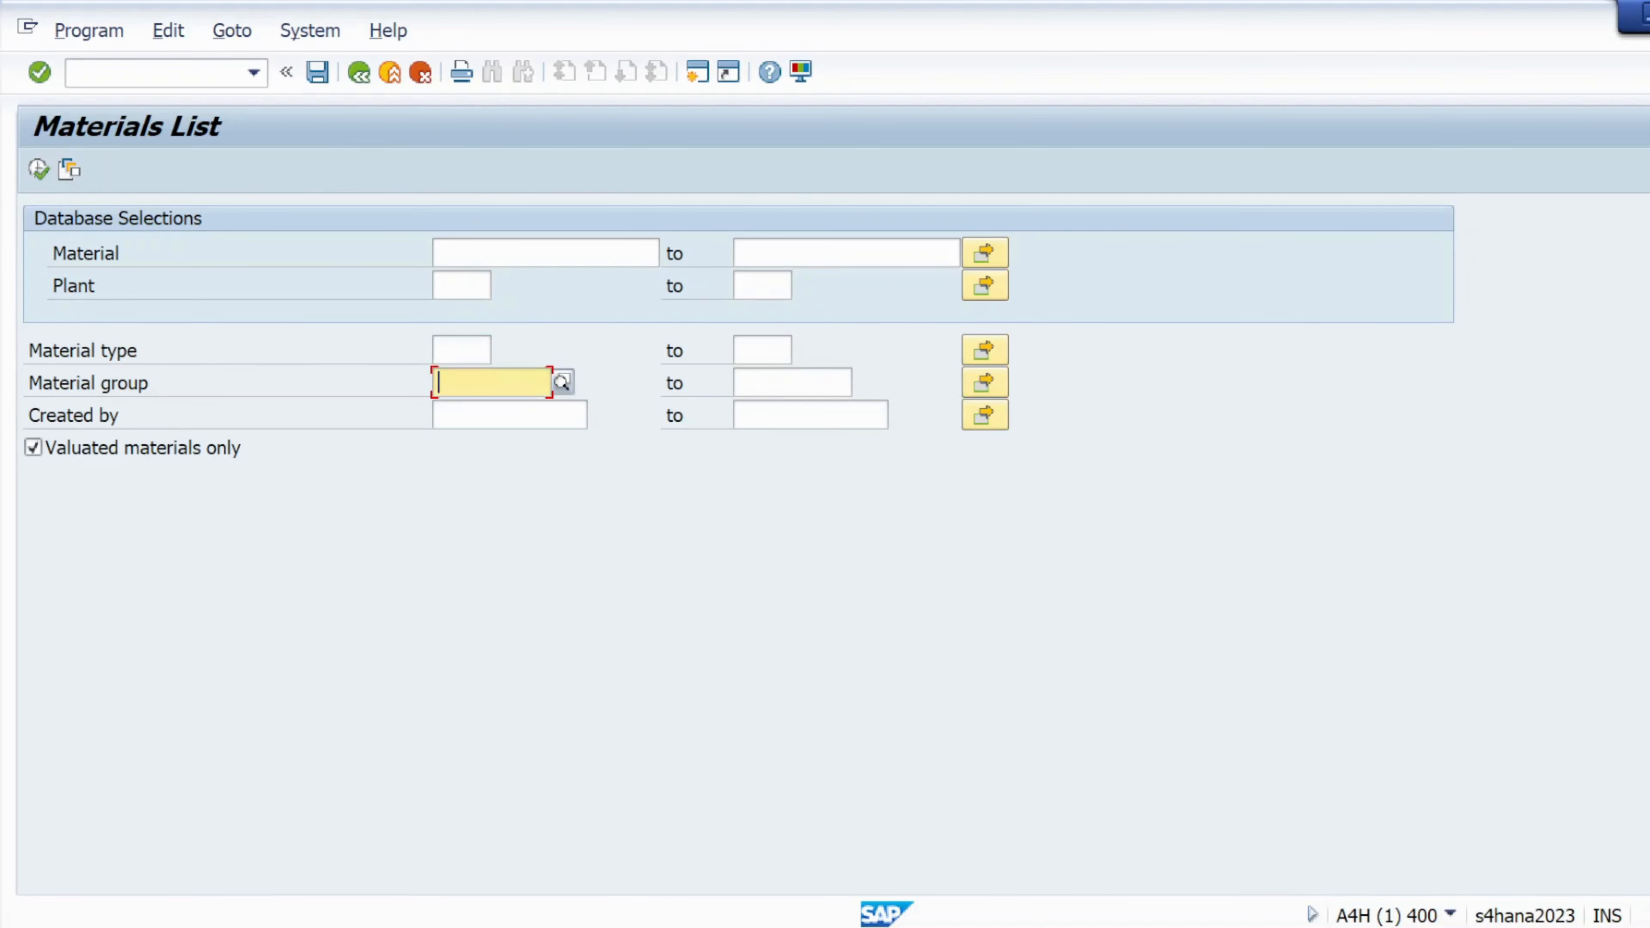
{"action": "type", "text": "01"}
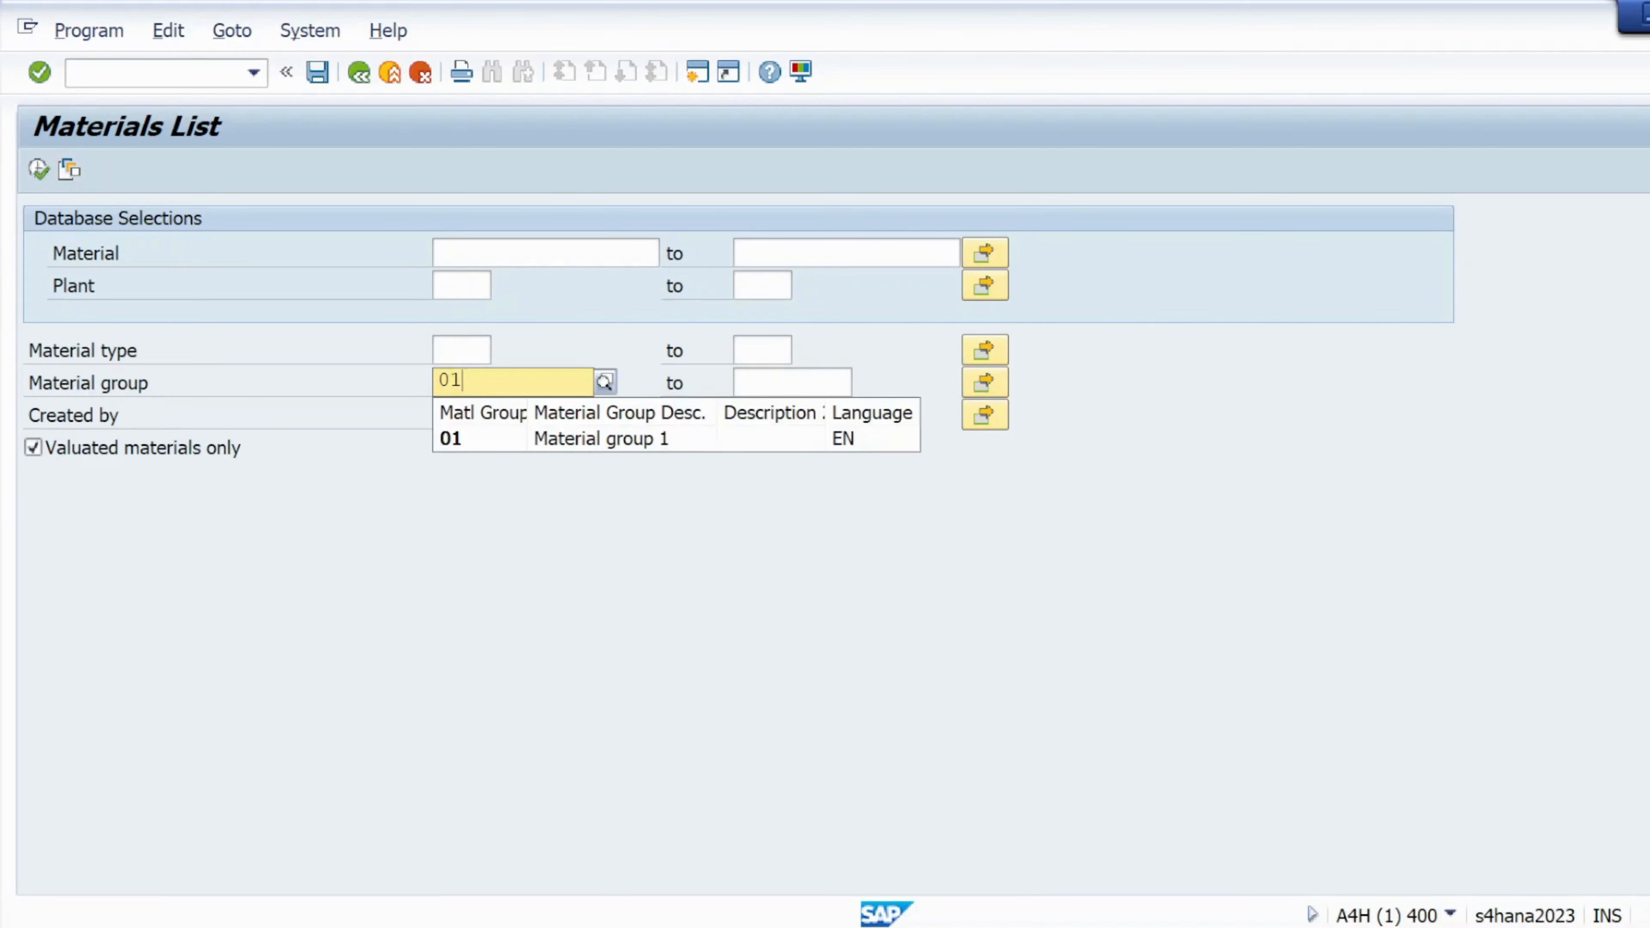
{"action": "left_click", "coordinate": [32, 175]}
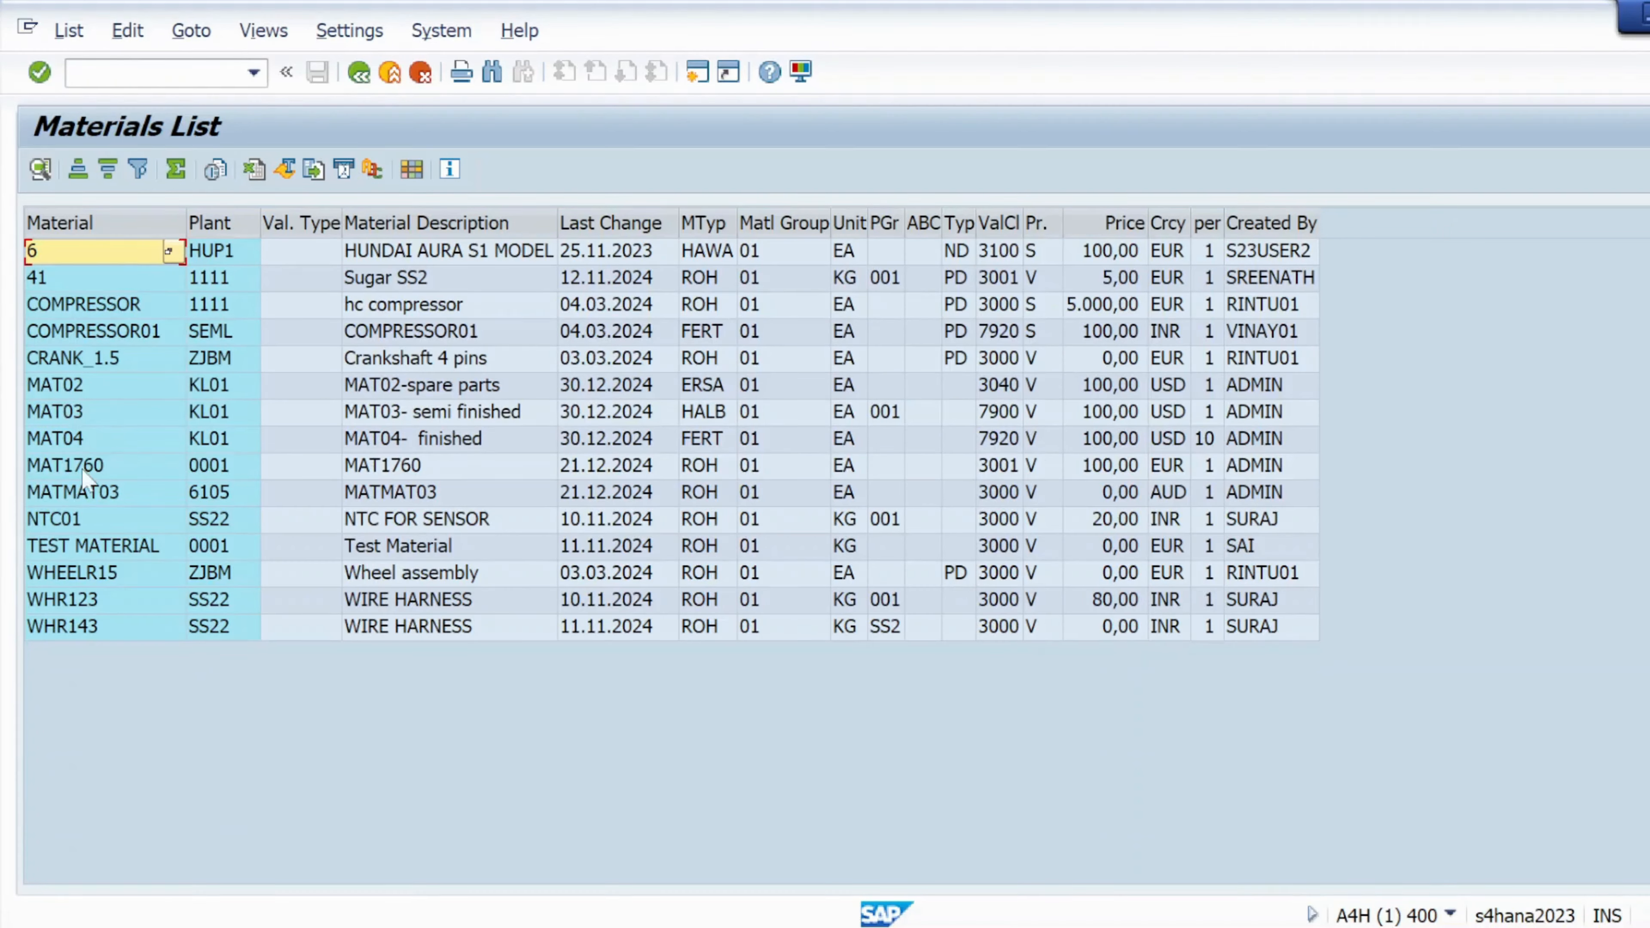
{"action": "left_click", "coordinate": [357, 73]}
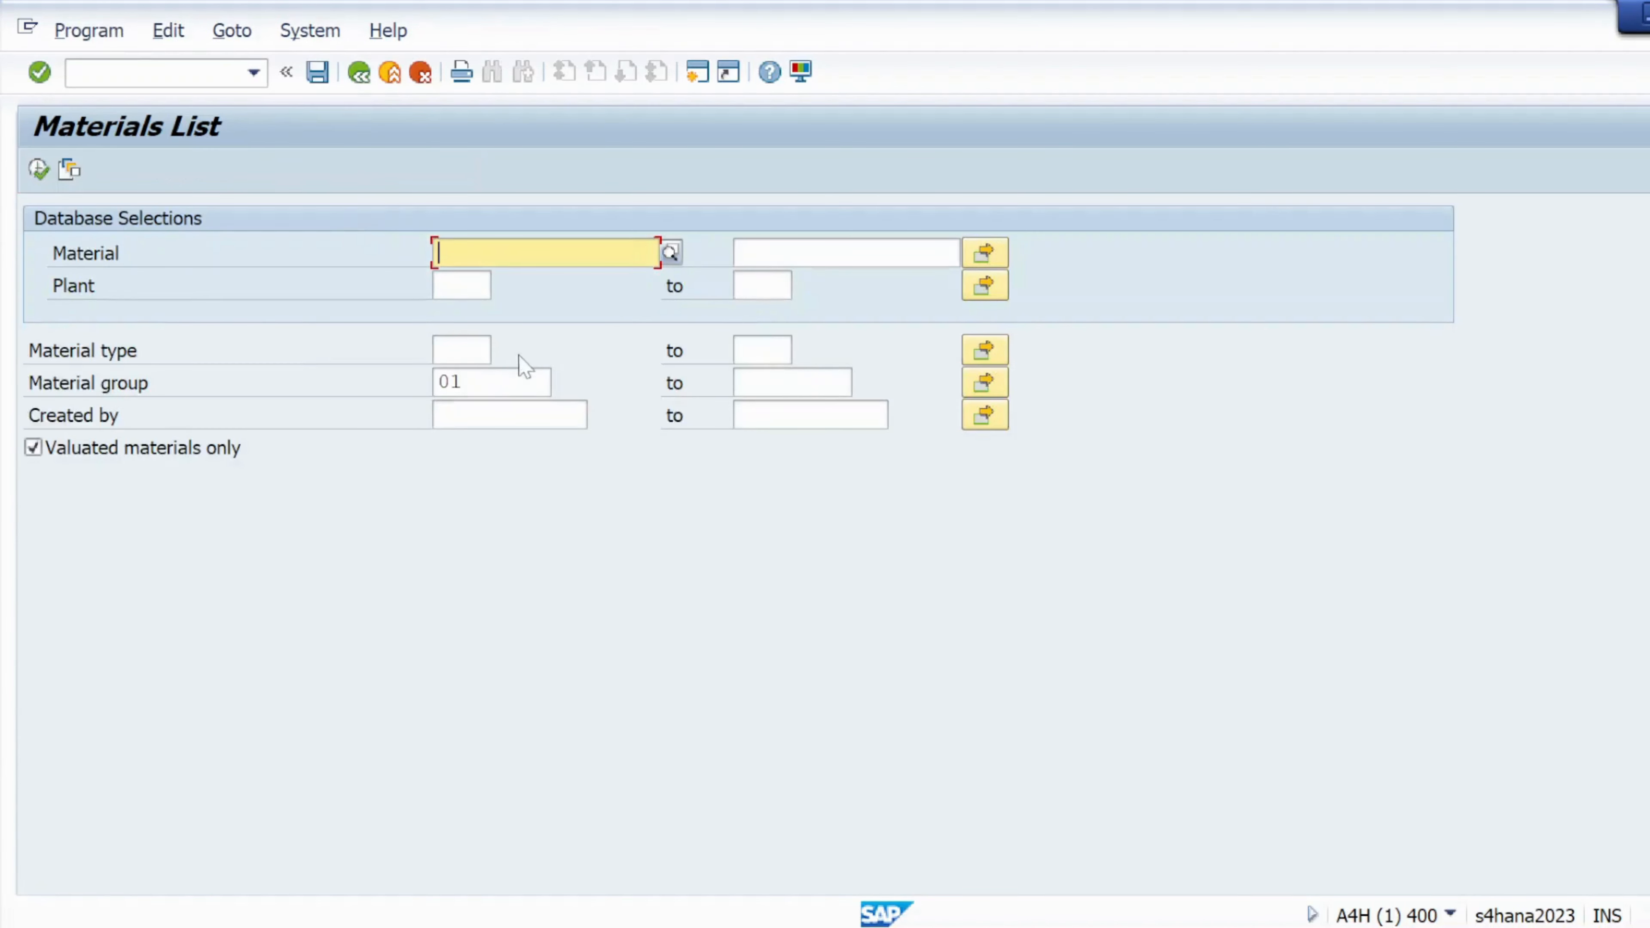
Replace material group 01 with Created by ADMIN and list the six resulting materials
{"action": "left_click", "coordinate": [479, 382]}
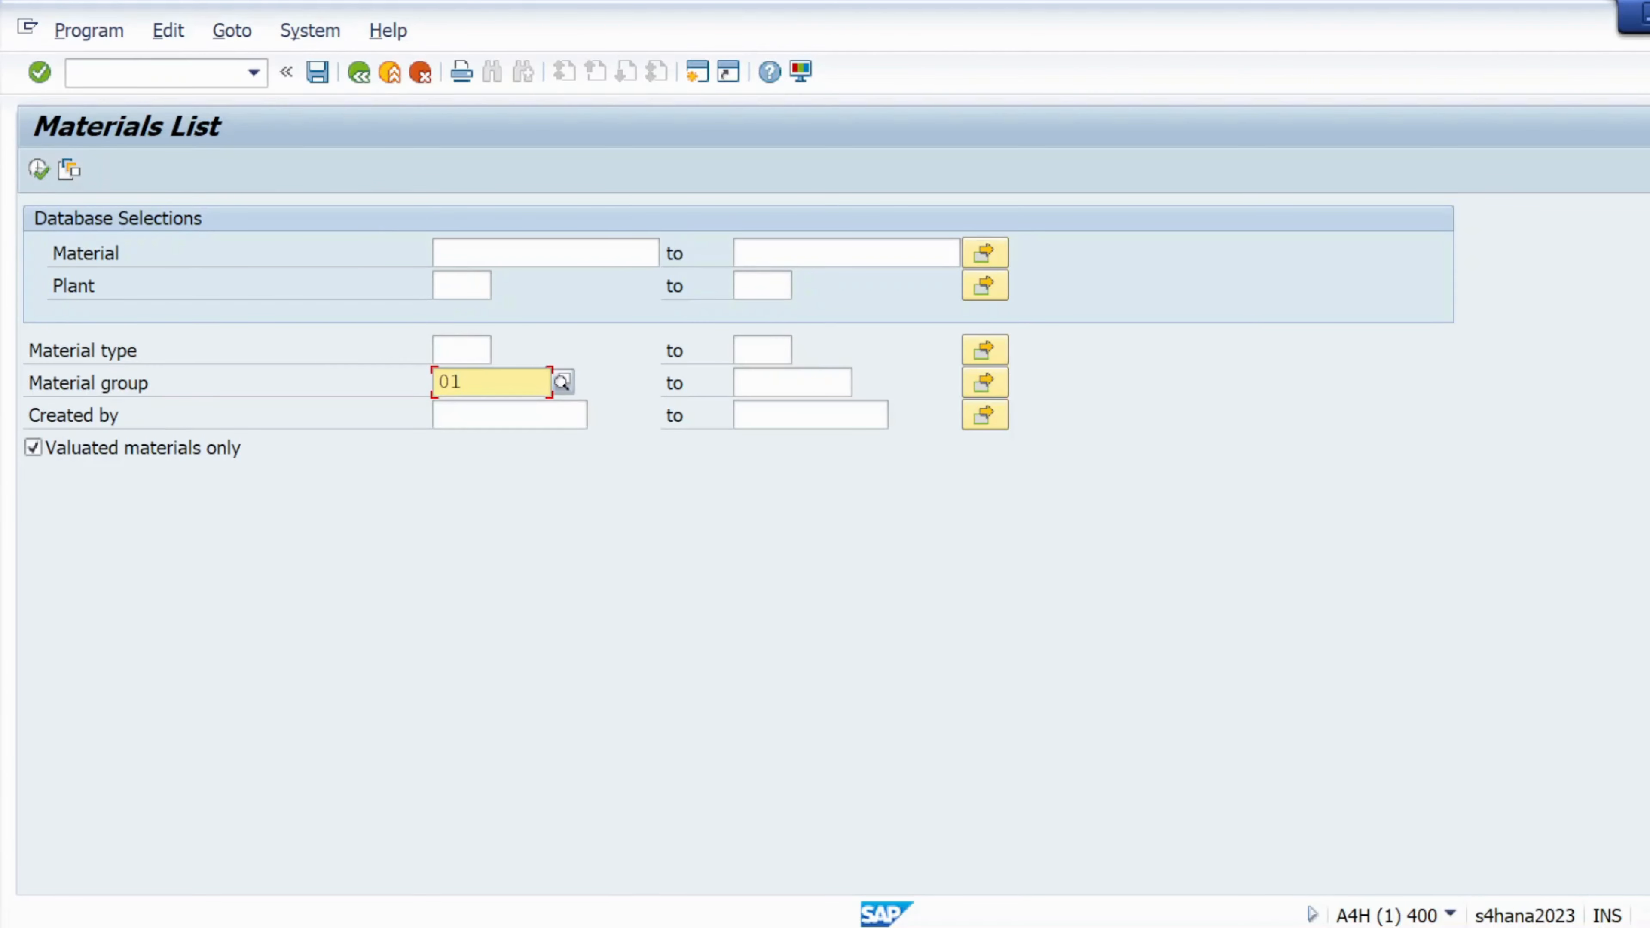
{"action": "key", "text": "BackSpace"}
{"action": "key", "text": "BackSpace"}
{"action": "left_click", "coordinate": [510, 415]}
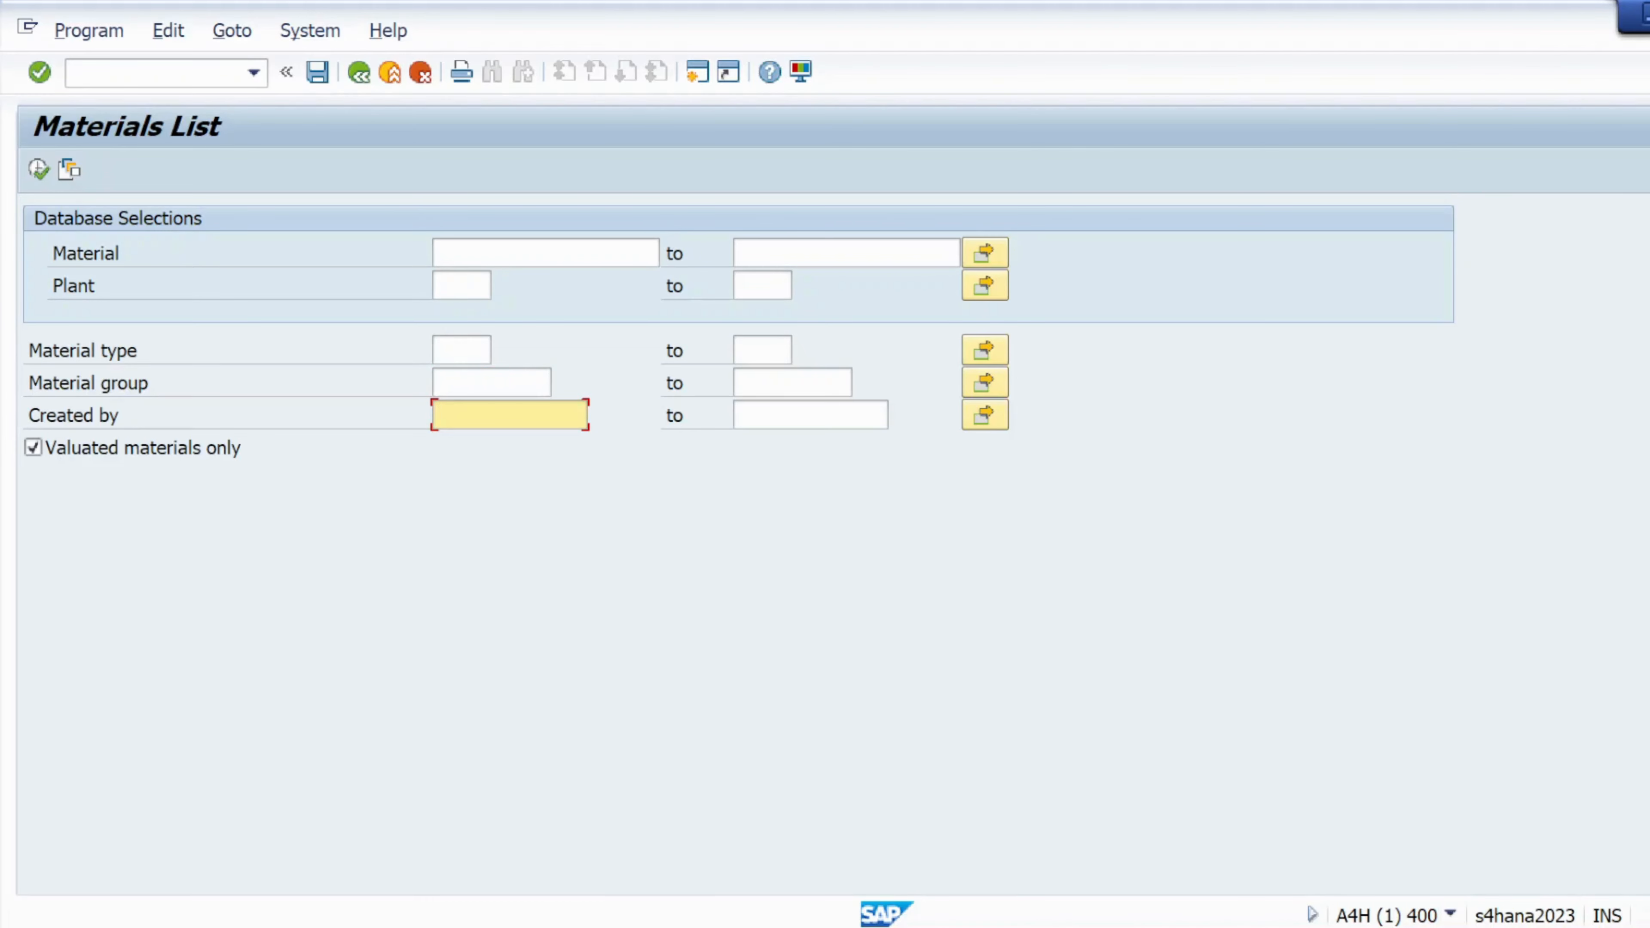
{"action": "type", "text": "admin"}
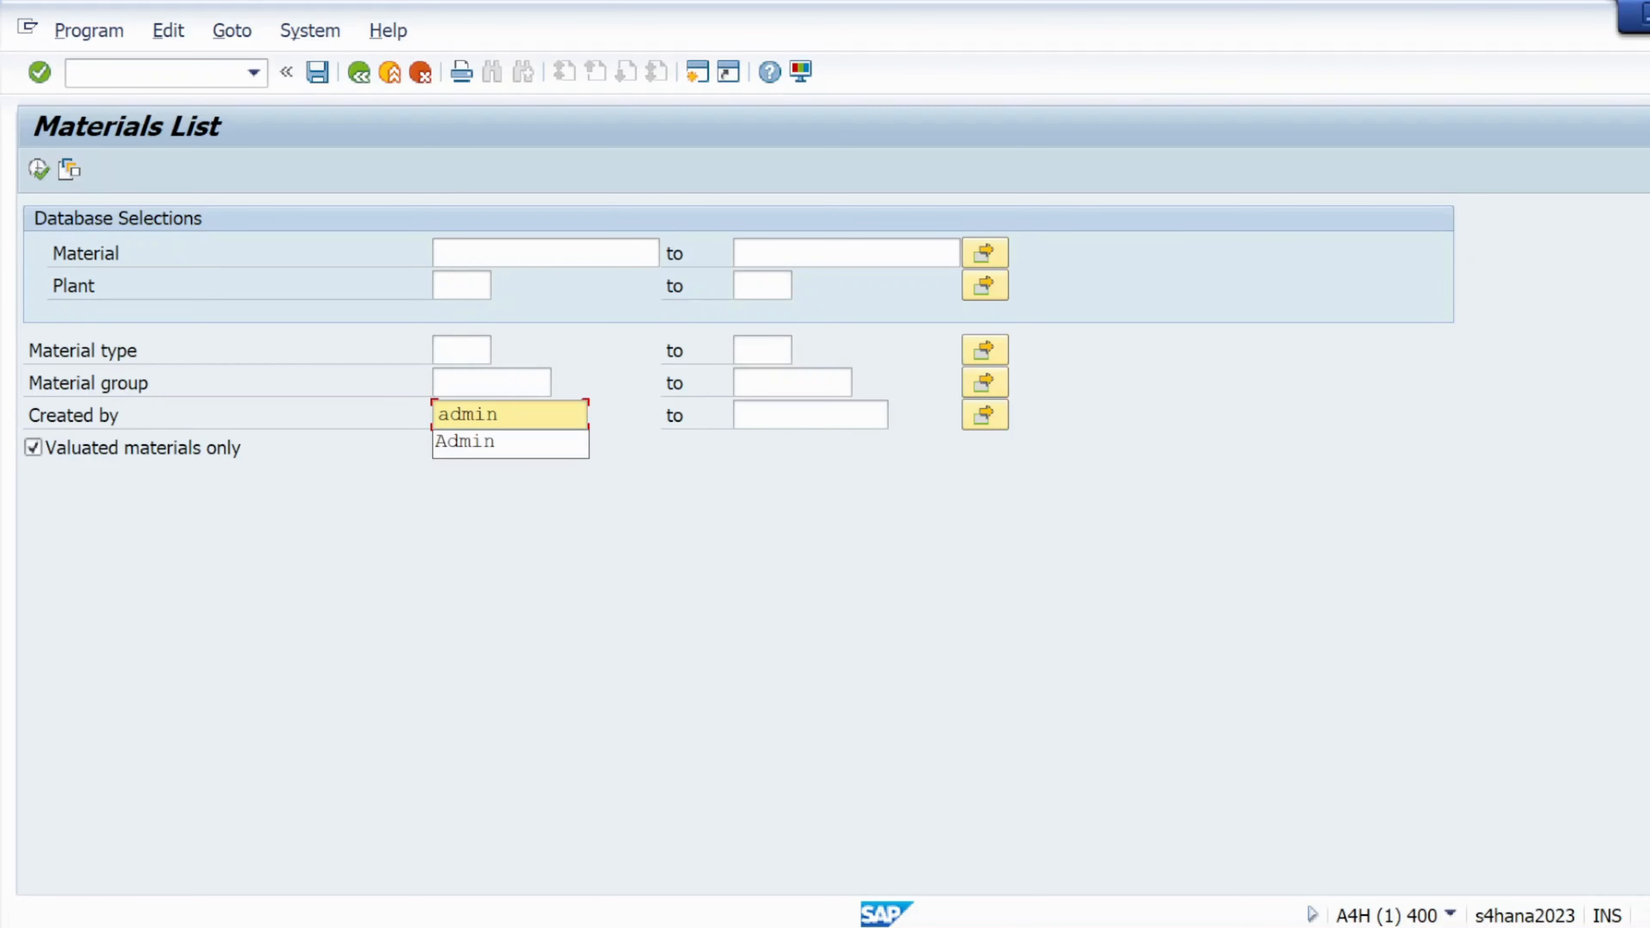
{"action": "key", "text": "Escape"}
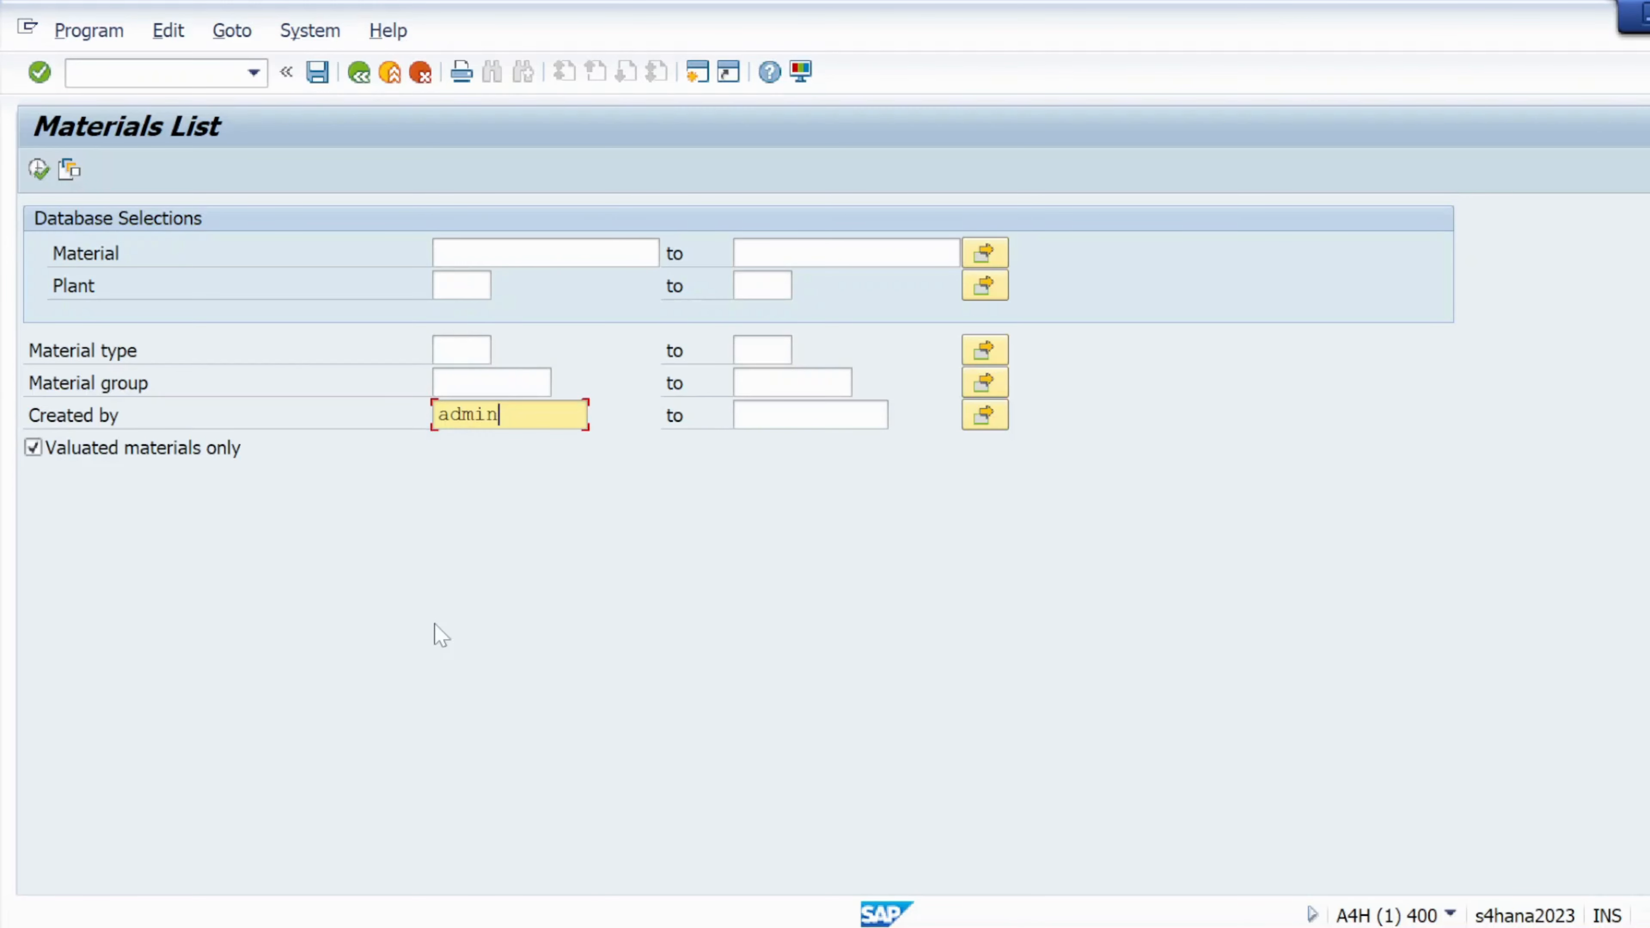
{"action": "left_click", "coordinate": [40, 170]}
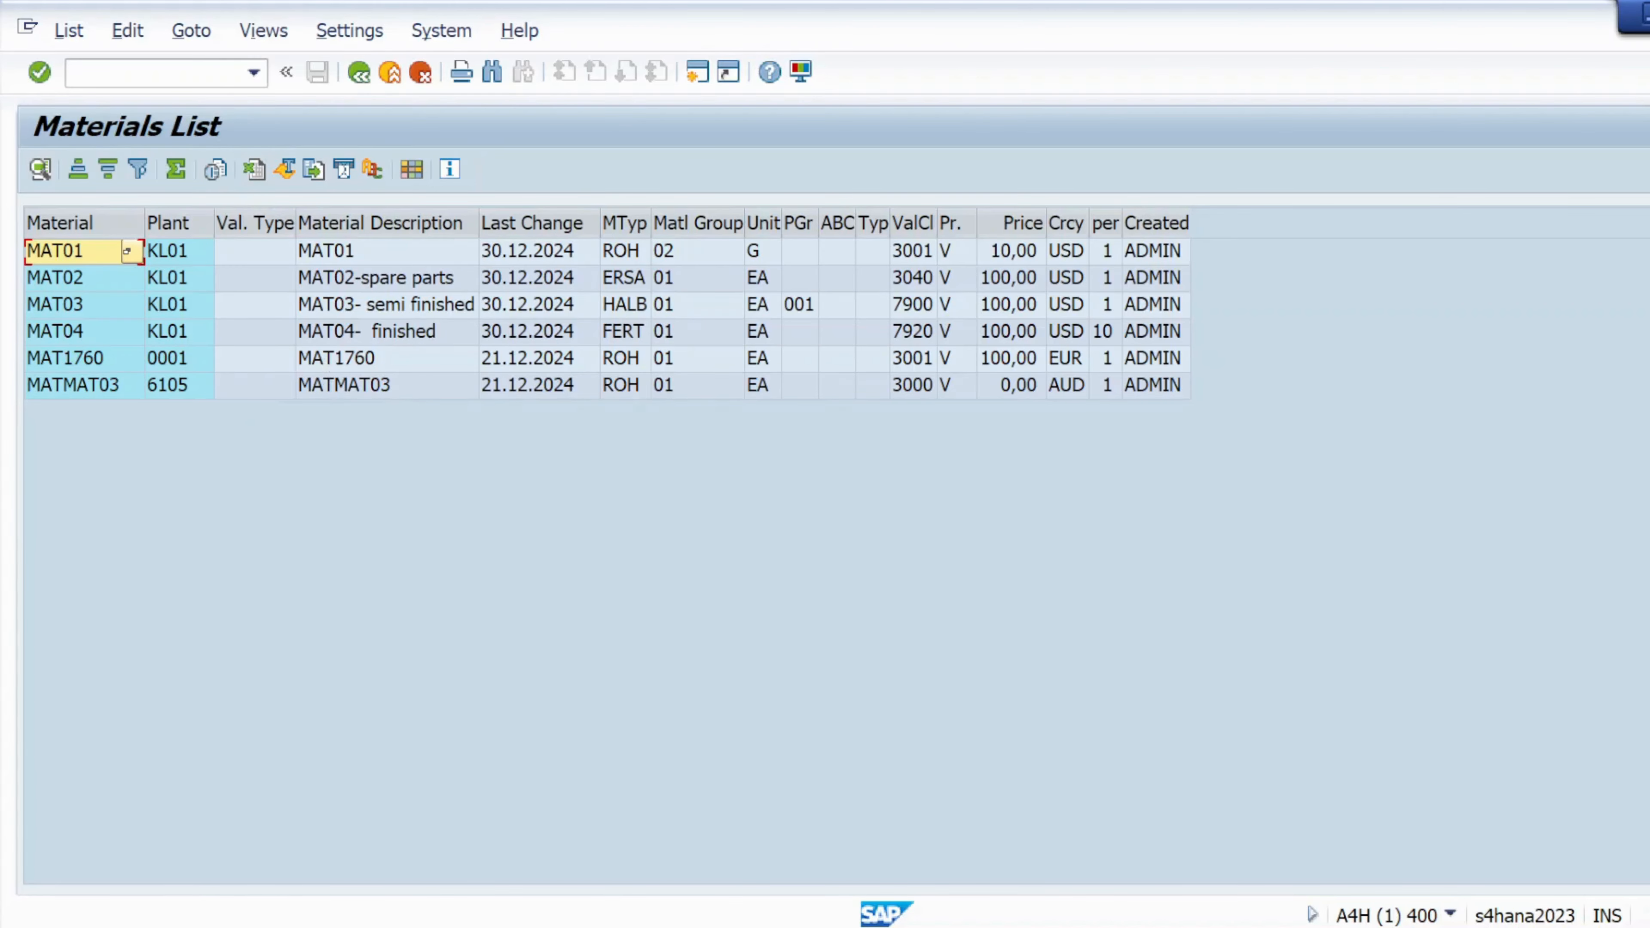
{"action": "left_click", "coordinate": [359, 72]}
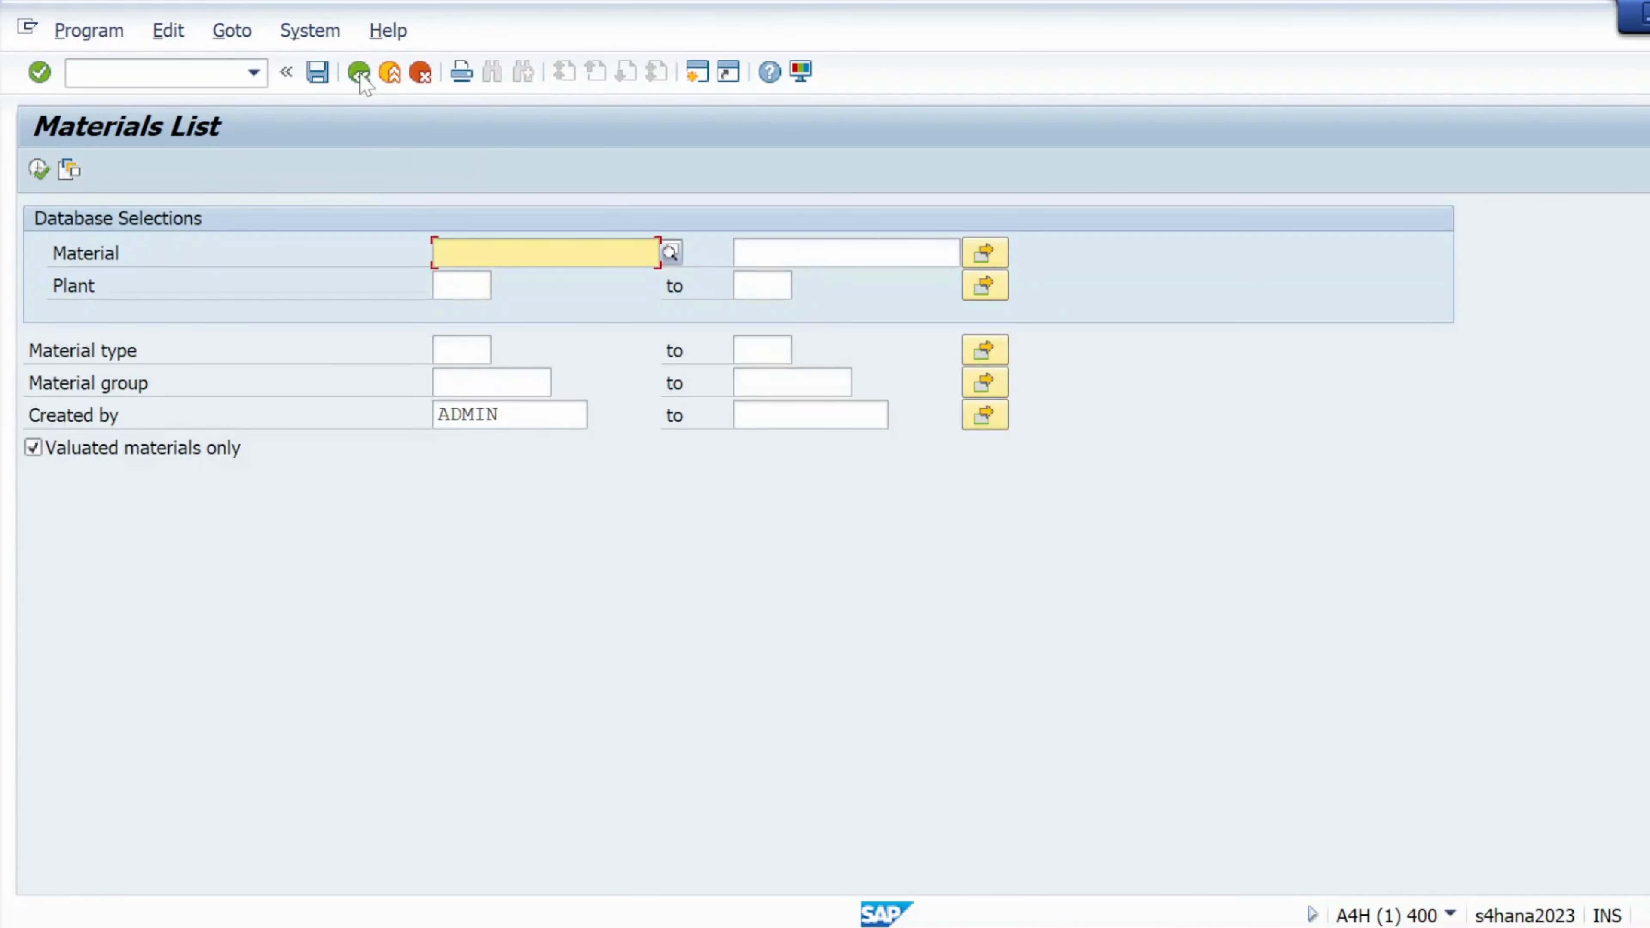
Clear the Created by ADMIN filter from the selection screen
{"action": "left_click", "coordinate": [519, 415]}
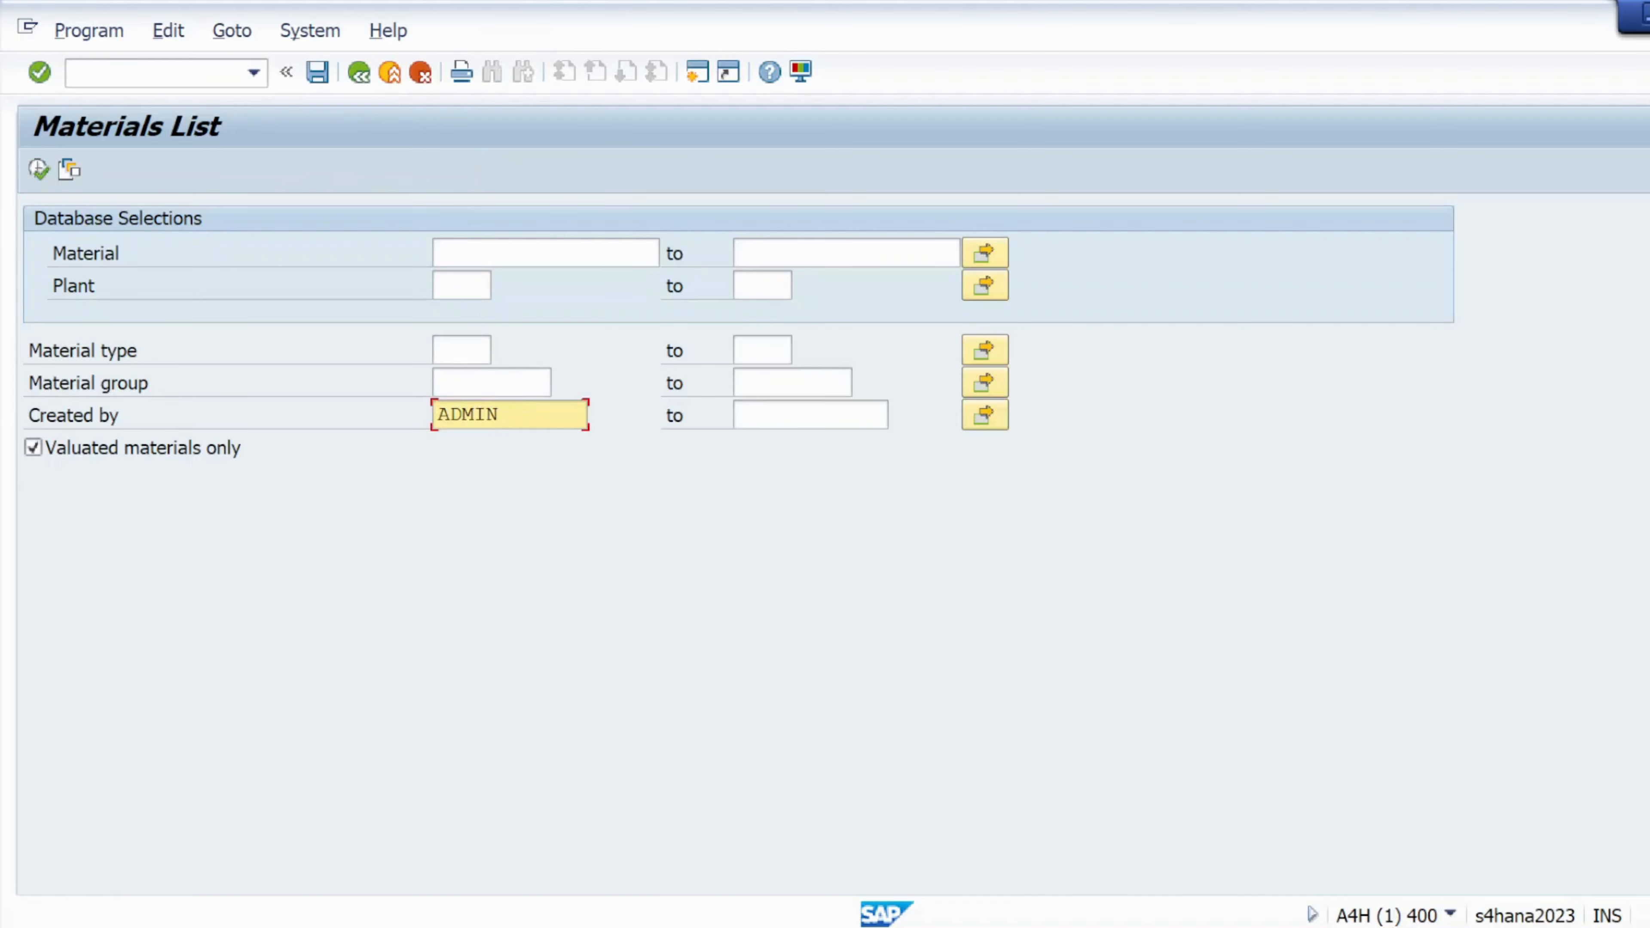
{"action": "key", "text": "BackSpace"}
{"action": "key", "text": "BackSpace"}
{"action": "key", "text": "BackSpace"}
{"action": "key", "text": "BackSpace"}
{"action": "key", "text": "BackSpace"}
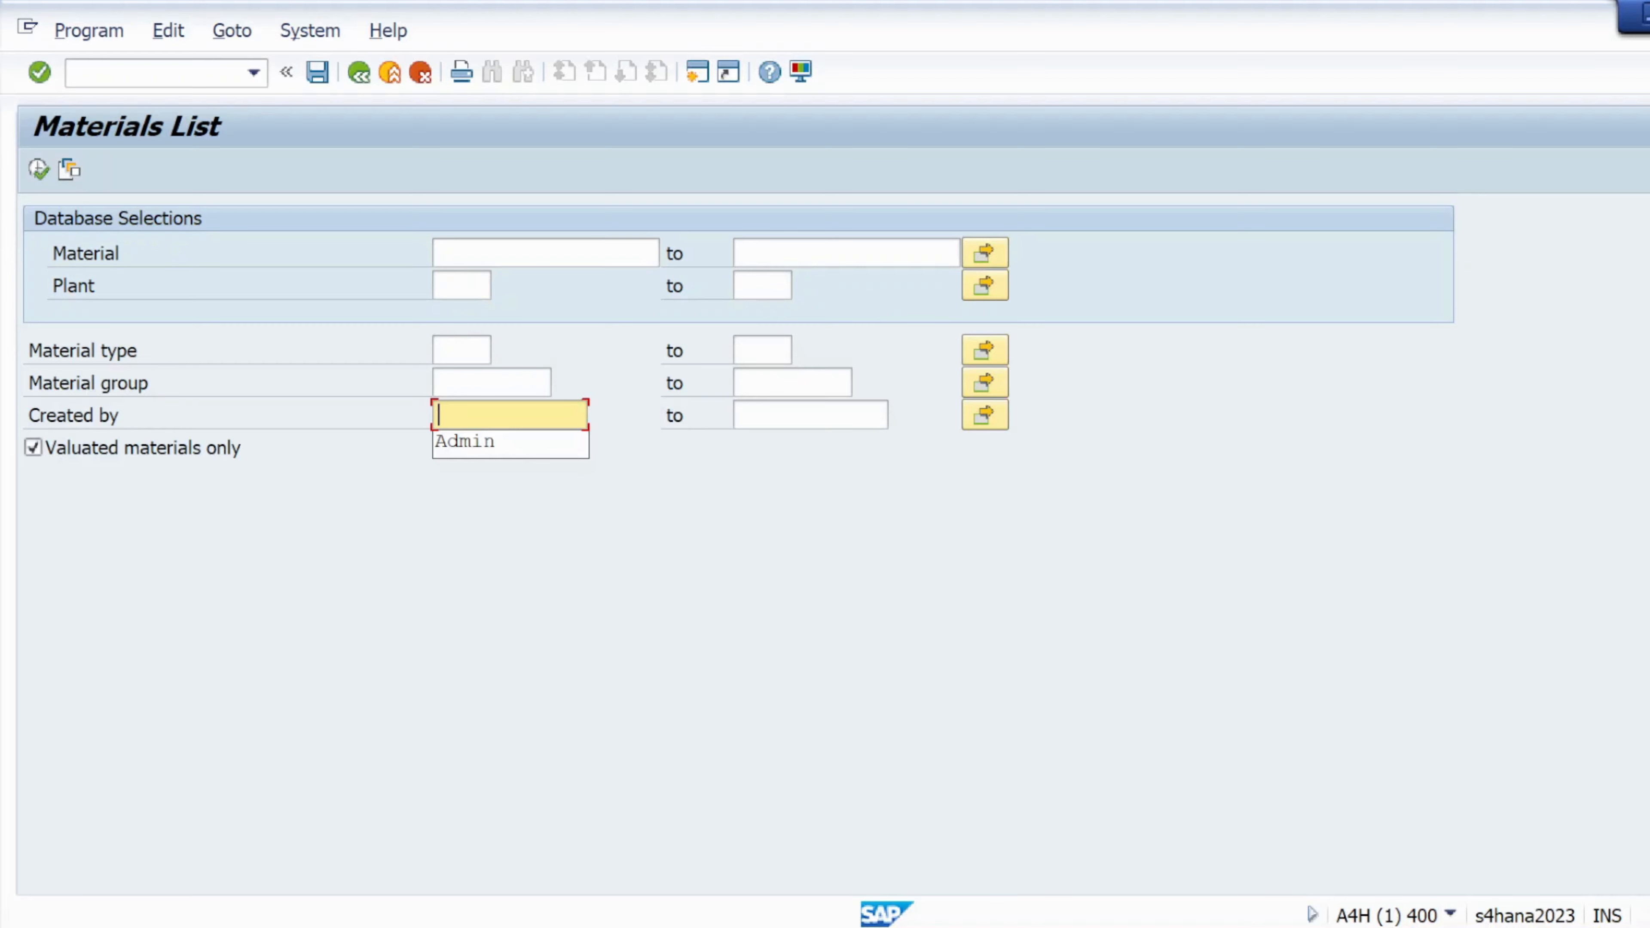
{"action": "left_click", "coordinate": [546, 253]}
{"action": "left_click", "coordinate": [844, 252]}
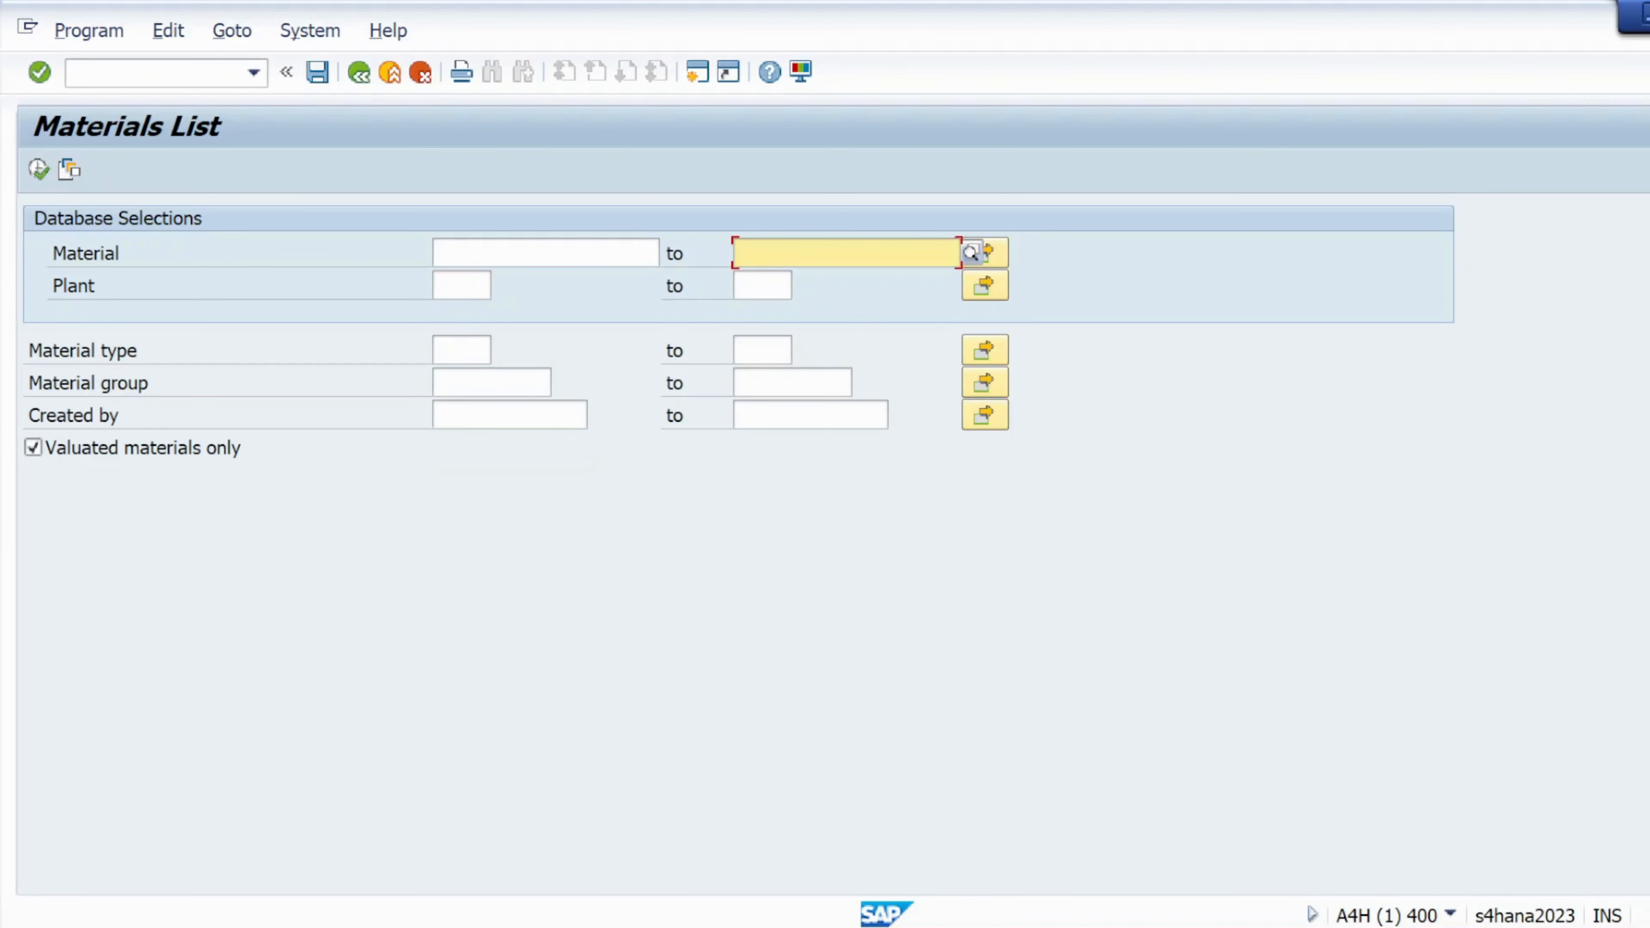
{"action": "key", "text": "shift+Tab"}
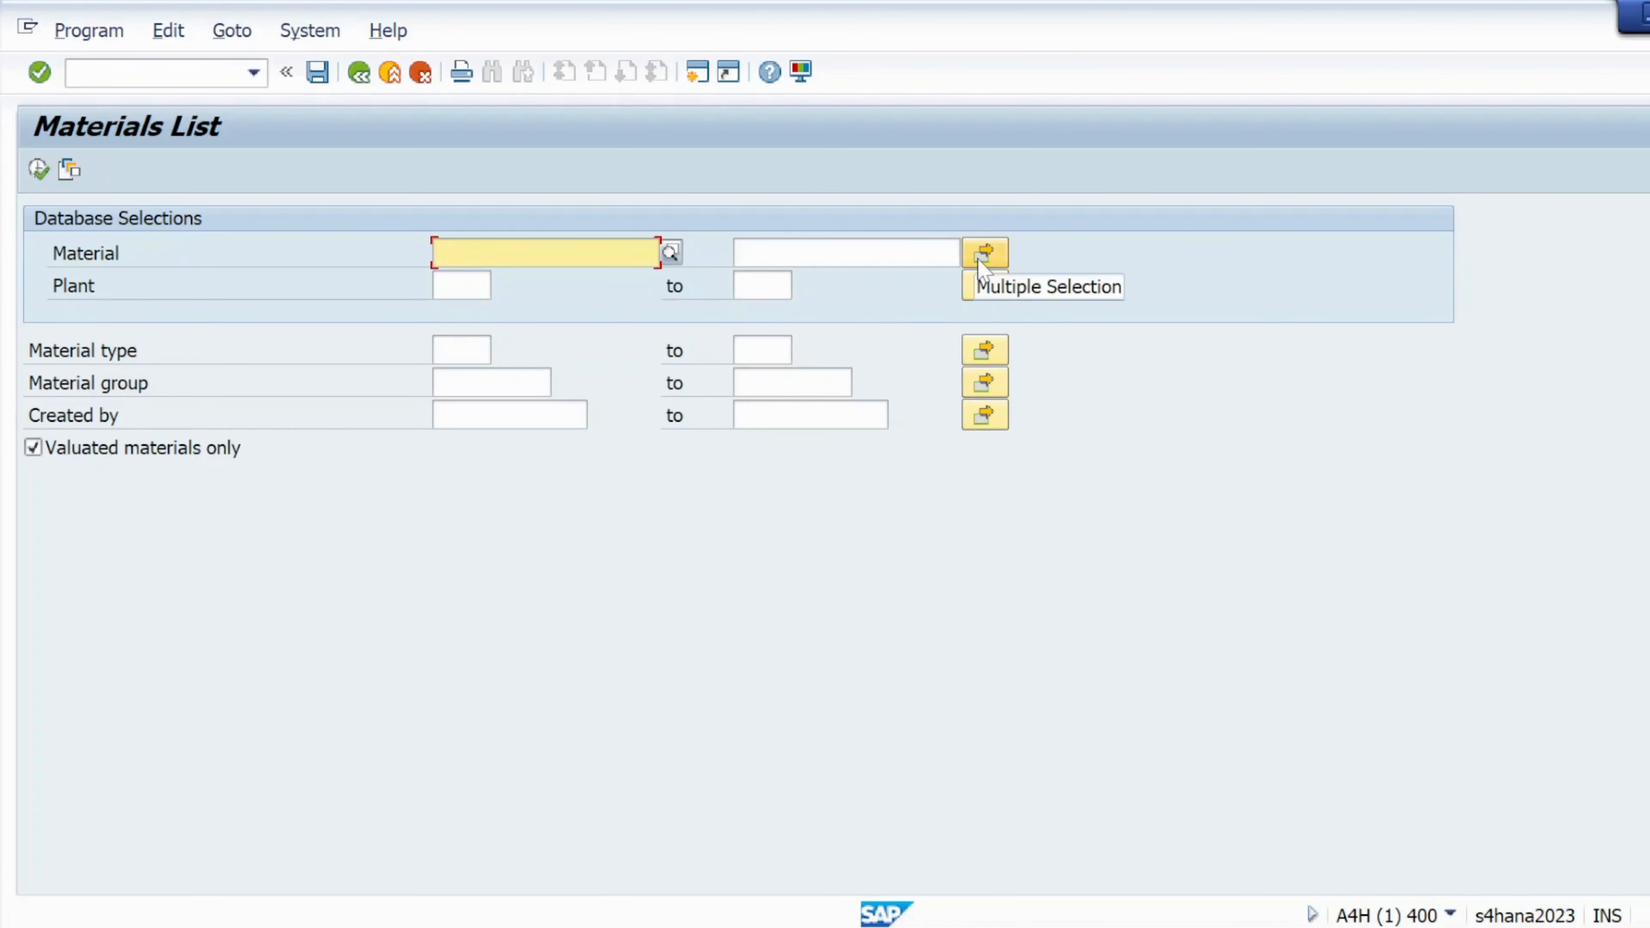
Enter plant KL01 through Multiple Selection and run the list, showing MAT01–MAT04
{"action": "left_click", "coordinate": [994, 289]}
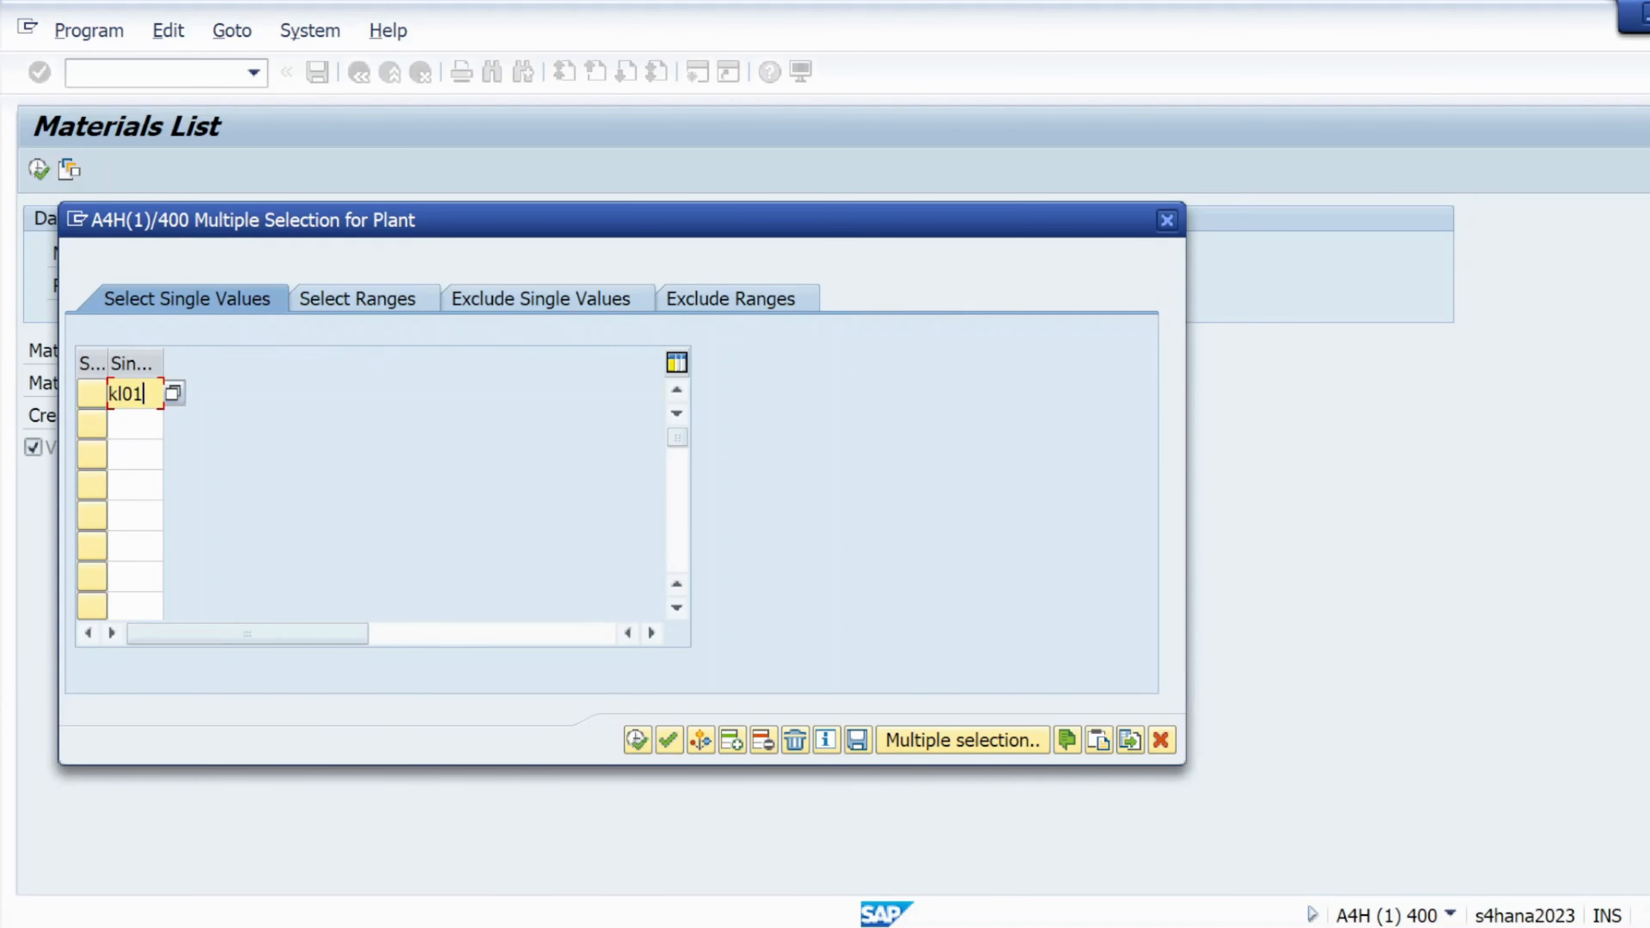
{"action": "key", "text": "Return"}
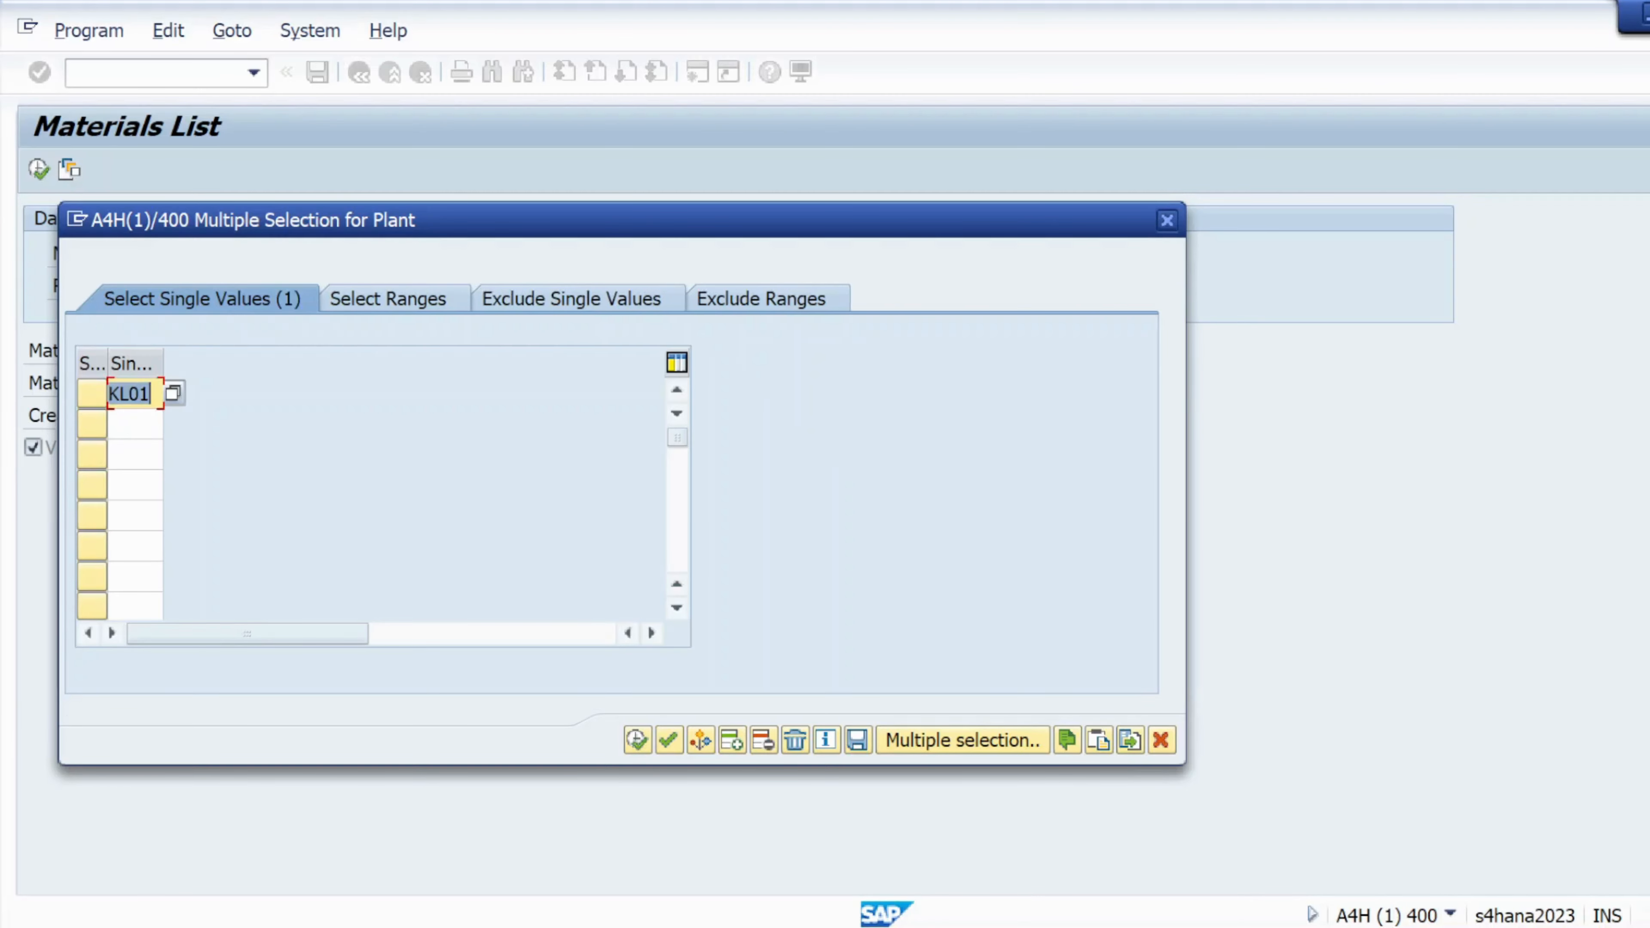
{"action": "left_click", "coordinate": [135, 424]}
{"action": "type", "text": "k"}
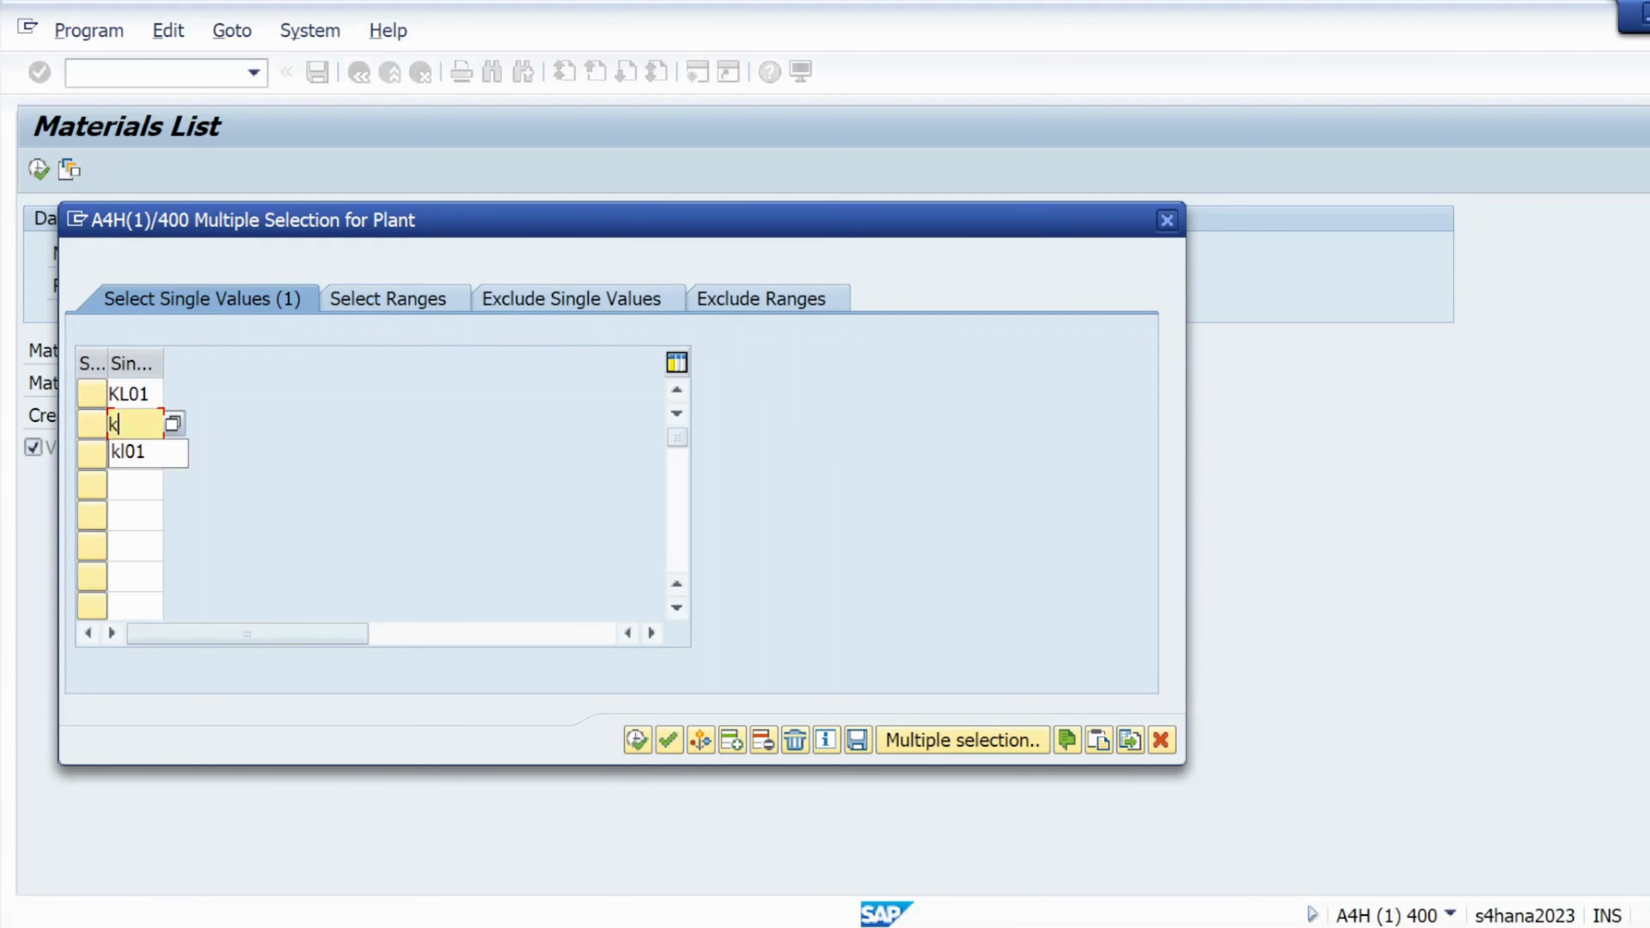
{"action": "type", "text": "l02"}
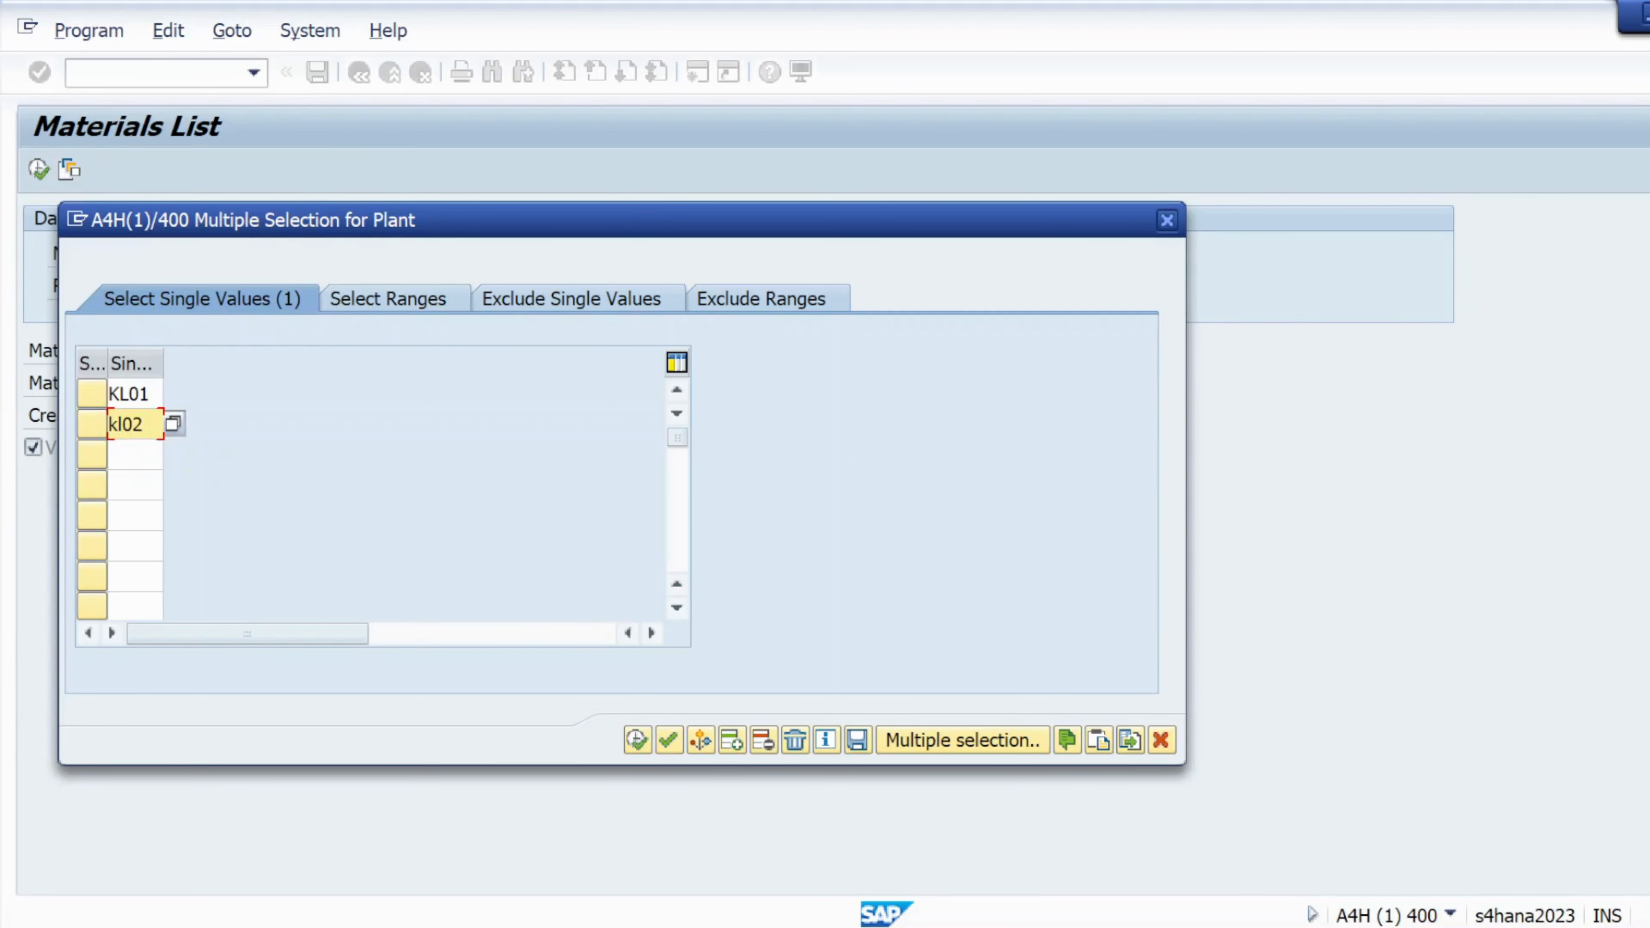
{"action": "left_click", "coordinate": [637, 740]}
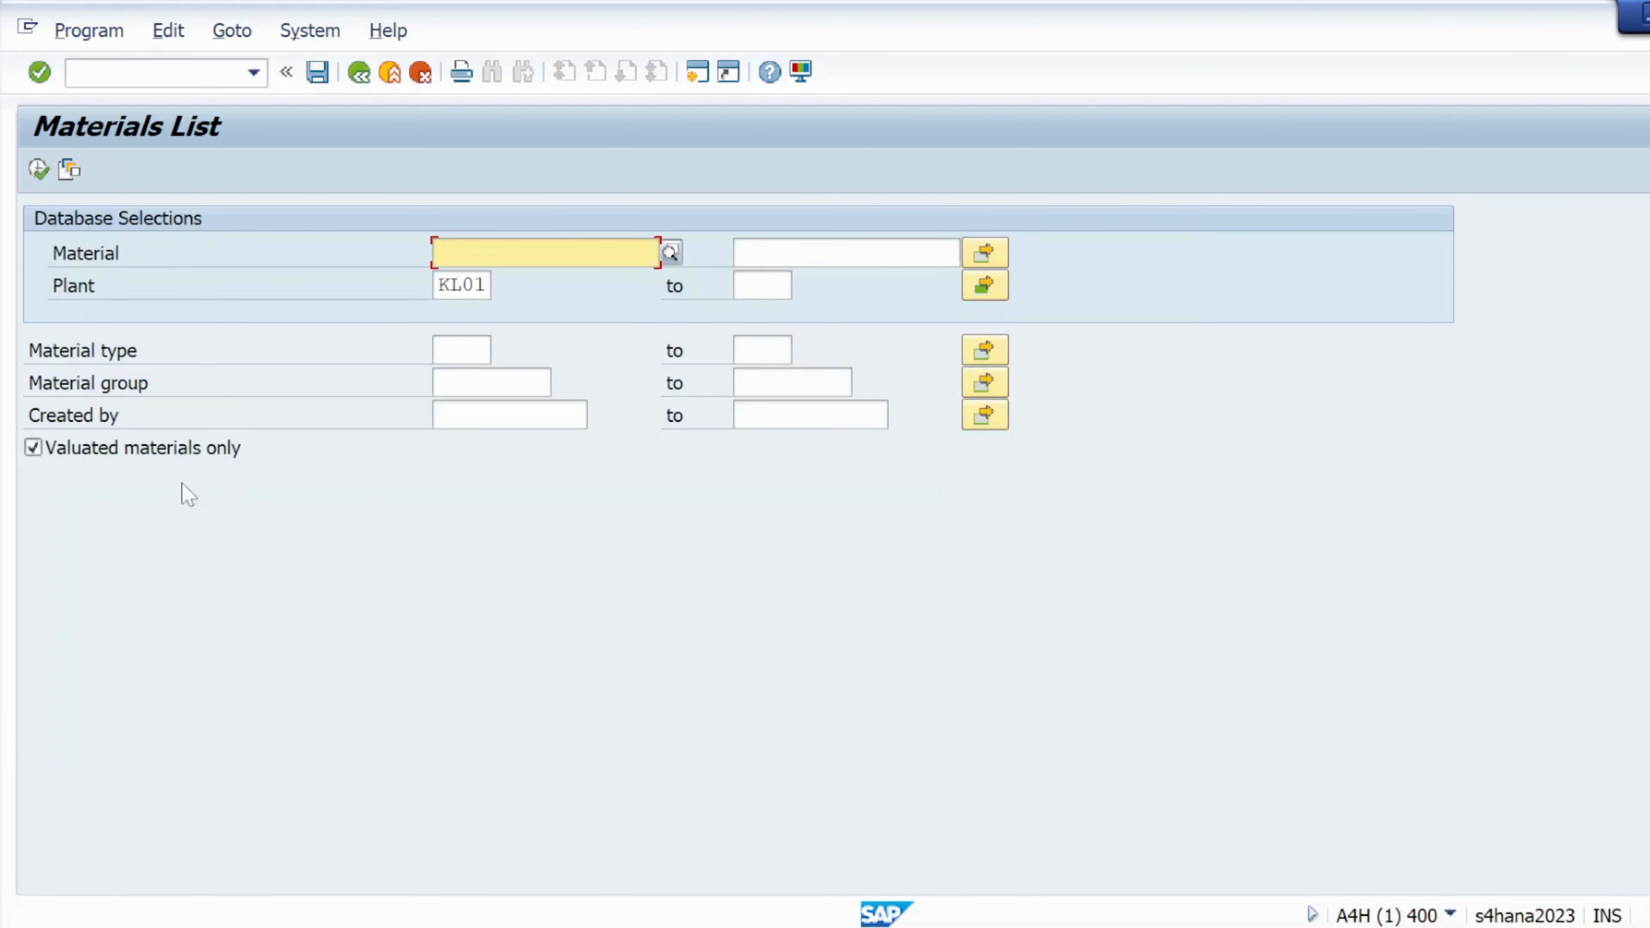
{"action": "left_click", "coordinate": [34, 175]}
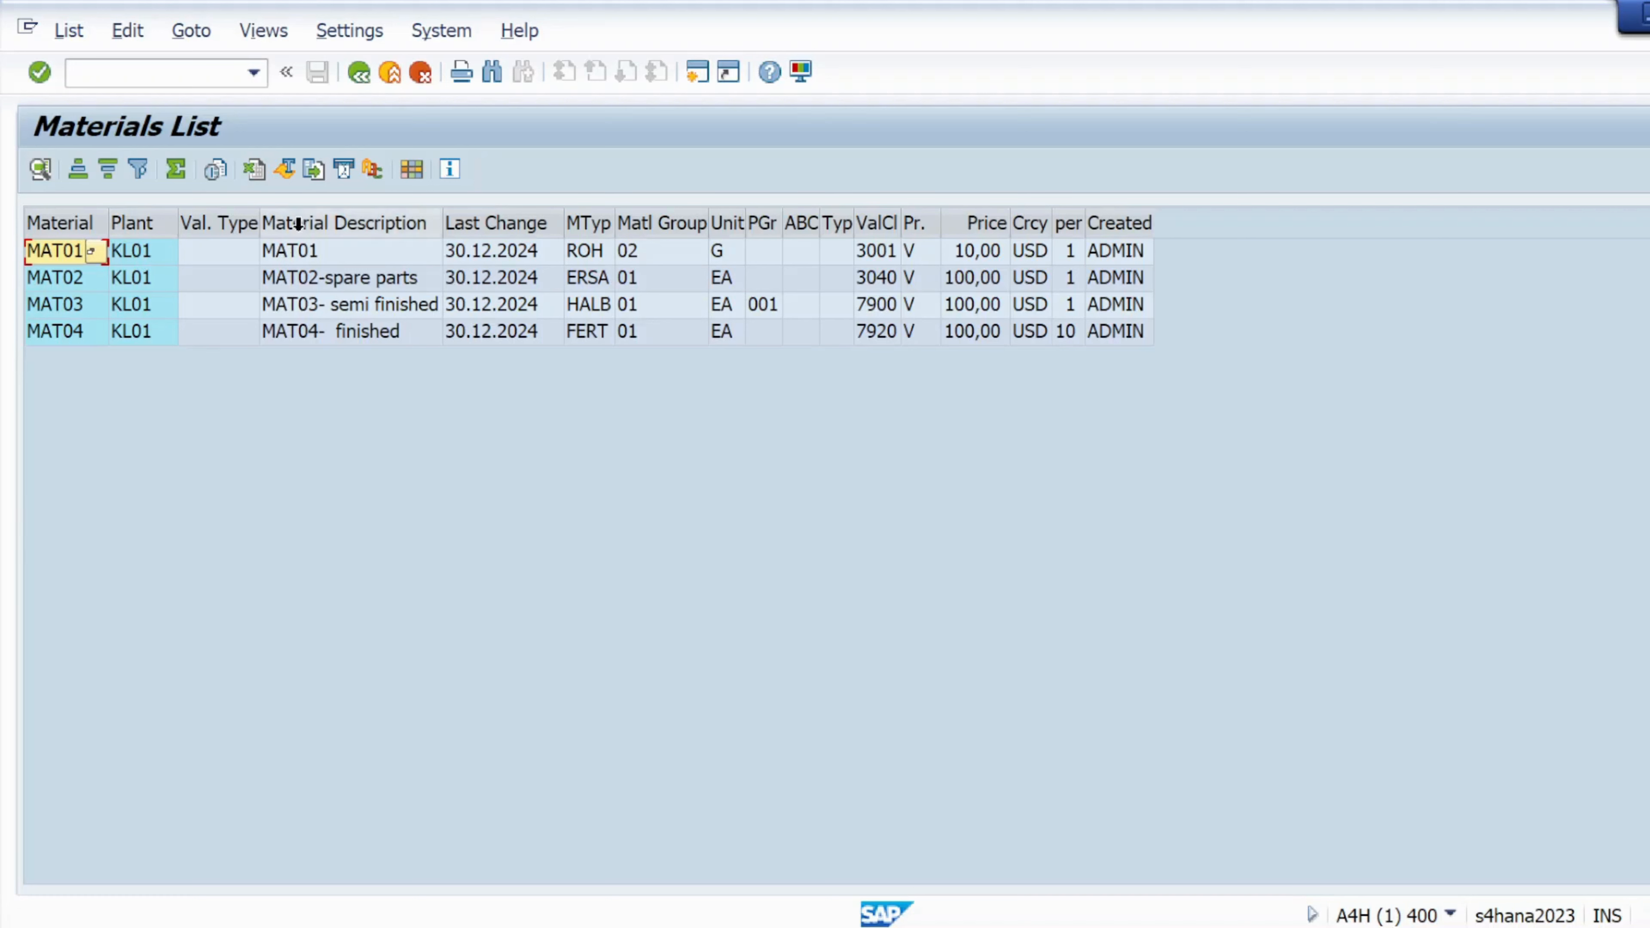
{"action": "left_click", "coordinate": [359, 73]}
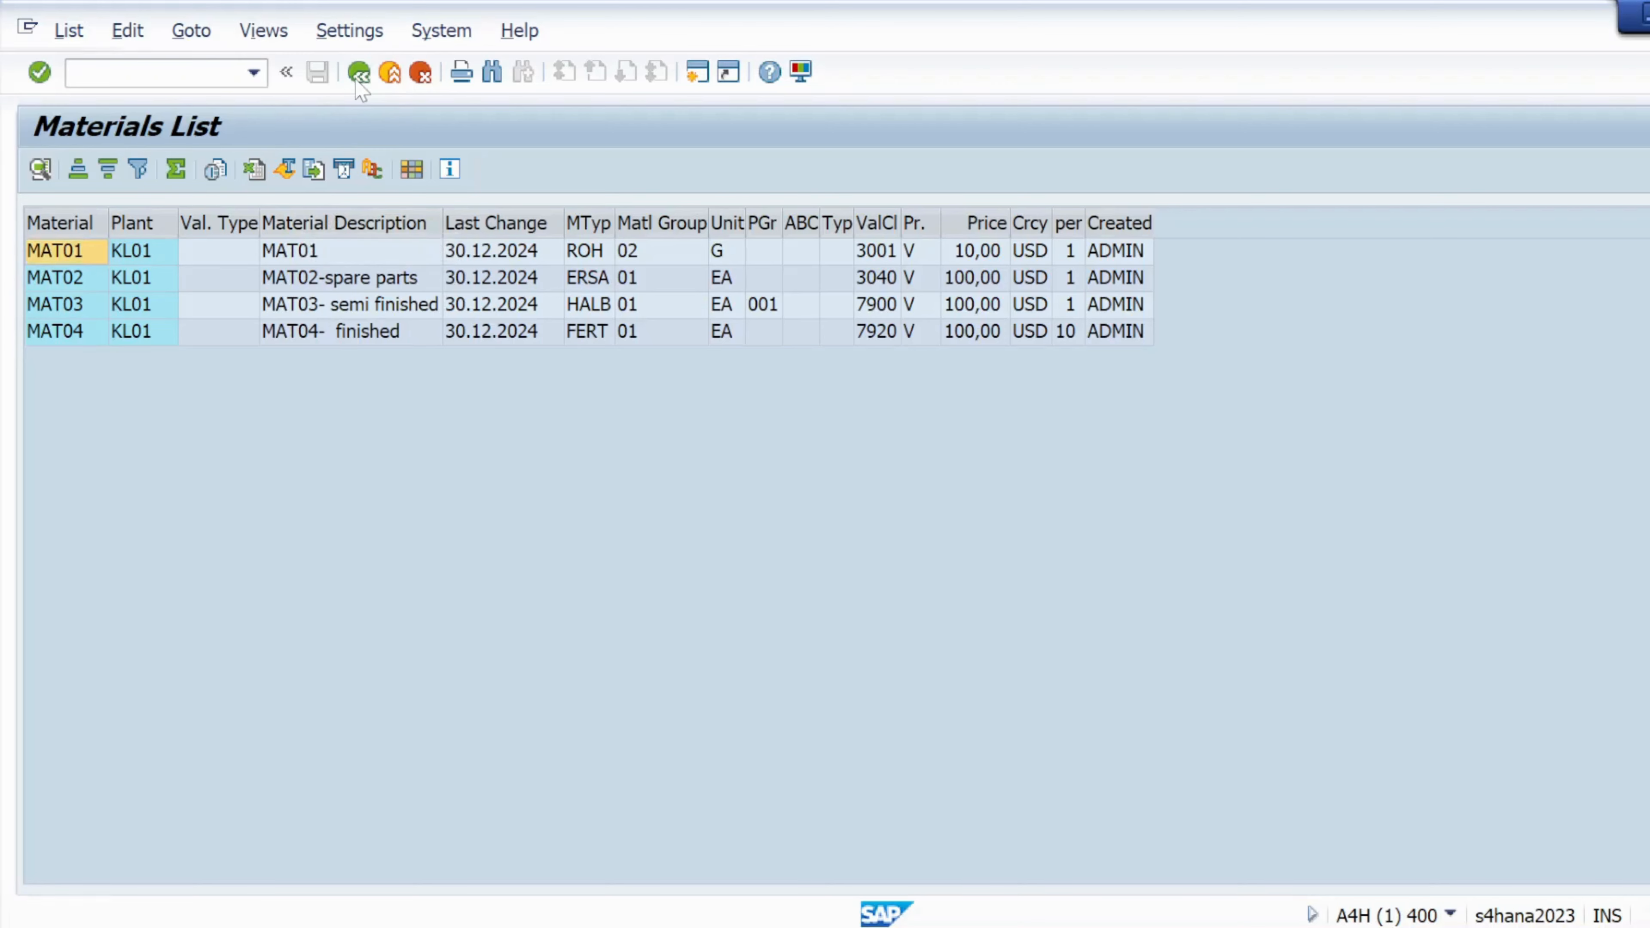
{"action": "left_click", "coordinate": [38, 169]}
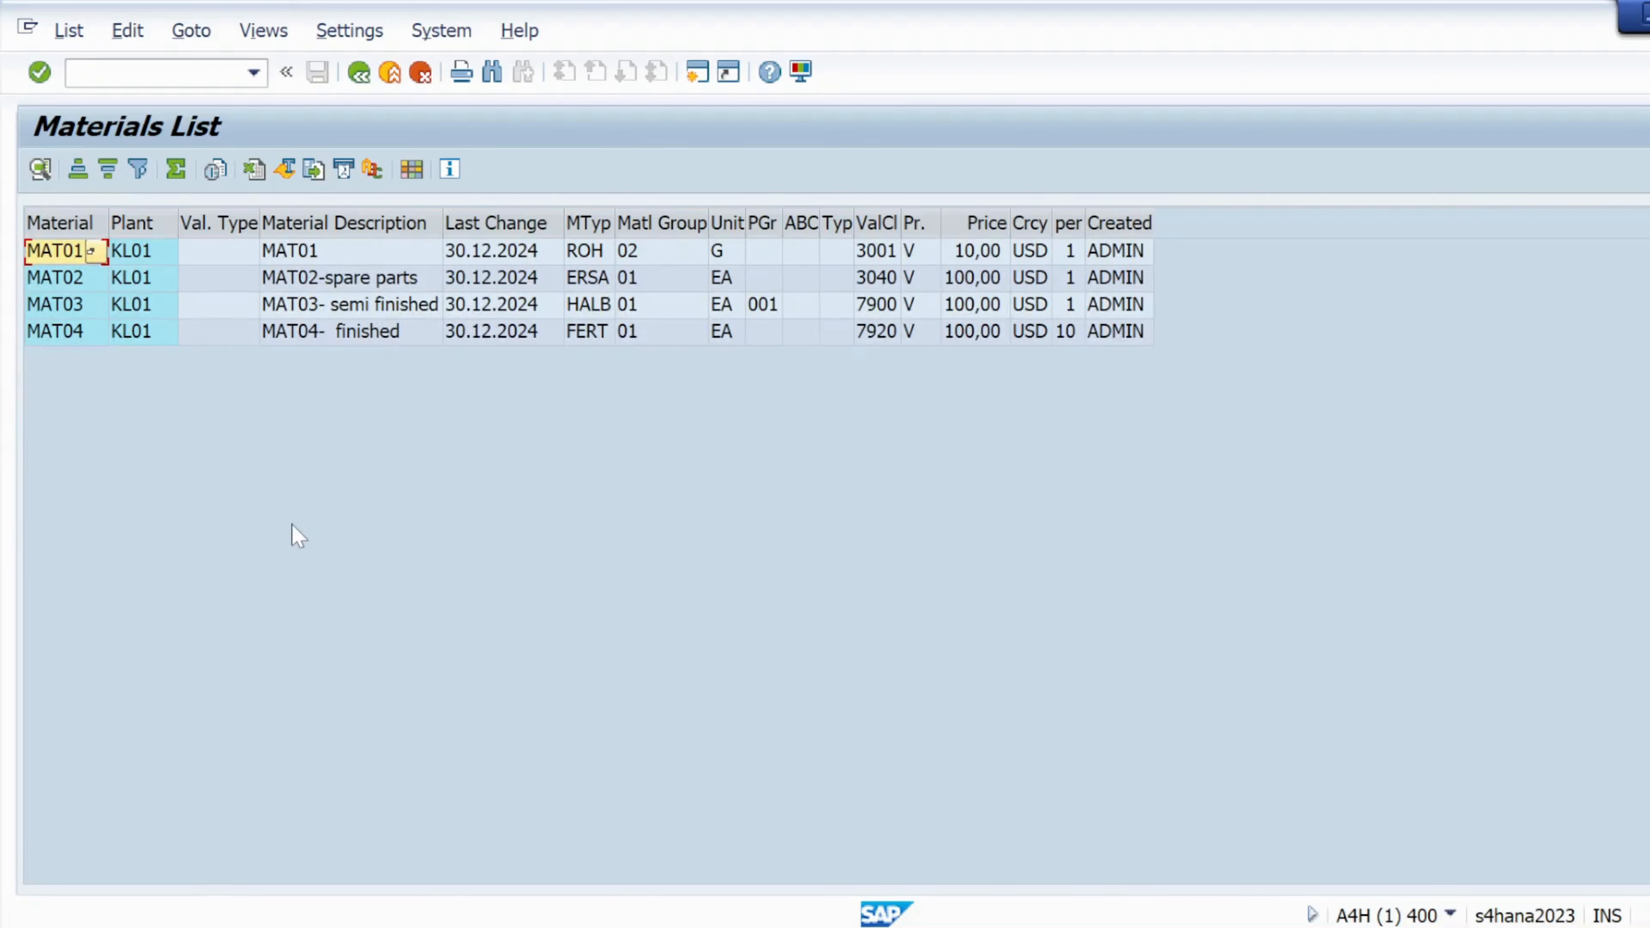
Snip the KL01 materials table (MAT01–MAT04) with Snipping Tool and copy it to the clipboard
{"action": "key", "text": "super"}
{"action": "type", "text": "s"}
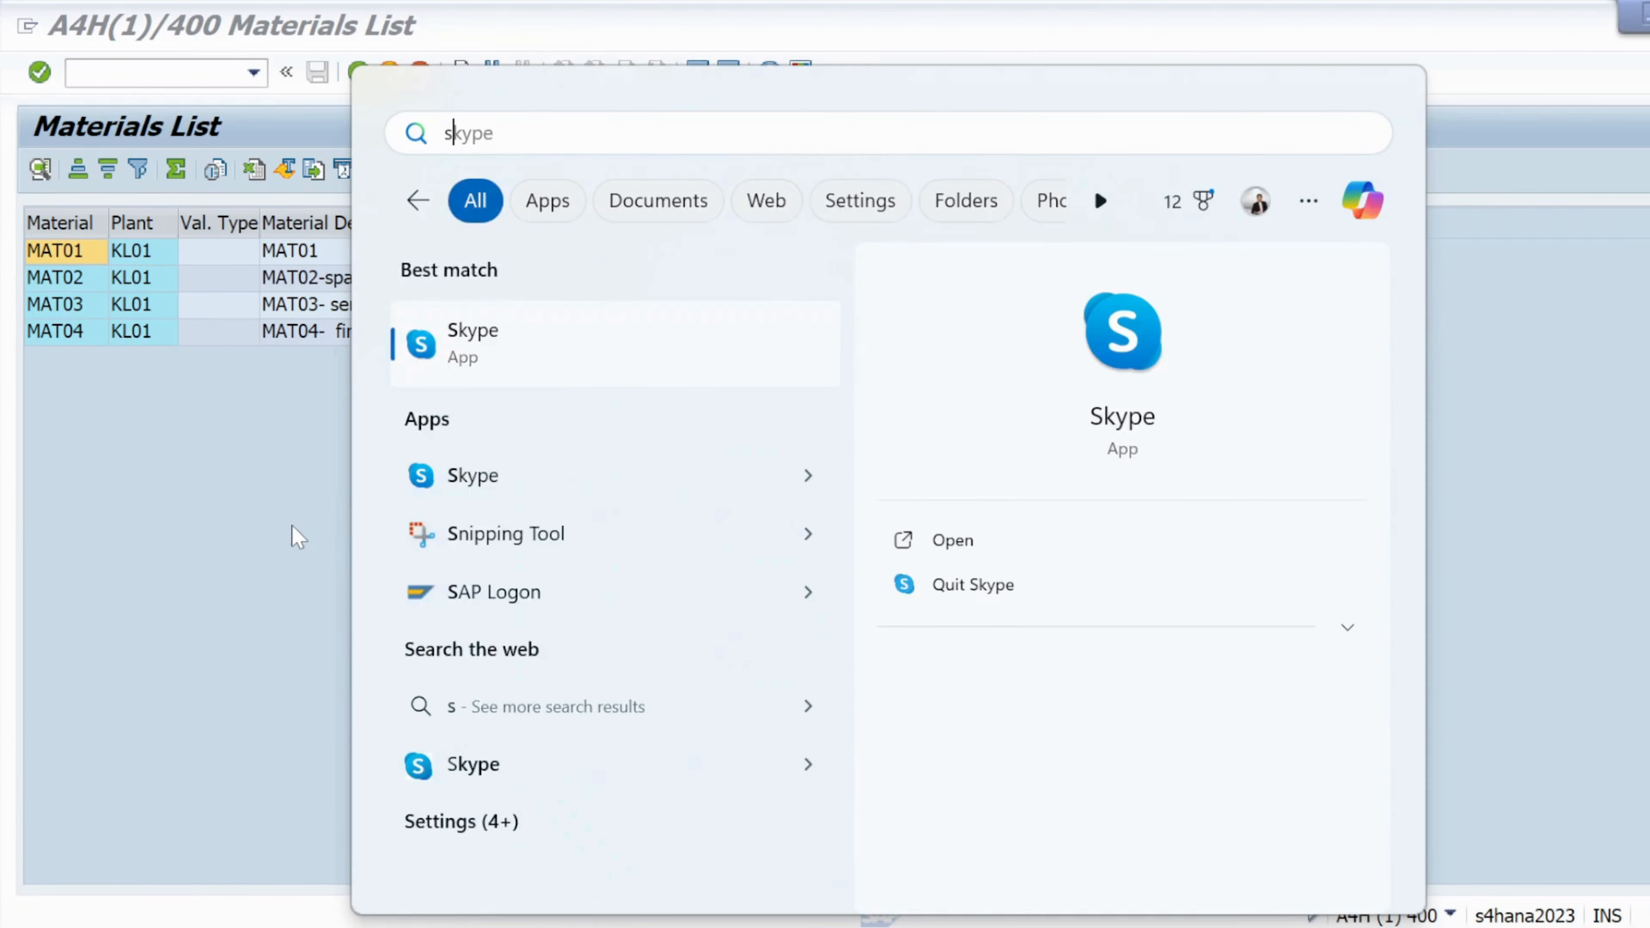
{"action": "left_click", "coordinate": [536, 536]}
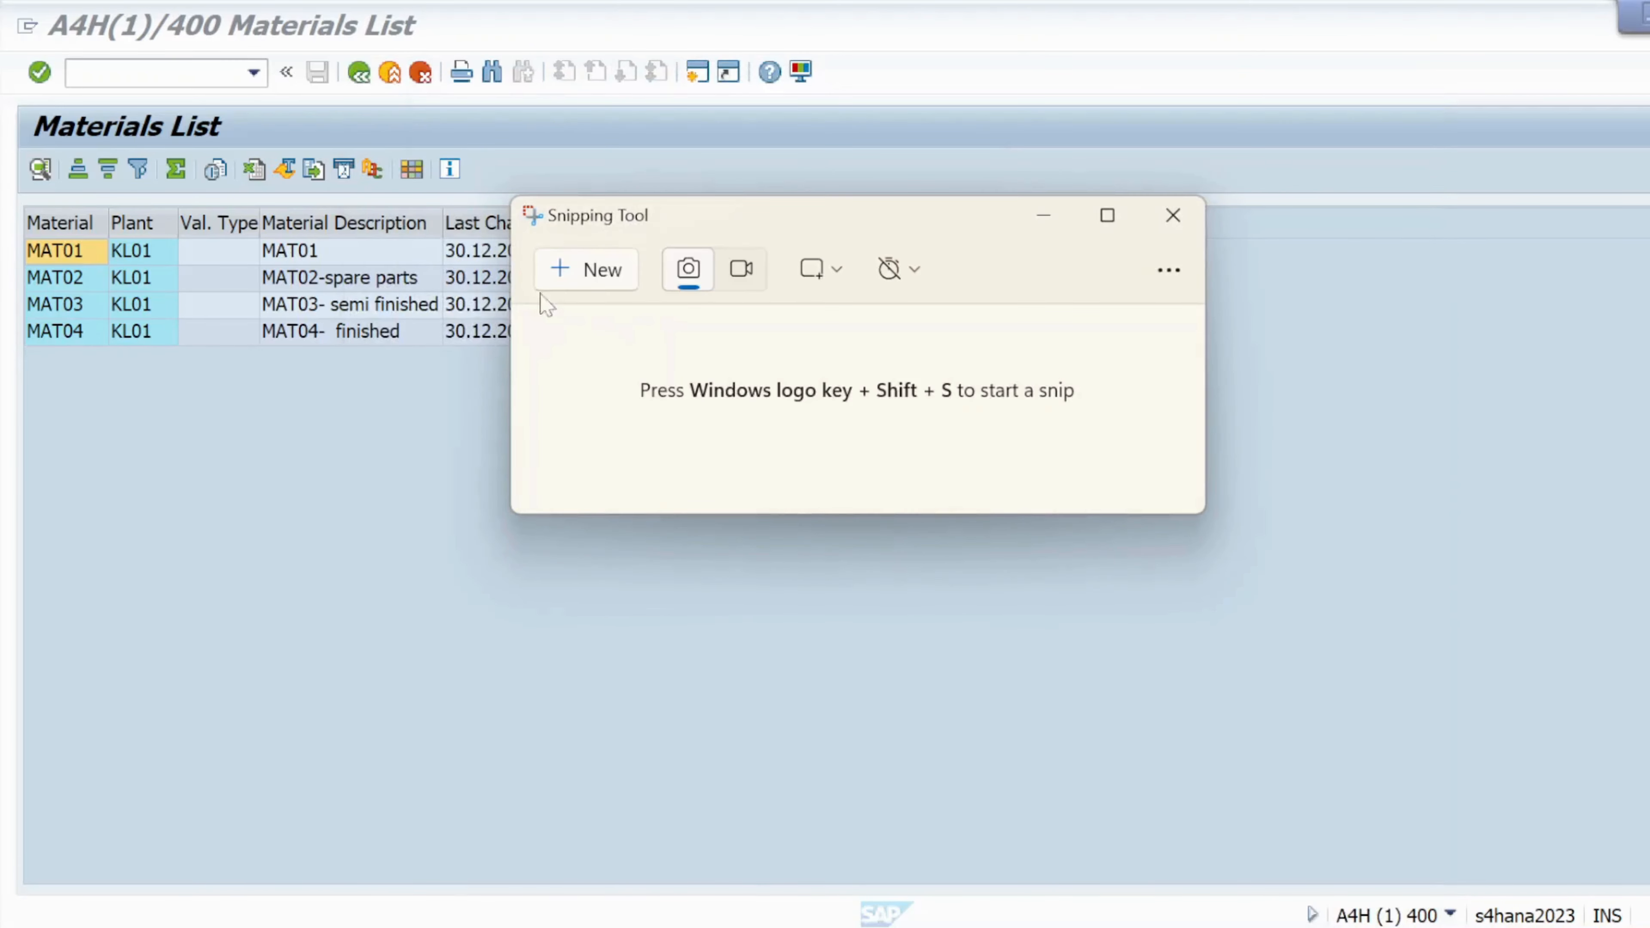
{"action": "left_click", "coordinate": [616, 270]}
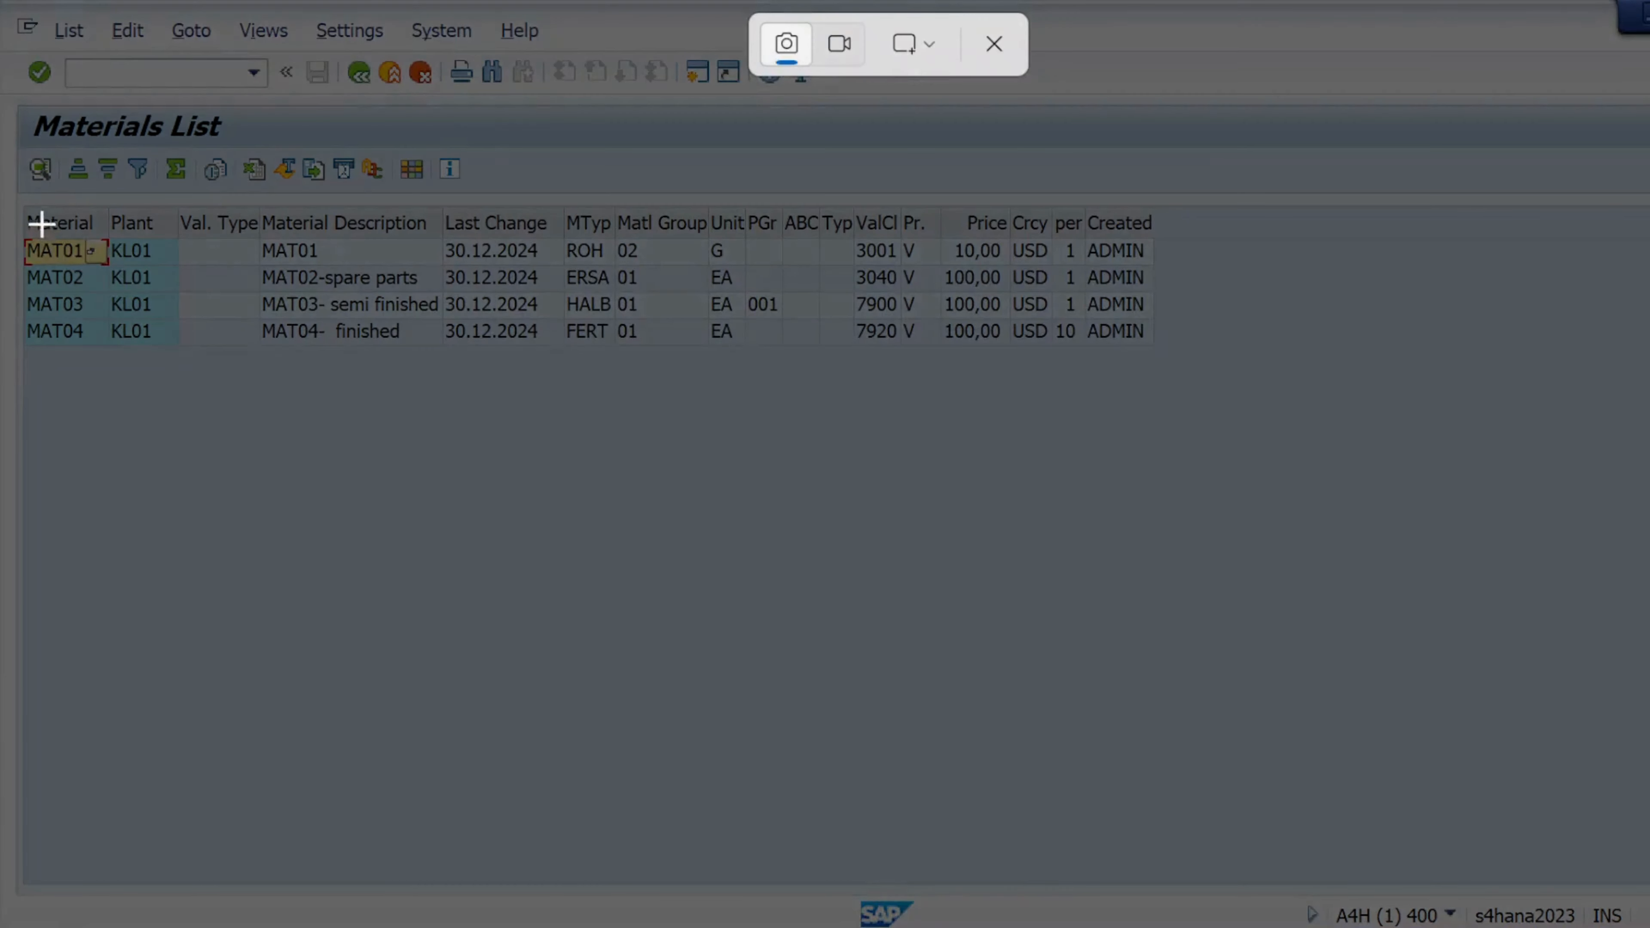
{"action": "left_click_drag", "start_coordinate": [6, 197], "coordinate": [1173, 373]}
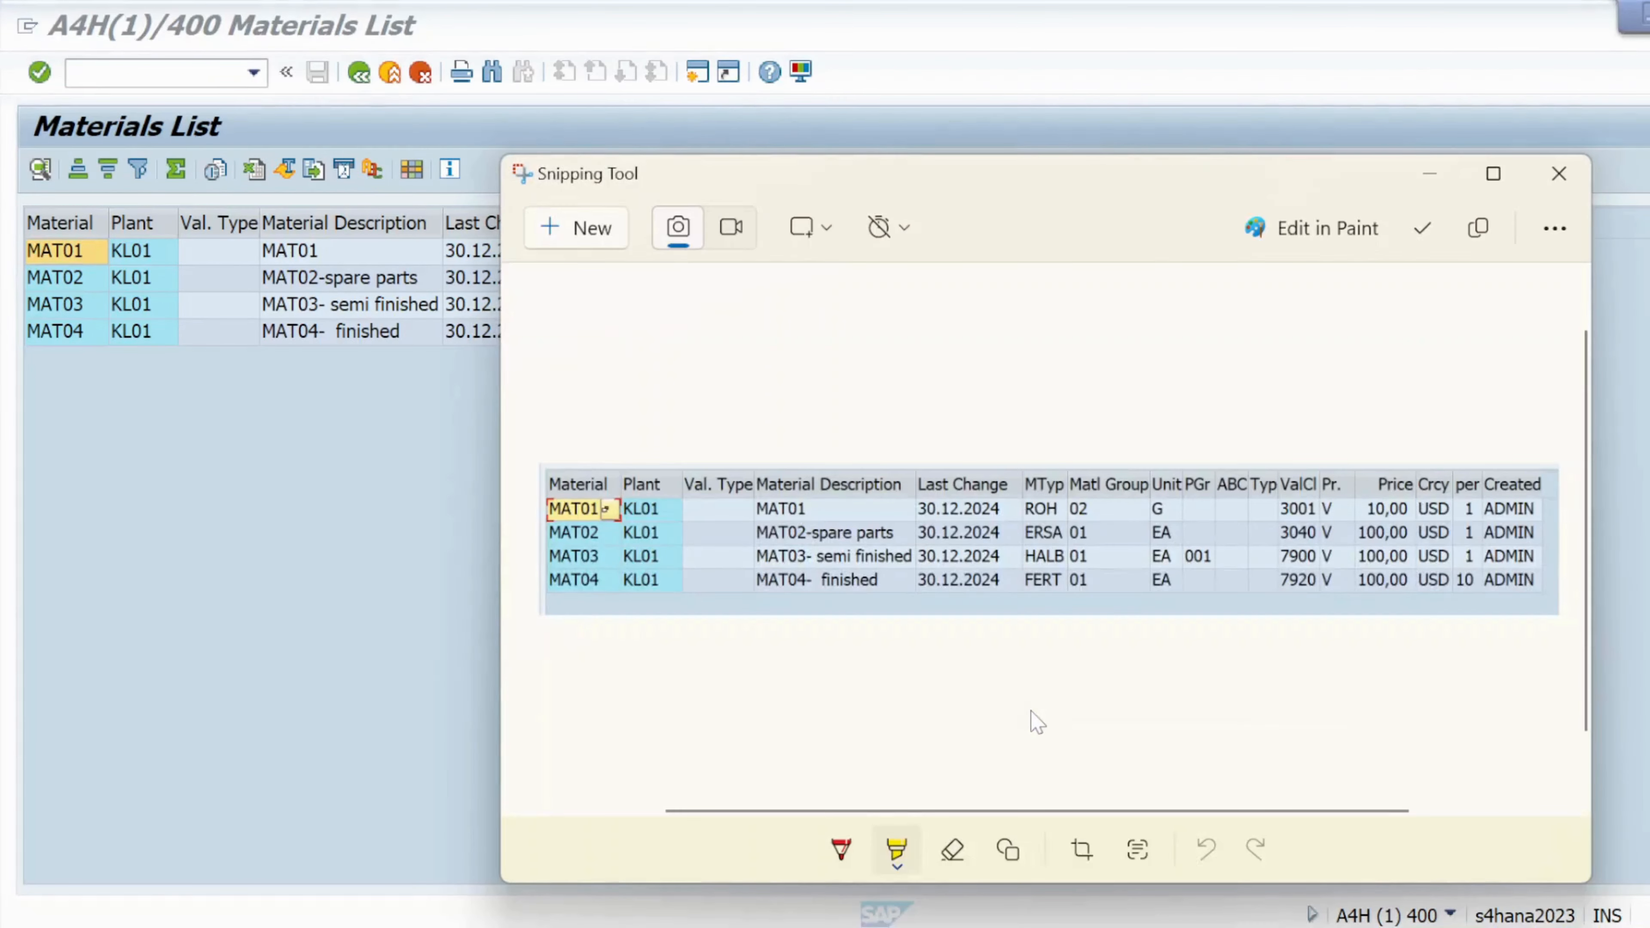
{"action": "left_click", "coordinate": [1488, 239]}
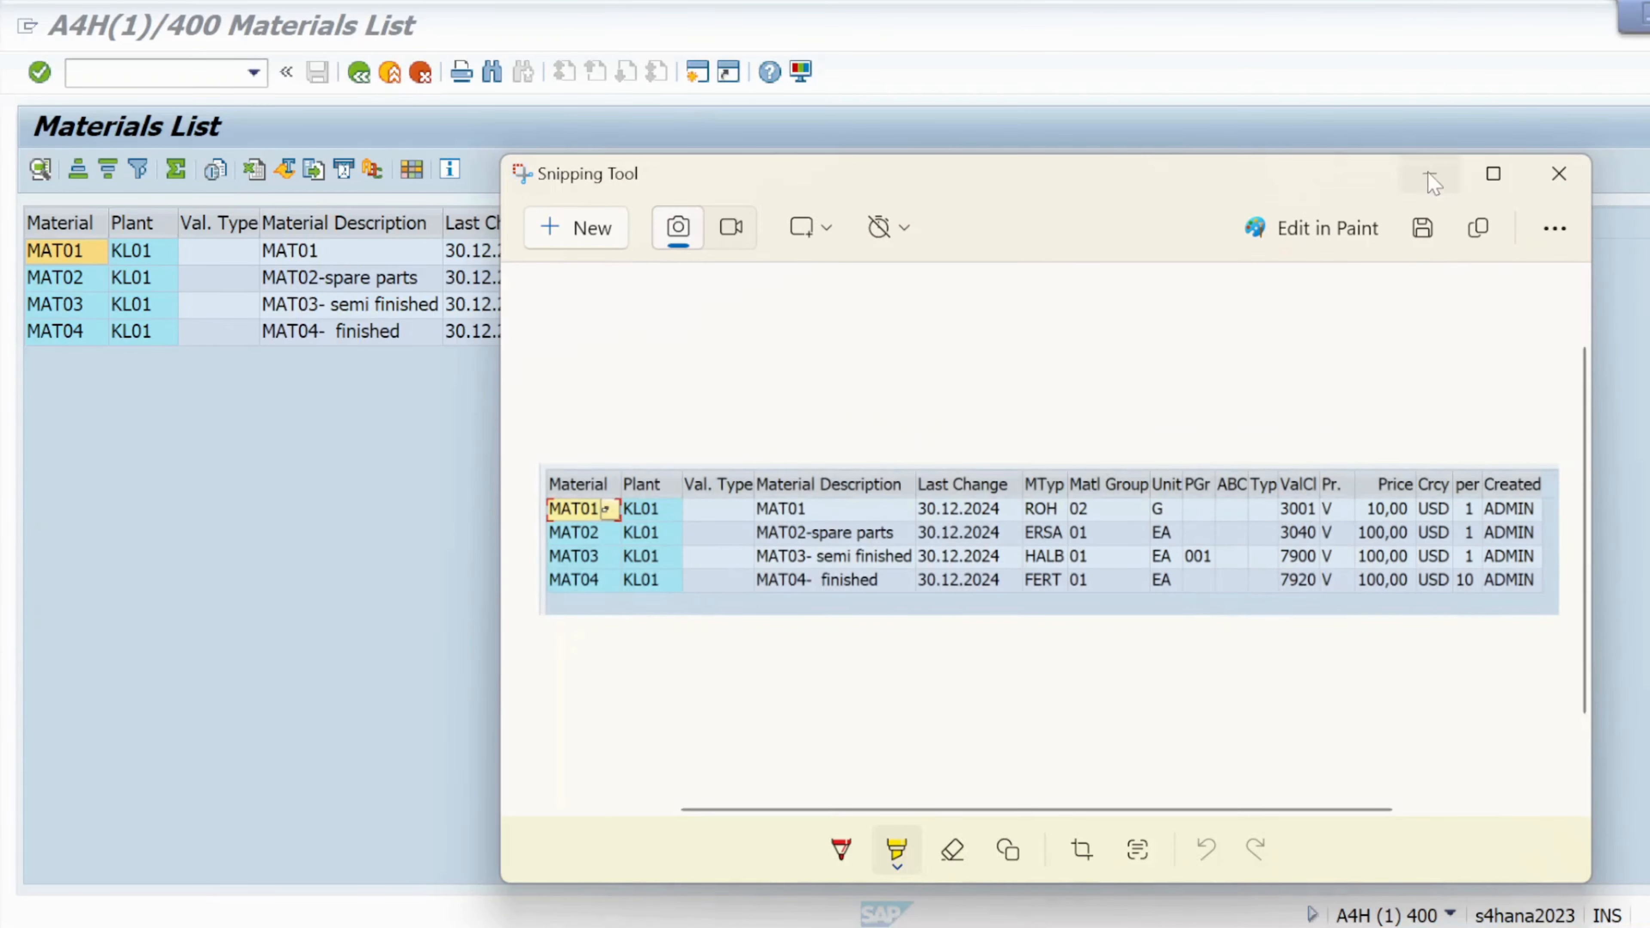
{"action": "left_click", "coordinate": [1432, 184]}
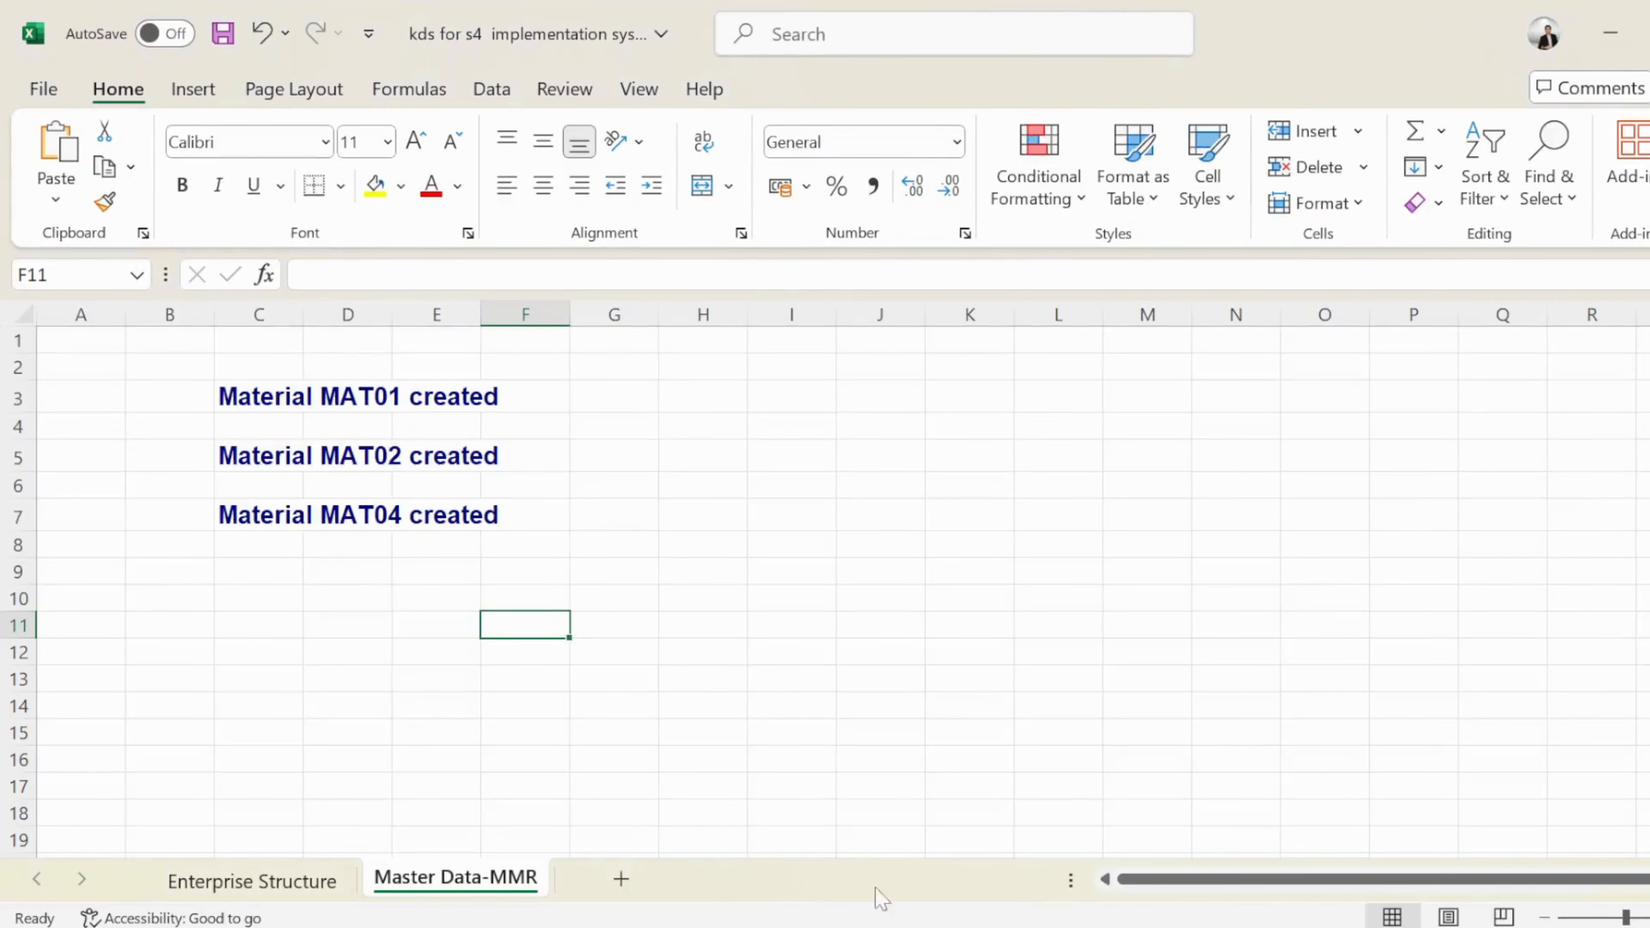
Paste the KL01 materials table snip at cell F10 on the Master Data-MMR sheet
{"action": "left_click", "coordinate": [397, 679]}
{"action": "left_click", "coordinate": [498, 597]}
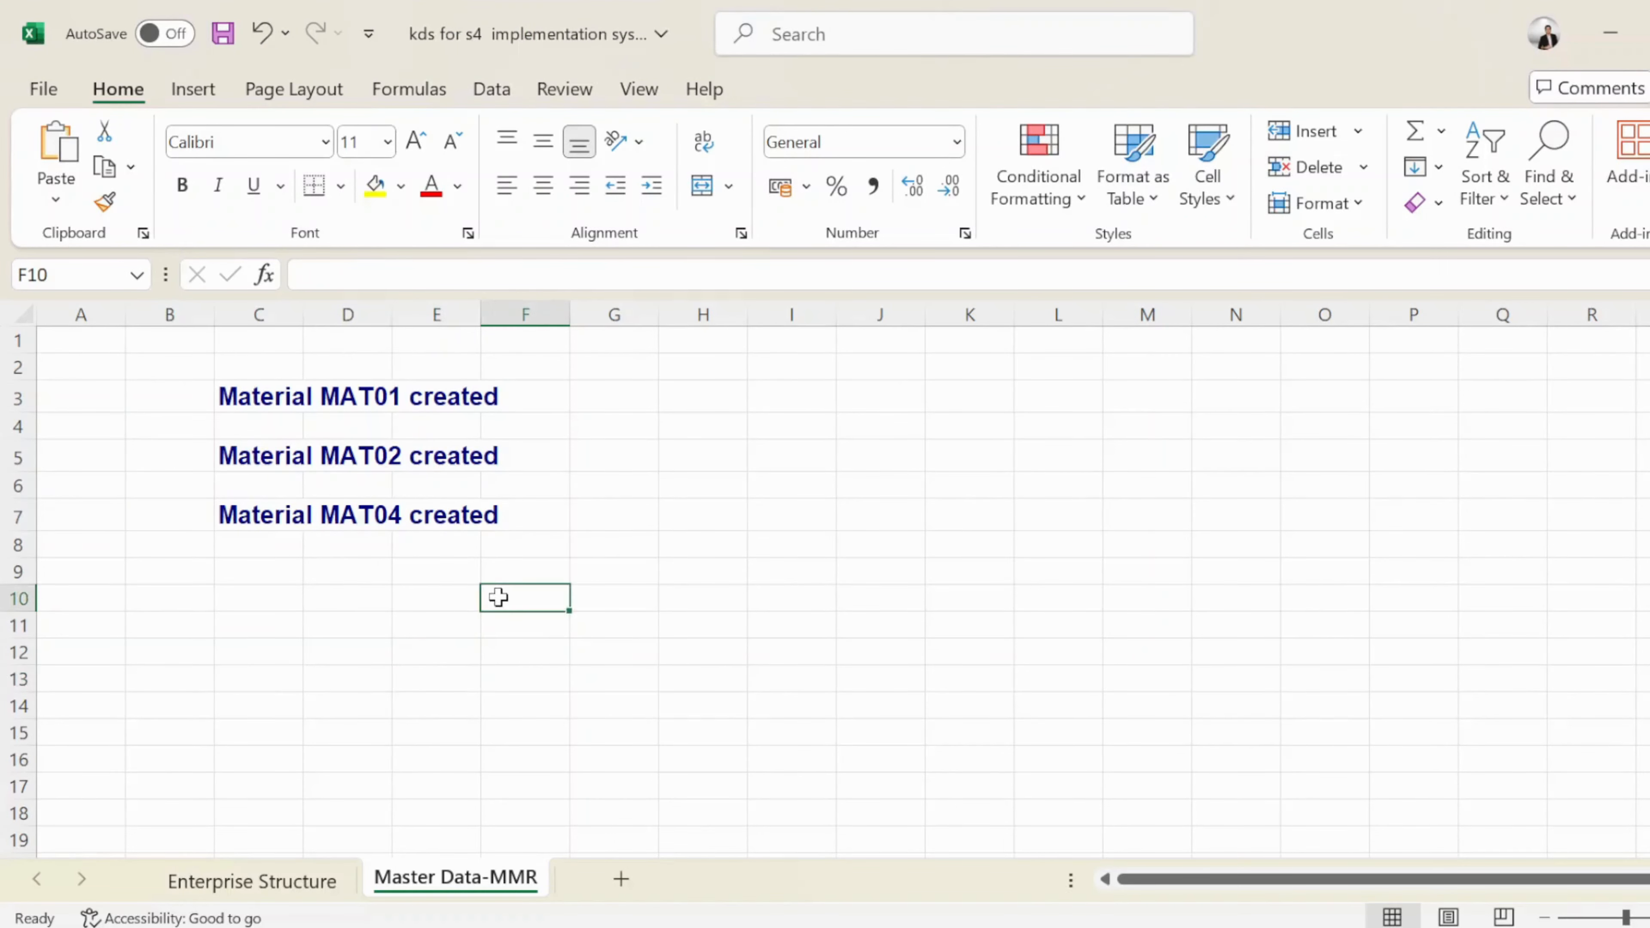
{"action": "key", "text": "ctrl+v"}
{"action": "left_click", "coordinate": [753, 527]}
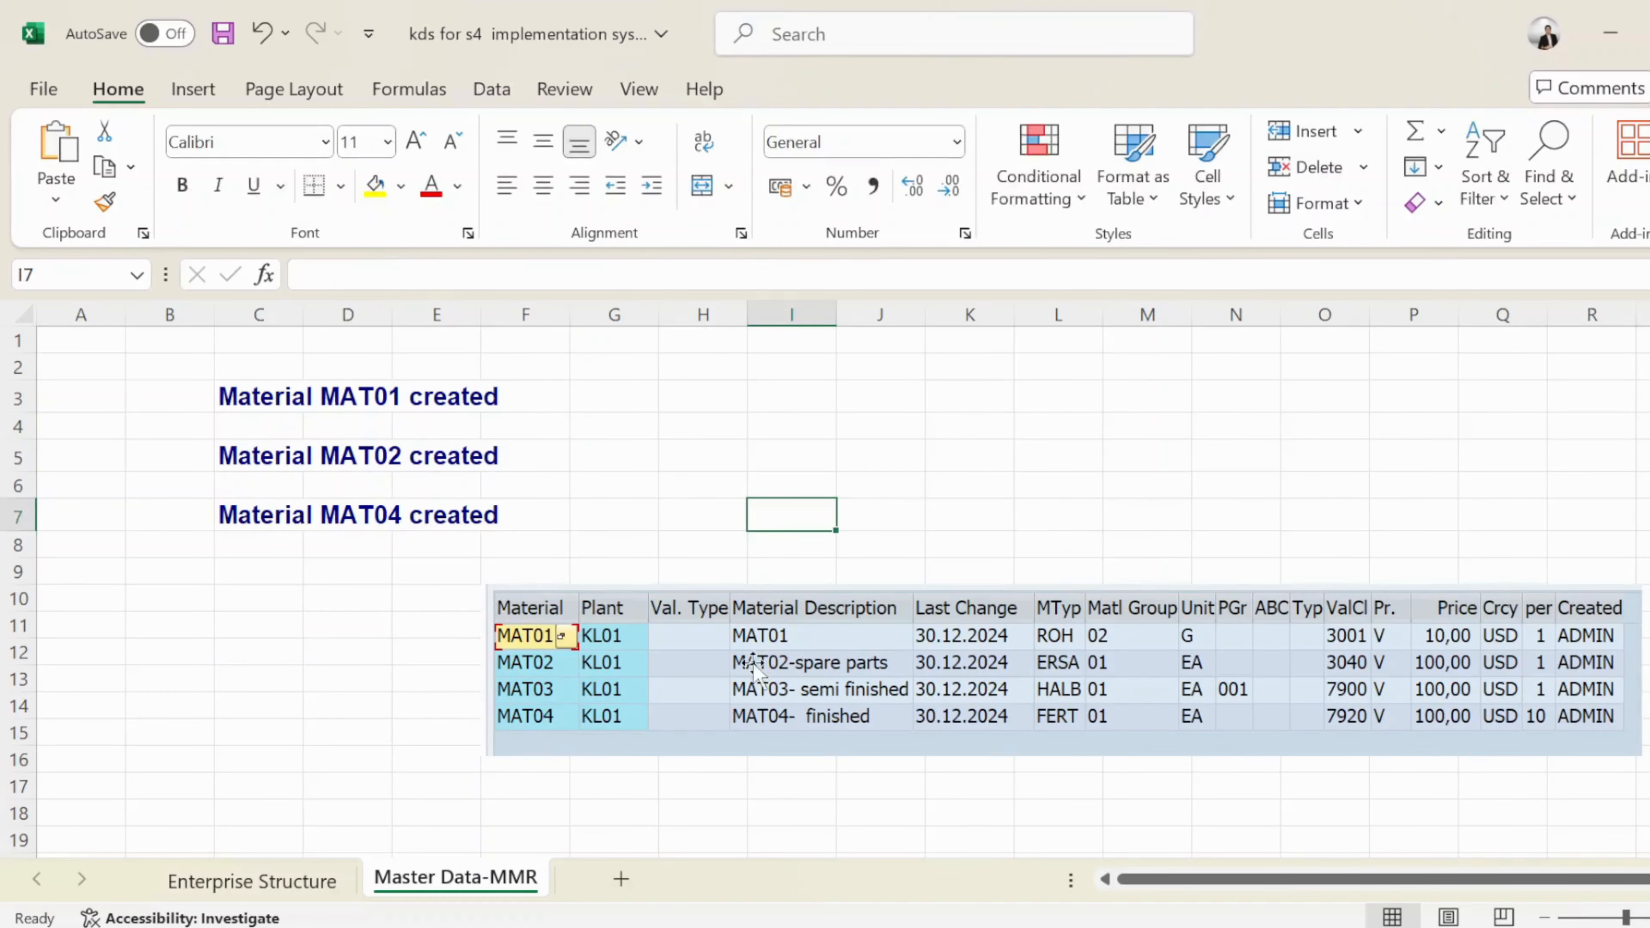
Check the pasted snip on the sheet, then return to the SAP Materials List
{"action": "scroll", "coordinate": [700, 733], "scroll_direction": "down", "scroll_amount": 2}
{"action": "scroll", "coordinate": [755, 665], "scroll_direction": "down", "scroll_amount": 1}
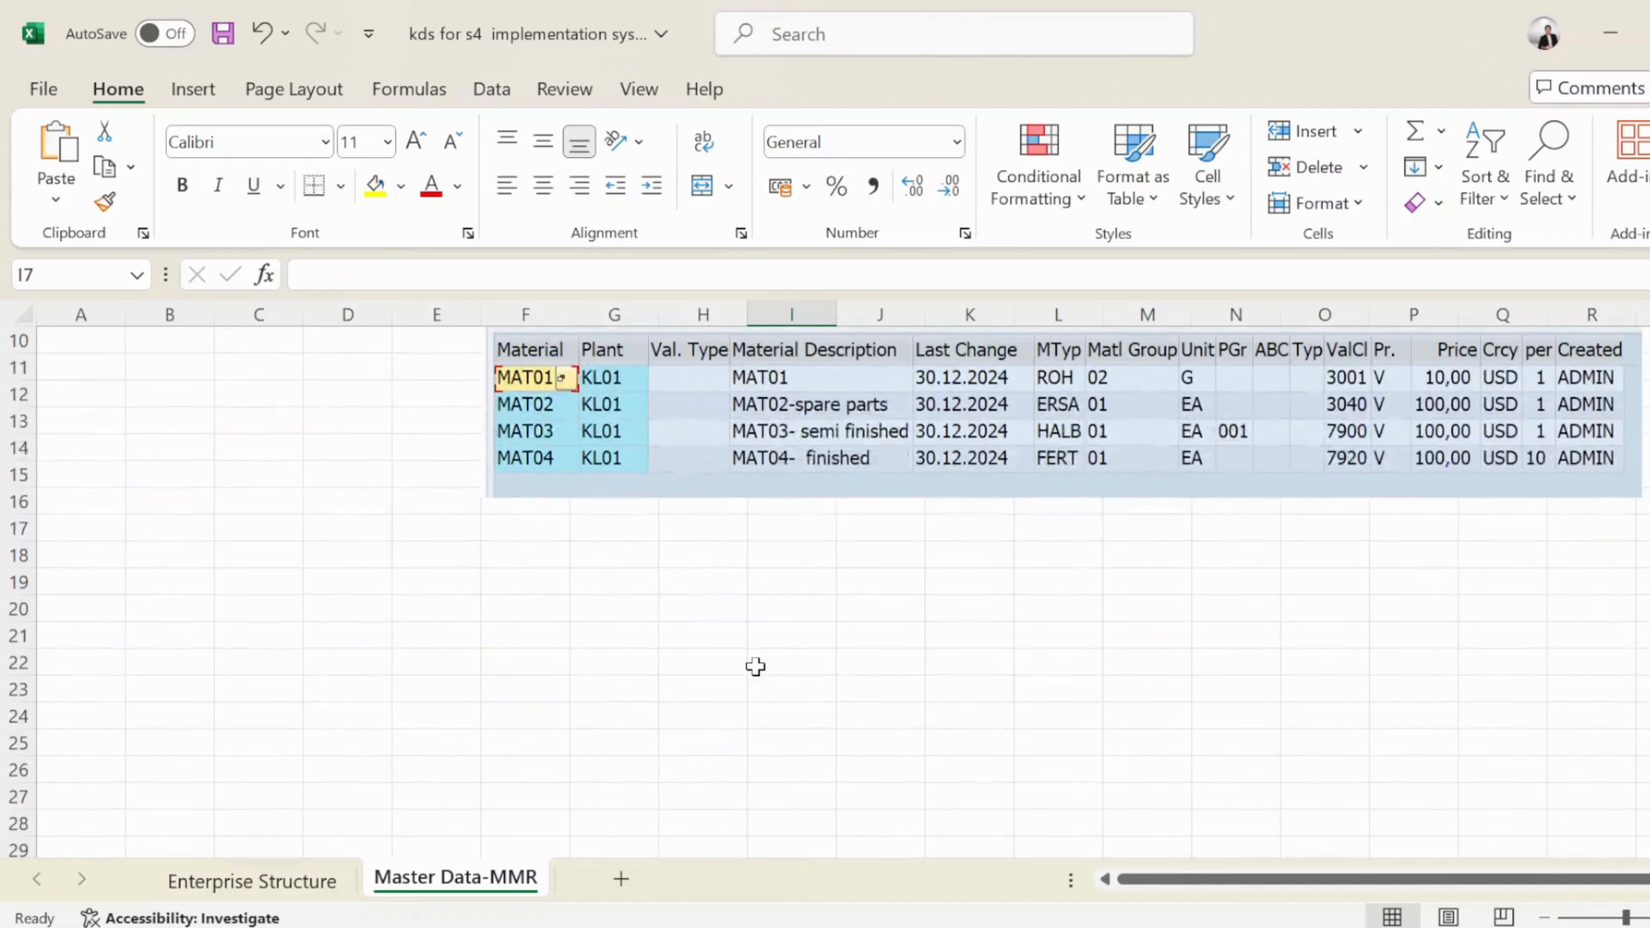
{"action": "scroll", "coordinate": [662, 691], "scroll_direction": "down", "scroll_amount": 1}
{"action": "scroll", "coordinate": [669, 697], "scroll_direction": "up", "scroll_amount": 2}
{"action": "scroll", "coordinate": [670, 699], "scroll_direction": "up", "scroll_amount": 2}
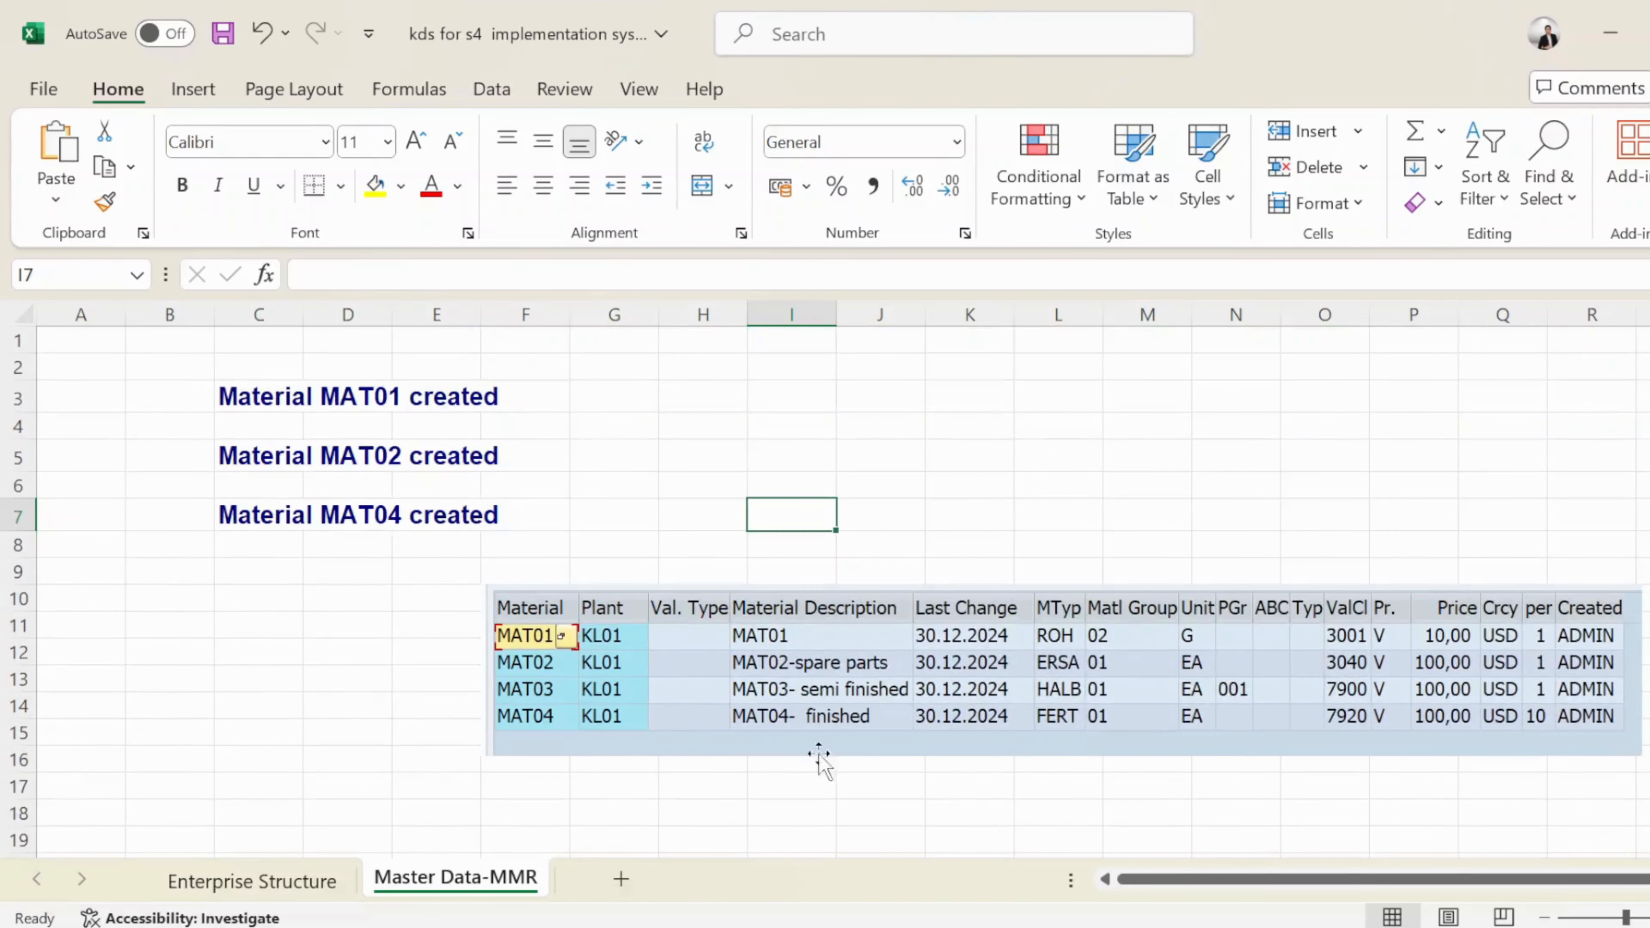
{"action": "mouse_move", "coordinate": [961, 926]}
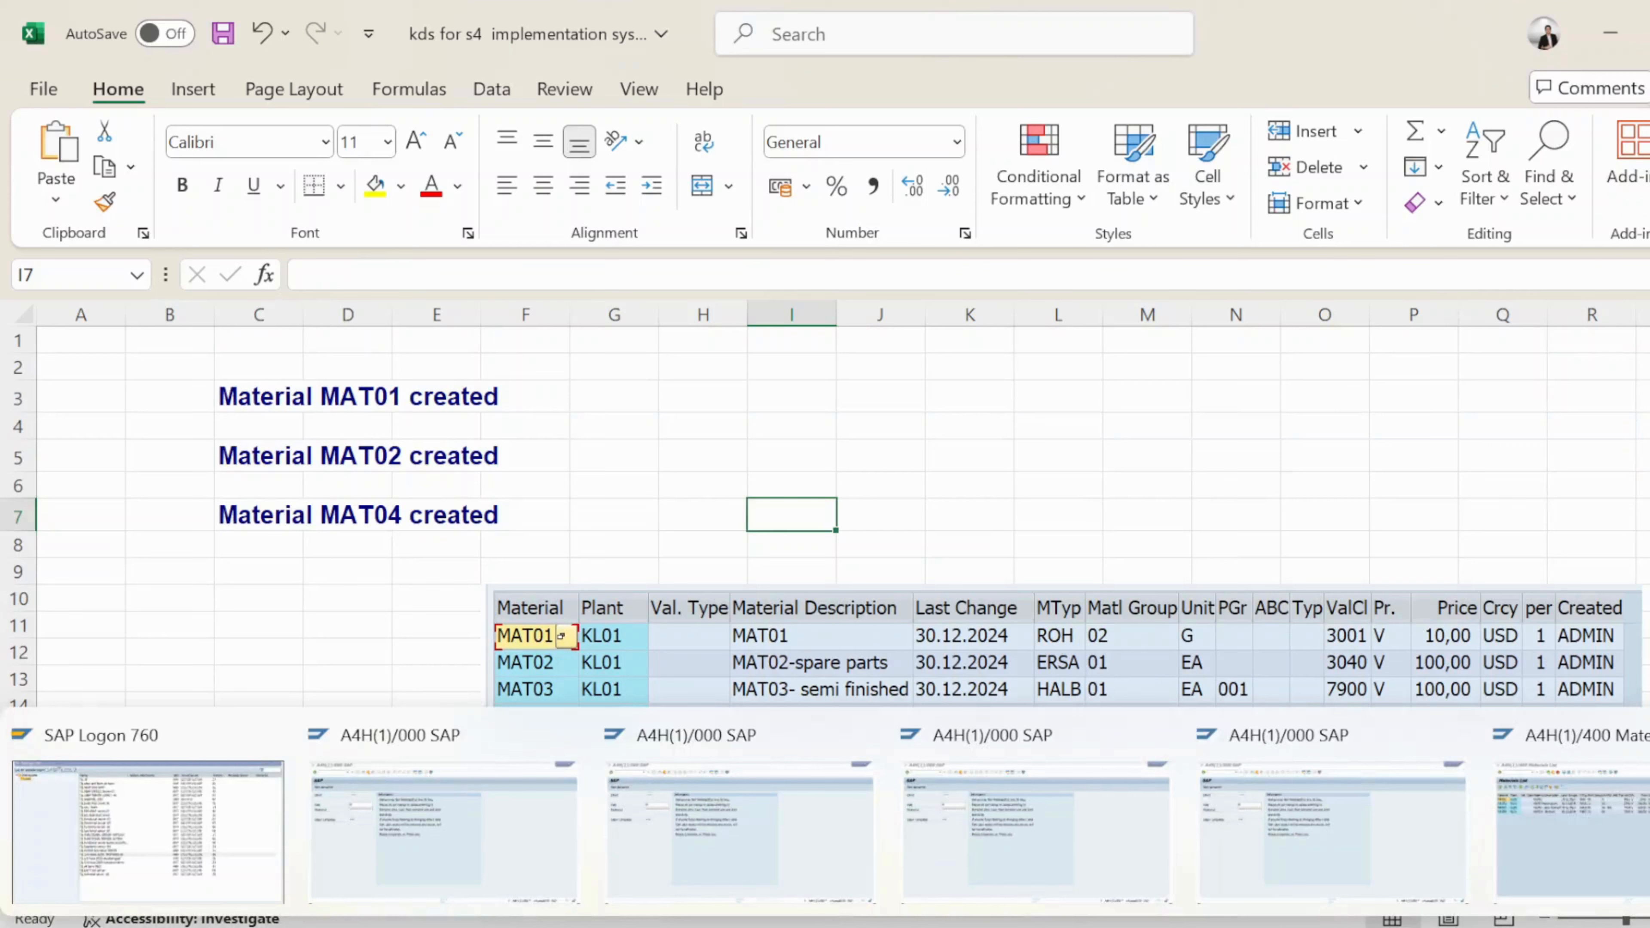
{"action": "left_click", "coordinate": [1523, 822]}
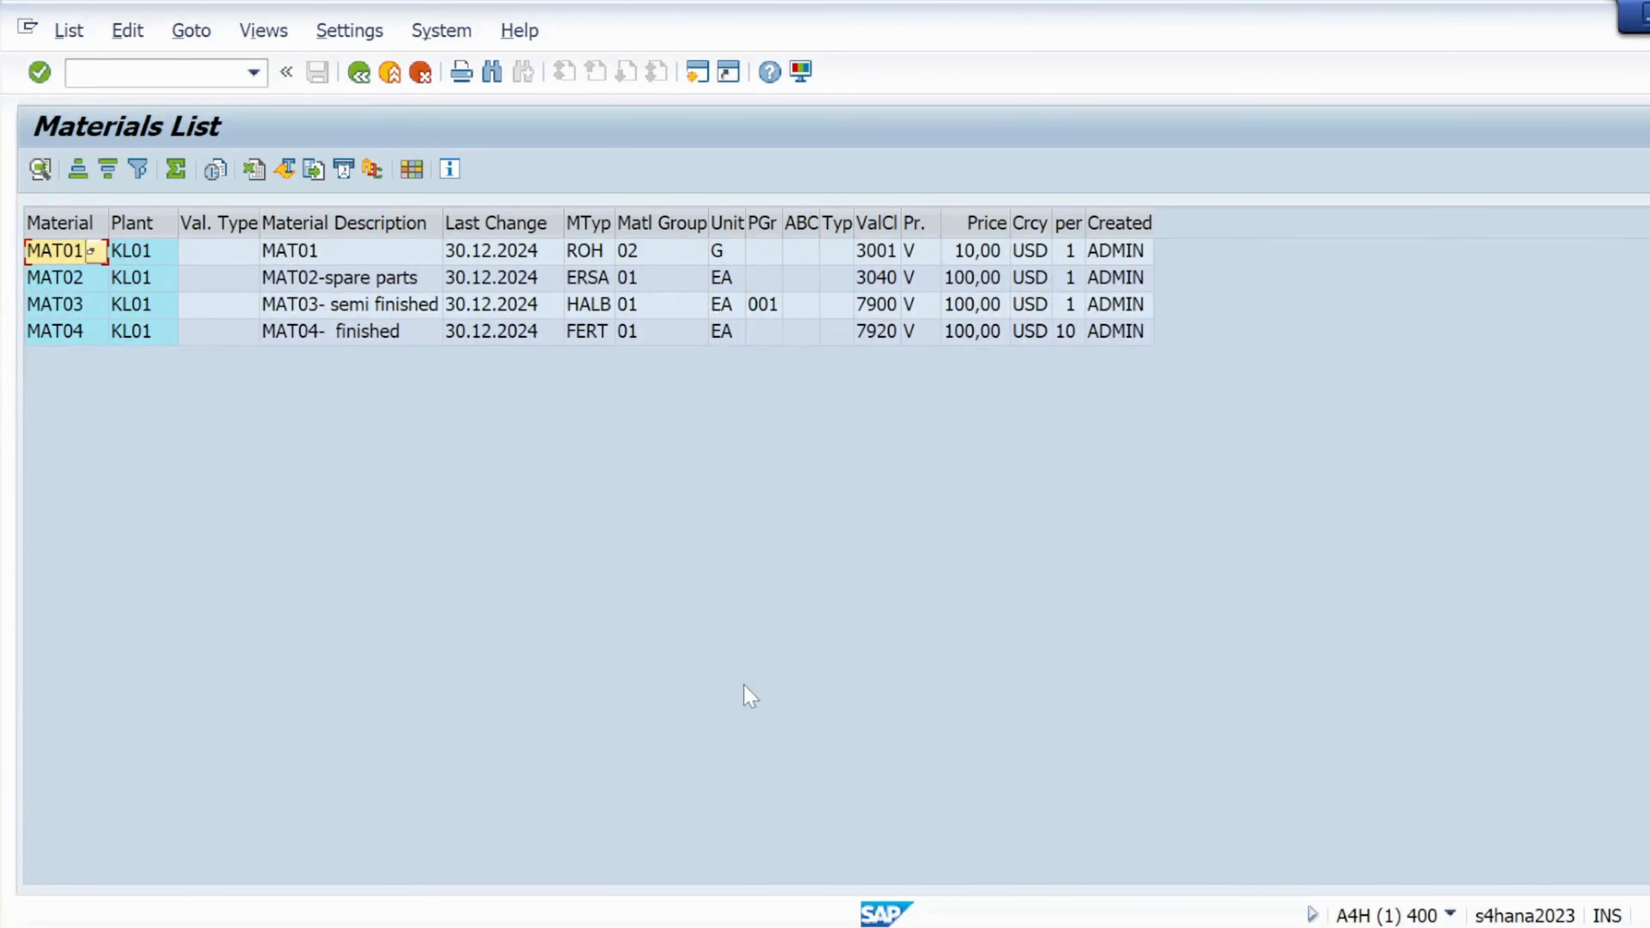